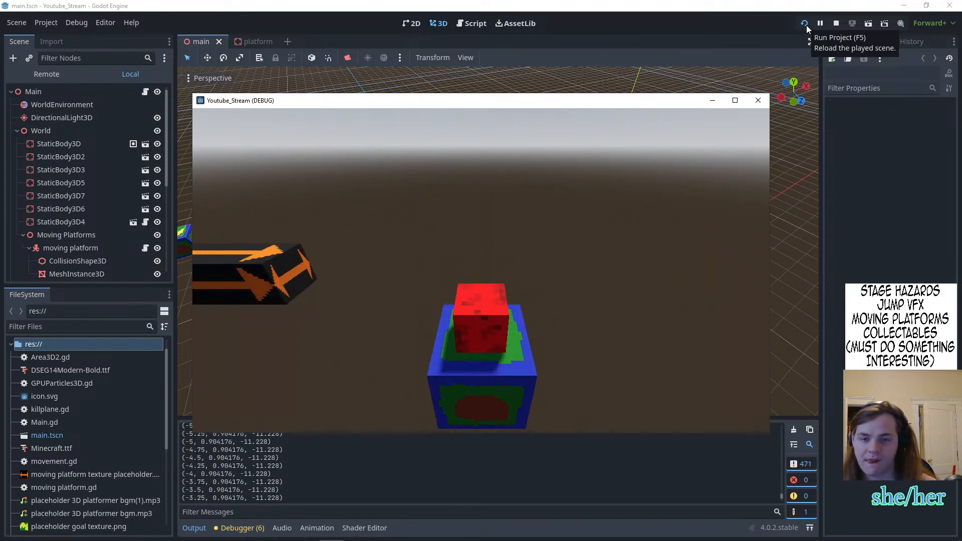
- Playtest the 3D platformer by jumping the red cube forward across the block platforms, and stop the running project
key(w)
key(space)
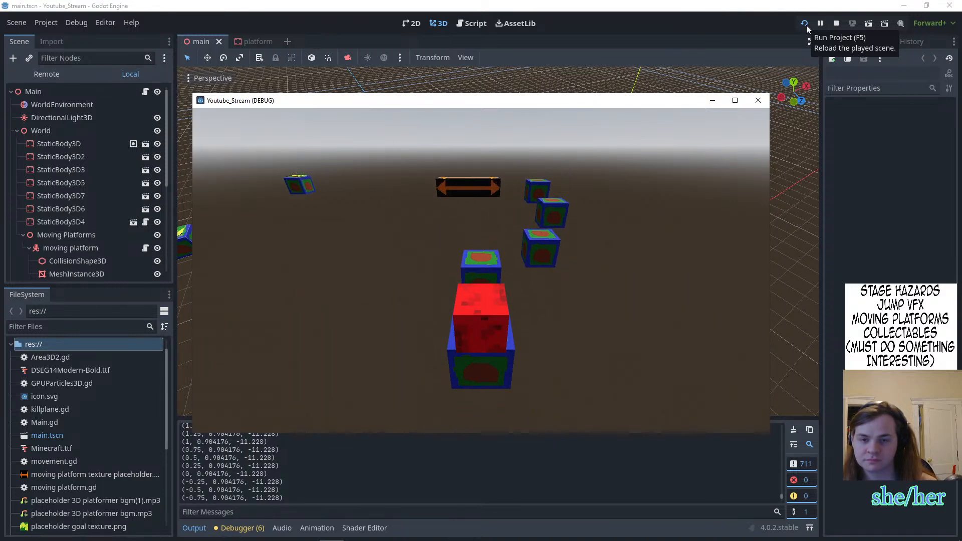
key(w)
key(d)
key(space)
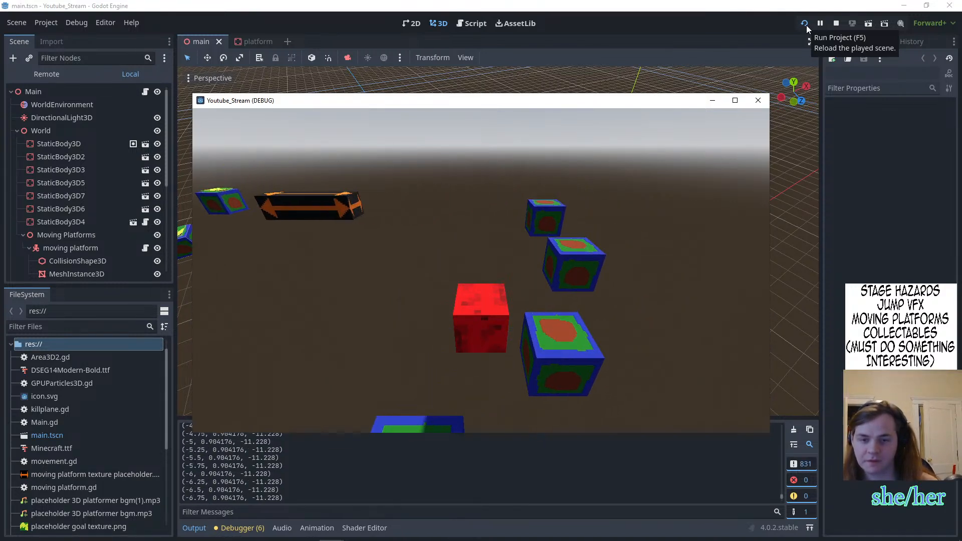
key(space)
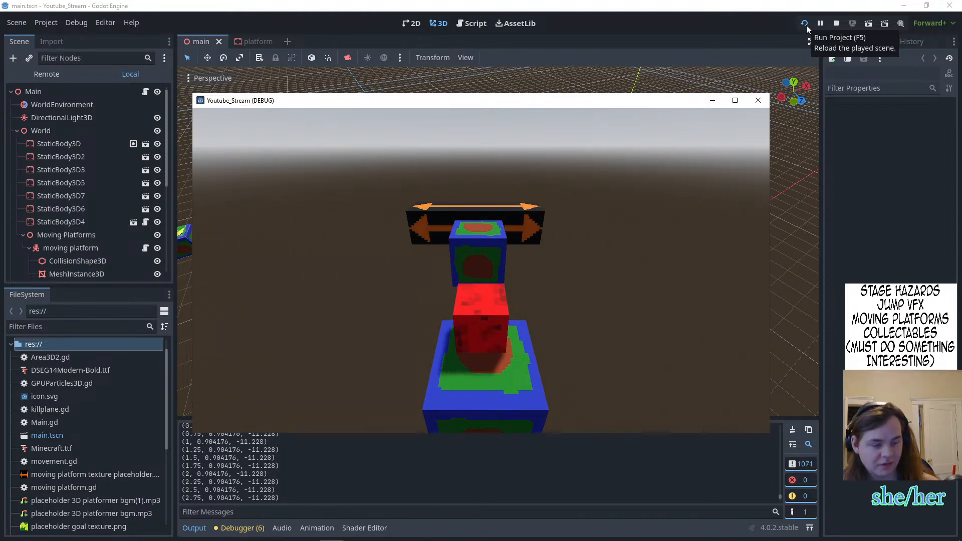
key(space)
key(w)
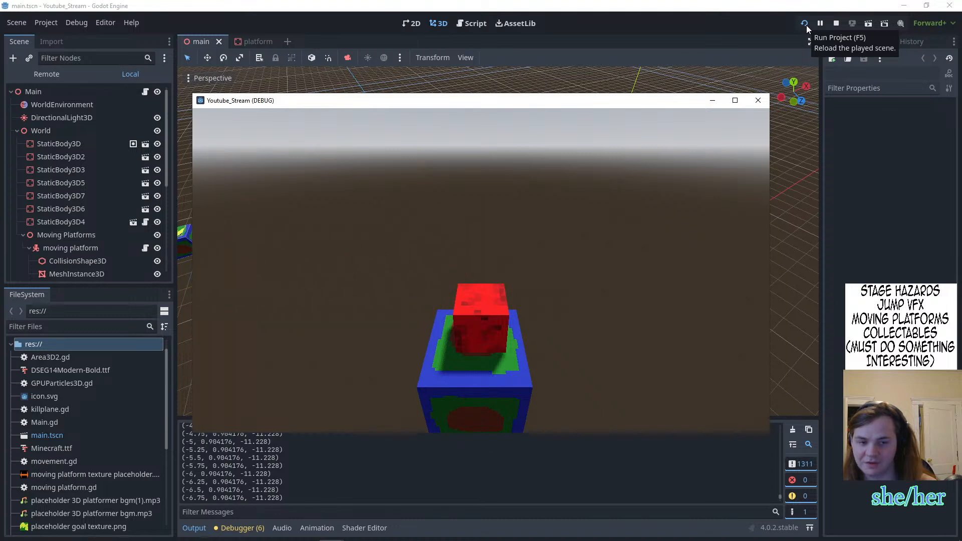
key(space)
key(w)
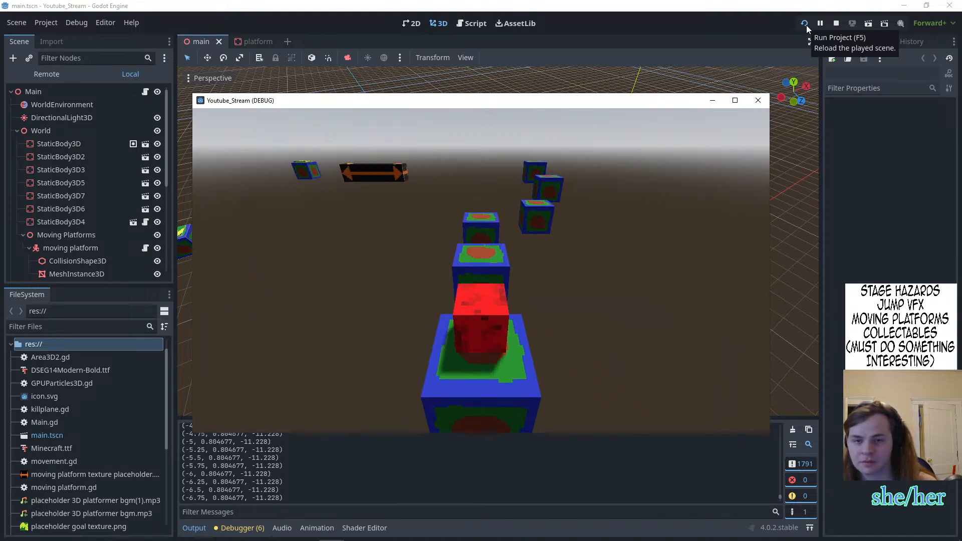
key(F8)
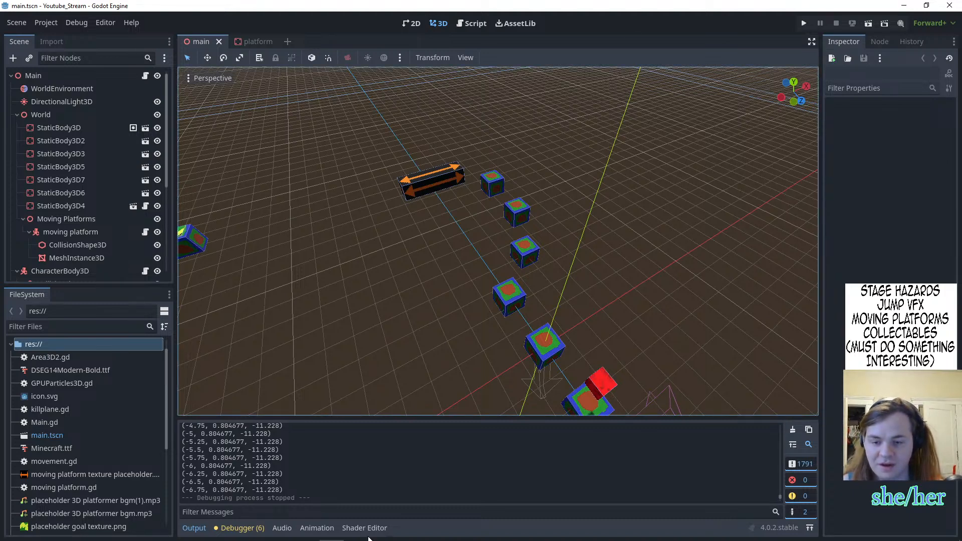
- Switch to Firefox and open a blank new tab in its own separate window
mouse_move(328, 540)
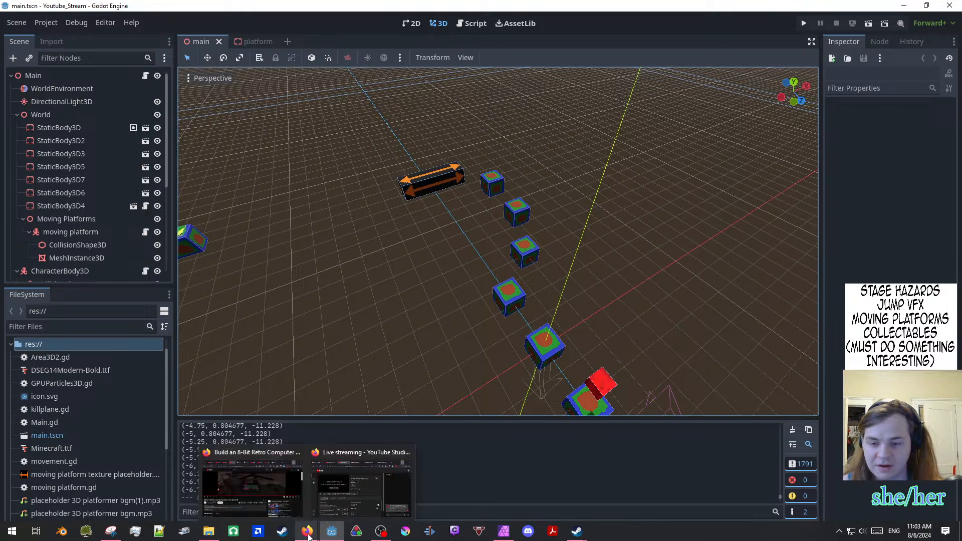
click(413, 451)
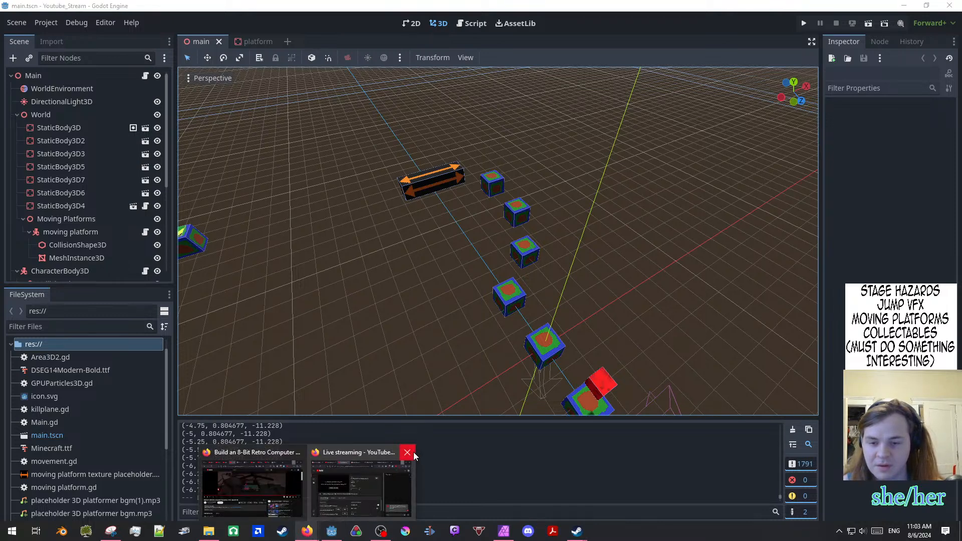
click(306, 531)
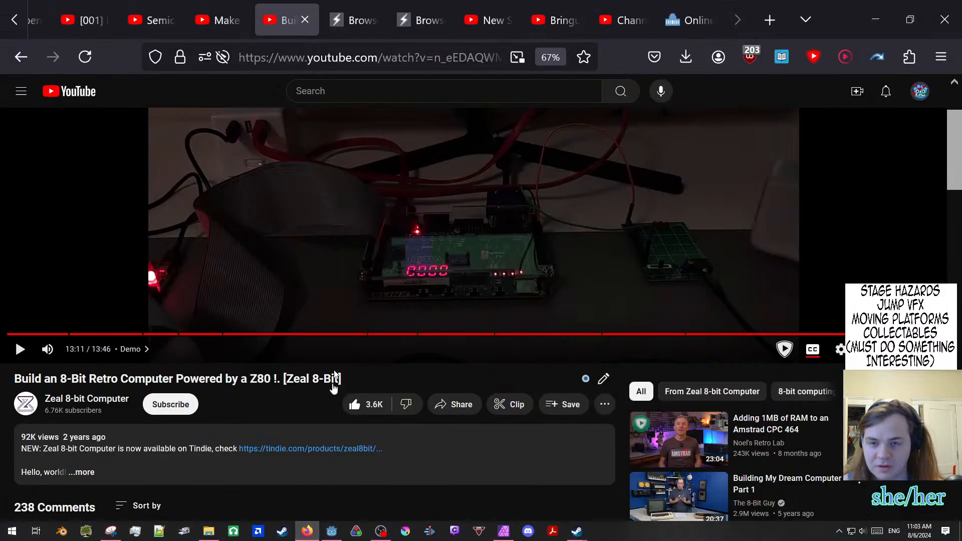
click(769, 20)
drag(695, 11, 689, 86)
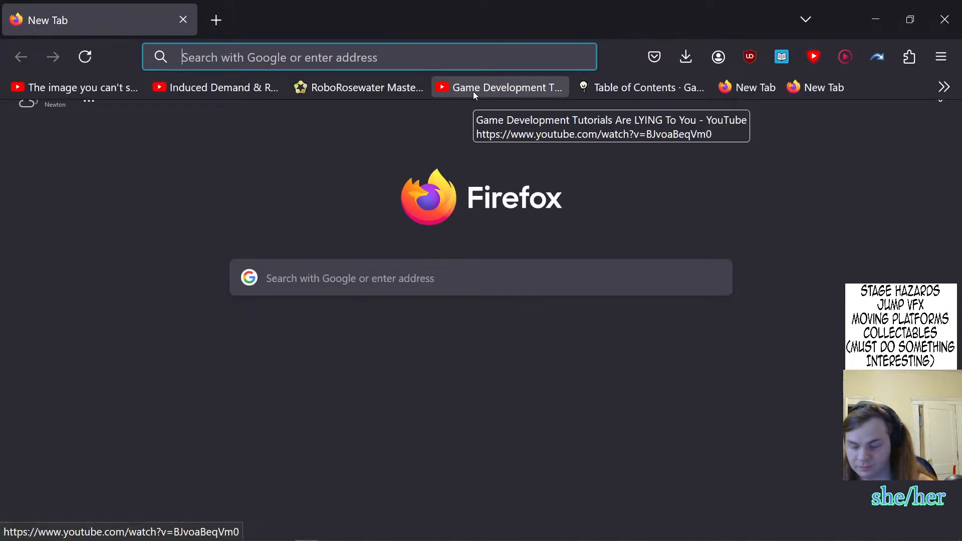
- Search Google for "godot 3d moving platform" and play the "Moving Platforms No Code | Godot 3.4" video on YouTube
text(godot 3)
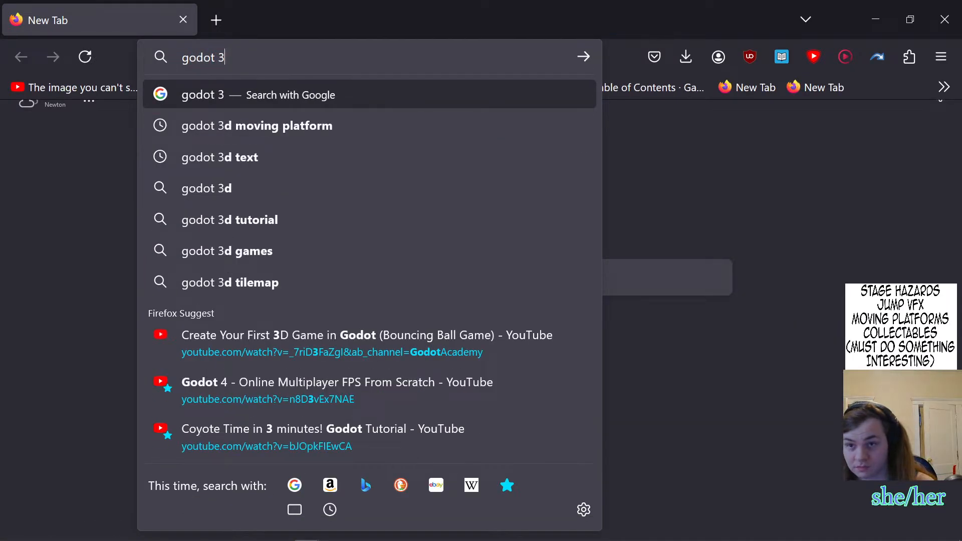
key(Down)
key(Return)
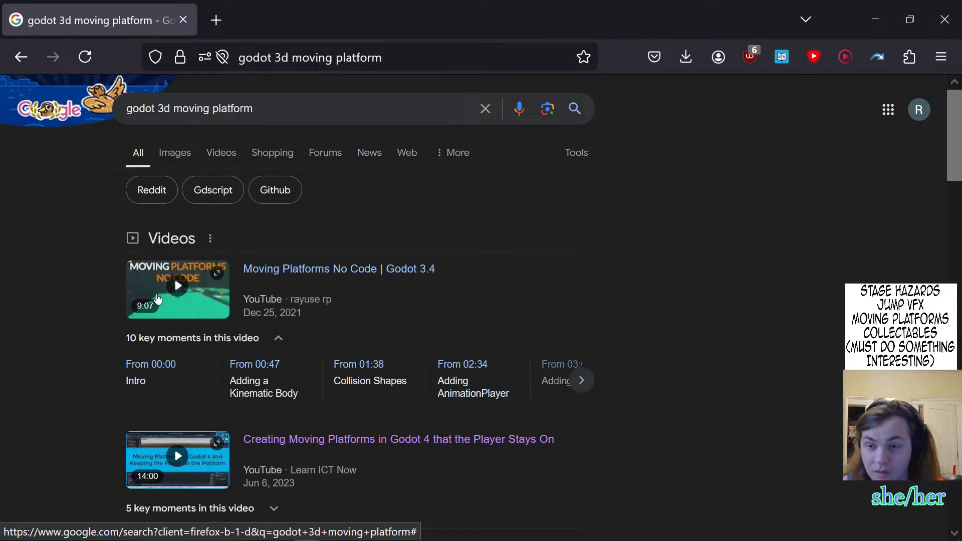
click(202, 294)
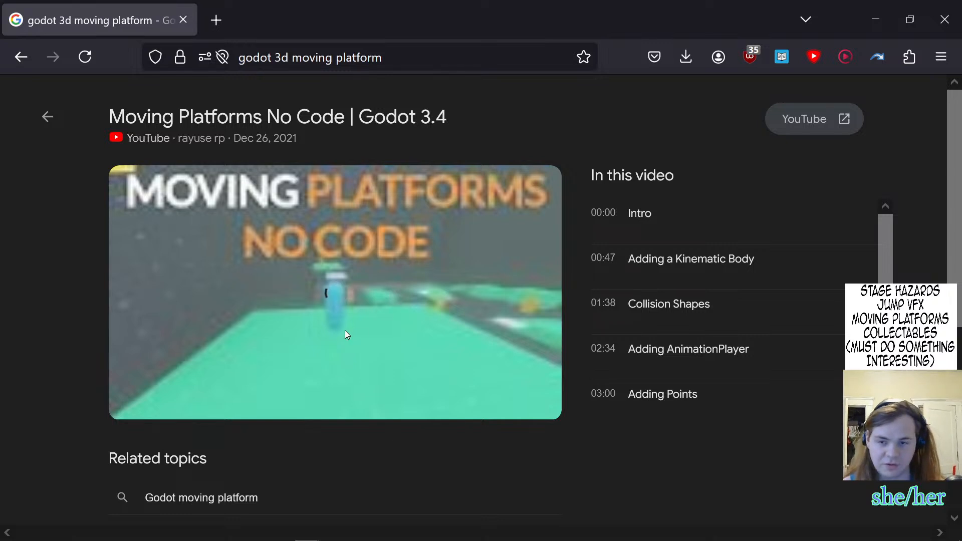
click(329, 125)
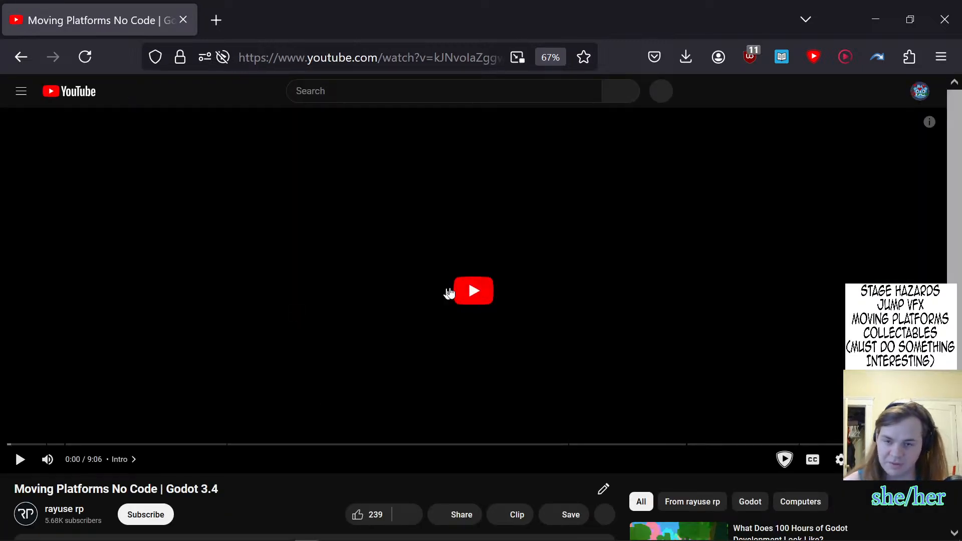
click(490, 293)
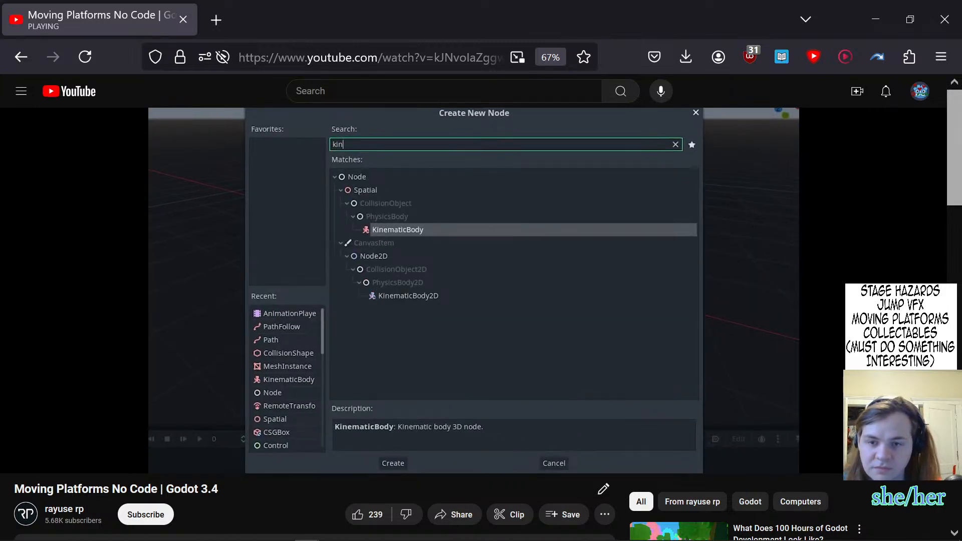
- Pause the tutorial with its sound on at the KinematicBody node creation, and resume watching the scene setup
key(m)
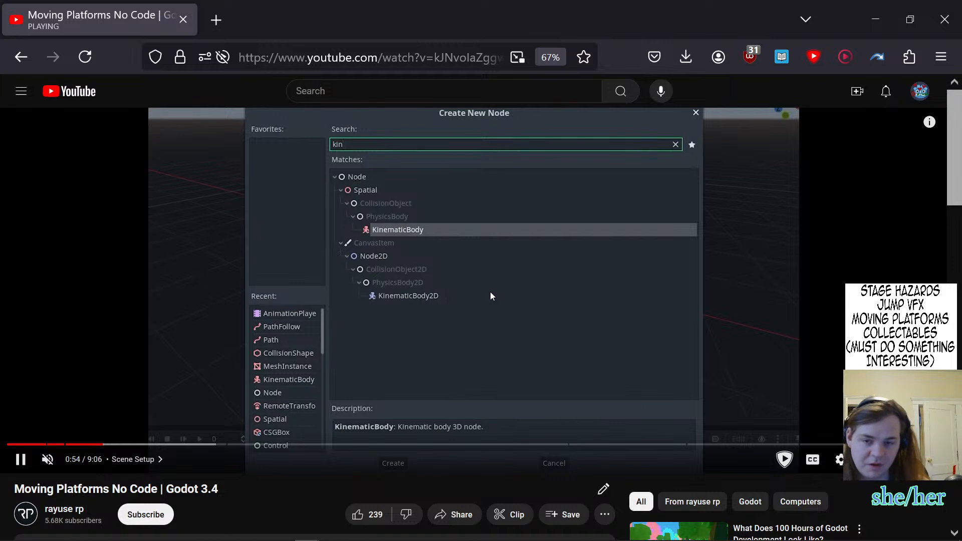
key(space)
key(m)
key(space)
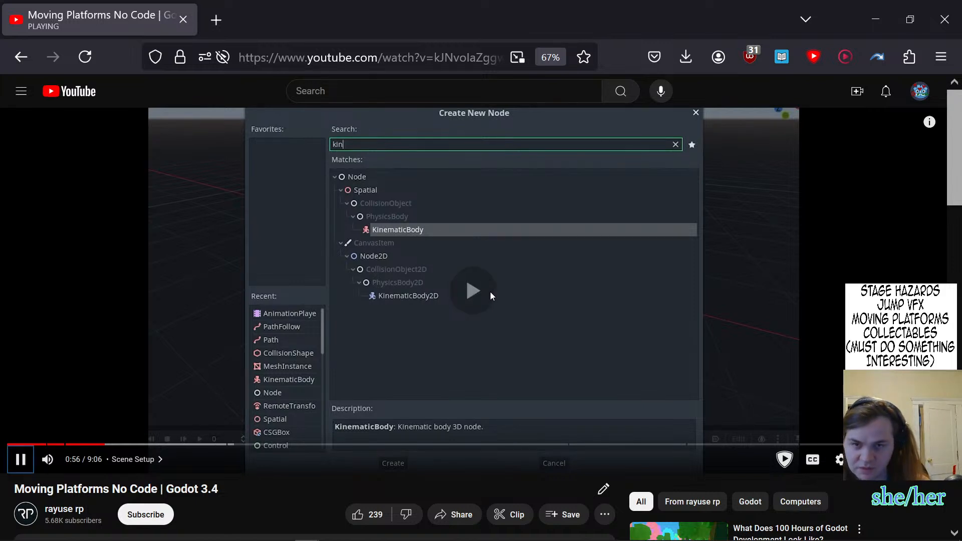
key(space)
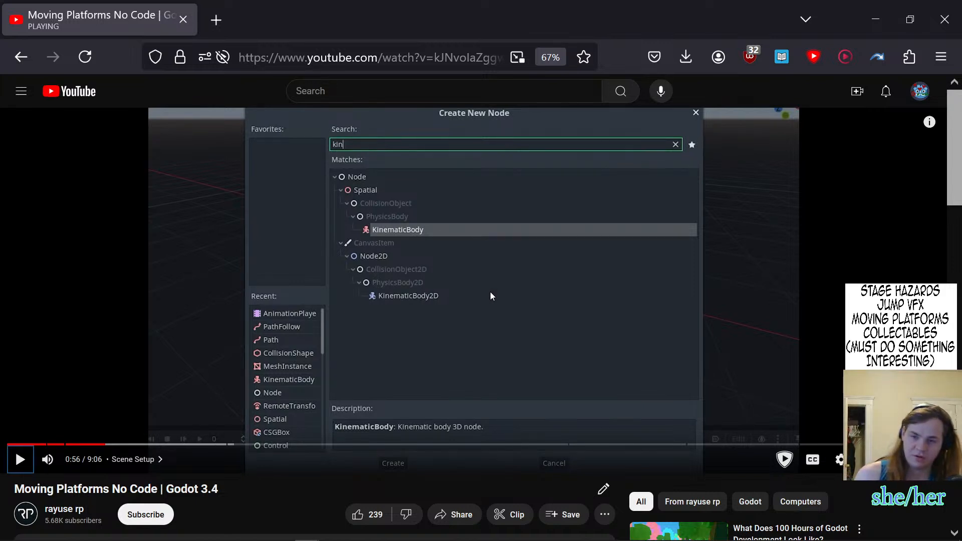
key(space)
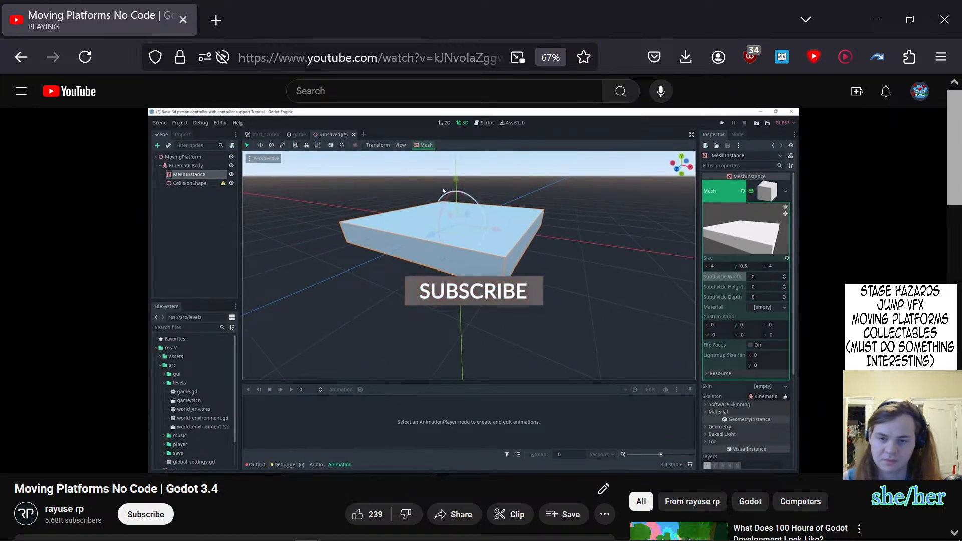
- Watch the tutorial's collision shape and Path node parts, pausing at the "path" search in the Create New Node dialog
click(491, 296)
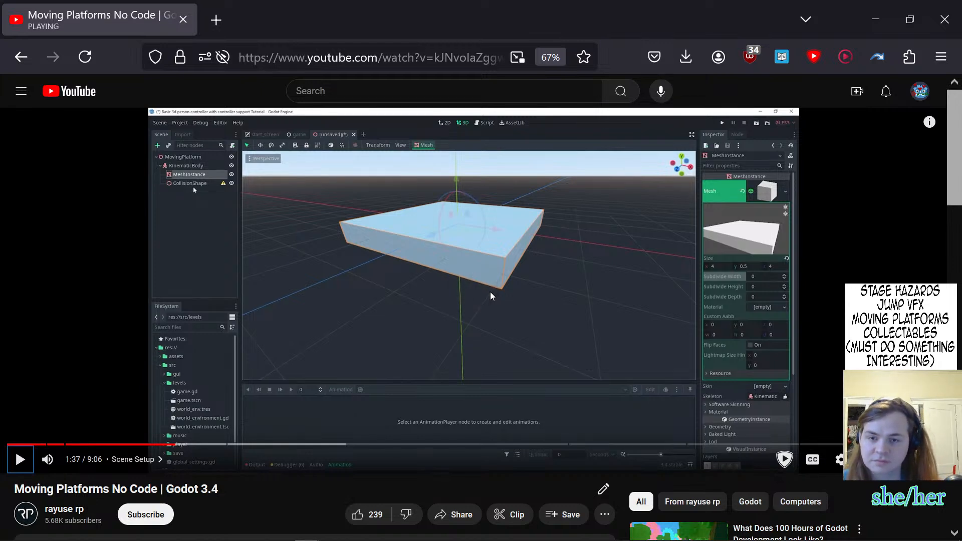
click(425, 247)
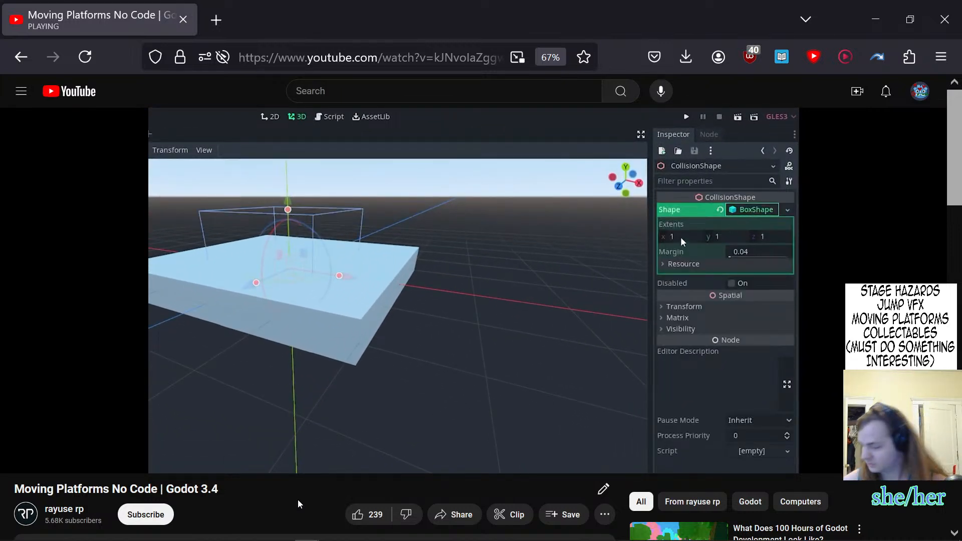
key(space)
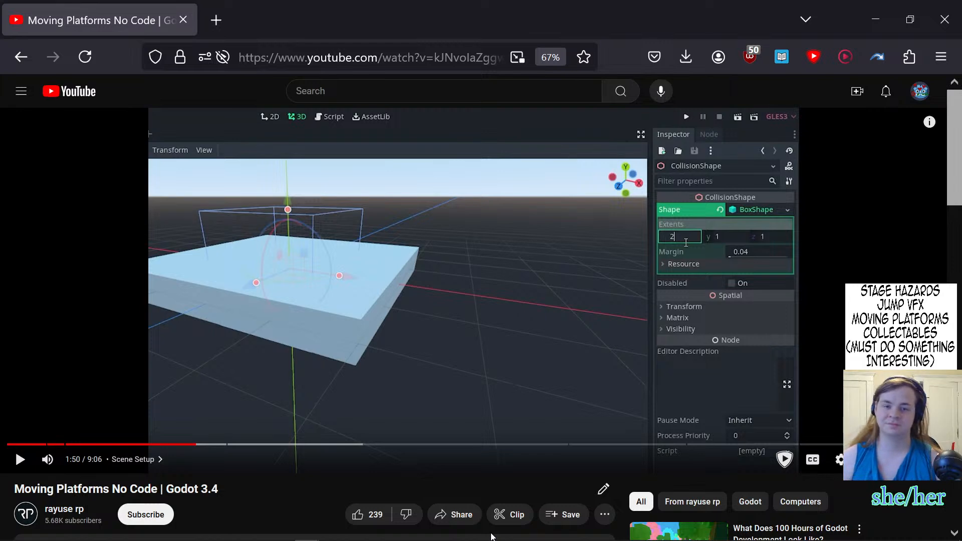
click(460, 340)
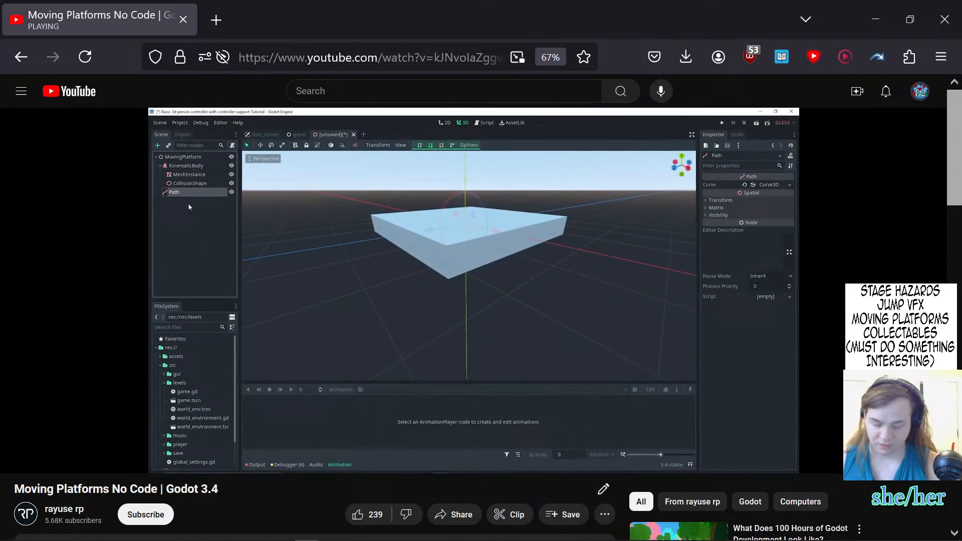
click(461, 344)
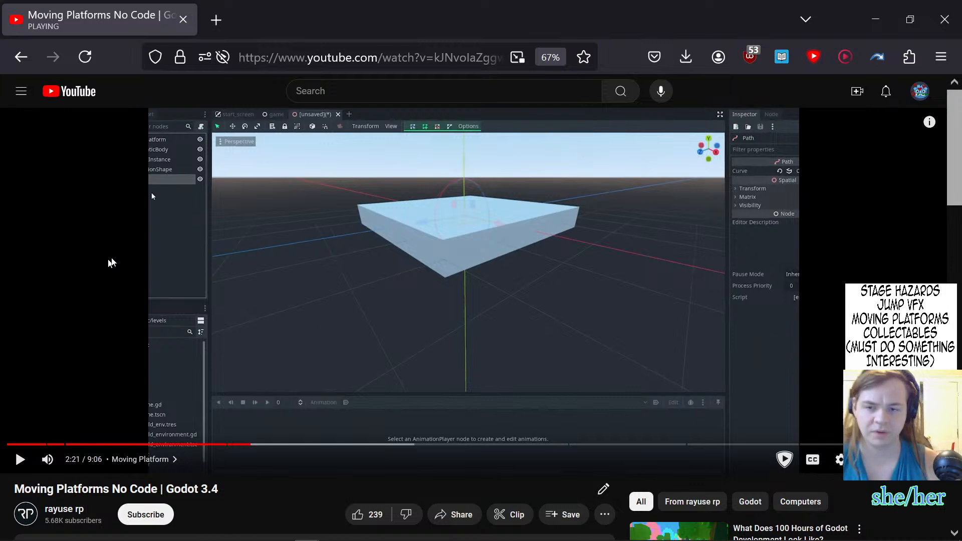
click(402, 253)
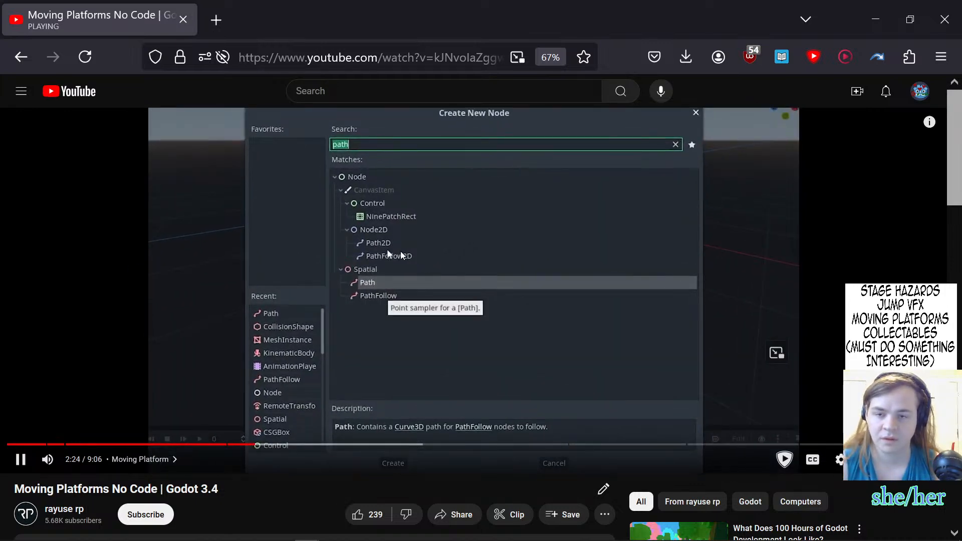
click(400, 251)
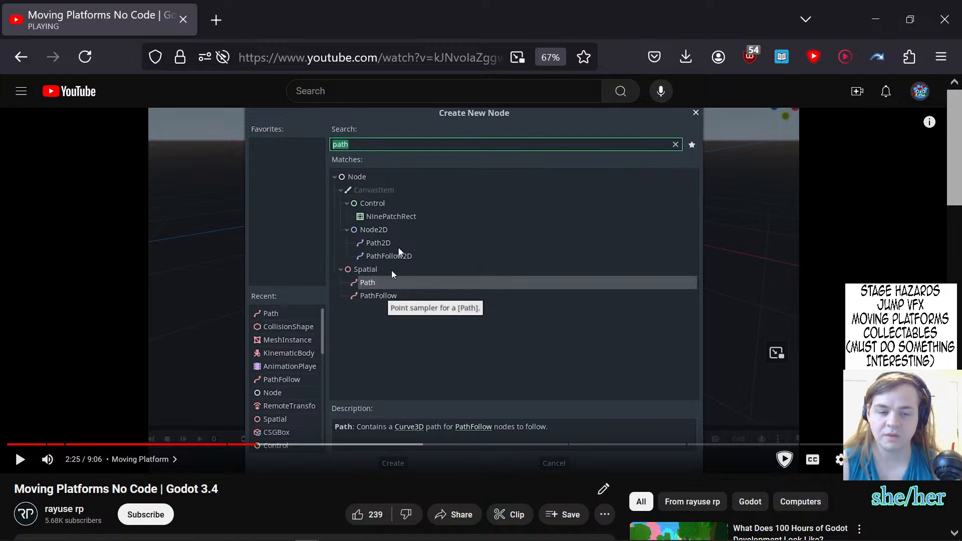
- Switch to Affinity Photo, show the "3d platformer notes" document and hide its stage hazards text layer
click(505, 531)
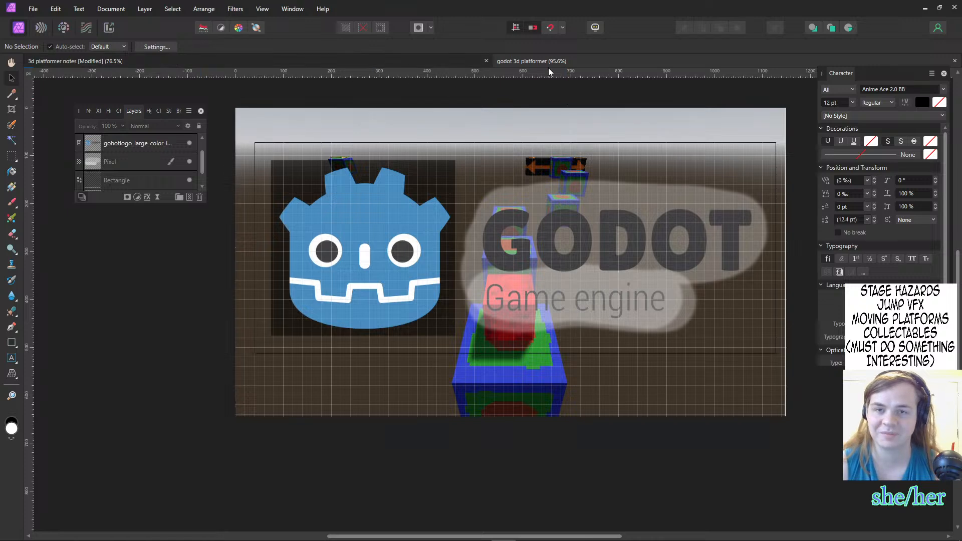
click(383, 60)
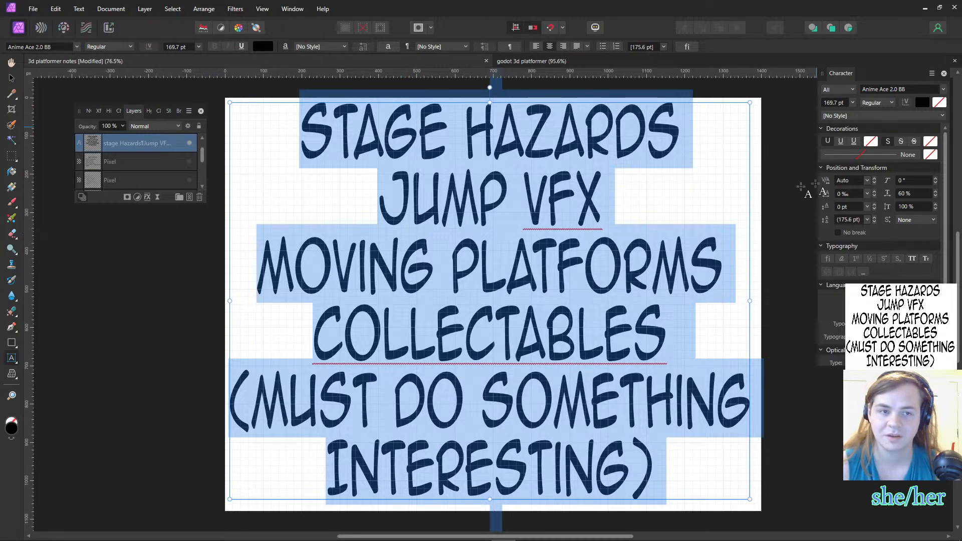
click(190, 142)
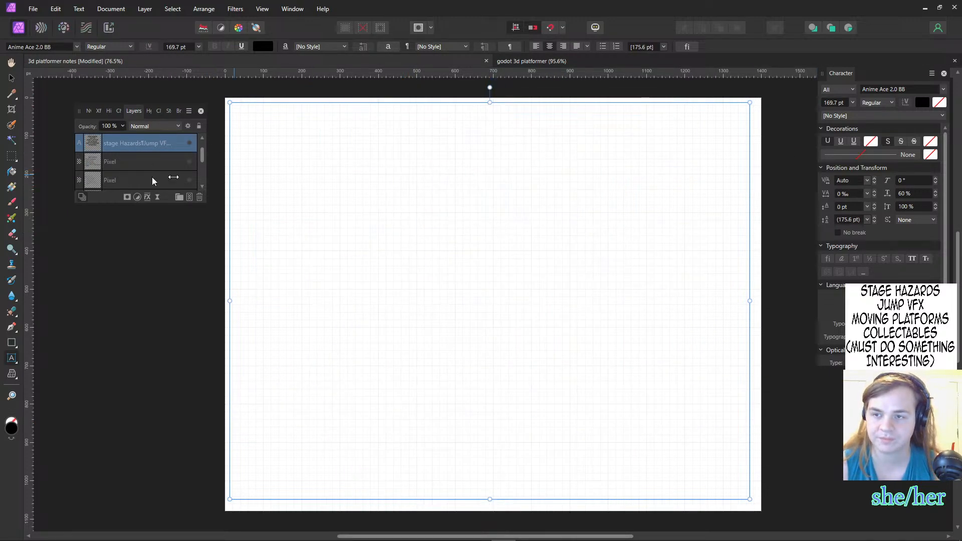
- Try to paint a brush stroke across the upper canvas with the text layer selected, and check the Assistant settings
click(12, 202)
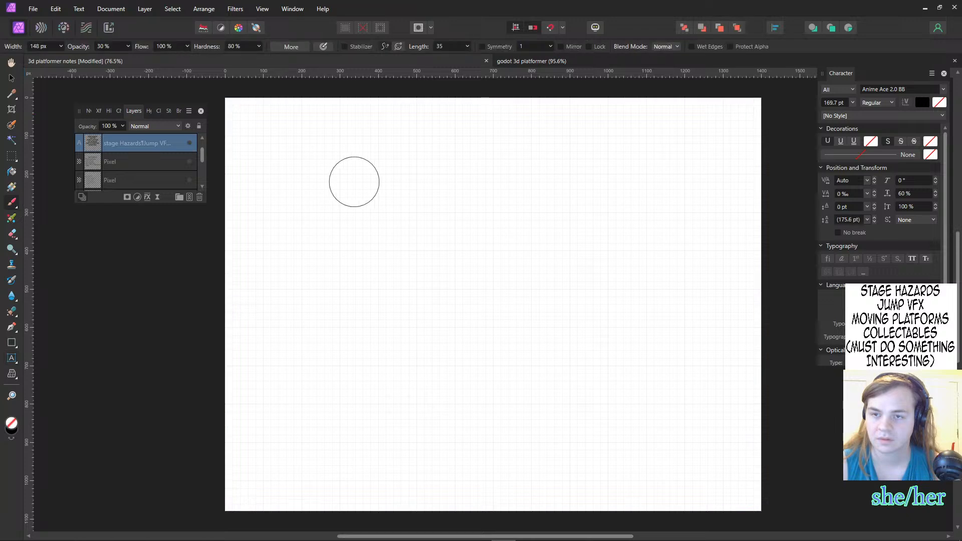
drag(286, 213, 498, 201)
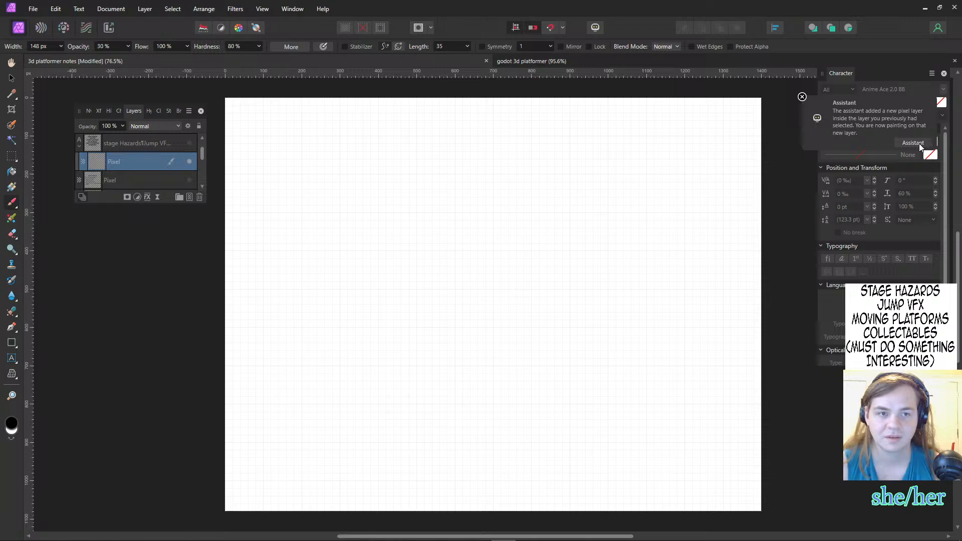
click(919, 144)
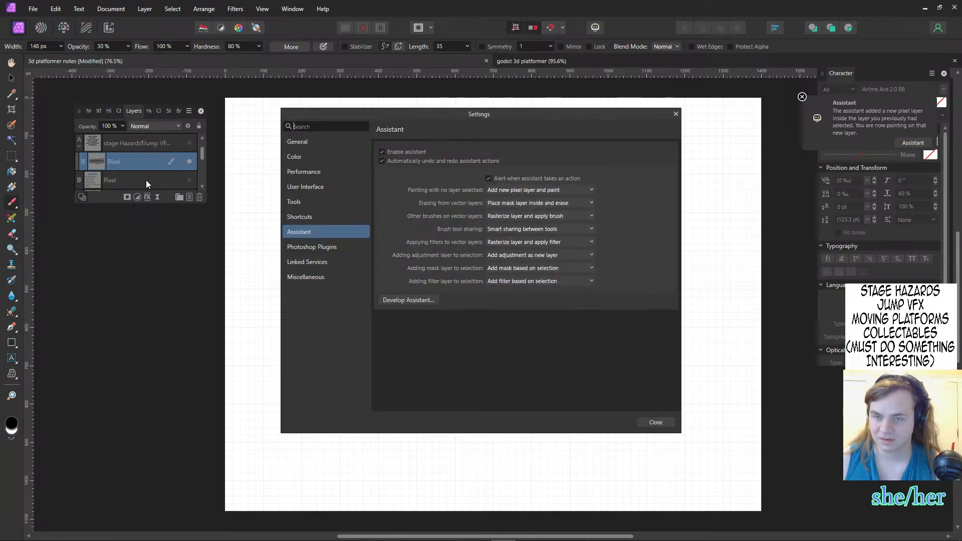
click(676, 114)
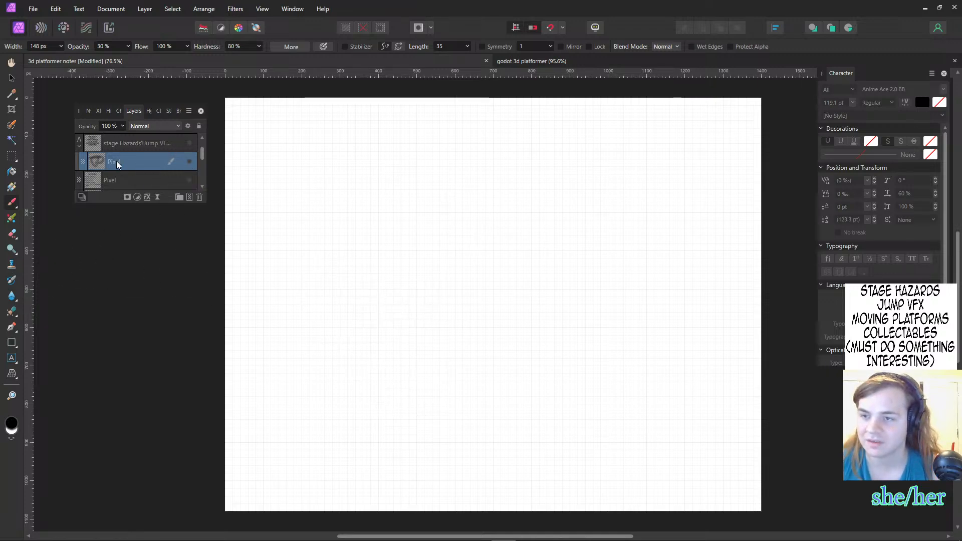
- Add a new pixel layer and move it out of the text layer to the top of the layer stack
scroll(117, 164, up, 1)
click(189, 196)
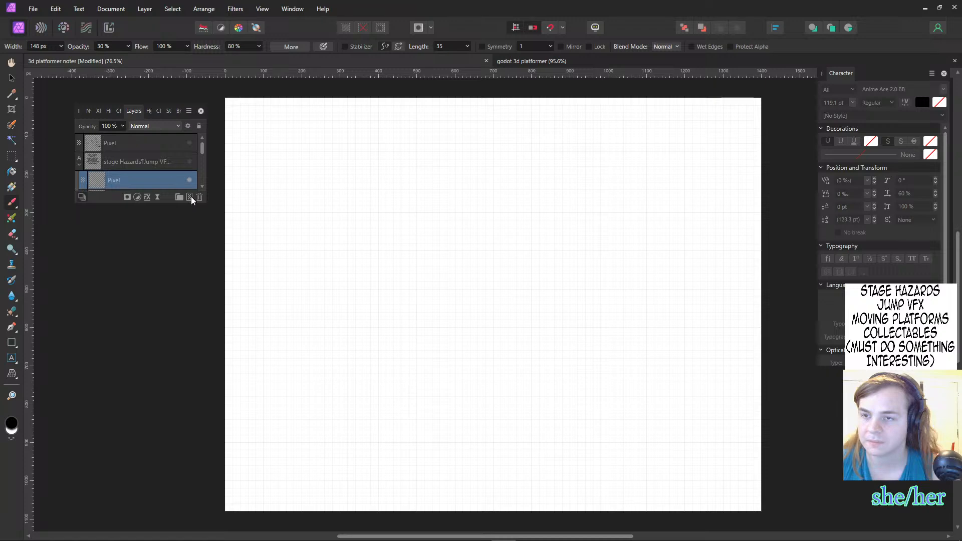
drag(93, 181, 91, 140)
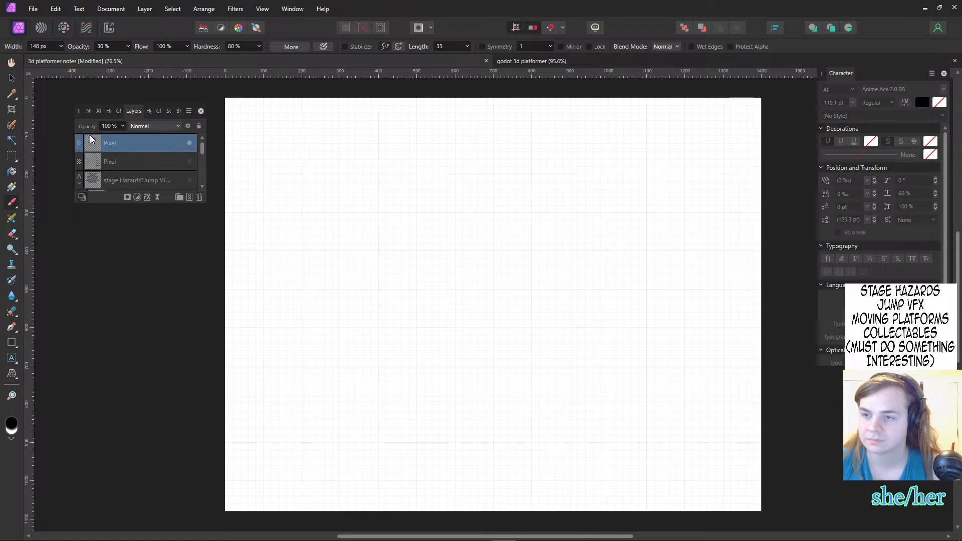
drag(300, 155, 517, 180)
key(ctrl+z)
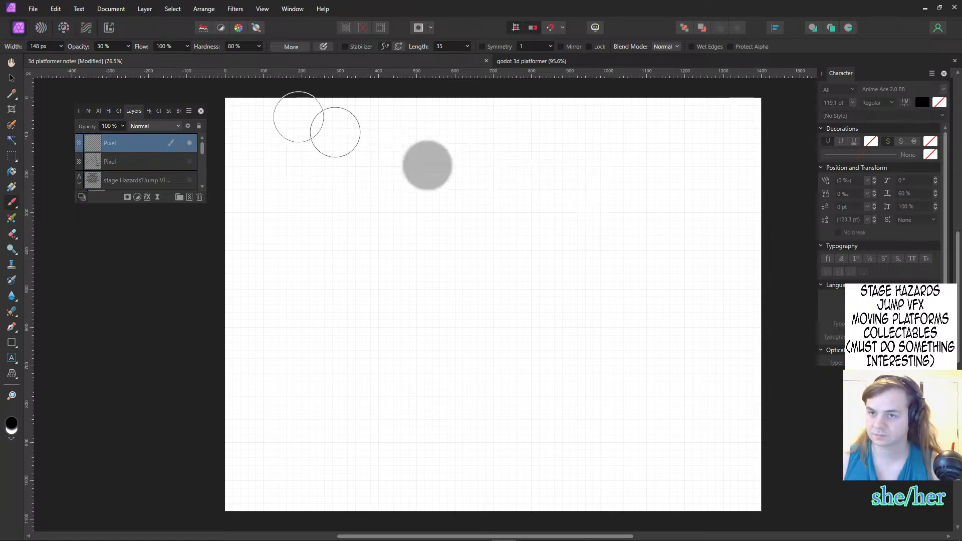
key(ctrl+z)
- Set the paint brush opacity to 100% and its width to 23 px, keeping the brush tool active
click(128, 46)
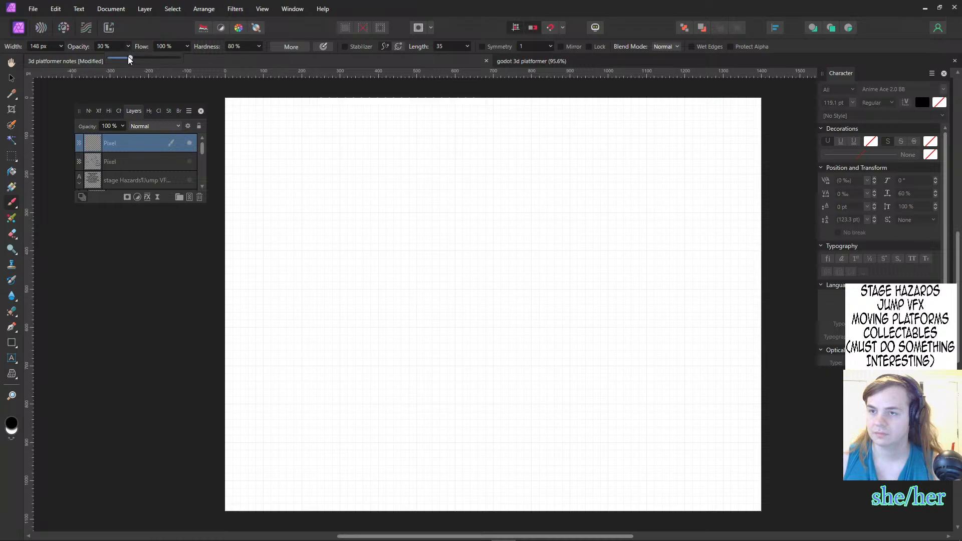
drag(130, 60, 209, 61)
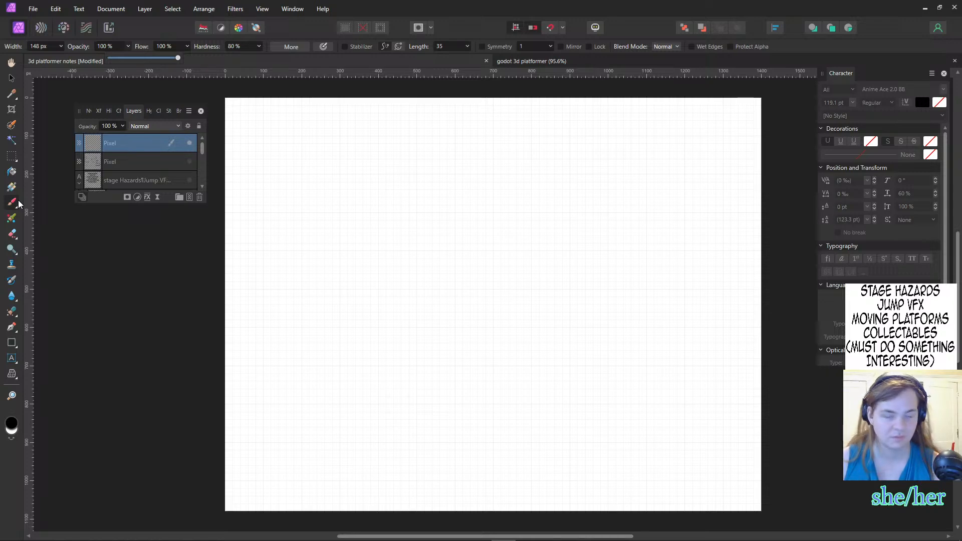
click(16, 204)
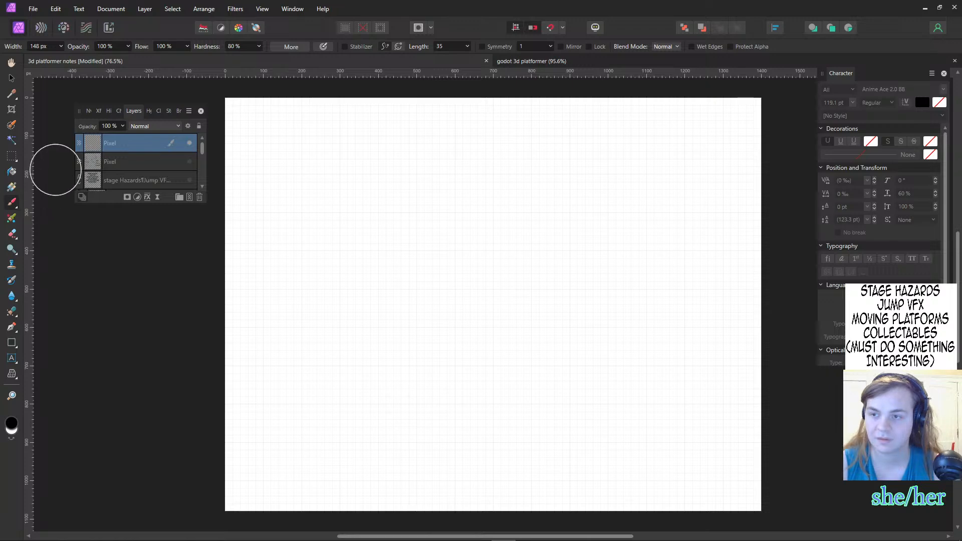
click(61, 49)
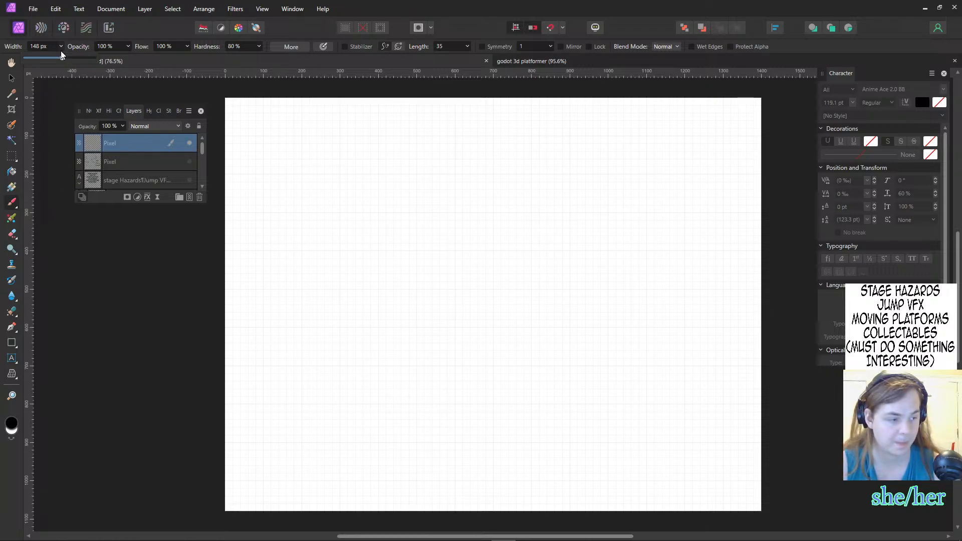
drag(60, 58, 39, 60)
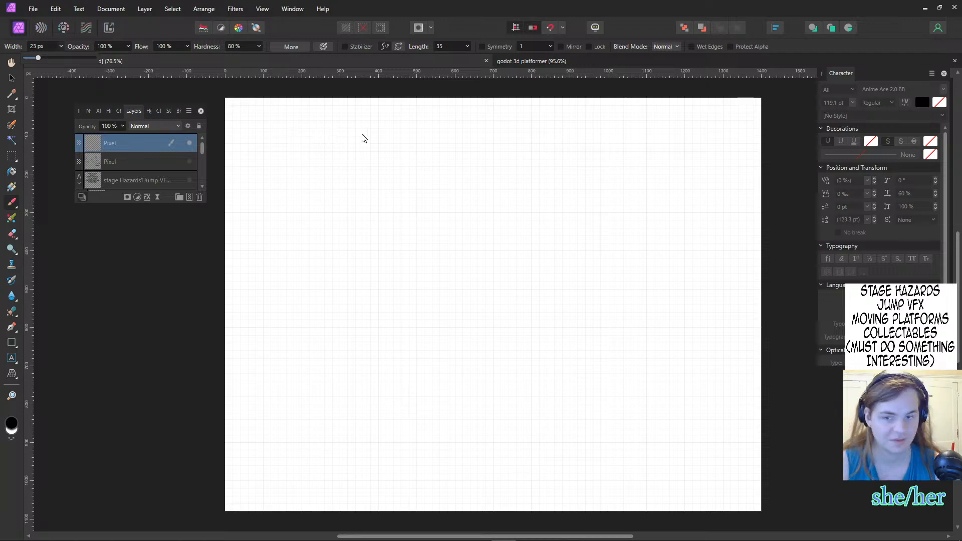
click(9, 203)
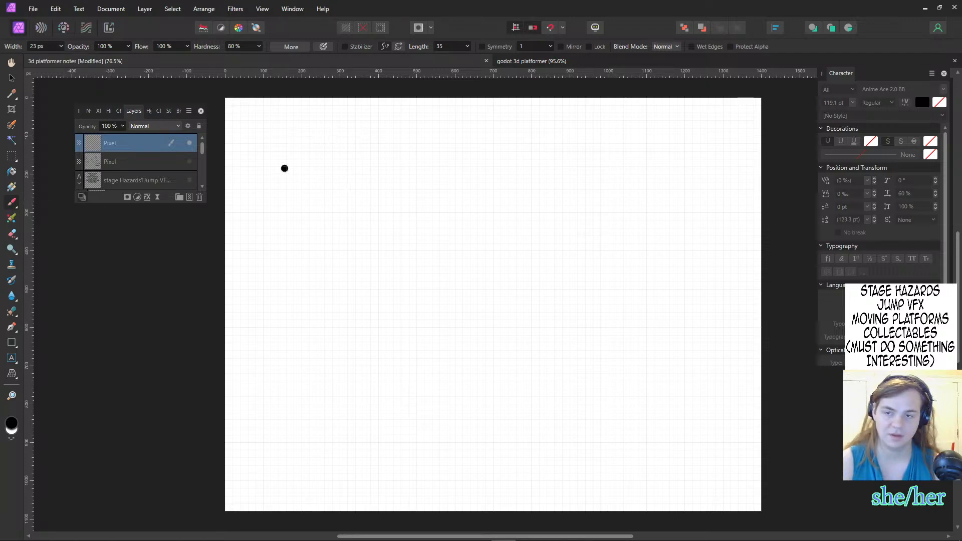
- Paint a winding loop path on the upper canvas and a long horizontal double-headed arrow below it, undoing the stray final mark
mouse_move(286, 190)
mouse_down()
mouse_move(326, 176)
mouse_move(414, 268)
mouse_move(308, 210)
mouse_move(271, 229)
mouse_up()
mouse_move(265, 266)
mouse_down()
mouse_move(562, 233)
mouse_move(299, 126)
mouse_move(277, 171)
mouse_up()
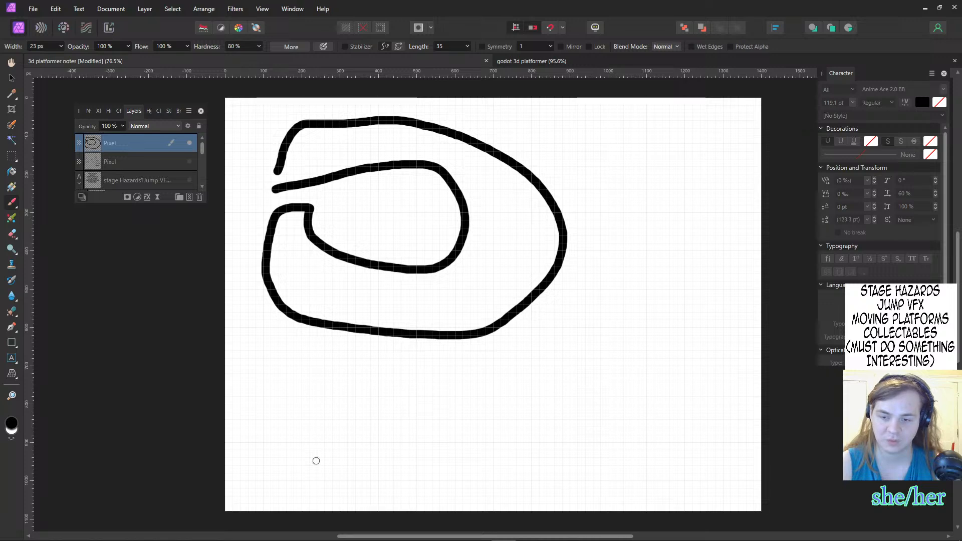
mouse_move(316, 460)
mouse_down()
mouse_move(666, 452)
mouse_move(626, 490)
mouse_up()
mouse_move(322, 437)
mouse_down()
mouse_move(293, 465)
mouse_move(345, 478)
mouse_up()
click(610, 493)
key(ctrl+z)
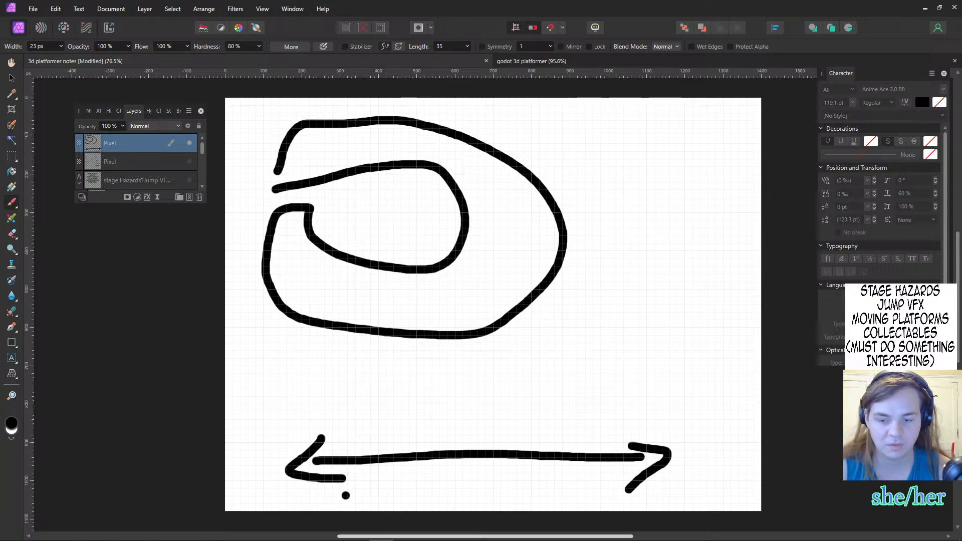
- Switch to Firefox and watch the Moving Platforms No Code tutorial's path section up to 2:47, pausing there
mouse_move(373, 538)
mouse_move(328, 535)
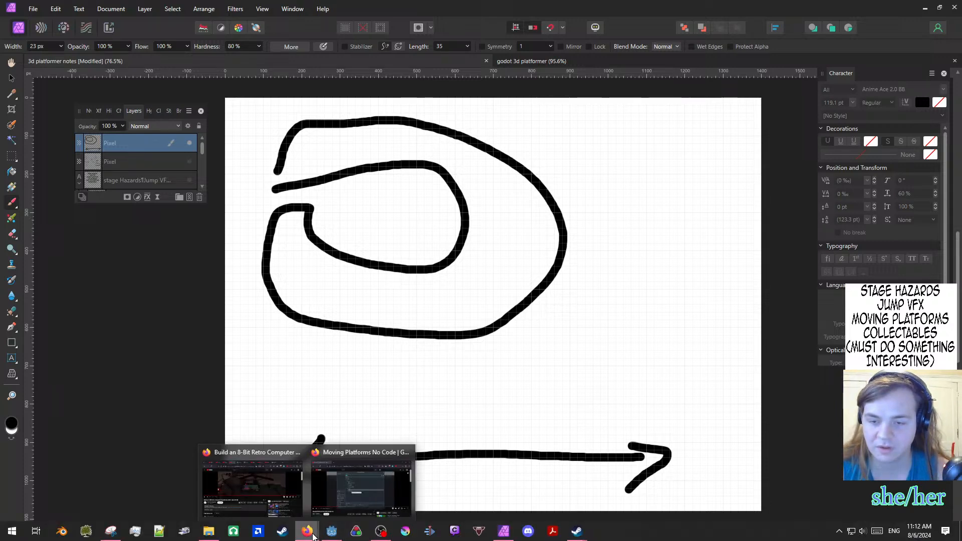
click(336, 478)
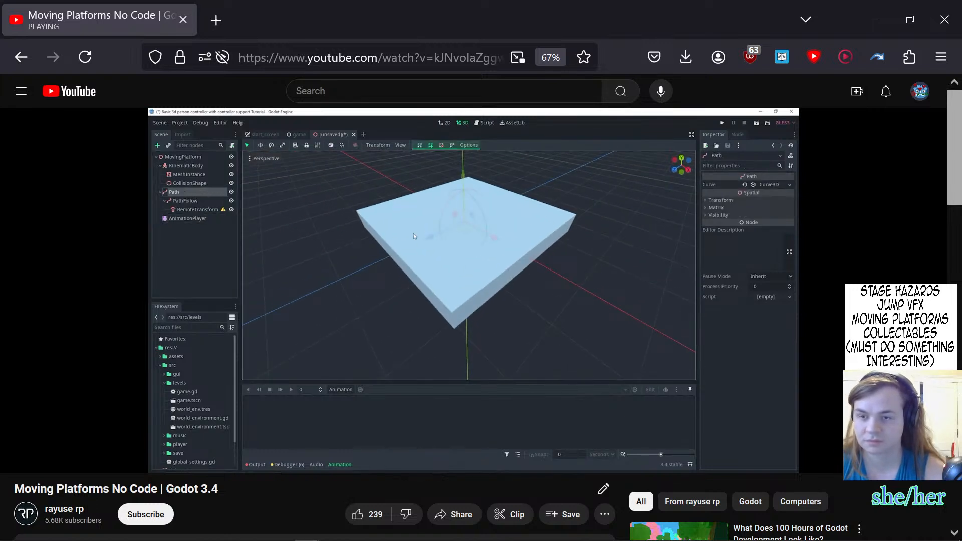
click(437, 299)
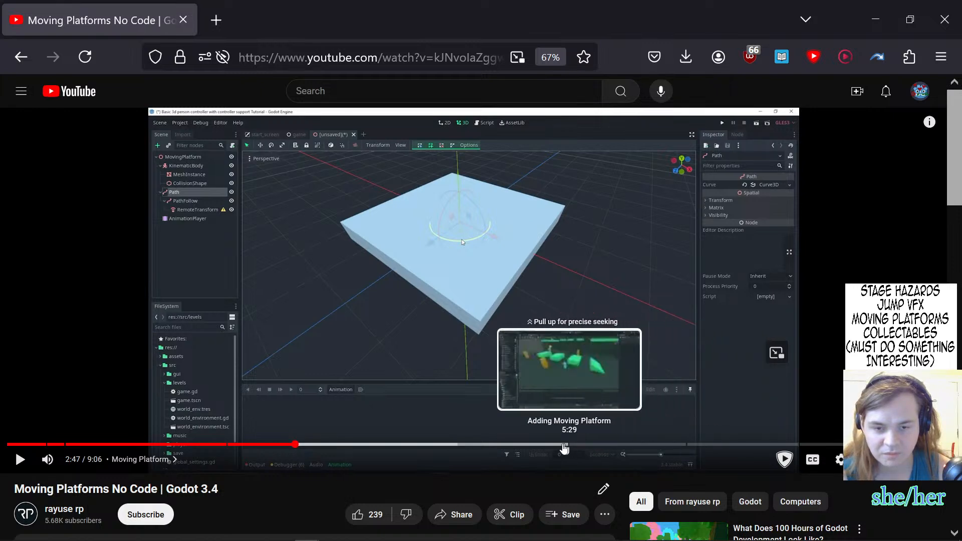
- Skip ahead through the tutorial's Adding Moving Platform chapter and watch up to 7:15, pausing on the placed platforms
click(530, 444)
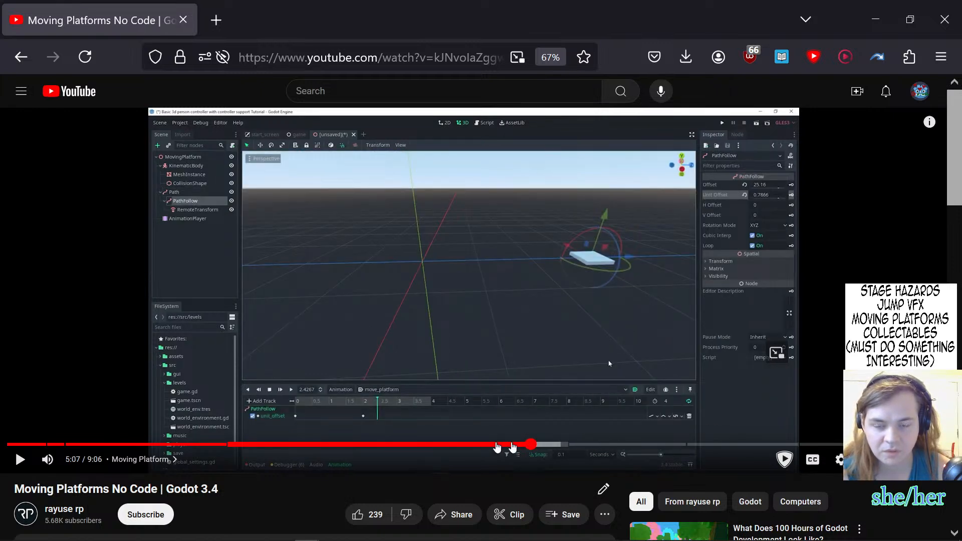
click(569, 445)
click(581, 277)
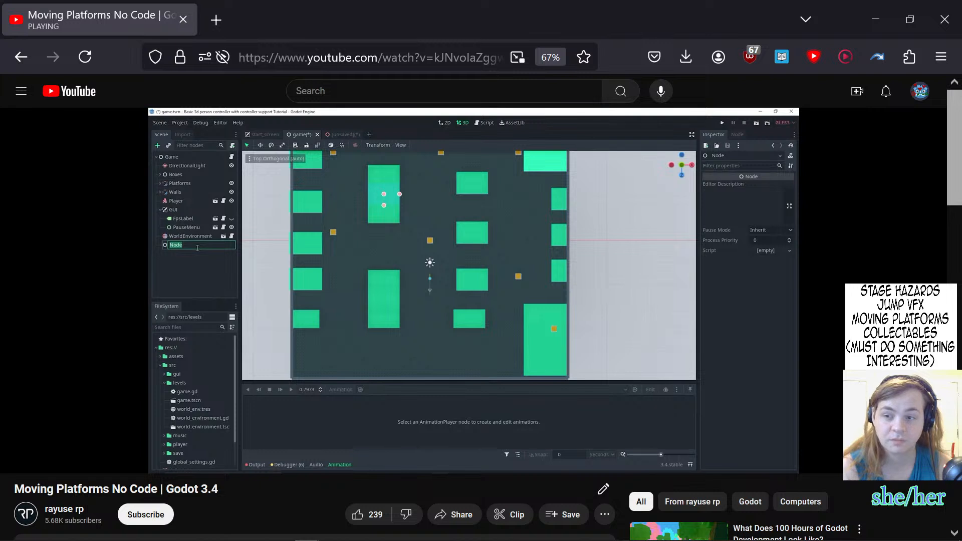
mouse_move(612, 348)
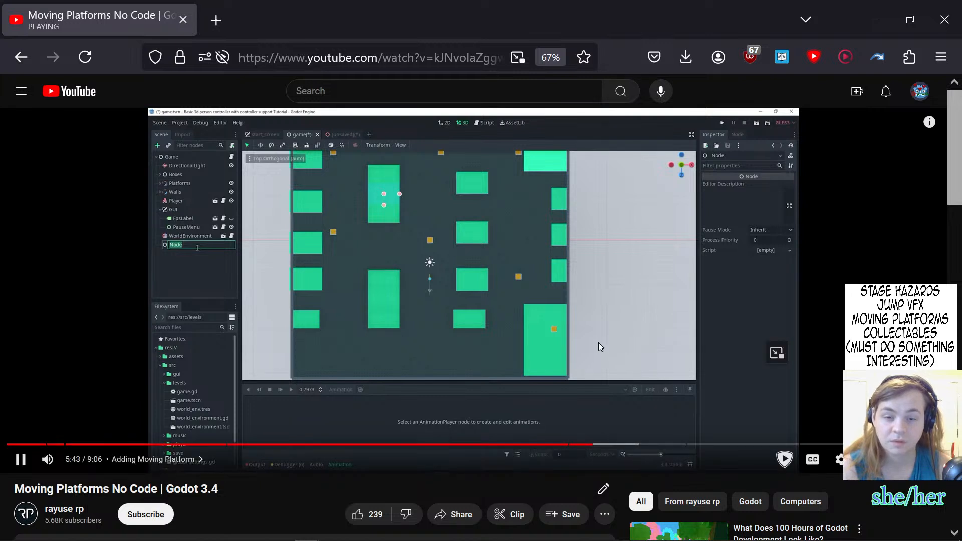
click(624, 444)
click(644, 445)
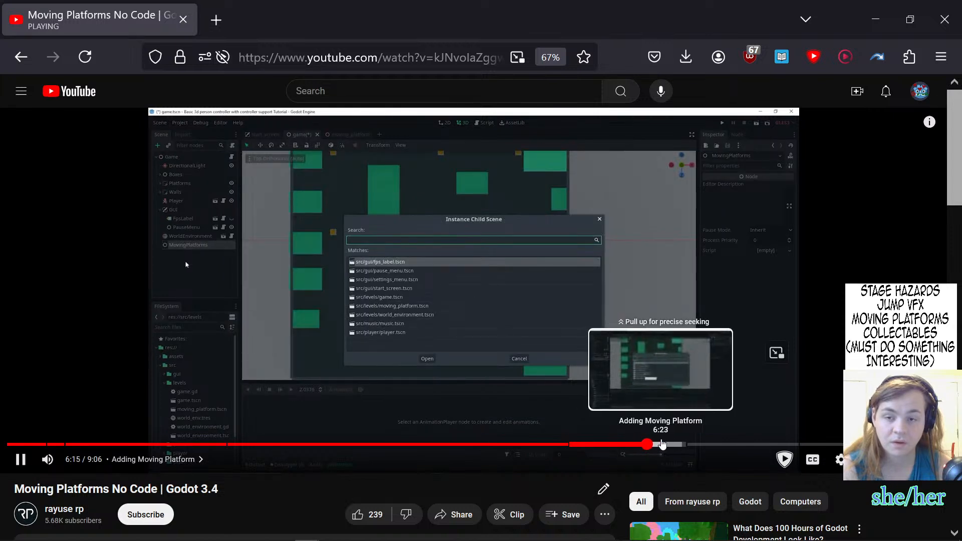
click(661, 445)
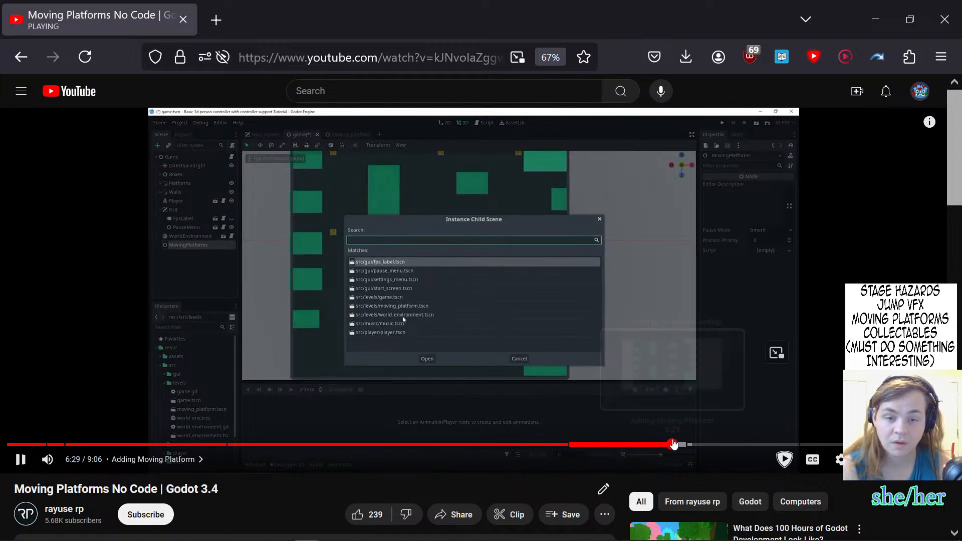
click(673, 444)
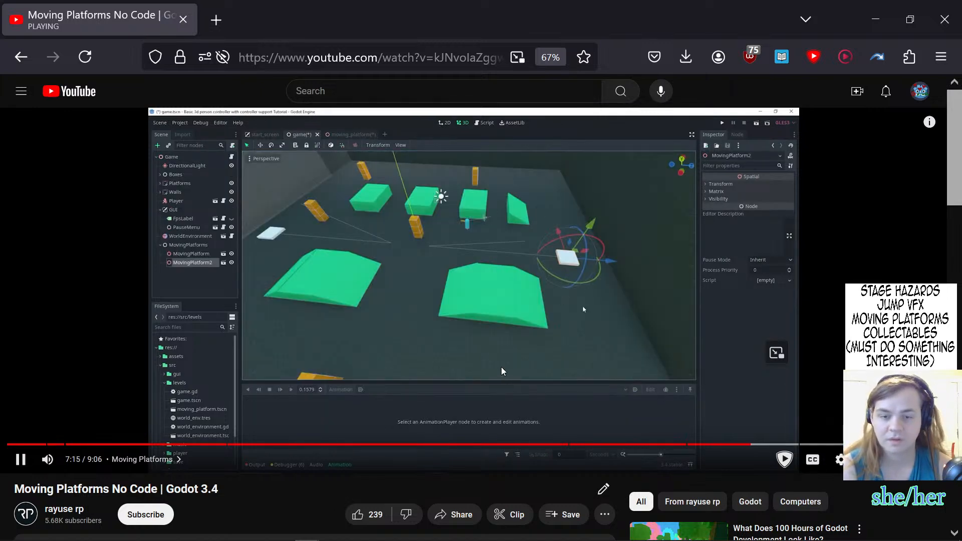
click(728, 429)
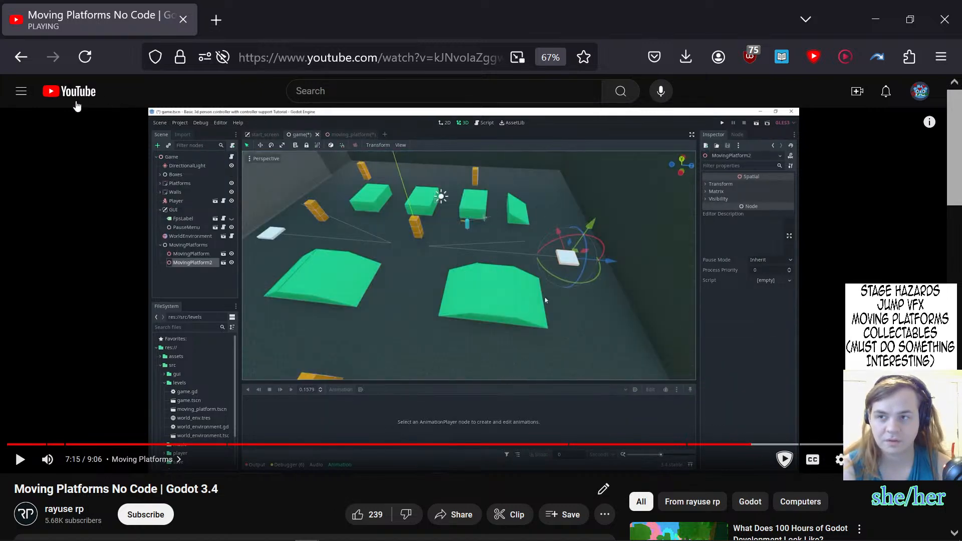
- Return to the "godot 3d moving platform" search results and look through the listed videos and forum threads
click(34, 68)
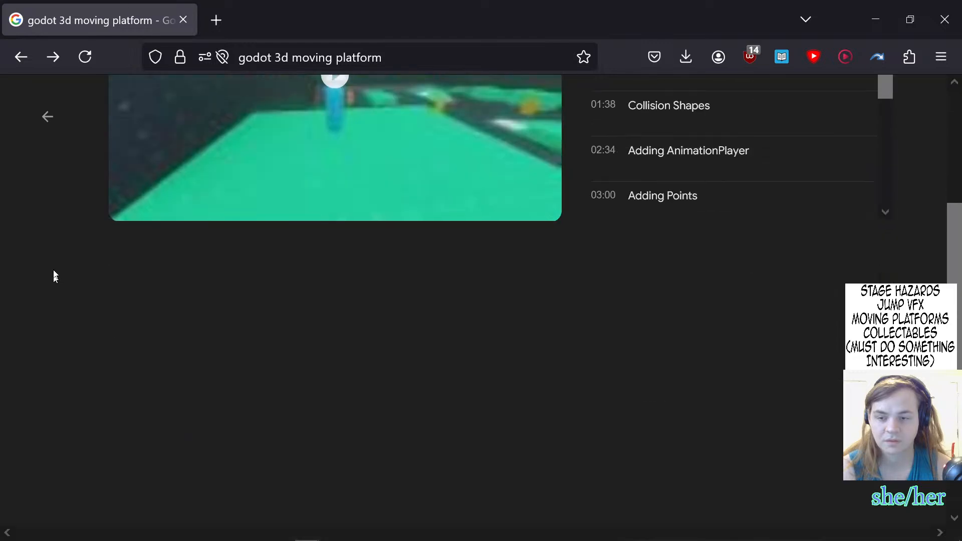
click(1, 56)
scroll(75, 208, down, 3)
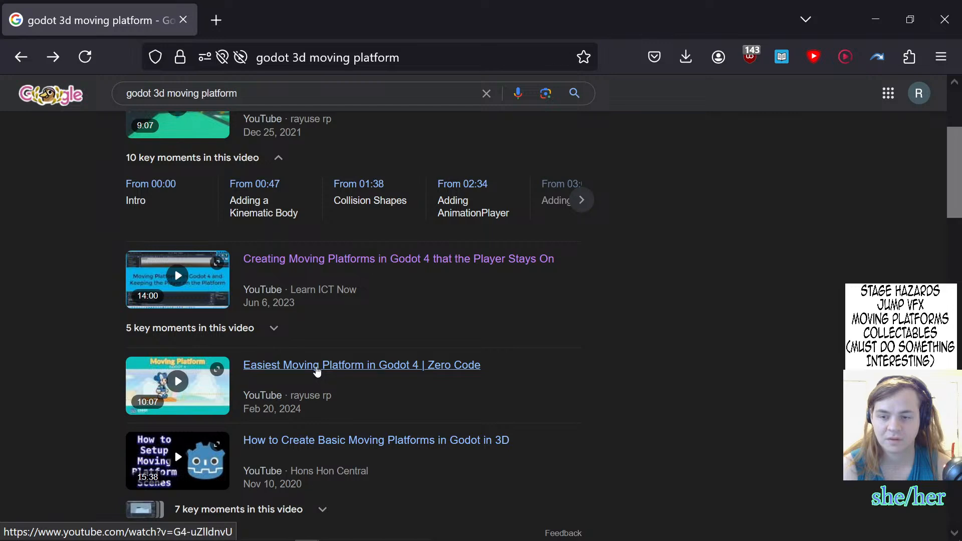
scroll(314, 369, down, 1)
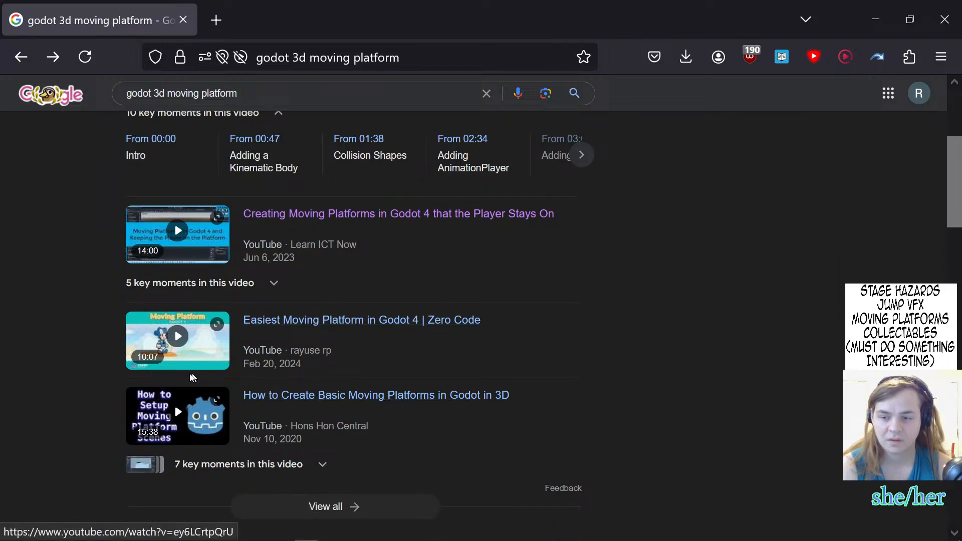
scroll(77, 368, down, 4)
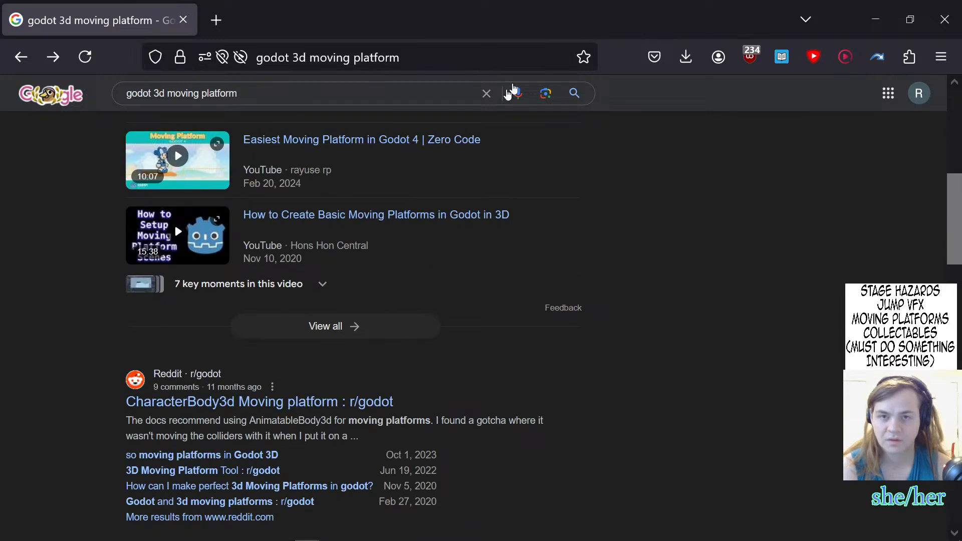
click(556, 59)
right_click(562, 59)
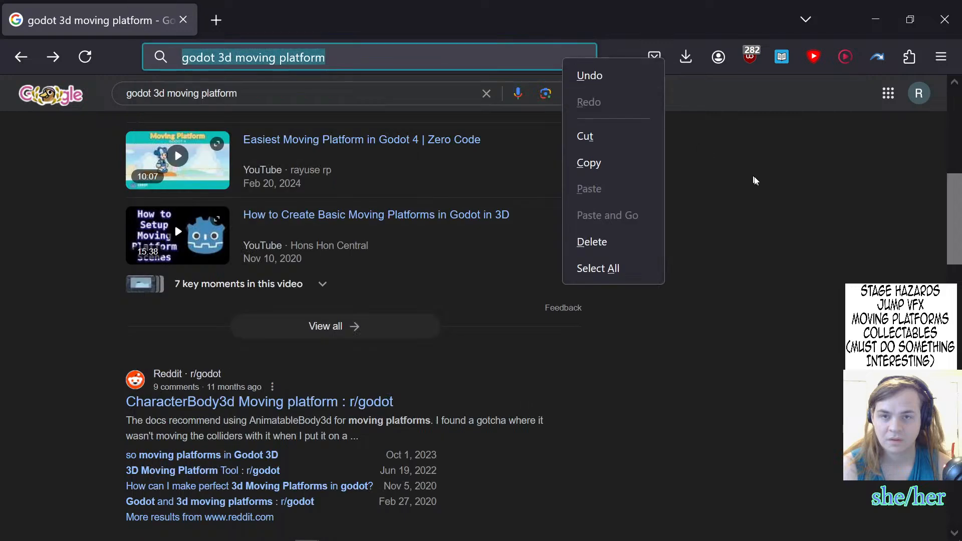
click(769, 191)
click(770, 191)
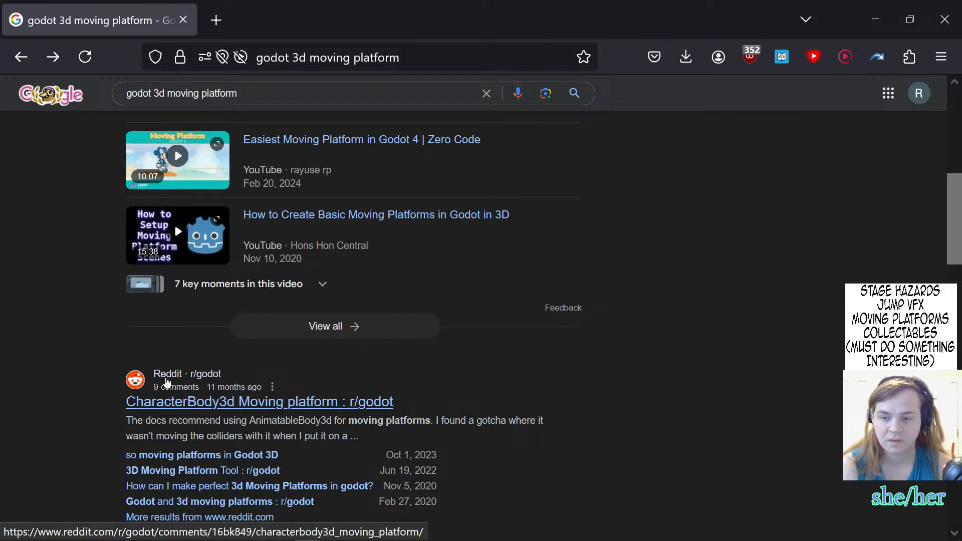
- Open the Reddit thread "CharacterBody3d Moving platform" and follow its link to the AnimatableBody3D documentation
click(192, 401)
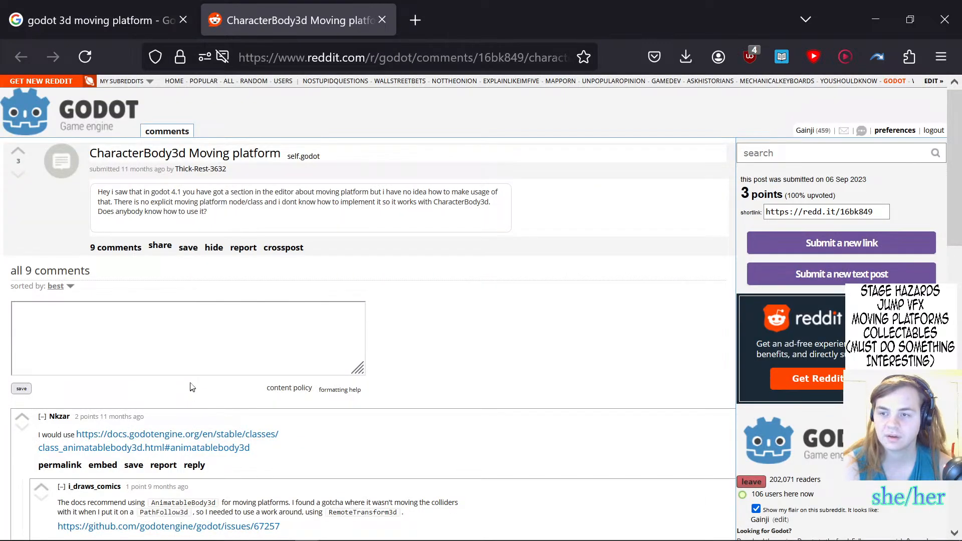
click(199, 440)
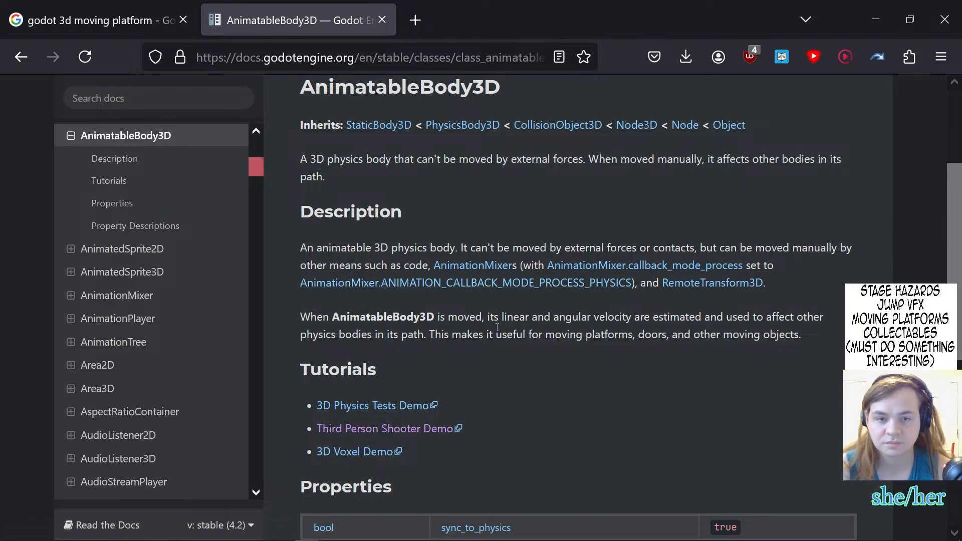
- Switch to Godot and change the type of the CharacterBody3D node in the main scene to AnimatableBody3D
mouse_move(454, 531)
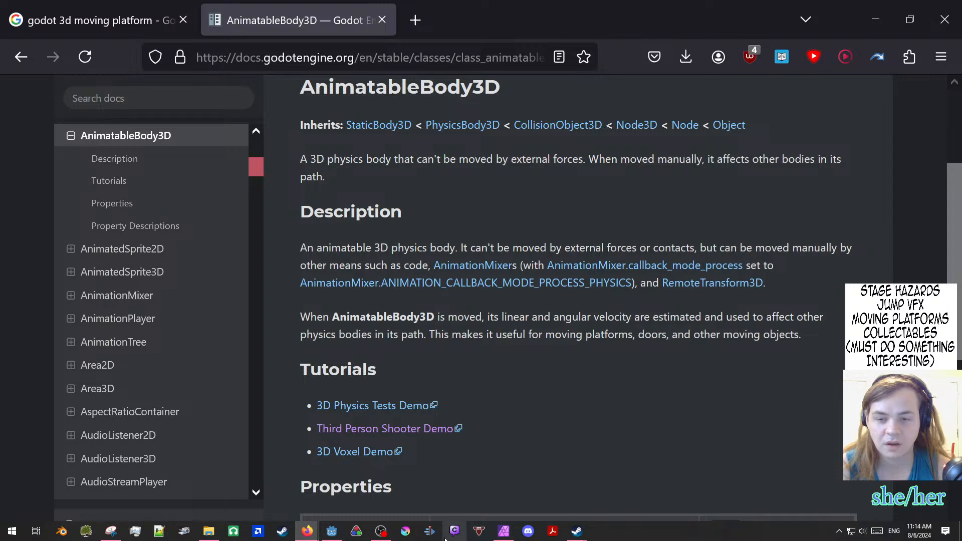
click(335, 533)
scroll(85, 167, down, 3)
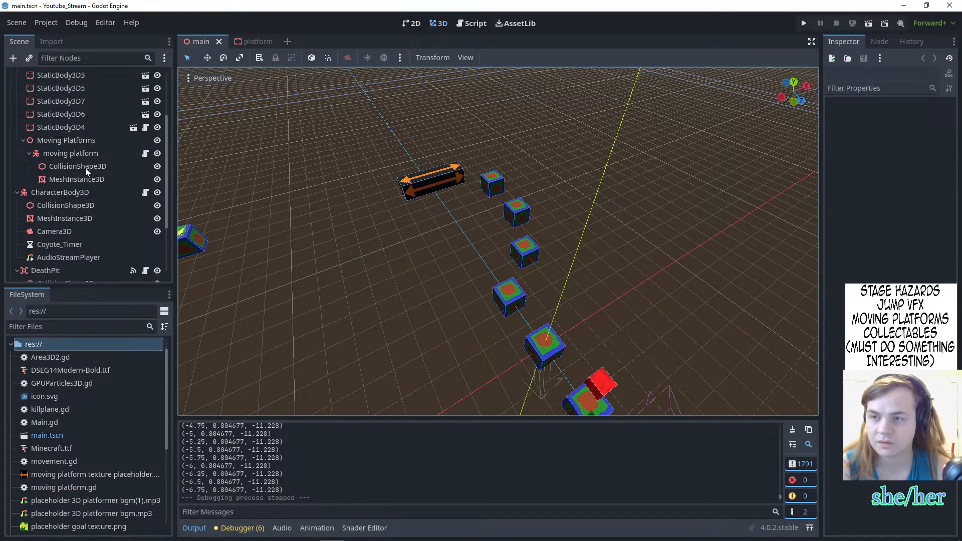
scroll(83, 168, up, 3)
scroll(80, 190, down, 3)
right_click(79, 216)
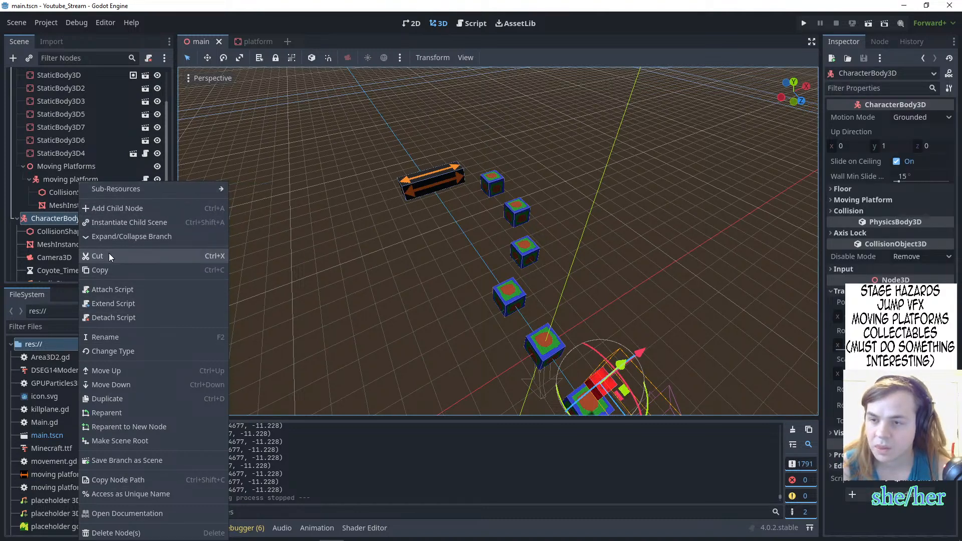
click(107, 349)
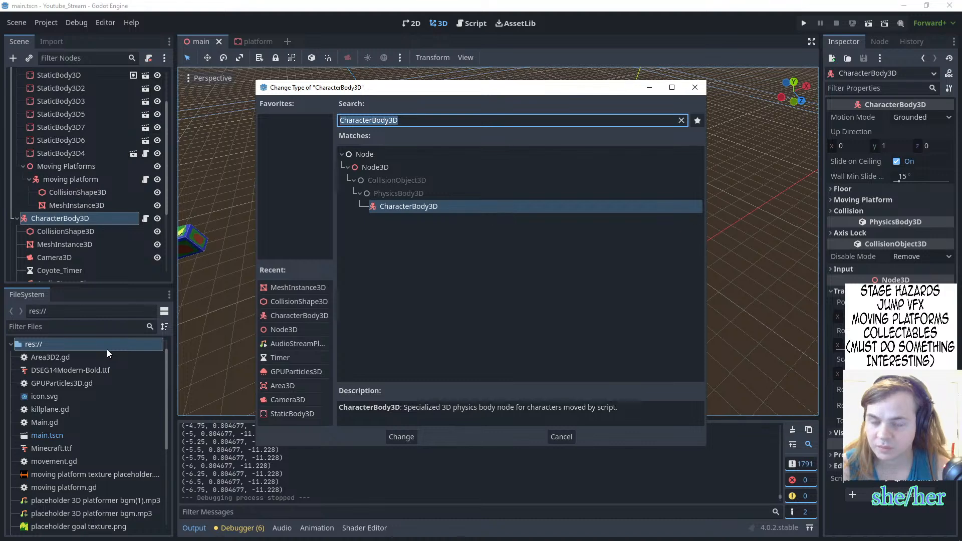
text(ani)
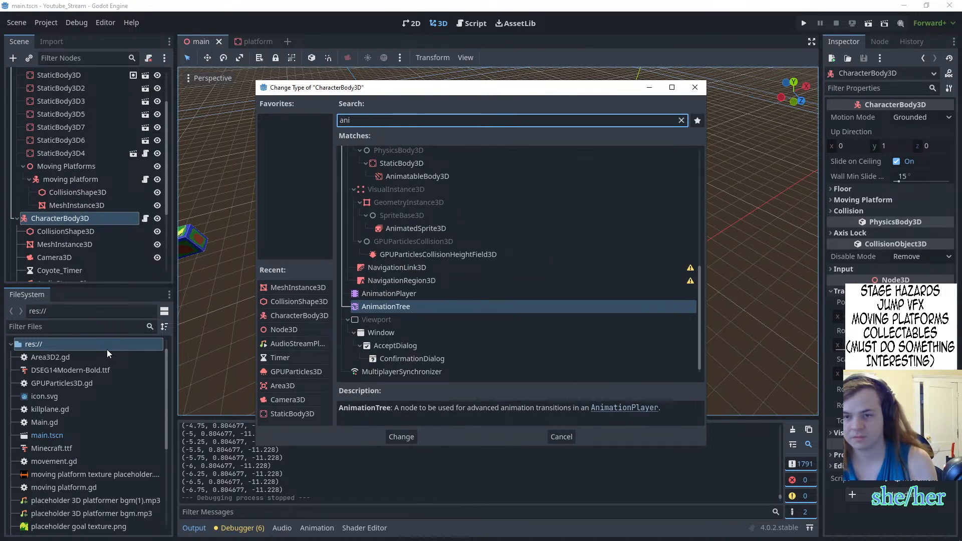
text(matabl)
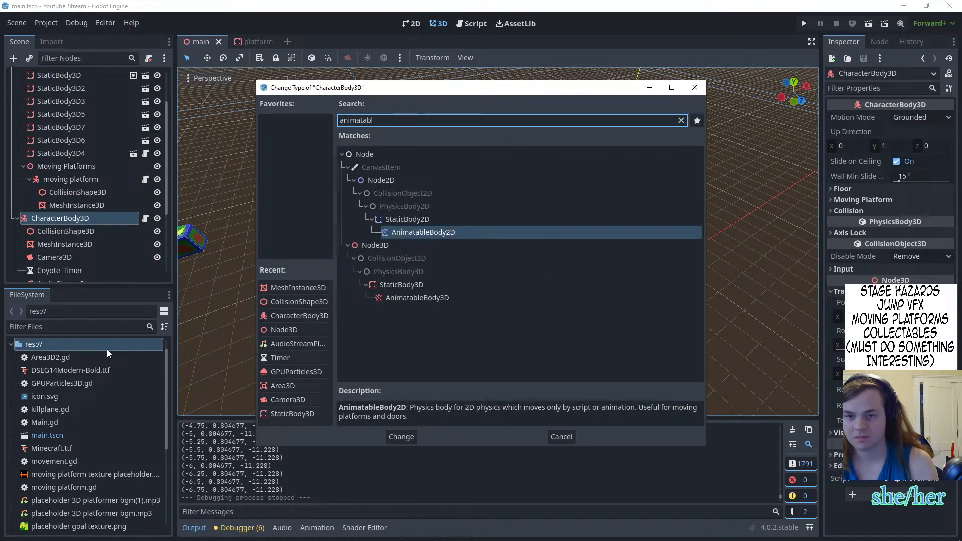
click(407, 298)
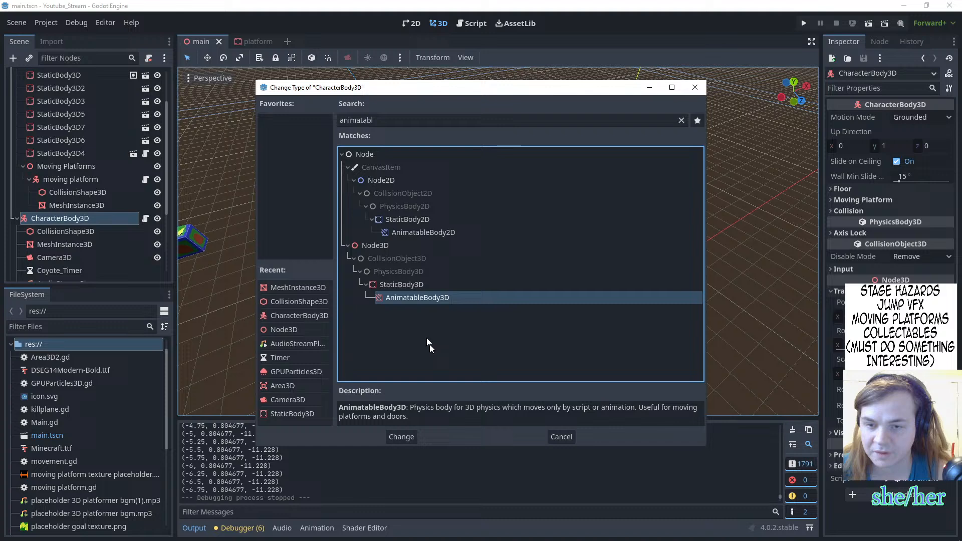
click(416, 435)
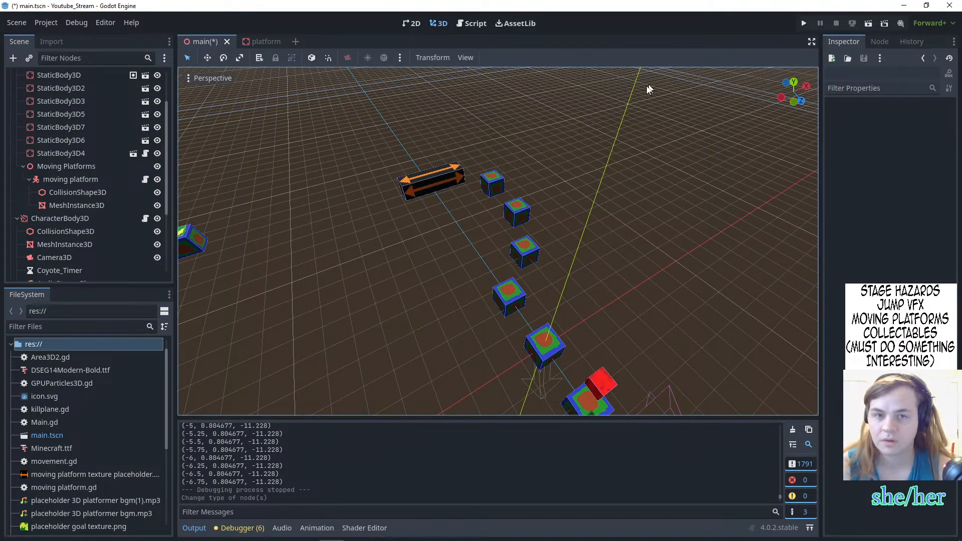
- Run the project, and rename the CharacterBody3D node in the main scene to "Moving Platform"
click(803, 24)
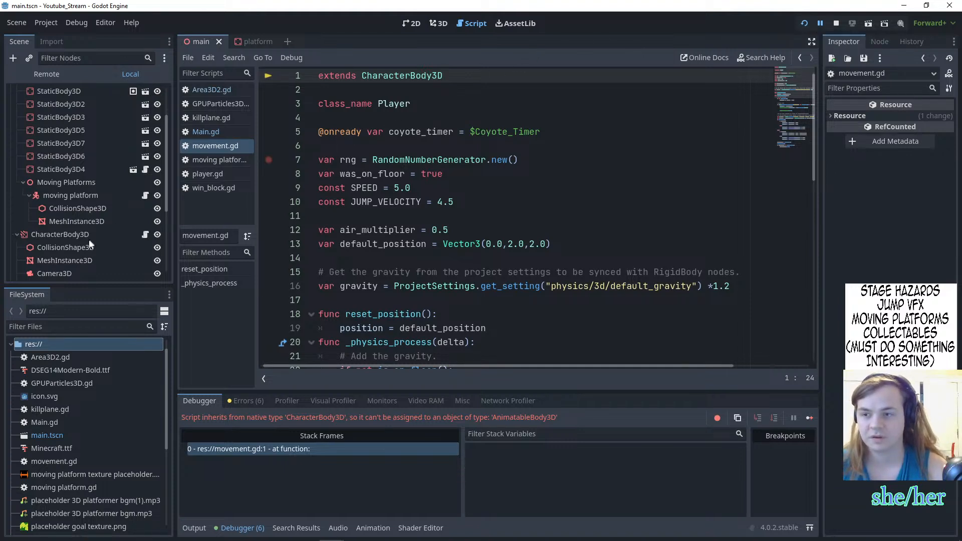
scroll(101, 236, down, 3)
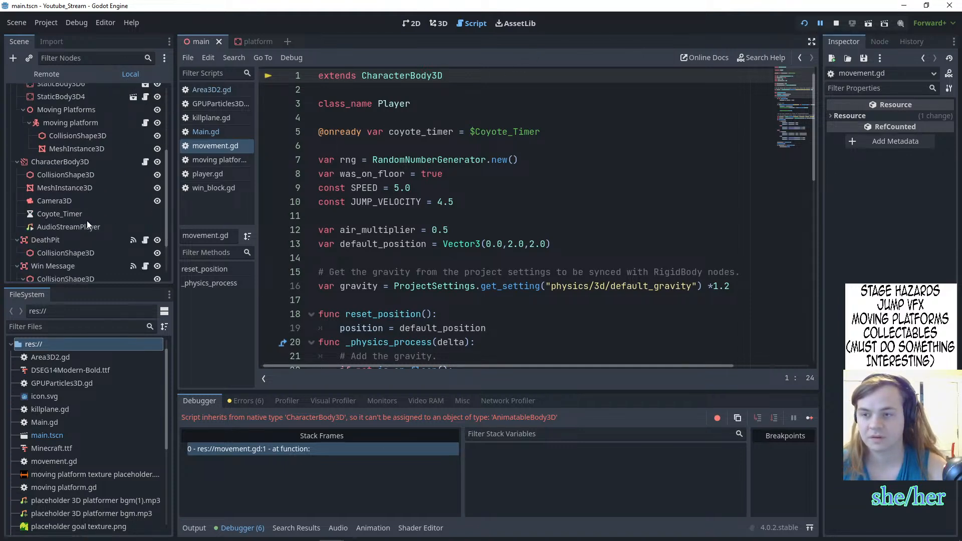
scroll(85, 221, up, 1)
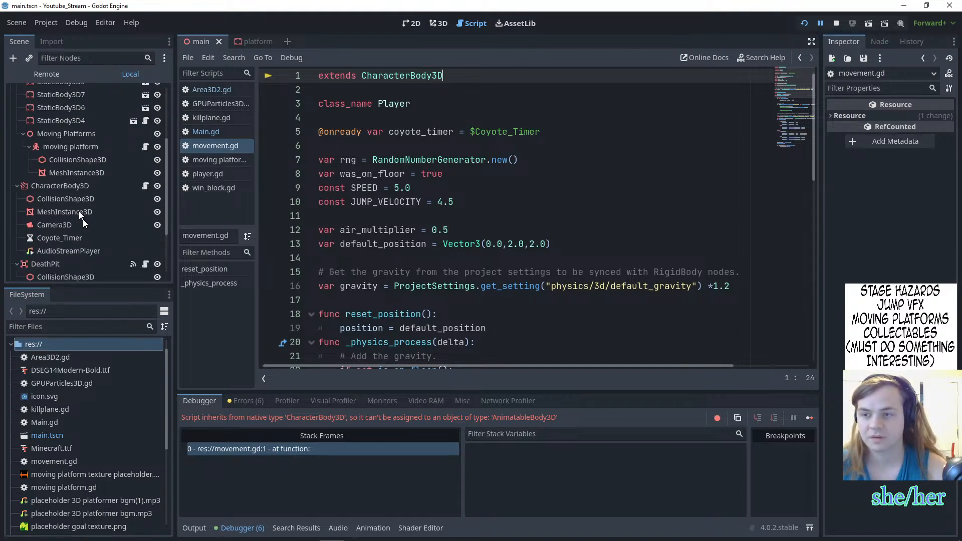
double_click(89, 184)
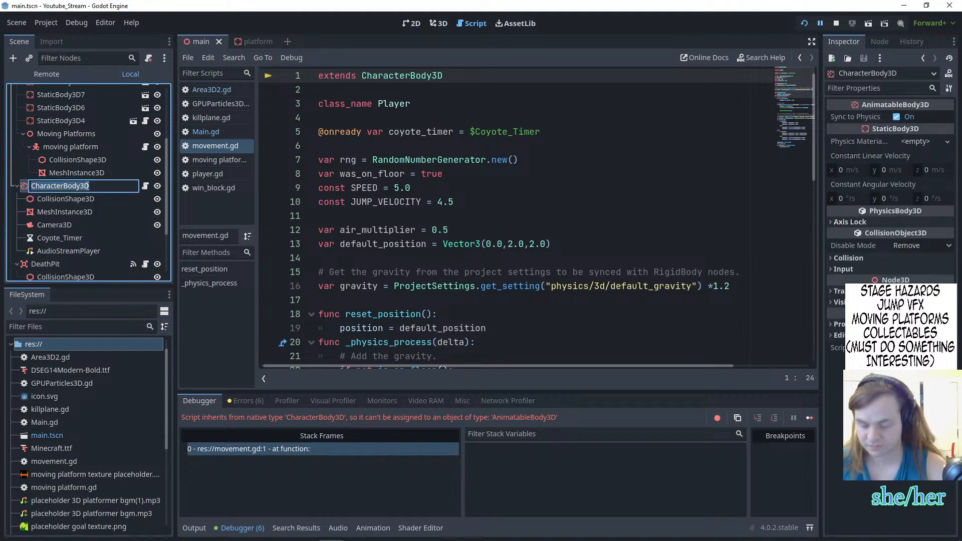
key(BackSpace)
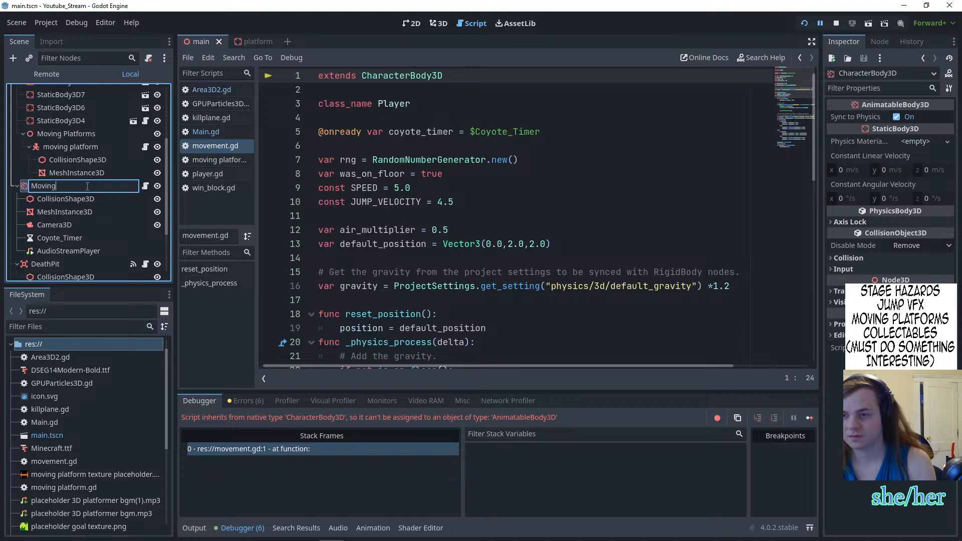
text(Moving Platform)
key(Return)
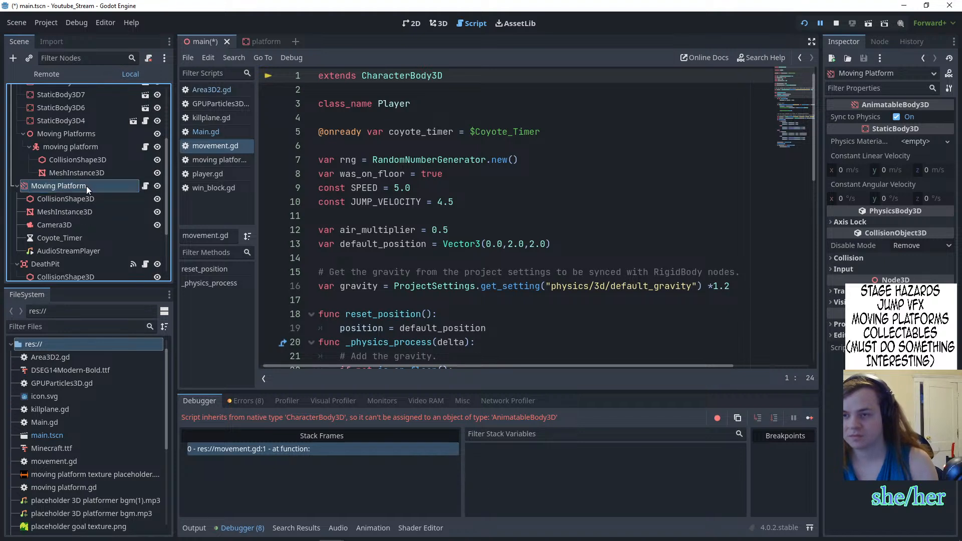
- Change the class that movement.gd extends to AnimatableBody3D and run the project again
drag(443, 76, 364, 82)
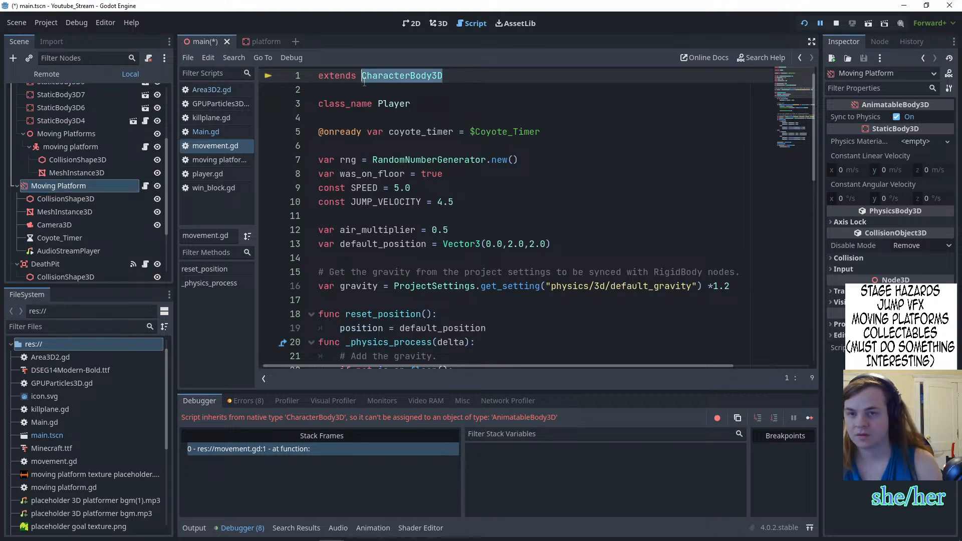
text(Ae)
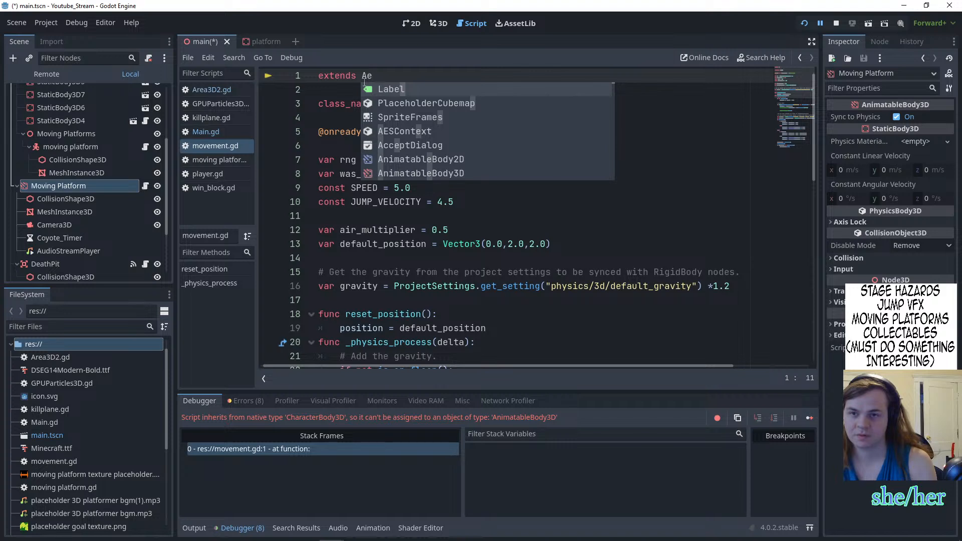
key(BackSpace)
text(nima)
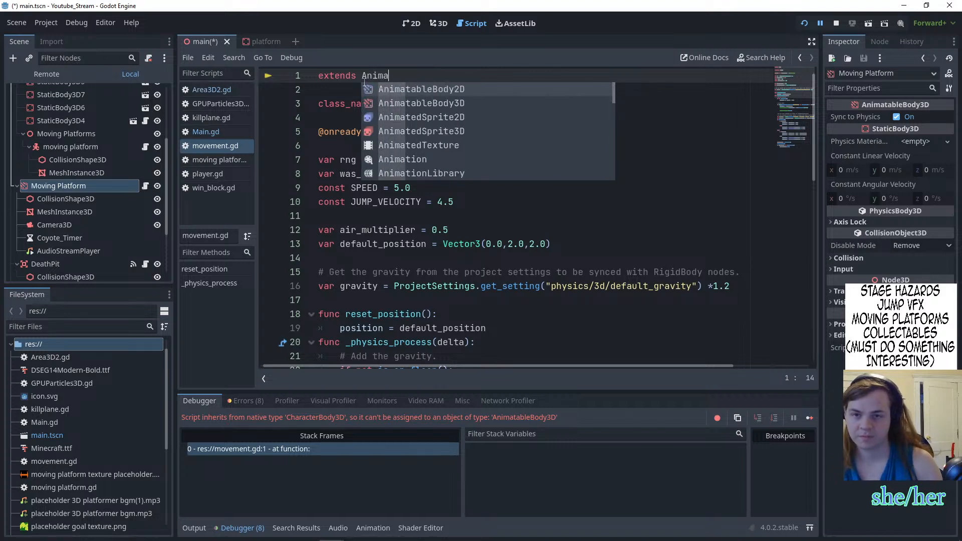
key(Down)
key(Return)
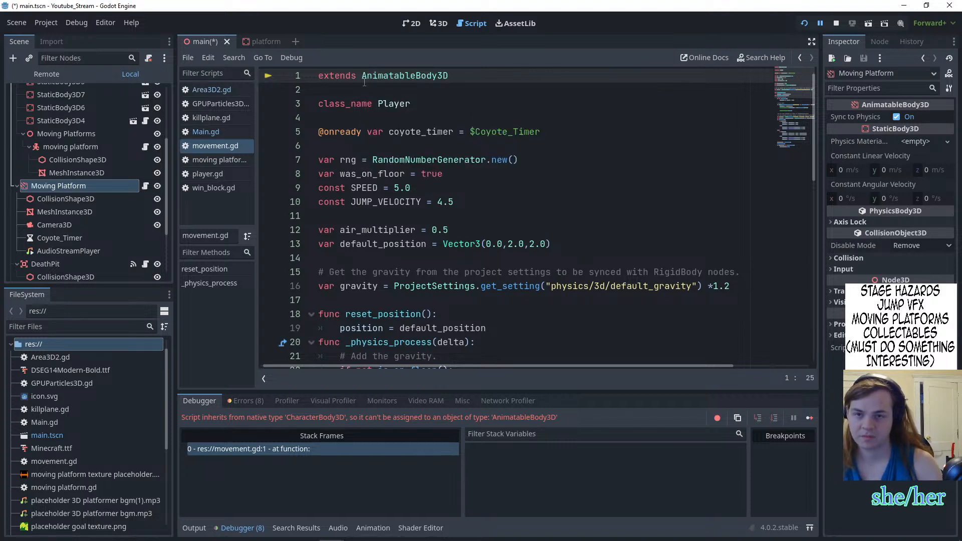
click(800, 24)
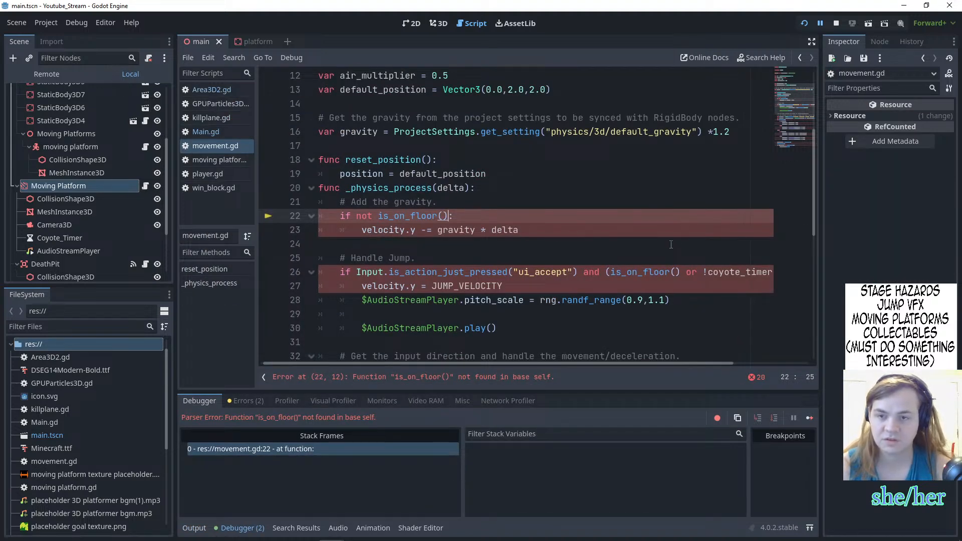
- Undo the base class change in movement.gd and rename the node holding the camera and Coyote_Timer to "player"
key(ctrl+z)
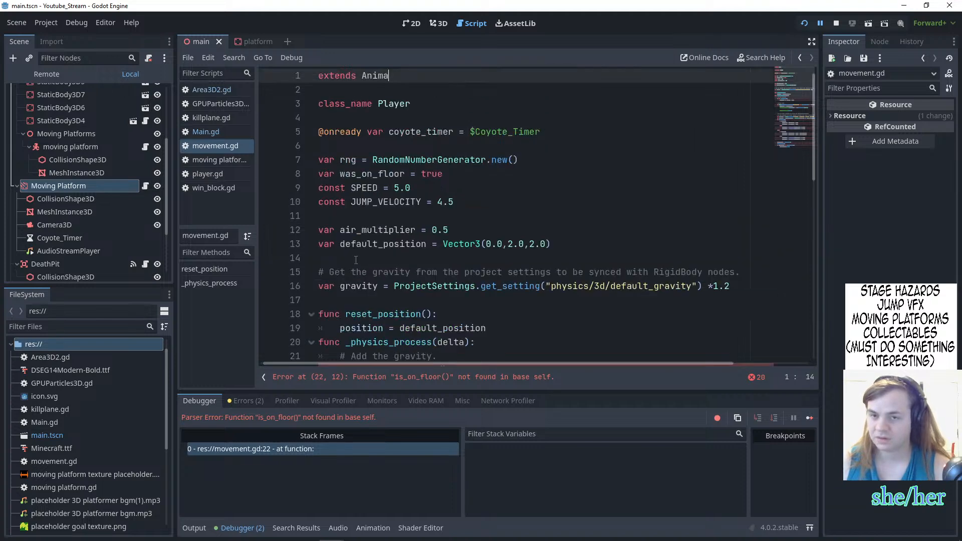
key(ctrl+z)
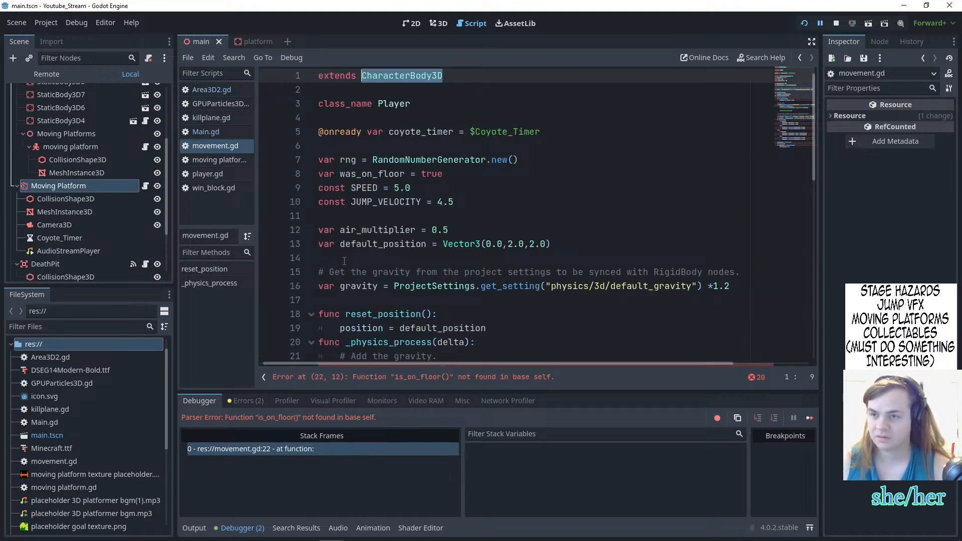
click(93, 186)
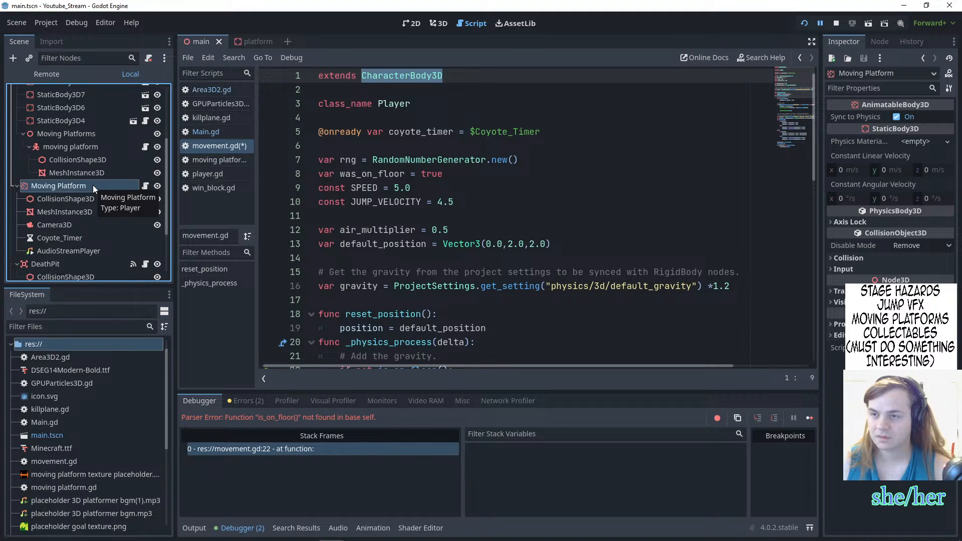
double_click(93, 187)
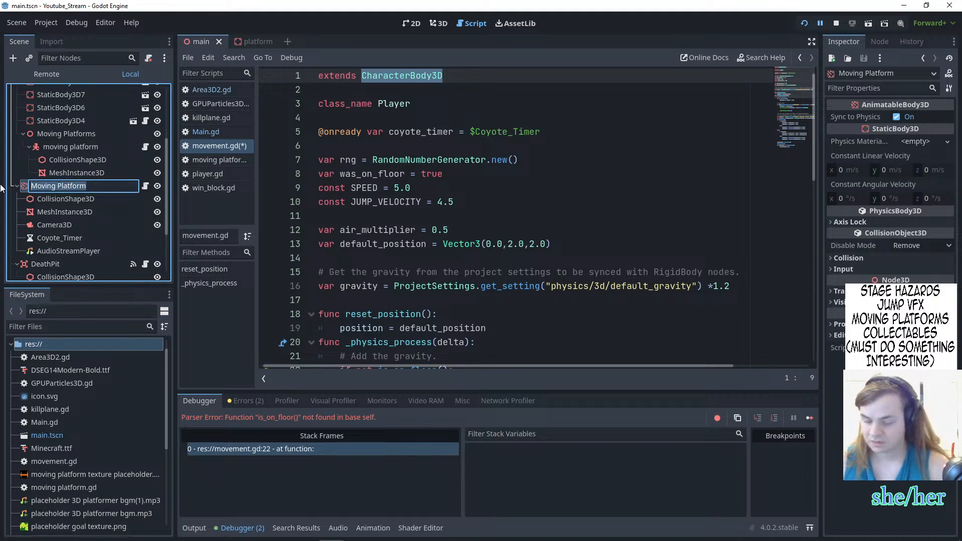
text(player)
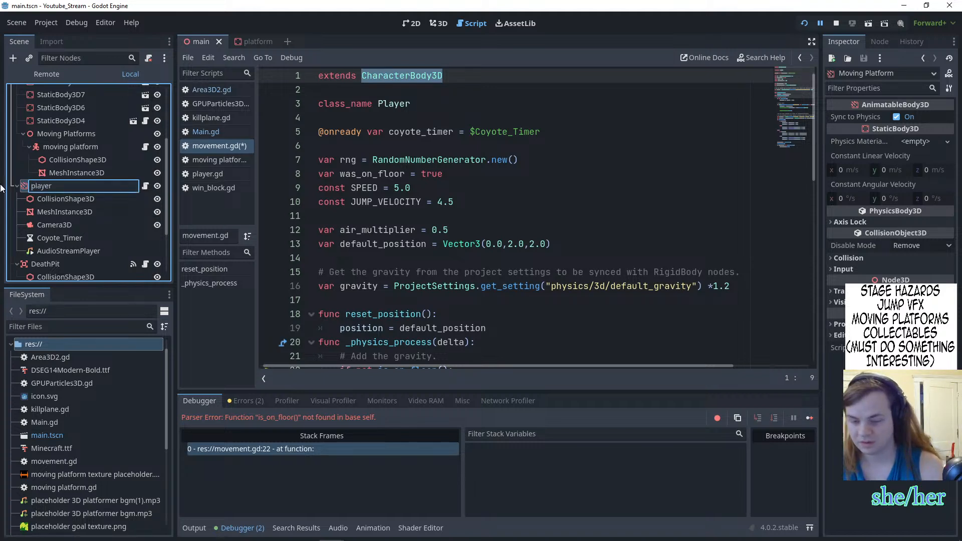
key(Return)
- Change the type of the "moving platform" node under Moving Platforms to AnimatableBody3D and run the project
click(103, 134)
click(103, 147)
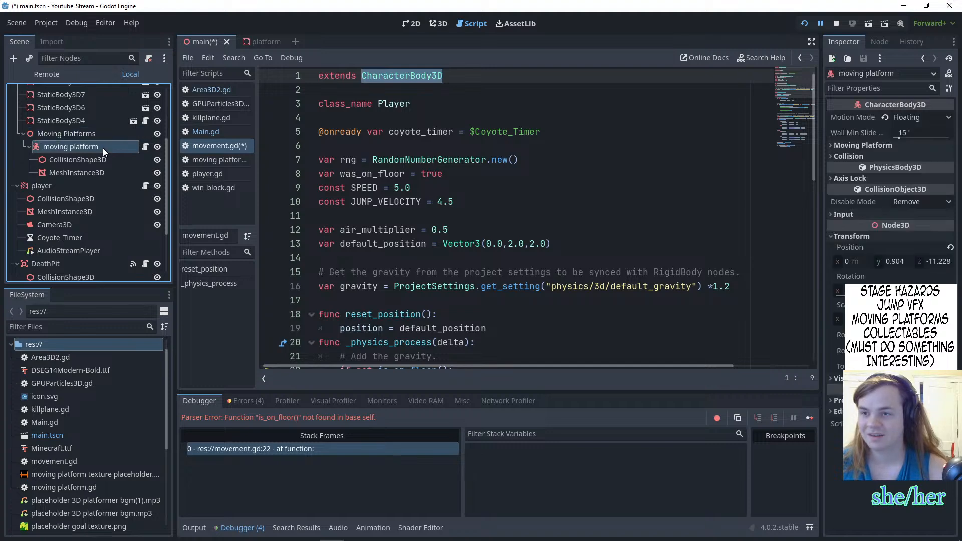
right_click(103, 148)
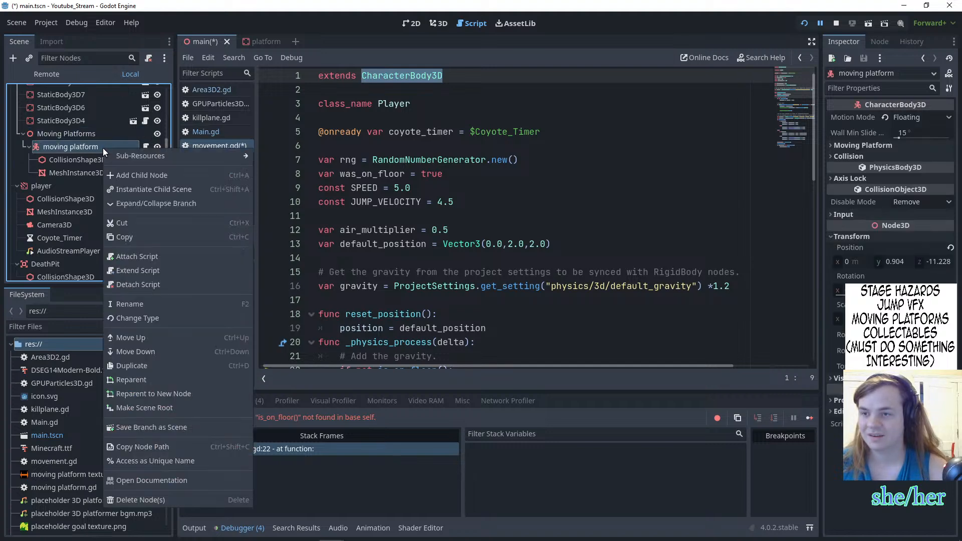
click(152, 320)
text(an)
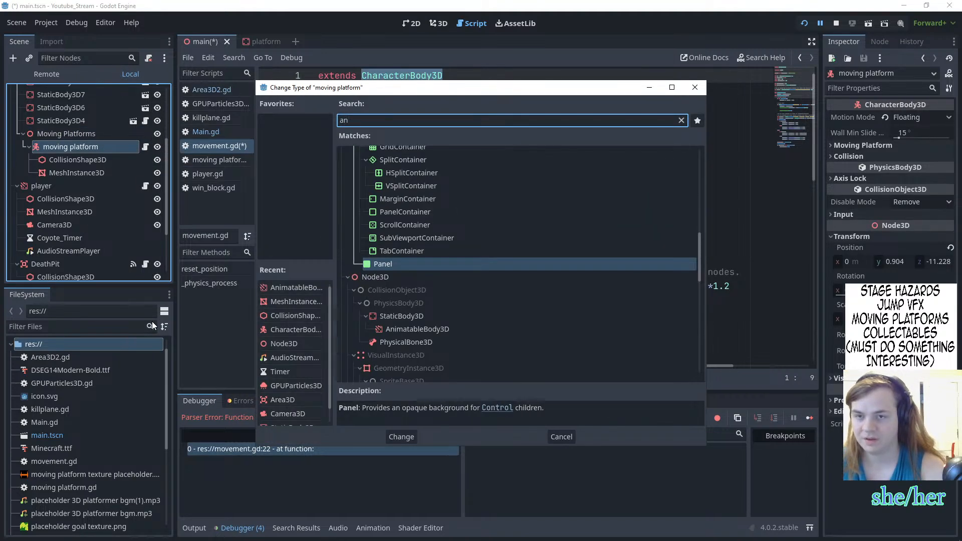
text(i)
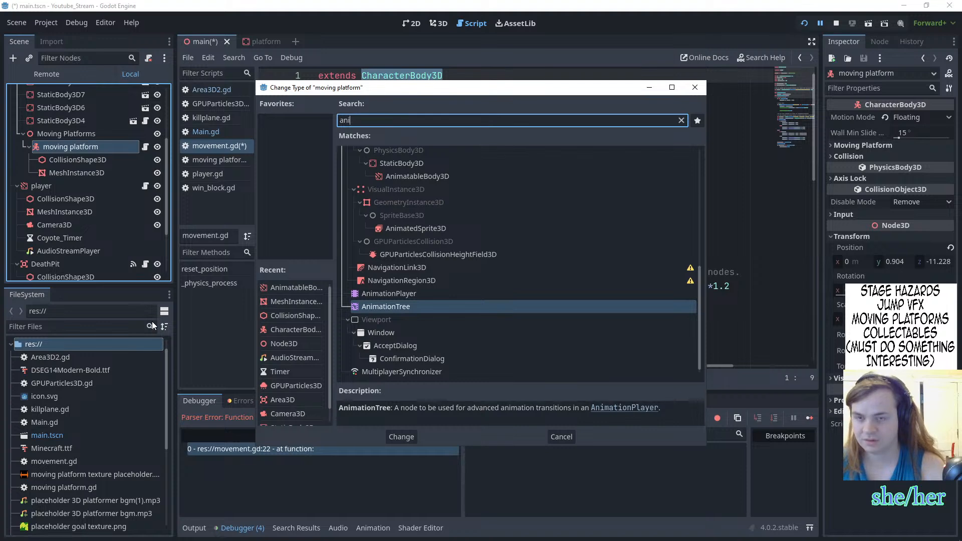
text(matab)
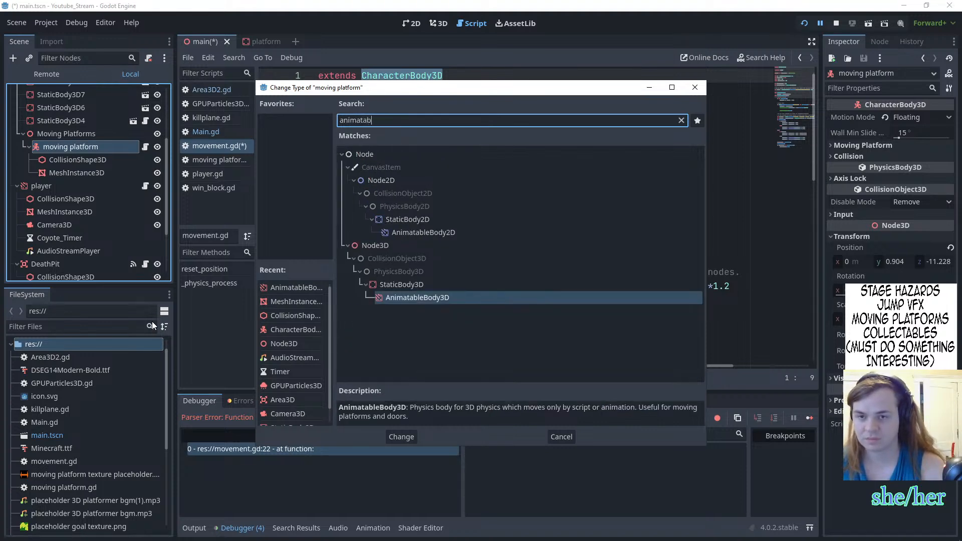
key(Return)
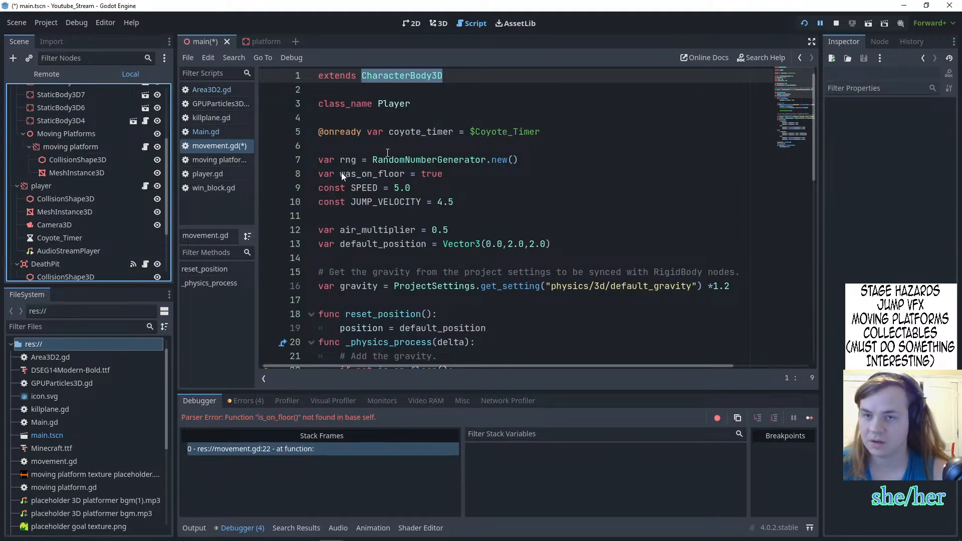
click(804, 23)
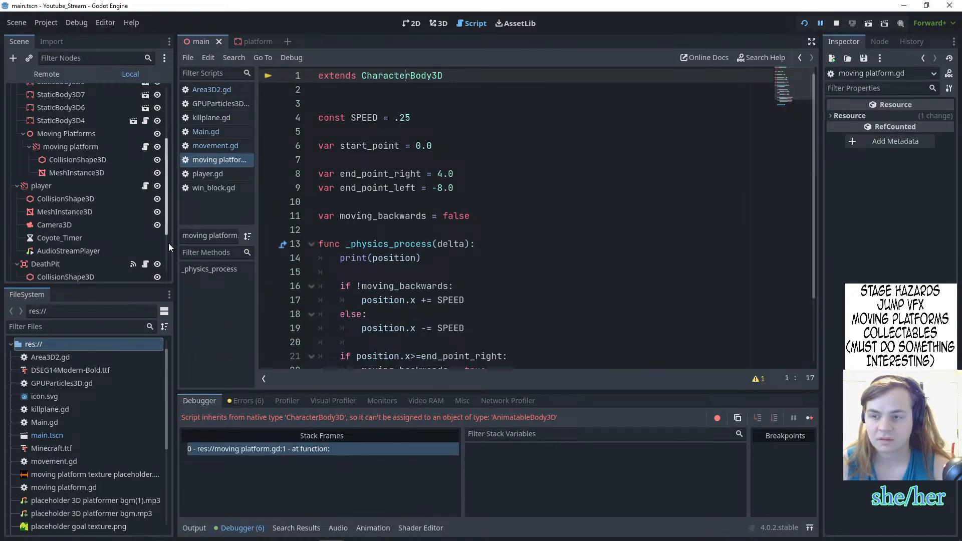
- Make the moving platform's script extend AnimatableBody3D and run the project again
click(91, 148)
click(144, 147)
drag(443, 76, 367, 74)
click(367, 74)
key(BackSpace)
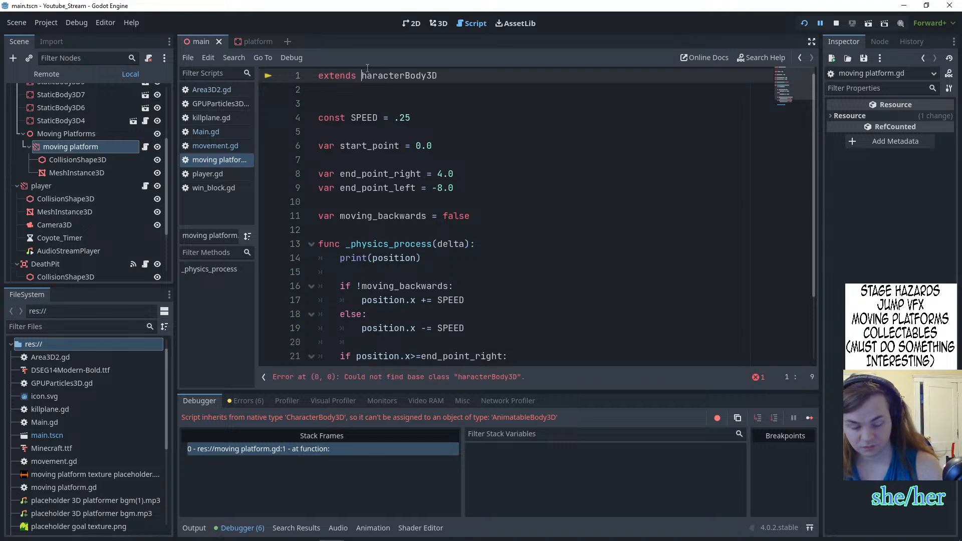
key(Delete)
key(Delete)
key(Delete)
key(Delete)
key(Delete)
key(Delete)
key(Delete)
key(Delete)
key(Delete)
key(Delete)
key(Delete)
key(Delete)
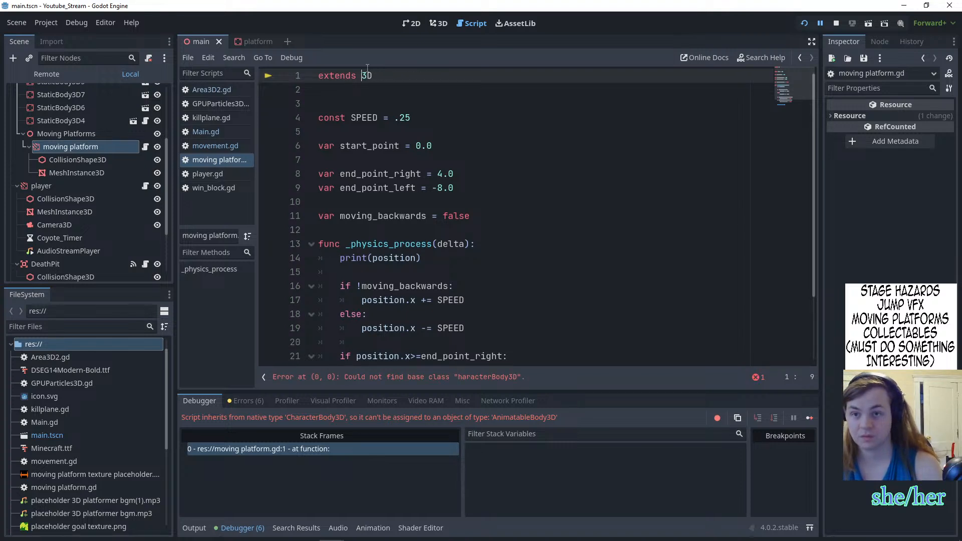
key(Delete)
key(Delete)
text(Animatable)
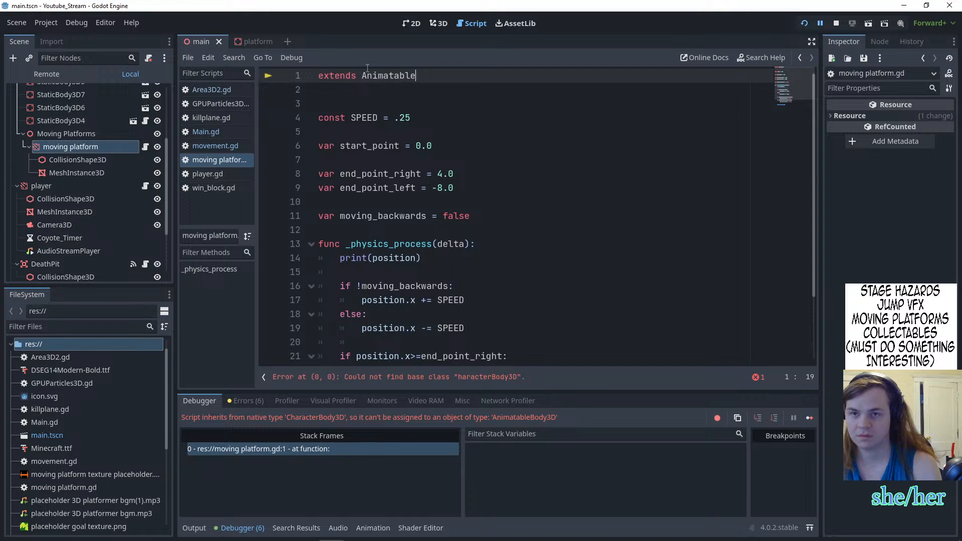
text(Body)
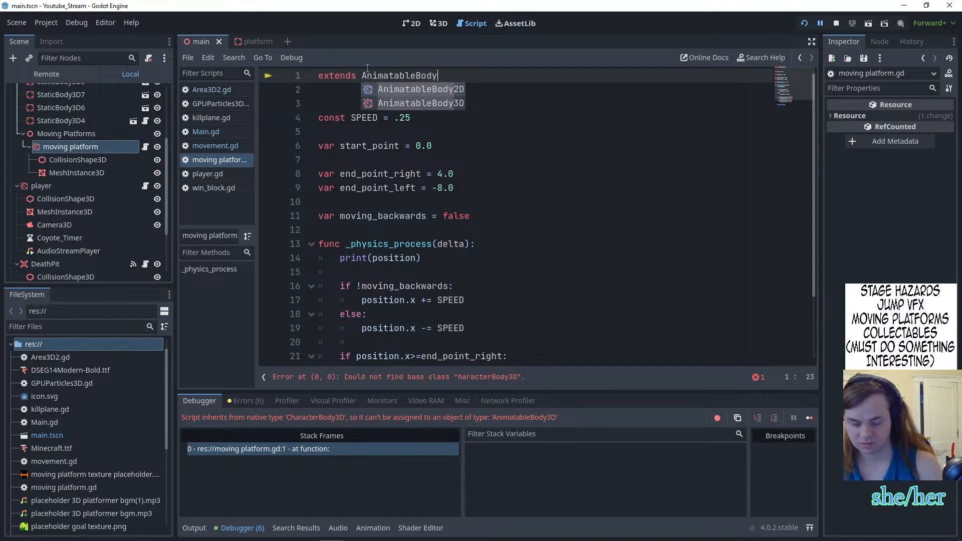
text(3D)
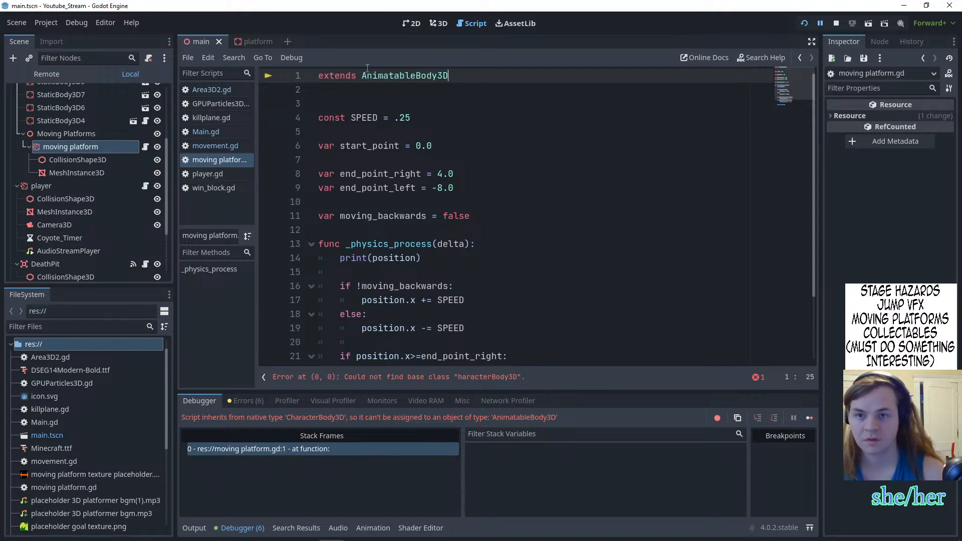
click(799, 23)
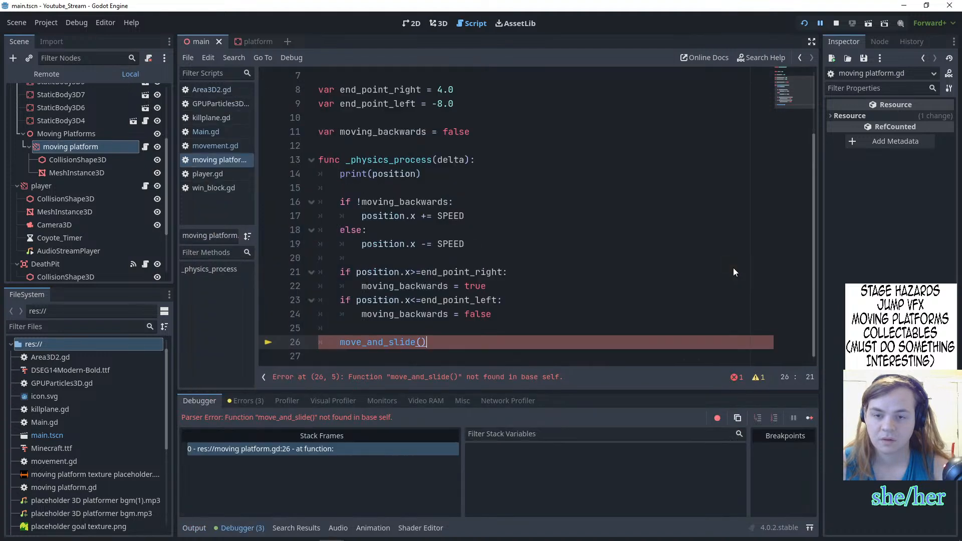
- Replace the move_and_slide call at the end of the moving platform's script with move_and_collide
mouse_move(404, 537)
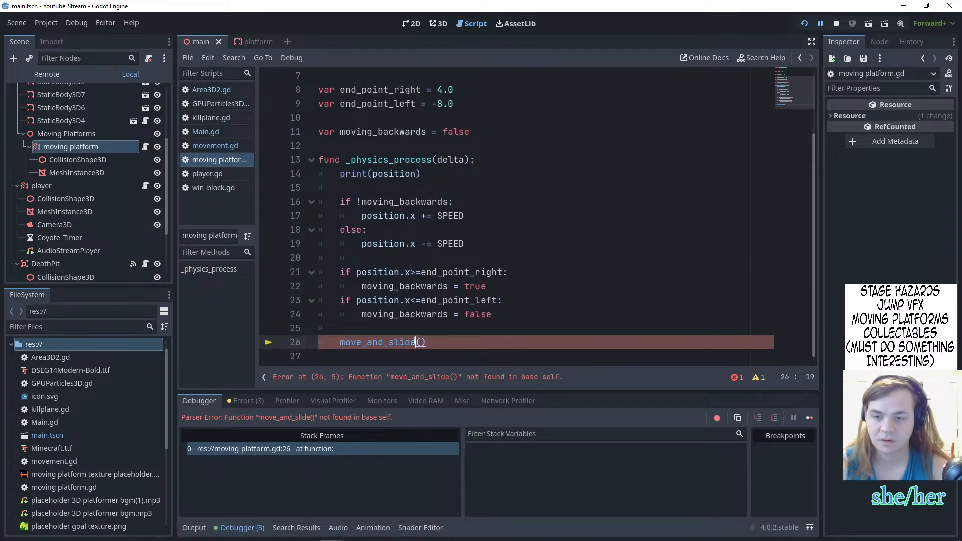
drag(415, 341, 391, 341)
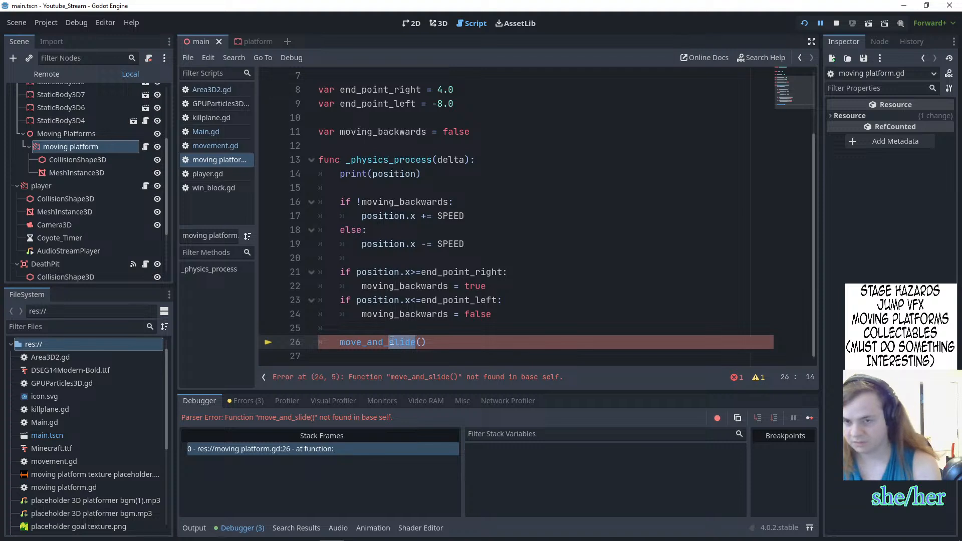
text(do)
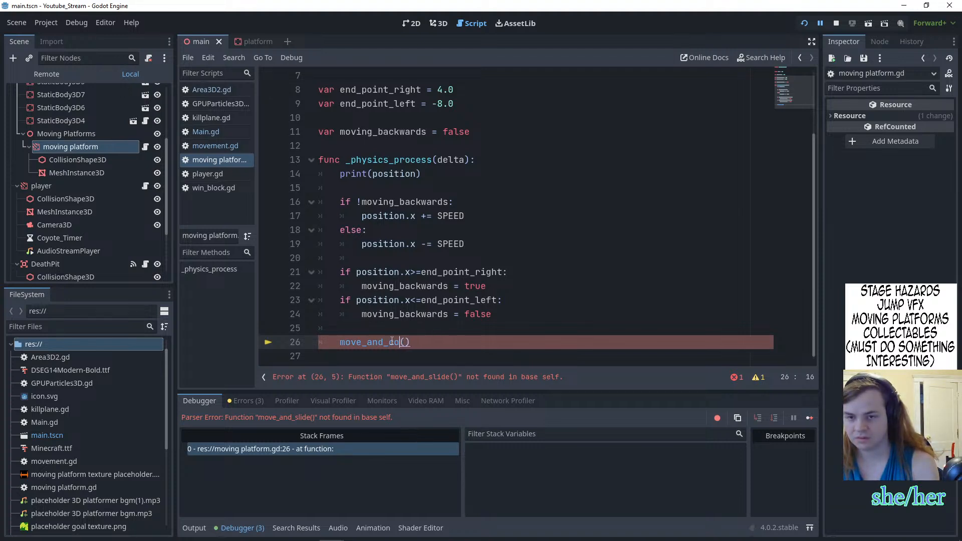
key(Return)
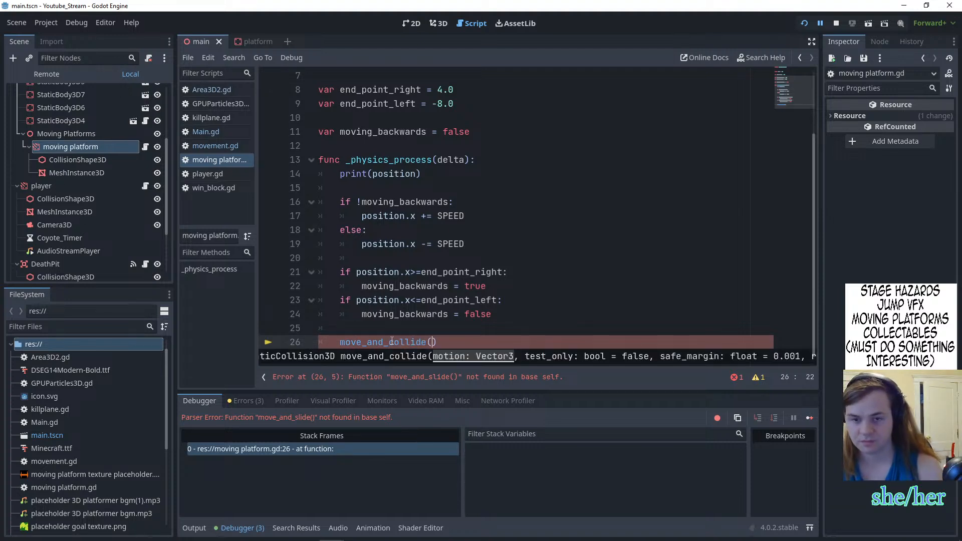
click(621, 271)
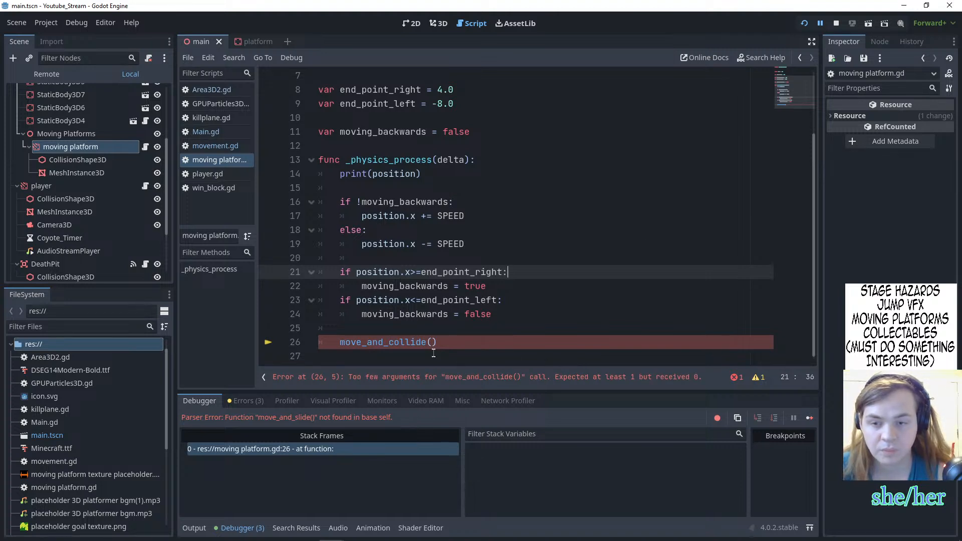
- Pass delta as the argument of move_and_collide in the moving platform's script and run the project again
click(481, 342)
text(delr)
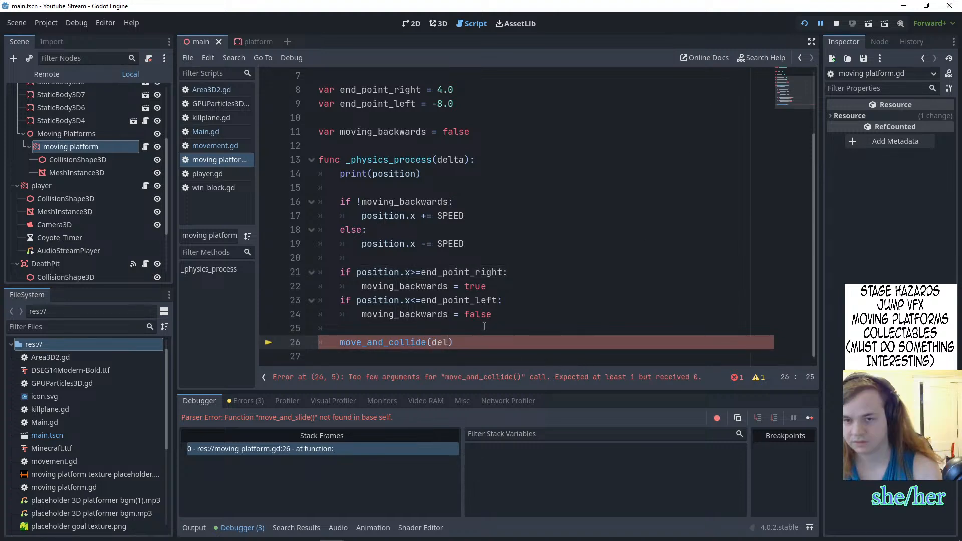
key(BackSpace)
text(d)
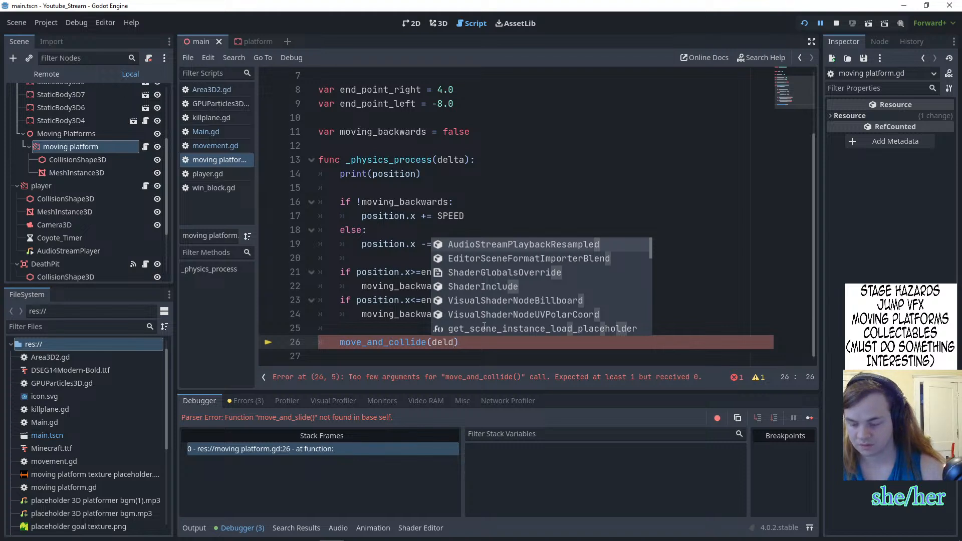
key(BackSpace)
text(ta)
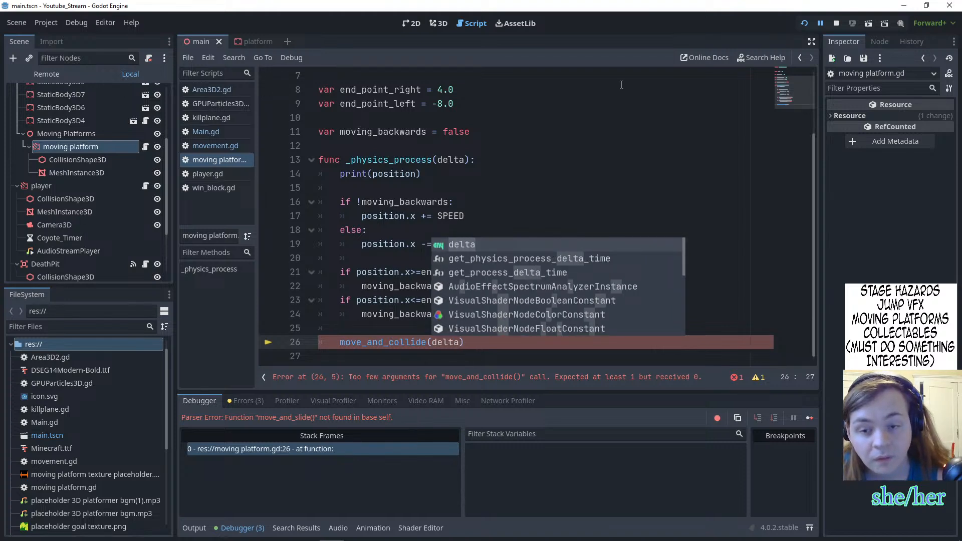
click(619, 130)
click(804, 23)
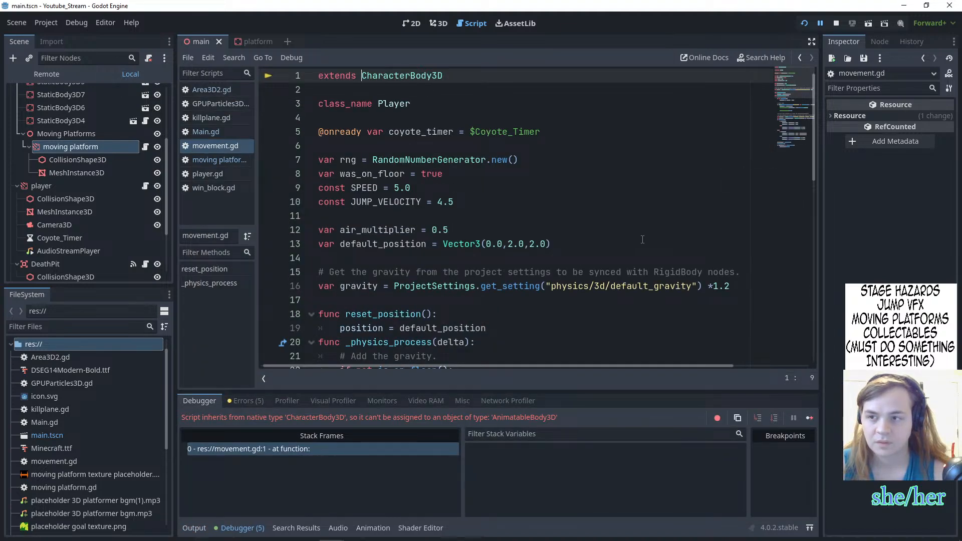
- Look through movement.gd and change the type of the "moving platform" node to CharacterBody3D
scroll(551, 228, down, 2)
scroll(451, 220, up, 2)
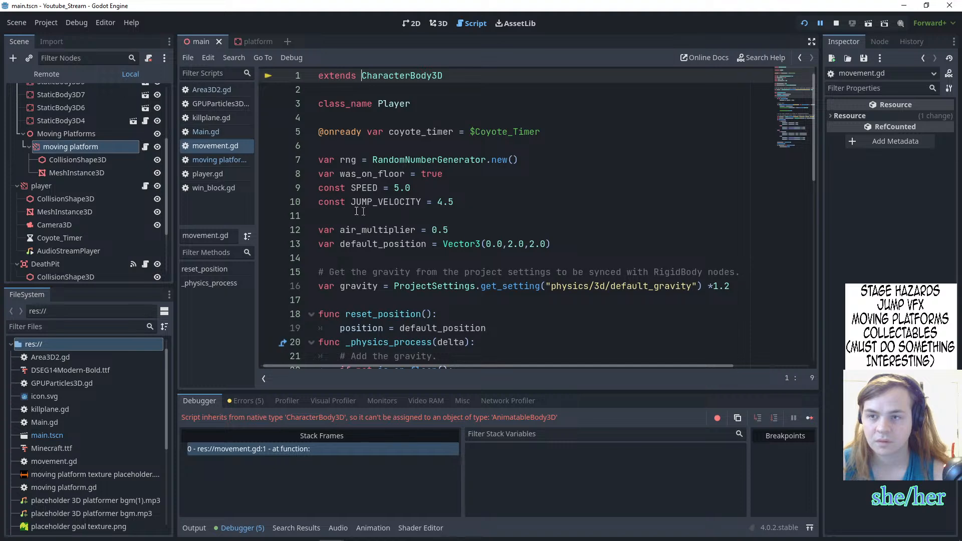
scroll(390, 179, down, 4)
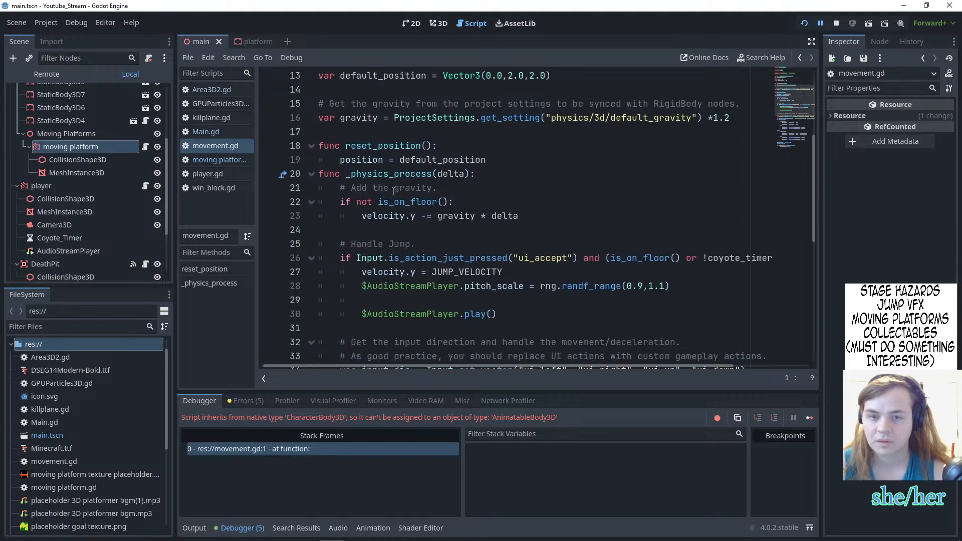
scroll(393, 190, down, 4)
scroll(404, 156, up, 8)
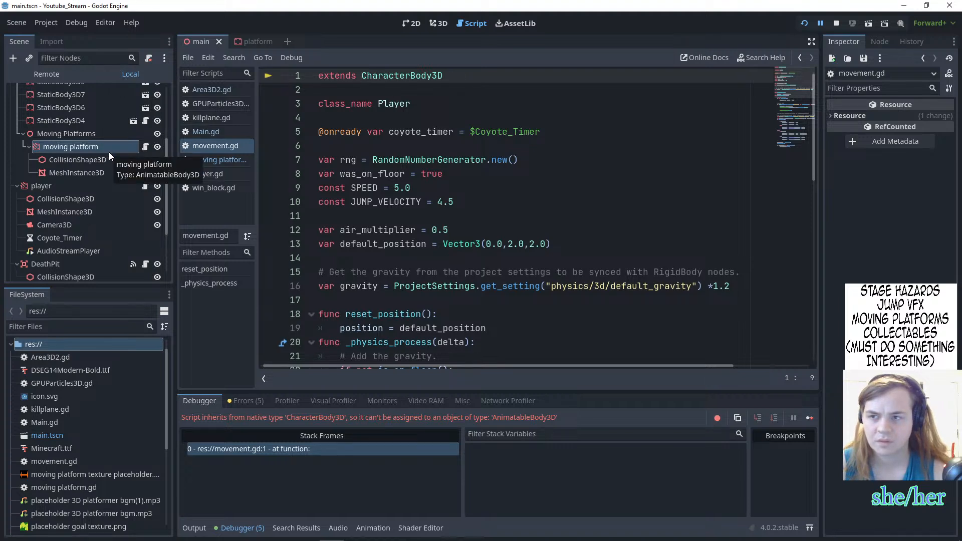
right_click(134, 148)
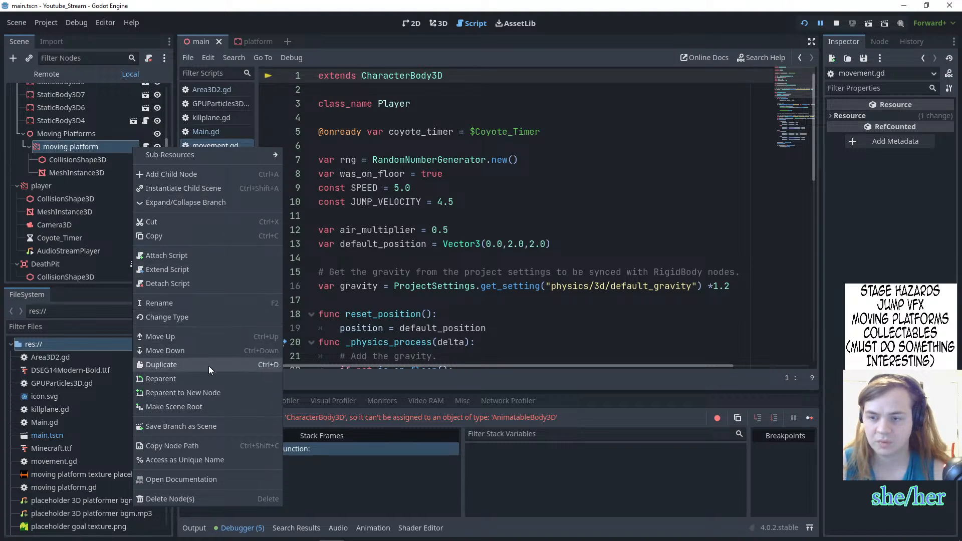
click(183, 316)
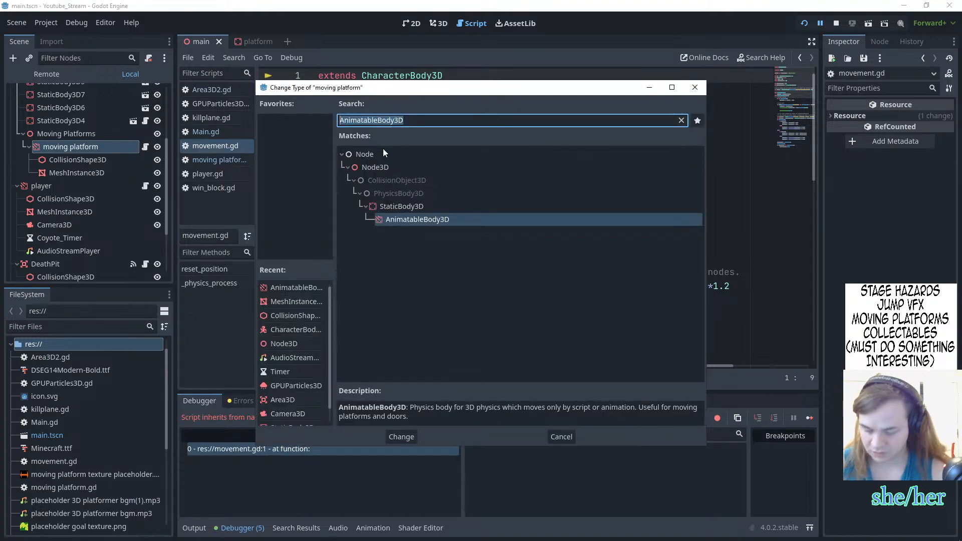
text(cha)
key(Return)
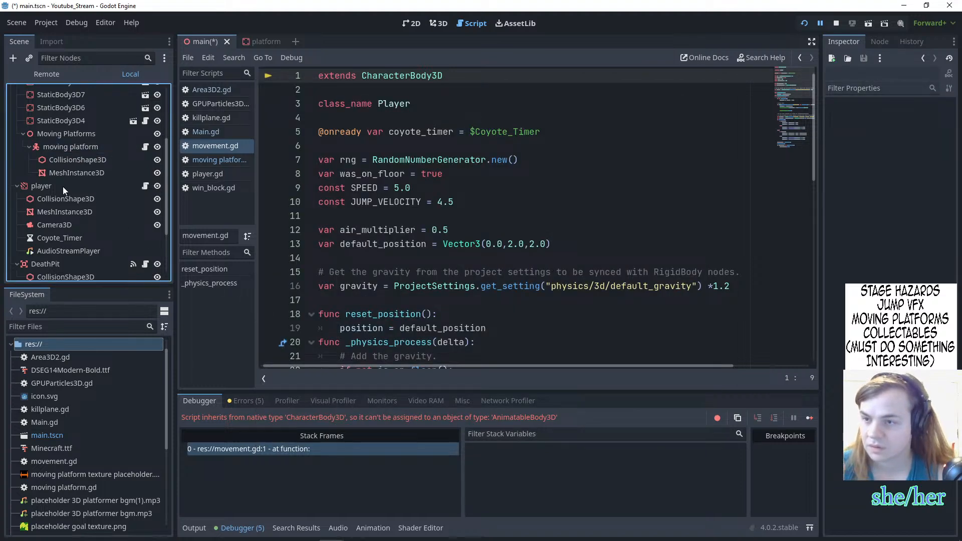
- Change the type of the "moving platform" node back to AnimatableBody3D
click(68, 146)
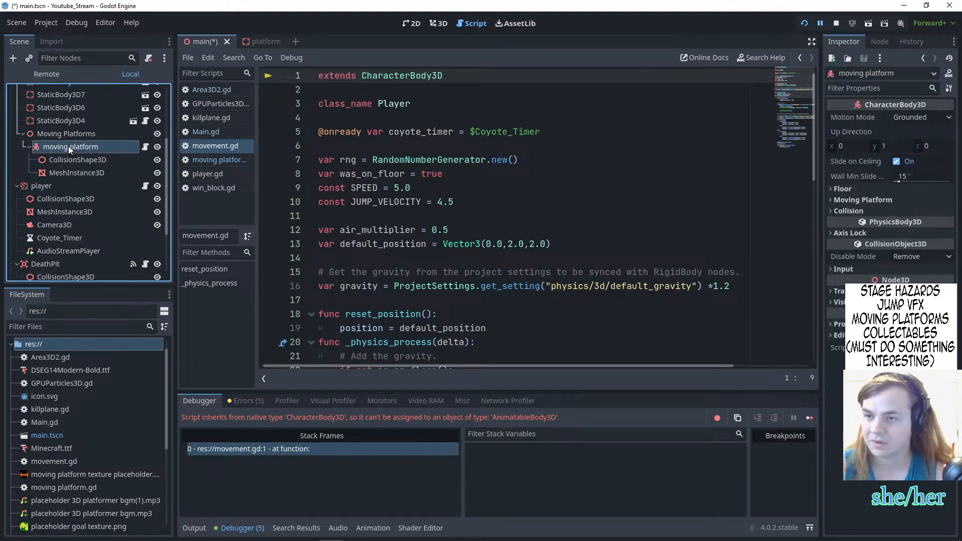
right_click(68, 146)
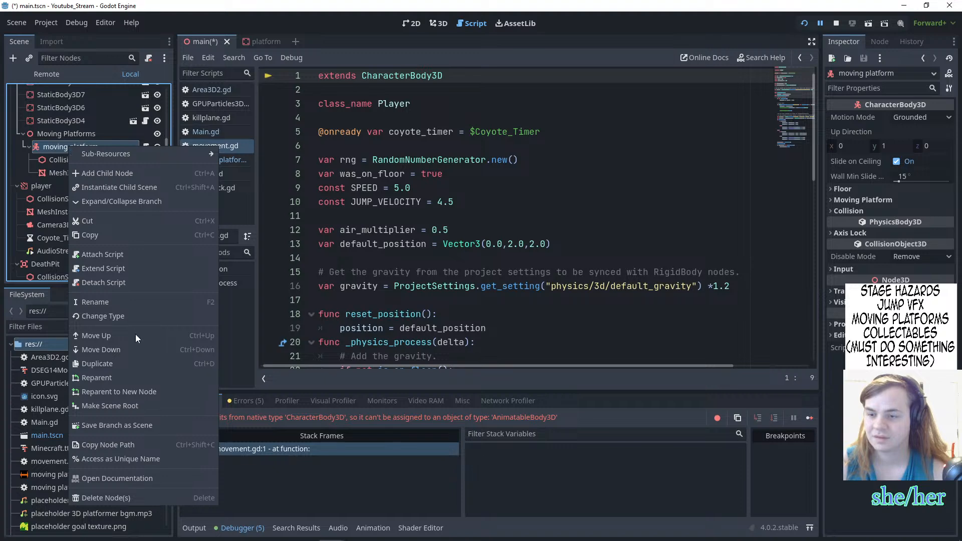
click(121, 315)
text(animatab)
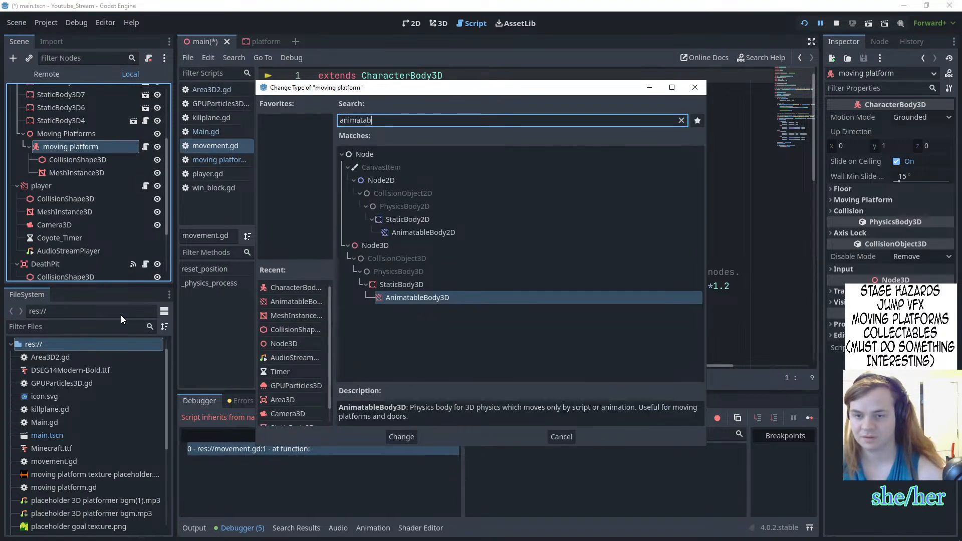
key(Return)
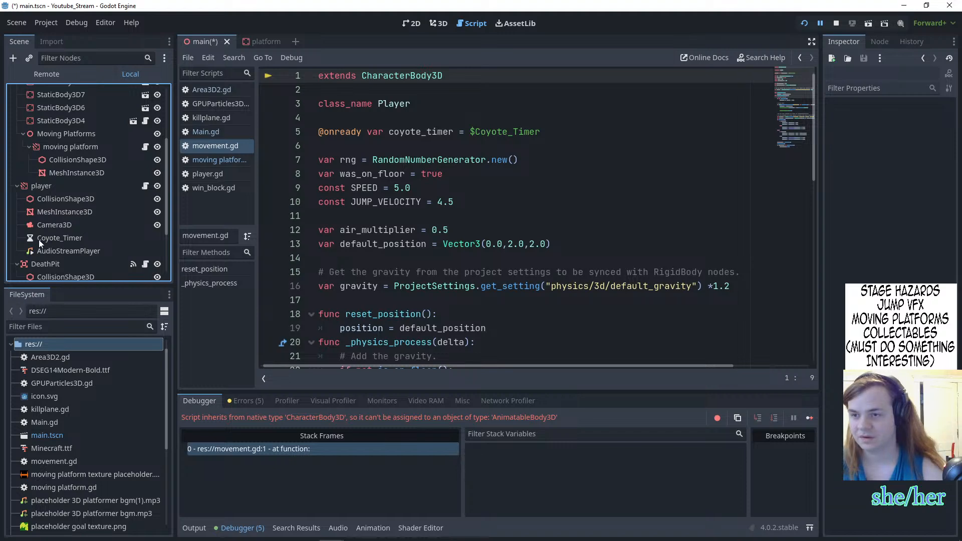
- Change the type of the "player" node to CharacterBody3D and run the project again
right_click(67, 185)
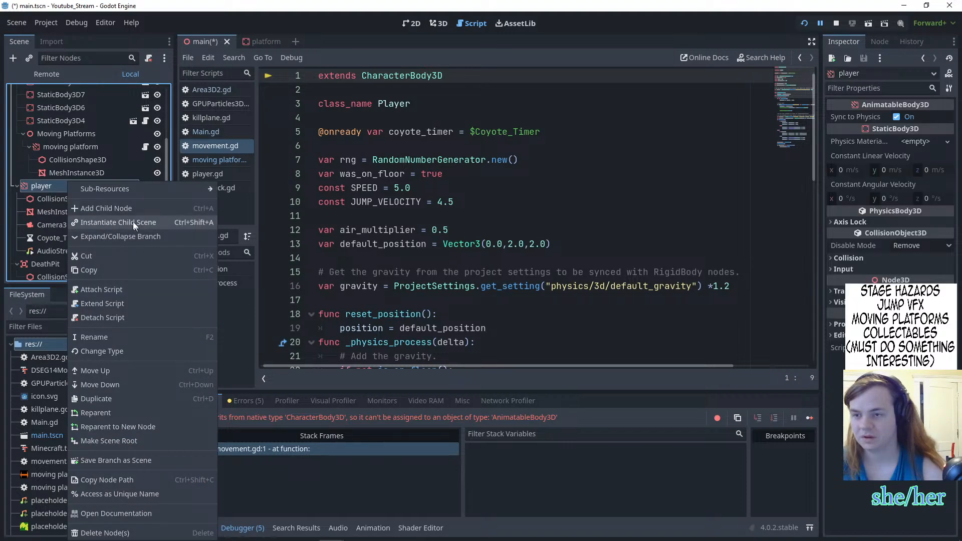
click(125, 353)
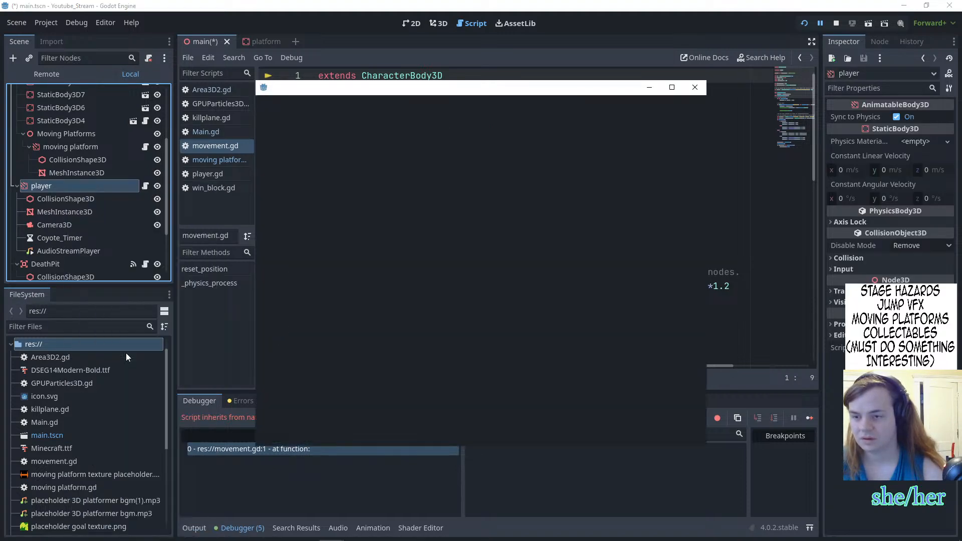
text(char)
key(Return)
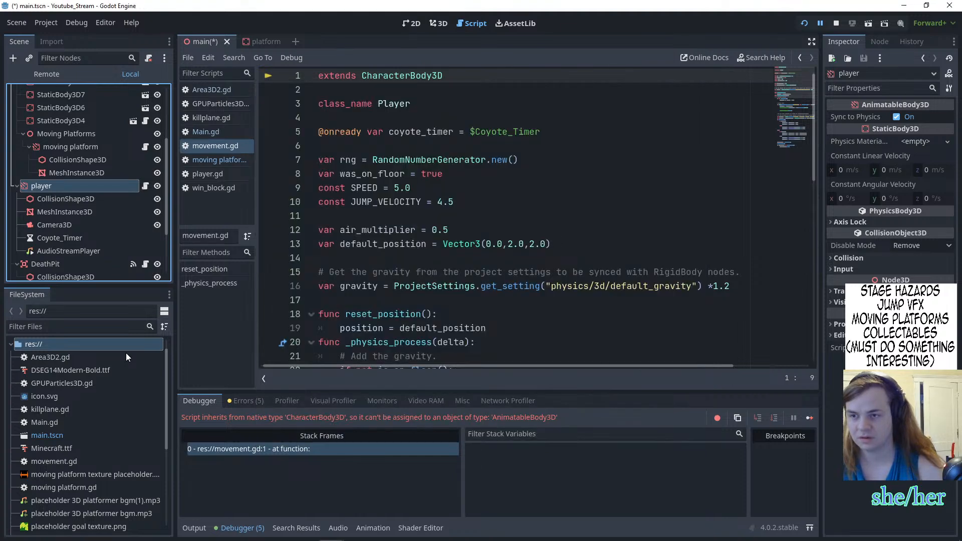
click(804, 23)
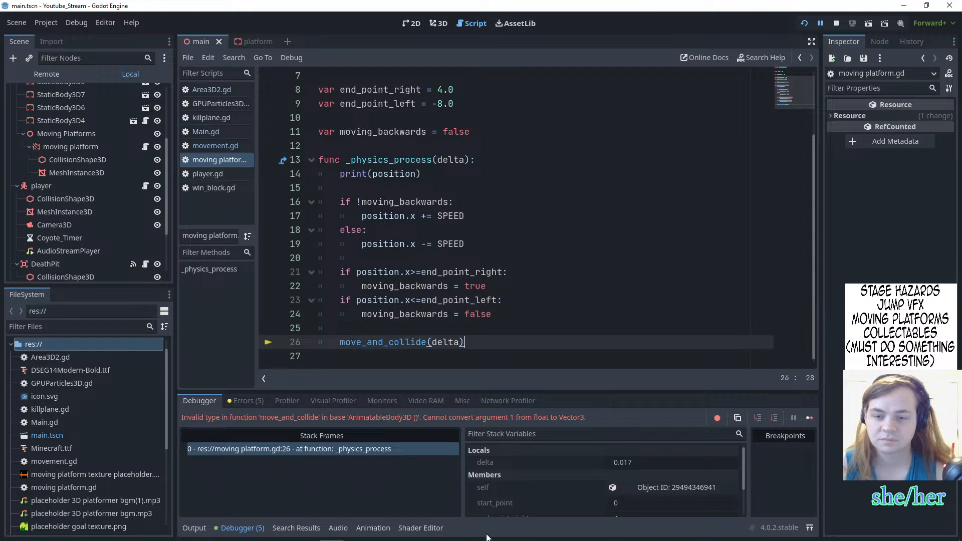
- Bring the Youtube_Stream debug game window to the front to check it, and stop the running project
mouse_move(330, 534)
mouse_move(432, 452)
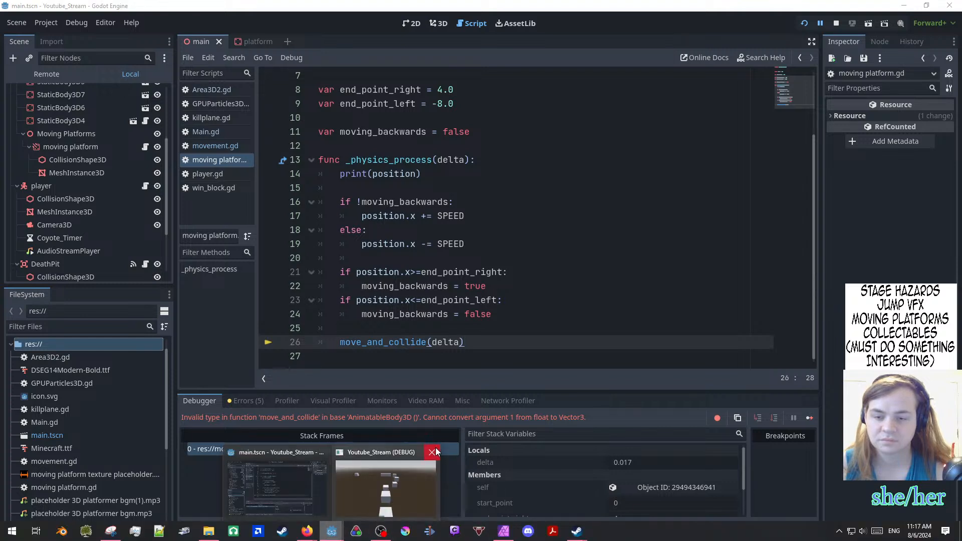
click(404, 482)
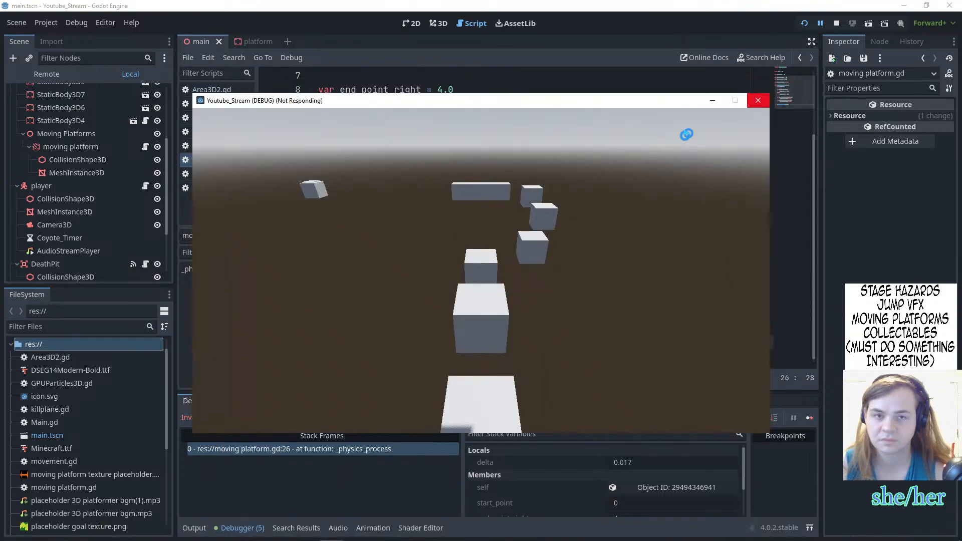
click(834, 25)
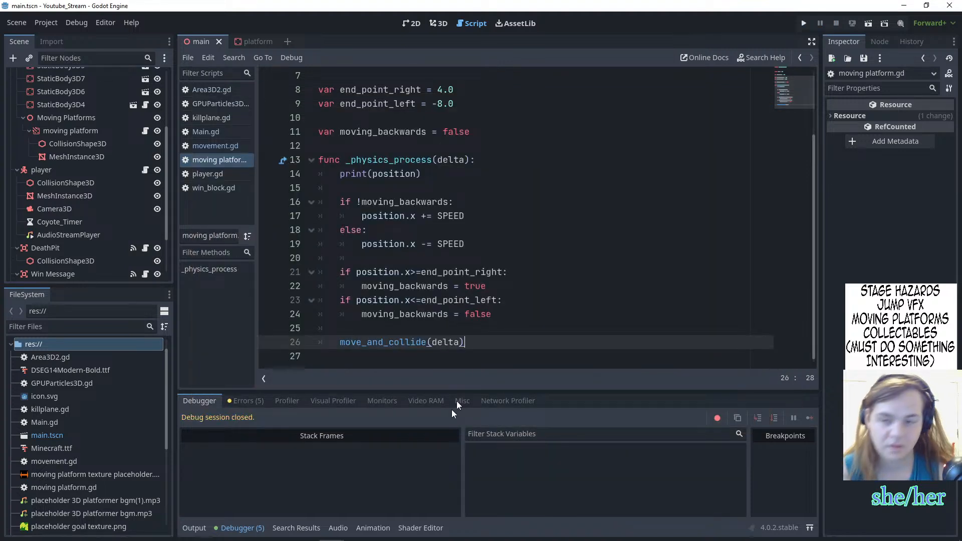
- Open the script attached to the Main node and comment out the $BGM.play() line in _ready
scroll(97, 208, up, 5)
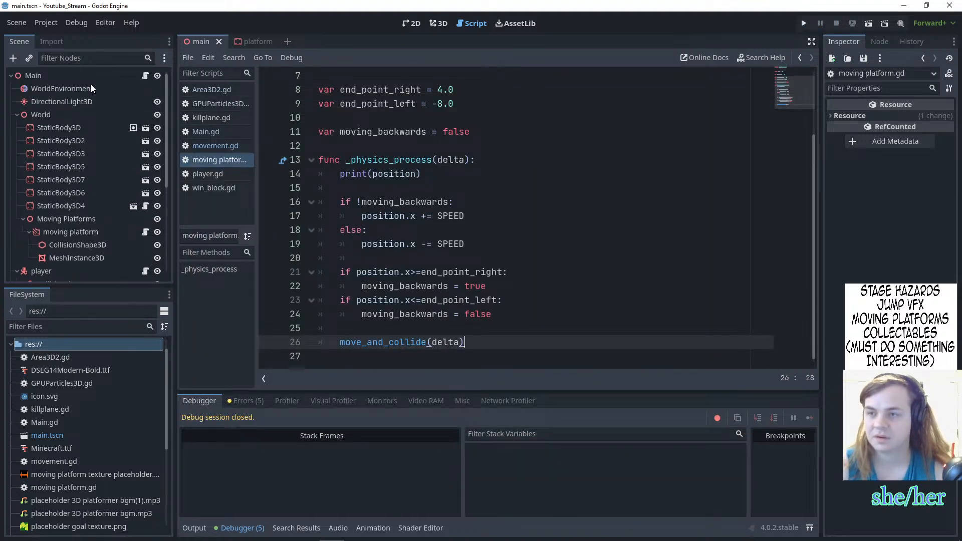
scroll(103, 165, down, 6)
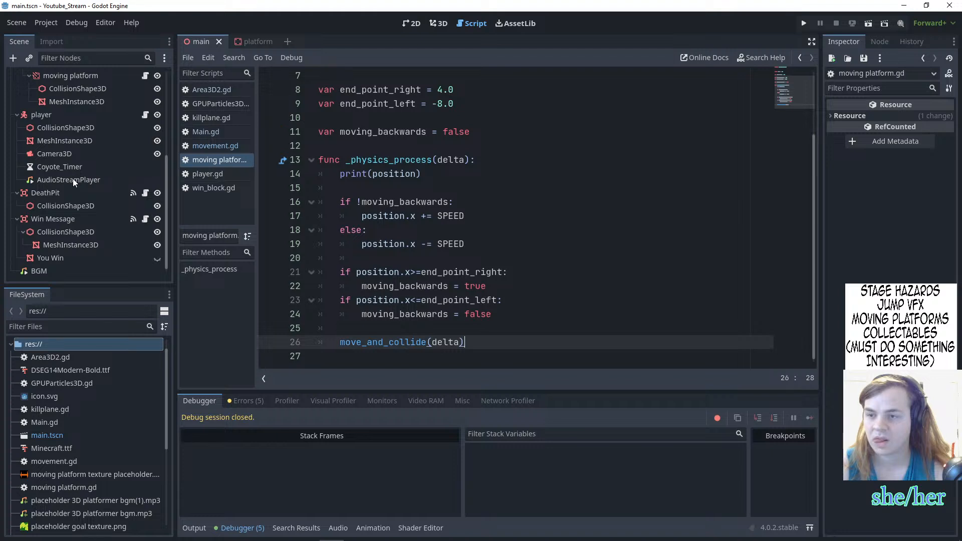
scroll(72, 180, up, 5)
click(145, 75)
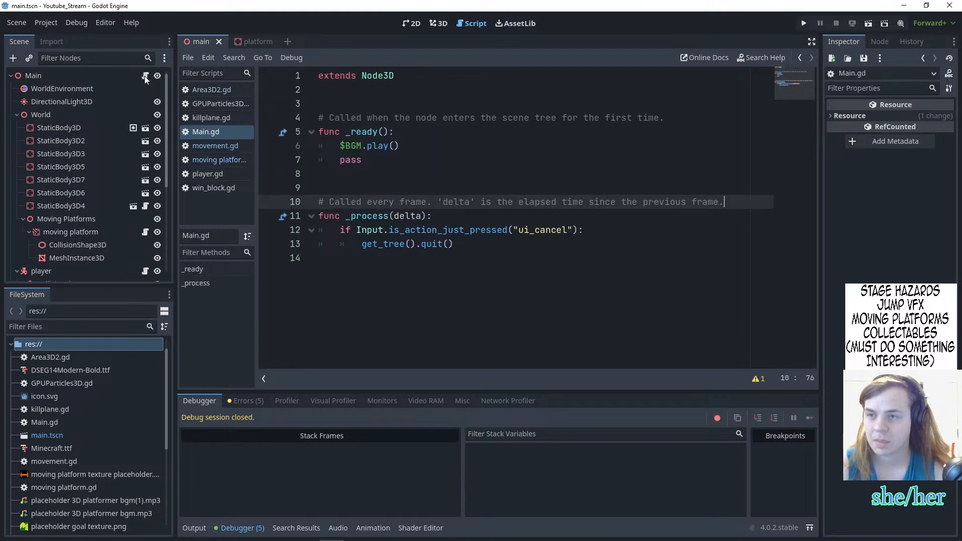
drag(341, 146, 401, 146)
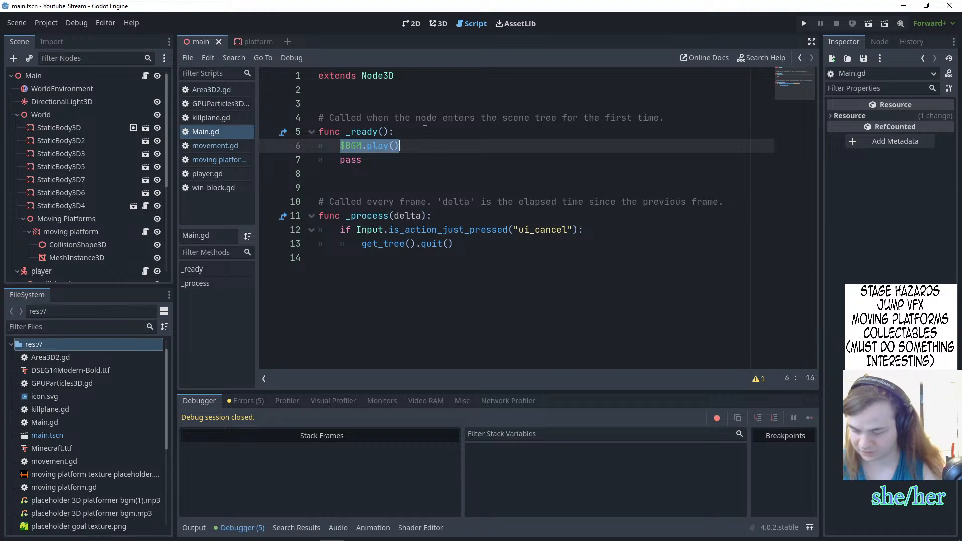
text(#)
key(ctrl+z)
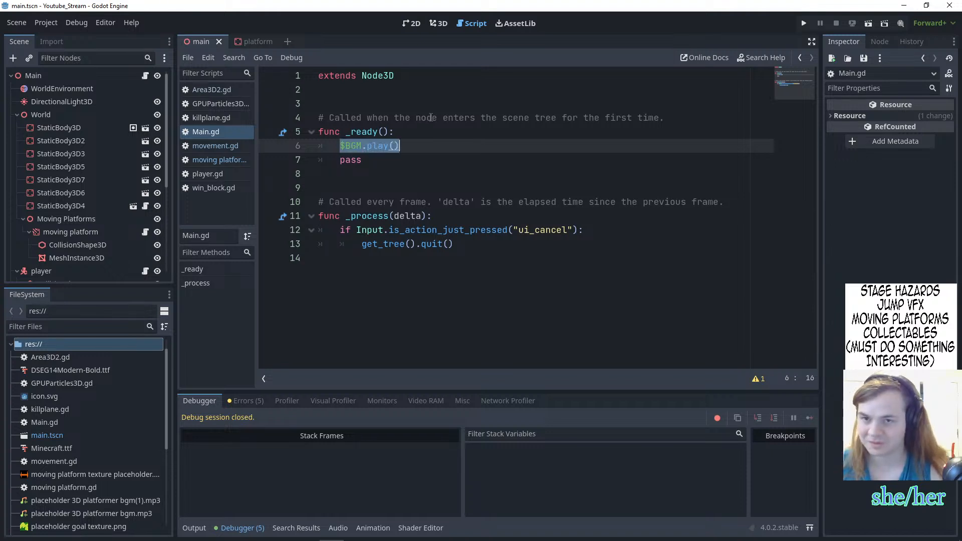
key(ctrl+k)
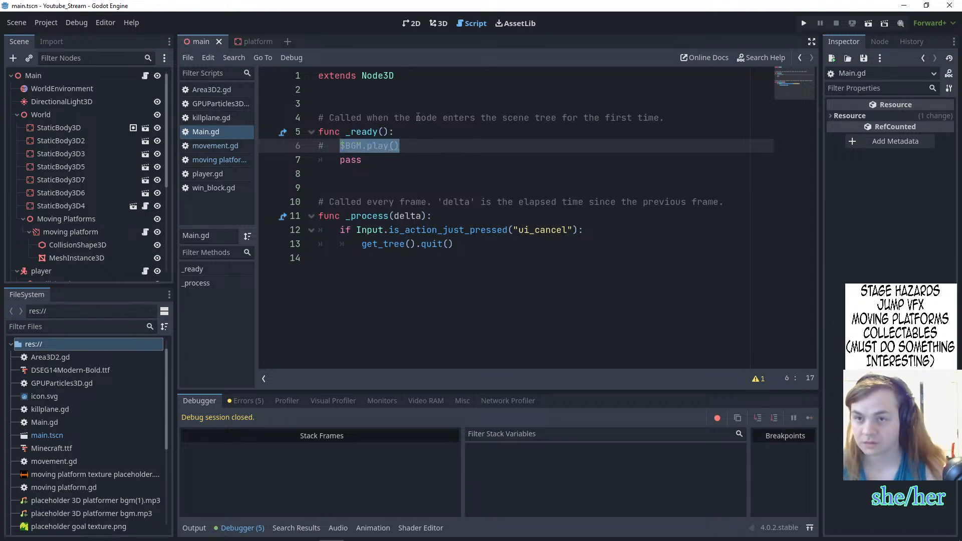
- Select the "player" node in the scene tree and run the project with the background music disabled
scroll(97, 192, down, 3)
click(87, 193)
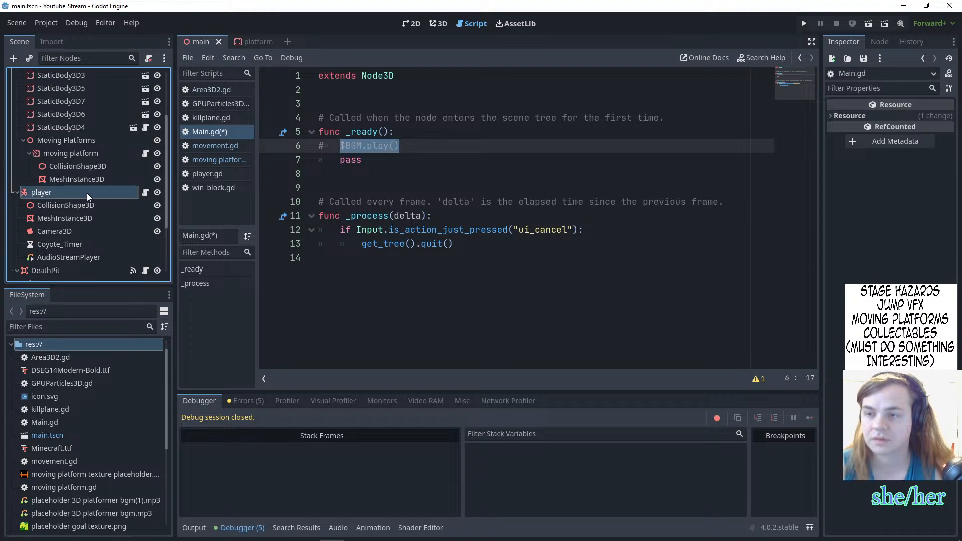
click(803, 22)
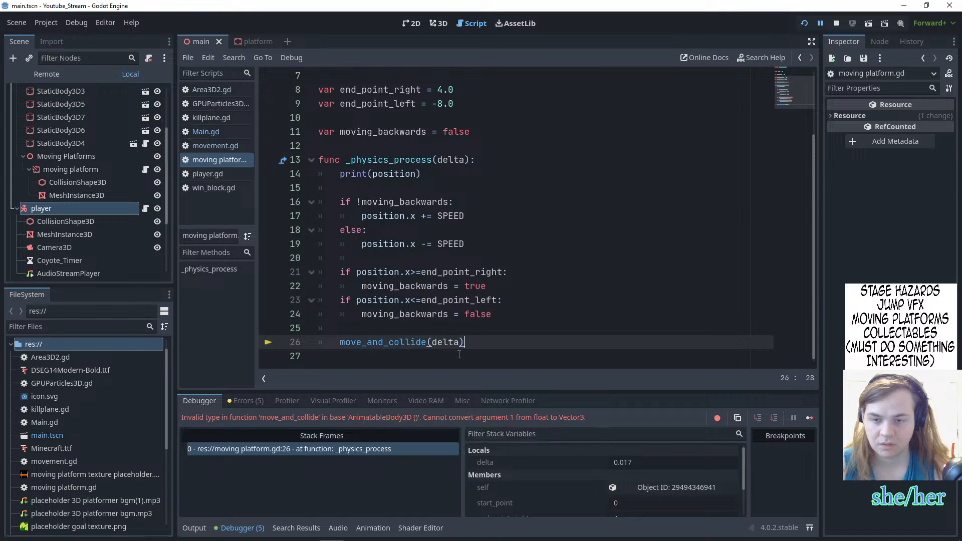
- Switch to the browser and read the AnimatableBody3D documentation, focusing on sync_to_physics and its note about PhysicsBody3D.move_and_collide
mouse_move(308, 536)
click(360, 483)
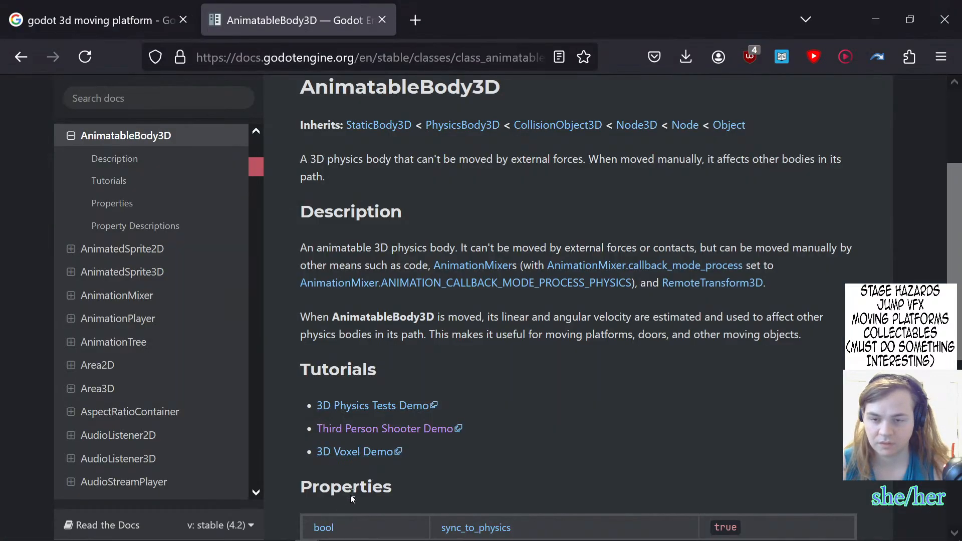
scroll(524, 269, down, 7)
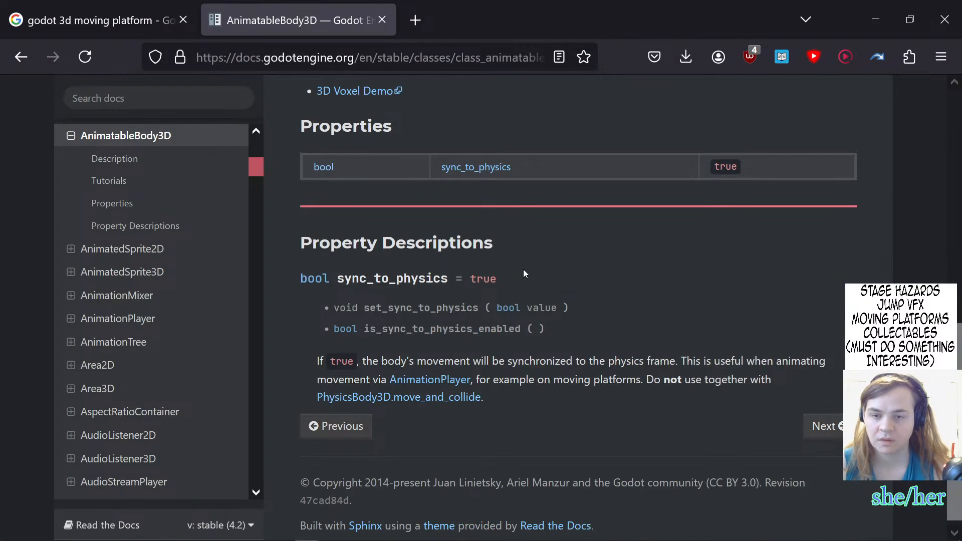
scroll(524, 273, down, 1)
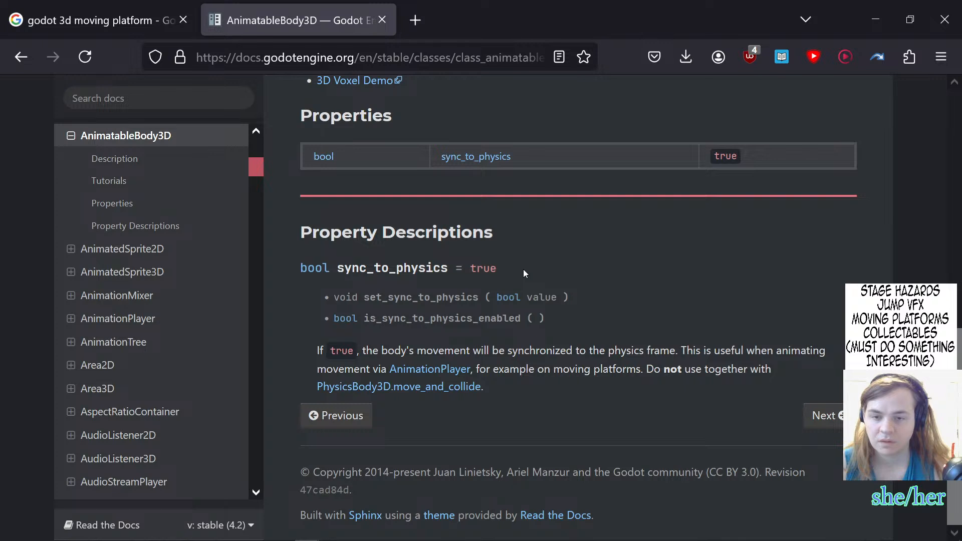
scroll(524, 269, up, 1)
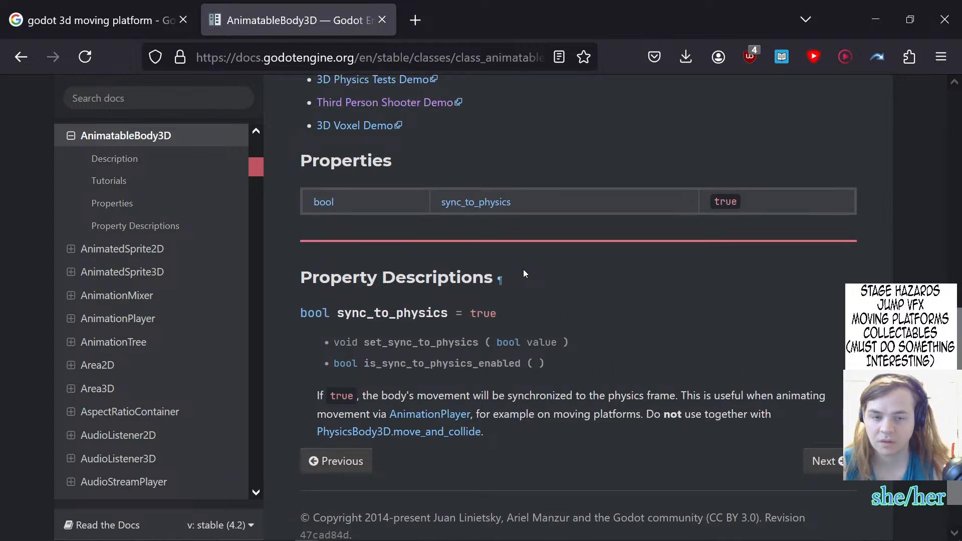
scroll(523, 273, down, 1)
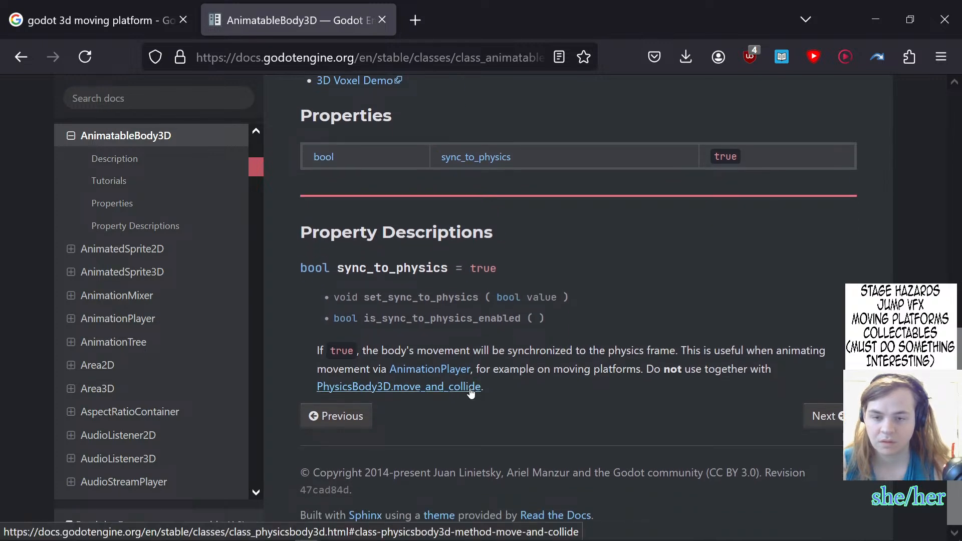
scroll(545, 375, up, 3)
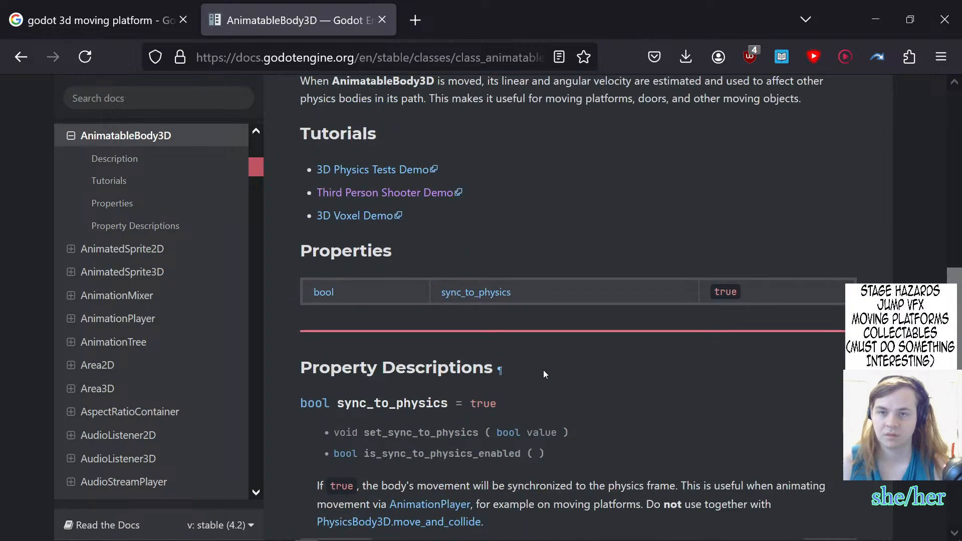
scroll(438, 214, up, 3)
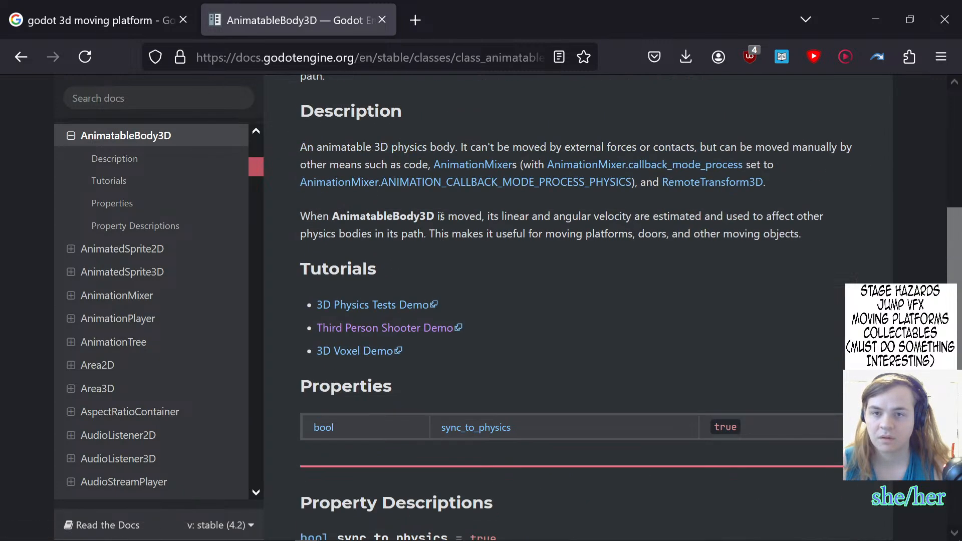
scroll(441, 217, up, 4)
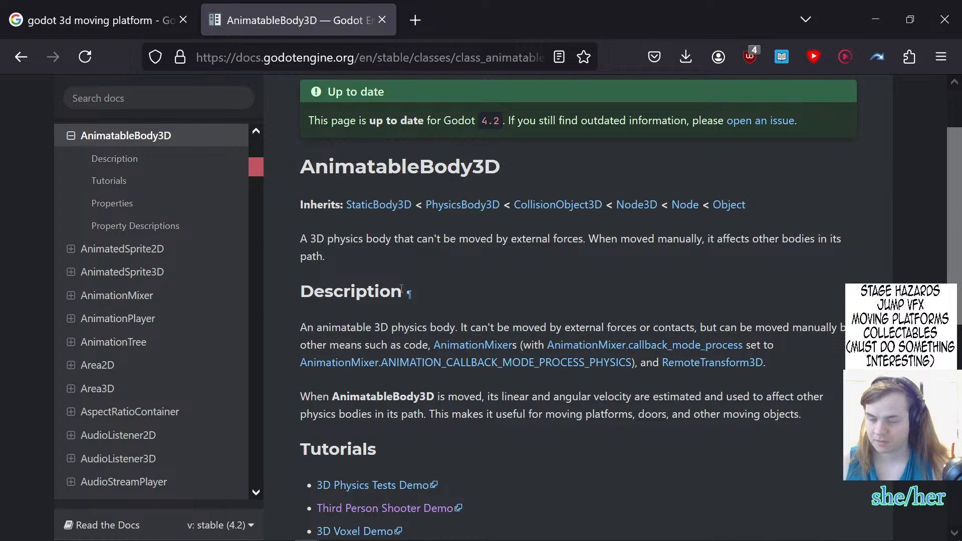
scroll(434, 342, down, 4)
scroll(434, 342, down, 5)
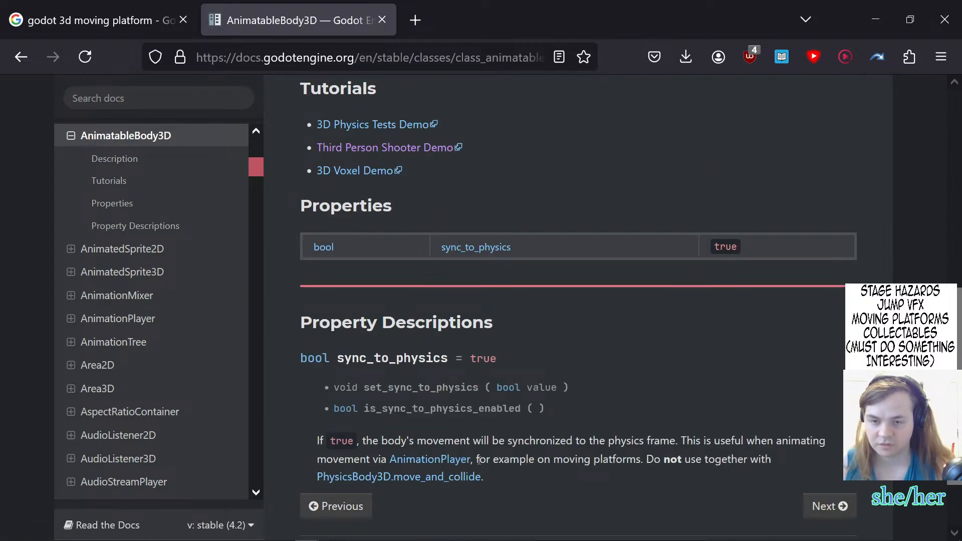
scroll(543, 430, down, 2)
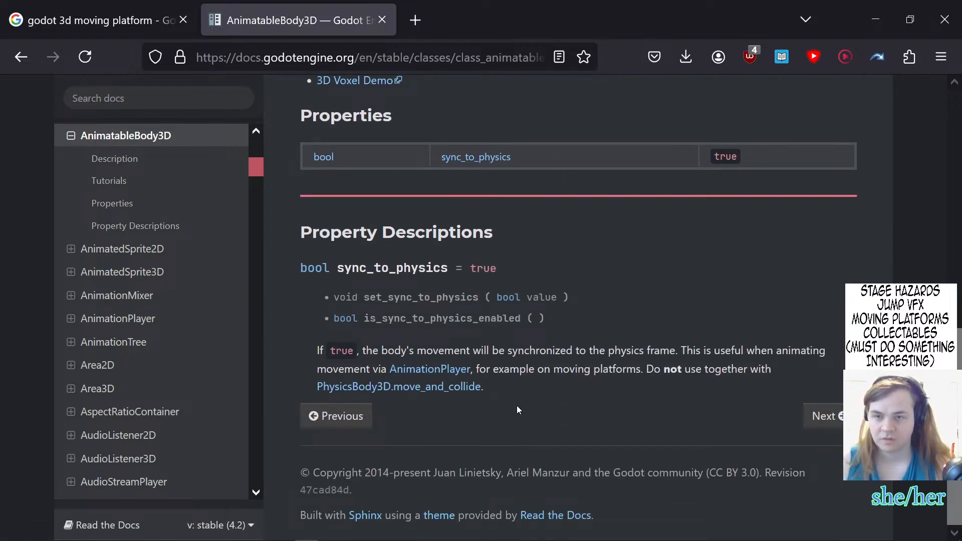
scroll(518, 410, up, 3)
scroll(498, 404, down, 3)
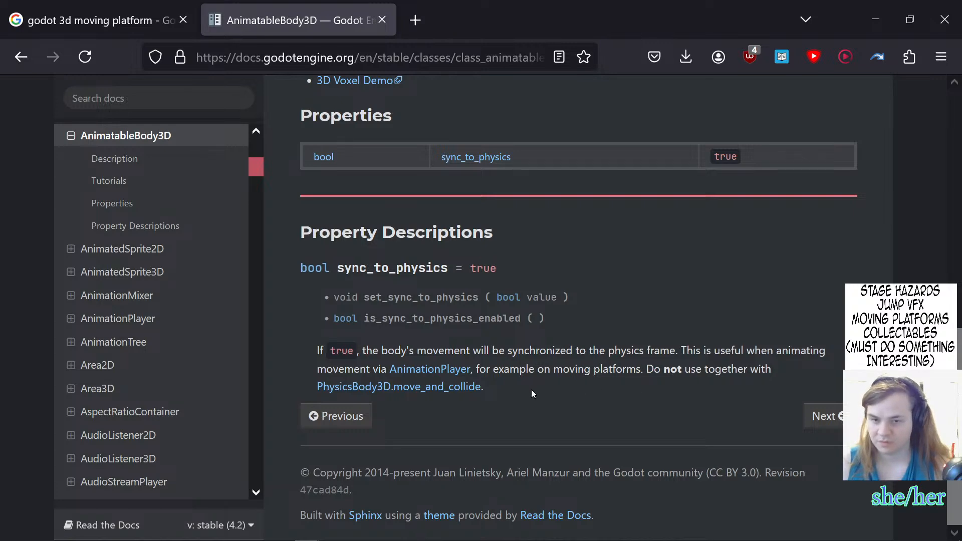
- Return to Godot, delete the move_and_collide(delta) line from the moving platform script, and run the project again
key(alt+Tab)
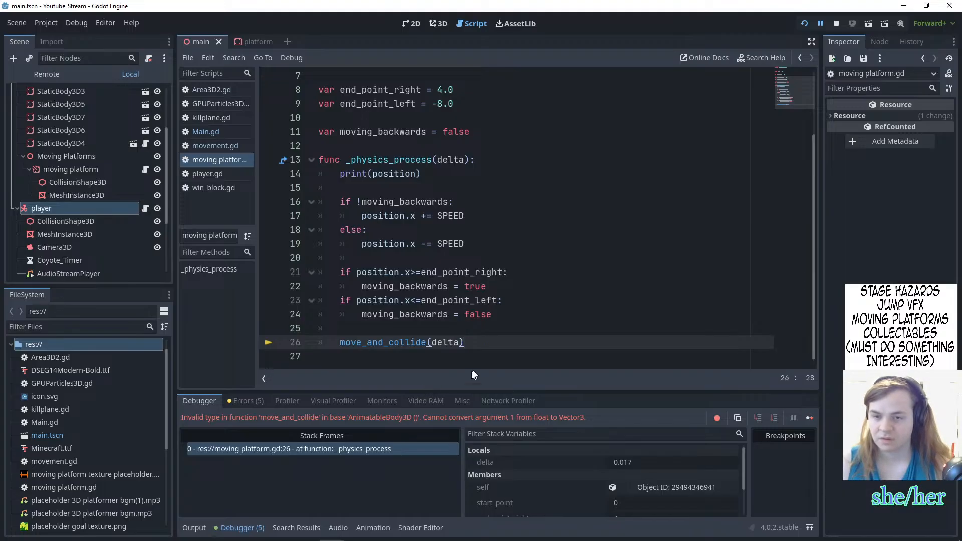
drag(468, 345, 336, 333)
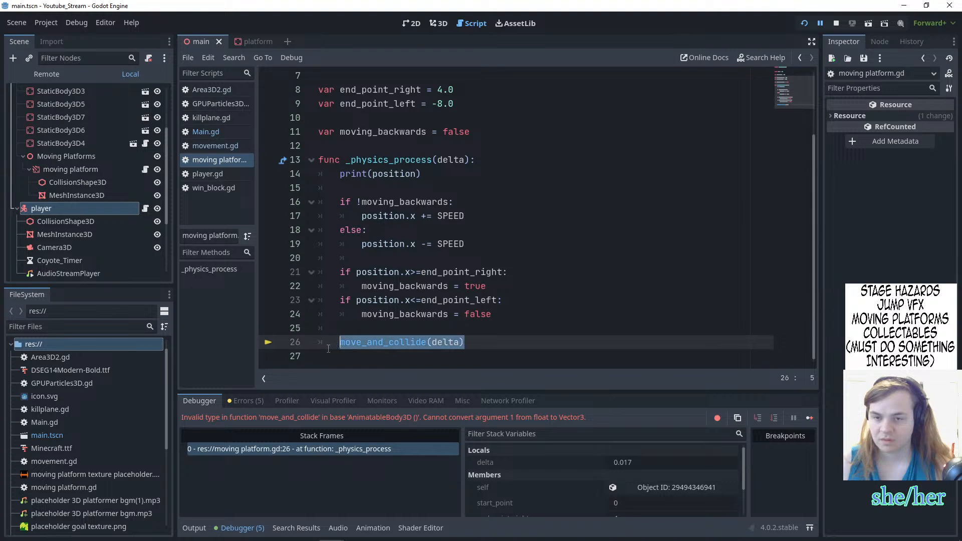
key(BackSpace)
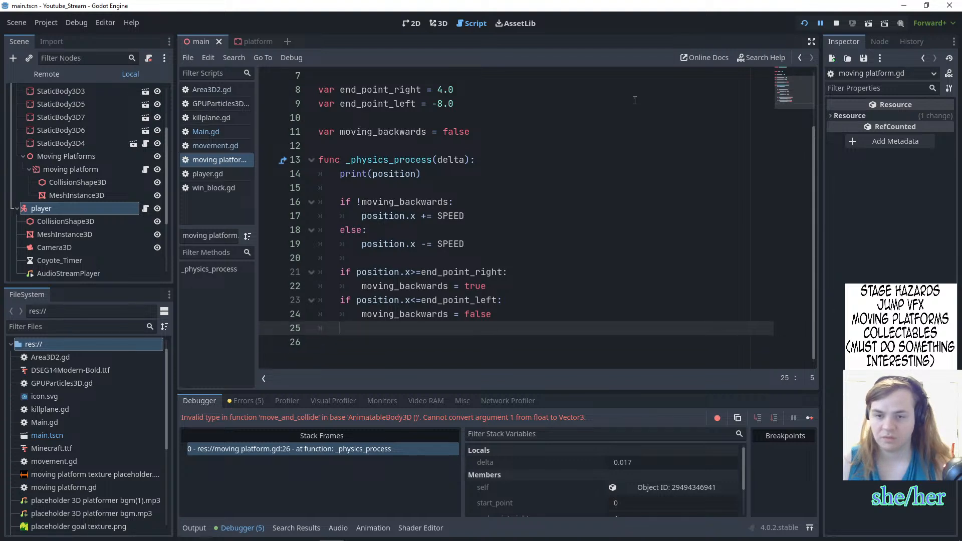
click(805, 24)
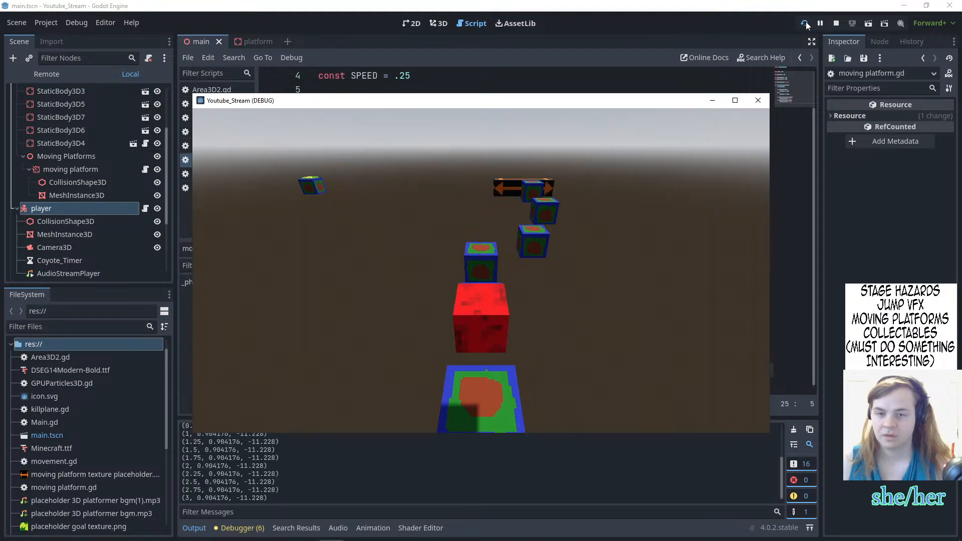
- Playtest the level by jumping the player cube across the blocks onto the moving platform to check how it carries the player
key(Up)
key(space)
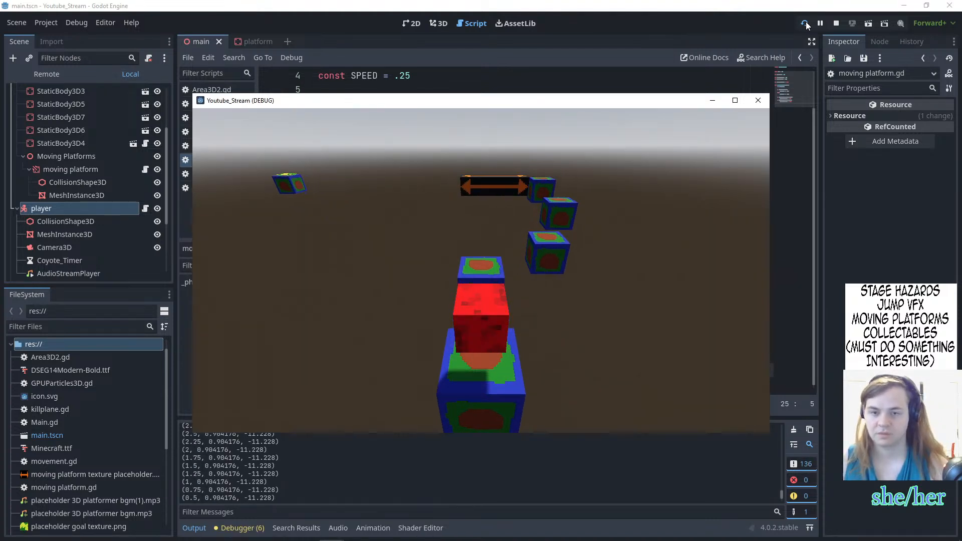
key(space)
key(w)
key(d)
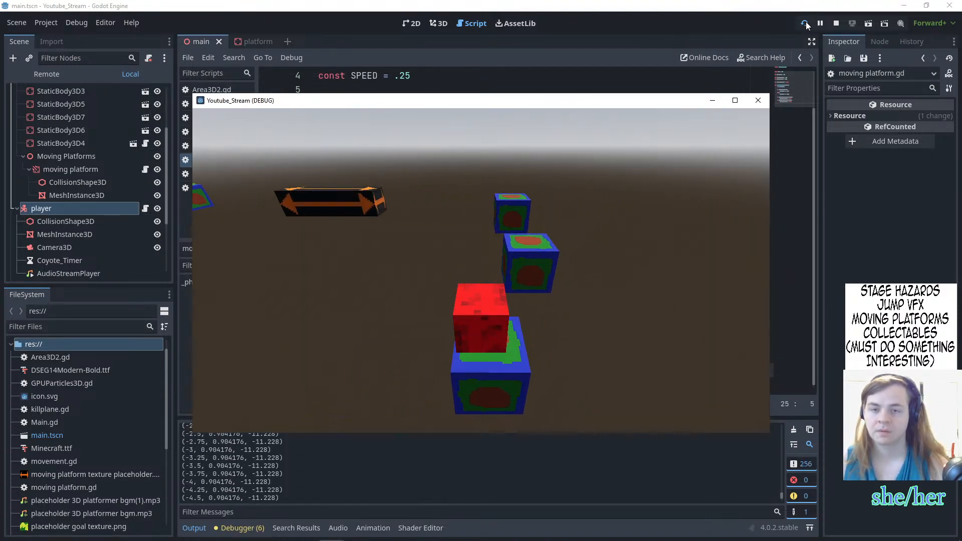
key(space)
key(space)
key(space)
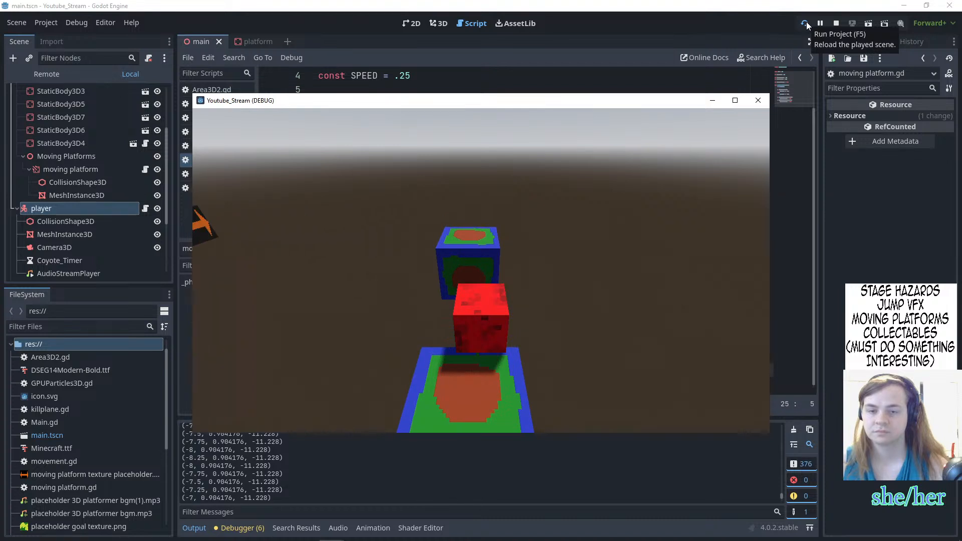
key(w)
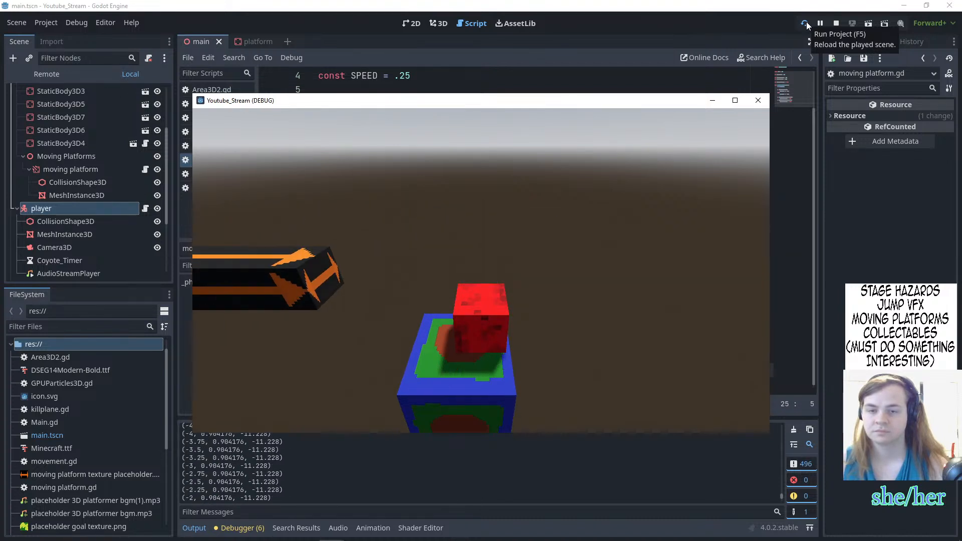
key(space)
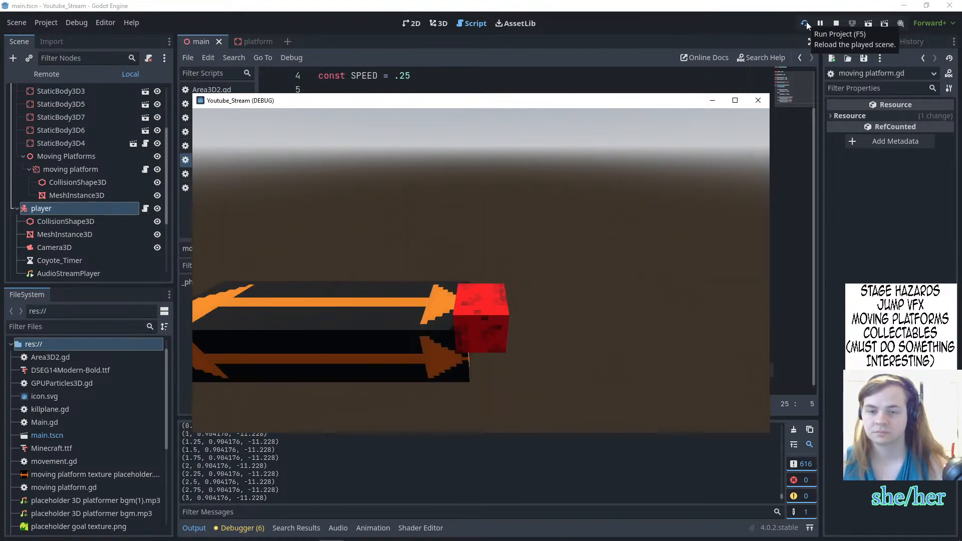
key(s)
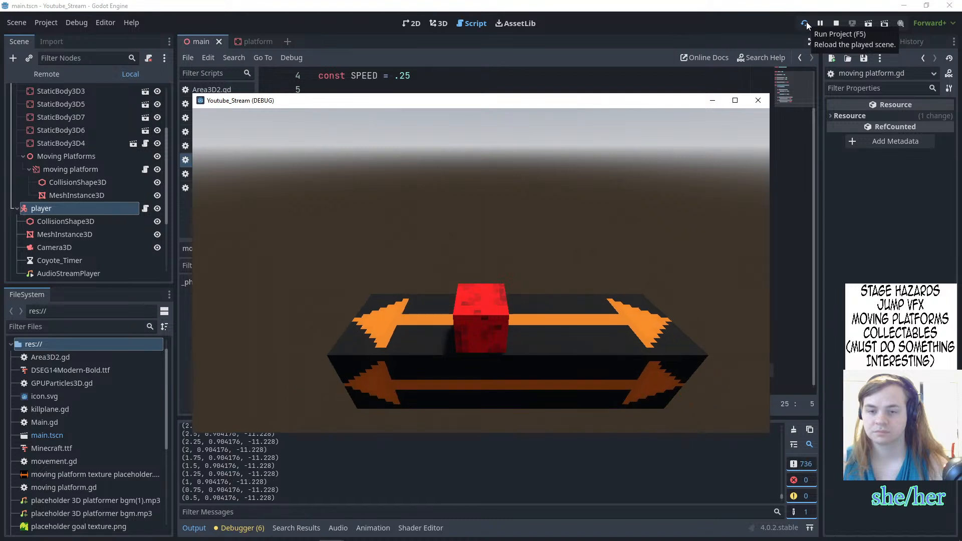
key(a)
key(space)
key(a)
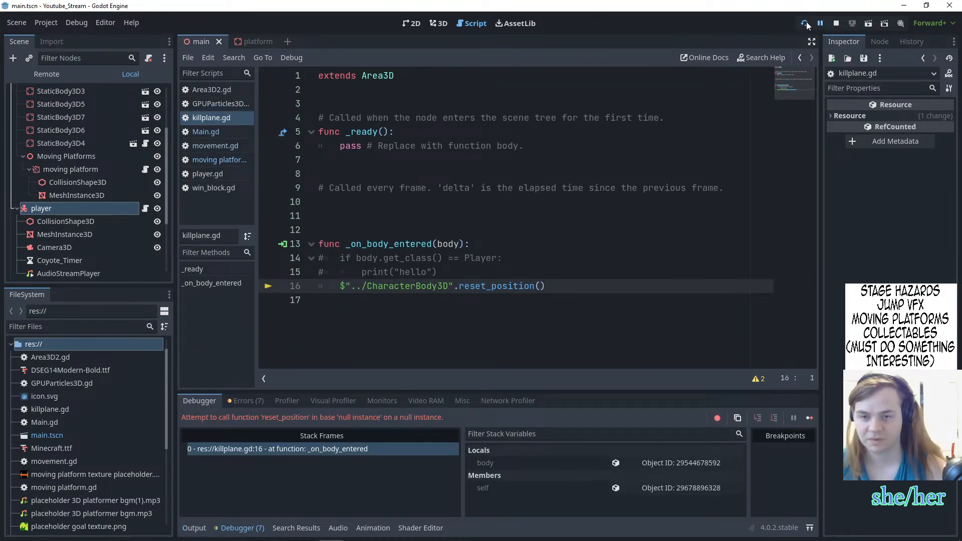
- In the moving platform script, set the SPEED constant to .1 and rerun the project
click(145, 170)
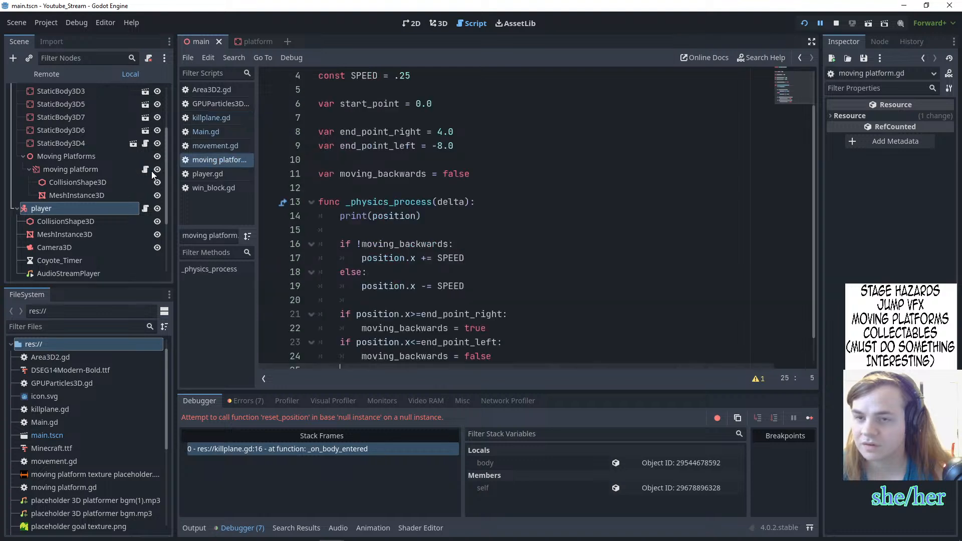
click(411, 76)
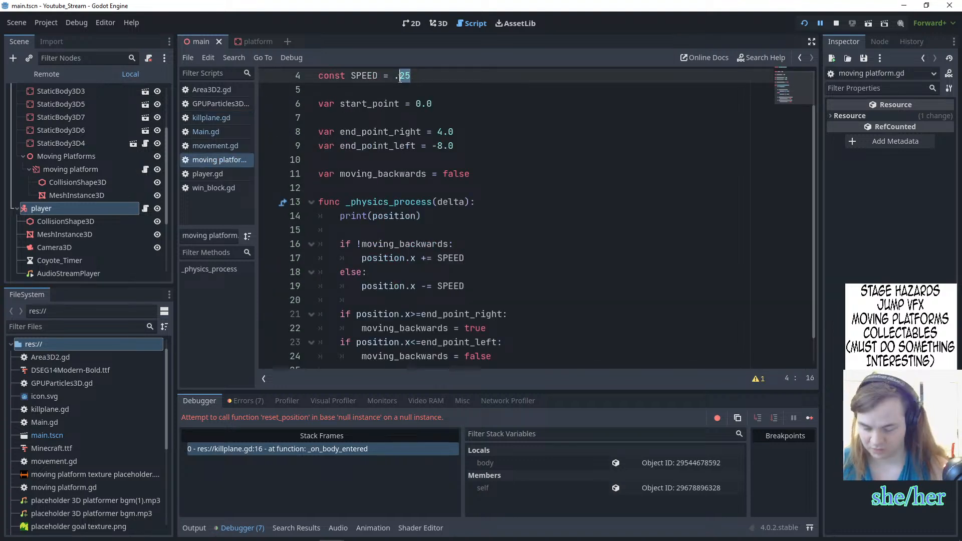
click(807, 24)
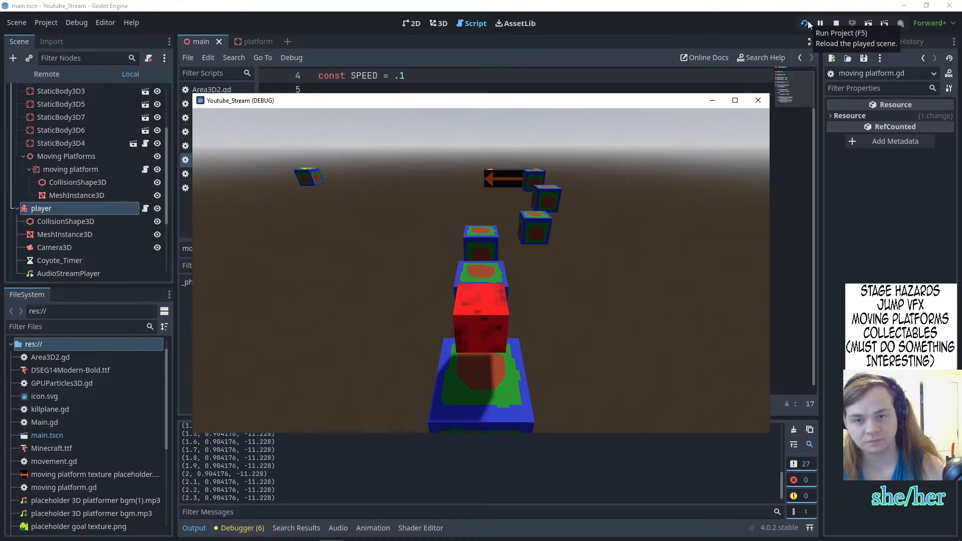
- Test the slower moving platform by jumping across the blocks, landing on it and riding it
key(Up)
key(space)
key(space)
key(Right)
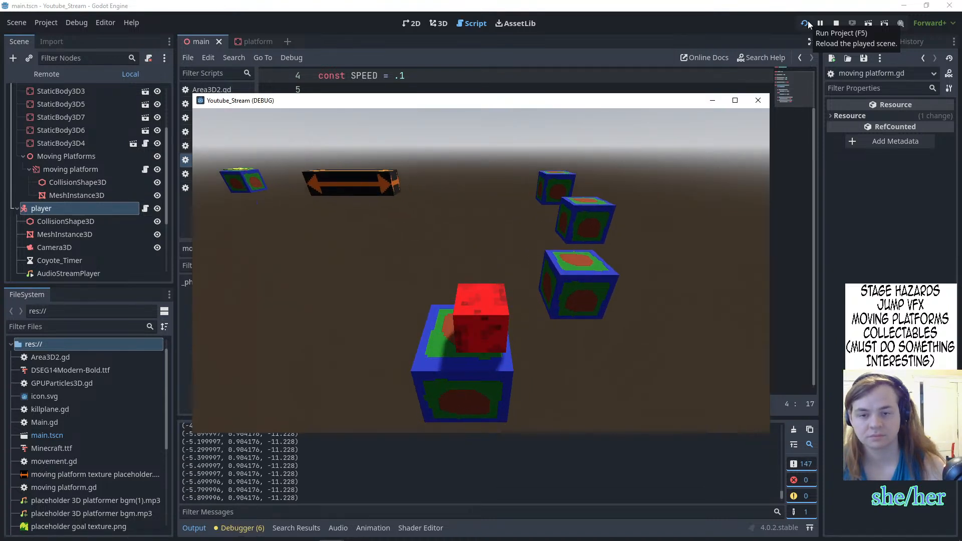
key(Up)
key(Right)
key(space)
key(space)
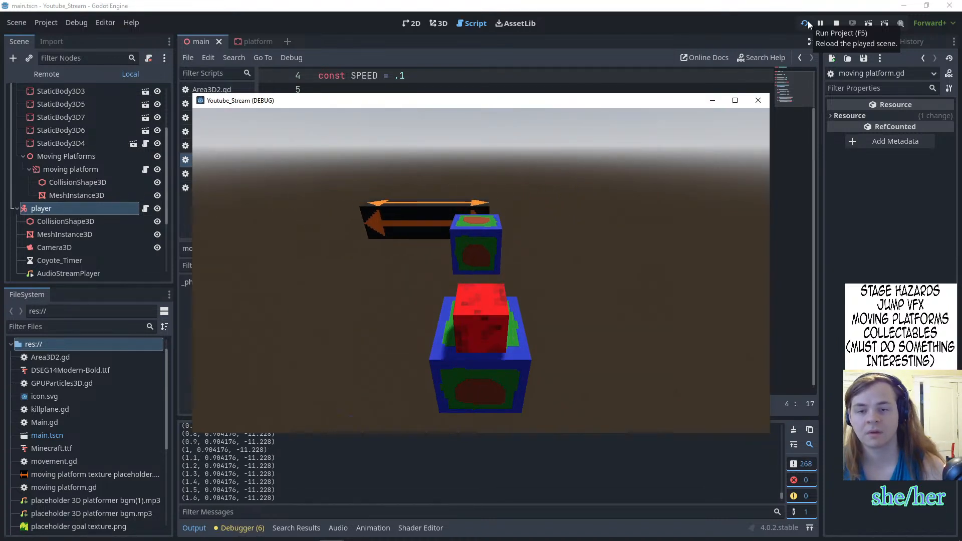
key(Up)
key(space)
key(Up)
key(space)
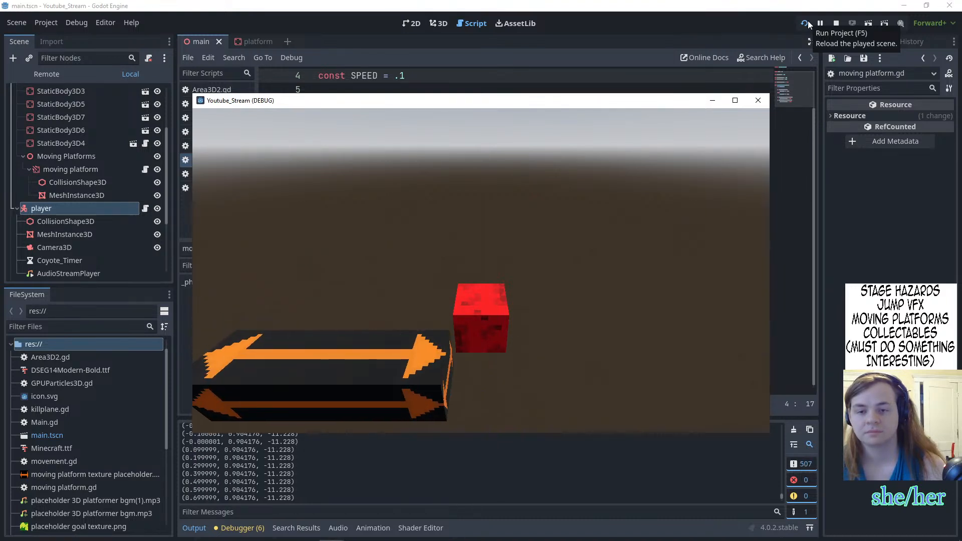
key(Left)
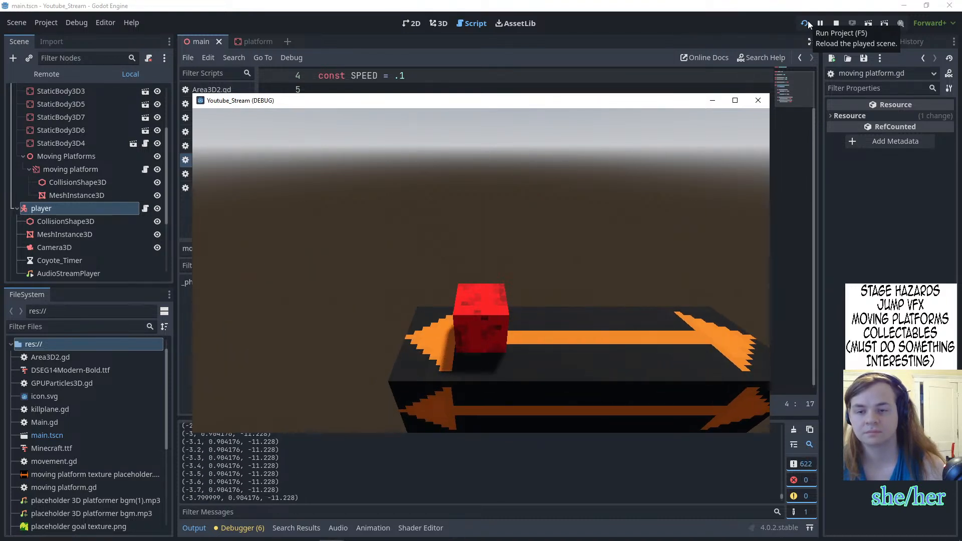
key(space)
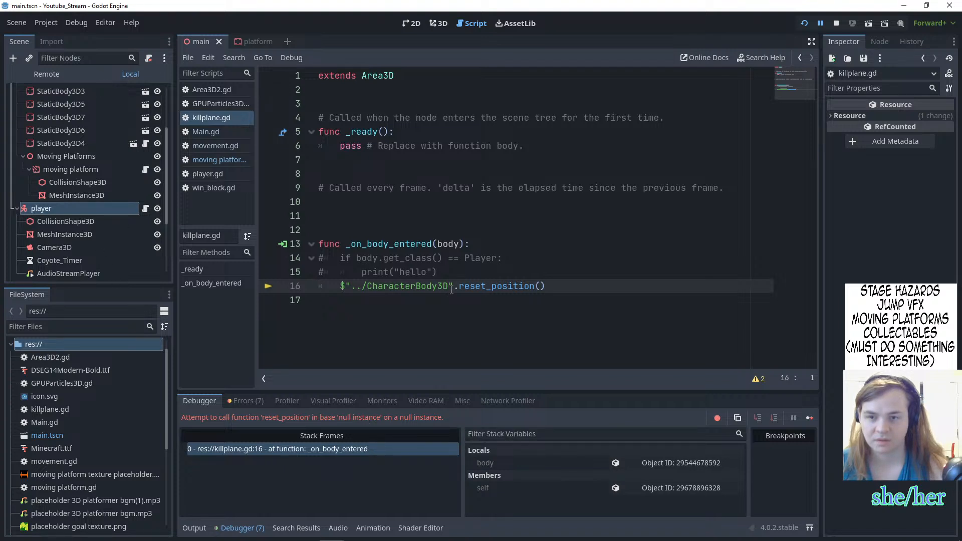
- In killplane.gd, replace the "../CharacterBody3D" reference in the reset_position() call with $"../player" and run the project
drag(63, 205, 350, 290)
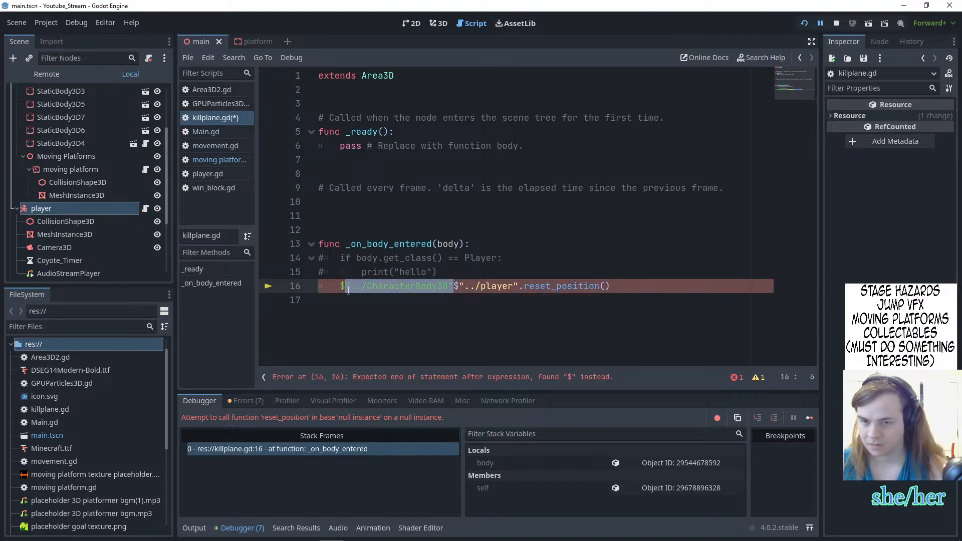
key(BackSpace)
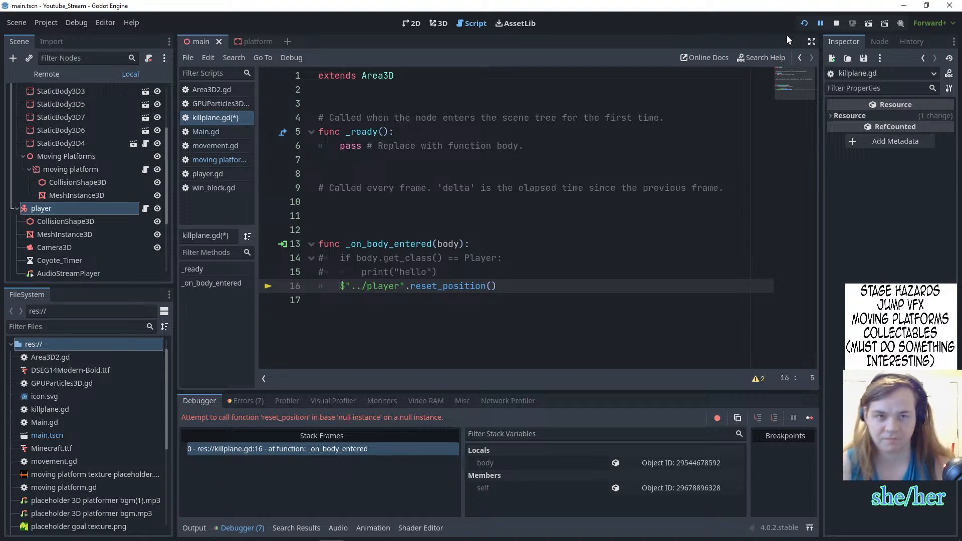
click(806, 23)
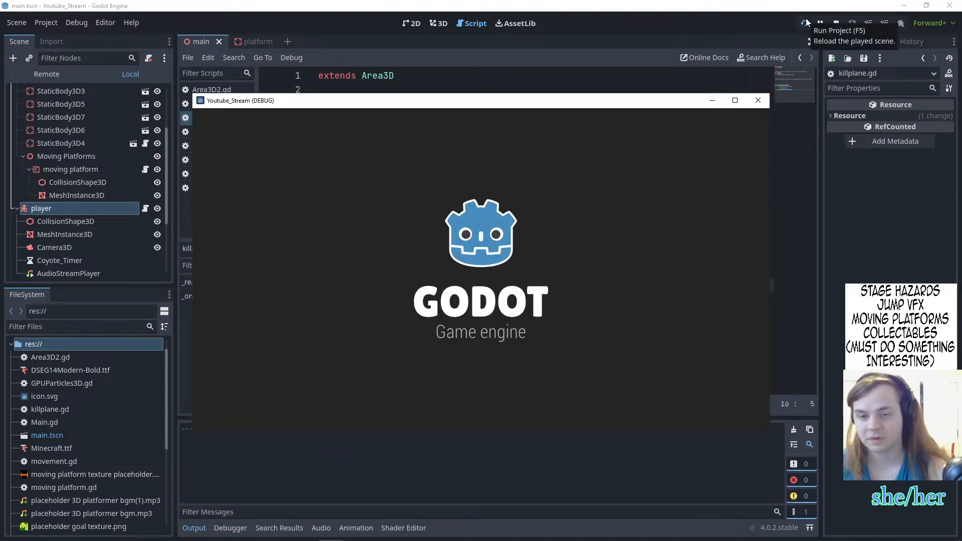
- Playtest the level by jumping across the blocks onto the moving platform and leaping toward the goal block, and stop the game
key(w)
key(space)
key(space)
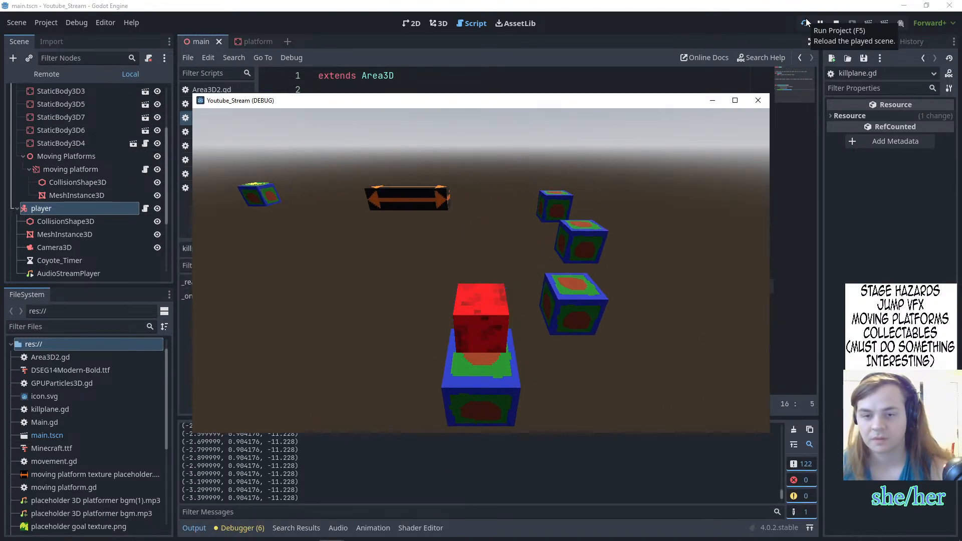
key(space)
key(d)
key(w)
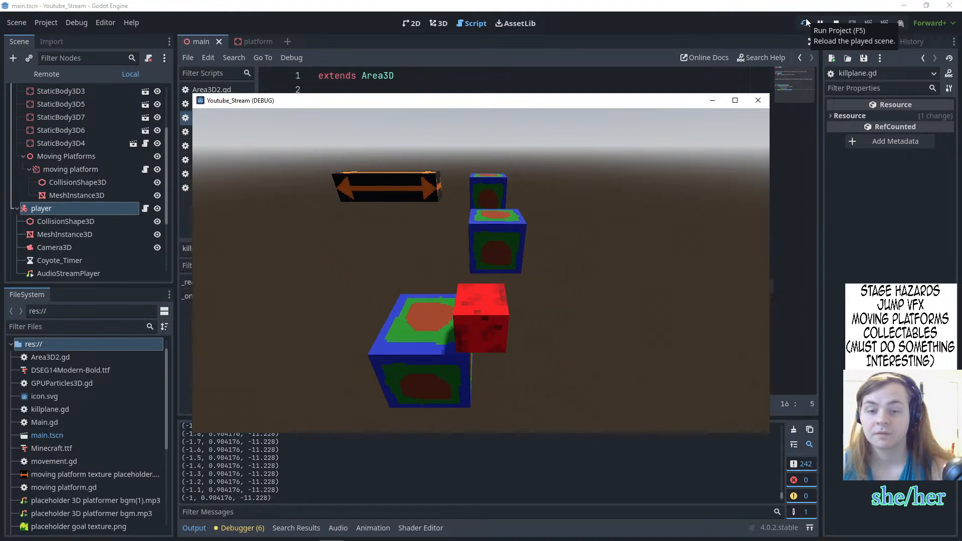
key(space)
key(w)
key(space)
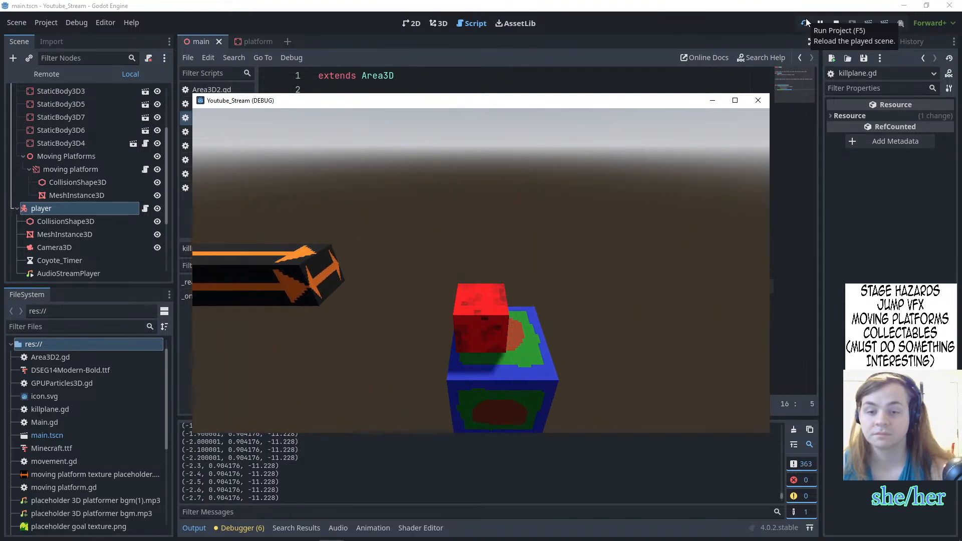
key(w)
key(space)
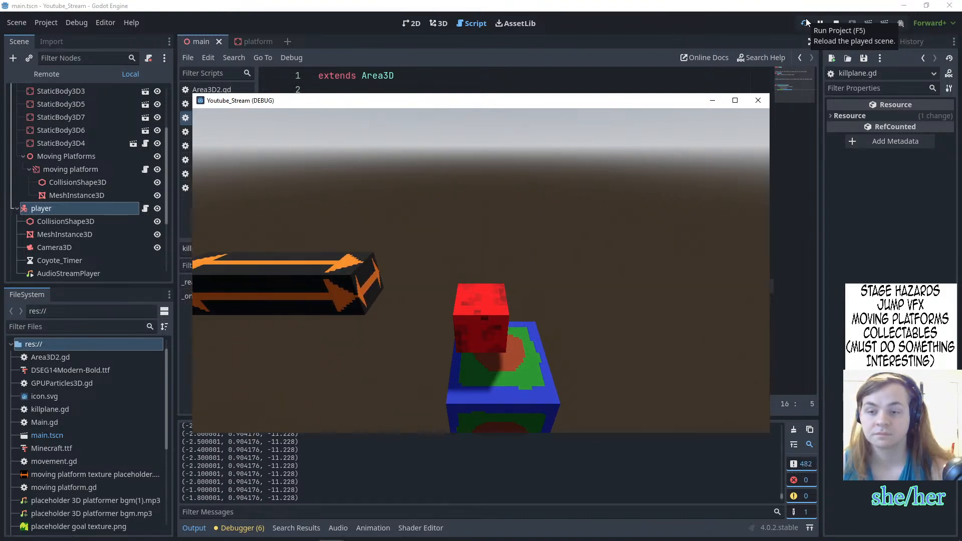
key(w)
key(space)
key(a)
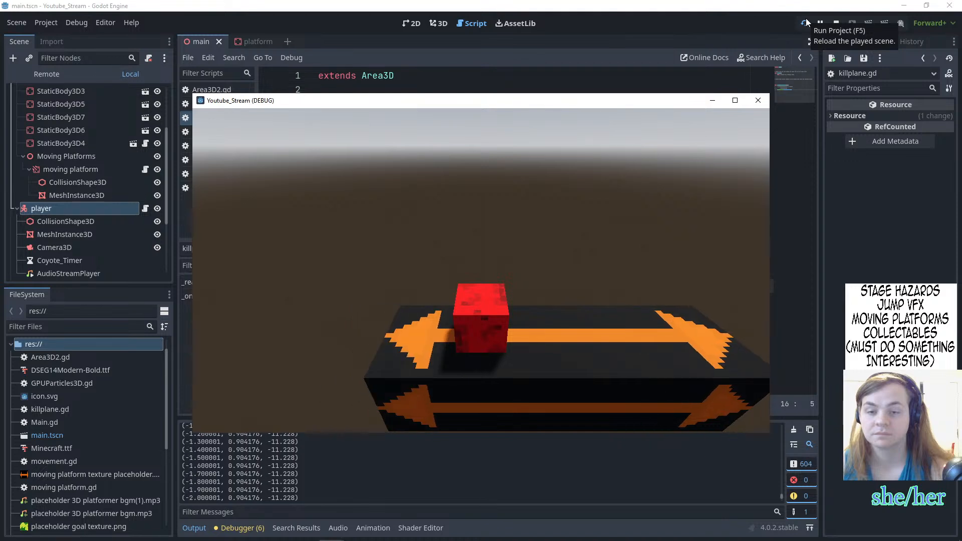
key(a)
key(space)
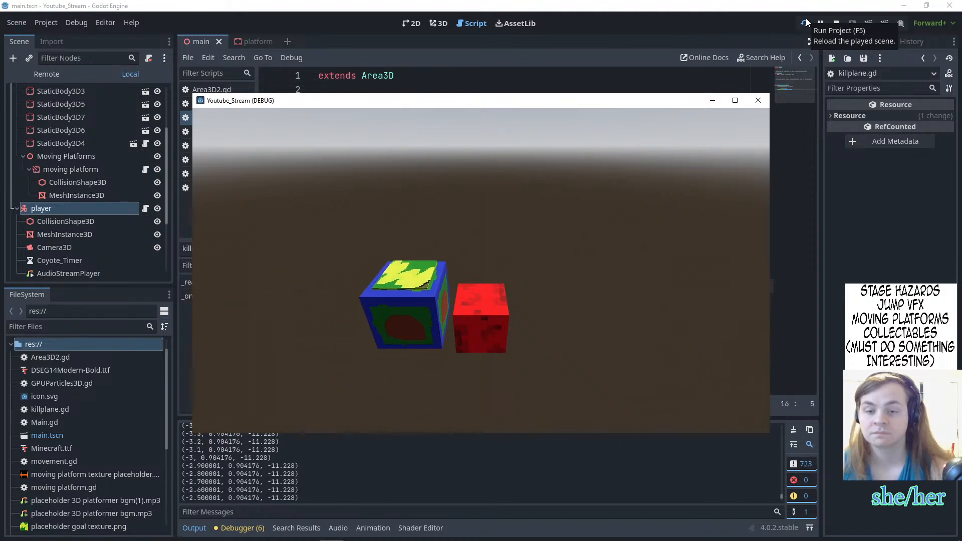
click(805, 21)
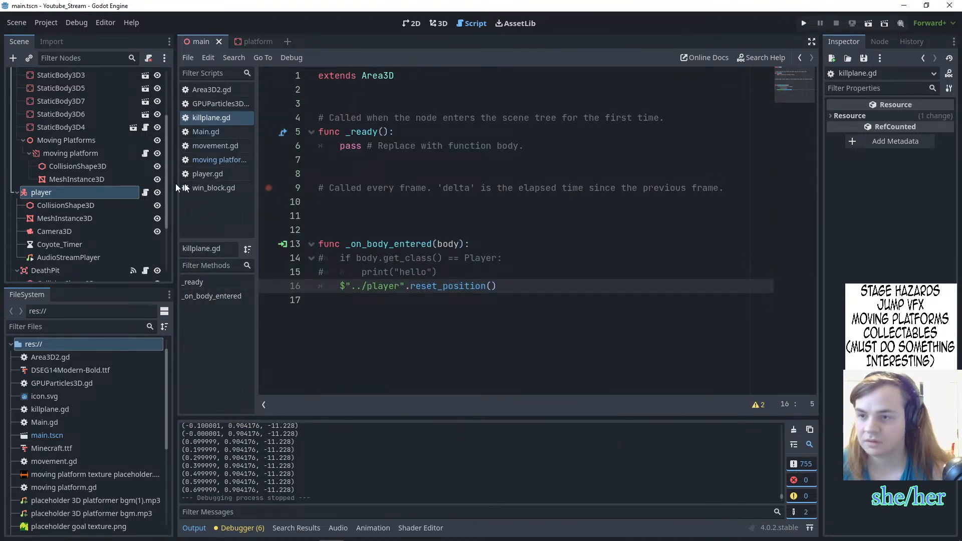
- In the moving platform script, set end_point_left to -10.0 and run the project
click(118, 154)
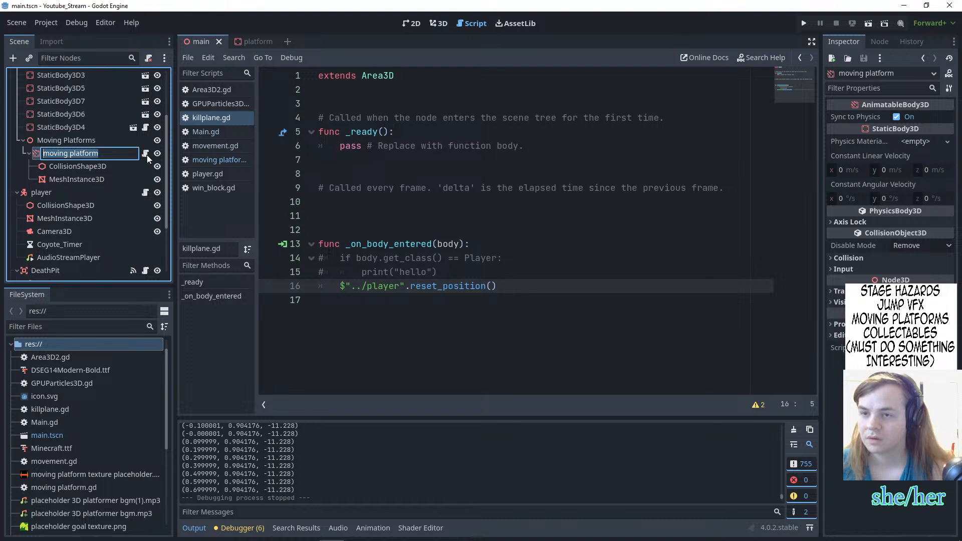
click(145, 154)
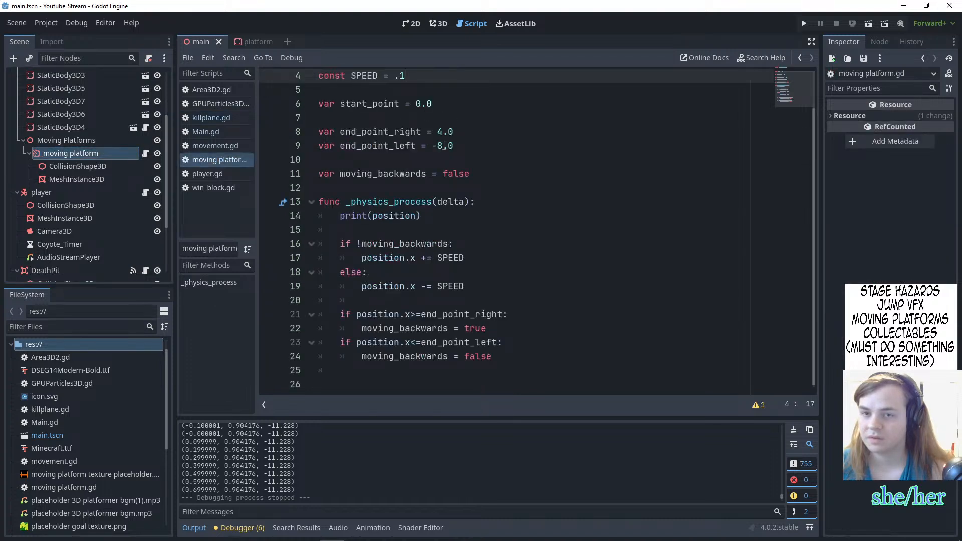
click(443, 146)
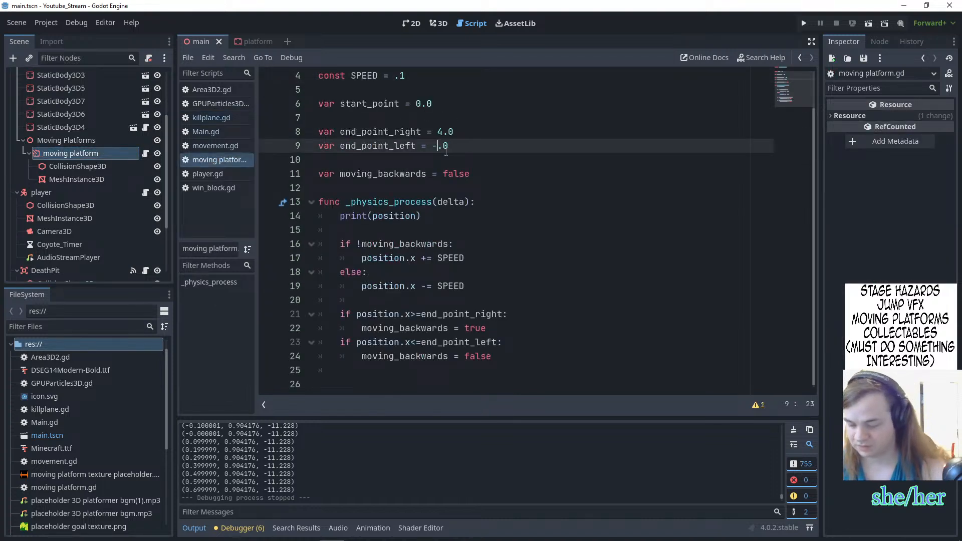
click(803, 23)
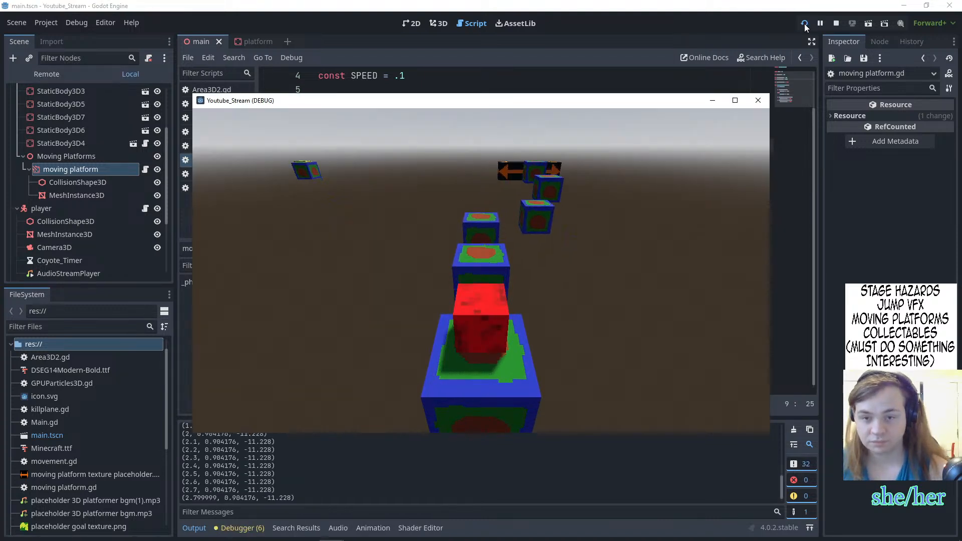
- Test the platform's extended travel by riding it across to the goal block, and stop the game
key(w)
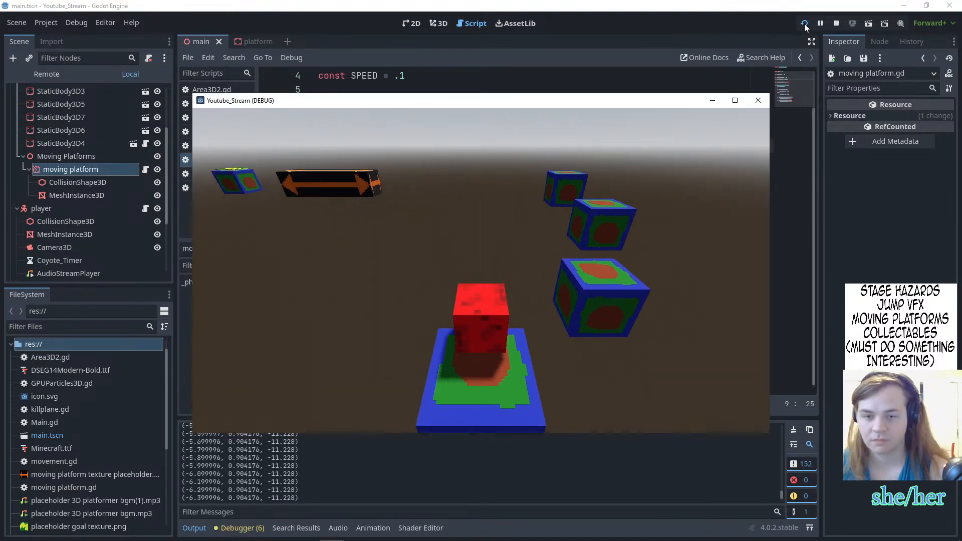
key(space)
key(d)
key(d)
key(space)
key(w)
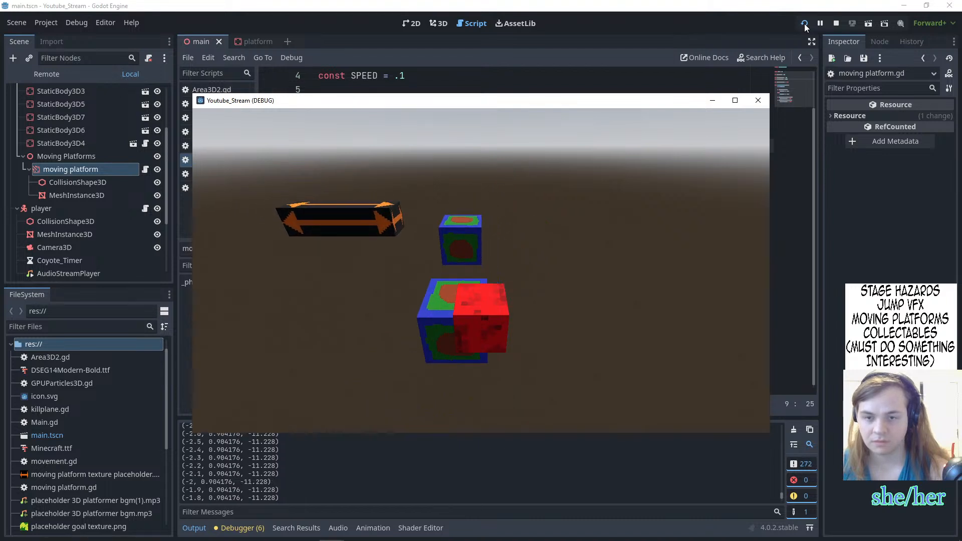
key(a)
key(d)
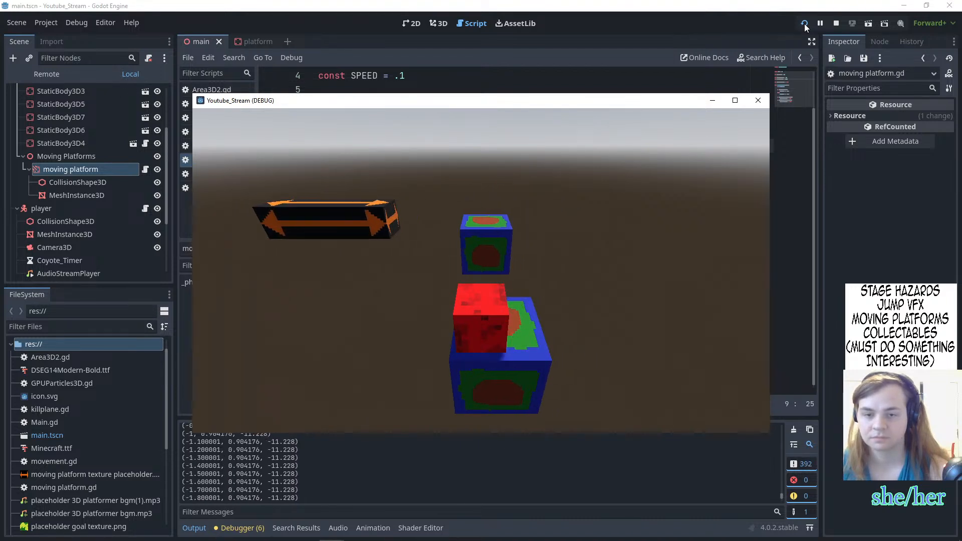
key(space)
key(w)
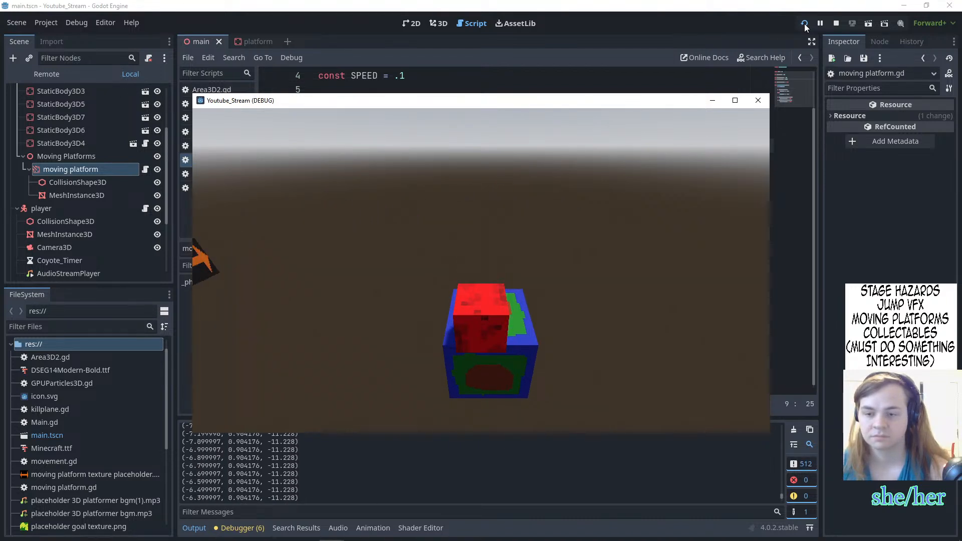
key(w)
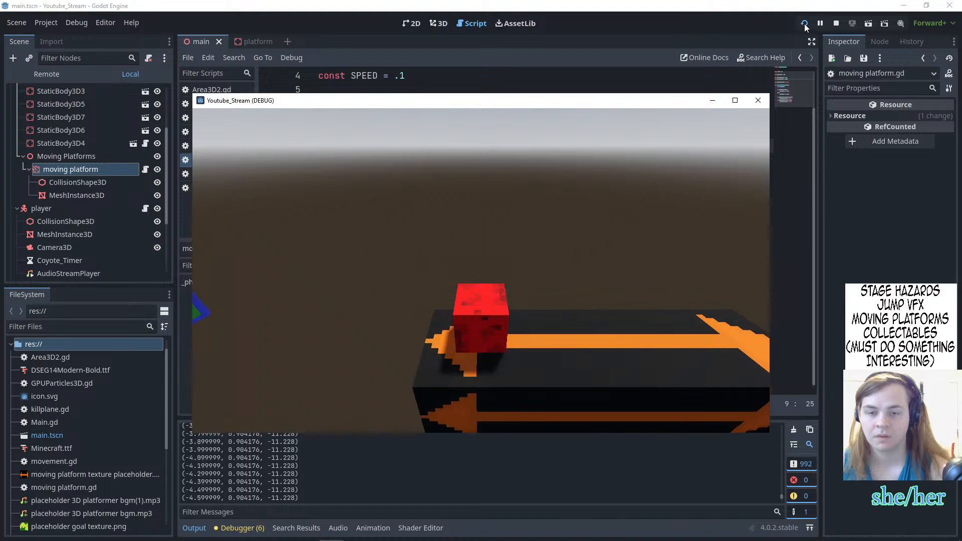
key(w)
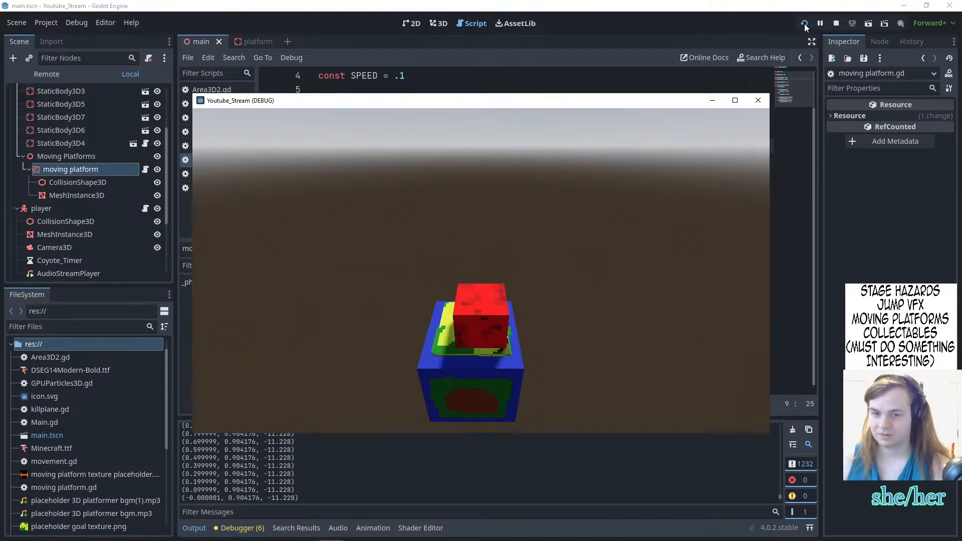
click(804, 23)
- Examine the Win Message area in the 3D scene, including its CollisionShape3D and its attached script Area3D2.gd
scroll(108, 223, down, 3)
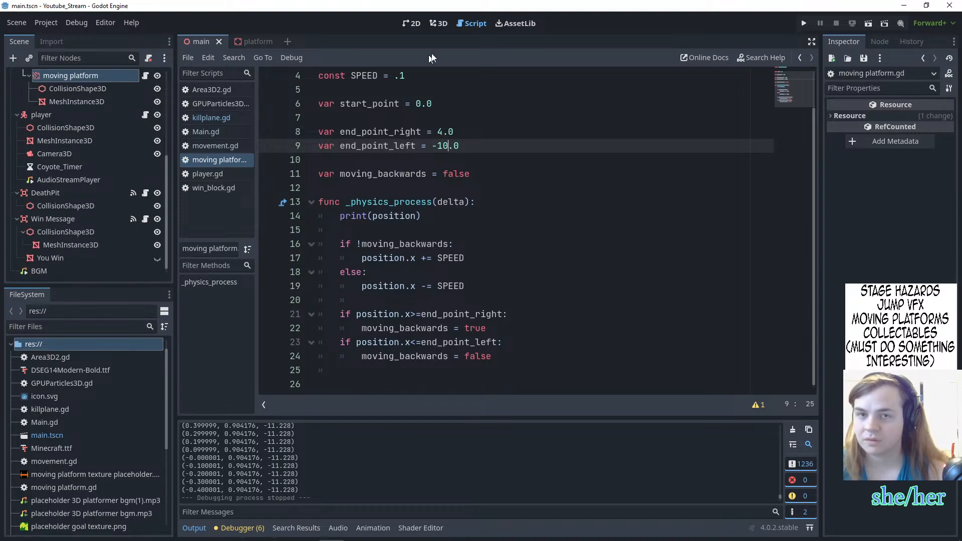
click(440, 22)
scroll(197, 257, down, 3)
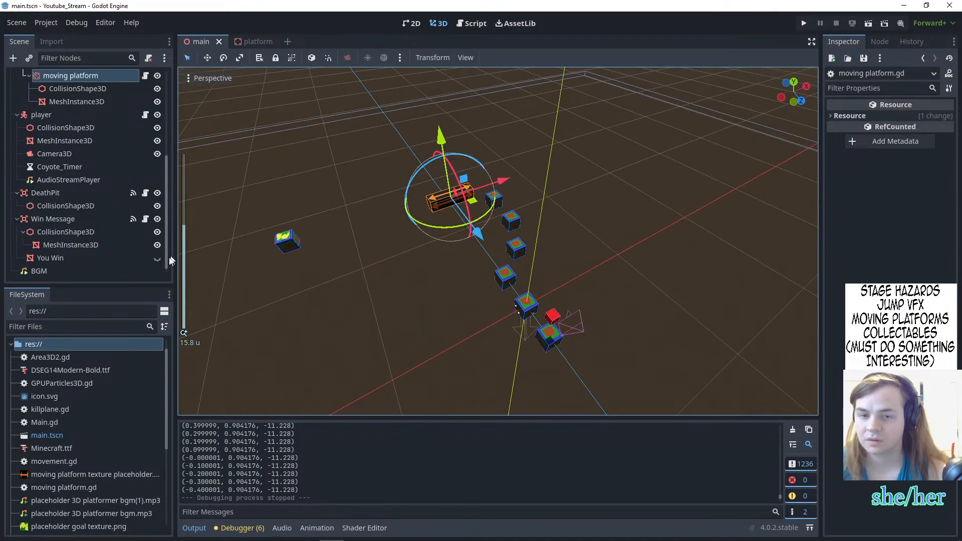
click(95, 217)
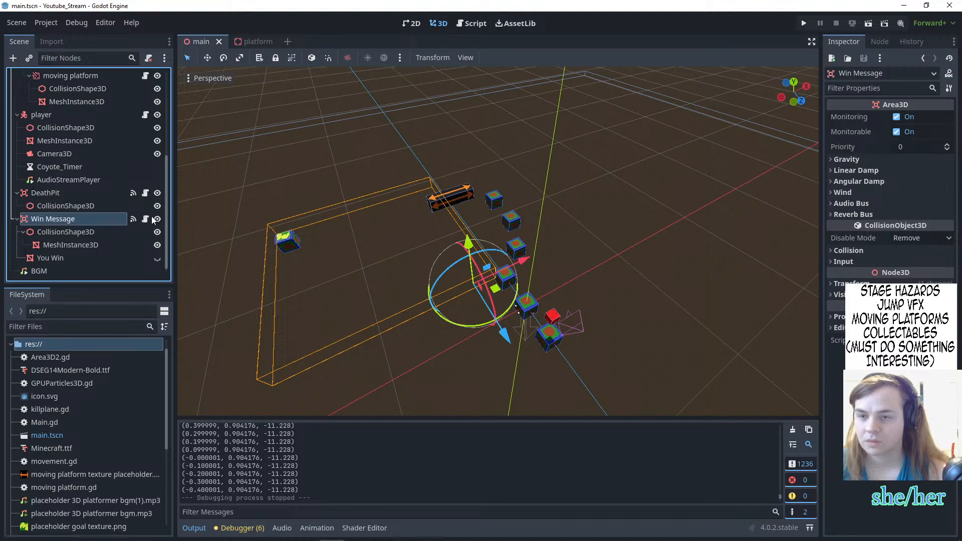
double_click(108, 232)
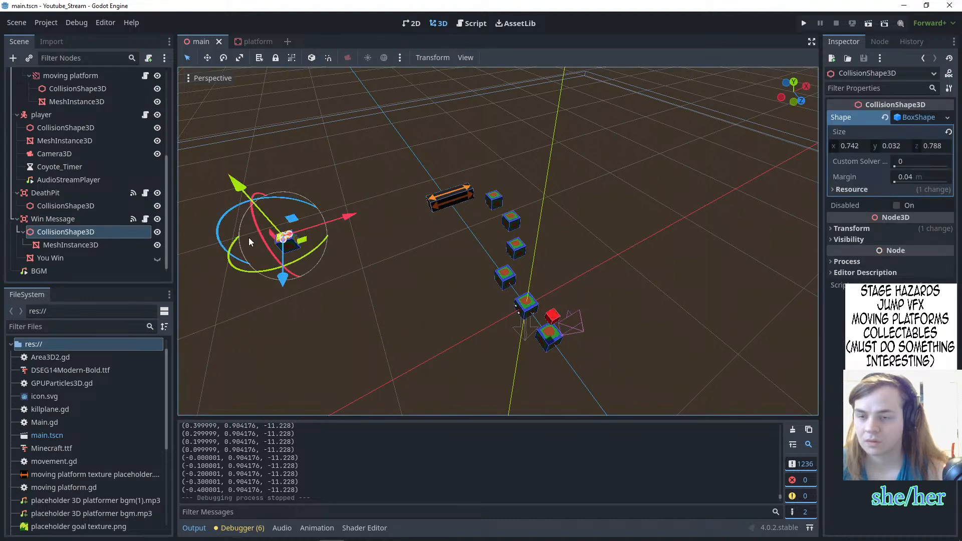
middle_drag(212, 223, 256, 192)
scroll(257, 191, up, 8)
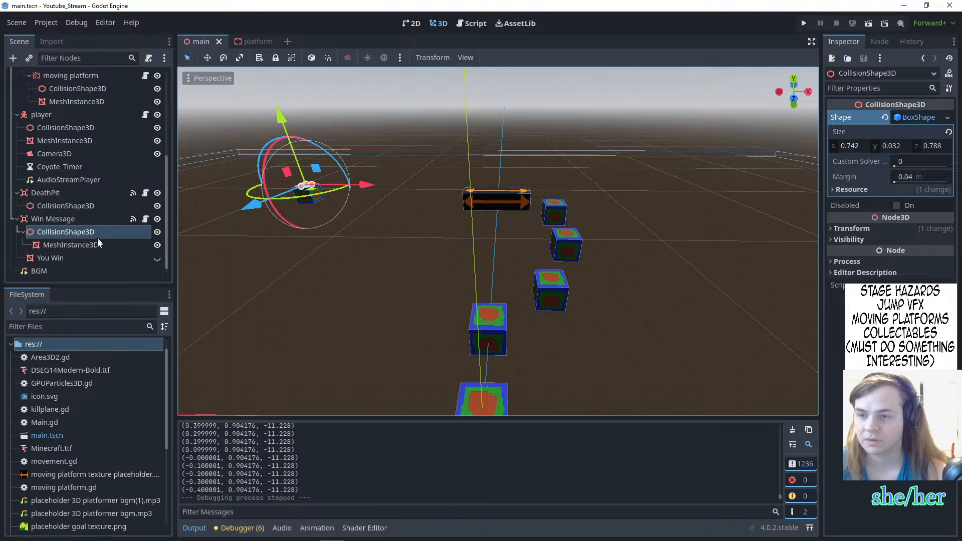
click(145, 218)
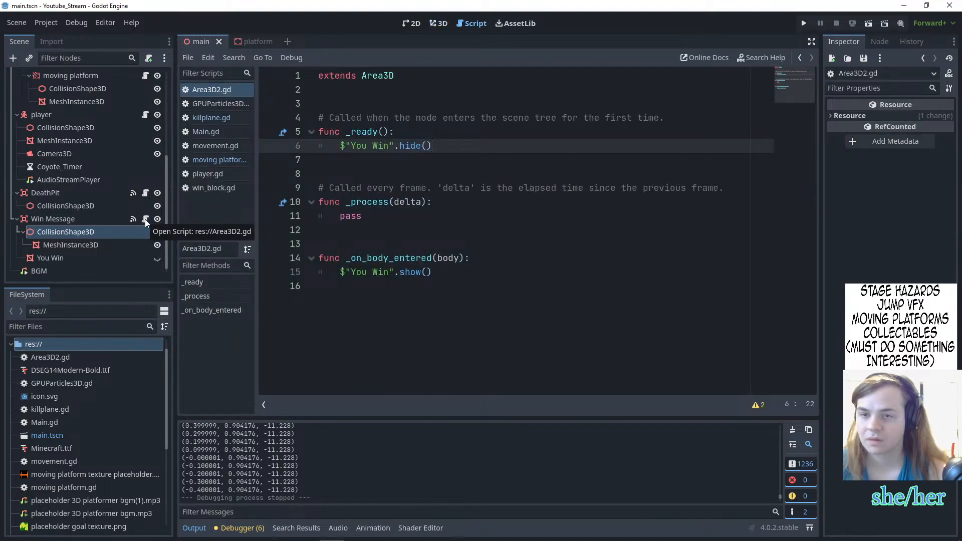
- Toggle the You Win mesh's visibility in the 3D scene to check where the text is placed
click(448, 29)
click(158, 258)
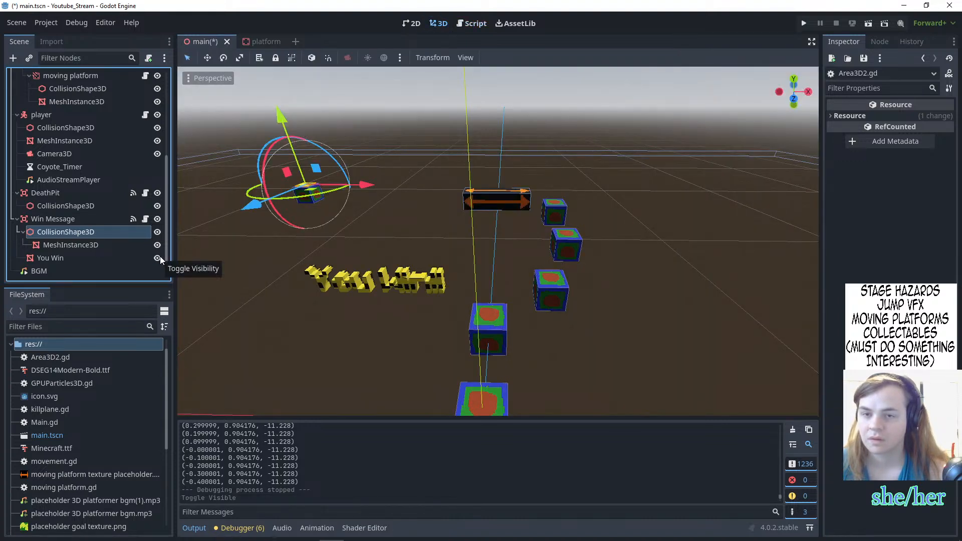
click(158, 257)
click(158, 258)
click(158, 257)
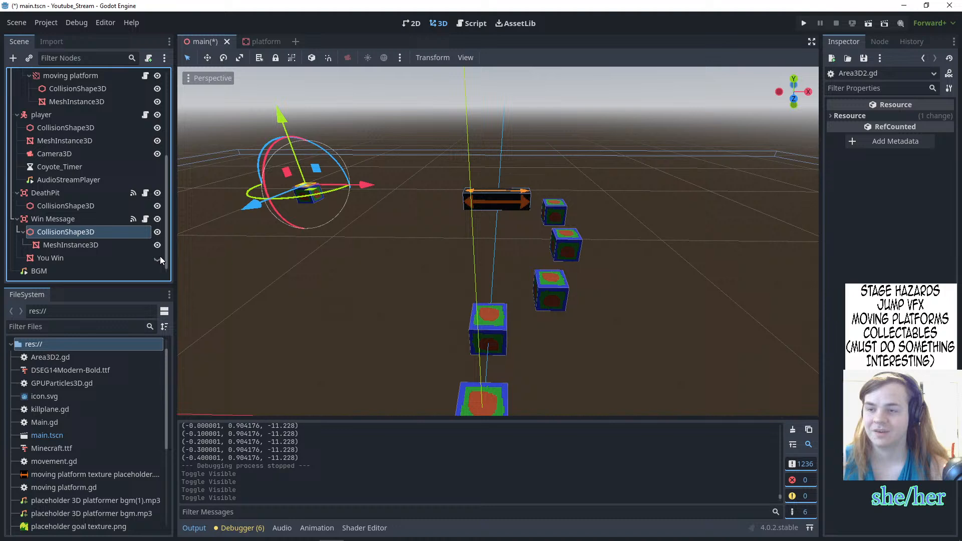
- Reparent the You Win mesh under the Win Message's CollisionShape3D
click(104, 257)
drag(75, 261, 64, 232)
- Make the You Win text visible and reset its position so it sits at the goal block
scroll(365, 232, down, 20)
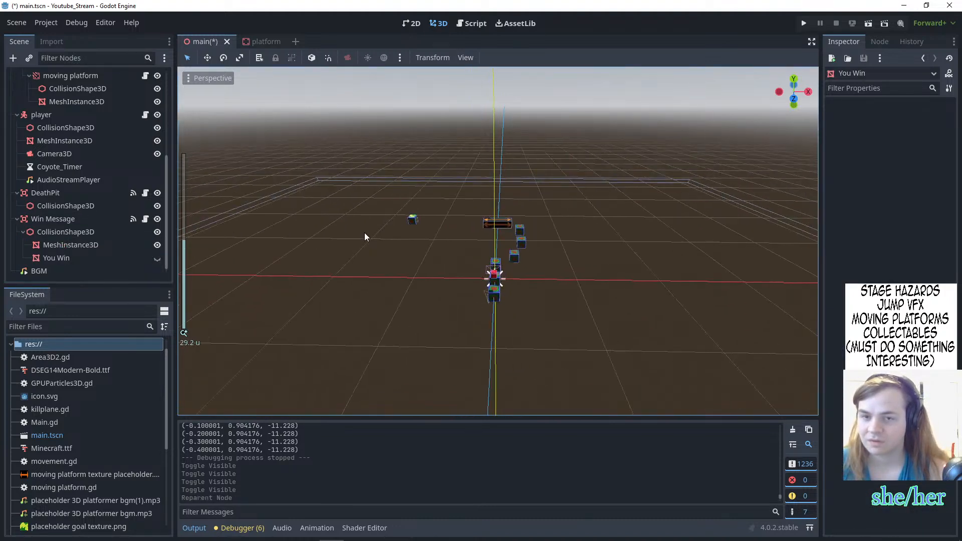
scroll(365, 232, up, 15)
click(156, 259)
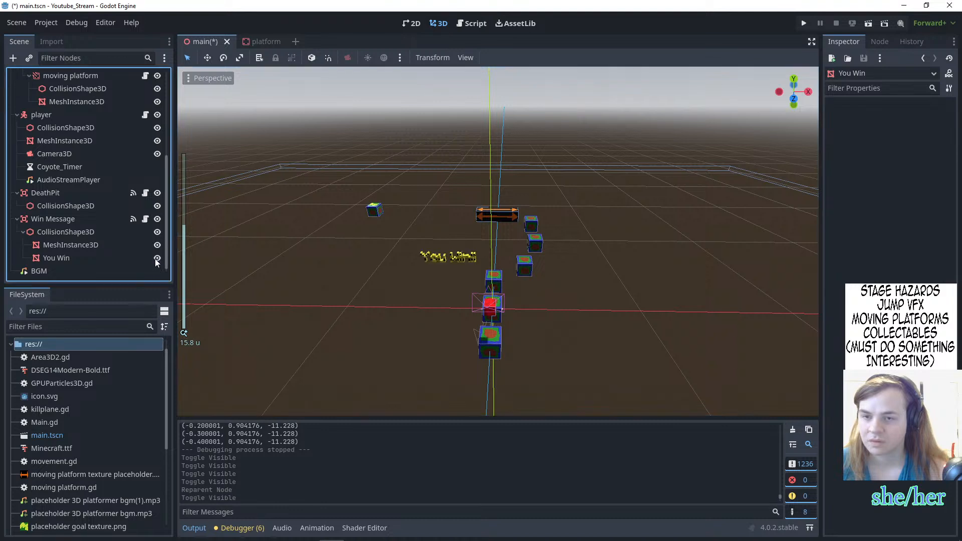
click(453, 260)
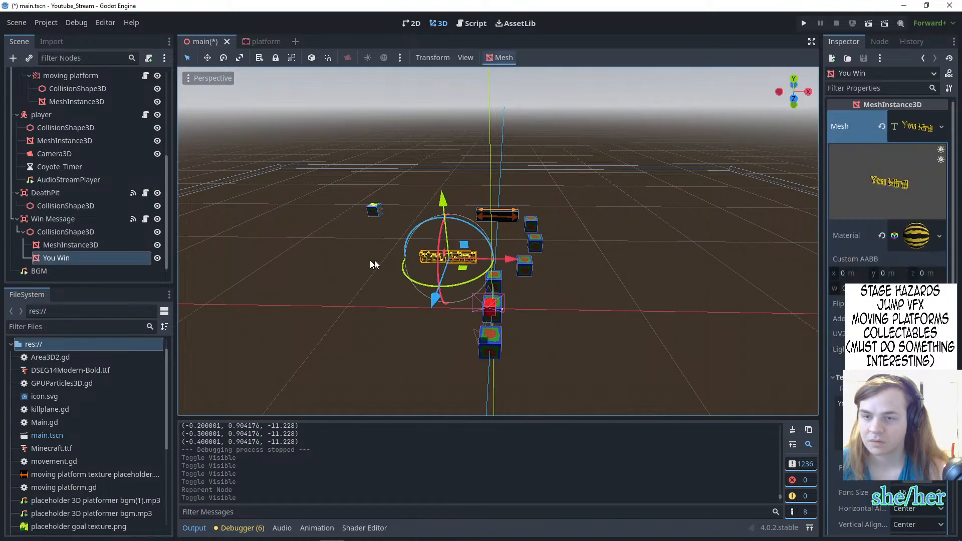
scroll(853, 200, down, 8)
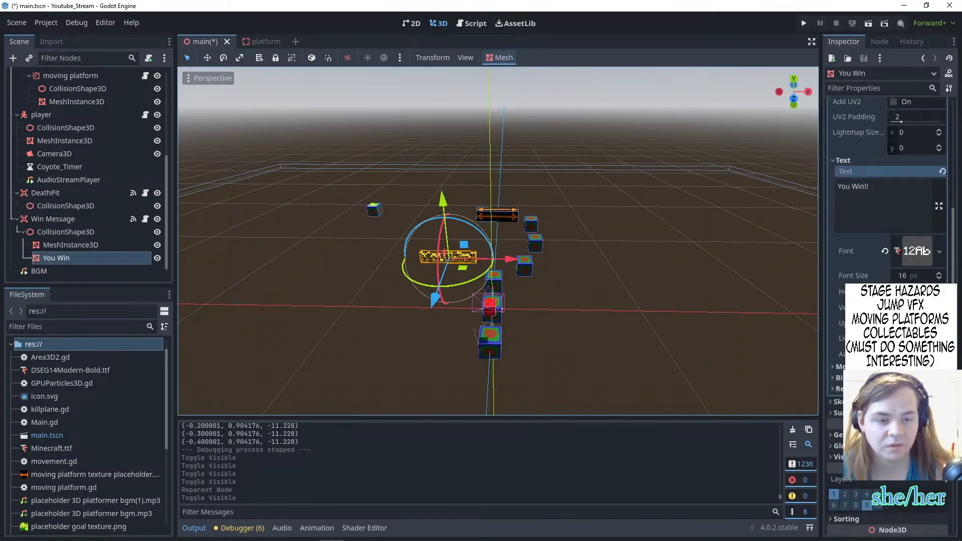
click(883, 389)
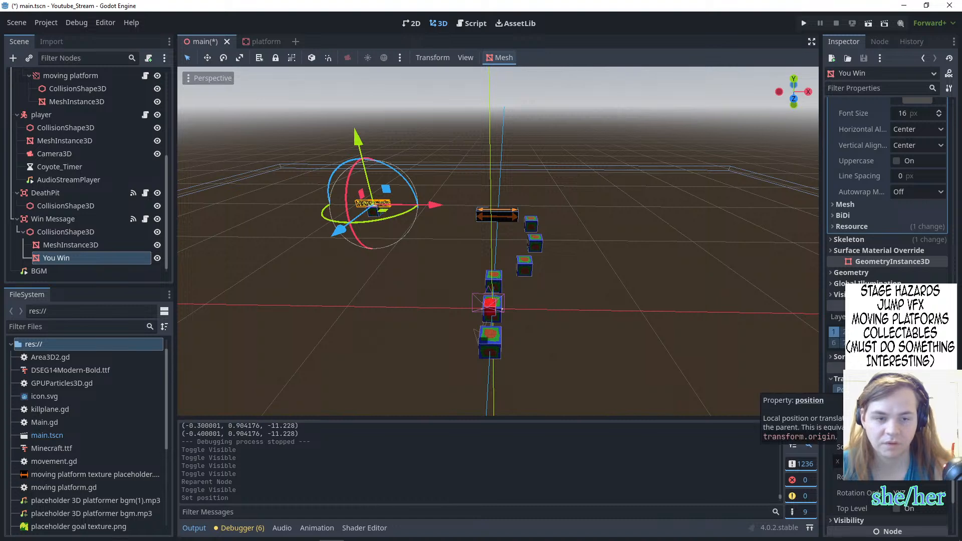
- Run the project and, in Area3D2.gd, change the node path in the hide() and show() calls to $"CollisionShape3D/You Win"
click(803, 24)
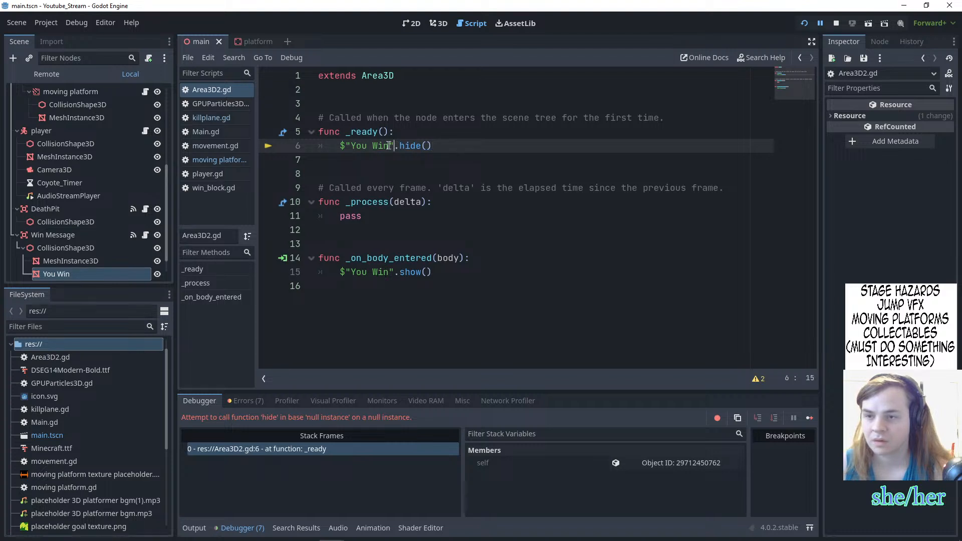
drag(389, 145, 344, 151)
key(ctrl+x)
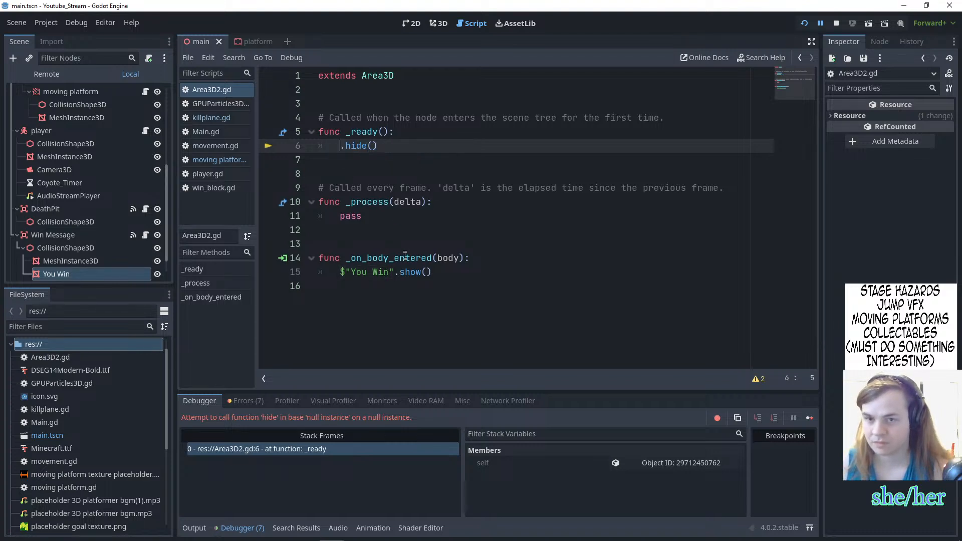
click(396, 272)
drag(344, 273, 341, 274)
key(BackSpace)
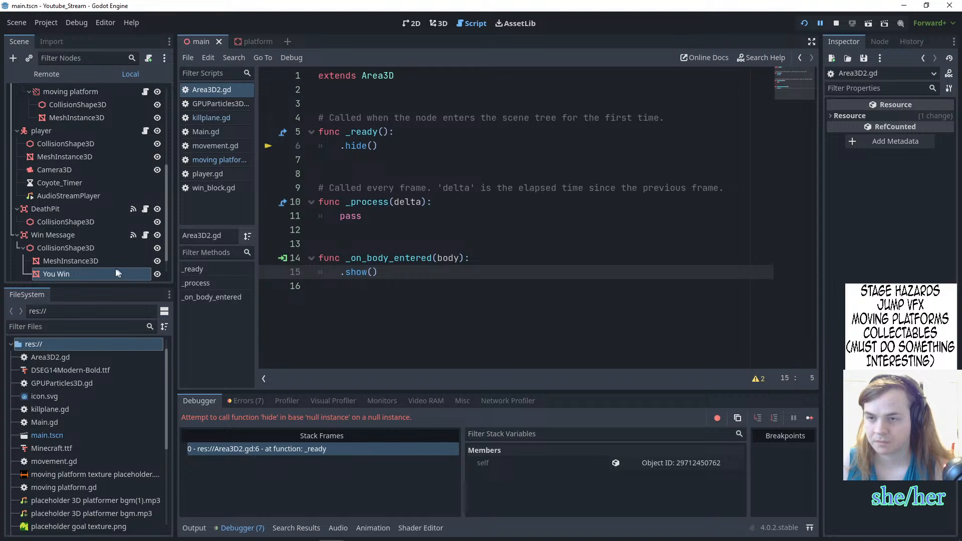
drag(117, 273, 340, 146)
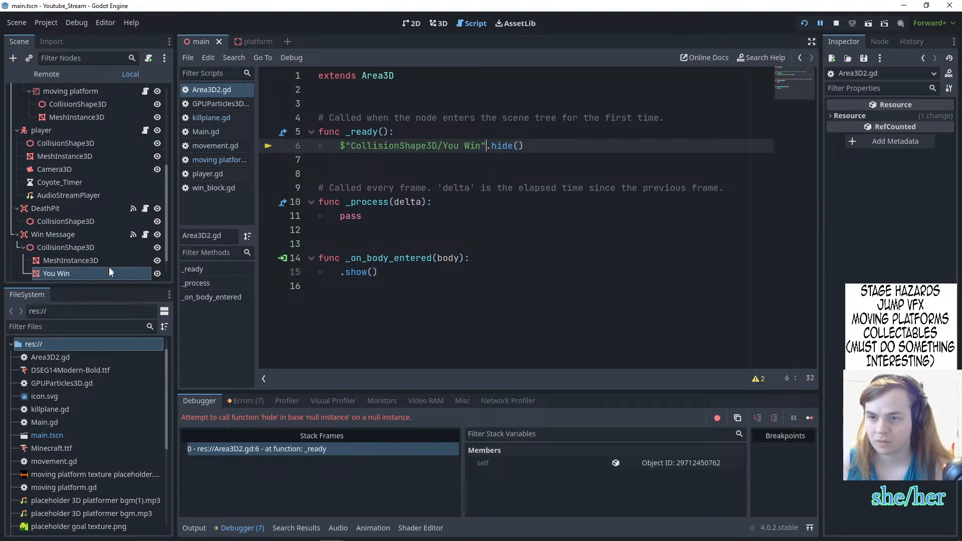
drag(109, 273, 341, 274)
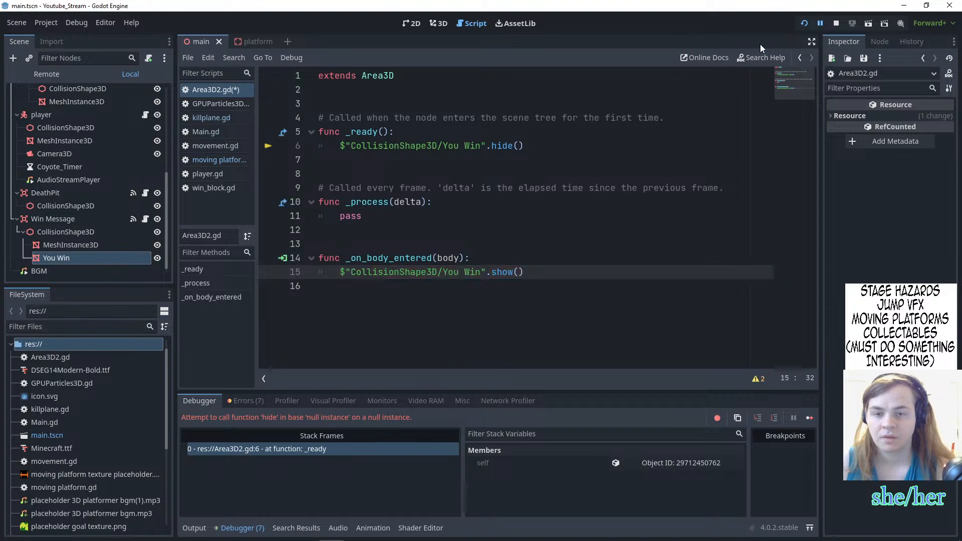
- Restart the running project and jump the player cube across the static blocks towards the moving platform
click(804, 23)
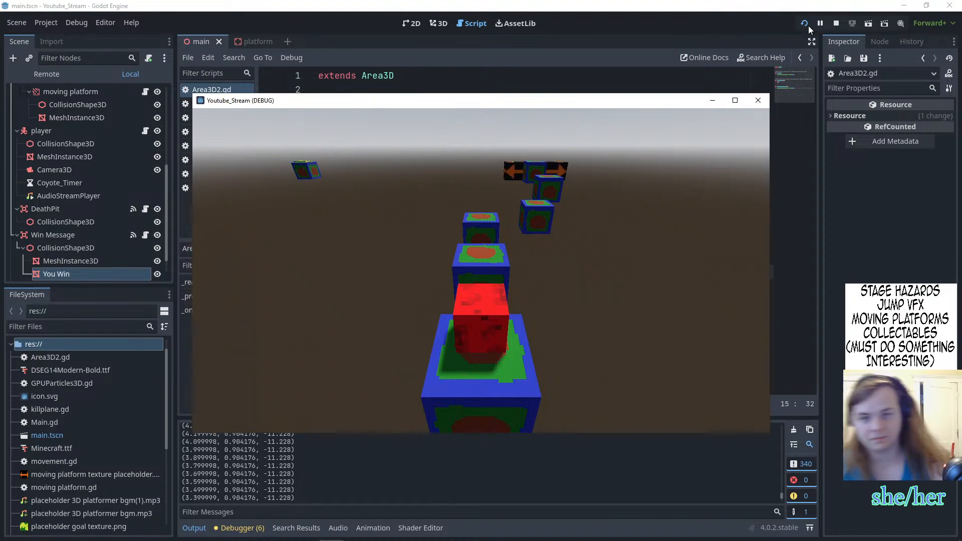
key(Up)
key(space)
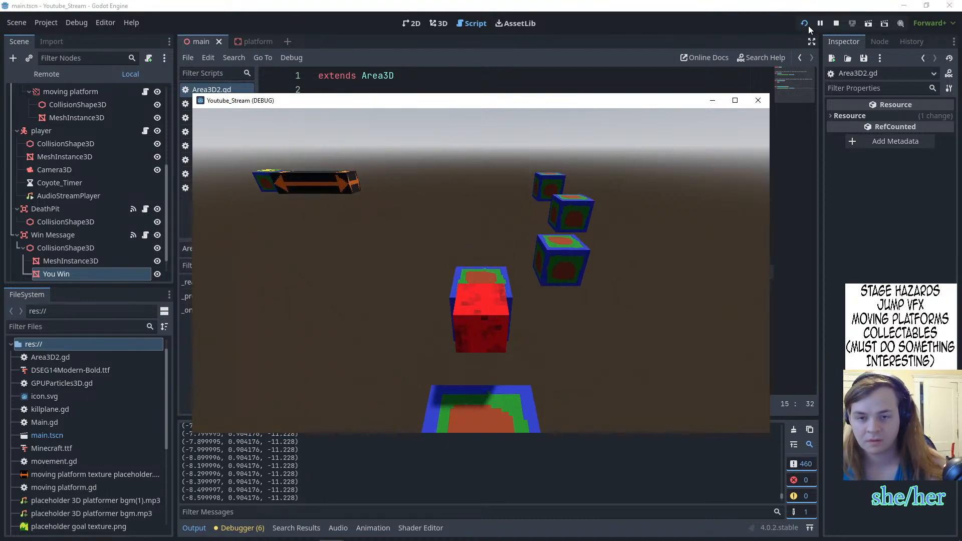
key(Up)
key(Right)
key(space)
key(space)
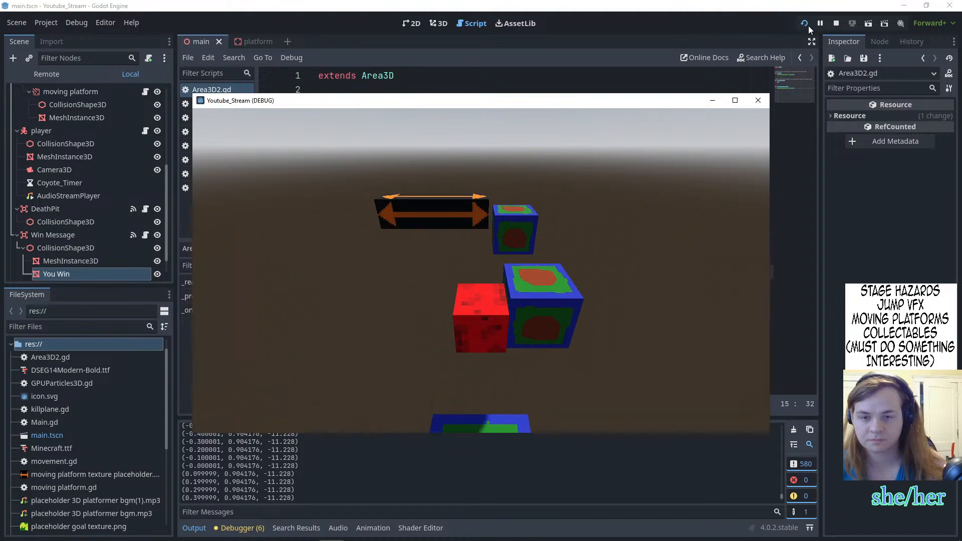
key(Up)
key(Right)
key(Down)
key(Left)
key(Up)
key(space)
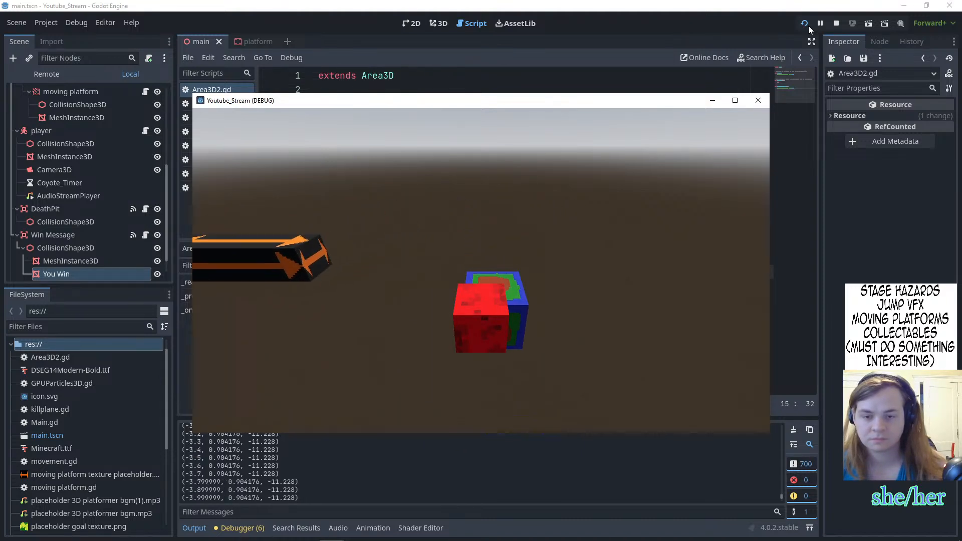
key(Up)
key(Right)
key(Up)
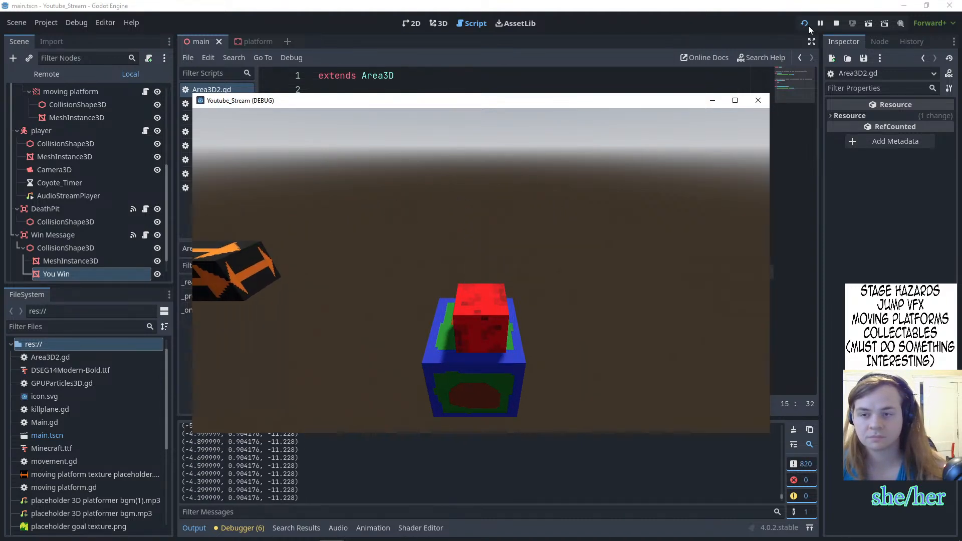
- Ride the moving platform and jump onto the goal block to test the You Win message
key(space)
key(Left)
key(Left)
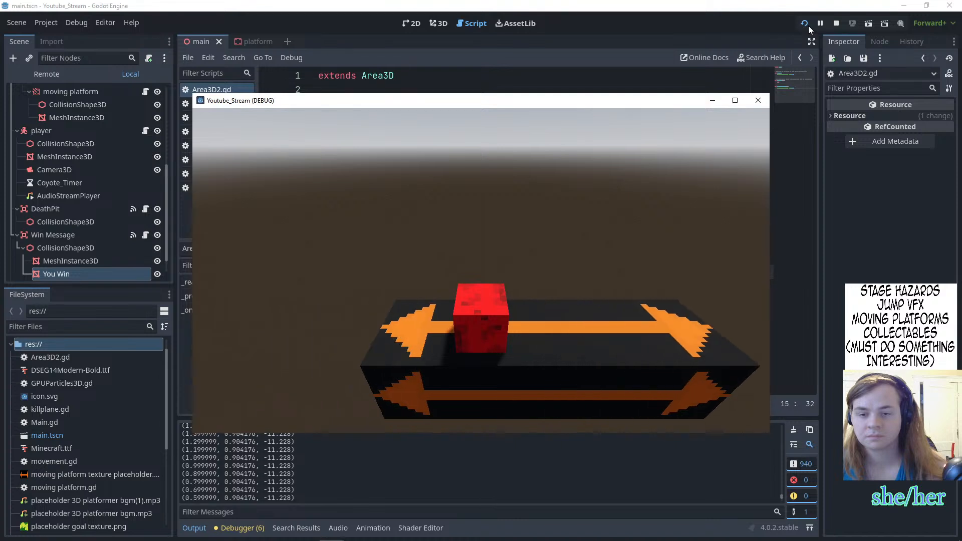
key(space)
key(Up)
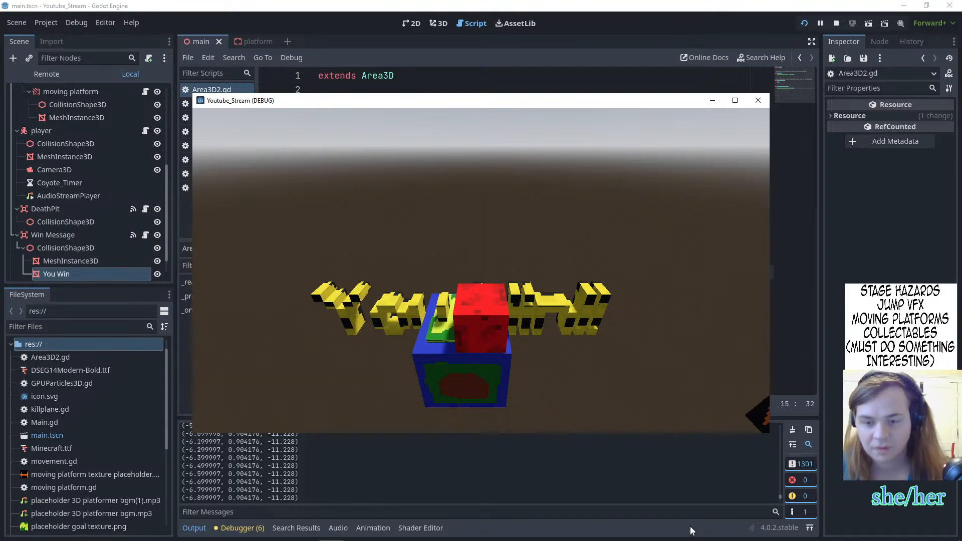
- Switch to the 3d platformer notes in Affinity Photo, hide the sketch layer and show the feature list text layer
click(503, 531)
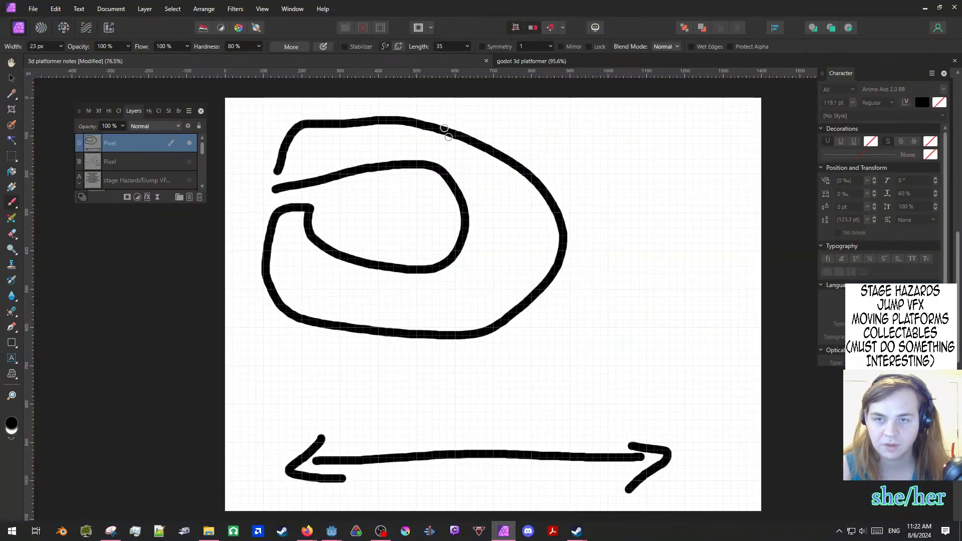
click(189, 144)
click(145, 182)
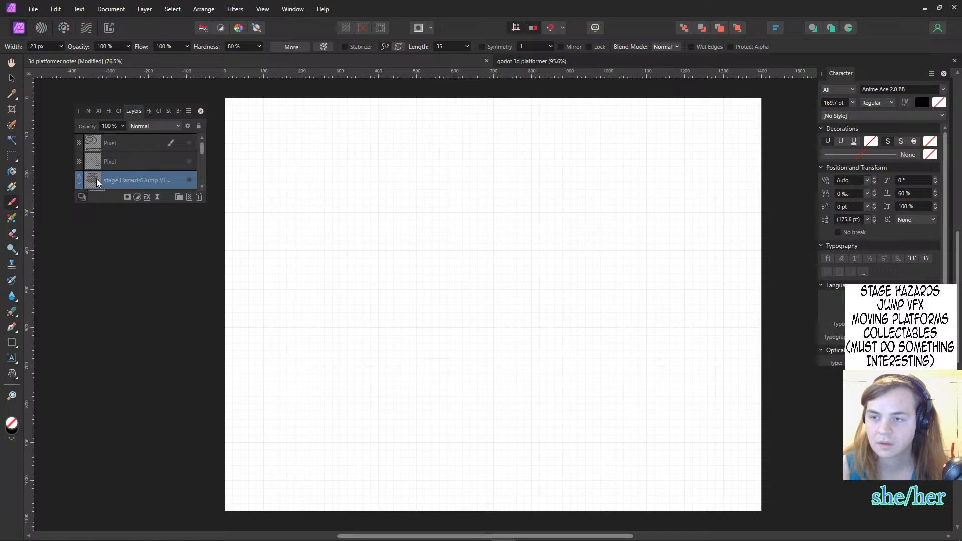
click(191, 182)
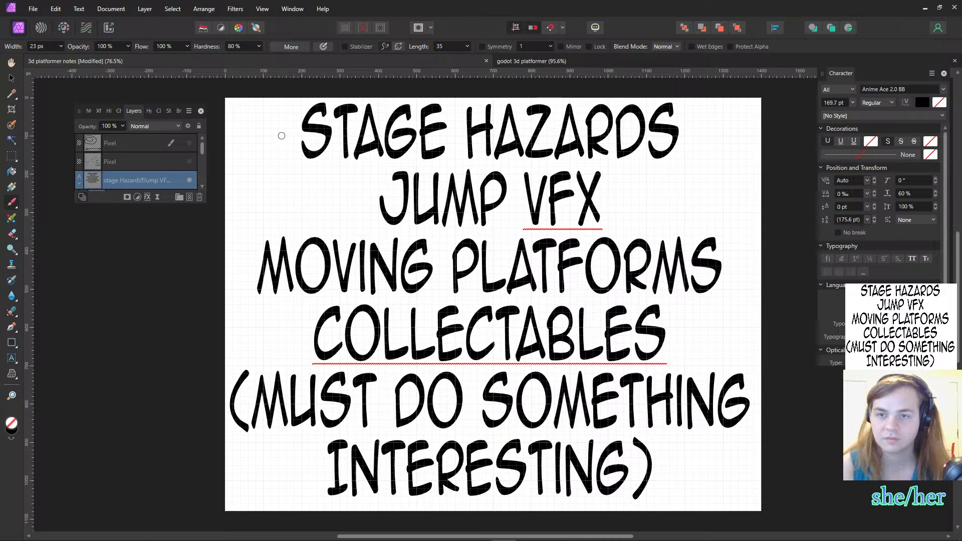
- Add a new pixel layer above the text and paint a black line through "Moving Platforms"
key(alt+[)
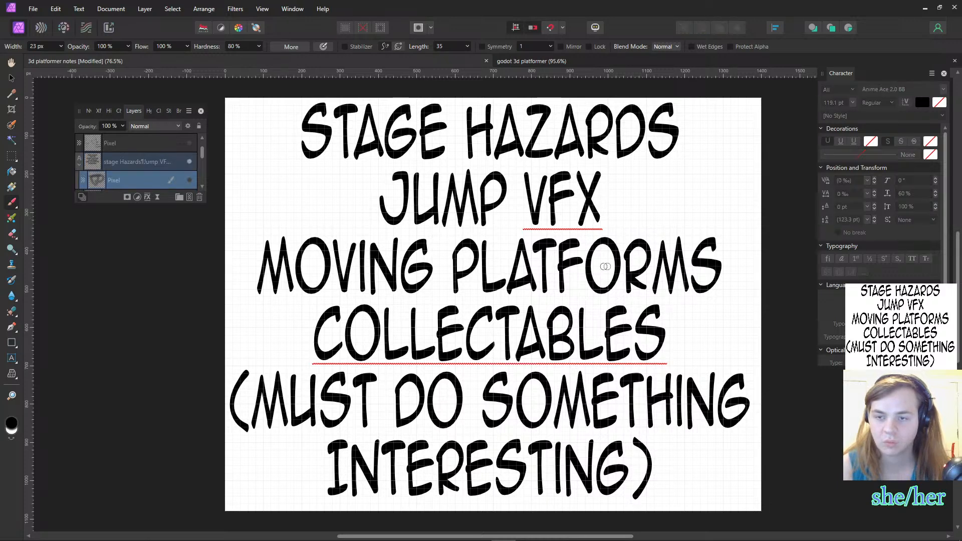
click(141, 146)
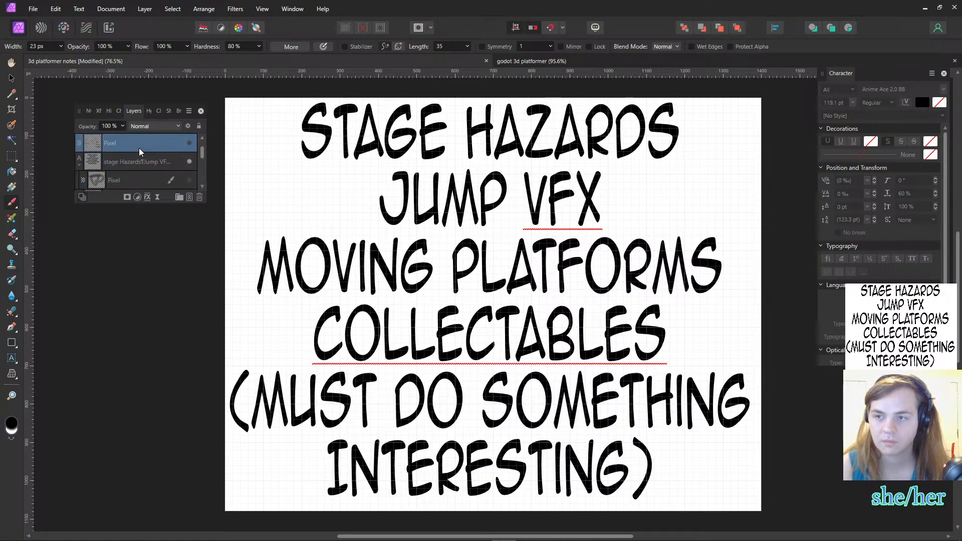
click(189, 197)
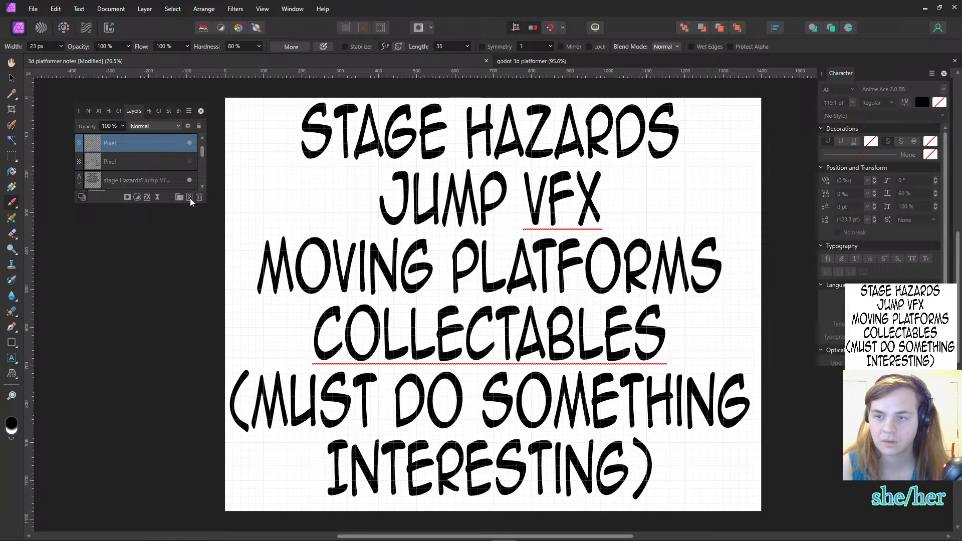
drag(236, 271, 771, 250)
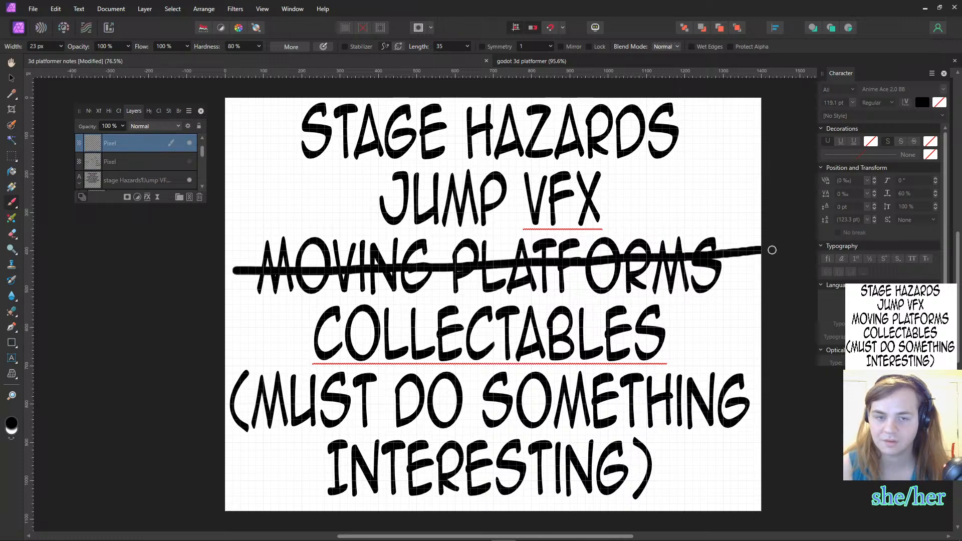
- Export the updated notes as a PNG, overwriting 3d platformer notes.png in the Affinity Stuff folder
click(33, 8)
click(37, 269)
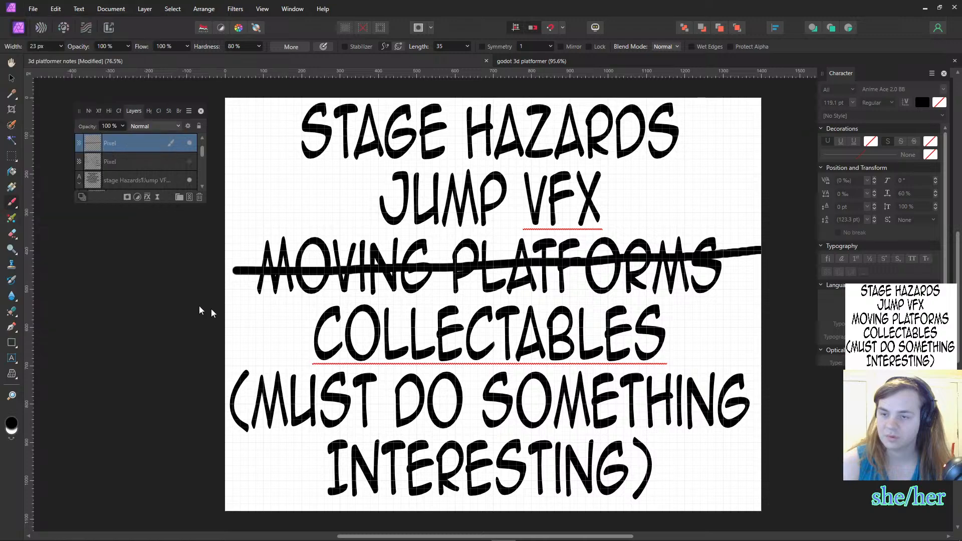
click(613, 422)
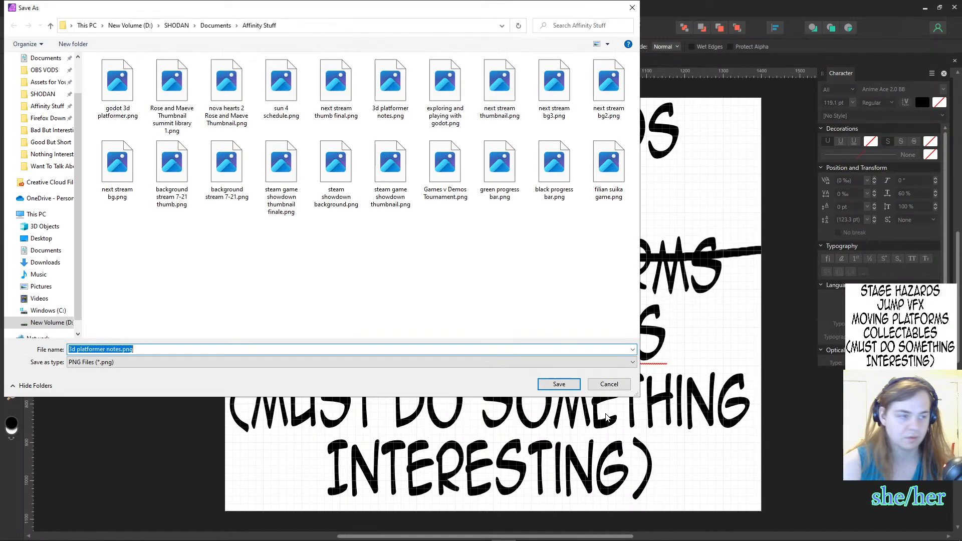
click(558, 385)
click(502, 313)
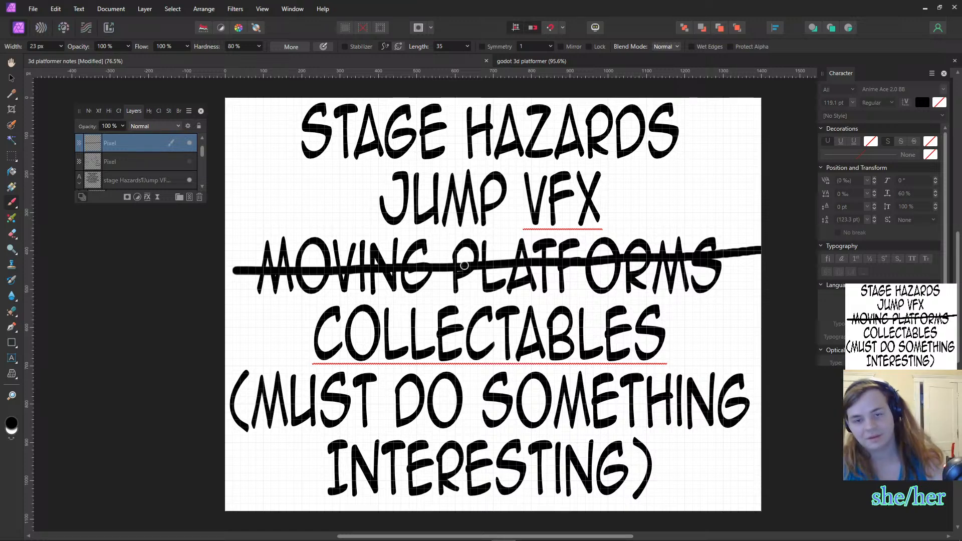
- Switch back to Godot, show the main scene in the 3D workspace and clear the node selection
mouse_move(416, 537)
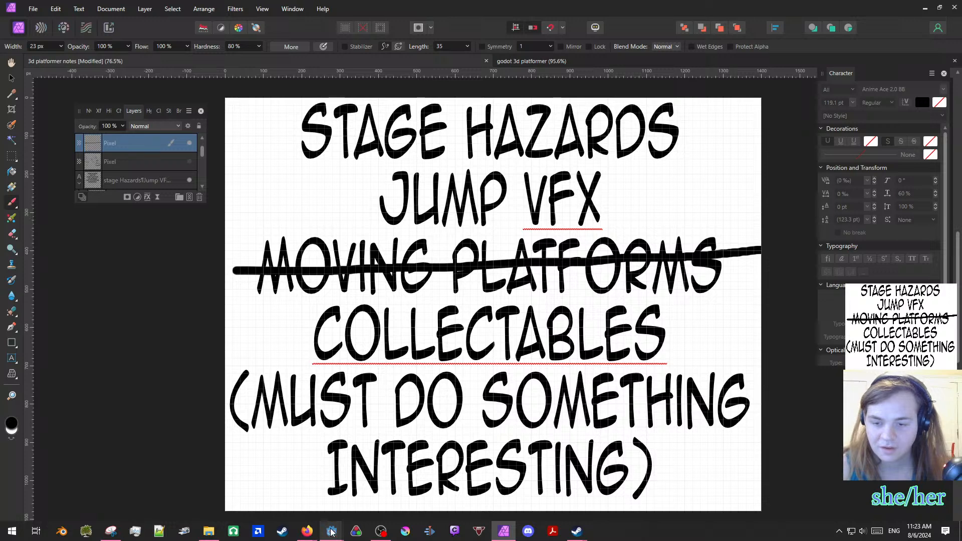
mouse_move(331, 535)
click(430, 453)
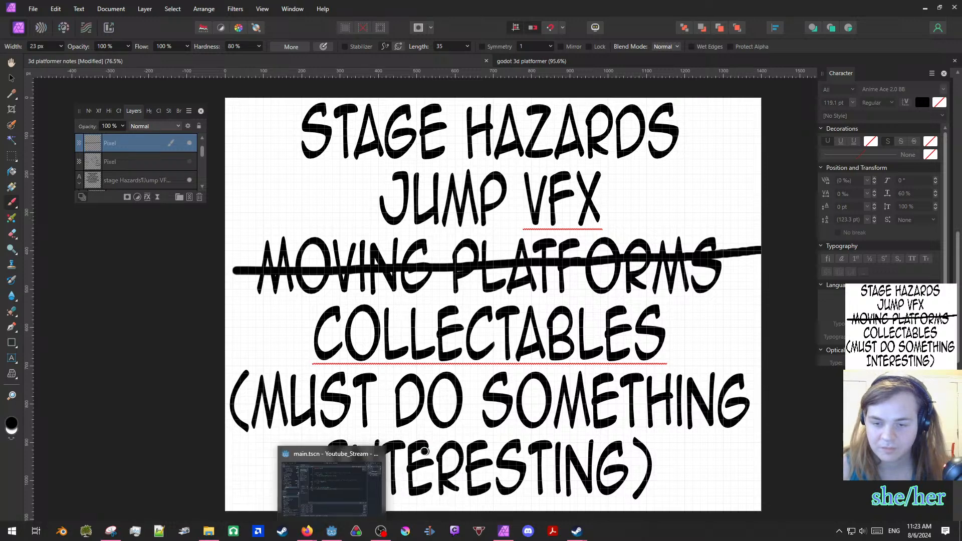
click(358, 471)
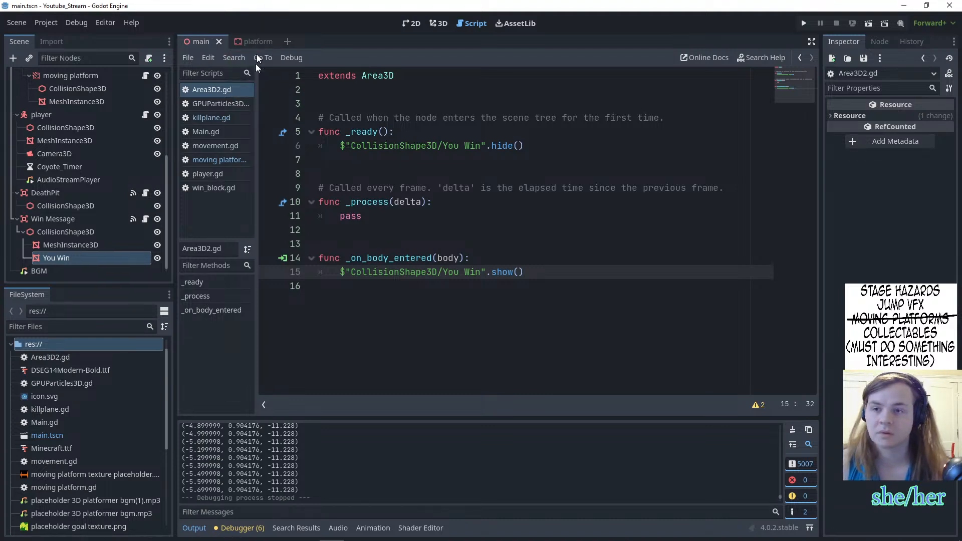
mouse_move(306, 538)
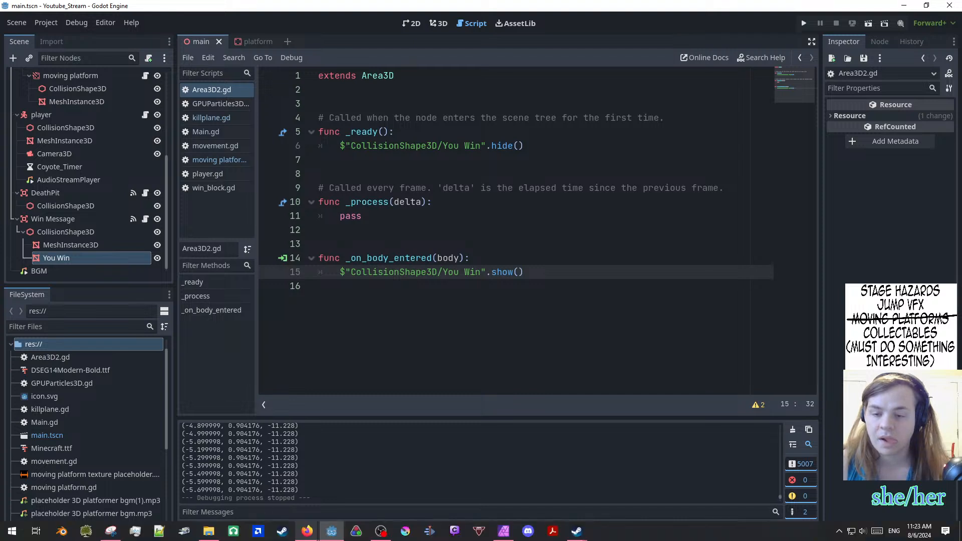
click(431, 24)
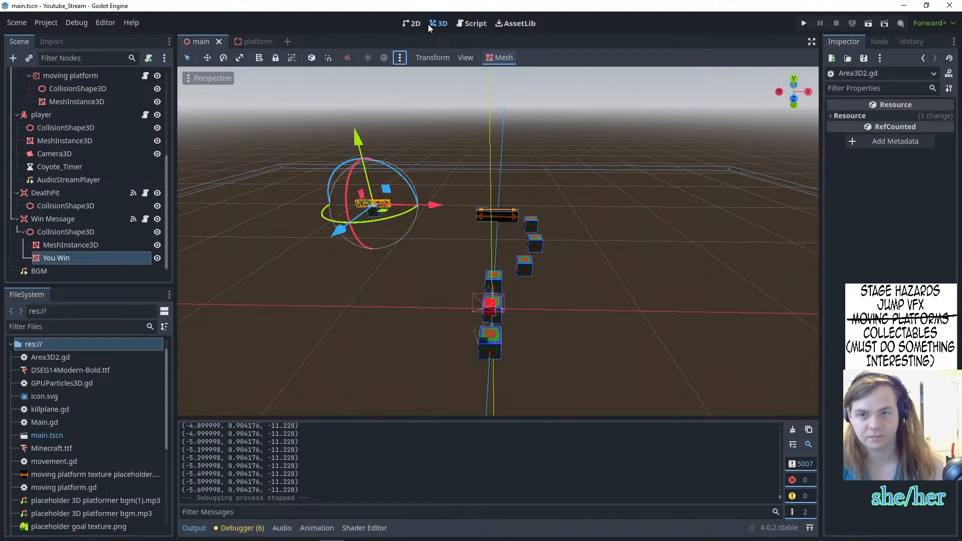
click(612, 242)
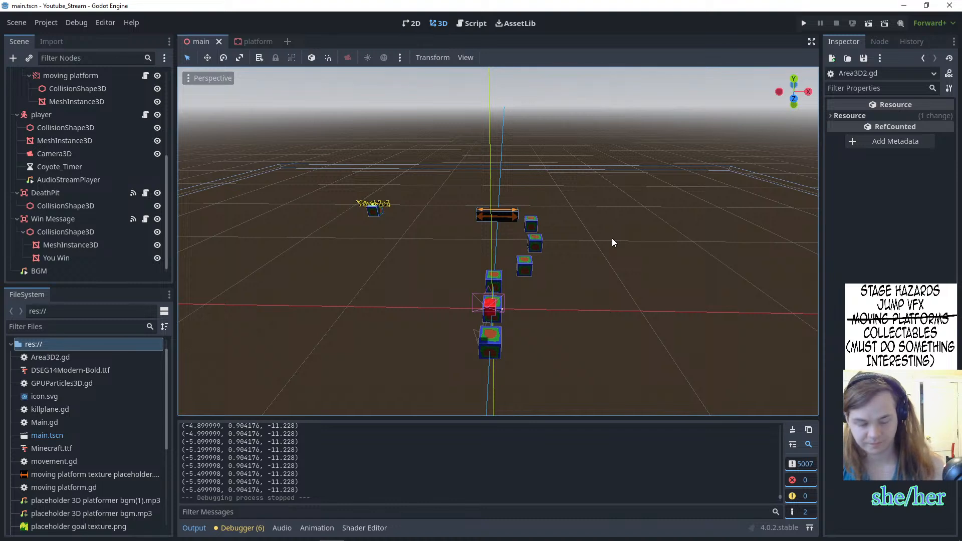
- Examine the level's block layout from opposite sides, from the front and from above
key(KP_9)
key(KP_9)
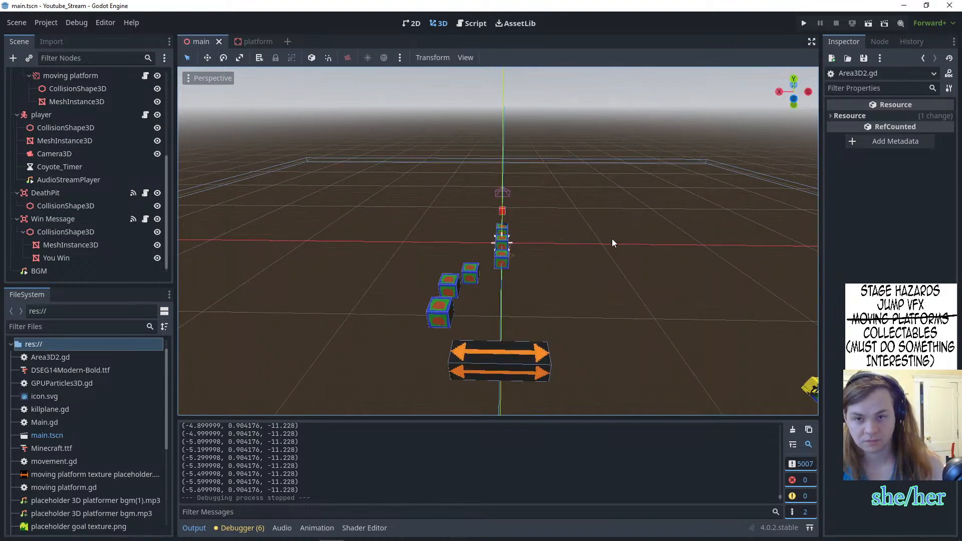
key(KP_9)
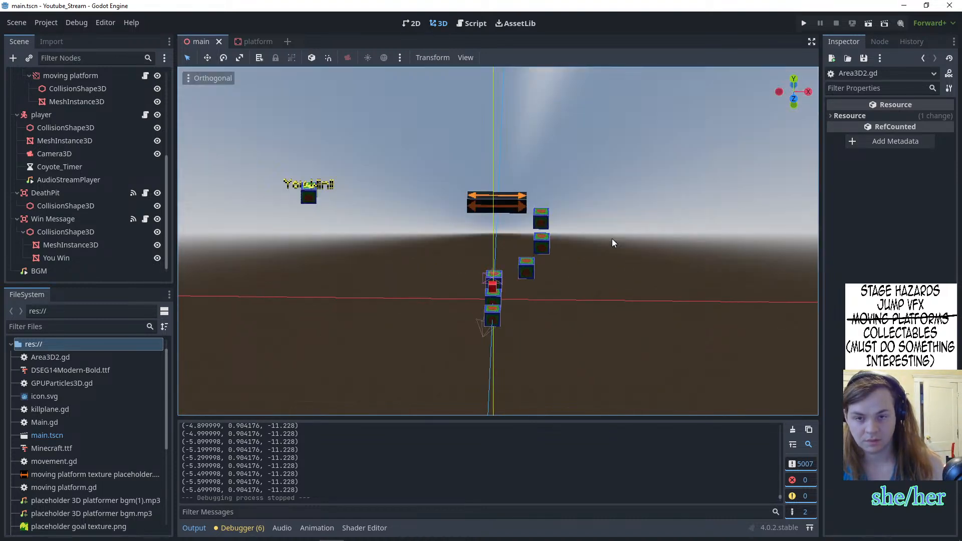
key(KP_9)
key(KP_3)
key(KP_1)
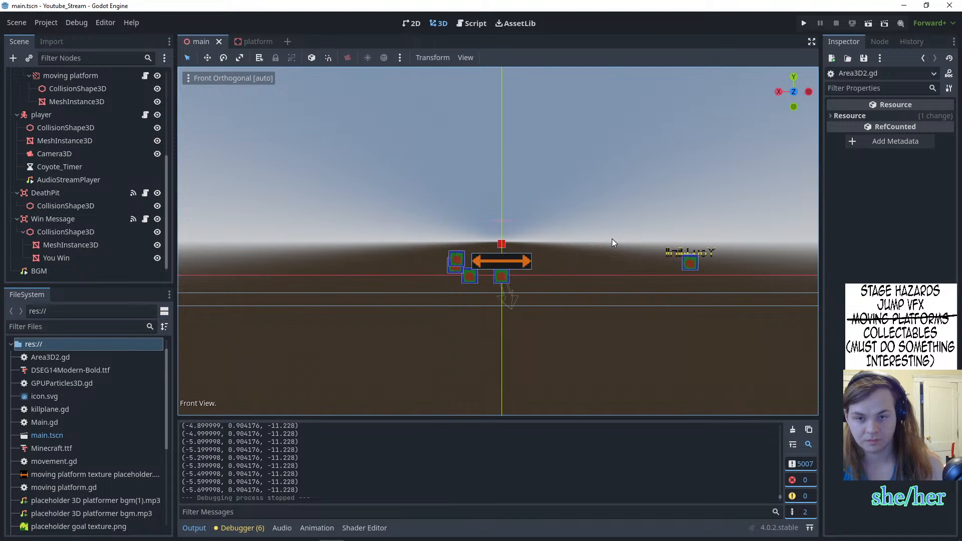
key(KP_9)
key(KP_9)
key(KP_9)
key(KP_9)
key(KP_9)
key(KP_9)
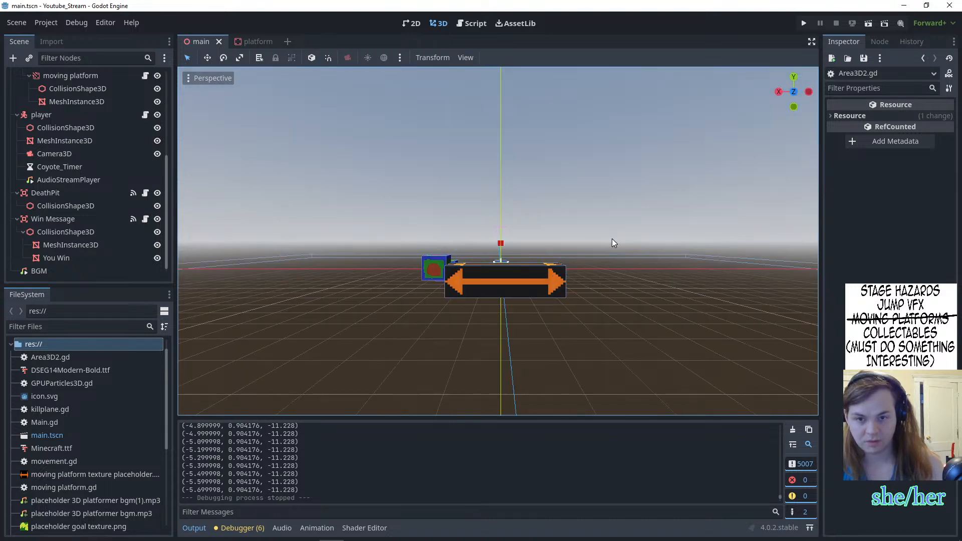
key(KP_7)
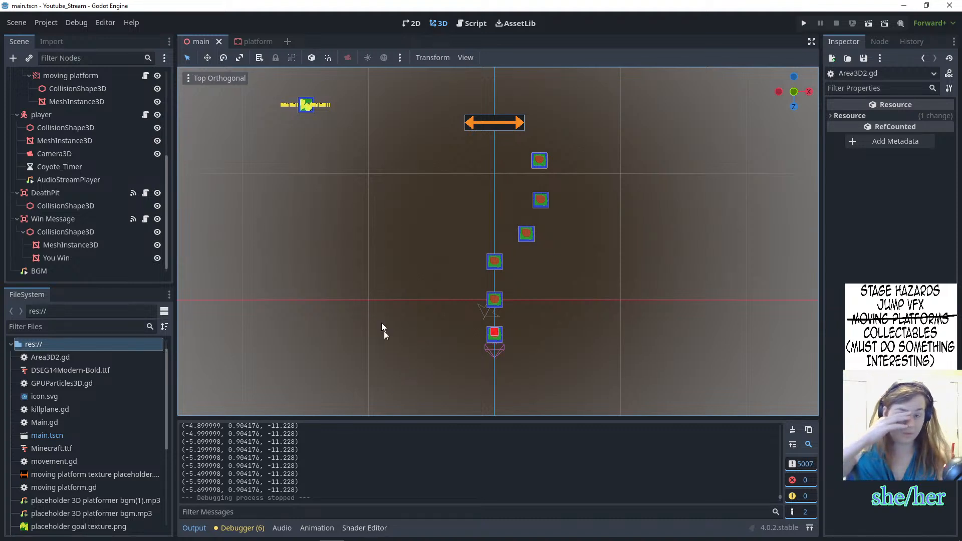
- Examine the spacing between the moving platform and the goal block in the top orthogonal view
scroll(356, 299, down, 4)
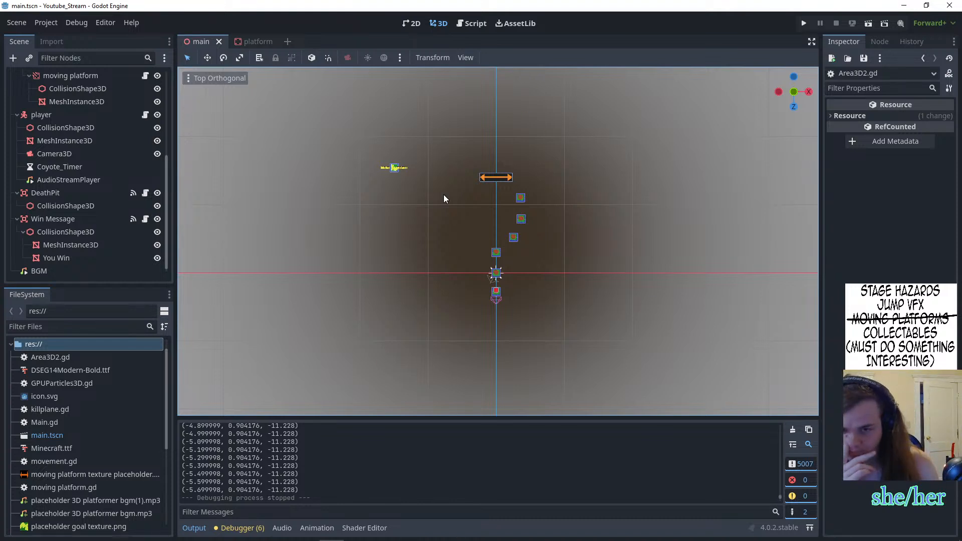
middle_drag(521, 220, 586, 449)
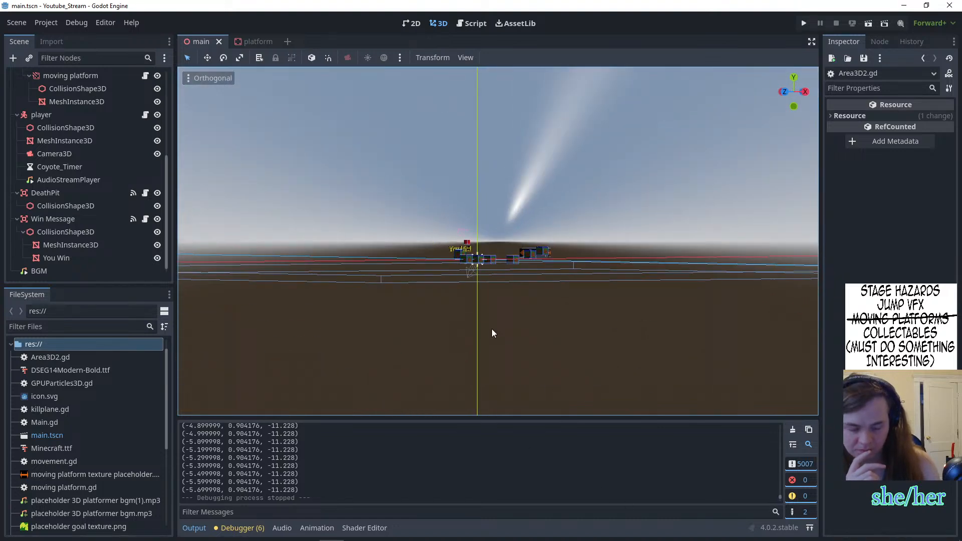
key(KP_7)
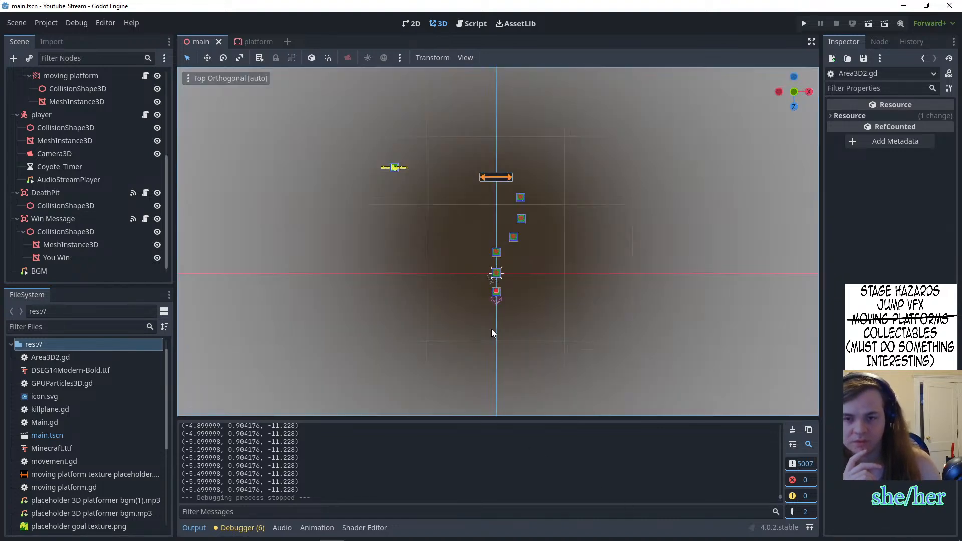
scroll(490, 328, up, 8)
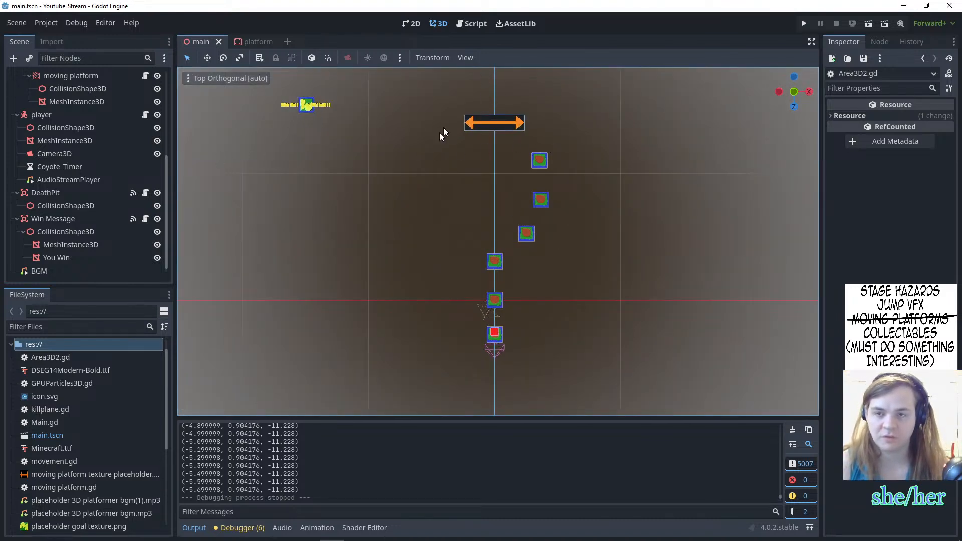
scroll(300, 150, down, 5)
scroll(346, 160, up, 5)
middle_drag(339, 173, 356, 188)
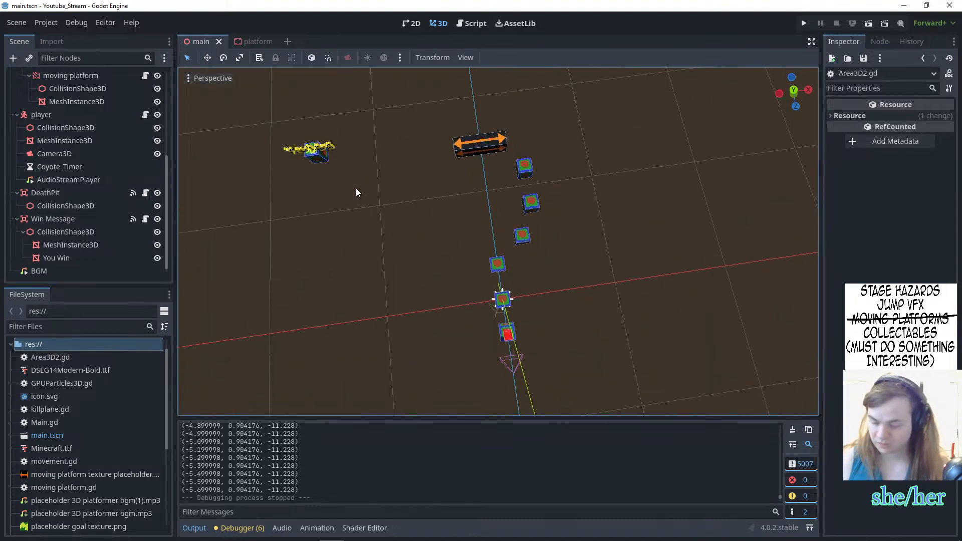
key(KP_7)
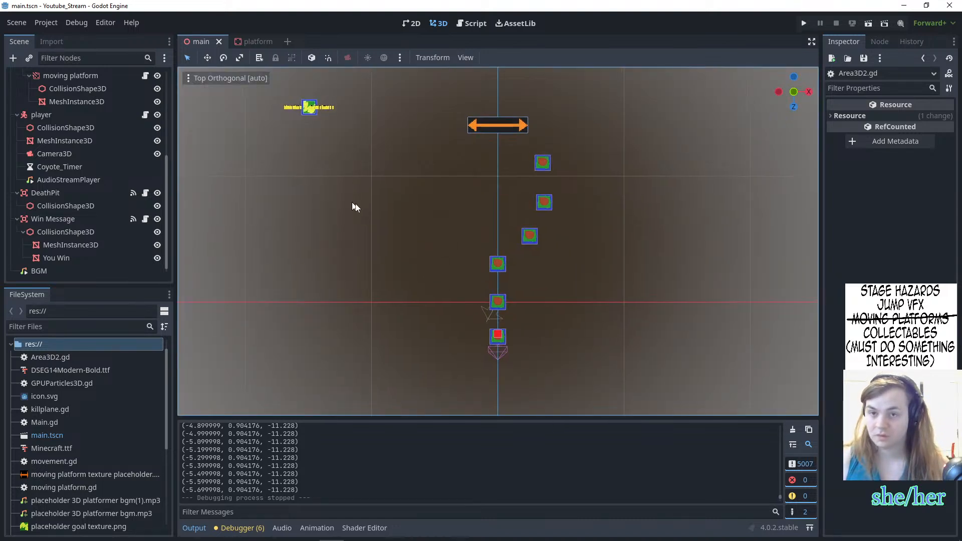
shift+middle_drag(355, 206, 449, 277)
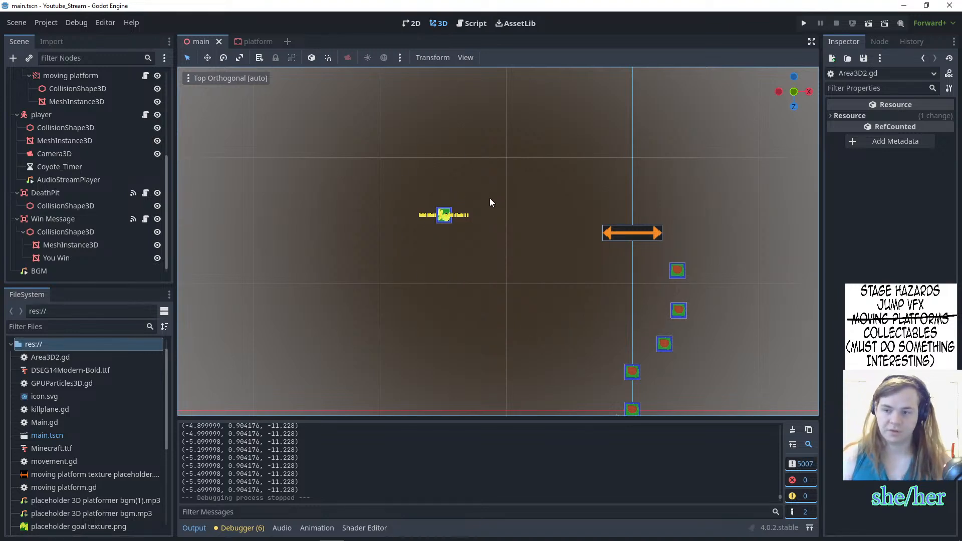
- Open Blender and dismiss its splash screen to start from the default scene
scroll(450, 205, down, 6)
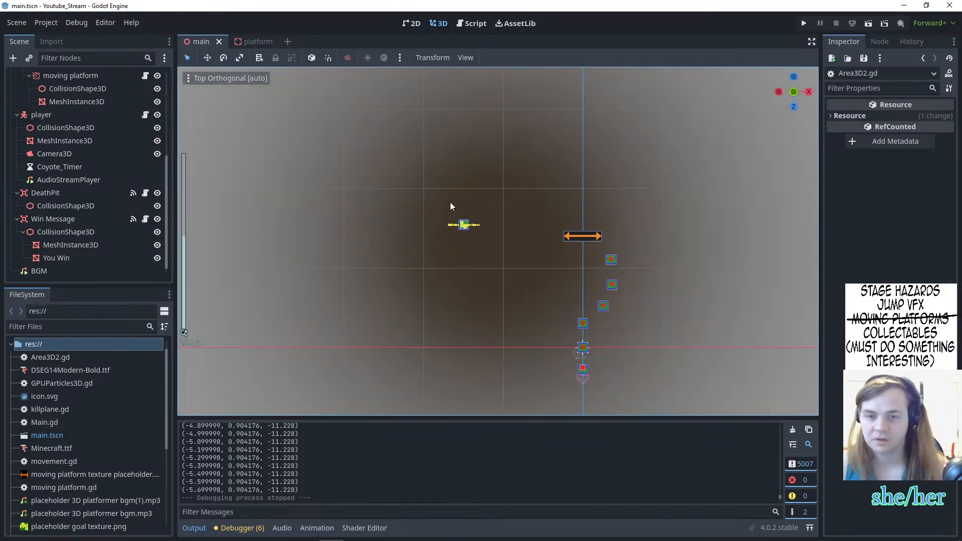
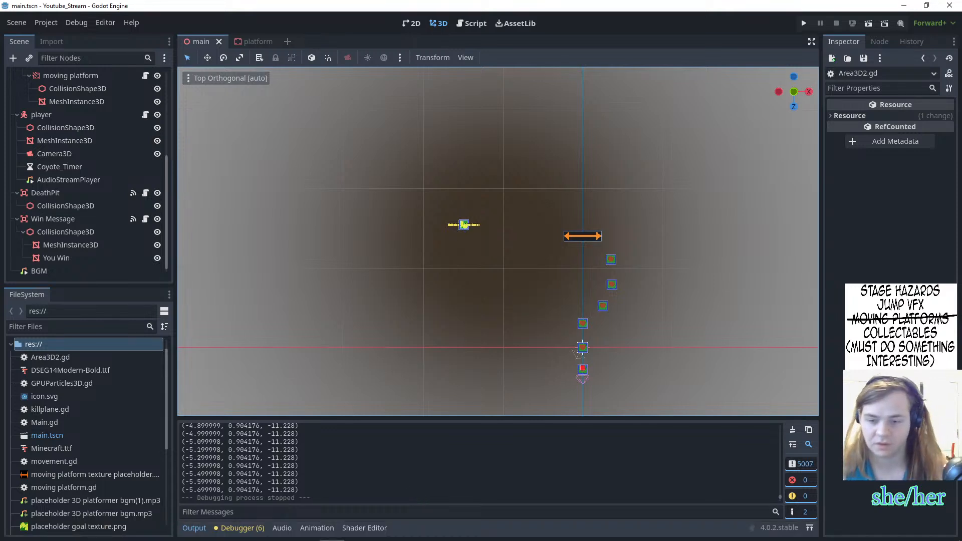
click(62, 532)
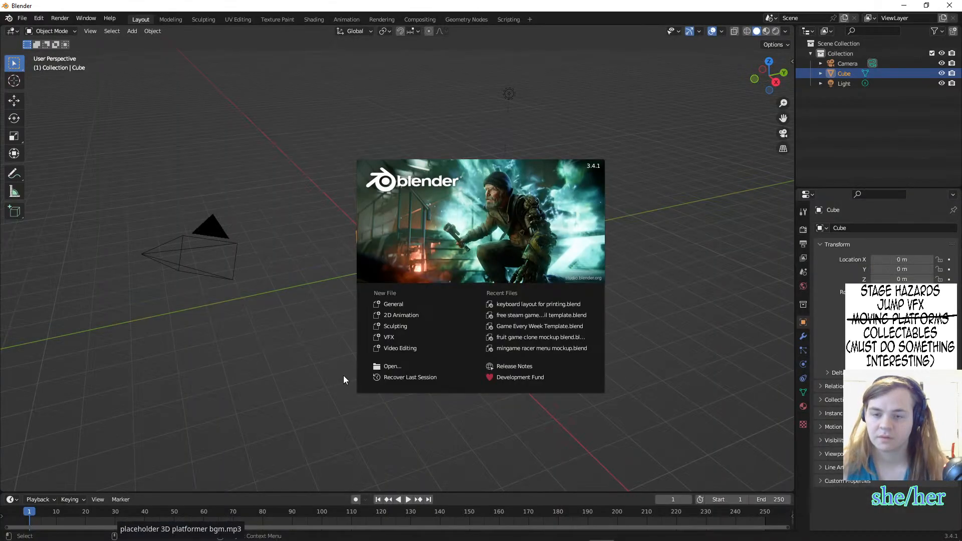
click(337, 148)
key(a)
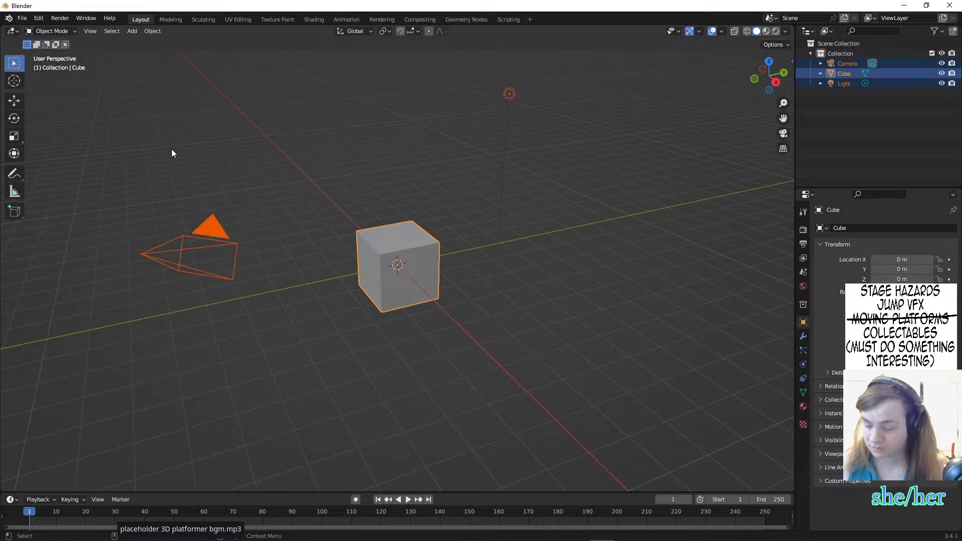
key(Delete)
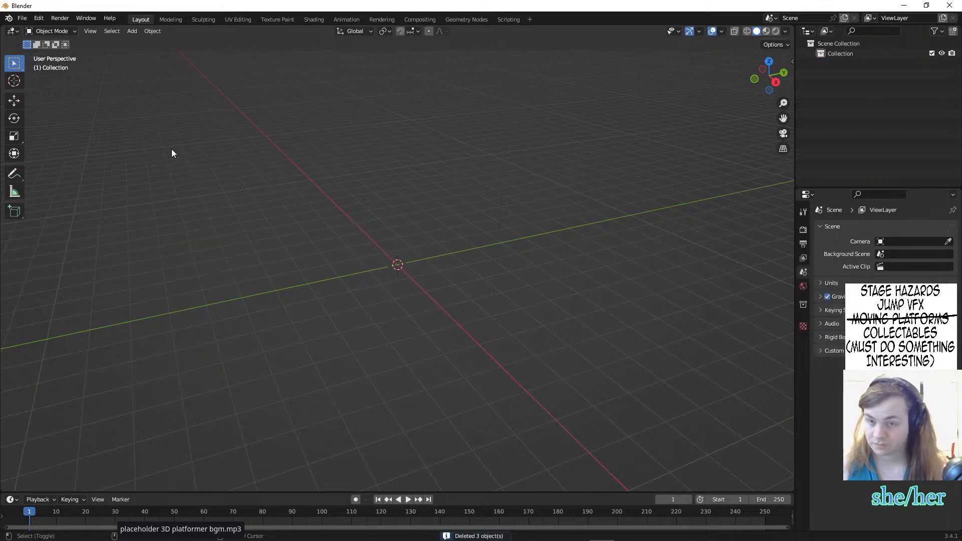
key(shift+a)
mouse_move(174, 148)
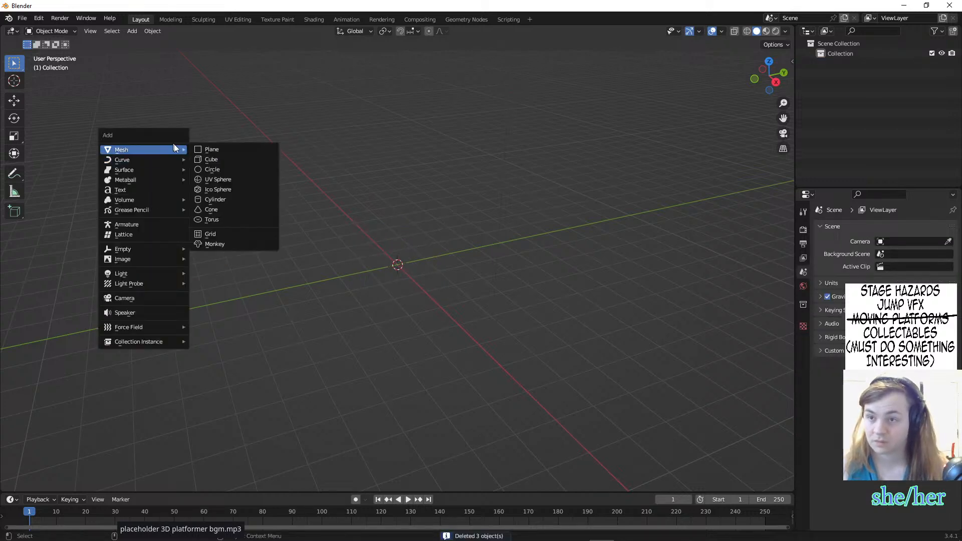
click(215, 148)
middle_drag(344, 194, 323, 284)
scroll(323, 284, up, 2)
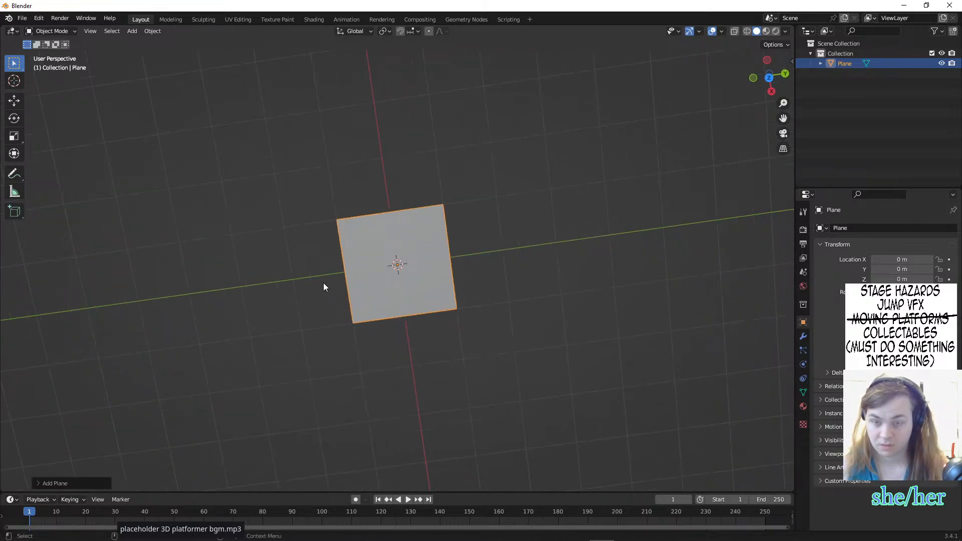
key(ctrl+z)
key(ctrl+z)
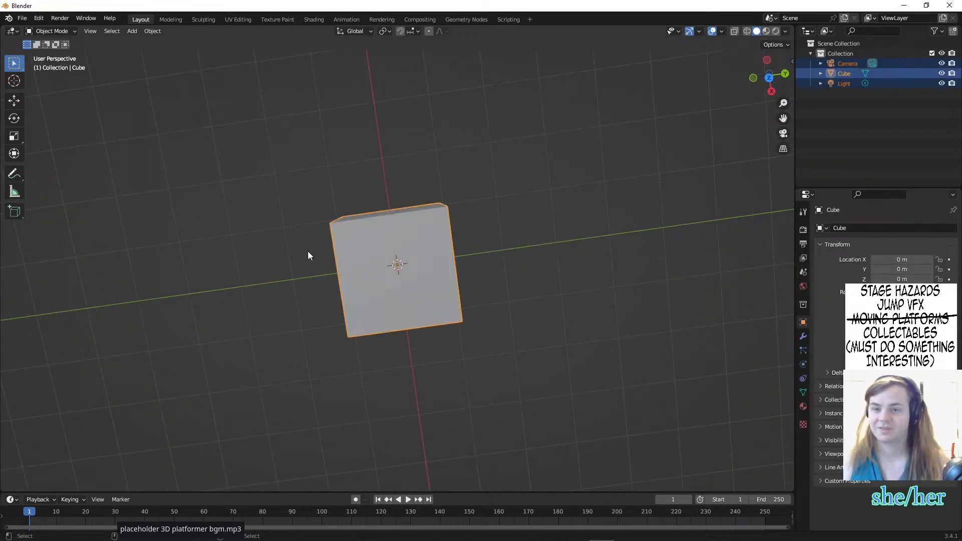
- Delete the camera and the light from the default scene, keeping only the cube
scroll(311, 236, down, 4)
middle_drag(317, 178, 303, 119)
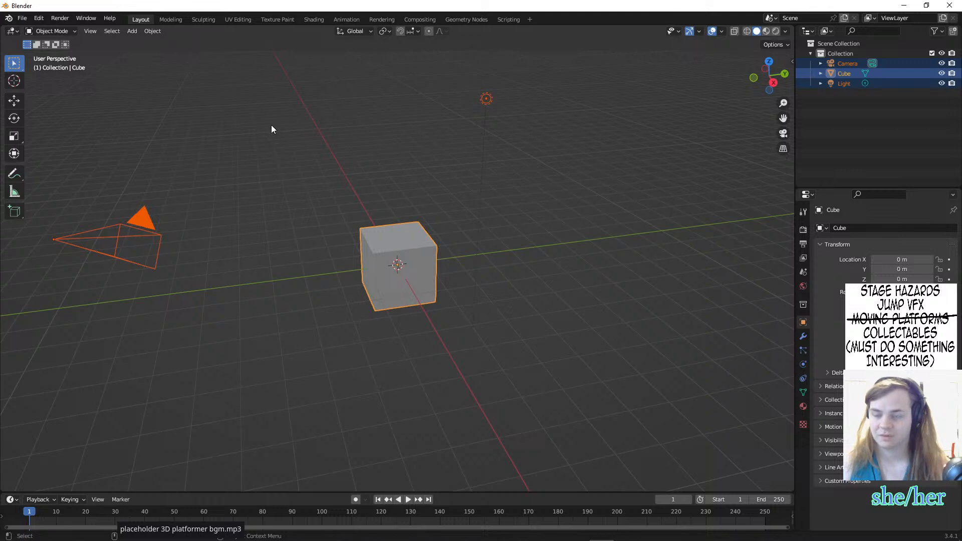
click(854, 63)
key(Delete)
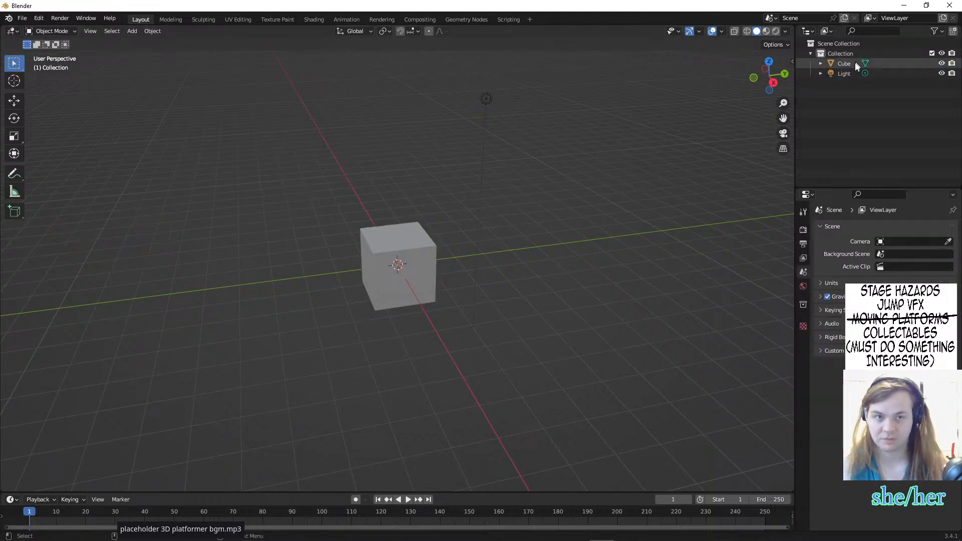
click(846, 73)
key(Delete)
- Select the cube and put it into Edit Mode, viewed from its side
click(389, 264)
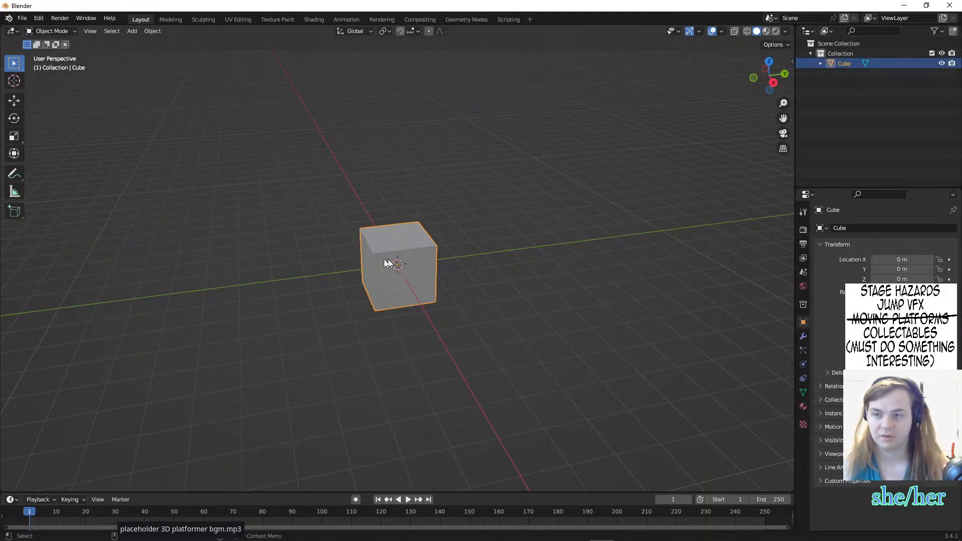
click(61, 29)
click(59, 52)
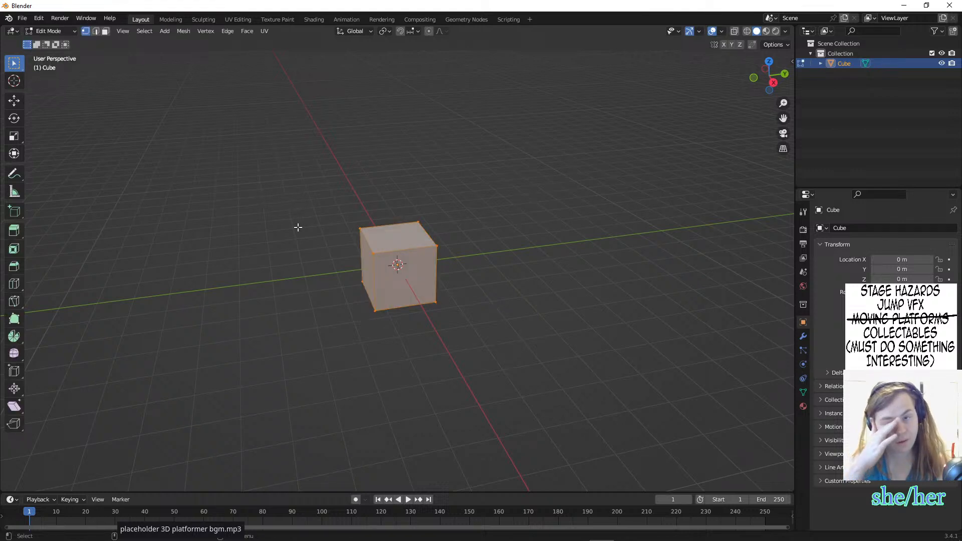
middle_drag(296, 227, 279, 197)
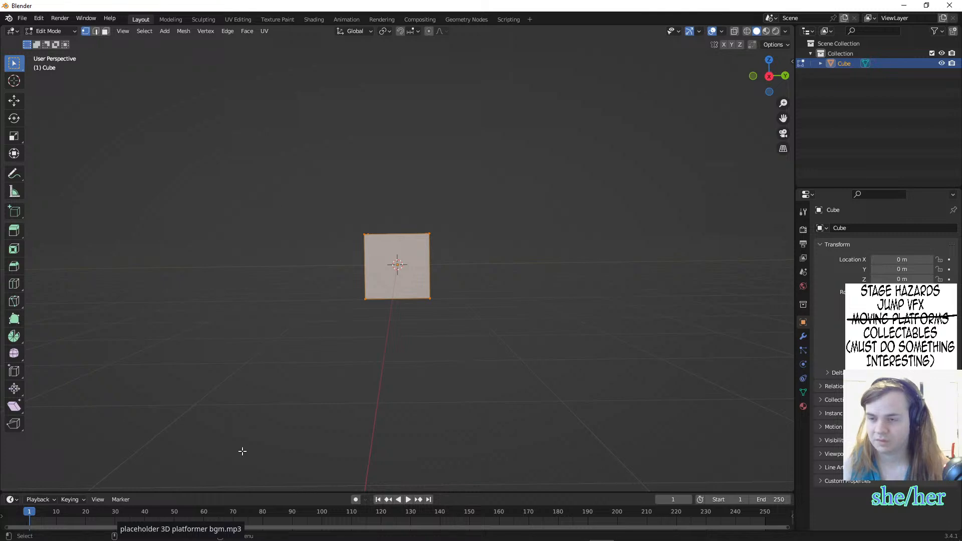
- Switch to Firefox, search the web for "boolean modifier" and open the Blender manual's Boolean Modifier page
click(301, 516)
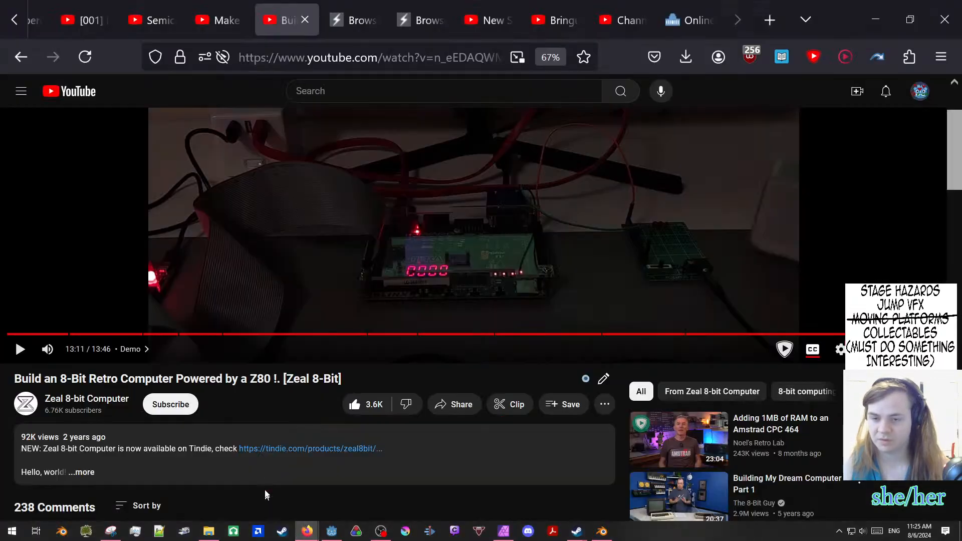
click(410, 6)
click(436, 47)
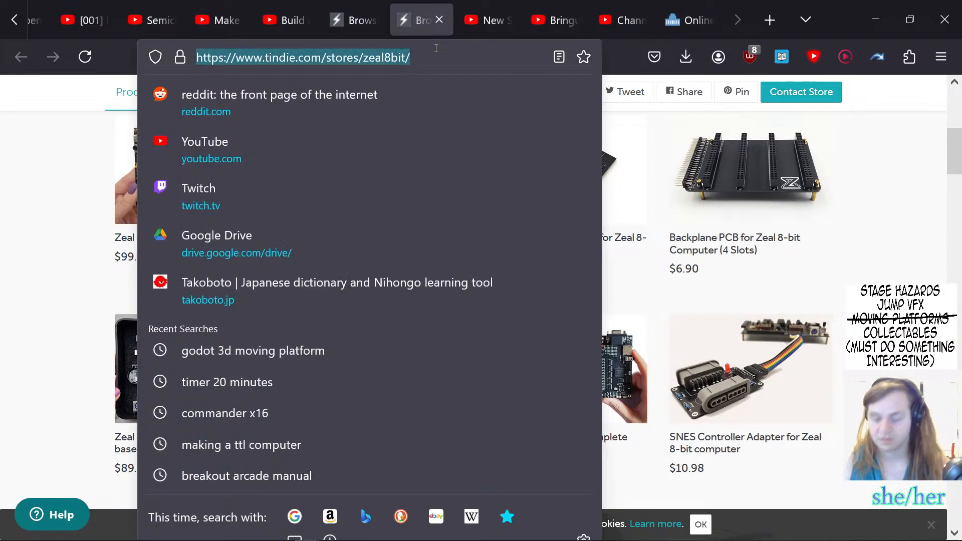
text(boolean modifier)
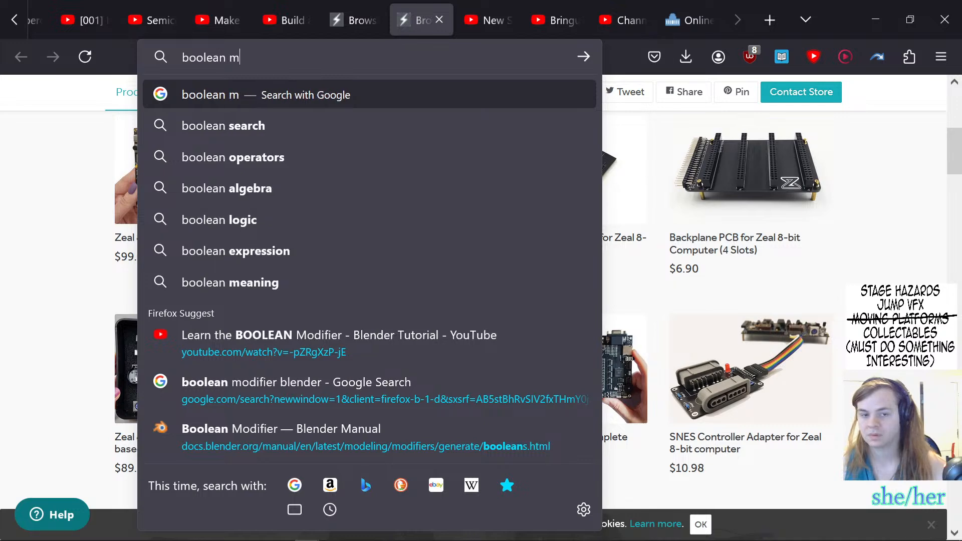
key(Return)
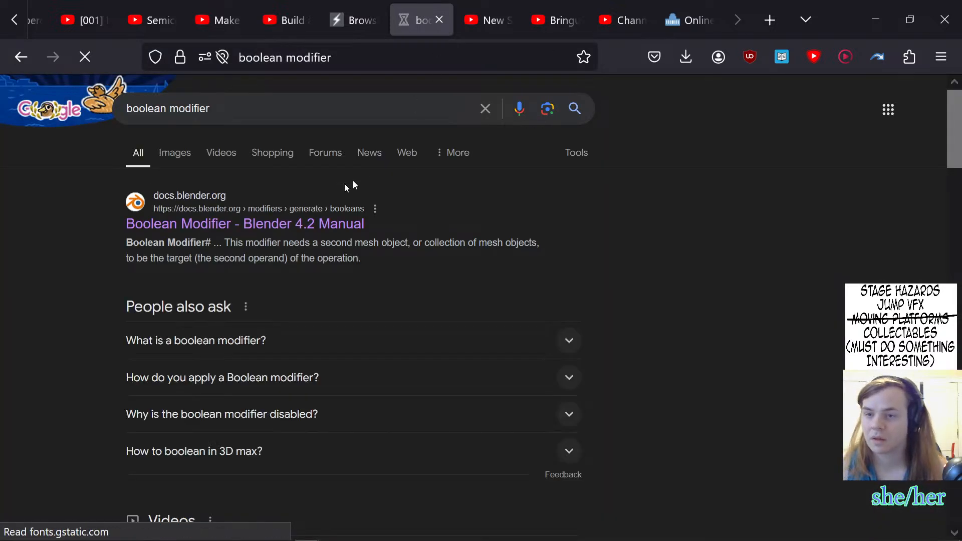
click(268, 225)
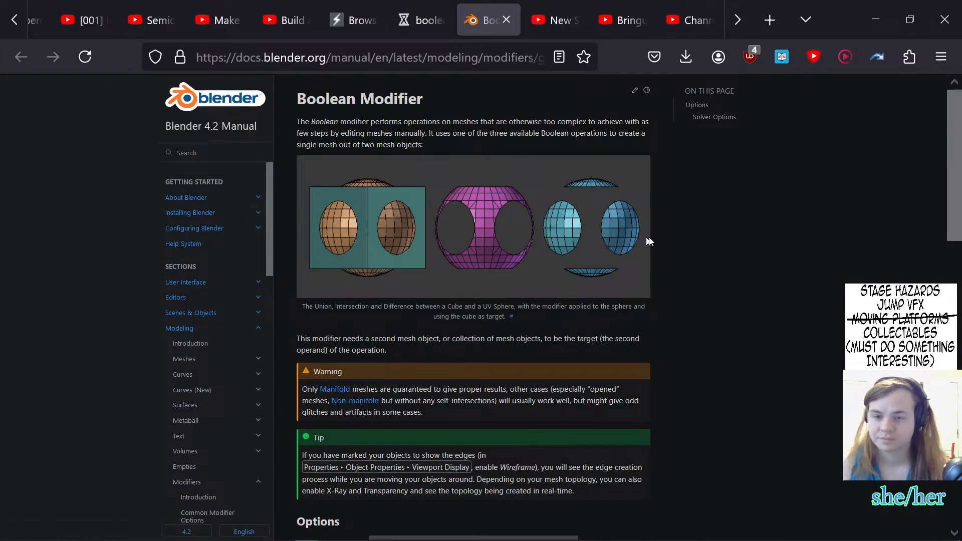
- Read the Boolean Modifier page's warning and options, and look up the glossary entry for Manifold
scroll(659, 238, down, 3)
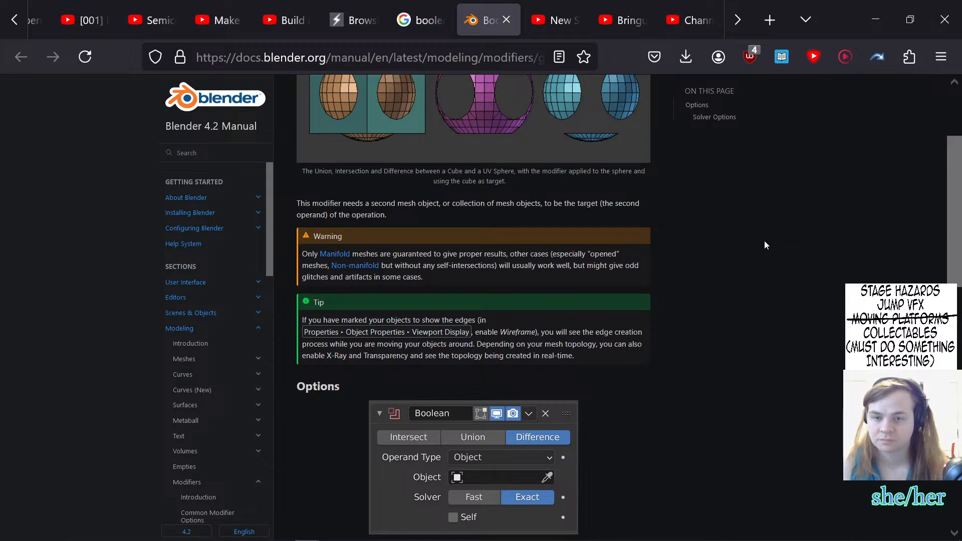
right_click(331, 259)
click(468, 95)
click(550, 5)
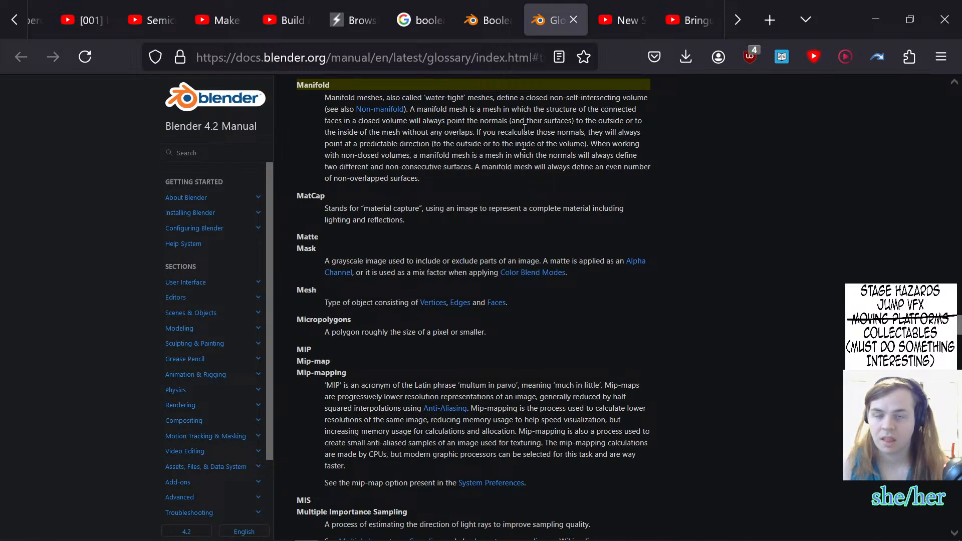
click(486, 20)
scroll(497, 243, down, 1)
scroll(497, 241, down, 3)
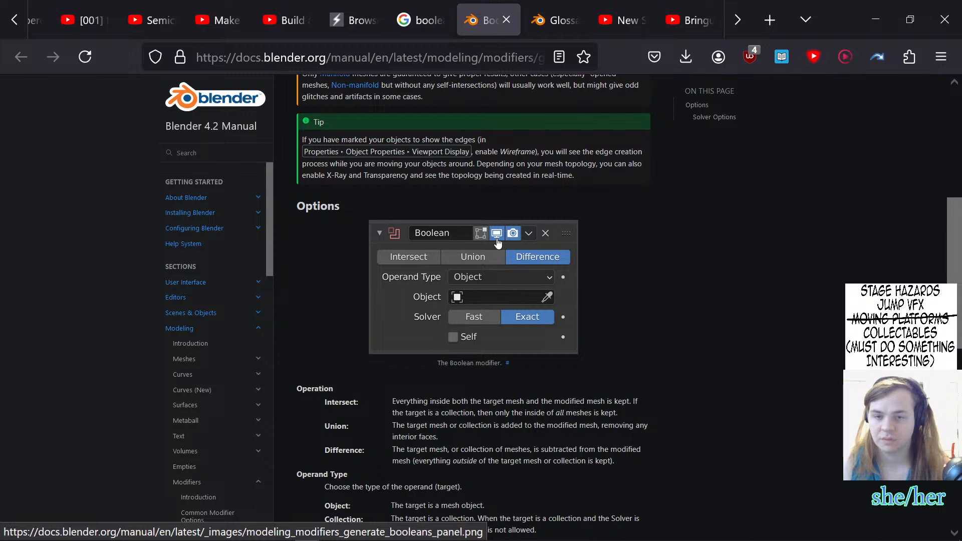
scroll(624, 333, down, 3)
mouse_move(579, 532)
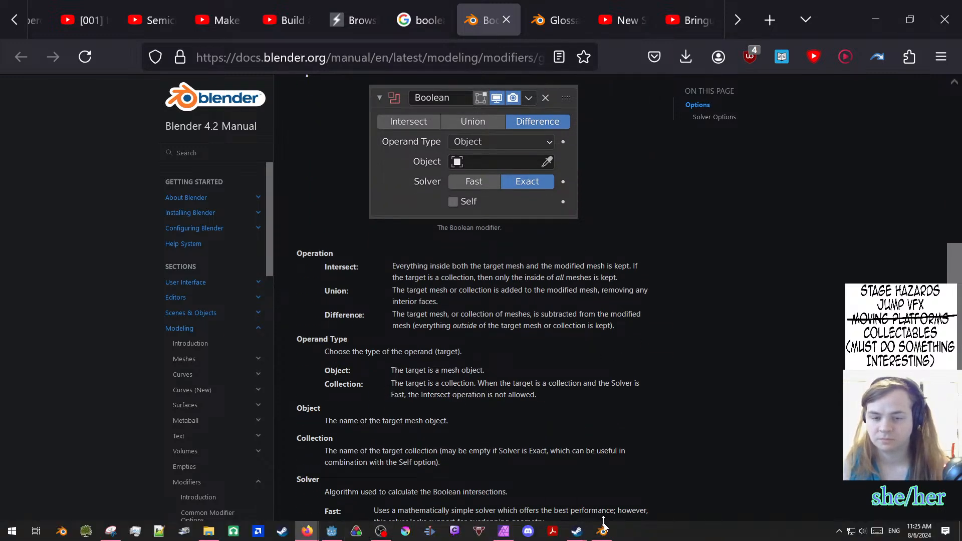
- Switch back to Blender and add a second cube with a size of 1 m to the cube mesh in Edit Mode
click(603, 530)
click(534, 362)
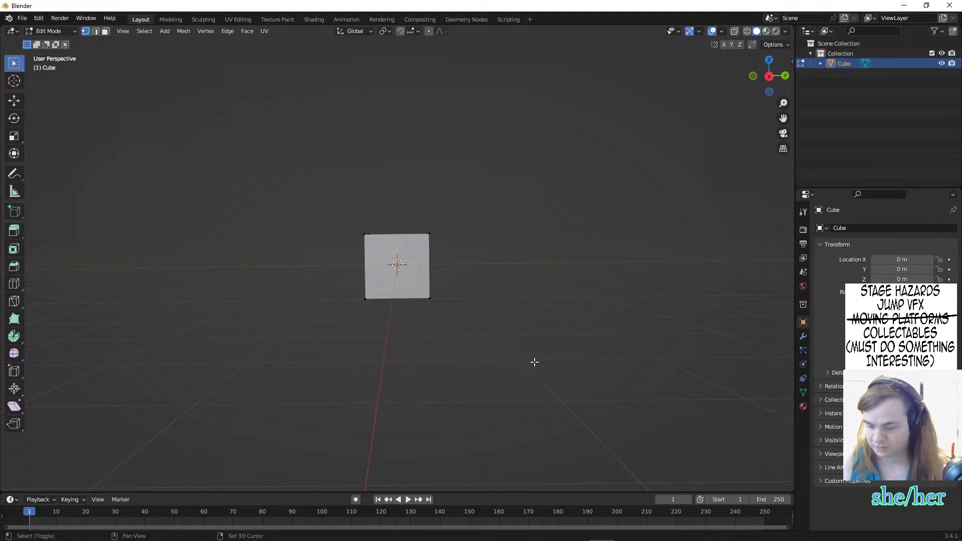
key(shift+a)
click(535, 373)
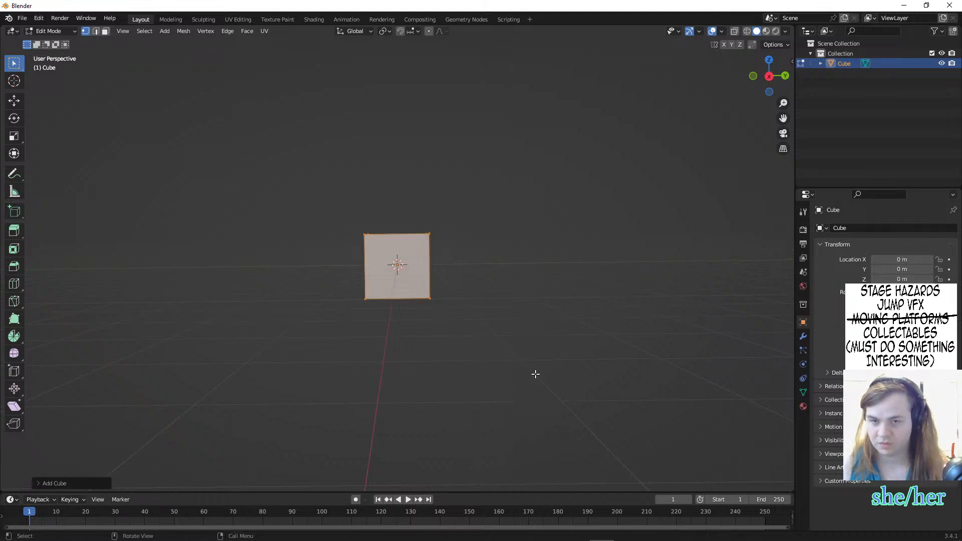
click(91, 484)
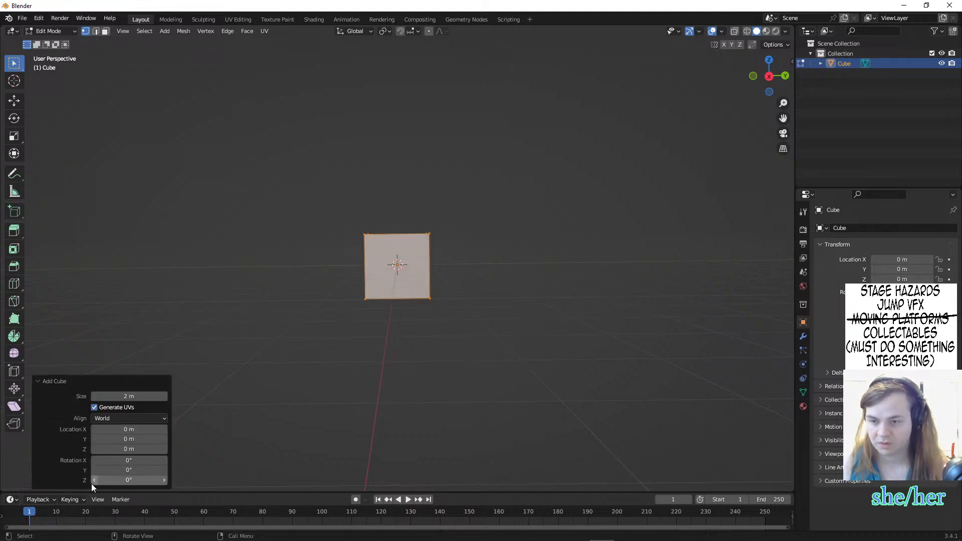
click(132, 396)
text(1)
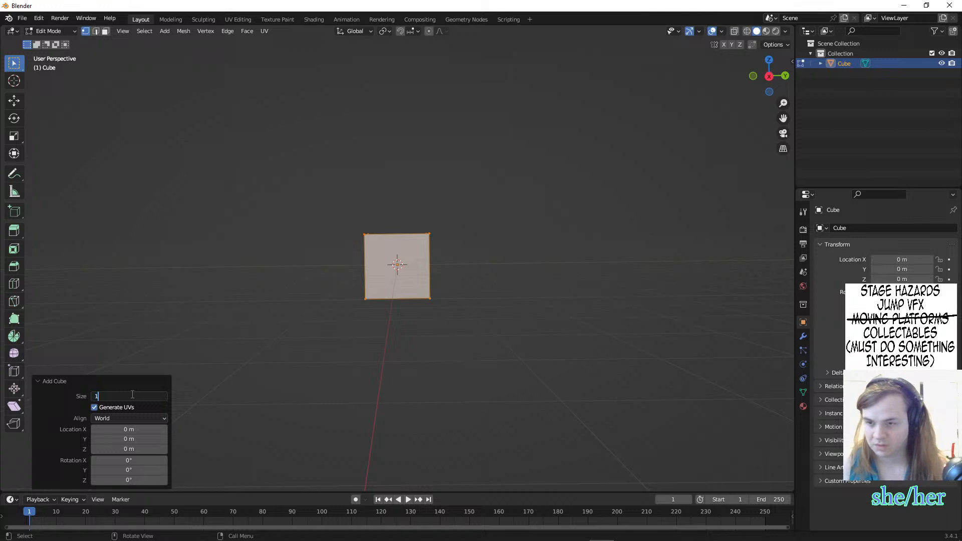
key(Return)
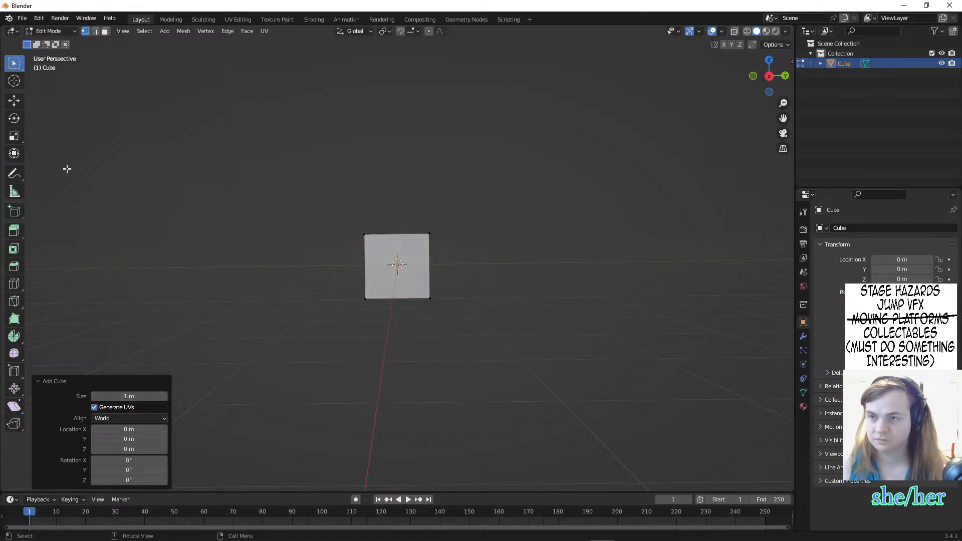
- Move the small cube along the Y axis out of the large cube, until it sits against its side
click(13, 101)
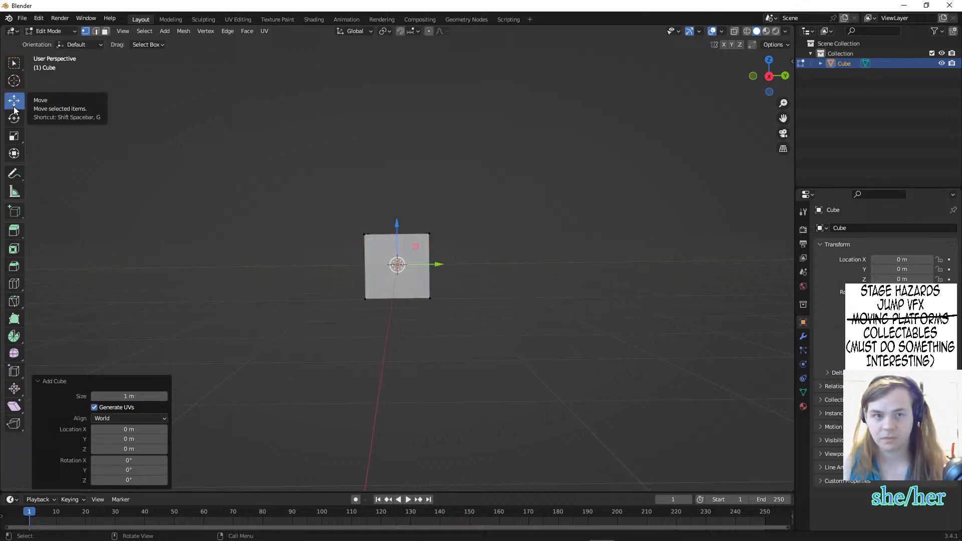
mouse_move(439, 269)
mouse_down()
mouse_move(509, 273)
mouse_move(445, 284)
mouse_up()
middle_drag(469, 292, 393, 371)
- Lengthen the small cube into a bar by moving its outer end face about 1.86 m along the Y axis
click(316, 260)
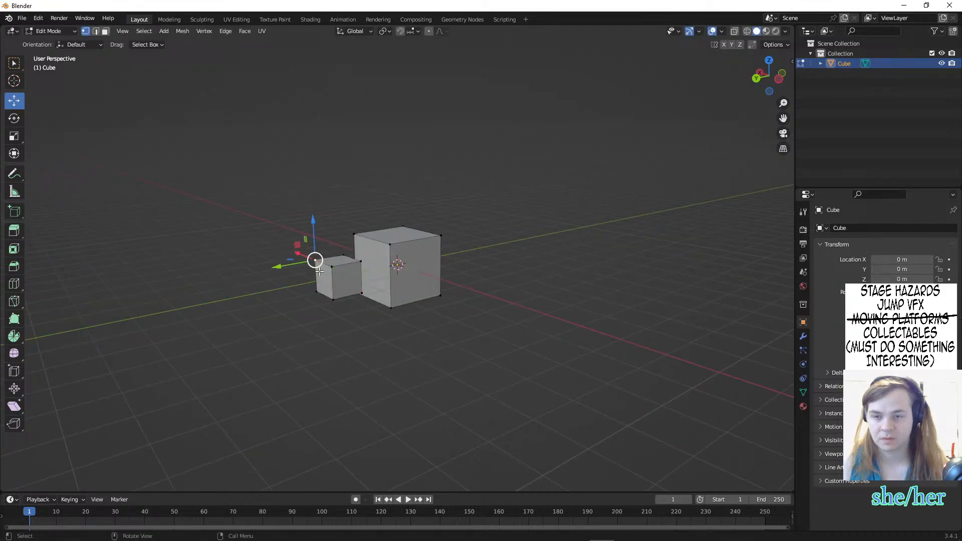
key(3)
click(321, 282)
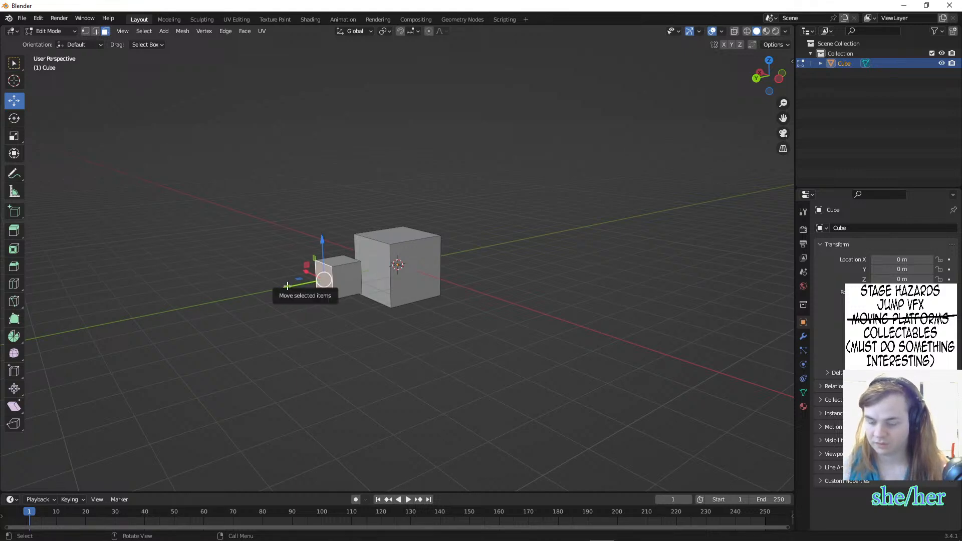
drag(287, 286, 244, 296)
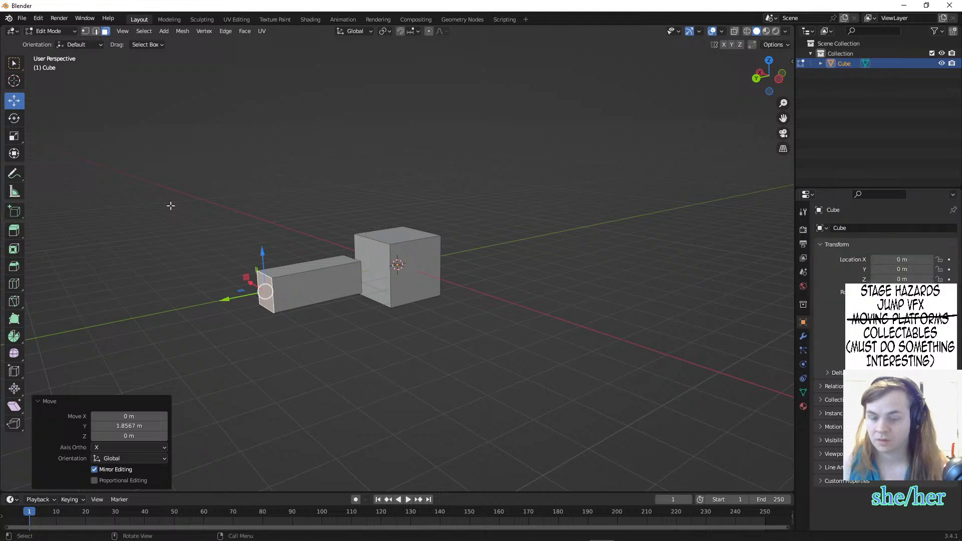
key(g)
click(234, 232)
key(ctrl+z)
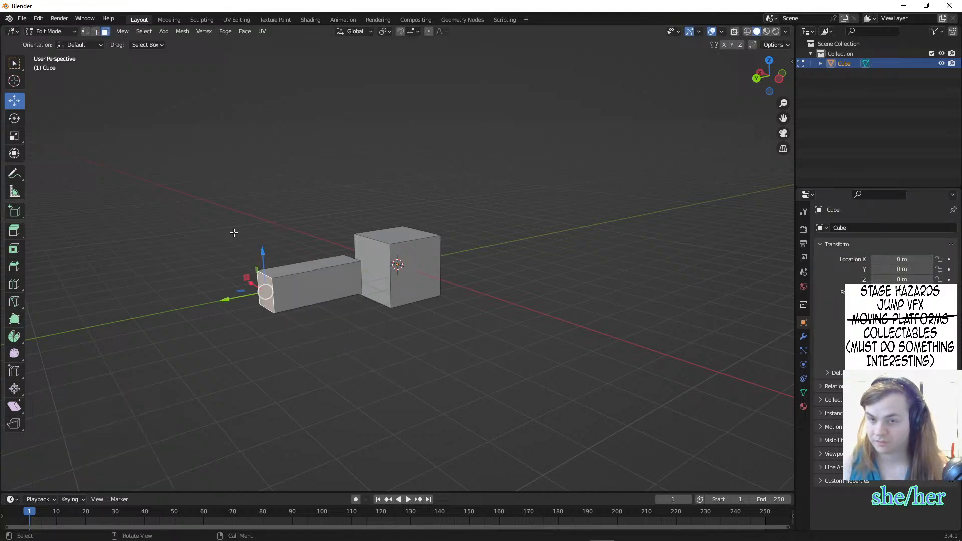
click(311, 277)
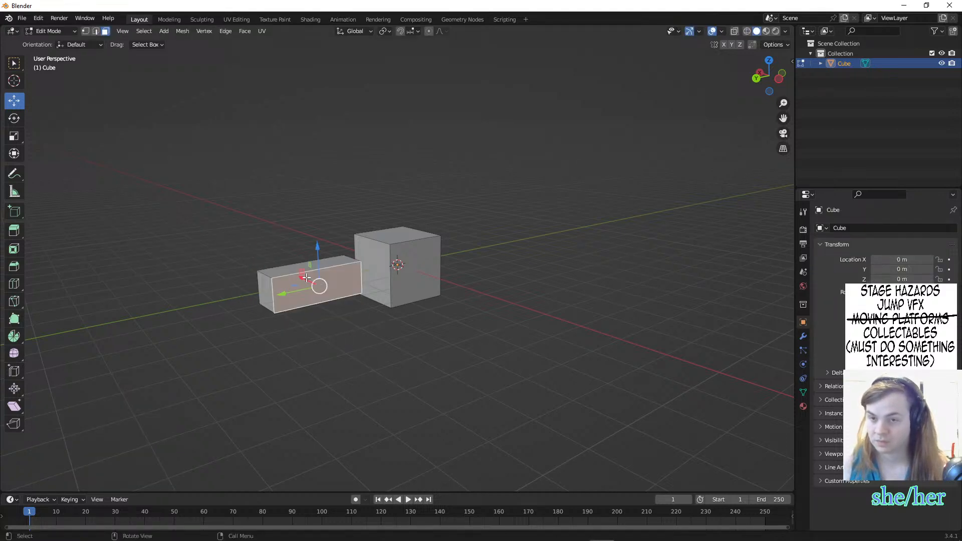
drag(232, 227, 359, 344)
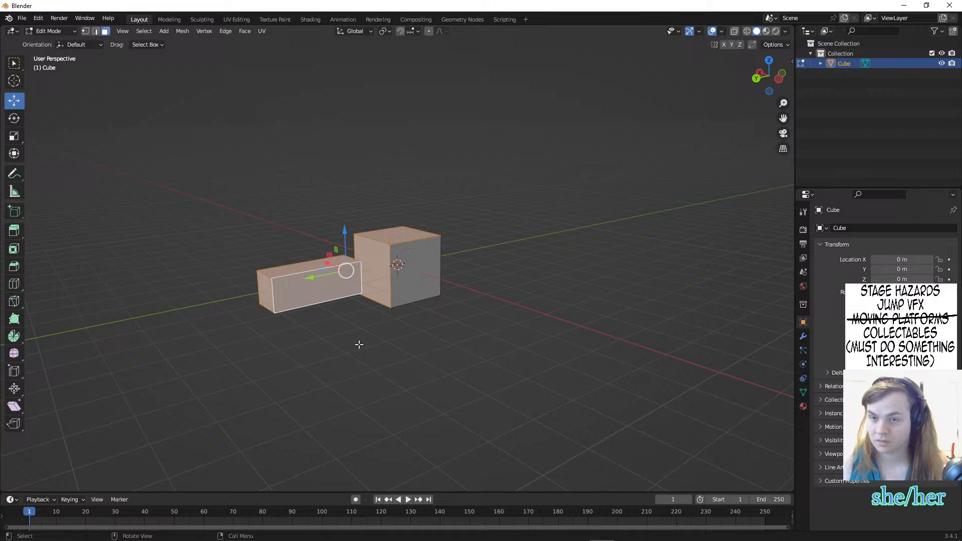
click(333, 339)
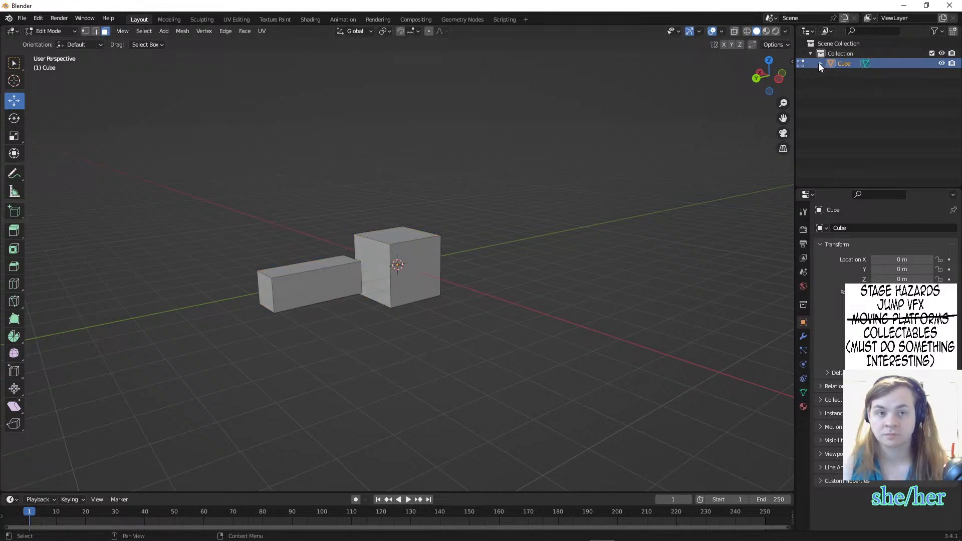
- Examine the cube object's mesh and material hierarchy in the outliner, and its material properties
click(820, 64)
click(836, 74)
click(831, 74)
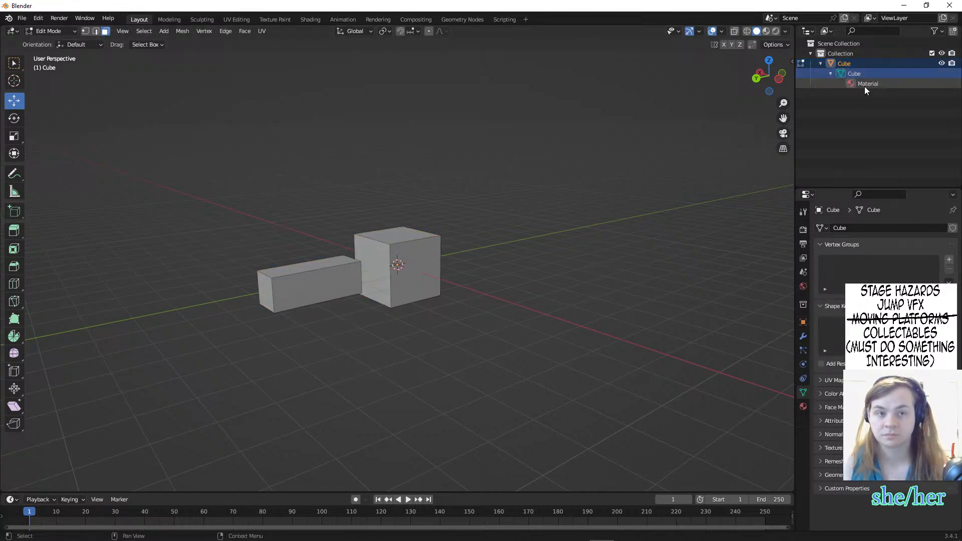
click(830, 74)
click(820, 63)
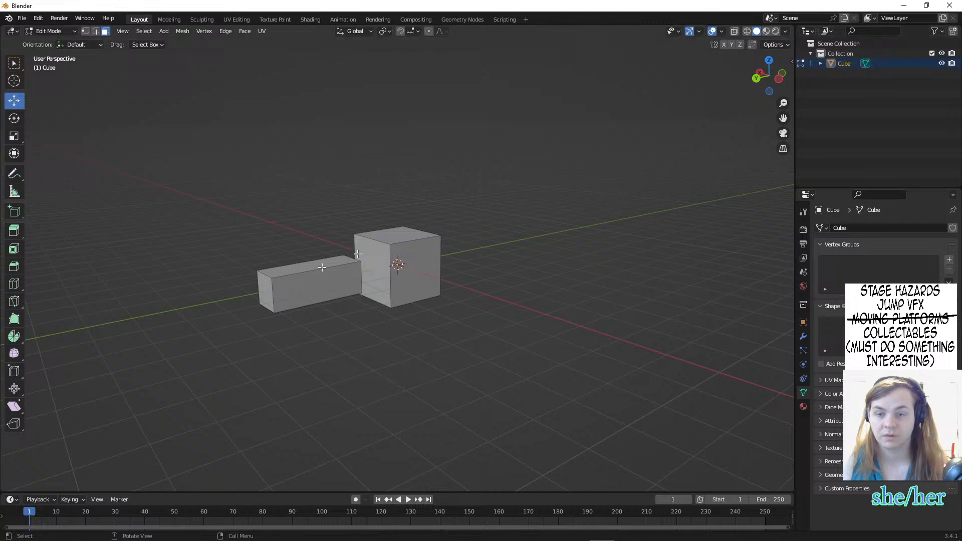
click(281, 303)
click(300, 339)
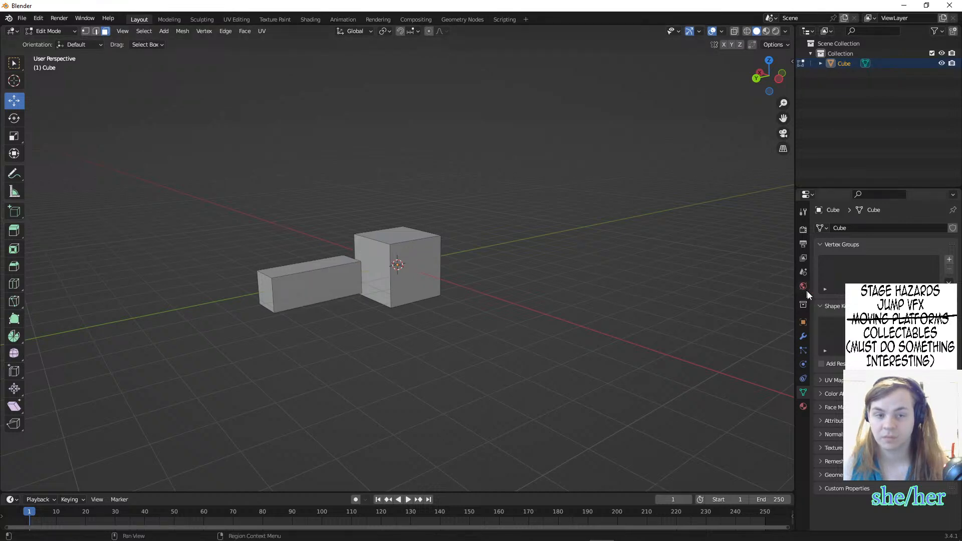
click(802, 407)
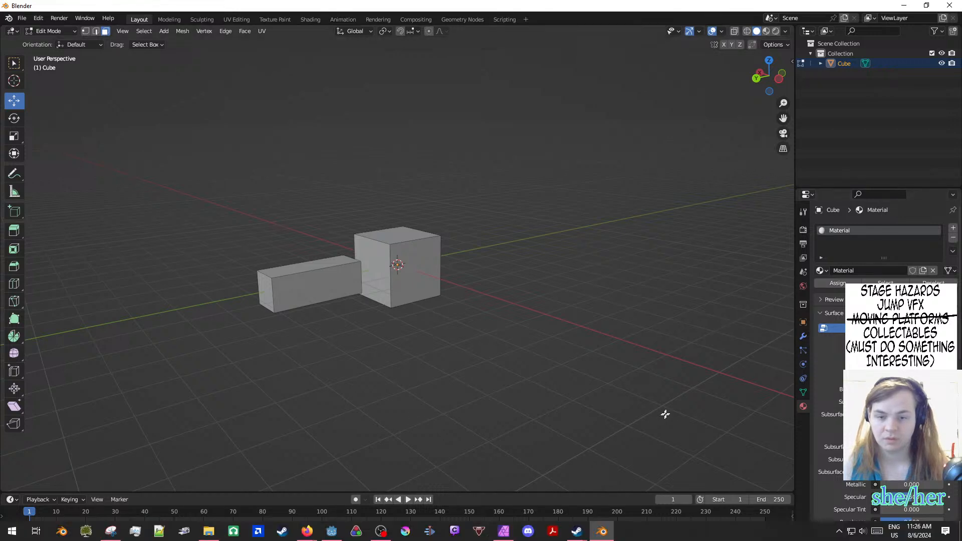
click(803, 336)
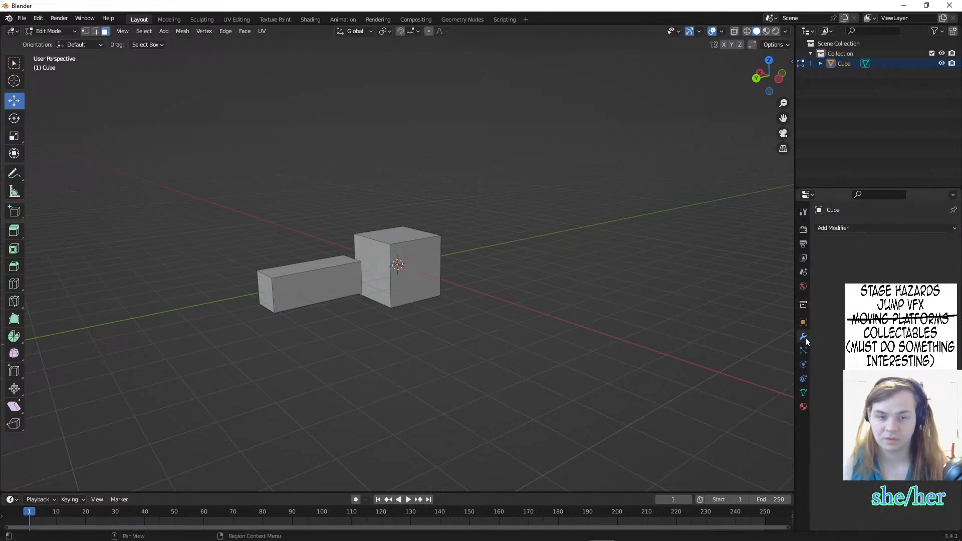
click(841, 231)
key(b)
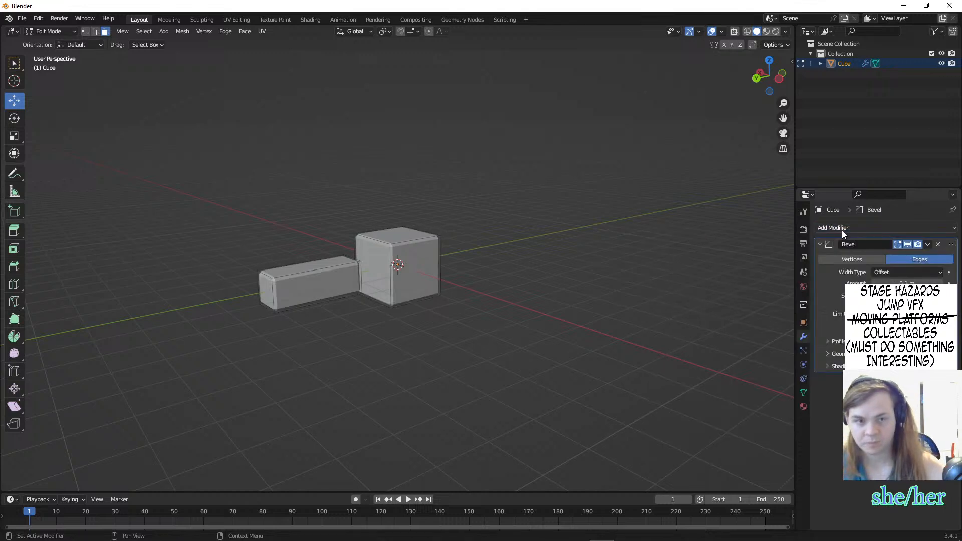
click(937, 245)
click(879, 231)
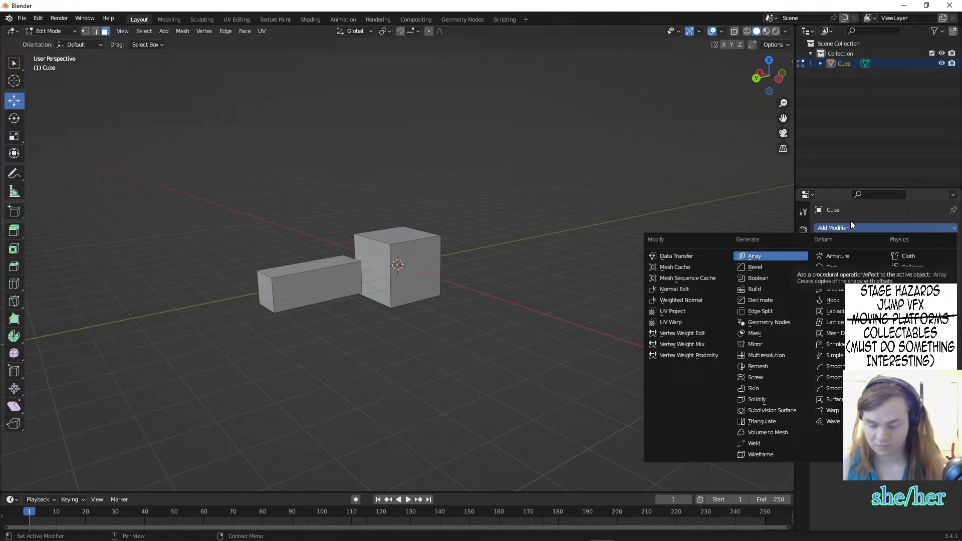
key(b)
click(938, 244)
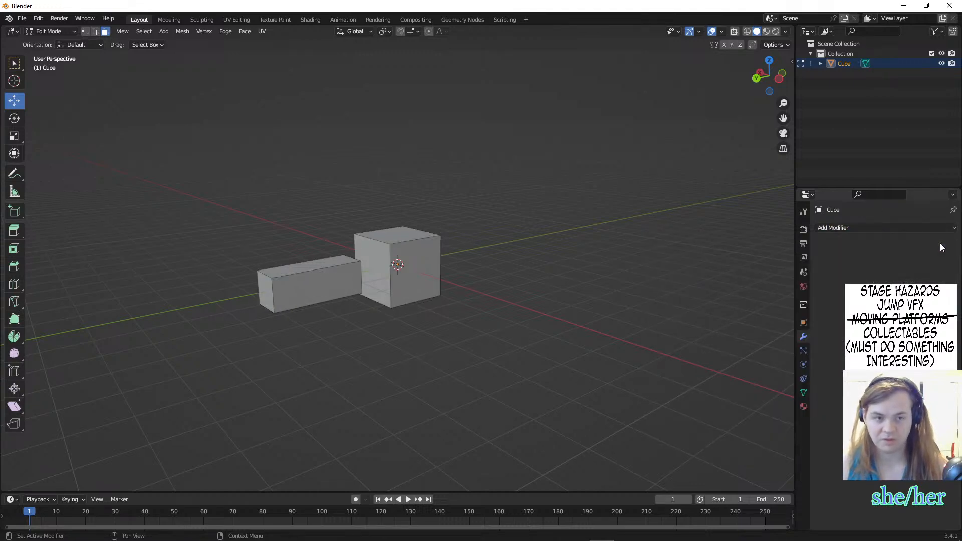
- Add a Boolean modifier to the cube object
click(928, 228)
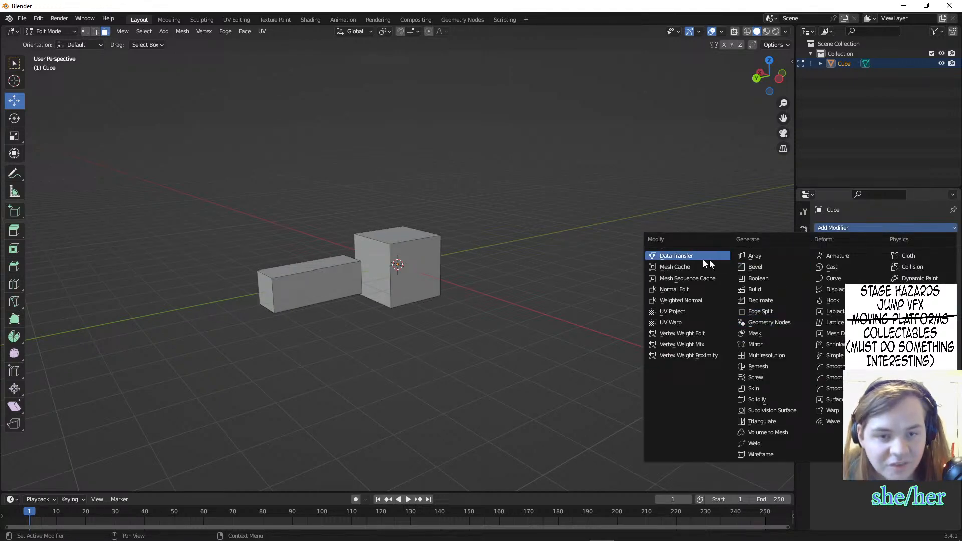
click(761, 278)
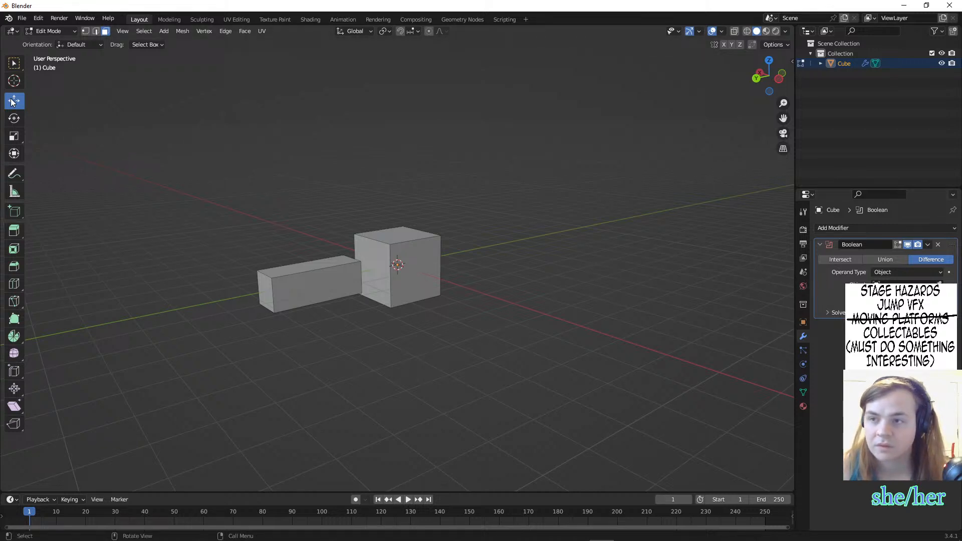
click(285, 283)
click(262, 232)
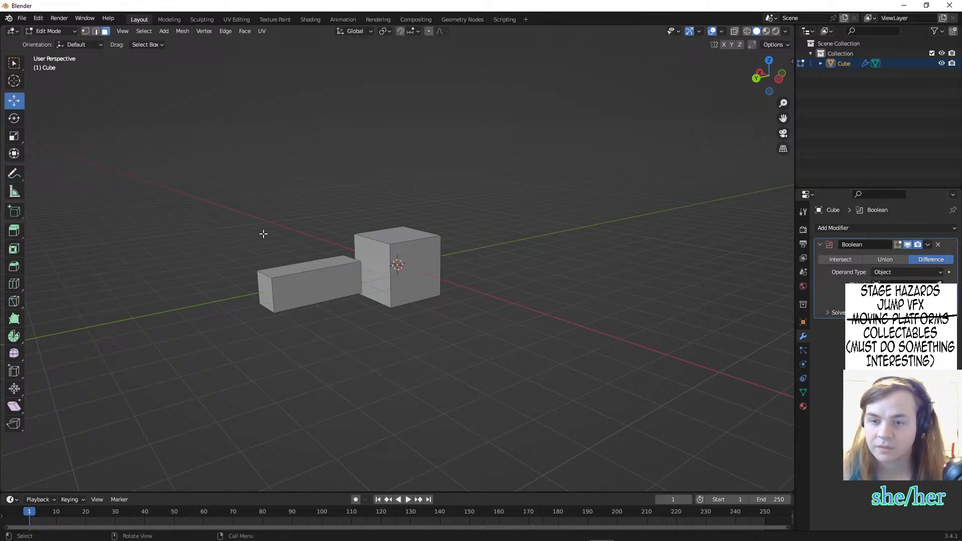
- In wireframe shading, move the whole bar about -3.16 m along Y into the large cube, and switch to Material Preview shading
key(z)
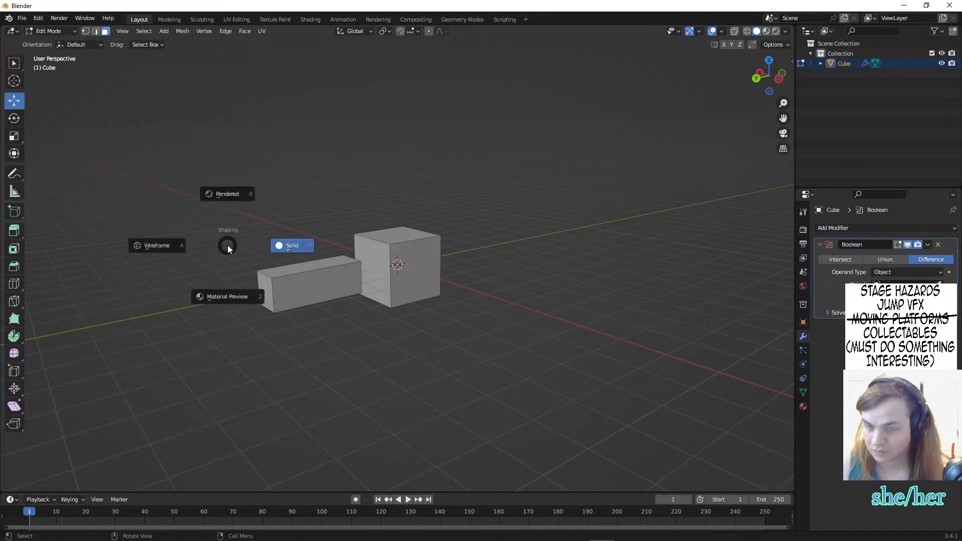
click(173, 252)
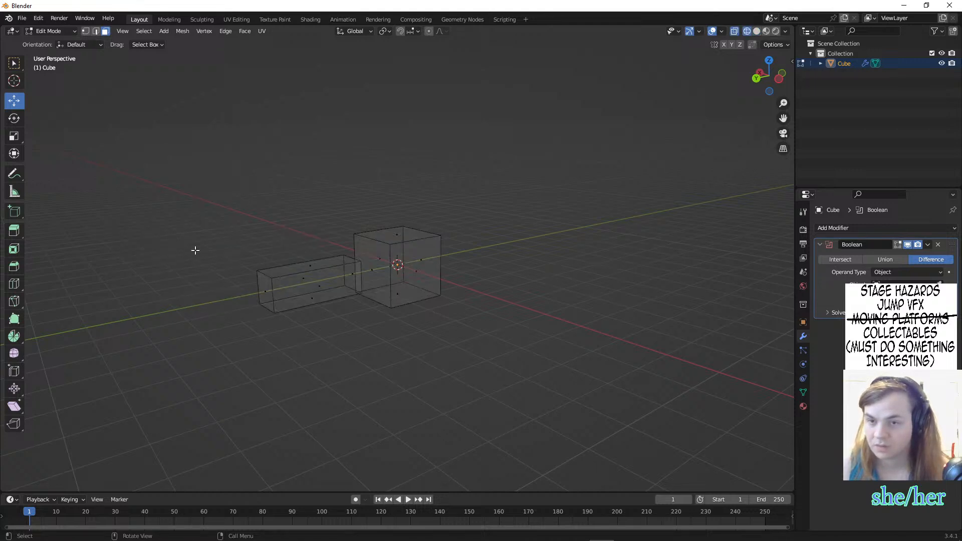
drag(225, 235, 362, 317)
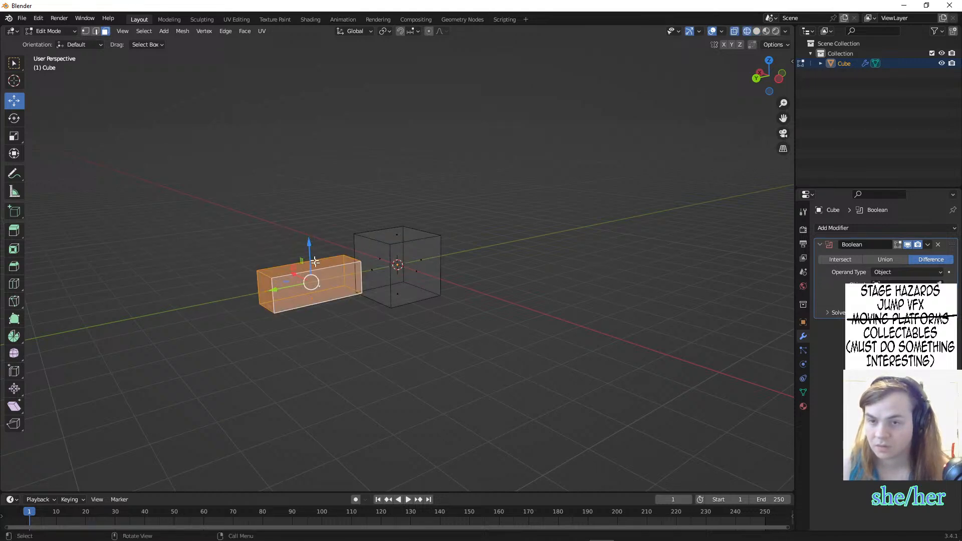
drag(275, 288, 360, 271)
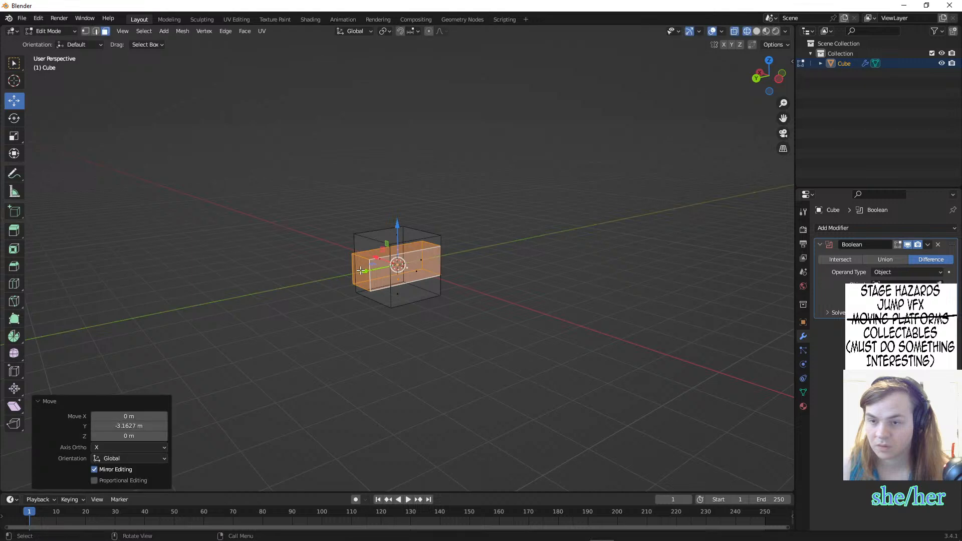
key(Tab)
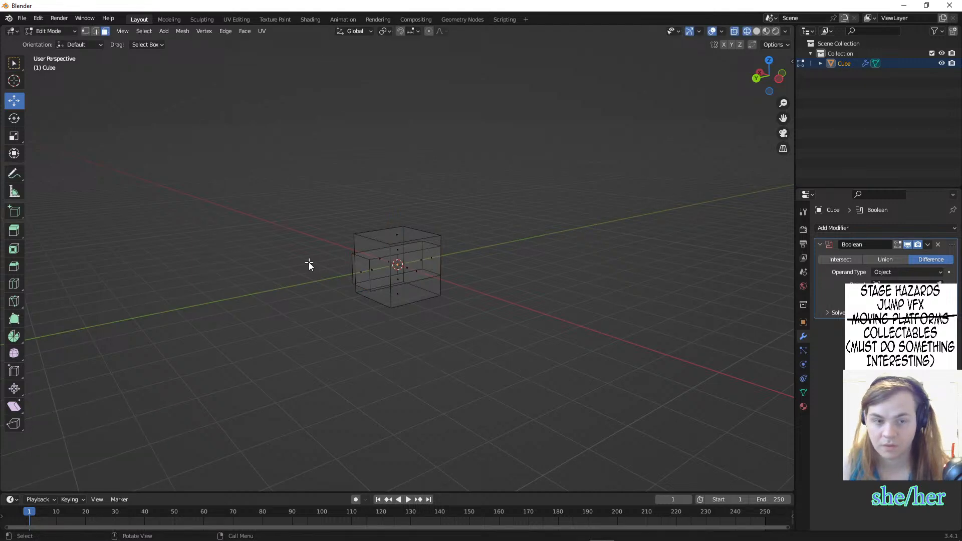
key(z)
click(322, 321)
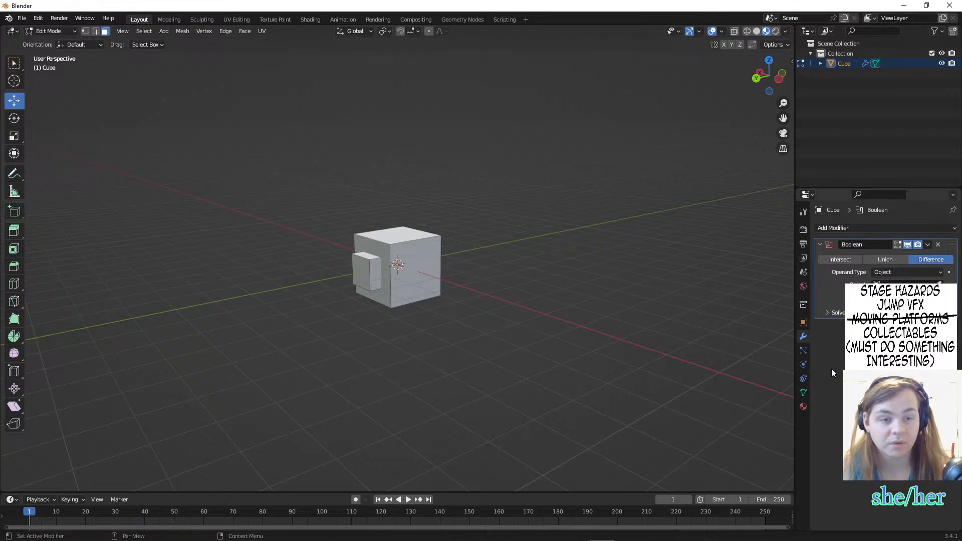
- Select the protruding bar's side face and choose Object as the Boolean modifier's operand type
click(372, 277)
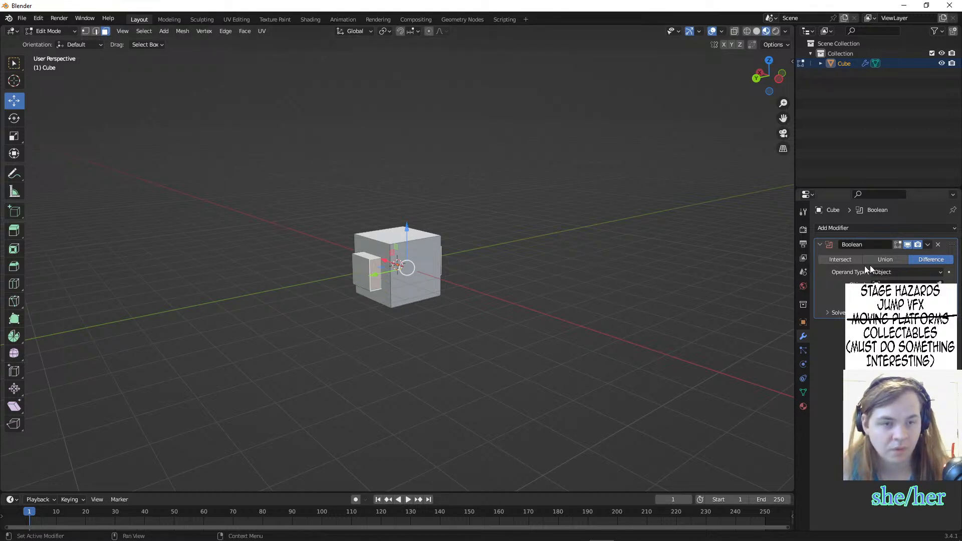
click(907, 274)
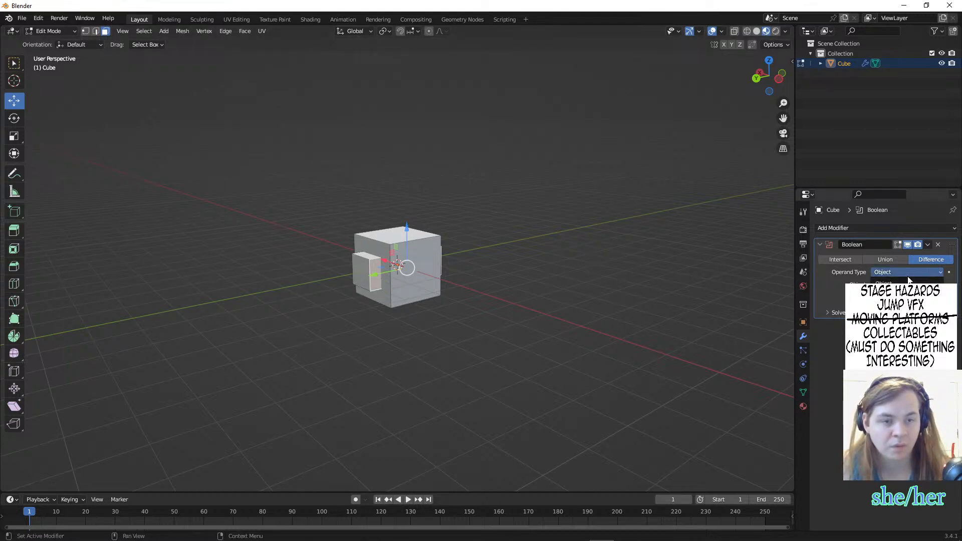
click(908, 282)
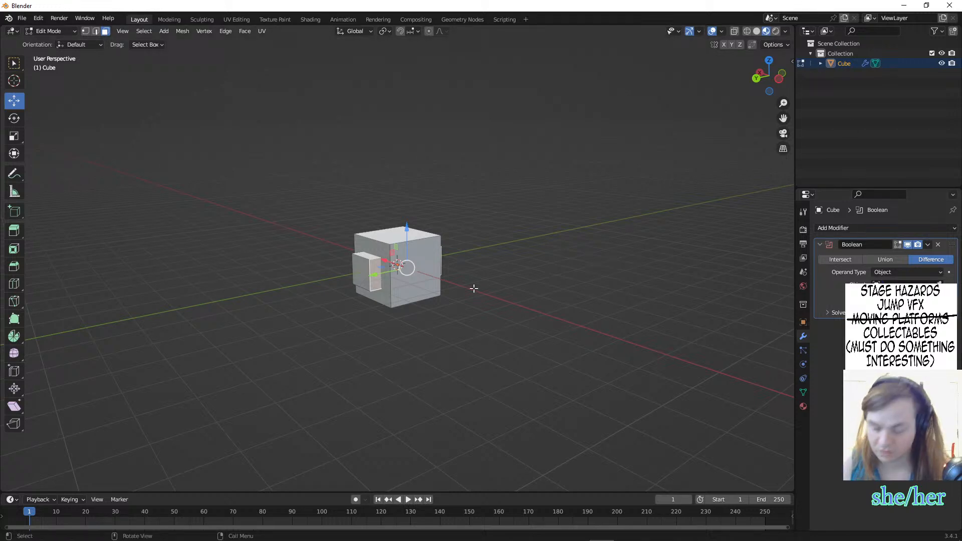
- Undo the bar's move into the large cube
key(ctrl+z)
key(ctrl+z)
key(ctrl+z)
key(ctrl+z)
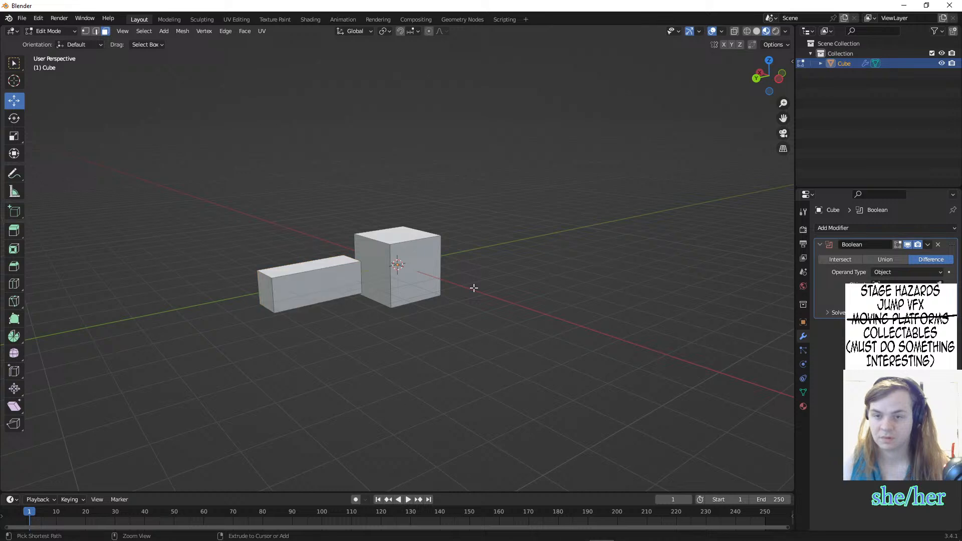
- Select the entire bar in wireframe shading and delete its geometry, keeping only the large cube
key(z)
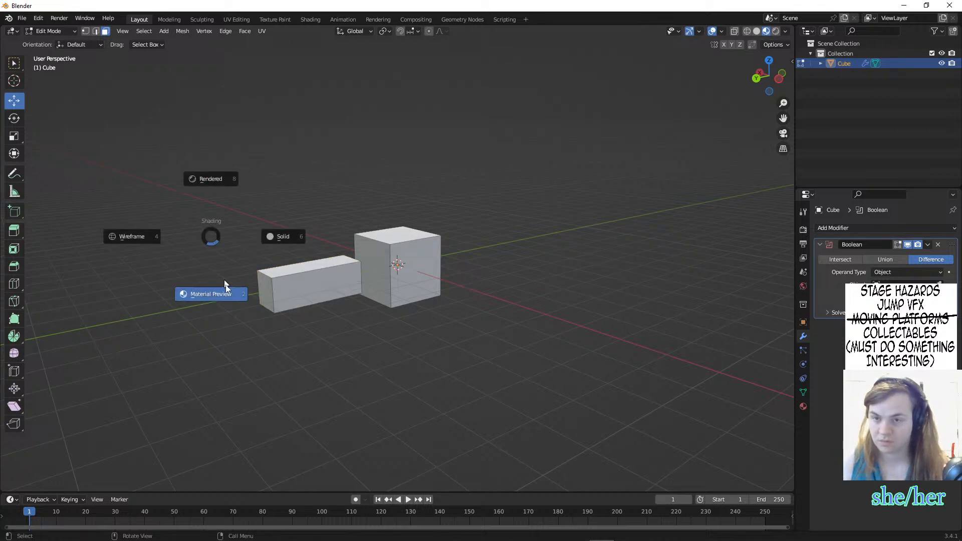
click(221, 238)
drag(221, 233, 361, 335)
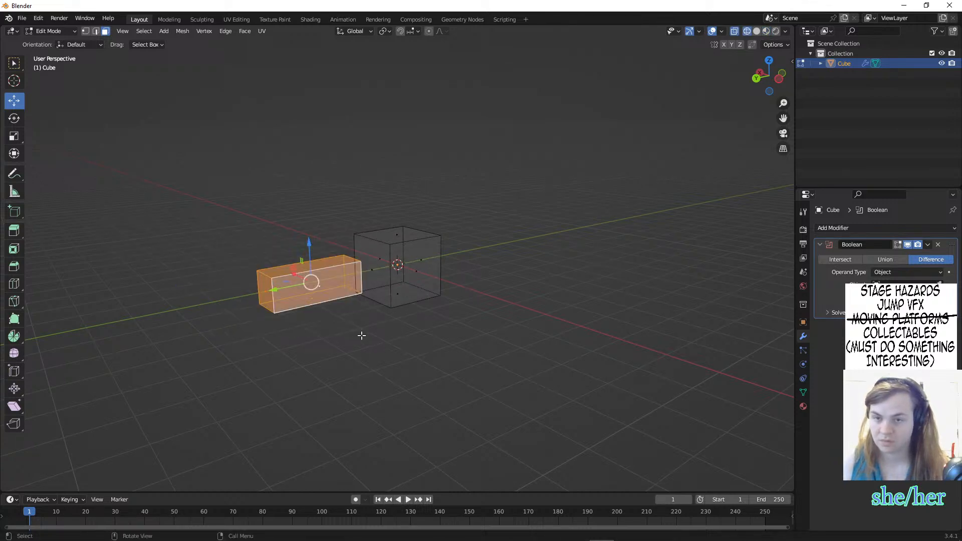
key(x)
click(359, 335)
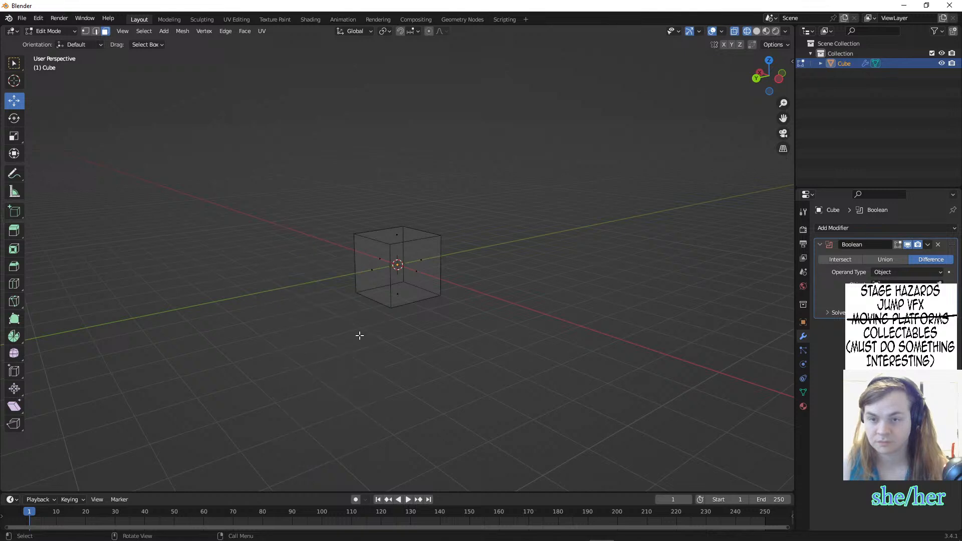
- Add a separate 1 m cube in Object Mode and move it about -1.74 m in X, -2.31 m in Y and -0.12 m in Z
click(873, 124)
click(800, 63)
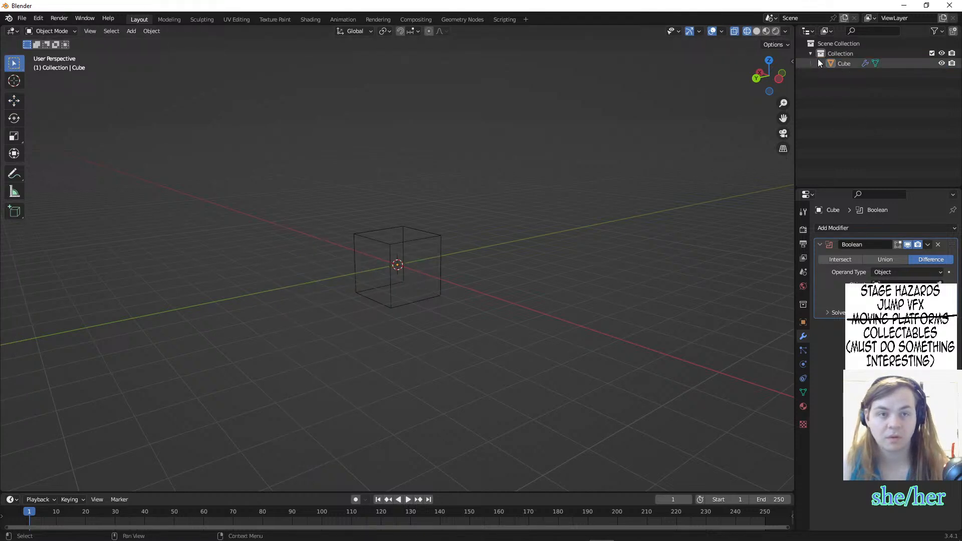
right_click(810, 77)
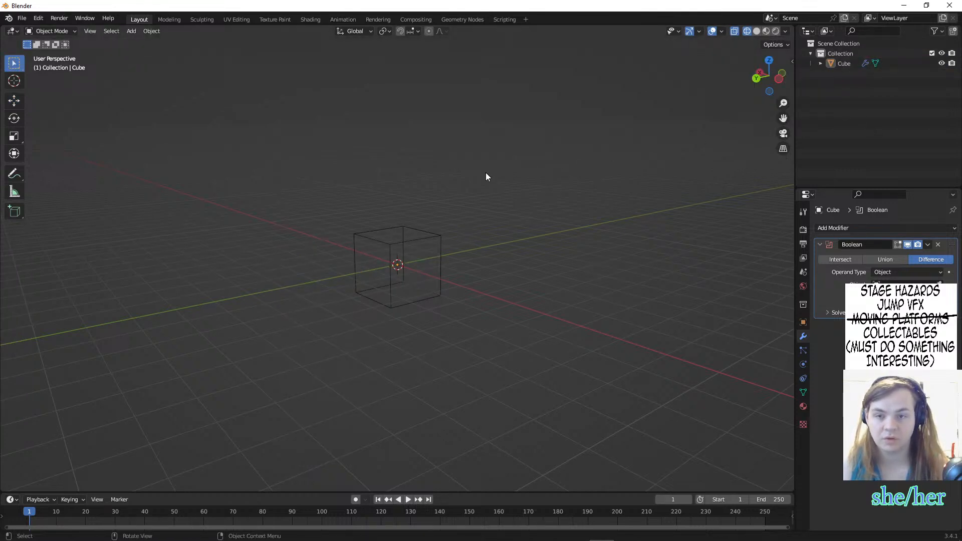
key(shift+a)
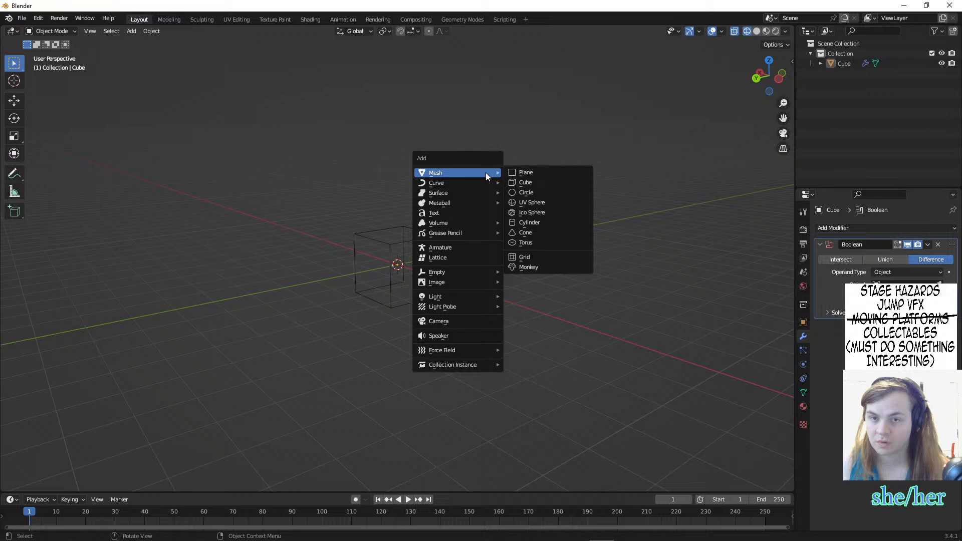
click(563, 181)
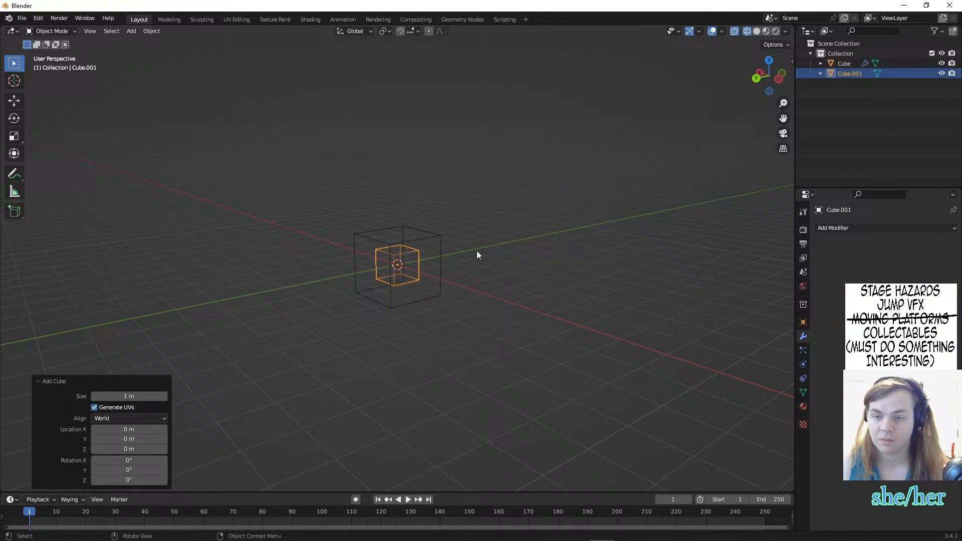
key(g)
click(564, 253)
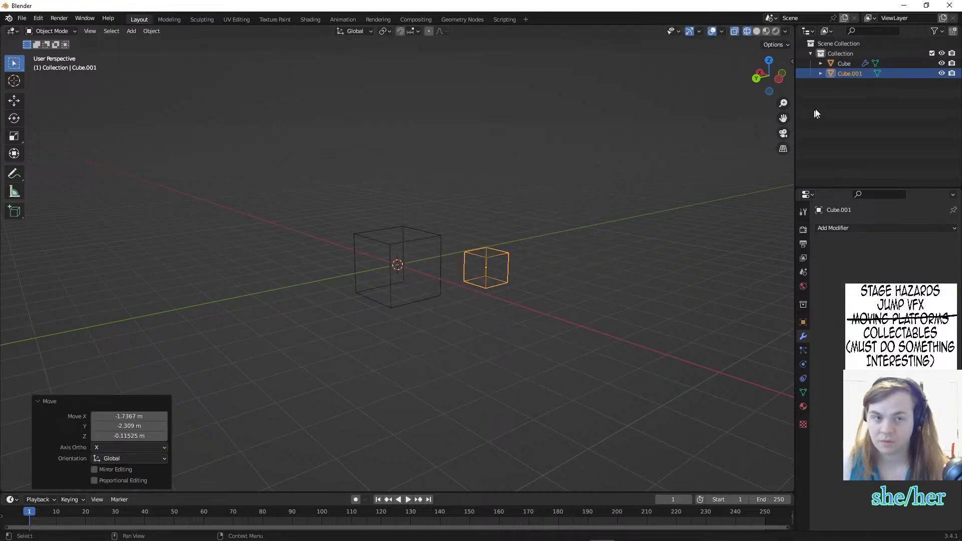
- Assign Cube.001 as the operand object of the large cube's Boolean modifier
click(822, 98)
click(851, 64)
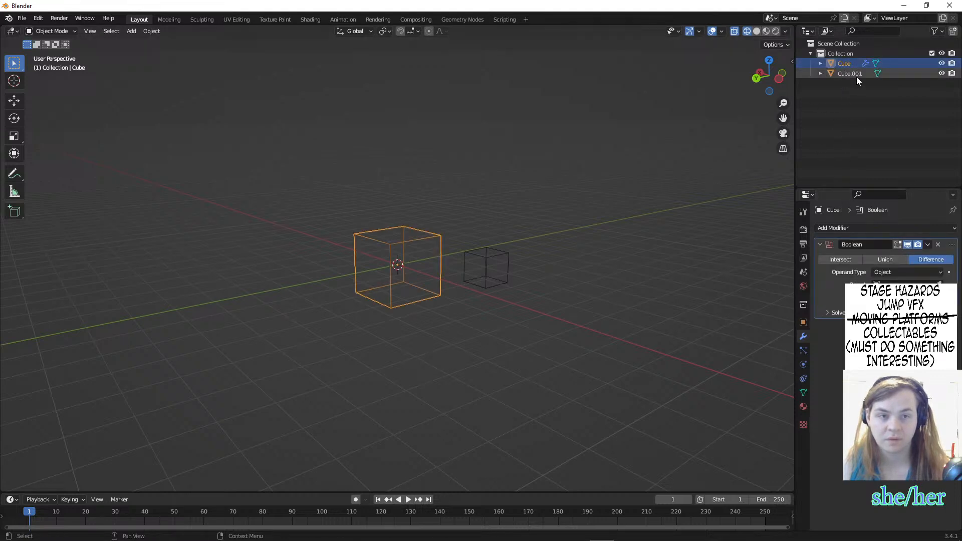
drag(851, 73, 901, 272)
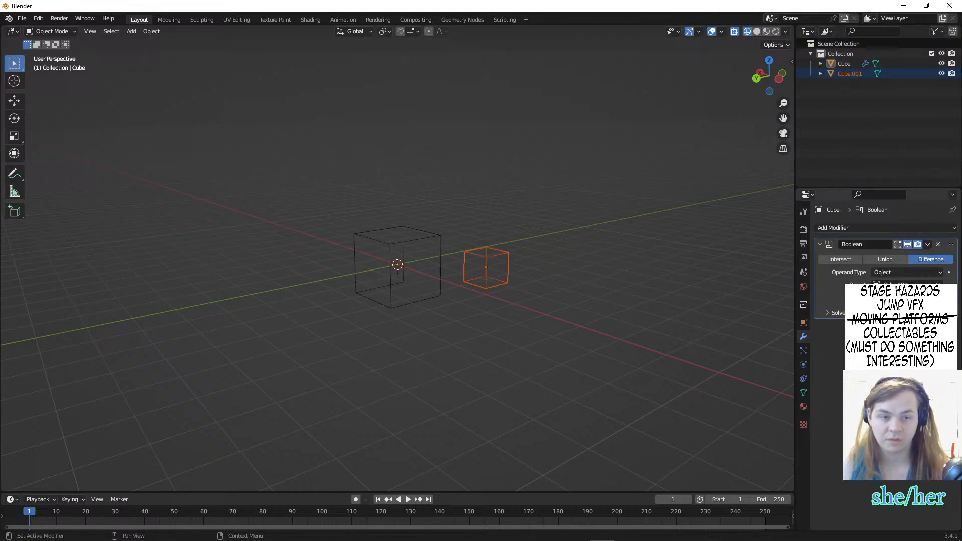
- Switch the viewport to Material Preview shading and open the small cube in Edit Mode
click(545, 268)
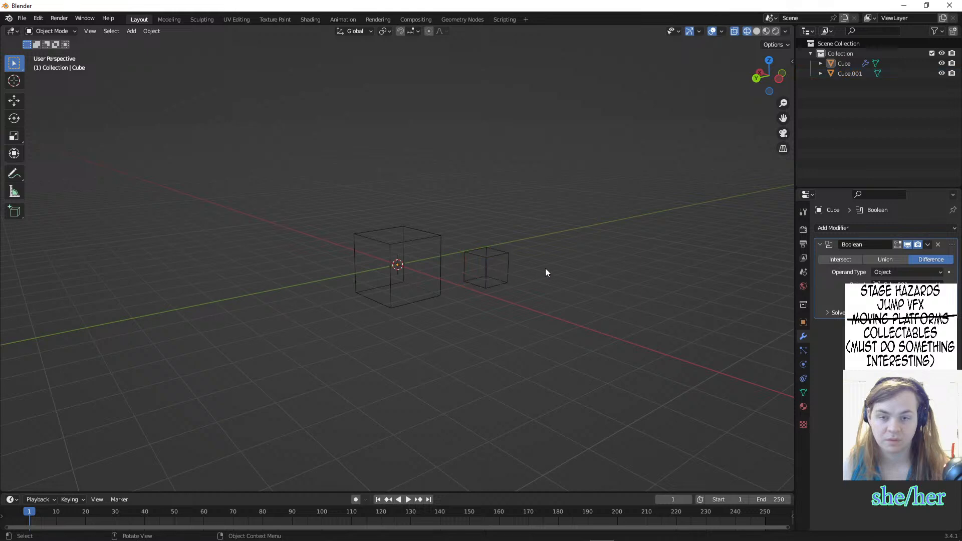
key(z)
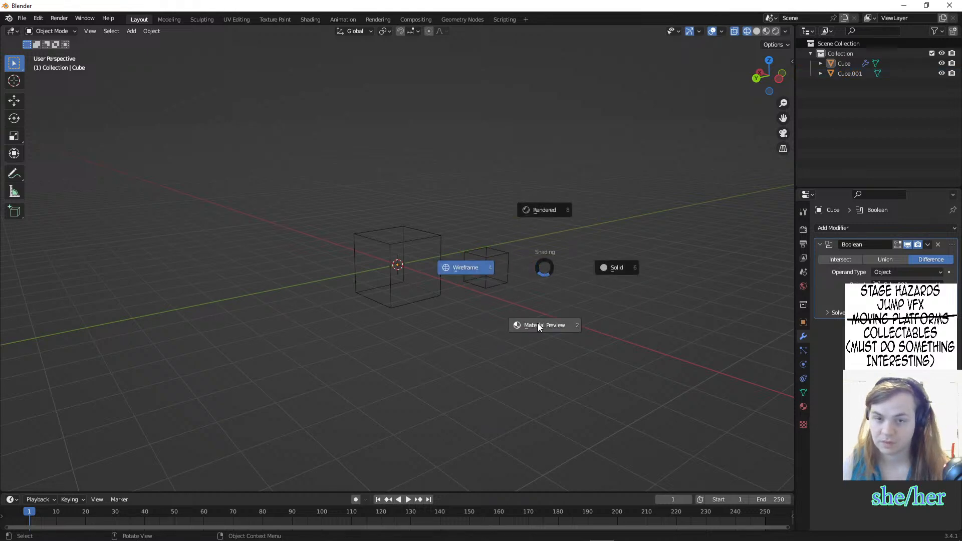
click(537, 326)
click(502, 263)
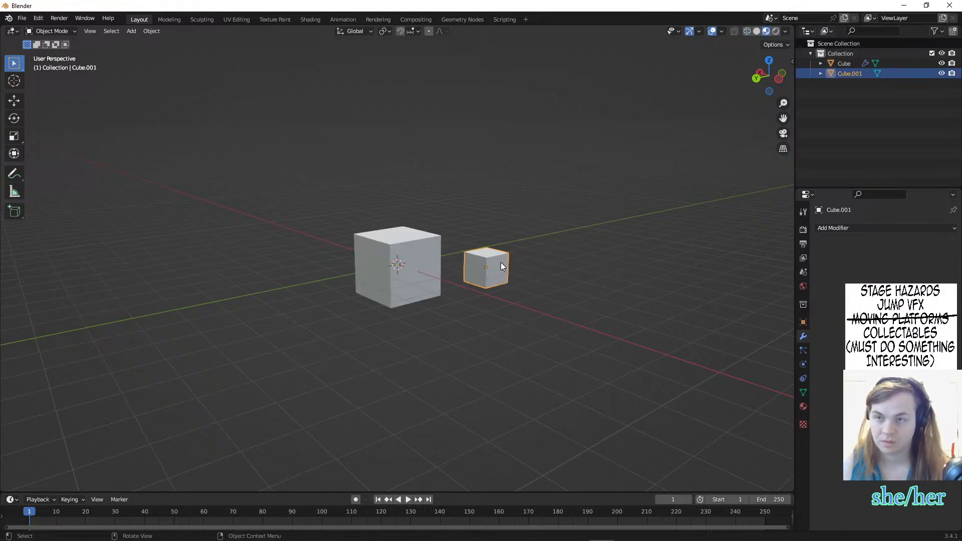
key(Tab)
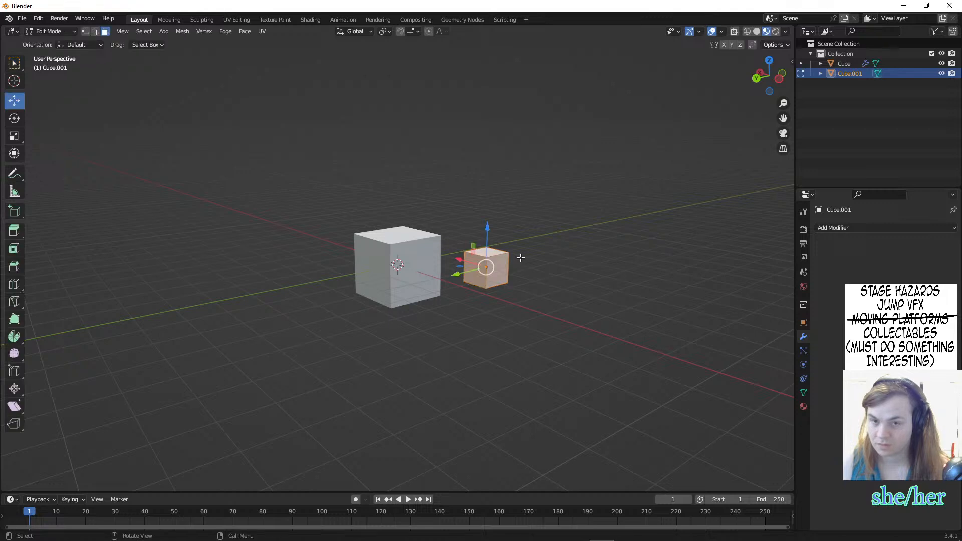
- Lengthen the small cube into a bar by moving its end face about 3.75 m in Y, and return to Object Mode
click(458, 286)
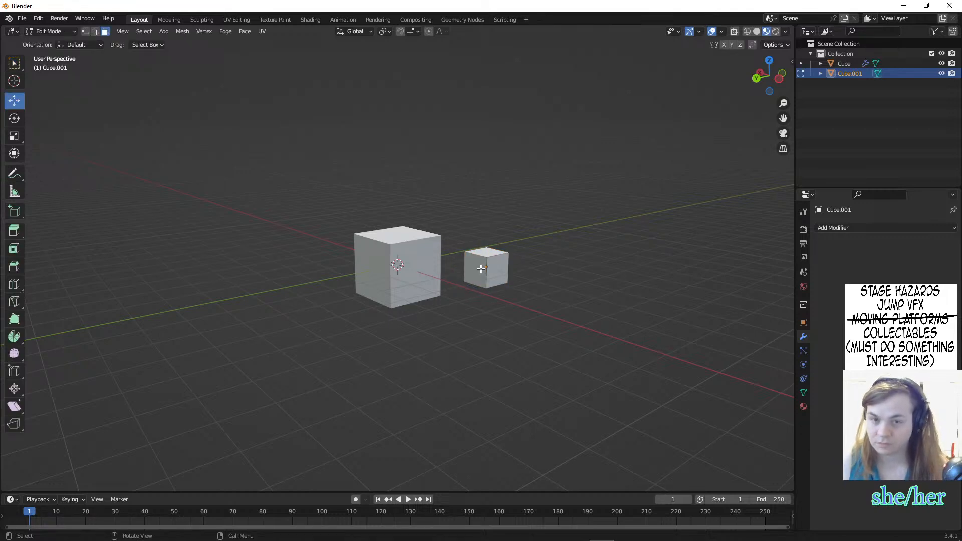
click(473, 273)
drag(444, 279, 344, 296)
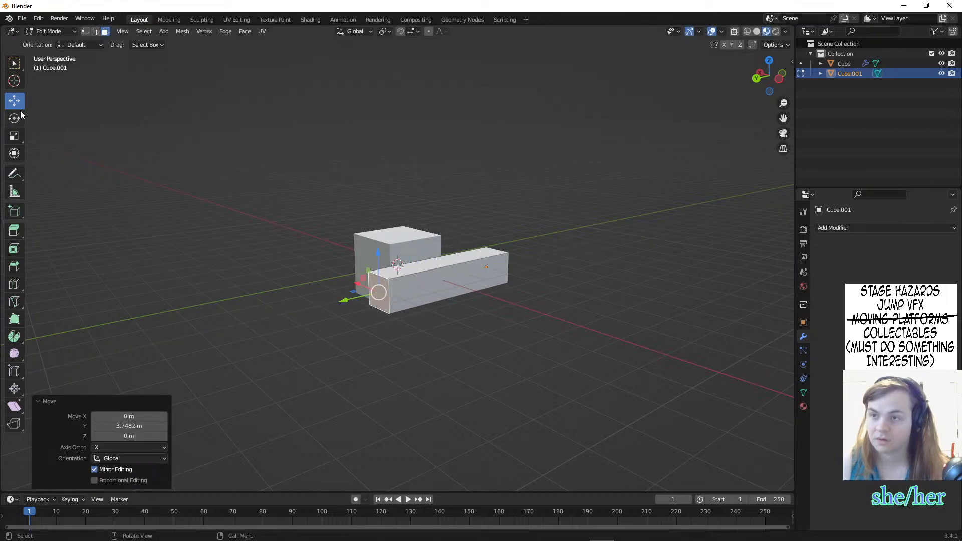
click(204, 322)
click(800, 73)
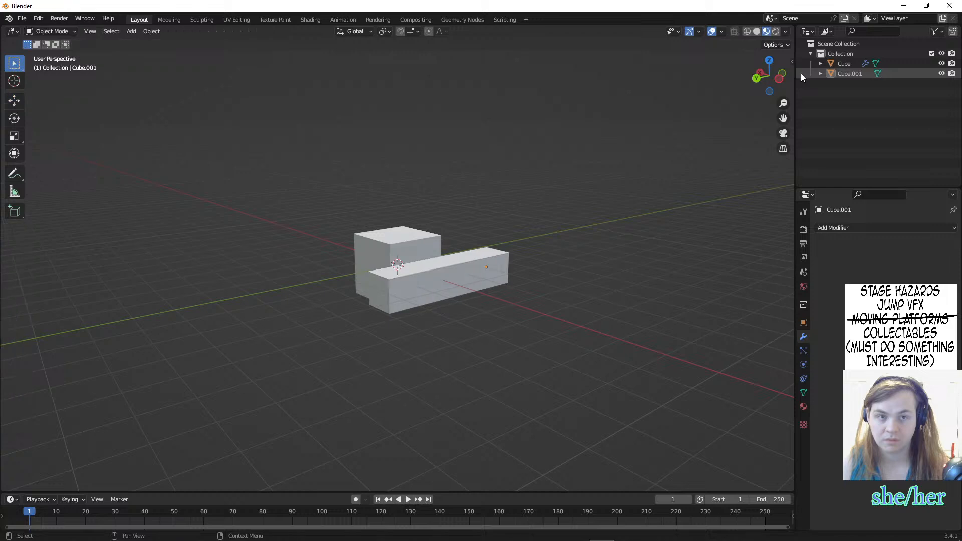
- Move the bar through the large cube, about 0.89, 1.02, 0.41 m and about 0.91, 0.03, -0.26 m in X, Y, Z
click(839, 73)
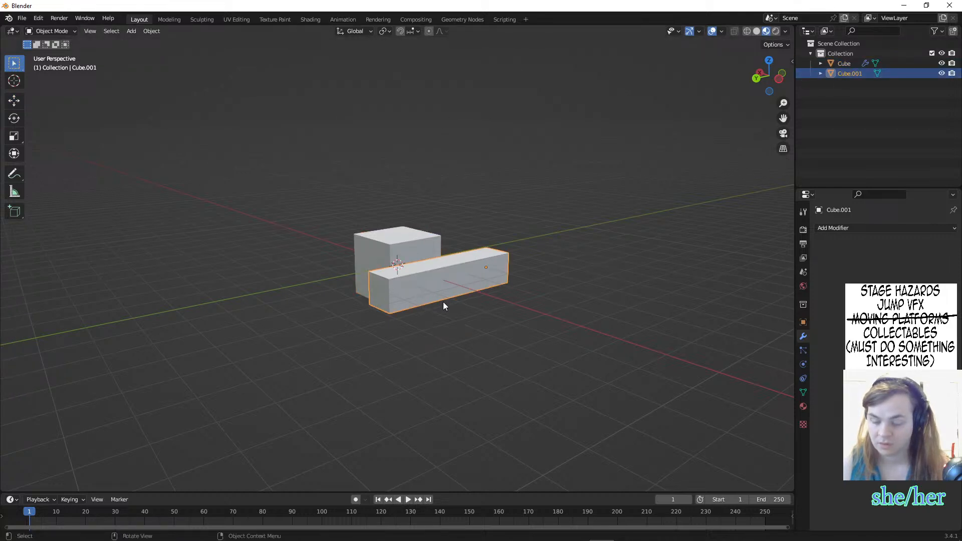
key(g)
click(403, 298)
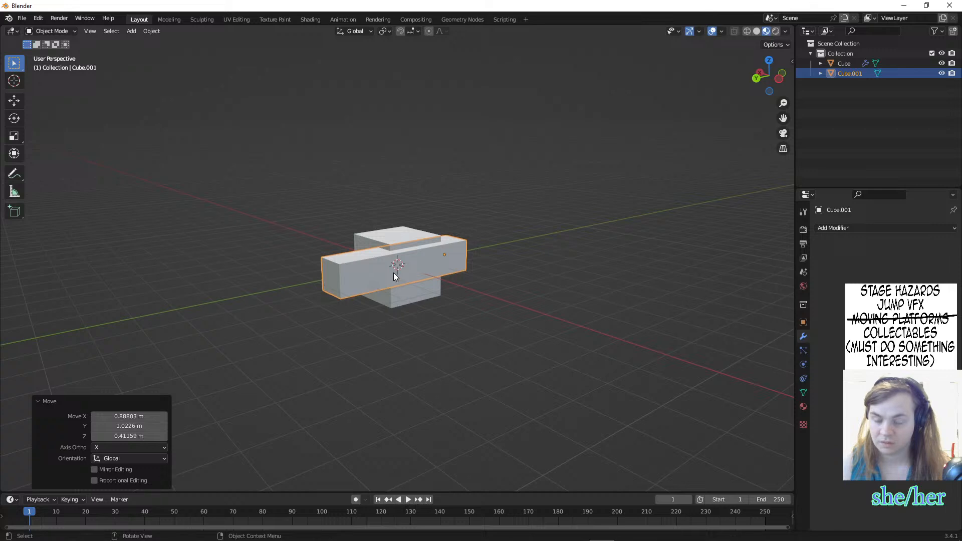
middle_drag(254, 312, 331, 322)
key(g)
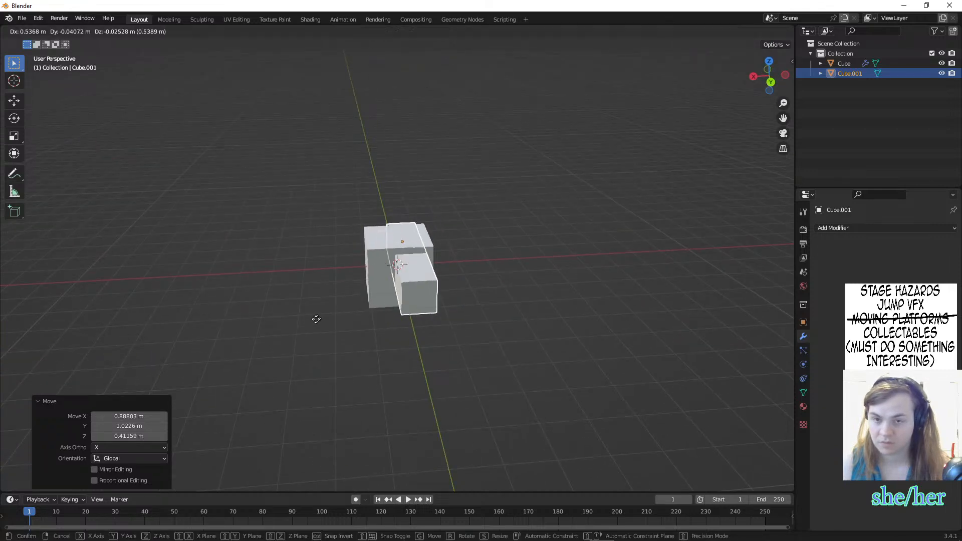
click(314, 328)
- Center the bar on the large cube in the front view, moving it about -0.05 m in X and -0.03 m in Z
middle_drag(313, 329, 355, 243)
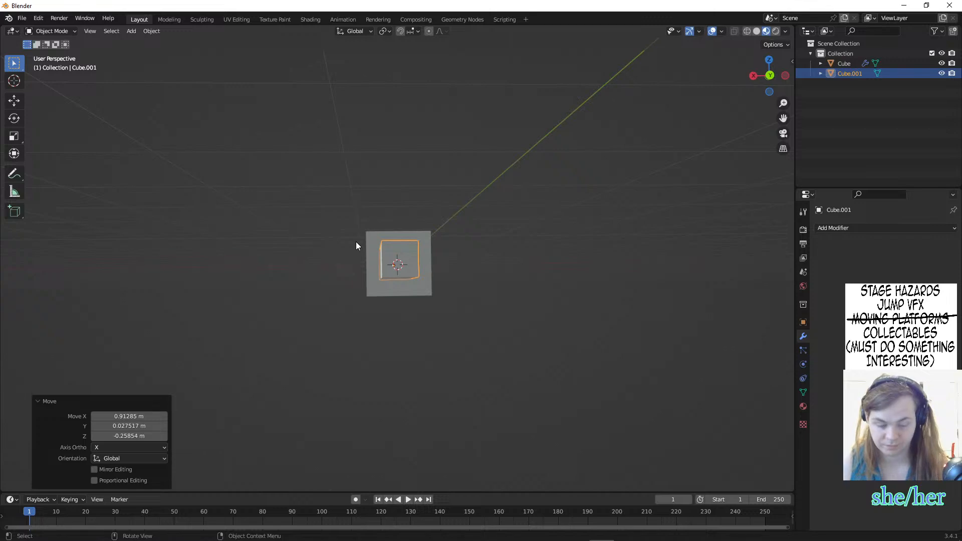
key(KP_7)
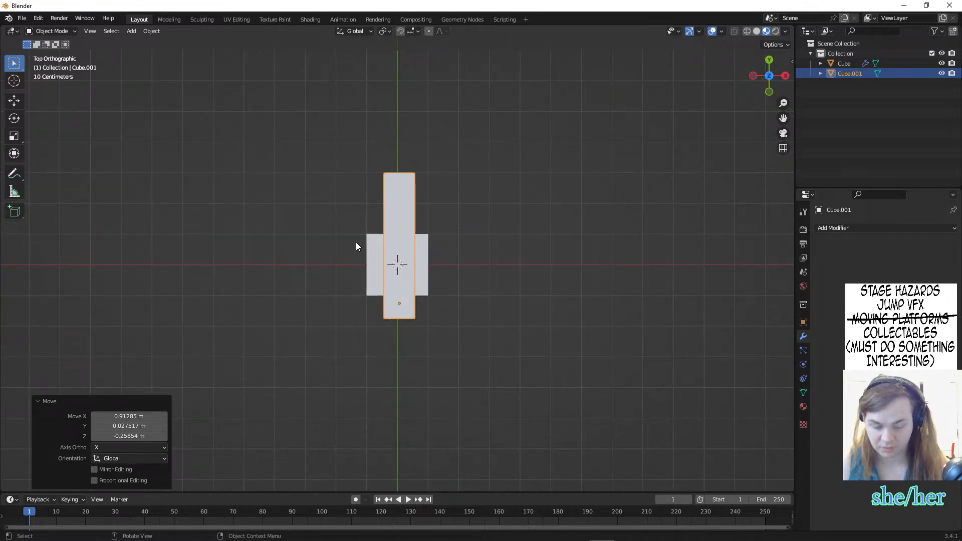
middle_drag(356, 242, 355, 242)
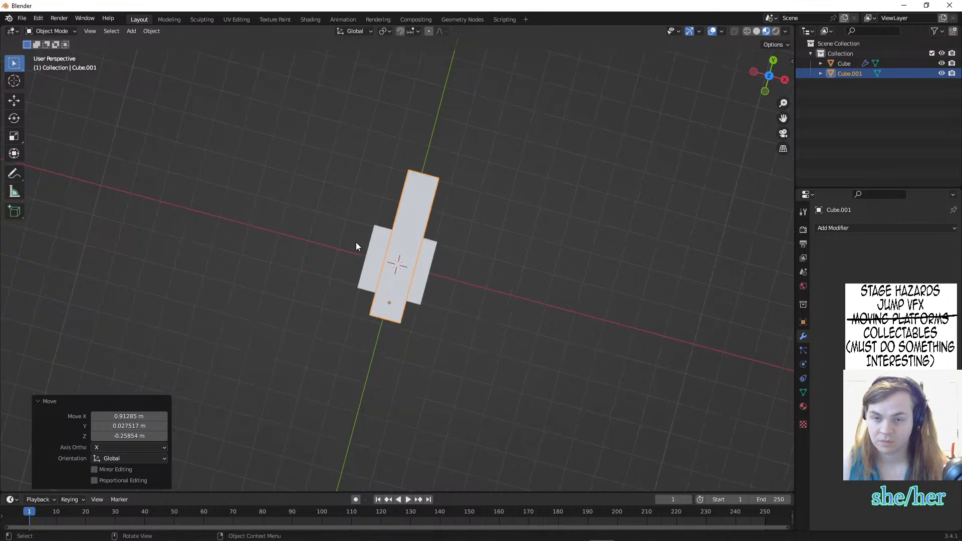
key(KP_1)
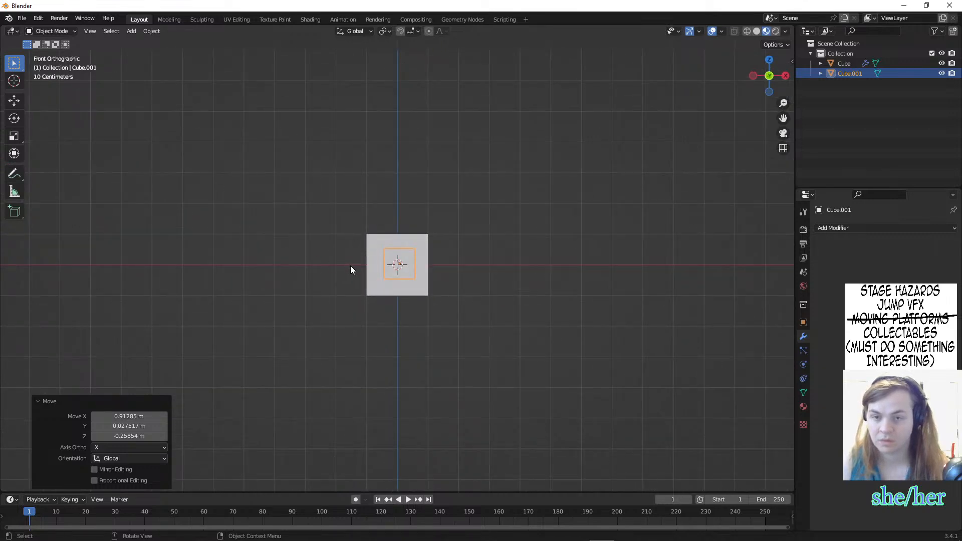
key(g)
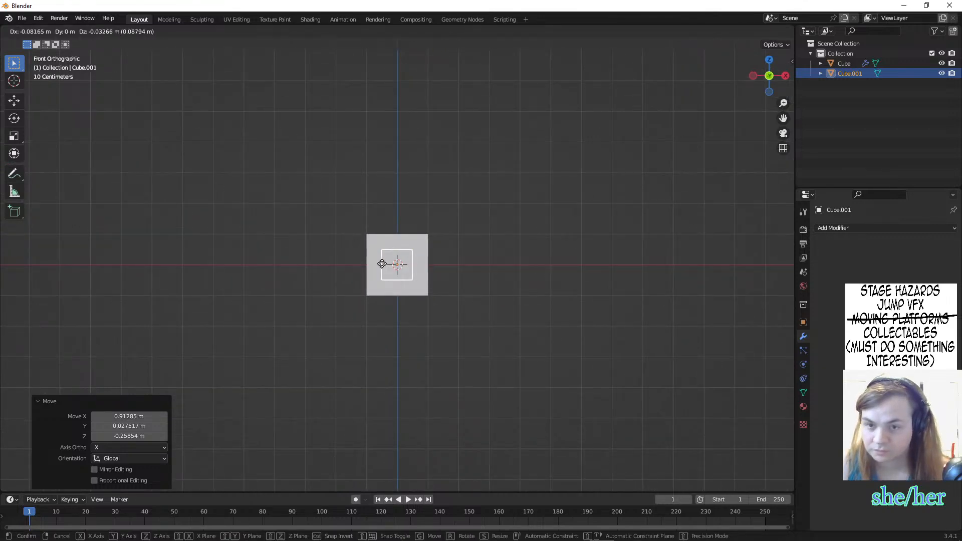
click(384, 265)
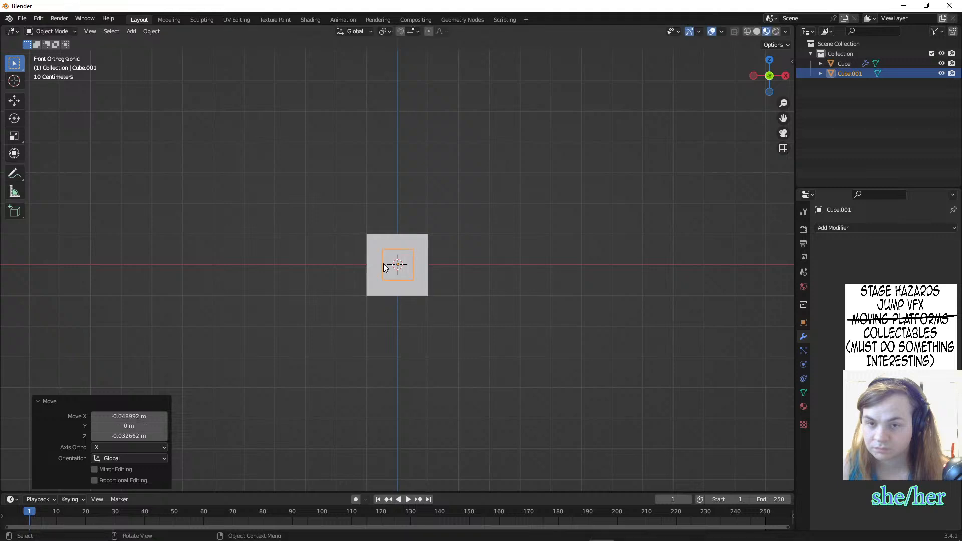
click(348, 256)
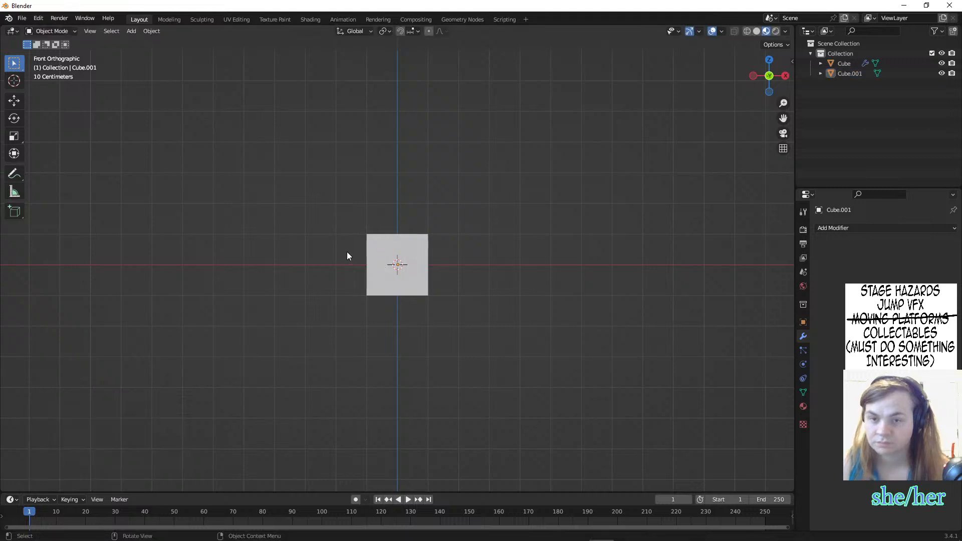
- Select the large cube and examine its Boolean modifier's operand object and solver options
click(835, 64)
click(864, 63)
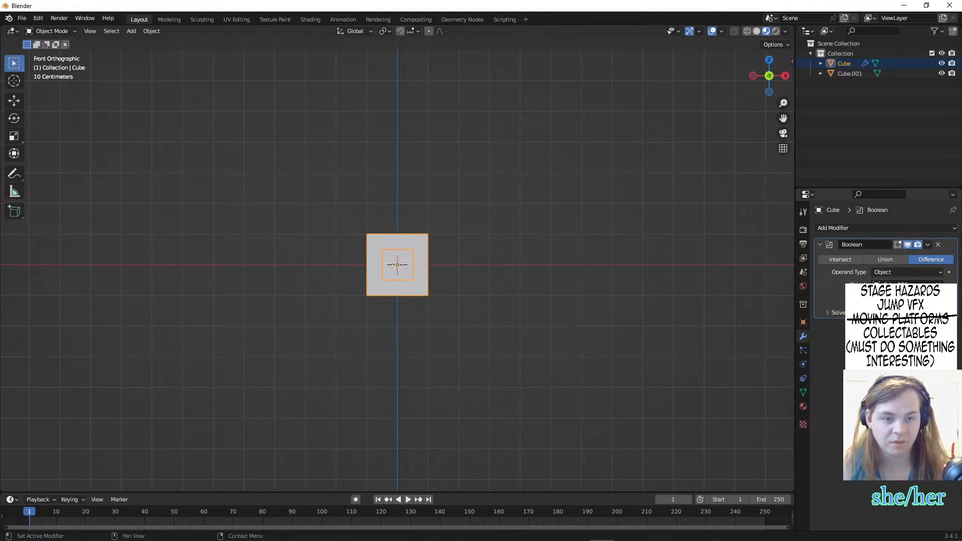
middle_drag(598, 285, 703, 295)
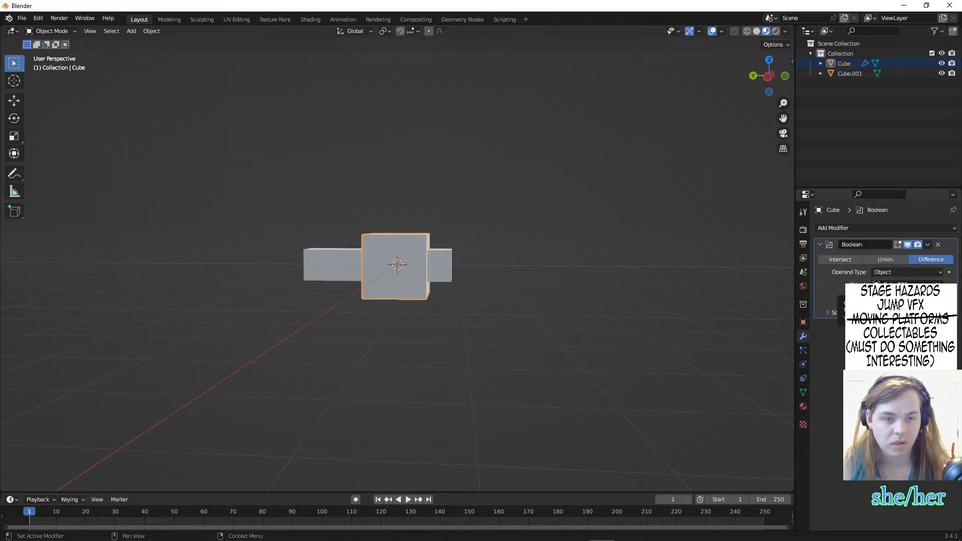
click(907, 284)
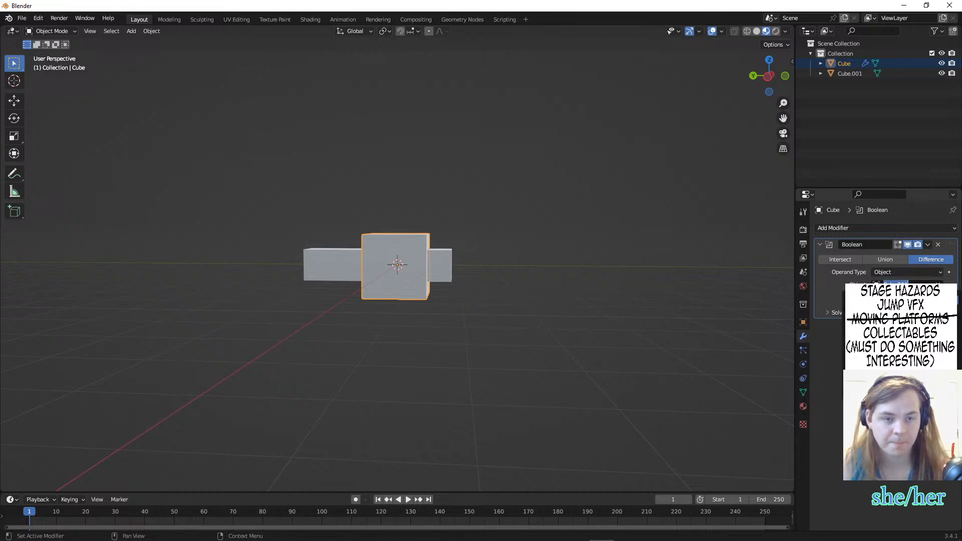
key(Escape)
click(836, 312)
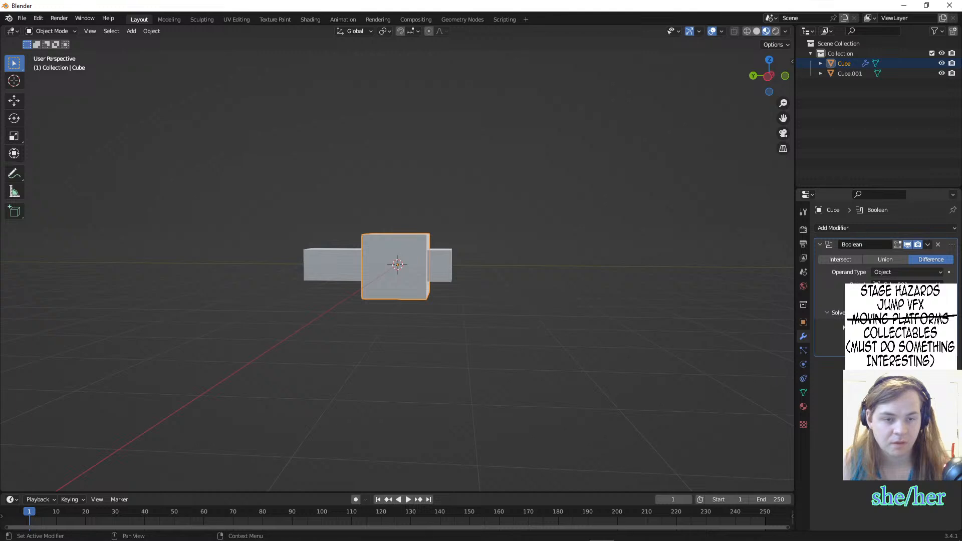
click(835, 312)
- Try the Union and Intersect operations on the large cube's Boolean modifier, and switch back to Difference
click(880, 260)
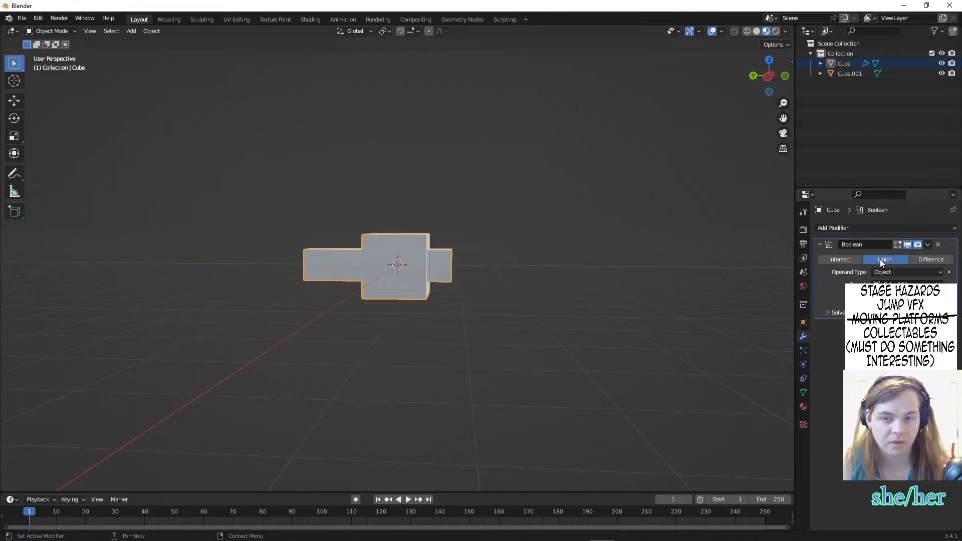
click(844, 260)
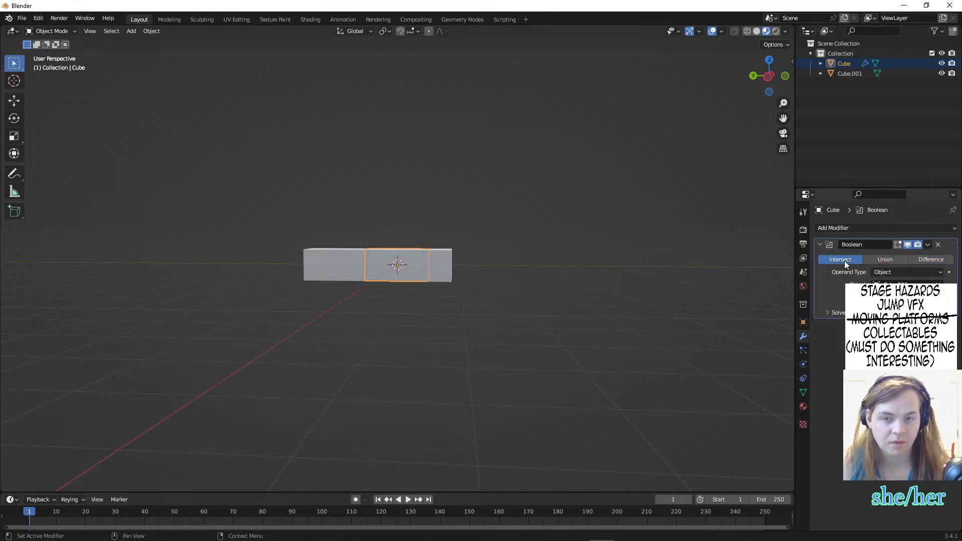
click(918, 260)
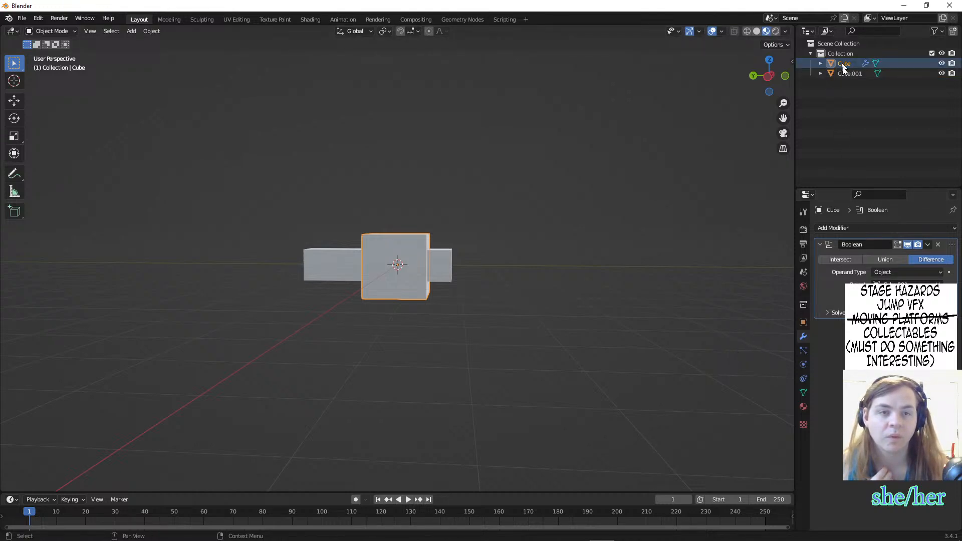
- Try to reassign the Boolean modifier's operand object, using Cube.001 and Cube from the scene collection
drag(846, 74, 901, 276)
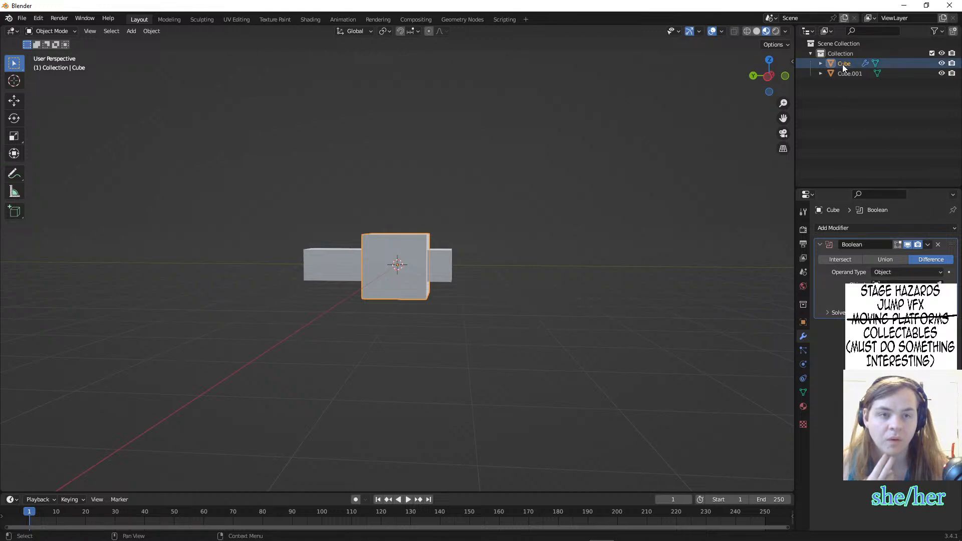
drag(842, 64, 897, 284)
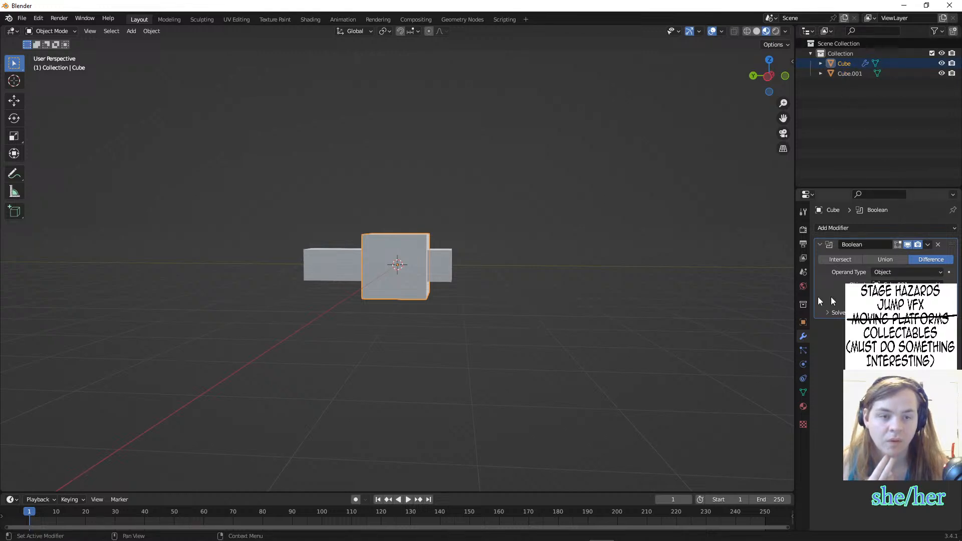
middle_drag(726, 300, 679, 318)
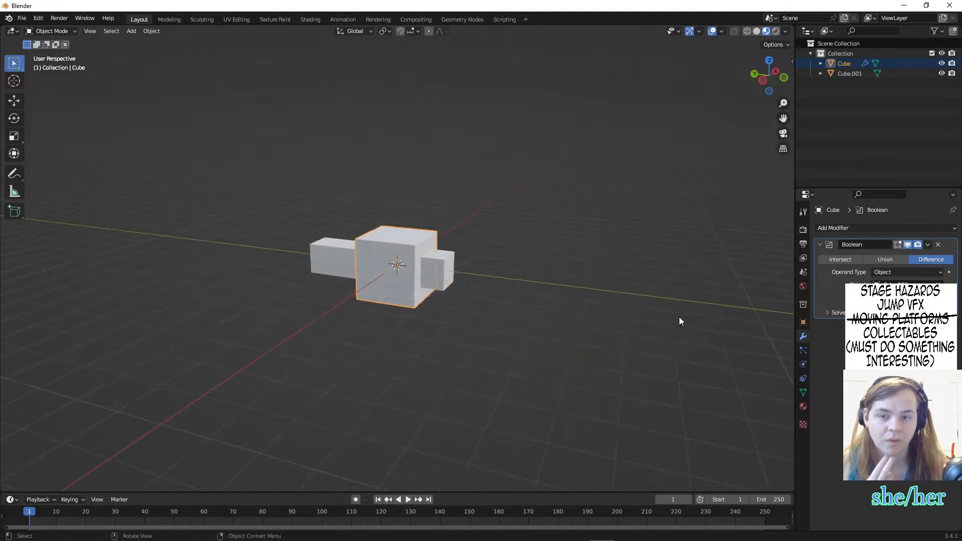
click(838, 75)
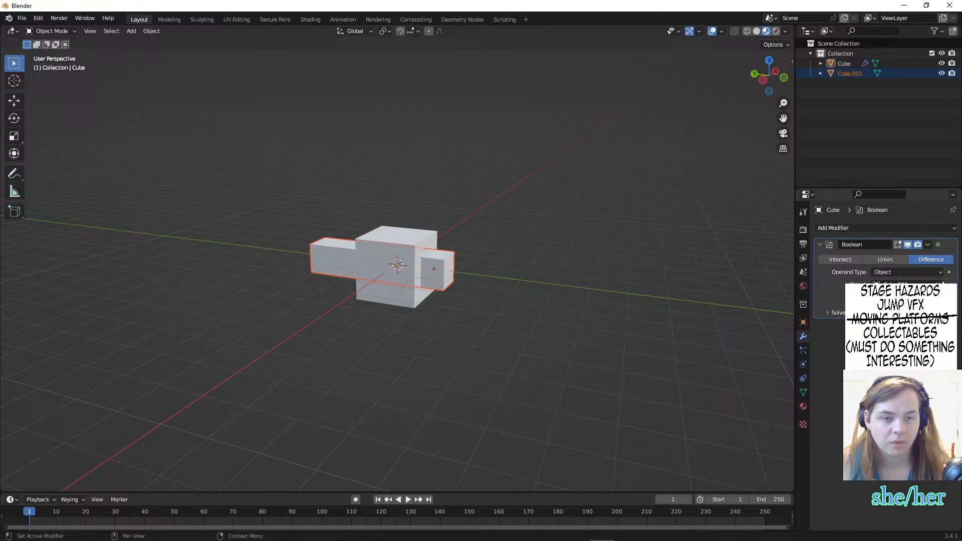
drag(835, 62, 877, 284)
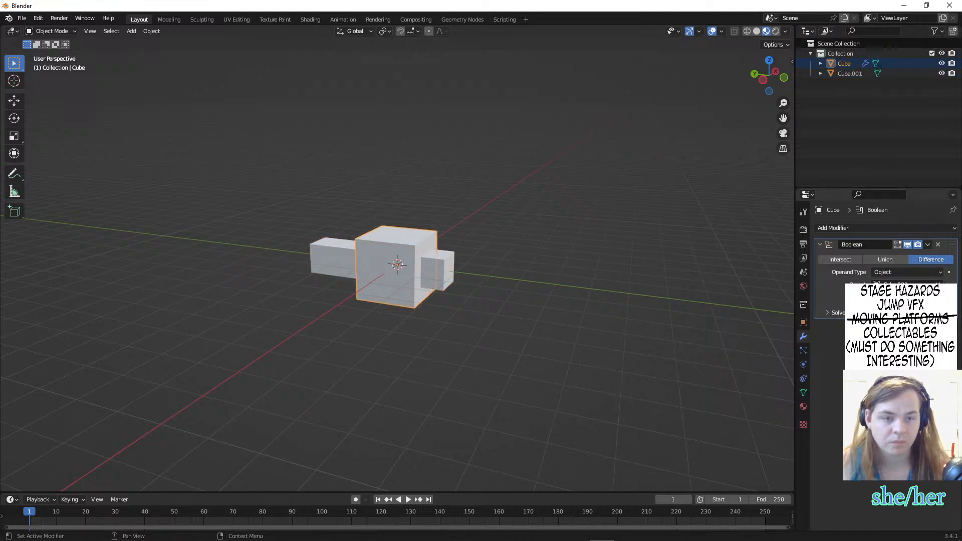
- Enable the Boolean modifier's display in Edit Mode and inspect the large cube in that mode
click(897, 244)
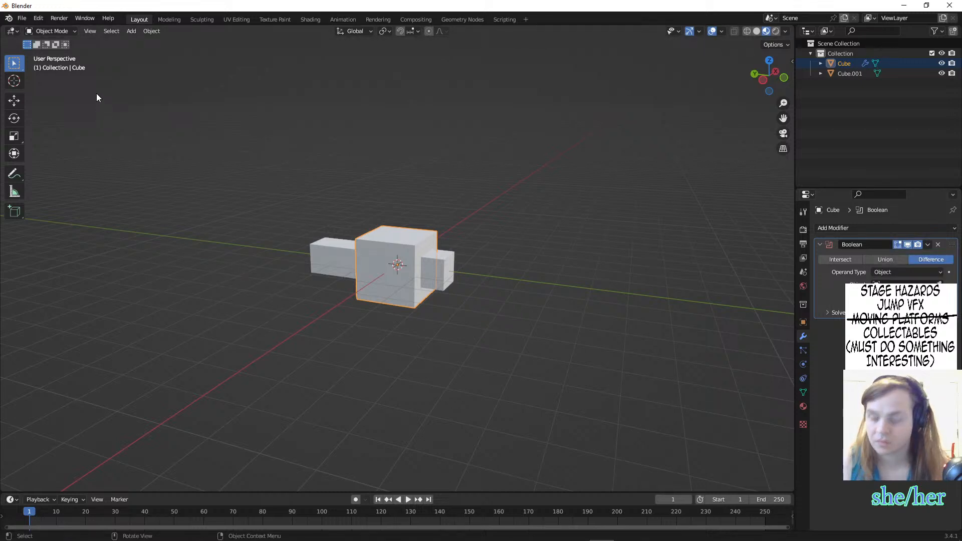
key(Tab)
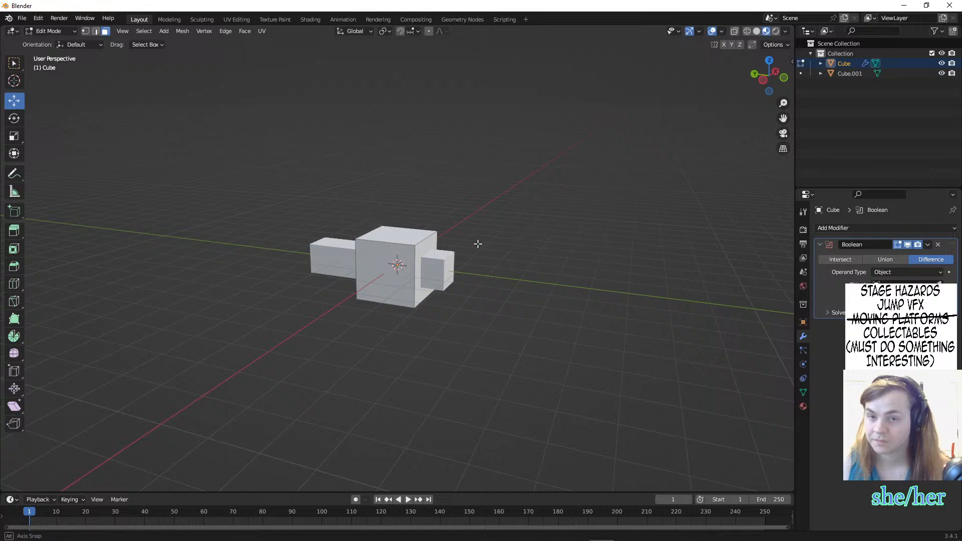
middle_drag(477, 247, 202, 94)
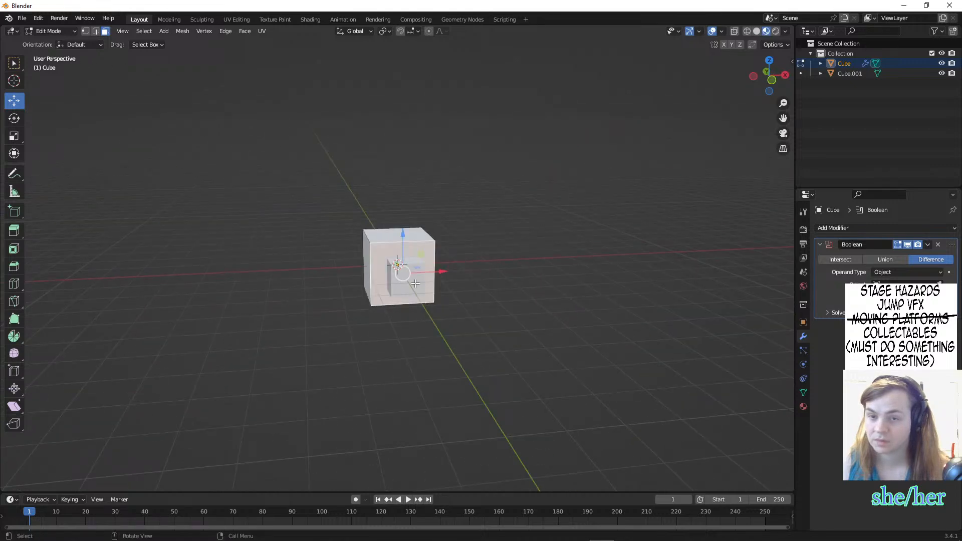
middle_drag(510, 275, 608, 285)
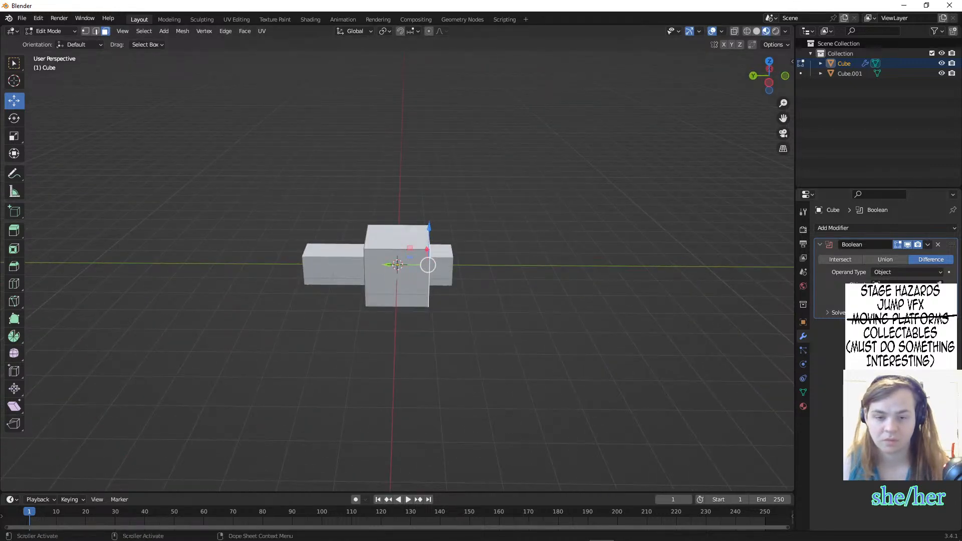
- Switch to Firefox and read the Boolean modifier's operations and solver options in the Blender manual
mouse_move(310, 531)
click(345, 483)
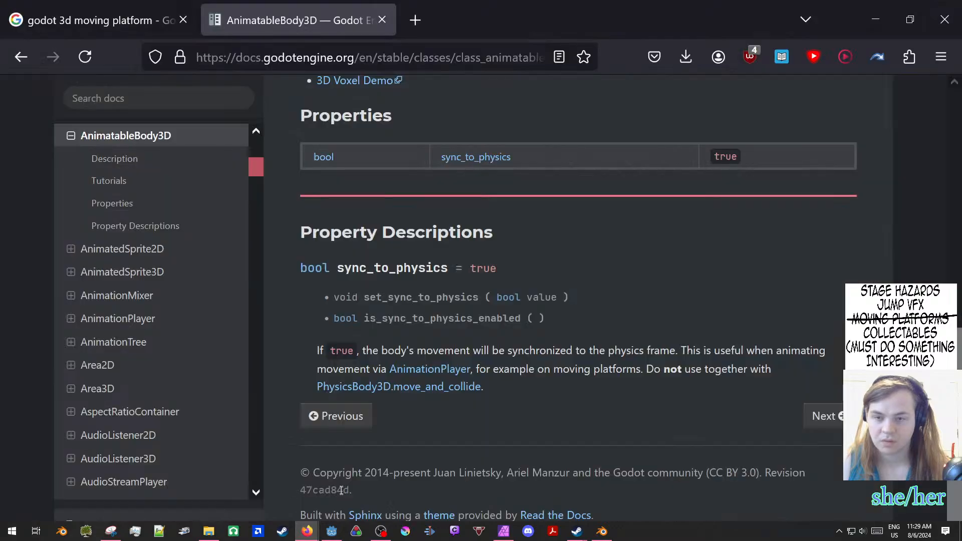
click(310, 531)
click(264, 473)
scroll(420, 323, down, 3)
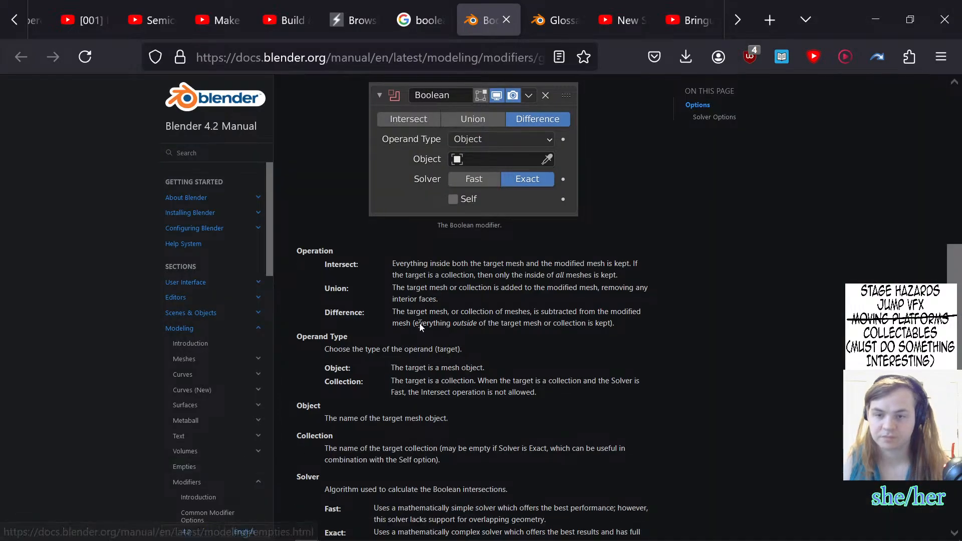
scroll(422, 324, down, 4)
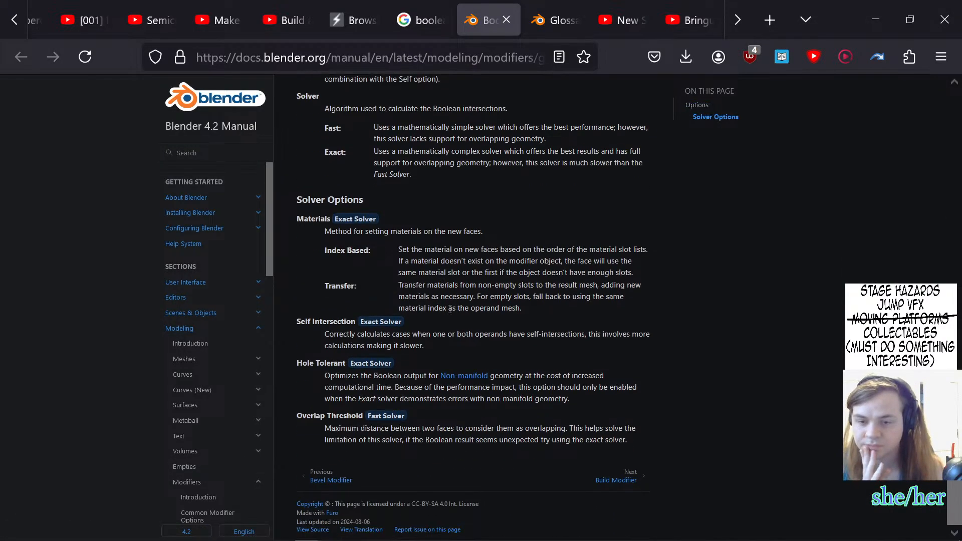
scroll(423, 300, up, 4)
- Open the Blender Boolean Modifier Tutorial video from the boolean modifier search results and play it in a separate window
click(433, 15)
scroll(278, 370, down, 3)
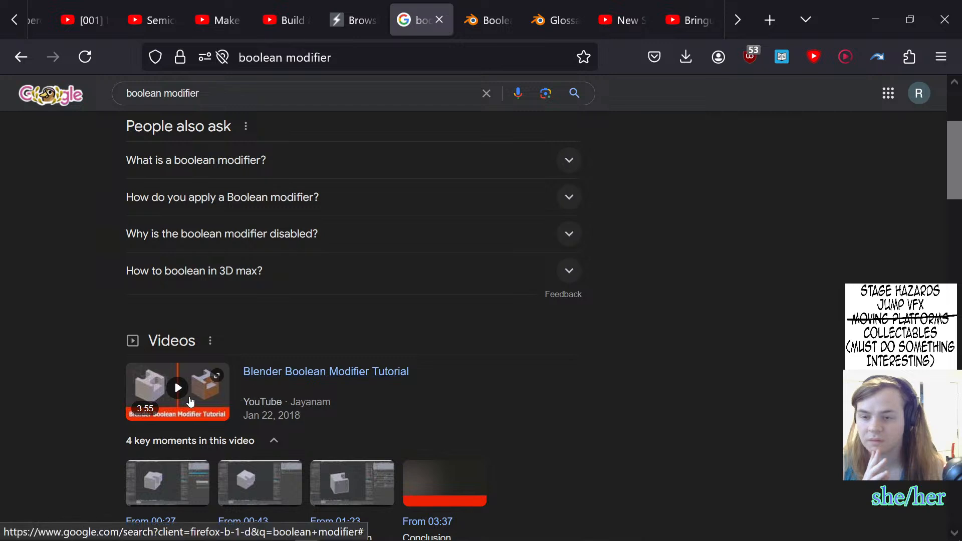
click(178, 394)
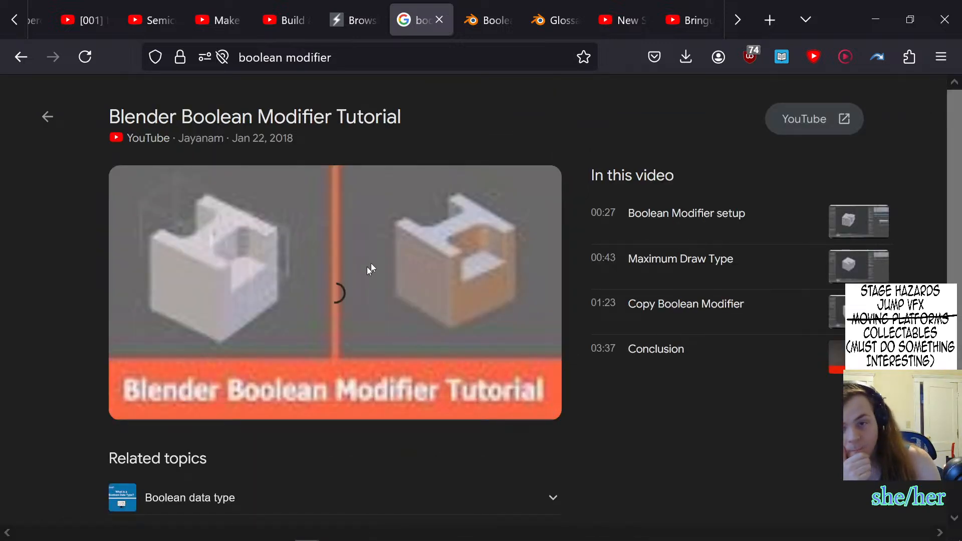
click(378, 119)
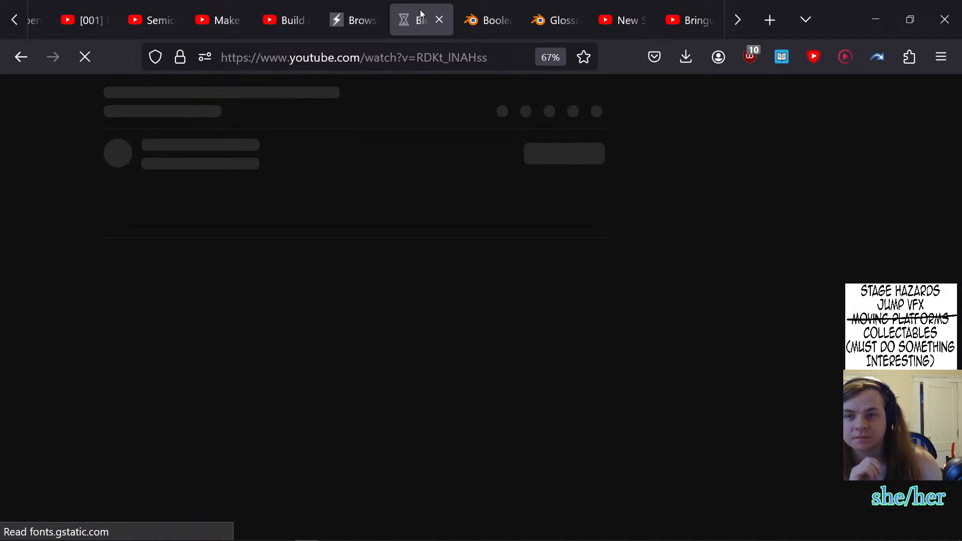
drag(416, 20, 417, 82)
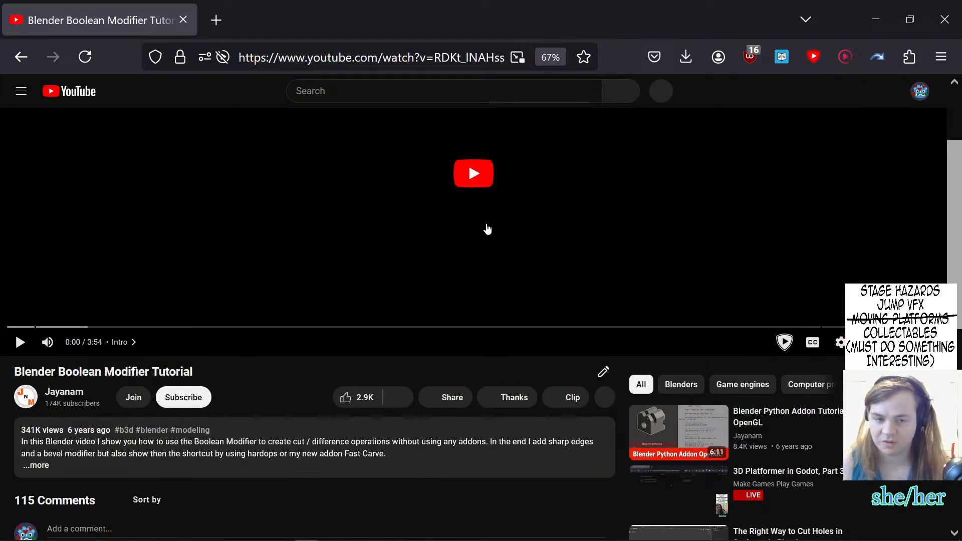
click(470, 266)
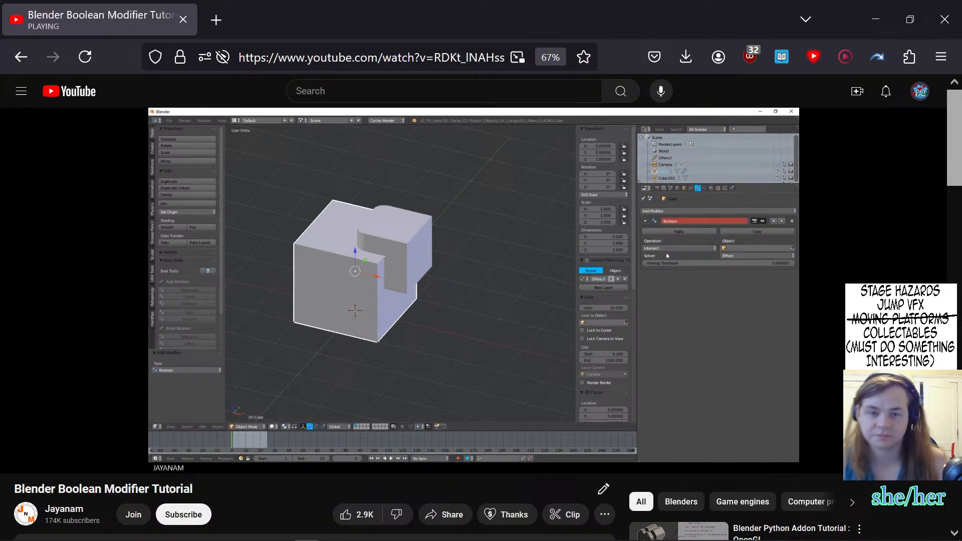
- Pause the Boolean modifier tutorial video, switch to Blender, and examine the solver options of the cube's Boolean modifier
click(390, 209)
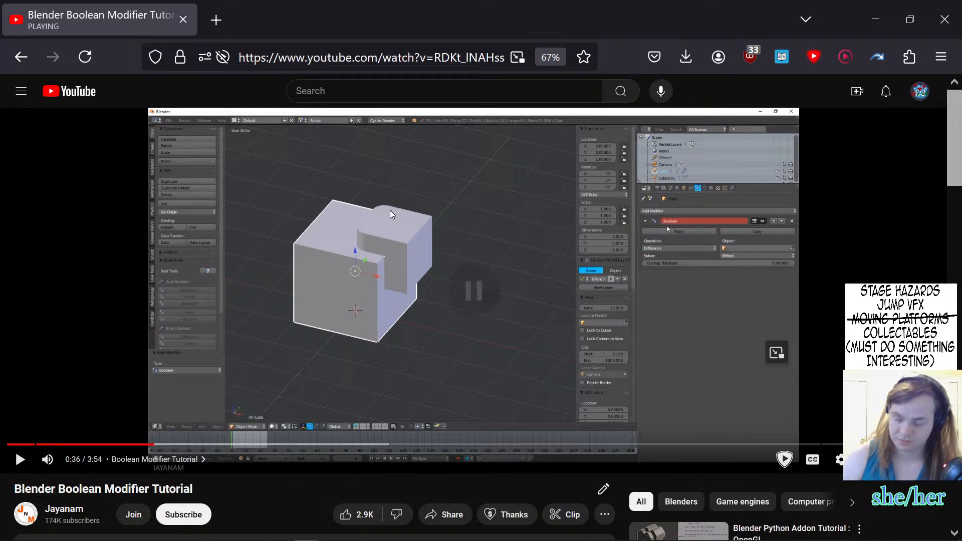
key(alt+Tab)
key(alt+Tab)
key(alt+Tab)
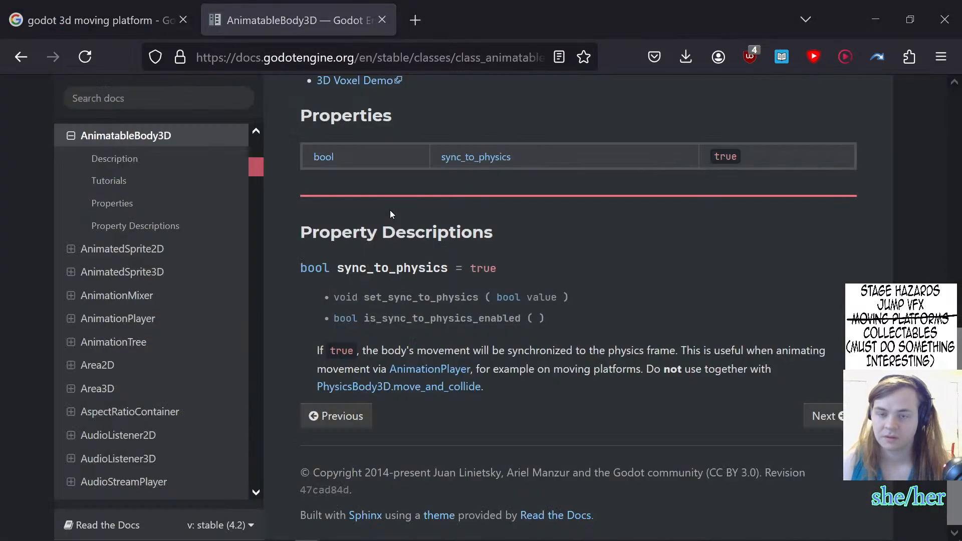
key(alt+Tab)
key(alt+Tab)
key(alt+Tab)
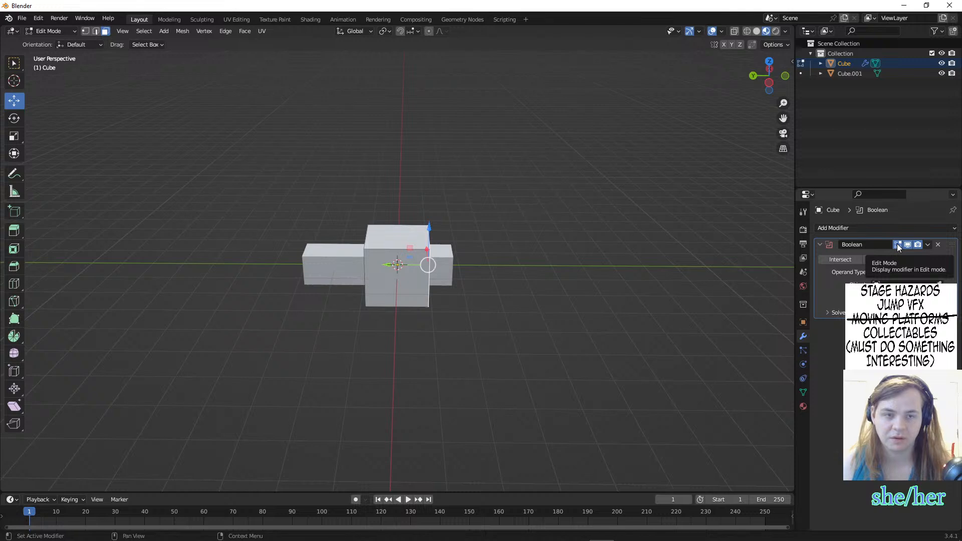
click(852, 312)
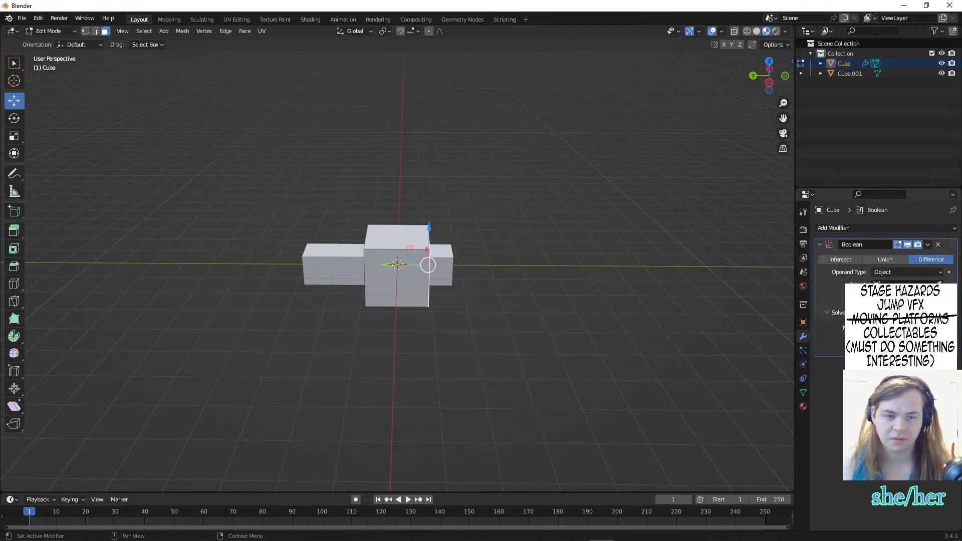
click(851, 312)
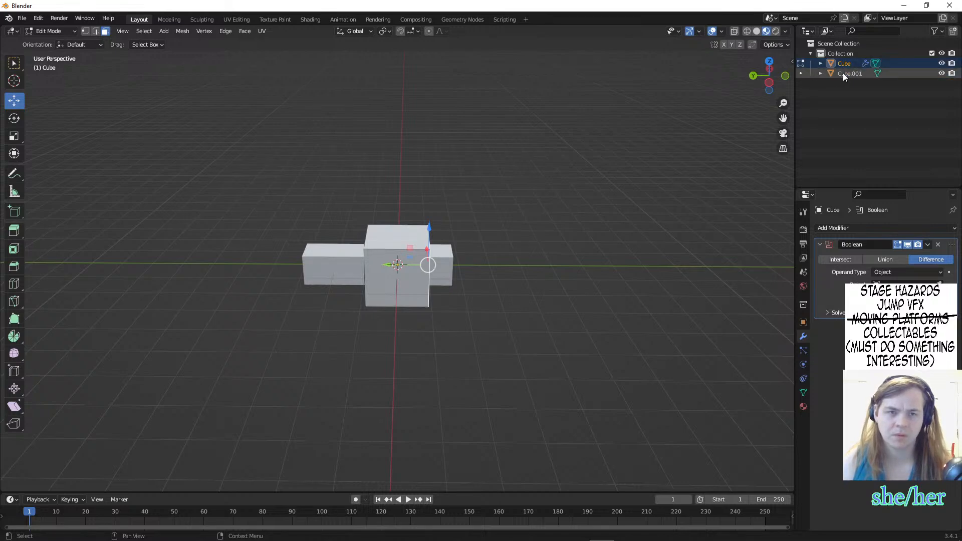
- Switch back to the YouTube Boolean modifier tutorial and resume playback to watch the next part
key(alt+Tab)
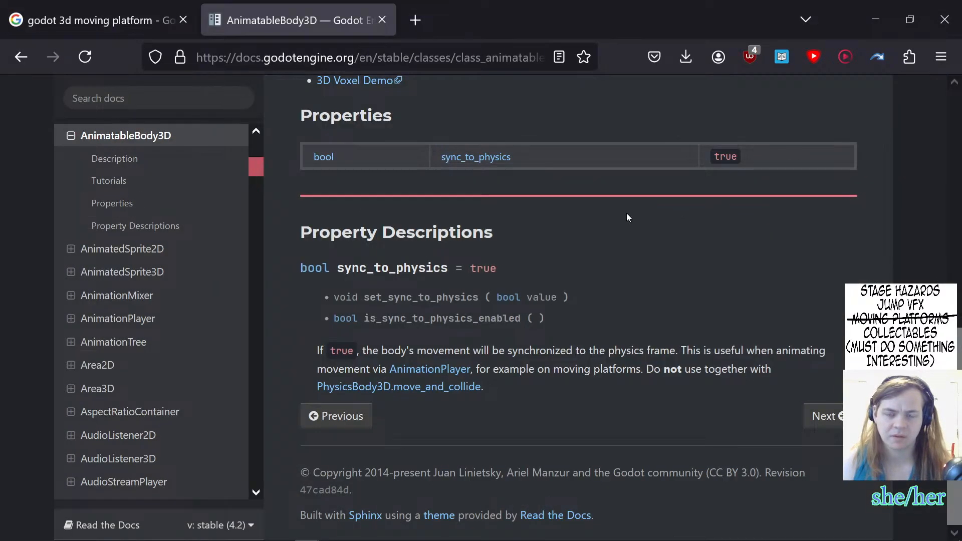
key(alt+Tab)
key(alt+Tab)
key(alt+Tab)
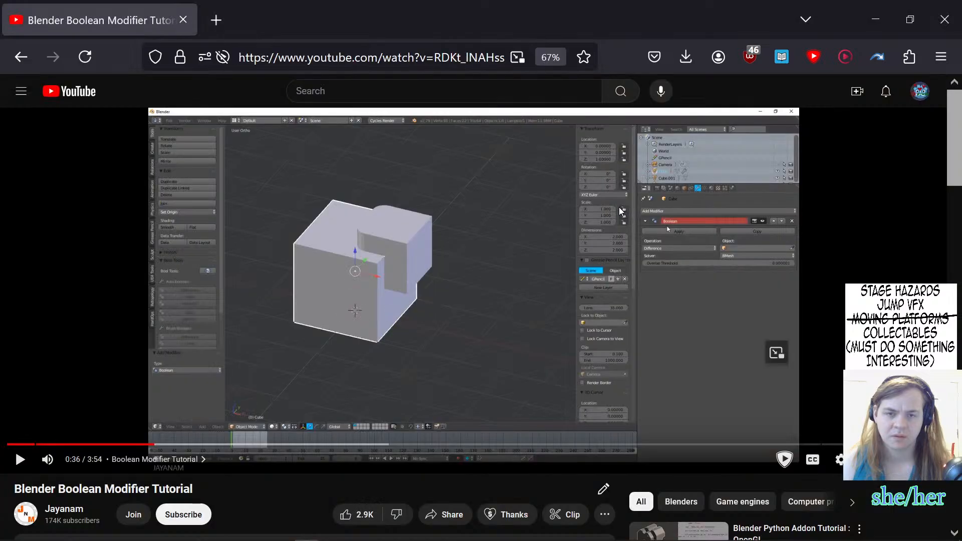
click(543, 216)
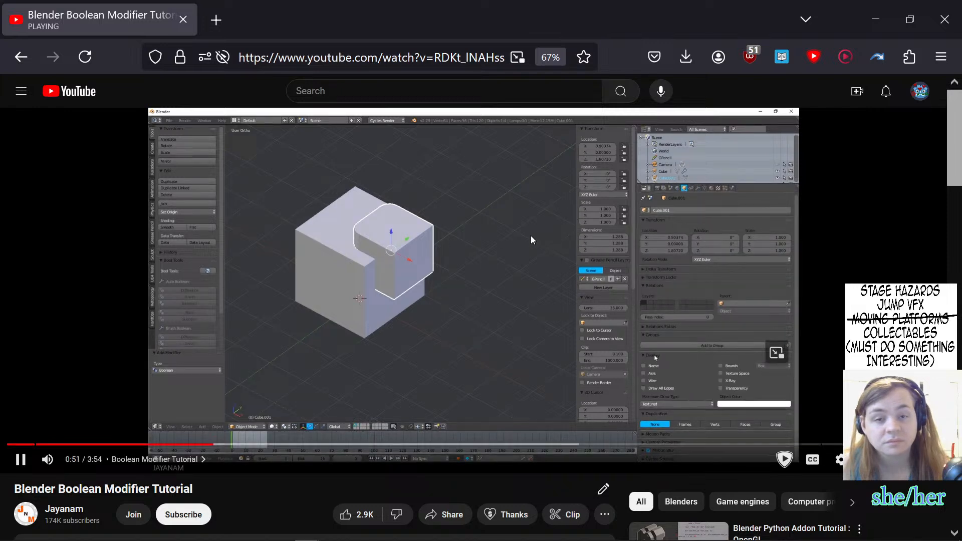
- Return to Blender, select Cube.001 in the scene hierarchy, and examine the material properties
key(alt+Tab)
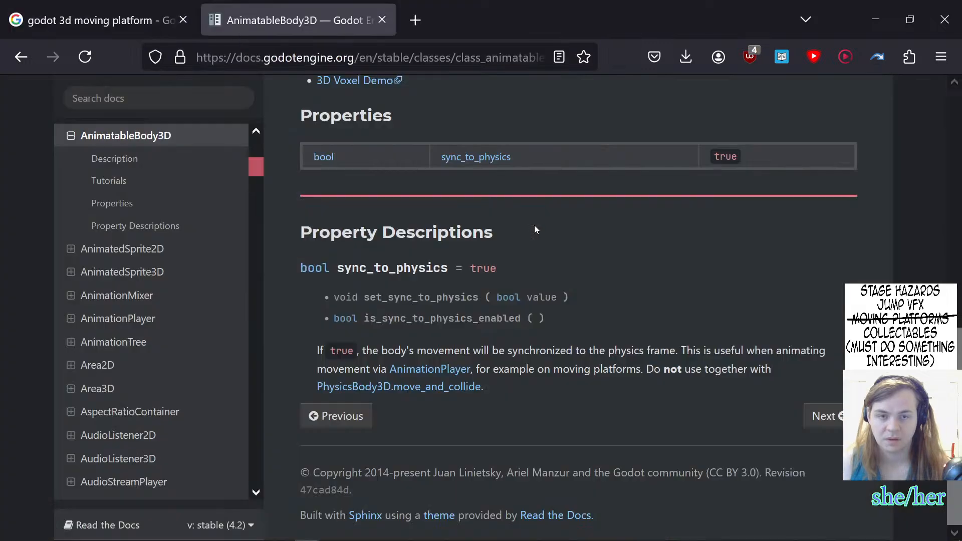
key(alt+Tab)
key(Tab)
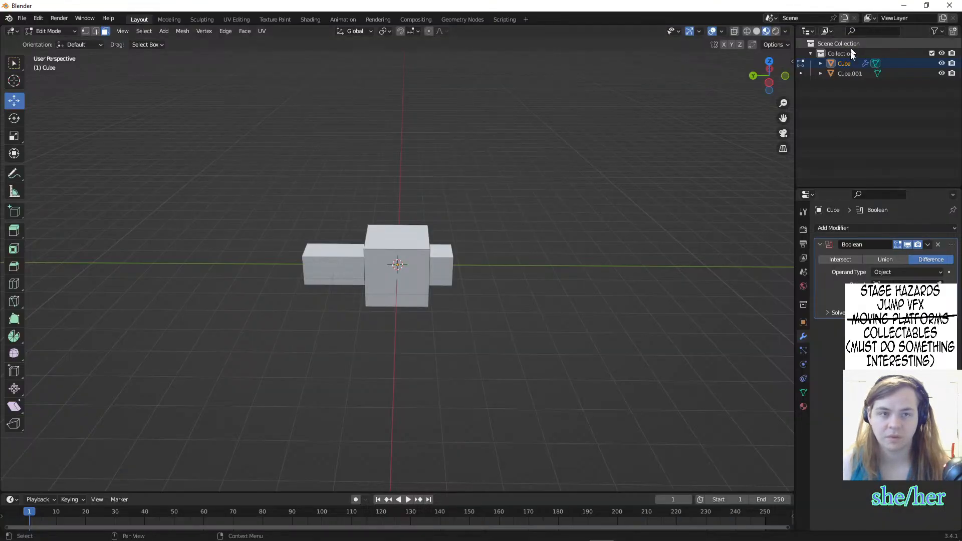
click(852, 74)
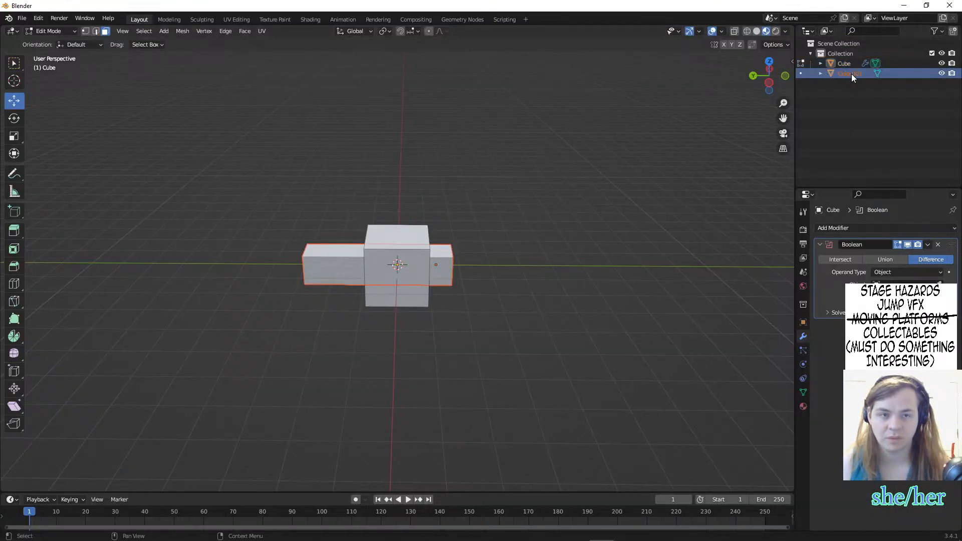
click(803, 406)
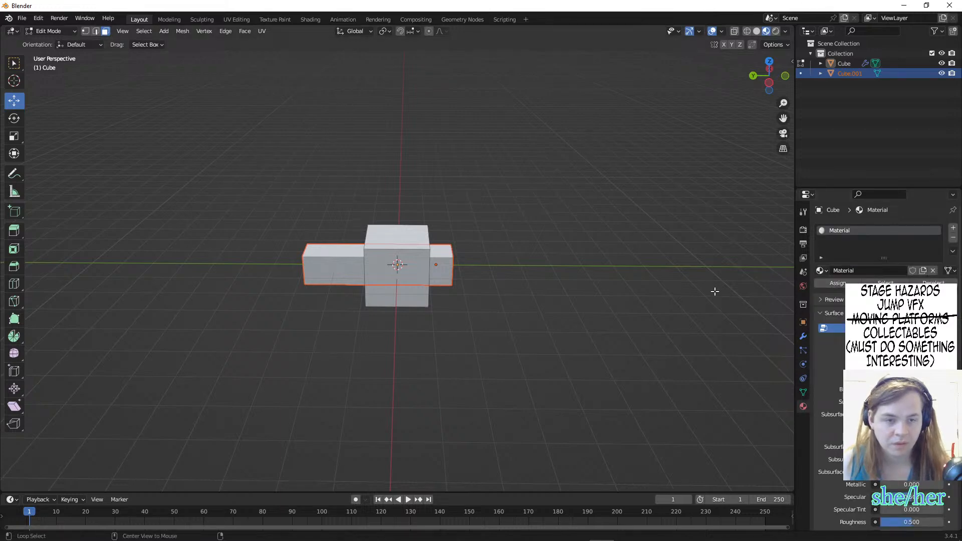
- Switch to the YouTube Boolean modifier tutorial and replay the last few seconds showing the object's display settings
key(alt+Tab)
key(alt+Tab)
key(alt+Tab)
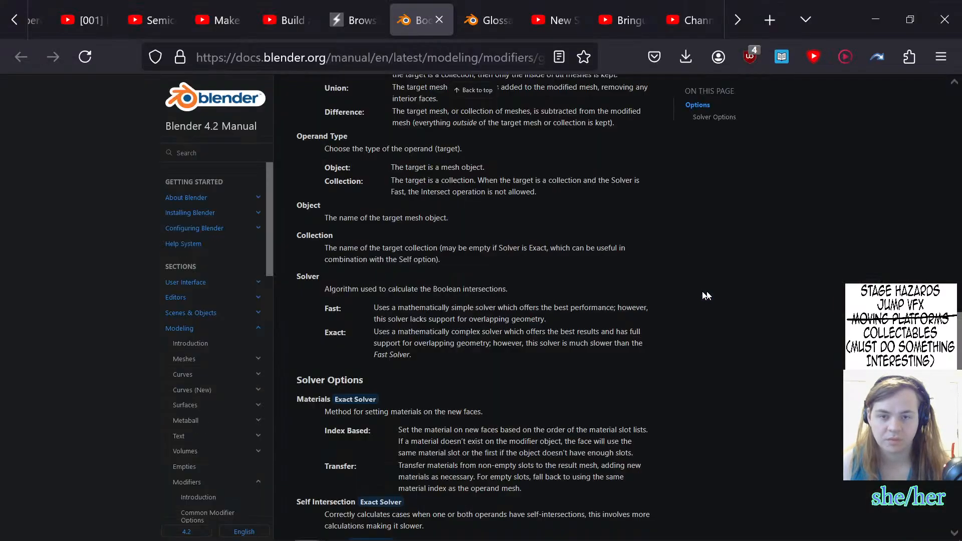
key(alt+Tab)
key(alt+Tab)
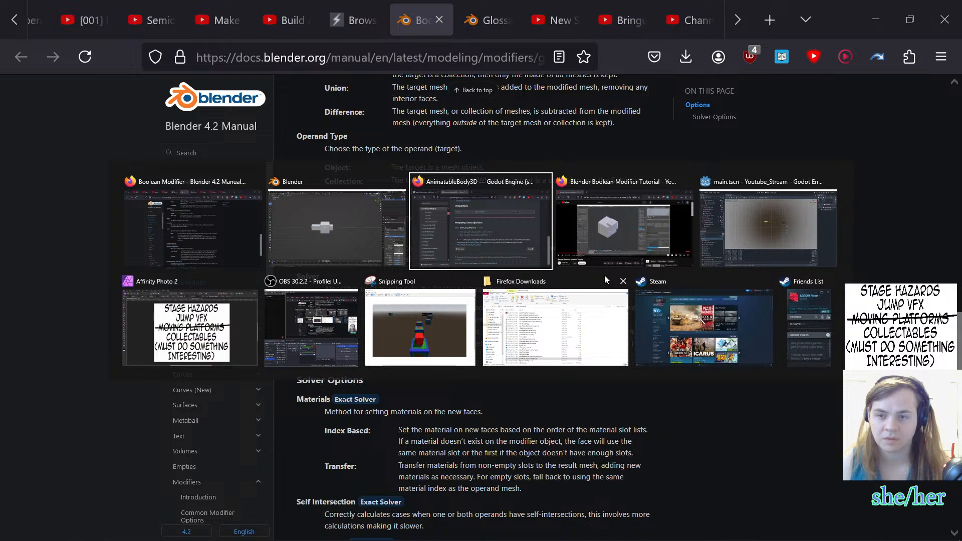
key(alt+Tab)
key(alt+Tab)
key(alt+Tab)
key(alt+Tab)
key(alt+Tab)
key(alt+Tab)
key(alt+Tab)
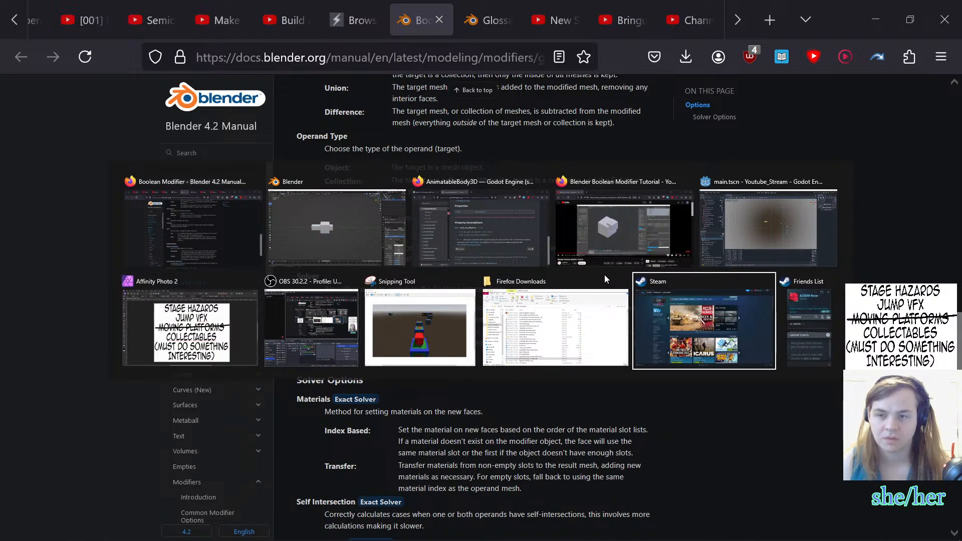
key(alt+Tab)
key(alt+Tab)
key(alt+Tab)
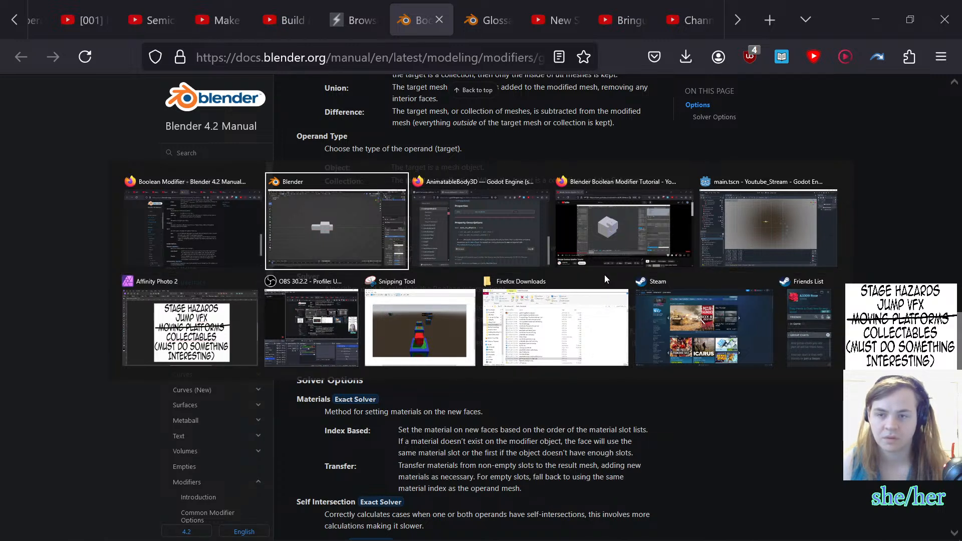
key(alt+Tab)
key(alt+Tab)
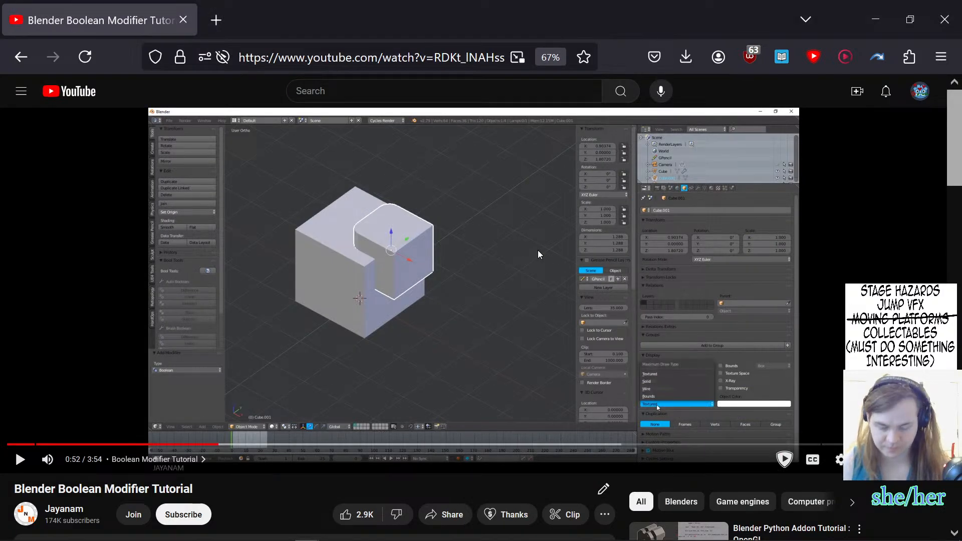
key(Left)
key(space)
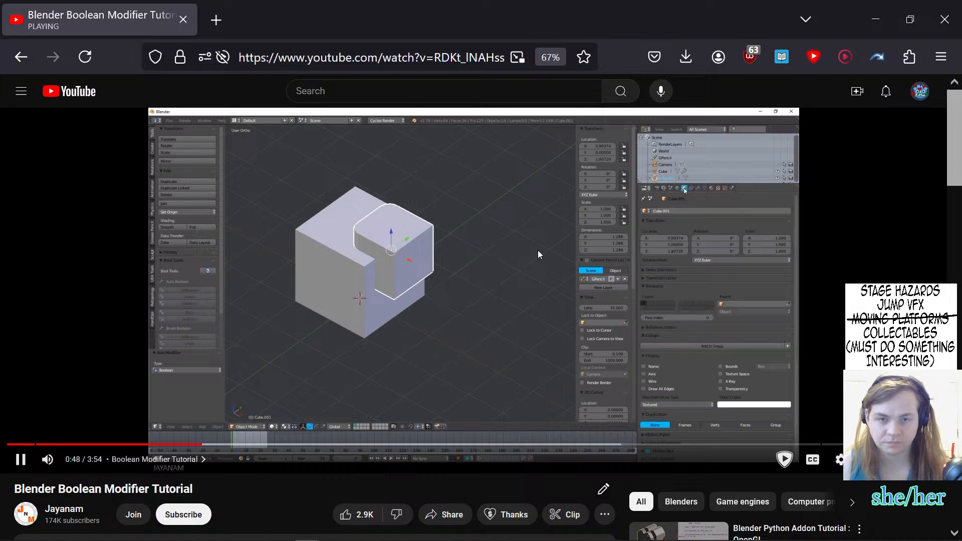
key(space)
- Switch to Blender and look through the cube's object, material and modifier properties
key(alt+Tab)
key(alt+Tab)
key(alt+Tab)
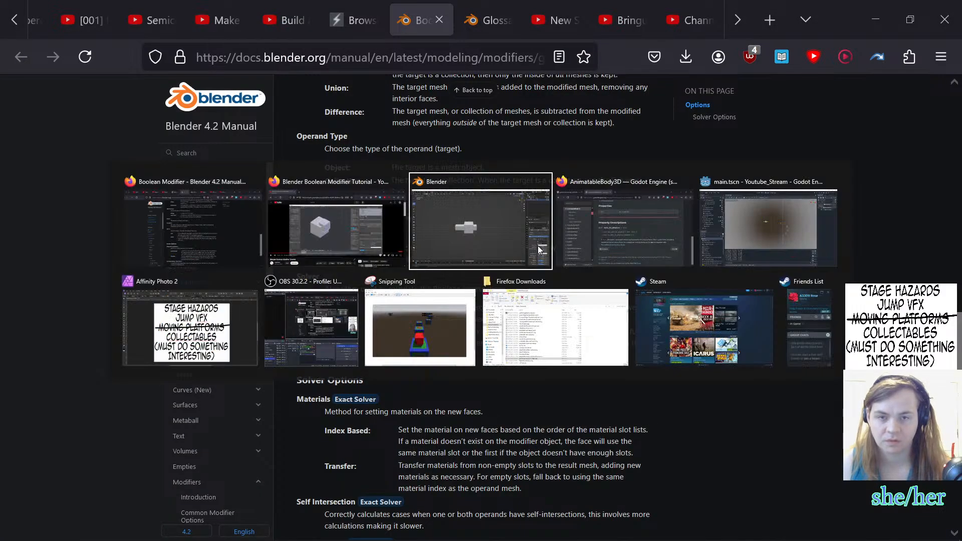
click(804, 322)
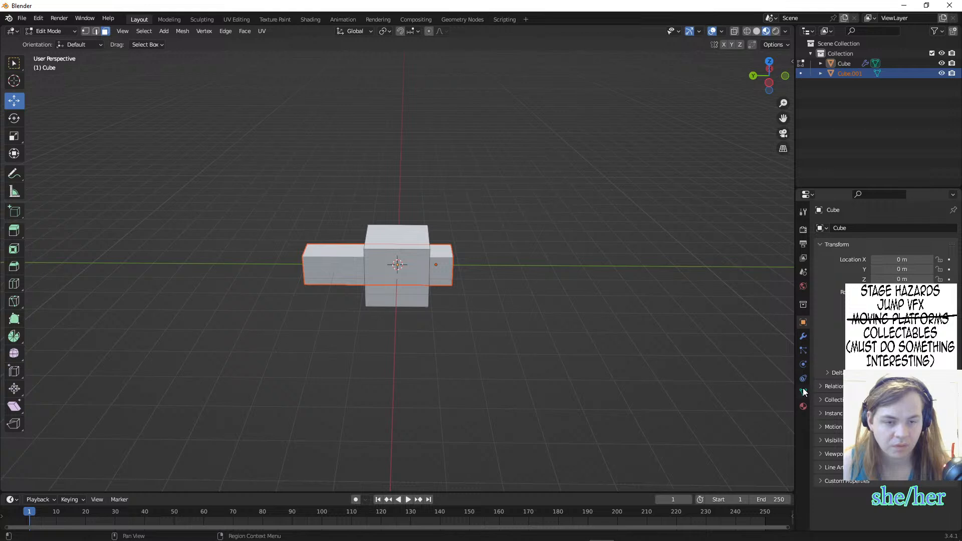
click(804, 407)
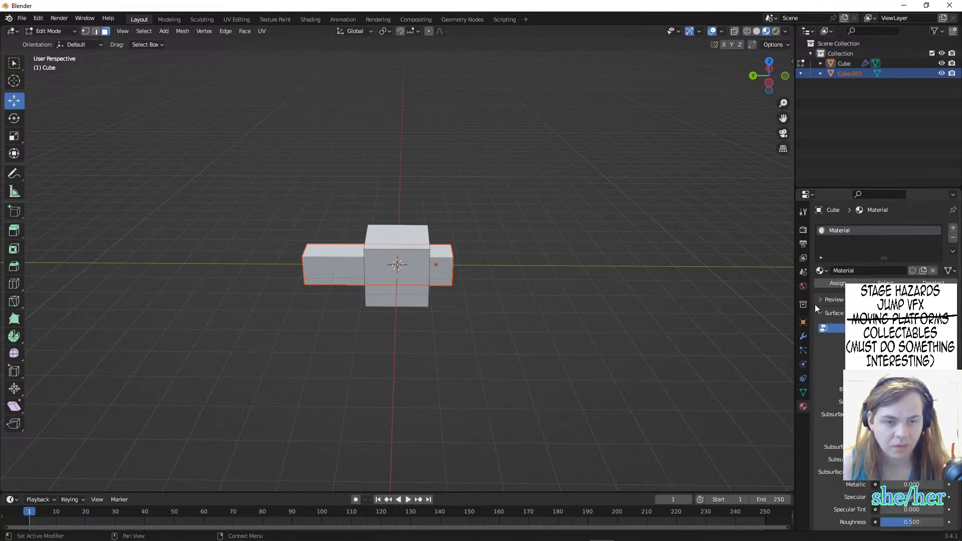
click(803, 335)
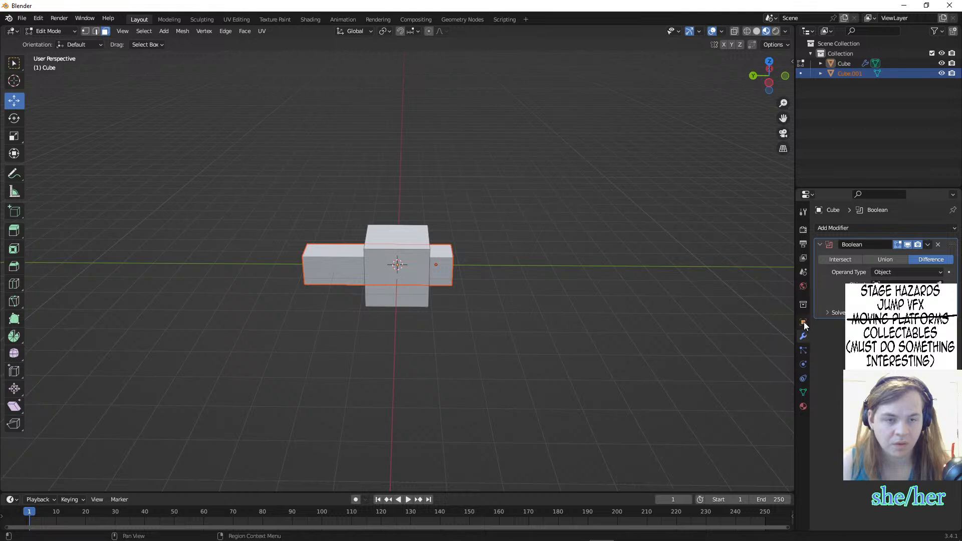
click(803, 322)
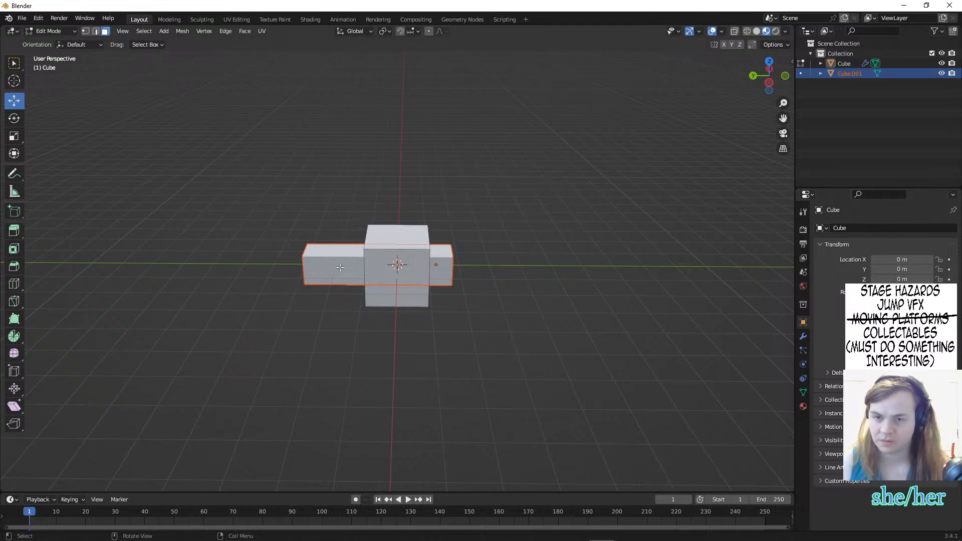
- Cycle through the installed keyboard input layouts to change the active one
key(super+space)
key(super+space)
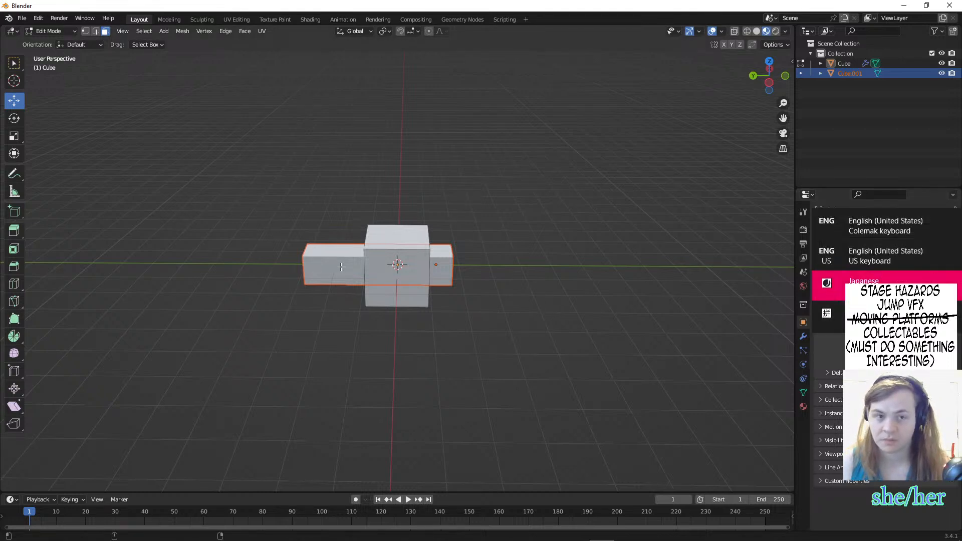
key(super+space)
key(super+space)
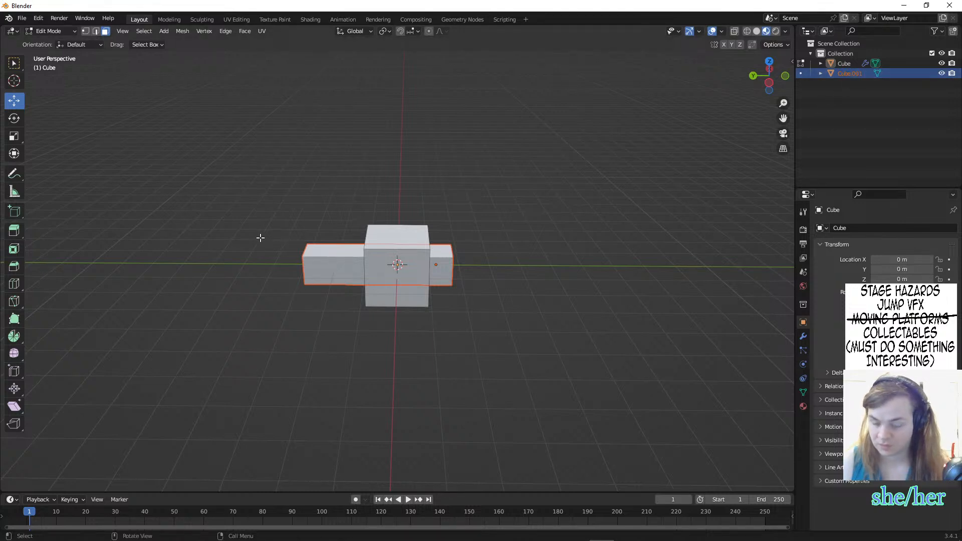
key(ctrl+h)
key(Escape)
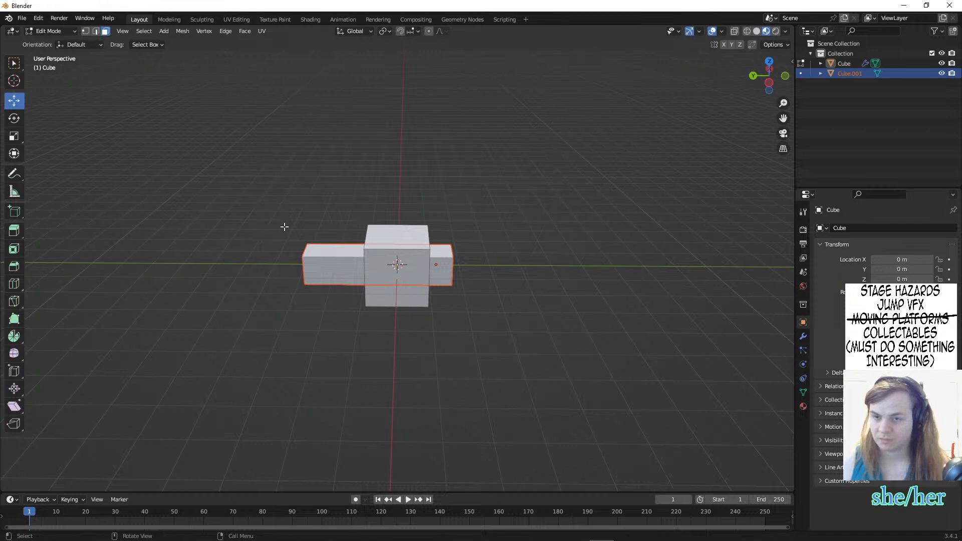
drag(283, 225, 404, 286)
middle_drag(404, 287, 537, 292)
click(227, 134)
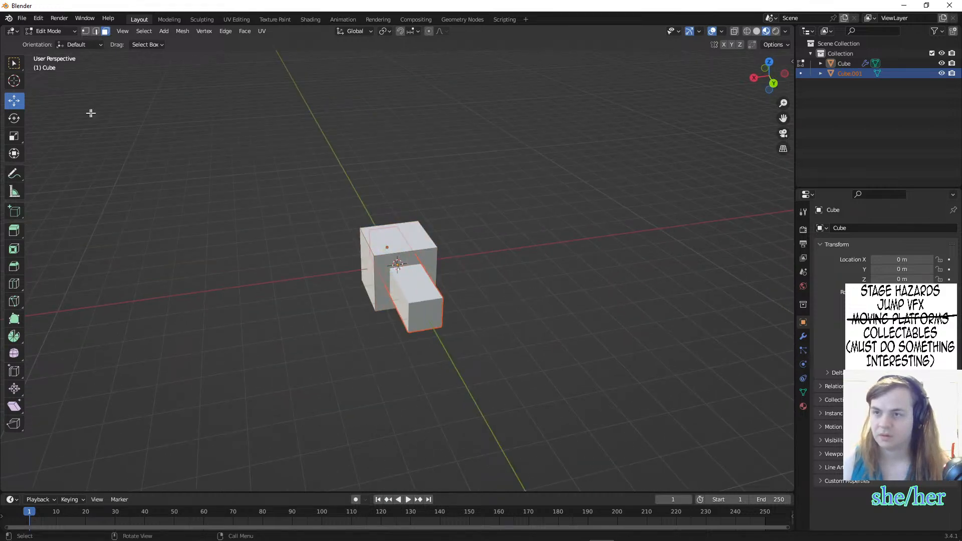
click(427, 274)
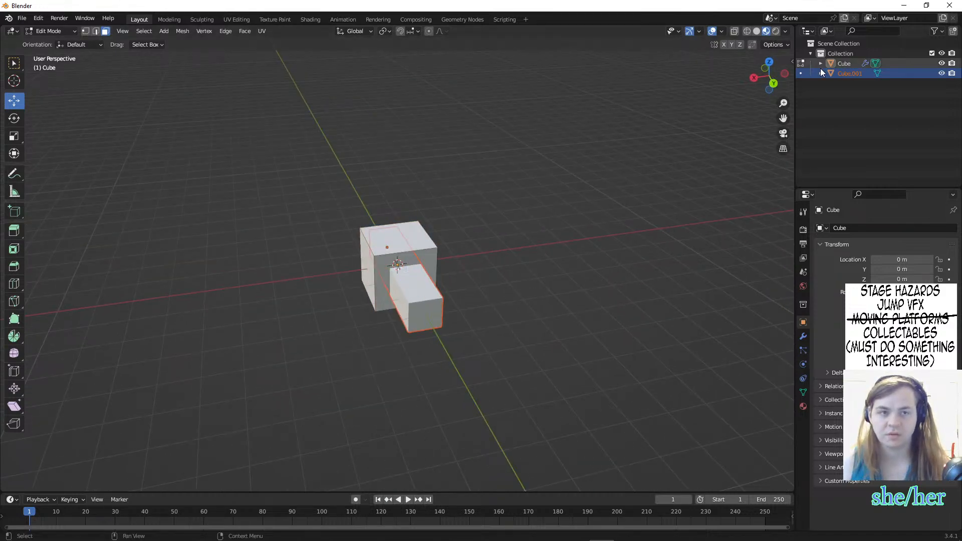
- Return to Object Mode and temporarily hide Cube.001 to inspect the main cube, revealing it again when done
key(Tab)
click(407, 302)
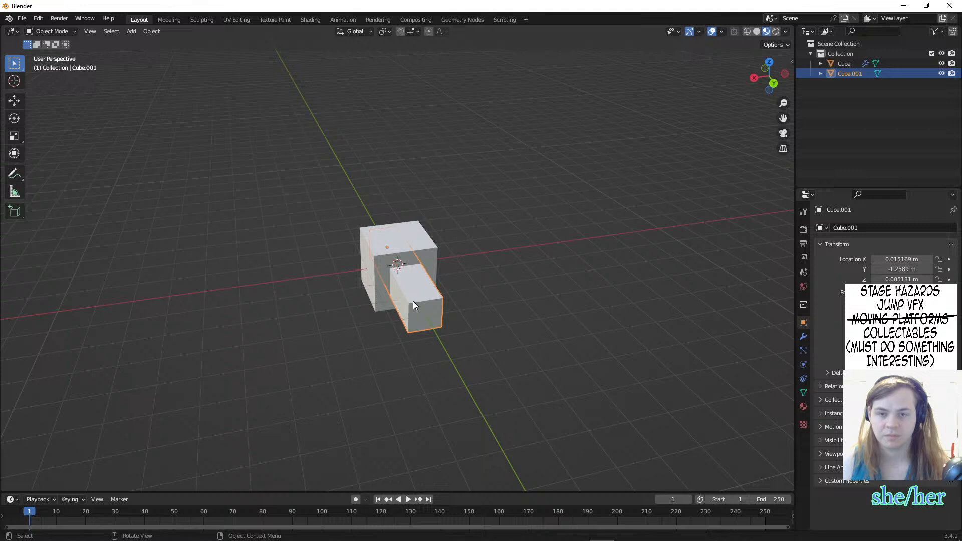
key(h)
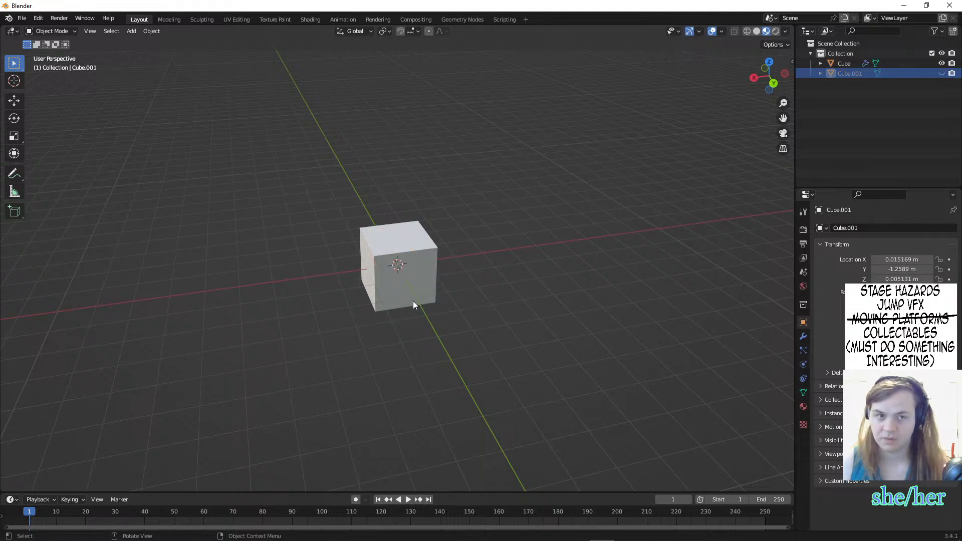
key(alt+h)
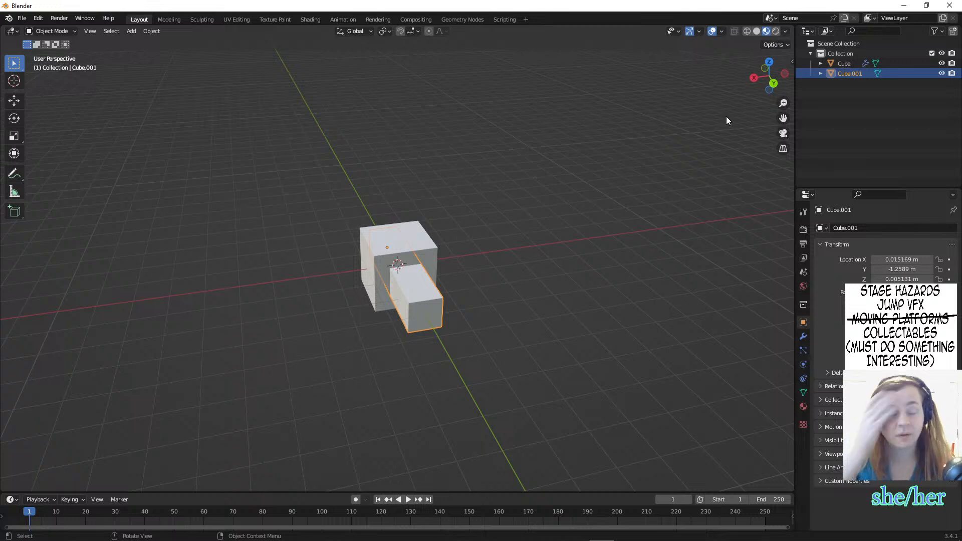
- Remove the existing Boolean modifier from the main cube
click(856, 63)
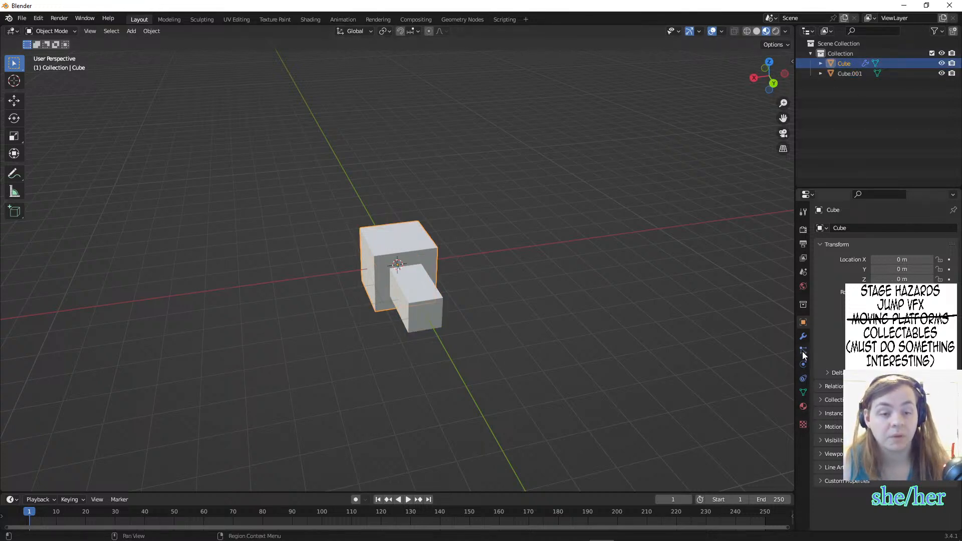
click(802, 336)
click(939, 244)
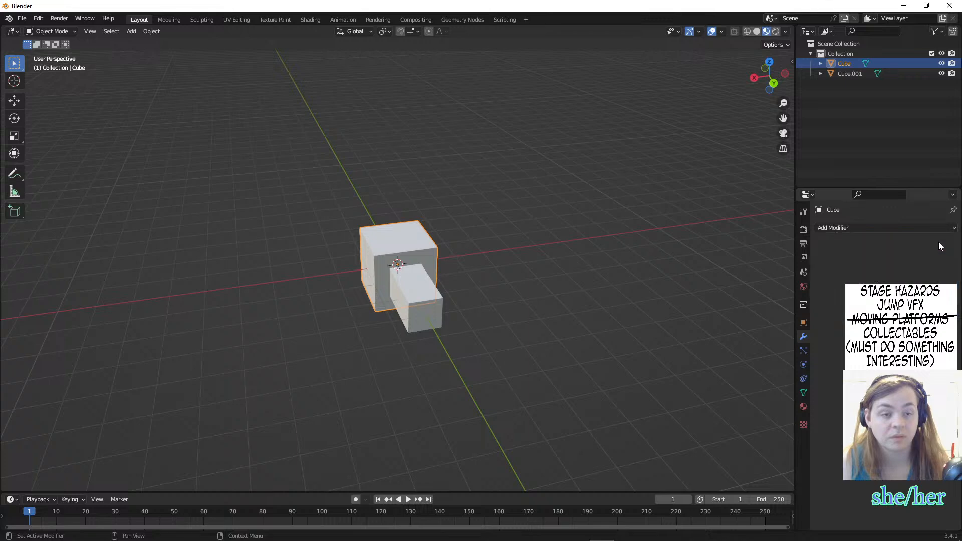
- Add a Boolean modifier to the main cube, set to Difference with Cube.001 as the cutting object
click(868, 228)
click(756, 278)
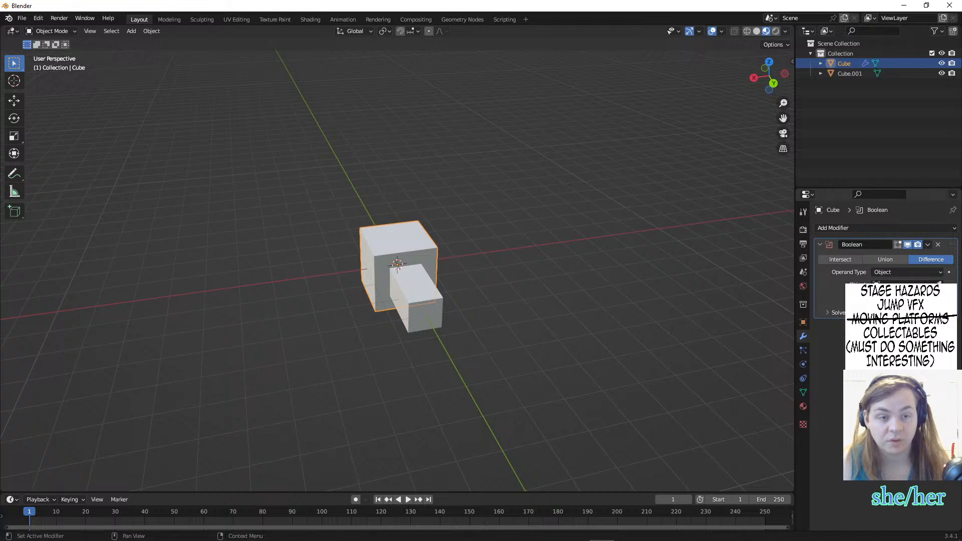
click(937, 284)
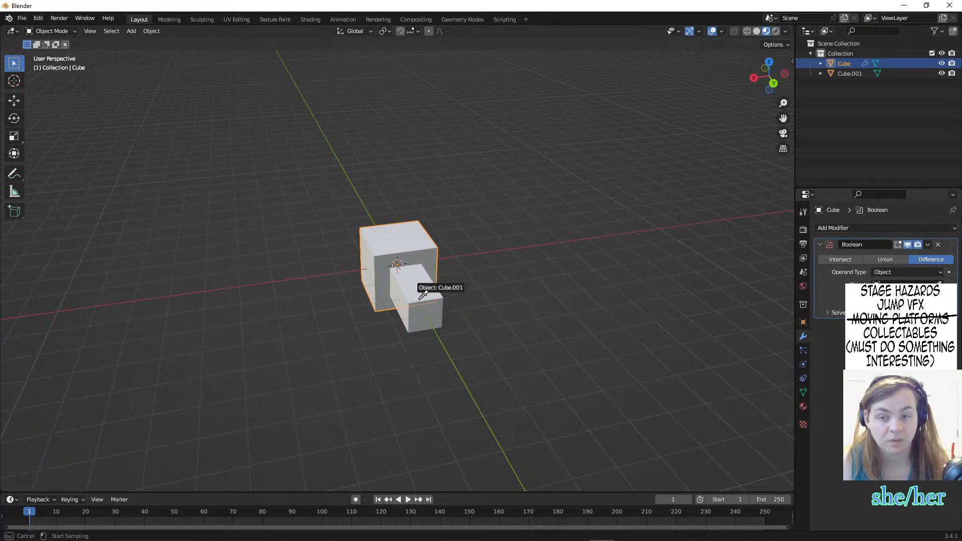
click(418, 300)
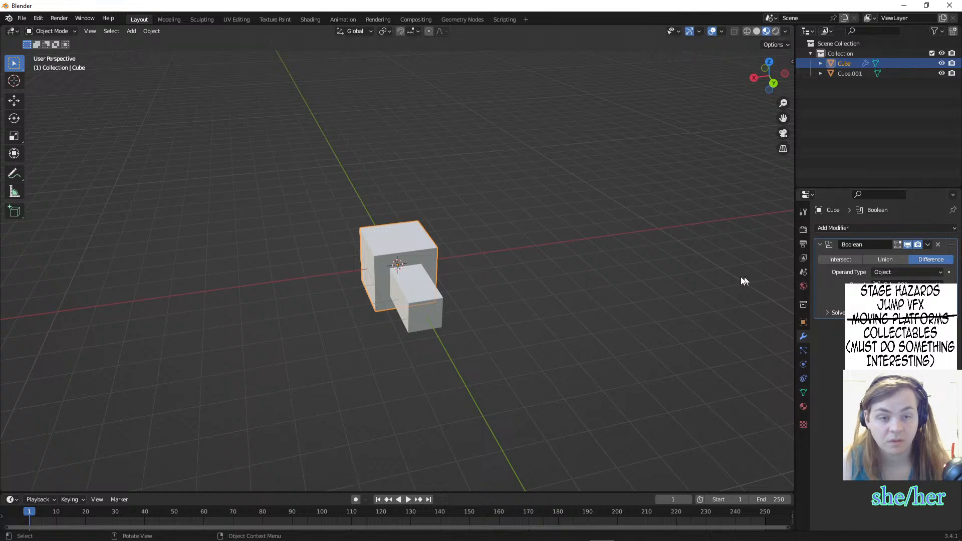
middle_drag(743, 280, 623, 282)
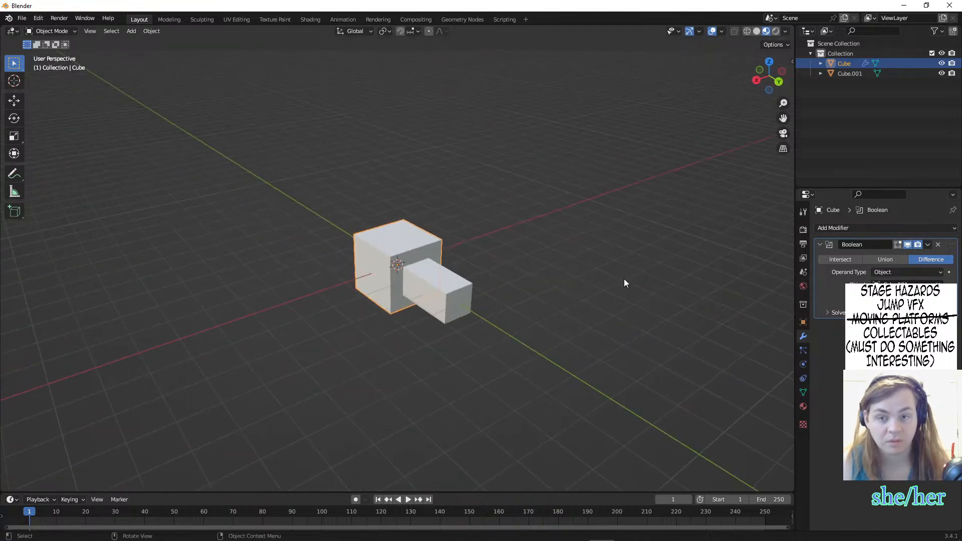
- Hide Cube.001 and inspect the opening cut through the main cube from the front and at an angle
click(448, 291)
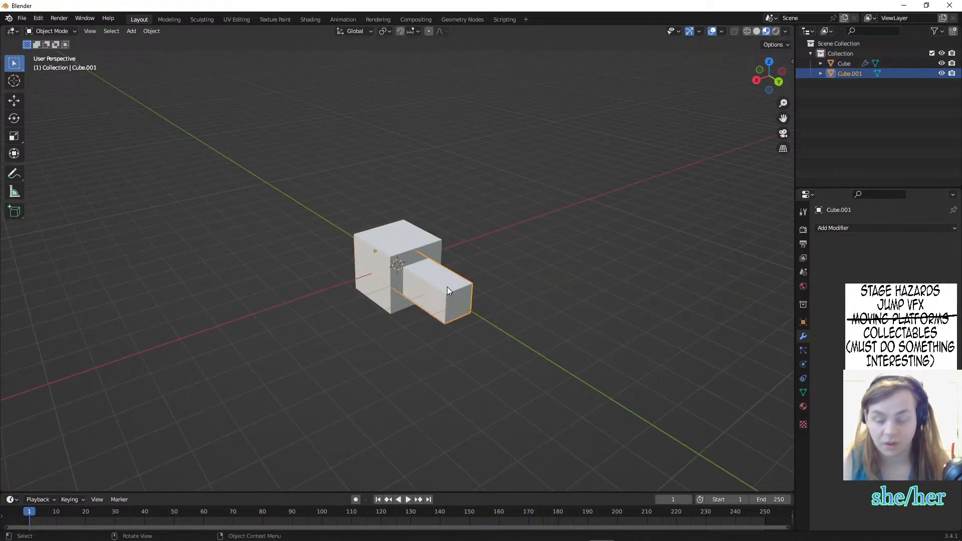
key(h)
middle_drag(446, 287, 394, 258)
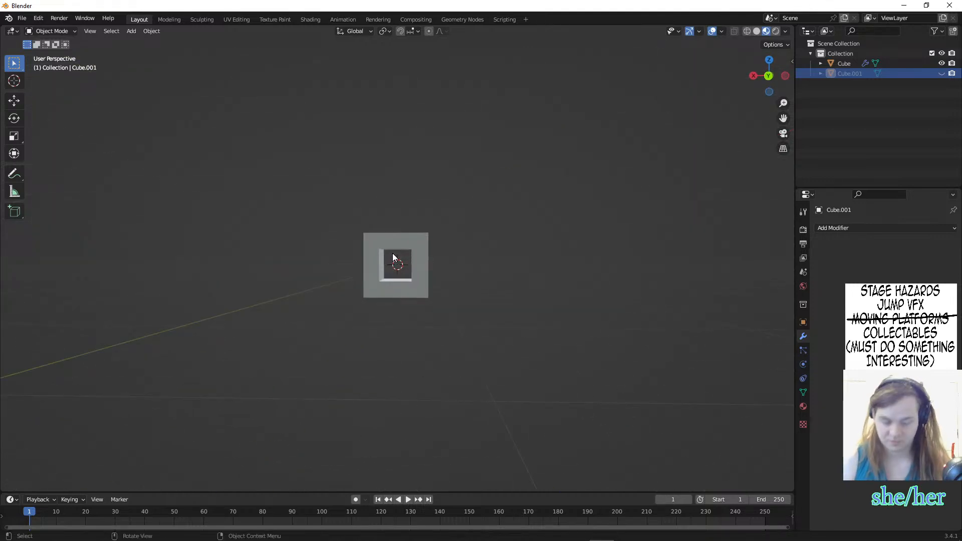
key(KP_5)
key(KP_5)
key(KP_4)
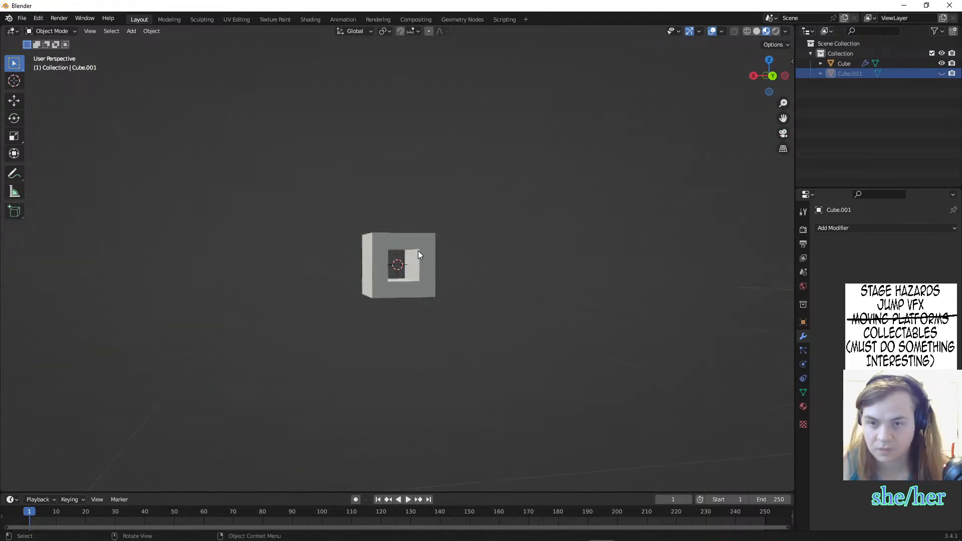
key(KP_6)
key(KP_1)
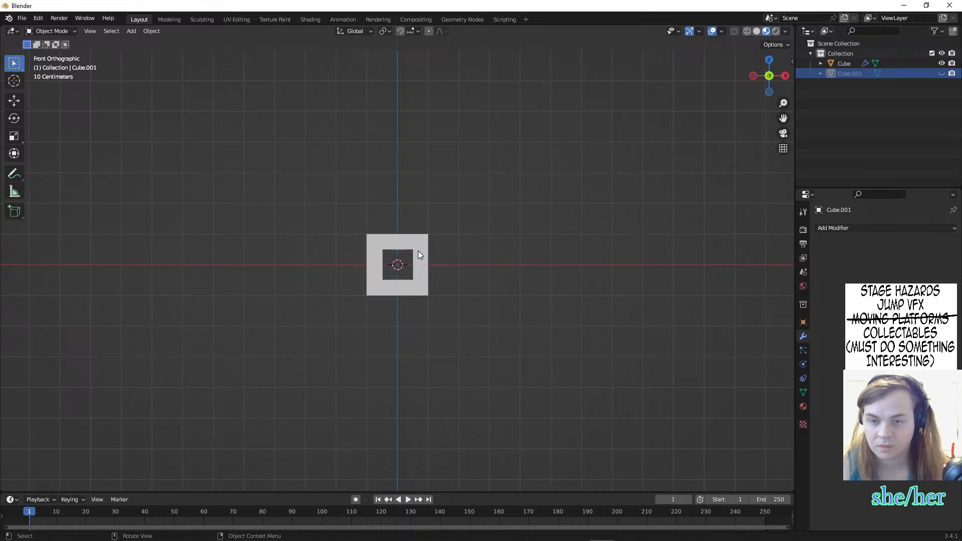
scroll(416, 249, up, 5)
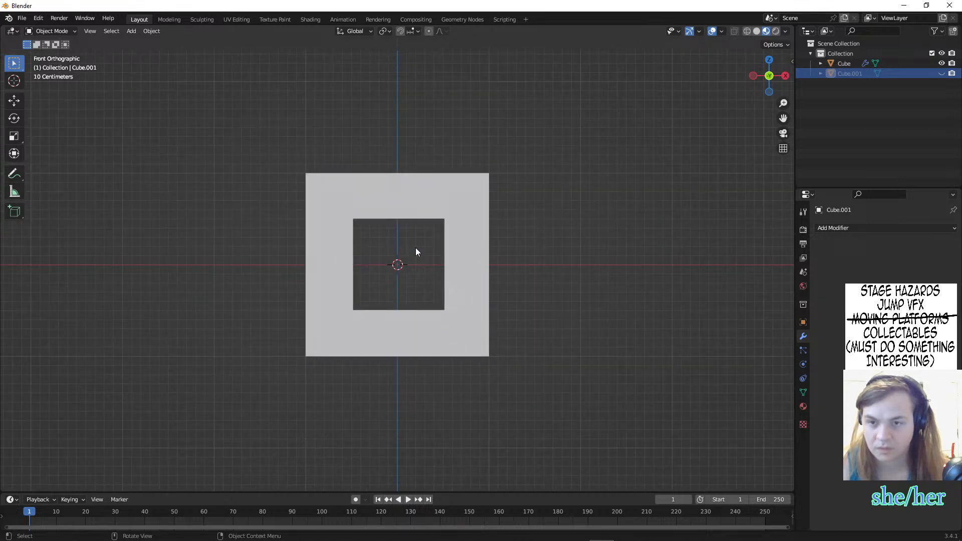
scroll(415, 252, down, 3)
middle_drag(519, 231, 524, 278)
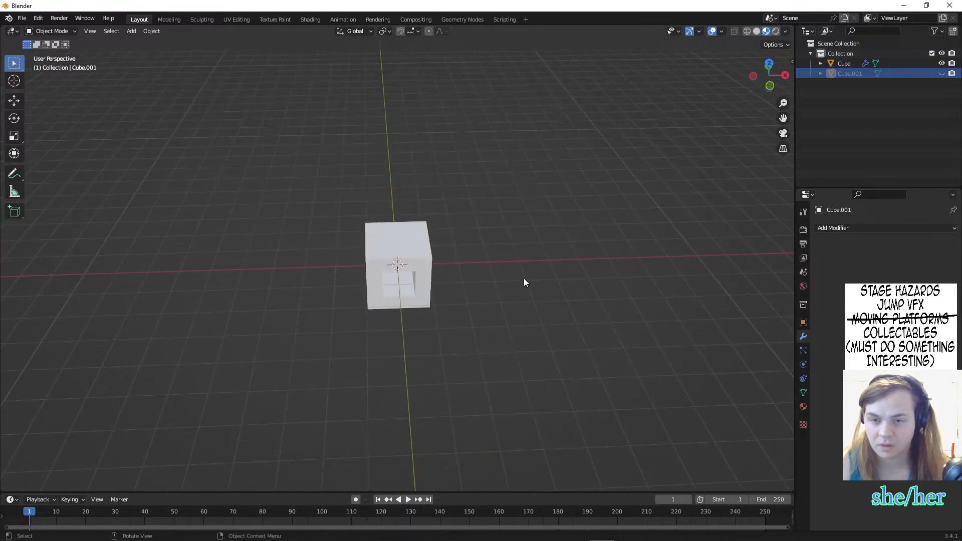
- Enter Edit Mode on the main cube and inset its top face to form a smaller central face
click(844, 63)
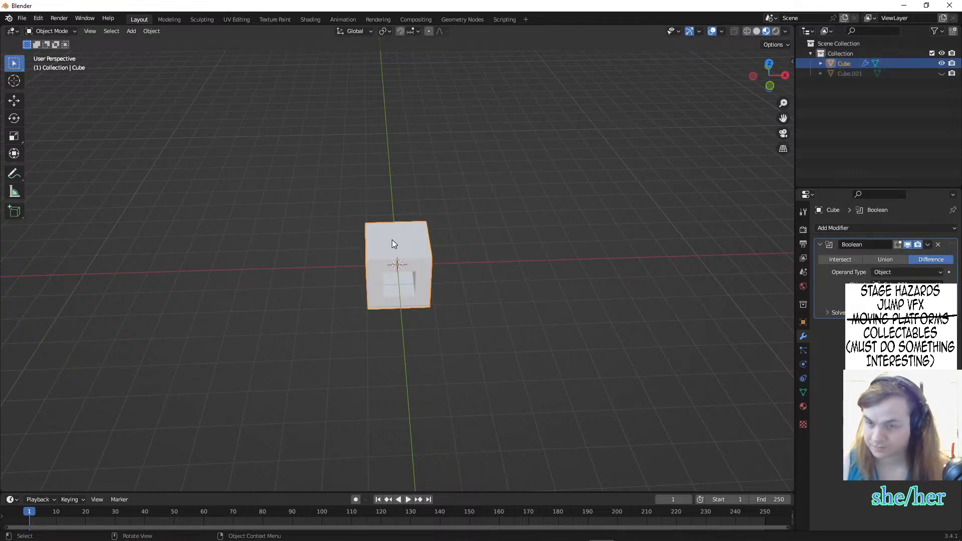
key(Tab)
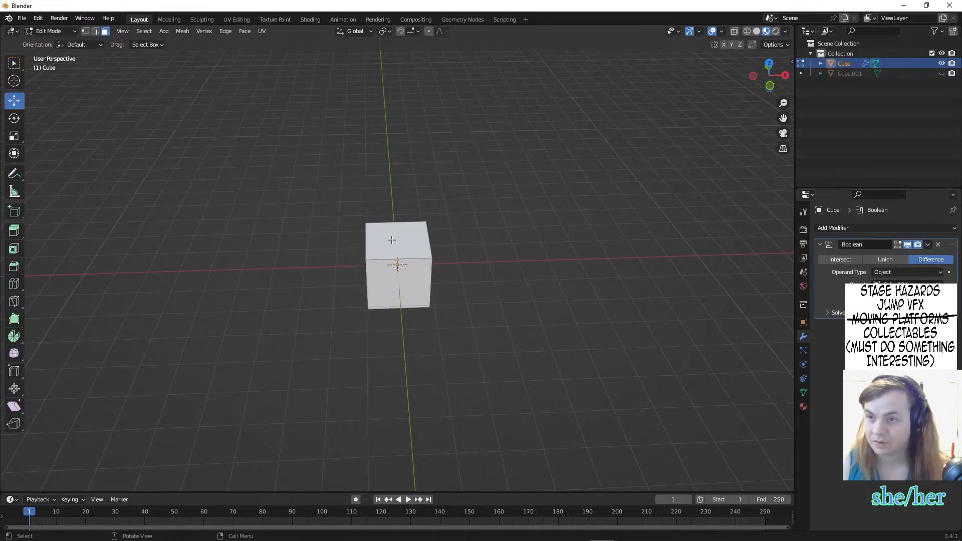
click(394, 241)
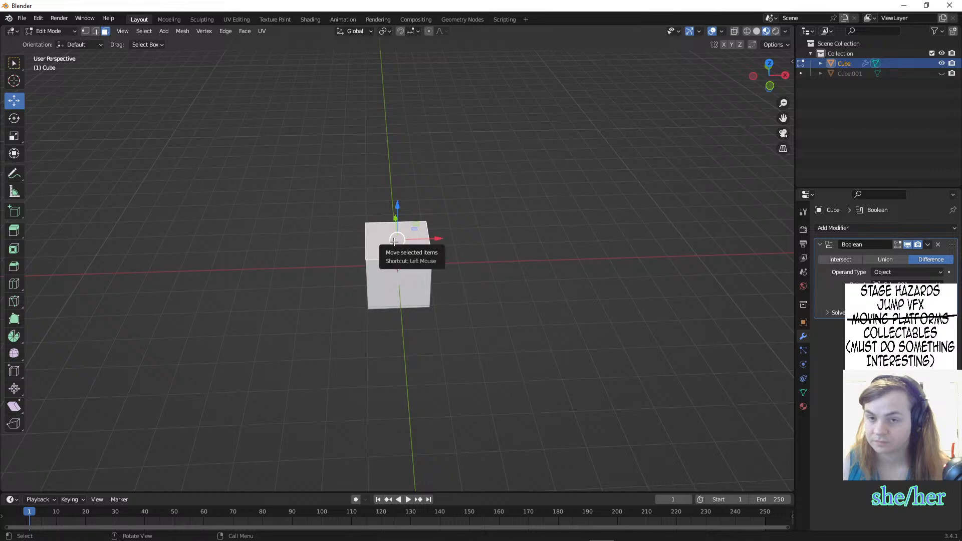
click(13, 251)
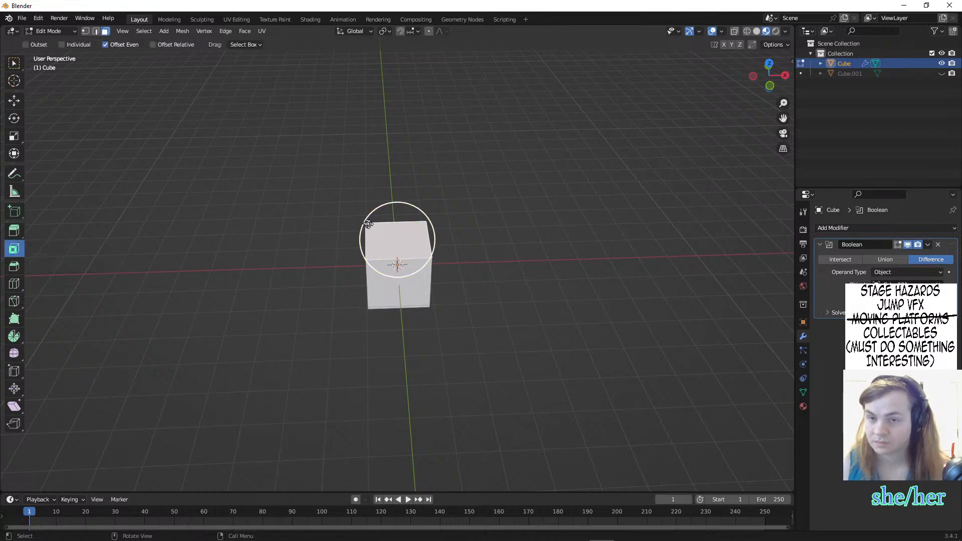
scroll(407, 231, down, 3)
scroll(400, 225, up, 6)
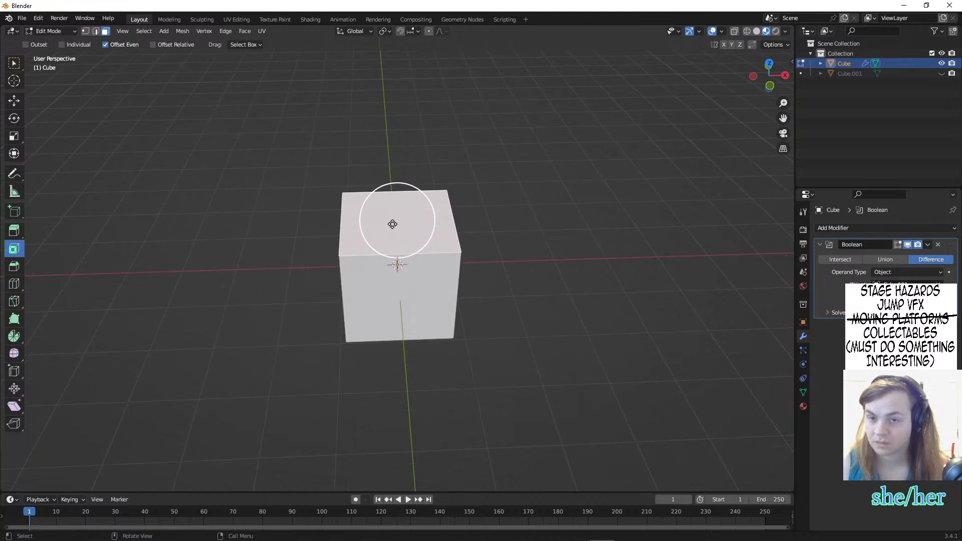
drag(369, 203, 382, 221)
click(293, 188)
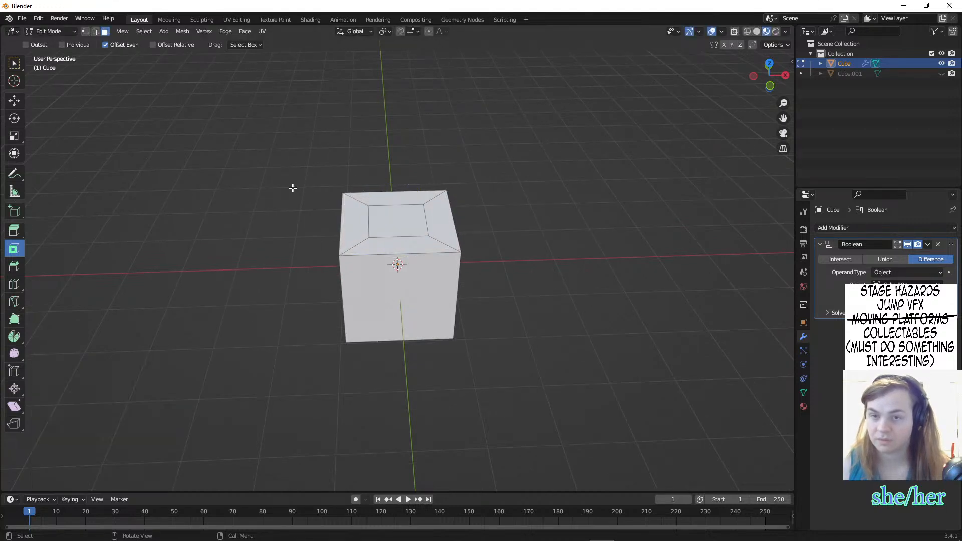
- Extrude the inset central face on top of the cube upward about 2.76 m into a column
click(427, 228)
key(e)
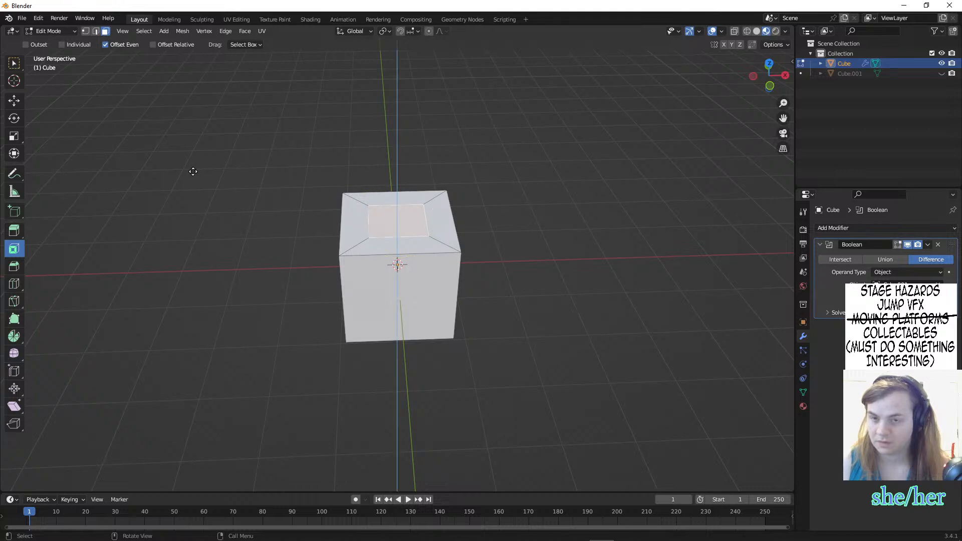
click(200, 474)
scroll(301, 297, down, 3)
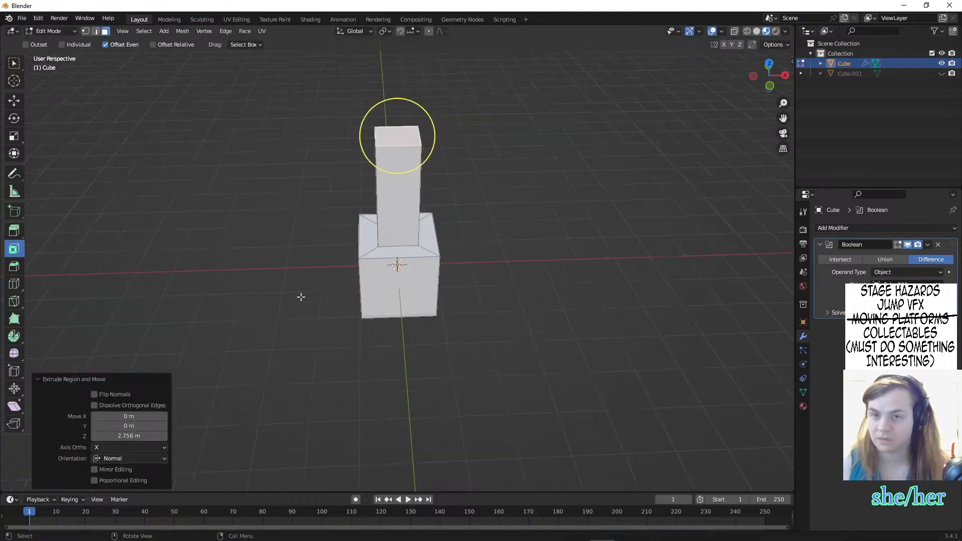
middle_drag(300, 332, 319, 264)
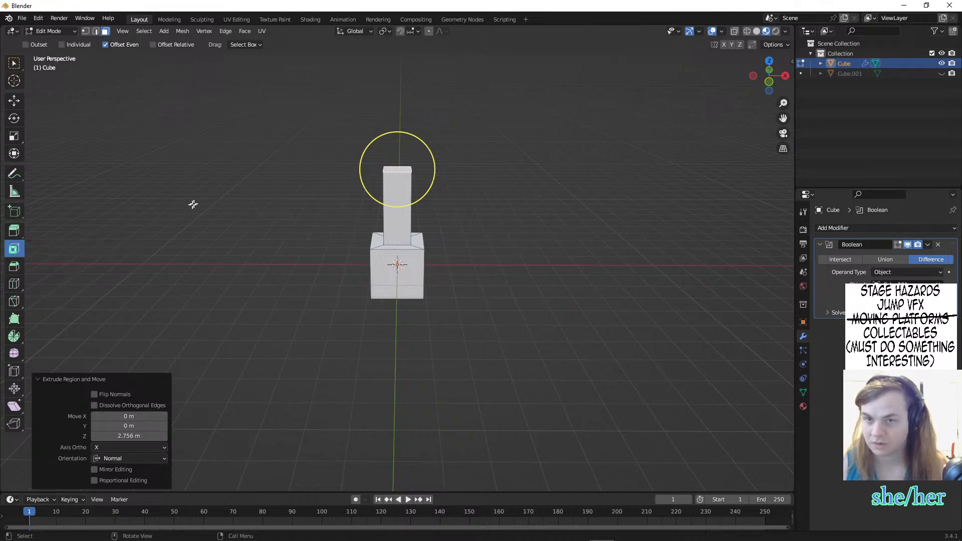
scroll(388, 159, down, 1)
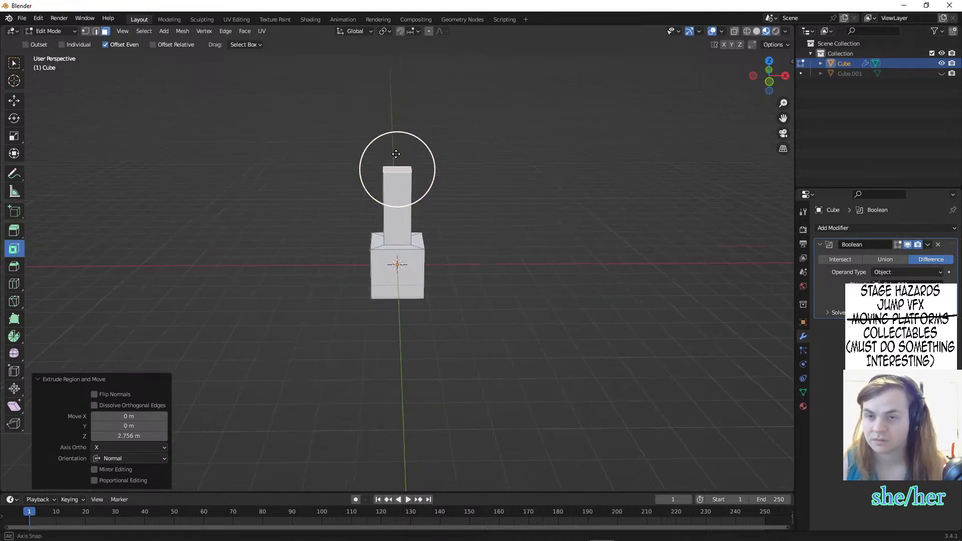
- Try to inset the column's top face about 0.175 m and extrude it upward as a narrower tier, undoing the result
middle_drag(388, 158, 387, 178)
key(i)
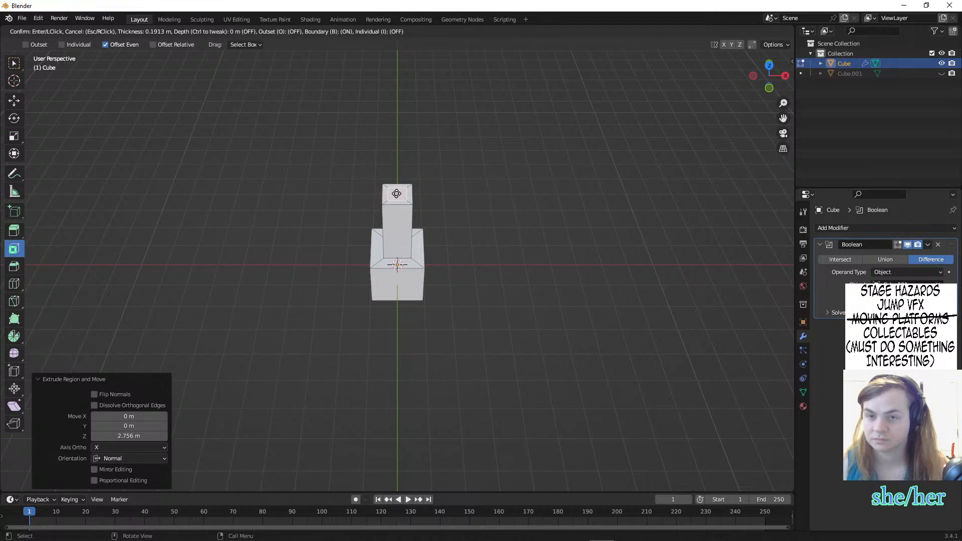
click(396, 194)
key(e)
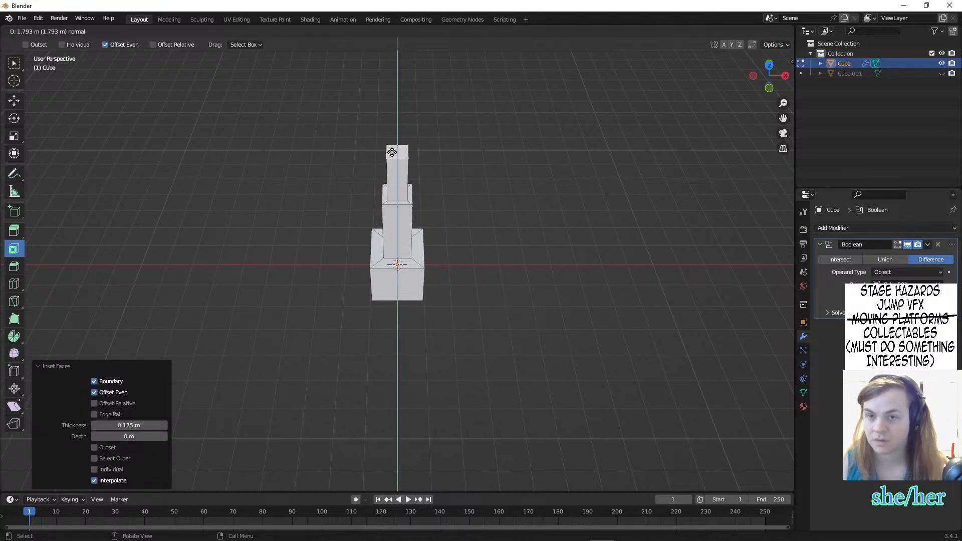
click(391, 167)
middle_drag(398, 167, 354, 119)
key(ctrl+z)
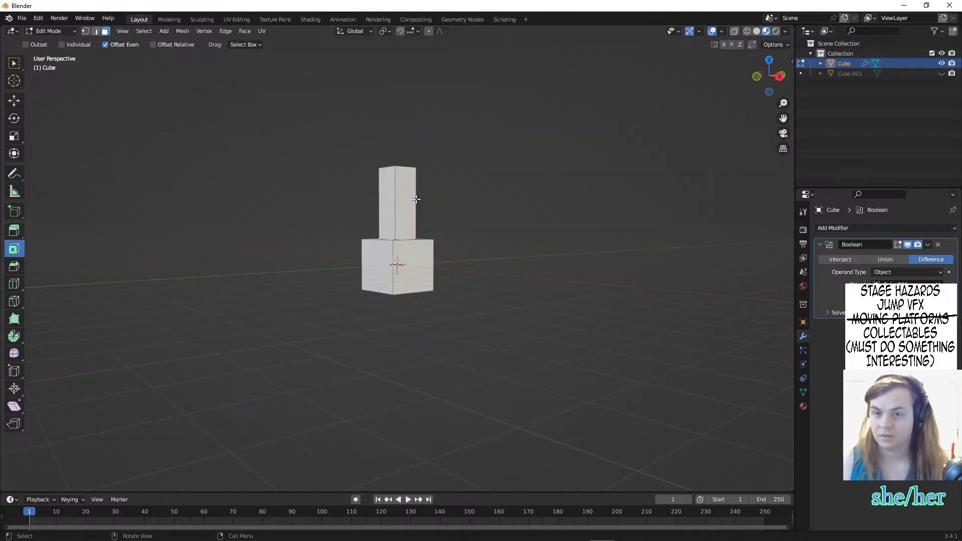
- Inset one side face of the column by about 0.286 m
key(c)
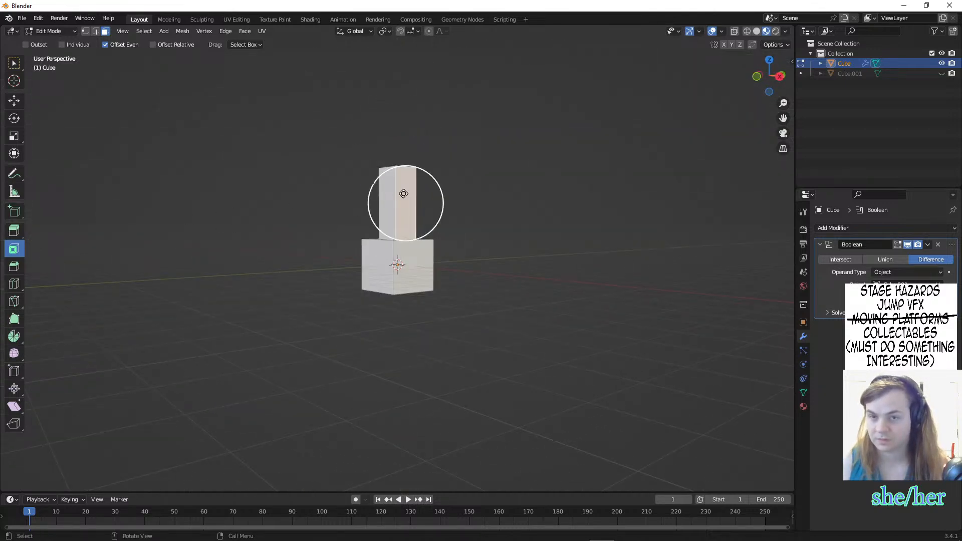
key(Escape)
key(i)
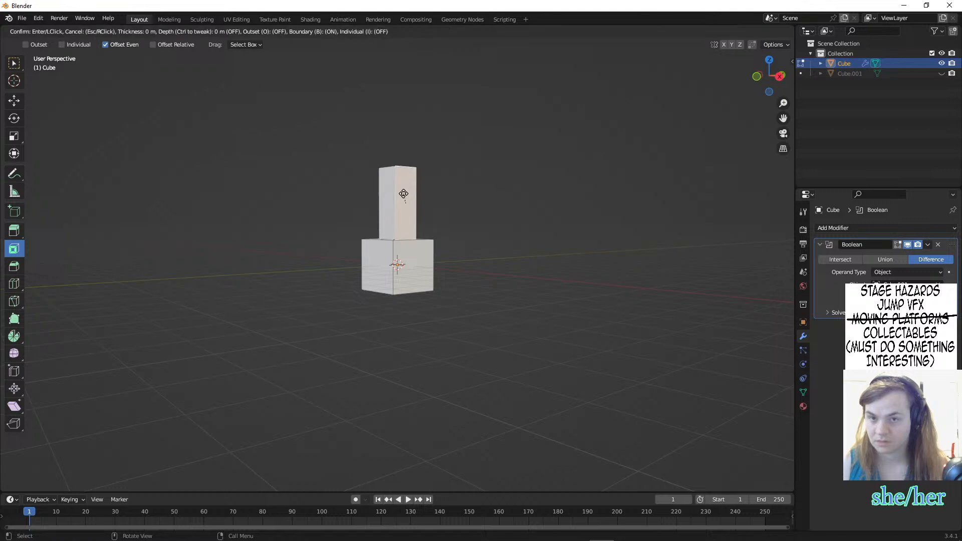
click(407, 205)
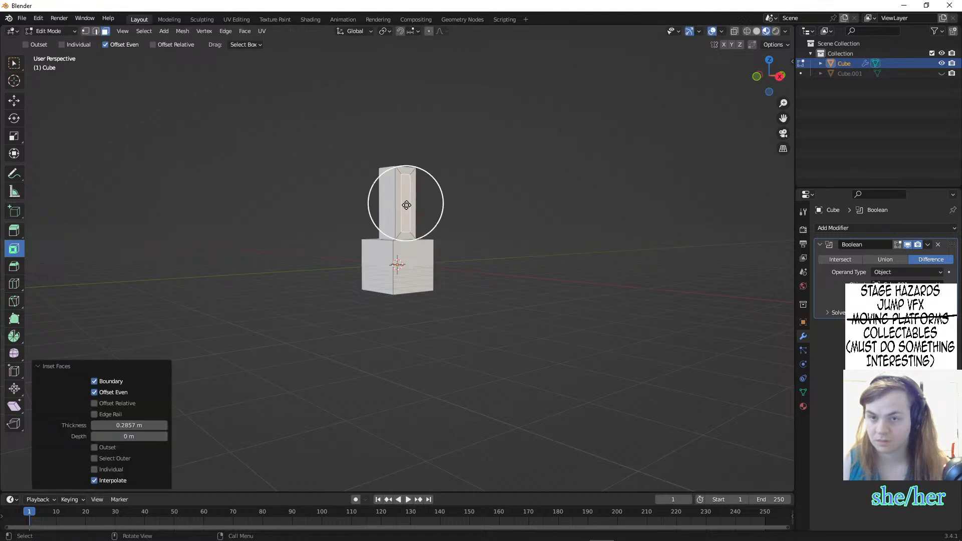
- Knife-cut a horizontal line across the middle of the inset panel on the column's side
middle_drag(423, 206, 446, 198)
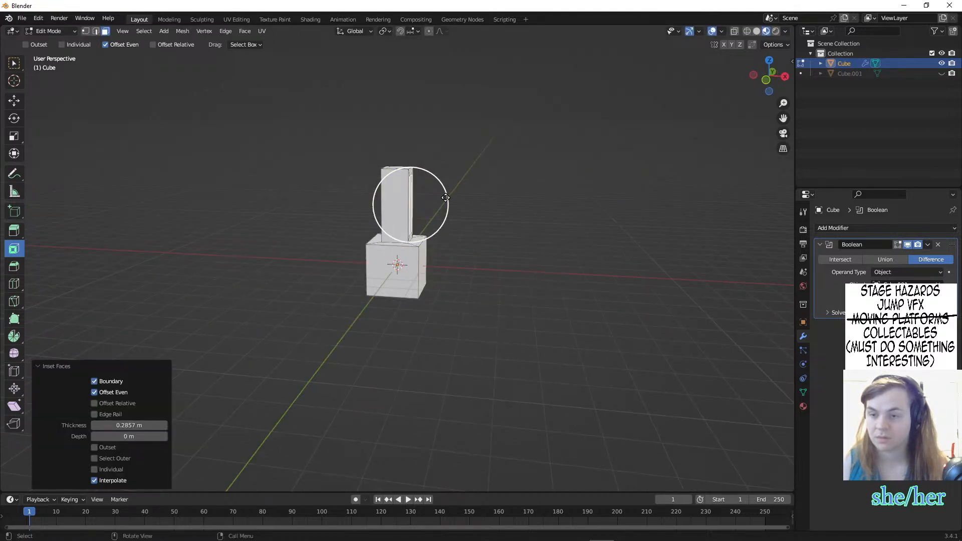
key(k)
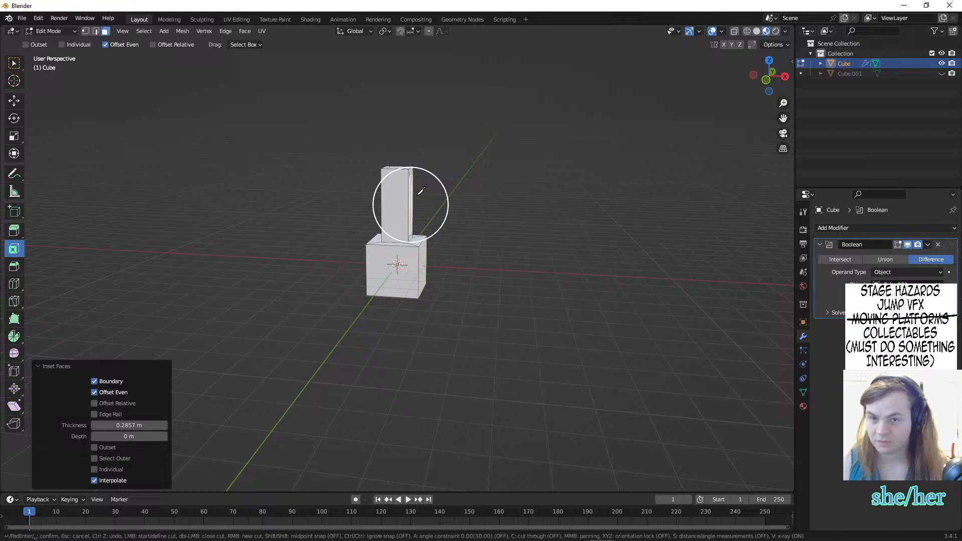
middle_drag(409, 202, 408, 202)
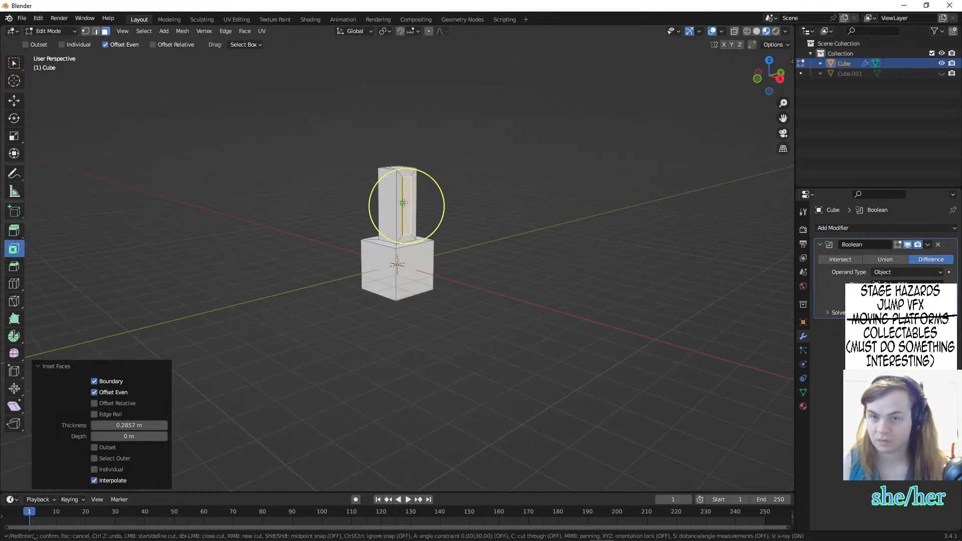
click(404, 202)
click(416, 198)
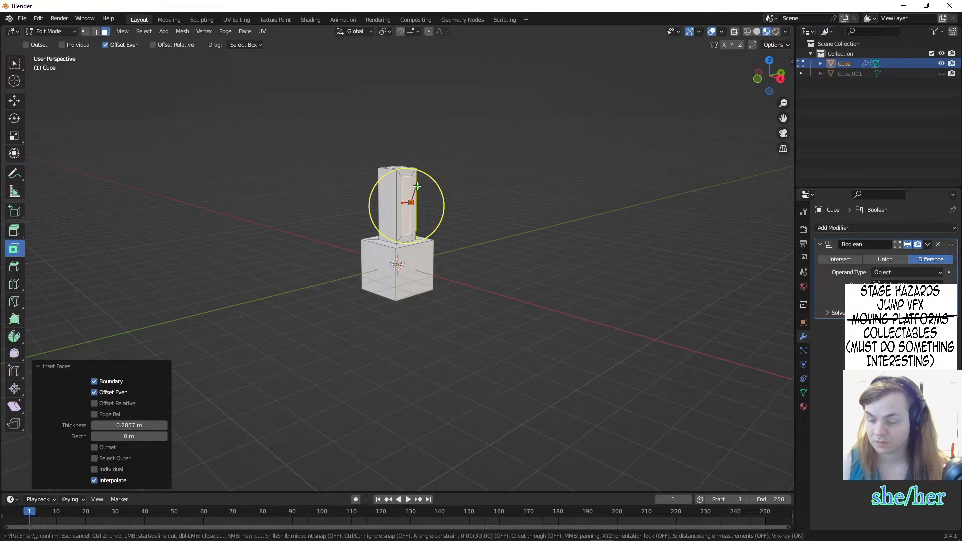
key(Return)
- Knife-cut a second horizontal line across the middle of the upper half of the column's inset panel
scroll(410, 185, up, 3)
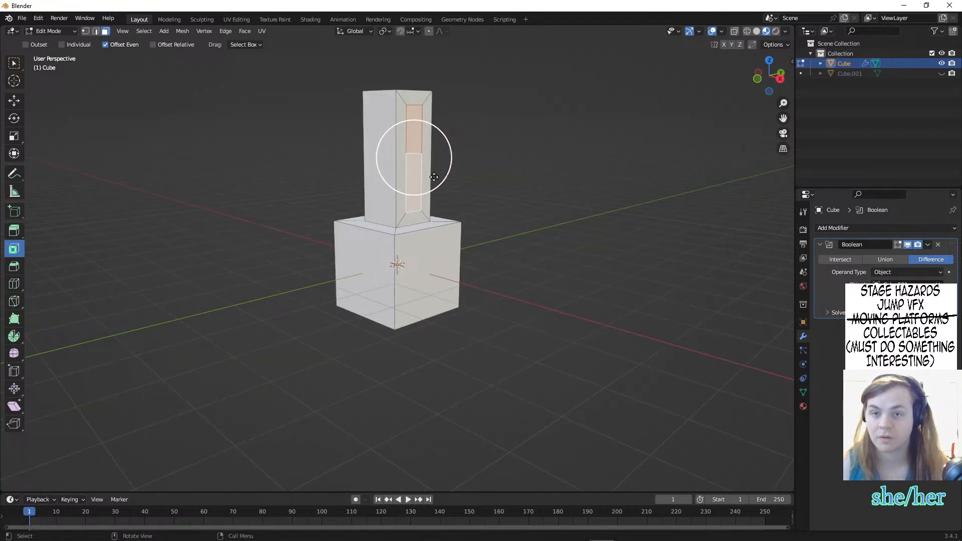
key(k)
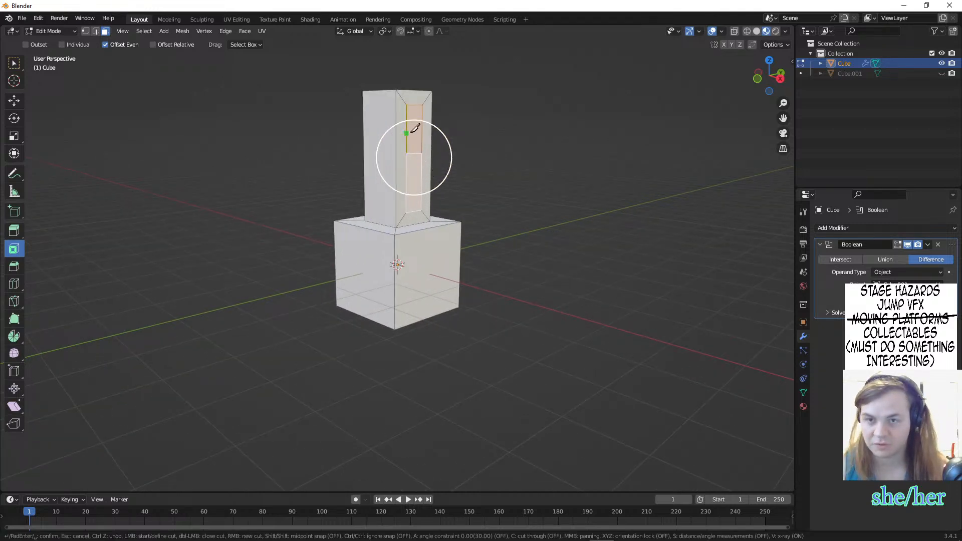
click(406, 129)
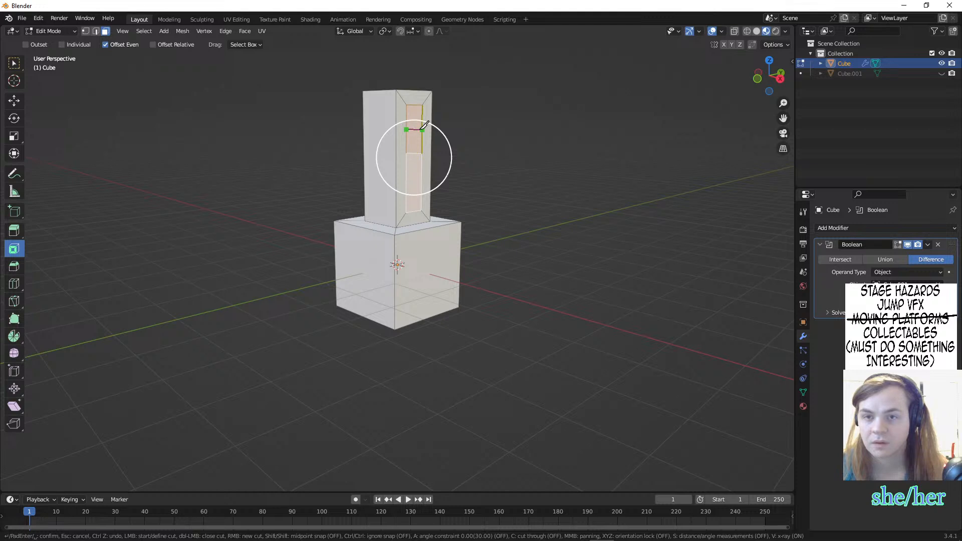
click(422, 129)
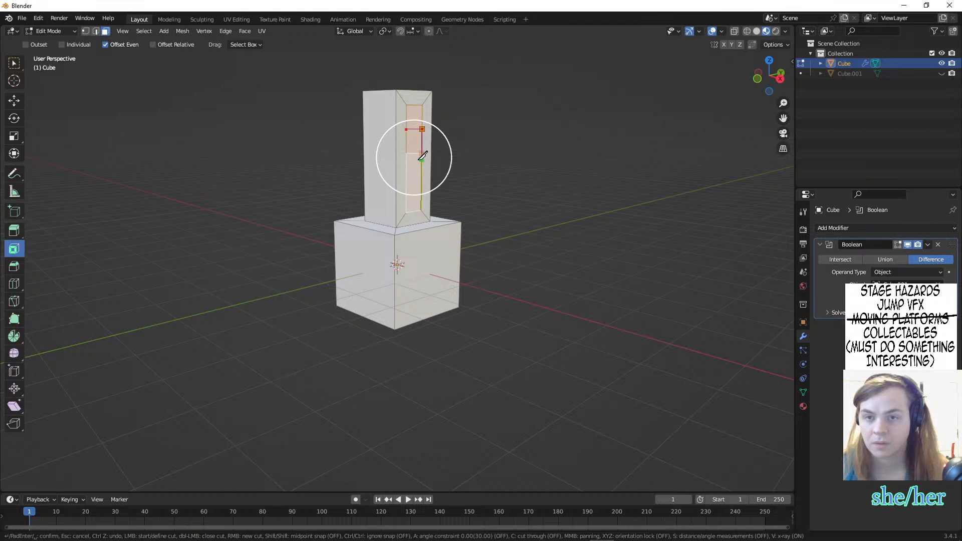
key(Return)
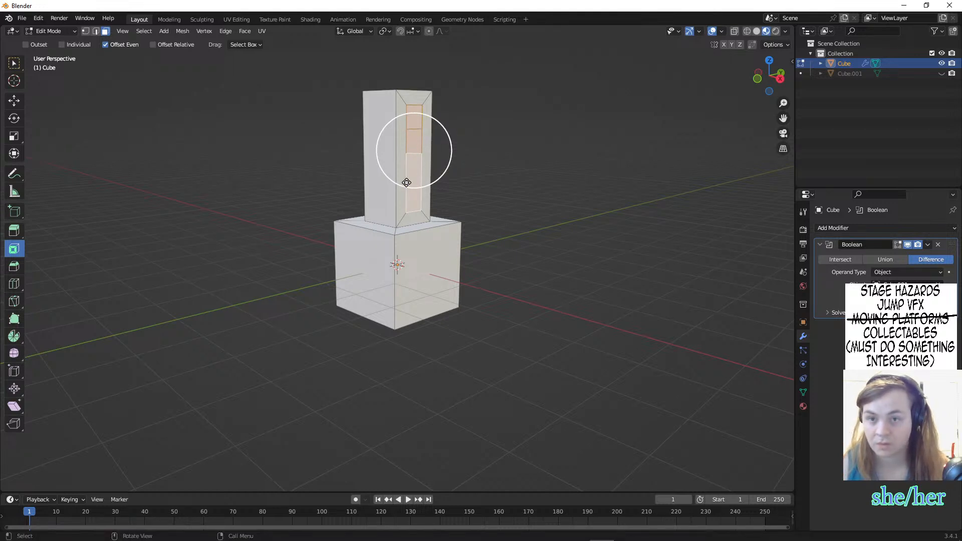
- Knife-cut a horizontal line across the lower half of the inset panel on the column's side
key(k)
click(406, 191)
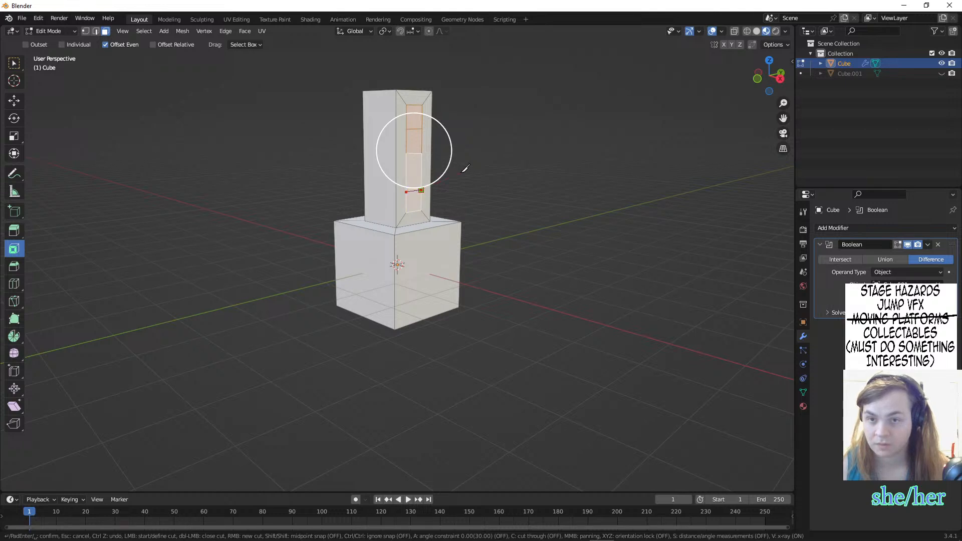
key(Return)
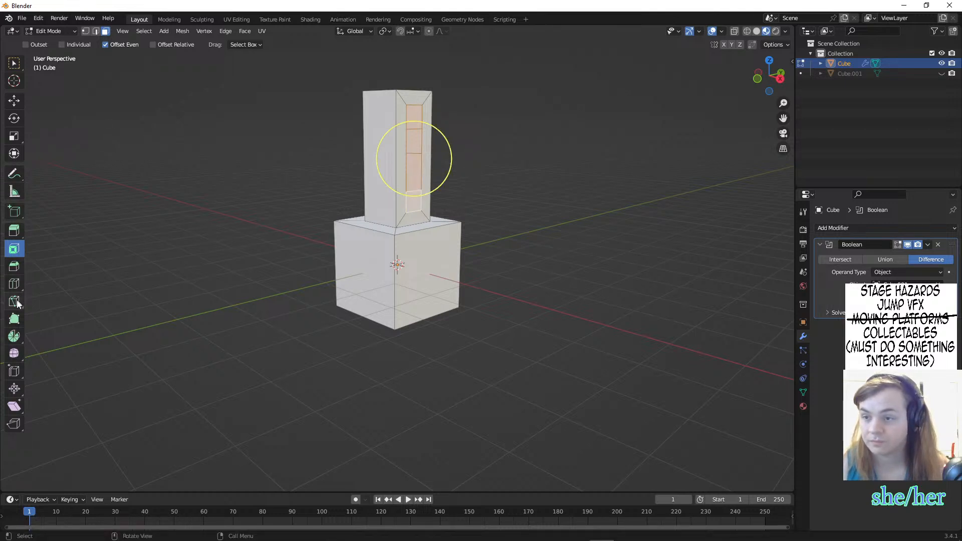
- Extrude the inset panel's segment just above the lowest cut outward as a key tooth
click(418, 170)
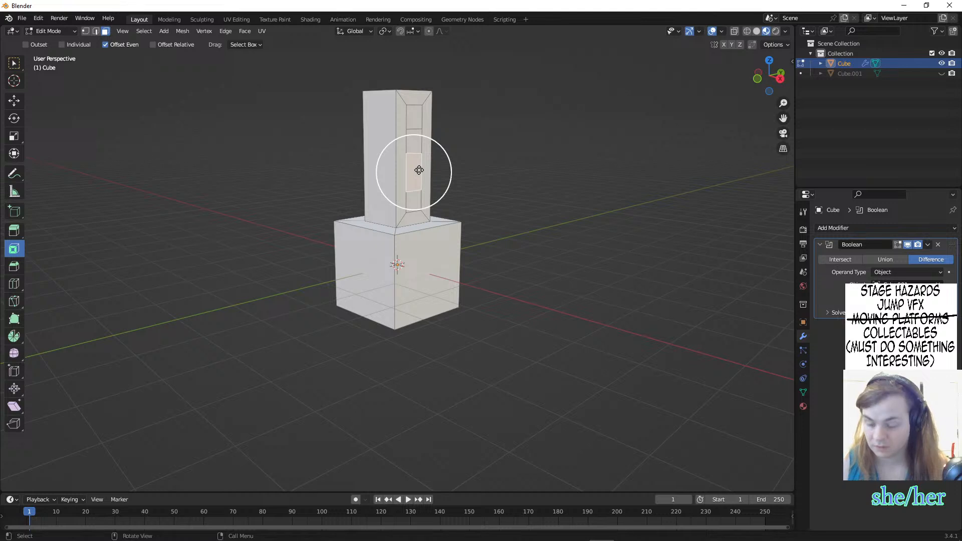
key(e)
click(441, 172)
- Try to extrude the panel's topmost segment outward in two sections, undoing both extrusions
click(413, 115)
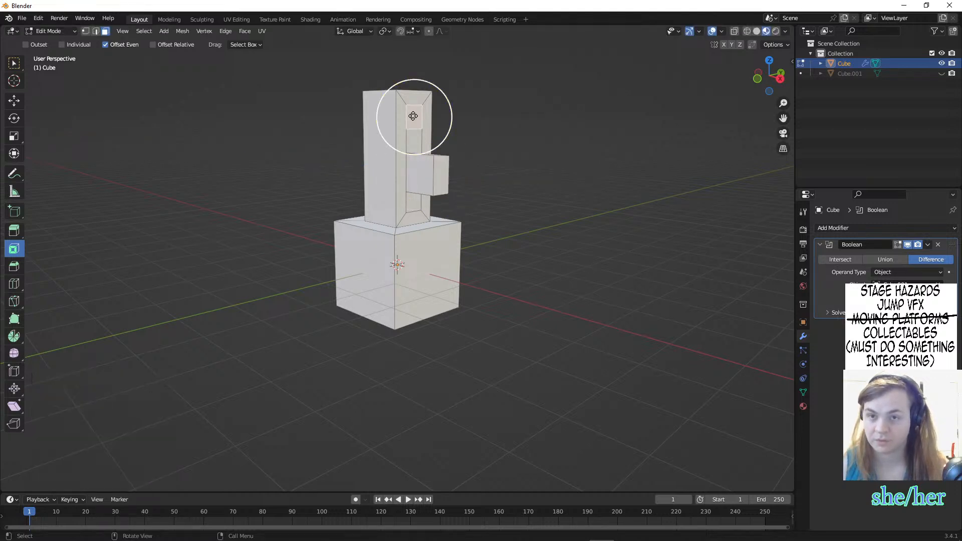
key(e)
click(431, 119)
key(e)
click(417, 143)
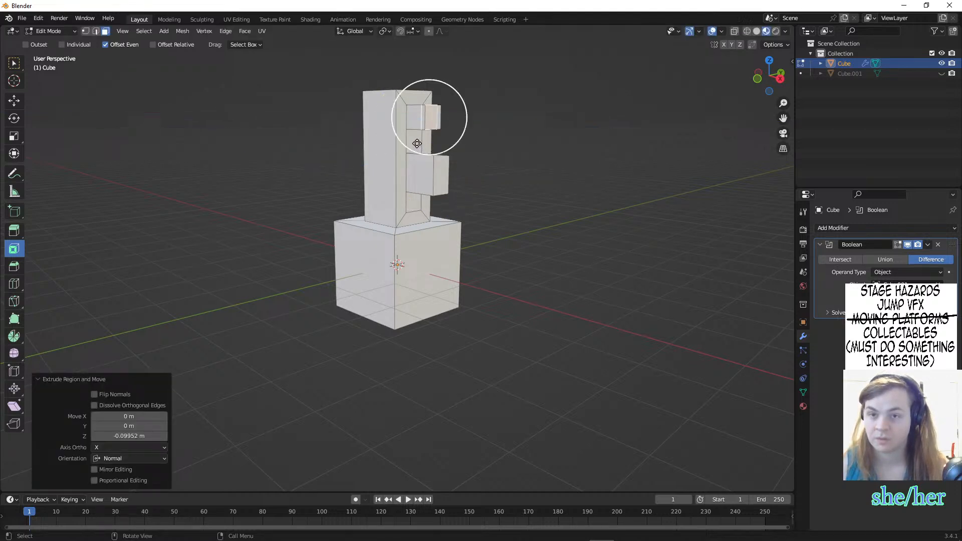
middle_drag(499, 131, 535, 142)
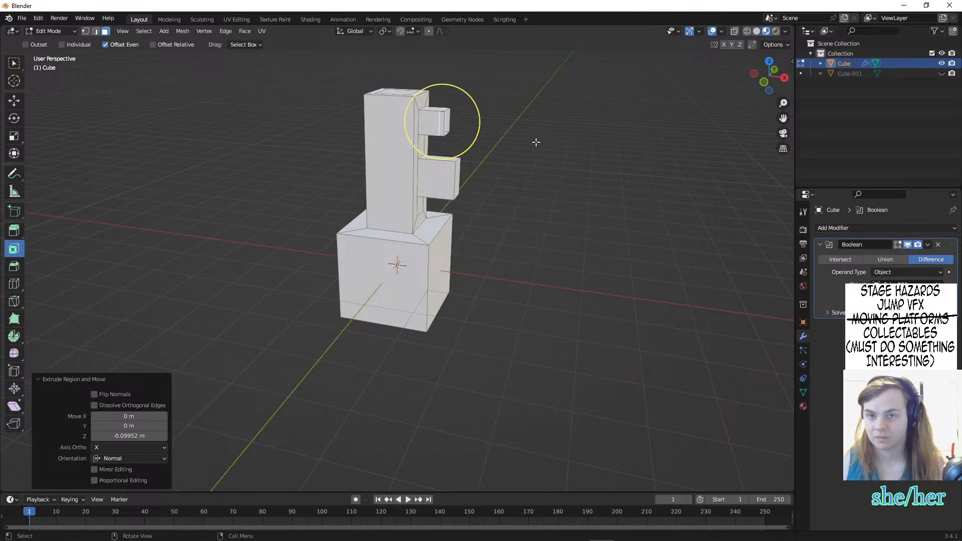
key(ctrl+z)
key(ctrl+z)
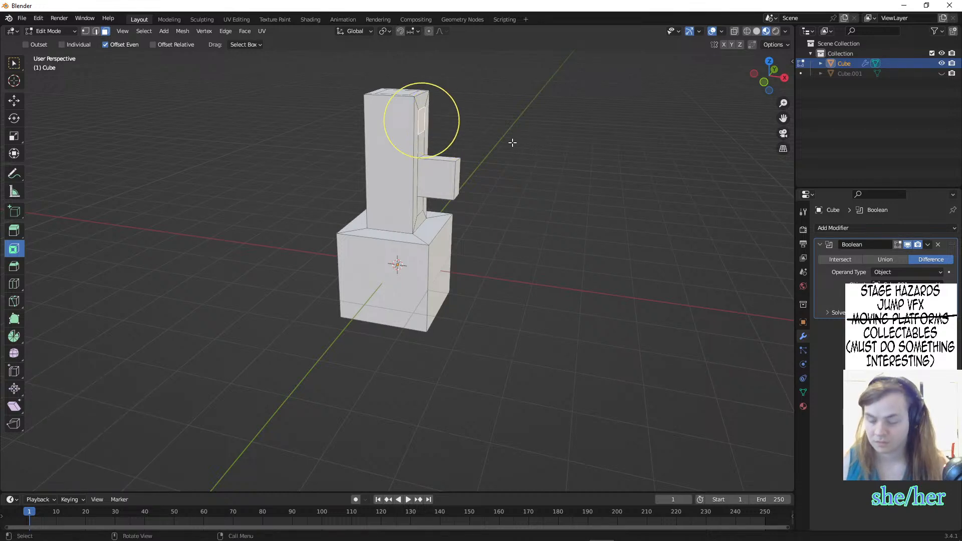
- Extrude the panel's topmost segment outward about 0.819 m as a second key tooth
click(14, 100)
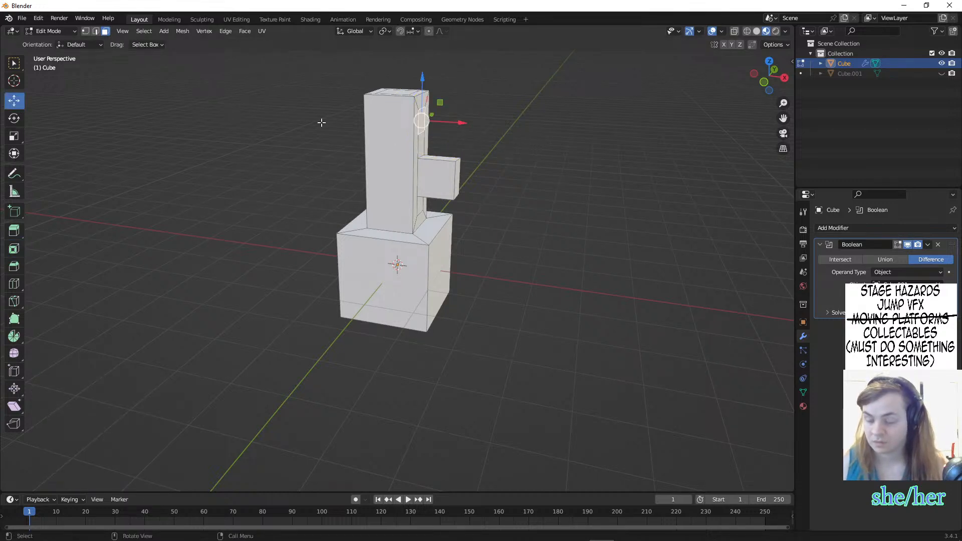
key(e)
click(361, 127)
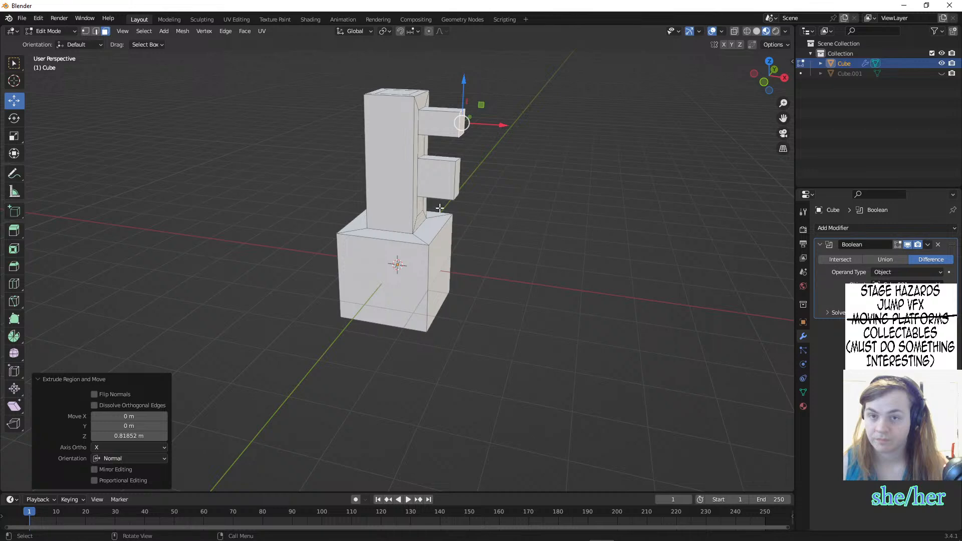
- Toggle Cube.001's visibility and inspect the key's Boolean cut-out in Object Mode, returning to Edit Mode
middle_drag(499, 177, 516, 213)
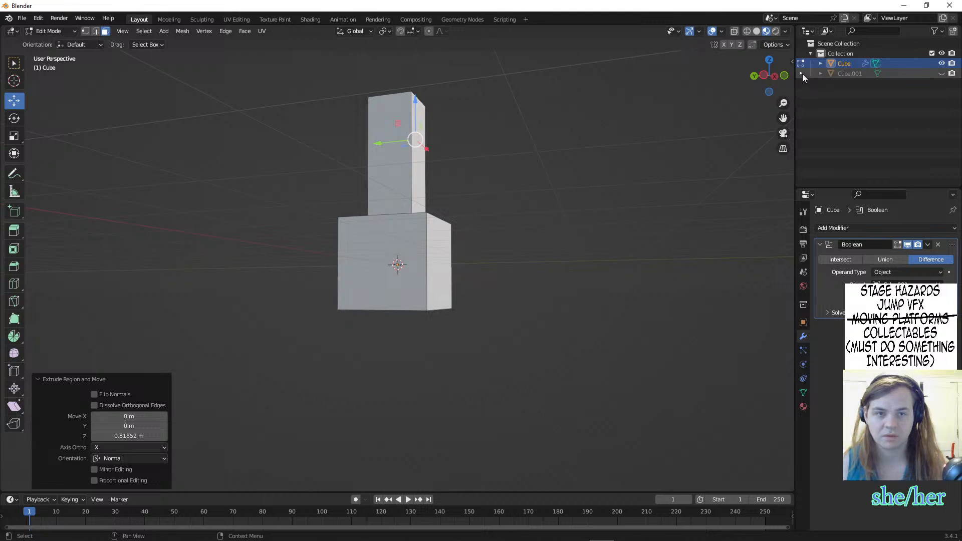
click(848, 73)
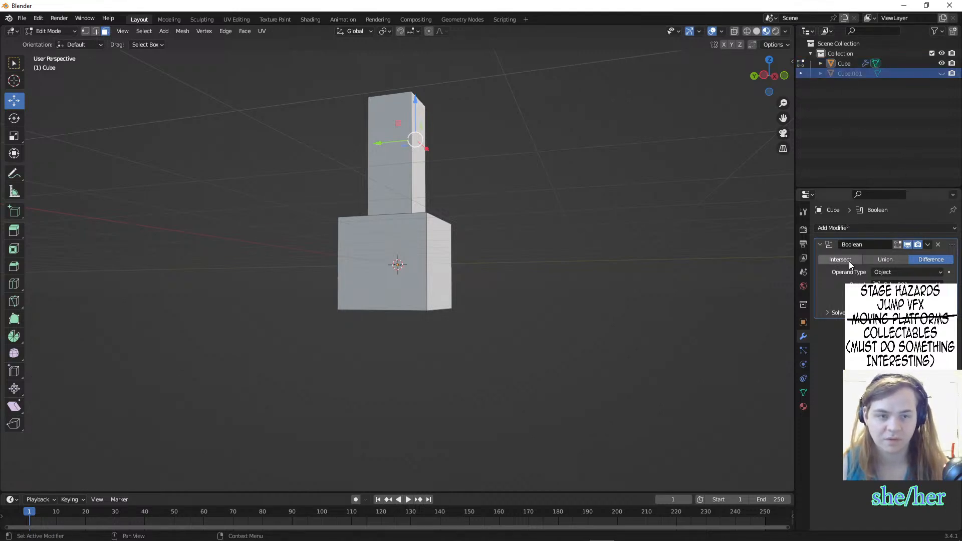
middle_drag(601, 275, 541, 290)
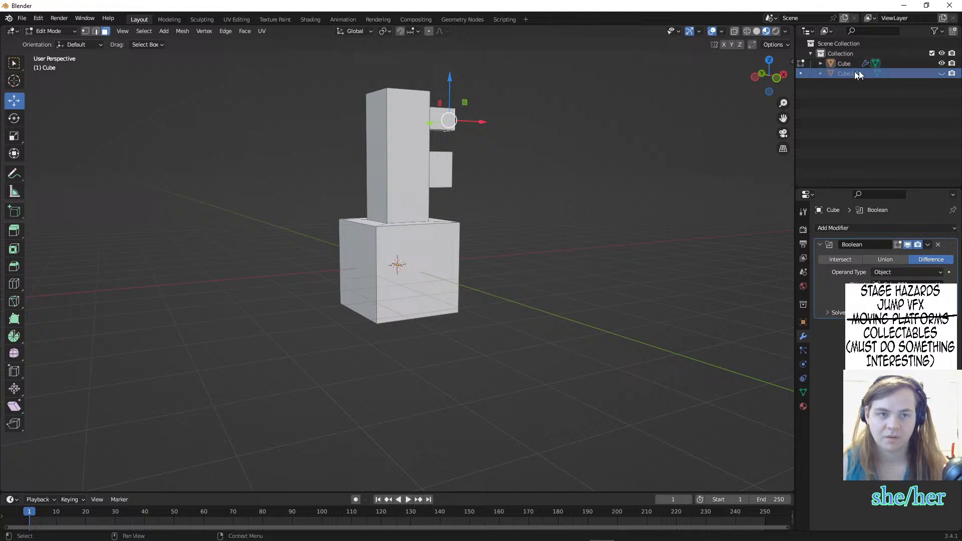
click(941, 73)
click(941, 74)
click(941, 73)
click(941, 74)
click(411, 269)
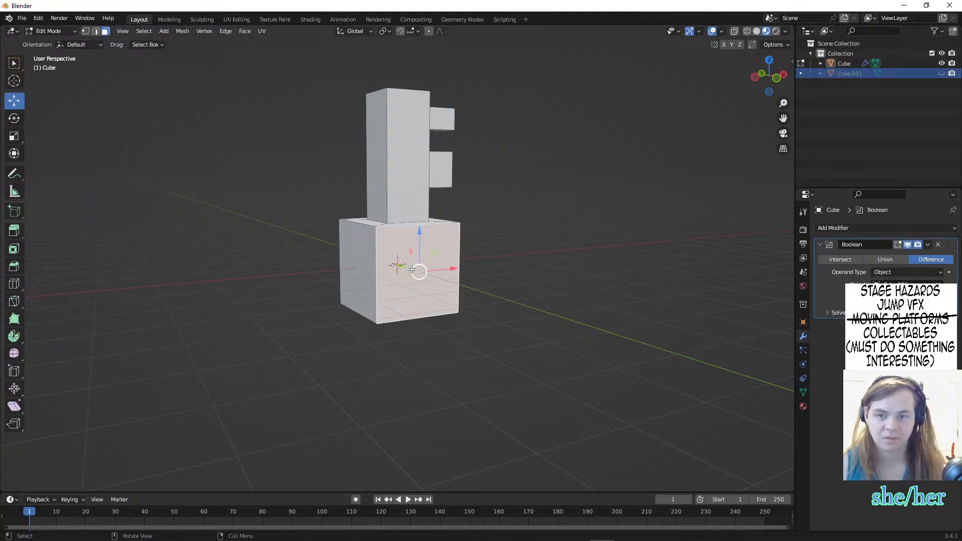
key(Tab)
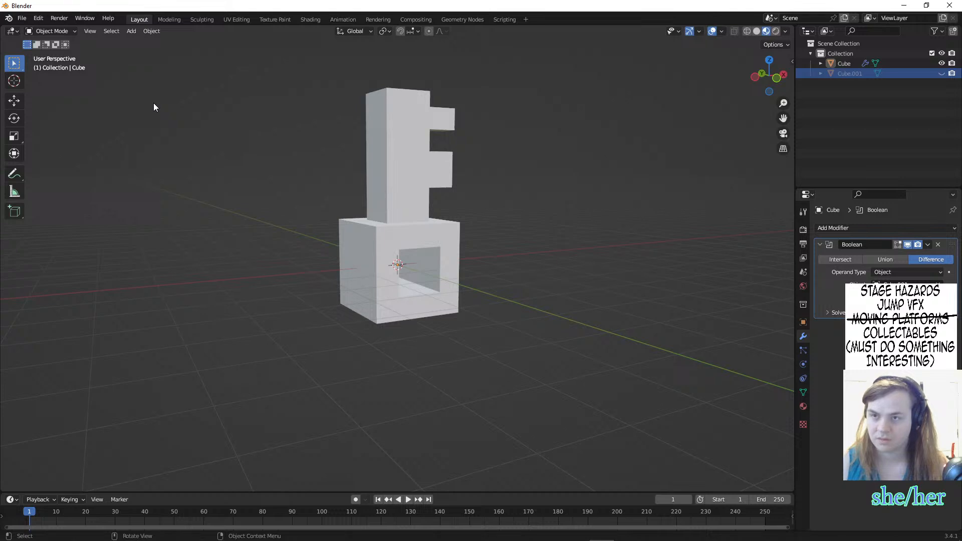
key(Tab)
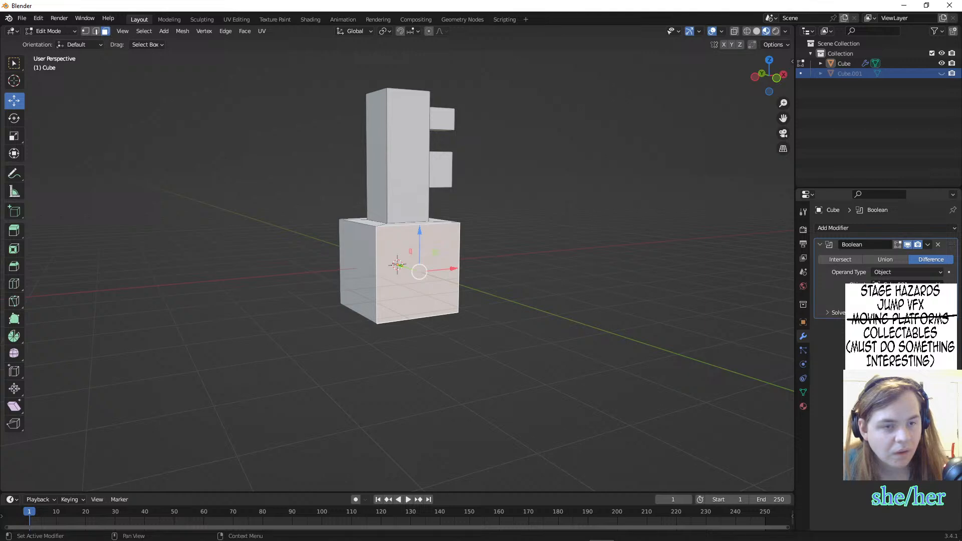
middle_drag(576, 225, 540, 251)
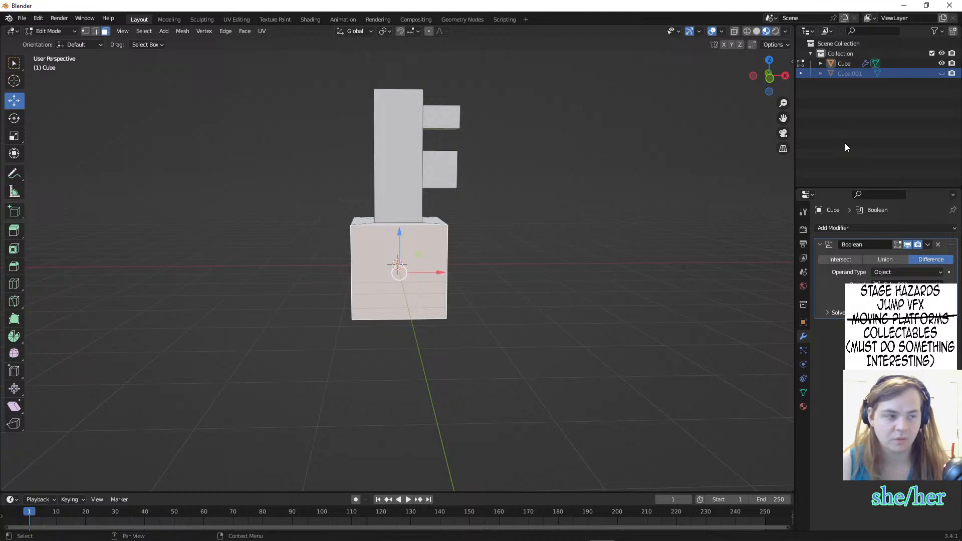
- Switch to Firefox, open piskelapp.com in a new tab and start a new sprite in Piskel
mouse_move(360, 533)
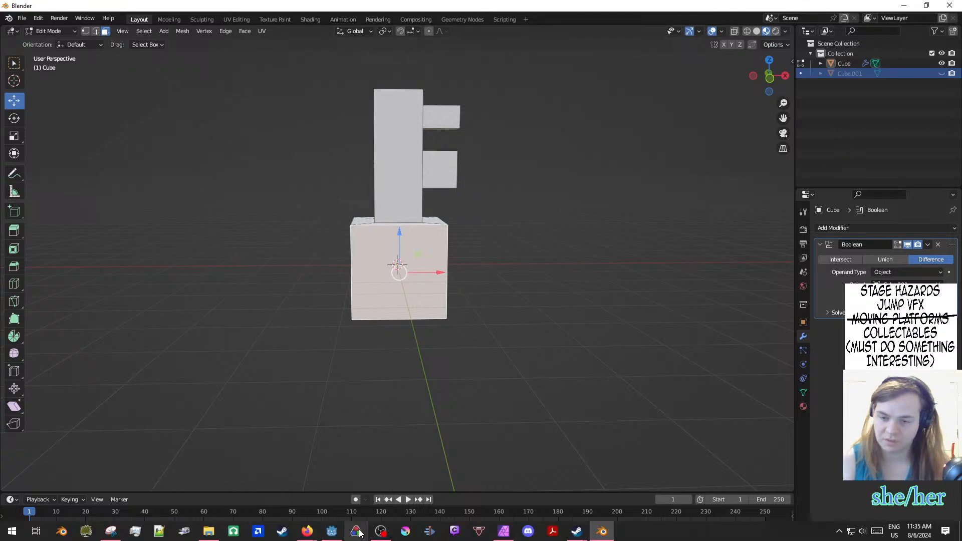
mouse_move(307, 531)
click(337, 480)
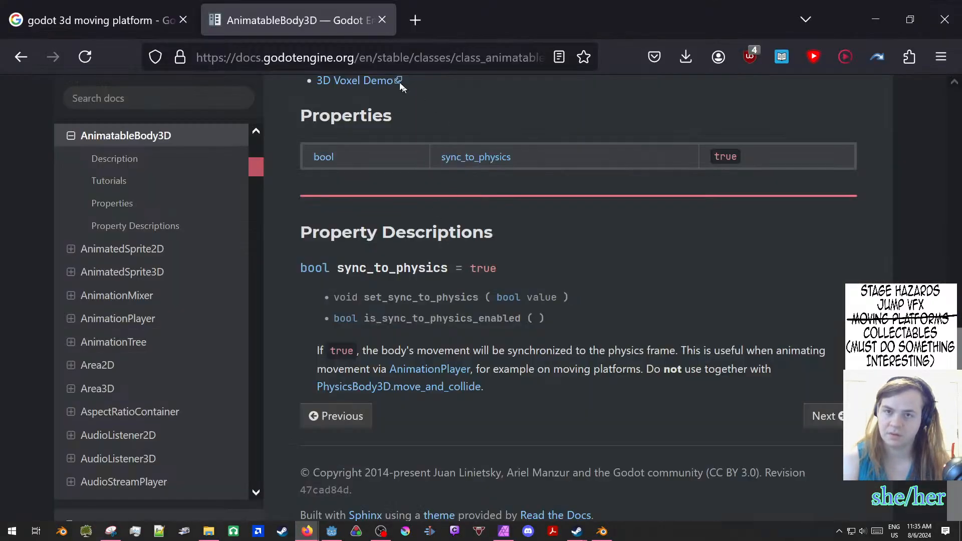
click(416, 21)
text(rkd)
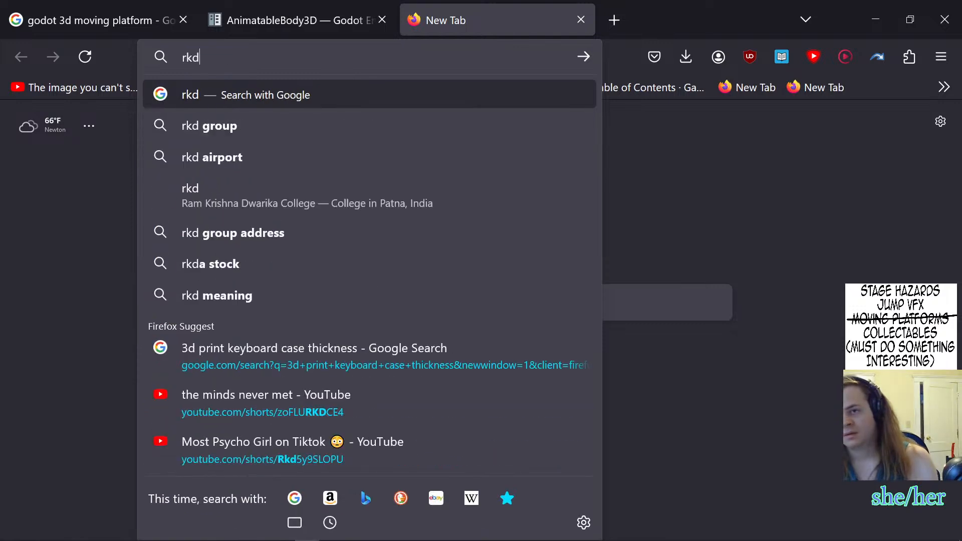
key(BackSpace)
key(BackSpace)
key(BackSpace)
key(super+space)
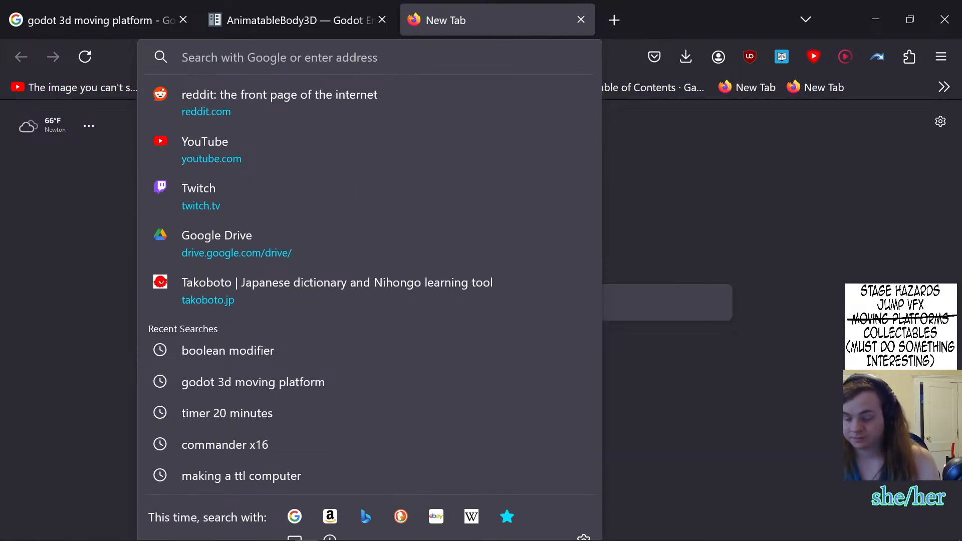
text(piskelapp.com)
key(Return)
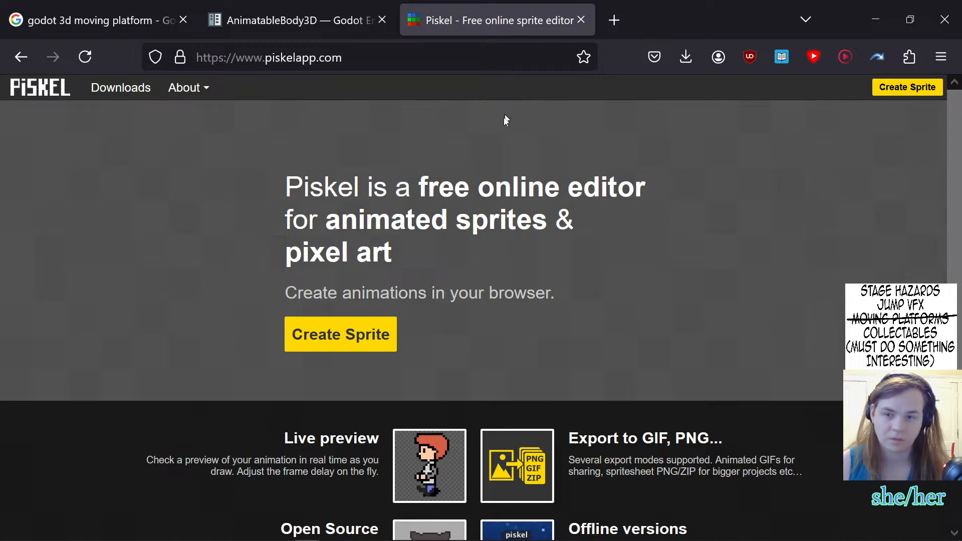
click(345, 335)
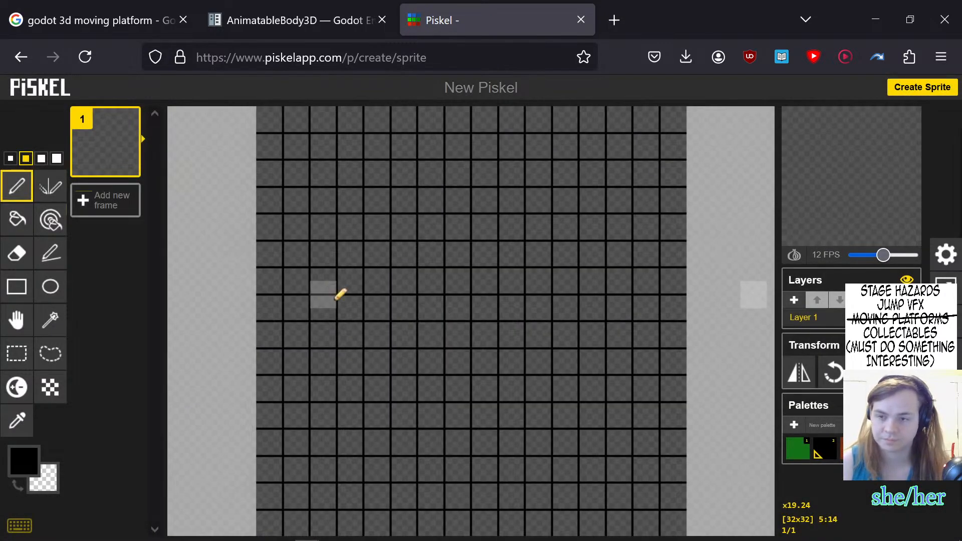
- Draw diagonal pen strokes in yellow-green #b0c41e across the whole 32x32 canvas
click(30, 460)
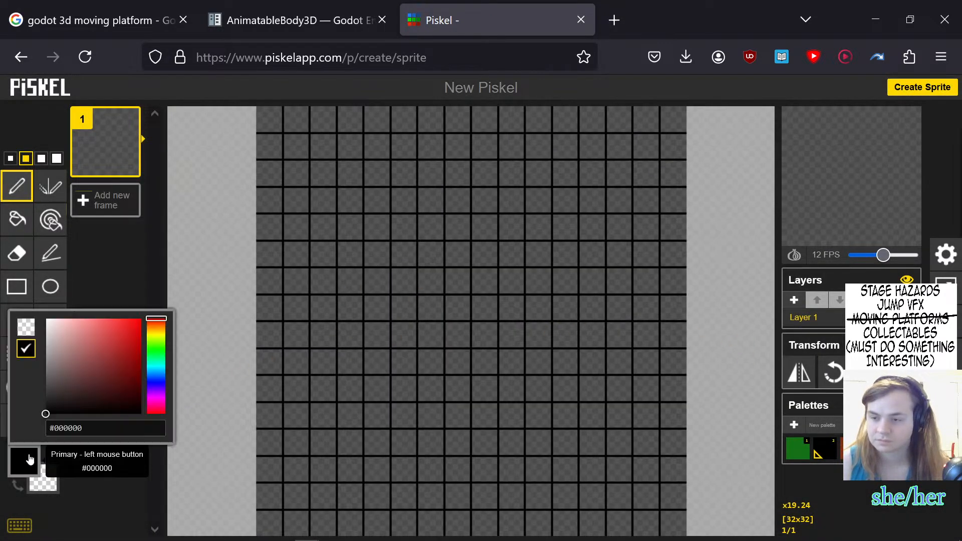
drag(160, 344, 160, 336)
click(127, 341)
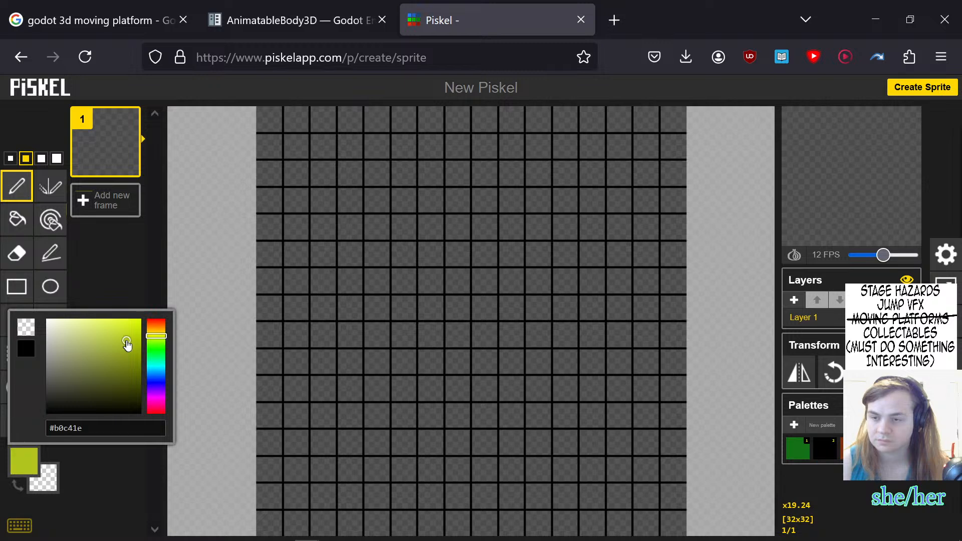
click(213, 266)
drag(328, 124, 263, 220)
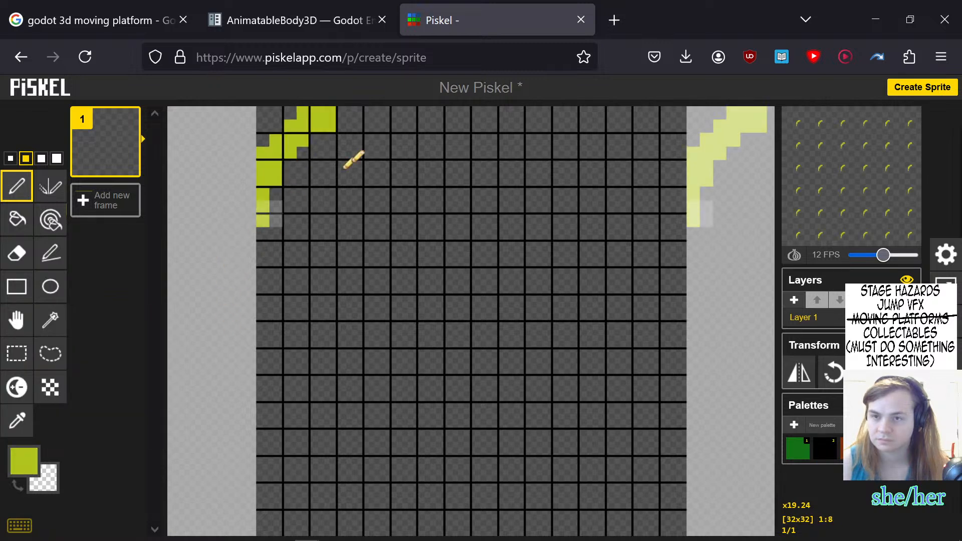
drag(422, 118, 261, 328)
drag(504, 134, 262, 516)
drag(584, 216, 364, 532)
drag(638, 243, 516, 516)
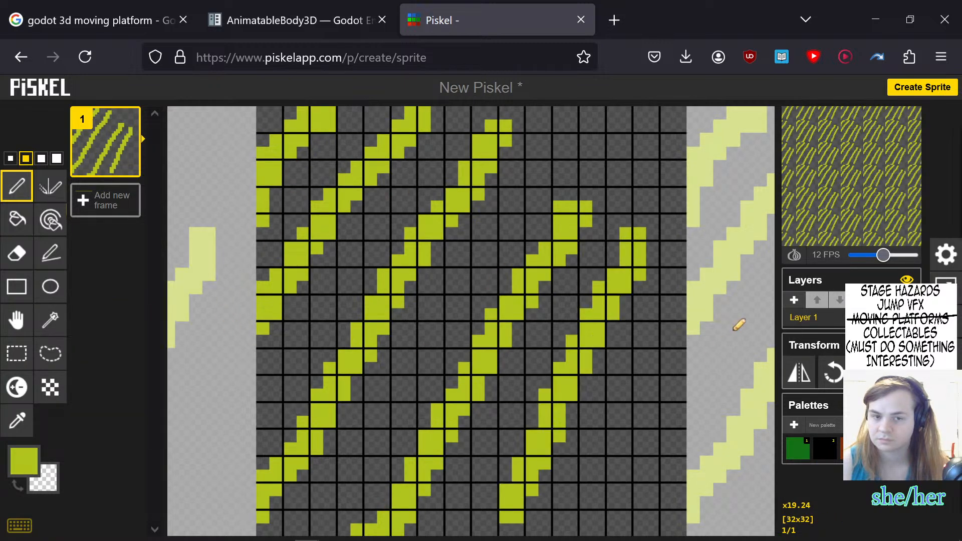
drag(680, 405, 626, 532)
drag(679, 326, 584, 532)
drag(656, 107, 587, 209)
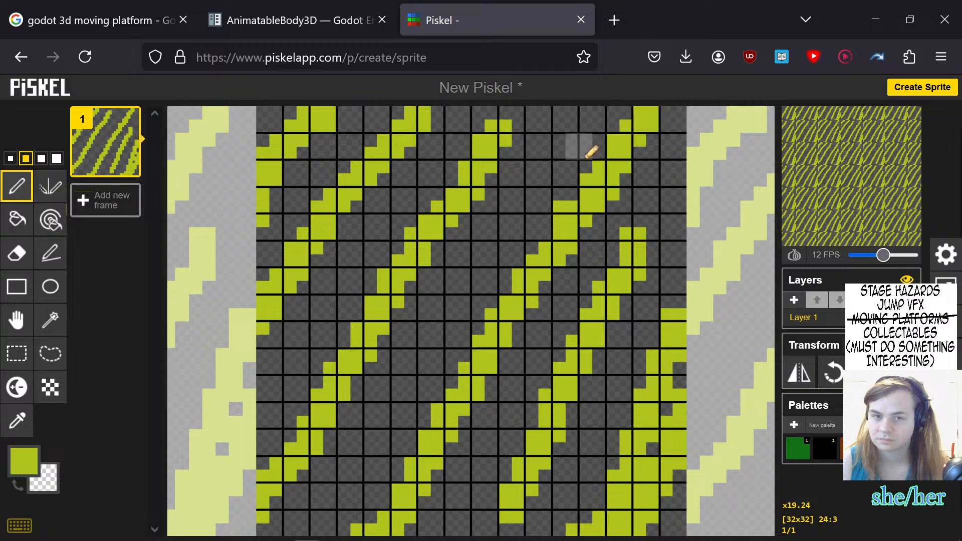
drag(591, 151, 377, 463)
- Overlay diagonal pen strokes in brighter yellow-green #d6f113 across the canvas, partly covering the gaps between the darker strokes
click(23, 460)
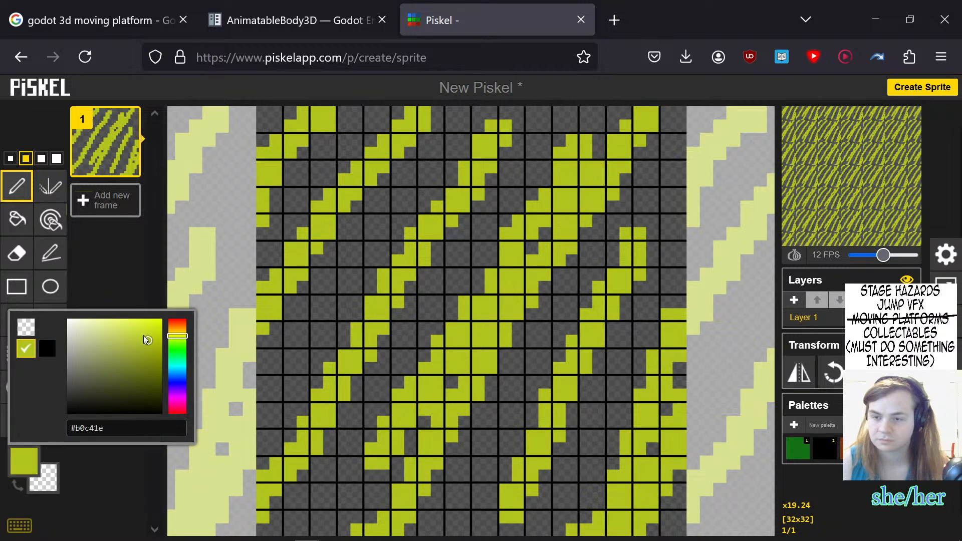
drag(144, 335, 156, 325)
click(251, 237)
mouse_move(260, 246)
mouse_down()
mouse_move(359, 118)
mouse_move(266, 272)
mouse_move(387, 113)
mouse_up()
mouse_move(303, 326)
mouse_down()
mouse_move(515, 113)
mouse_move(411, 215)
mouse_up()
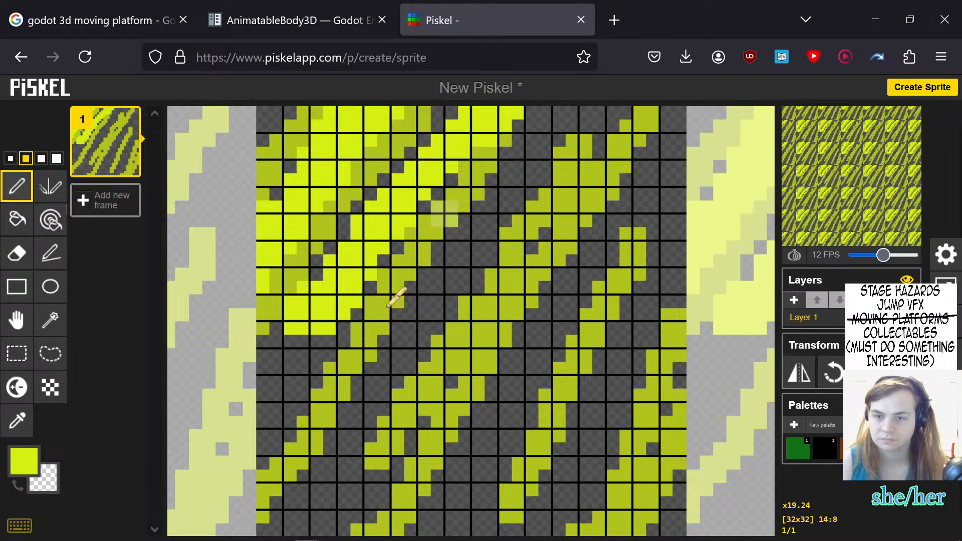
drag(317, 395, 478, 179)
drag(370, 381, 571, 113)
drag(410, 368, 544, 179)
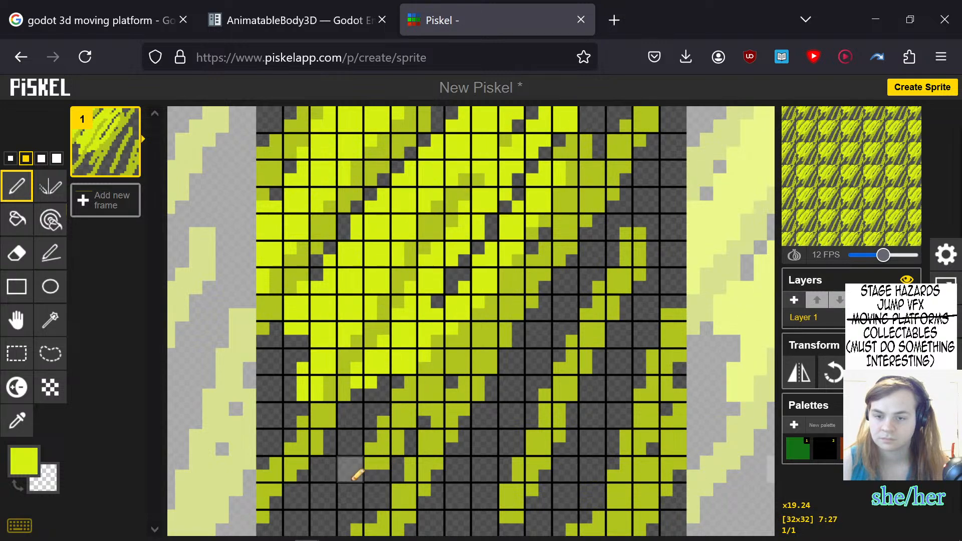
drag(424, 494, 626, 196)
drag(501, 467, 617, 325)
drag(543, 507, 651, 300)
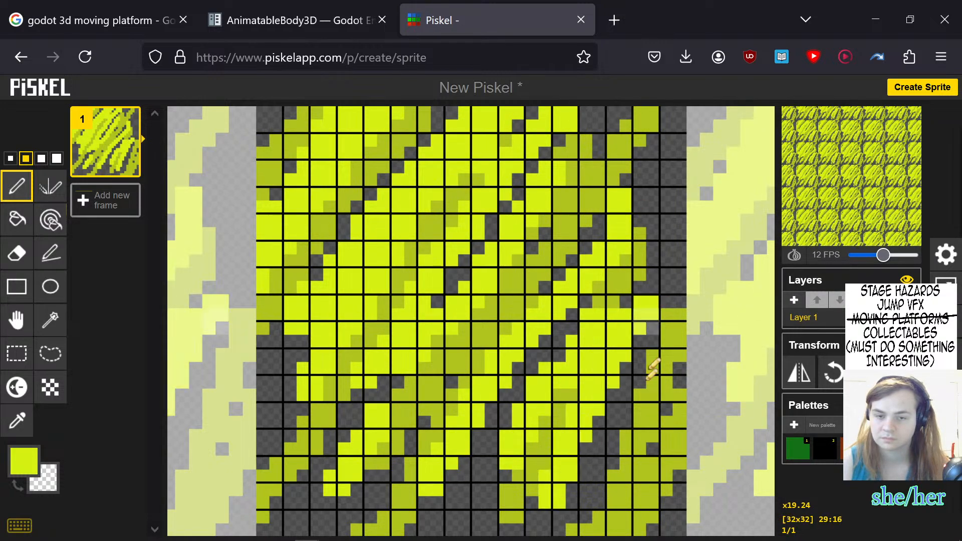
drag(598, 474, 652, 336)
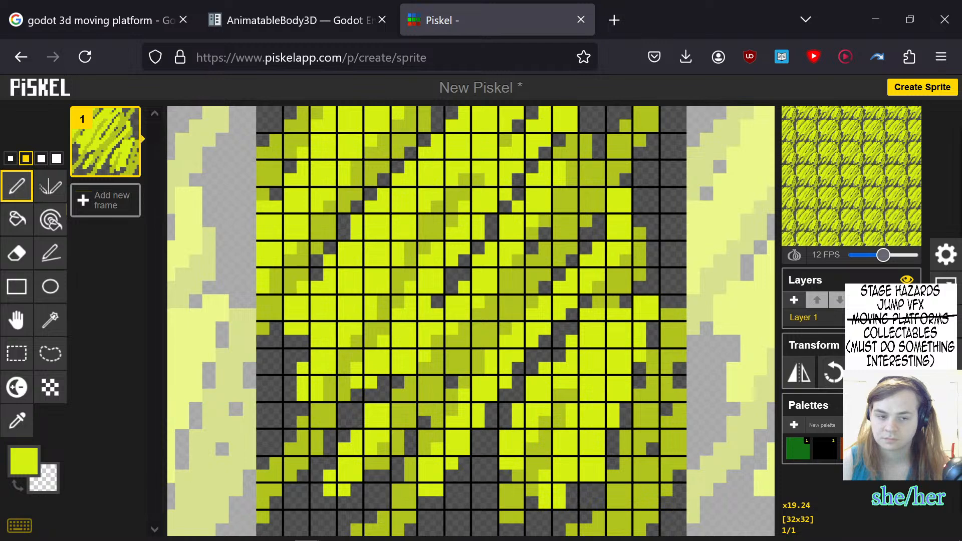
- Add a second layer and fill it entirely with a dark mustard yellow
click(793, 300)
click(24, 461)
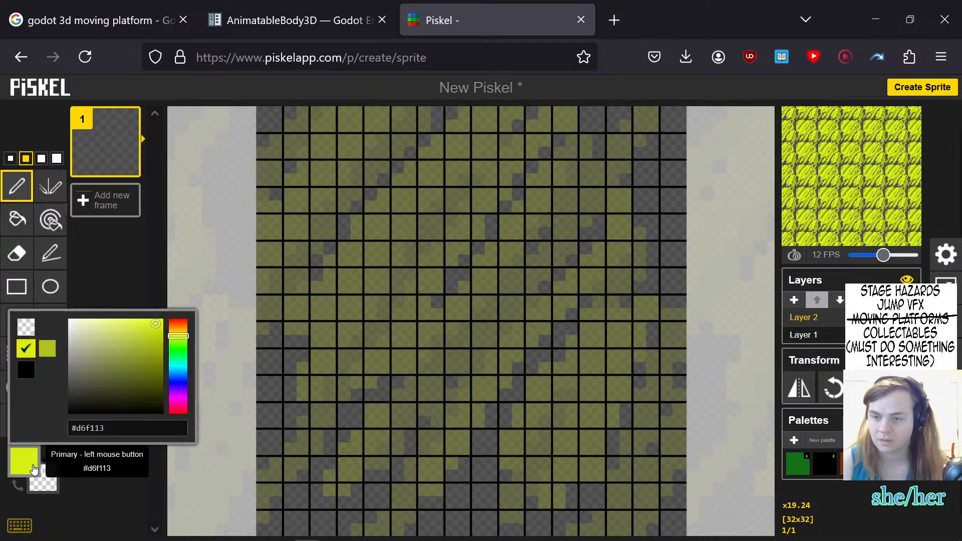
mouse_move(142, 338)
mouse_down()
mouse_move(137, 350)
mouse_move(178, 328)
mouse_move(149, 328)
mouse_move(142, 350)
mouse_up()
click(151, 338)
click(171, 332)
click(175, 269)
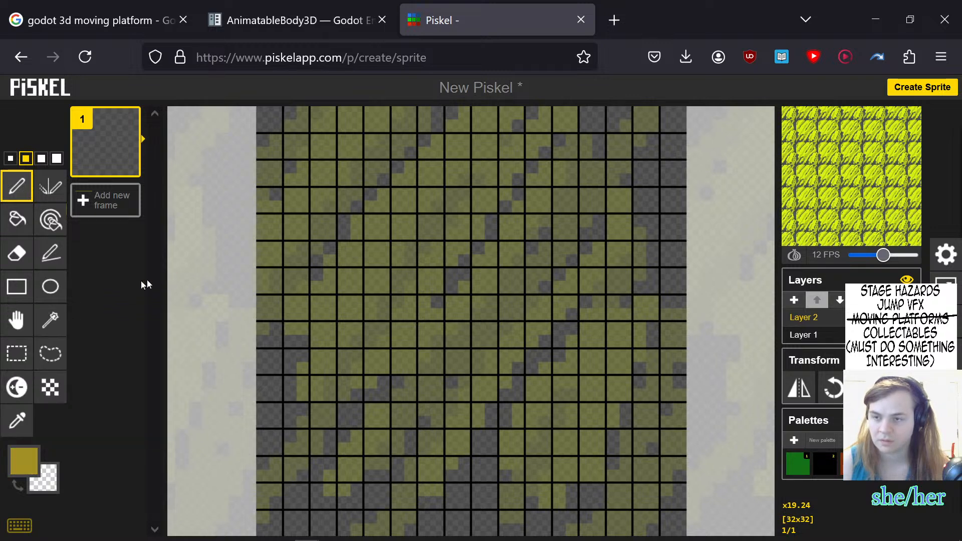
click(17, 219)
click(283, 249)
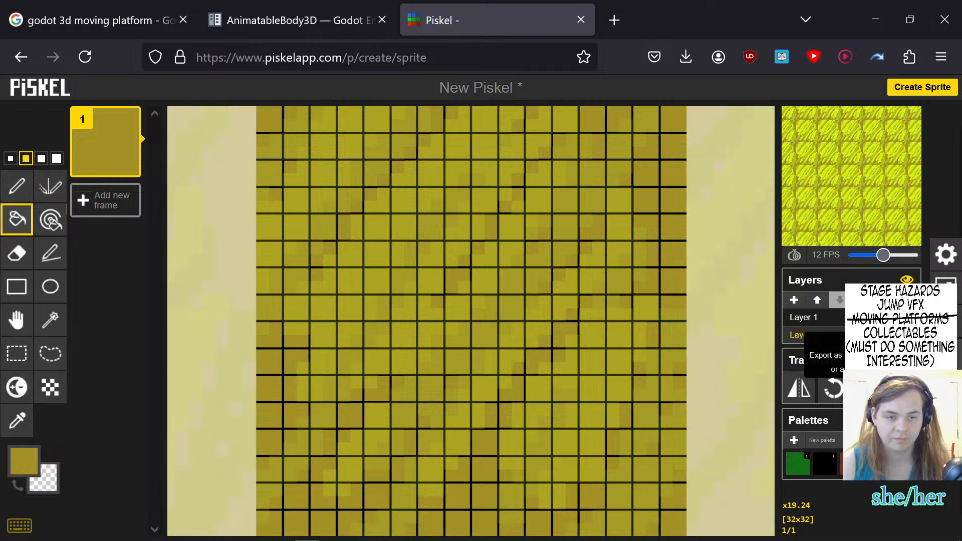
- Save the sprite with the title "key texture"
click(945, 321)
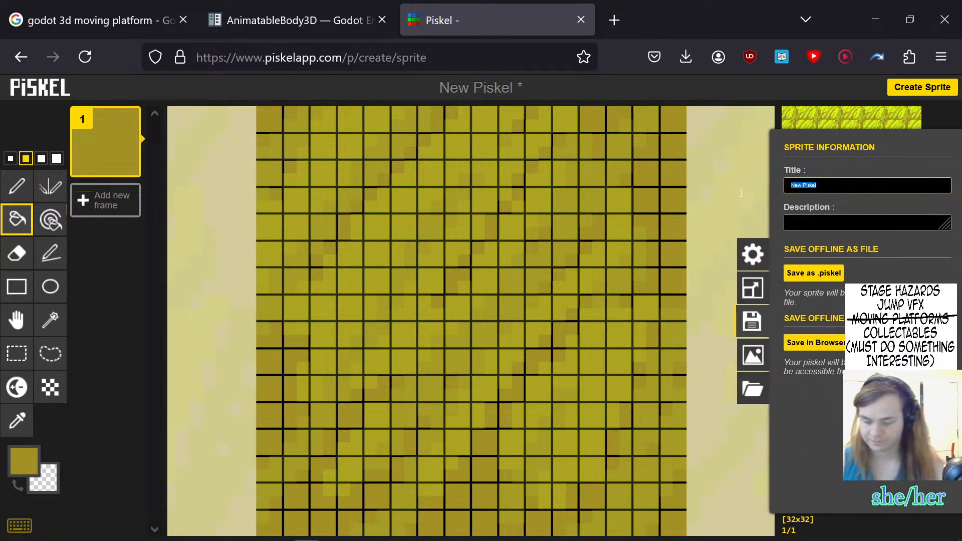
text(key textur)
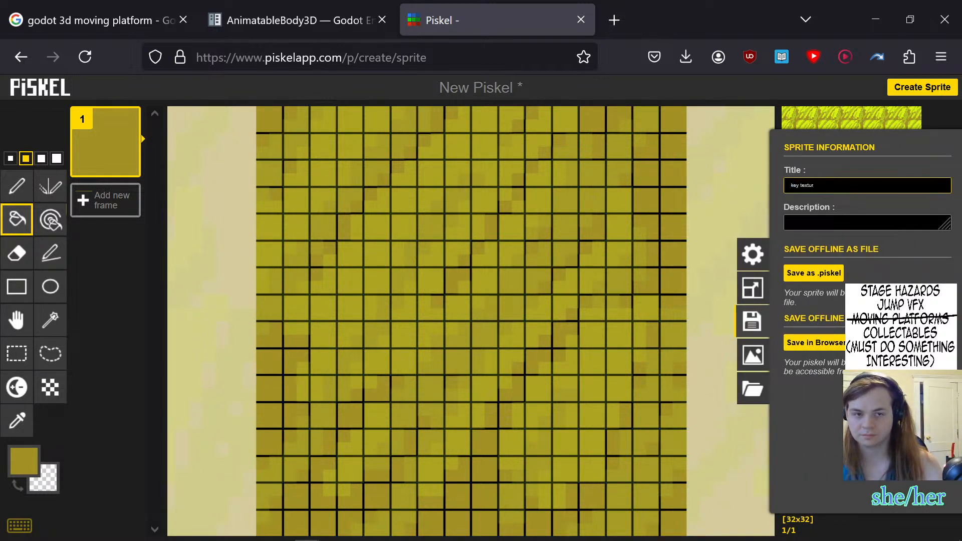
text(e)
key(Return)
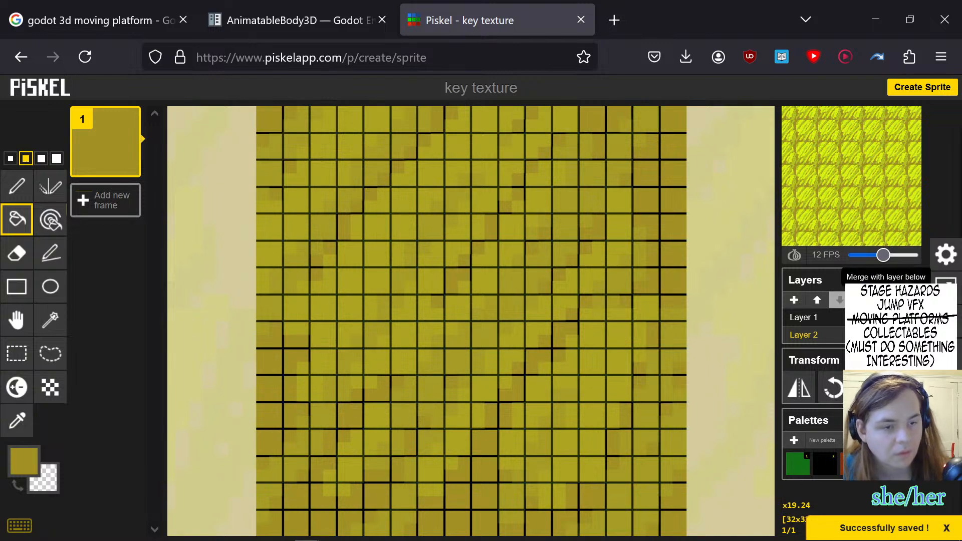
- Export the sprite as a PNG spritesheet and add key texture.png to the Godot project's files
click(945, 355)
click(813, 290)
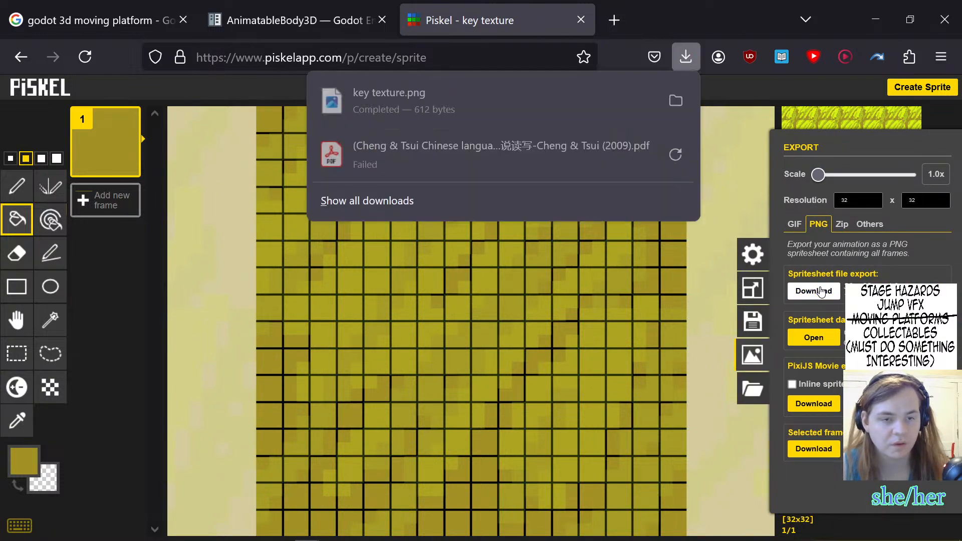
drag(578, 108, 61, 411)
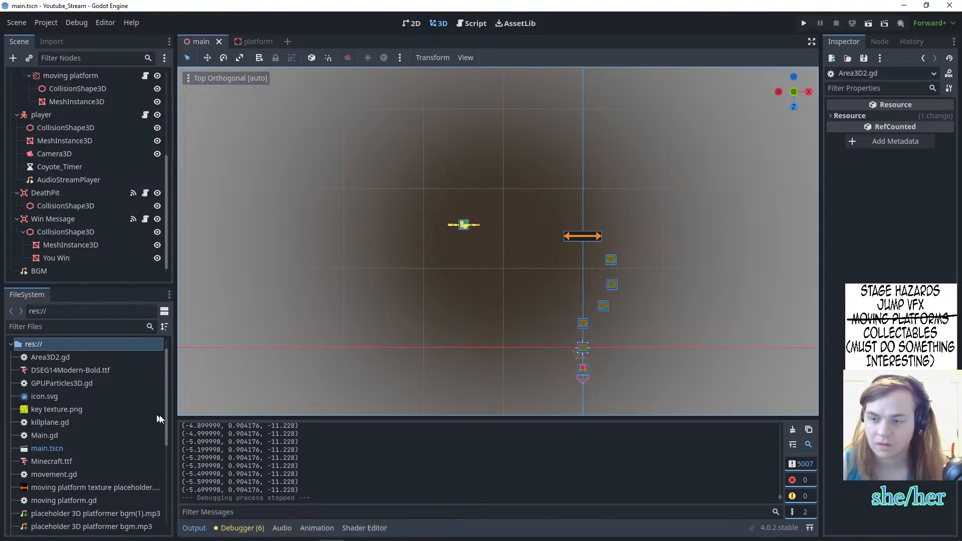
- Switch to Blender and rename the key's Cube object to Cube-col
click(601, 530)
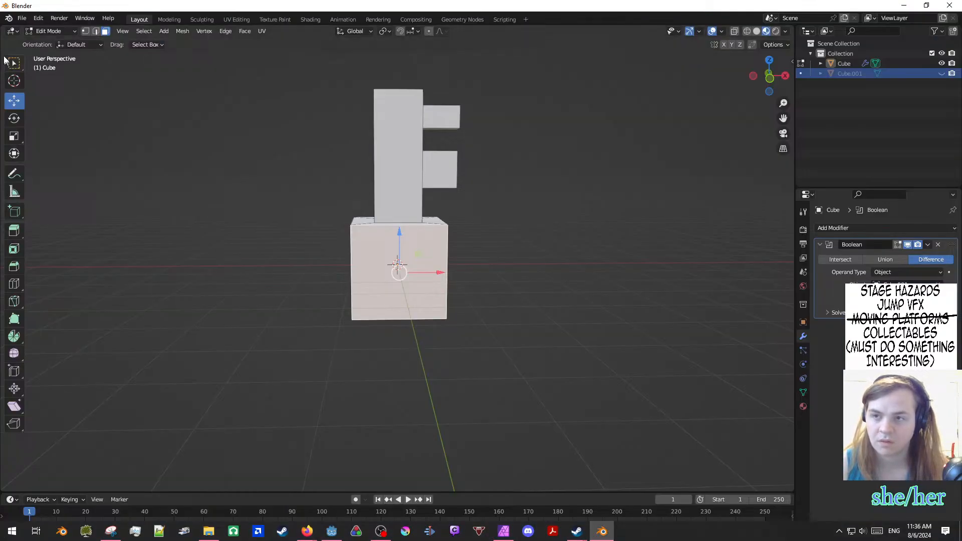
click(22, 18)
mouse_move(43, 155)
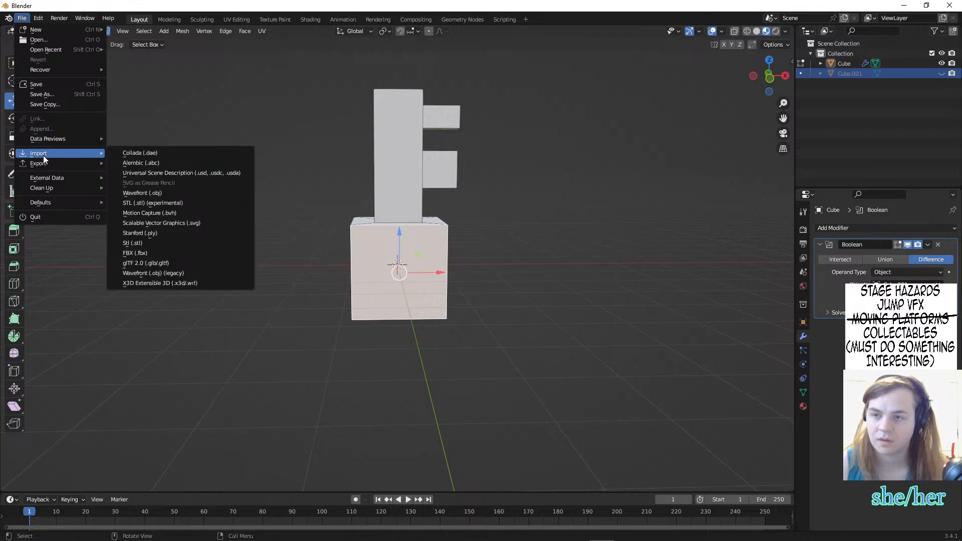
click(833, 62)
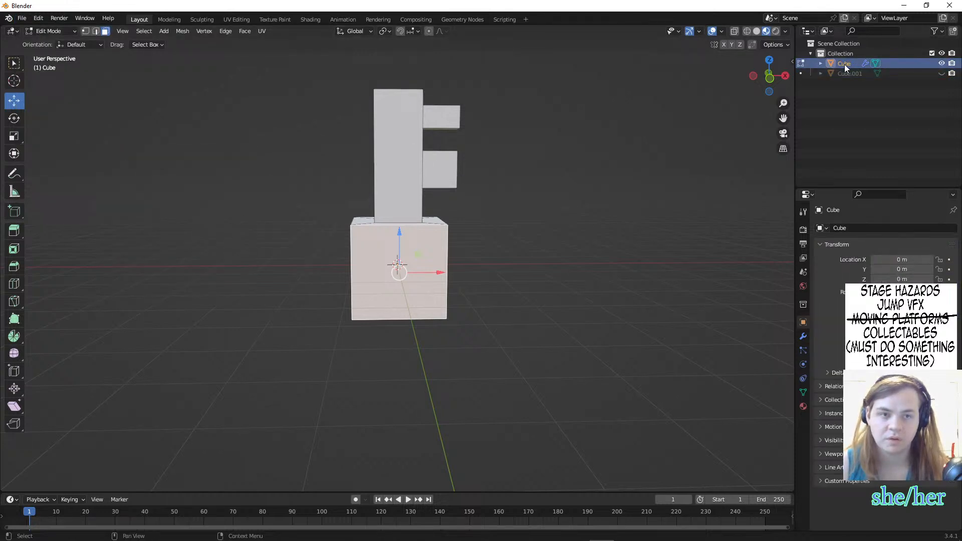
double_click(843, 64)
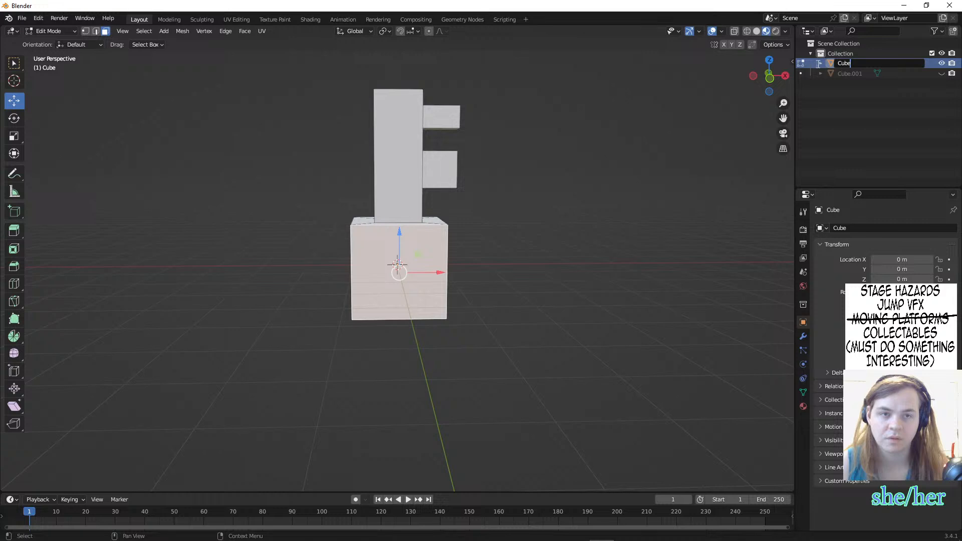
text(-col)
key(Return)
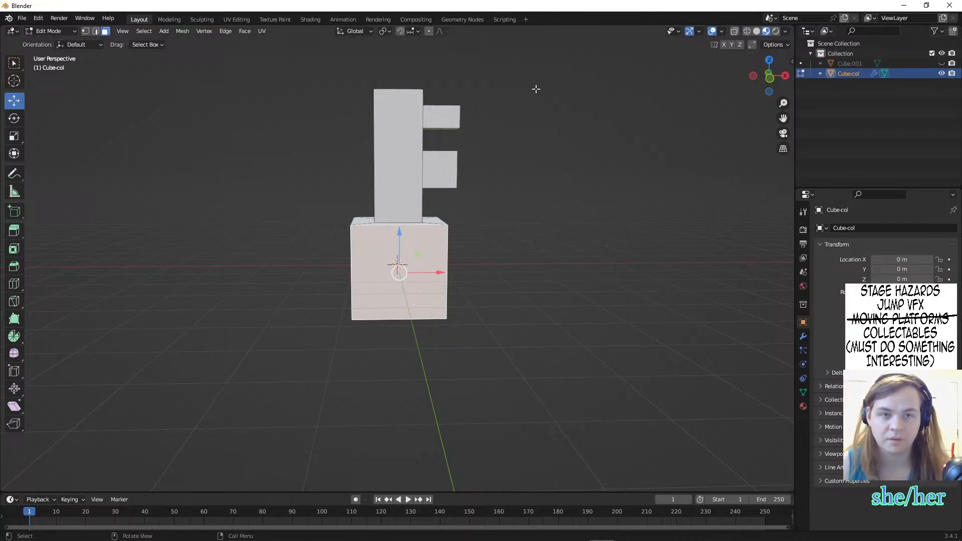
- Export the key model from Object Mode as a binary glTF 2.0 file, untitled.glb, into the Assets for YouTube folder
key(Tab)
key(alt+a)
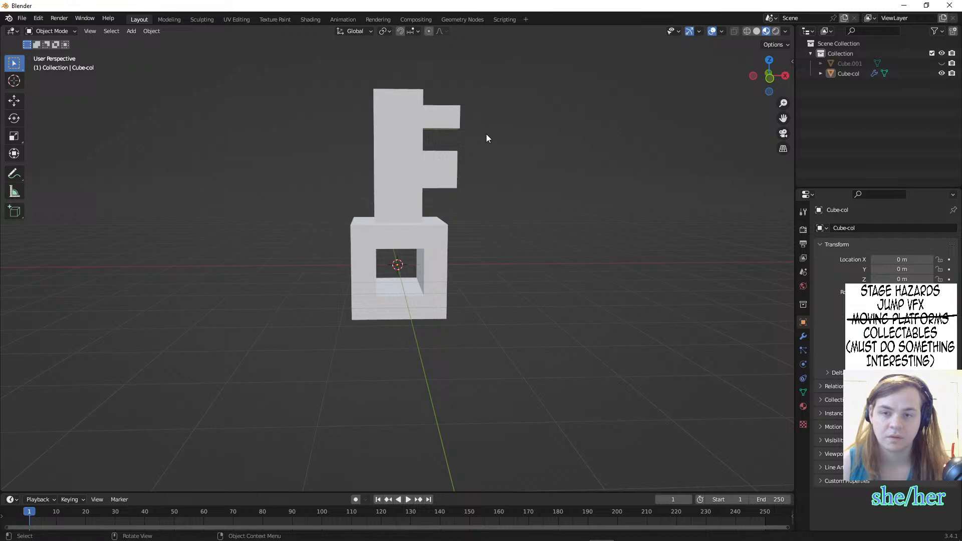
middle_drag(407, 125, 335, 121)
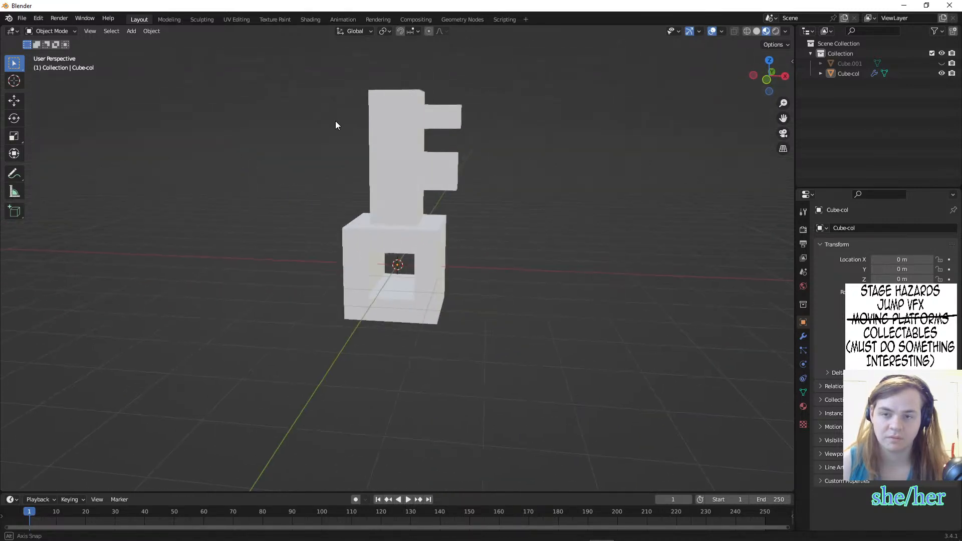
click(21, 19)
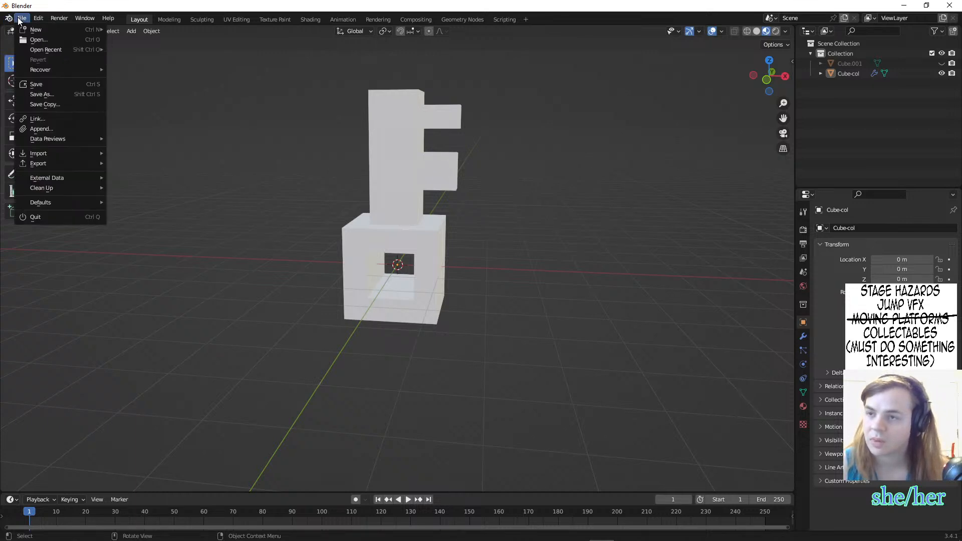
mouse_move(39, 164)
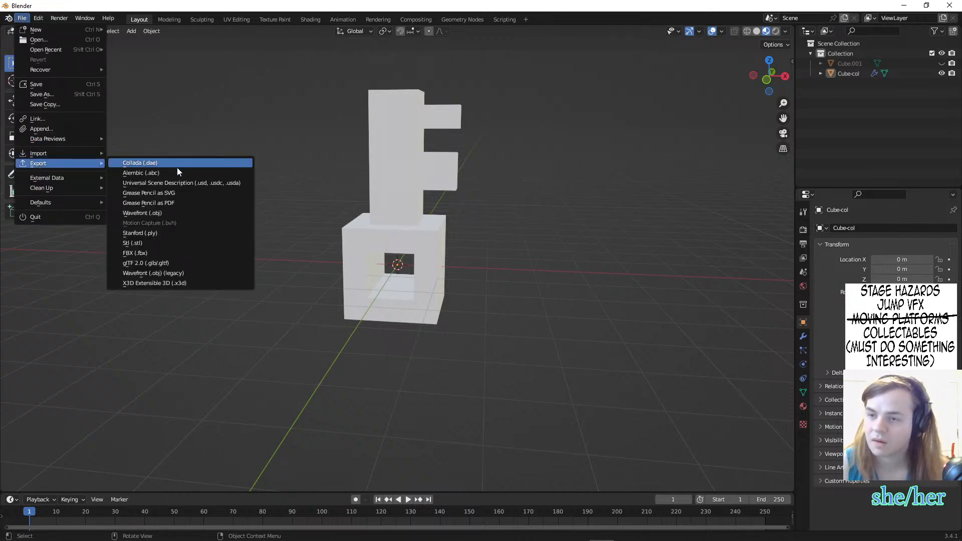
click(169, 264)
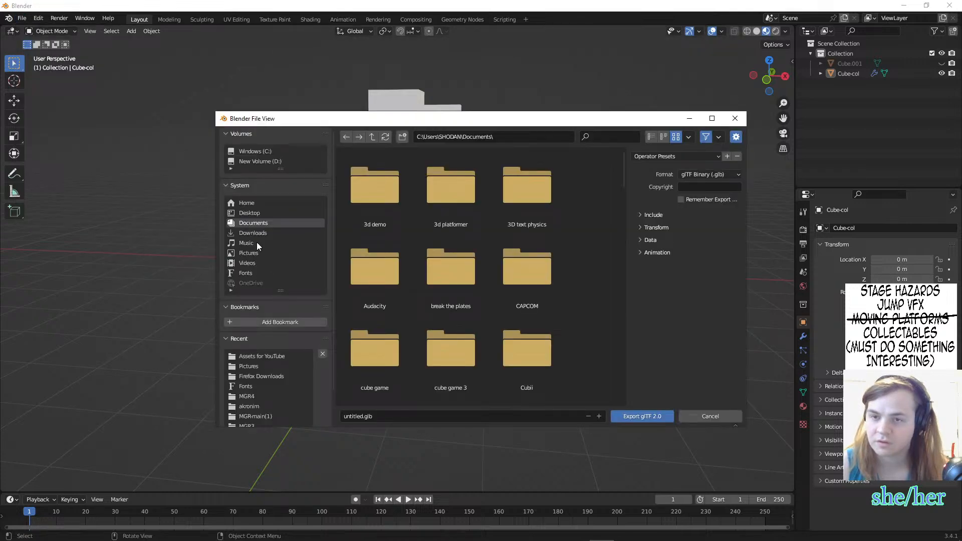
click(275, 354)
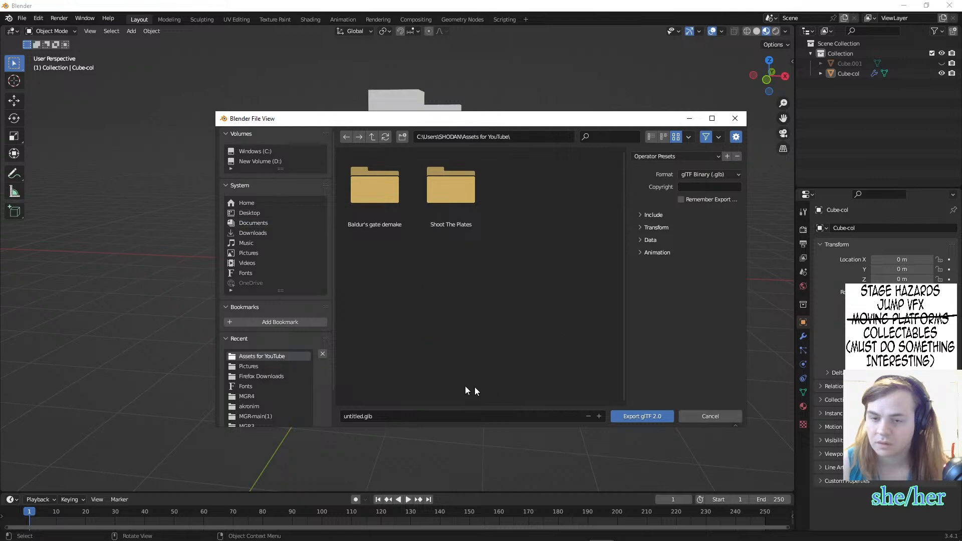
click(649, 417)
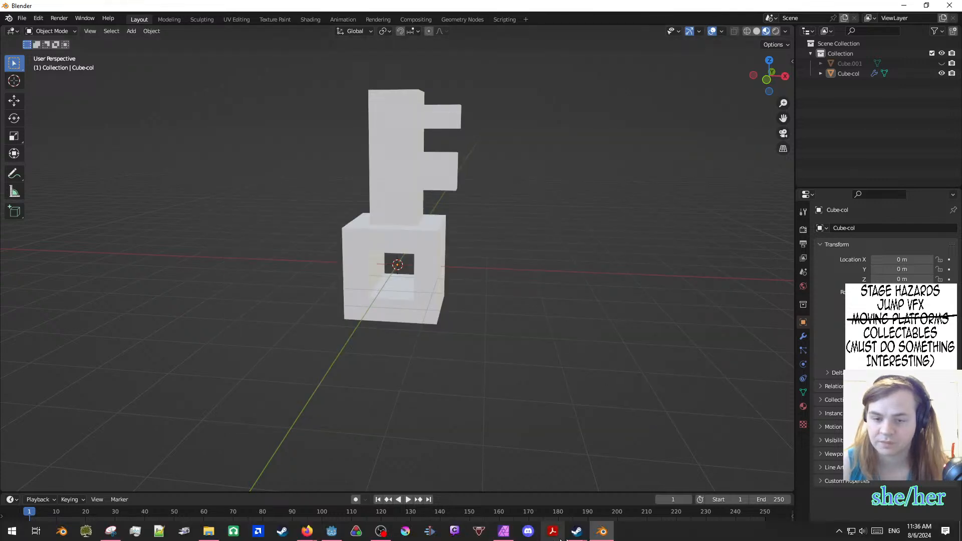
- Switch to Godot and import untitled.glb from the Assets for YouTube folder into the project's files
mouse_move(344, 536)
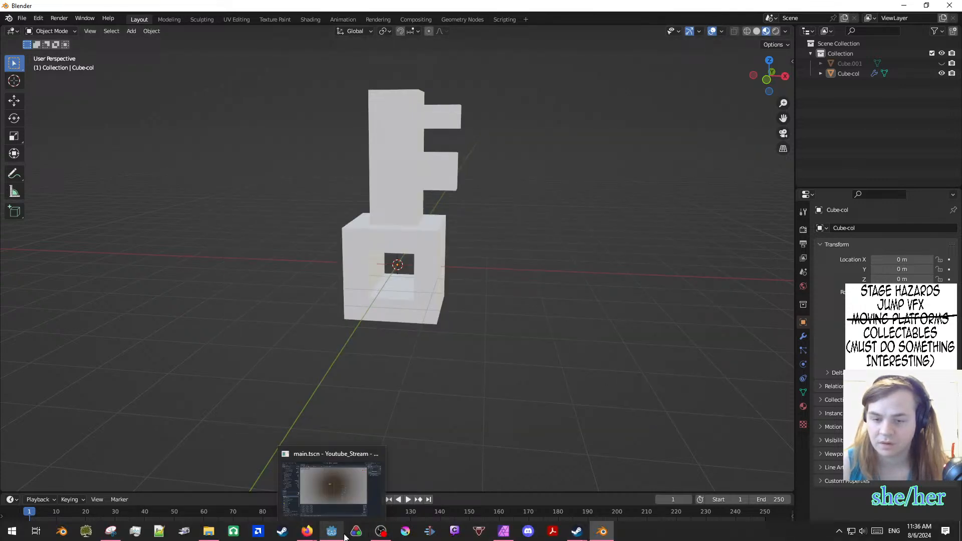
click(329, 492)
click(14, 23)
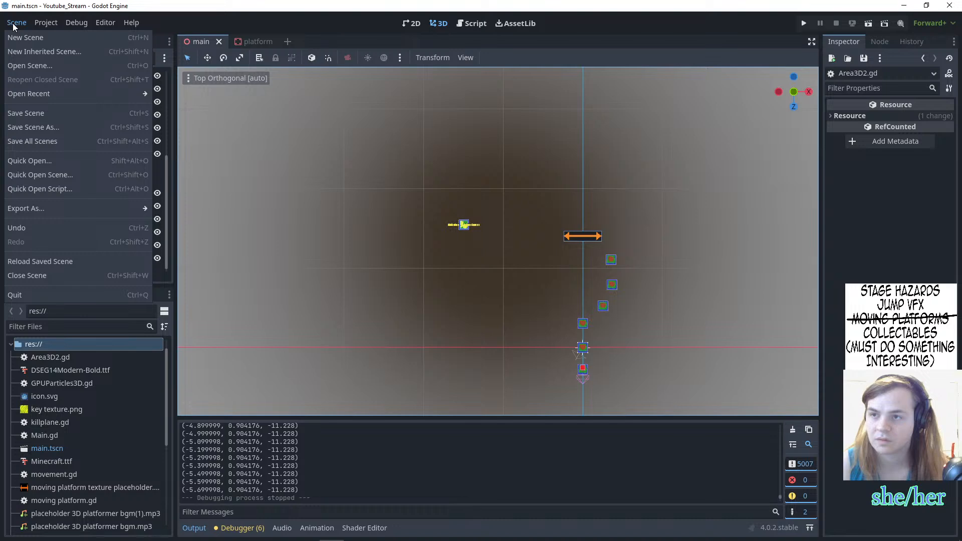
click(209, 531)
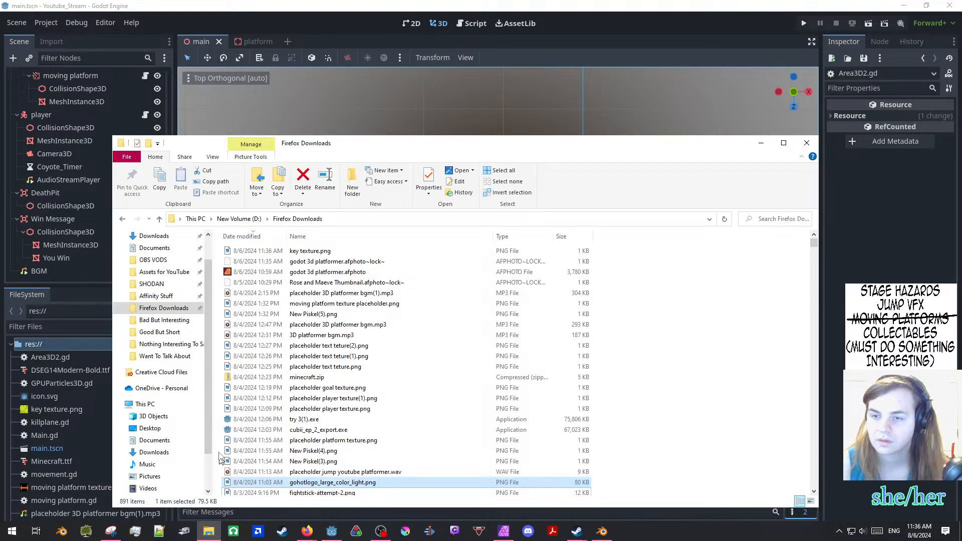
click(168, 272)
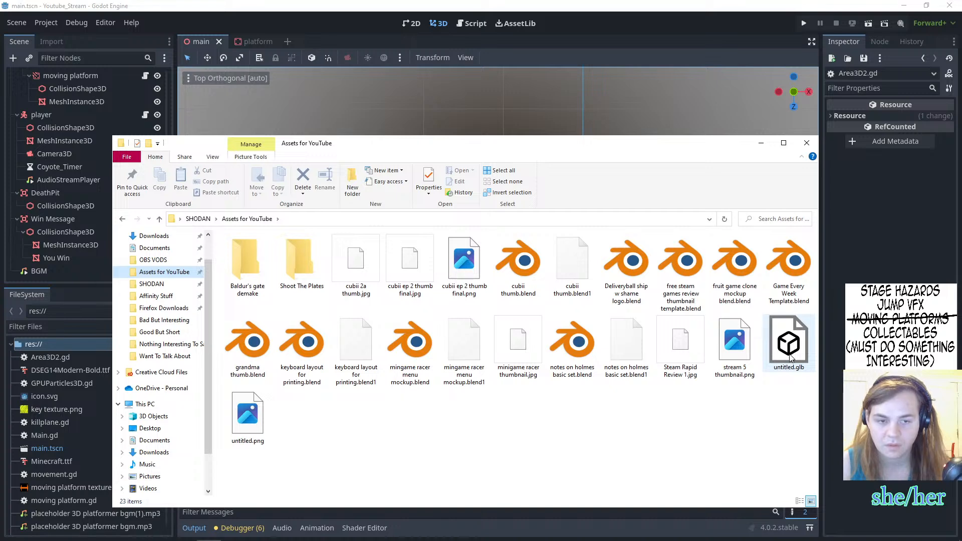
drag(790, 354, 87, 419)
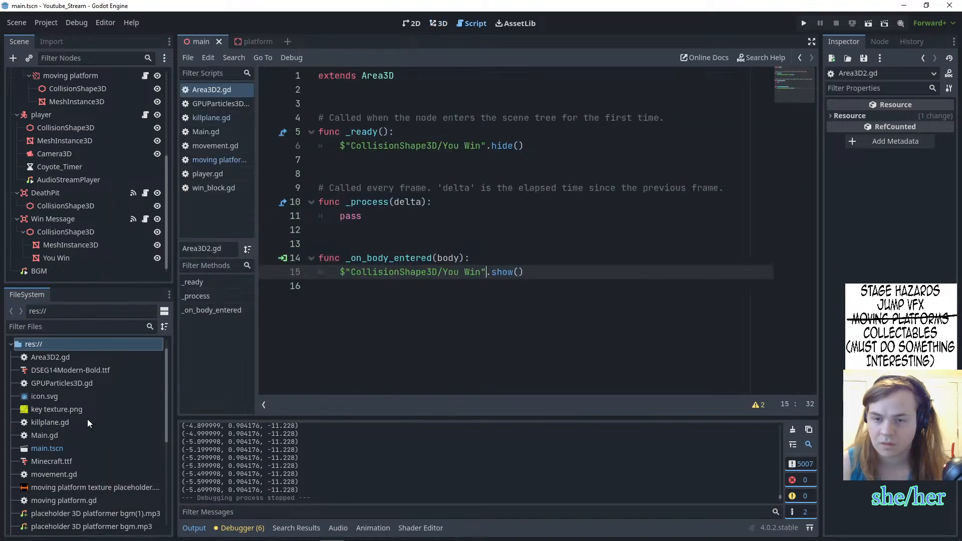
- Place an instance of untitled.glb in the 3D view of the main scene, near the goal platform
click(74, 409)
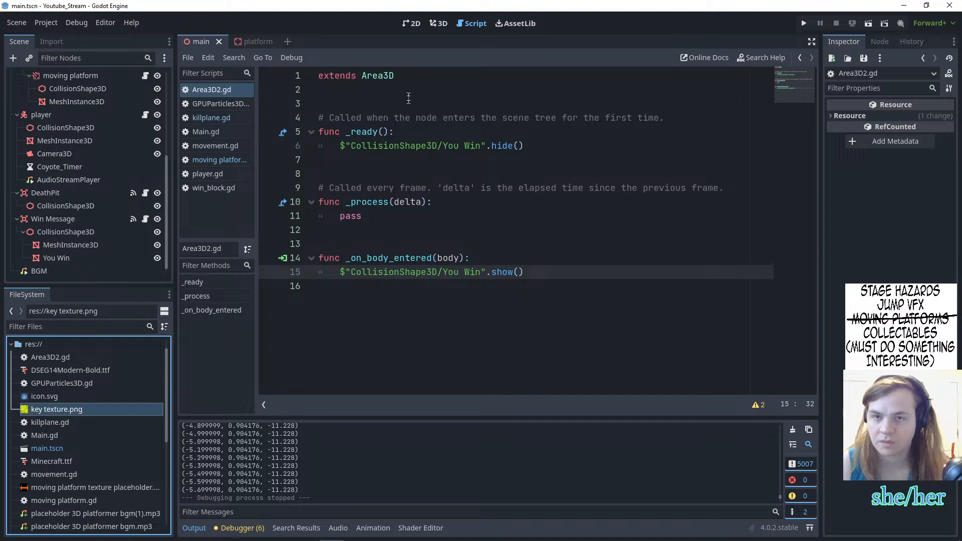
click(438, 23)
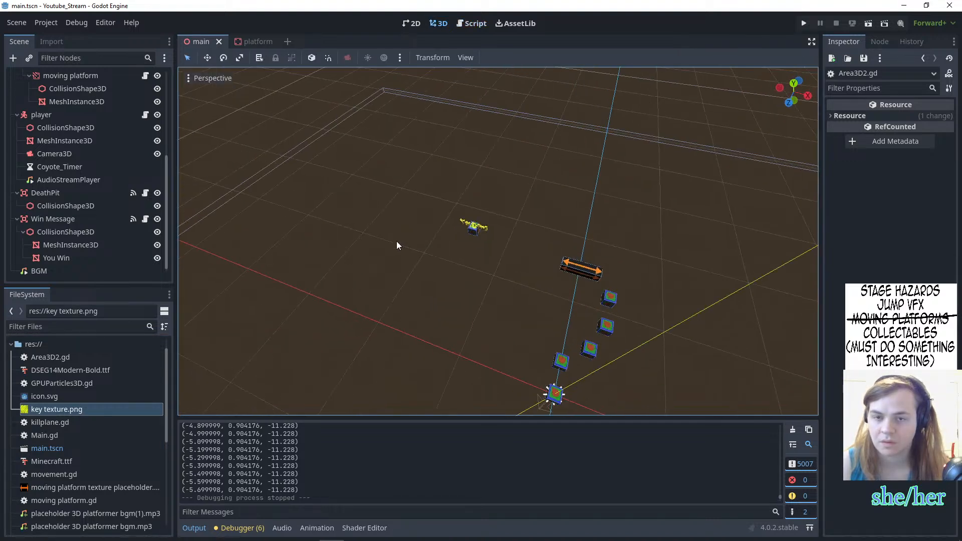
middle_drag(397, 242, 437, 216)
scroll(436, 216, up, 5)
scroll(89, 433, down, 5)
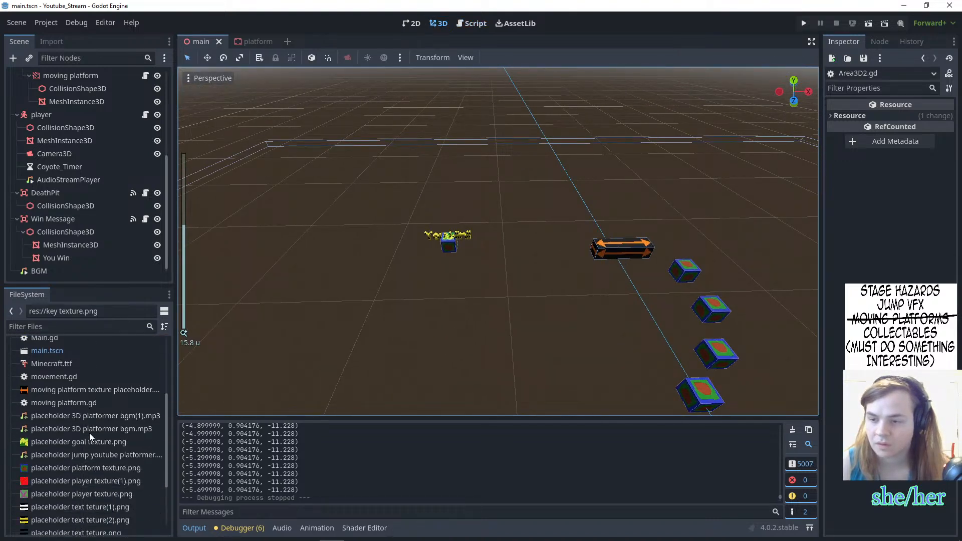
scroll(82, 461, up, 2)
scroll(83, 472, up, 3)
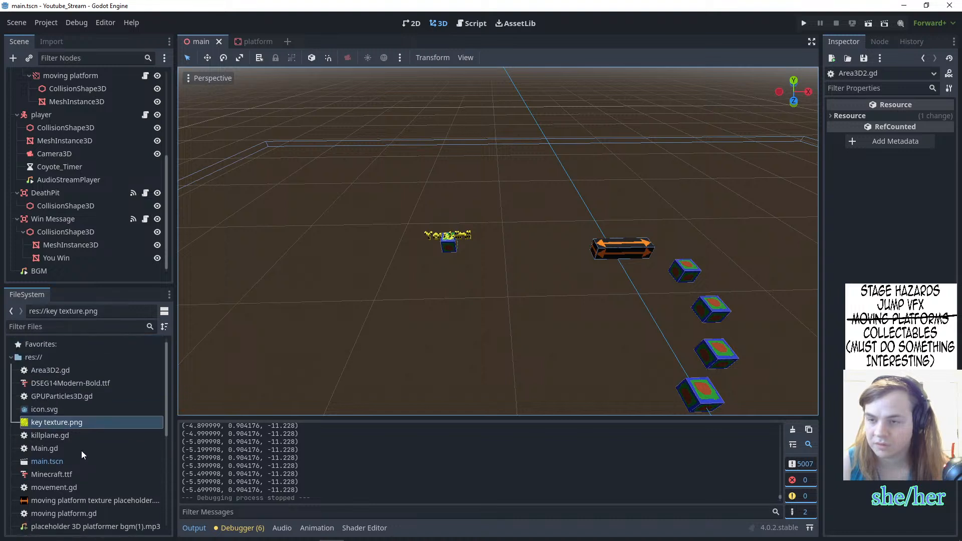
scroll(81, 446, down, 1)
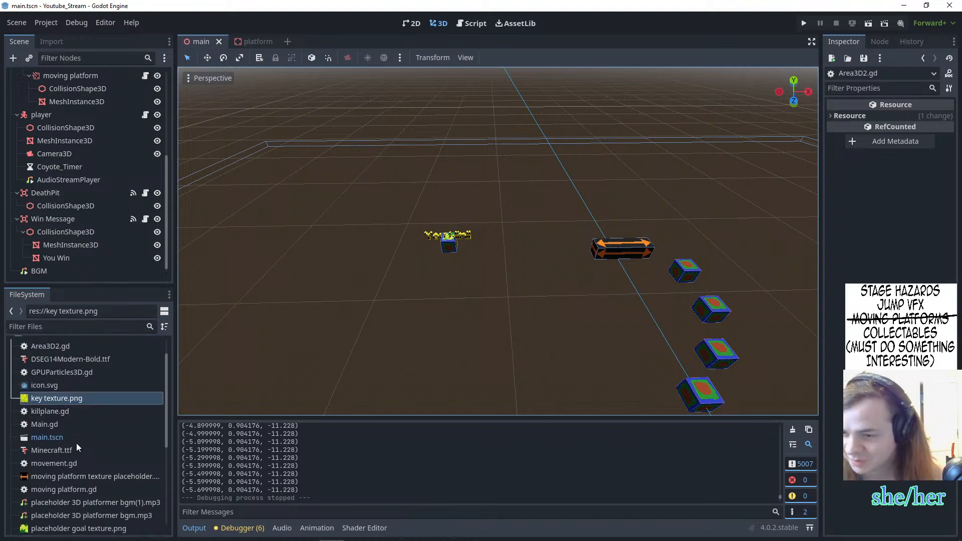
scroll(76, 443, down, 5)
drag(48, 509, 381, 211)
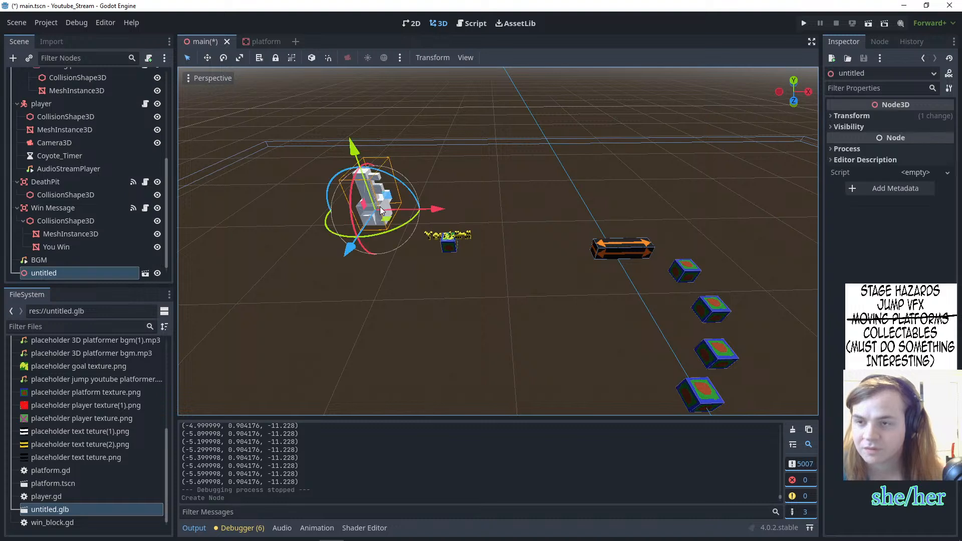
- Set the untitled key node's scale to 0.5 on all three axes
key(r)
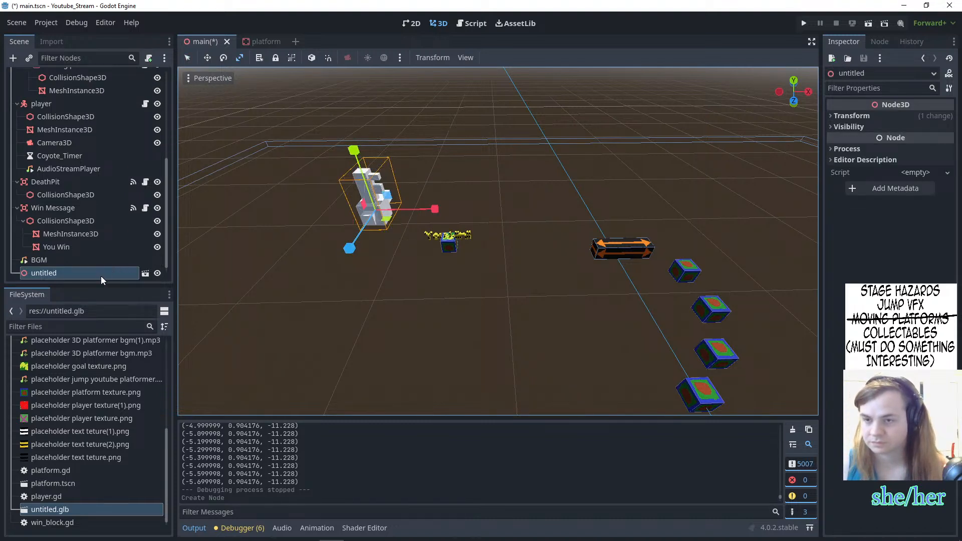
click(851, 116)
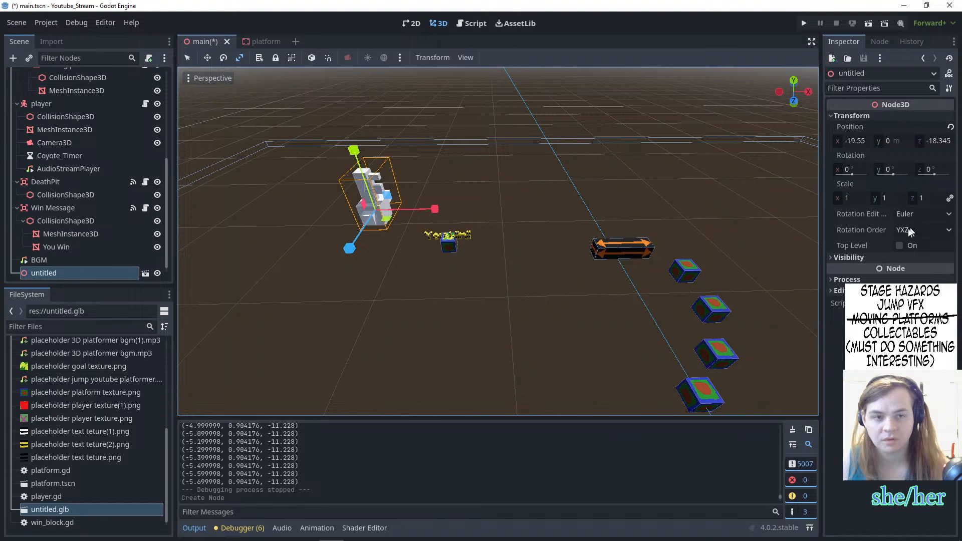
click(850, 198)
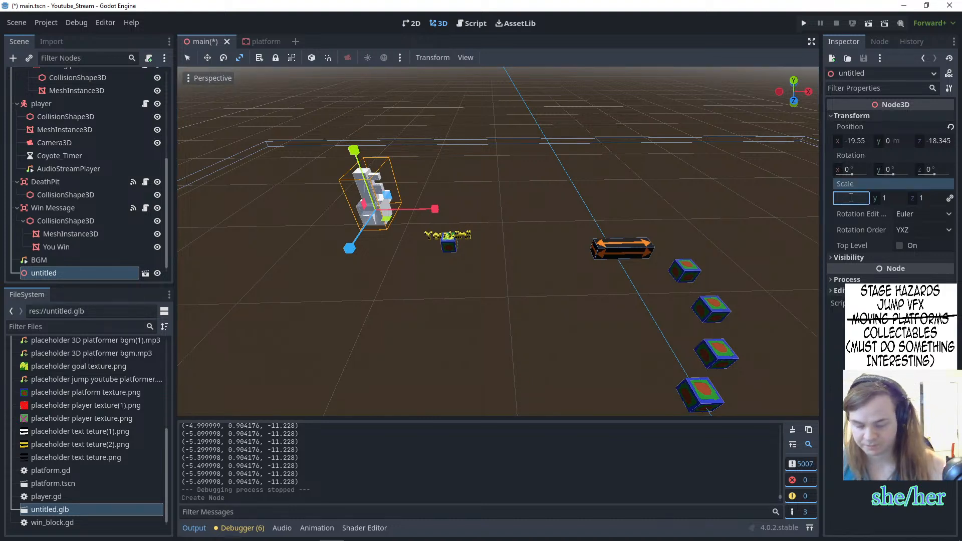
text(.5)
key(Return)
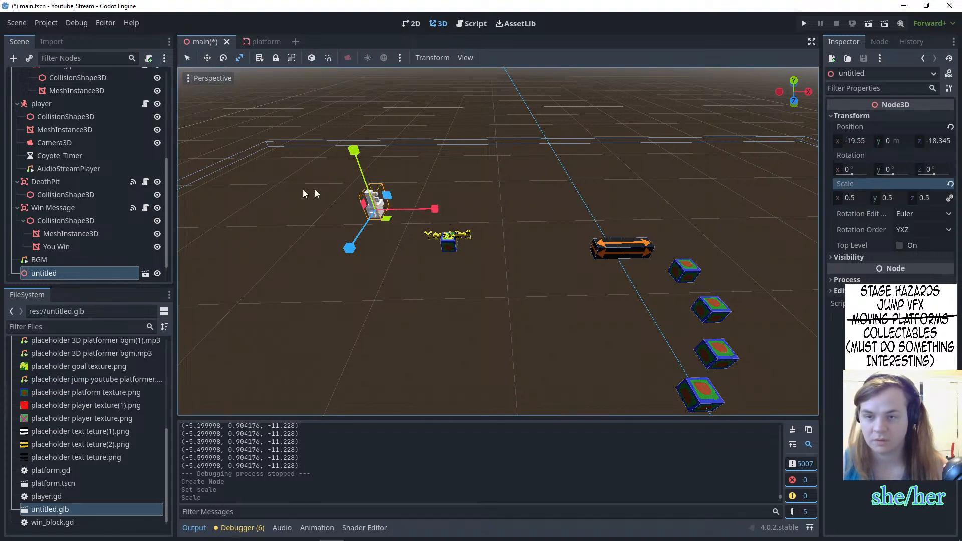
- Try to stretch the key along the X axis and undo the scaling
drag(428, 208, 464, 203)
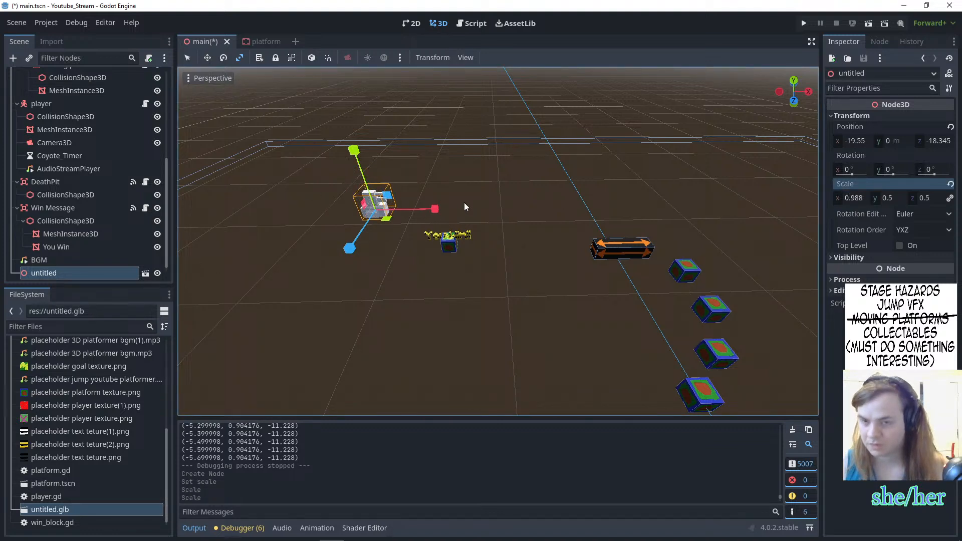
key(ctrl+z)
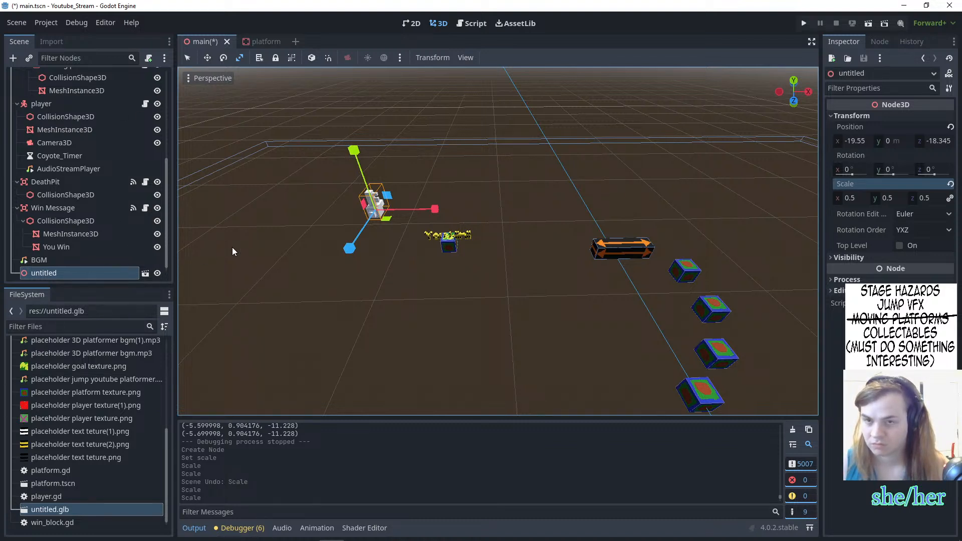
click(331, 228)
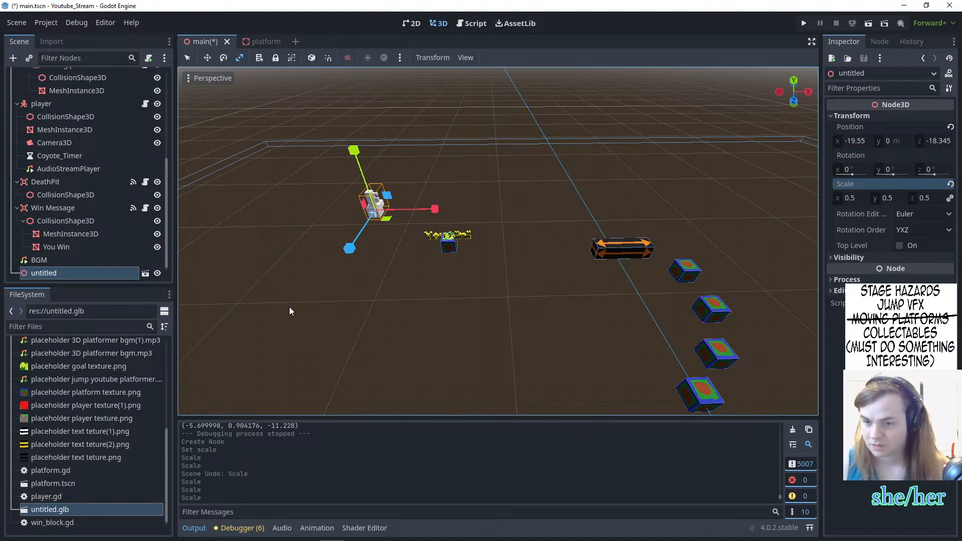
- Select the untitled key node and move it next to the goal platform, to about x -12.04, z -14.222
click(74, 259)
click(76, 246)
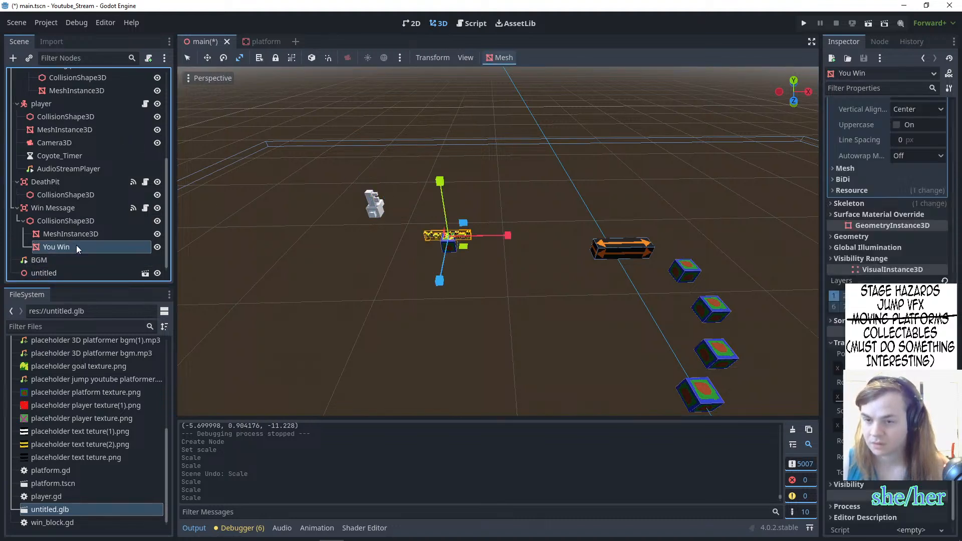
click(66, 273)
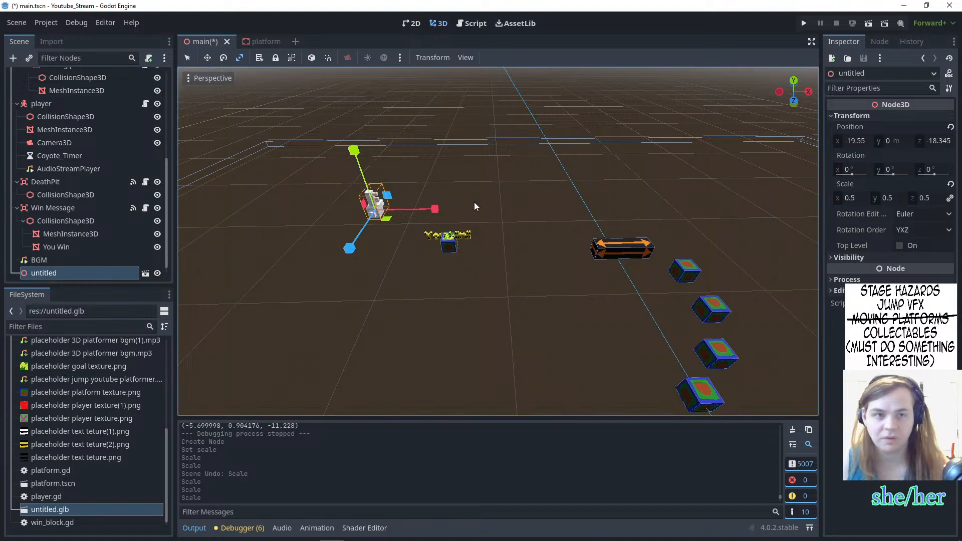
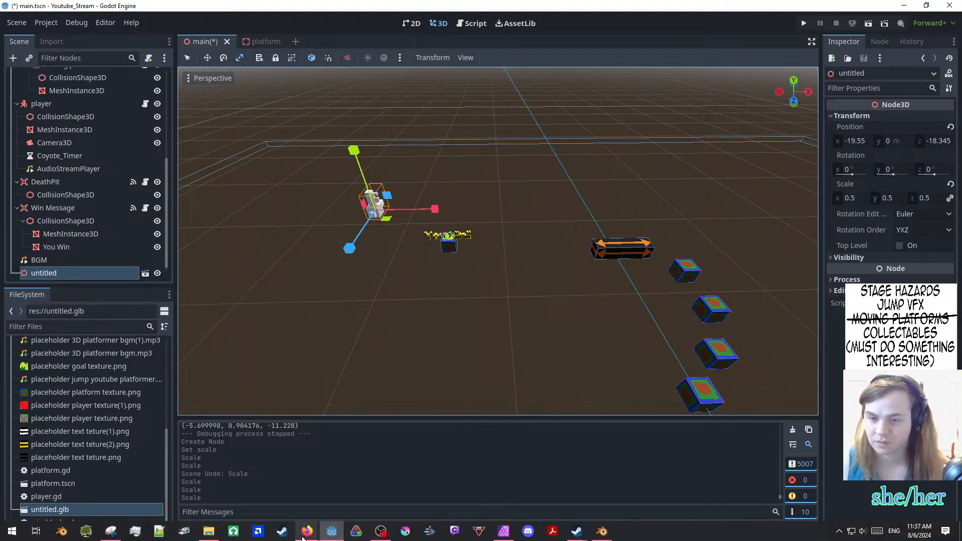
mouse_move(307, 530)
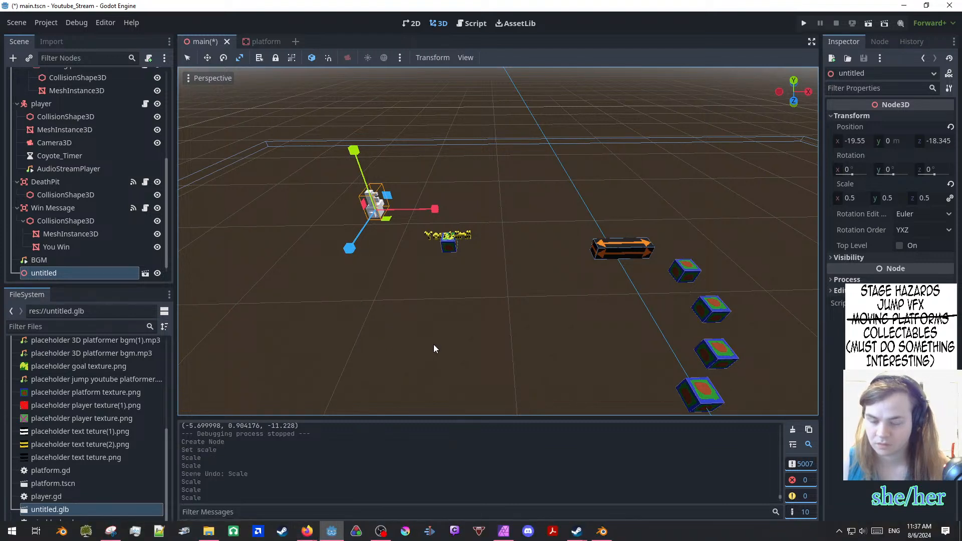
key(q)
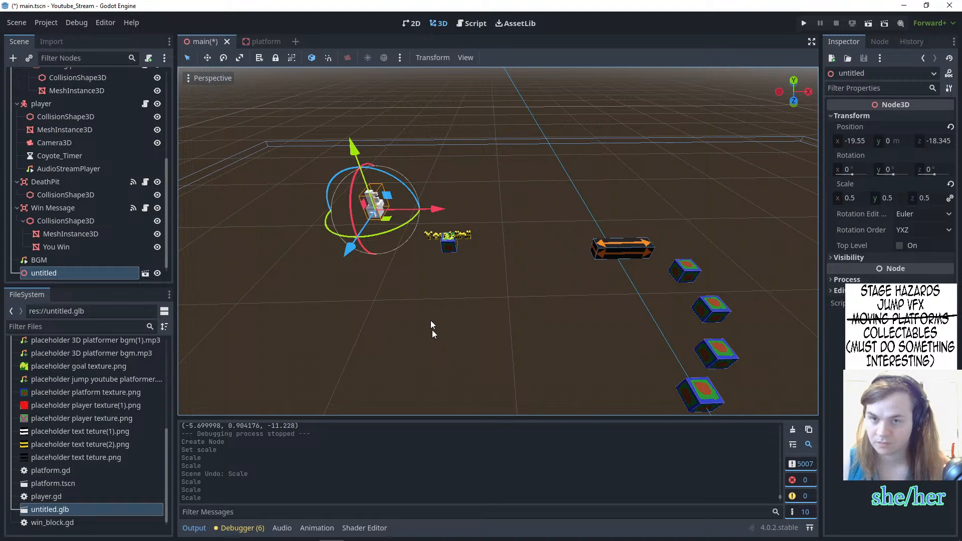
drag(435, 214, 511, 225)
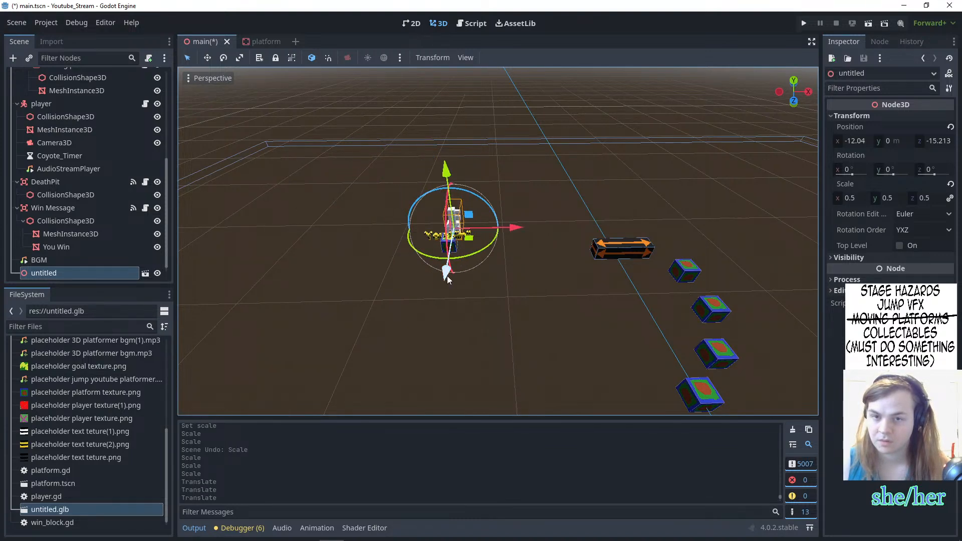
drag(444, 270, 442, 279)
scroll(386, 272, up, 6)
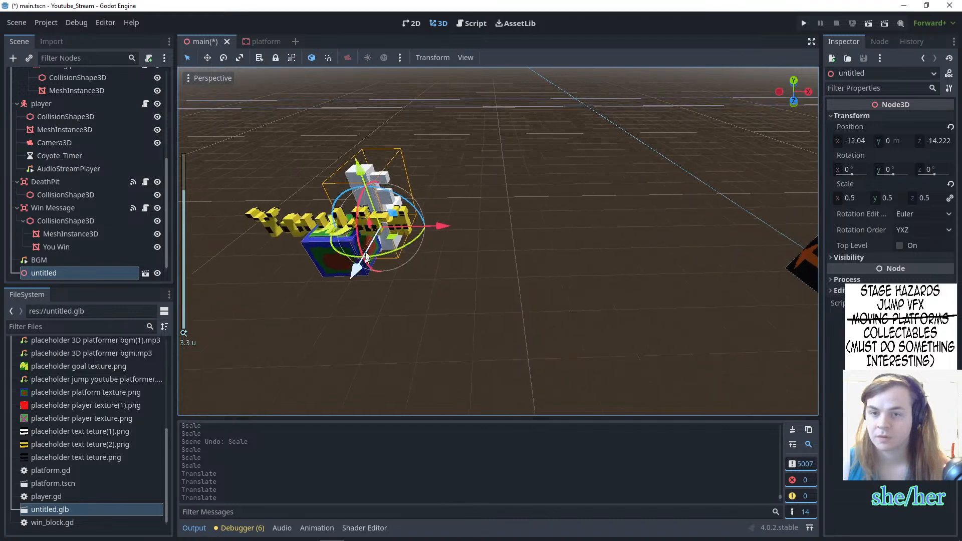
- Raise the key and position it above the goal platform, at about x -11.94, y 1.975, z -12.31
drag(368, 190, 323, 103)
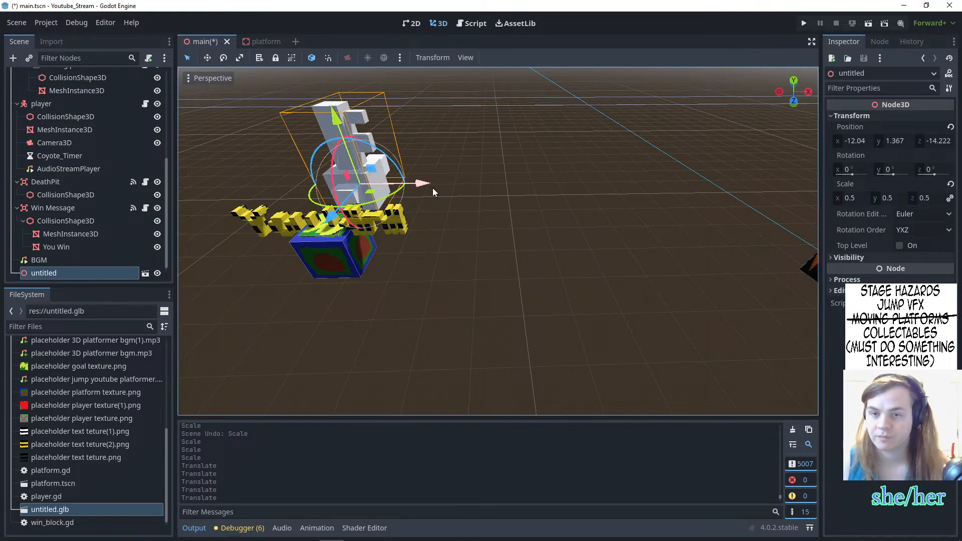
drag(432, 188, 401, 184)
drag(309, 219, 313, 215)
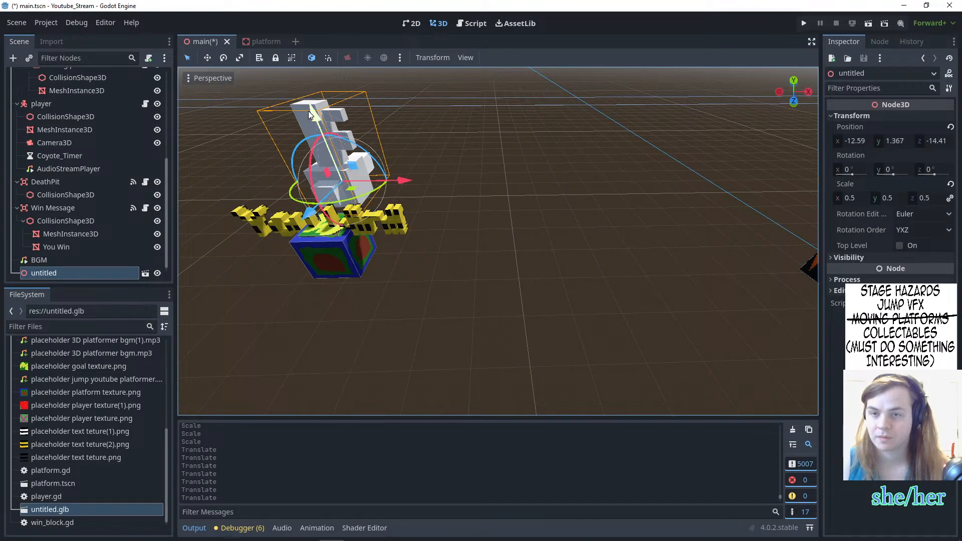
drag(308, 110, 302, 96)
drag(299, 212, 249, 285)
drag(264, 147, 240, 139)
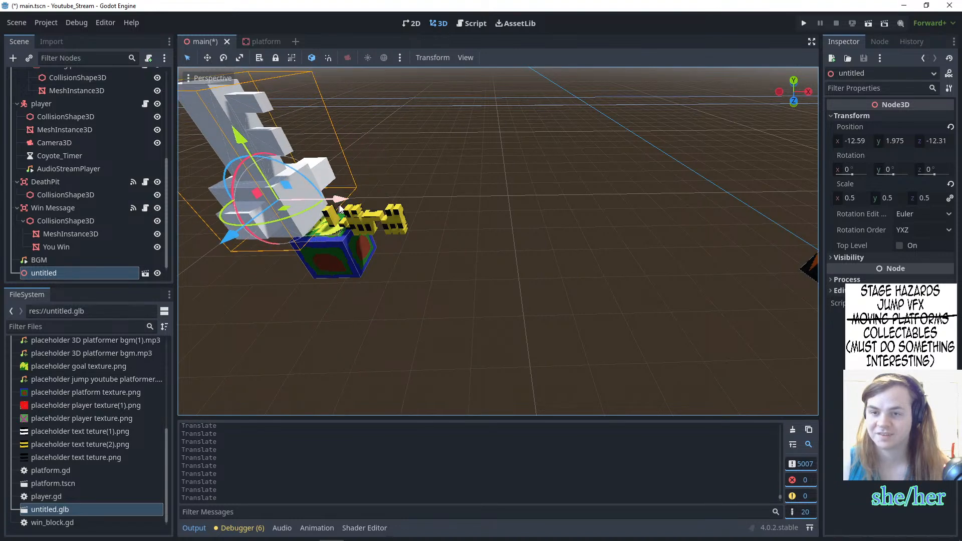
drag(333, 200, 497, 187)
click(495, 191)
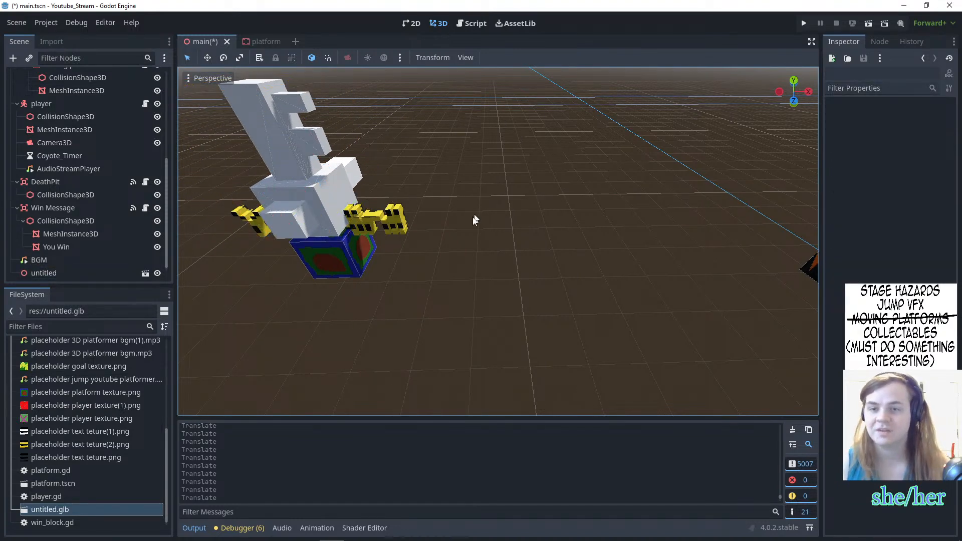
- Inspect the placed key's handle and switch to Blender to compare it with the Cube-col model
middle_drag(408, 140, 401, 241)
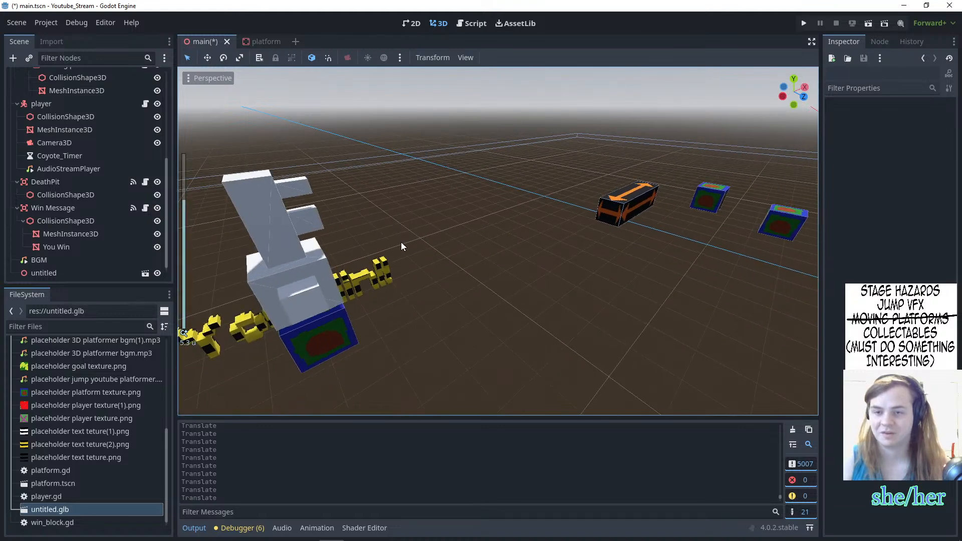
click(295, 300)
key(alt+Tab)
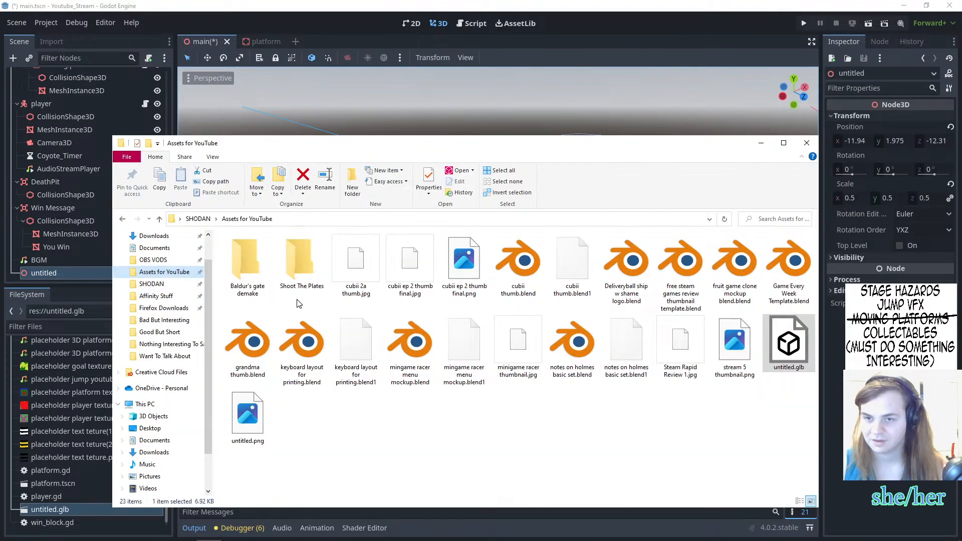
key(alt+Tab)
key(alt+Tab)
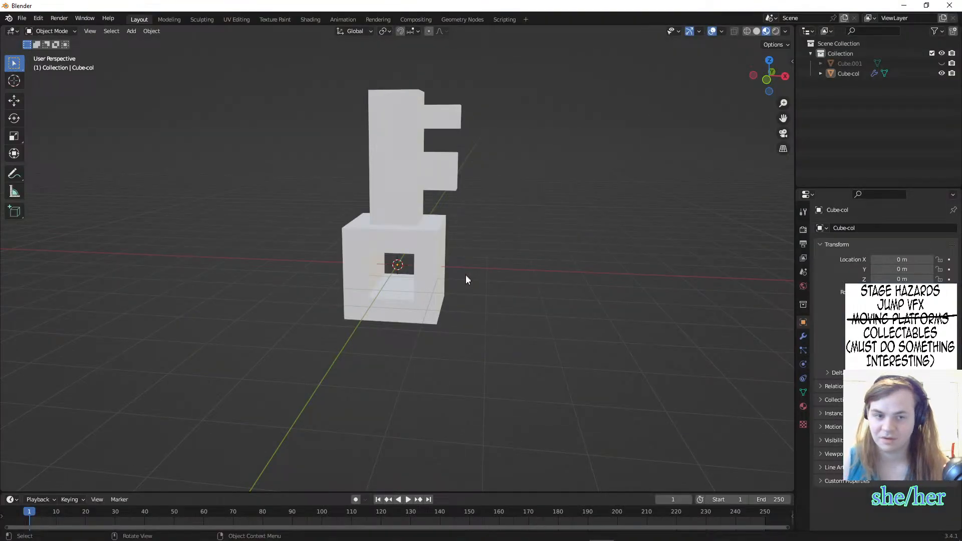
click(412, 249)
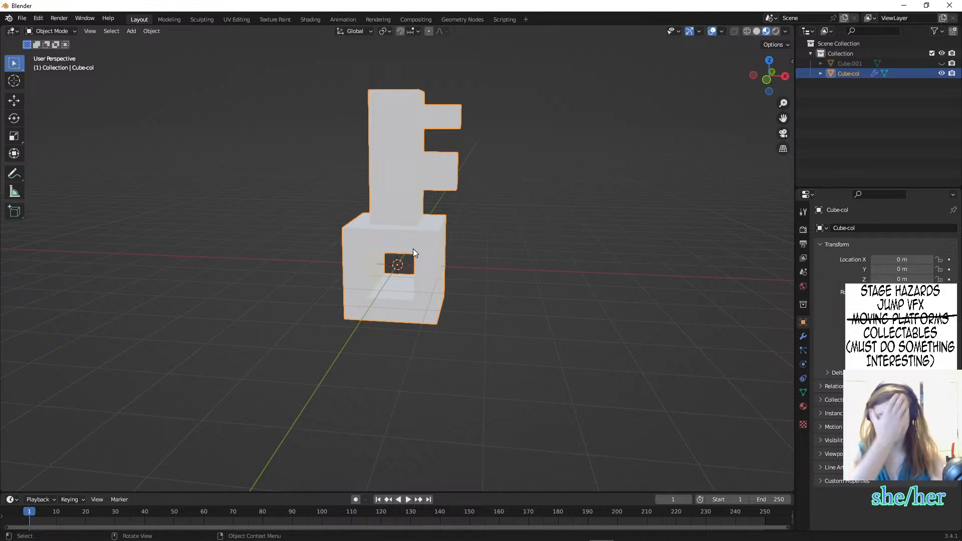
- Switch back to Godot and examine the key's handle above the goal platform from another angle
mouse_move(372, 538)
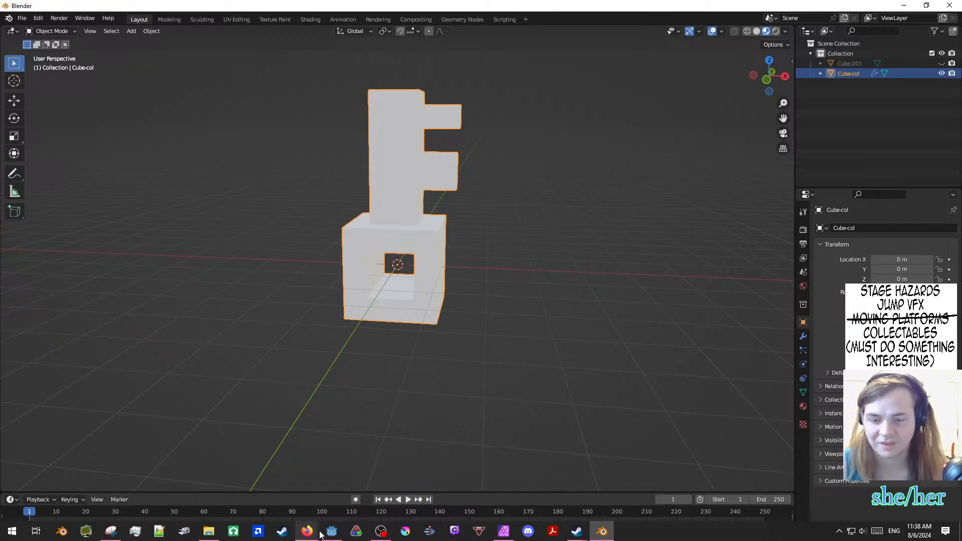
click(331, 531)
middle_drag(345, 296, 257, 258)
click(362, 240)
click(398, 378)
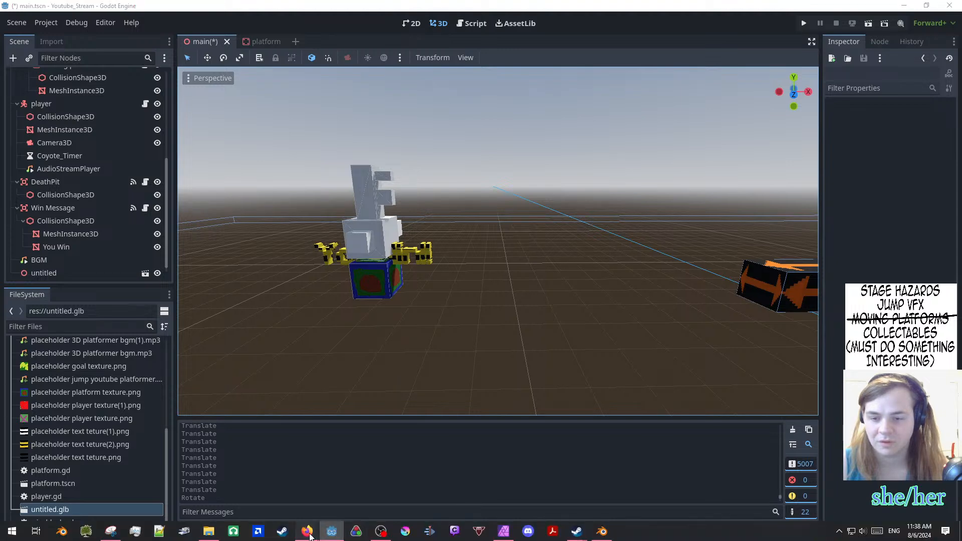
- Switch to Firefox and search the web for "gltf exports not using boolean"
mouse_move(307, 531)
click(337, 491)
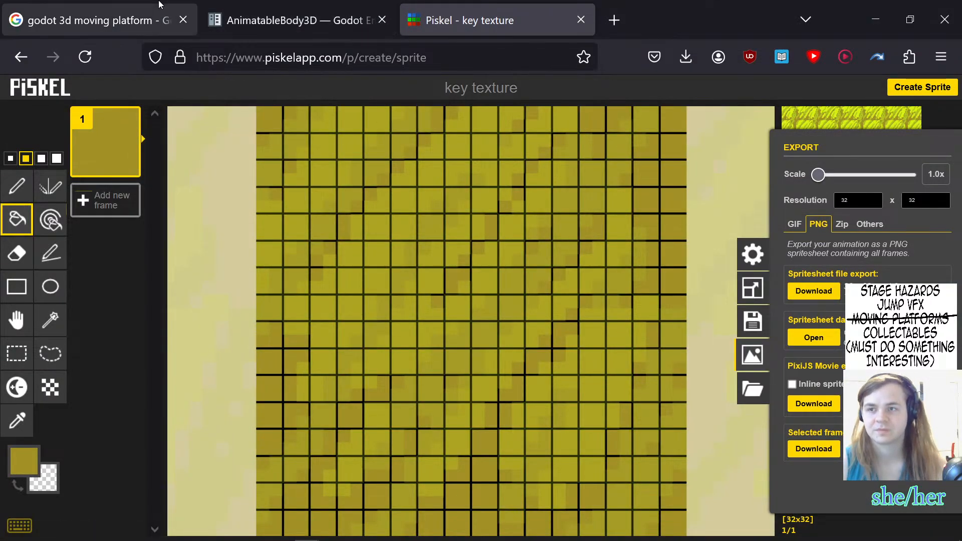
click(160, 15)
click(263, 57)
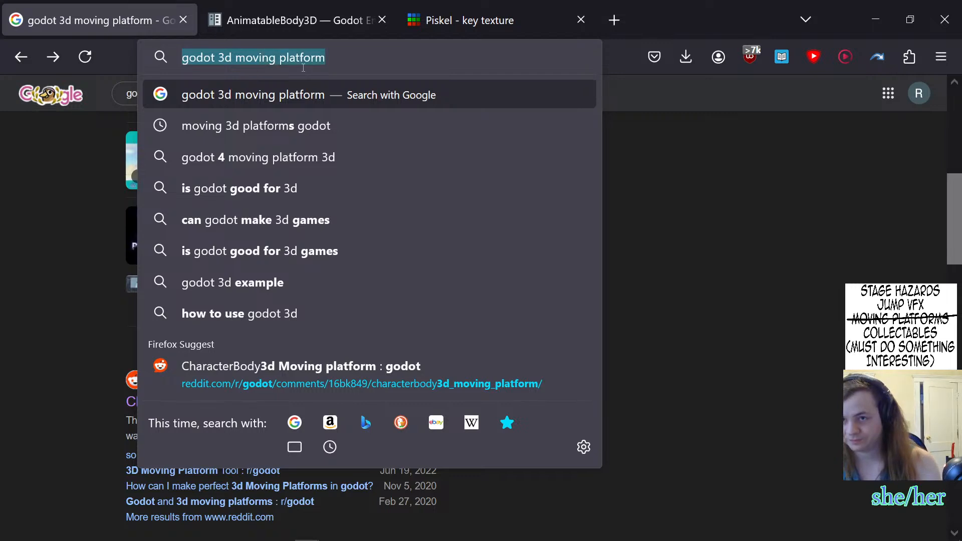
text(gltf)
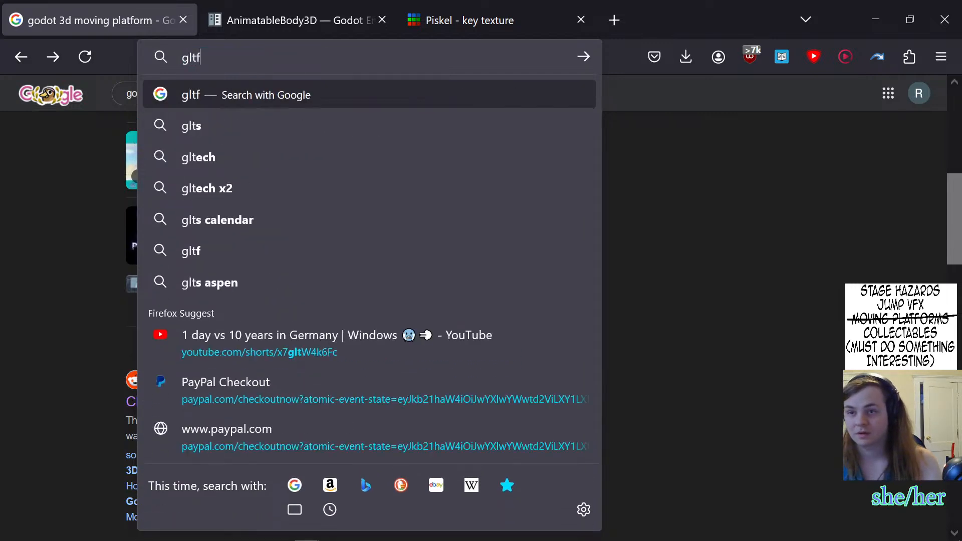
text( exports )
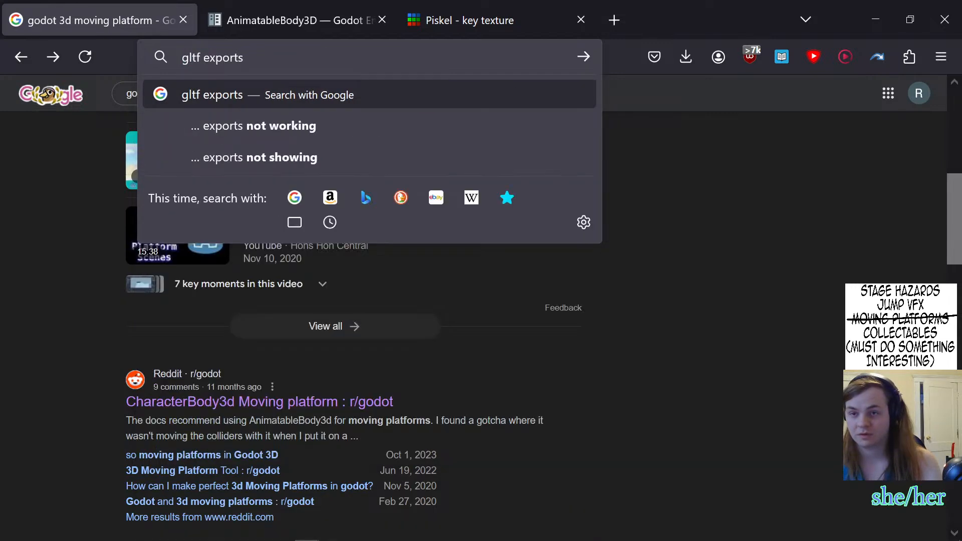
text(not using )
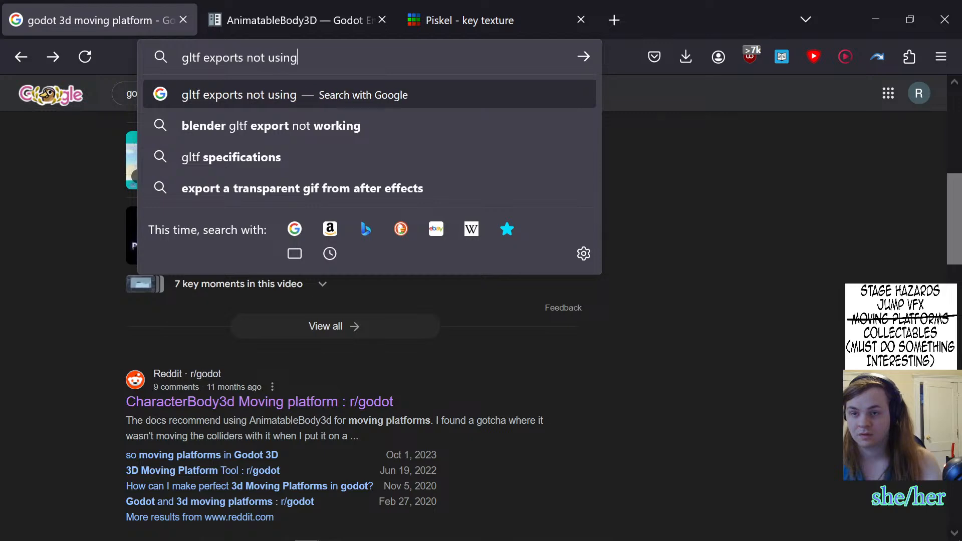
text(boolean)
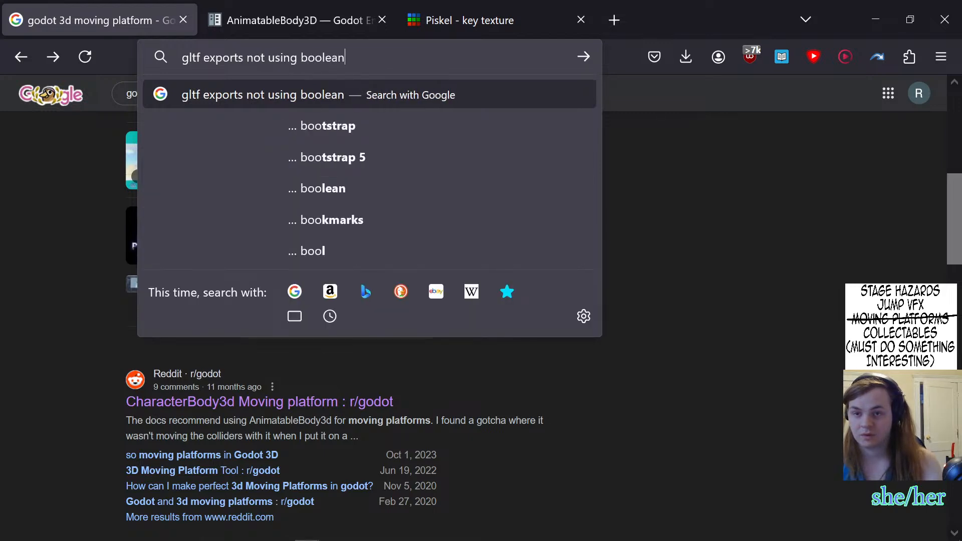
key(Return)
- Open the Blender Artists thread on GLTF export with boolean animation and read its replies
click(380, 221)
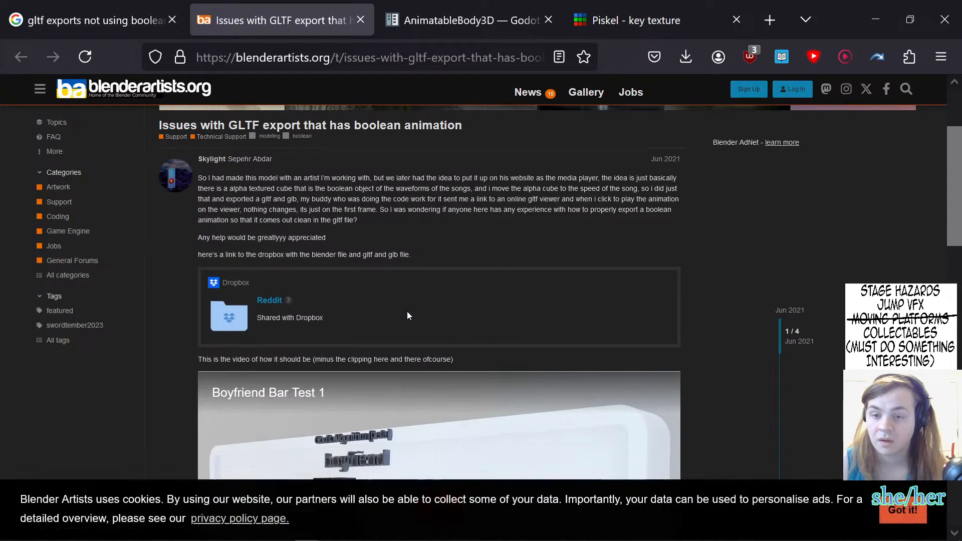
scroll(407, 315, down, 3)
scroll(183, 355, down, 3)
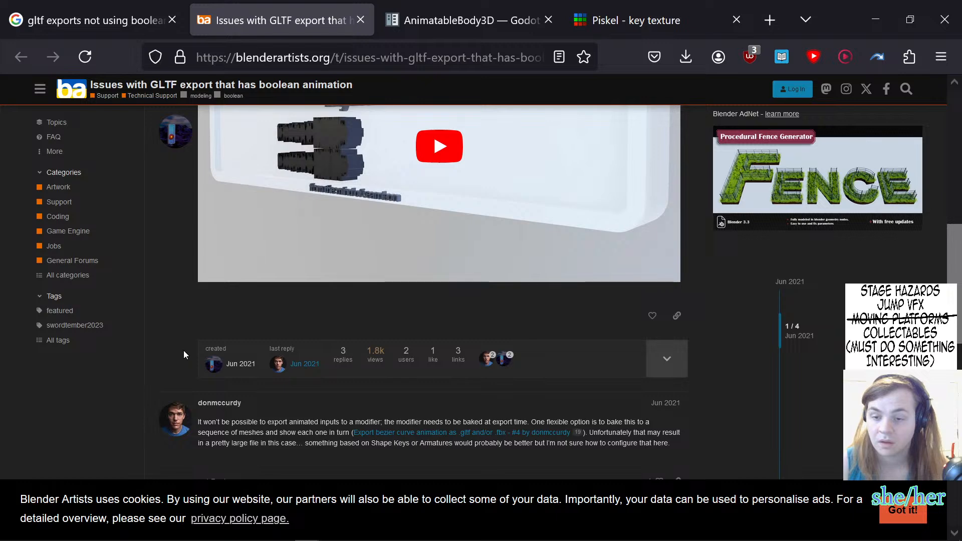
scroll(184, 354, down, 3)
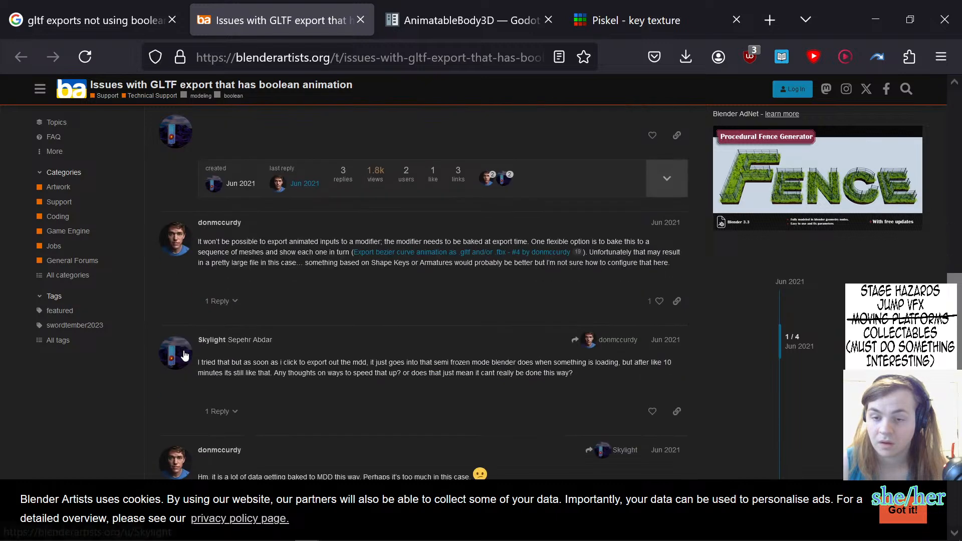
- Read Blender issue #83442 about exporting with boolean modifiers applied, including its replies, and switch back to Blender
click(91, 6)
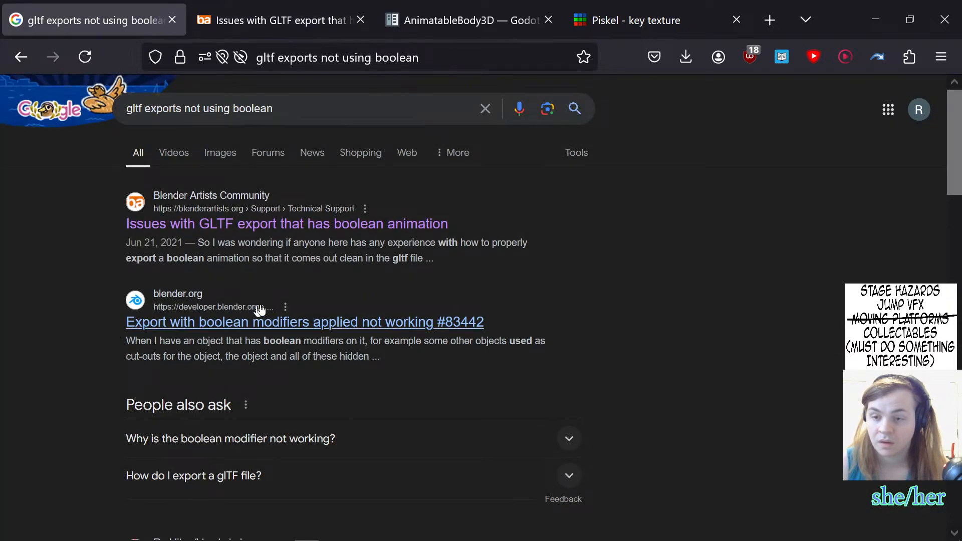
middle_click(414, 322)
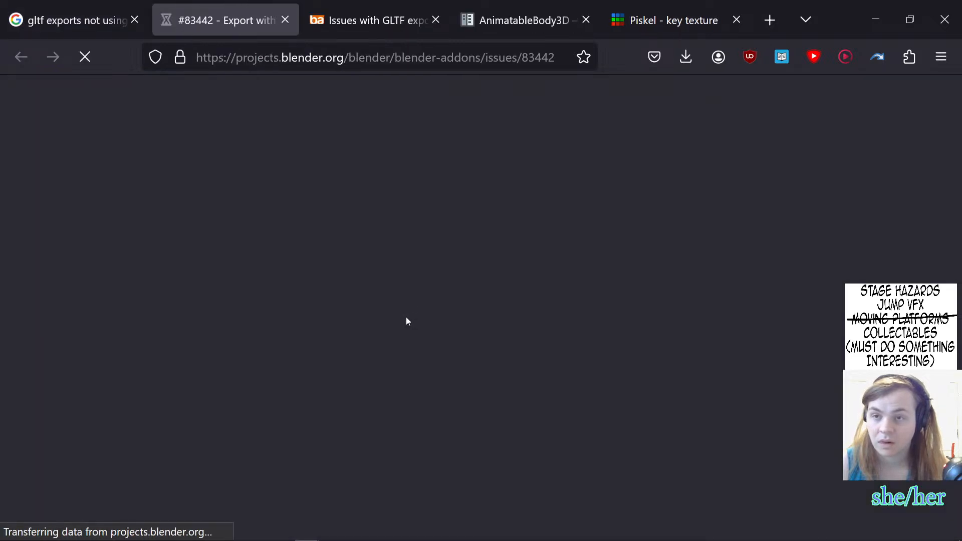
scroll(408, 321, down, 7)
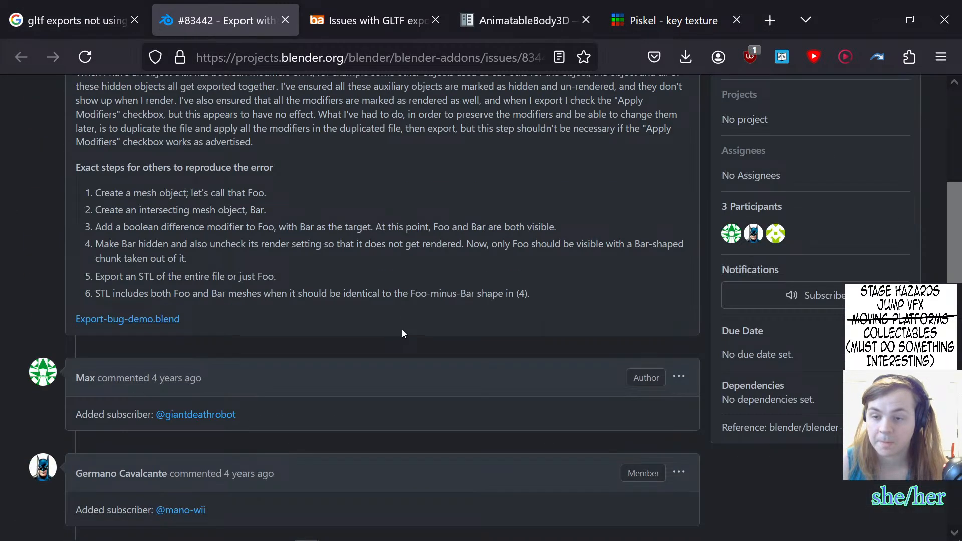
scroll(402, 329, down, 3)
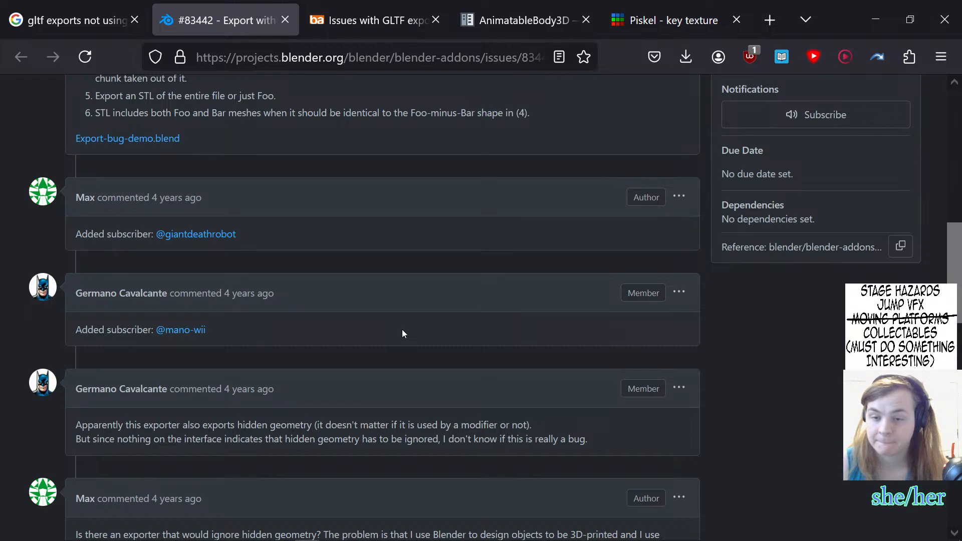
scroll(402, 329, down, 2)
scroll(402, 330, down, 3)
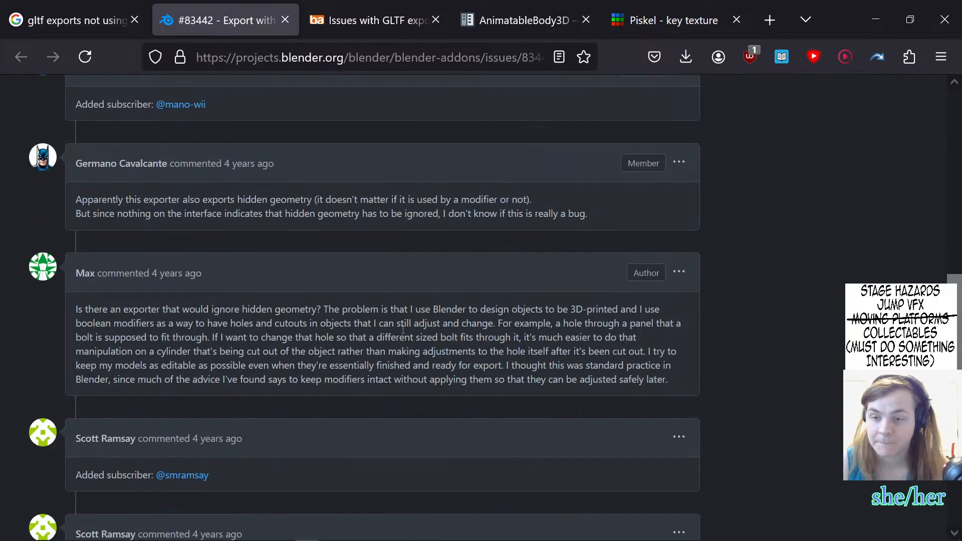
scroll(403, 330, down, 3)
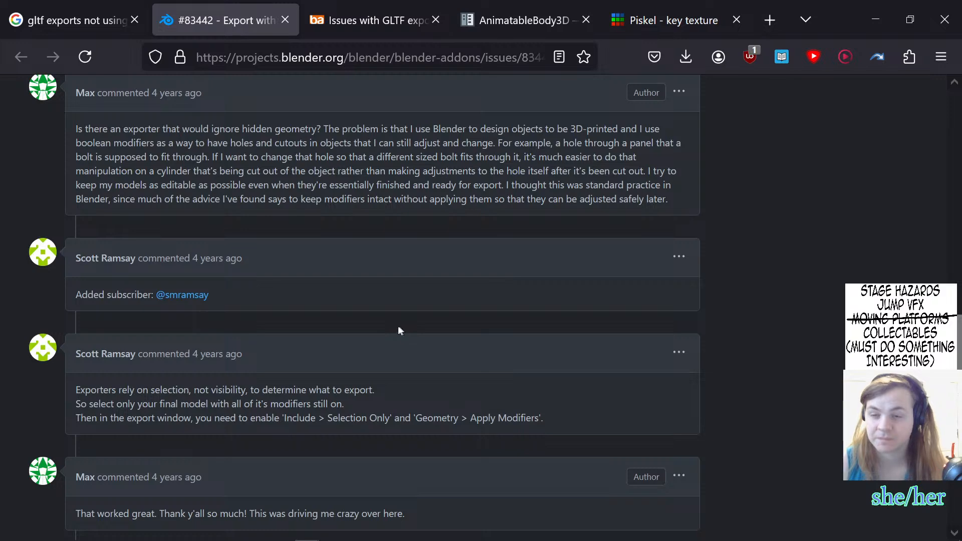
scroll(398, 329, down, 3)
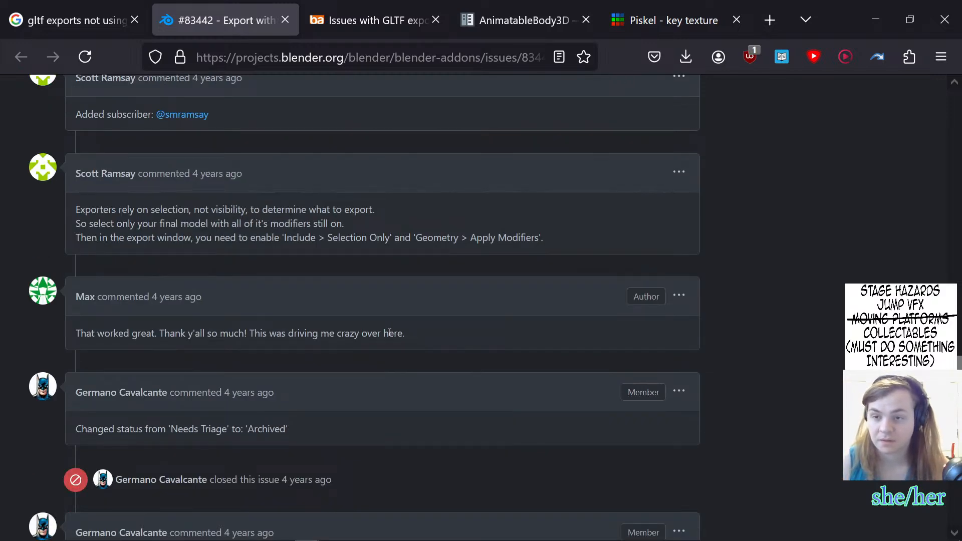
scroll(390, 332, down, 3)
scroll(388, 331, up, 2)
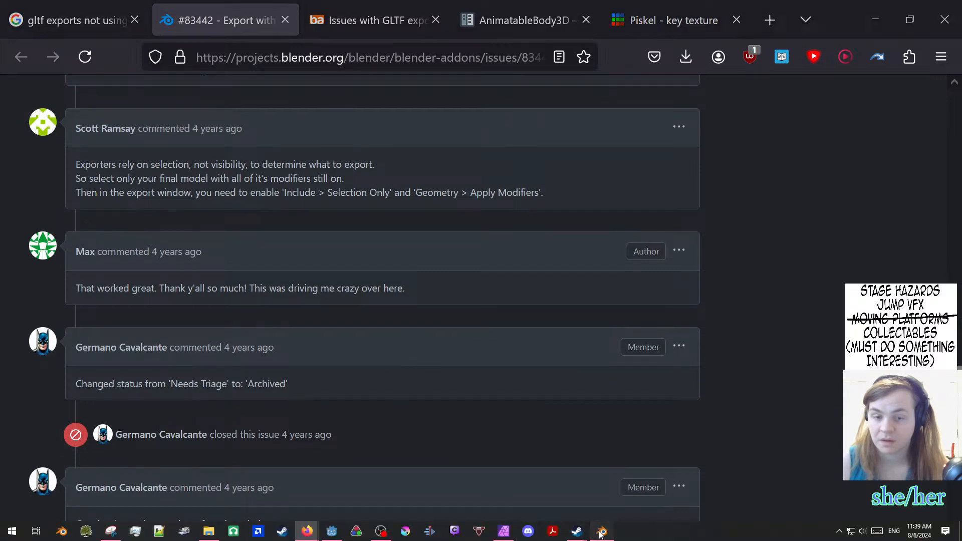
click(601, 532)
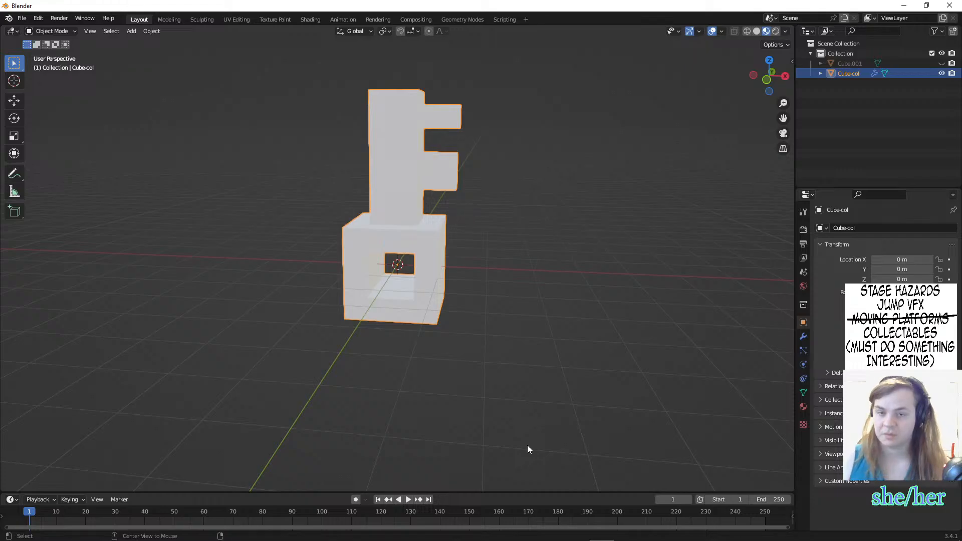
- Look through the key object's Apply options and context options for a way to apply its boolean modifier
key(alt+Tab)
key(alt+Tab)
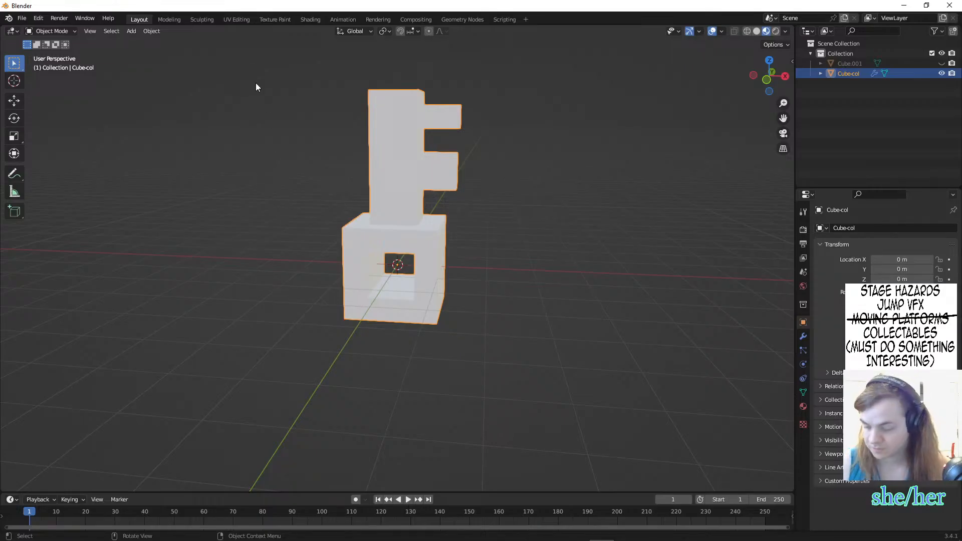
key(ctrl+a)
key(Escape)
key(ctrl+a)
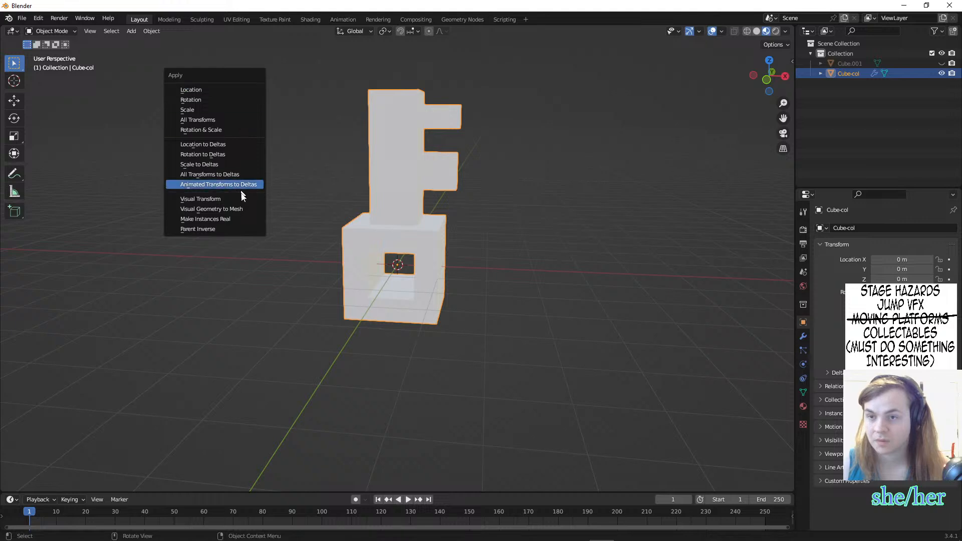
right_click(395, 174)
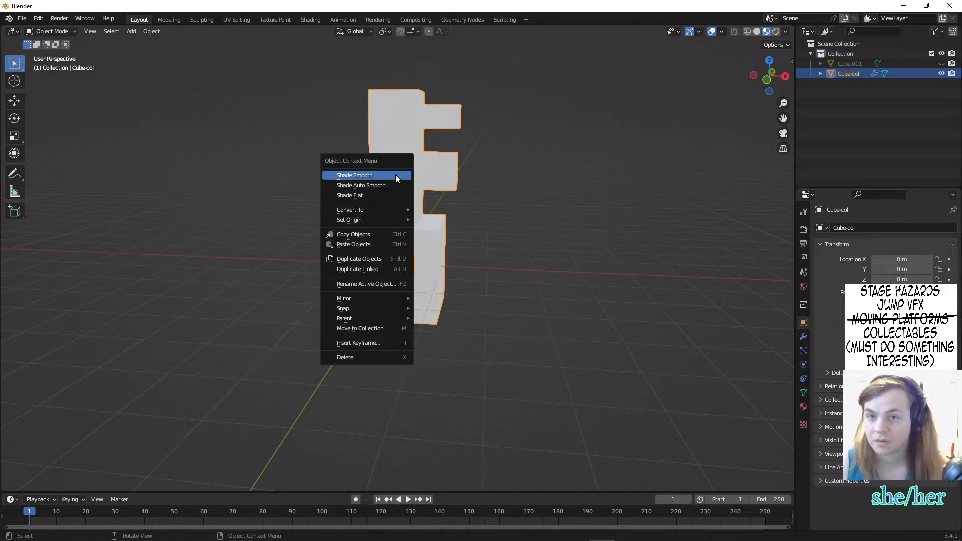
mouse_move(375, 206)
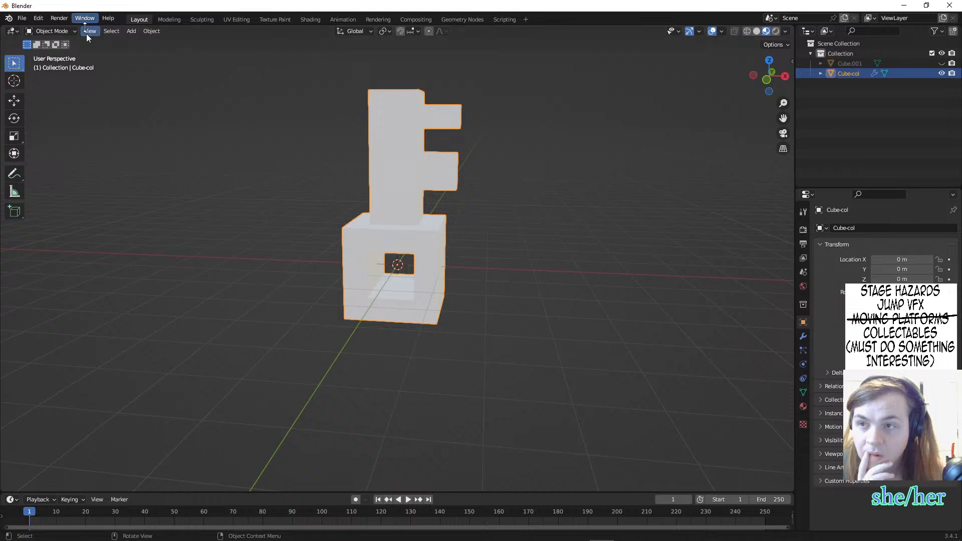
click(68, 32)
click(65, 50)
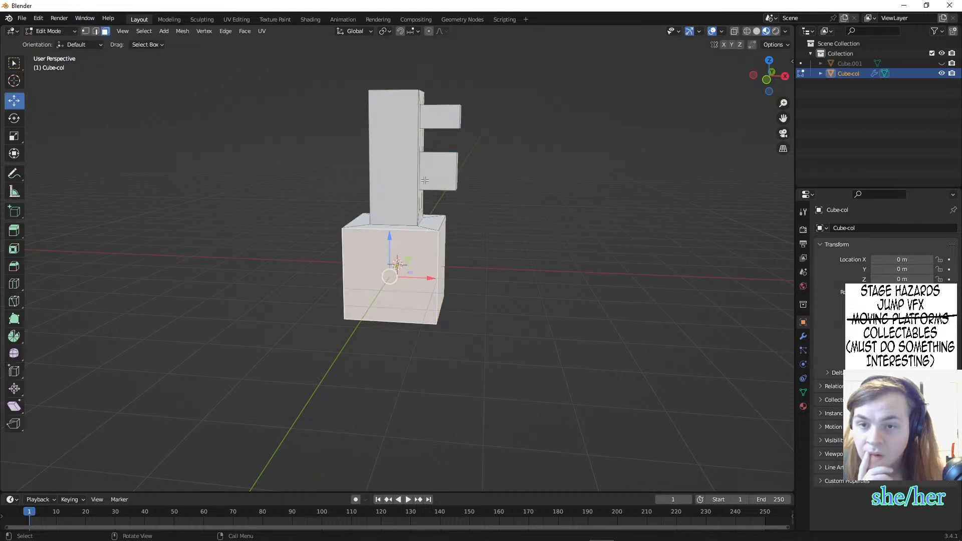
right_click(423, 183)
key(a)
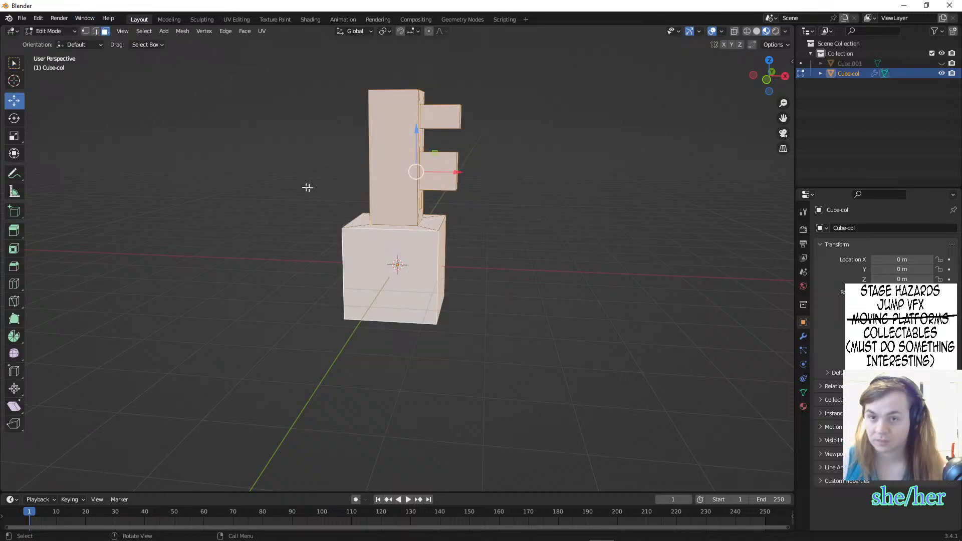
right_click(316, 188)
mouse_move(337, 265)
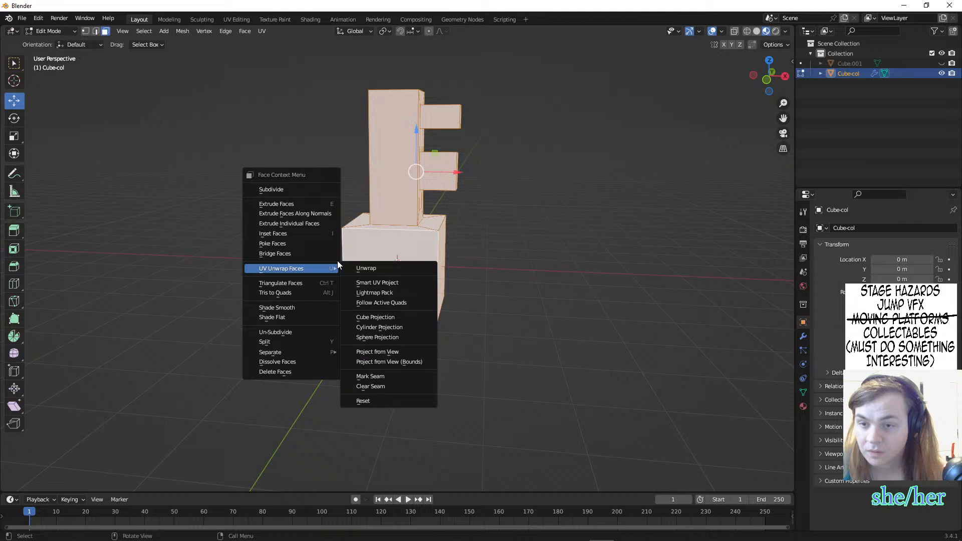
right_click(374, 240)
right_click(374, 240)
click(374, 241)
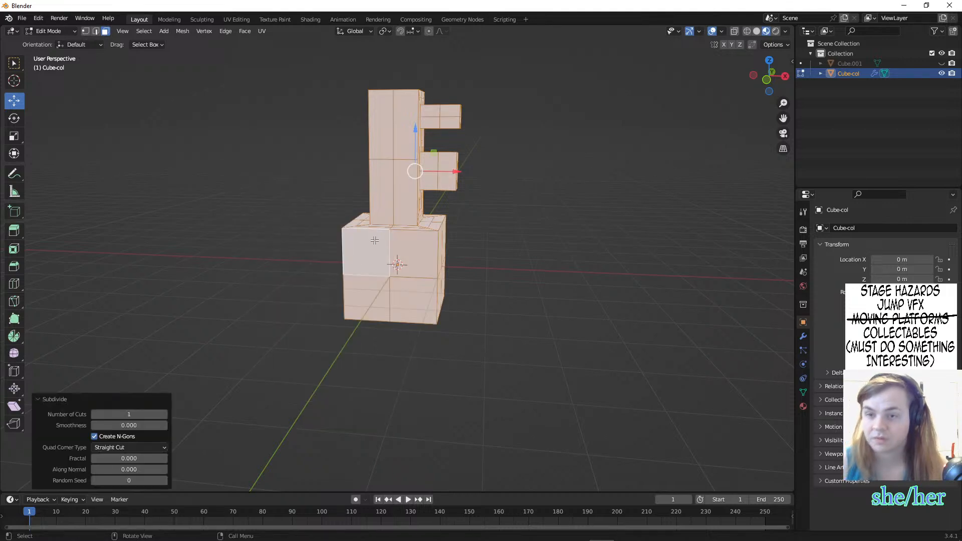
key(ctrl+z)
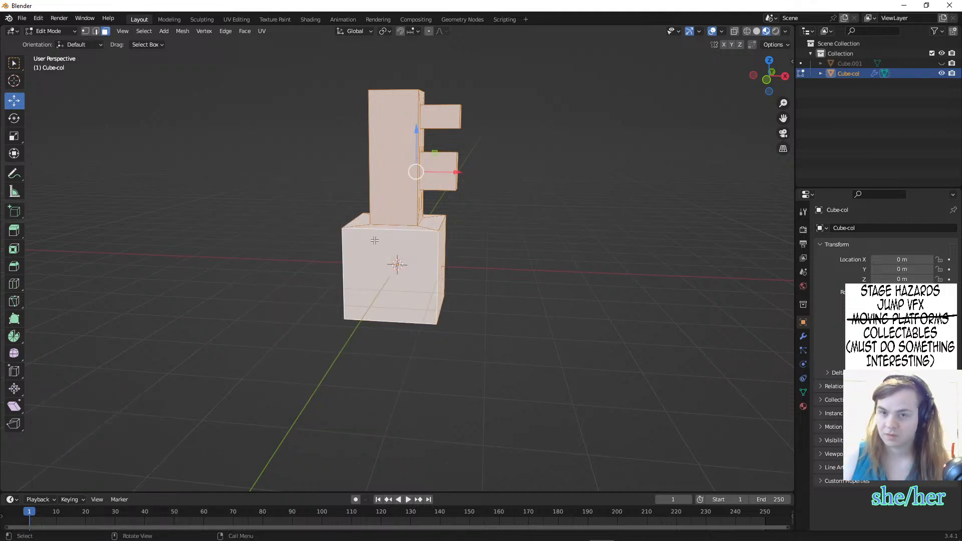
- Switch to Firefox, search the web for "godot apply modifiers" and look through the results
key(alt+Tab)
click(386, 6)
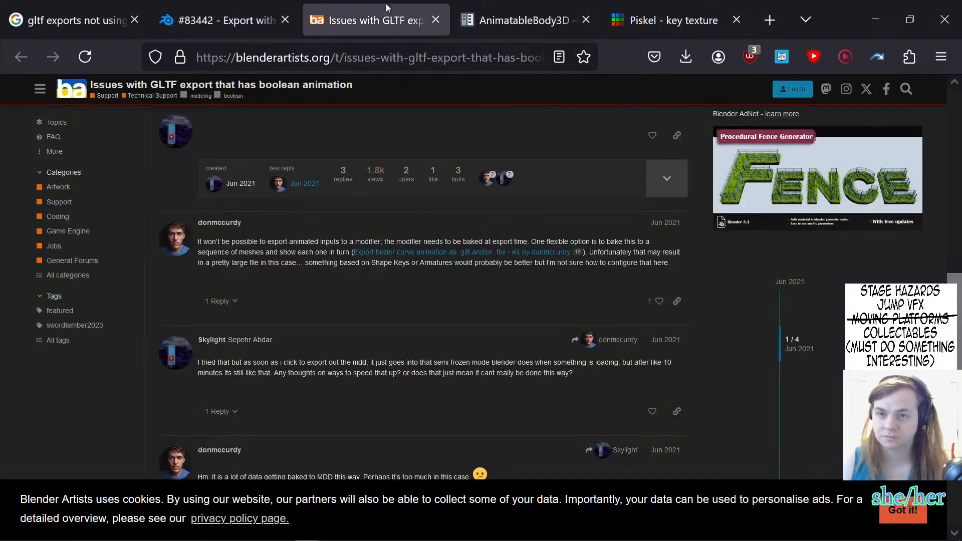
click(416, 60)
text(godot)
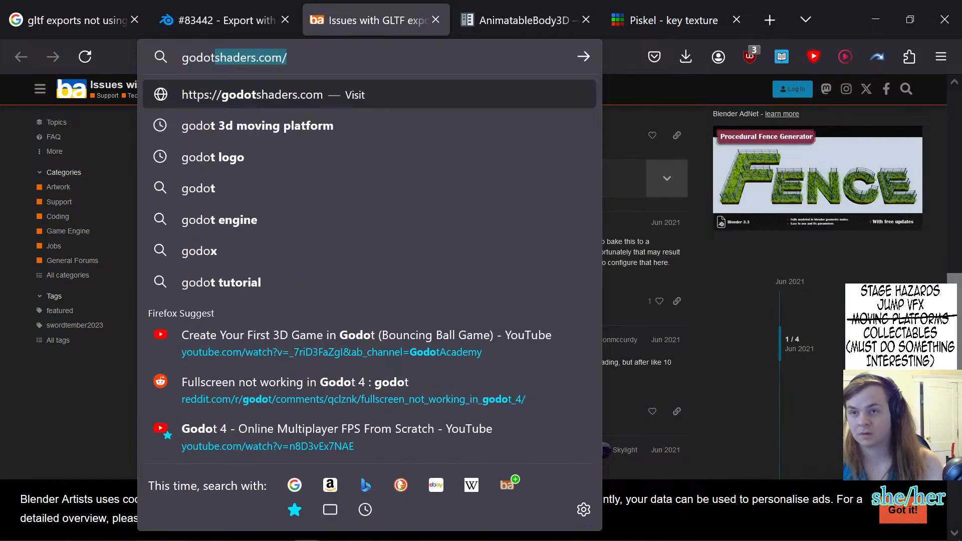
text( apply mod)
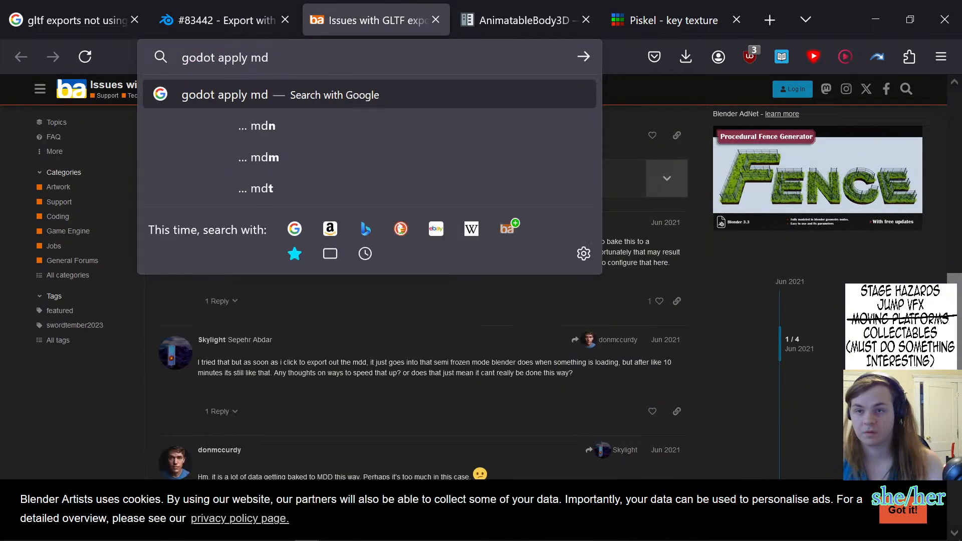
text(ifiers)
key(Return)
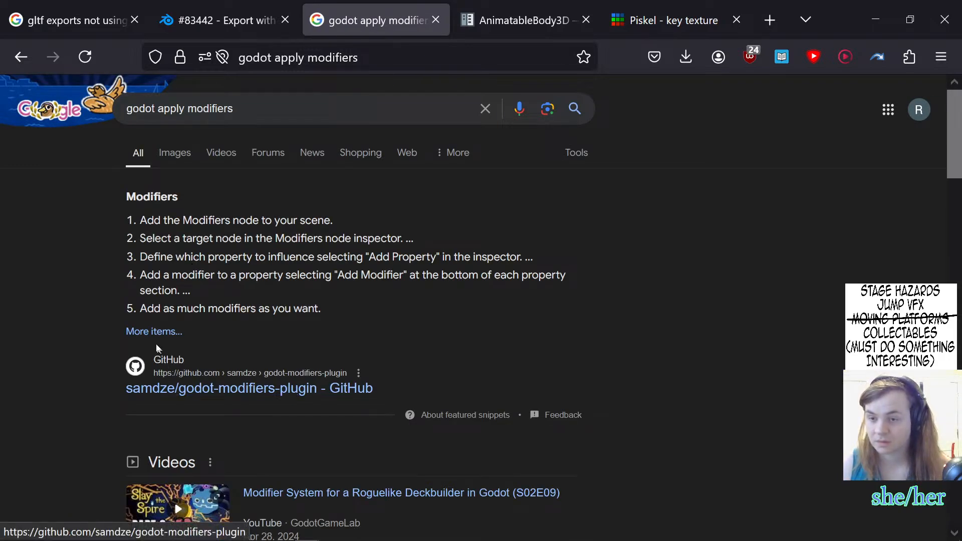
scroll(104, 304, down, 6)
scroll(94, 308, down, 3)
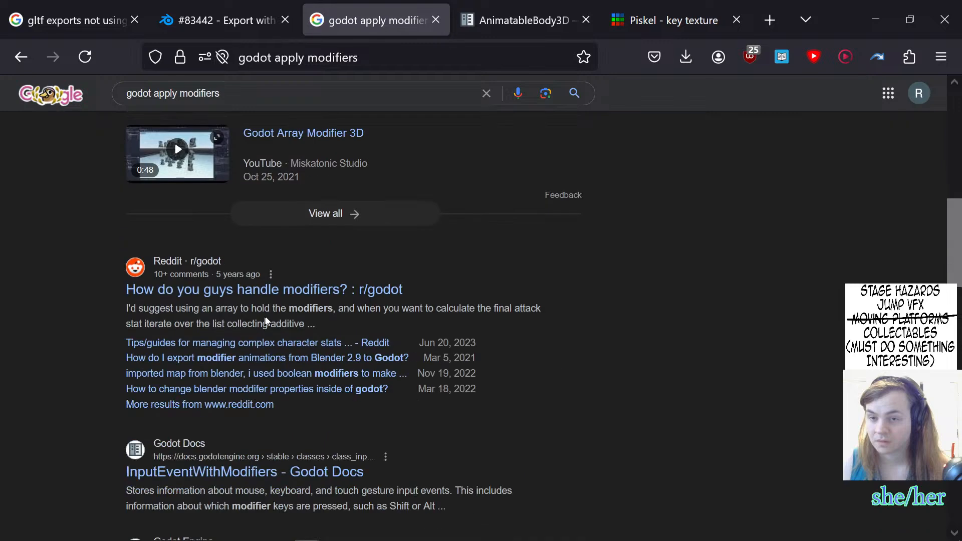
scroll(97, 305, down, 1)
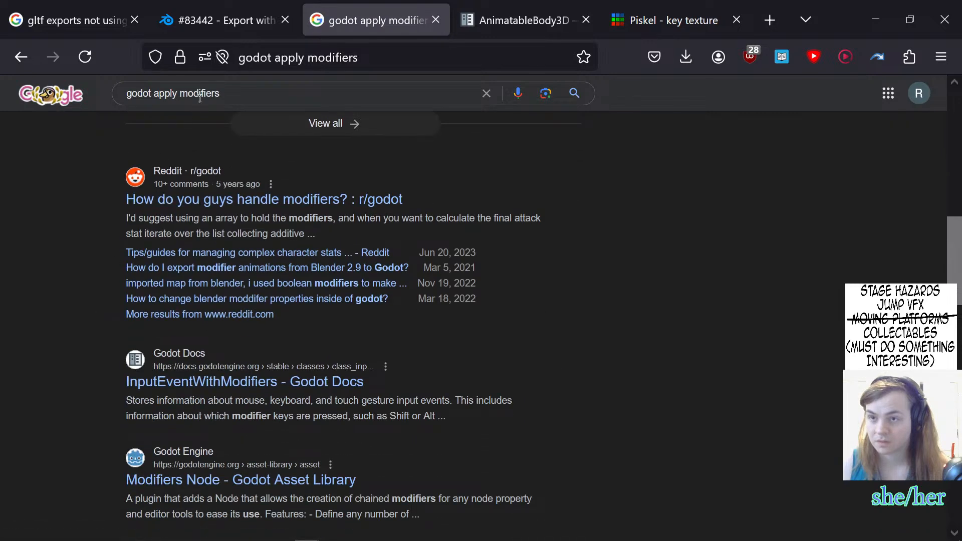
- Change the web search to "blender apply modifiers" and view the results
double_click(138, 94)
text(blj)
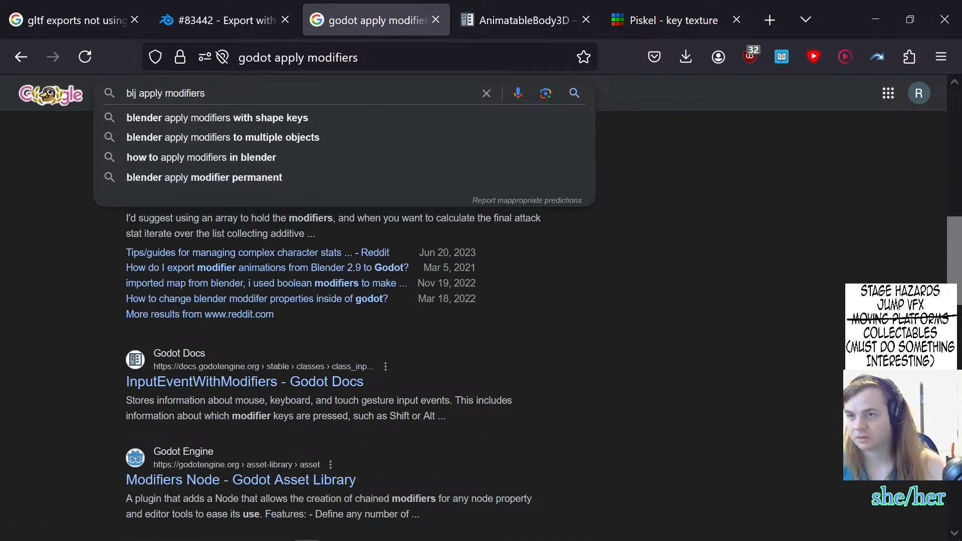
key(BackSpace)
text(nder)
key(BackSpace)
key(BackSpace)
key(BackSpace)
key(BackSpace)
text(e)
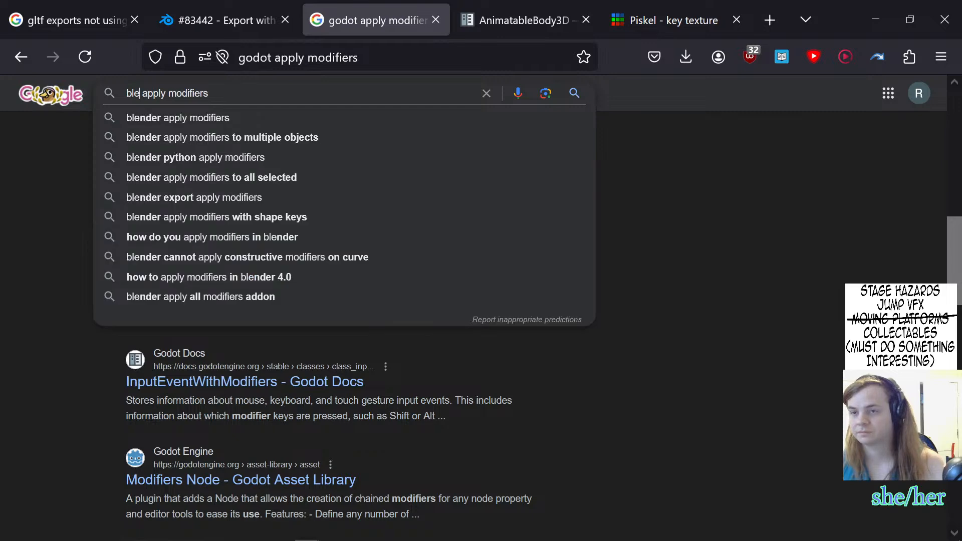
text(nder)
key(Return)
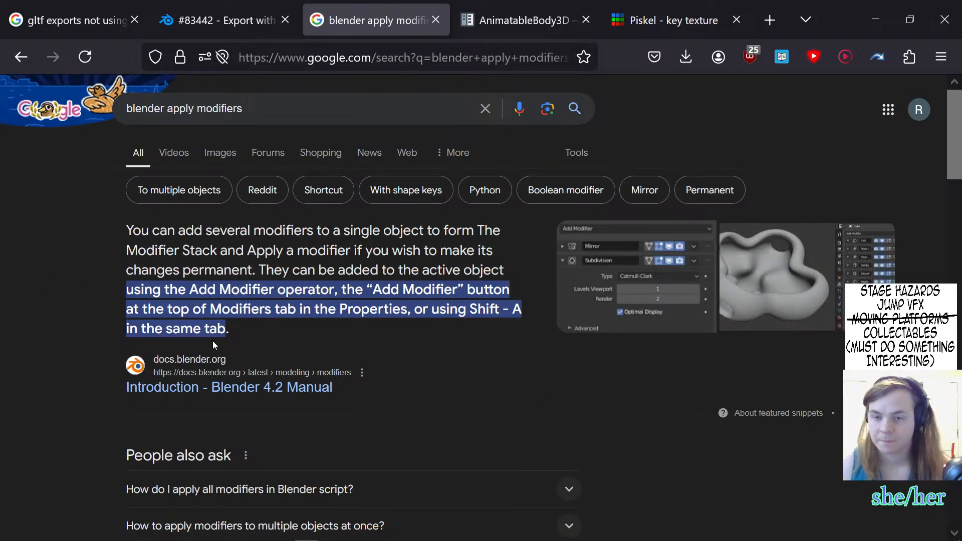
key(alt+Tab)
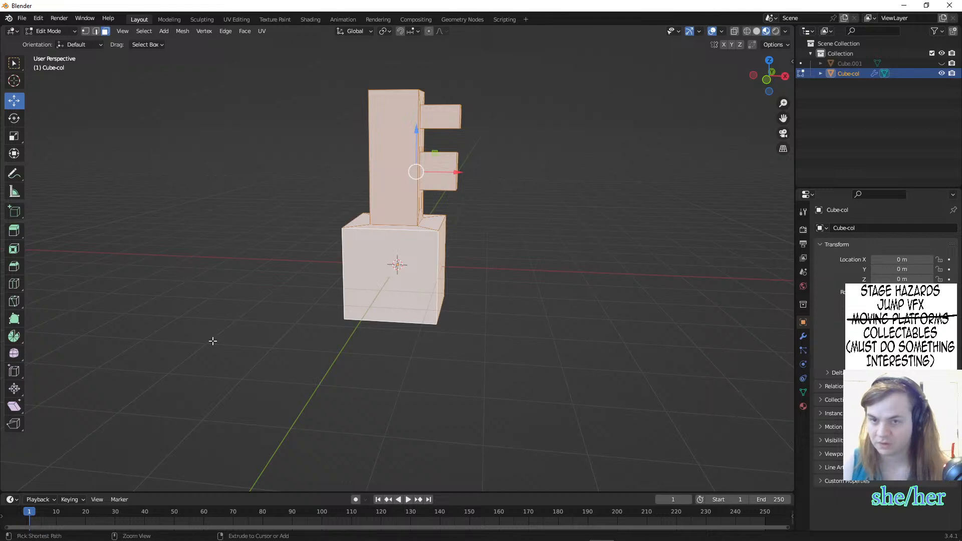
key(shift+a)
key(Escape)
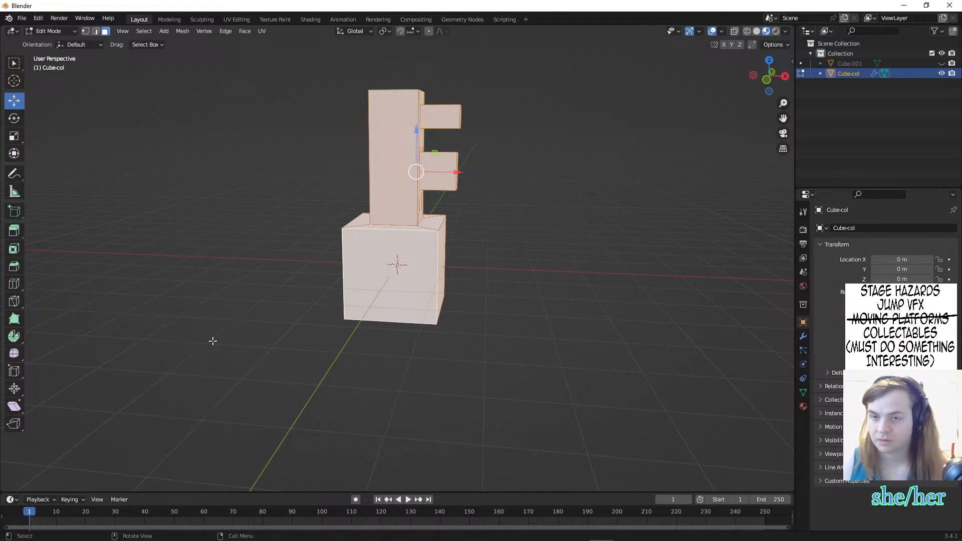
- Return to Firefox, open the Blender 4.2 Manual's modifiers introduction and read down to the Apply entry
key(alt+Tab)
middle_click(228, 382)
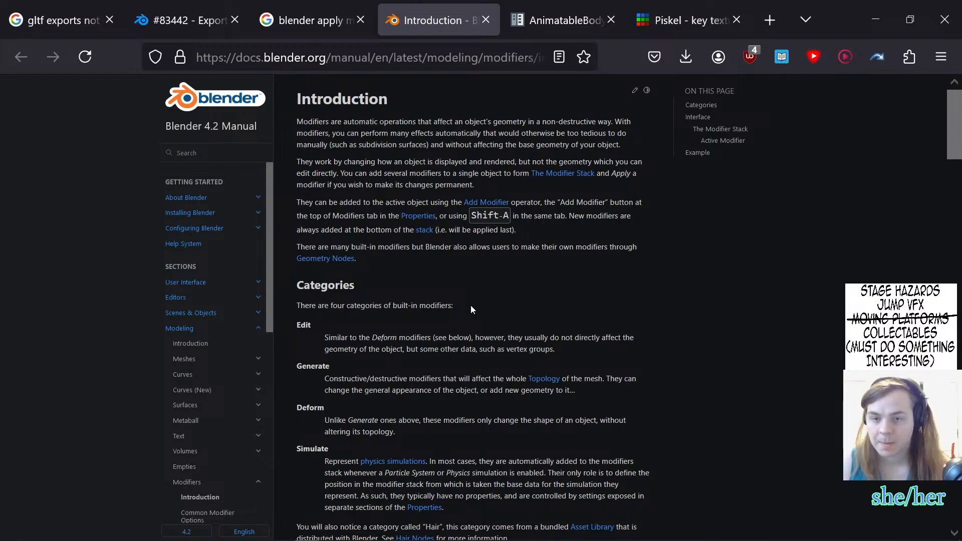
scroll(471, 305, down, 6)
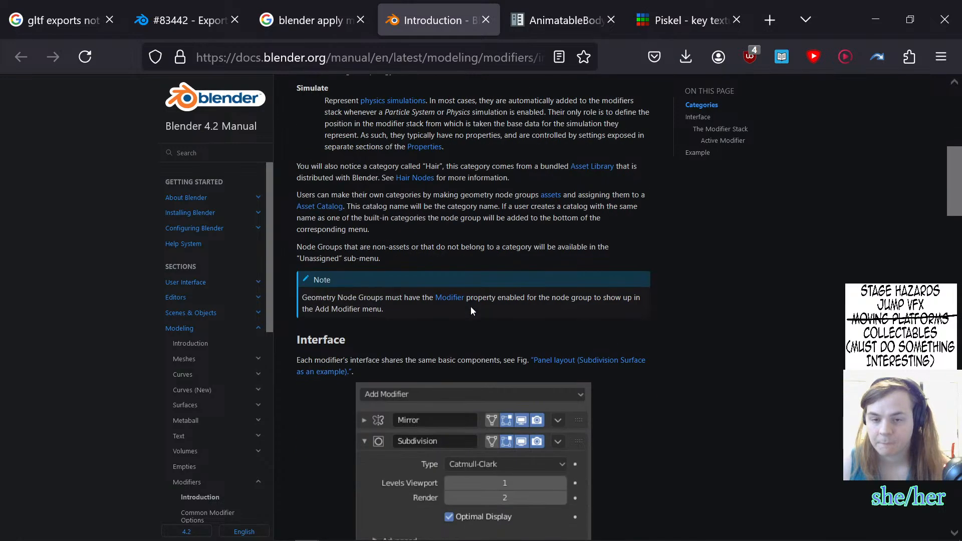
scroll(470, 306, down, 10)
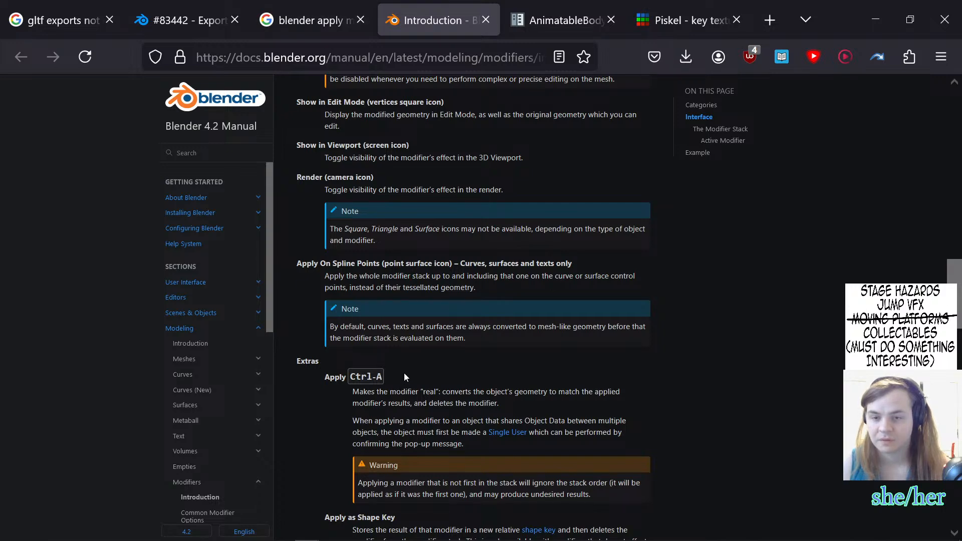
key(alt+Tab)
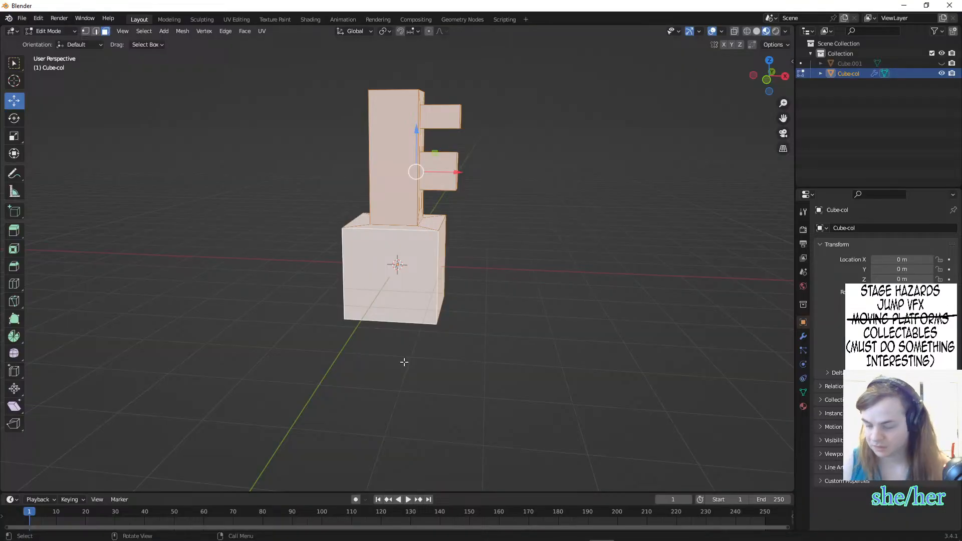
click(394, 225)
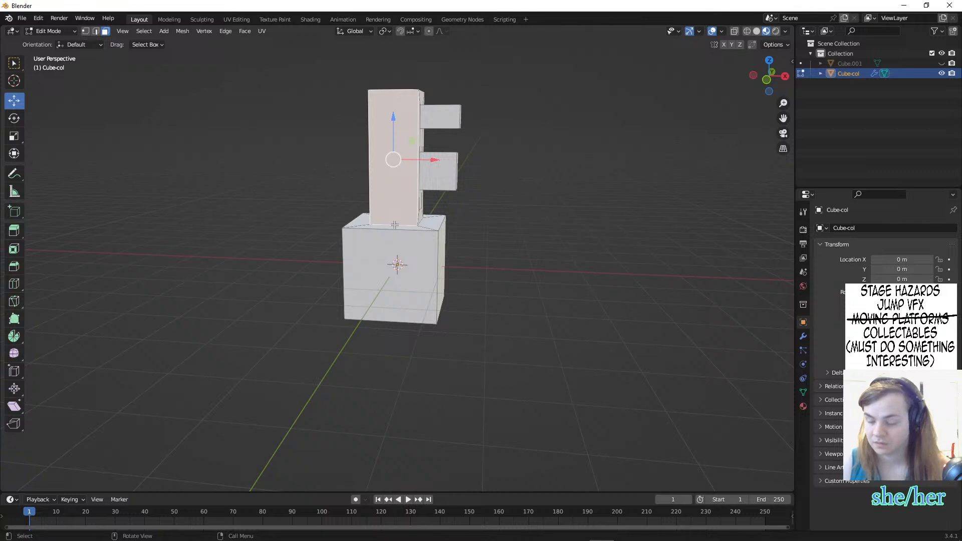
key(a)
right_click(395, 225)
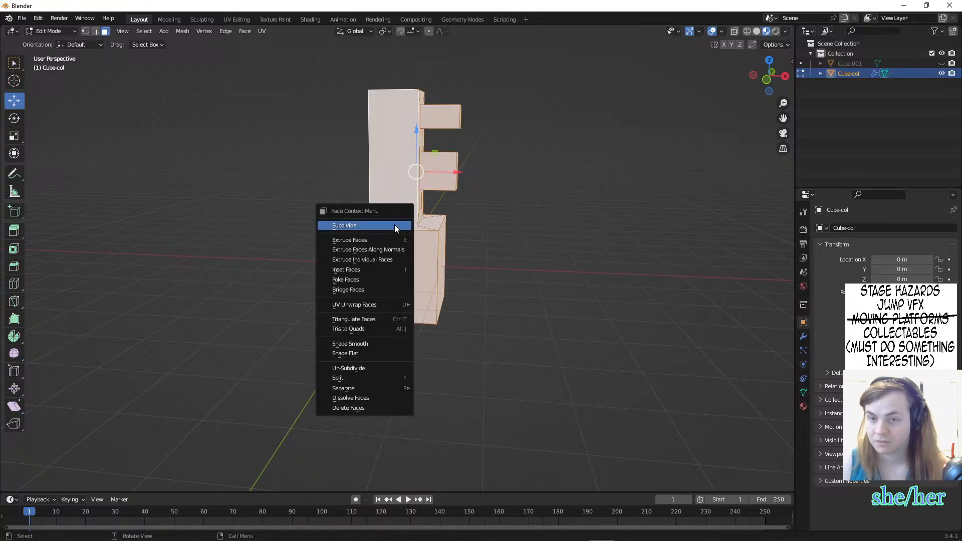
click(395, 225)
- Switch back to the Blender Manual and read on from the Apply entry to the modifier stack section
key(alt+Tab)
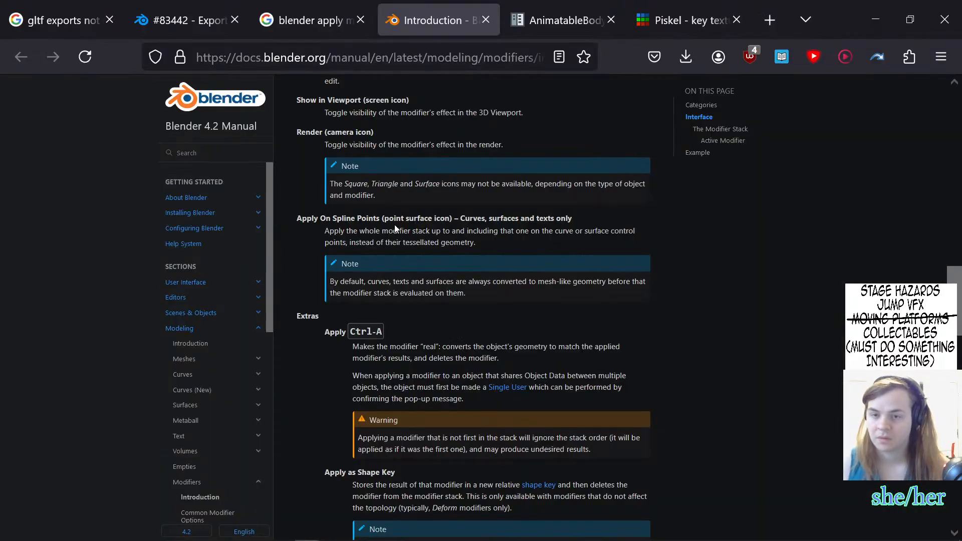
scroll(422, 327, down, 8)
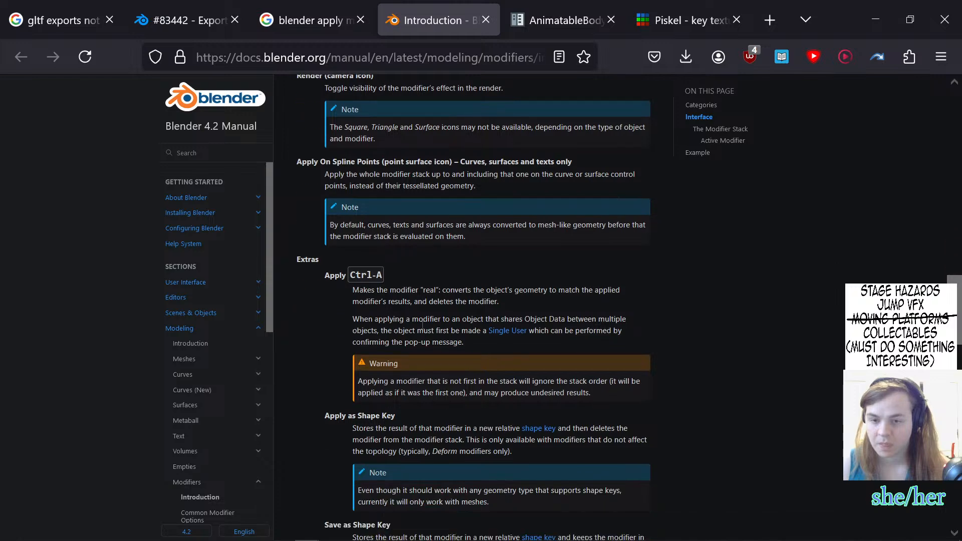
scroll(422, 325, down, 9)
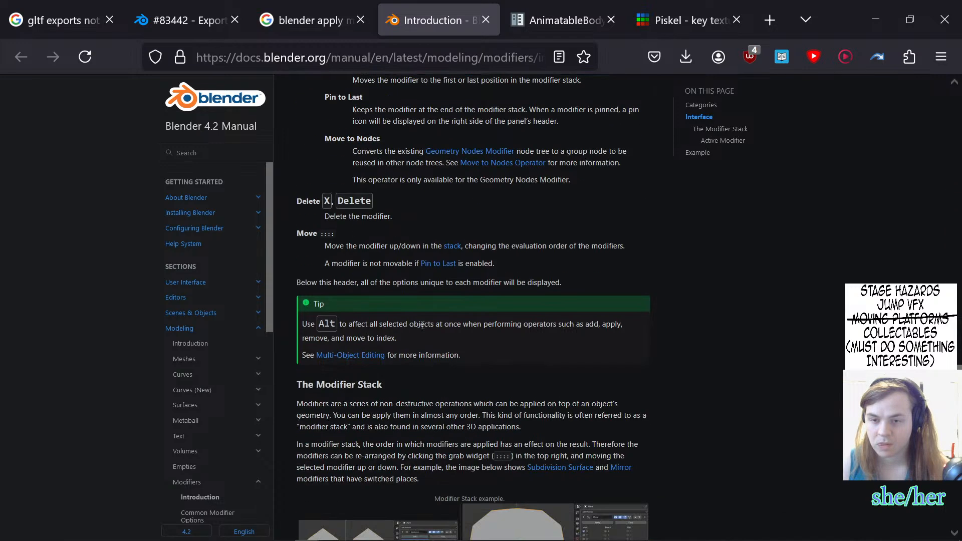
- From the "blender apply modifiers" results, open the Stack Exchange question "How to apply a modifier in V2.9+" and read its answer
click(310, 20)
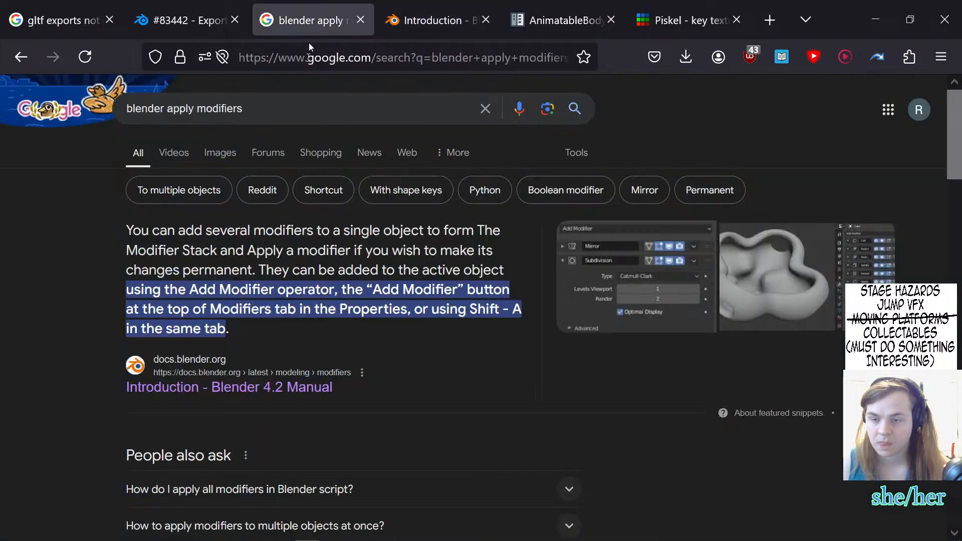
scroll(165, 383, down, 3)
scroll(73, 358, down, 3)
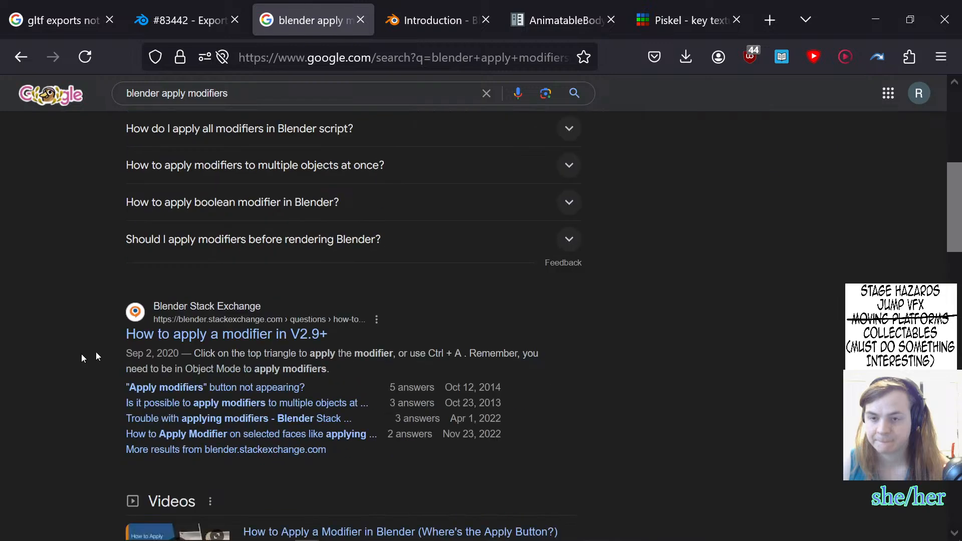
click(253, 333)
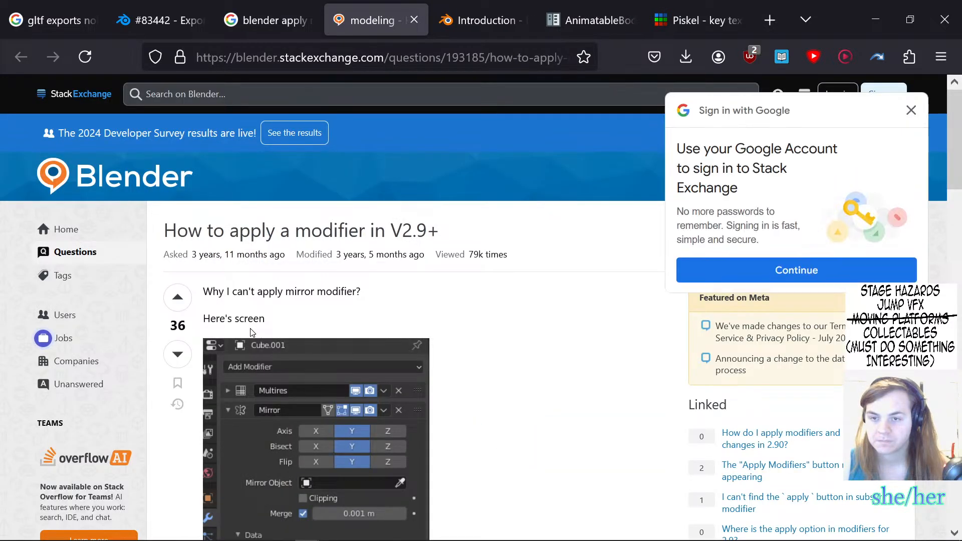
scroll(252, 333, down, 13)
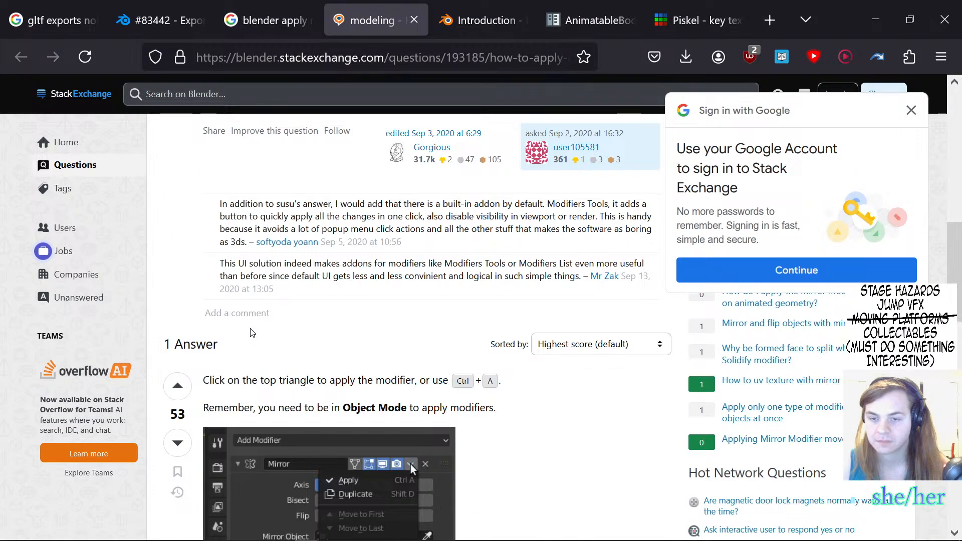
- Switch back to Blender and return the key object from Edit Mode to Object Mode
key(alt+Tab)
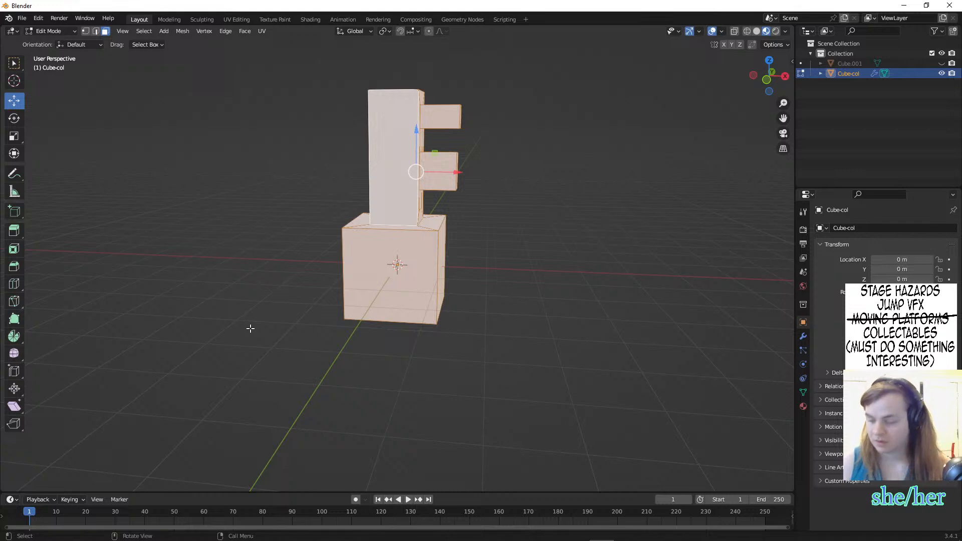
key(Tab)
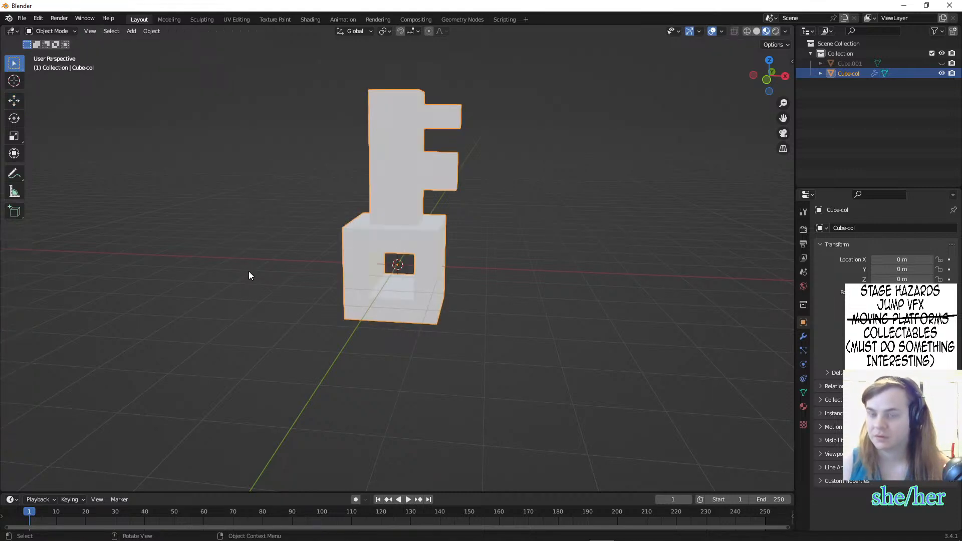
- Bring up the key object's Apply options and recheck the Stack Exchange answer in Firefox on applying modifiers
key(ctrl+a)
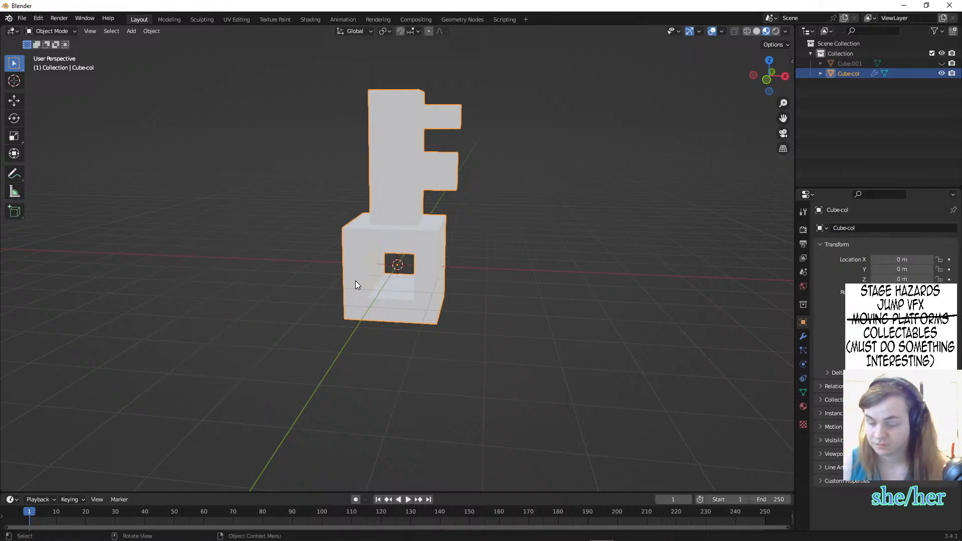
key(ctrl+a)
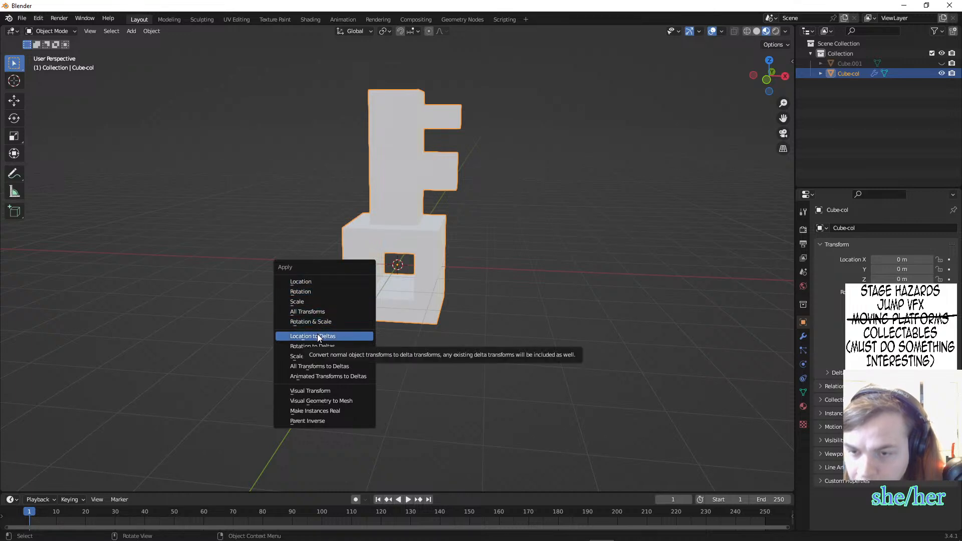
key(alt+Tab)
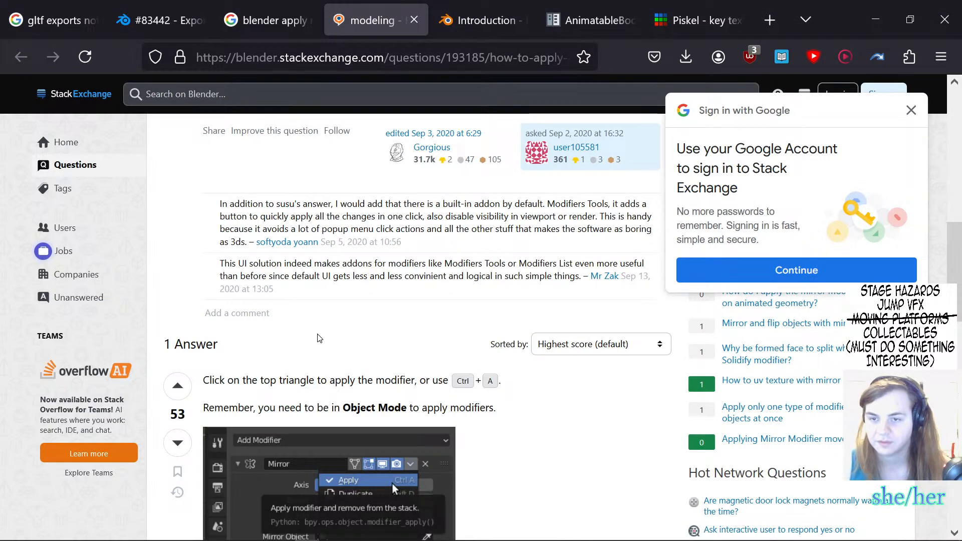
scroll(318, 339, down, 3)
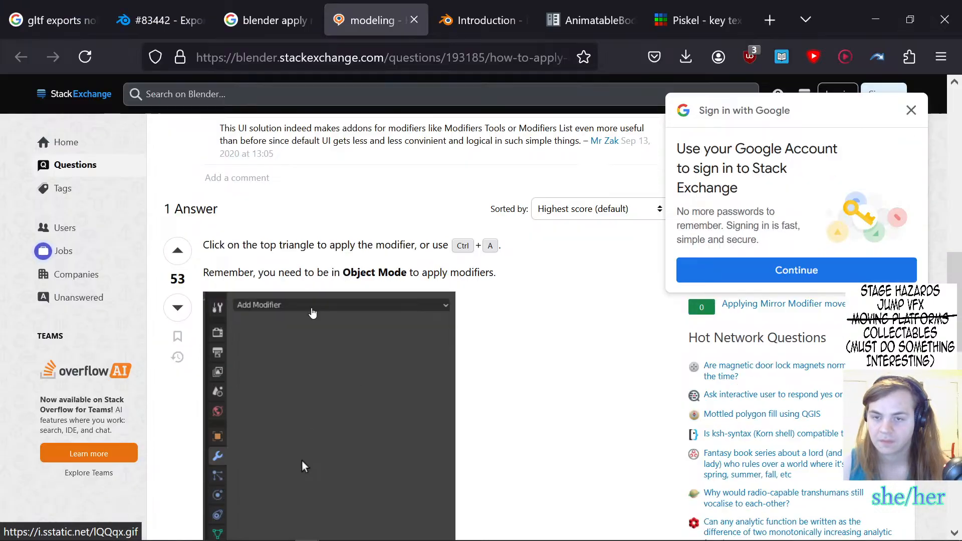
- Switch back to Blender and apply the Boolean modifier on the Cube-col object
key(alt+Tab)
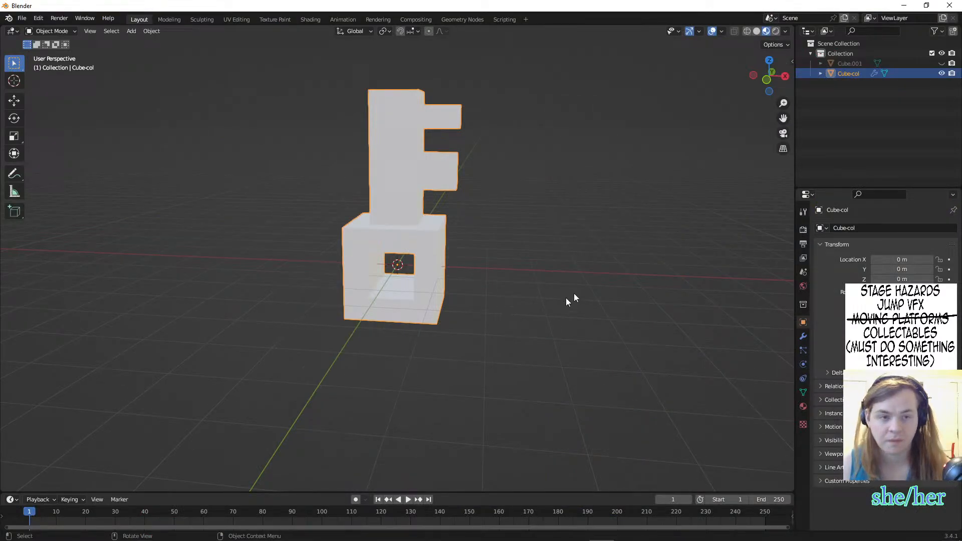
click(863, 75)
click(874, 73)
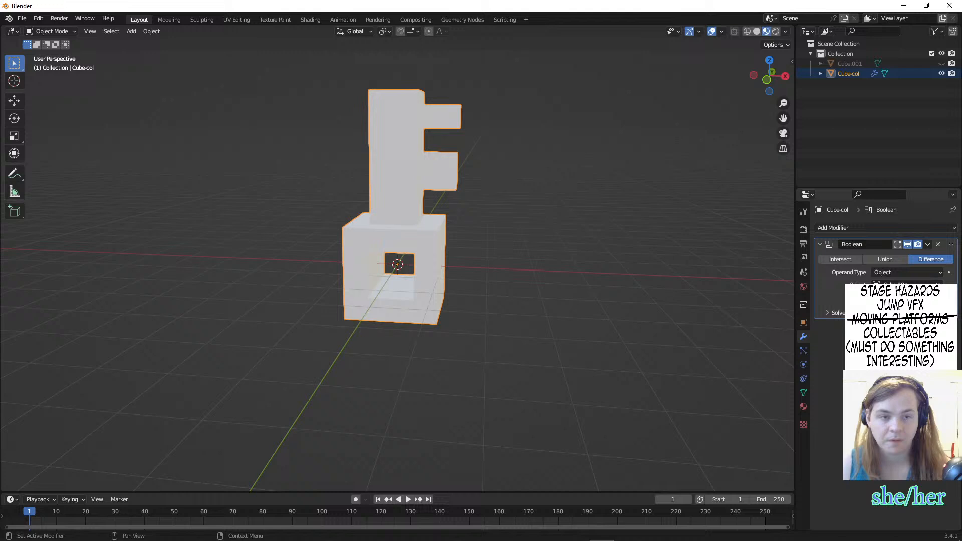
click(927, 246)
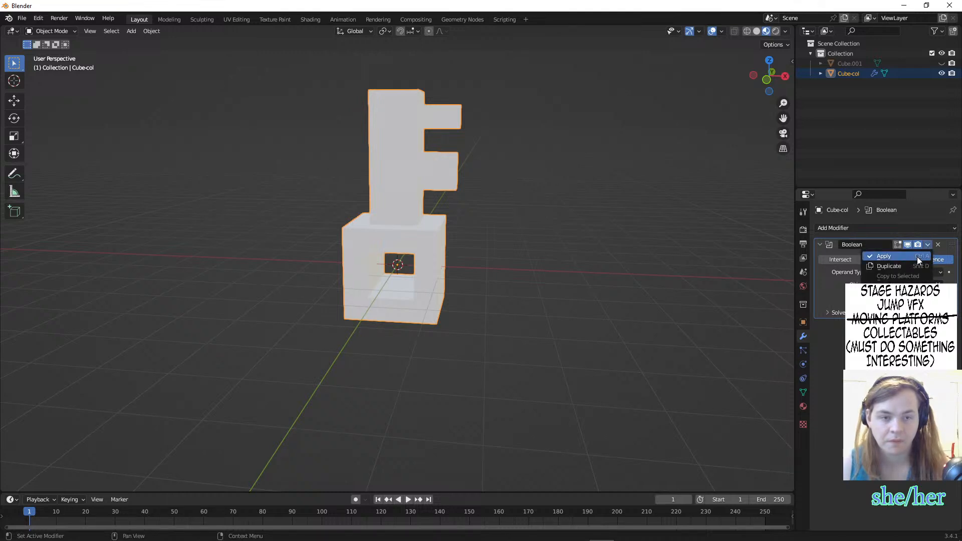
click(916, 256)
click(630, 273)
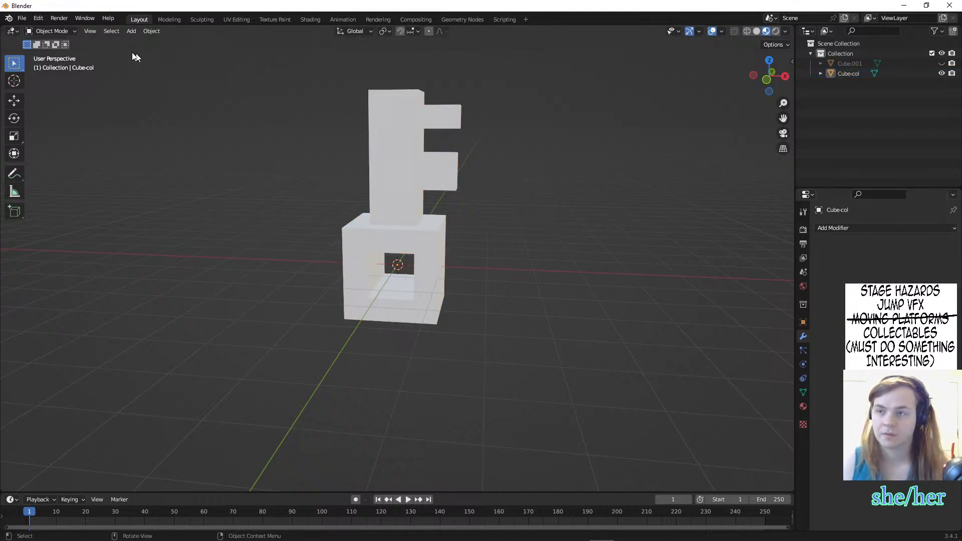
- Export the model as glTF 2.0 to the Assets for YouTube folder under the name key placeholder.glb
click(22, 18)
mouse_move(49, 167)
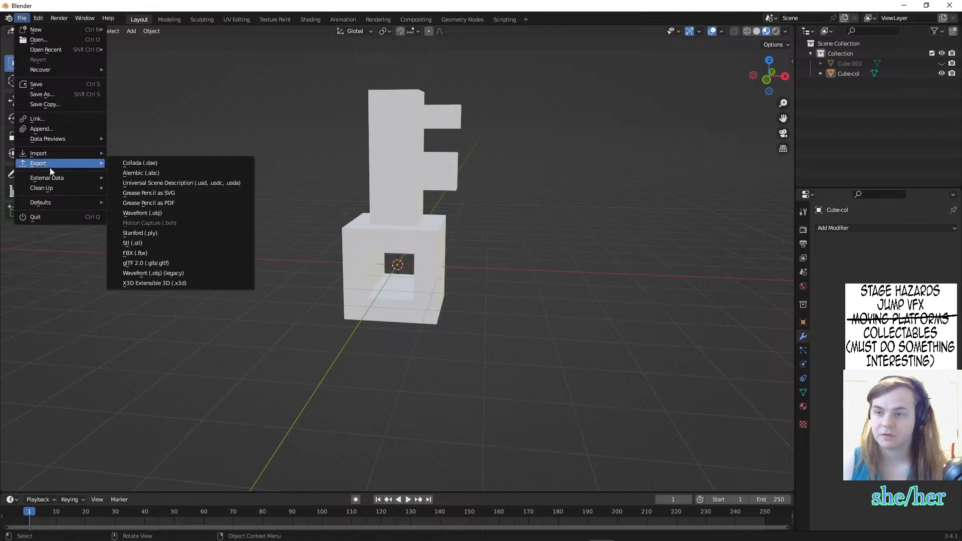
click(151, 263)
click(415, 419)
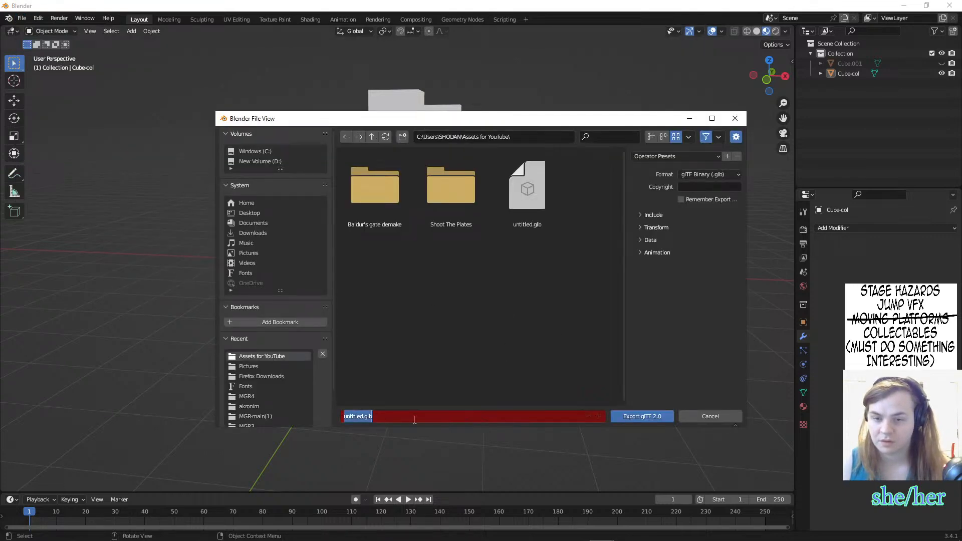
key(BackSpace)
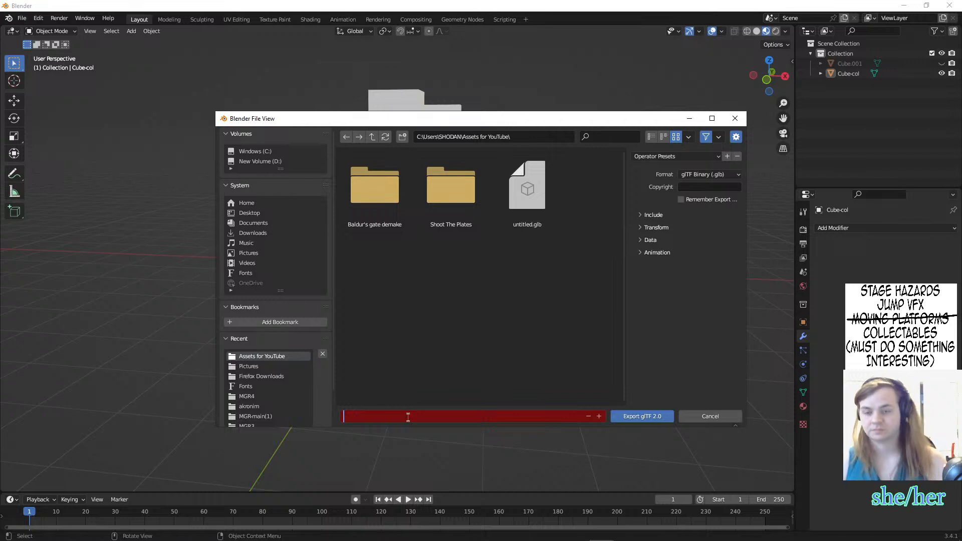
text(r)
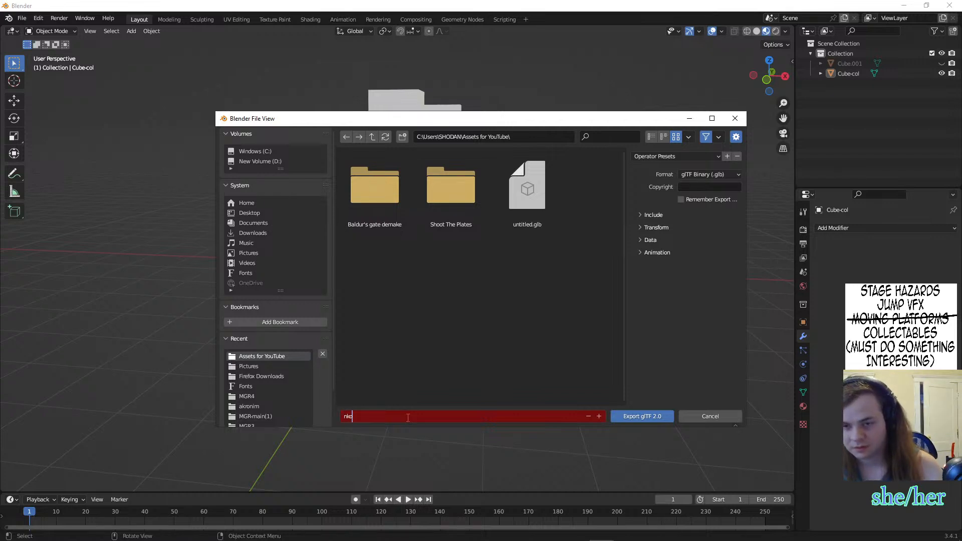
key(super+space)
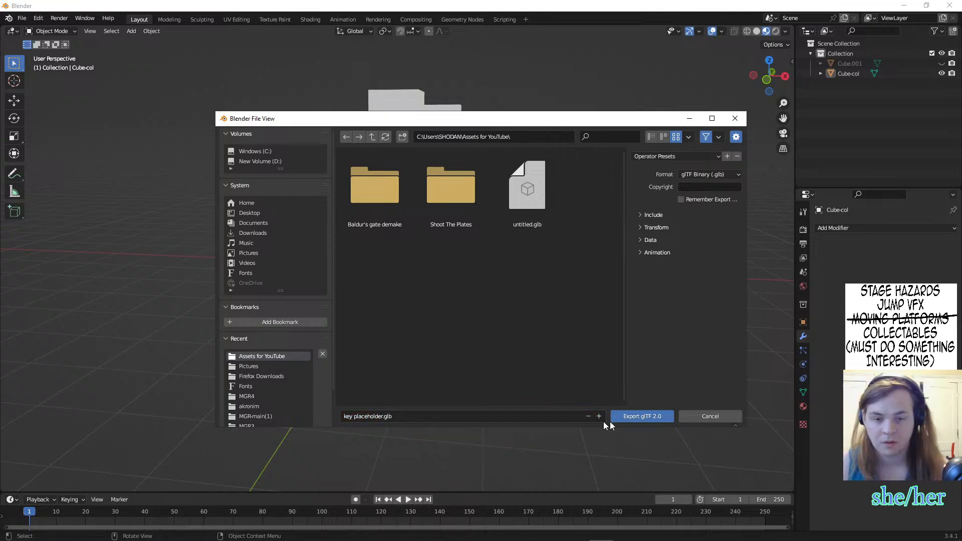
click(622, 418)
- Switch to Godot and import key placeholder.glb from the Assets for YouTube folder into the project files
mouse_move(404, 531)
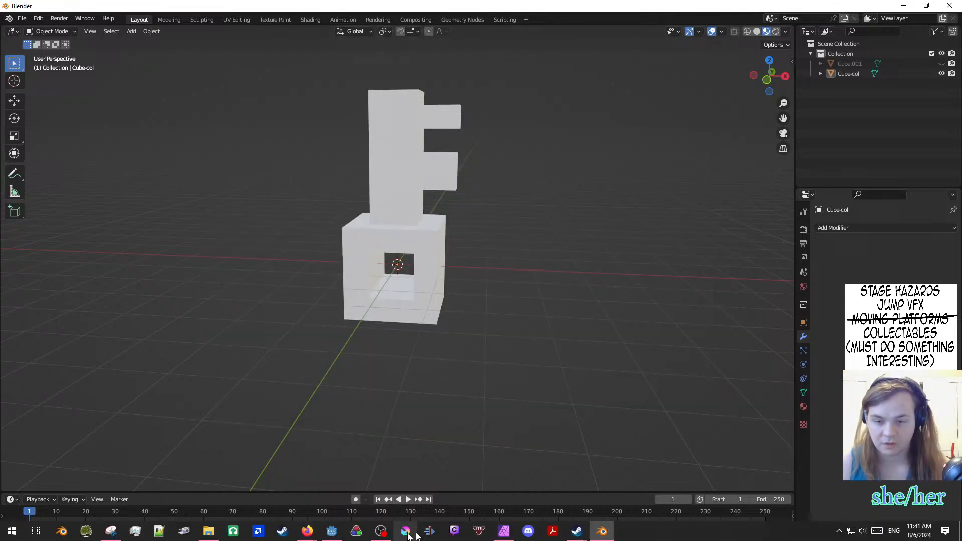
click(331, 531)
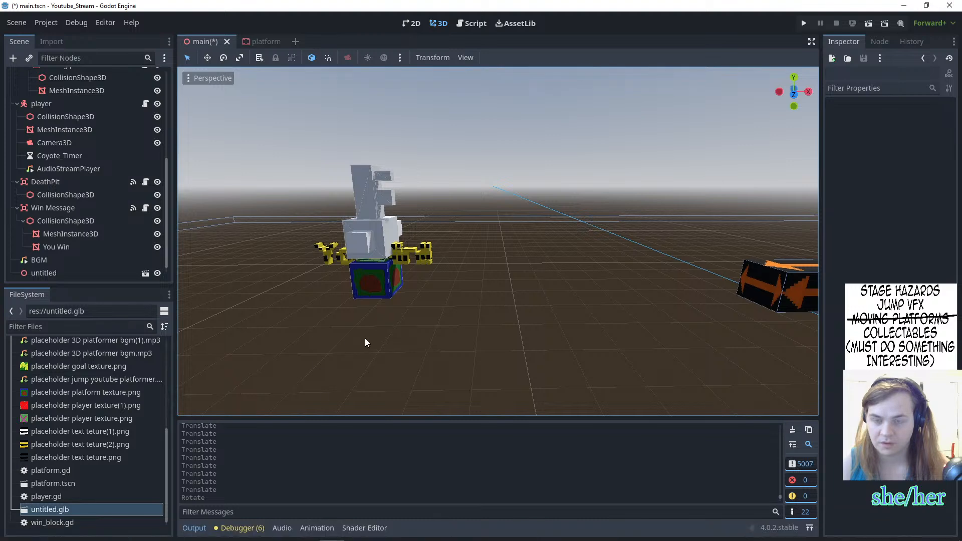
click(374, 248)
click(202, 320)
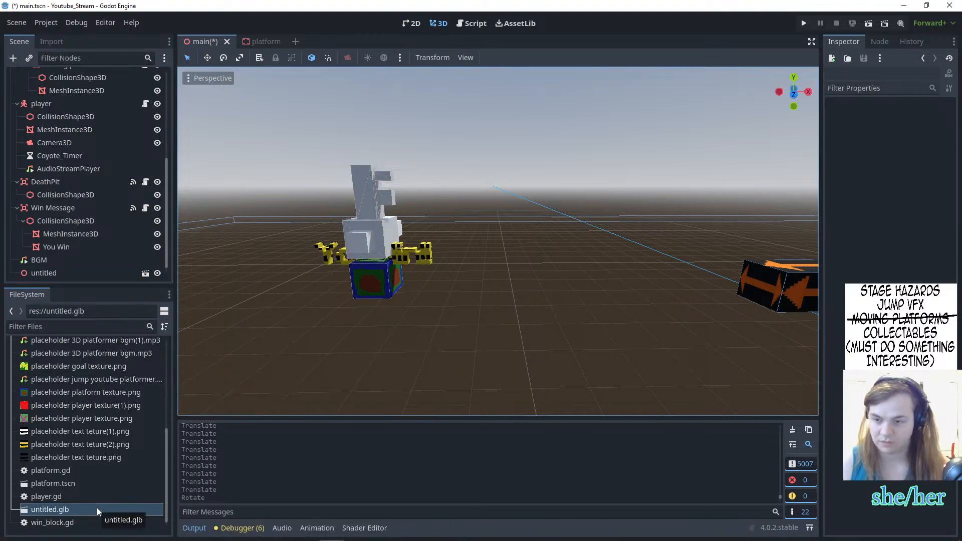
mouse_move(103, 539)
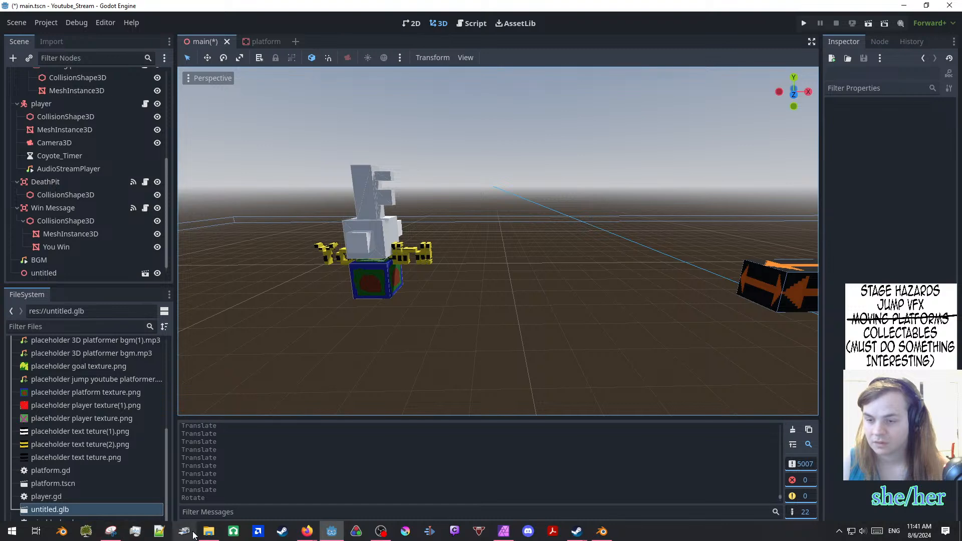
click(208, 530)
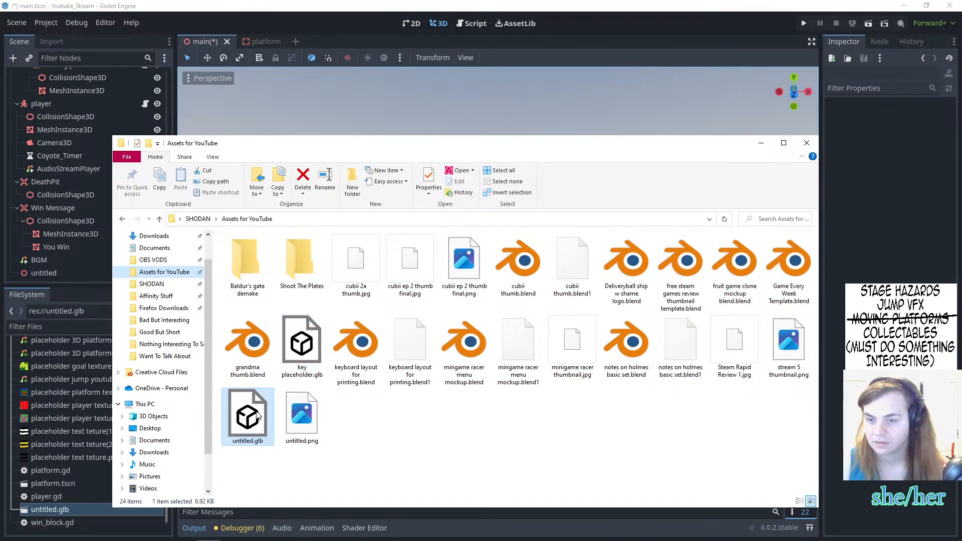
drag(302, 345, 86, 502)
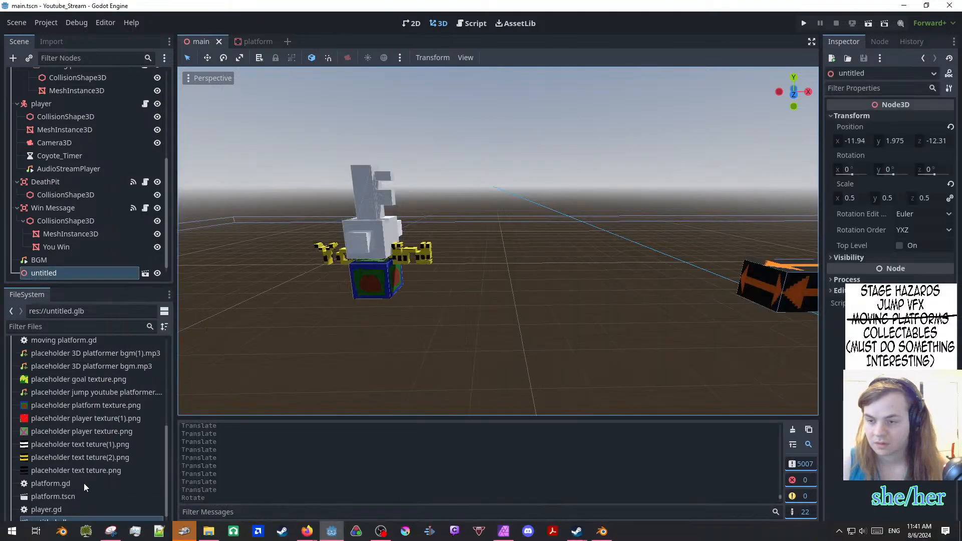
scroll(83, 486, down, 1)
click(79, 512)
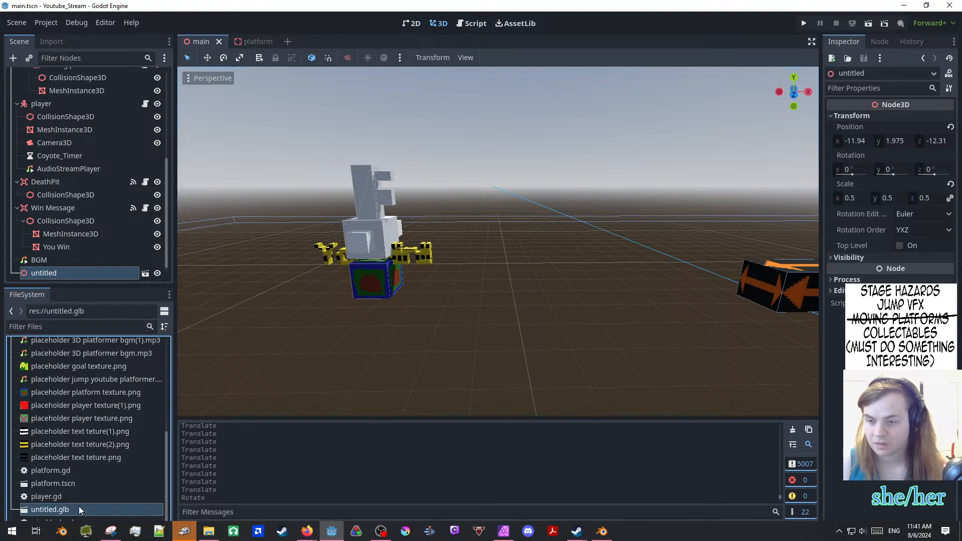
click(267, 359)
click(182, 533)
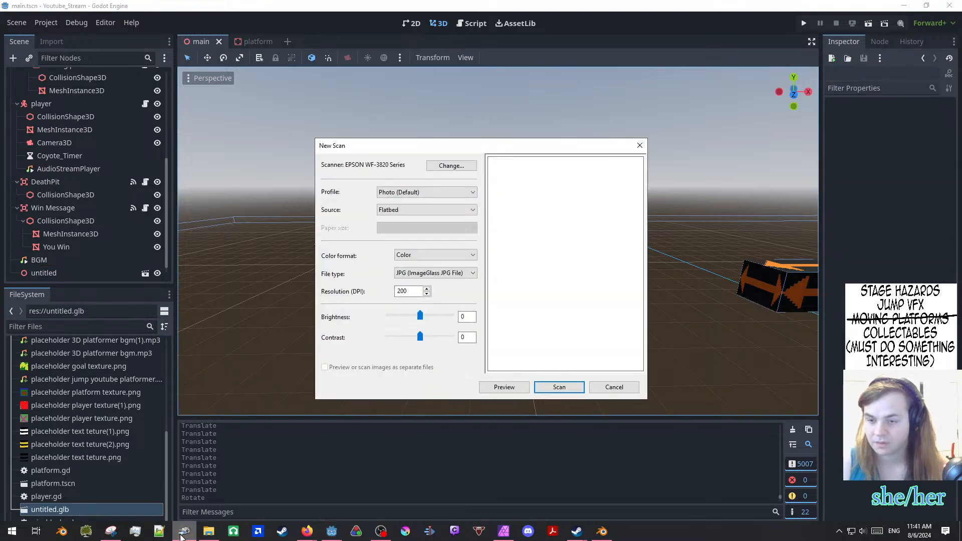
click(639, 145)
click(120, 509)
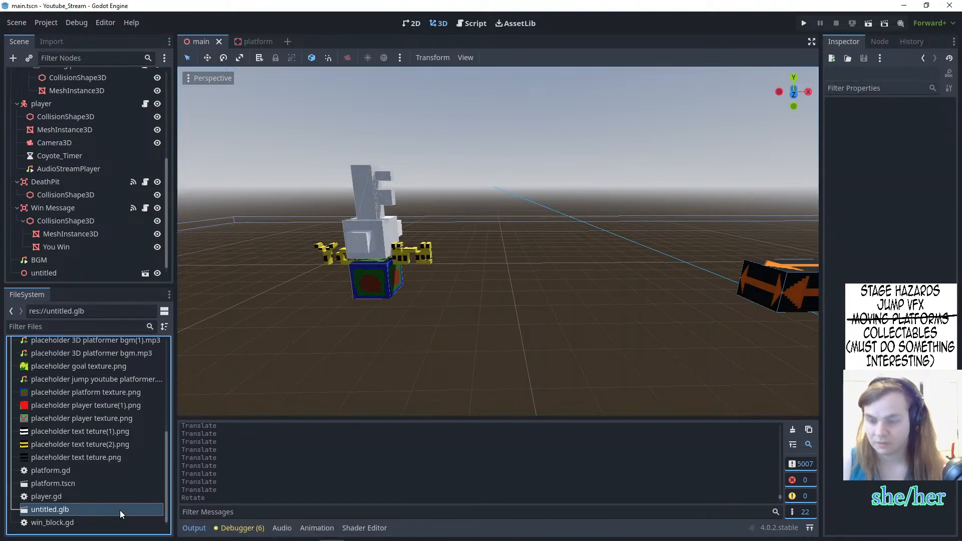
key(Delete)
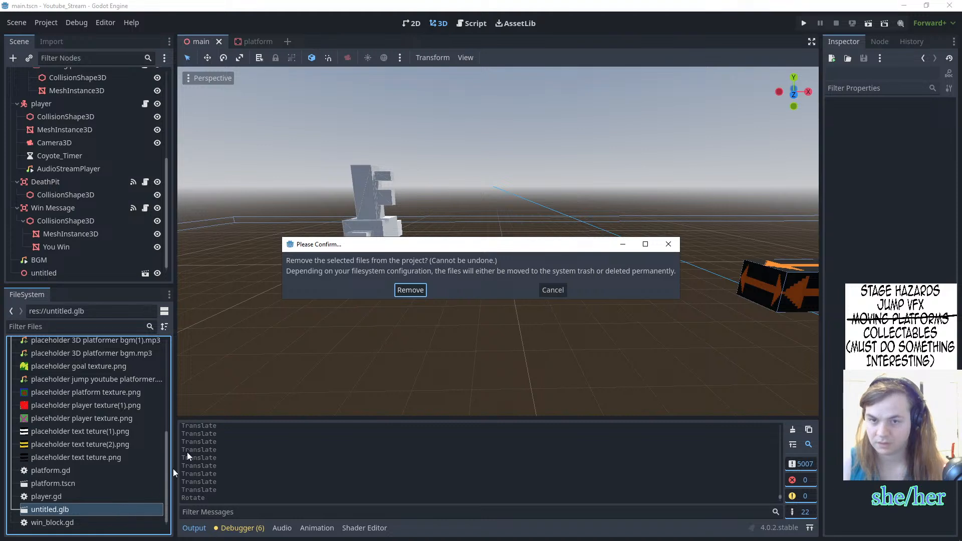
click(668, 244)
- Delete untitled.glb from the project files and confirm its removal
right_click(101, 509)
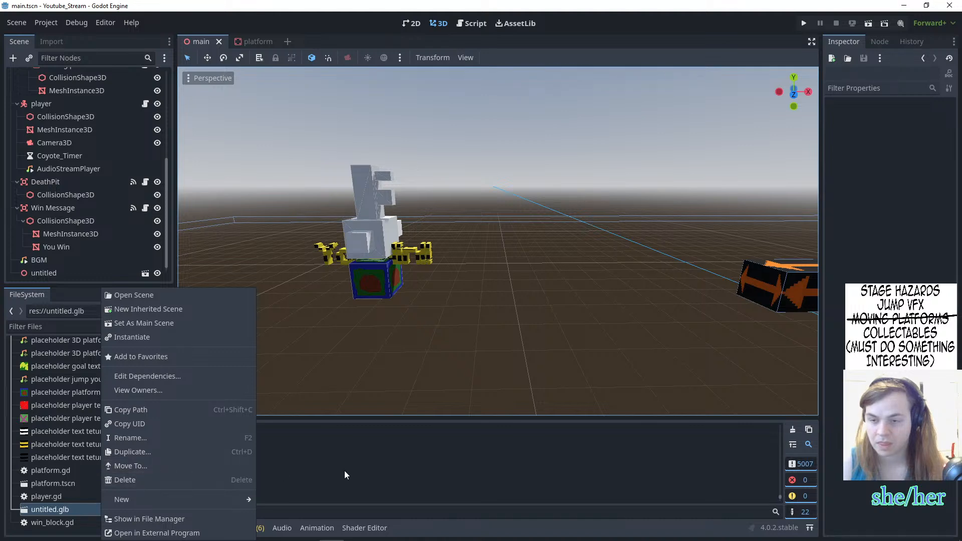
click(238, 480)
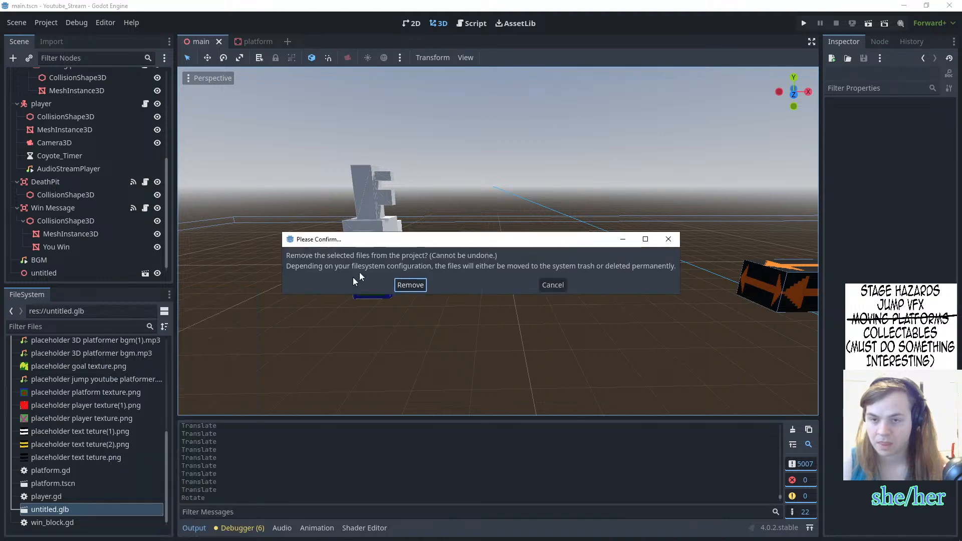
click(409, 285)
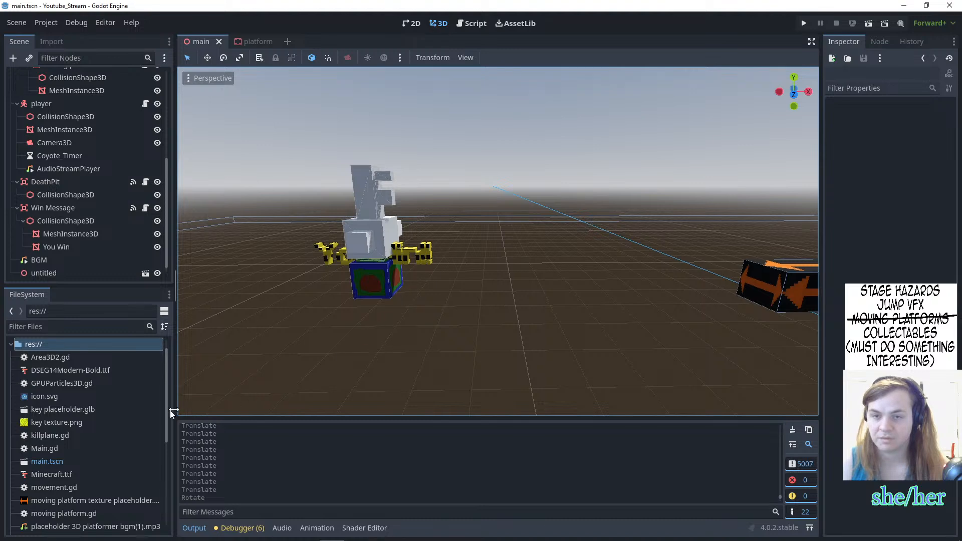
- Delete the old key's "untitled" node from the main scene
scroll(122, 423, down, 5)
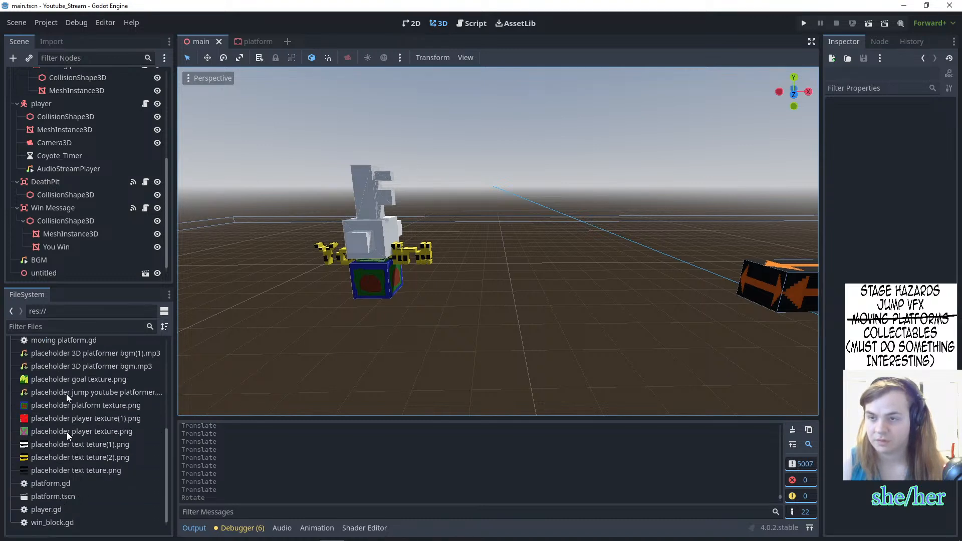
scroll(86, 269, up, 4)
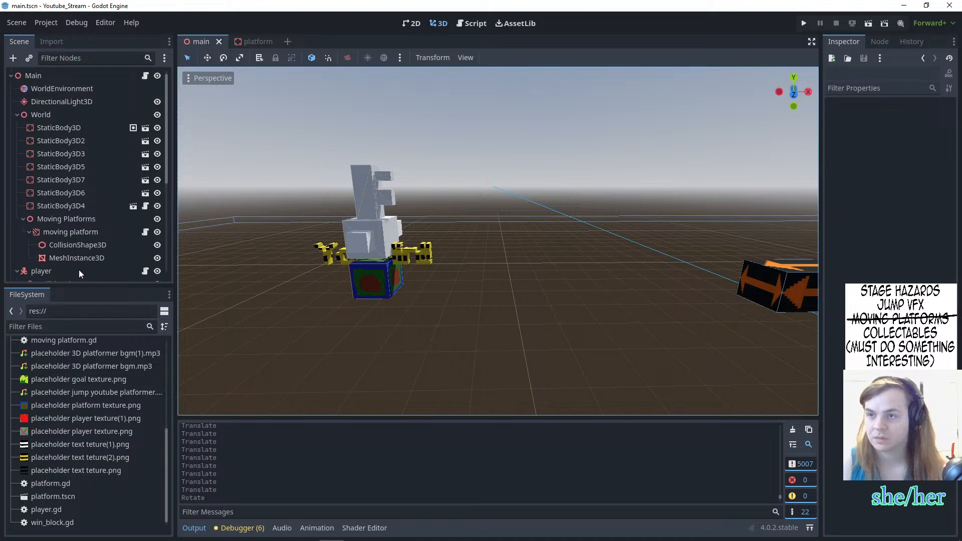
scroll(79, 271, down, 4)
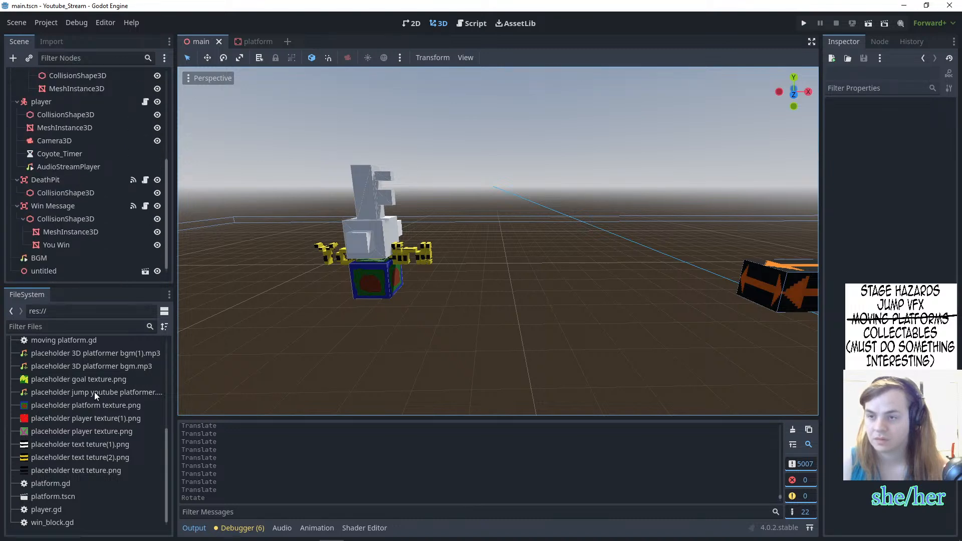
click(76, 272)
key(Delete)
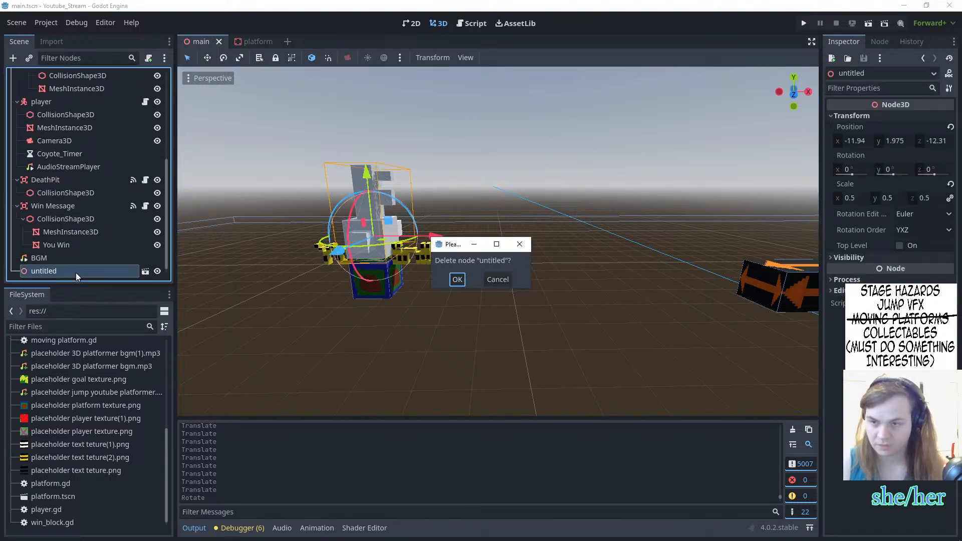
click(457, 279)
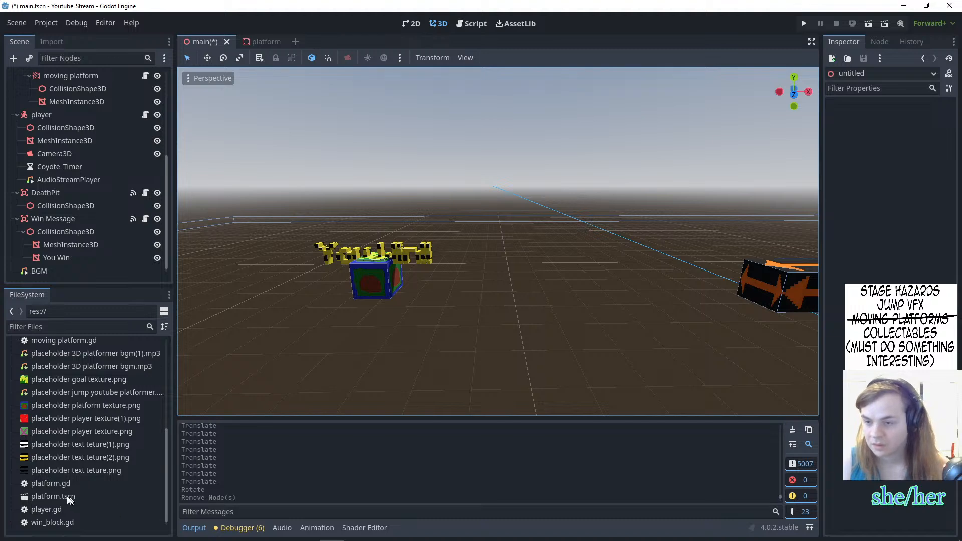
scroll(62, 511, up, 5)
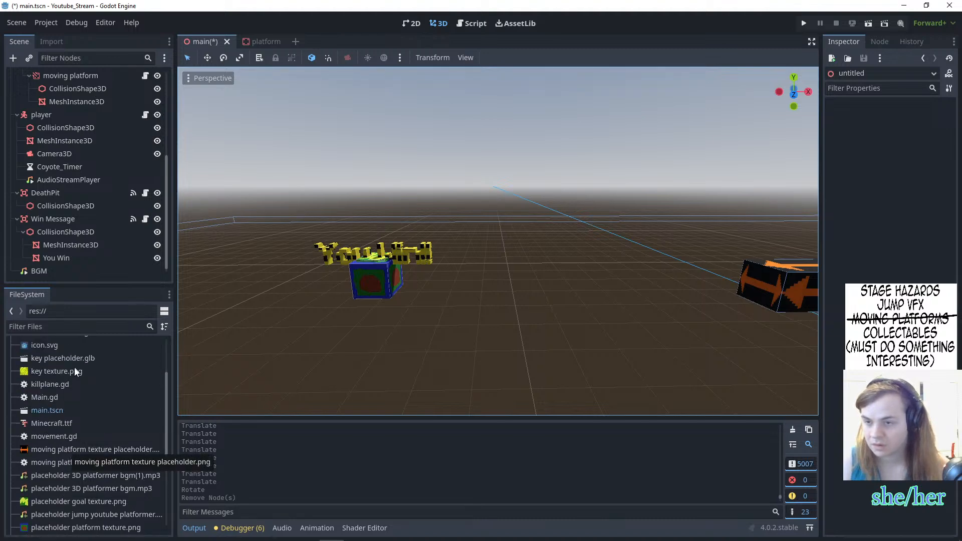
scroll(71, 447, down, 2)
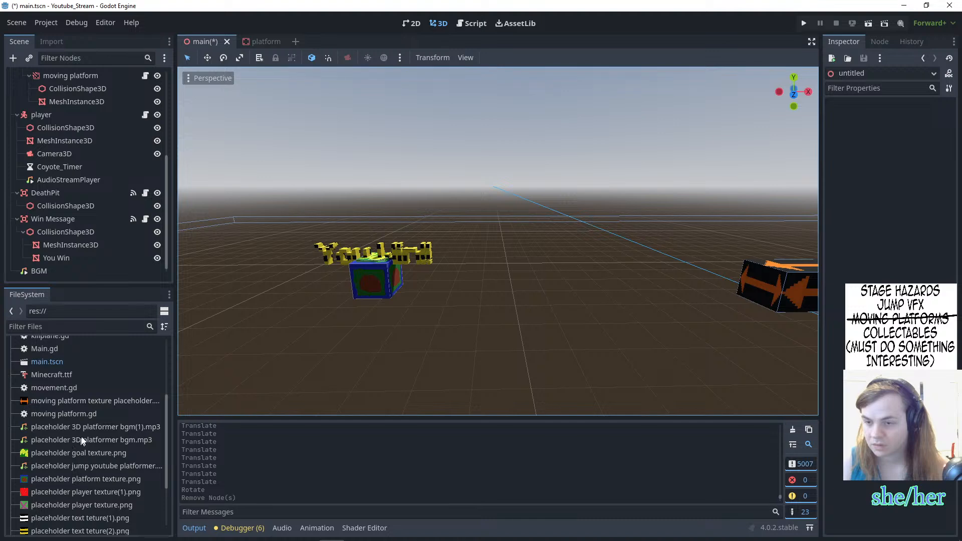
scroll(72, 468, down, 1)
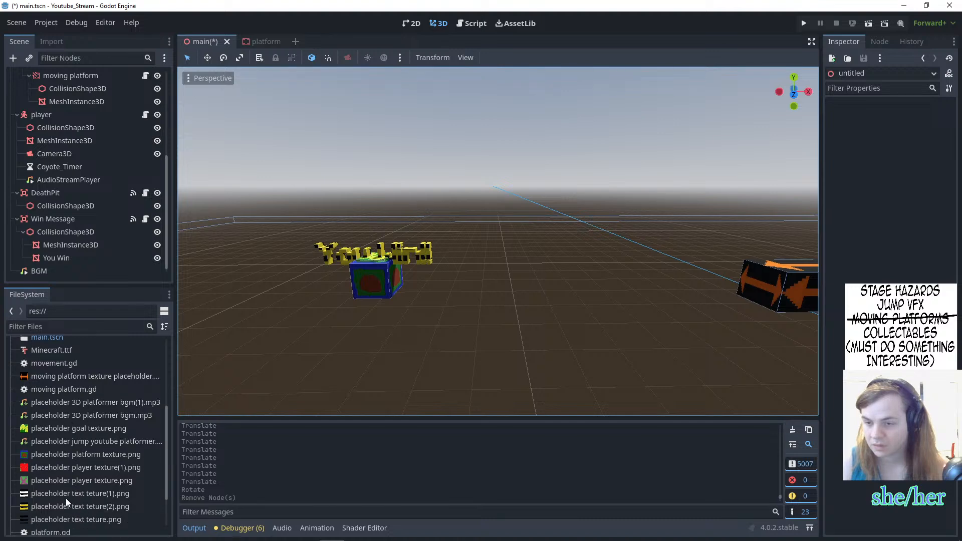
scroll(70, 477, down, 2)
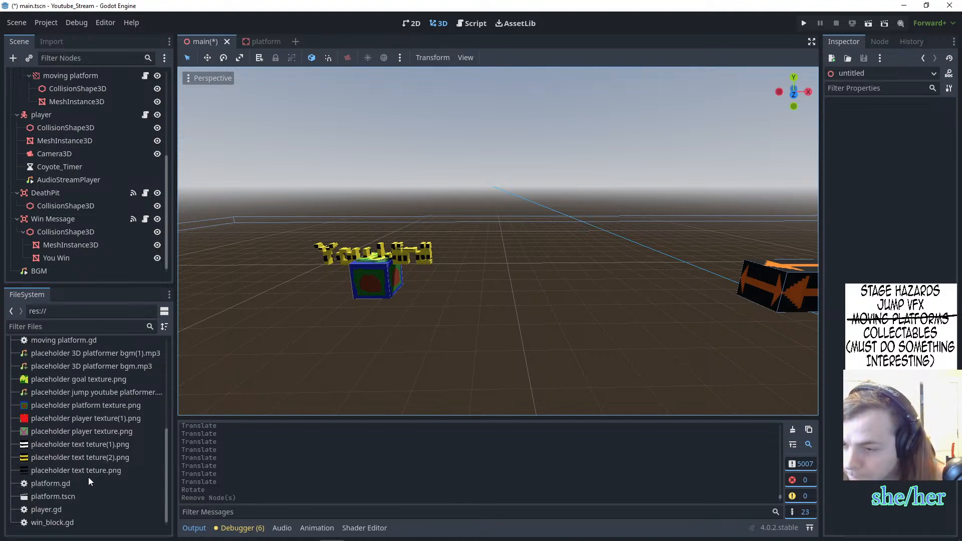
- Import key placeholder.glb from the Assets for YouTube folder into the project again and place it in the main scene above the goal block
scroll(77, 471, up, 5)
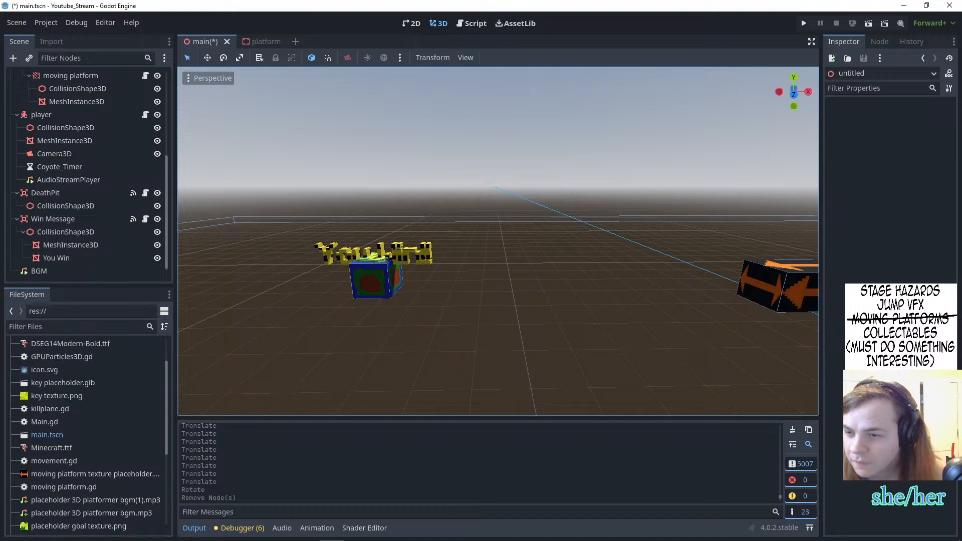
click(208, 531)
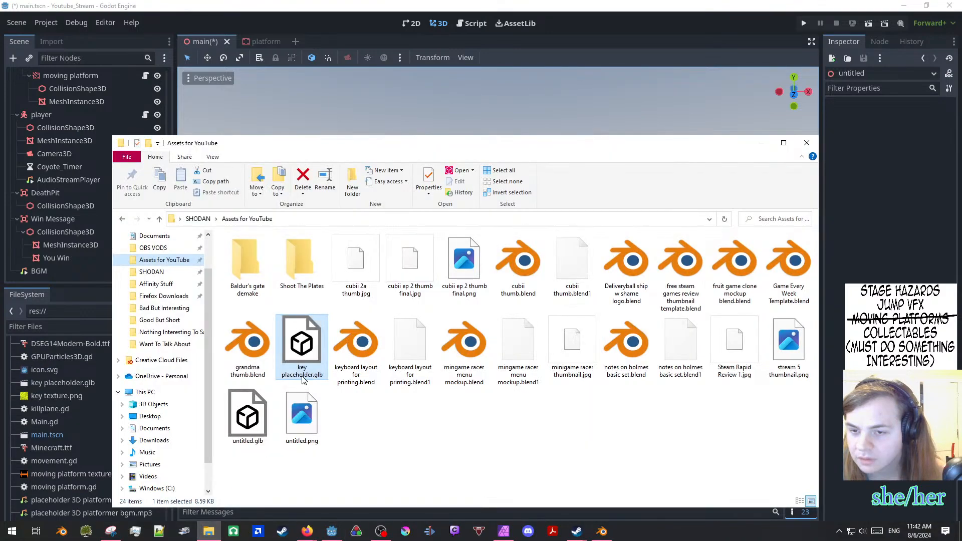
drag(302, 381, 73, 444)
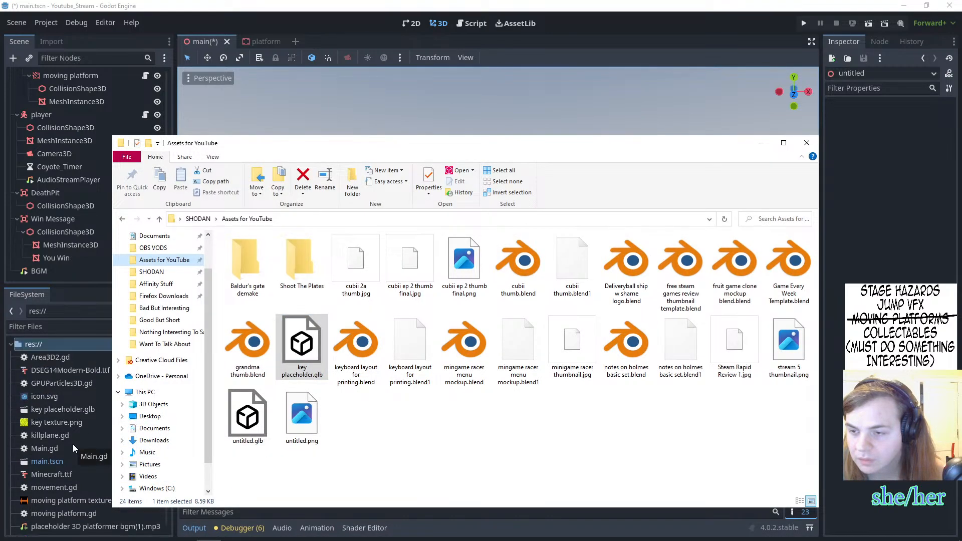
click(760, 144)
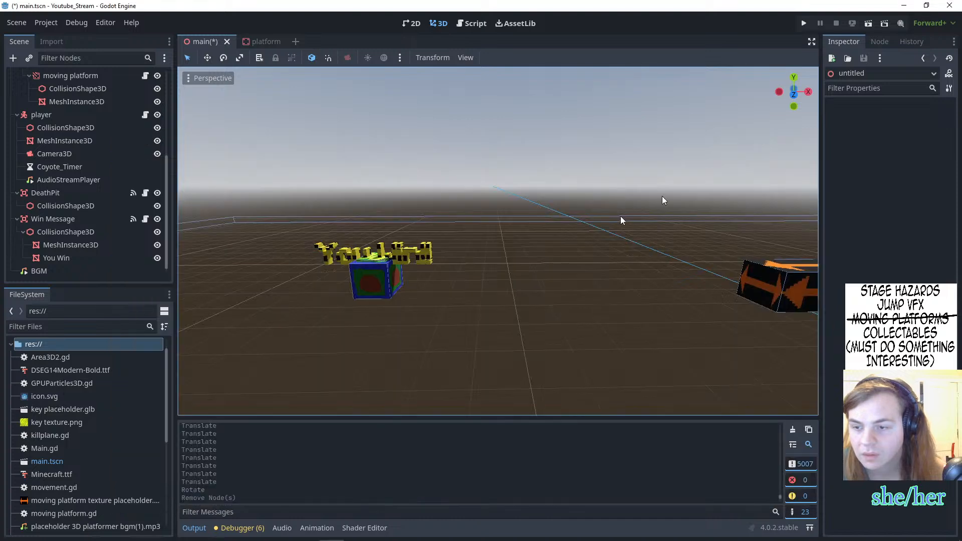
drag(76, 410, 400, 191)
scroll(398, 201, down, 3)
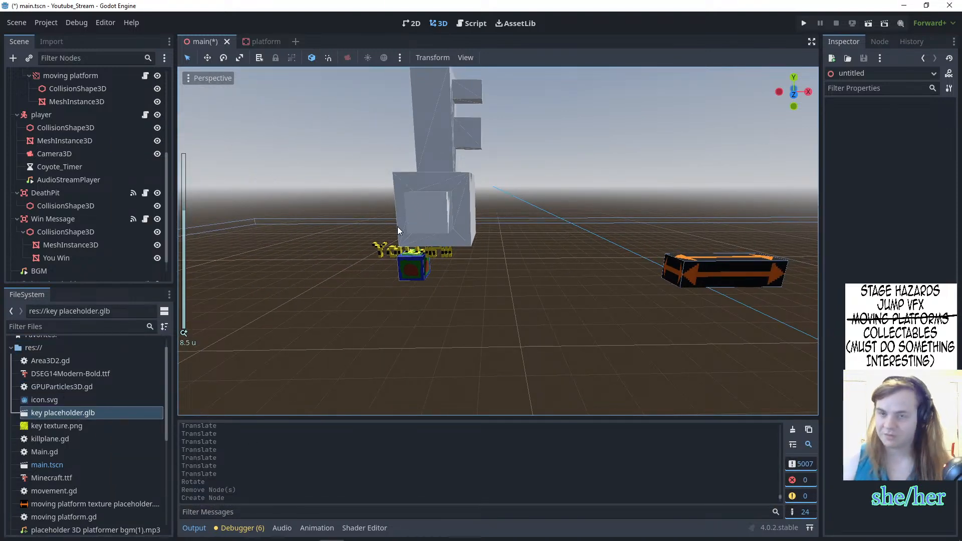
- Switch to Blender and unhide the Cube.001 cutter object
key(alt+Tab)
key(alt+Tab)
key(alt+Tab)
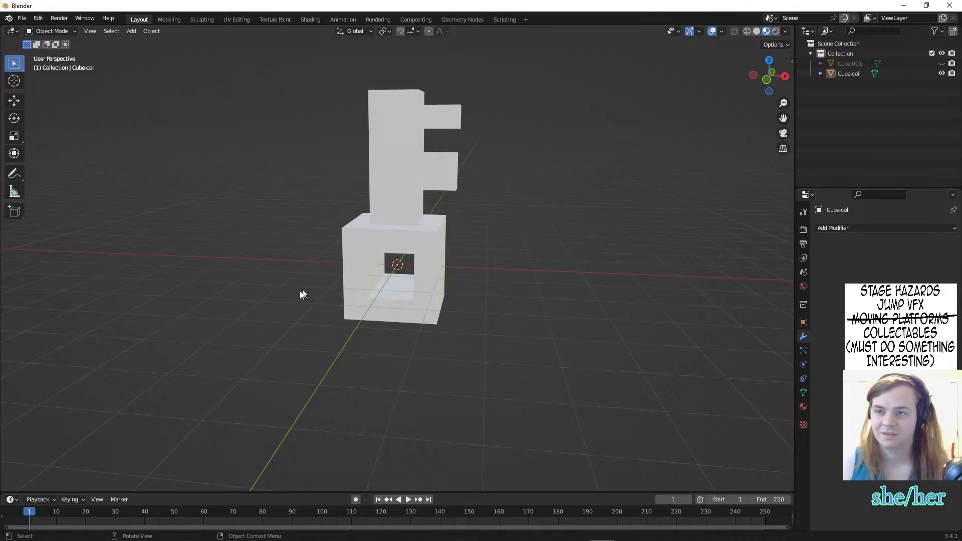
click(386, 241)
click(848, 62)
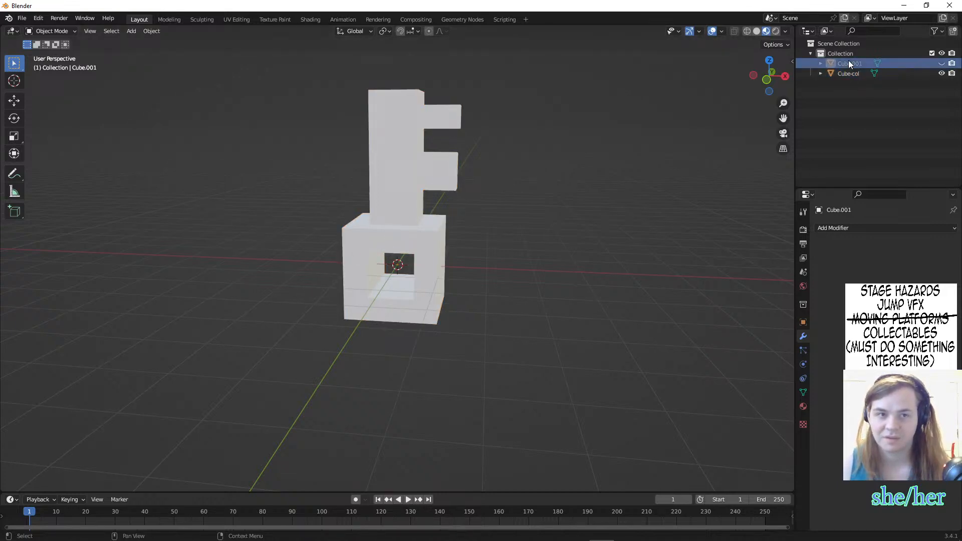
click(941, 63)
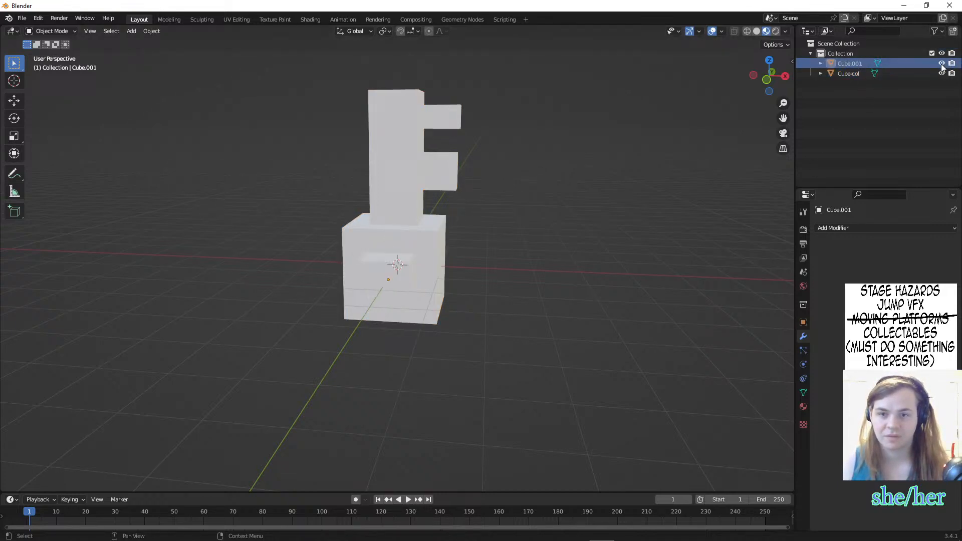
- Examine the Cube.001 cutter and the Cube-col key body for modifiers and for how the two objects overlap
right_click(850, 64)
click(668, 127)
key(a)
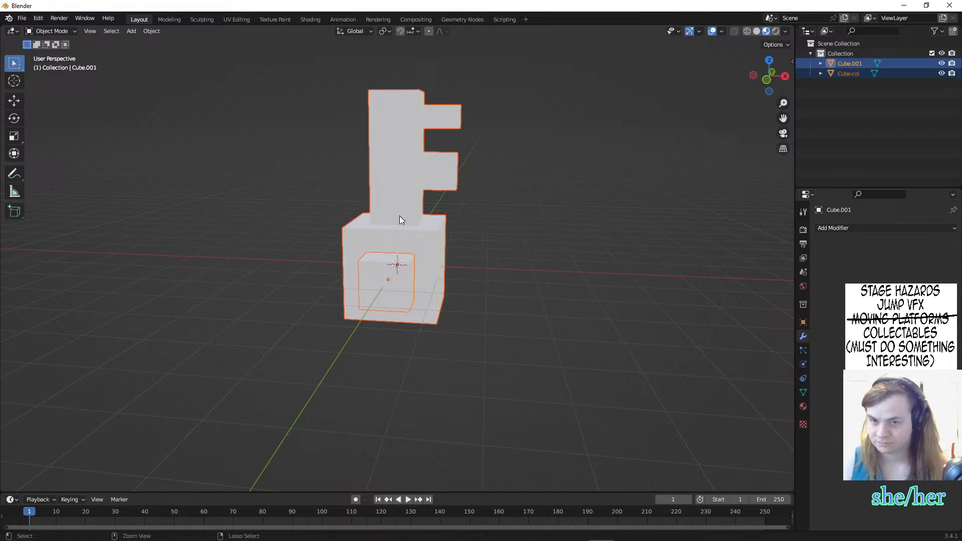
click(901, 67)
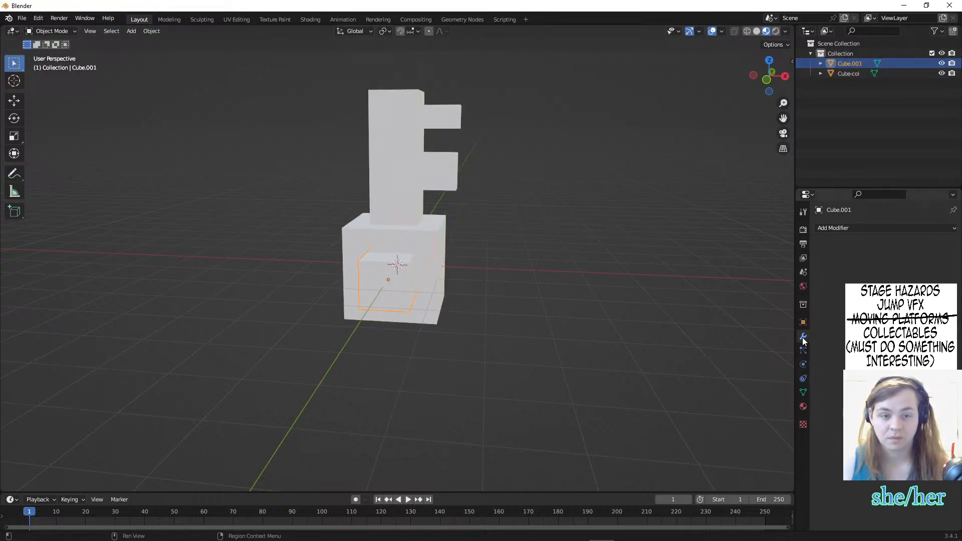
click(859, 74)
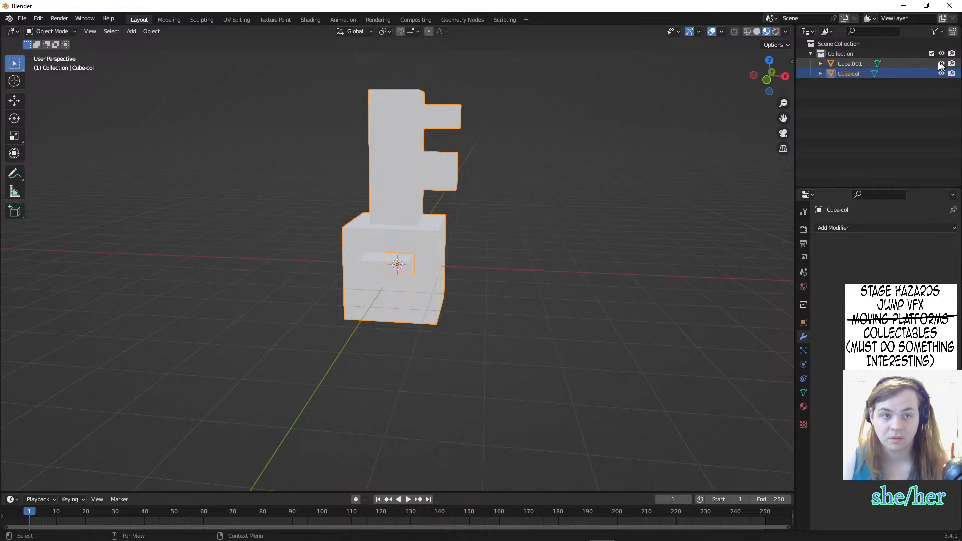
click(855, 65)
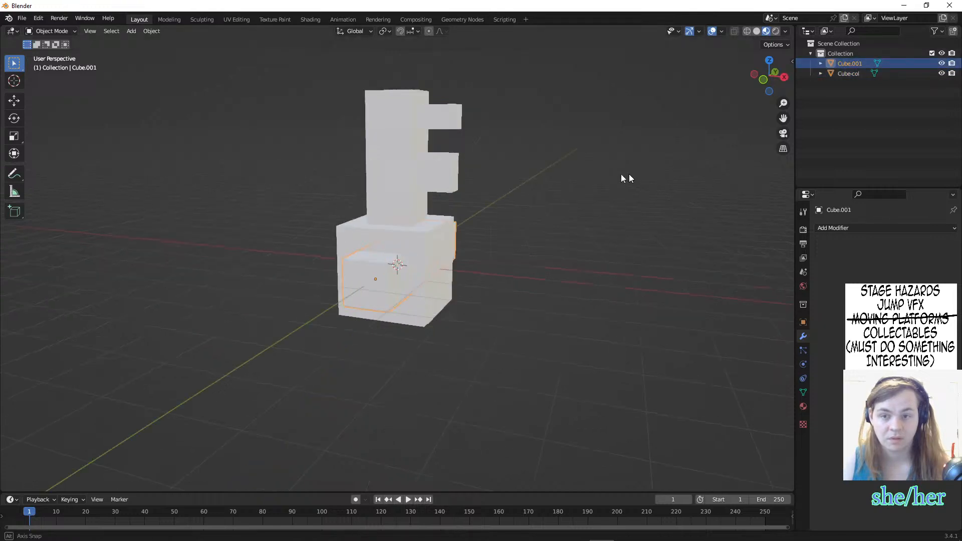
middle_drag(629, 173, 530, 169)
right_click(481, 264)
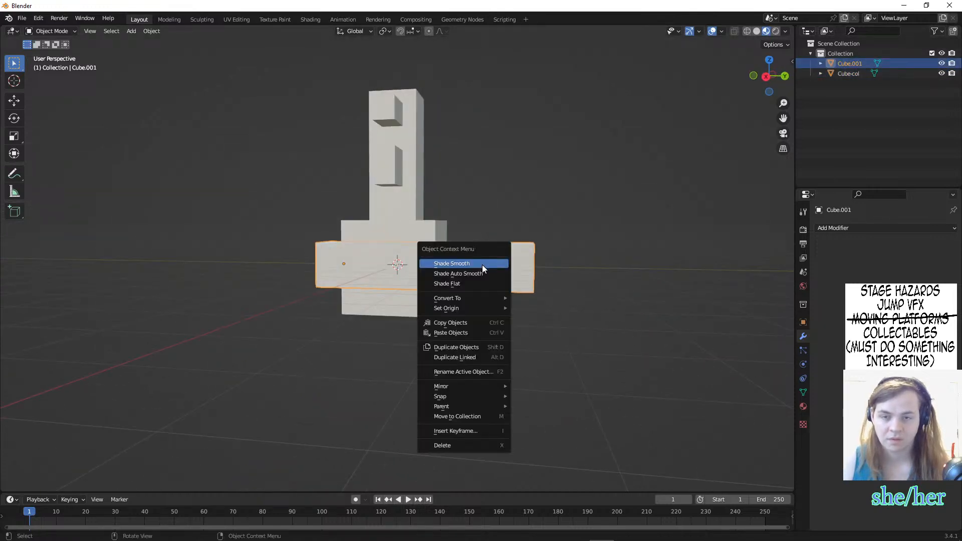
click(532, 198)
- Check the Stack Exchange answer on applying a modifier in the browser and return to Blender
key(alt+Tab)
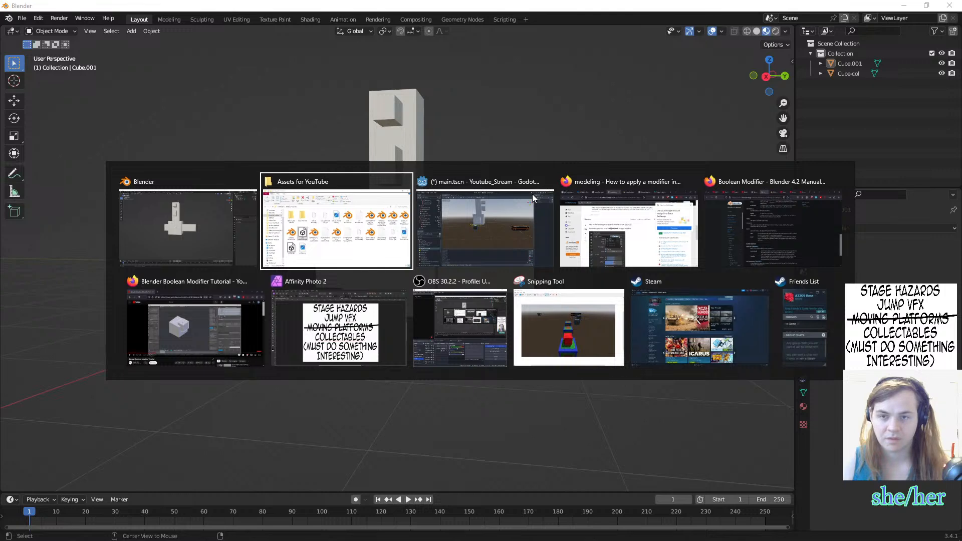
key(alt+Tab)
key(alt+Tab)
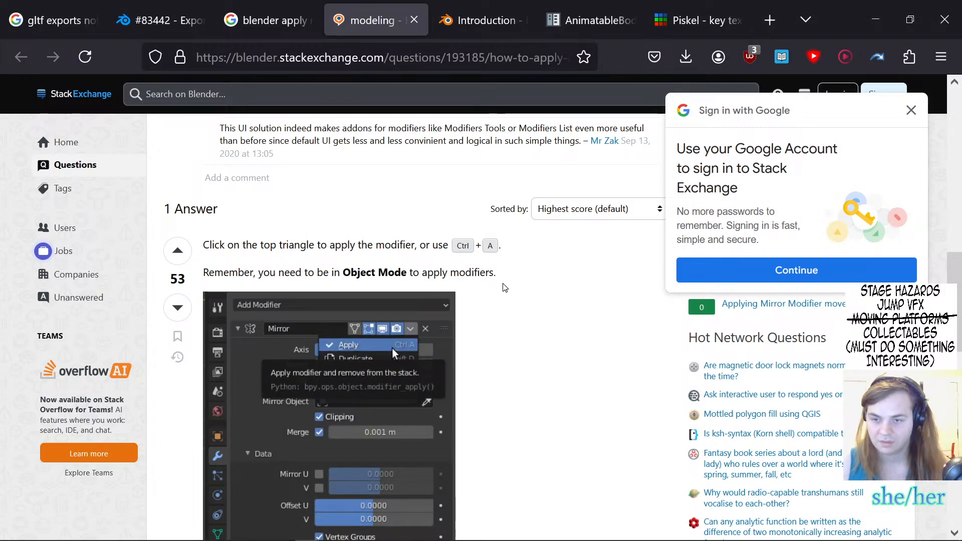
key(alt+Tab)
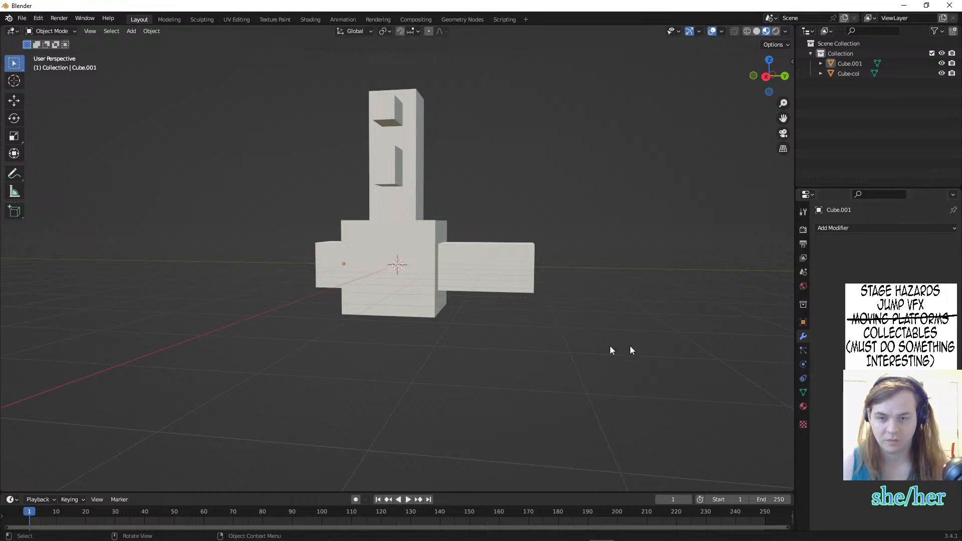
- Delete the Cube.001 cutter object and check the square hole through the key body
click(842, 74)
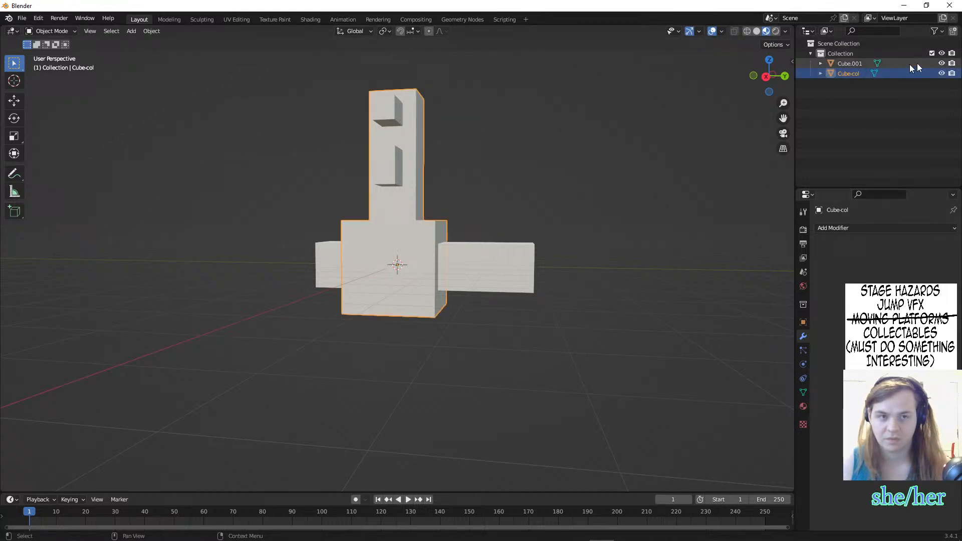
click(885, 64)
key(x)
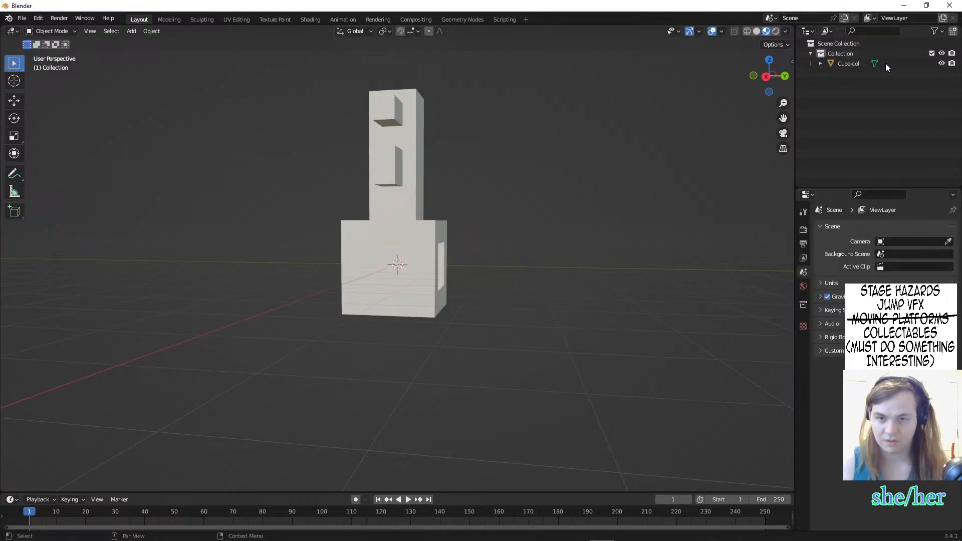
middle_drag(608, 228, 541, 213)
- Export the key model as glTF 2.0, overwriting key placeholder.glb in the Assets for YouTube folder
click(22, 18)
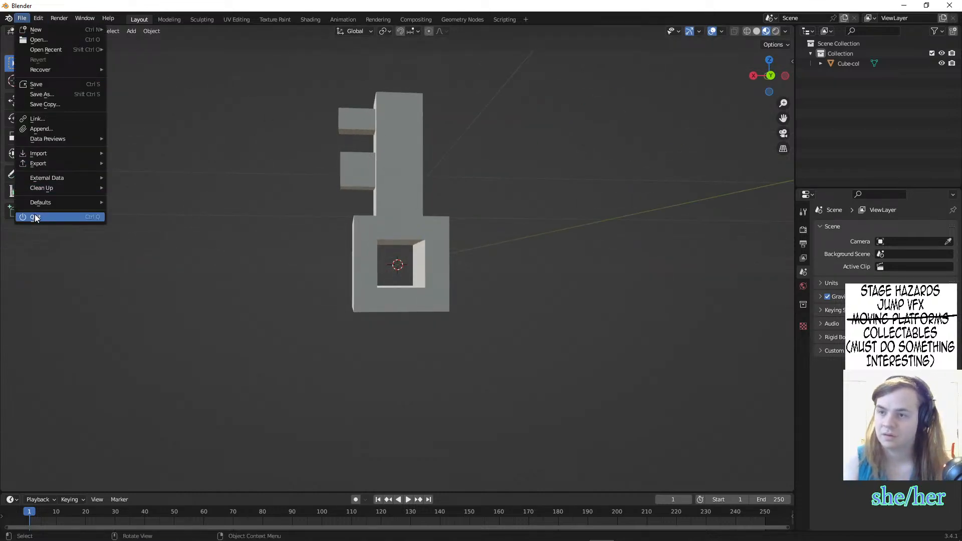
click(21, 19)
mouse_move(49, 163)
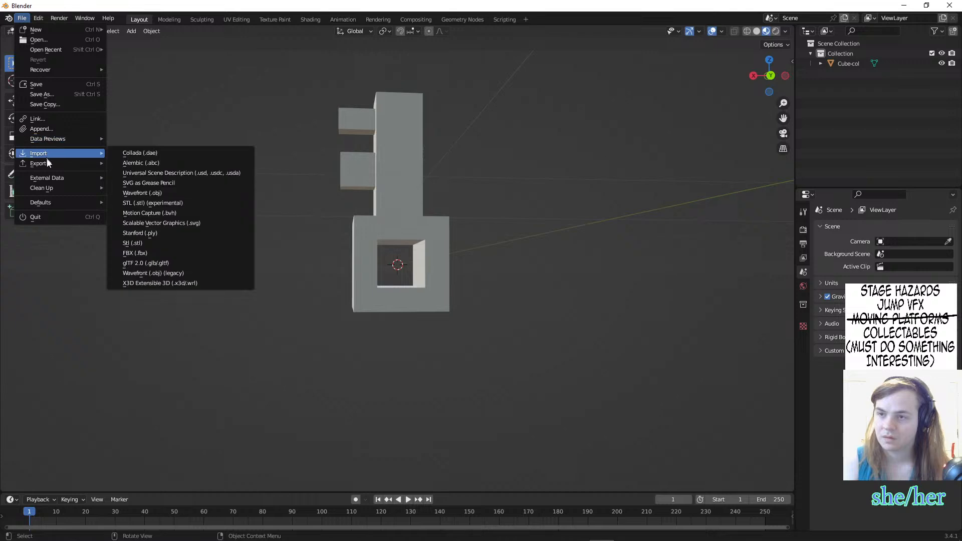
click(147, 263)
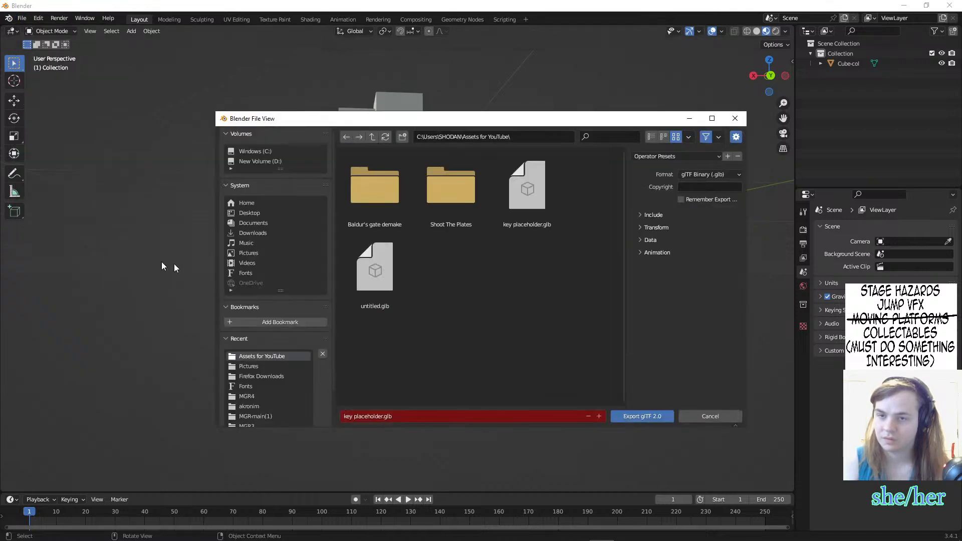
click(649, 419)
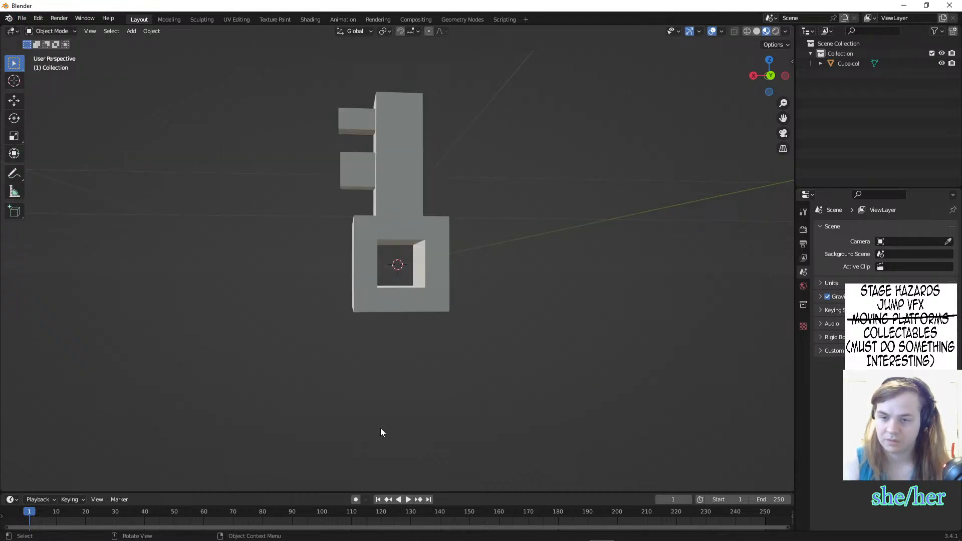
- Switch to Godot and re-import the updated key placeholder.glb from the Assets for YouTube folder over the existing project file
click(341, 532)
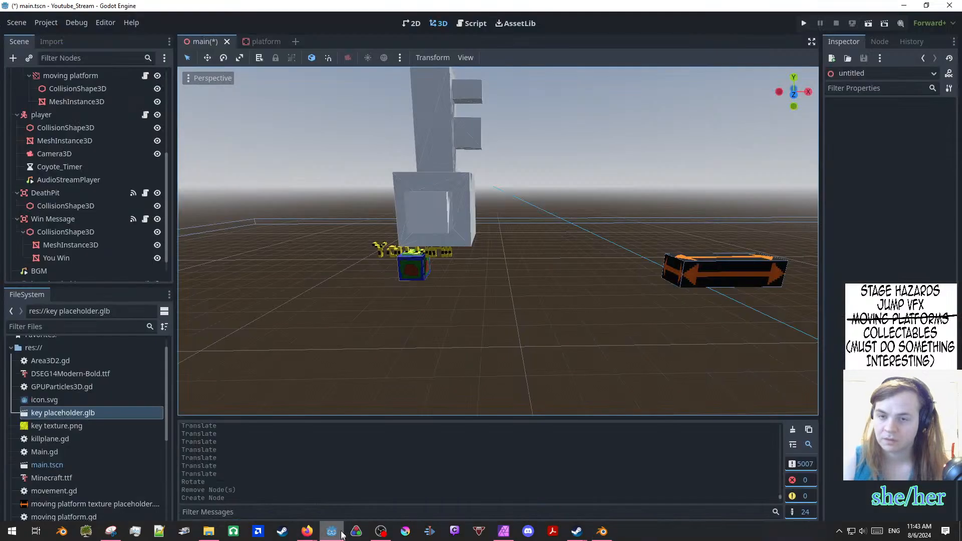
click(430, 199)
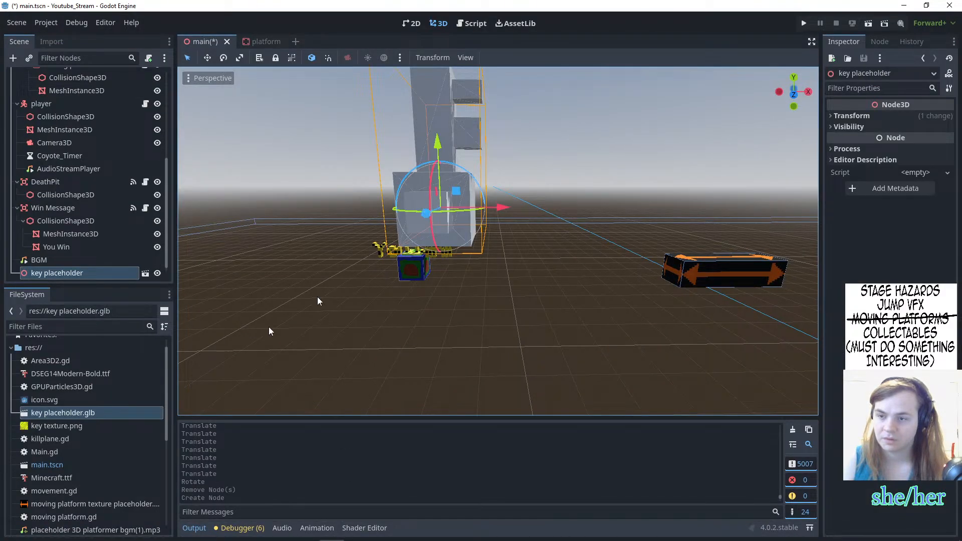
click(67, 412)
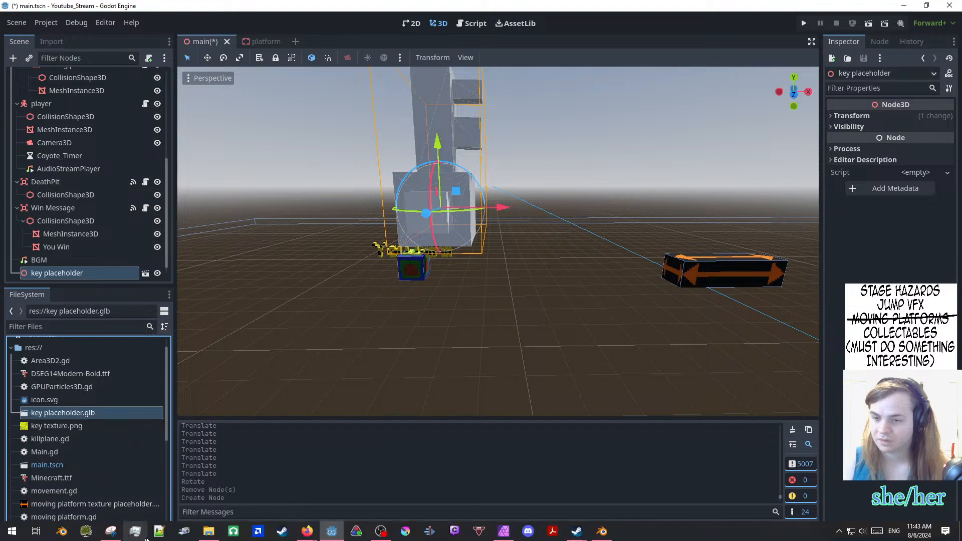
click(208, 531)
mouse_move(304, 344)
mouse_down()
mouse_move(104, 433)
mouse_move(94, 413)
mouse_up()
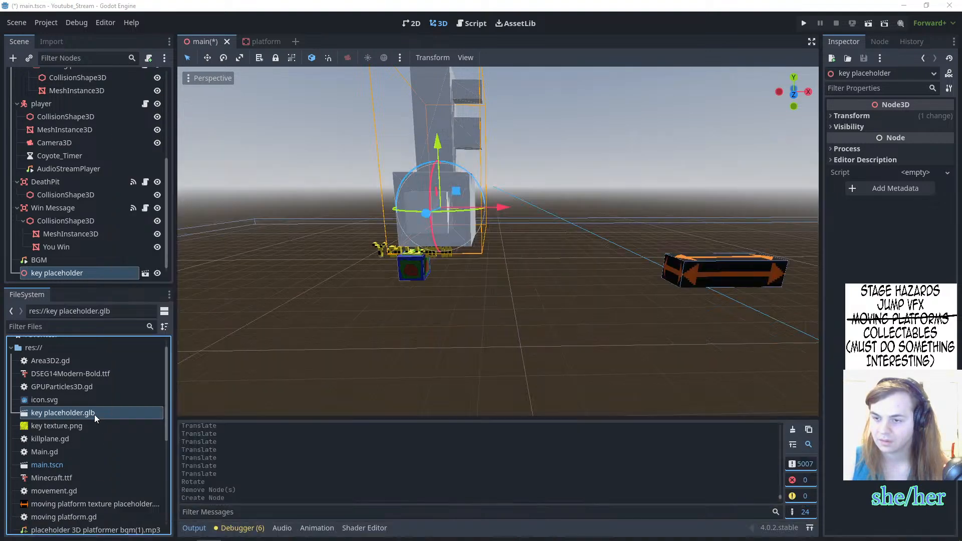
click(303, 333)
scroll(338, 300, up, 4)
click(353, 219)
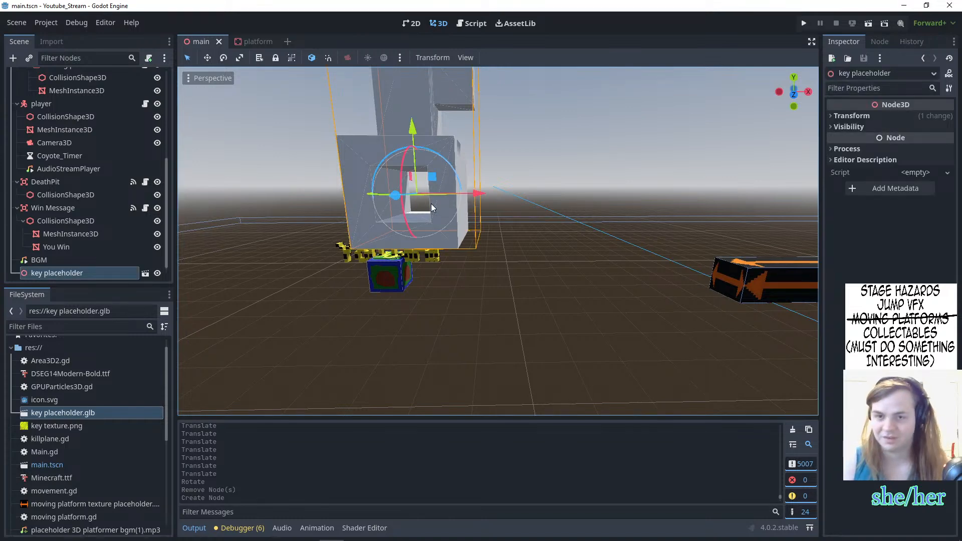
- Set the key placeholder node's scale to 0.4 on all three axes
click(851, 115)
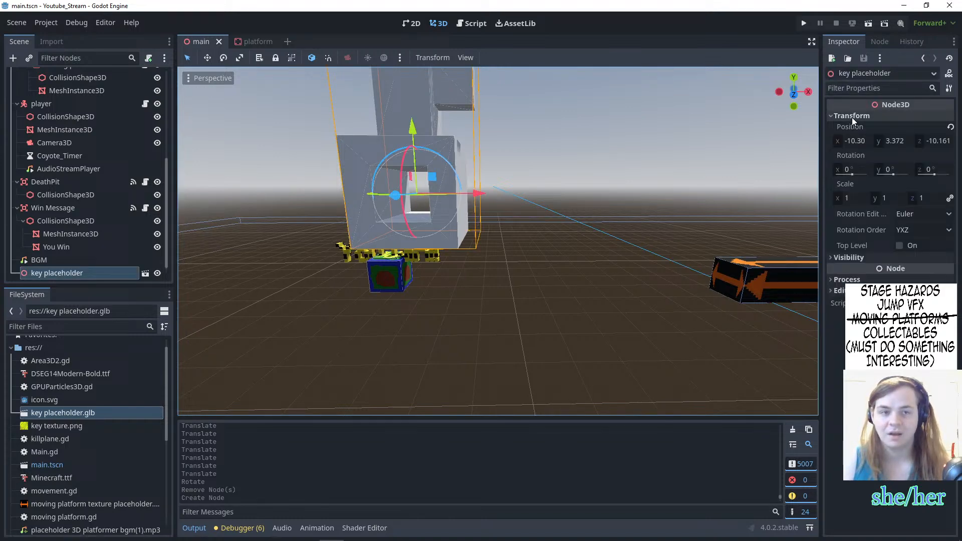
click(844, 199)
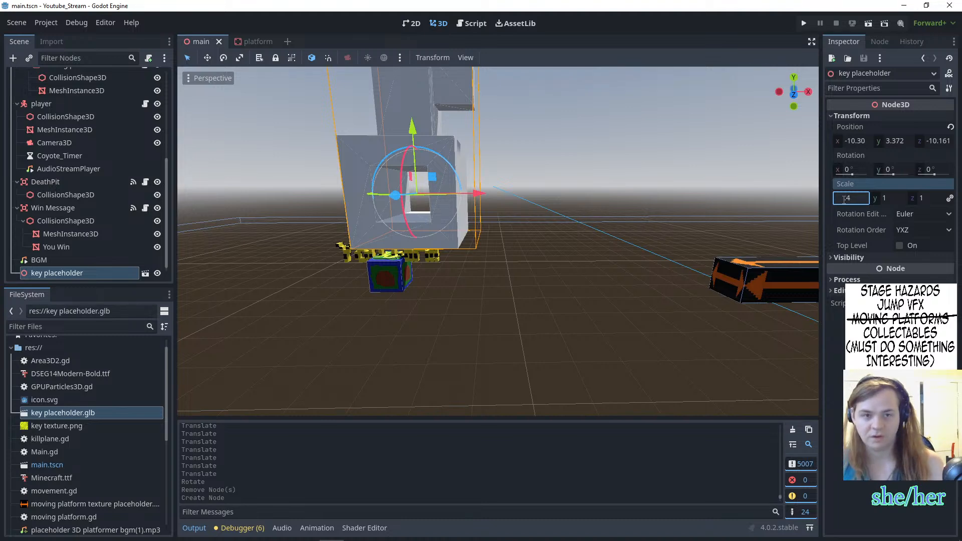
key(Return)
click(298, 215)
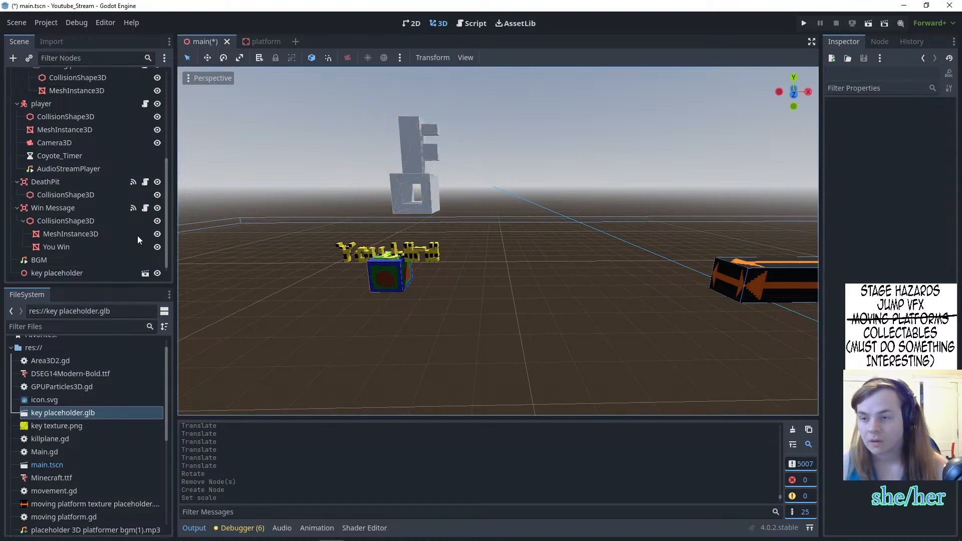
- Try to apply key texture.png directly to the key placeholder node in the main scene
scroll(72, 443, down, 2)
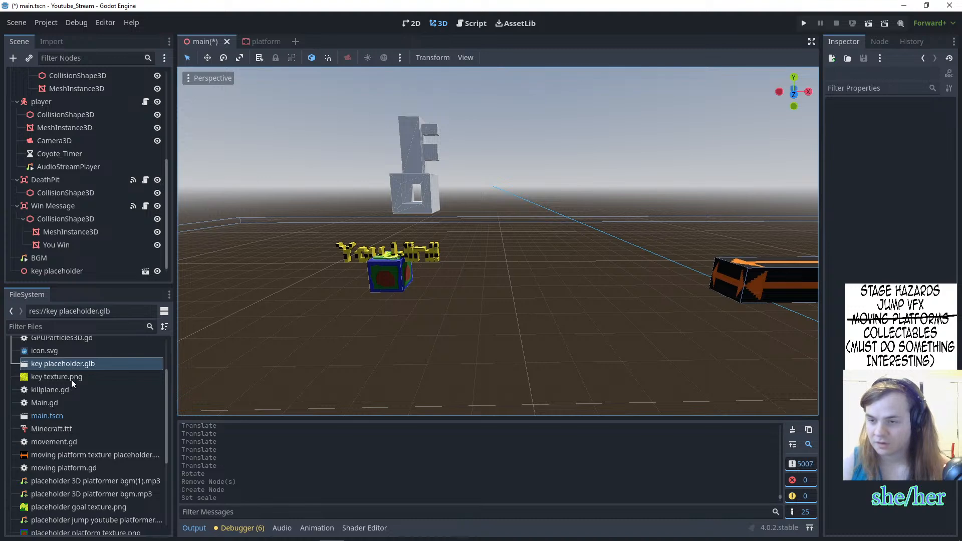
drag(71, 380, 219, 309)
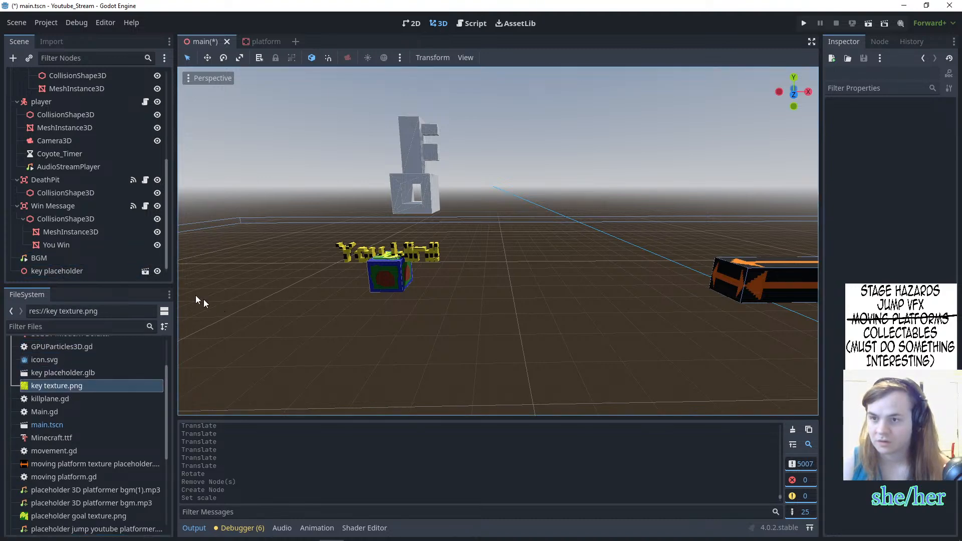
click(64, 272)
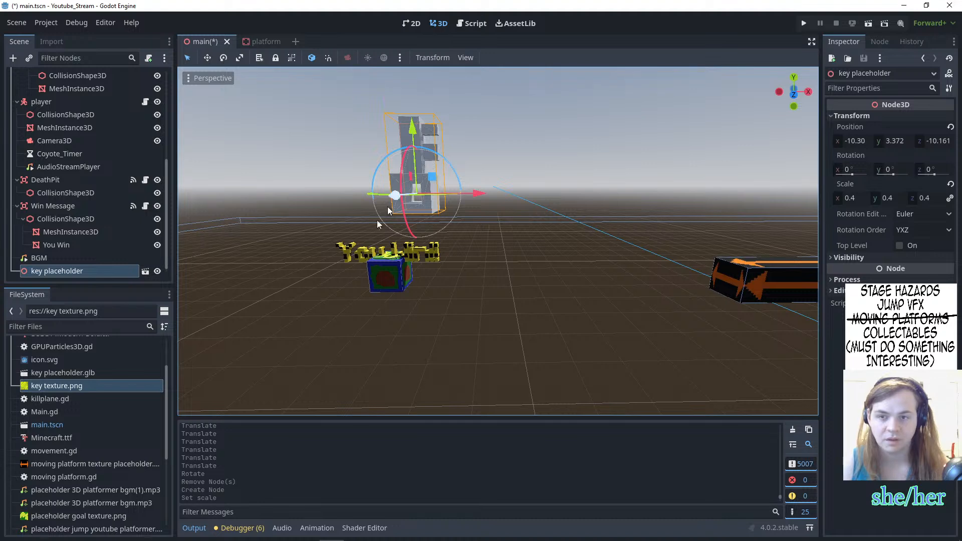
drag(57, 385, 69, 272)
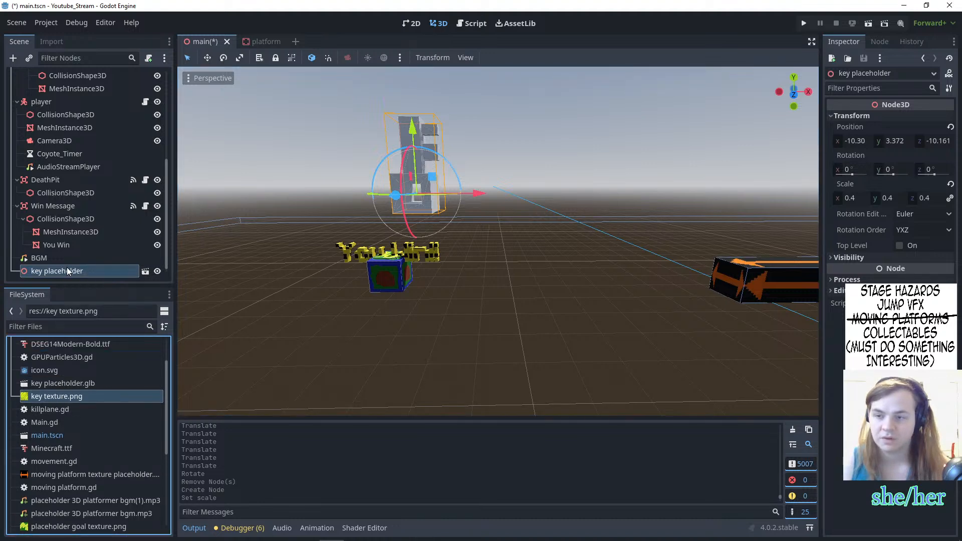
- Open the imported key placeholder as a new inherited scene and select its Cube mesh
click(145, 271)
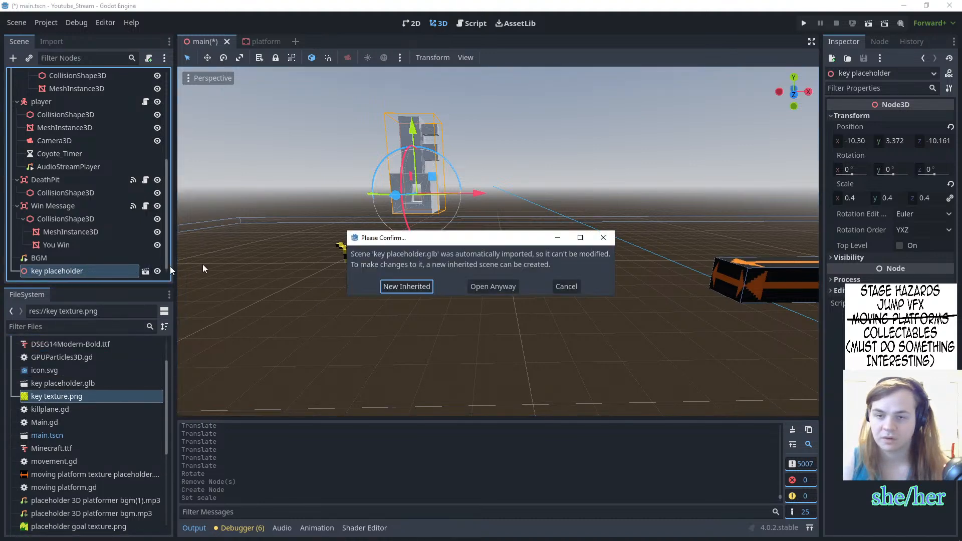
click(427, 286)
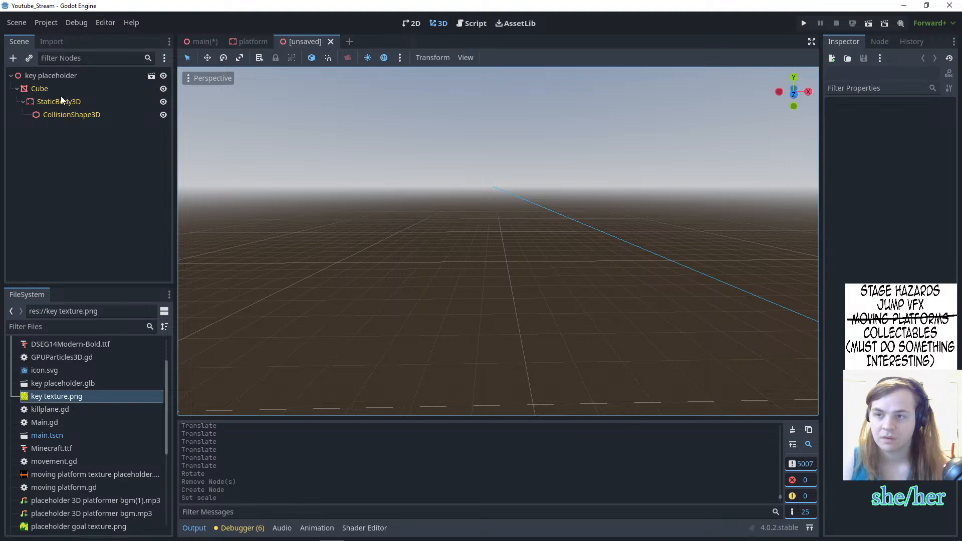
click(128, 87)
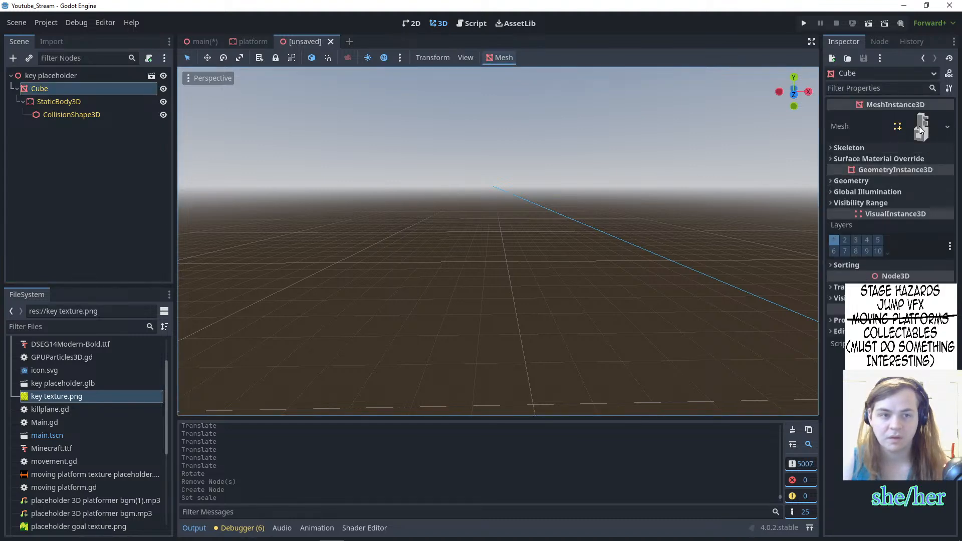
- Add a new StandardMaterial3D as the Cube's surface material override 0 and apply key texture.png to it
click(903, 159)
click(912, 173)
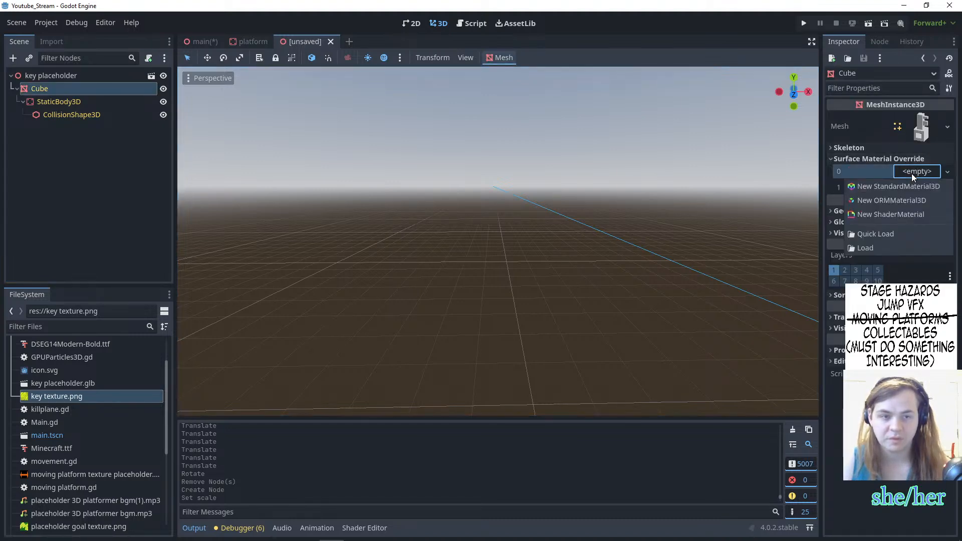
click(912, 190)
drag(56, 396, 908, 181)
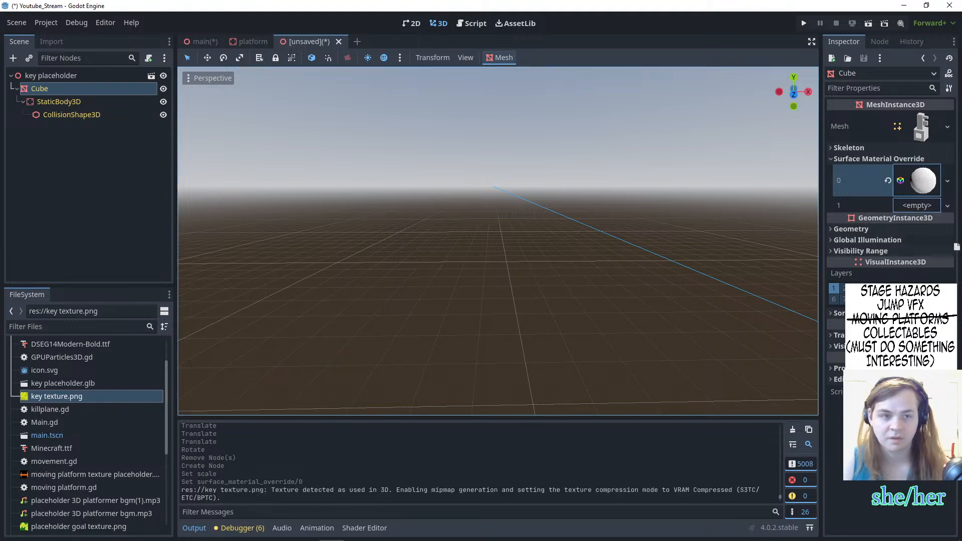
click(925, 188)
key(f)
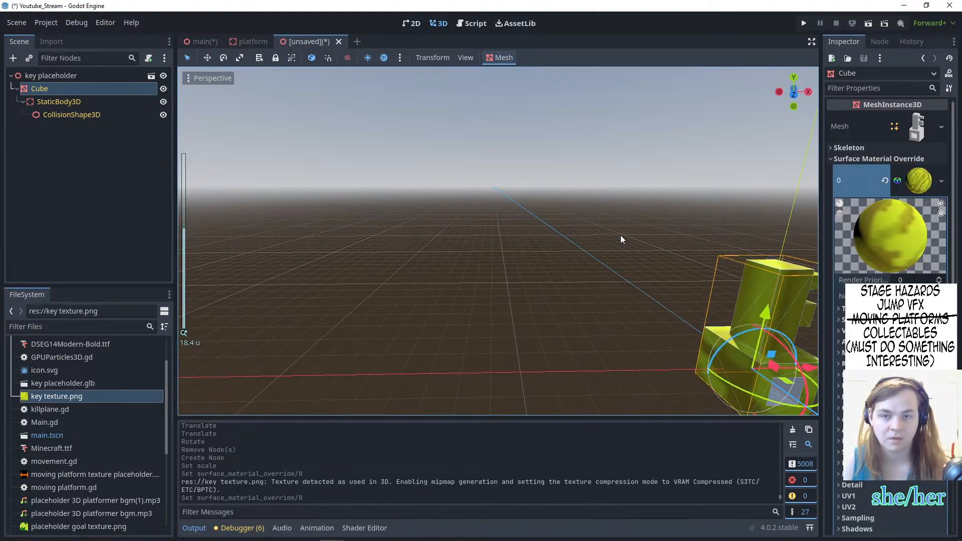
- Set the sampling filter of the Cube's surface override material to Nearest
scroll(841, 241, down, 4)
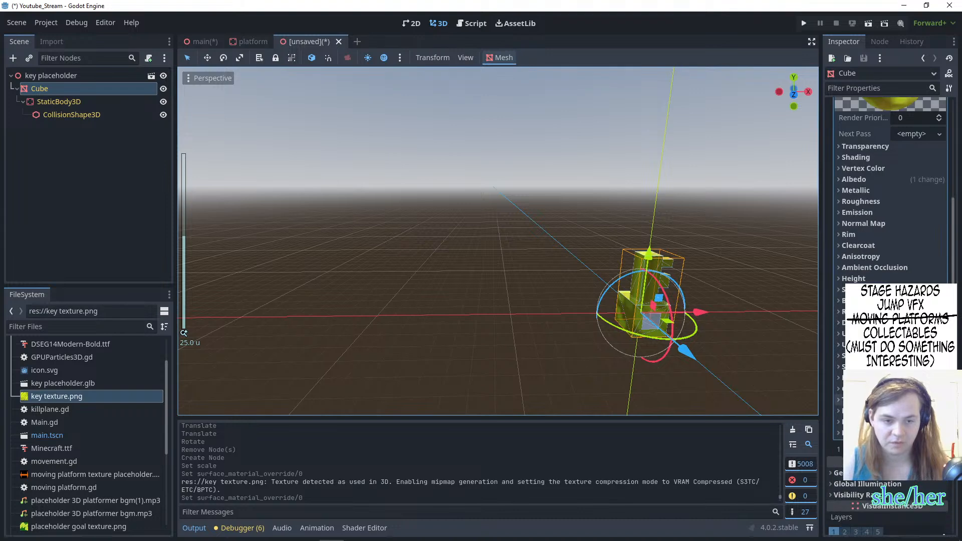
click(858, 355)
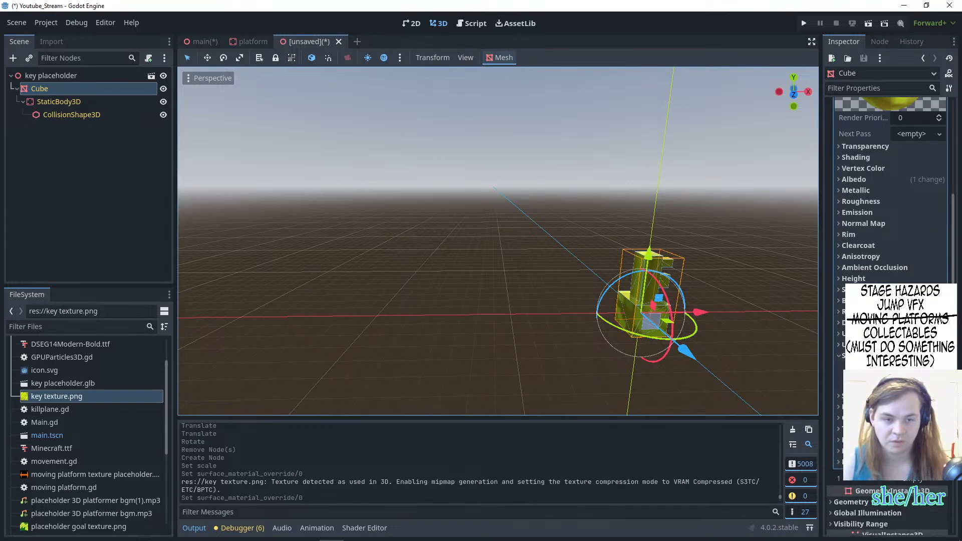
click(901, 384)
scroll(754, 349, up, 4)
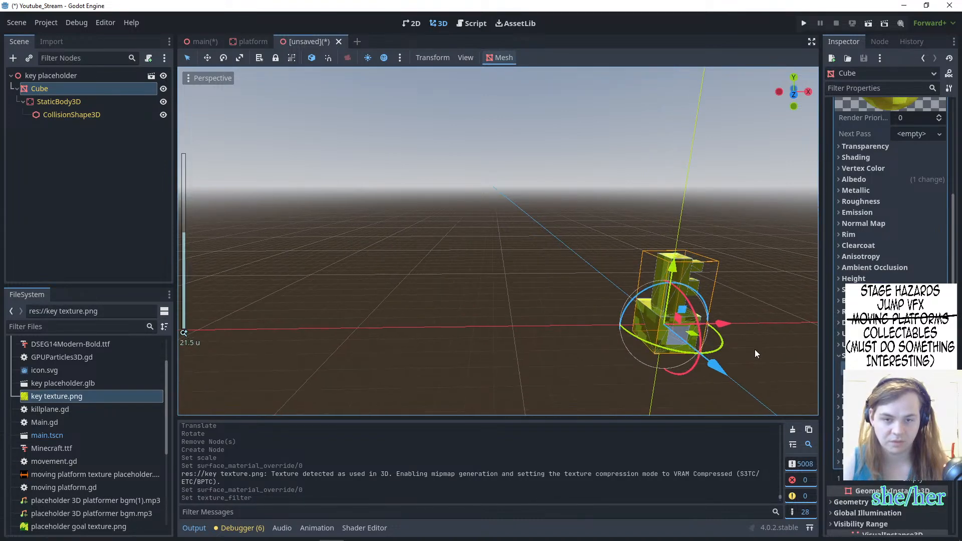
click(636, 309)
middle_drag(635, 309, 543, 263)
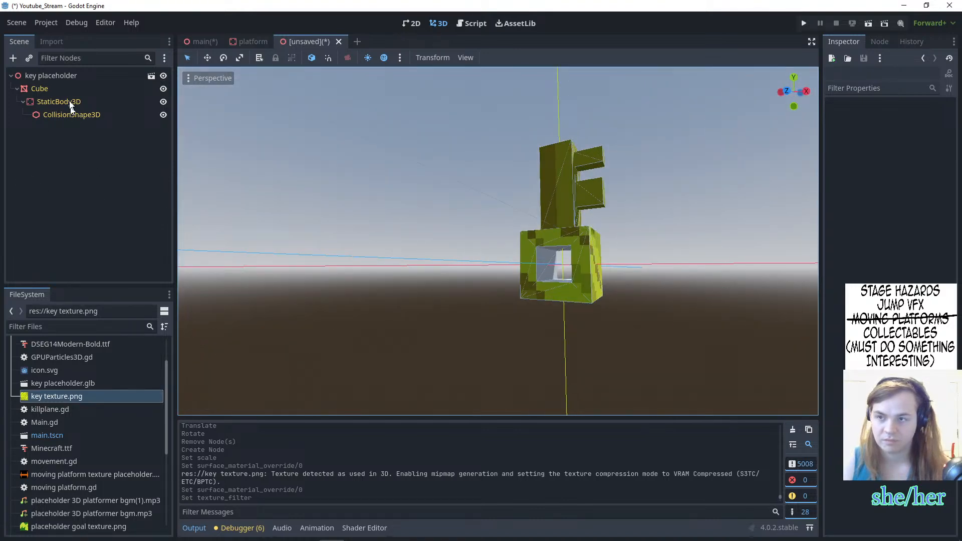
- Try applying key texture.png as a material override on the whole Cube mesh, with a changed sampling filter
click(116, 91)
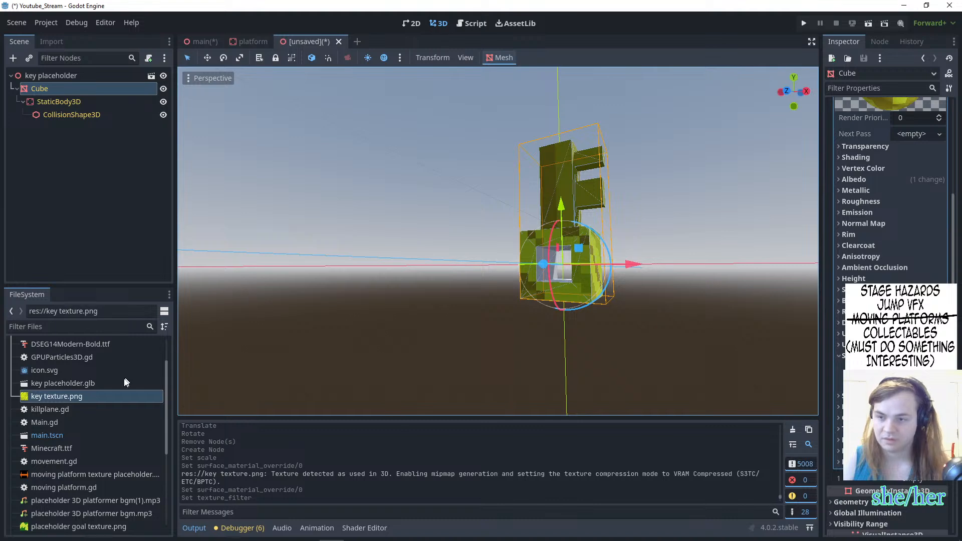
drag(107, 396, 576, 225)
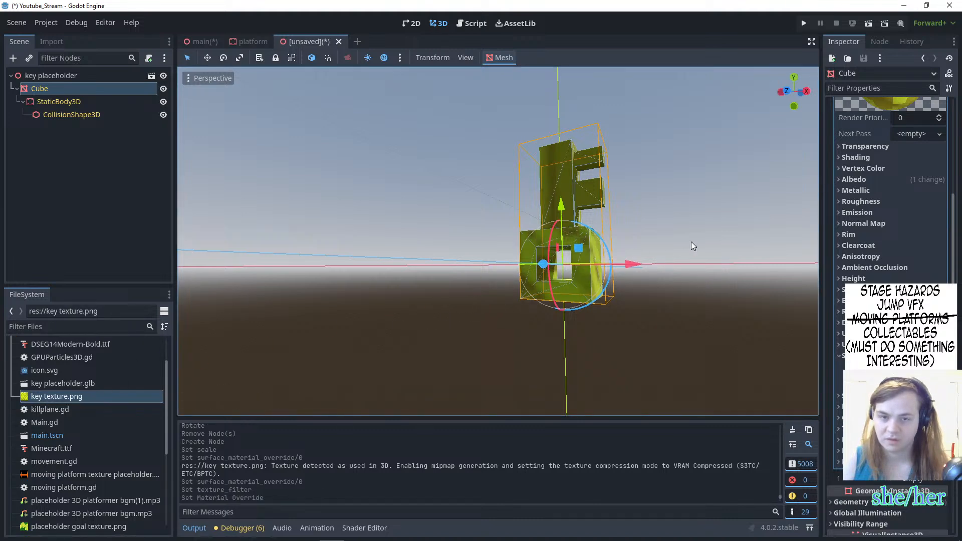
middle_drag(691, 193, 779, 212)
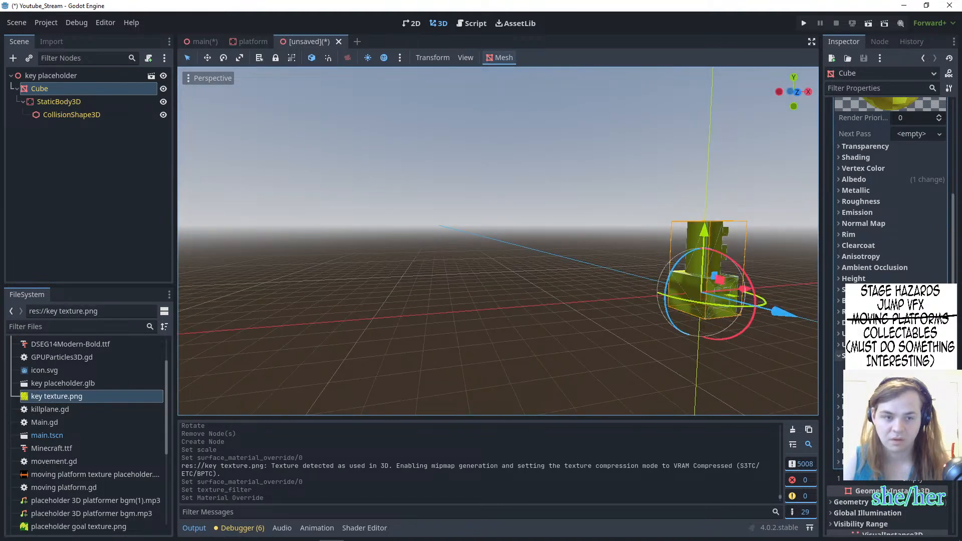
click(916, 368)
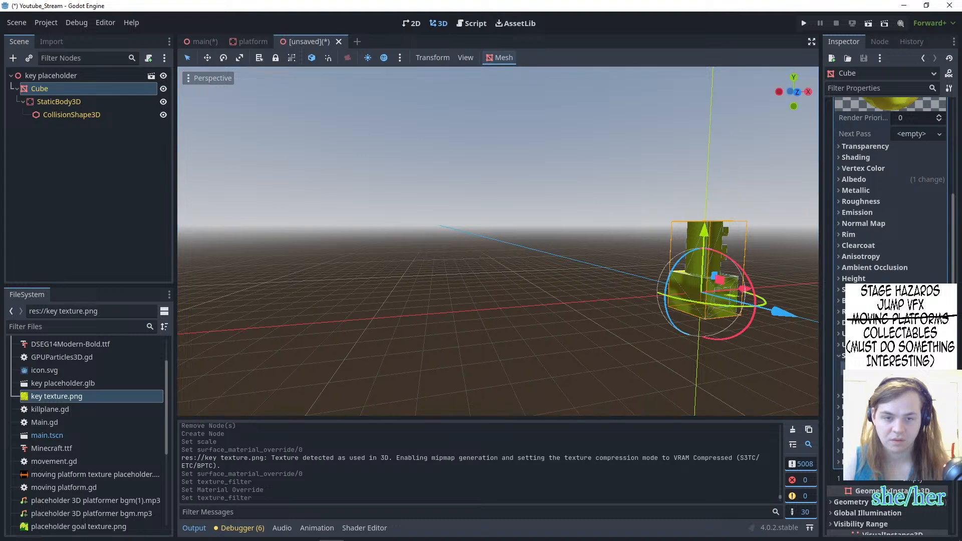
key(ctrl+z)
key(ctrl+z)
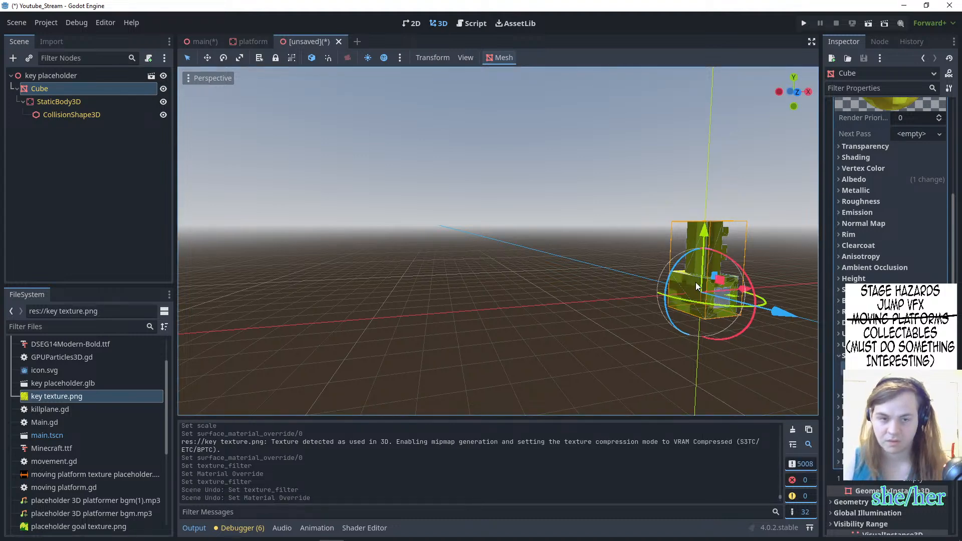
- Set the UV1 scale of the Cube's surface override material to x 3, y 2, z 1
middle_drag(681, 226, 602, 221)
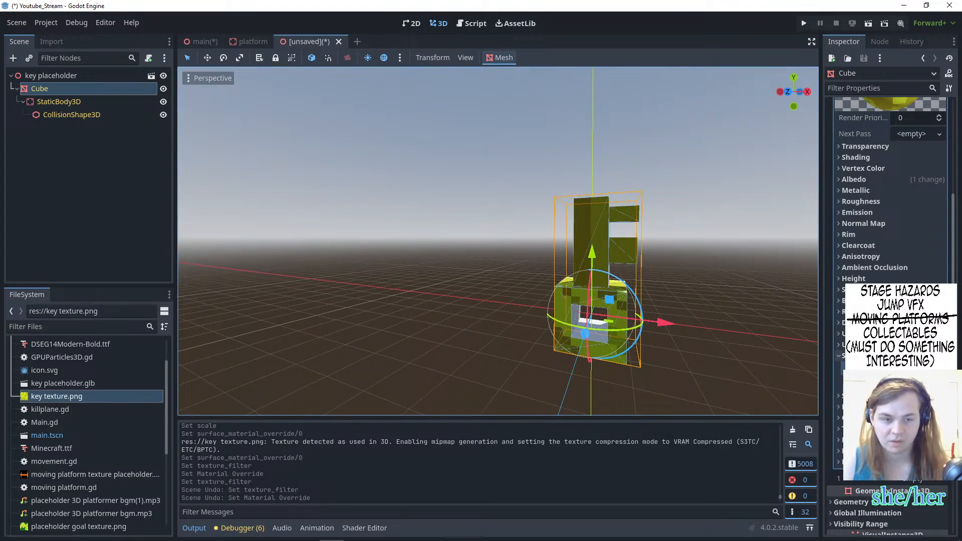
click(865, 334)
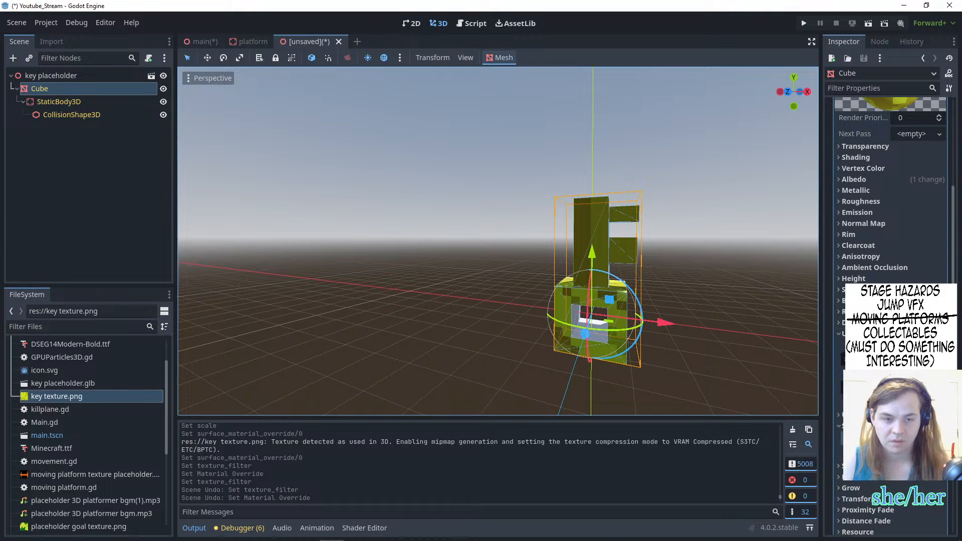
click(860, 359)
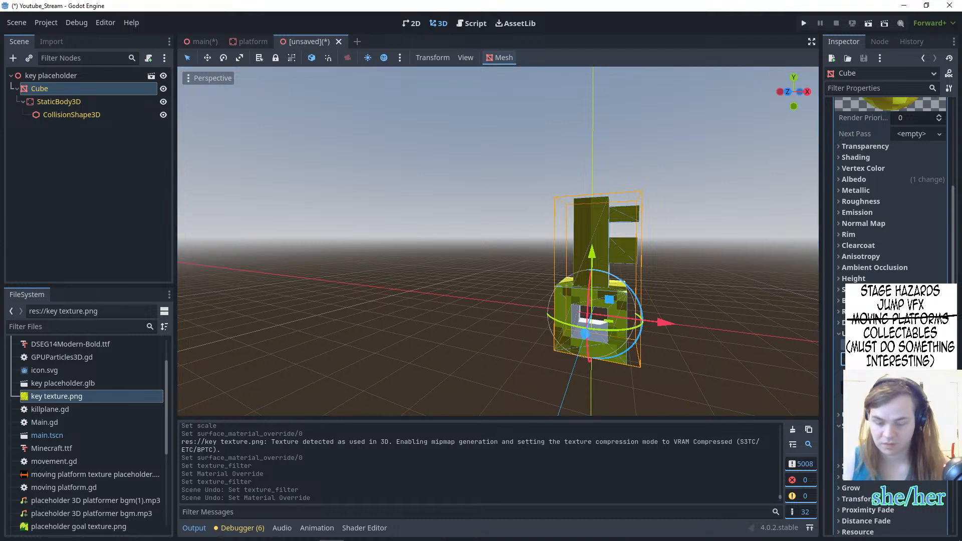
key(Return)
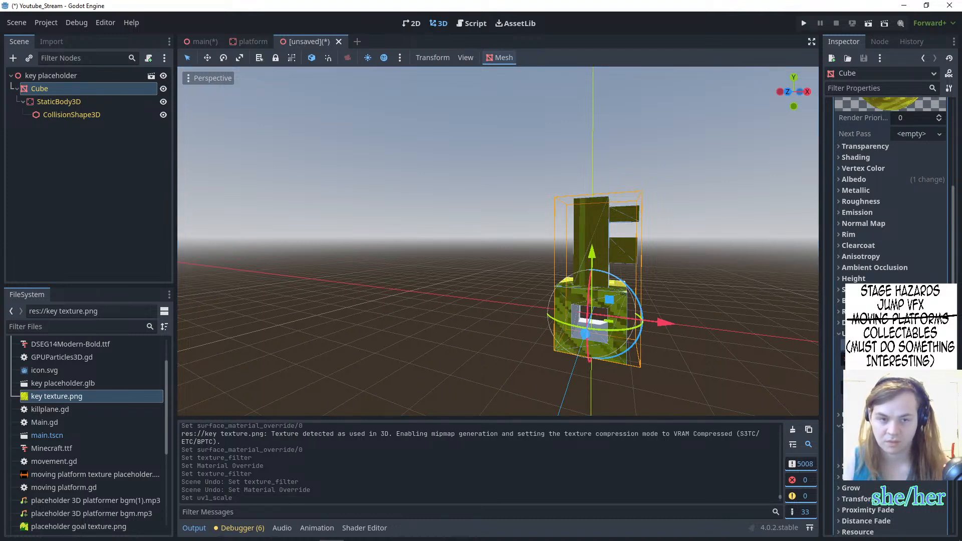
key(Return)
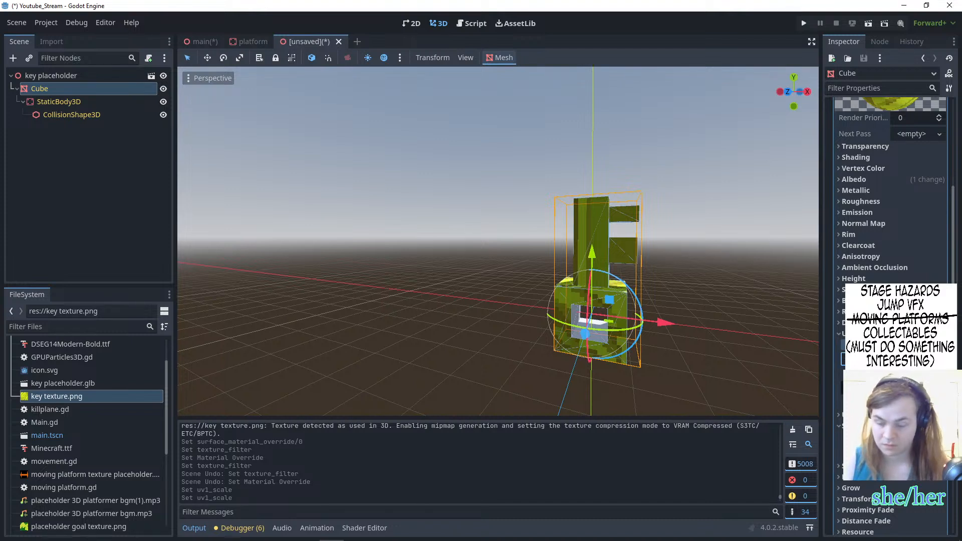
key(Return)
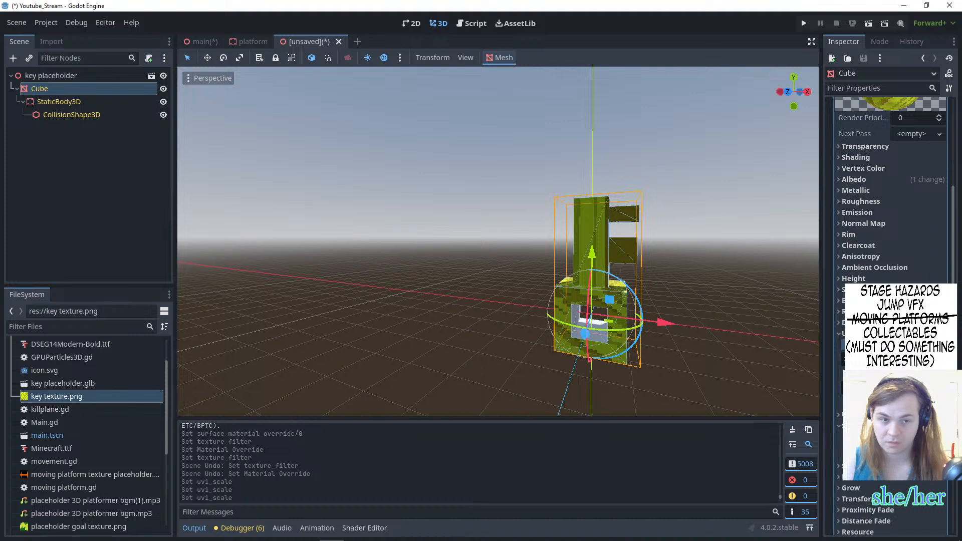
key(Return)
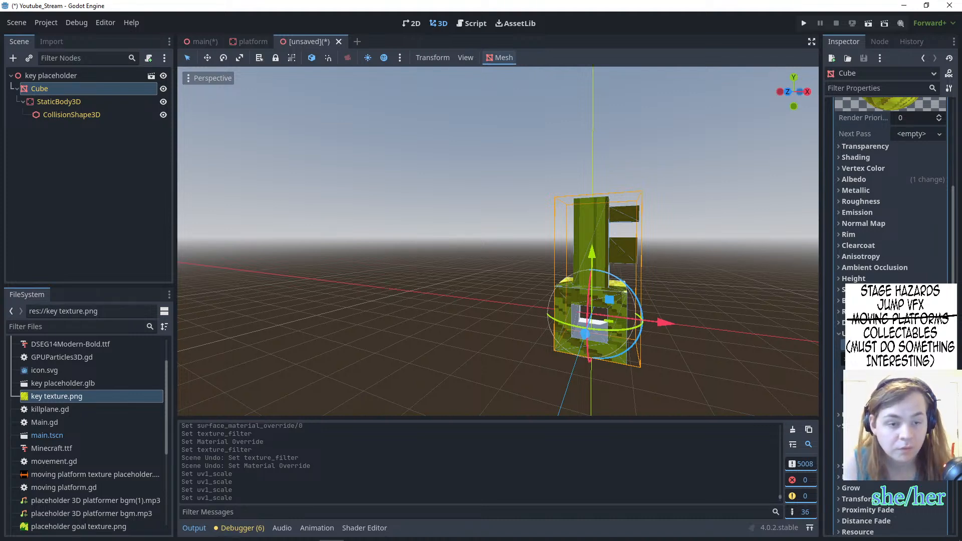
- Test UV1 triplanar mapping on the Cube's surface override material by switching it on and off
click(896, 403)
click(896, 403)
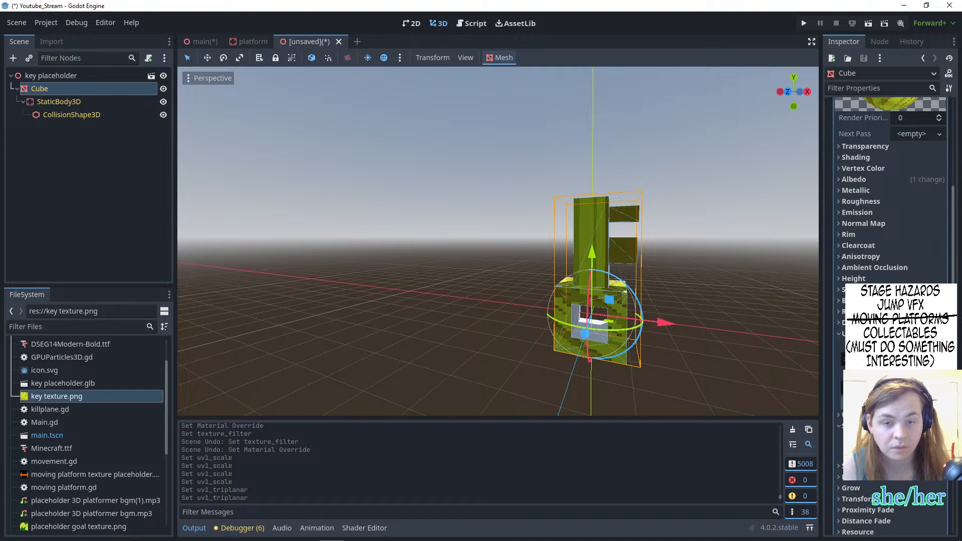
click(896, 402)
click(896, 403)
click(896, 415)
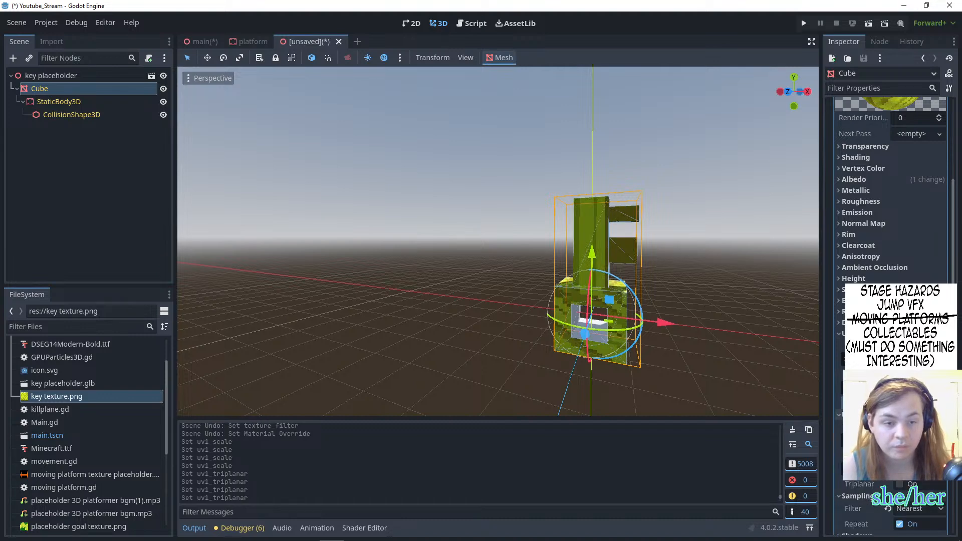
- Try to assign key texture.png to Surface 1 in the Cube's mesh resource to cover the hole's inner walls
middle_drag(628, 347, 594, 322)
scroll(541, 296, up, 2)
middle_drag(541, 296, 572, 279)
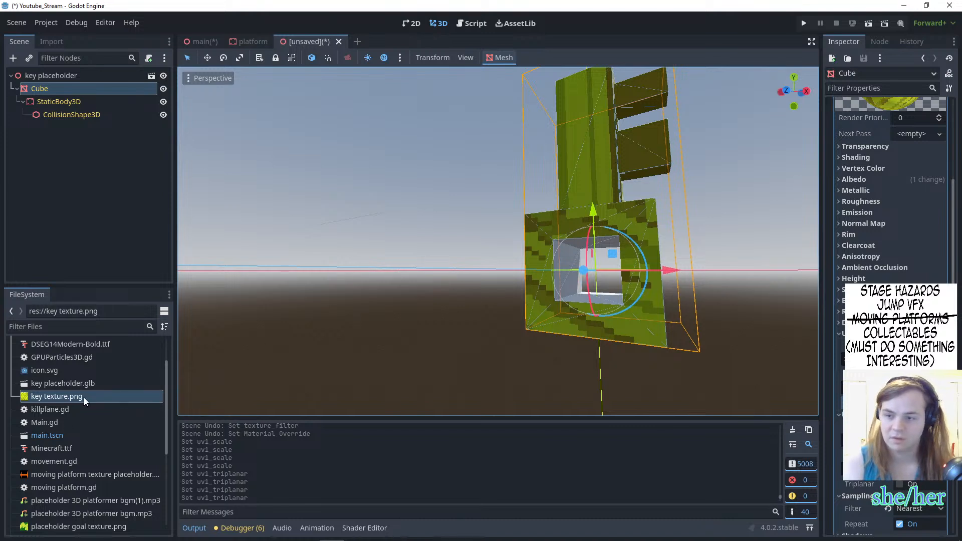
scroll(884, 201, up, 5)
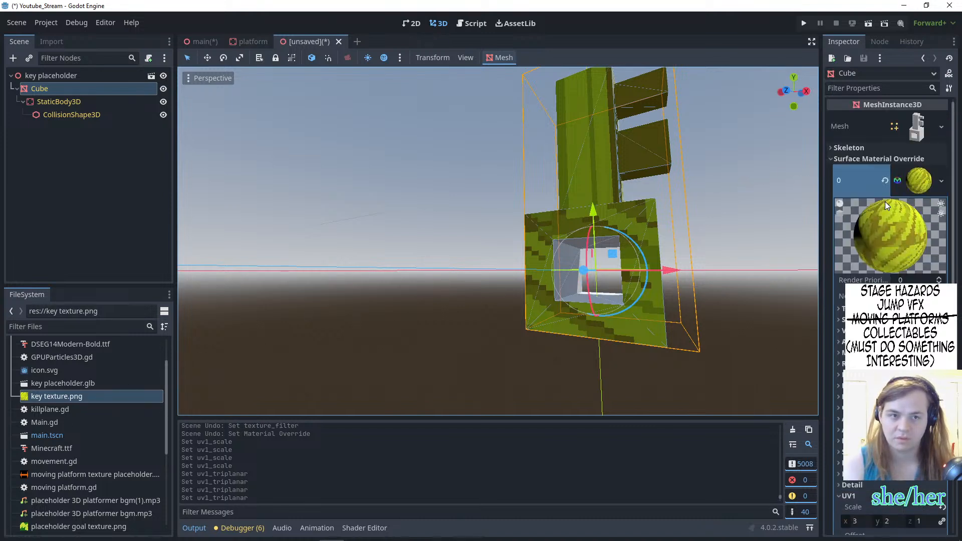
click(919, 135)
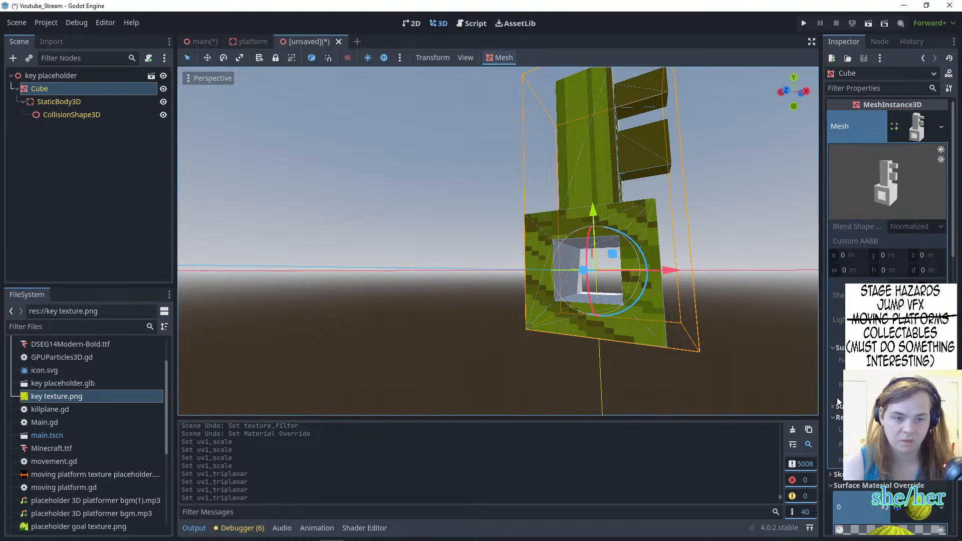
click(876, 406)
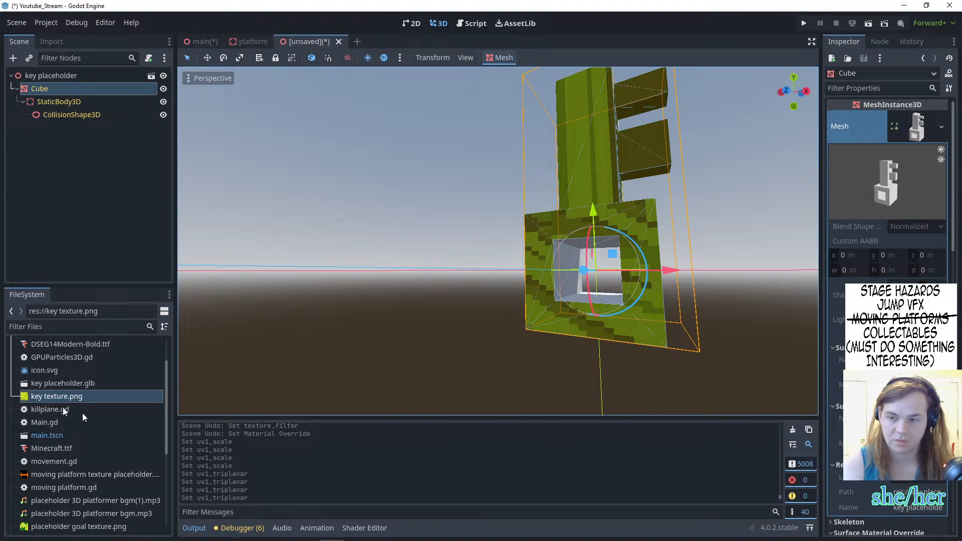
drag(61, 397, 891, 426)
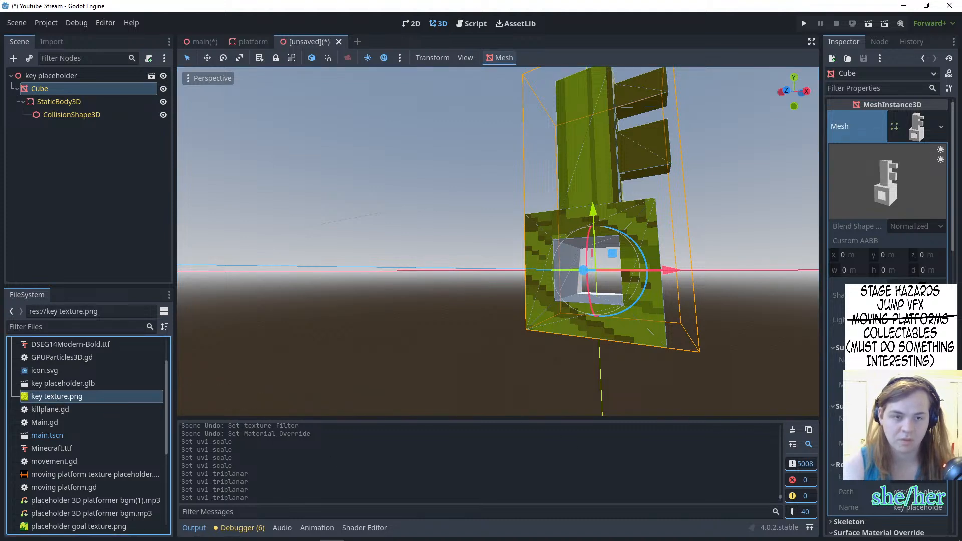
scroll(877, 214, down, 2)
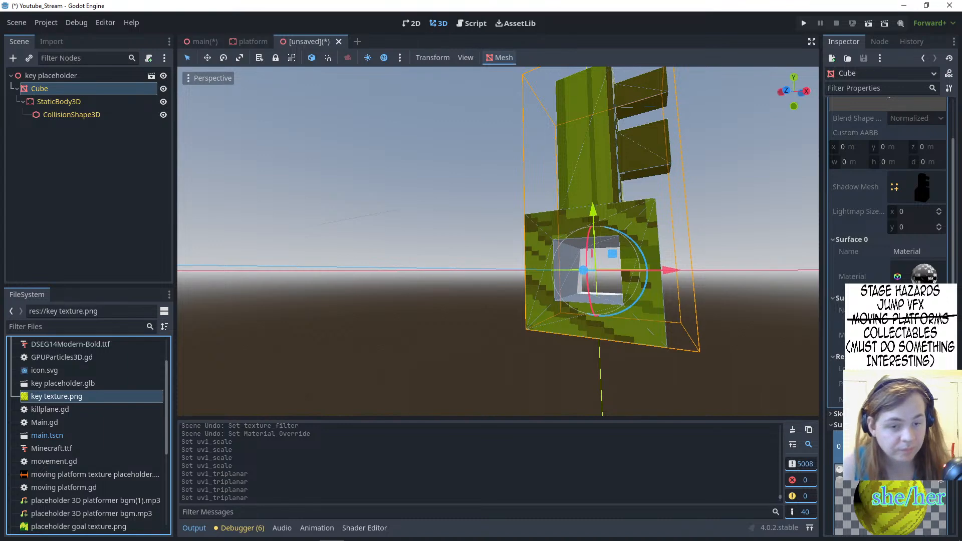
scroll(886, 300, down, 3)
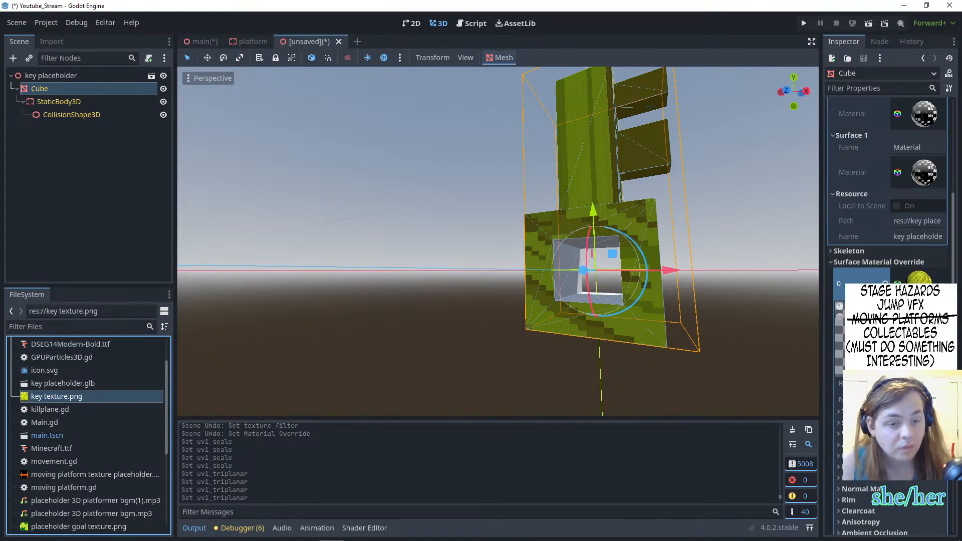
- Apply key texture.png to the whole key model as a material override, including the inside of the hole, and select the Cube
middle_drag(543, 263, 515, 263)
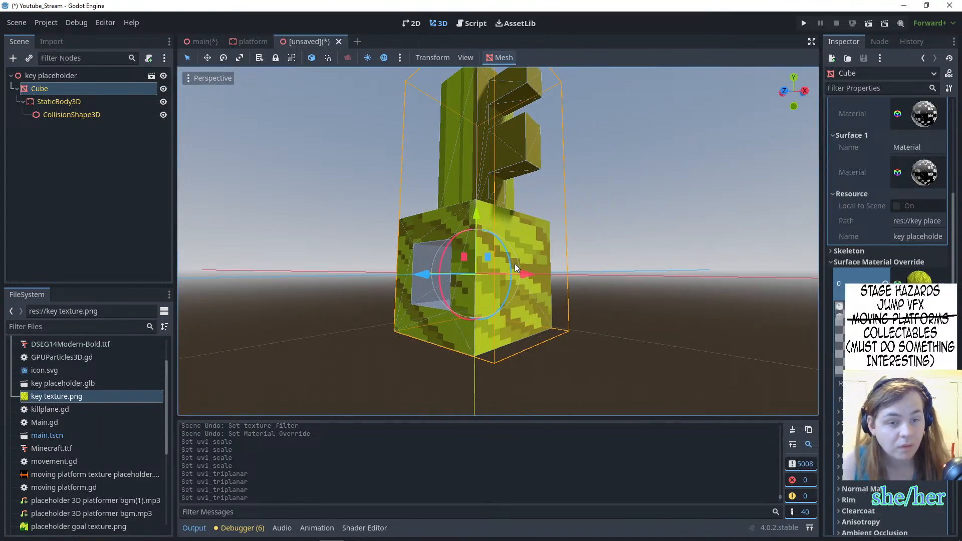
click(697, 265)
middle_drag(645, 265, 661, 266)
scroll(589, 258, up, 5)
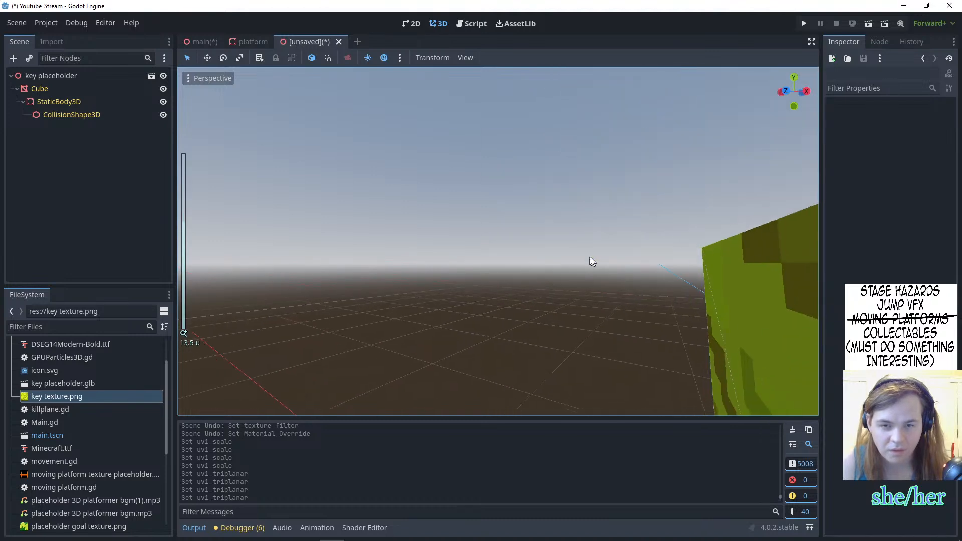
middle_drag(591, 260, 558, 245)
middle_drag(561, 241, 606, 256)
drag(97, 398, 523, 209)
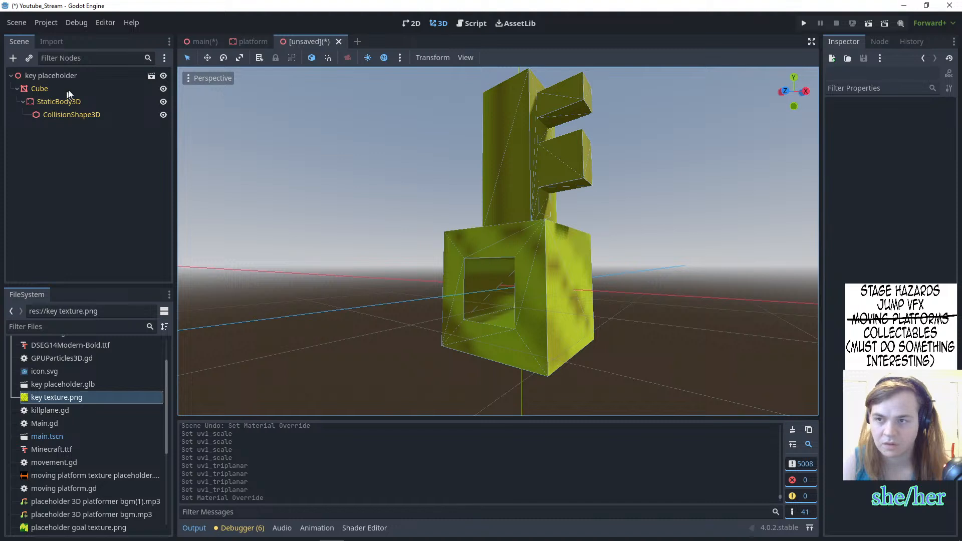
click(560, 259)
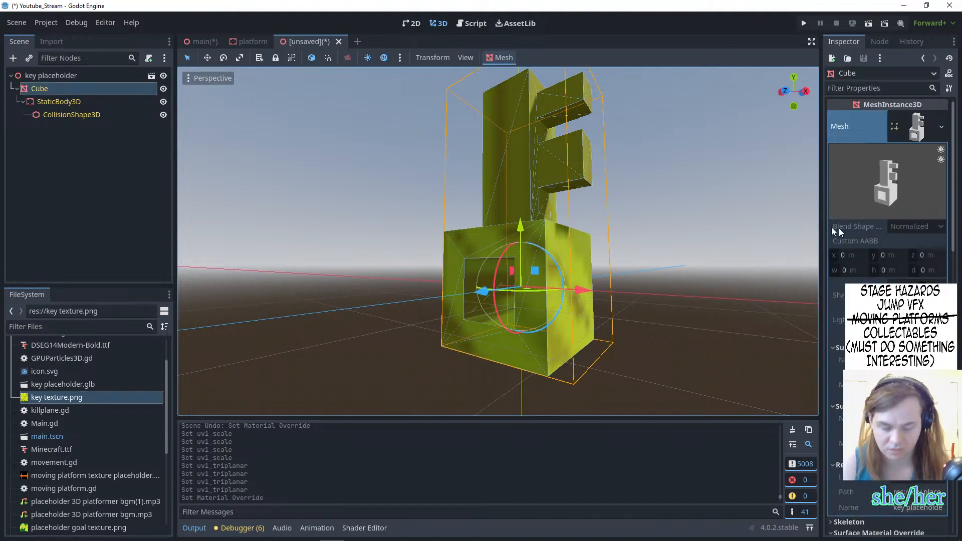
- Clear the Cube's surface material override 0 and assign key texture.png to that slot instead
click(941, 130)
click(915, 129)
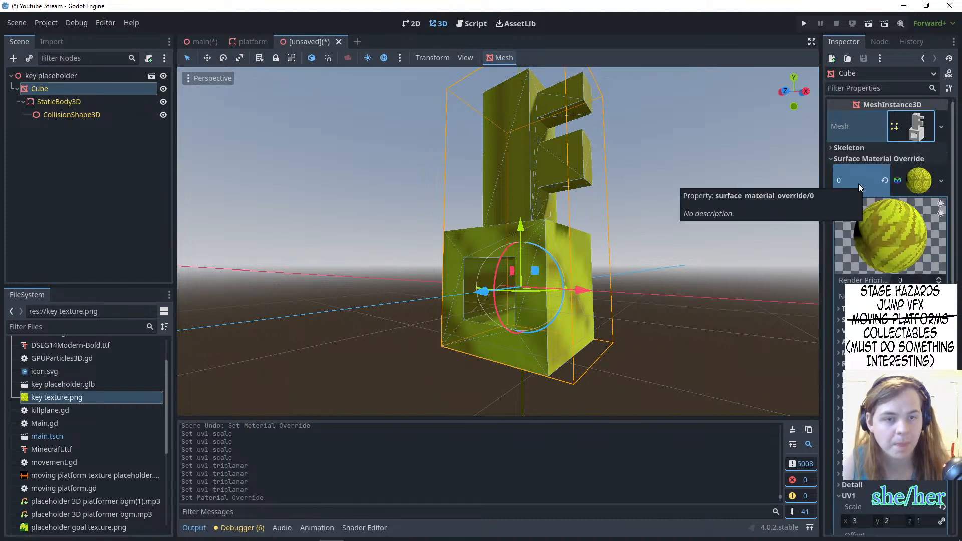
click(884, 180)
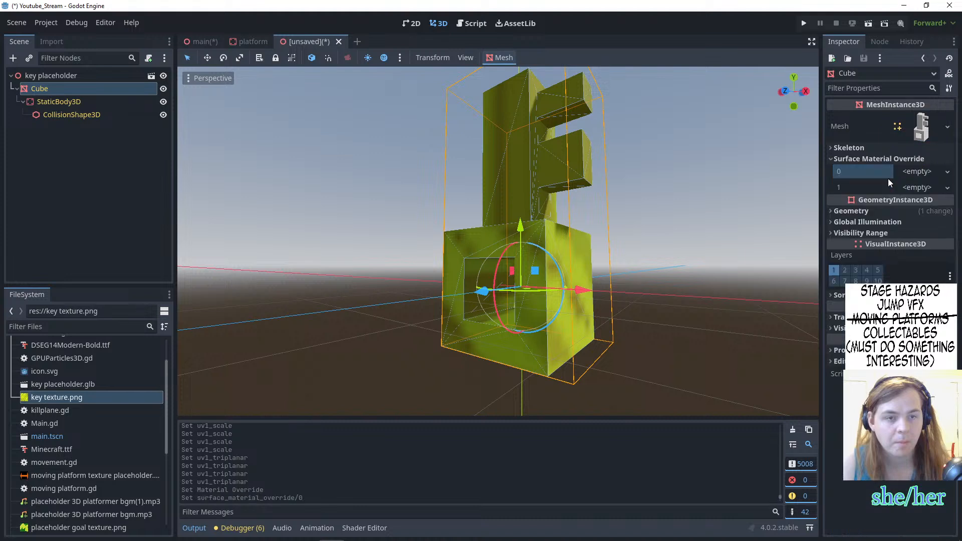
click(862, 187)
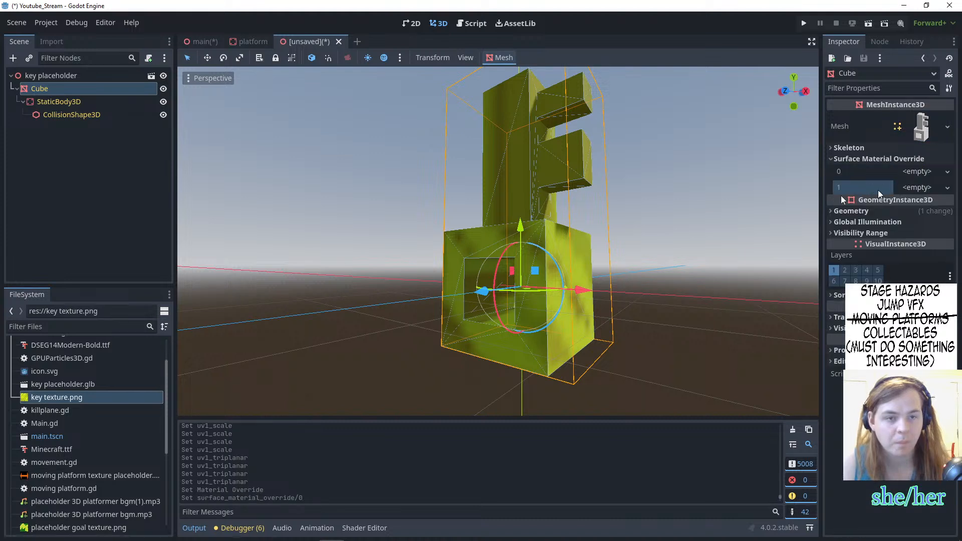
drag(88, 397, 908, 170)
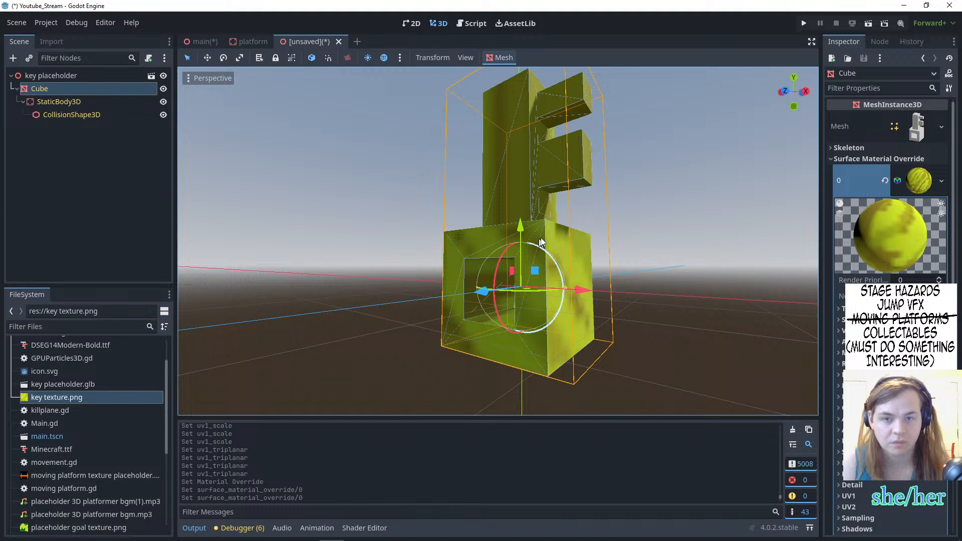
- Undo the recent surface override, material override and triplanar changes, and reapply key texture.png to the key as a material override
key(ctrl+z)
key(ctrl+z)
key(ctrl+z)
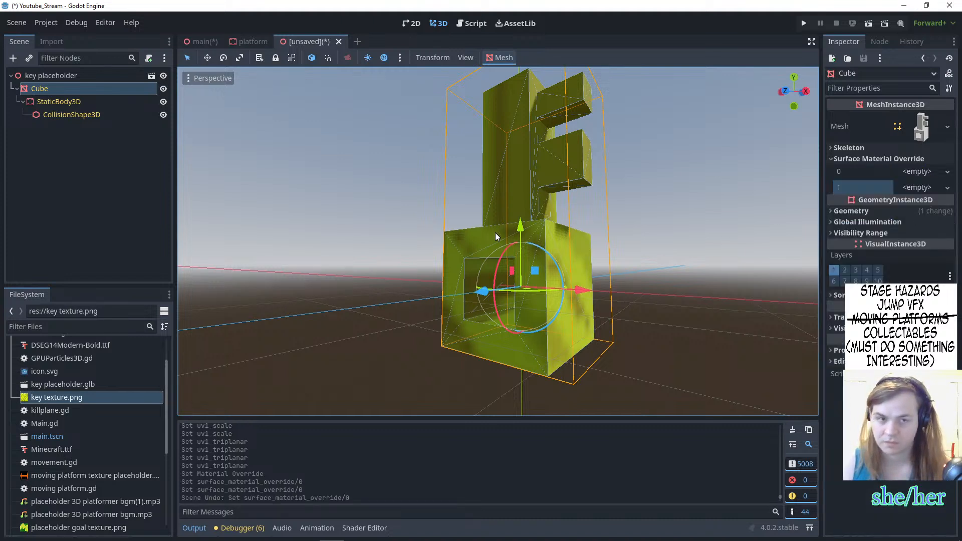
key(ctrl+z)
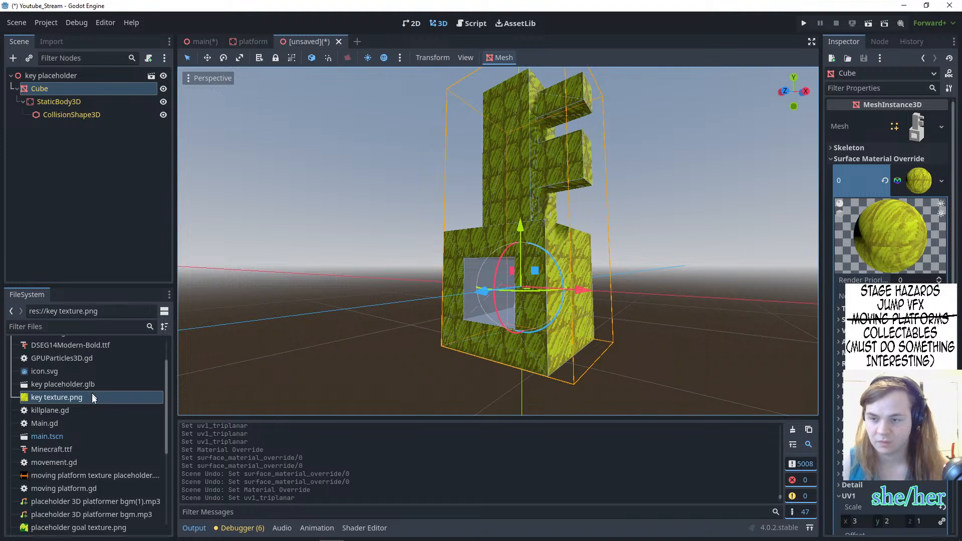
drag(92, 397, 531, 232)
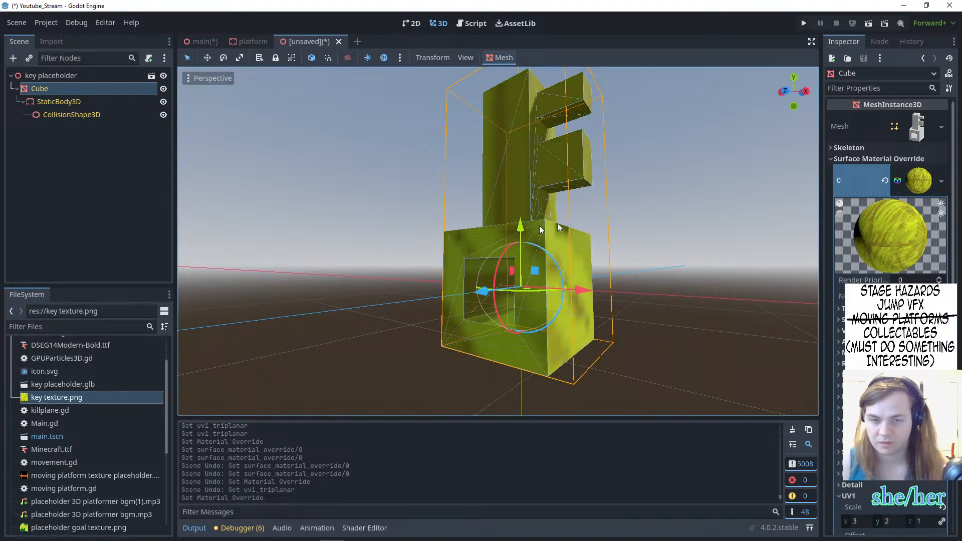
- Examine the Surface 0 and Surface 1 materials inside the Cube's mesh resource
click(864, 158)
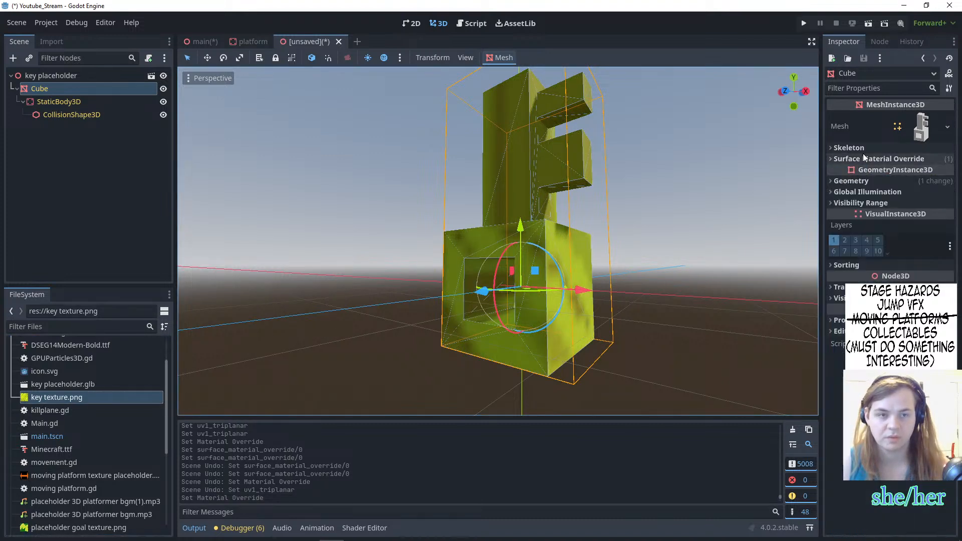
click(923, 126)
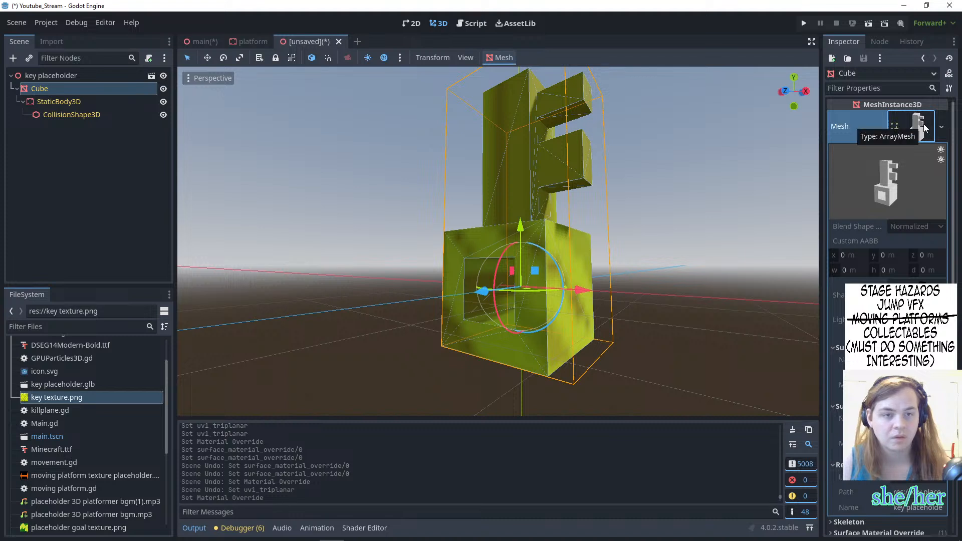
scroll(887, 201, down, 4)
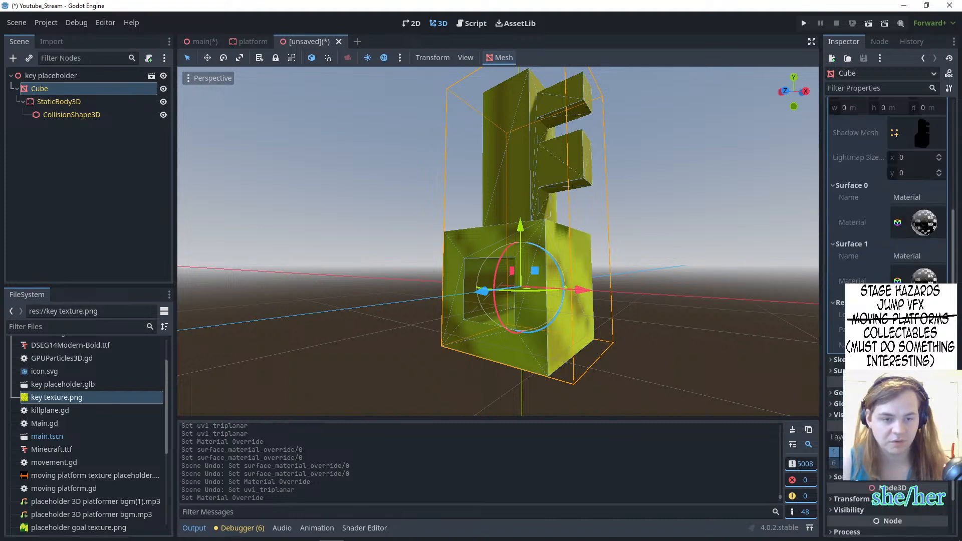
click(923, 278)
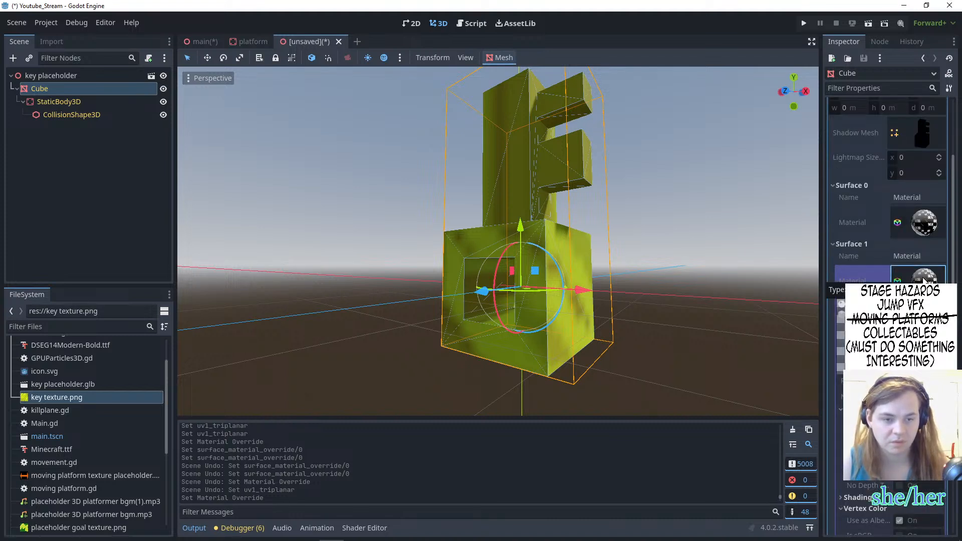
click(924, 222)
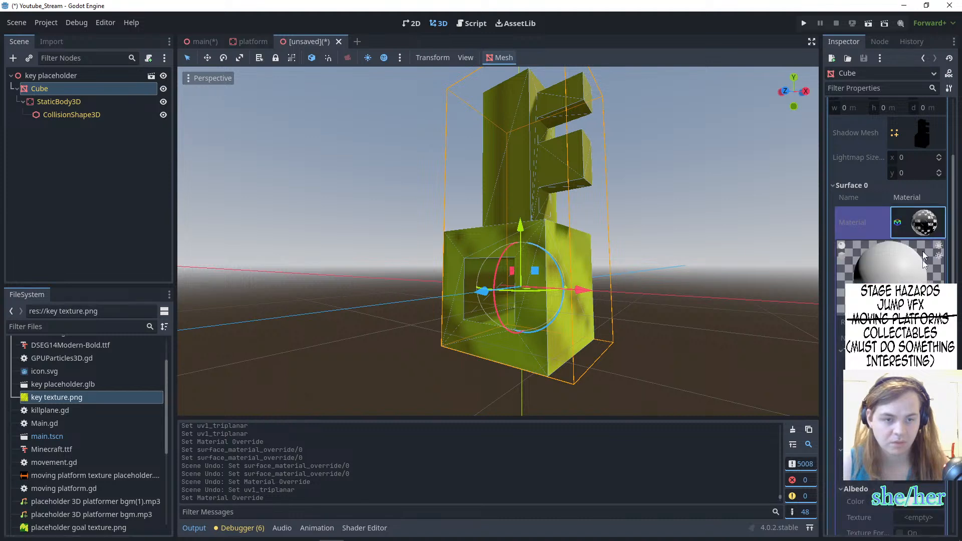
scroll(916, 271, down, 3)
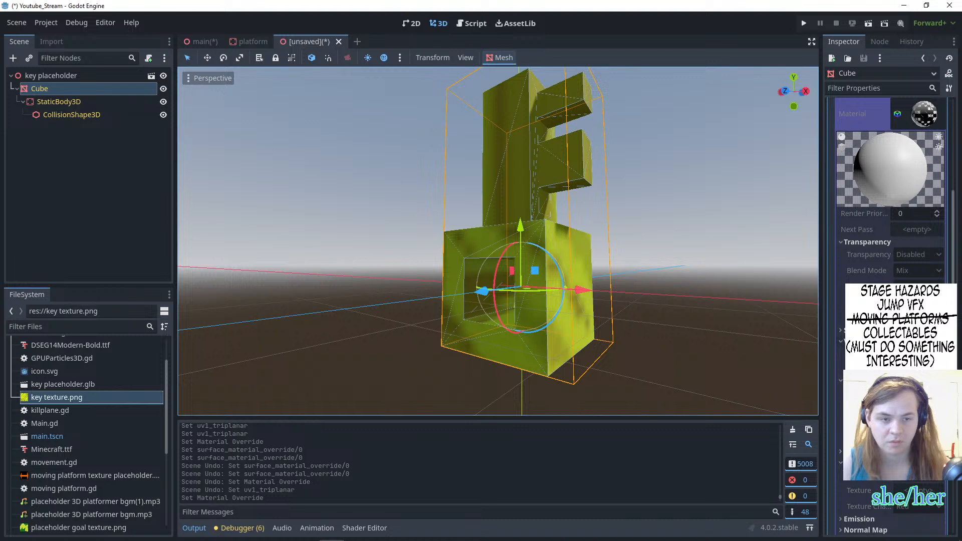
click(558, 316)
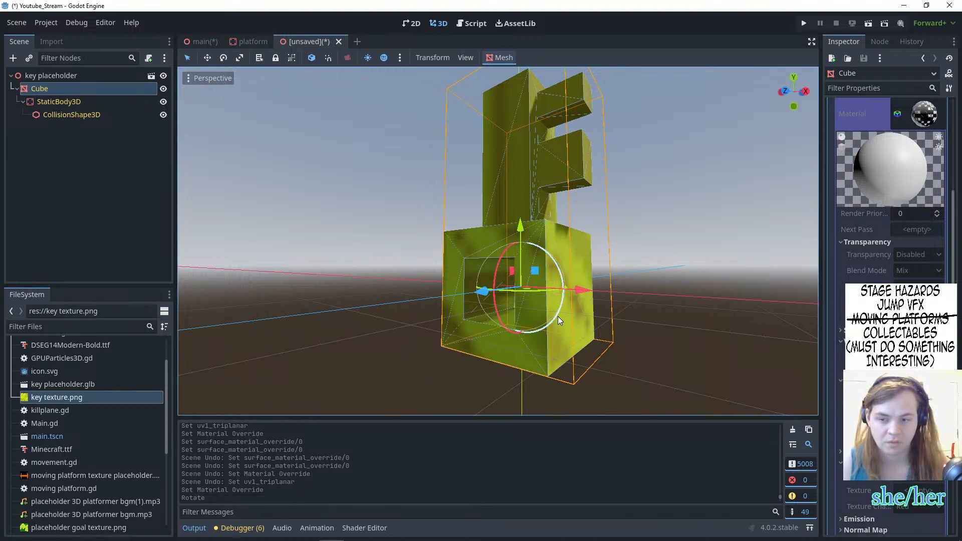
click(552, 365)
click(392, 318)
click(524, 255)
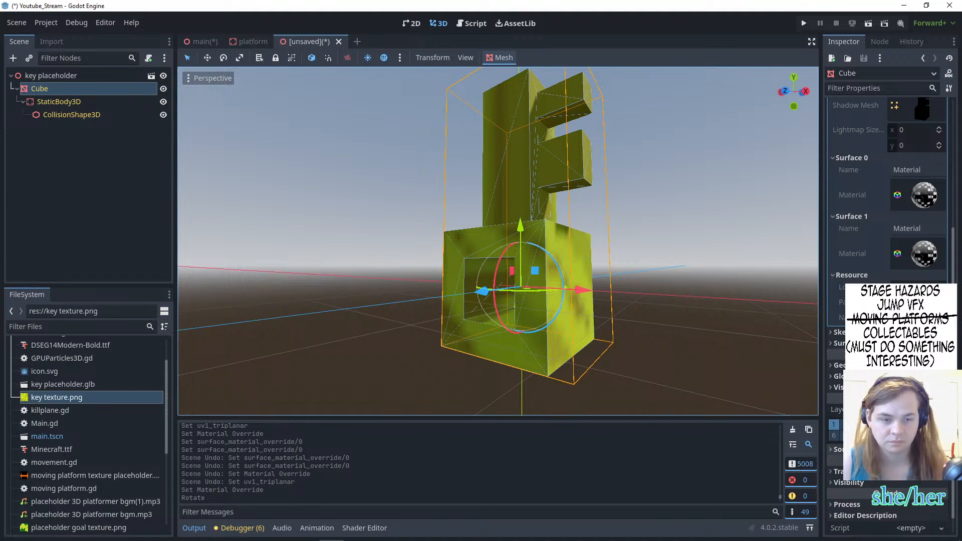
- Try to assign key texture.png to the albedo of the Surface 0 material in the Cube's mesh resource
scroll(886, 190, up, 5)
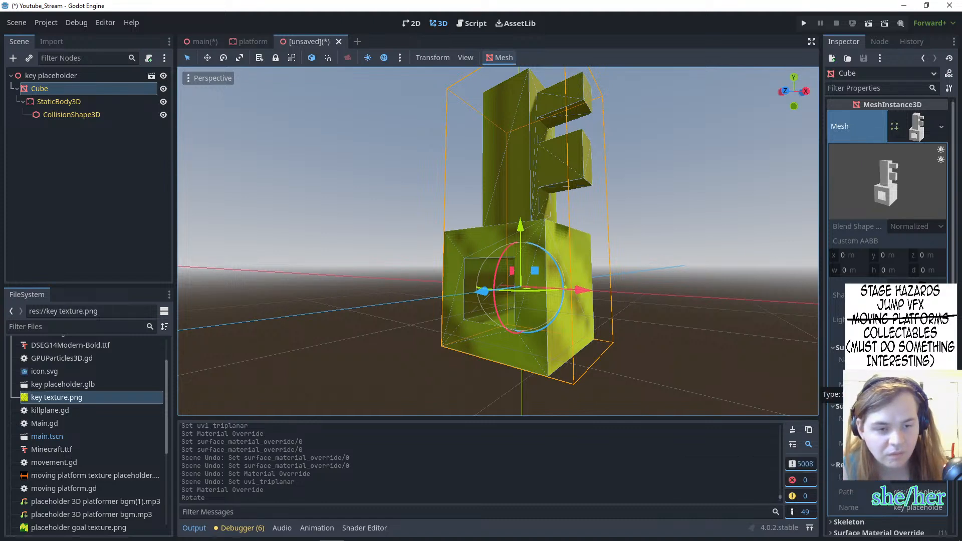
scroll(886, 251, down, 4)
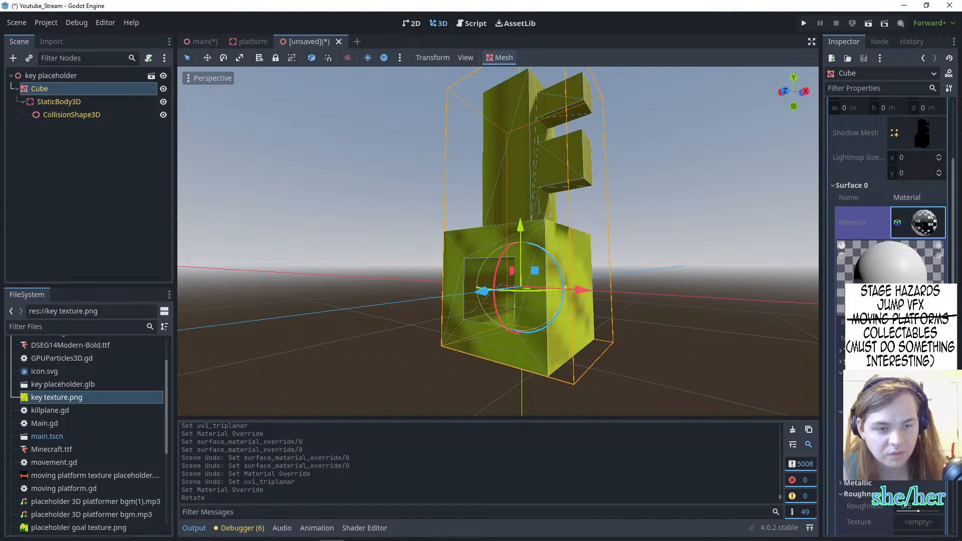
click(877, 361)
click(876, 362)
click(877, 361)
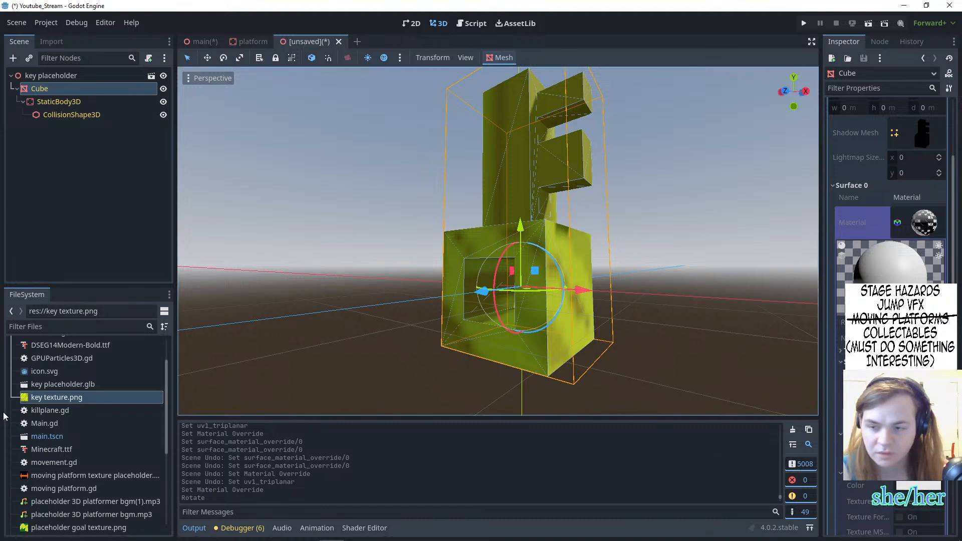
click(49, 399)
drag(49, 399, 932, 486)
click(918, 486)
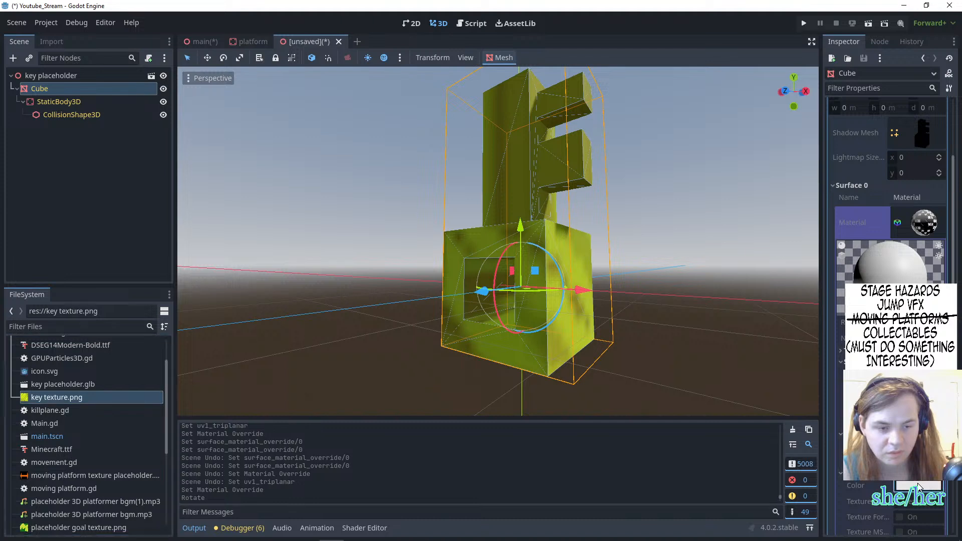
- Examine the Surface 0 material's vertex color, albedo, roughness and UV settings and the Cube's available mesh types
scroll(918, 487, down, 3)
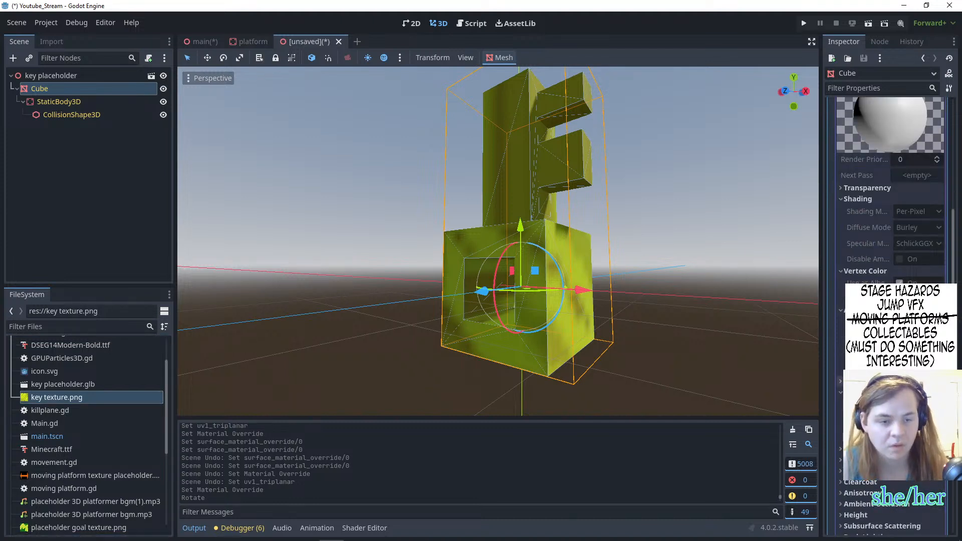
scroll(917, 246, down, 3)
click(877, 407)
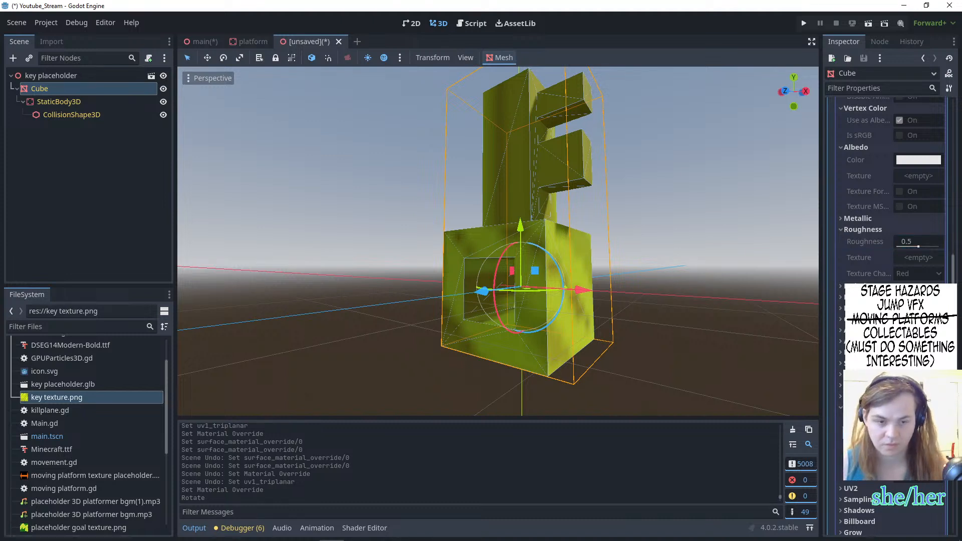
scroll(563, 355, down, 5)
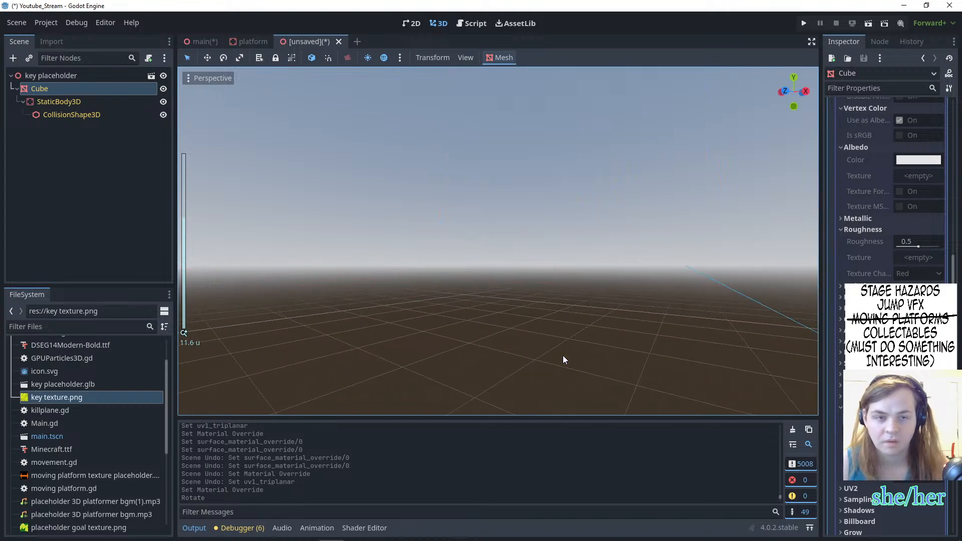
scroll(887, 300, up, 10)
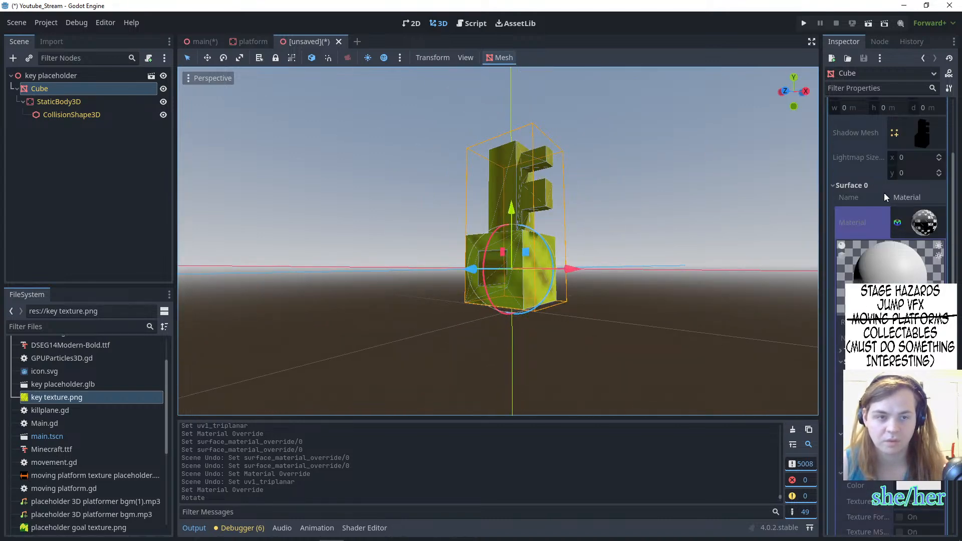
scroll(877, 200, up, 5)
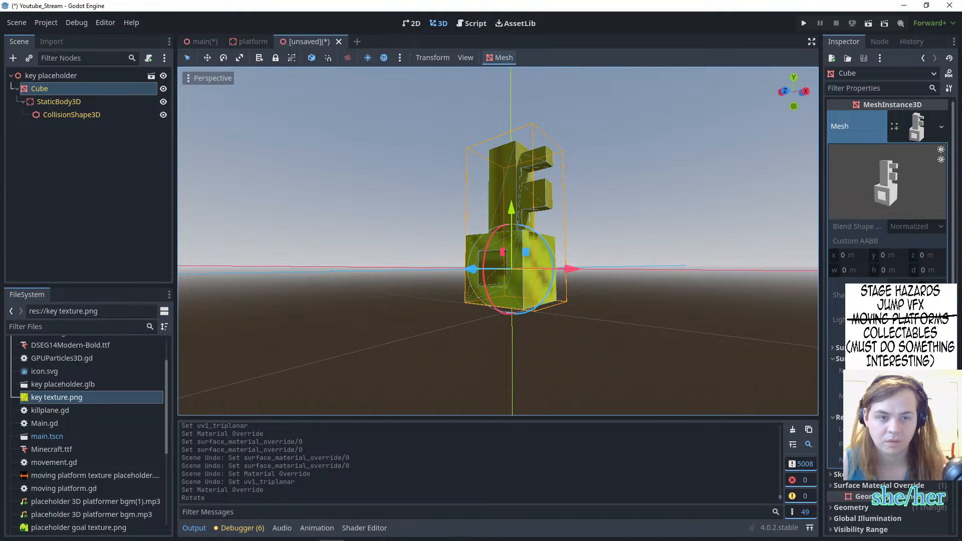
click(916, 294)
click(916, 294)
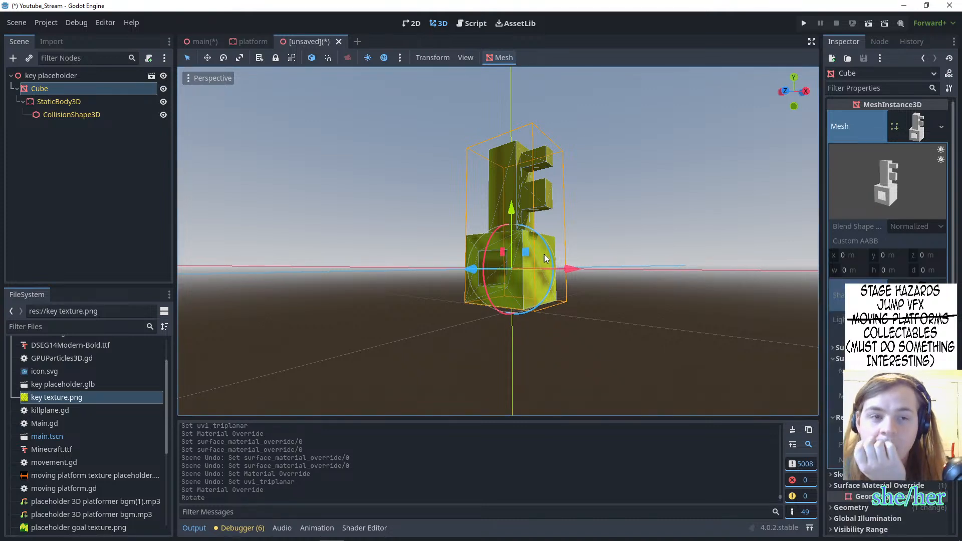
click(940, 126)
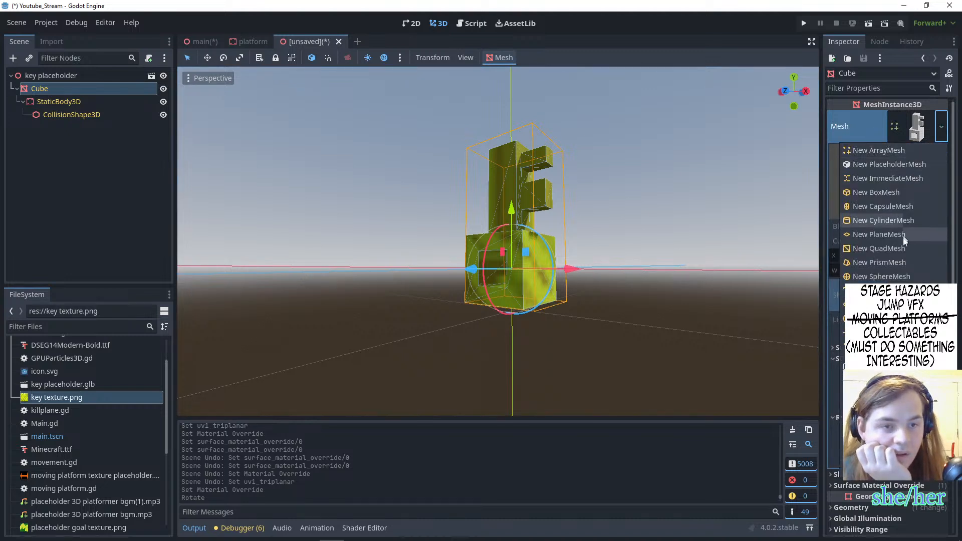
click(934, 123)
click(919, 130)
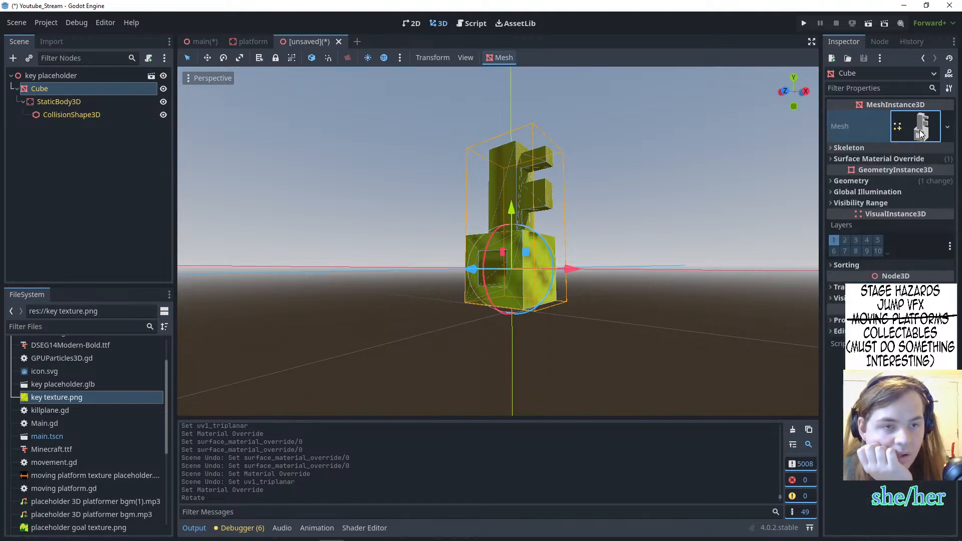
- Clear the Cube's surface material override 0, leaving the key texture material override in place
click(913, 125)
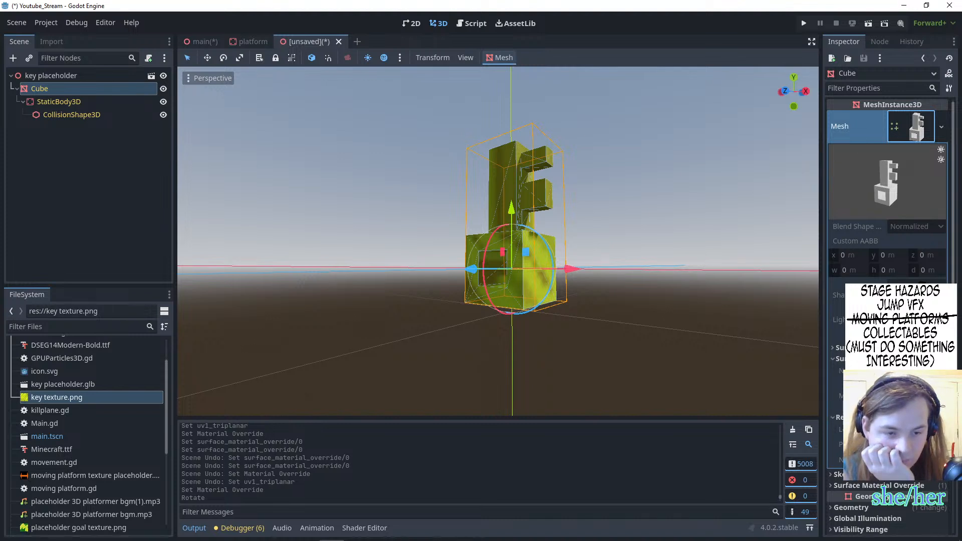
scroll(907, 482, down, 5)
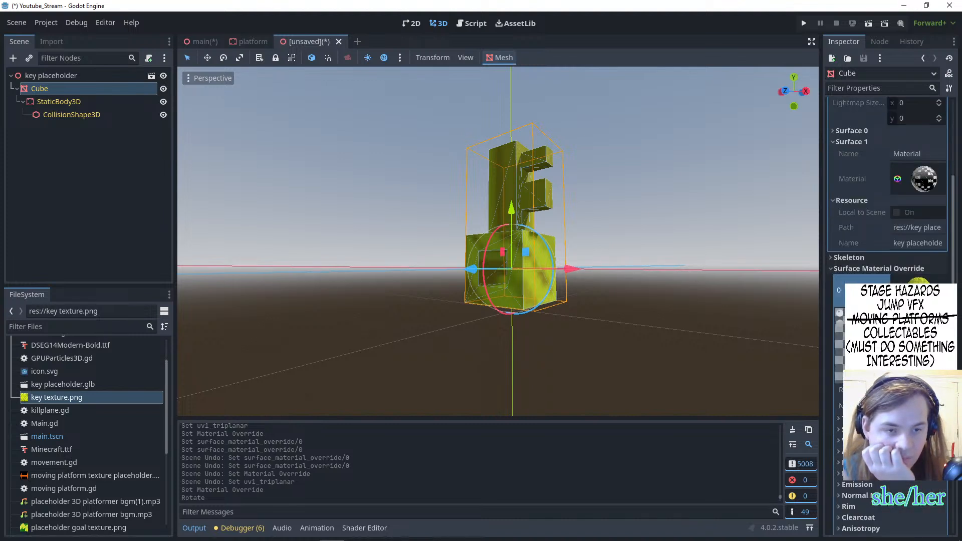
click(881, 290)
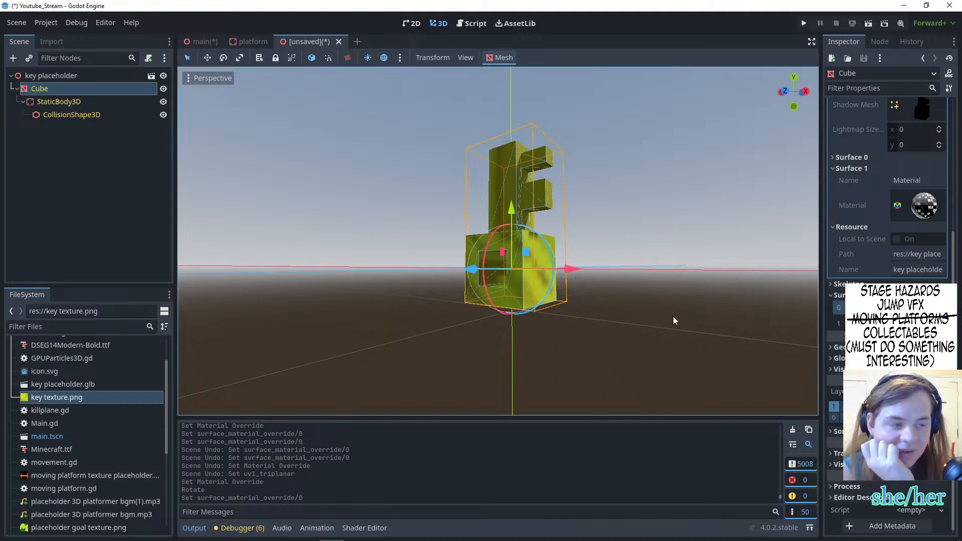
middle_drag(685, 310, 622, 290)
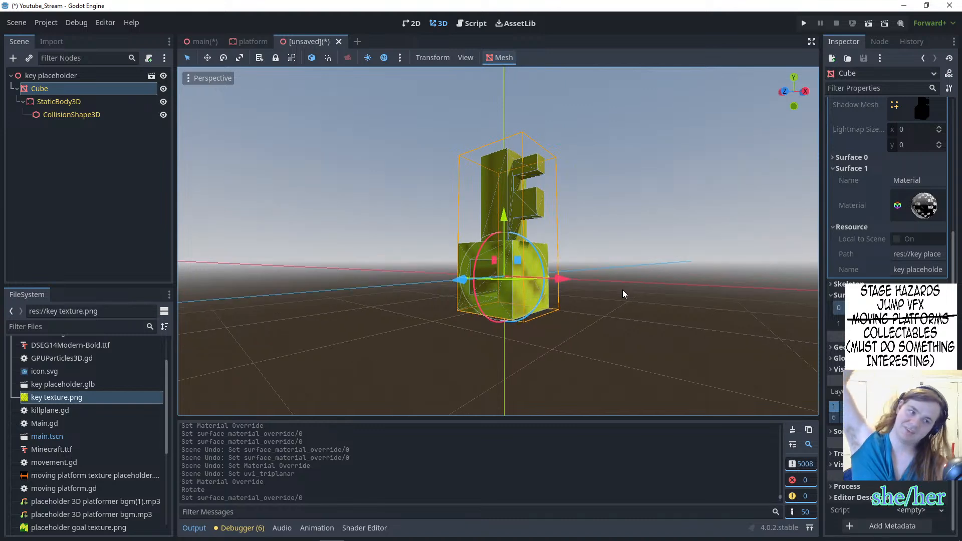
- Save the textured key scene as key_placeholder.tscn in the project's root folder
scroll(603, 253, up, 5)
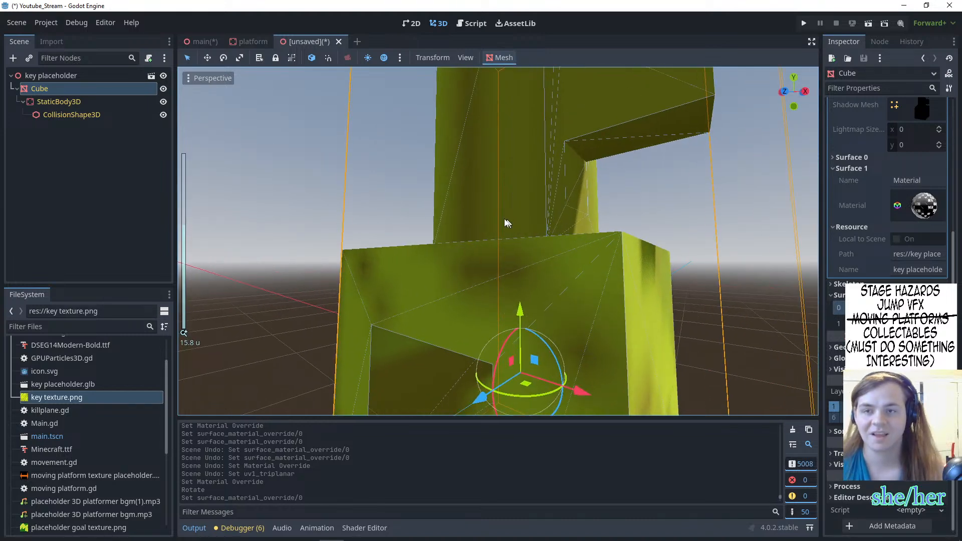
scroll(603, 253, down, 6)
click(198, 40)
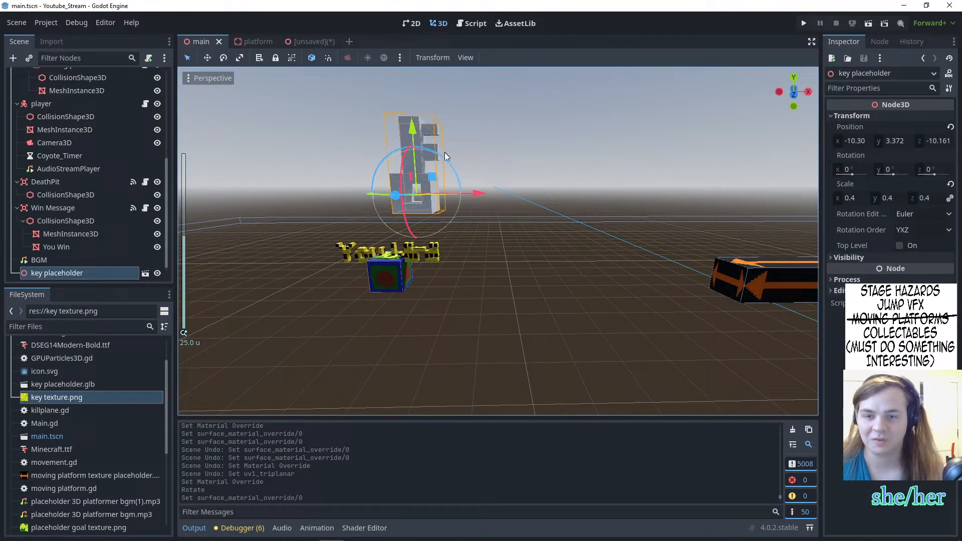
click(422, 194)
click(317, 41)
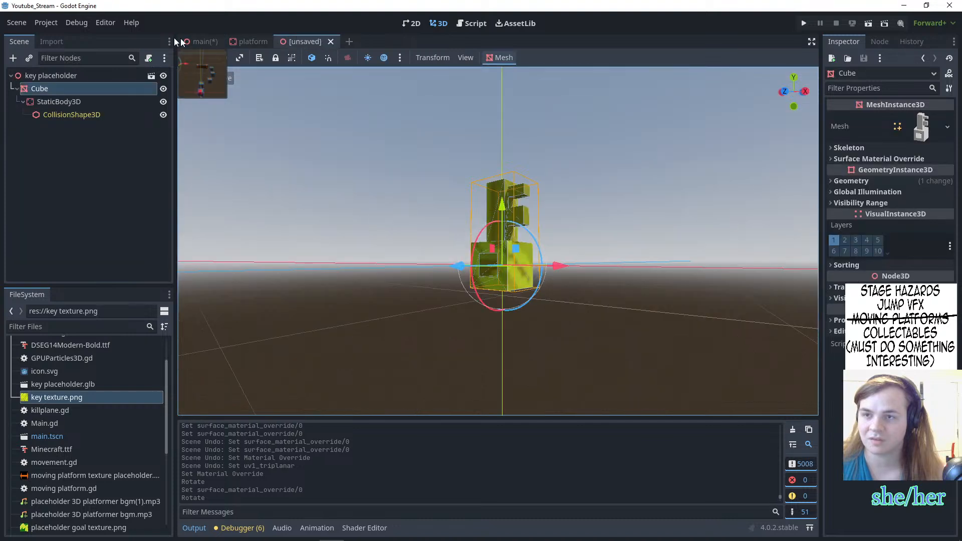
click(16, 23)
click(29, 120)
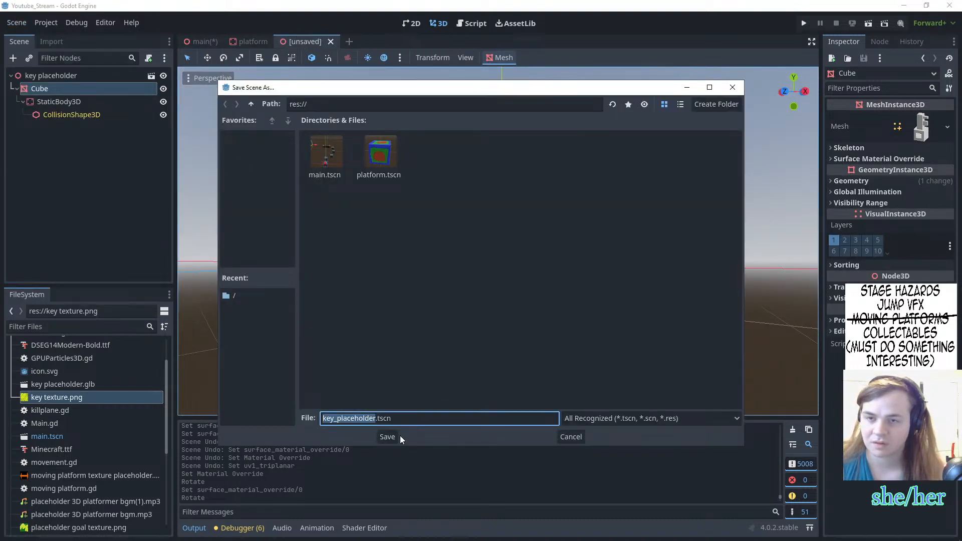
click(389, 436)
- Move the key placeholder in the main scene to about x -11.07 and y 2.582
click(200, 41)
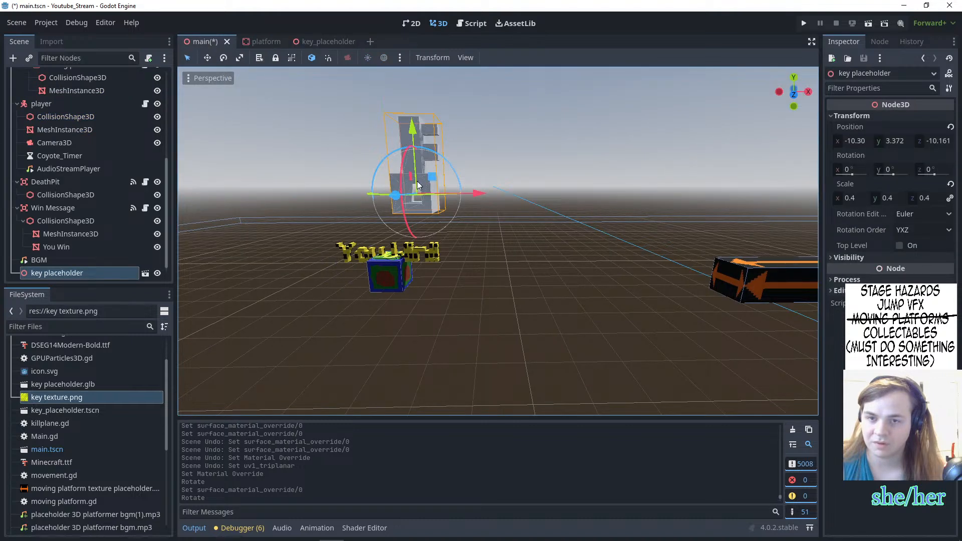
click(417, 194)
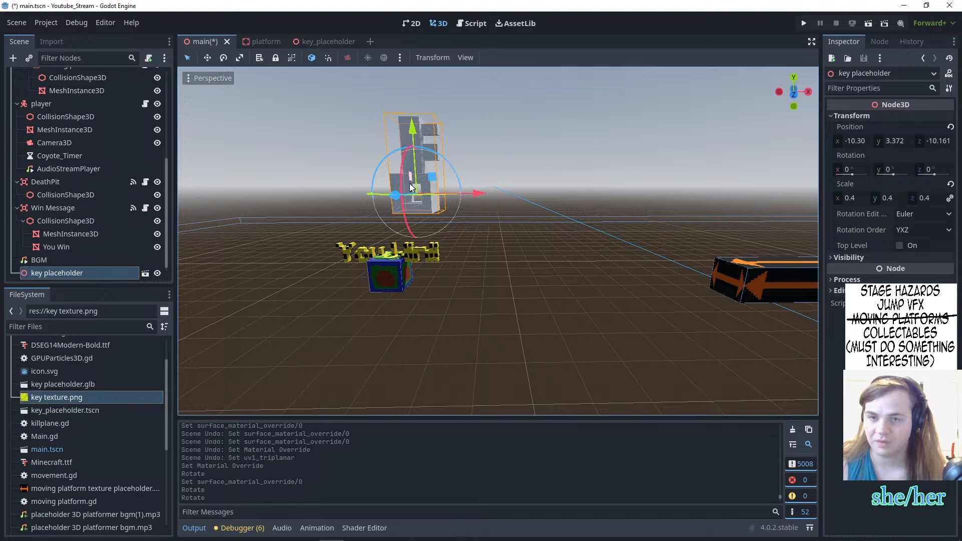
drag(477, 193, 440, 195)
drag(377, 134, 381, 173)
click(329, 303)
scroll(329, 299, up, 4)
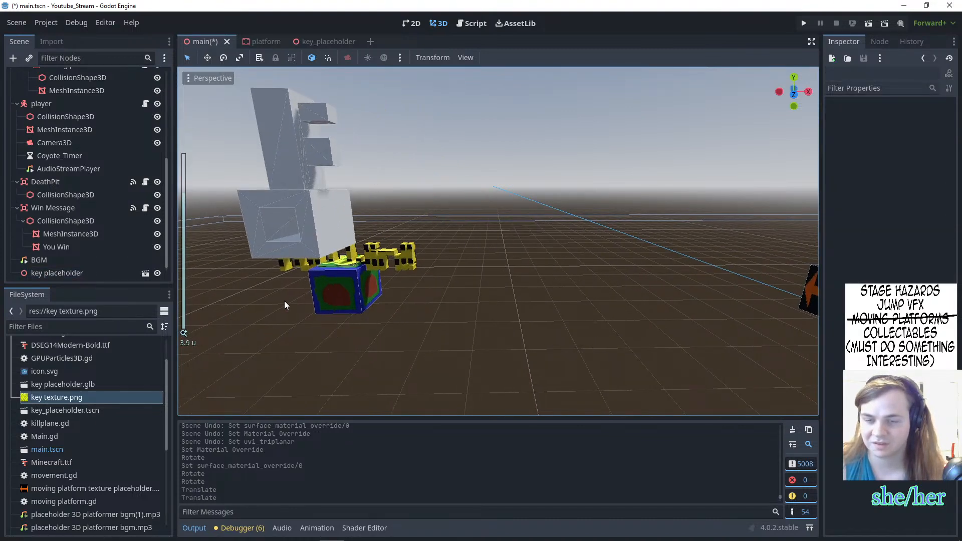
- From the top view, move the key placeholder over the goal platform, to about x -12.05 and z -12.395
middle_drag(284, 300, 219, 286)
key(KP_7)
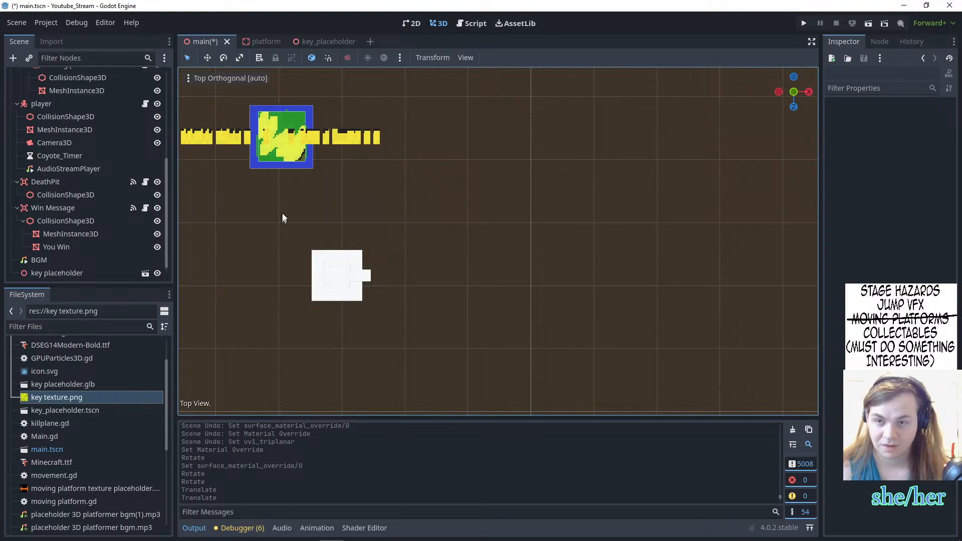
click(336, 282)
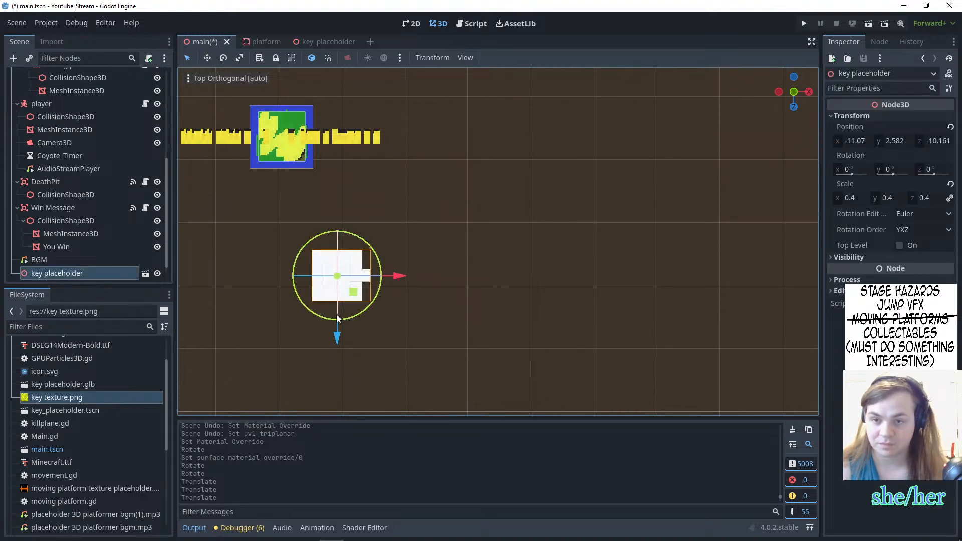
drag(335, 314, 341, 195)
drag(398, 134, 338, 134)
click(416, 134)
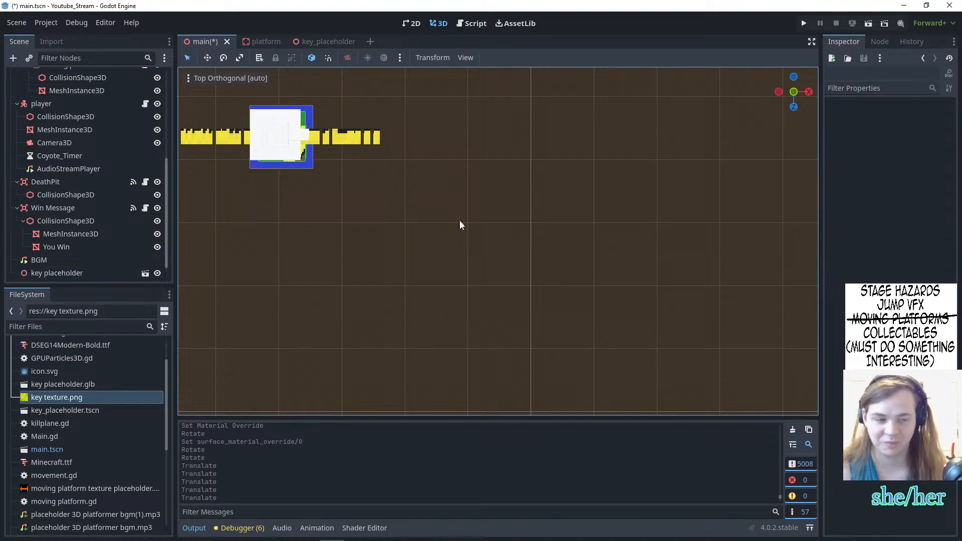
- Examine the key's placement above the goal platform in relation to the rest of the level
scroll(468, 250, down, 2)
middle_drag(471, 260, 379, 192)
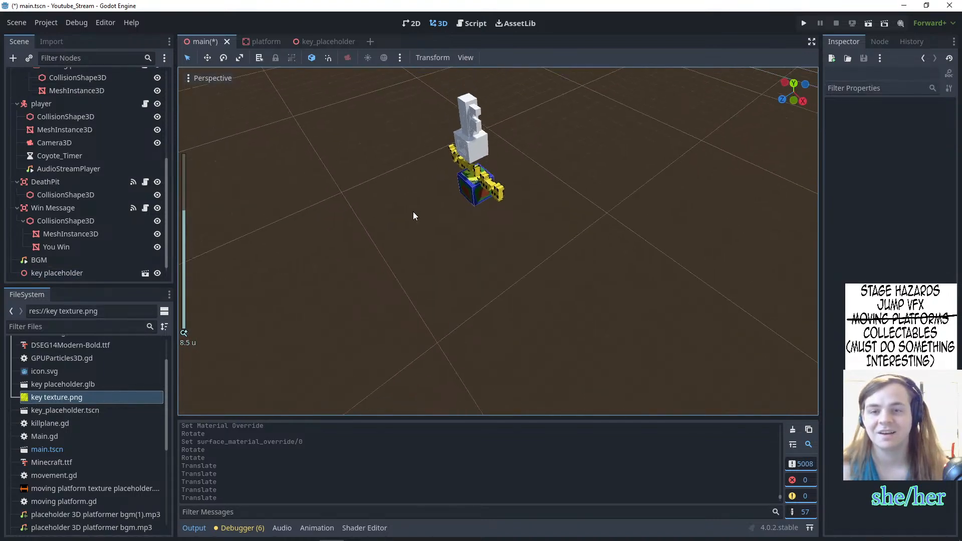
scroll(413, 211, down, 3)
middle_drag(410, 246, 390, 236)
scroll(390, 236, down, 4)
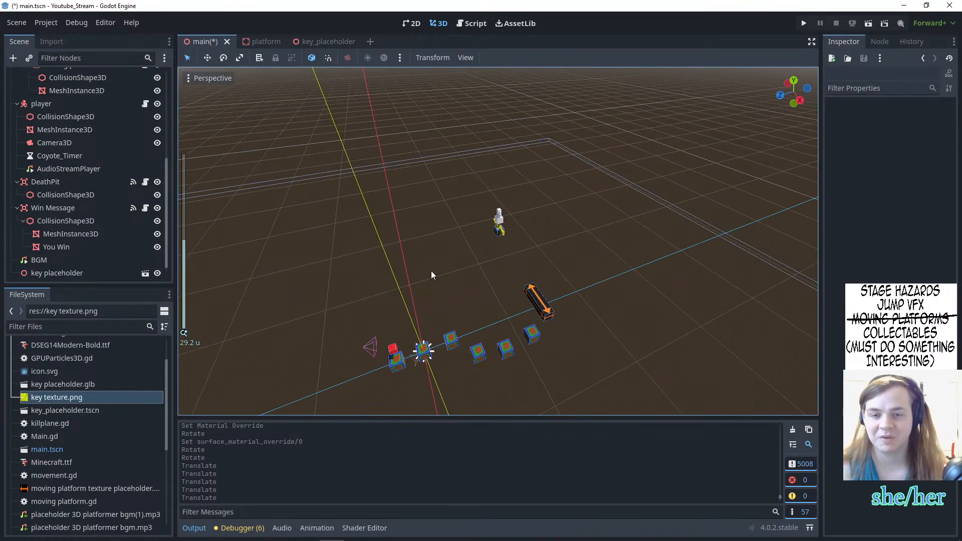
scroll(429, 275, down, 4)
middle_drag(432, 275, 565, 255)
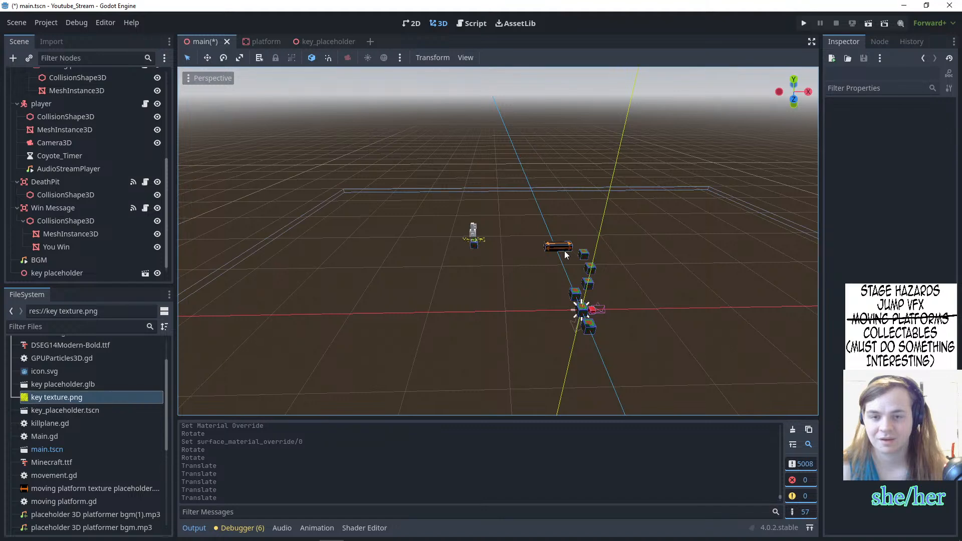
scroll(560, 249, up, 4)
- Run the project, guide the player across the moving platform to the key at the goal, and stop the game
click(804, 24)
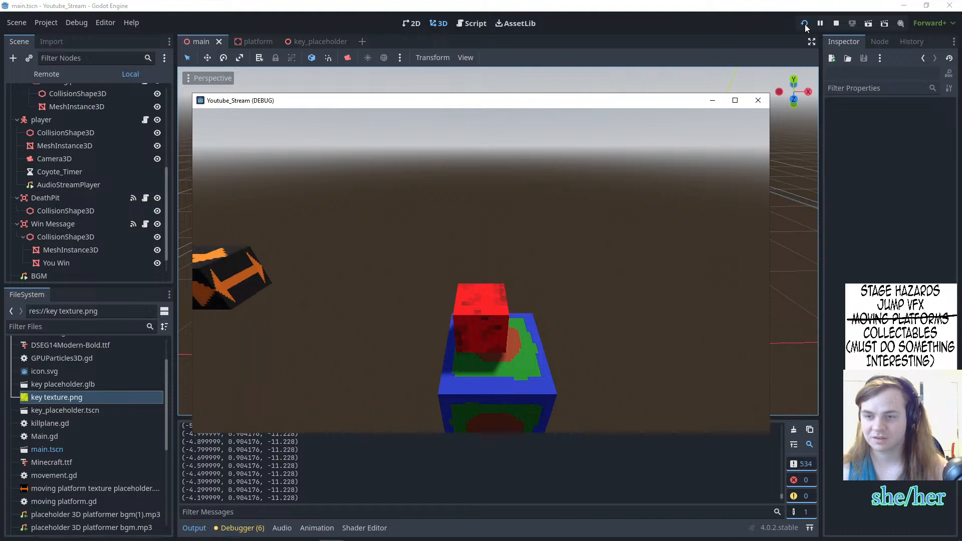
key(w)
key(space)
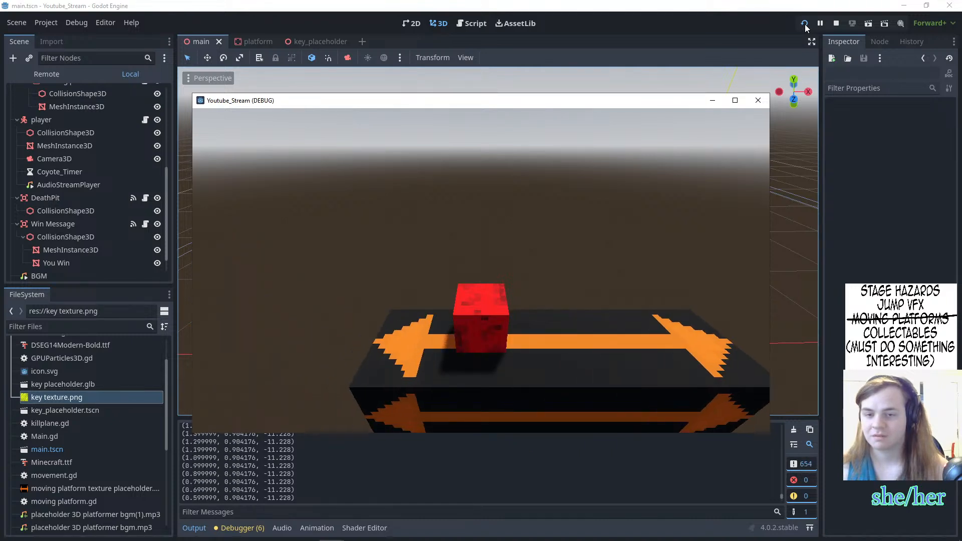
key(a)
key(space)
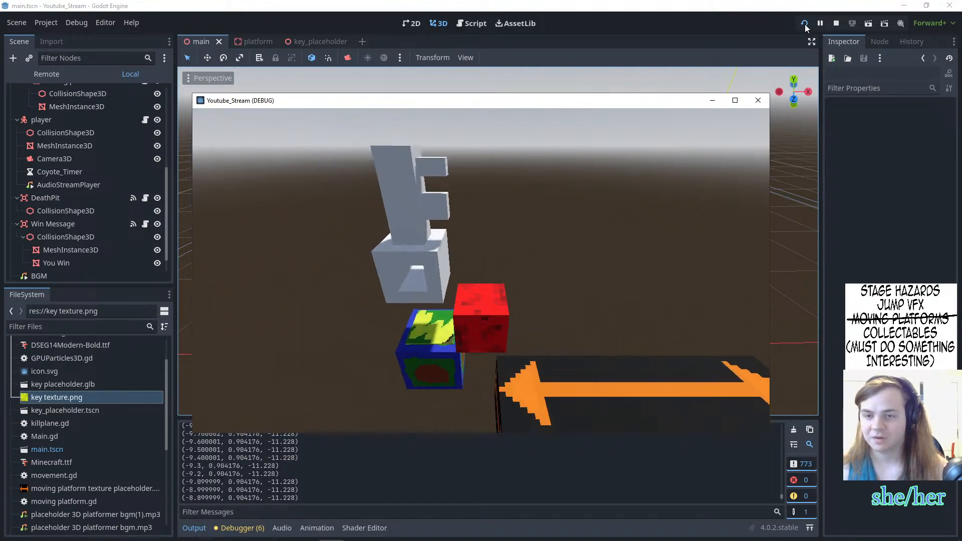
key(w)
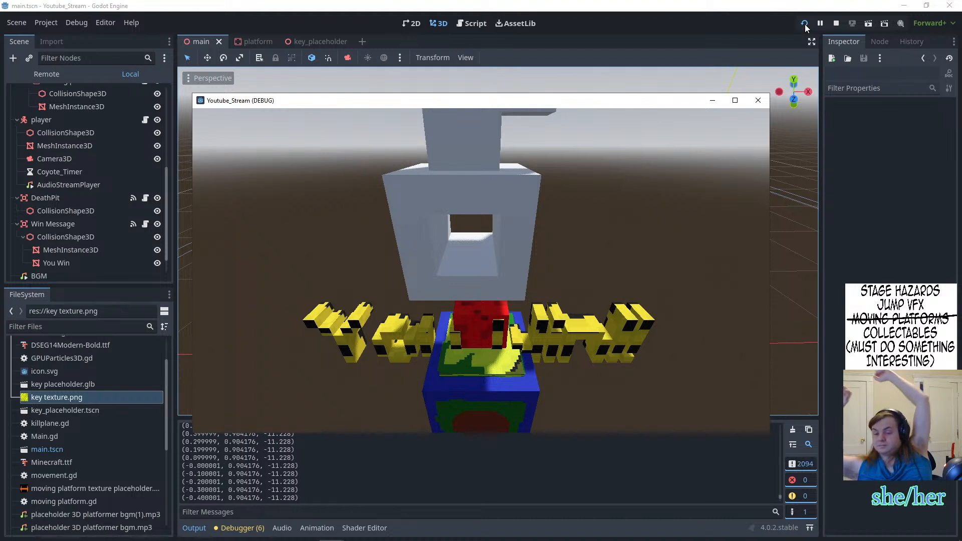
key(F8)
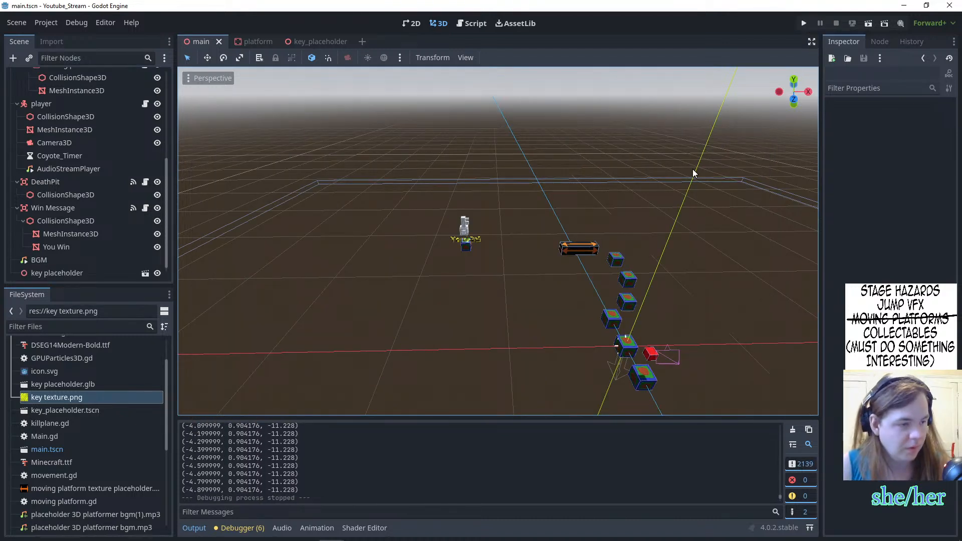
- Delete the key placeholder node from the main scene
click(462, 226)
scroll(463, 226, up, 4)
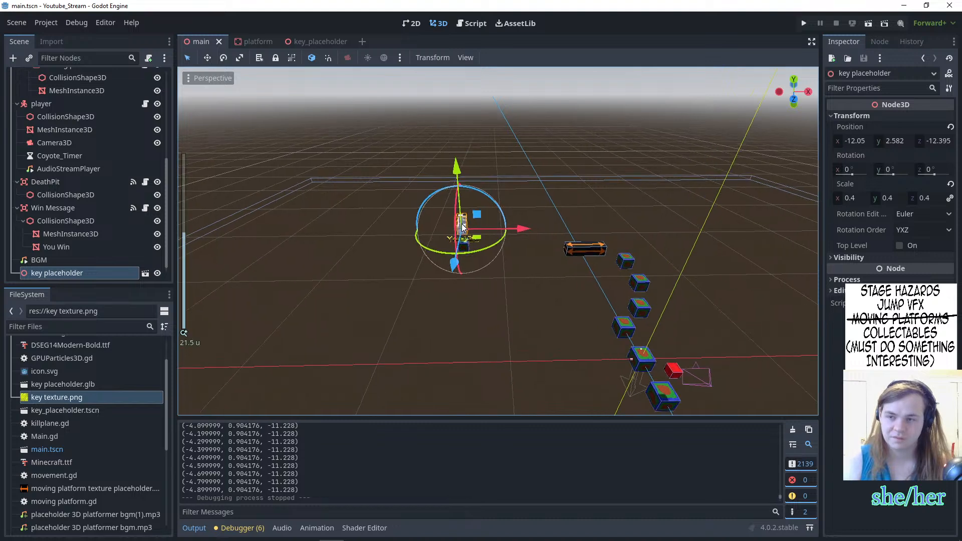
key(Delete)
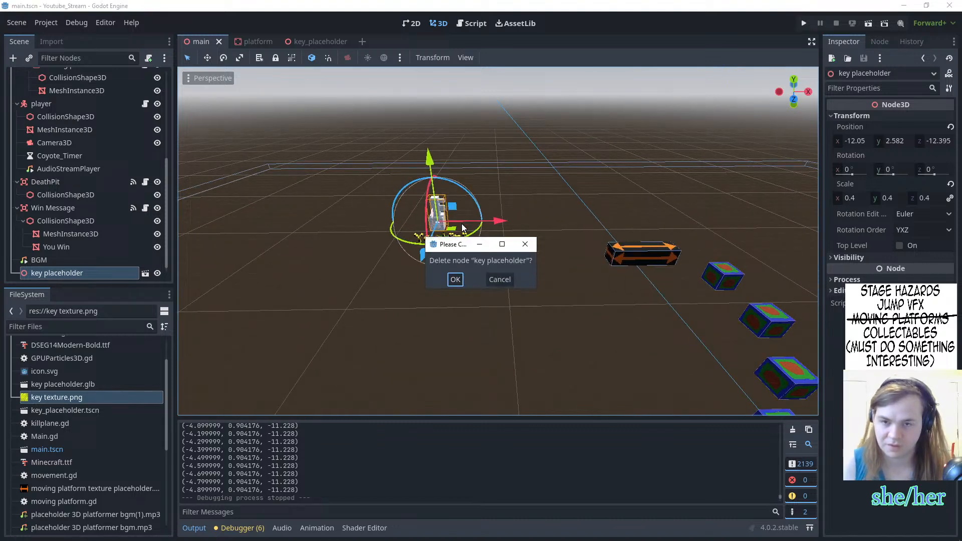
click(455, 279)
- Close the key_placeholder scene and return to the main scene
click(334, 42)
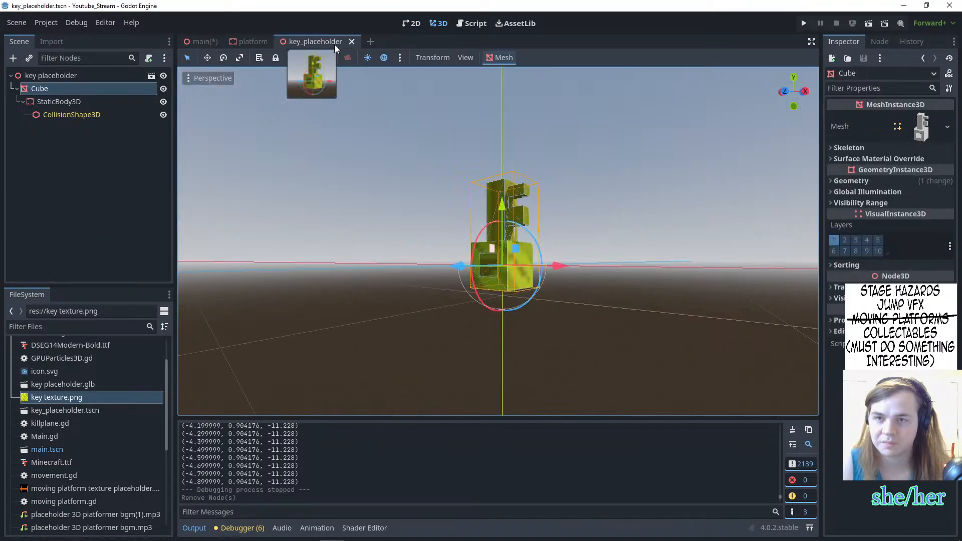
click(353, 41)
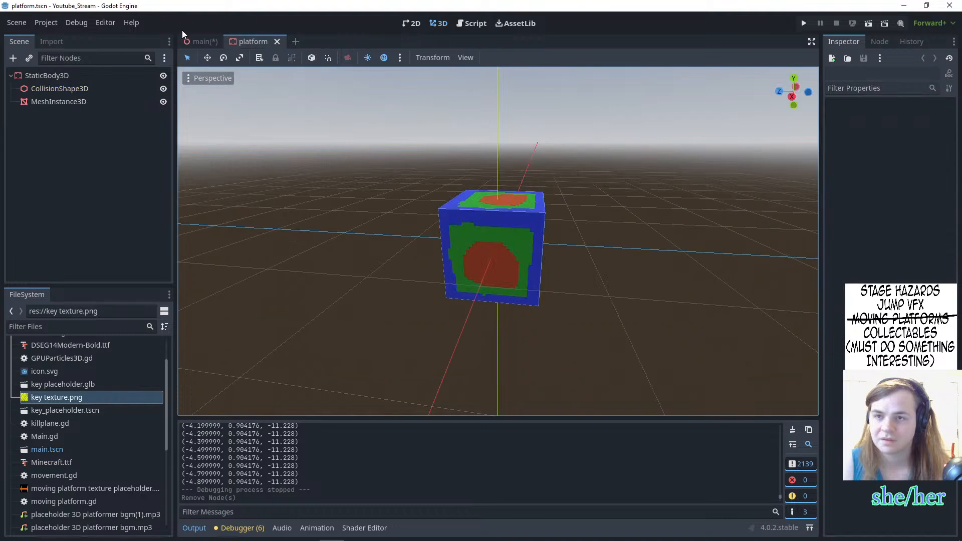
click(201, 41)
- Save the Win Message branch as its own scene, win_message.tscn, in the project's root folder
scroll(419, 181, up, 11)
middle_drag(401, 188, 479, 185)
middle_drag(362, 203, 333, 162)
click(351, 272)
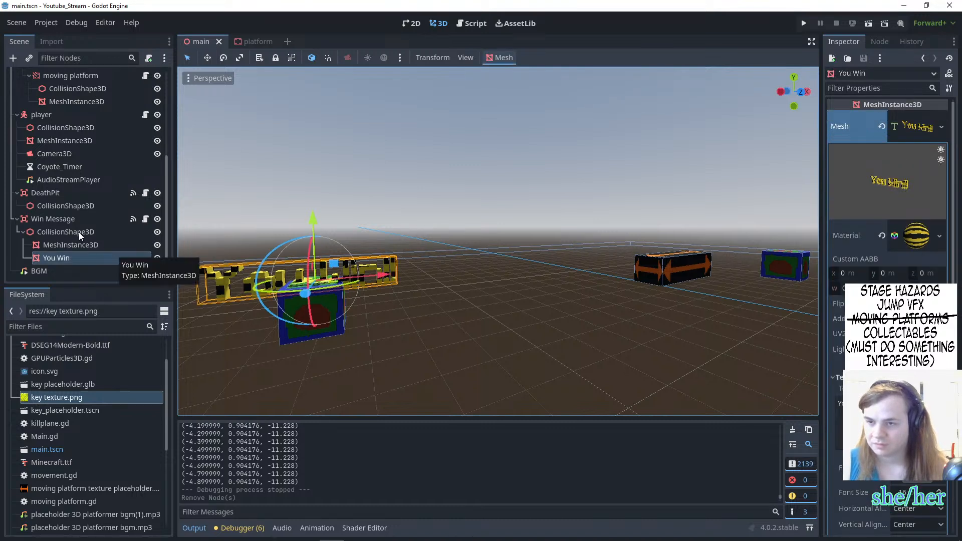
click(51, 221)
right_click(49, 226)
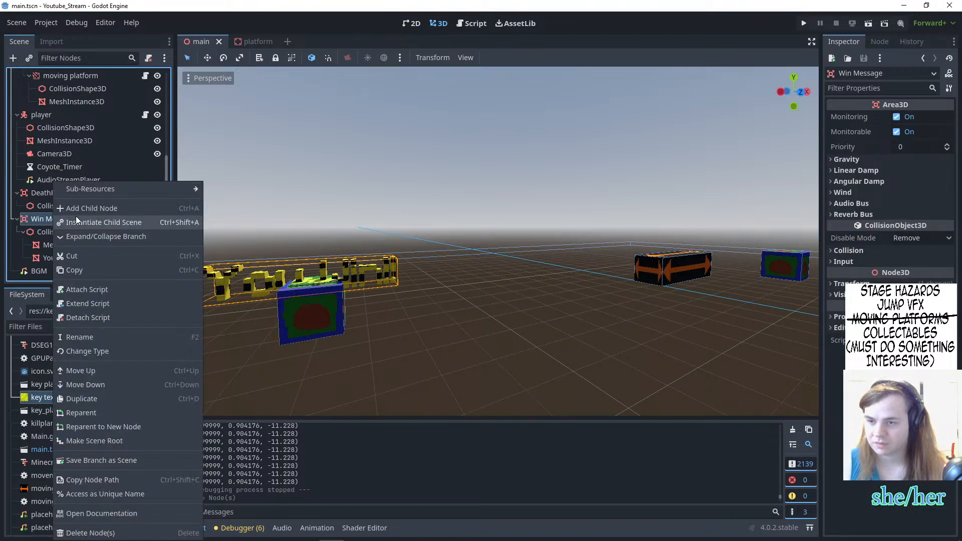
click(116, 458)
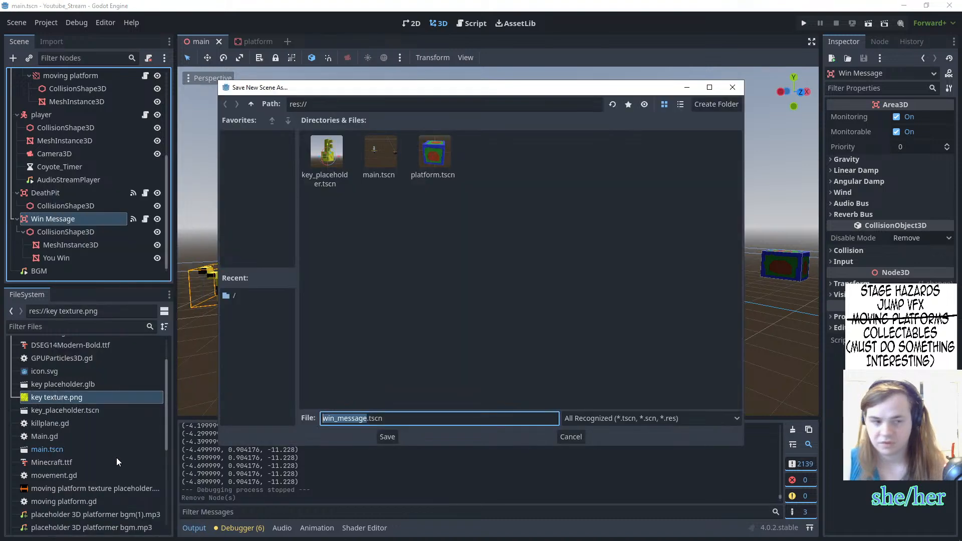
click(388, 437)
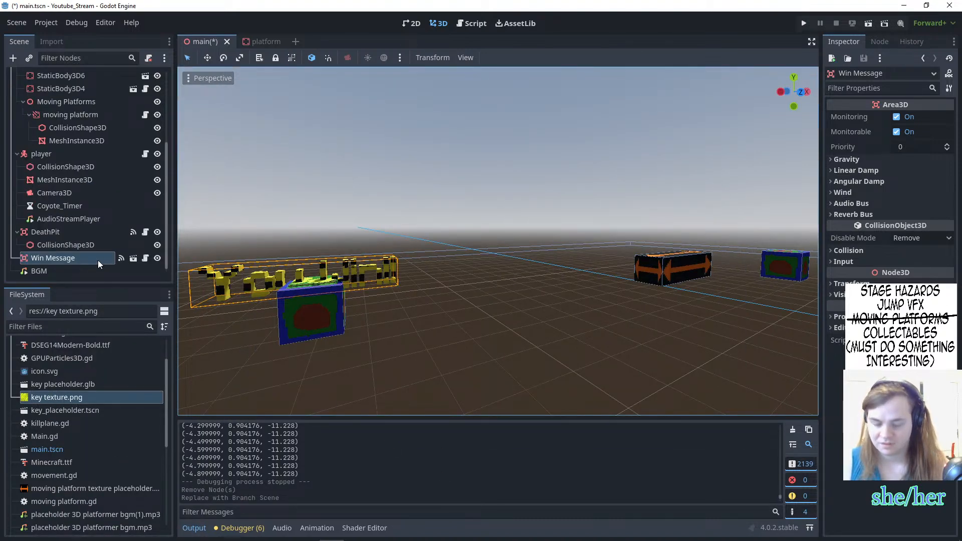
- Delete the Win Message node from the main scene
key(Delete)
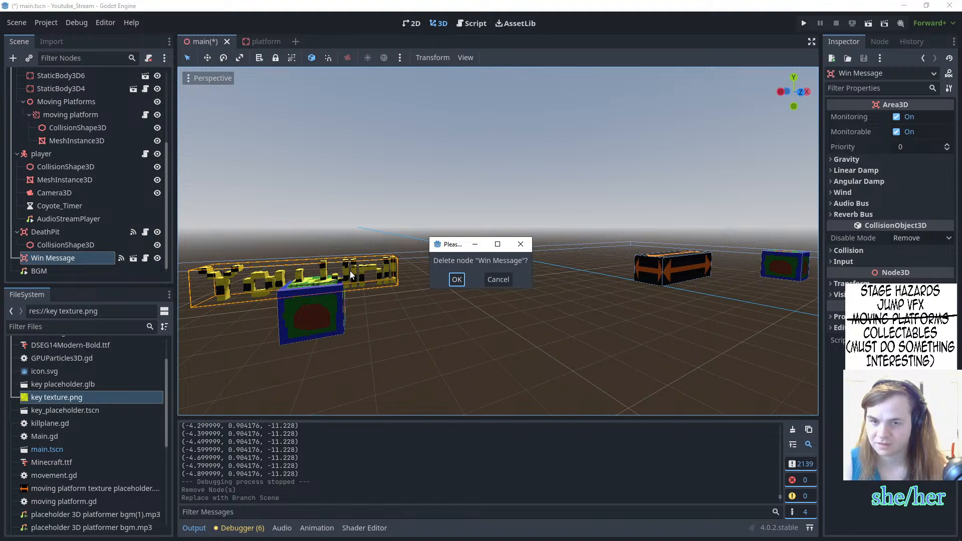
click(457, 279)
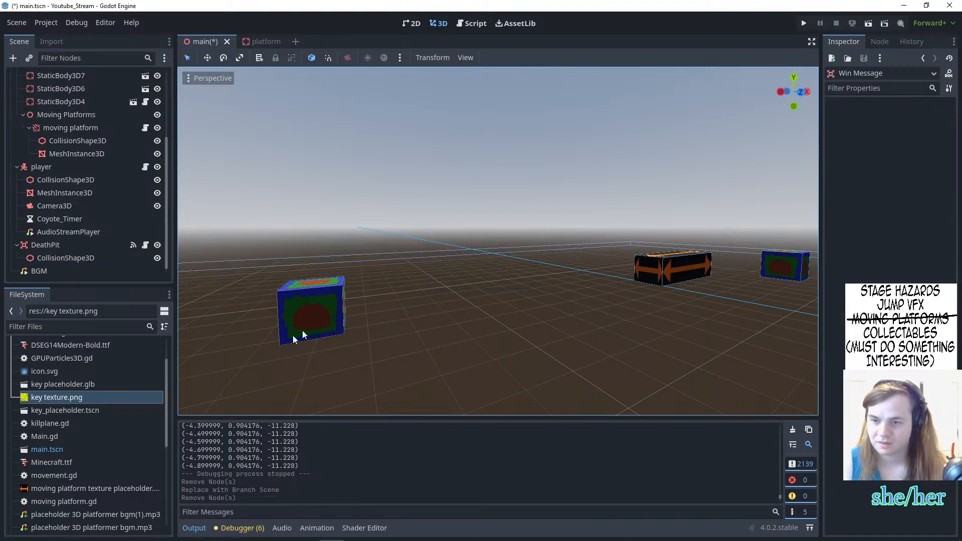
scroll(138, 440, down, 5)
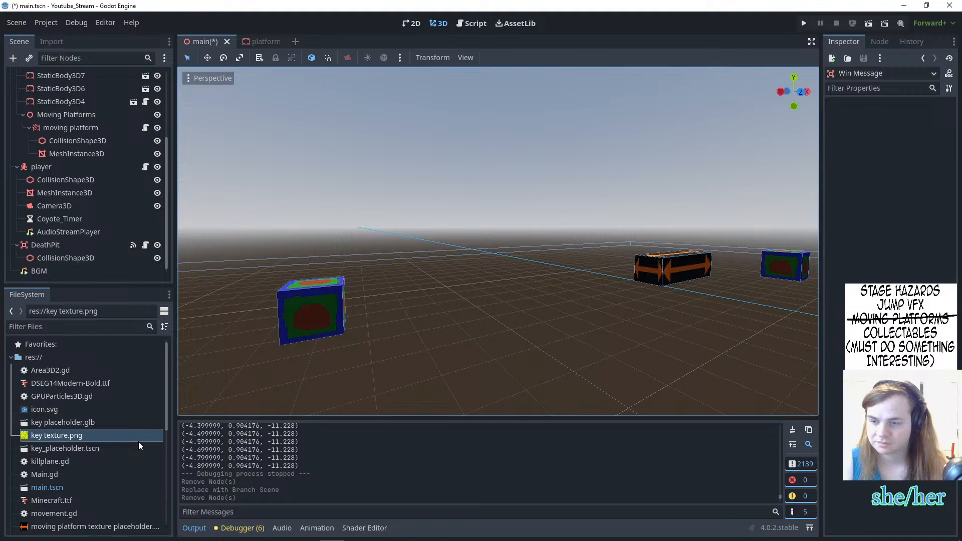
- Examine the isolated final platform's position relative to the moving platform and the rest of the level
click(311, 315)
scroll(362, 321, down, 5)
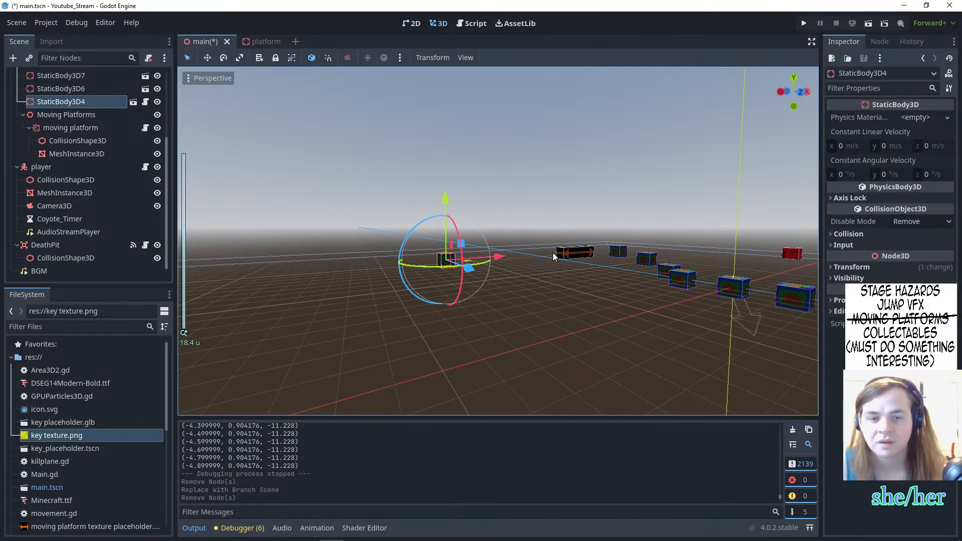
middle_drag(553, 253, 500, 317)
scroll(387, 268, up, 3)
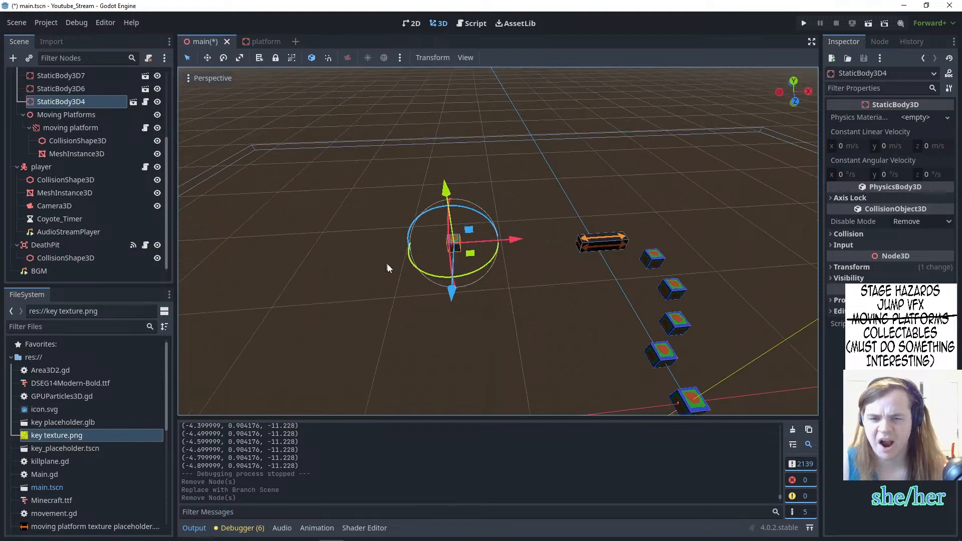
mouse_move(387, 268)
middle_down()
mouse_move(410, 296)
mouse_move(404, 350)
mouse_move(407, 298)
mouse_move(391, 283)
middle_up()
scroll(411, 296, down, 5)
click(389, 283)
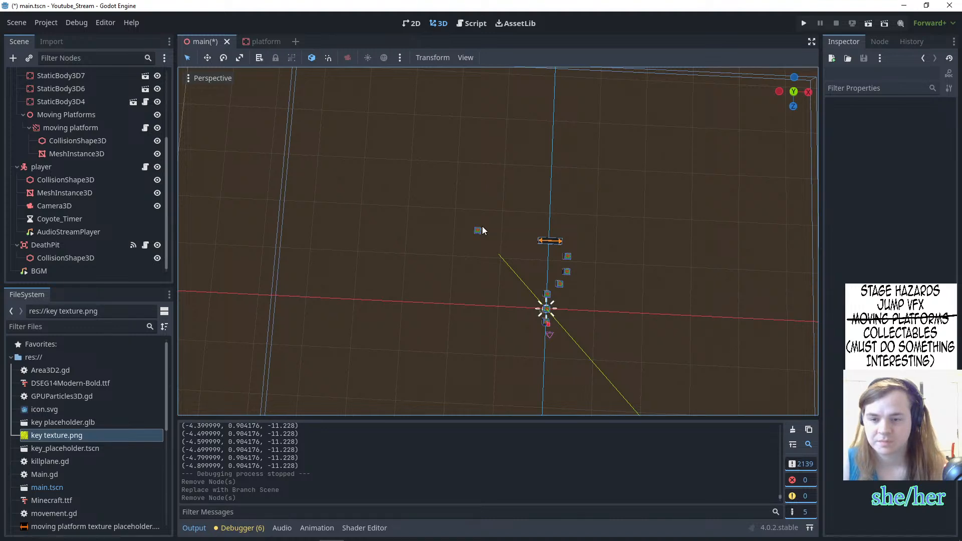
scroll(495, 328, up, 6)
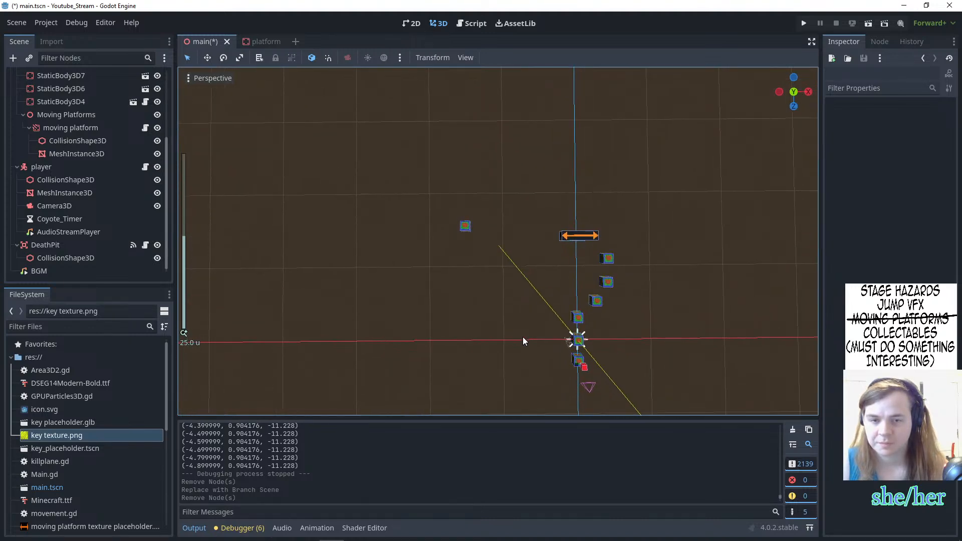
middle_drag(500, 313, 645, 227)
scroll(612, 243, up, 6)
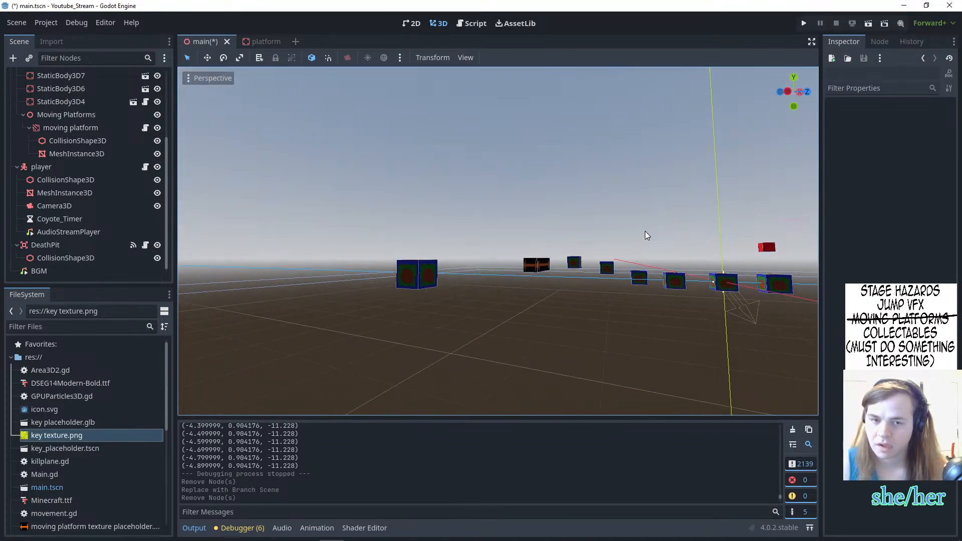
middle_drag(496, 286, 345, 344)
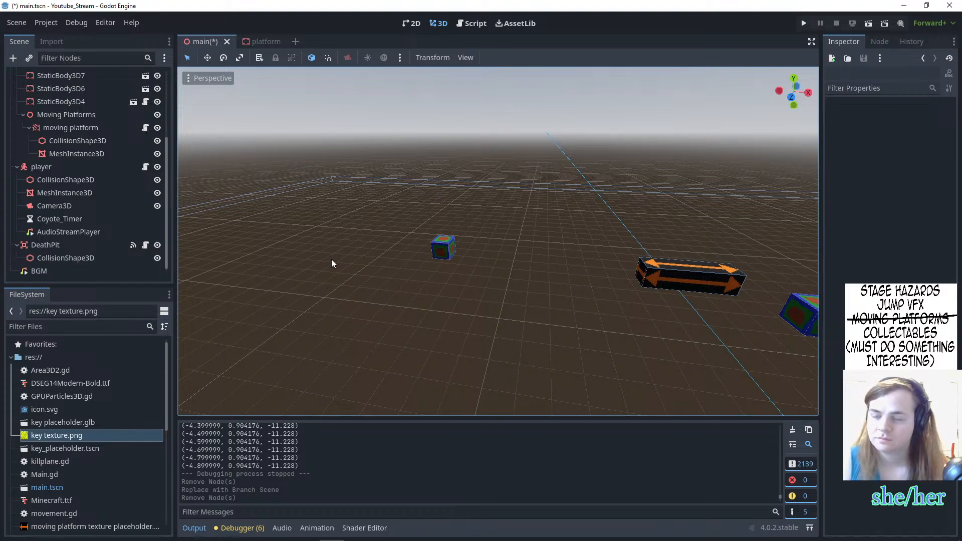
- Examine the isolated final platform up close and identify its node in the scene hierarchy
scroll(94, 411, down, 5)
scroll(95, 411, up, 5)
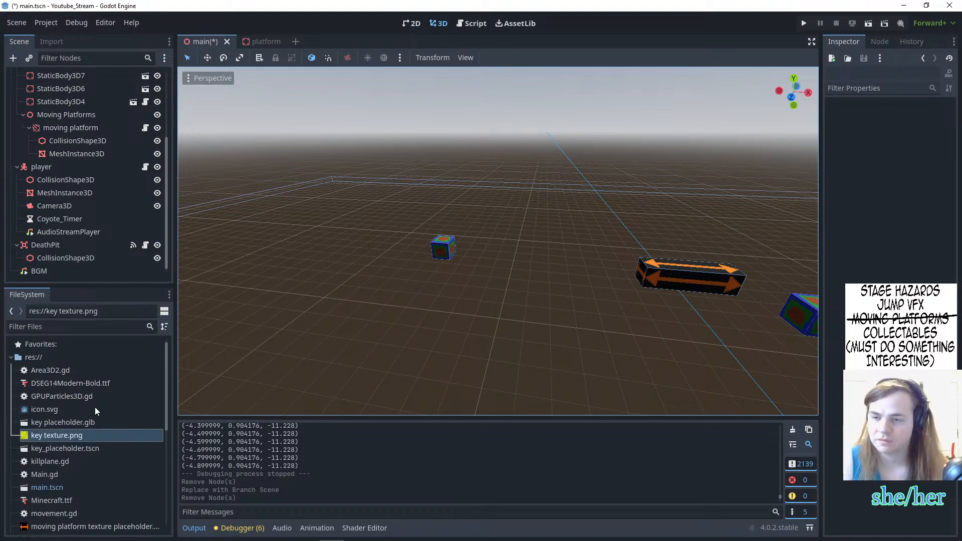
scroll(94, 407, down, 5)
scroll(95, 407, up, 5)
scroll(432, 227, up, 5)
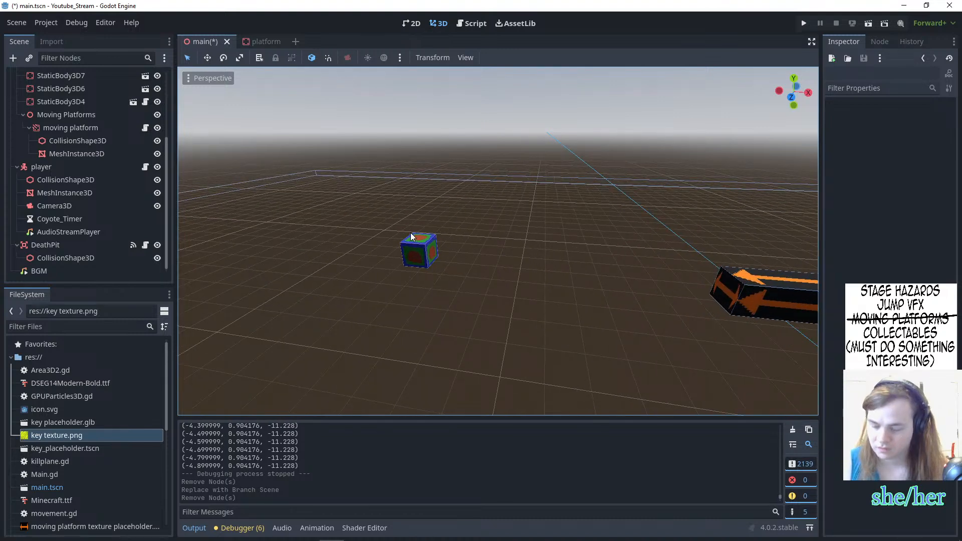
click(410, 236)
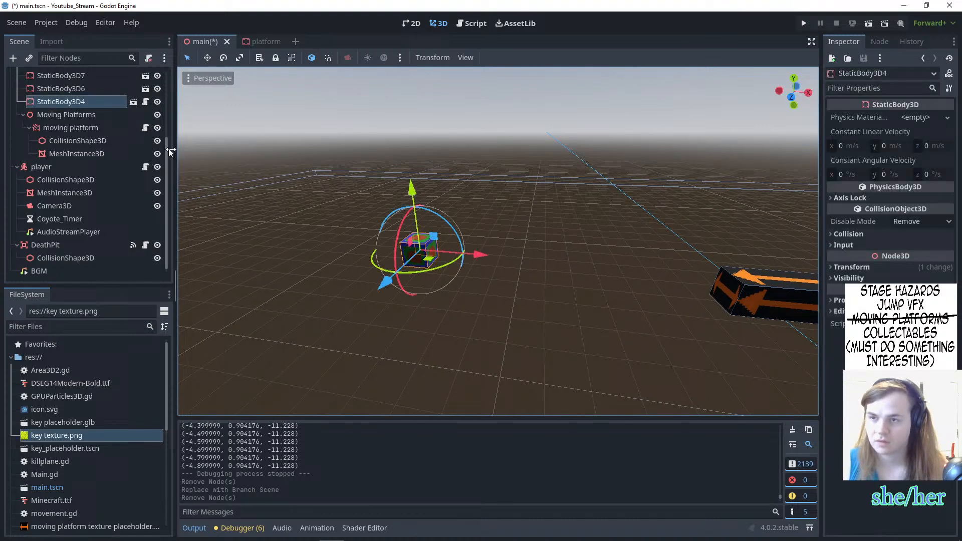
click(287, 209)
scroll(121, 214, up, 5)
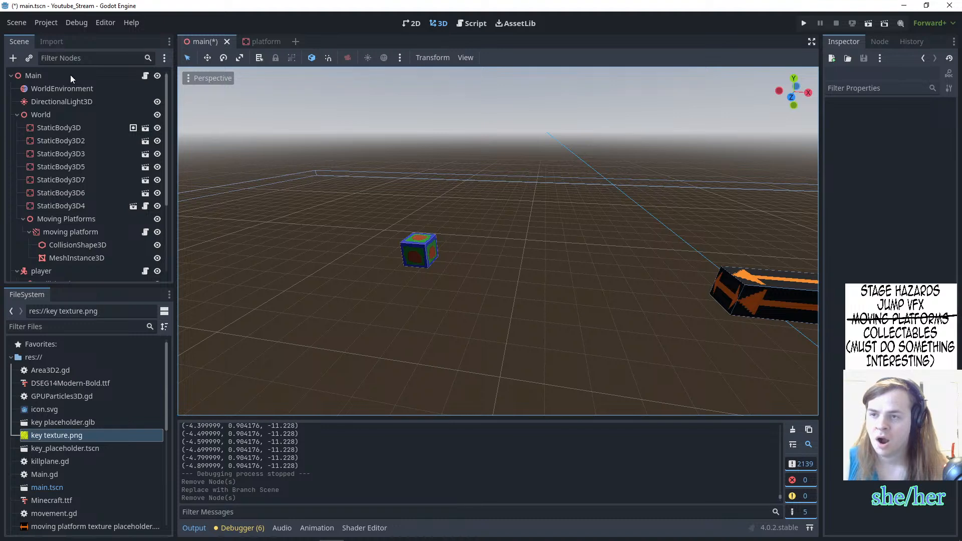
- Check what the World node groups by hiding and reshowing it and looking through its child nodes
click(159, 115)
click(158, 115)
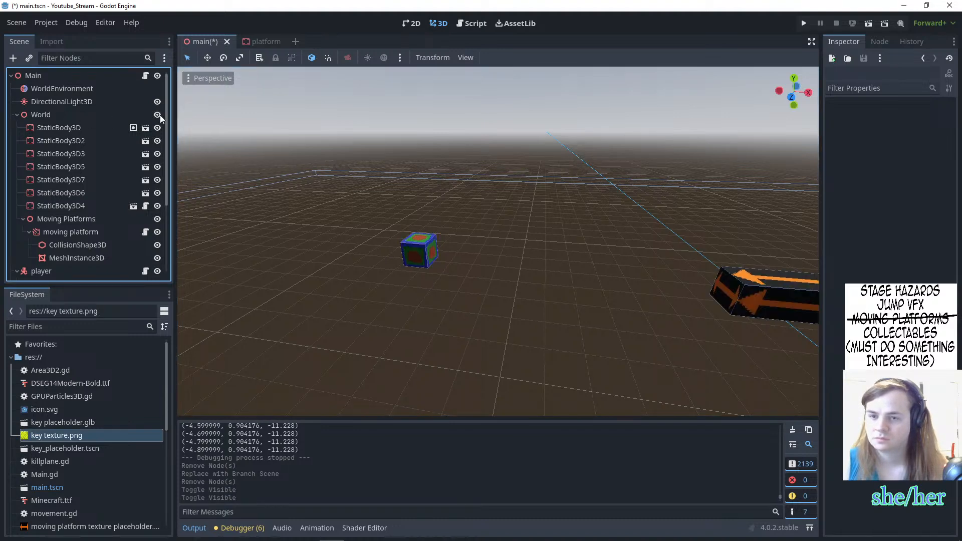
click(85, 124)
click(68, 115)
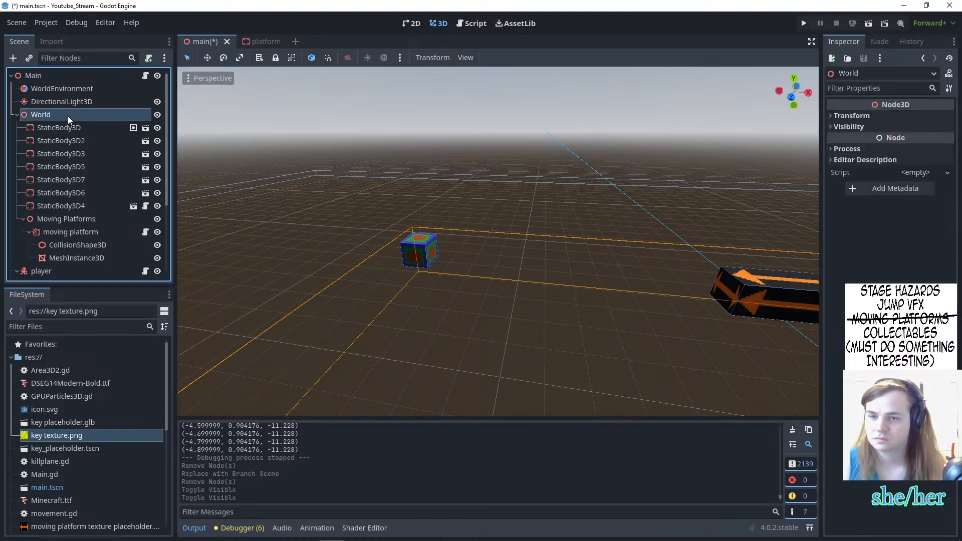
scroll(80, 142, down, 4)
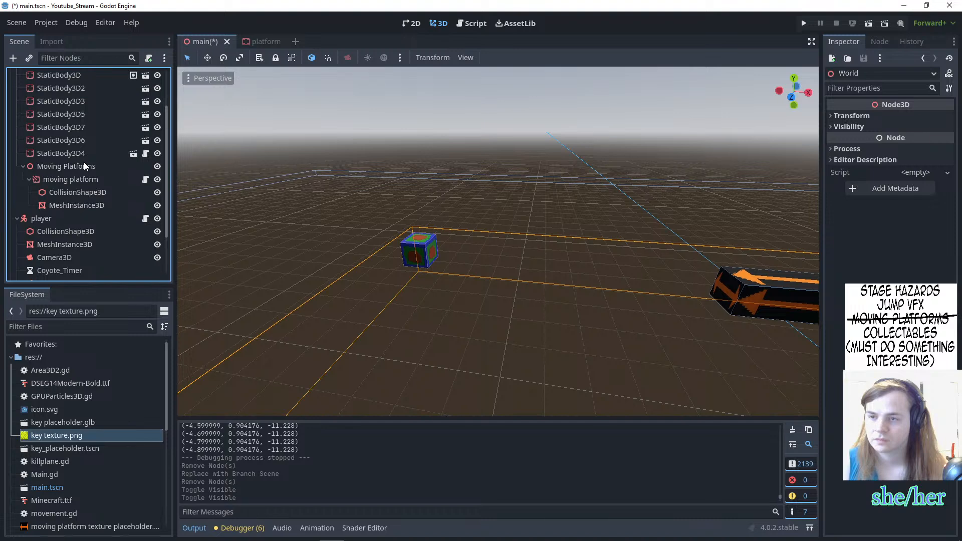
scroll(84, 161, up, 2)
scroll(83, 161, up, 2)
click(41, 130)
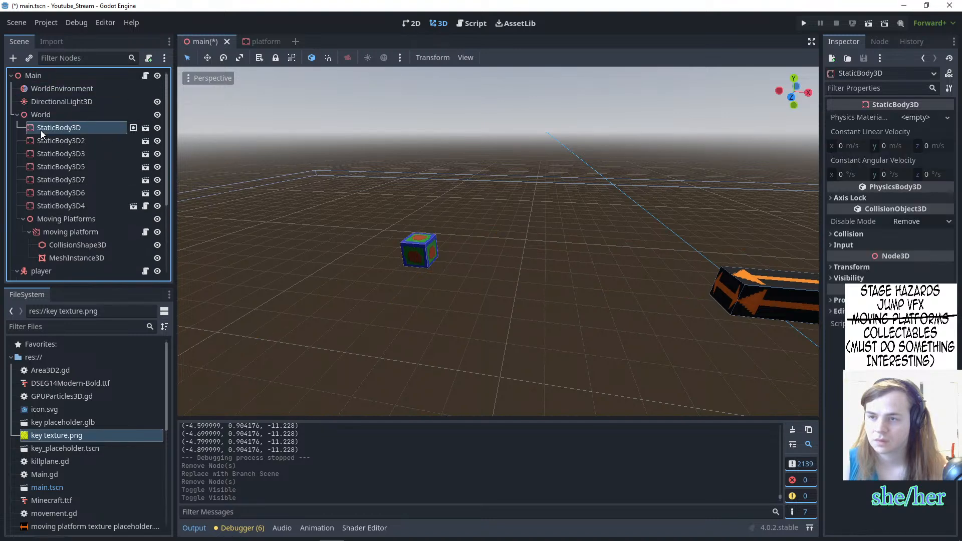
- Add a Node3D as a child of the World node
click(58, 116)
right_click(58, 116)
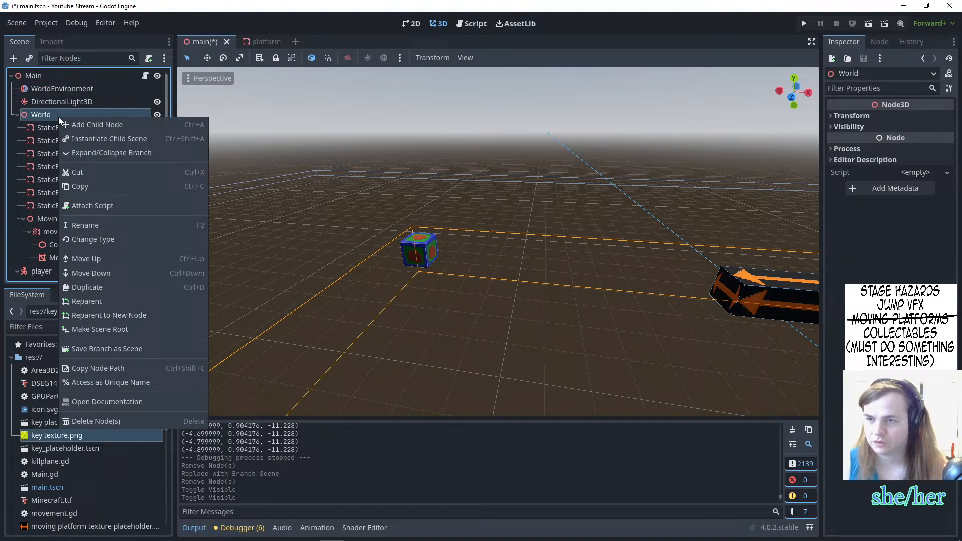
click(104, 125)
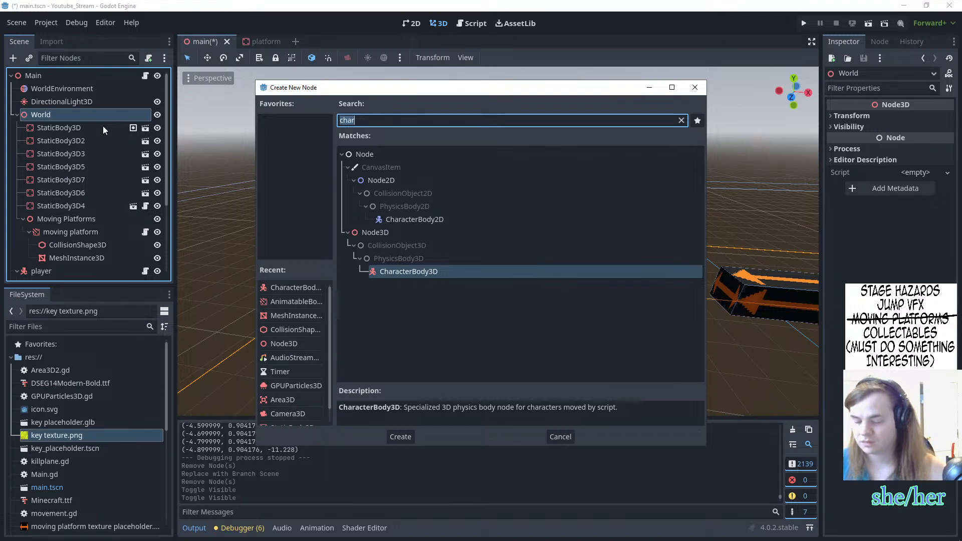
key(BackSpace)
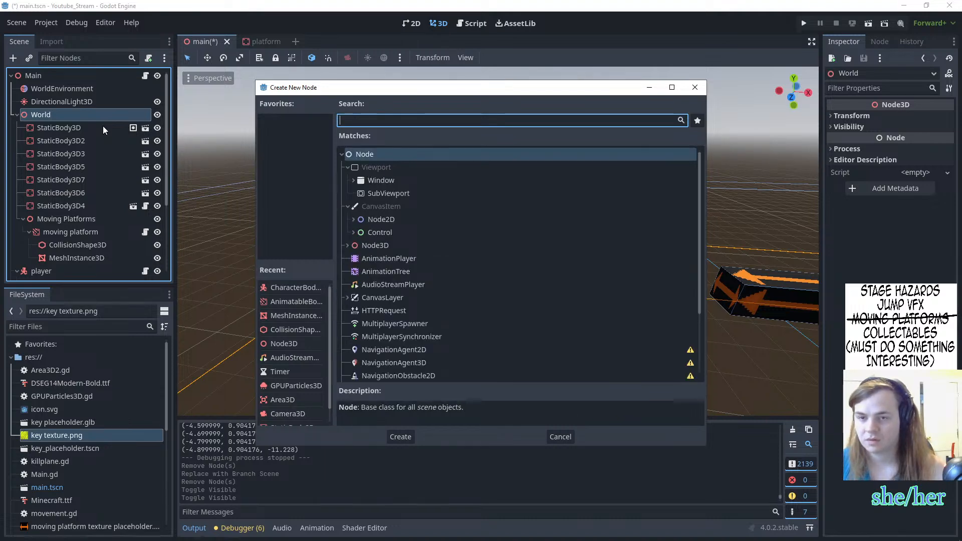
click(374, 245)
click(400, 436)
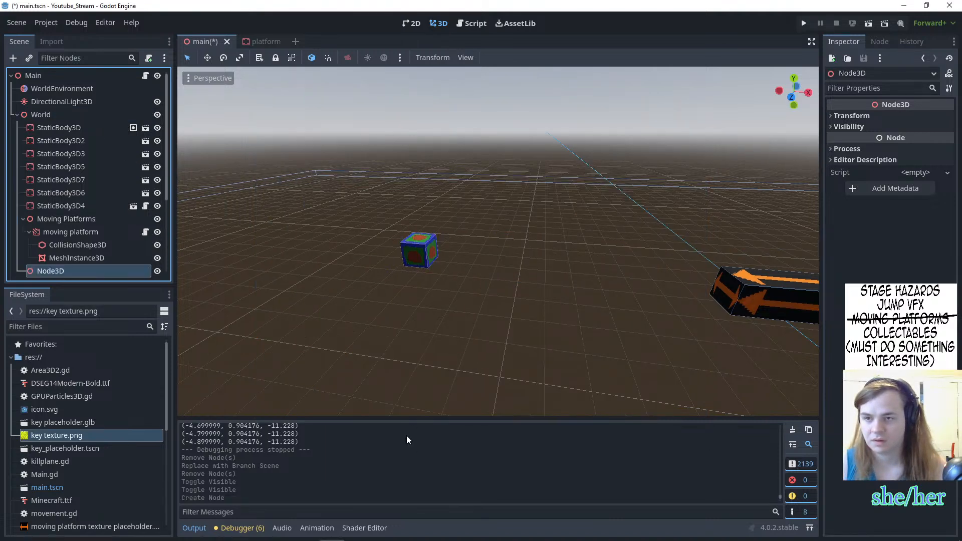
- Rename the new Node3D under World as StaticPlatforms
double_click(87, 271)
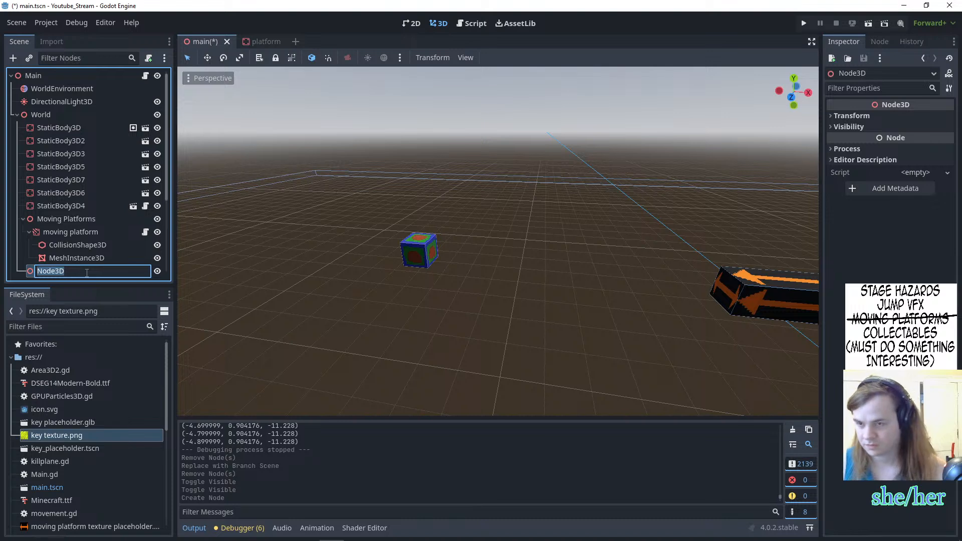
key(BackSpace)
text(Static P)
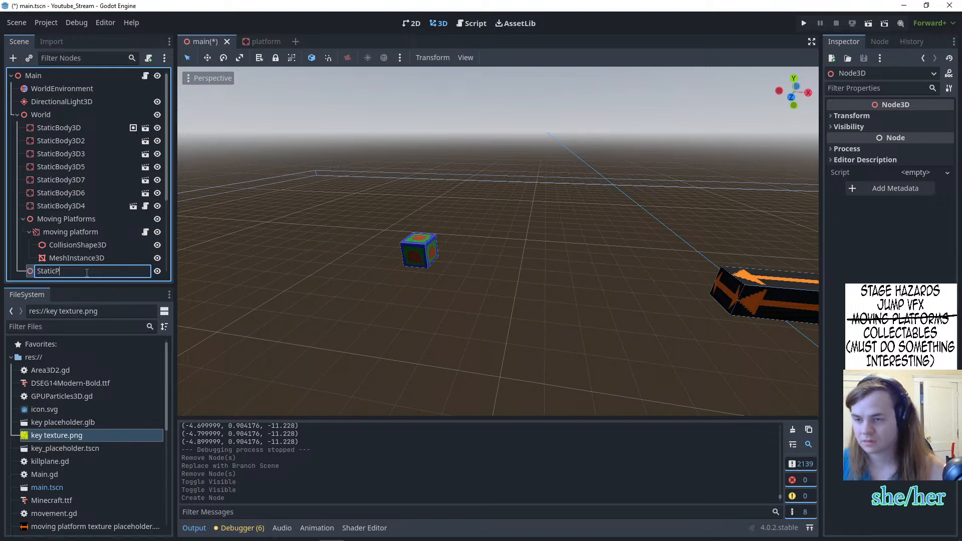
key(Return)
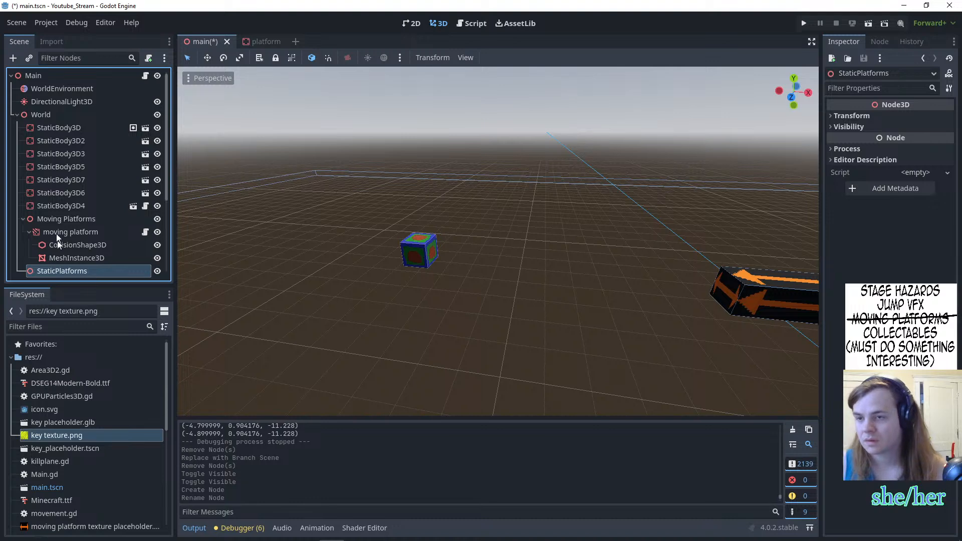
- Move all the StaticBody3D platform nodes, from StaticBody3D through StaticBody3D4, into the StaticPlatforms node
click(48, 206)
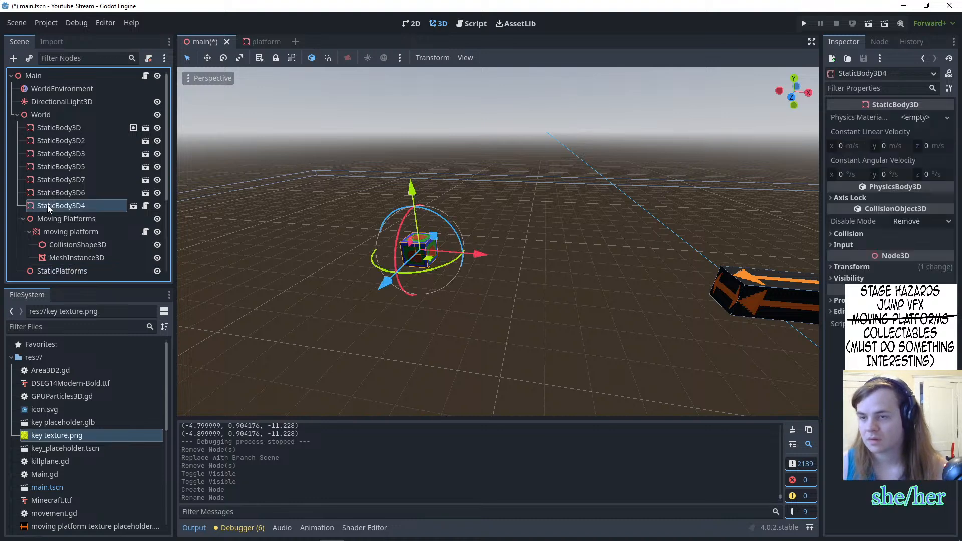
shift+click(65, 124)
drag(66, 123, 80, 230)
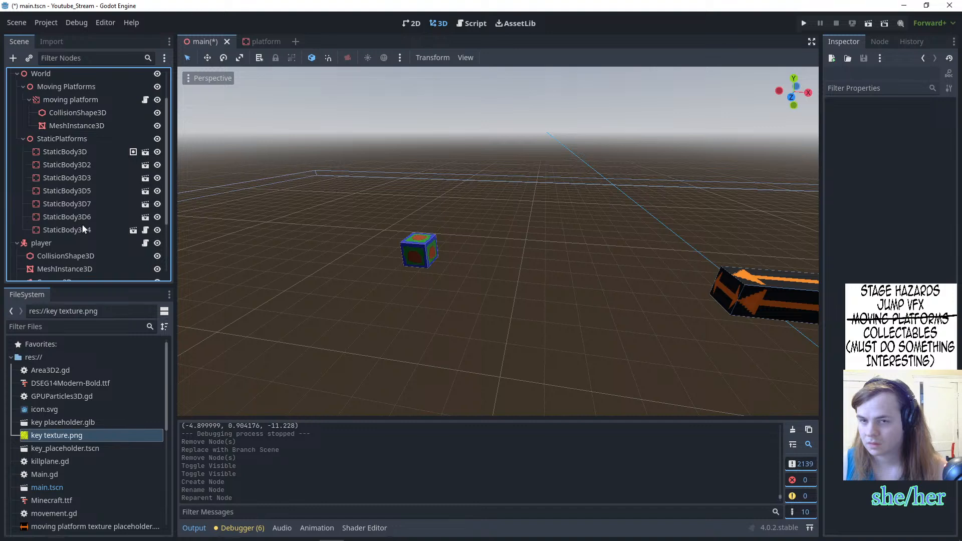
- Hide and reshow the StaticPlatforms group to check that it controls every static platform in the level
click(157, 138)
scroll(345, 318, down, 8)
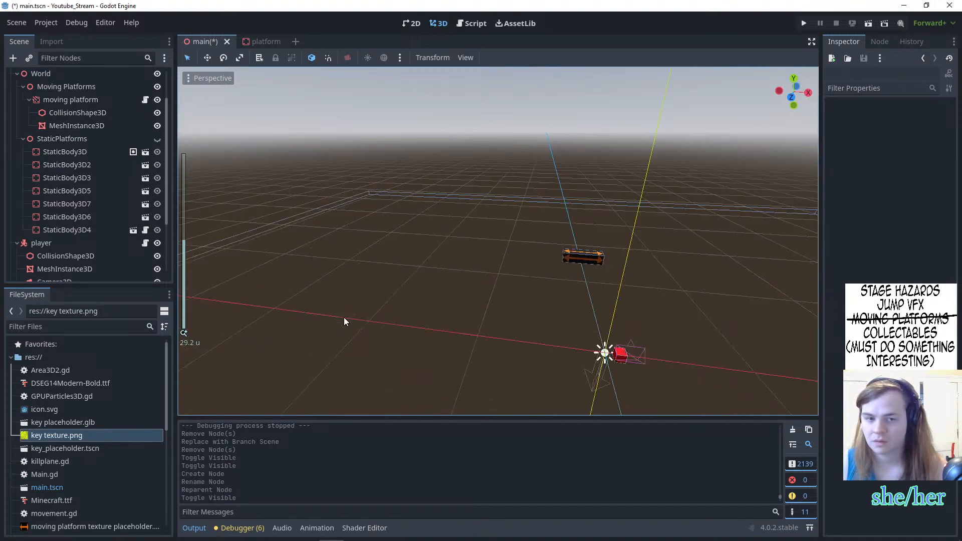
click(157, 140)
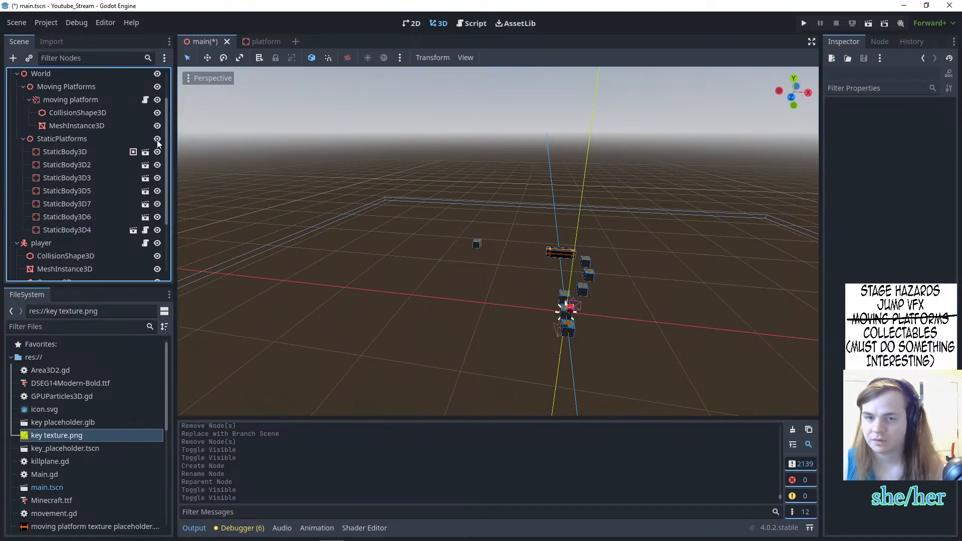
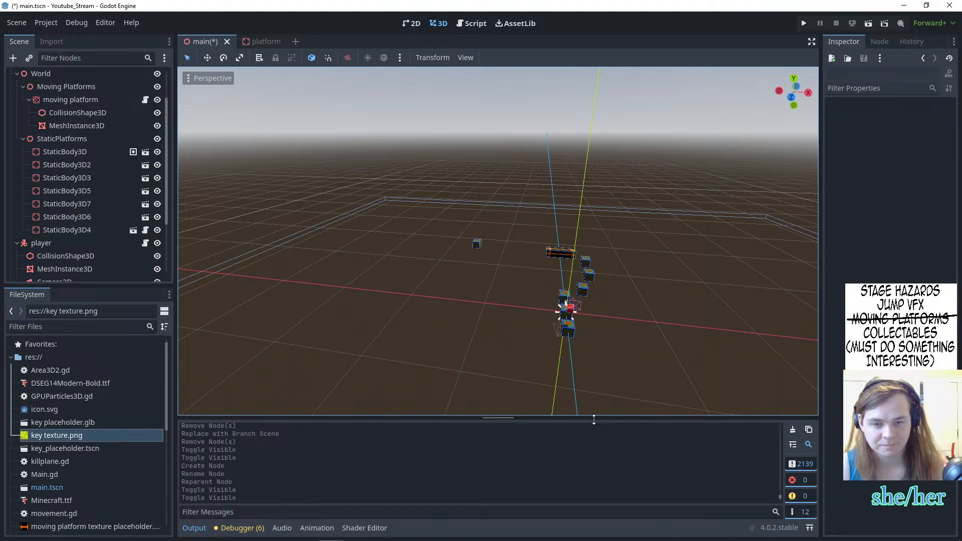
- Place an instance of key_placeholder.tscn in the main level, out beyond the isolated final platform
scroll(534, 329, up, 5)
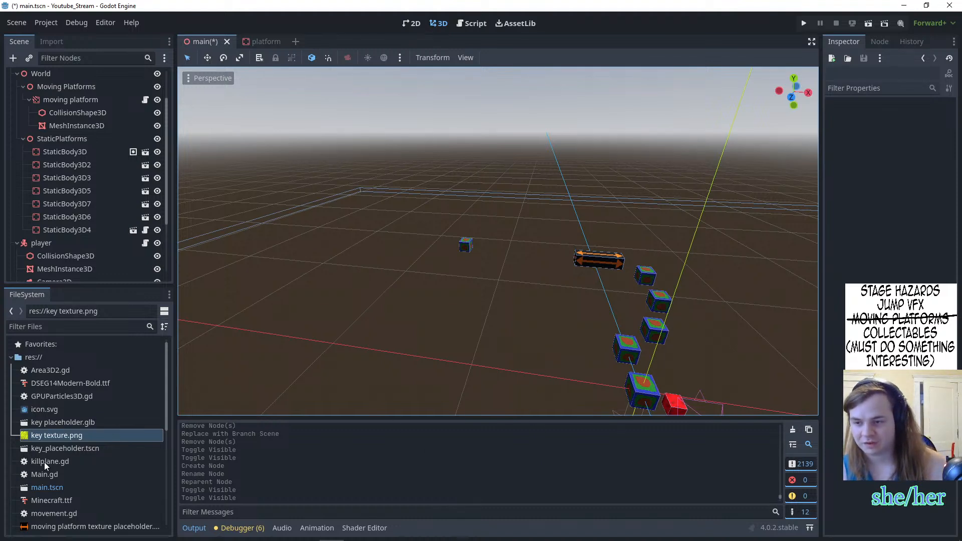
drag(65, 449, 311, 269)
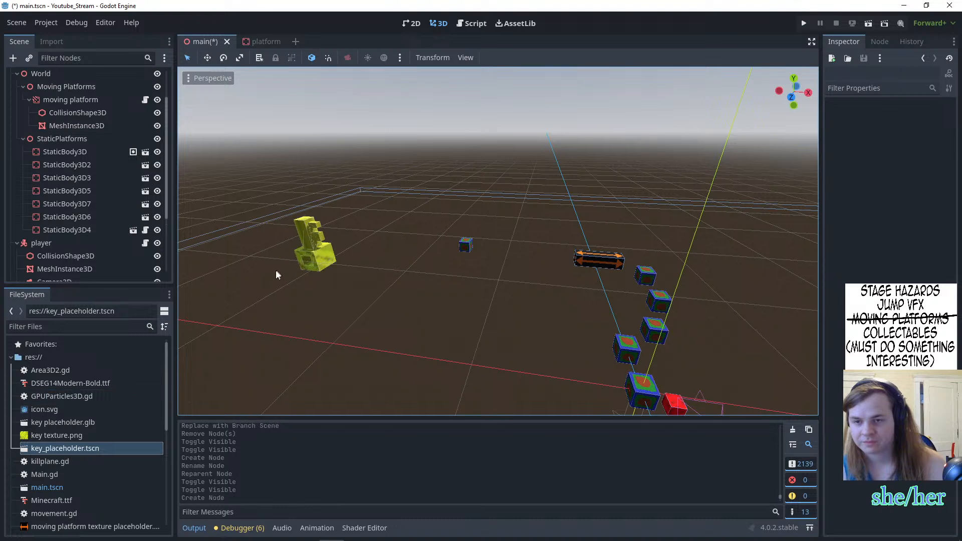
scroll(253, 334, up, 5)
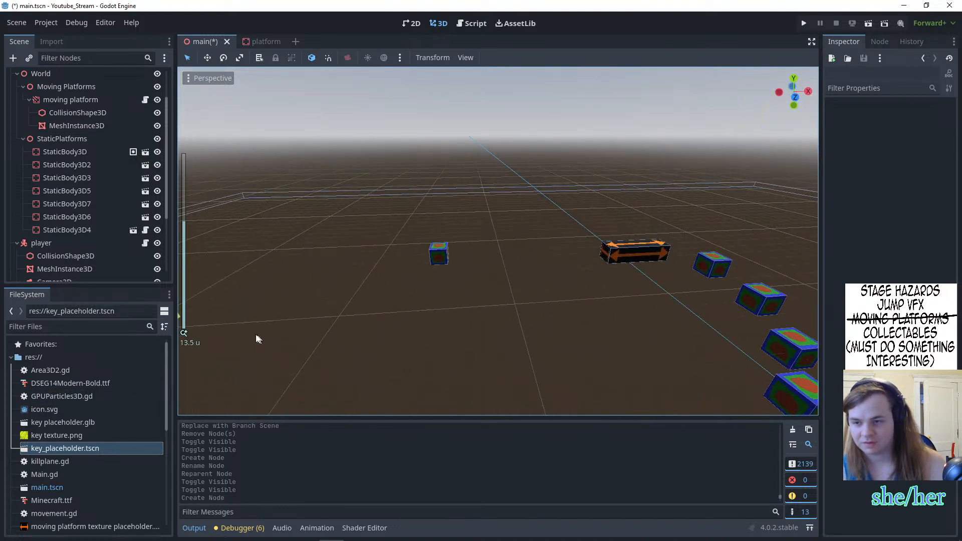
- Open the placed key's own scene and expand the Shape resource of its CollisionShape3D
click(196, 293)
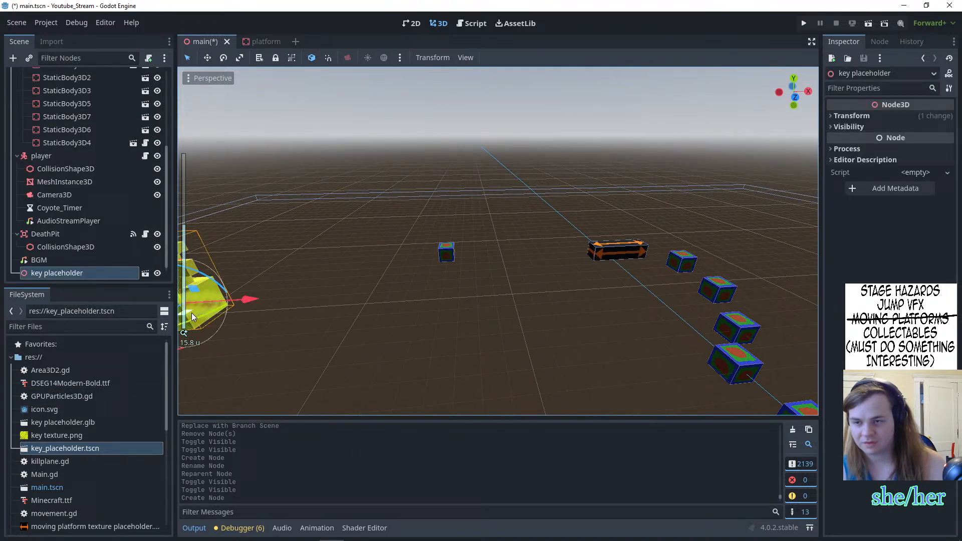
click(147, 273)
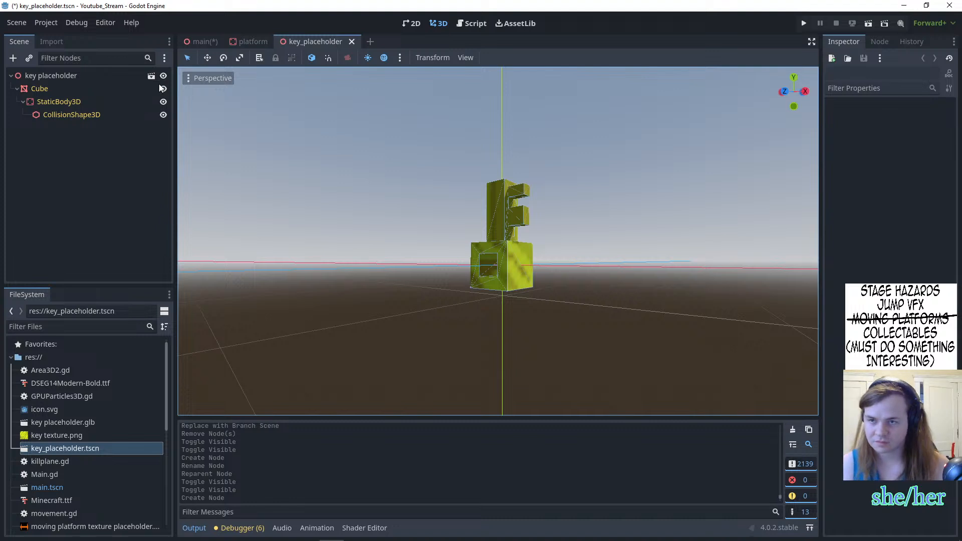
click(508, 264)
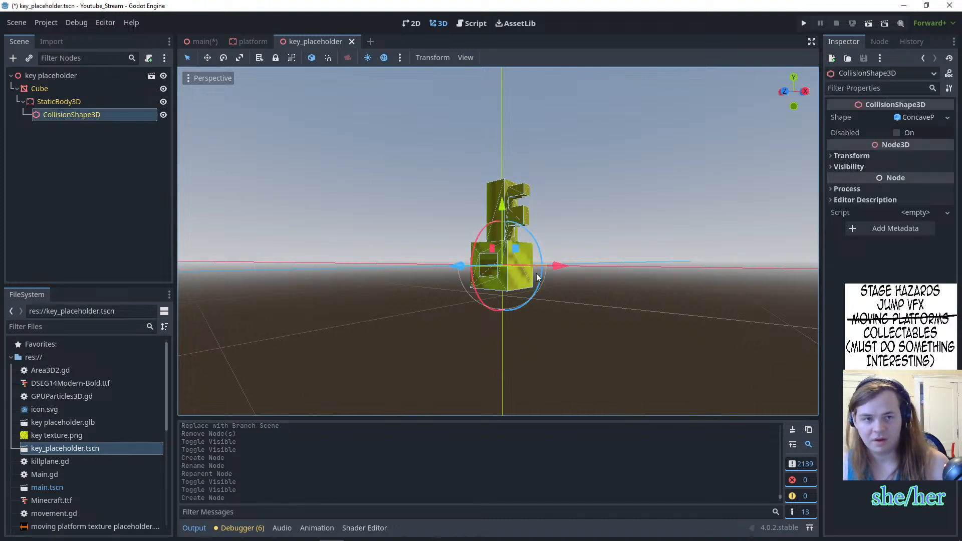
click(911, 119)
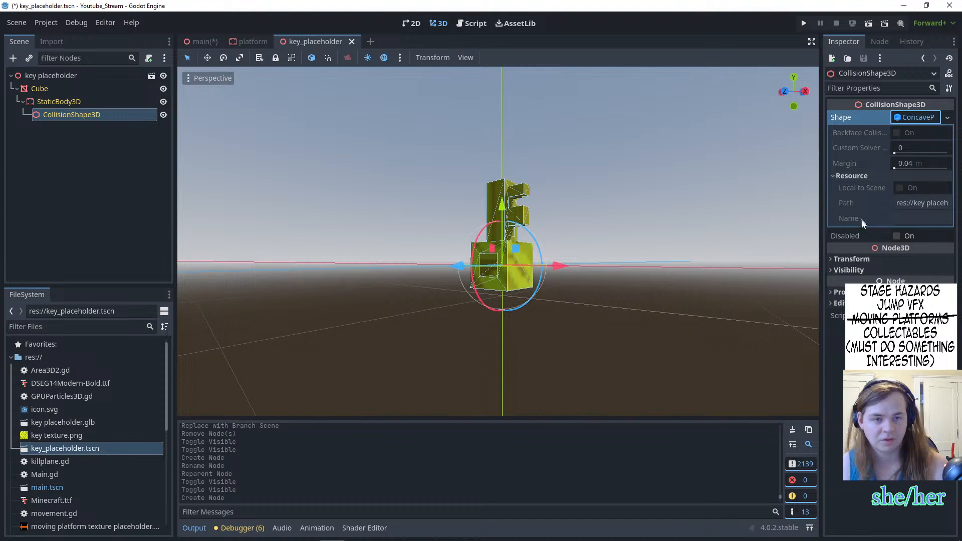
- Try to apply key texture.png directly onto the key model, and undo the last stray move of its collision shape
click(519, 264)
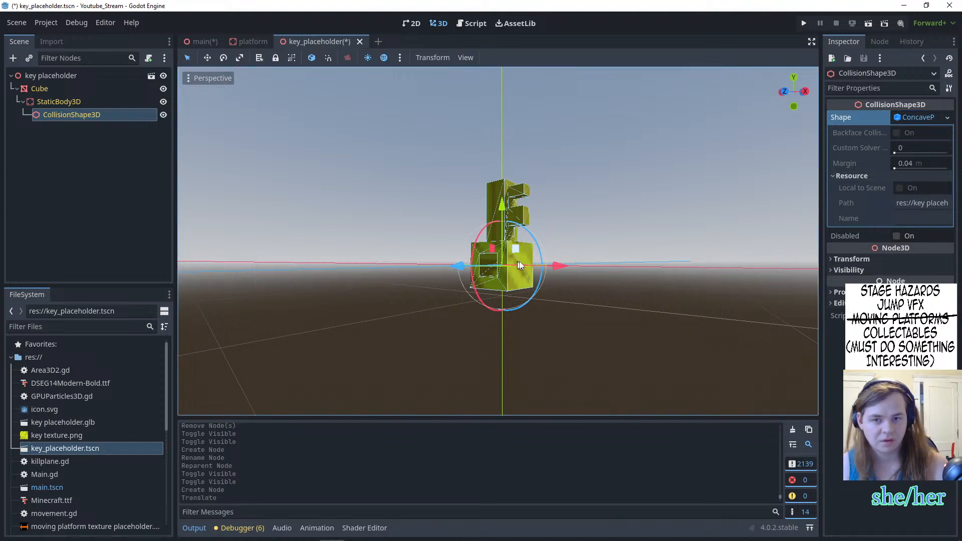
drag(77, 434, 485, 266)
drag(507, 213, 531, 196)
key(ctrl+z)
click(362, 242)
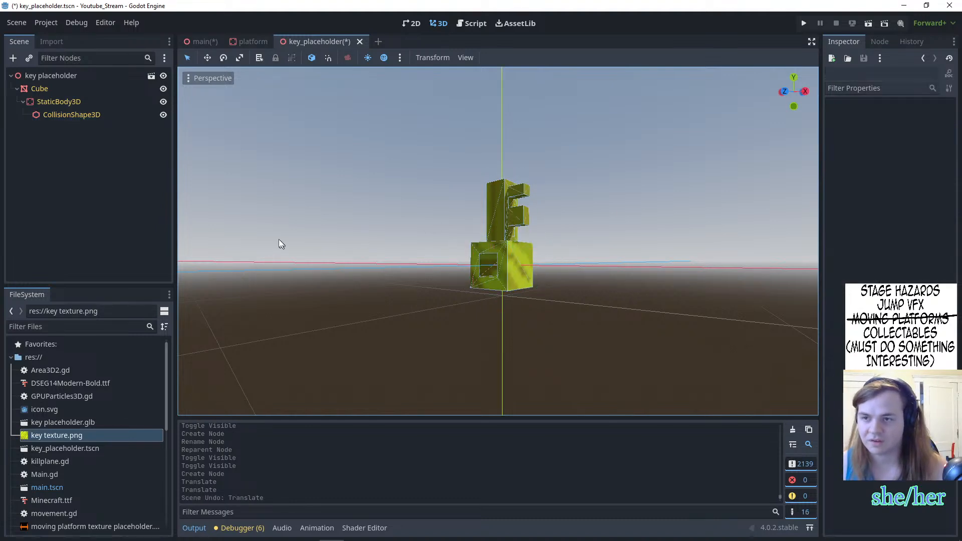
- Clear the geometry material override of the key's Cube mesh
click(86, 92)
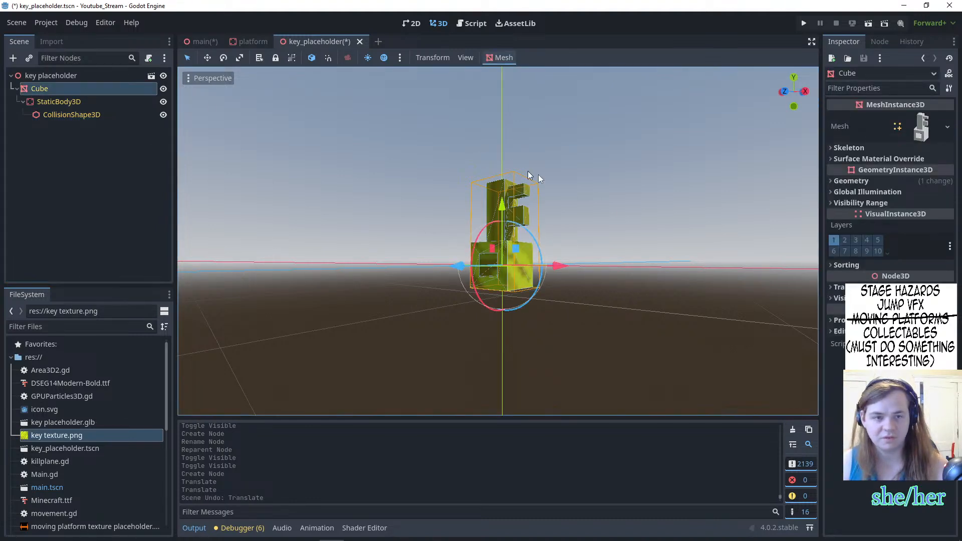
middle_drag(626, 236, 716, 240)
click(881, 181)
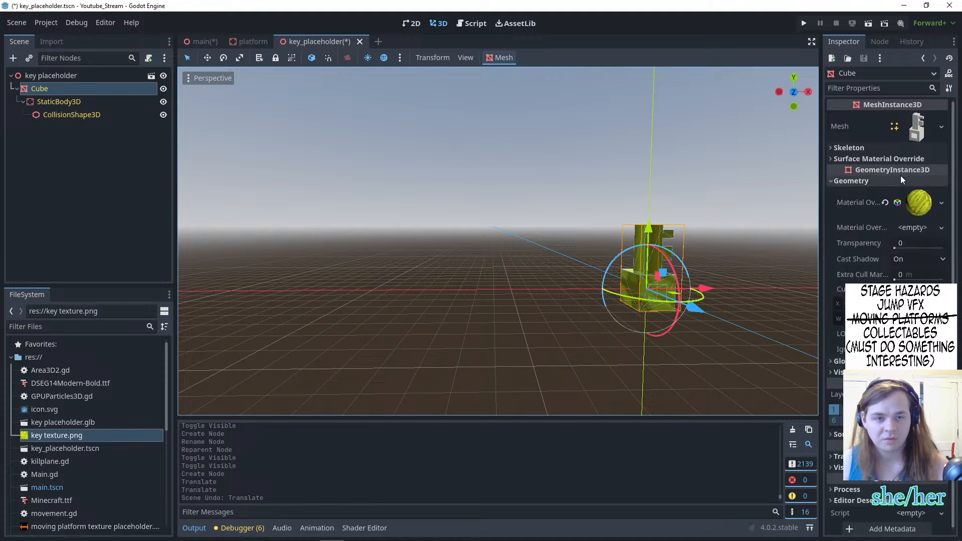
click(881, 203)
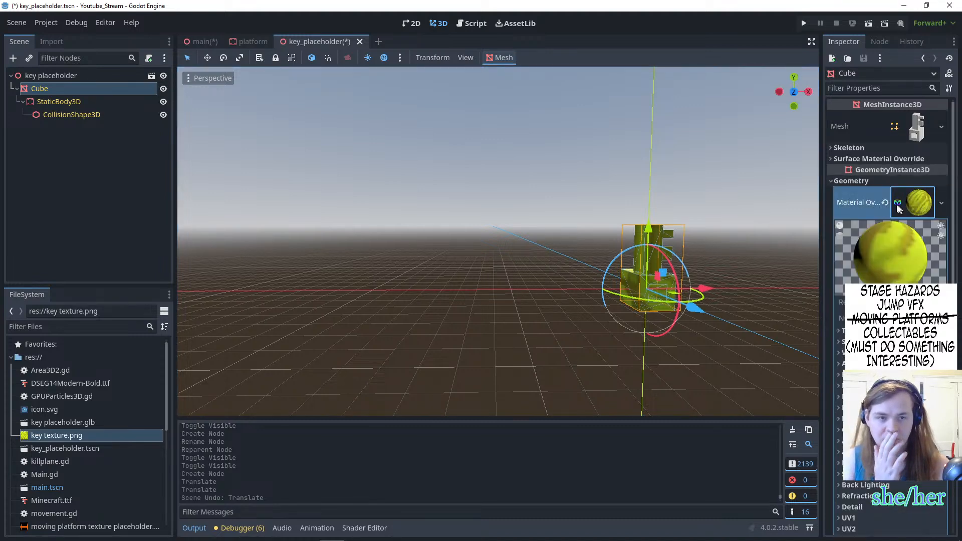
click(884, 202)
- Give the Cube mesh a new StandardMaterial3D material override with key texture.png as its albedo texture
click(915, 194)
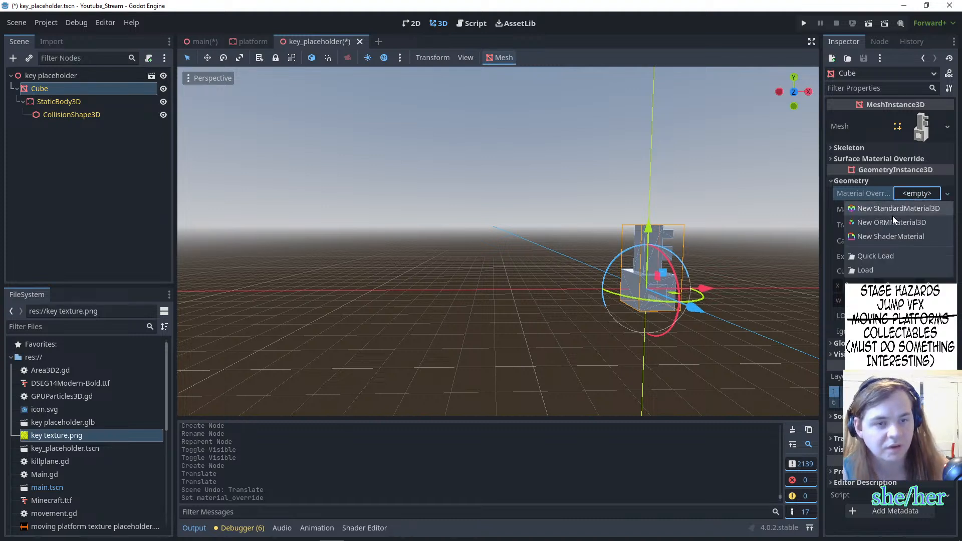
click(918, 210)
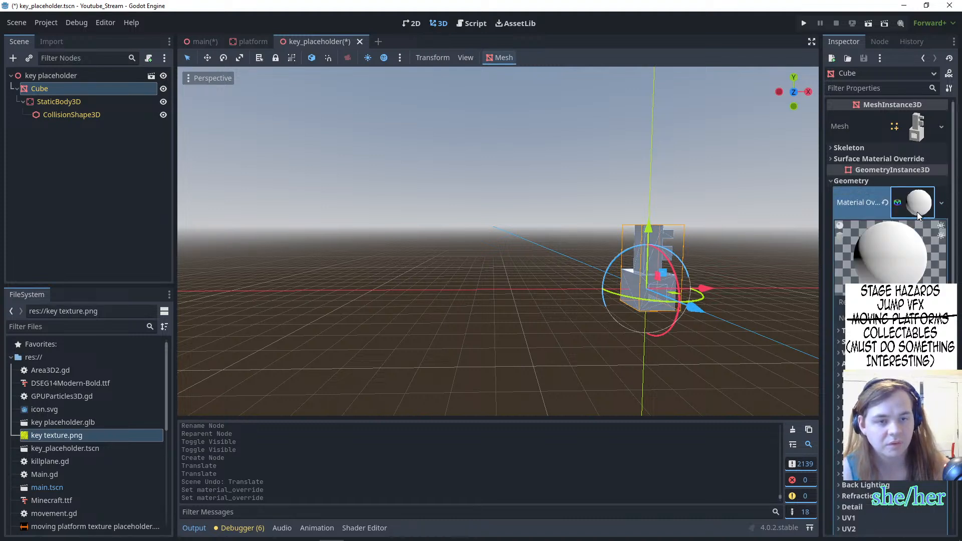
drag(85, 433, 897, 340)
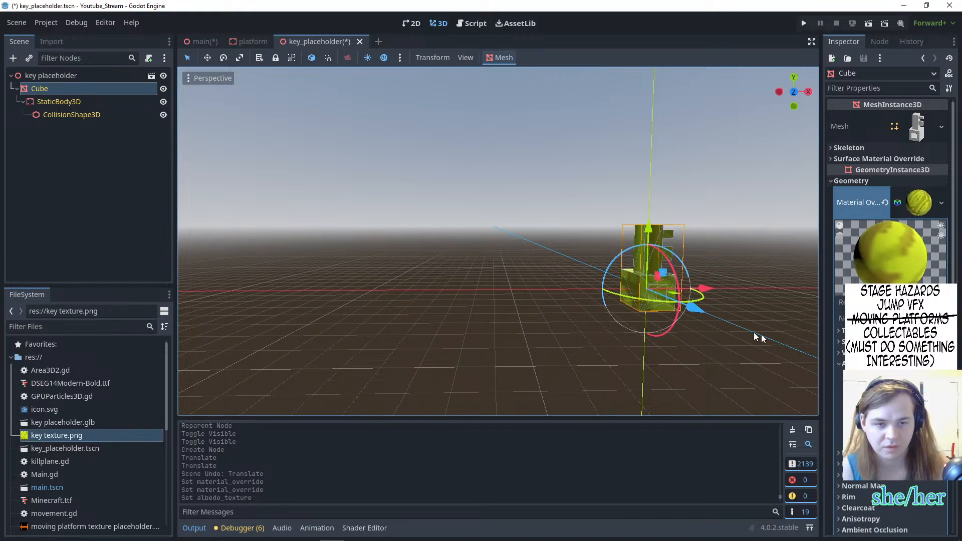
- Change the UV1 scale of the Cube mesh's material override and check how the texture tiles on the key
key(f)
middle_drag(686, 316, 664, 323)
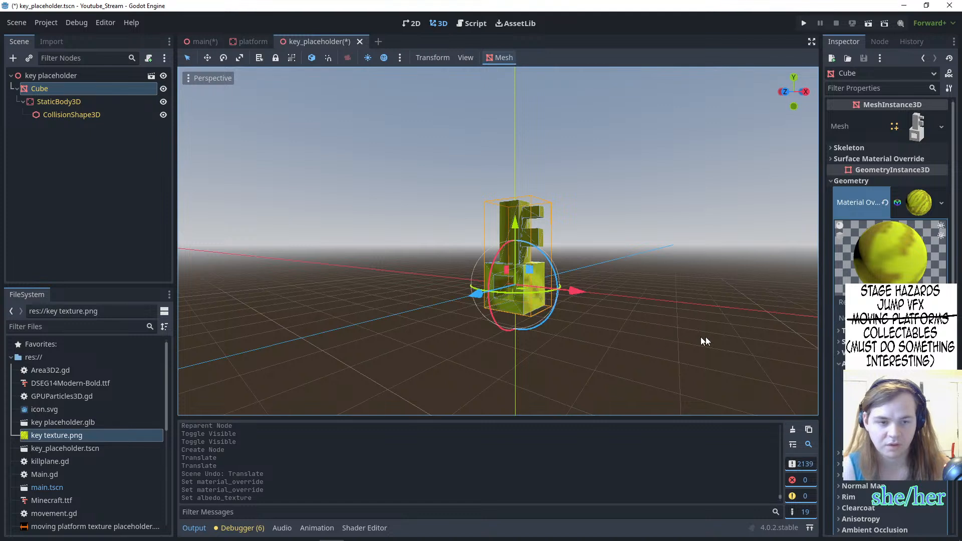
scroll(889, 315, down, 4)
click(854, 379)
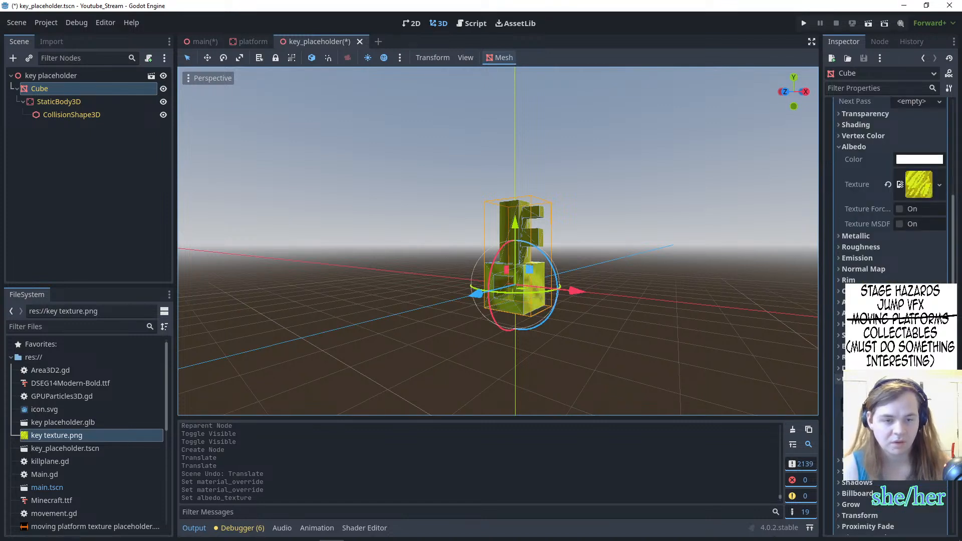
click(859, 405)
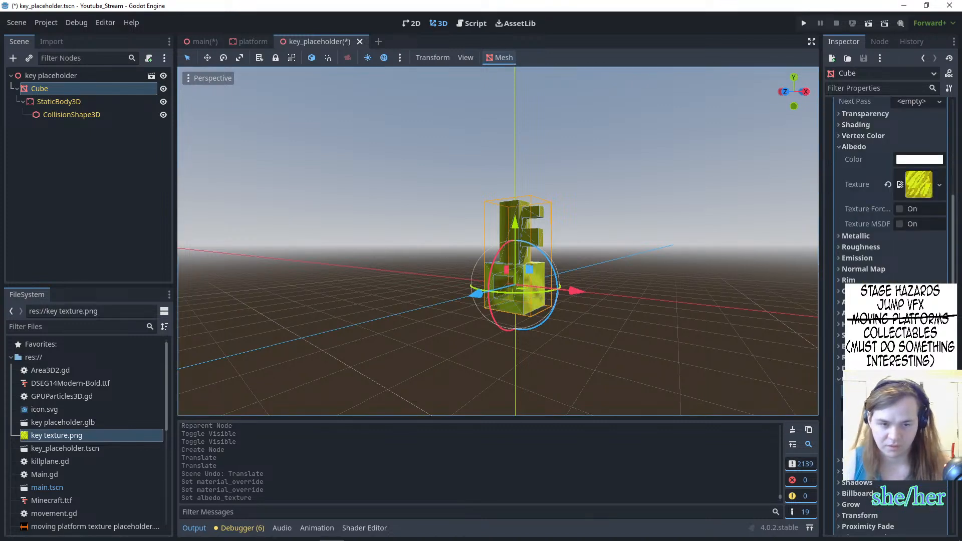
key(Return)
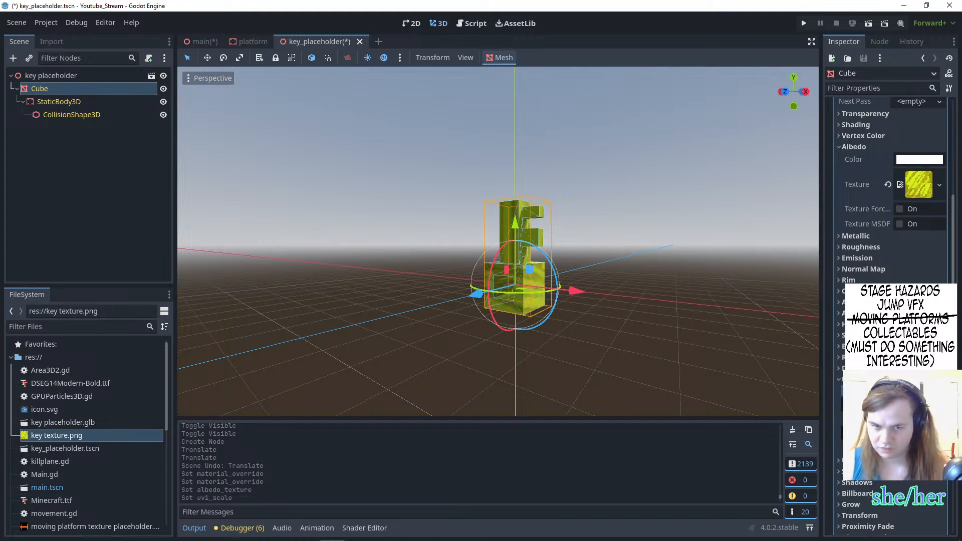
key(Return)
scroll(534, 313, up, 6)
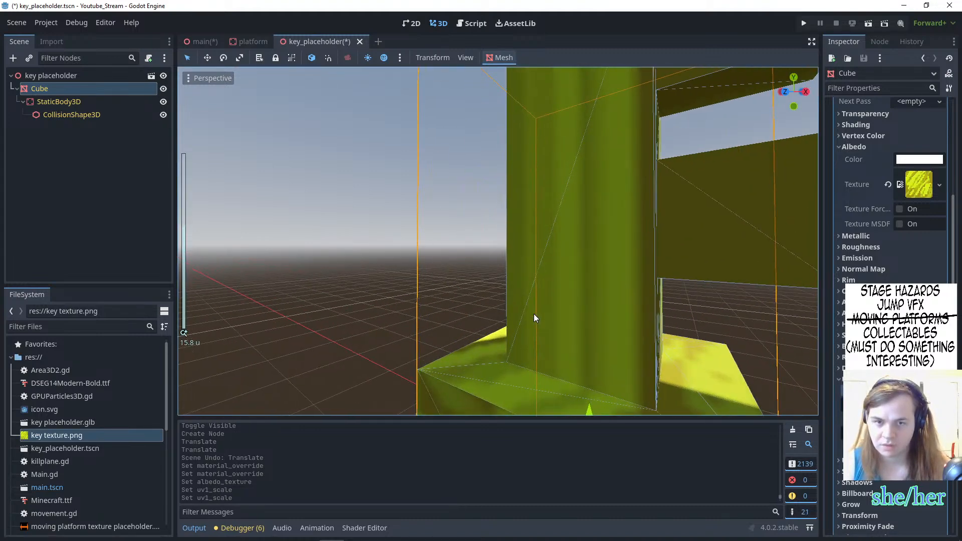
scroll(777, 350, down, 3)
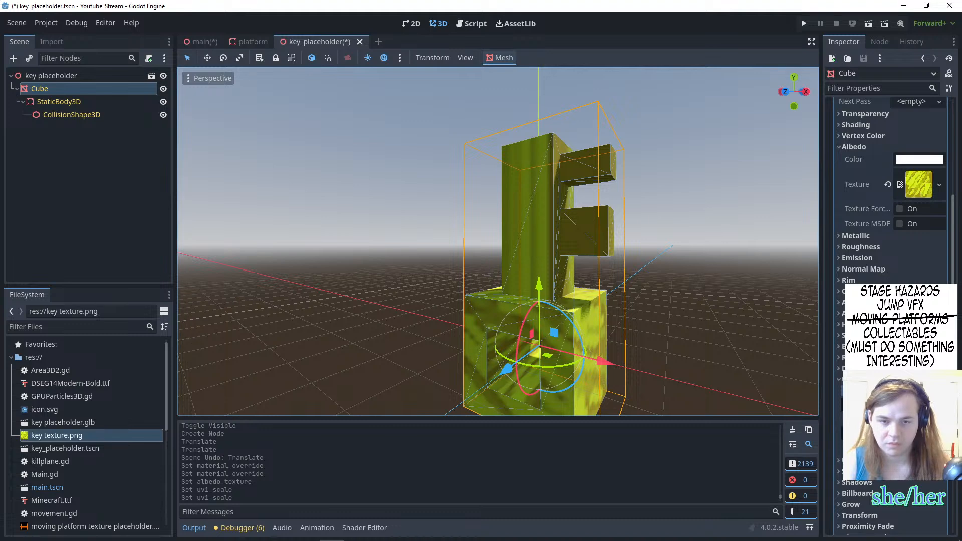
- Set the sampling filter of the Cube's material override to a Nearest option for a pixelated look
scroll(886, 225, down, 2)
click(866, 417)
click(917, 430)
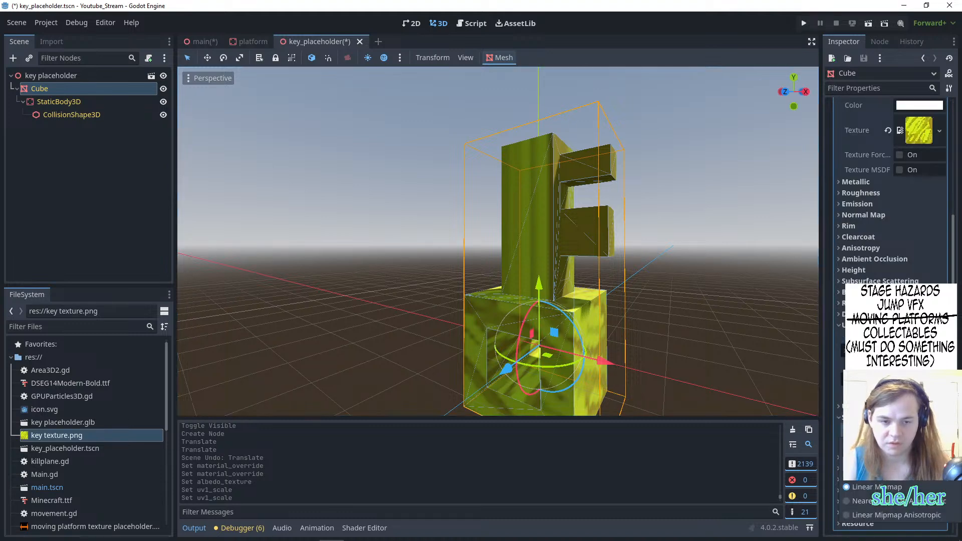
click(861, 500)
- Deselect the key and examine its pixelated texture from several sides and distances
click(755, 374)
mouse_move(708, 356)
middle_down()
mouse_move(733, 354)
mouse_move(715, 350)
middle_up()
scroll(737, 352, down, 2)
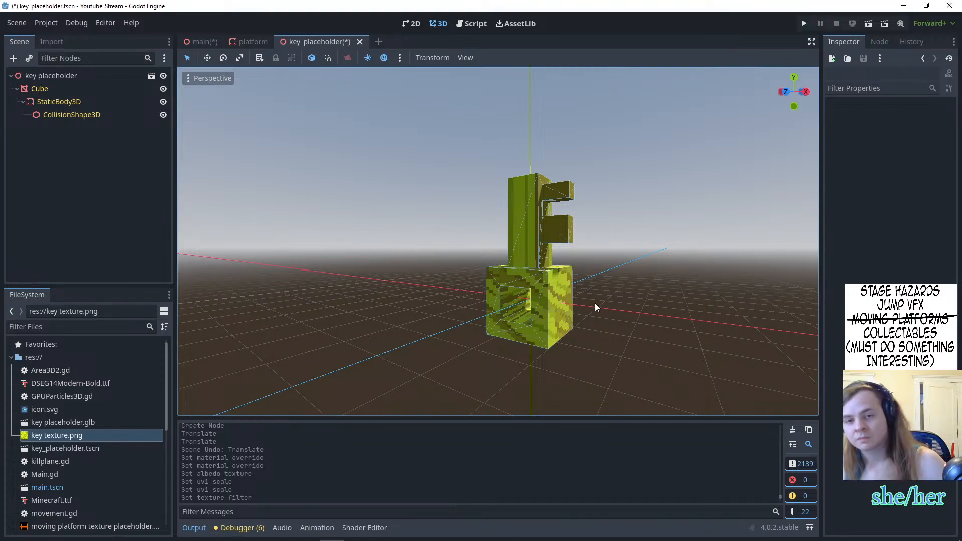
middle_drag(584, 302, 420, 328)
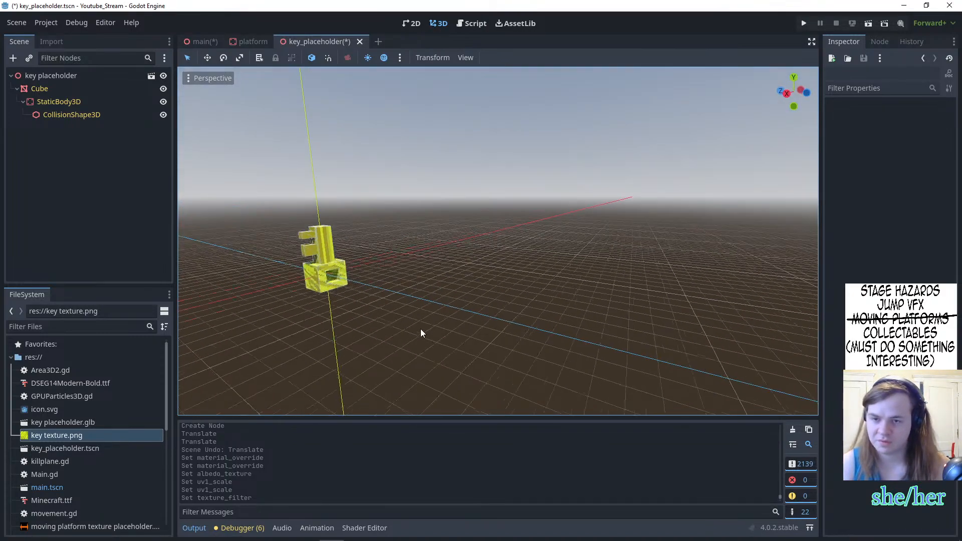
scroll(270, 280, up, 4)
middle_drag(270, 281, 558, 299)
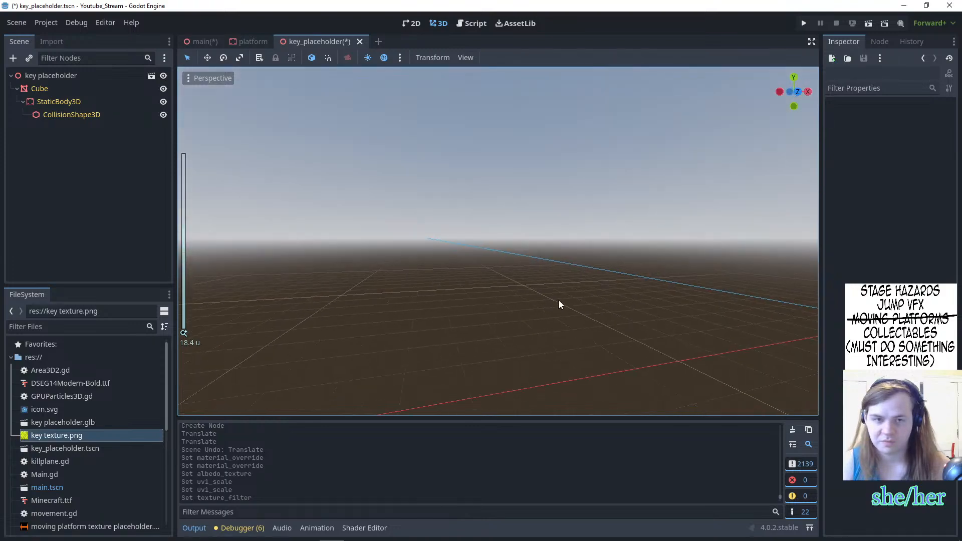
scroll(645, 288, down, 6)
middle_drag(644, 290, 498, 286)
scroll(561, 301, up, 5)
scroll(525, 281, down, 2)
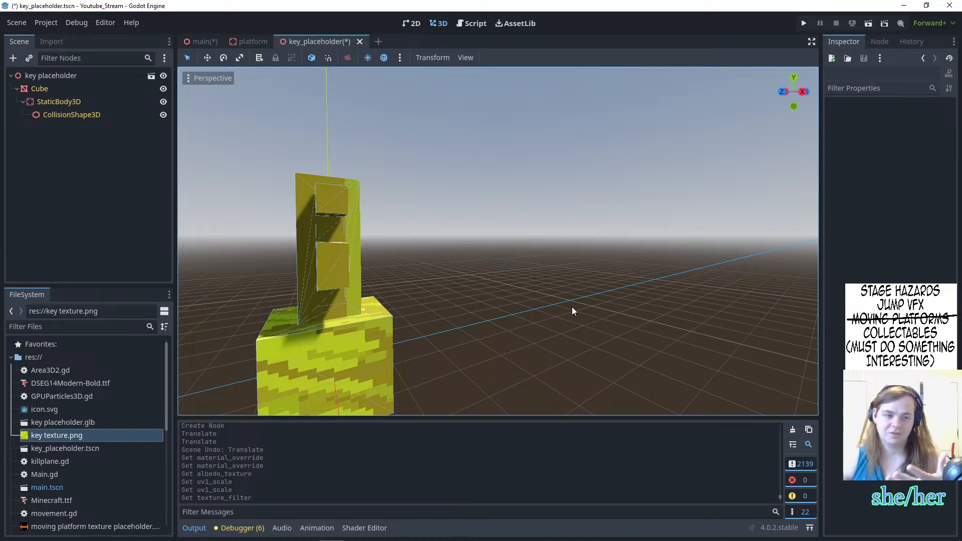
- In the main scene, scale the key placeholder uniformly to 0.578
click(192, 41)
scroll(335, 199, down, 2)
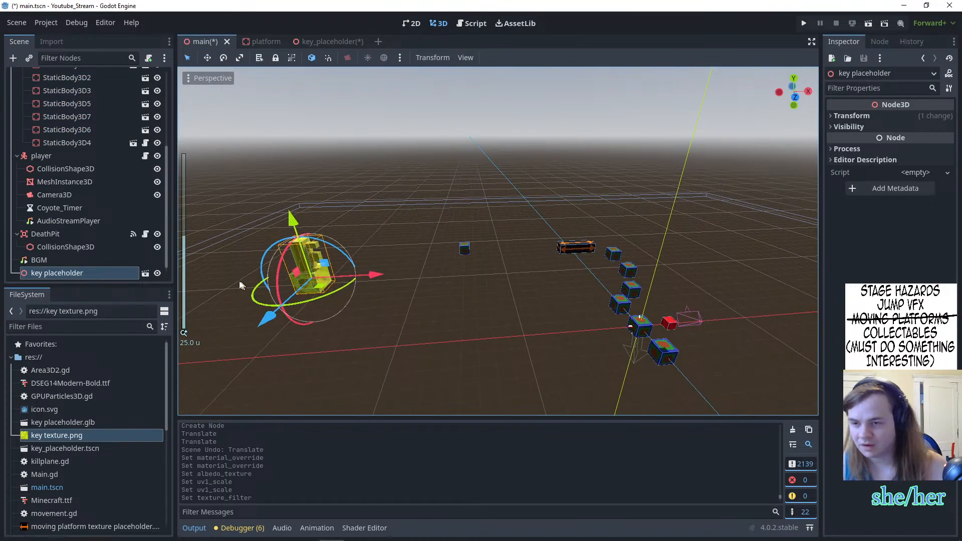
click(78, 274)
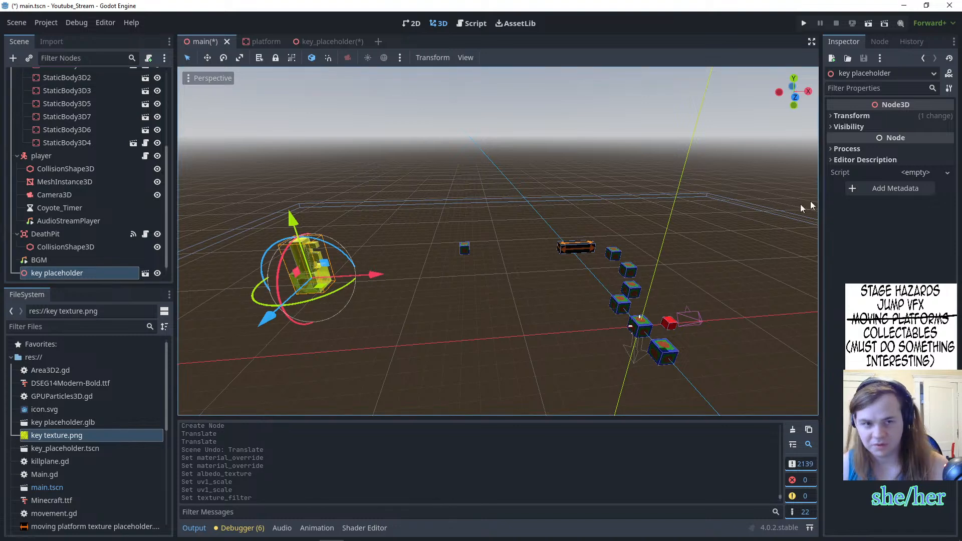
click(896, 116)
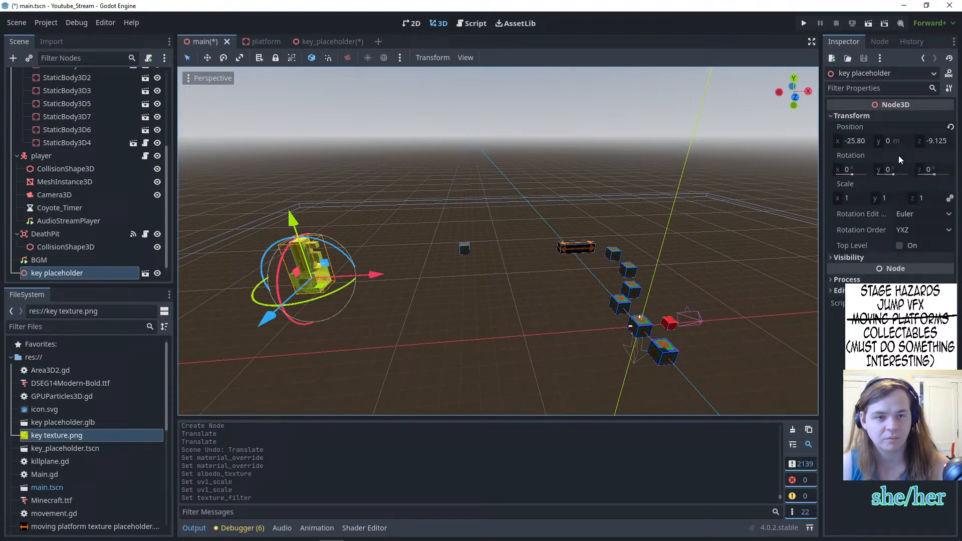
click(853, 197)
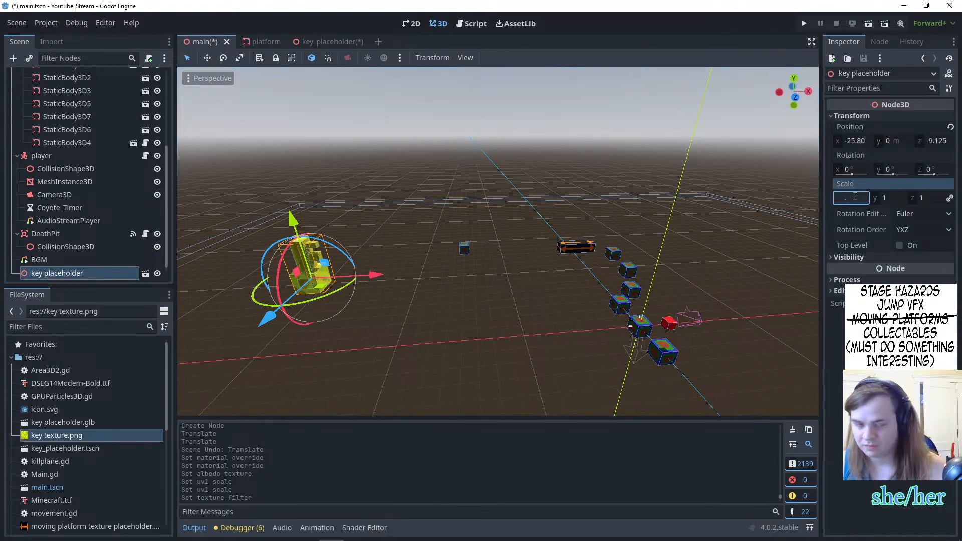
key(Return)
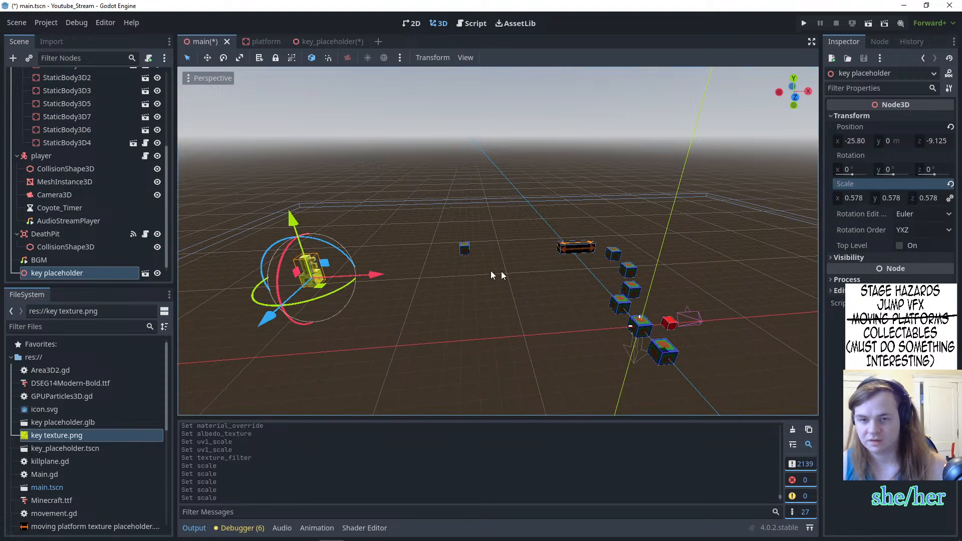
- Move the key placeholder on top of the isolated far platform, at about x -11.85, y 2.025, z -12.462
click(244, 311)
click(309, 273)
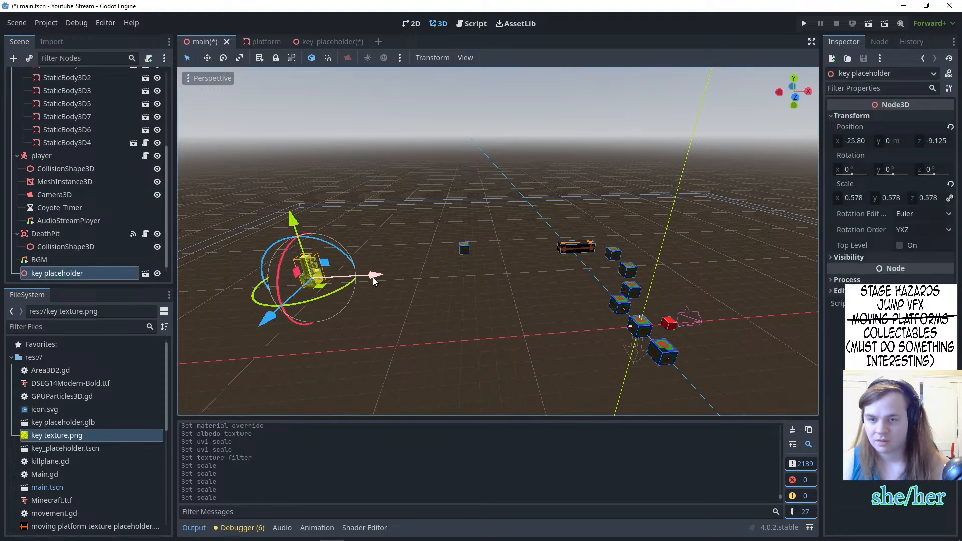
drag(321, 265, 453, 237)
drag(435, 311, 519, 238)
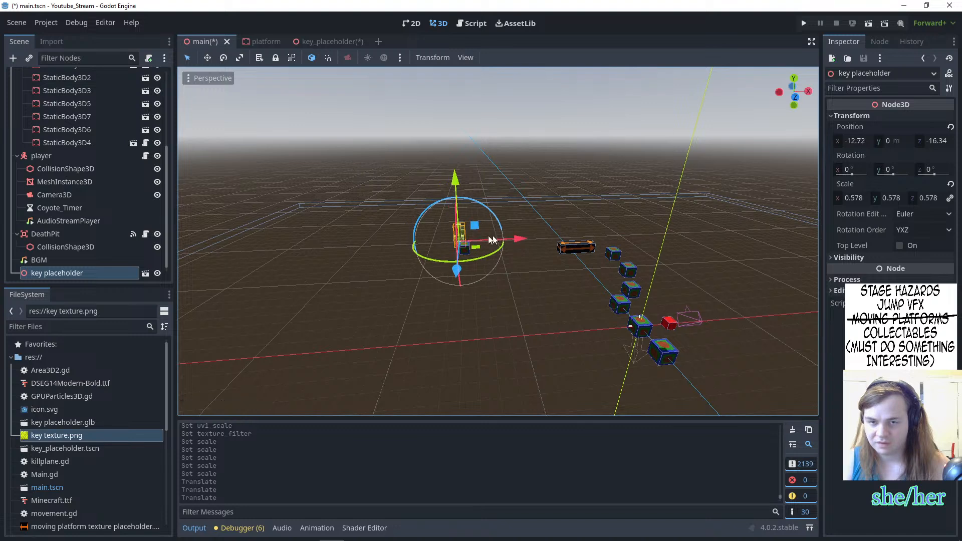
scroll(463, 258, up, 10)
scroll(414, 261, up, 3)
drag(373, 183, 373, 149)
drag(363, 245, 311, 306)
drag(401, 263, 440, 265)
drag(362, 206, 332, 160)
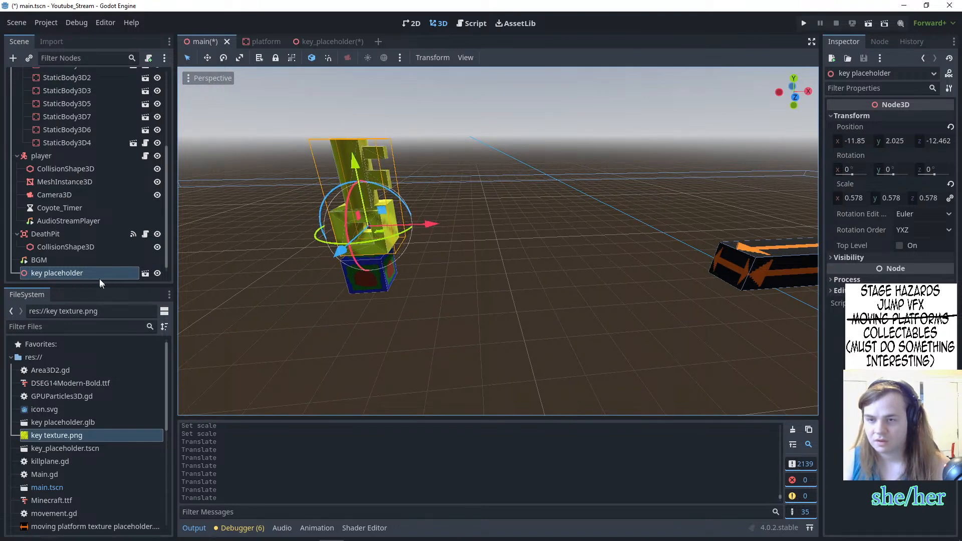
- Switch to Blender and rename the Cube-col object to Cube
click(231, 534)
key(alt+Tab)
key(Tab)
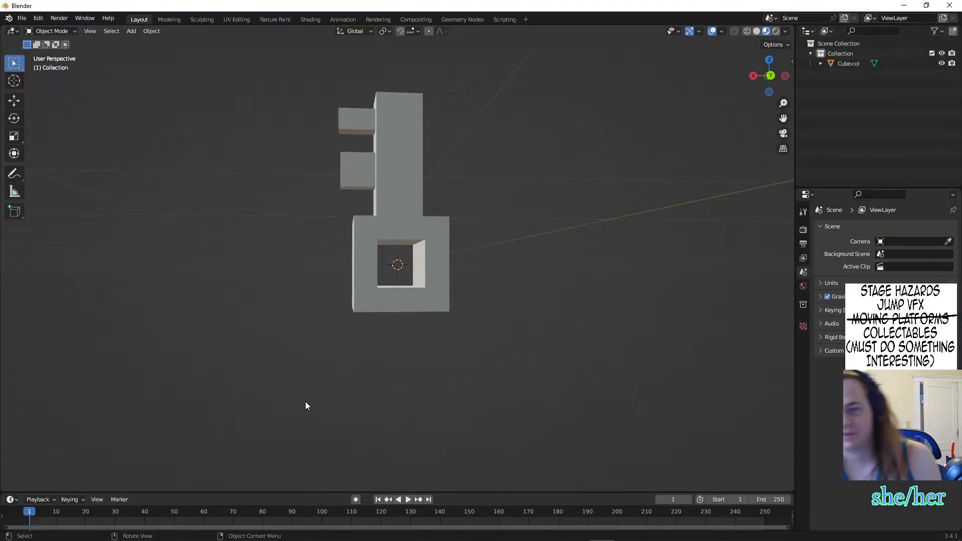
click(851, 64)
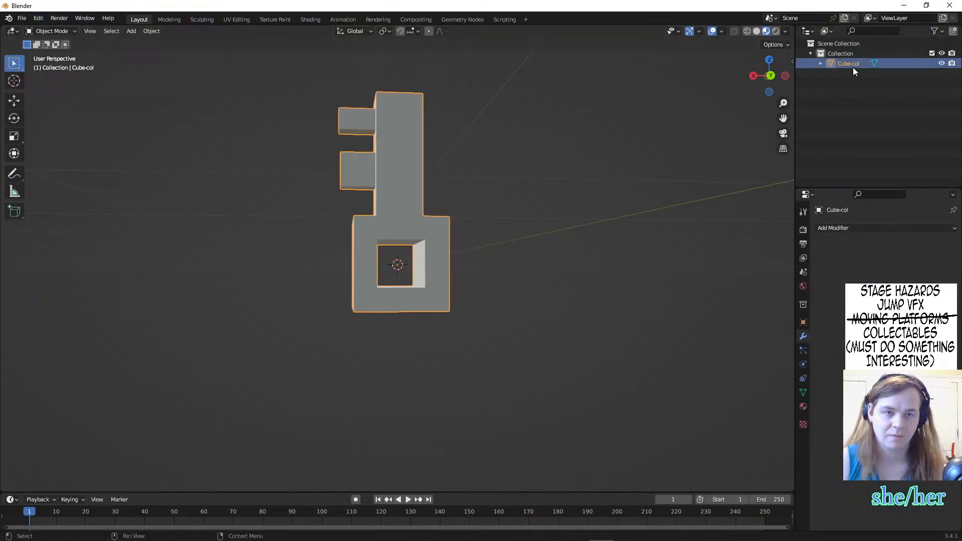
double_click(853, 65)
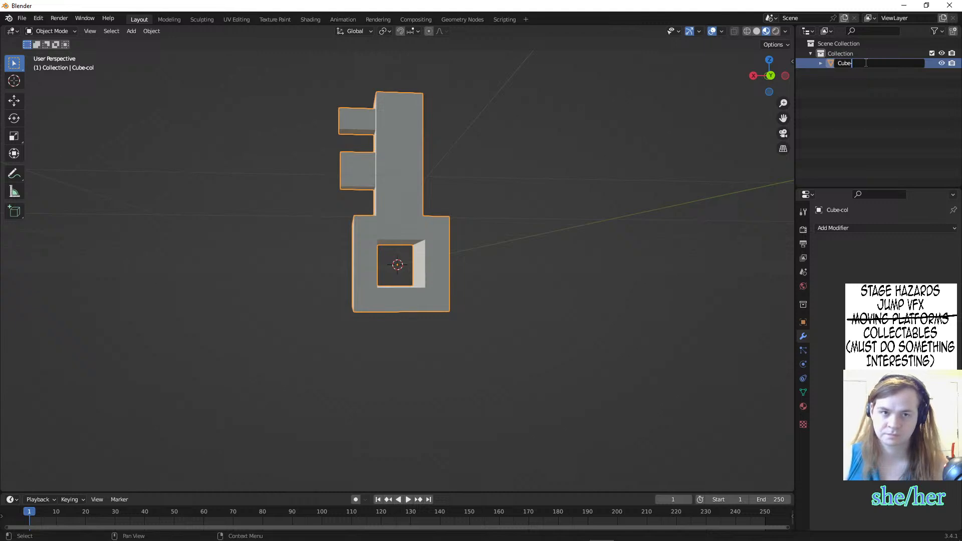
key(Return)
- Export the key model as glTF Binary, overwriting key placeholder.glb in the Assets for YouTube folder
click(22, 18)
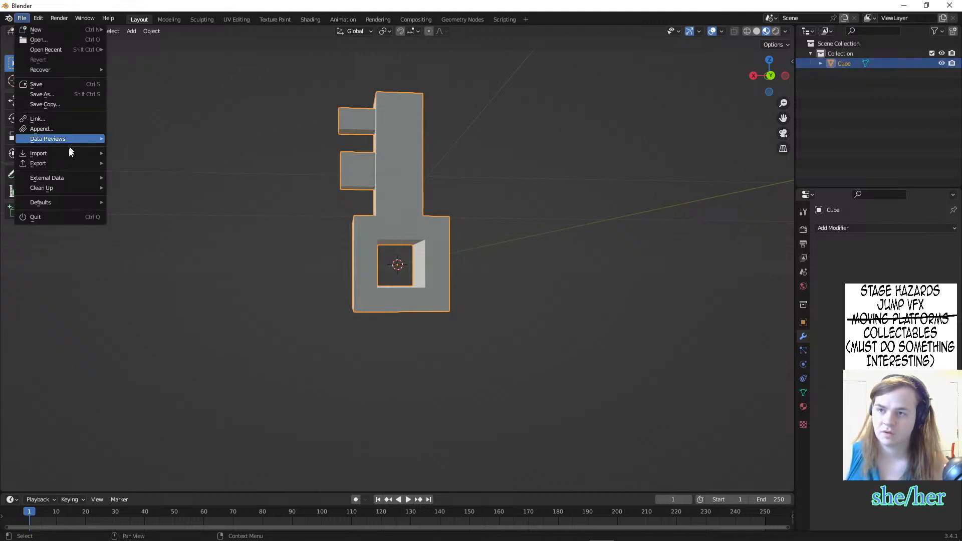
mouse_move(69, 165)
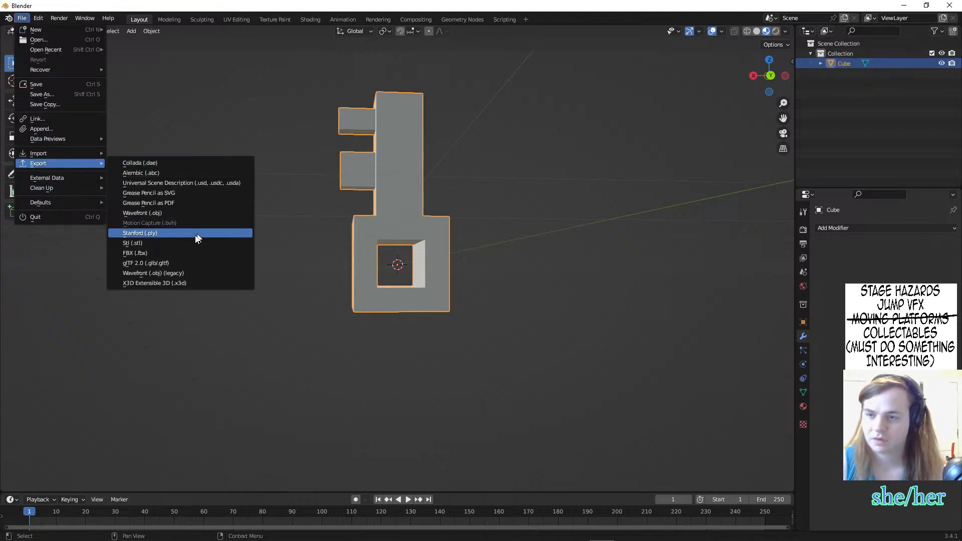
click(177, 263)
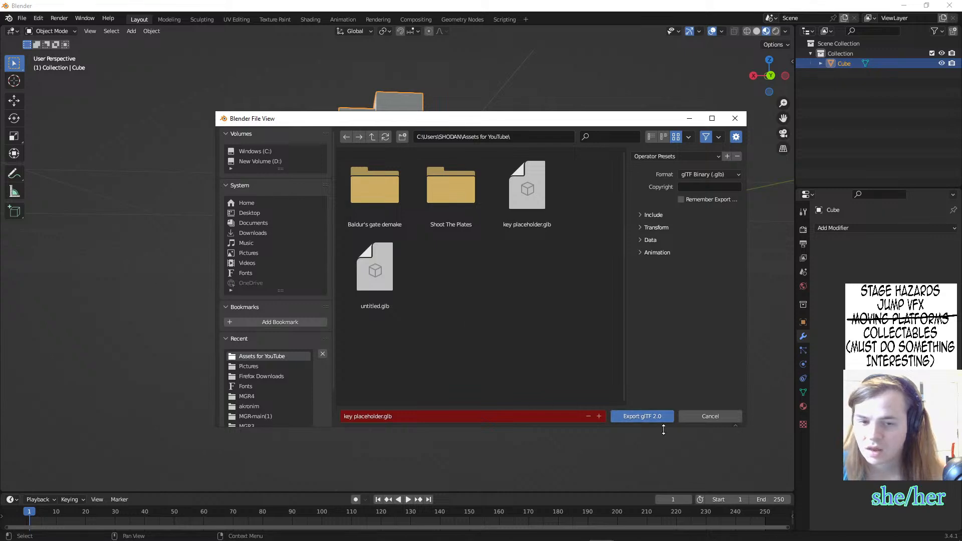
click(642, 418)
- Switch back to Godot and show the key_placeholder scene
mouse_move(479, 537)
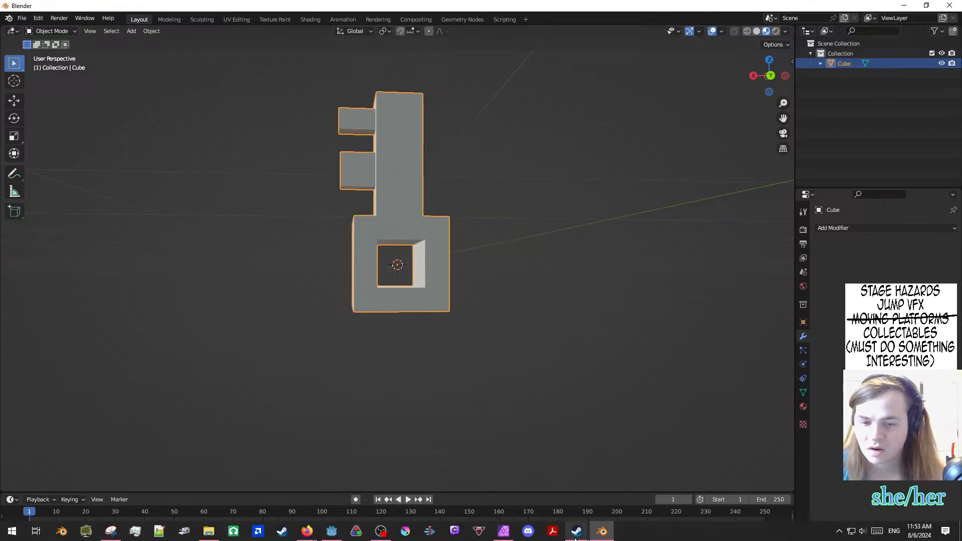
click(332, 531)
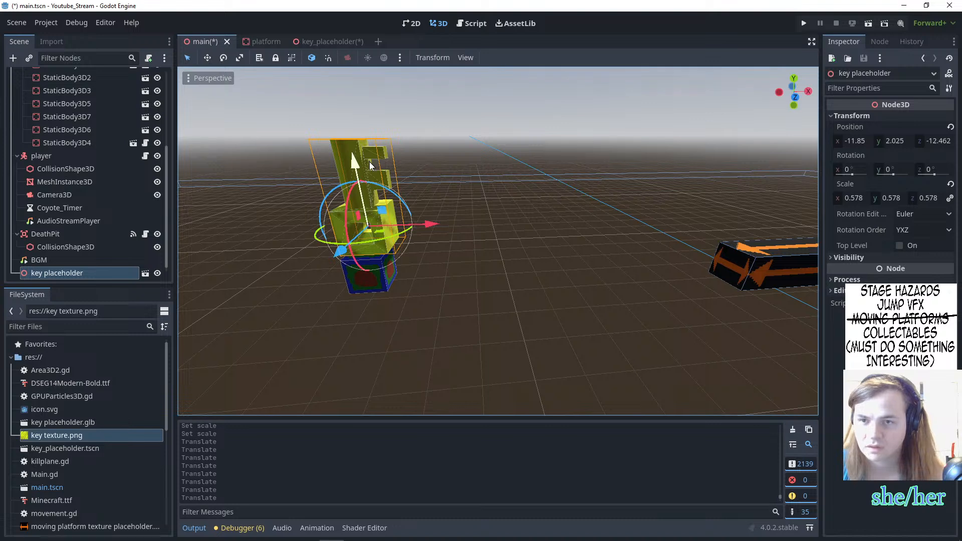
click(329, 42)
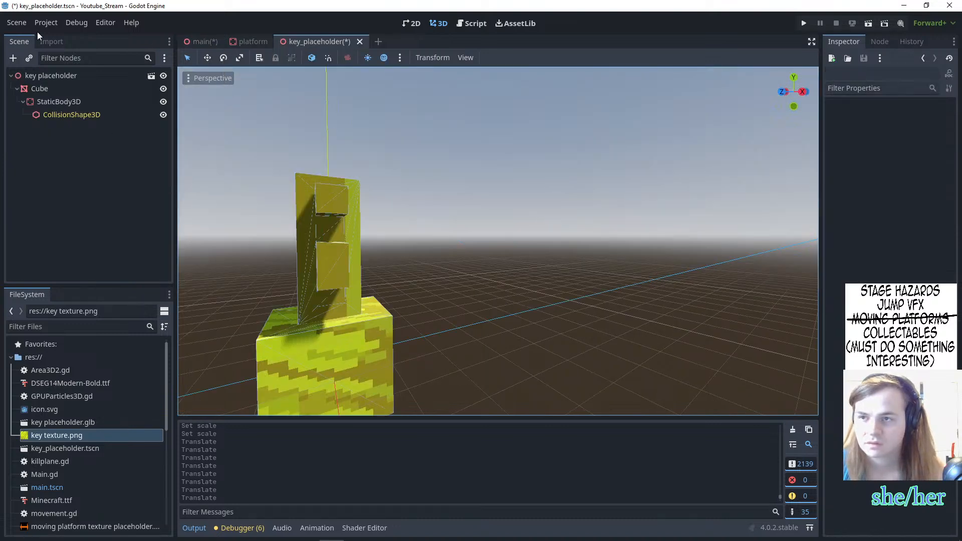
- Try to delete the CollisionShape3D node from the key_placeholder scene
click(95, 115)
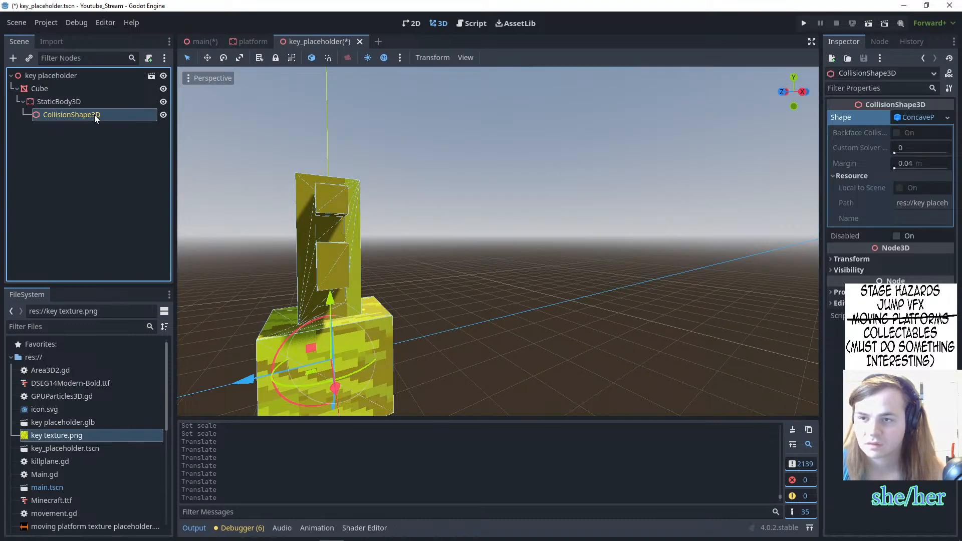
key(Delete)
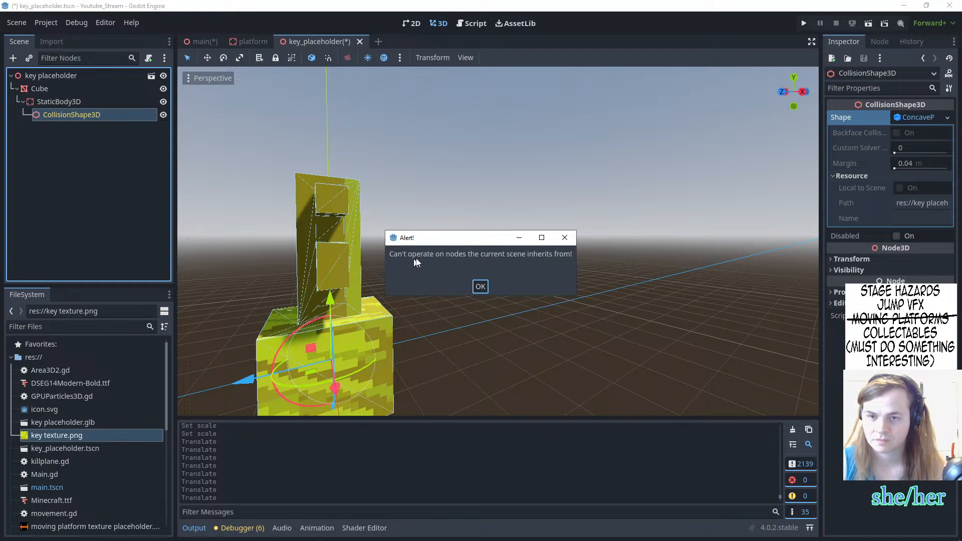
click(482, 286)
- Reimport key placeholder.glb through its advanced import settings
click(16, 23)
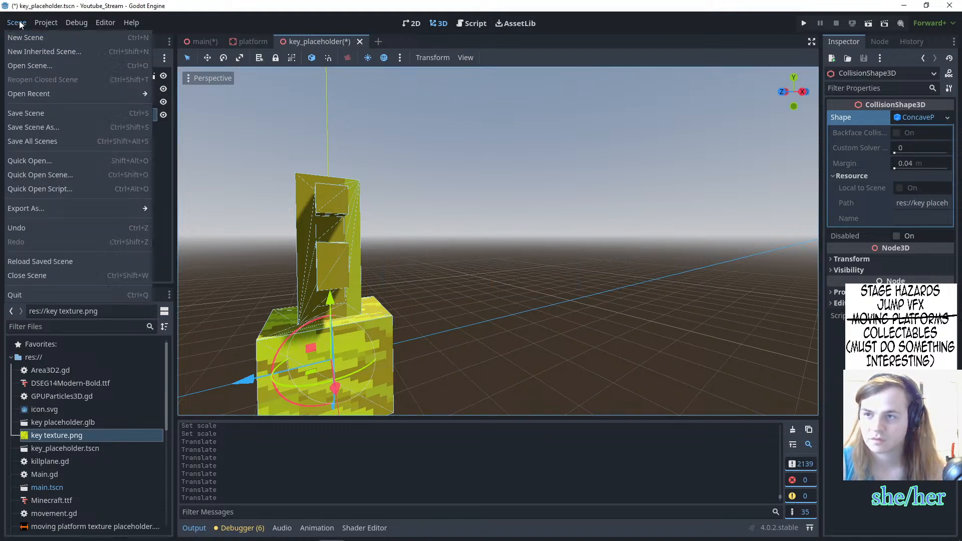
click(137, 336)
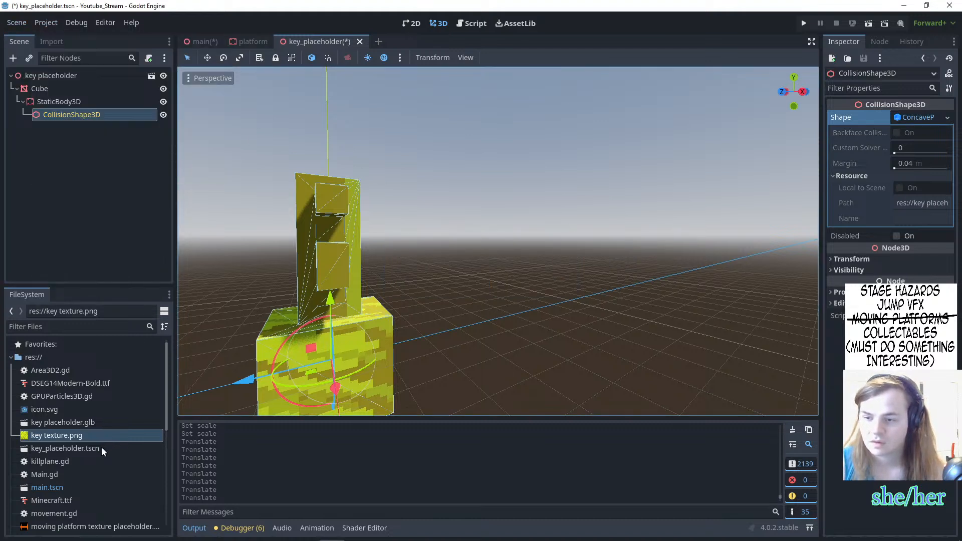
double_click(94, 420)
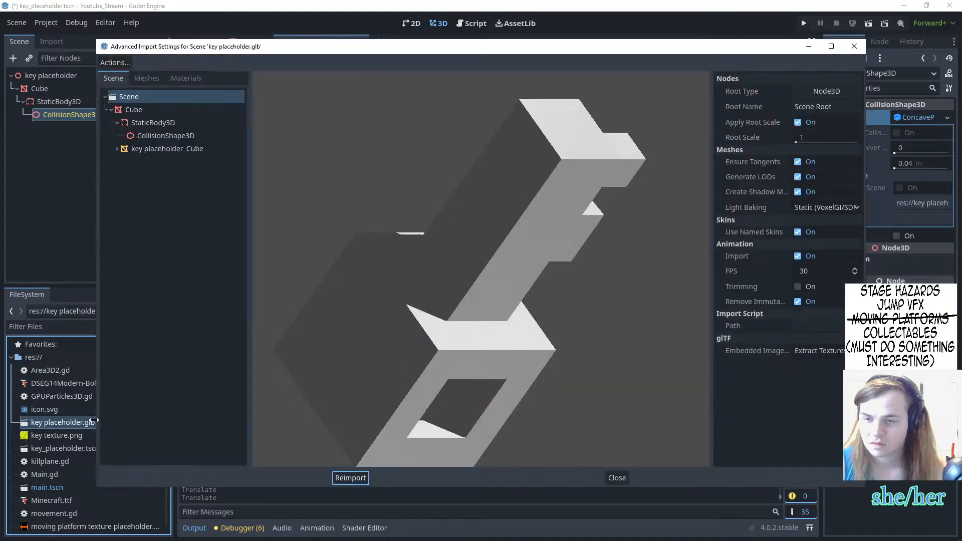
click(353, 477)
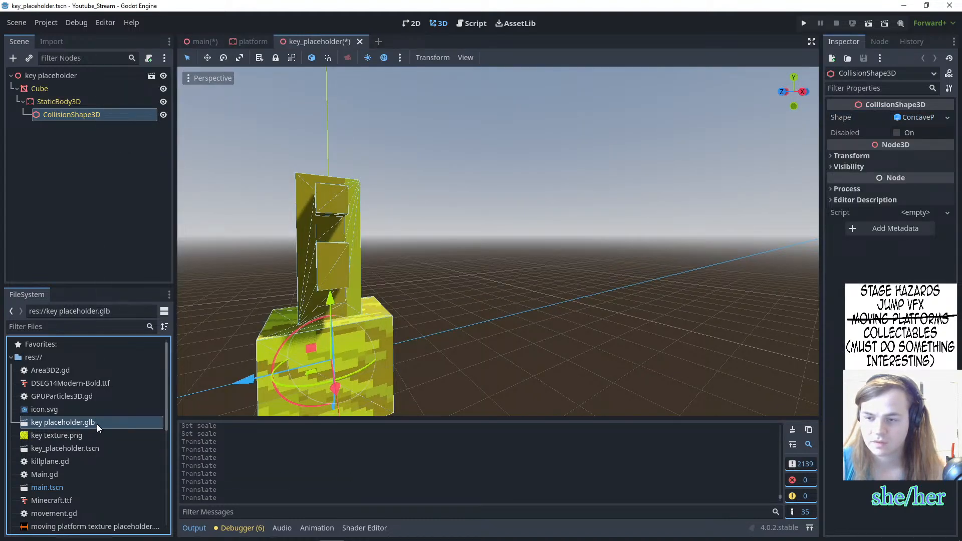
- Replace key placeholder.glb in the Godot project with the re-exported file from the Assets for YouTube folder
click(205, 533)
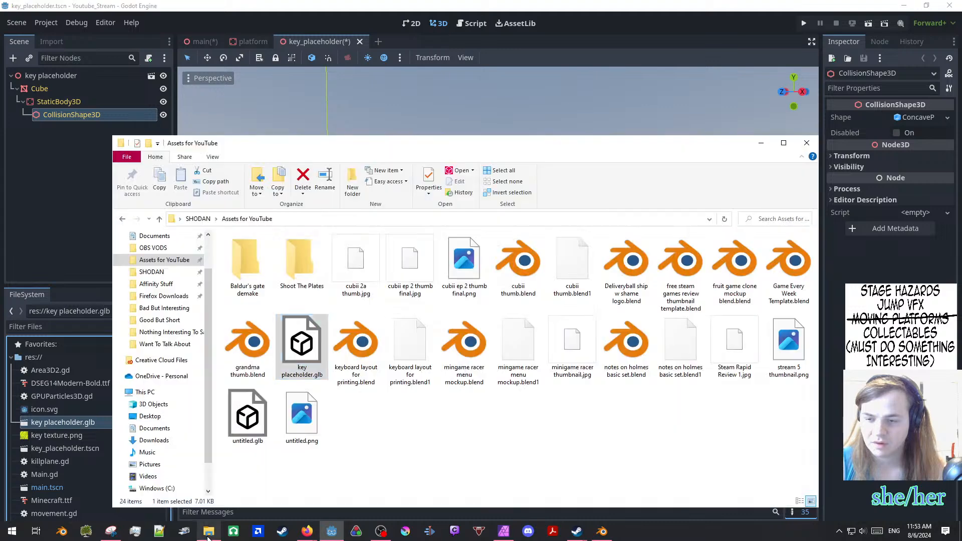
drag(293, 349, 75, 420)
click(304, 306)
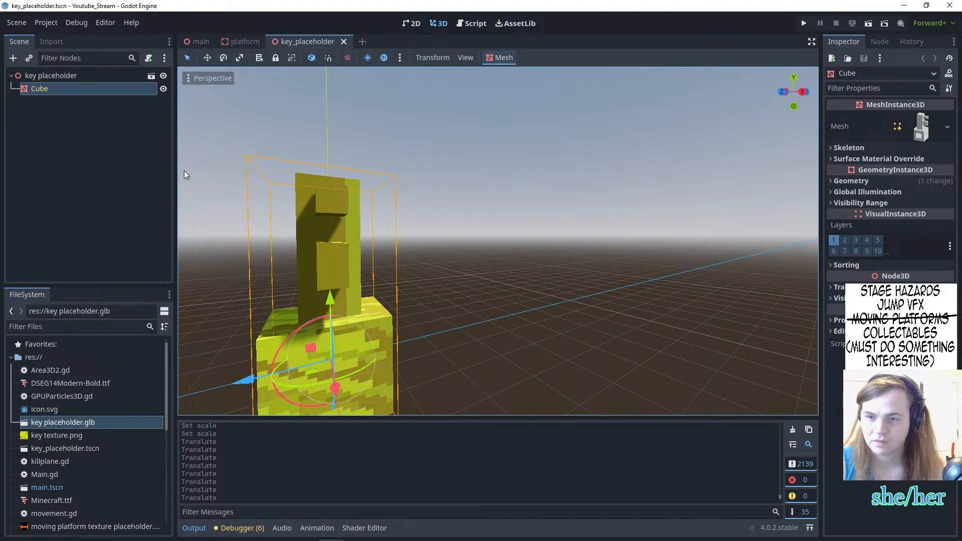
click(183, 185)
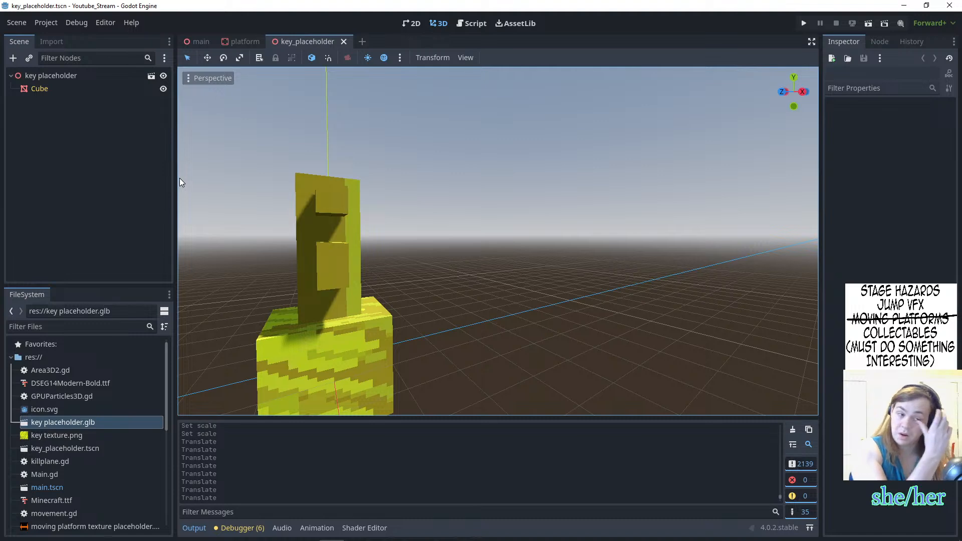
- Show the main scene, inspect the reimported key on its platform and select the key placeholder node
click(202, 43)
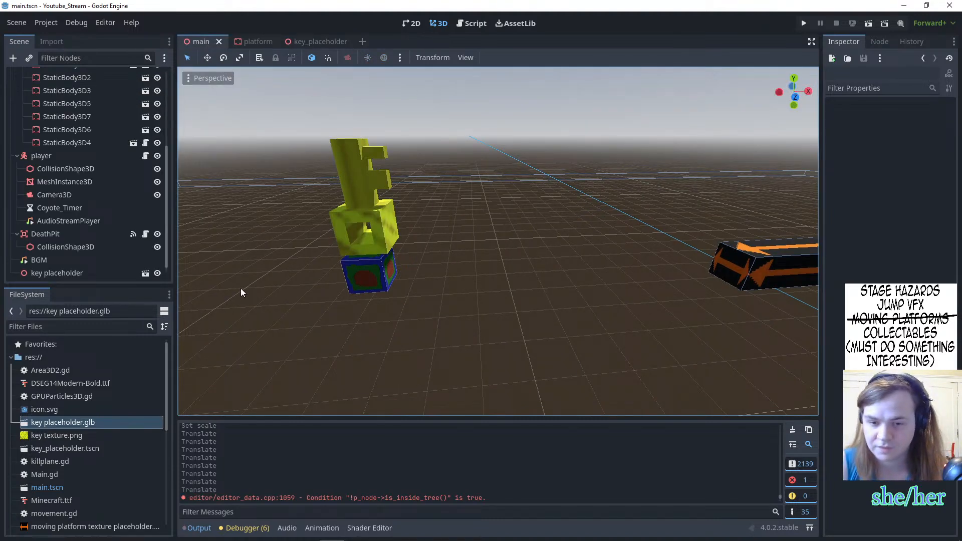
click(358, 221)
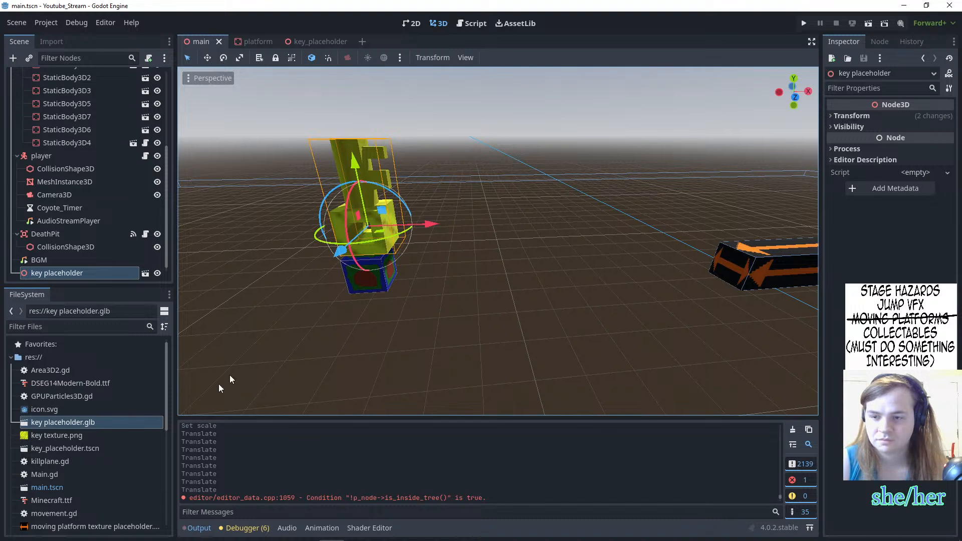
click(326, 305)
click(386, 200)
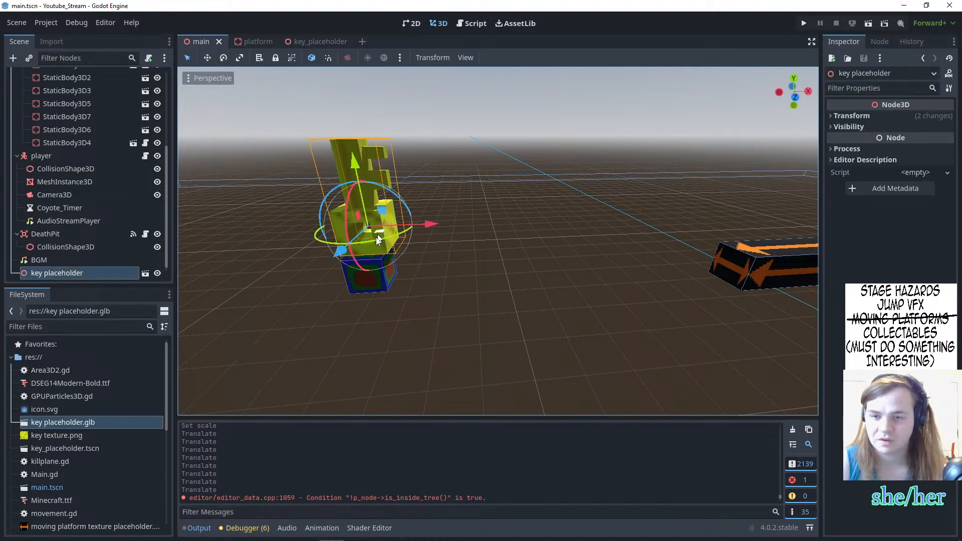
click(218, 323)
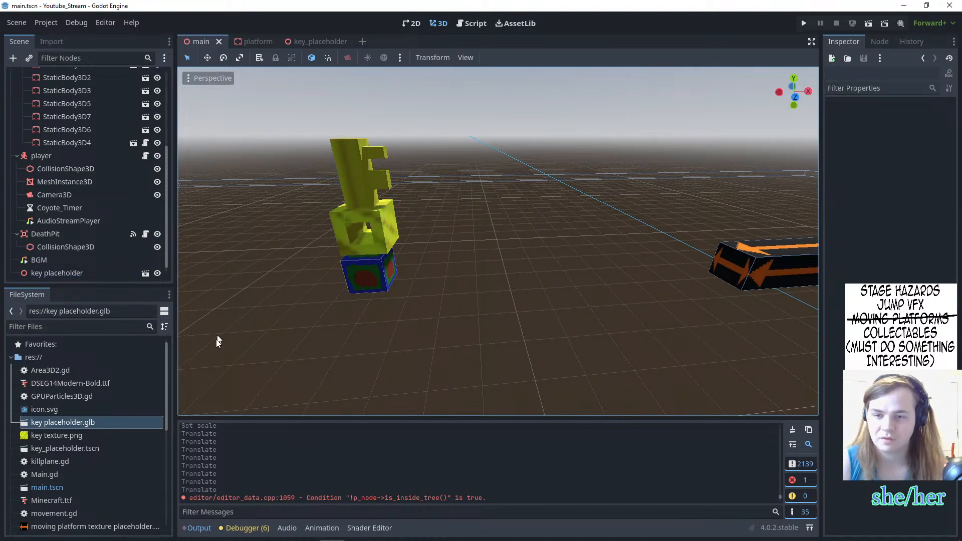
click(75, 273)
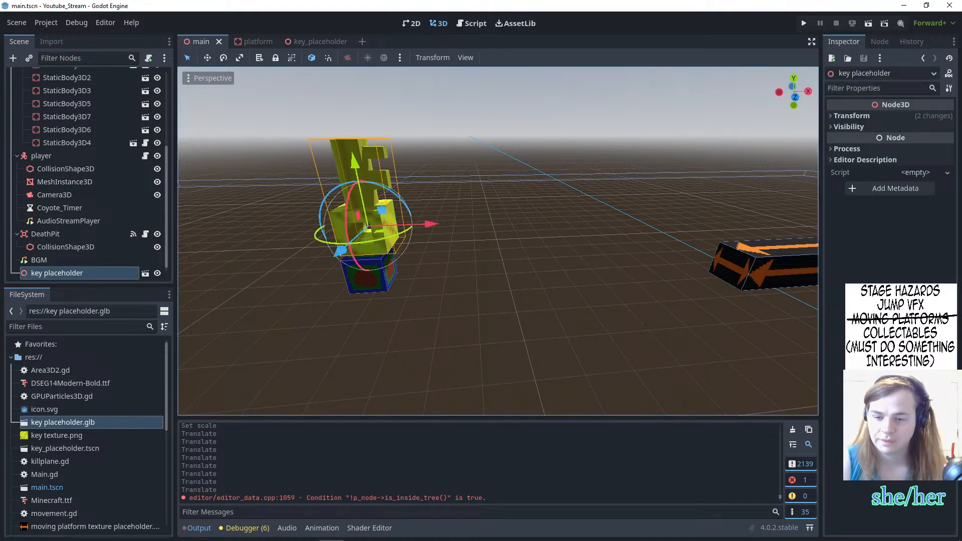
mouse_move(307, 531)
click(330, 496)
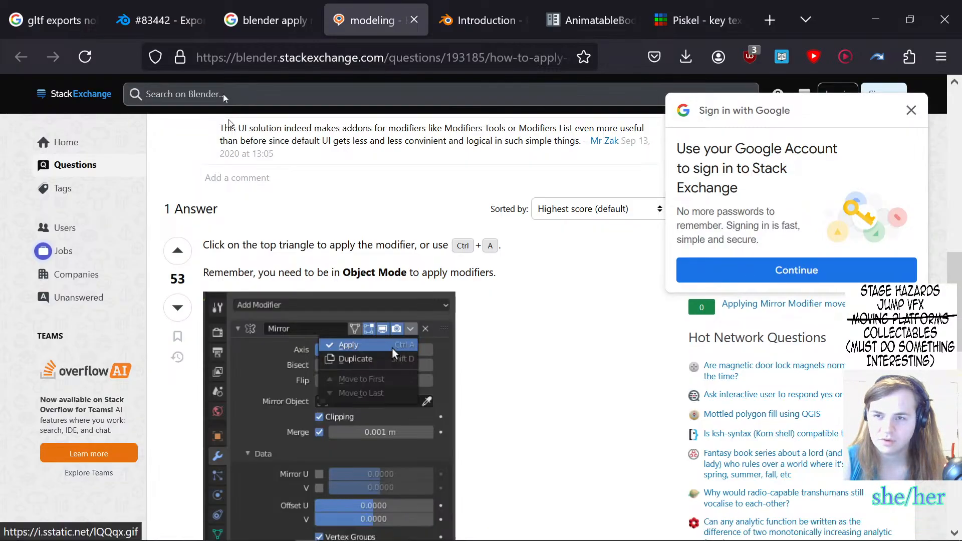
click(269, 30)
click(310, 62)
text(a)
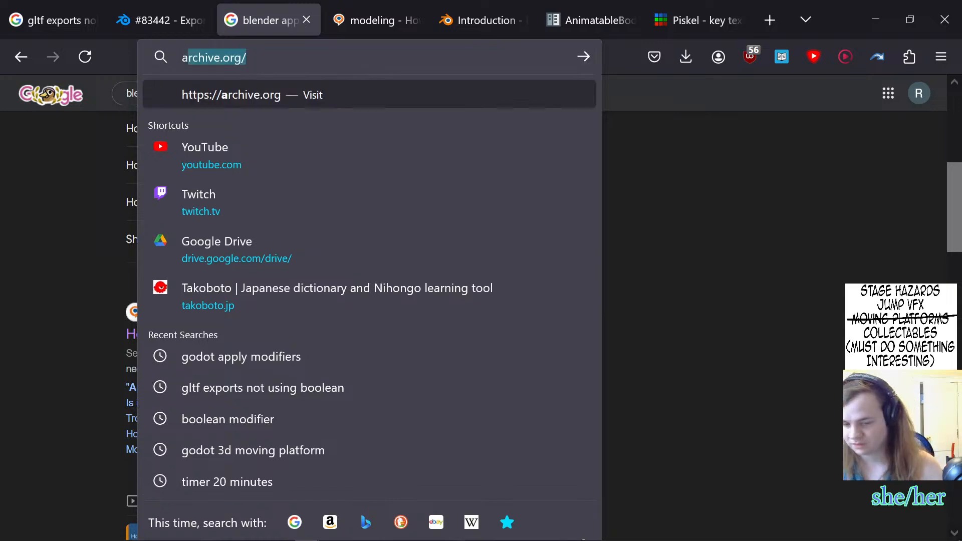
text(dd animation to)
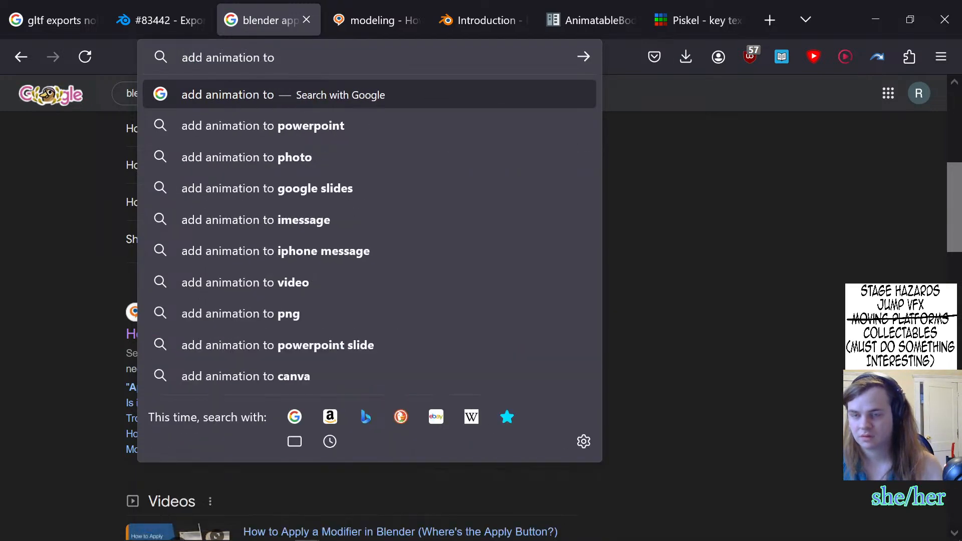
key(alt+Tab)
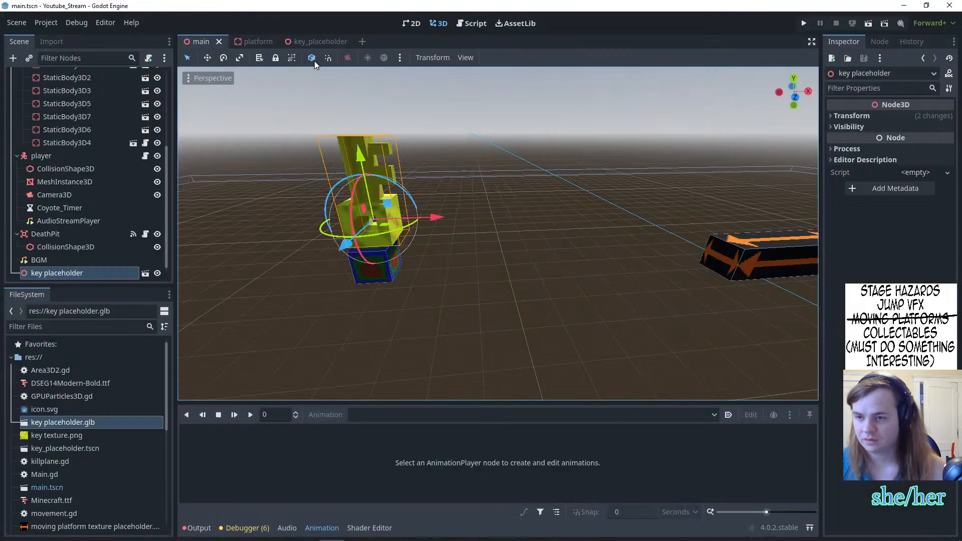
- Try to add an AnimationPlayer child node to key placeholder
right_click(119, 271)
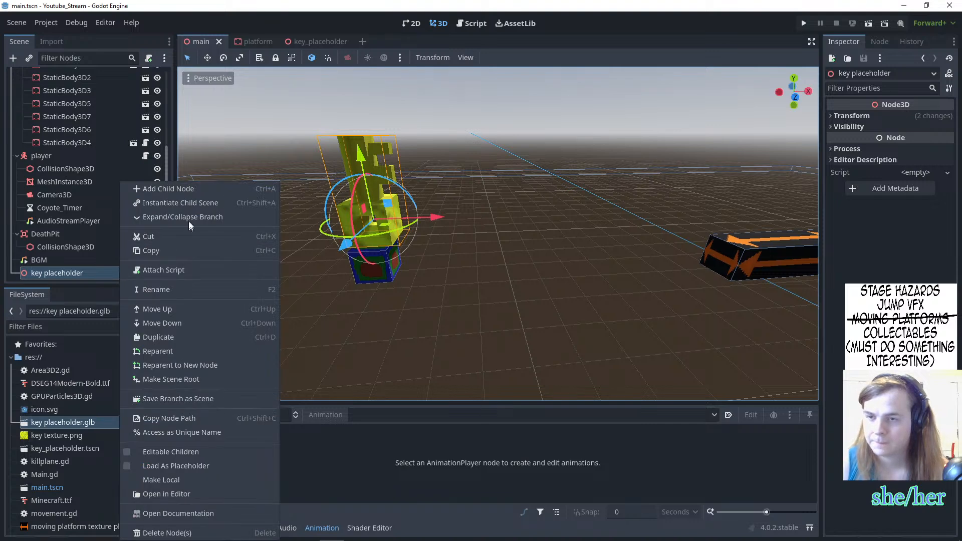
click(329, 251)
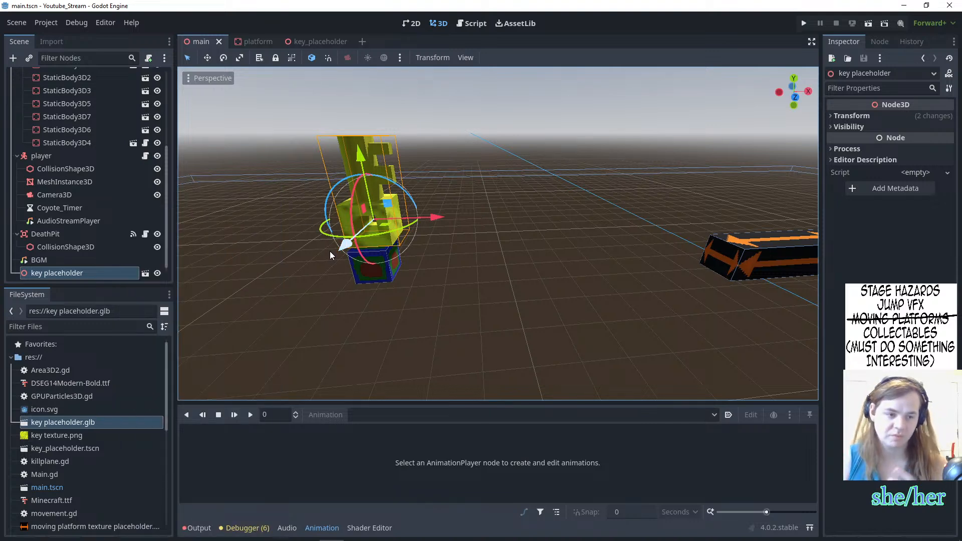
right_click(102, 275)
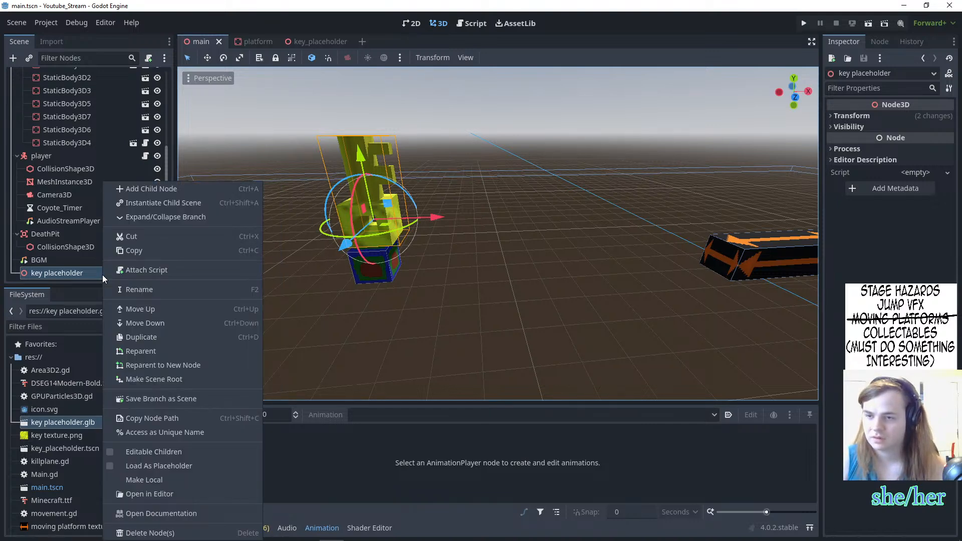
click(148, 190)
text(anima)
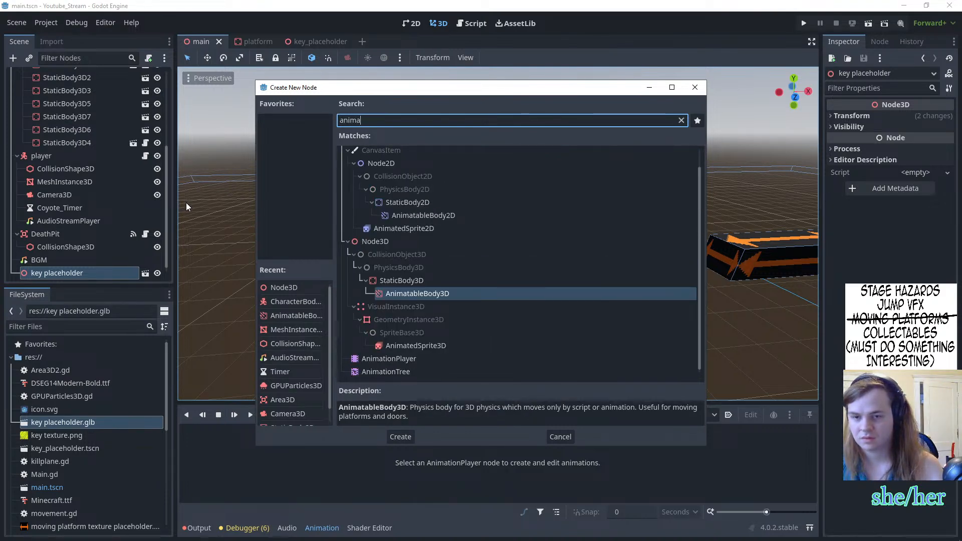
click(414, 357)
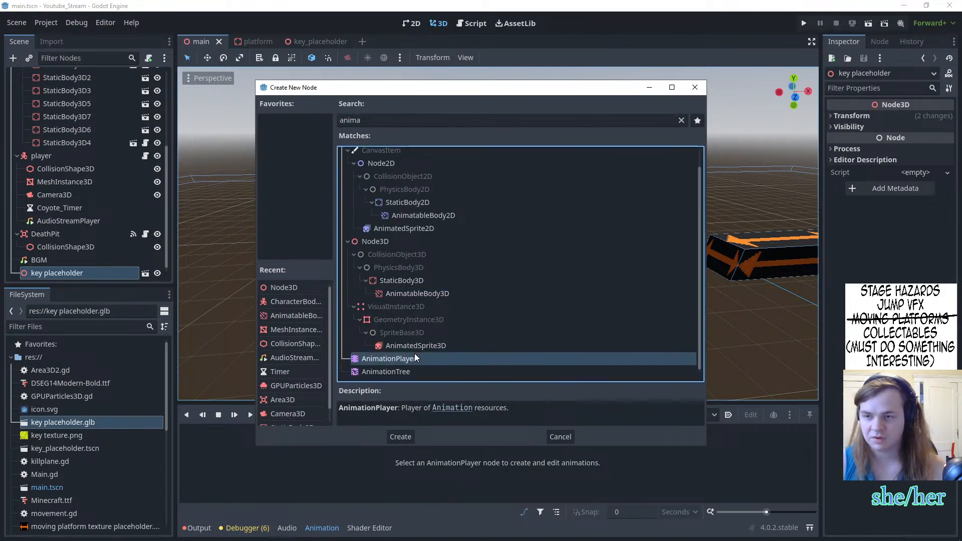
click(704, 92)
- Switch to Firefox and find and open the YouTube video "Godot 4 - Online Multiplayer FPS from Scratch"
mouse_move(307, 531)
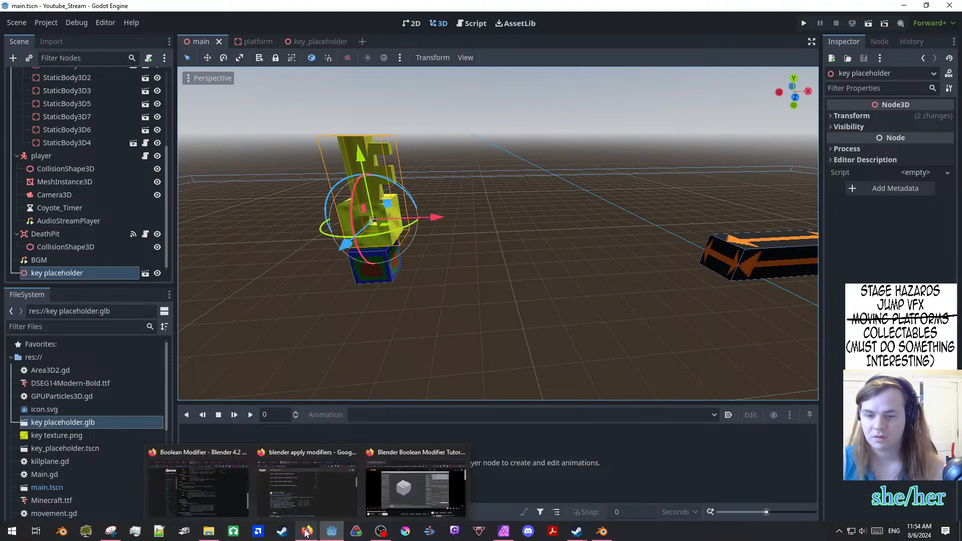
click(318, 474)
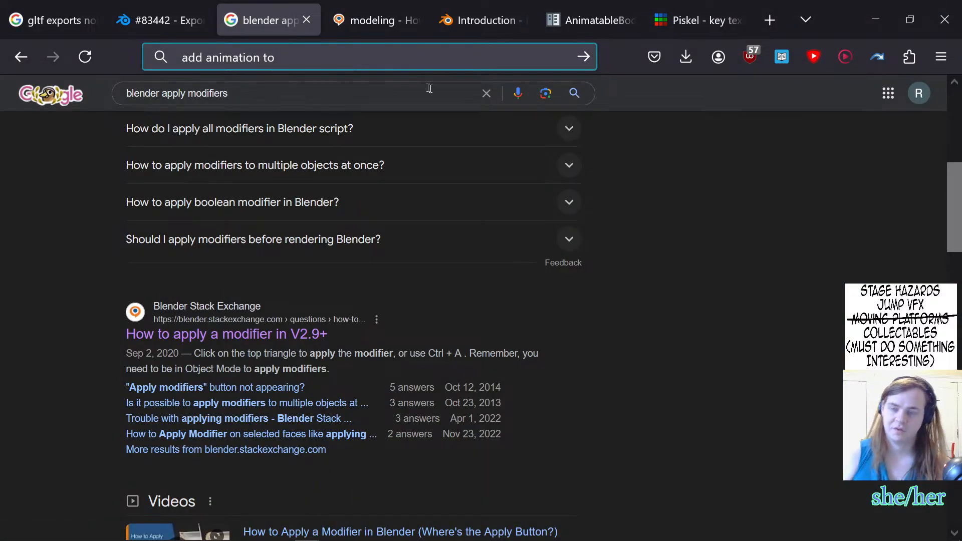
key(ctrl+l)
text(godot )
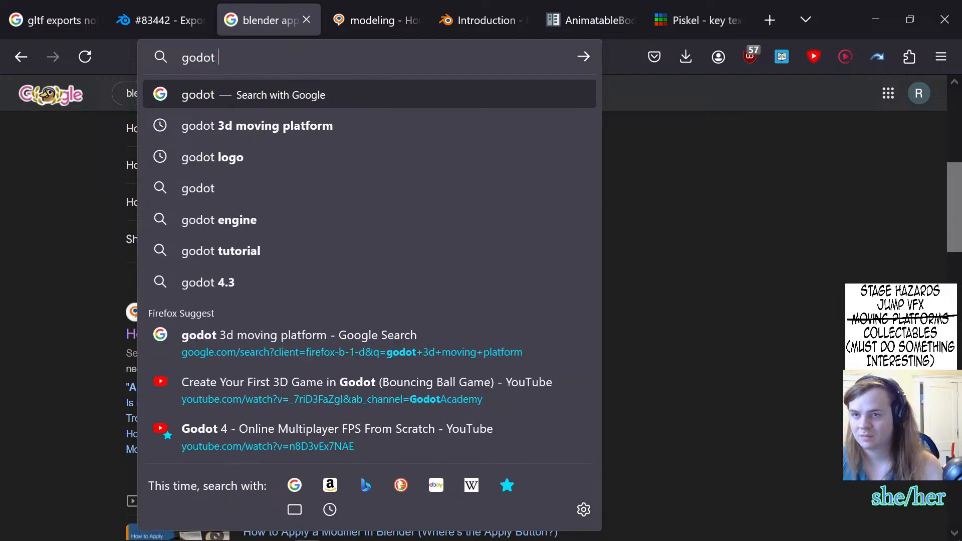
text(multiplayer sh)
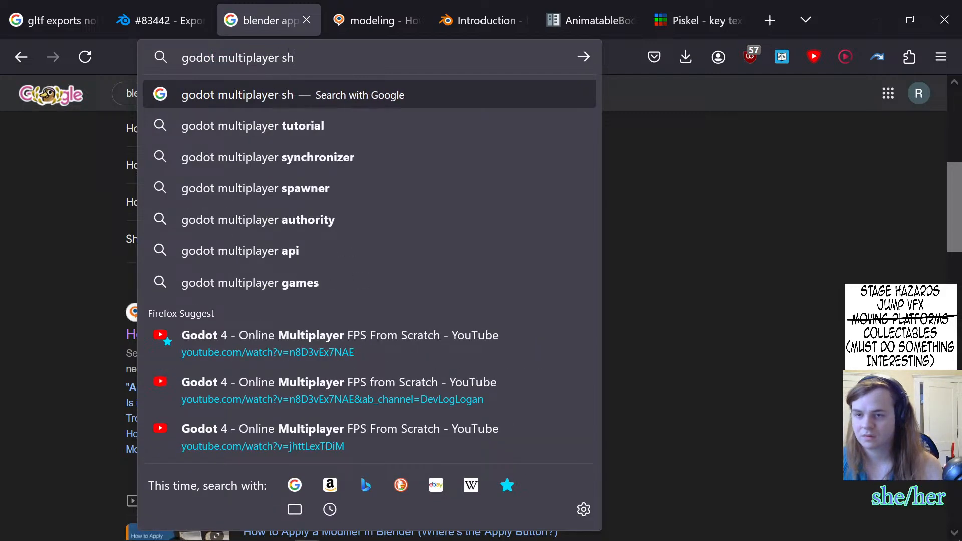
text(oo)
key(BackSpace)
key(BackSpace)
key(BackSpace)
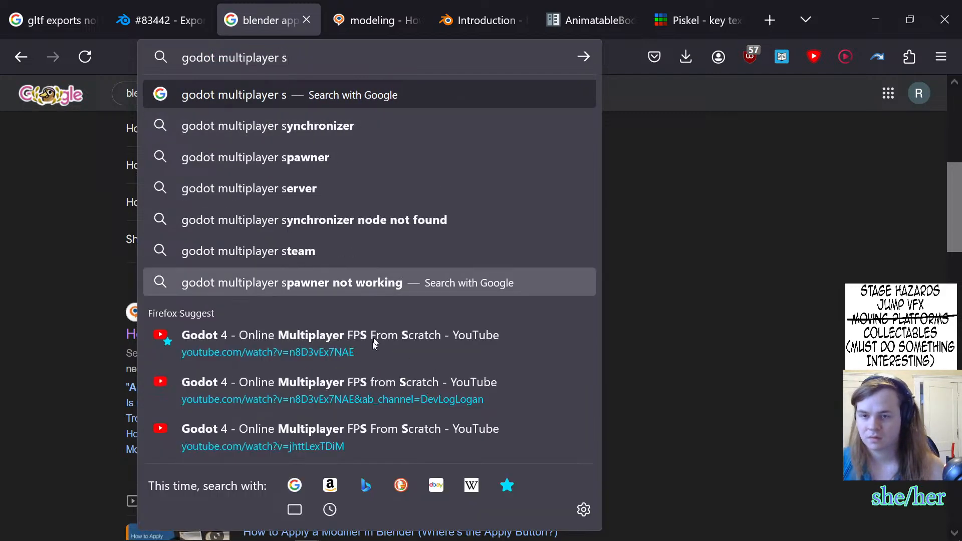
click(373, 341)
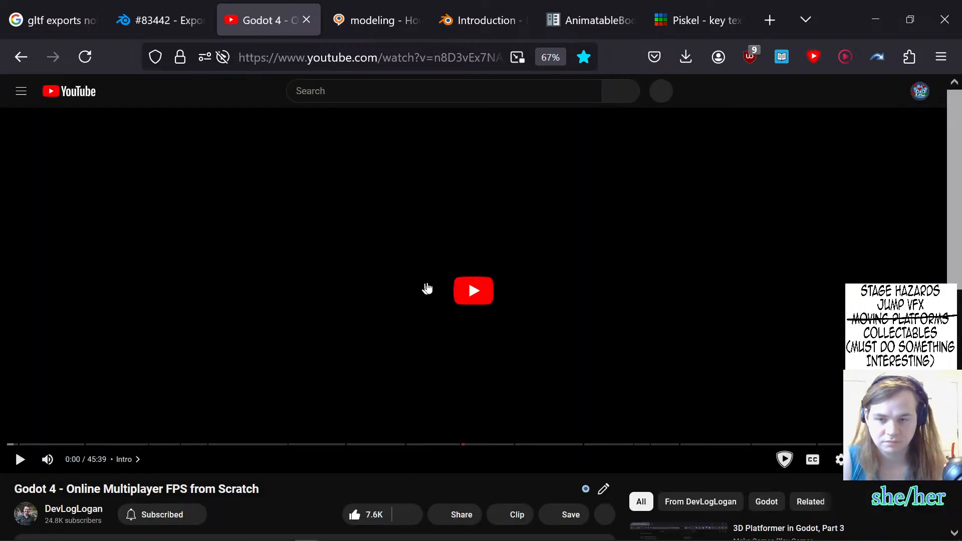
- Watch the video's Create Pistol Animations chapter on setting up an AnimationPlayer, pausing it at 14:33
click(206, 385)
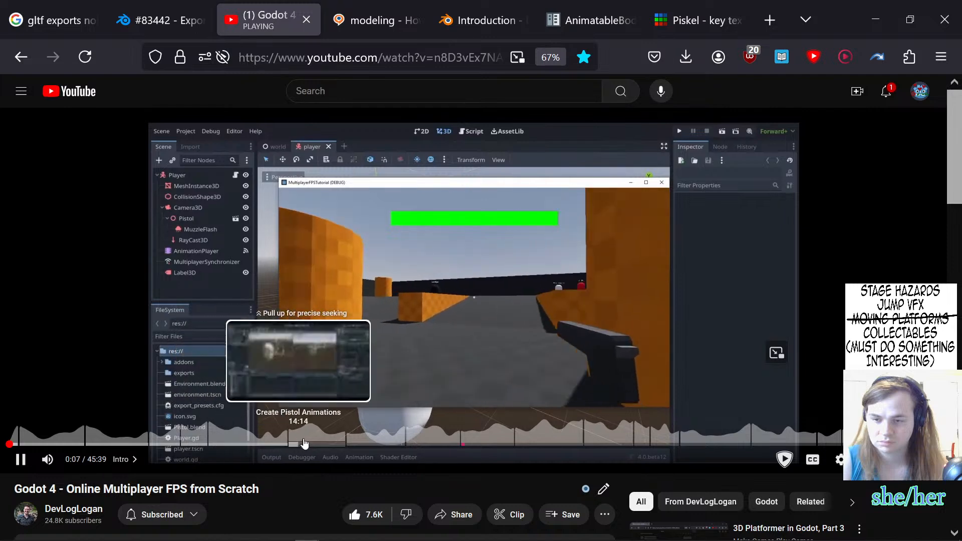
click(292, 445)
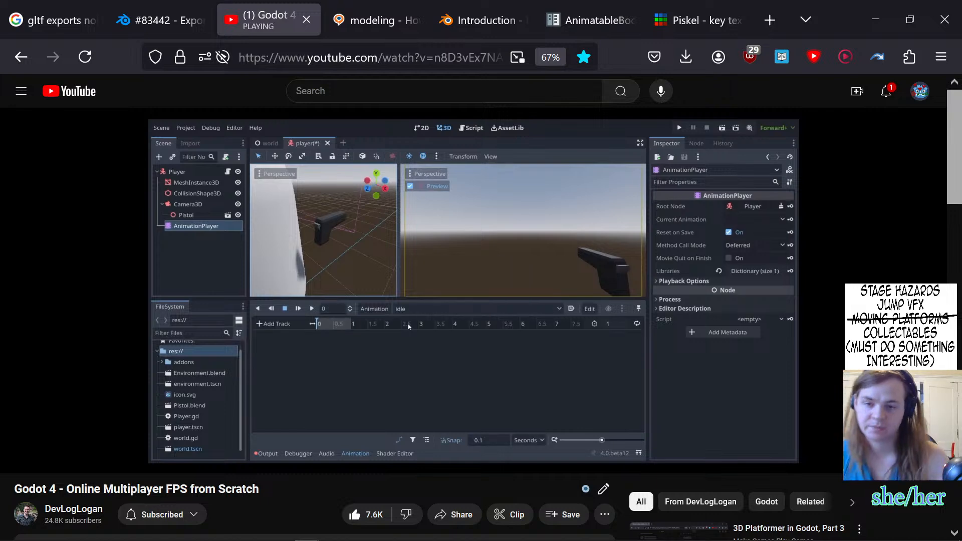
click(443, 245)
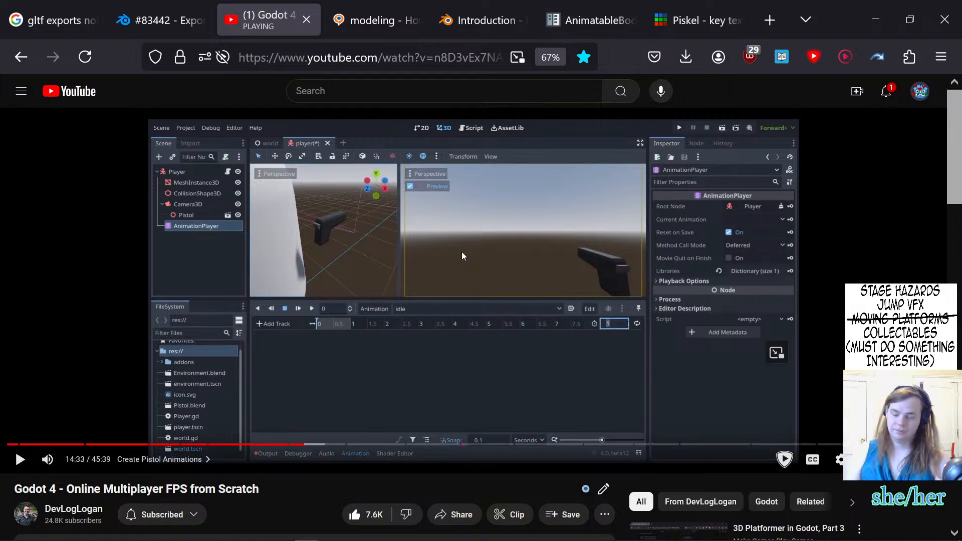
key(alt+Tab)
key(alt+Tab)
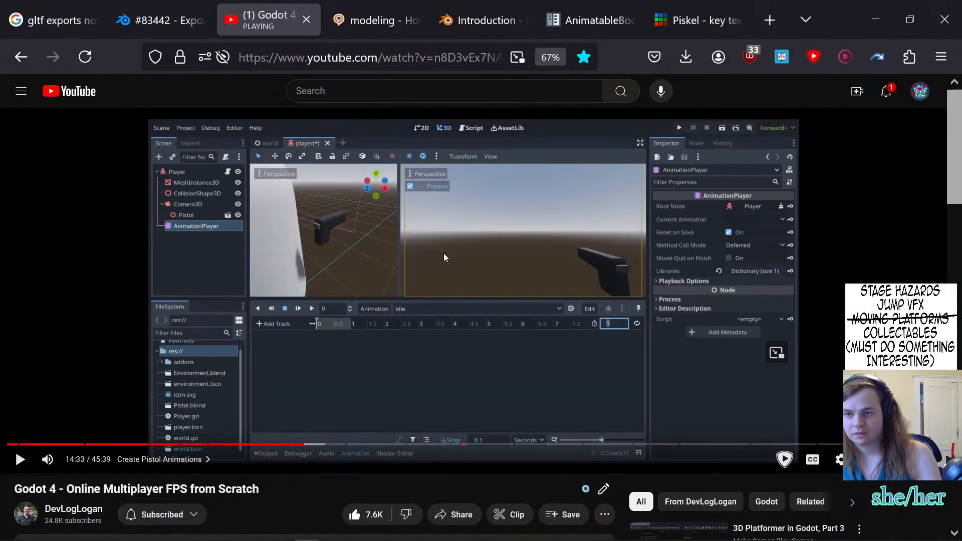
- Switch back to Godot and reparent the key placeholder node under World
key(alt+Tab)
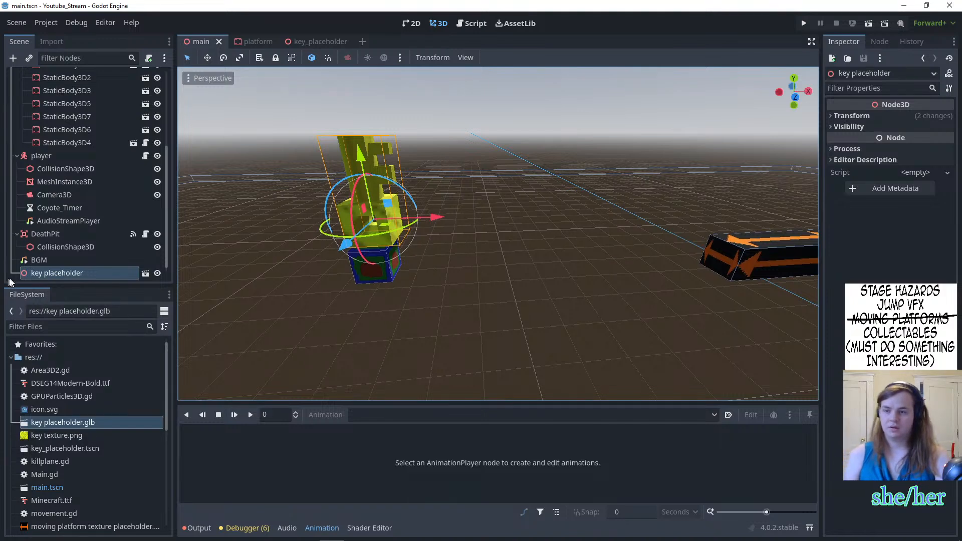
scroll(41, 274, up, 2)
scroll(50, 275, down, 2)
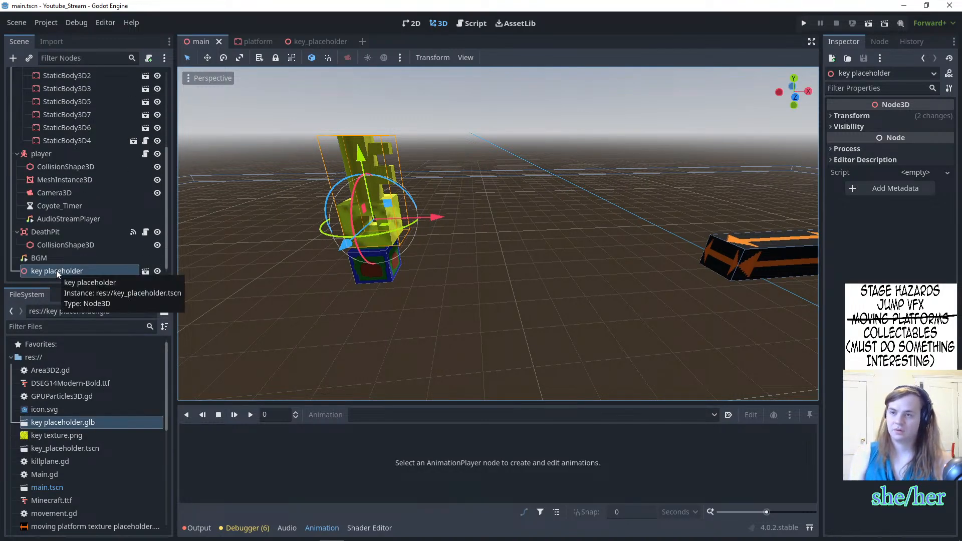
drag(57, 269, 59, 95)
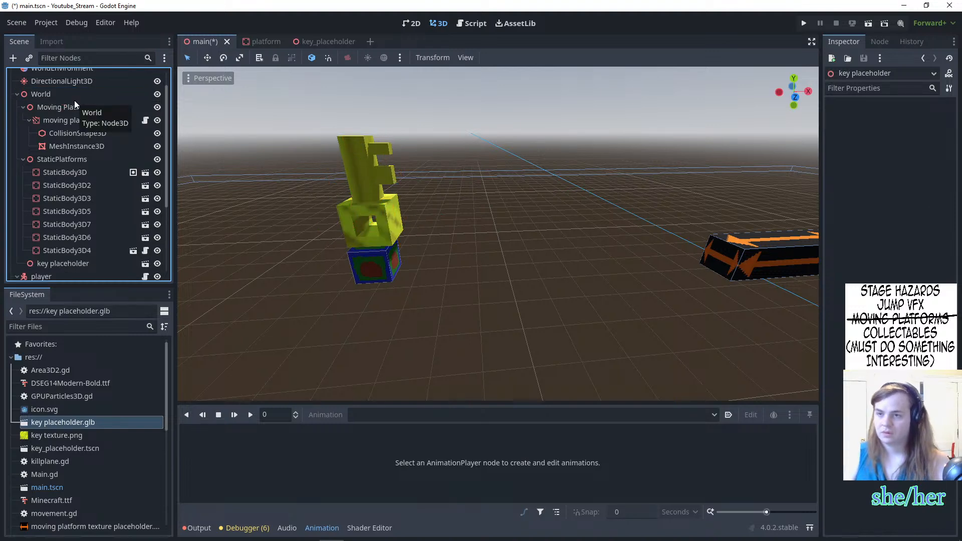
click(86, 263)
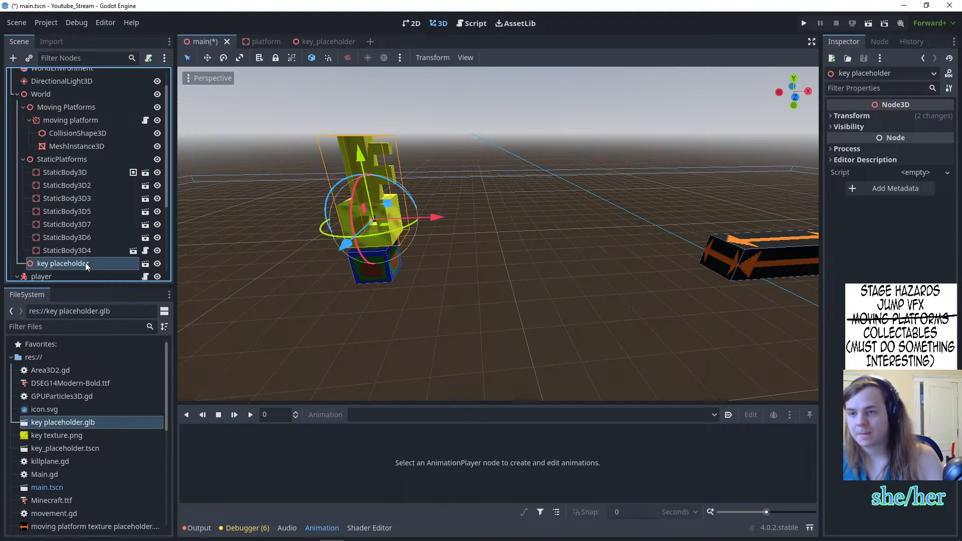
- Add a Node3D named Animated Objects under Moving Platforms and reparent key placeholder into it
click(96, 105)
right_click(96, 105)
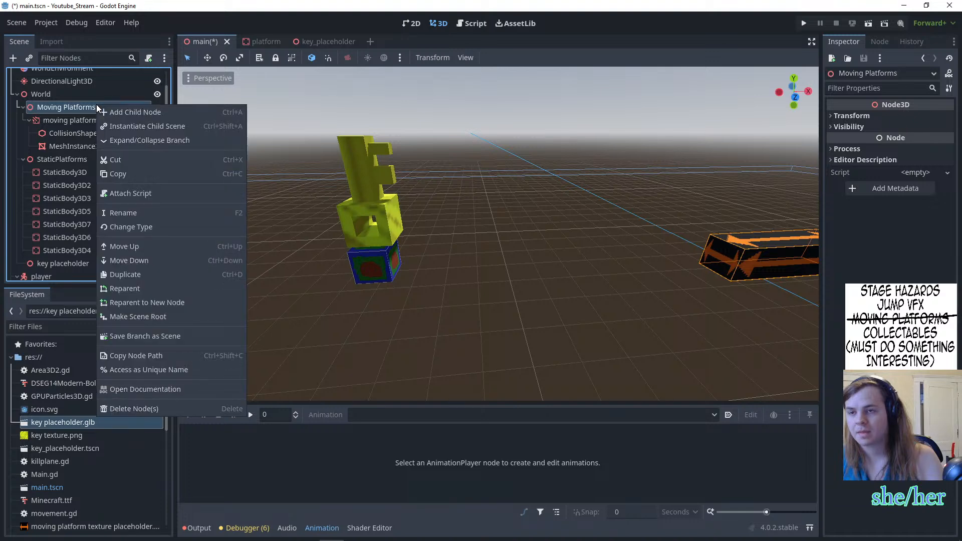
click(118, 107)
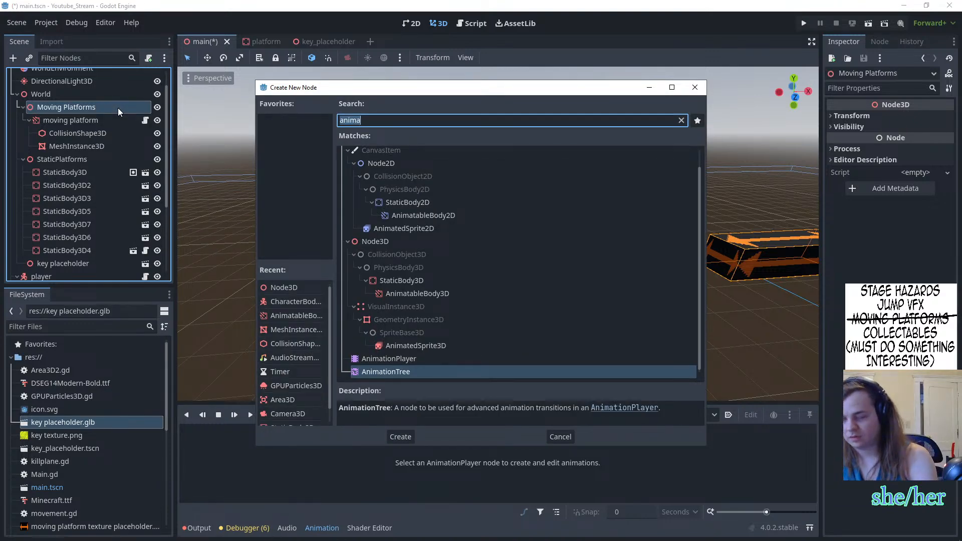
click(387, 240)
double_click(387, 241)
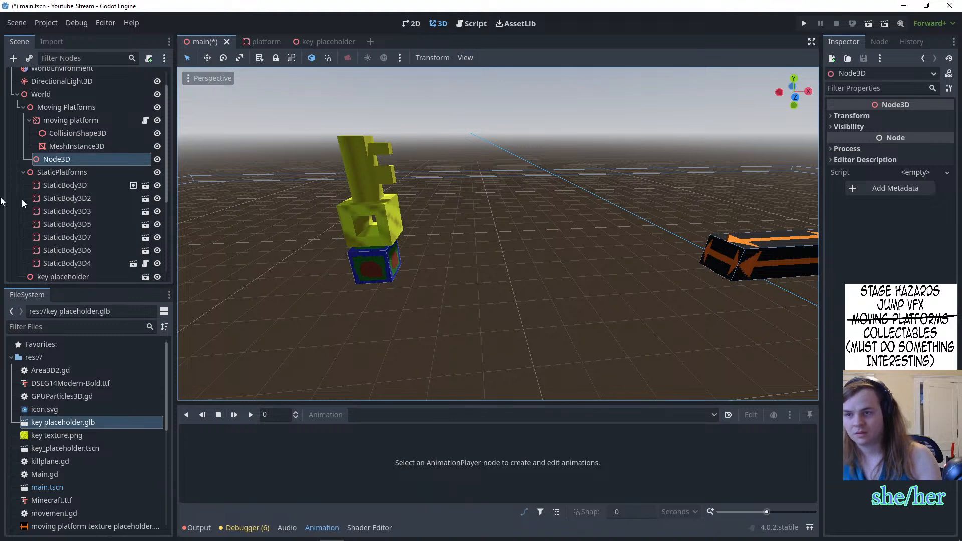
double_click(77, 160)
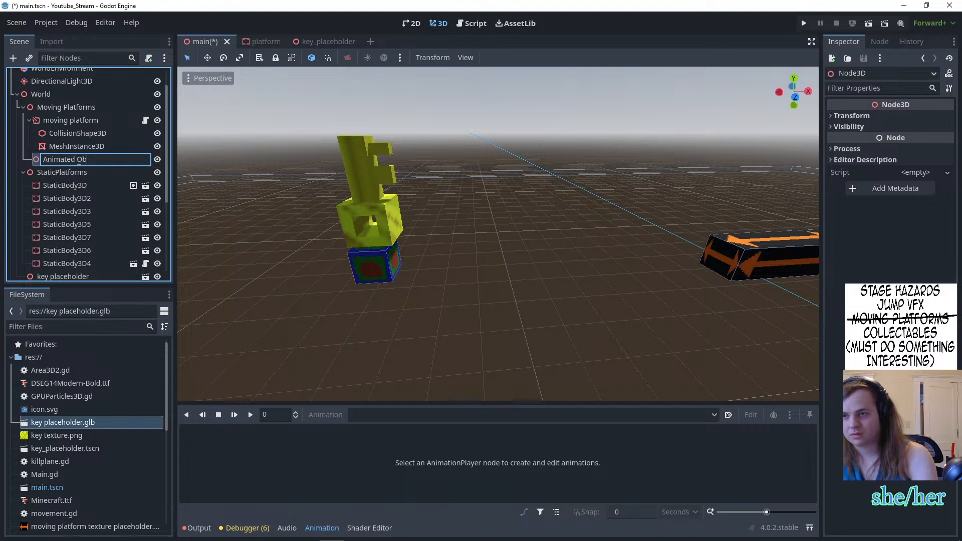
text(ts)
key(Return)
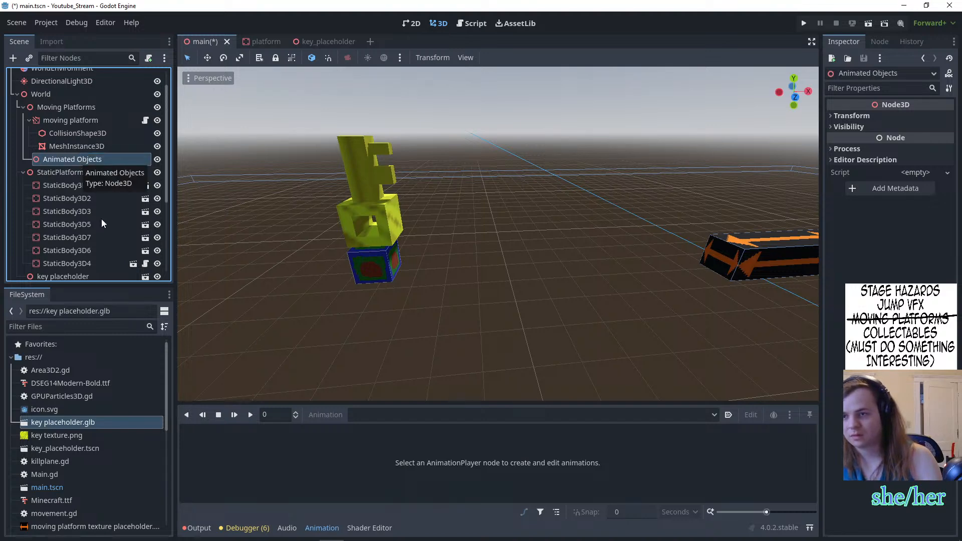
drag(85, 279, 71, 158)
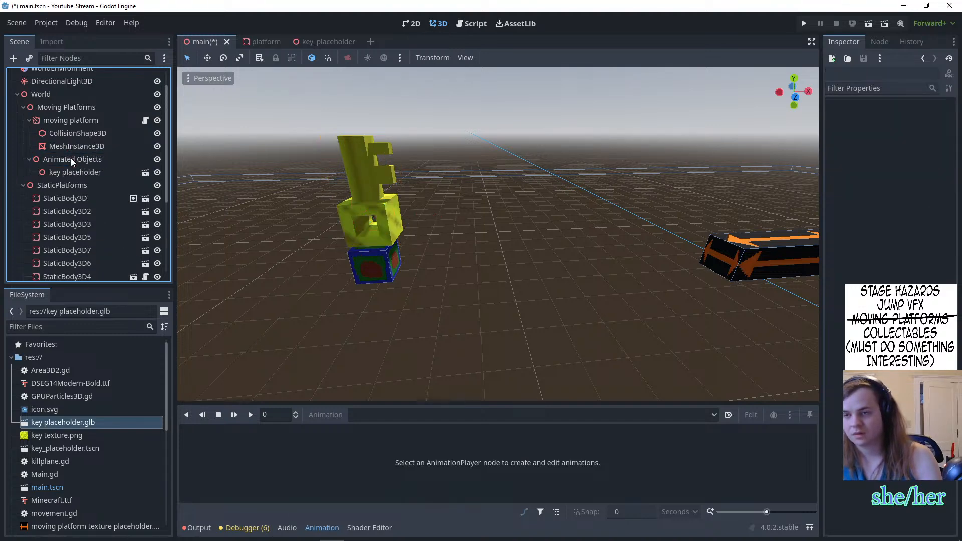
- Add an AnimationPlayer node as a child of Animated Objects and reselect key placeholder
right_click(70, 158)
click(94, 168)
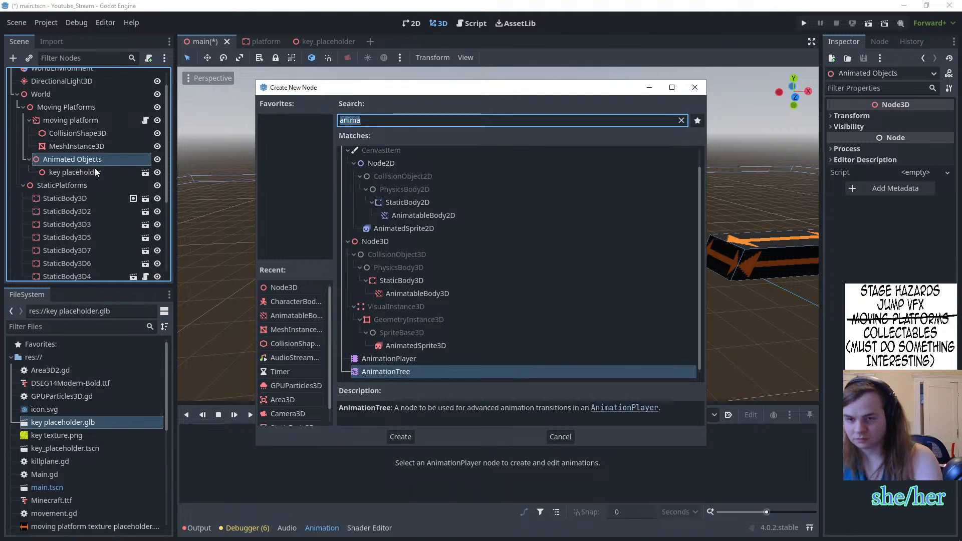
key(BackSpace)
text(anim)
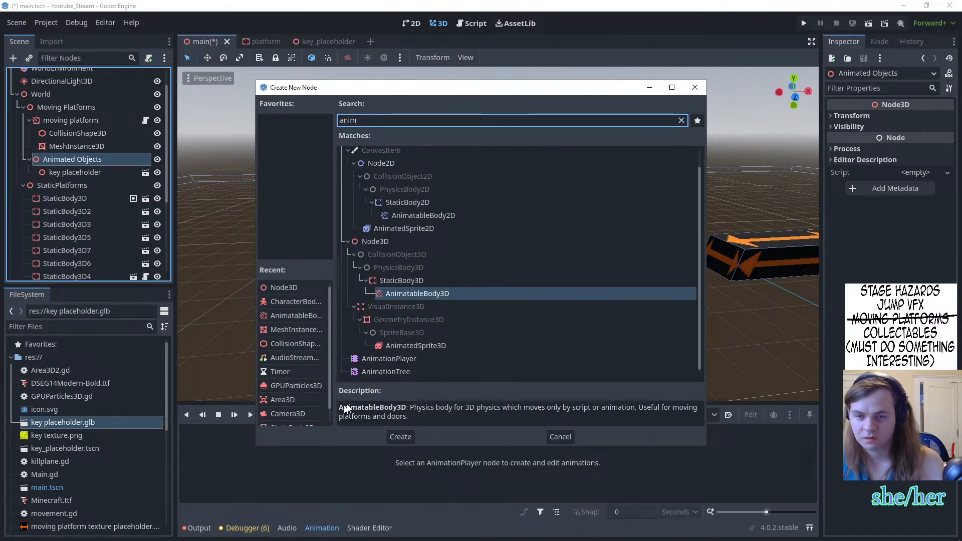
click(380, 367)
click(388, 359)
click(406, 432)
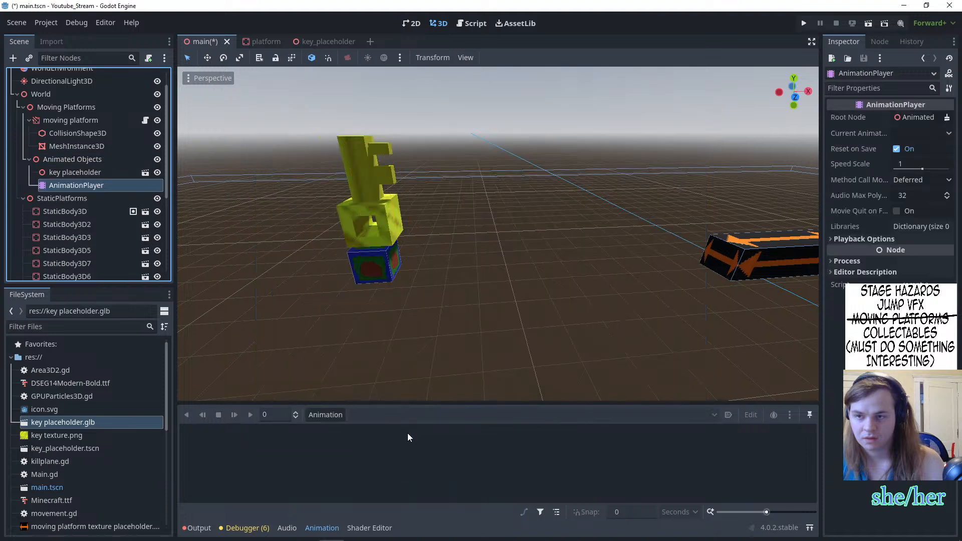
click(95, 174)
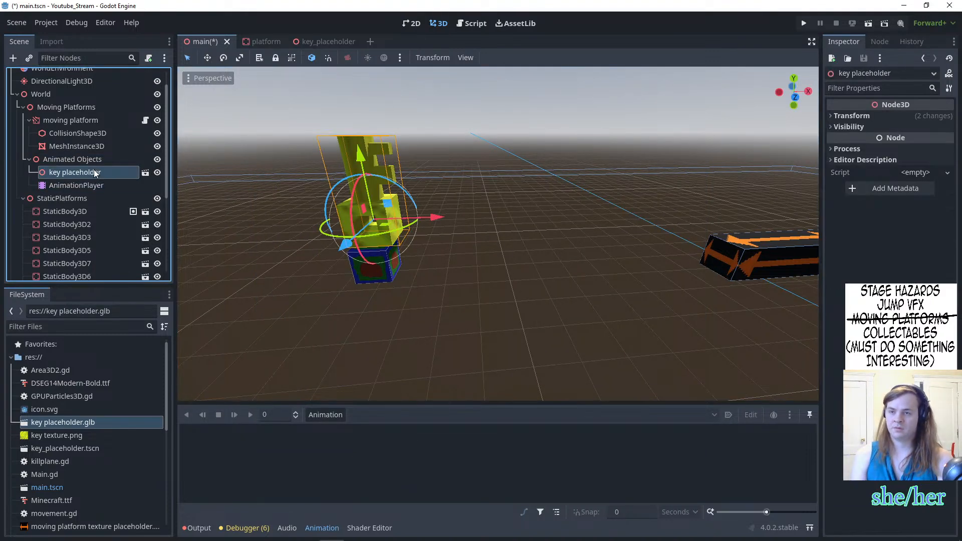
- Switch to Firefox, watch how the video keyframes the pistol's position in its idle animation, and switch back to Godot
key(alt+Tab)
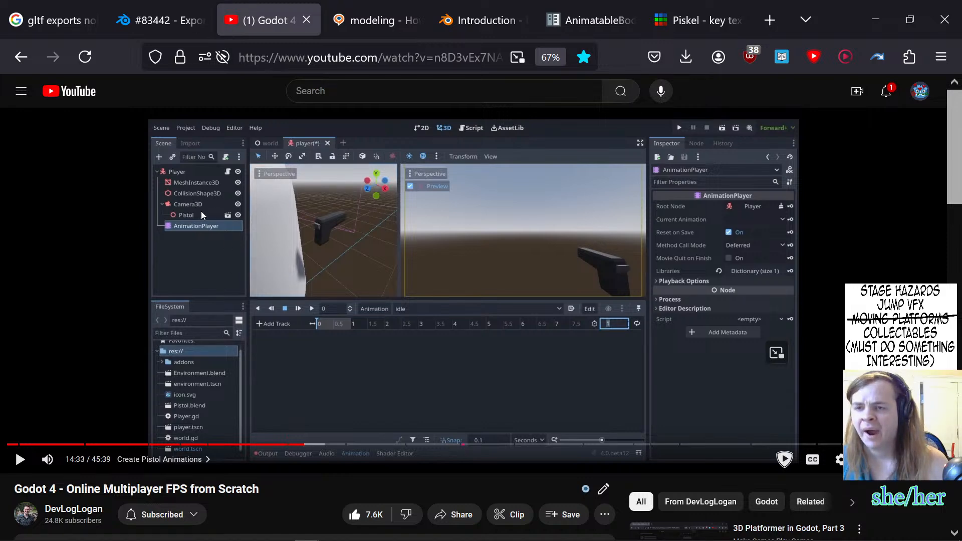
key(alt+Tab)
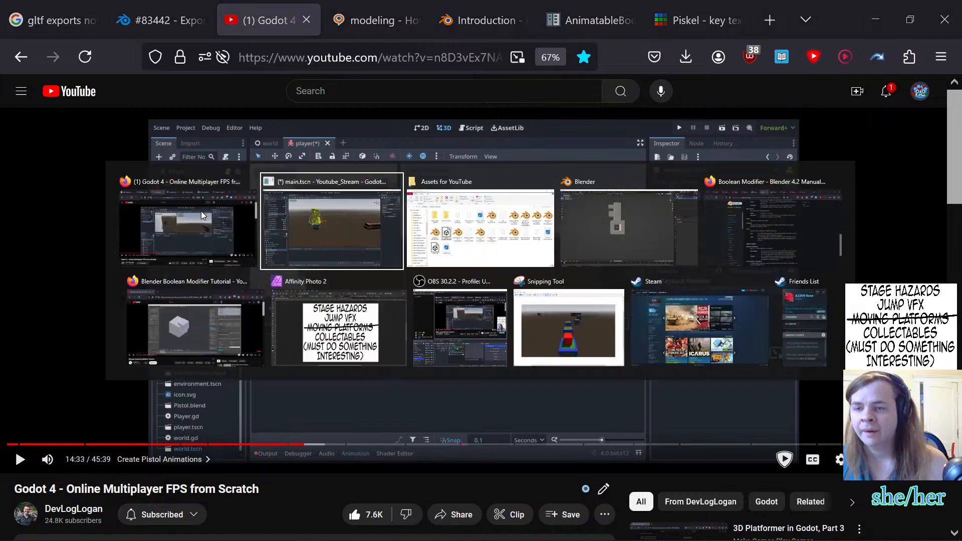
key(alt+Tab)
click(383, 222)
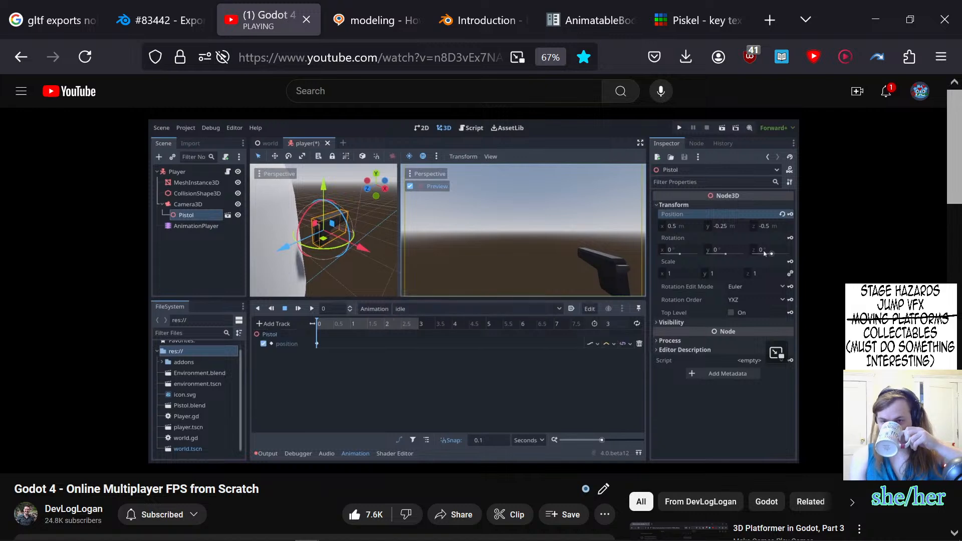
click(381, 220)
key(alt+Tab)
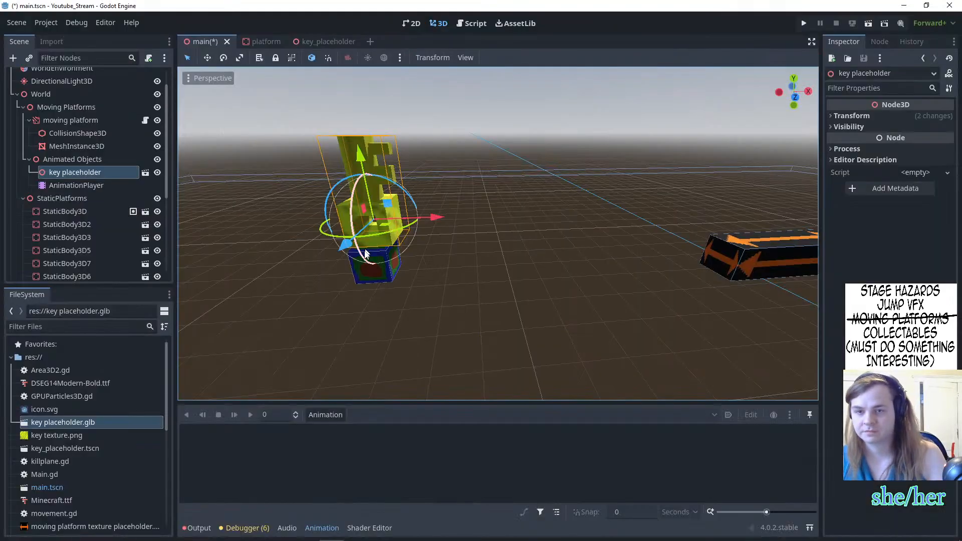
- Create a new animation named spin in the AnimationPlayer
click(323, 414)
click(332, 429)
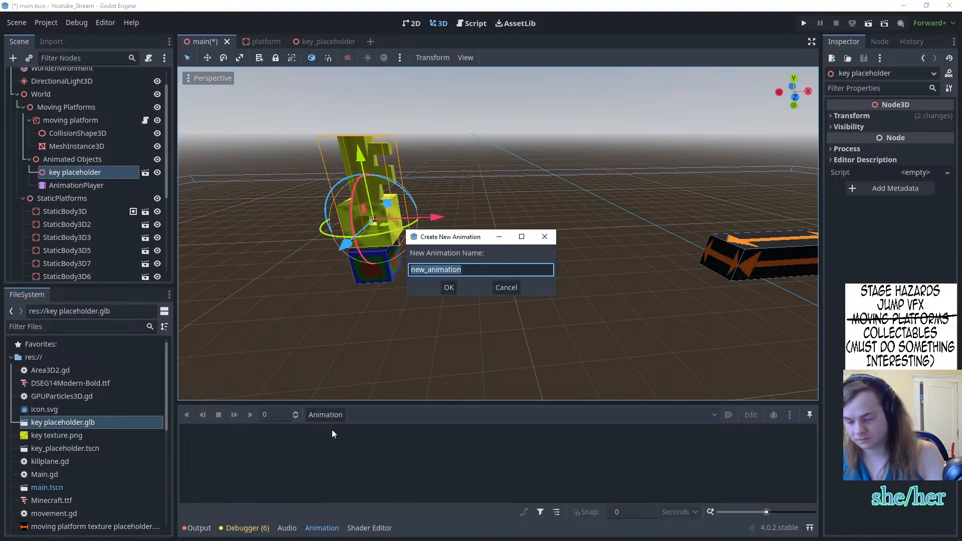
text(spin)
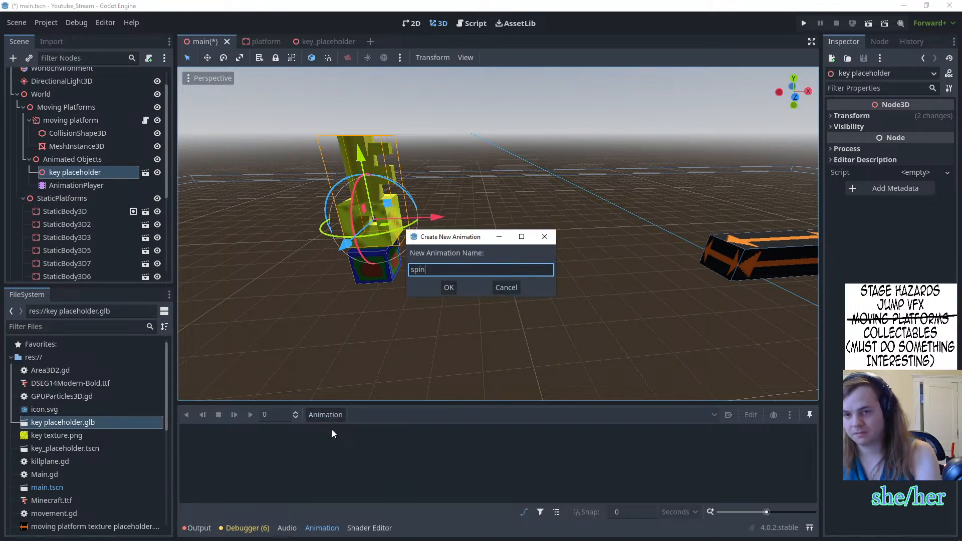
key(Return)
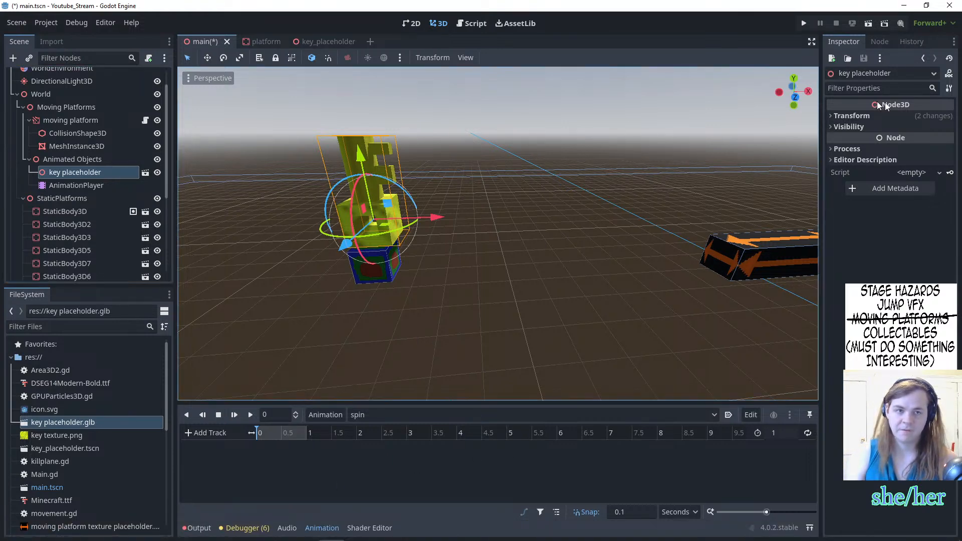
- Create a rotation track with a RESET track for key placeholder, keyed at 0 s, and move the playhead to 0.2 s
click(881, 118)
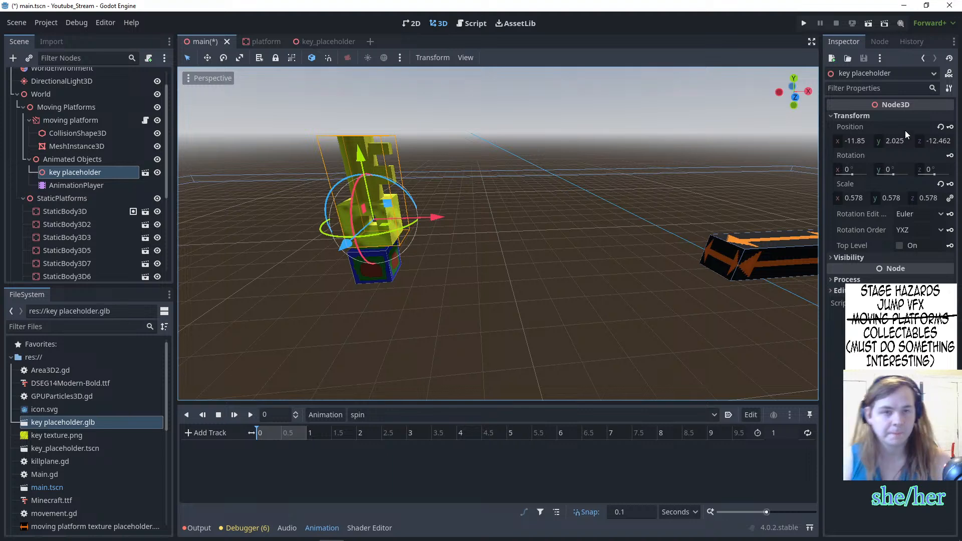
click(949, 156)
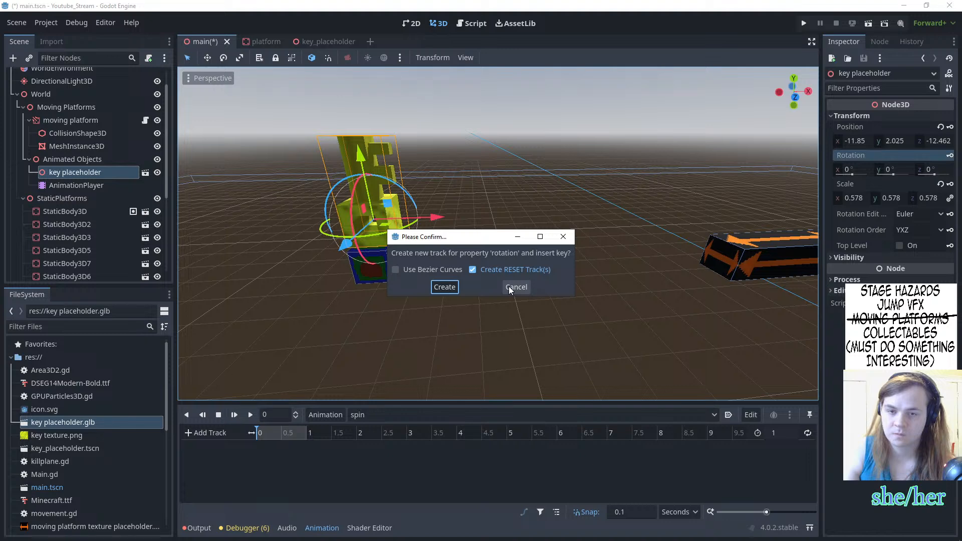
click(432, 286)
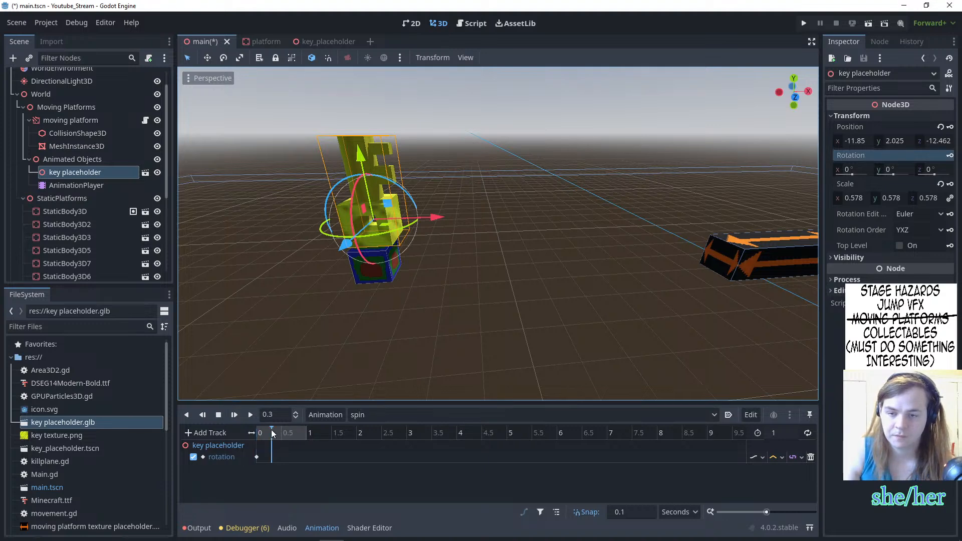
drag(271, 428, 266, 428)
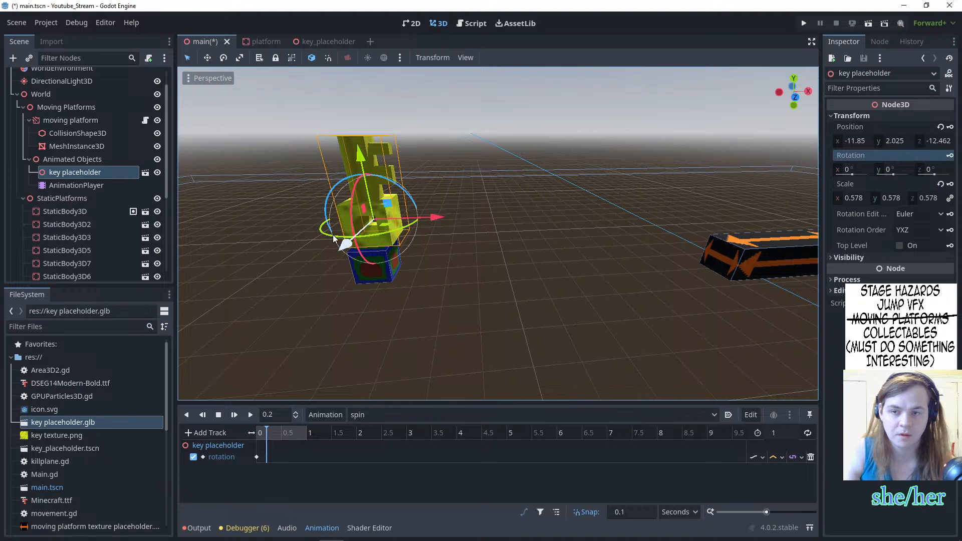
mouse_move(346, 244)
mouse_down()
mouse_move(356, 239)
mouse_move(337, 250)
mouse_up()
key(ctrl+z)
key(ctrl+z)
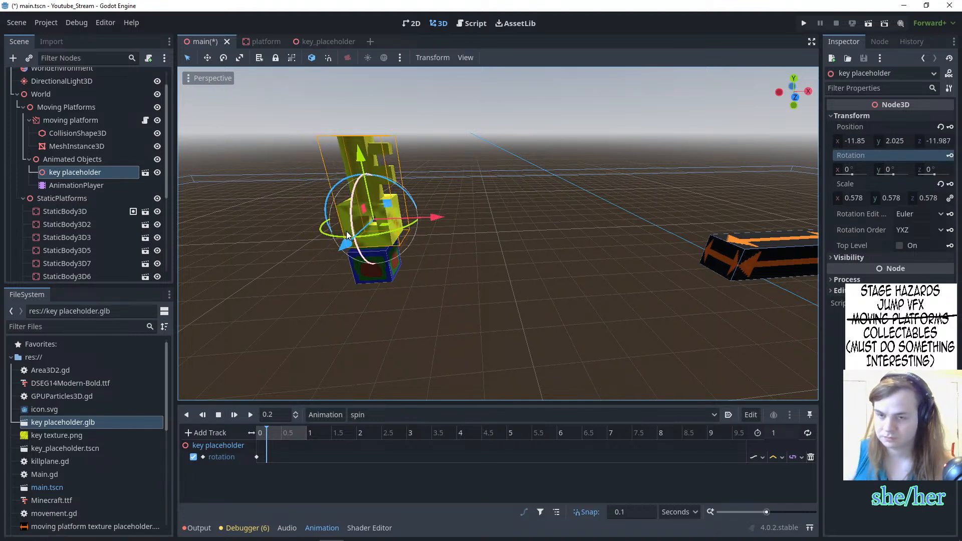
- Keyframe key placeholder's Y rotation at about 18.6° at 0.2 s and about 42.5° at 0.5 s
drag(399, 236, 422, 226)
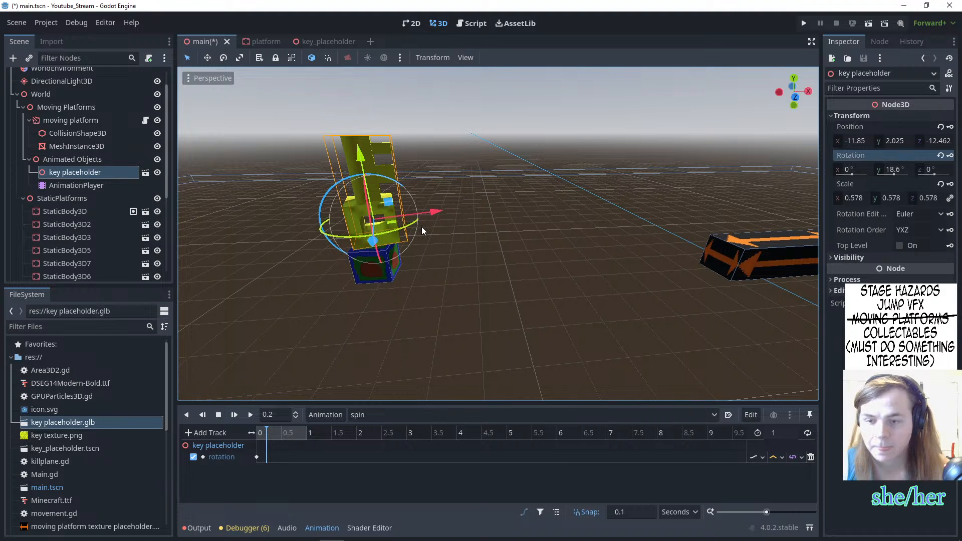
click(949, 156)
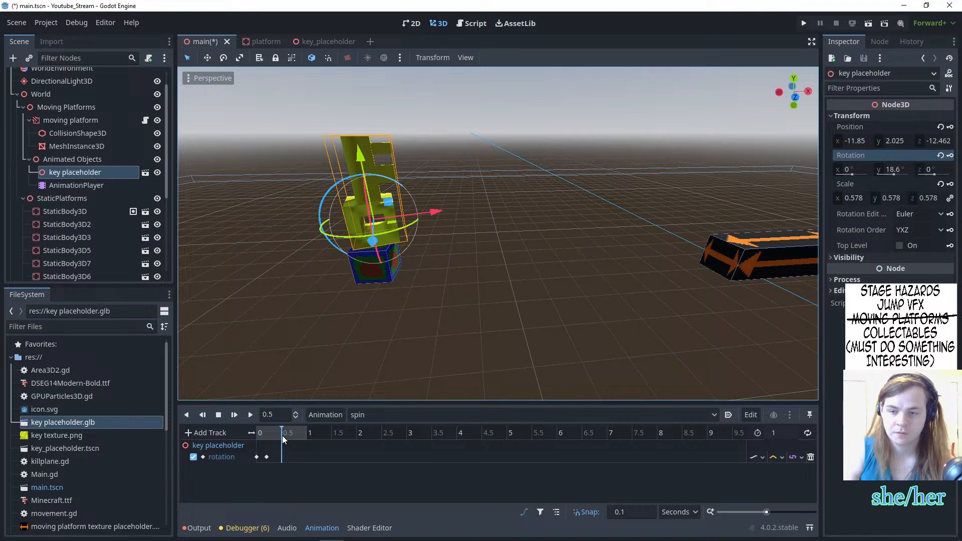
drag(327, 241, 378, 248)
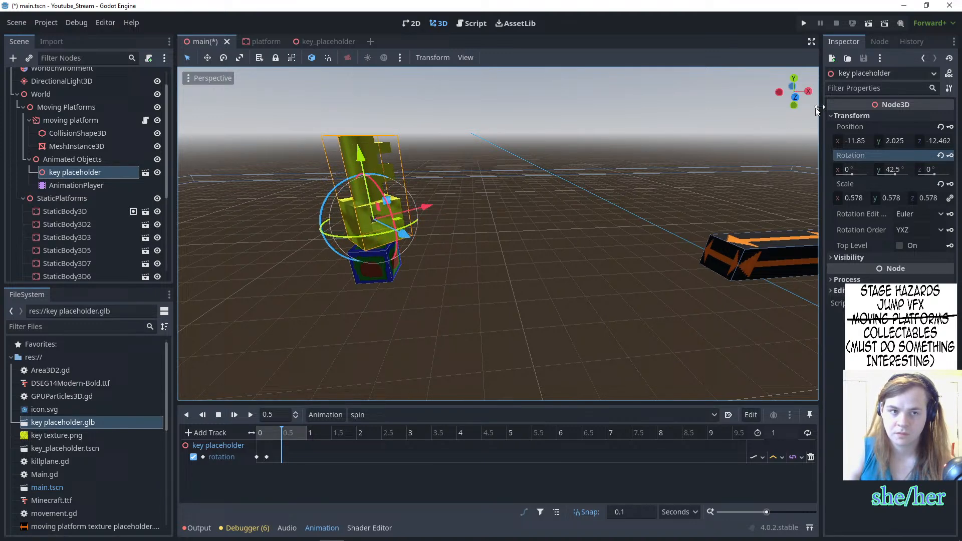
click(949, 157)
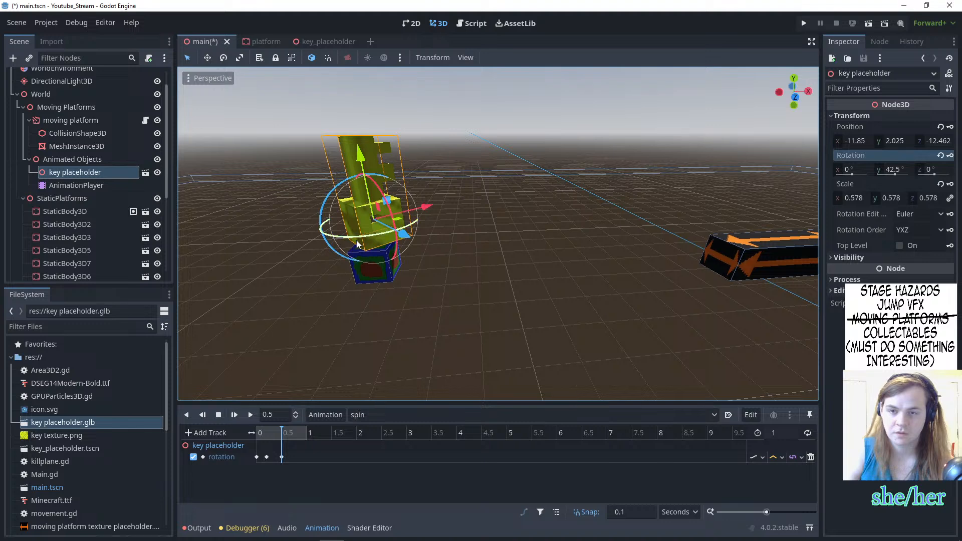
- Rotate key placeholder to about -141.4° around Y at 0.8 s and insert a rotation keyframe there
drag(358, 239, 443, 223)
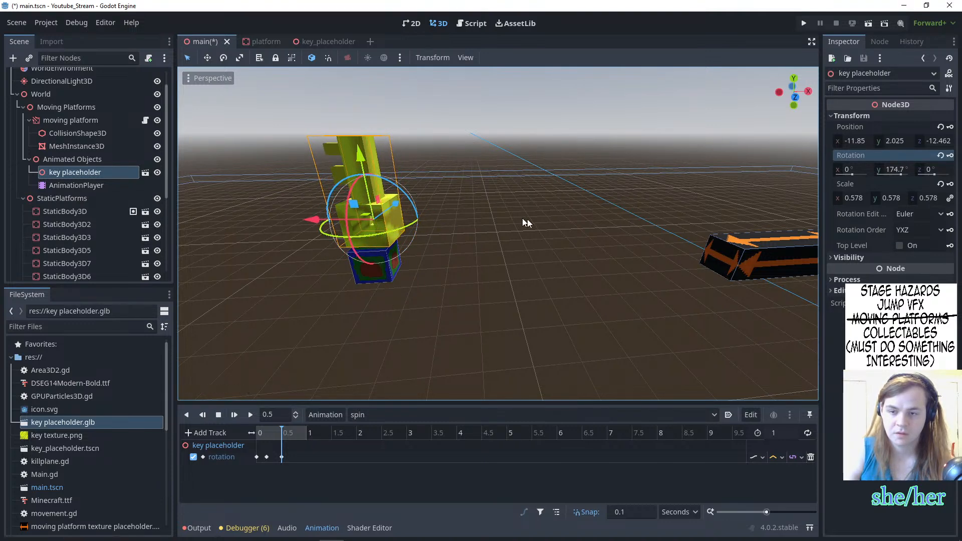
click(297, 434)
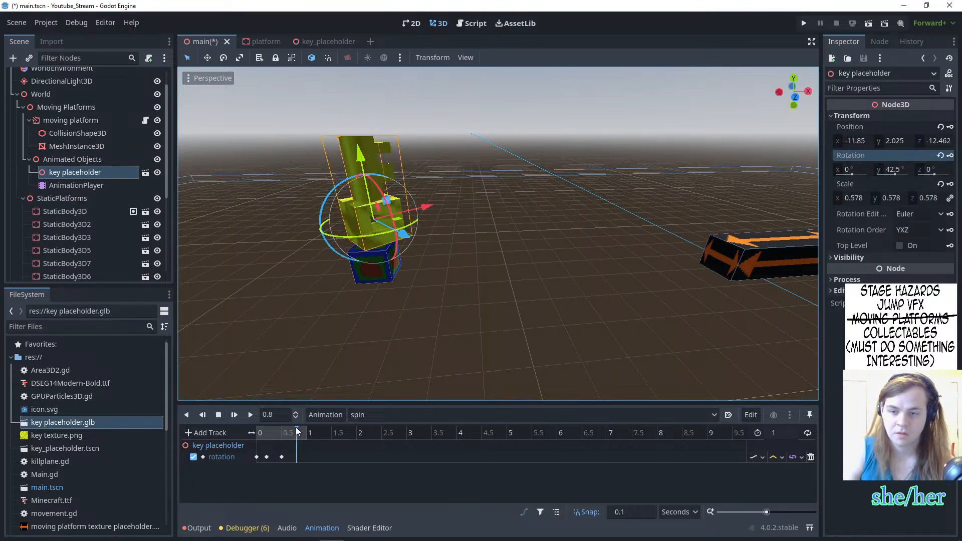
drag(335, 244, 504, 181)
click(949, 156)
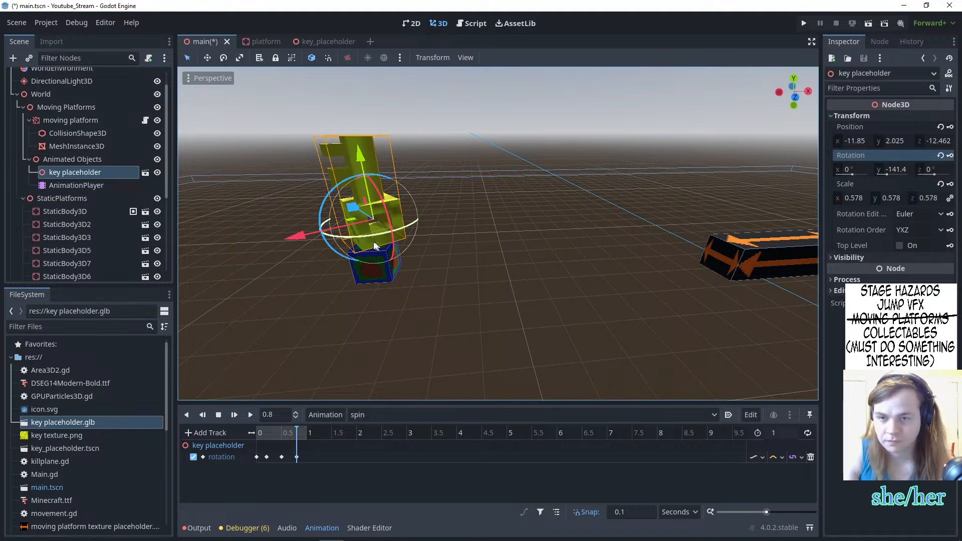
- Try turning key placeholder further around Y at 0.8 s and set its Y rotation to 0°
drag(369, 236, 596, 150)
drag(386, 241, 418, 227)
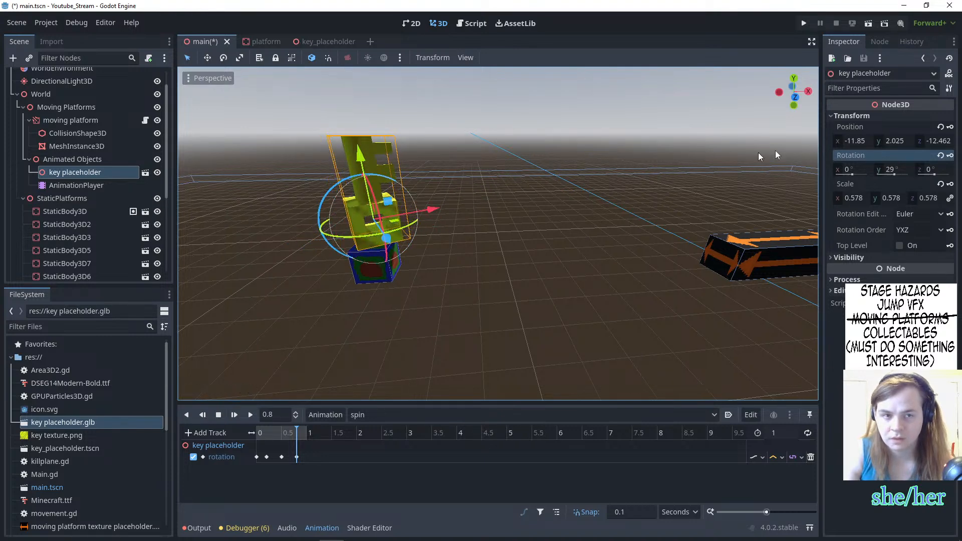
click(897, 168)
text(0)
key(Return)
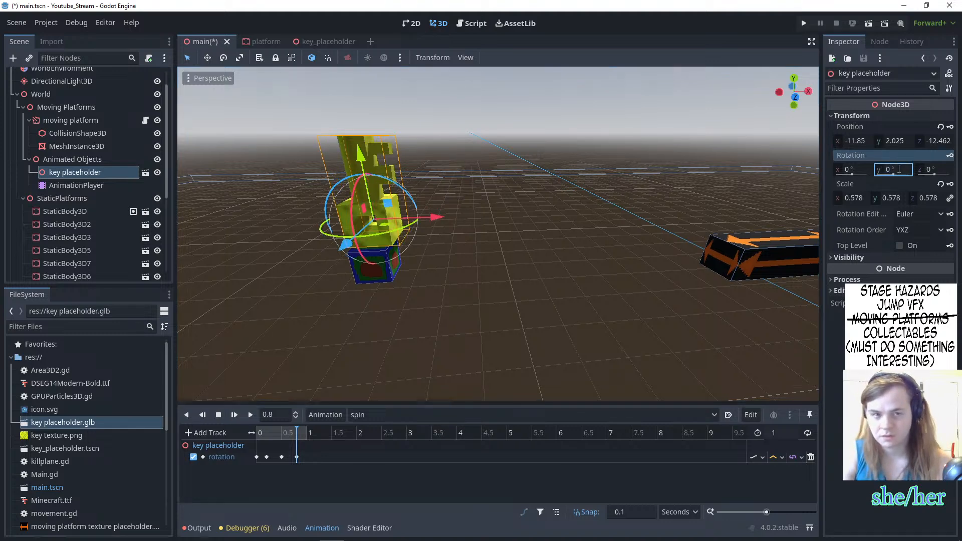
- Move the spin animation's playhead to 1 s and set key placeholder's Y rotation to 0°
click(308, 433)
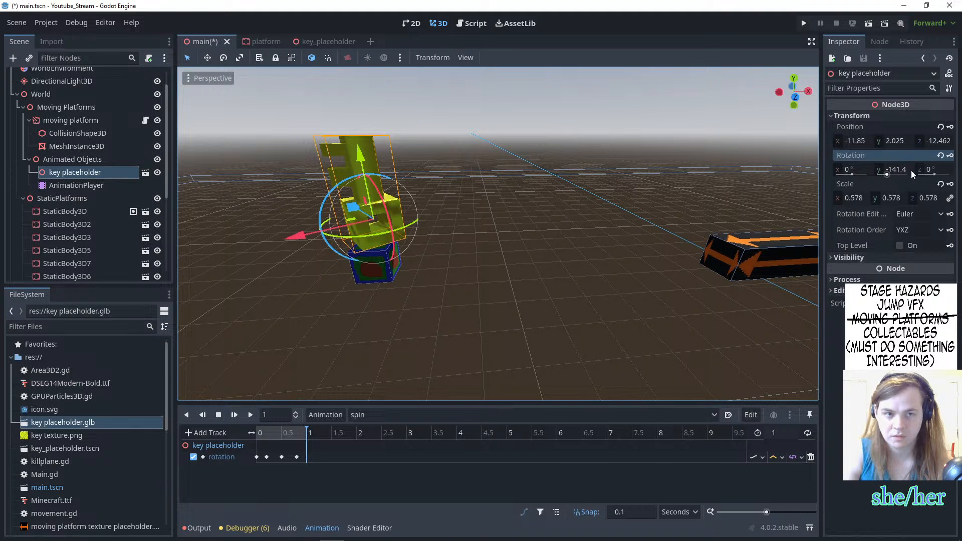
click(895, 170)
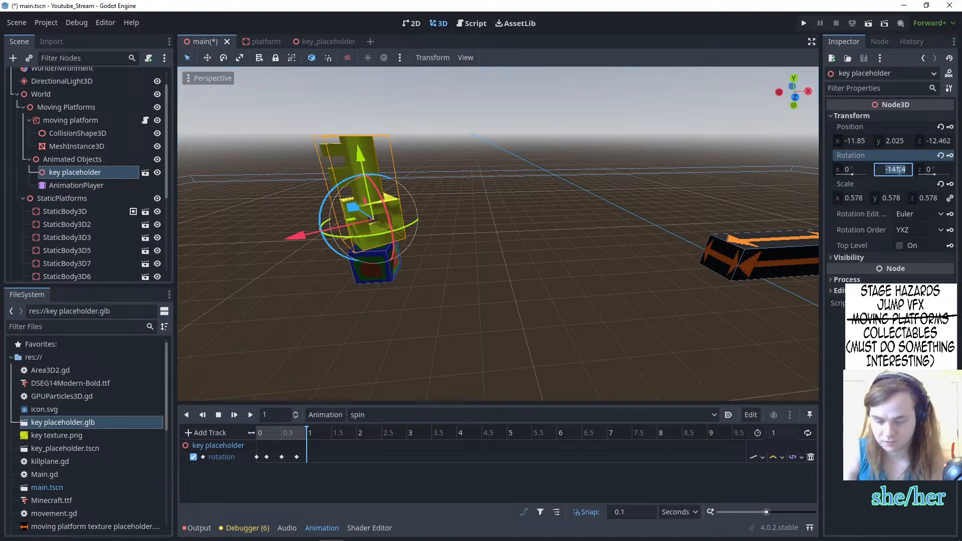
text(0)
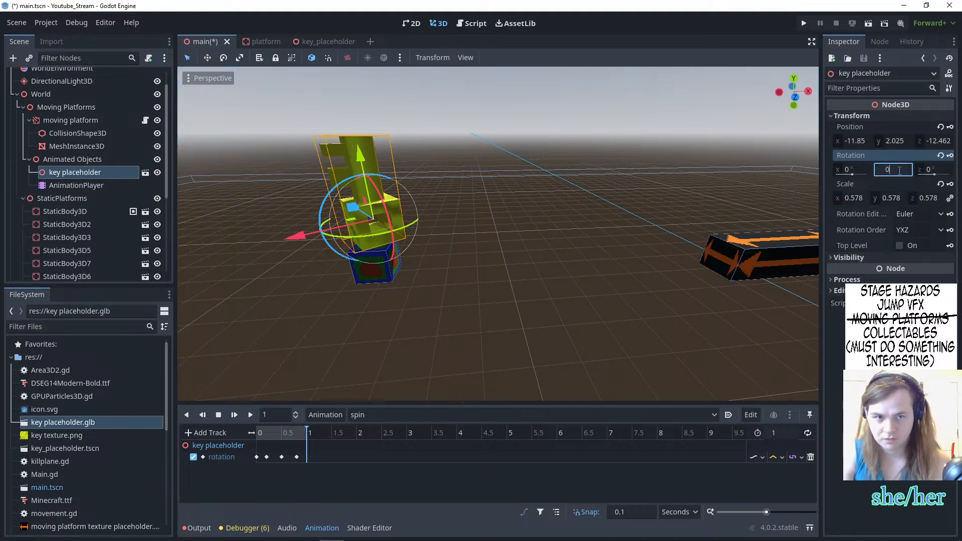
key(Return)
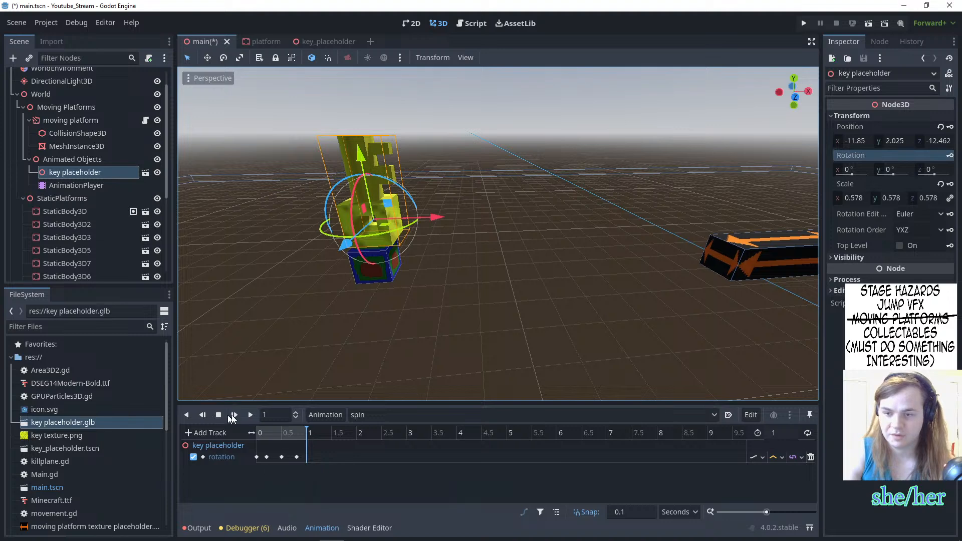
- Preview the spin animation and try setting key placeholder's Y rotation to 141.4° at 0.8 s
click(254, 414)
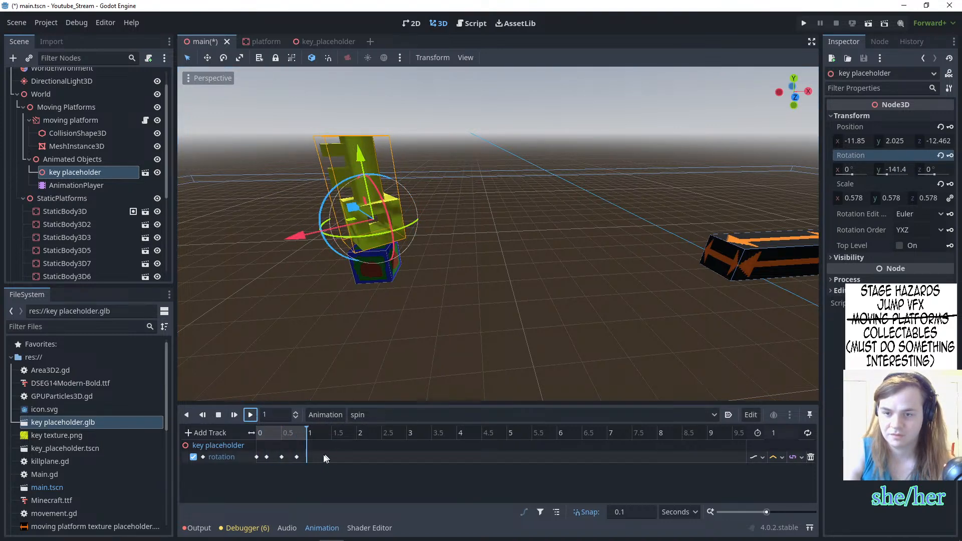
drag(266, 432, 281, 432)
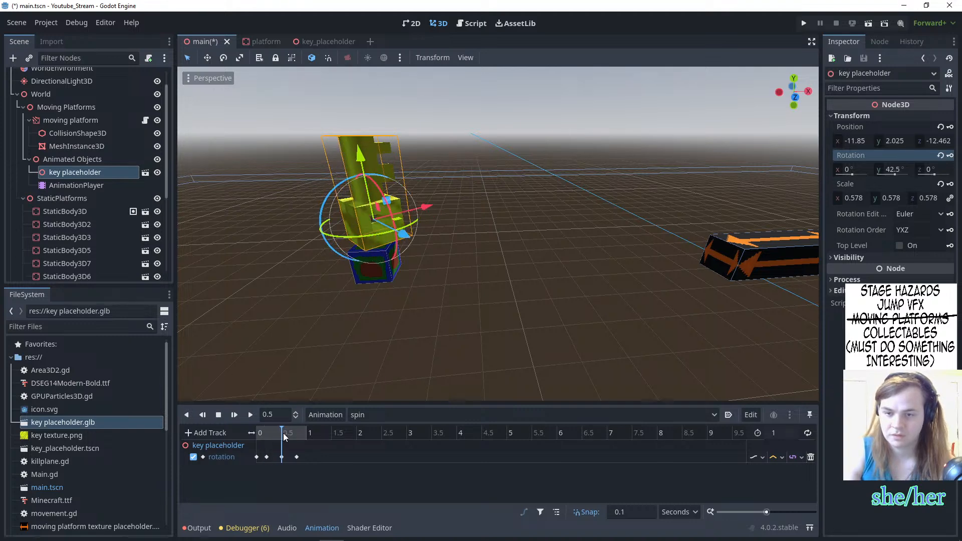
mouse_move(283, 436)
mouse_down()
mouse_move(296, 433)
mouse_move(275, 435)
mouse_move(301, 442)
mouse_up()
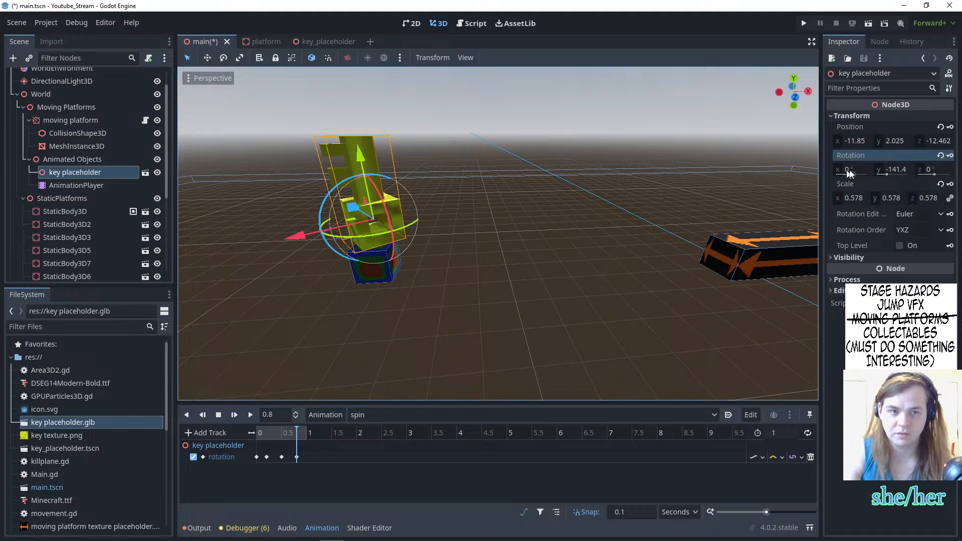
click(893, 169)
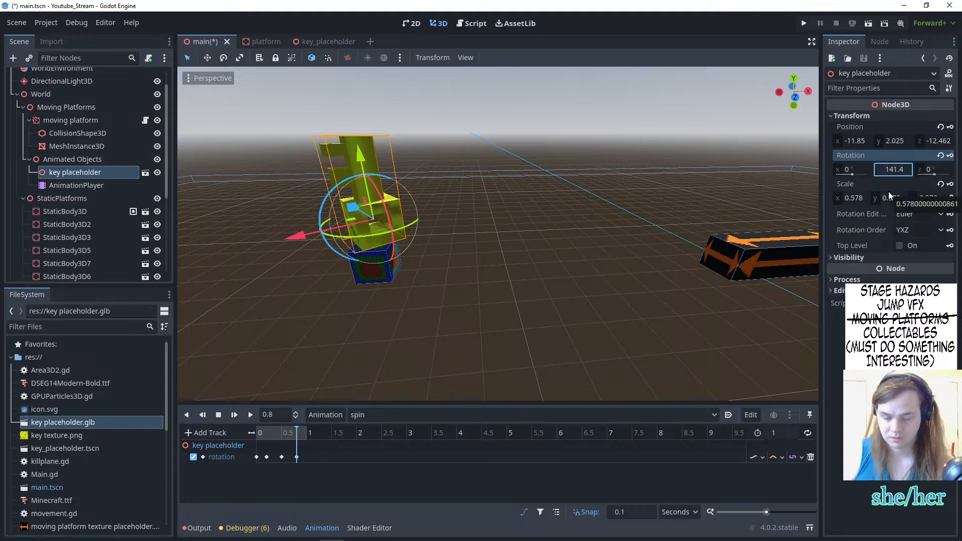
text(141.4)
key(Return)
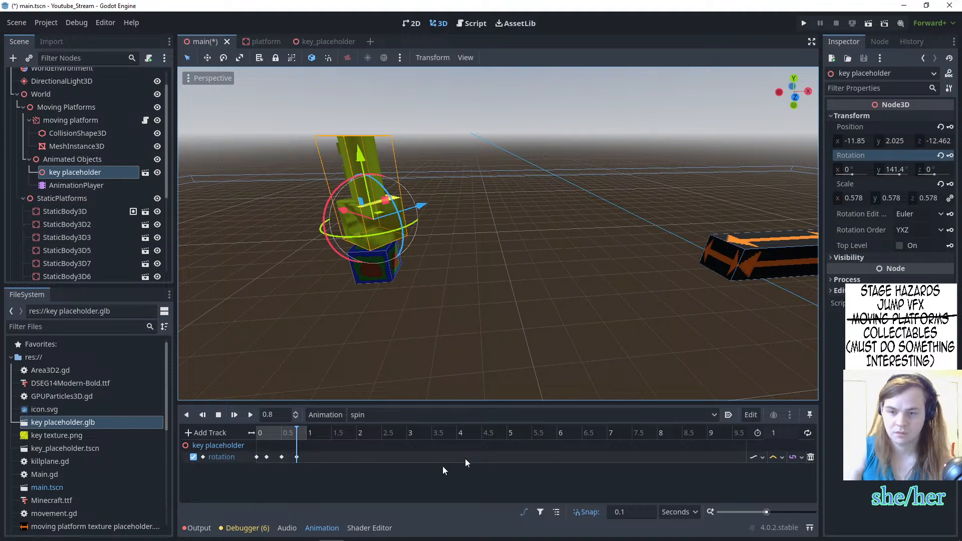
- Set key placeholder's Y rotation to 0° at 1 s, insert a rotation keyframe there and play the spin animation
click(349, 429)
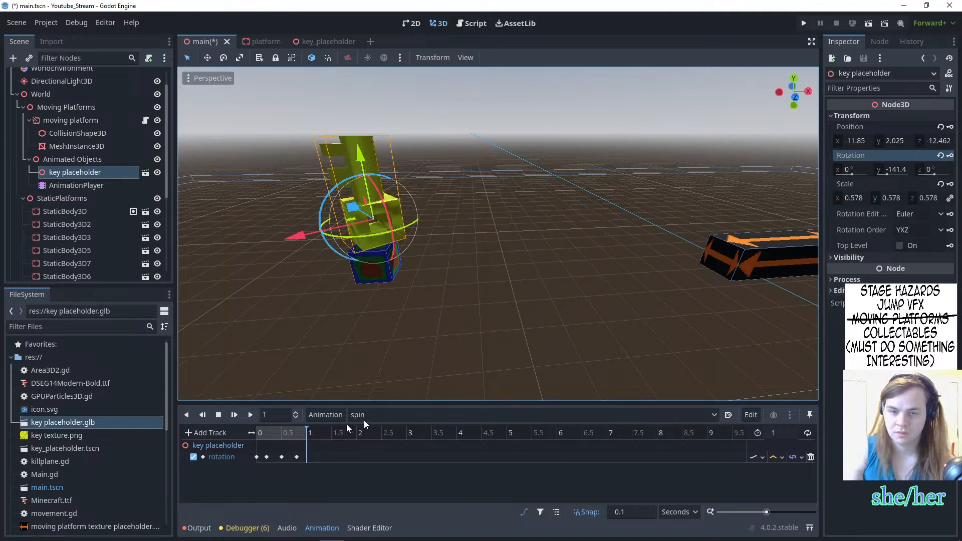
click(895, 170)
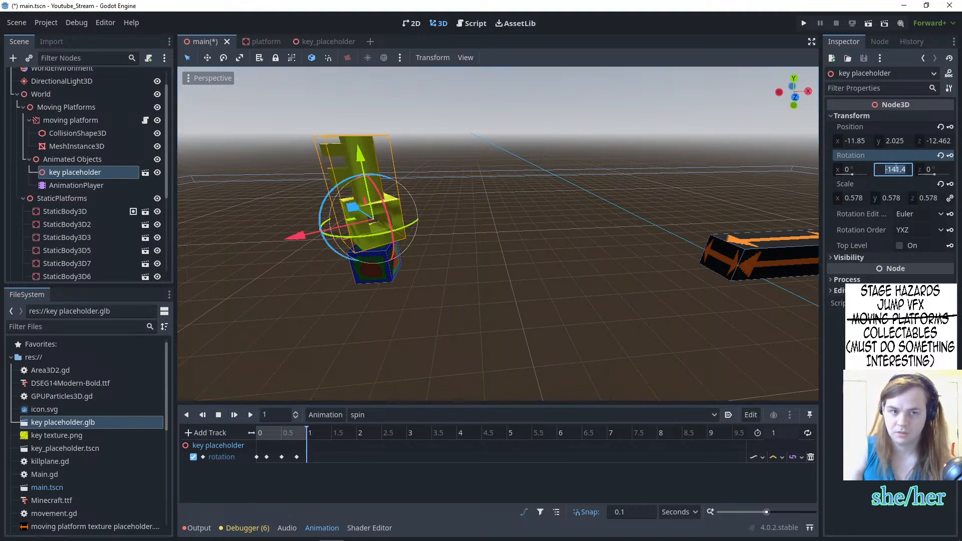
text(0)
key(Return)
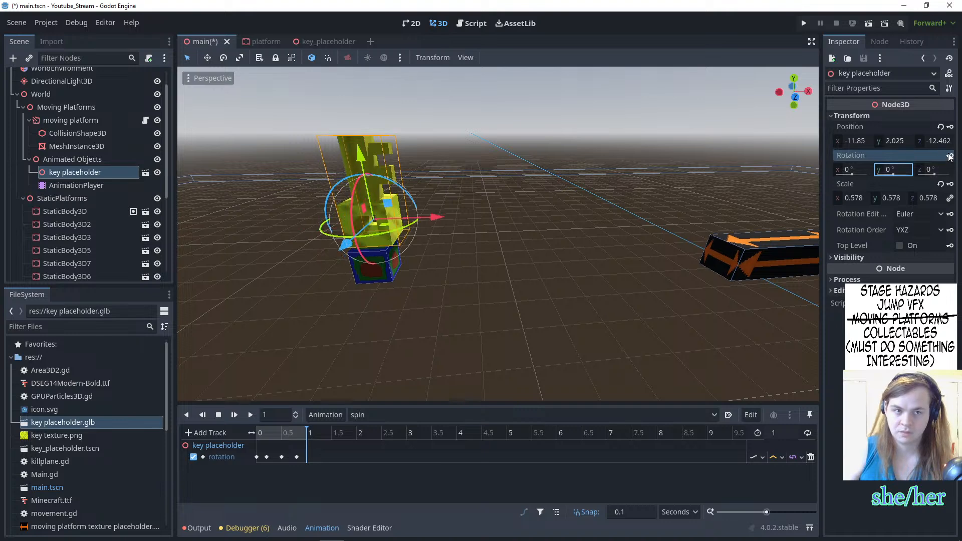
click(949, 156)
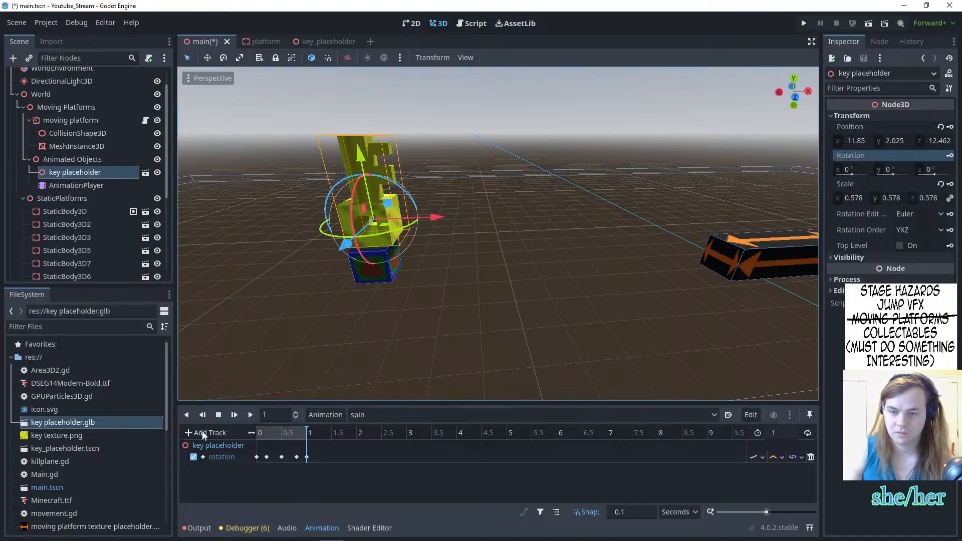
click(233, 419)
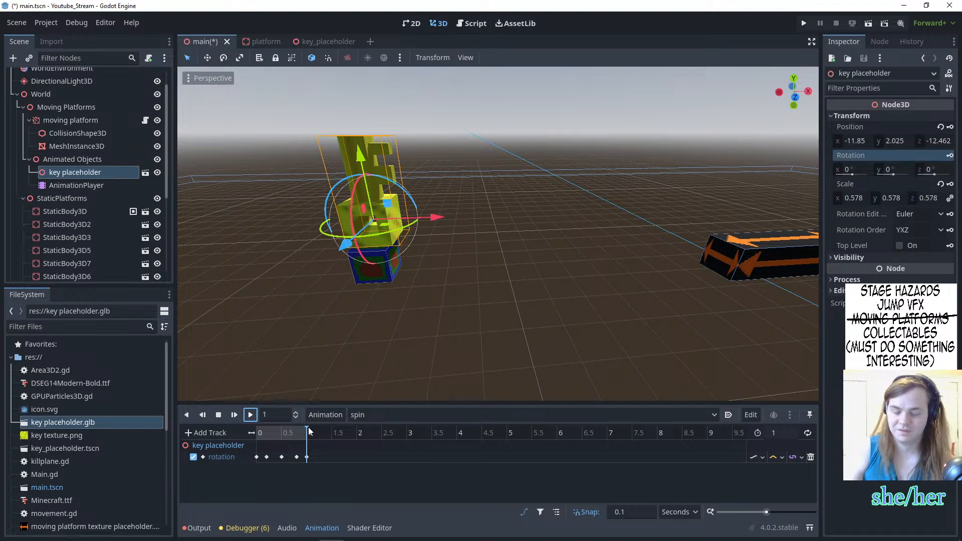
- Delete the rotation keyframes at 0.2, 0.5, 0.8 and 1 s from key placeholder's track, keeping only the one at 0 s
click(267, 457)
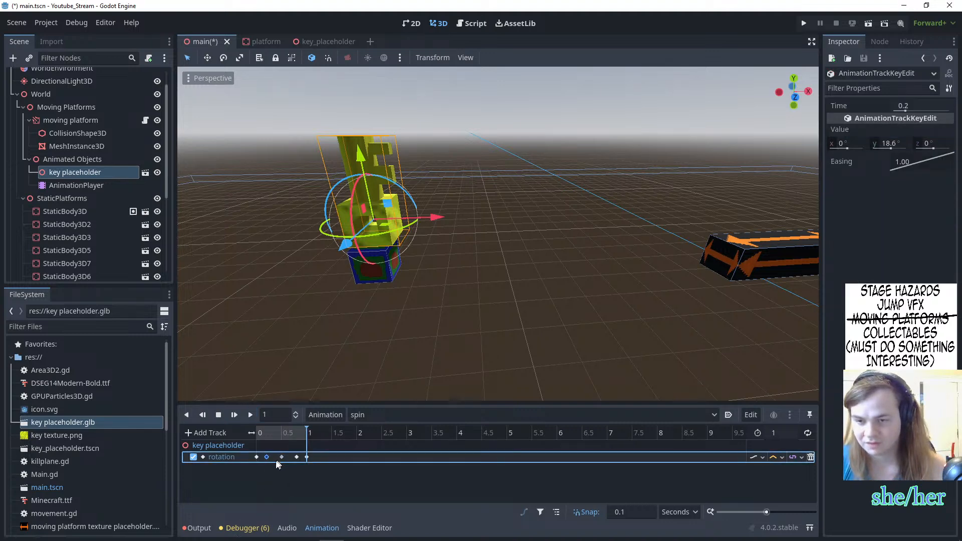
click(281, 457)
key(Delete)
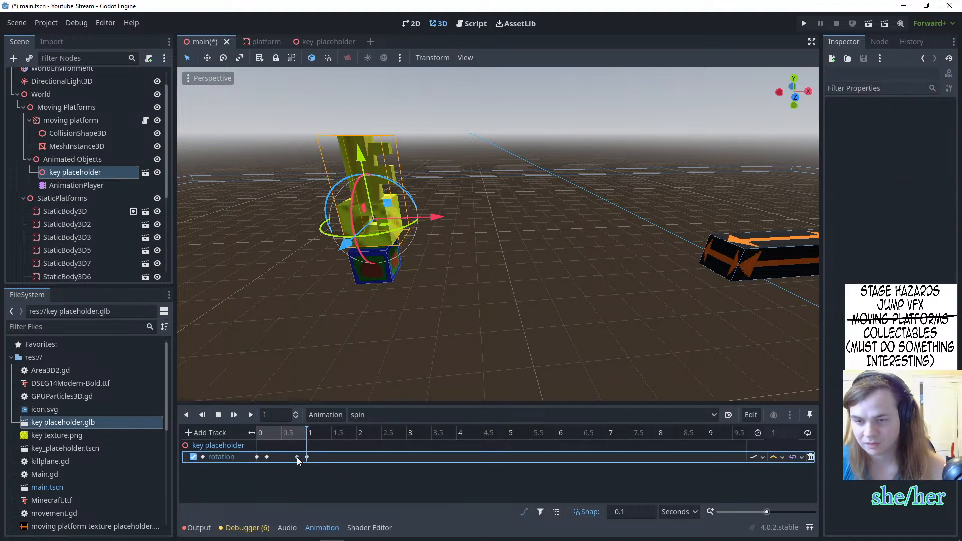
click(297, 457)
key(Delete)
click(307, 457)
key(Delete)
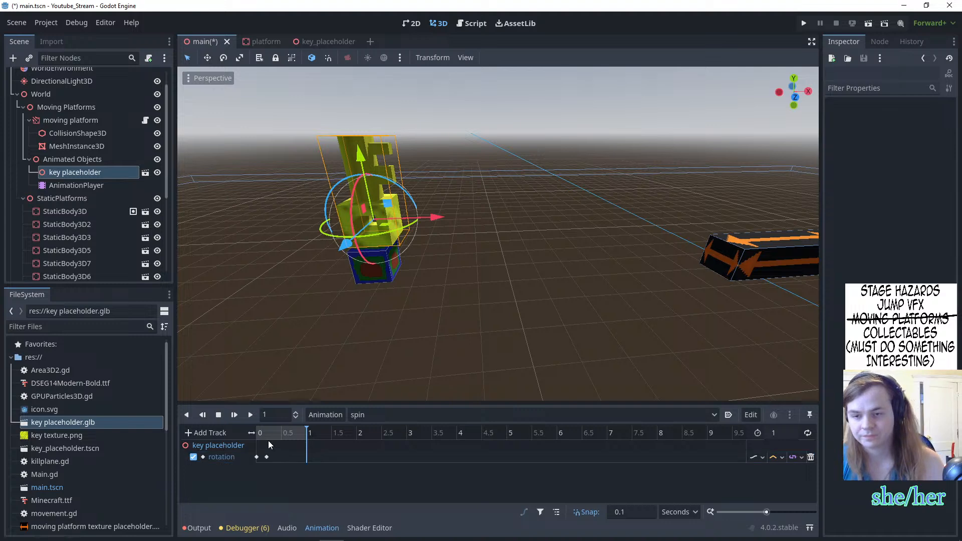
click(267, 457)
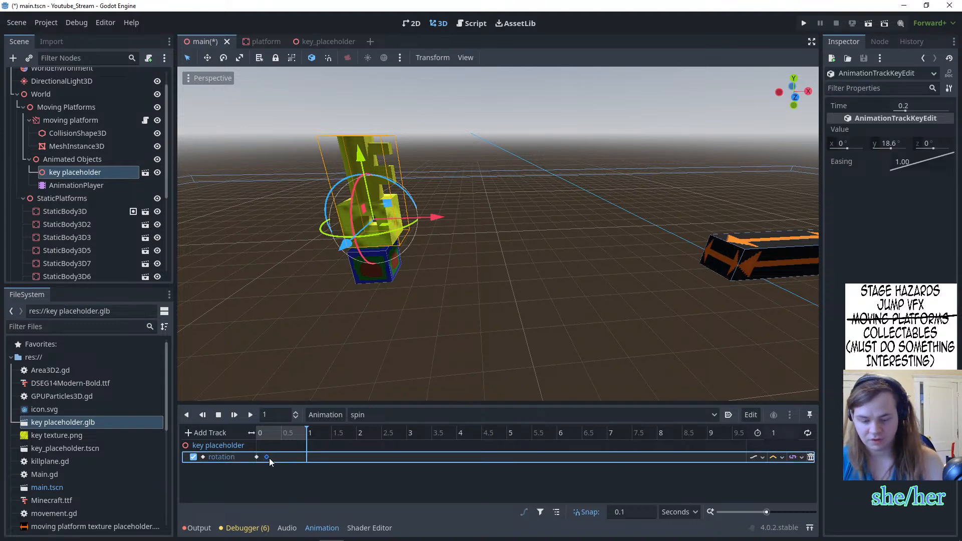
key(Delete)
- Set key placeholder's Y rotation to 180° at 0.5 s and insert a rotation keyframe there
drag(307, 432, 282, 431)
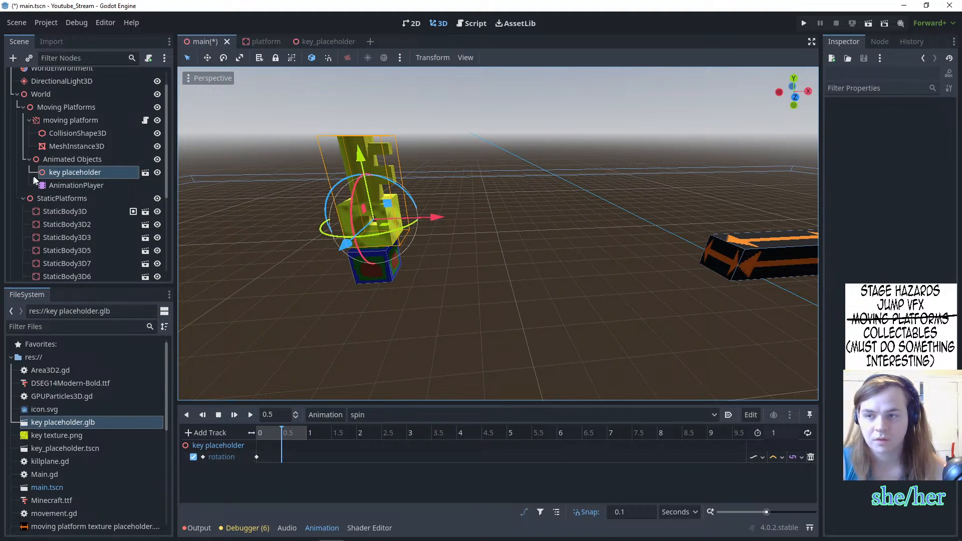
click(55, 172)
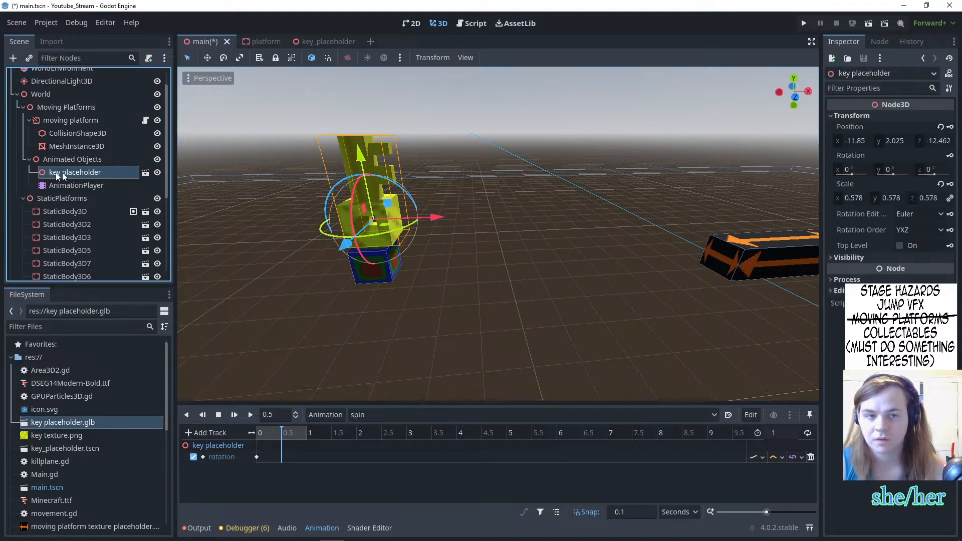
click(889, 168)
text(18)
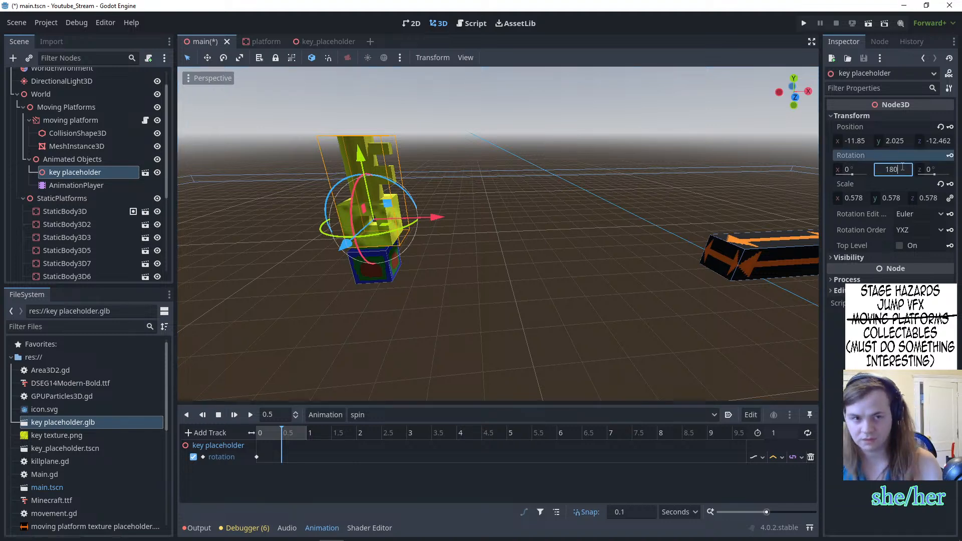
key(Return)
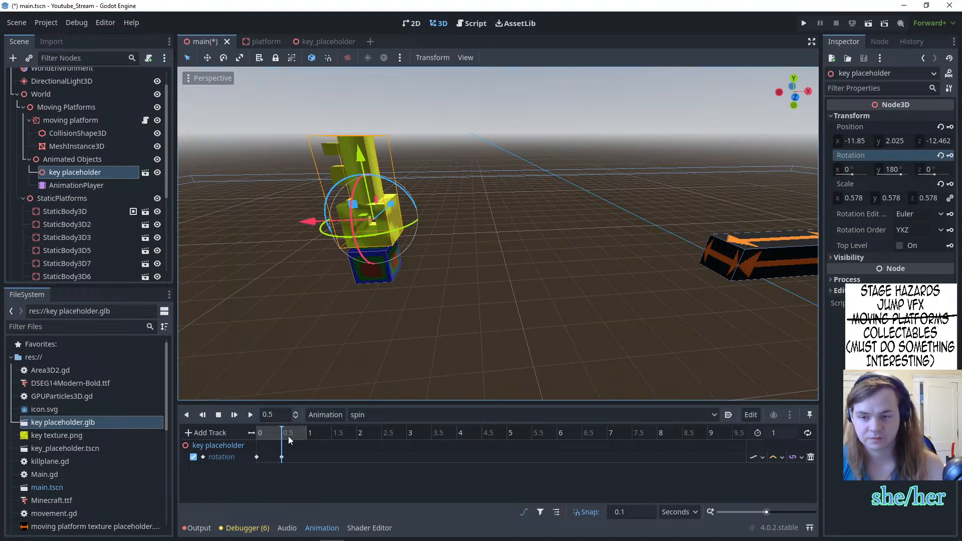
- Keyframe key placeholder's Y rotation at 0° at 1 s and play back the spin animation
drag(283, 431, 306, 432)
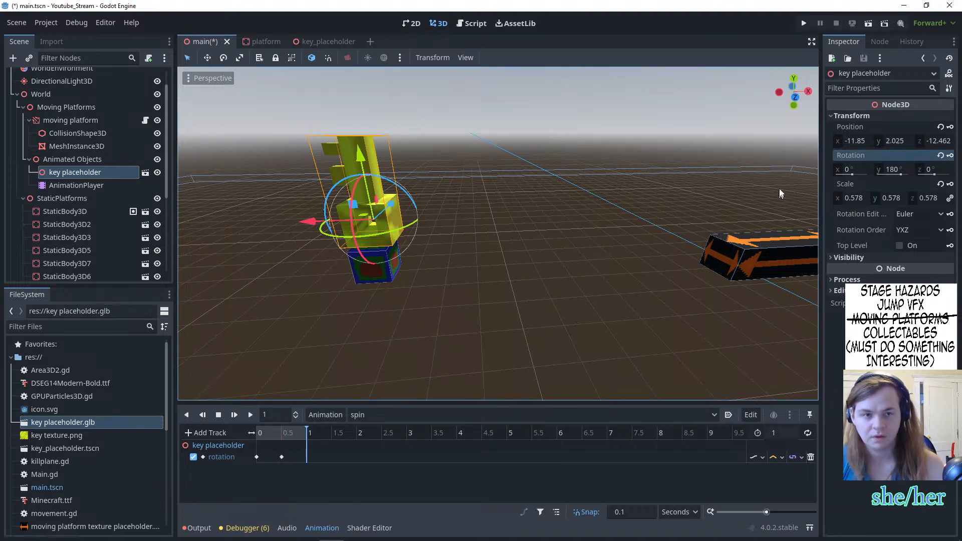
click(897, 172)
text(0)
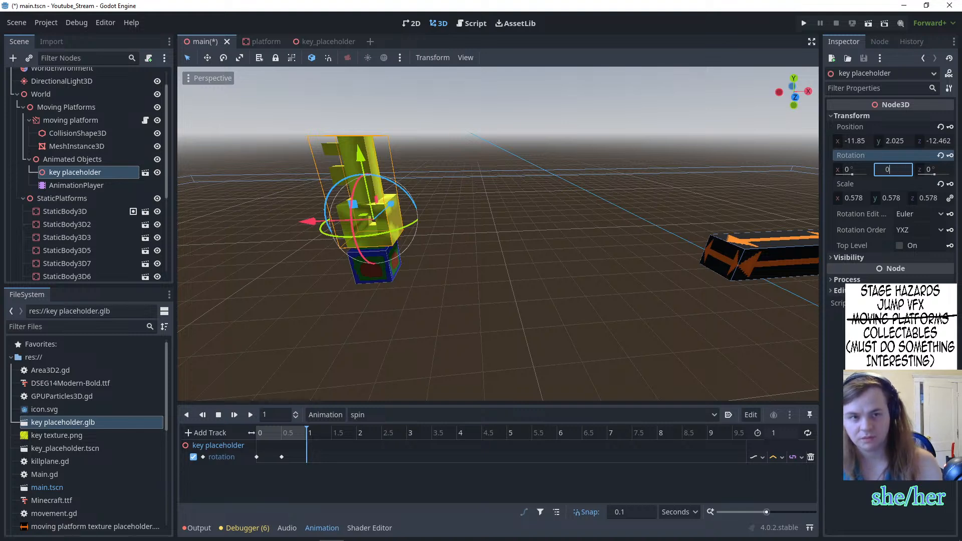
key(Return)
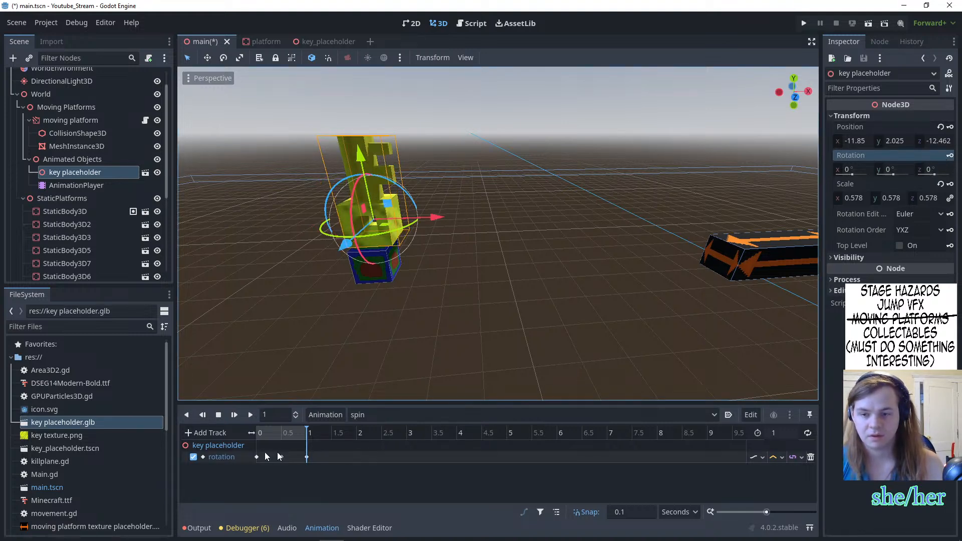
click(251, 415)
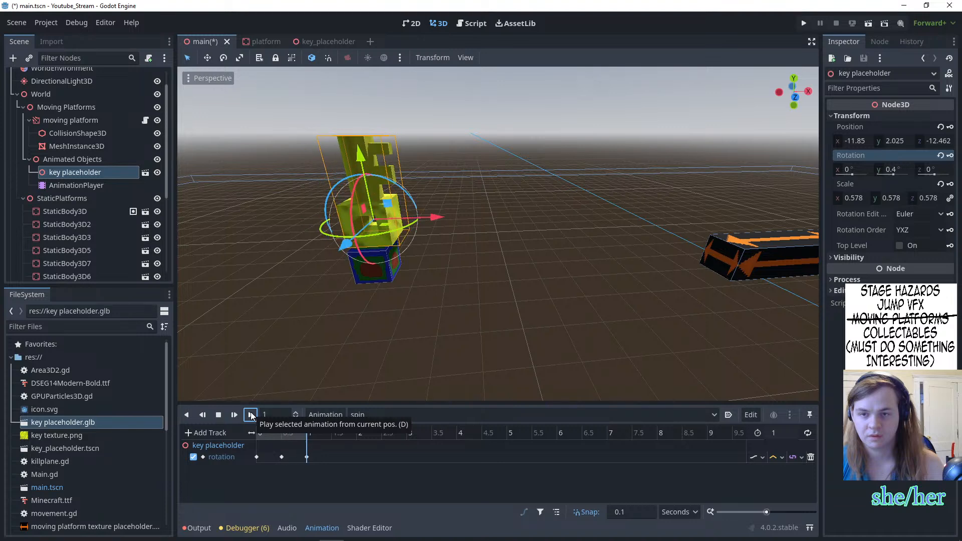
click(250, 415)
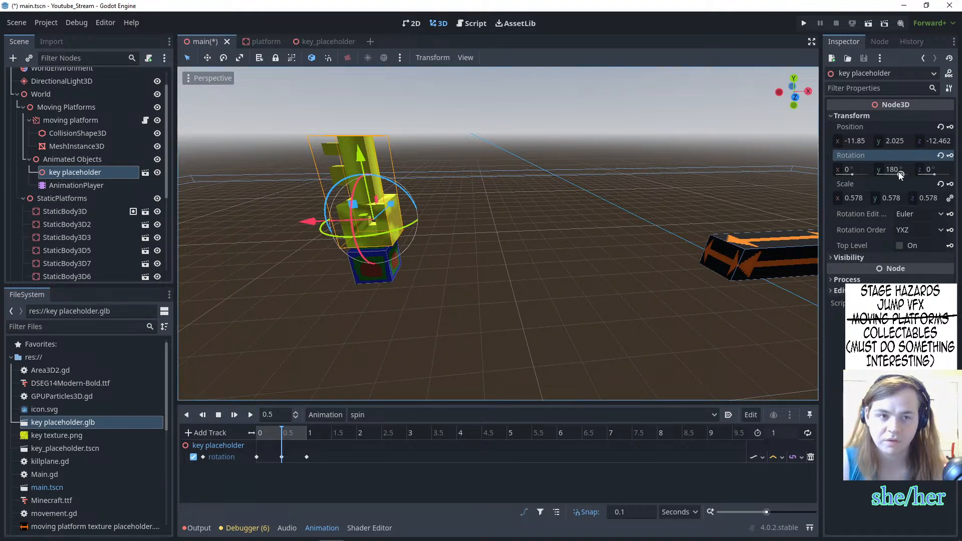
- Try setting key placeholder's Y rotation to -180° at 1 s and play back the spin animation
click(305, 432)
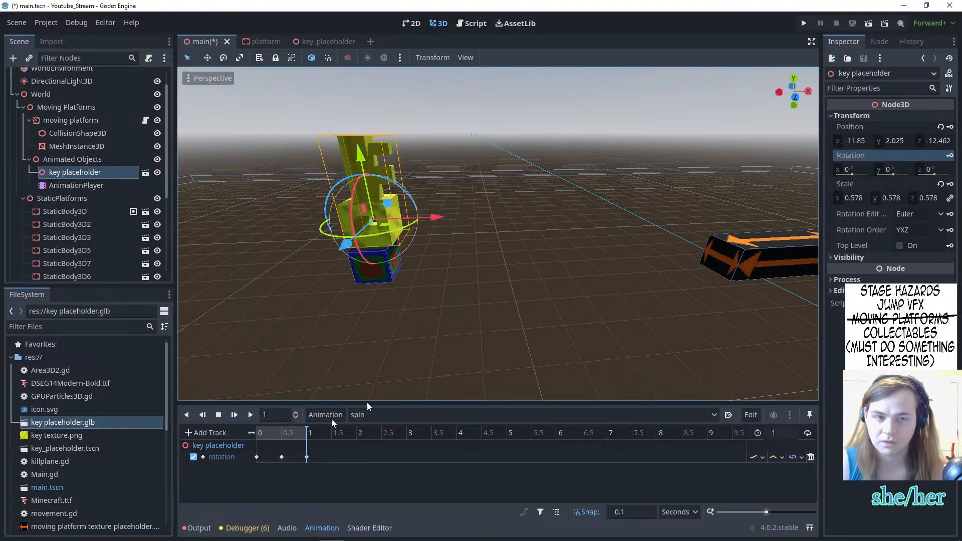
click(889, 169)
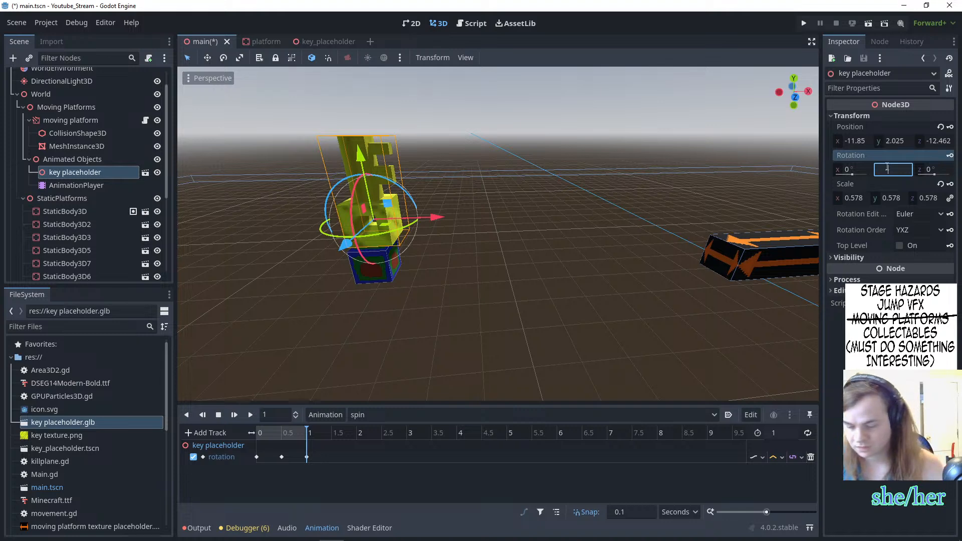
text(-180)
key(Return)
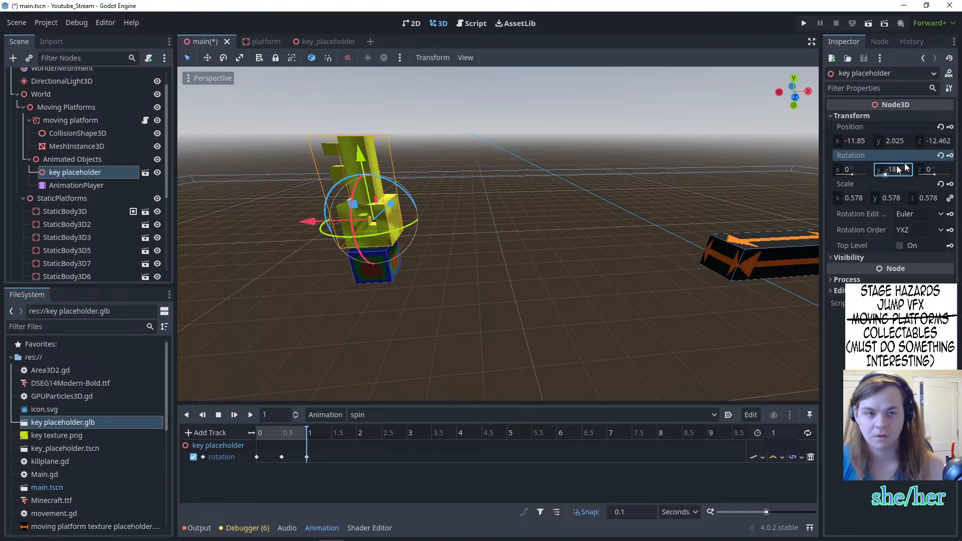
click(250, 414)
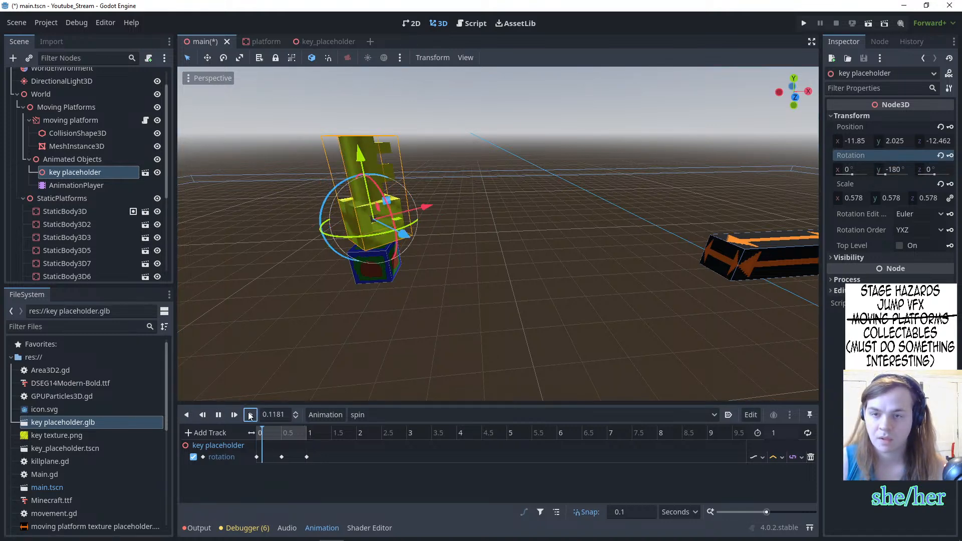
- Check the values of the rotation keyframes at 0.5 s and 1 s and the key's pose at both times
click(281, 456)
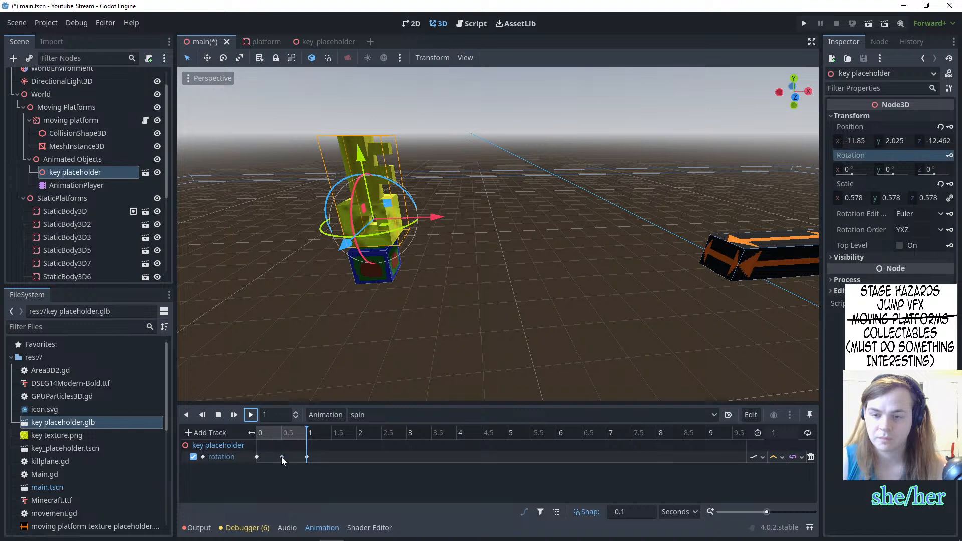
click(284, 432)
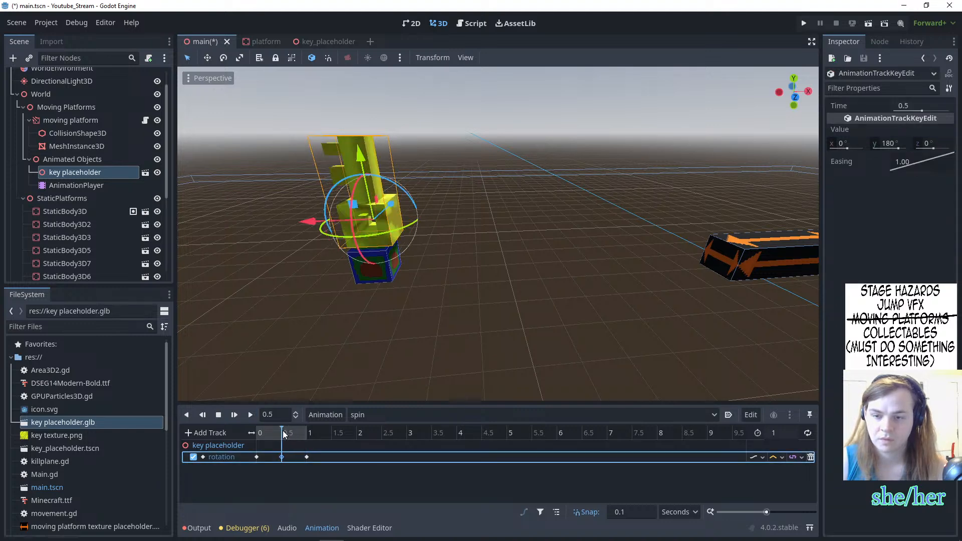
click(306, 432)
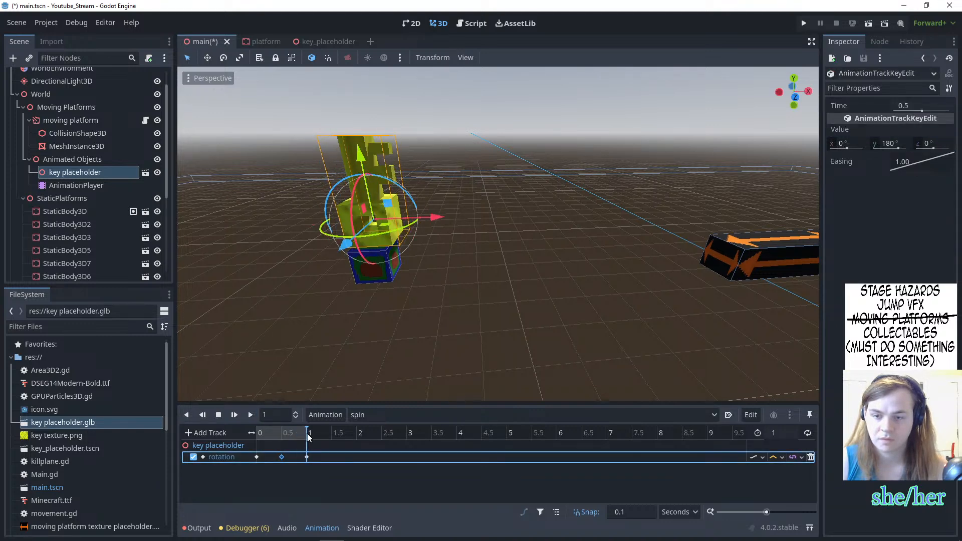
click(307, 457)
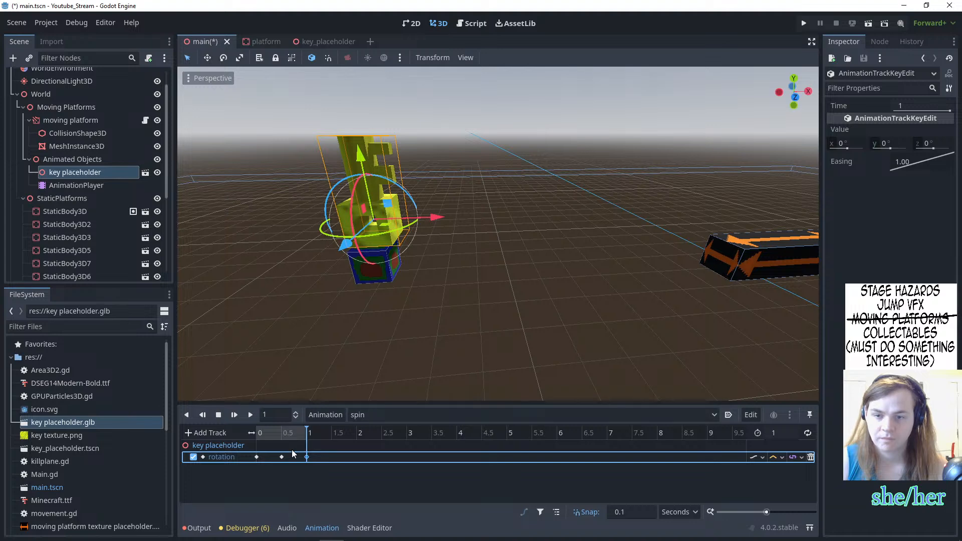
- Try setting key placeholder's Y rotation to 181° at 0.5 s and play back the spin animation
click(94, 173)
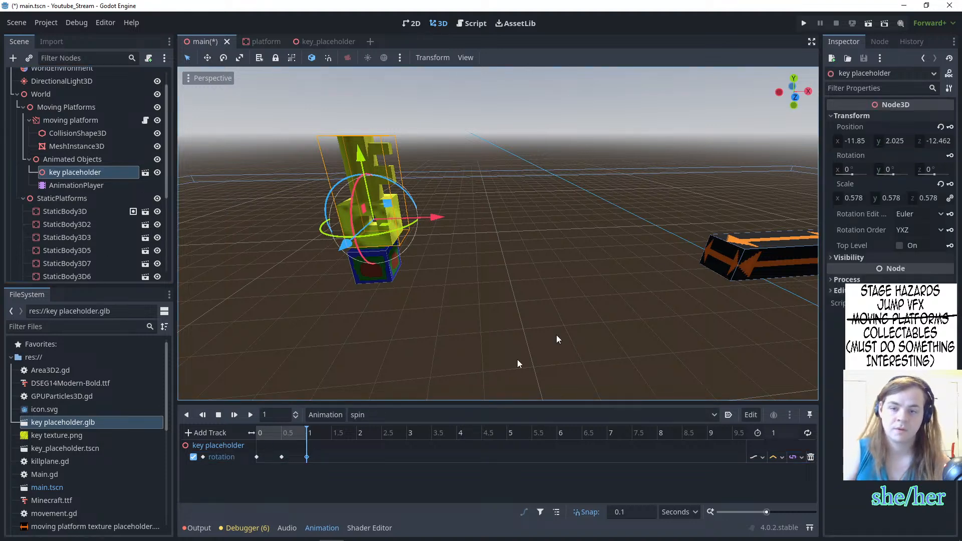
drag(290, 439, 281, 439)
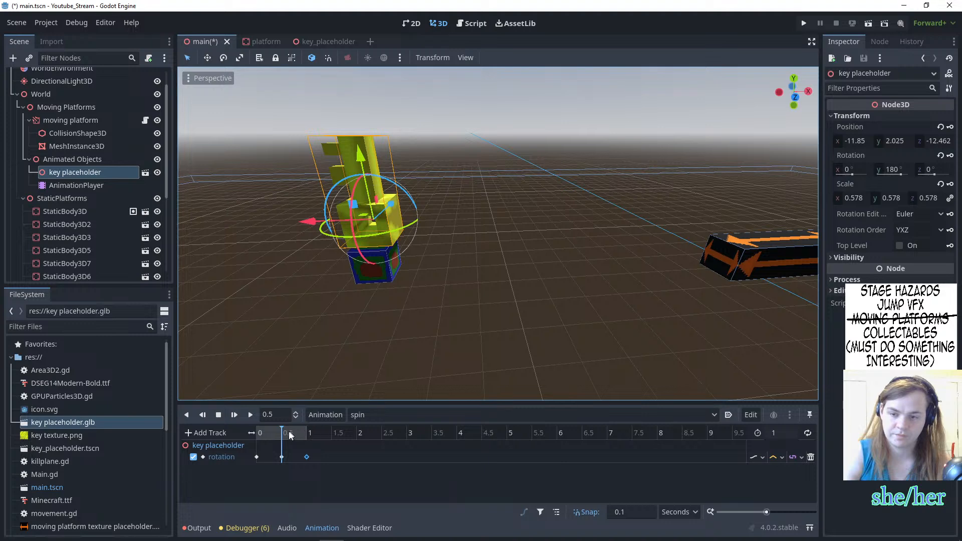
click(899, 170)
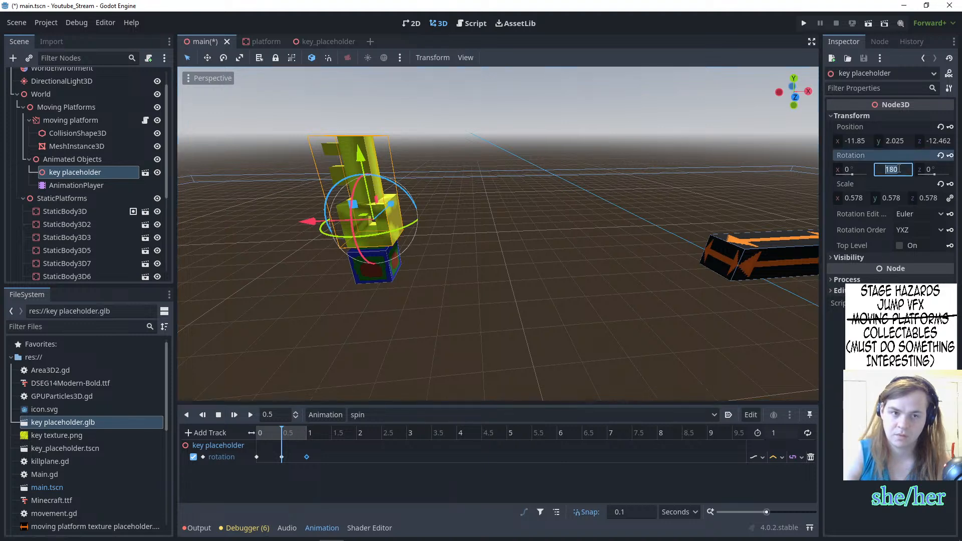
key(Left)
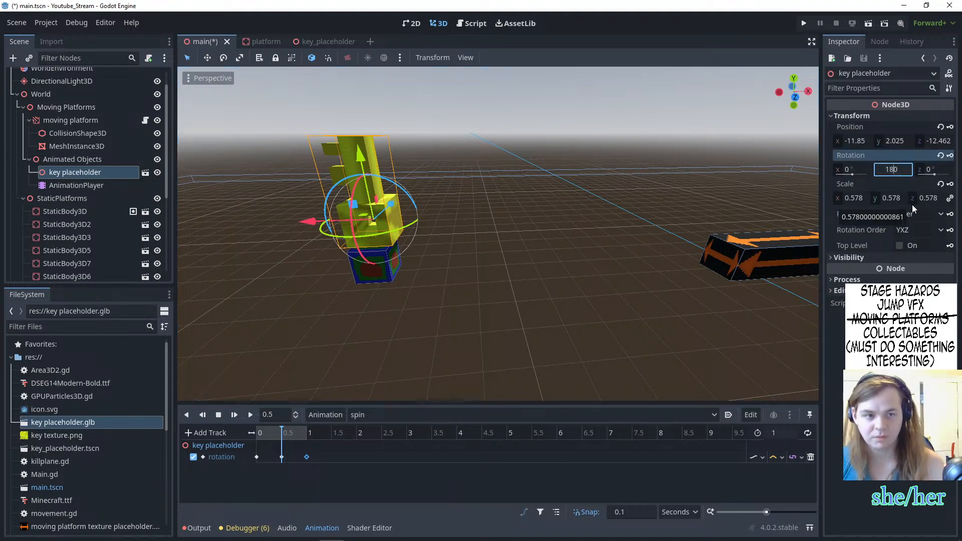
key(Delete)
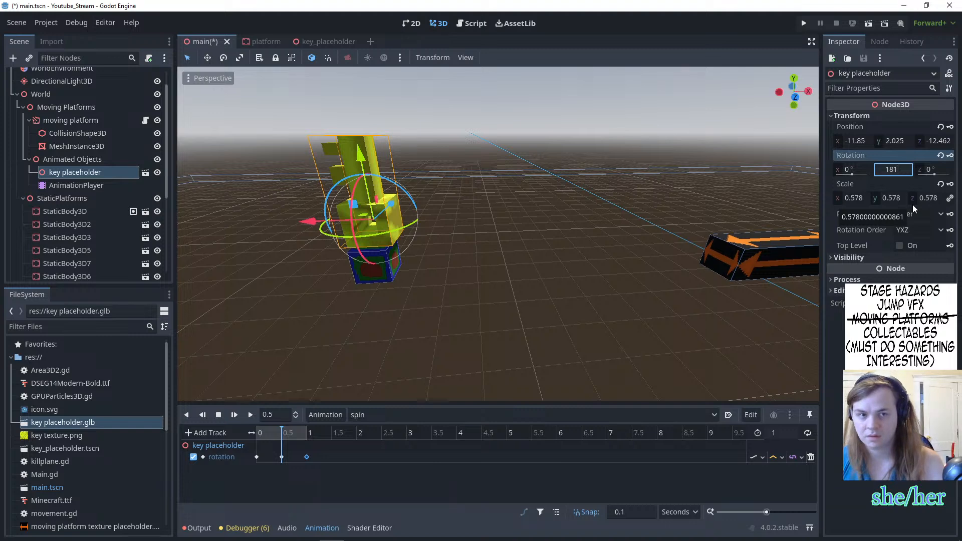
key(Return)
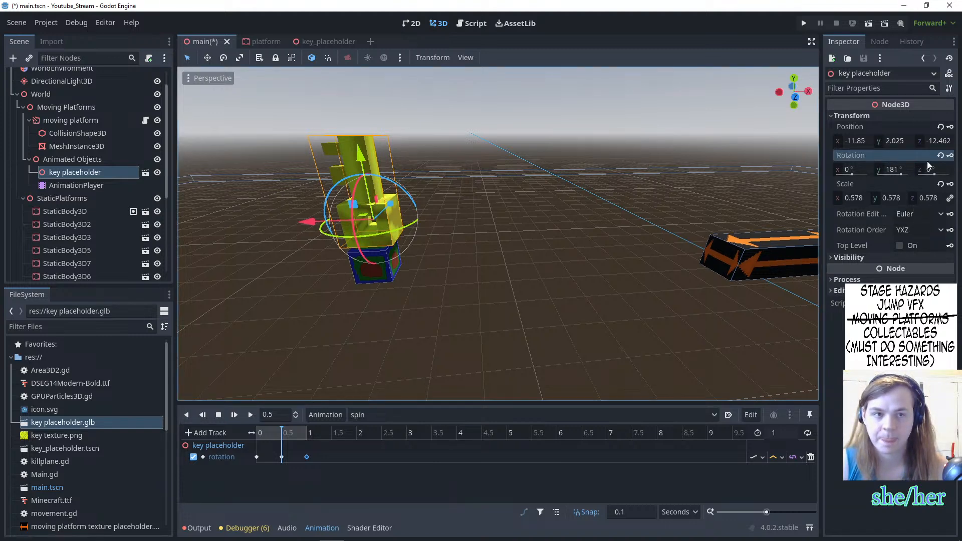
click(249, 416)
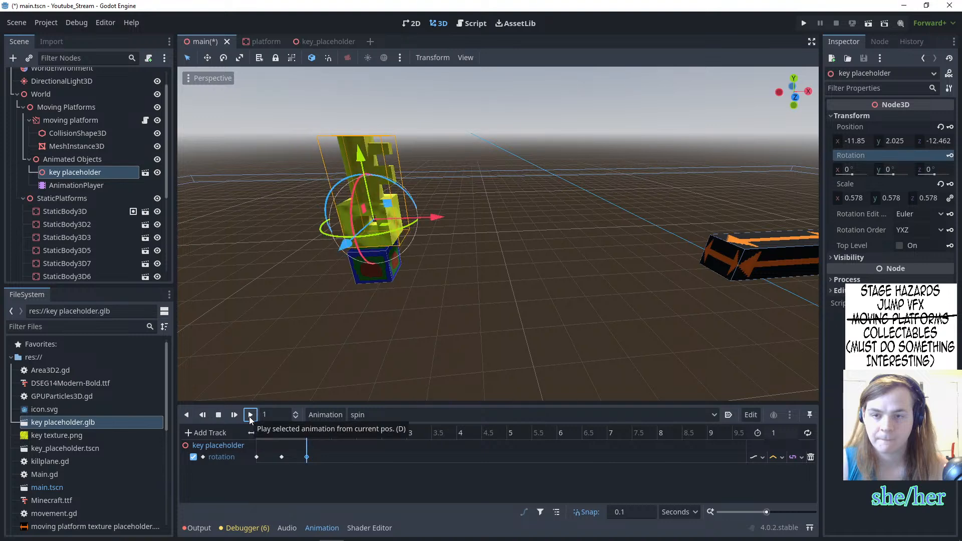
- Delete the rotation keyframe at 0.5 s from the spin animation
click(281, 457)
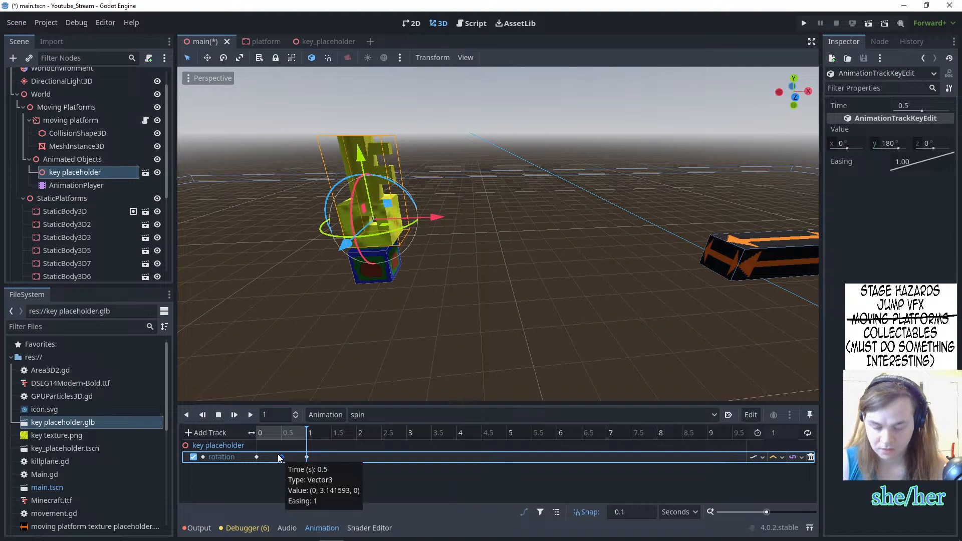
key(Delete)
click(307, 457)
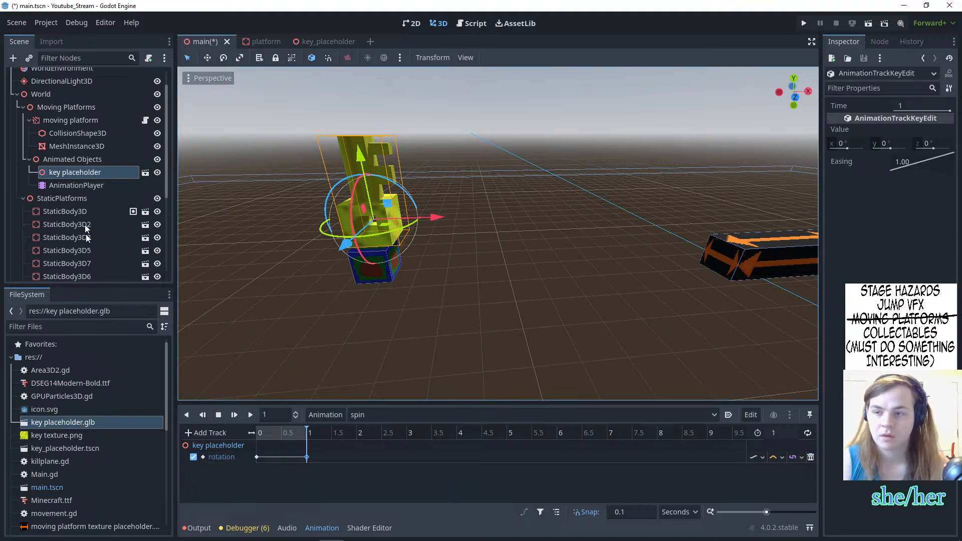
- Try setting key placeholder's Y rotation to 359° at 1 s and play back the spin animation
click(100, 174)
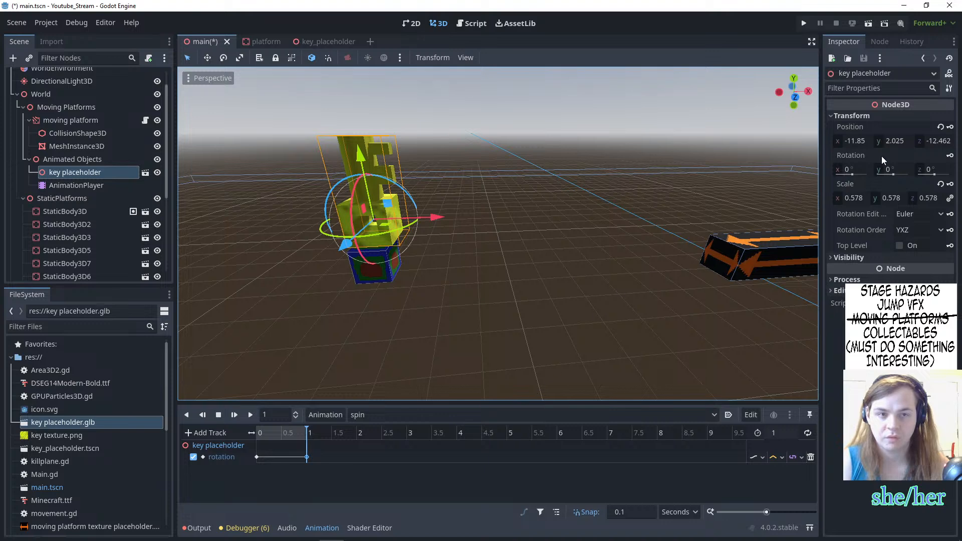
click(893, 171)
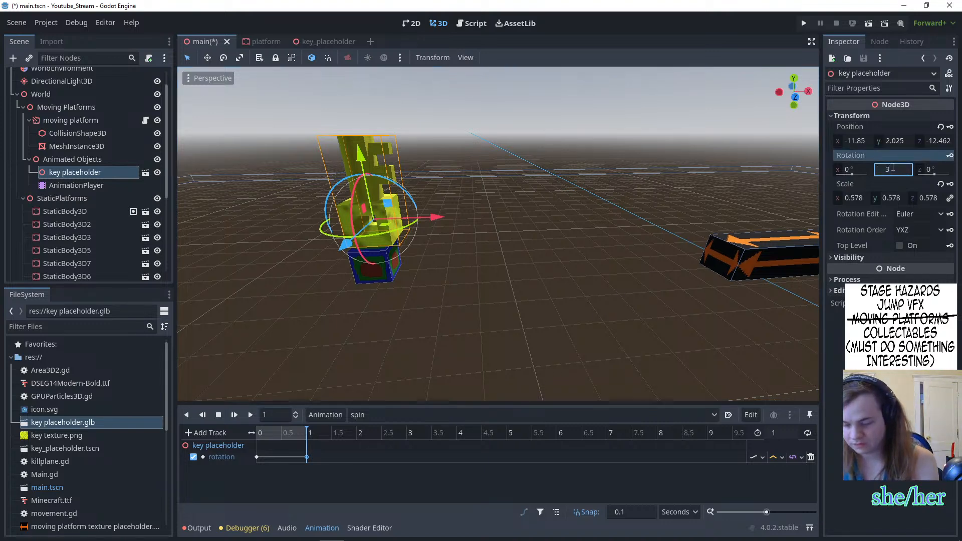
key(Return)
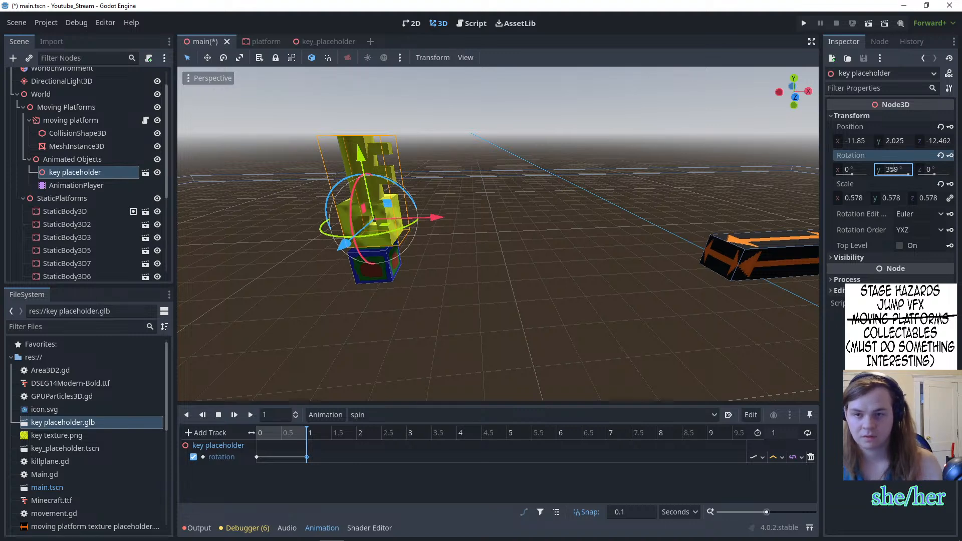
click(253, 418)
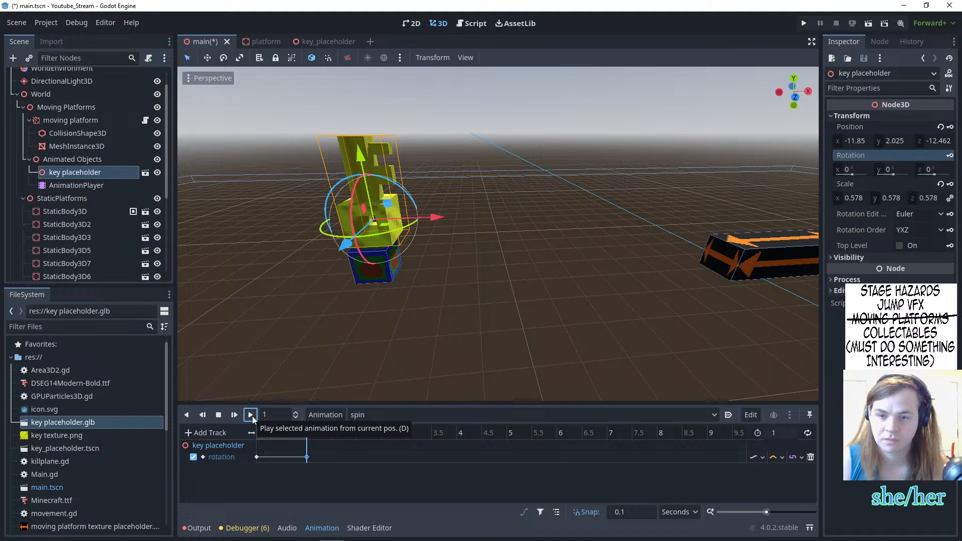
- Replay the spin animation from 0 s and check key placeholder's rotation and the keyframe at 1 s
click(277, 457)
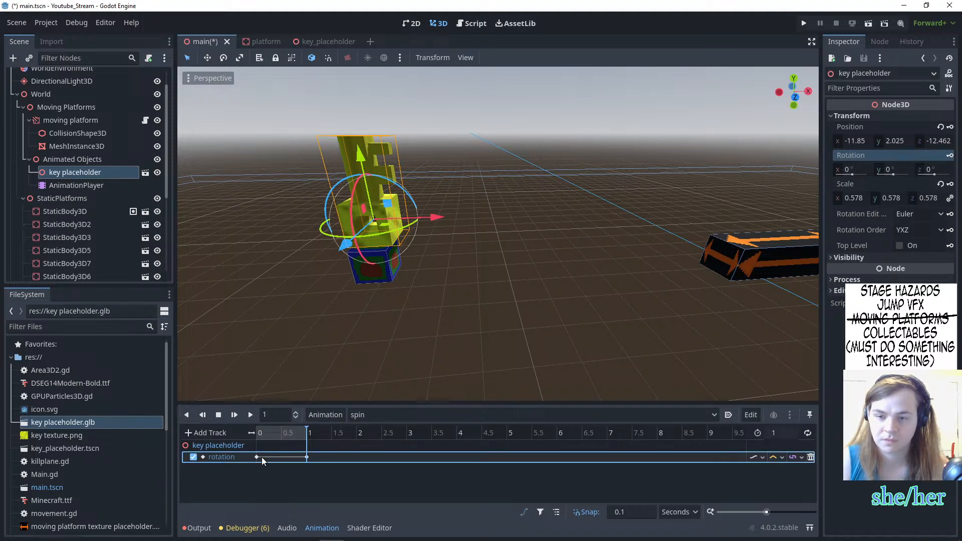
click(256, 457)
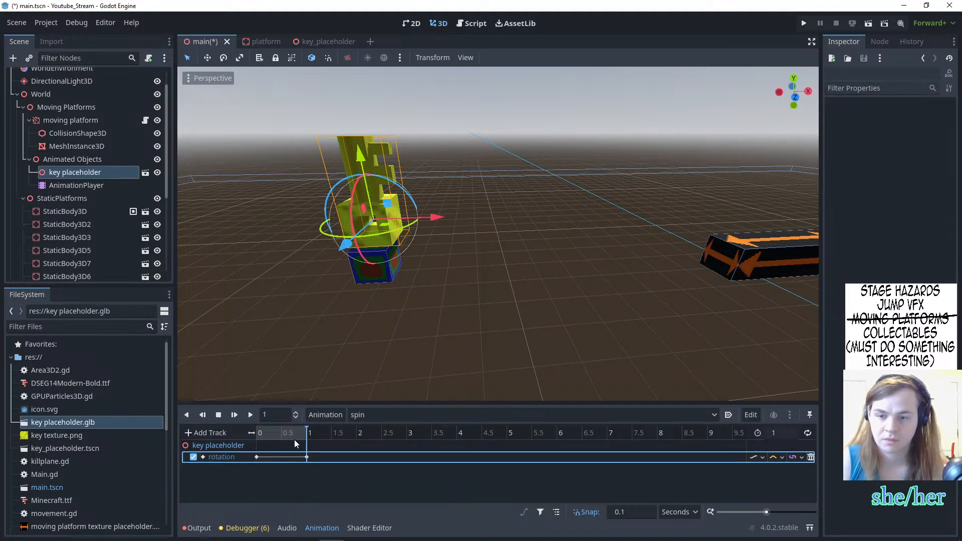
drag(295, 434, 241, 435)
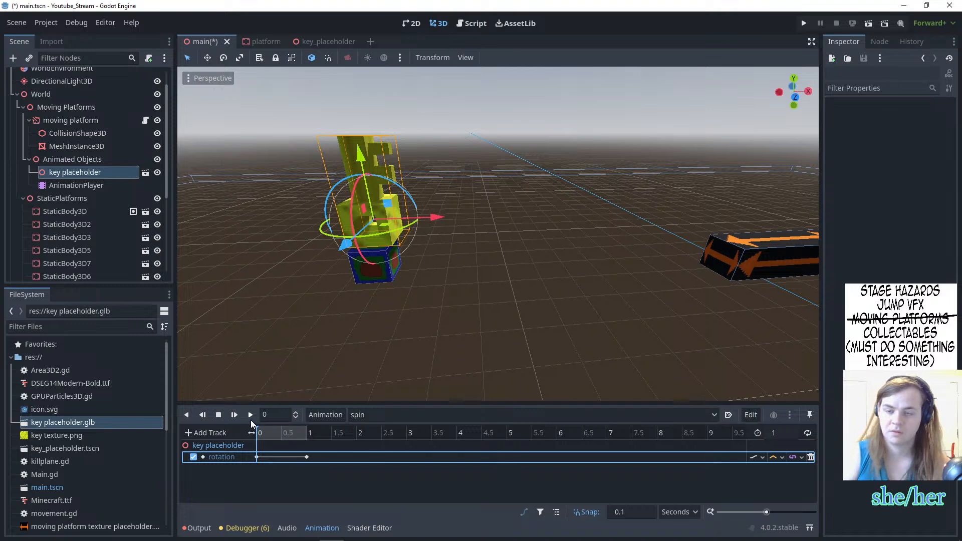
click(251, 414)
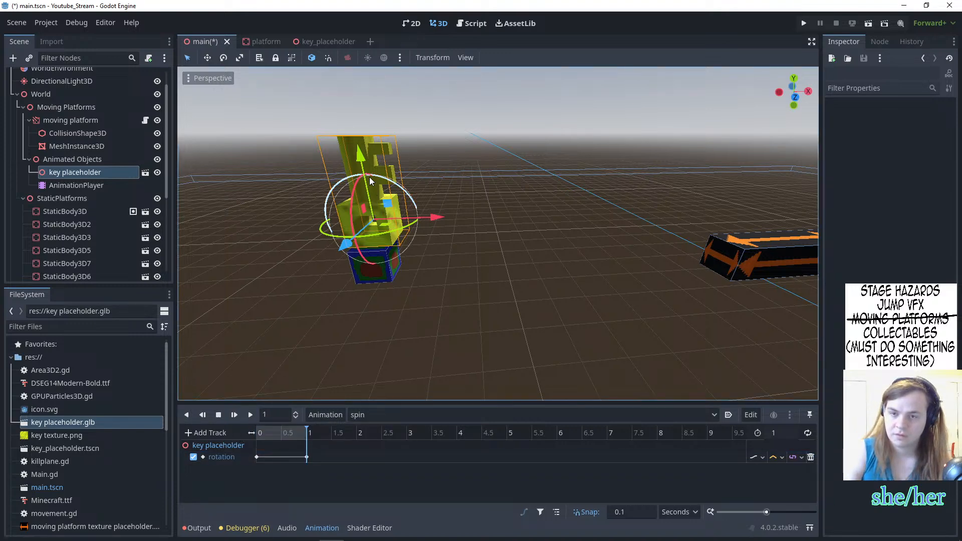
click(115, 172)
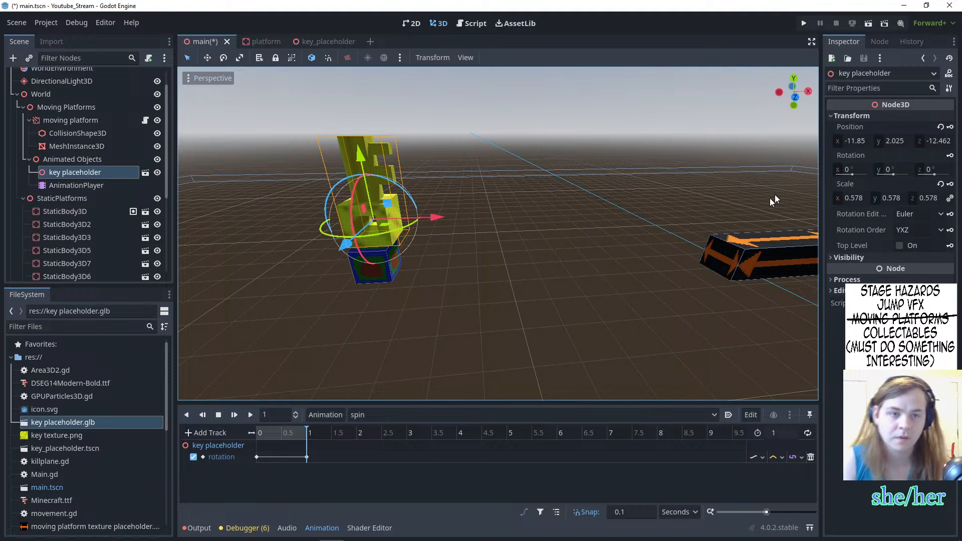
drag(307, 432, 232, 433)
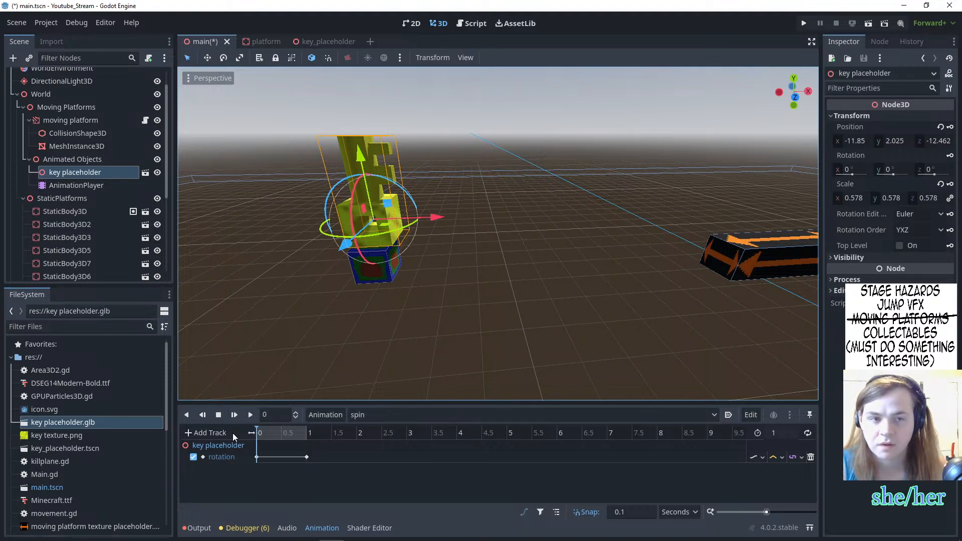
click(306, 457)
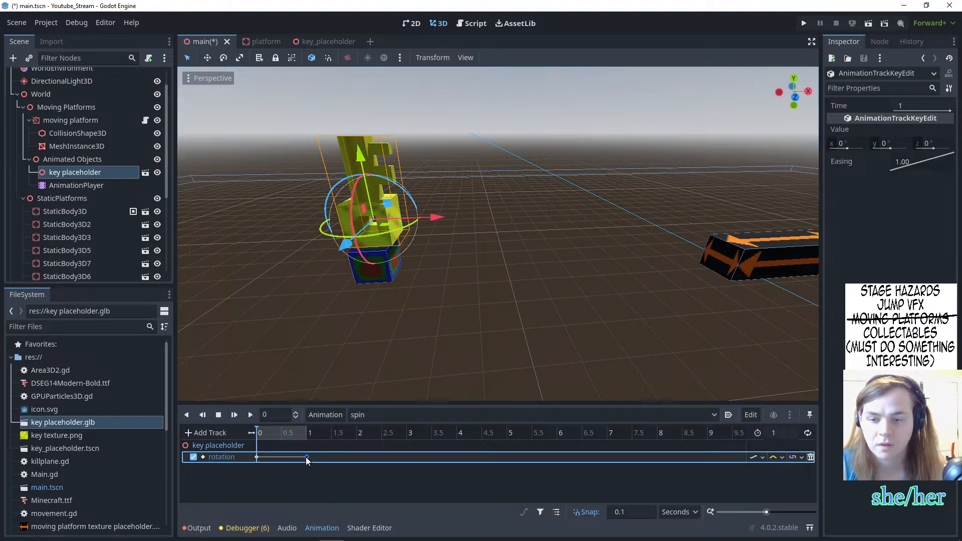
click(306, 434)
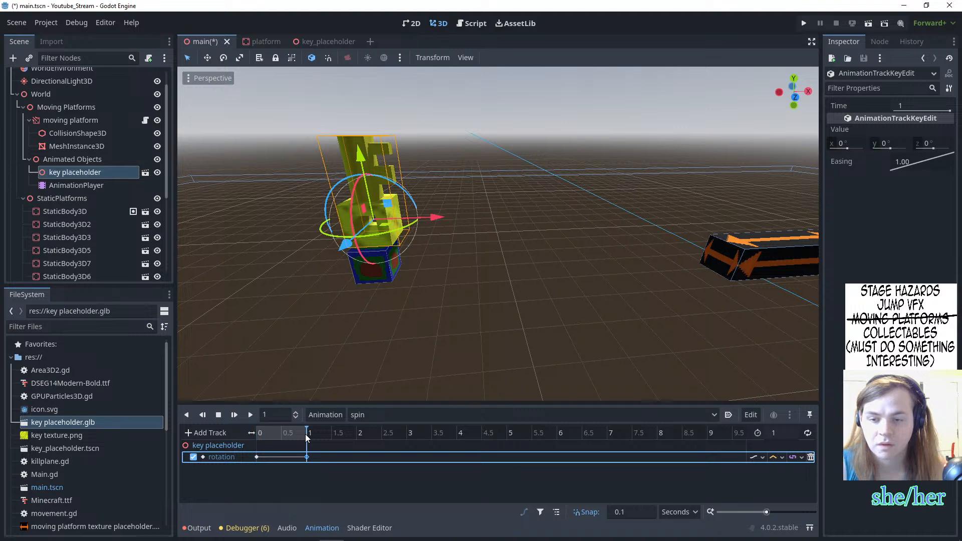
- Retry a Y rotation of 359° on key placeholder at 1 s and play the animation again
click(114, 176)
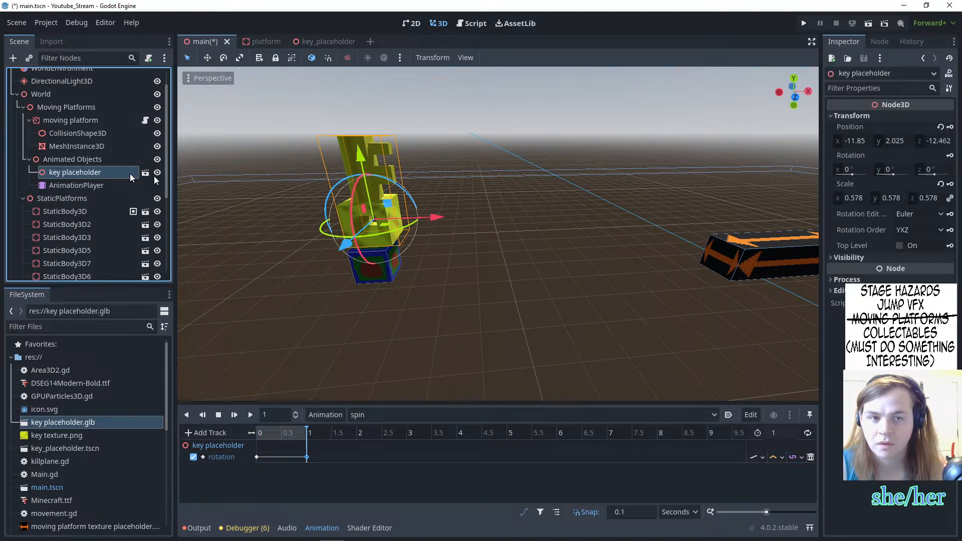
click(892, 169)
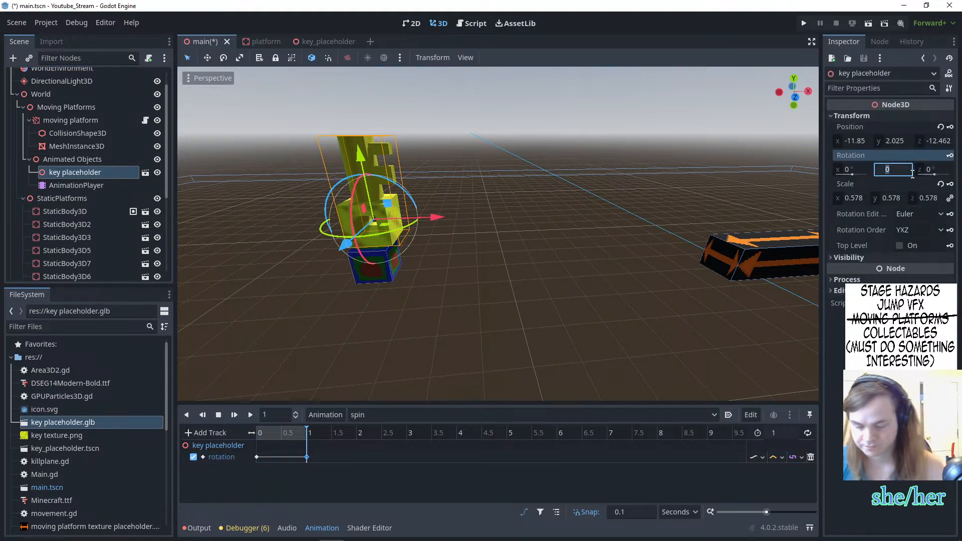
text(359)
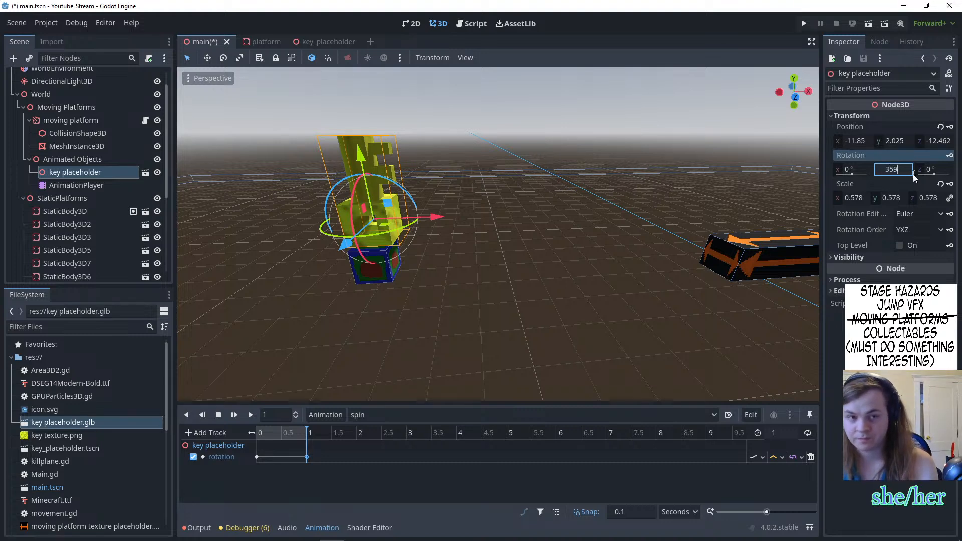
key(Return)
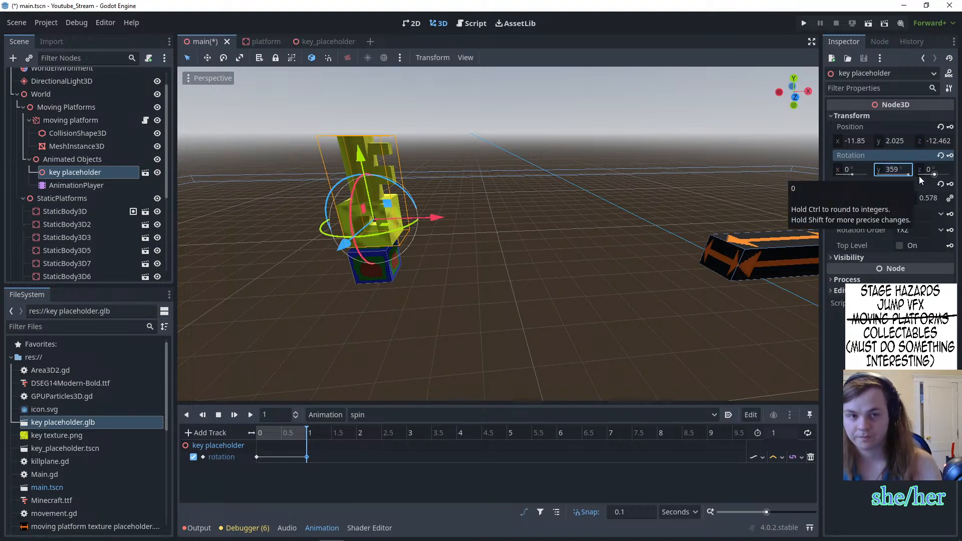
click(290, 429)
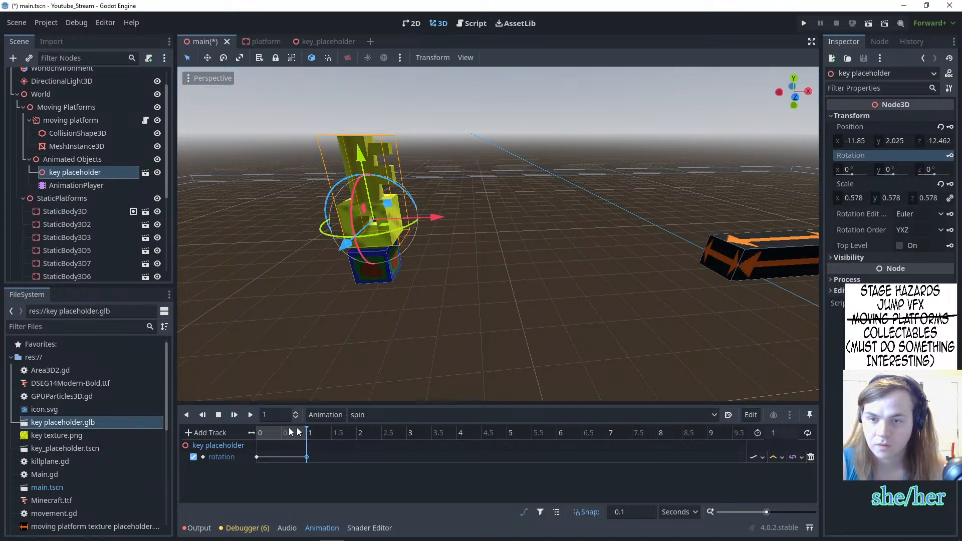
click(250, 415)
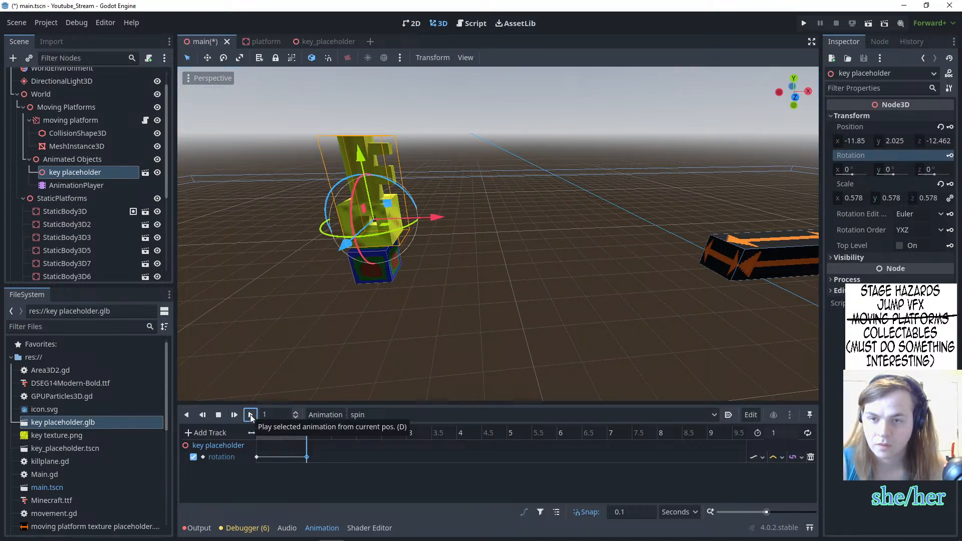
- Inspect the value of the rotation keyframe at 1 s and replay the spin animation
click(307, 457)
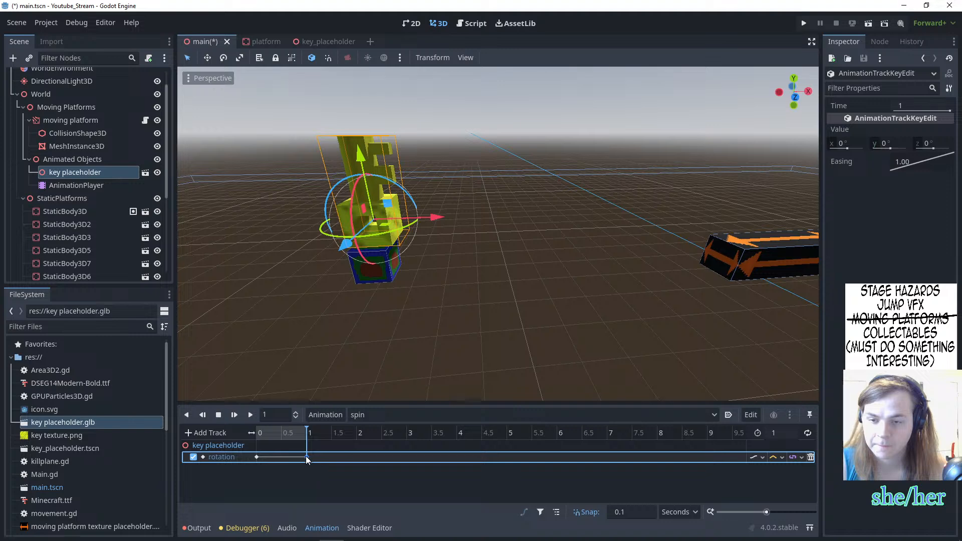
click(299, 445)
click(249, 415)
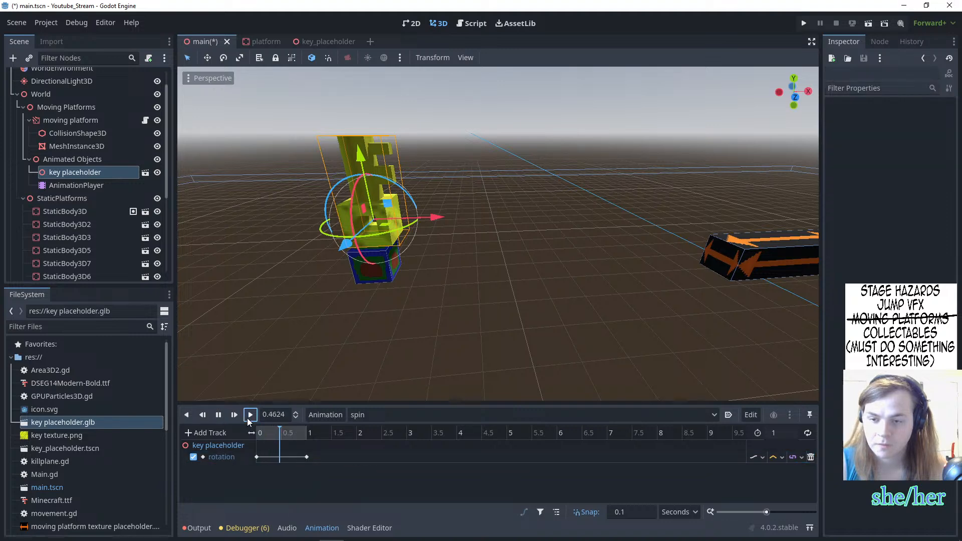
- Set key placeholder's Y rotation to 359° at 1 s, key it on the rotation track, and play back the spin
click(379, 158)
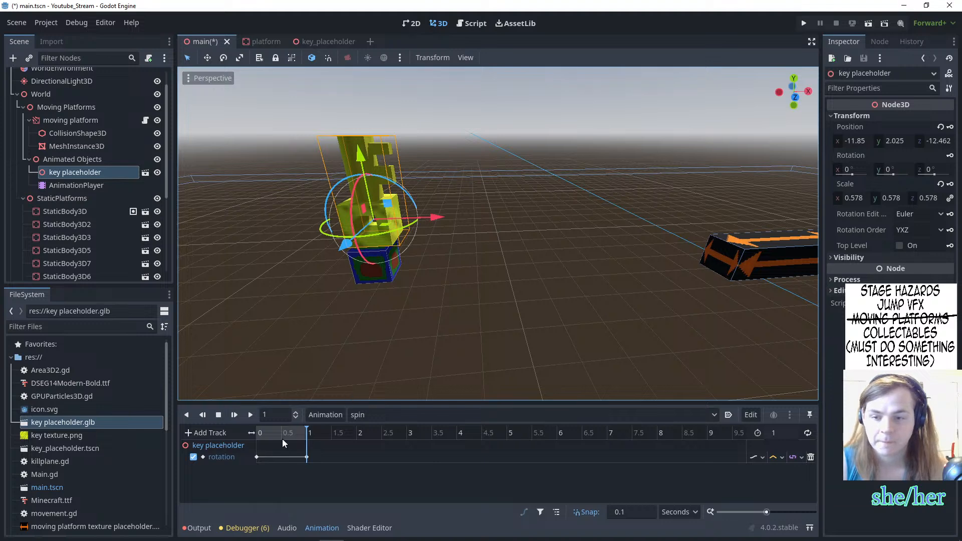
click(887, 170)
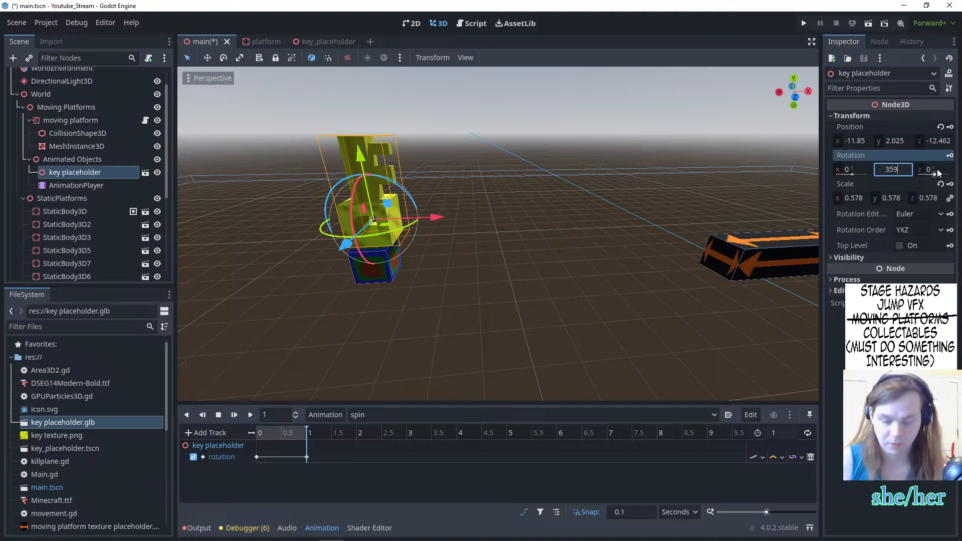
key(Return)
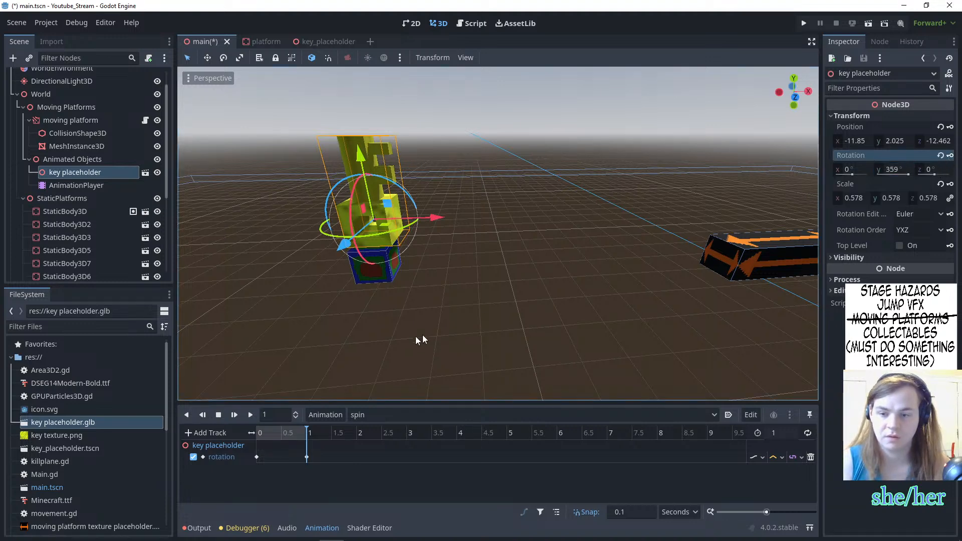
click(249, 414)
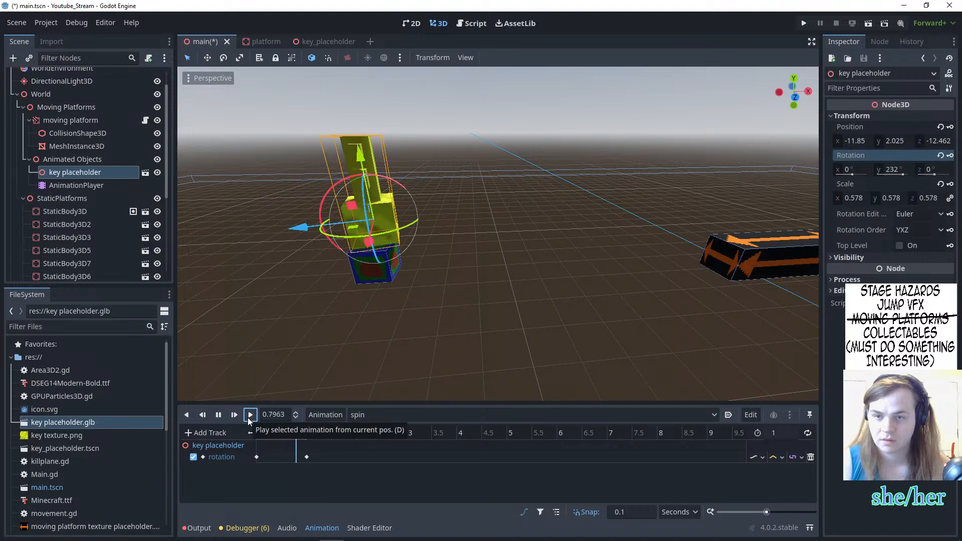
click(249, 414)
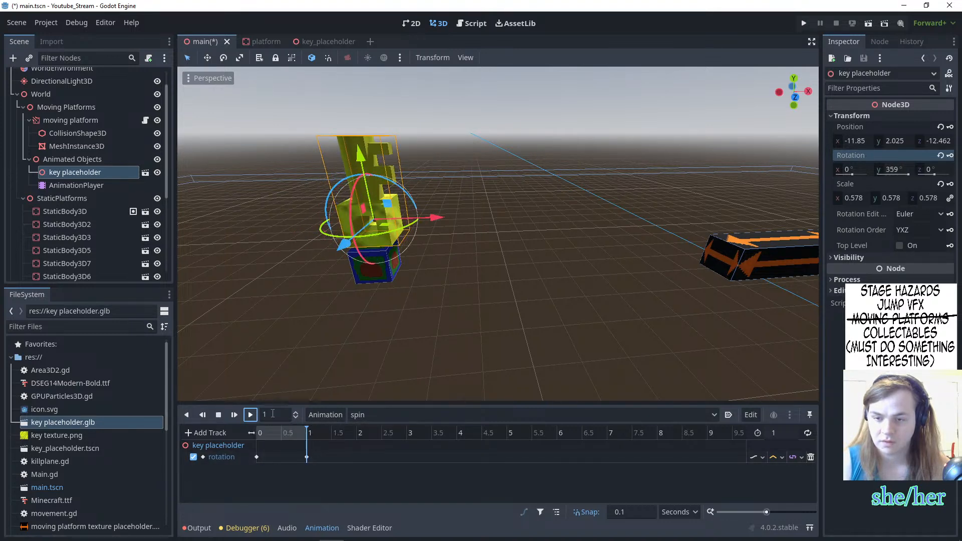
- Set the length of the spin animation to 5 seconds
click(272, 414)
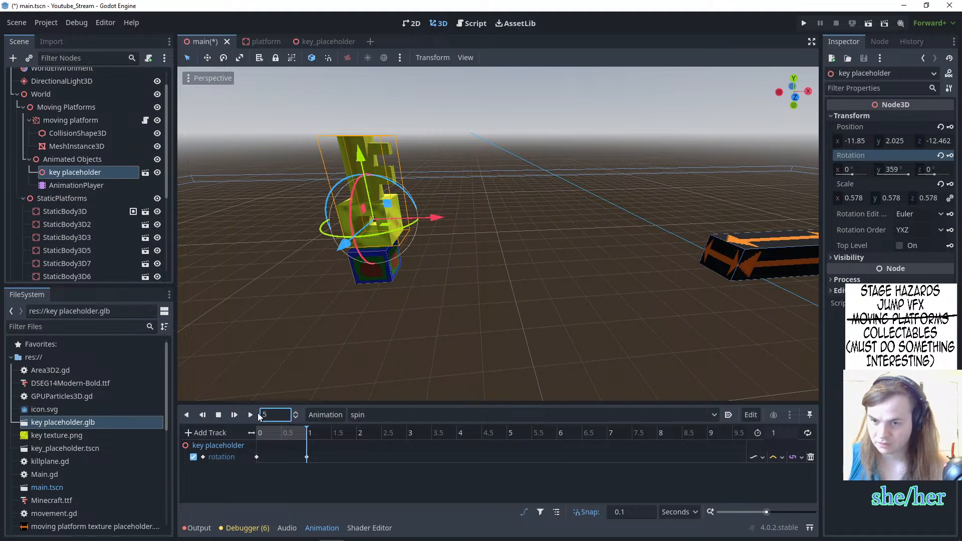
key(Return)
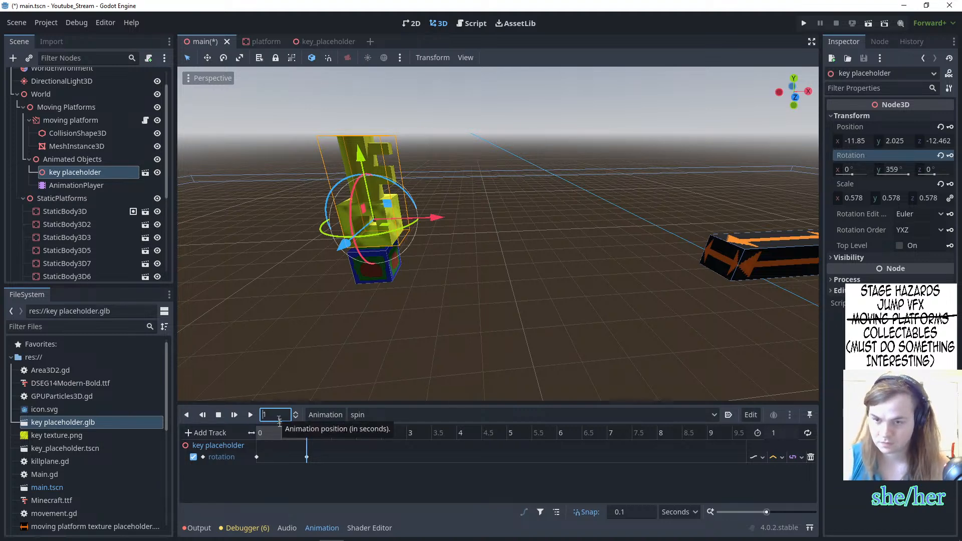
click(304, 435)
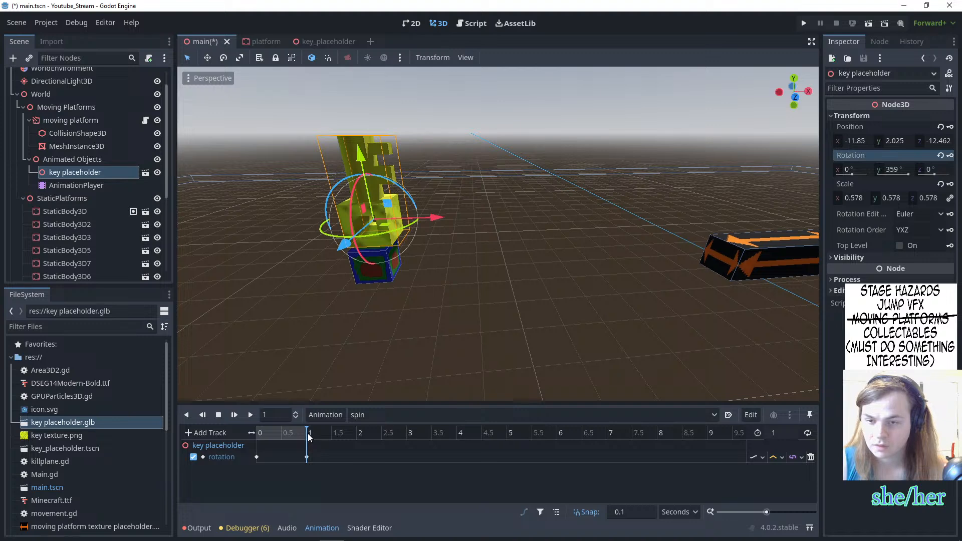
mouse_move(249, 432)
mouse_down()
mouse_move(276, 432)
mouse_move(253, 432)
mouse_up()
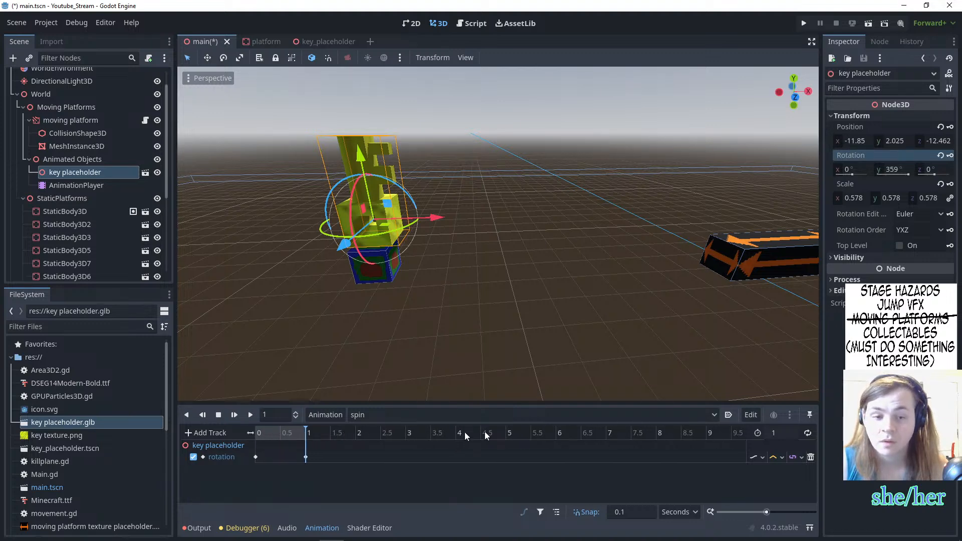
text(5)
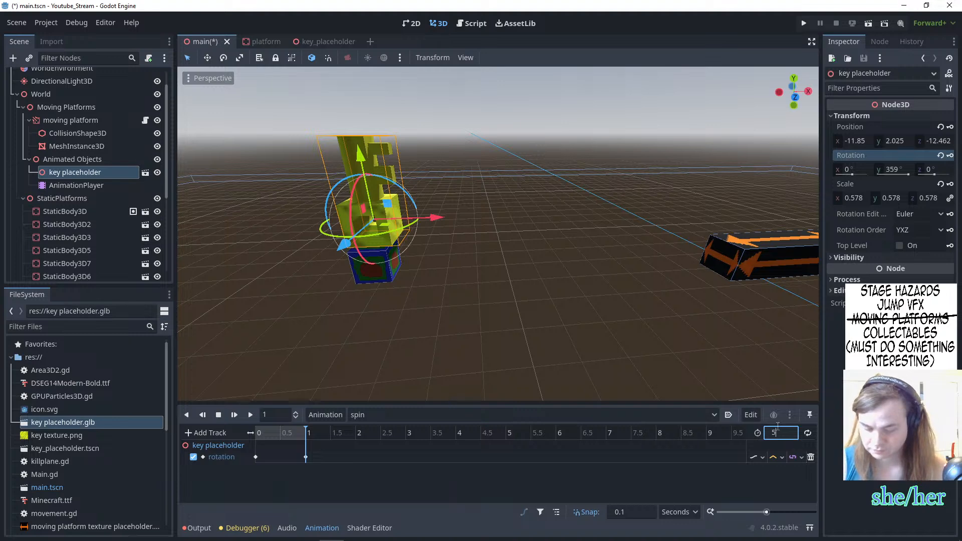
key(Return)
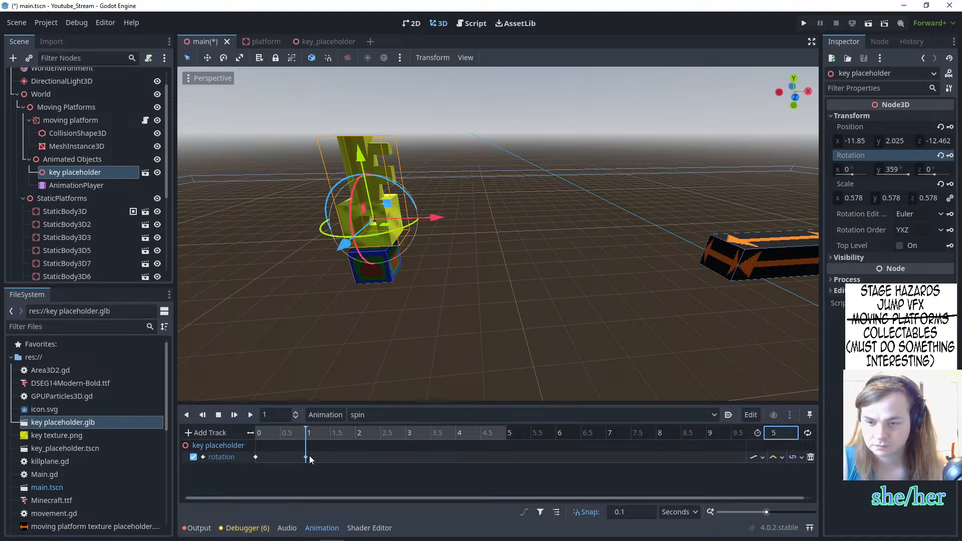
- Move the end rotation keyframe to 5 s on the timeline and play back the spin animation
drag(307, 456, 507, 450)
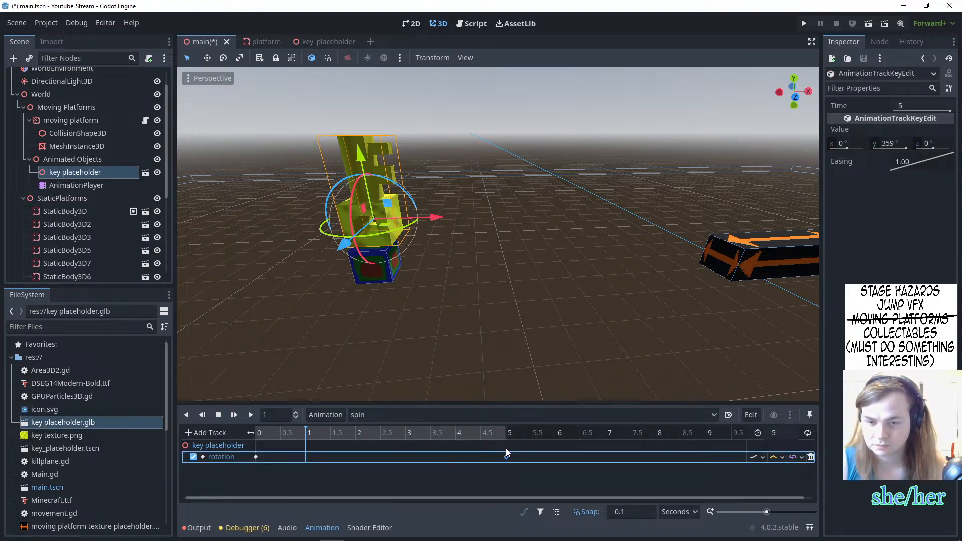
click(506, 433)
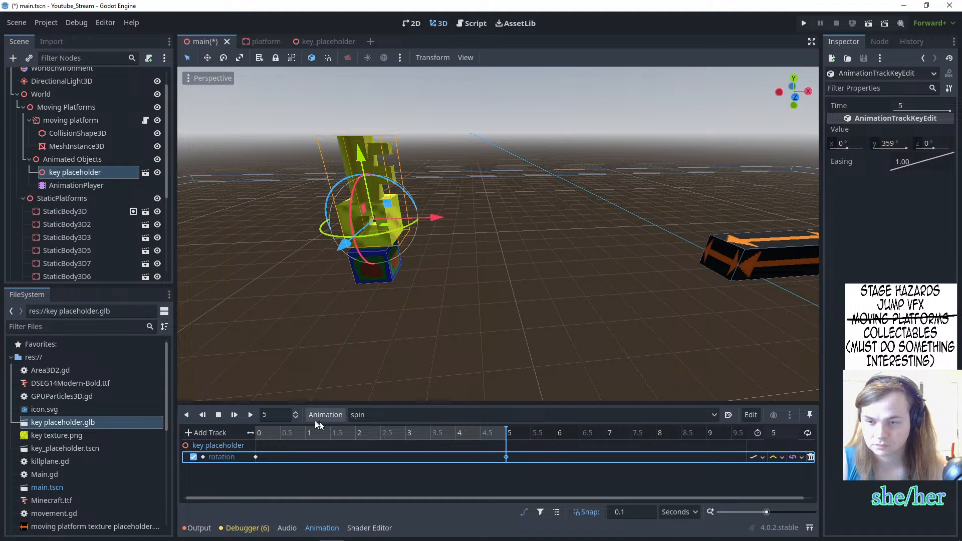
click(250, 414)
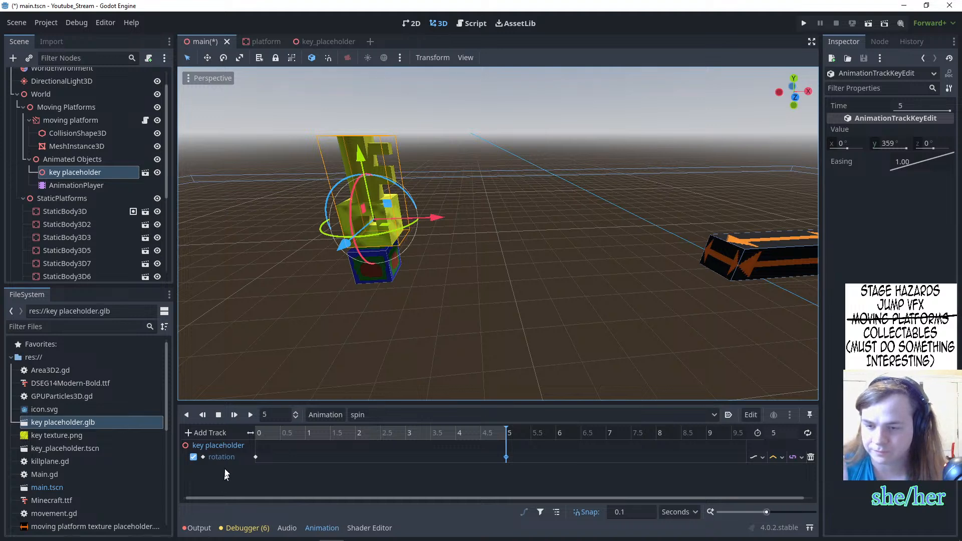
- Try adding a 3D position track for key placeholder to the spin animation, and delete the empty track
click(204, 432)
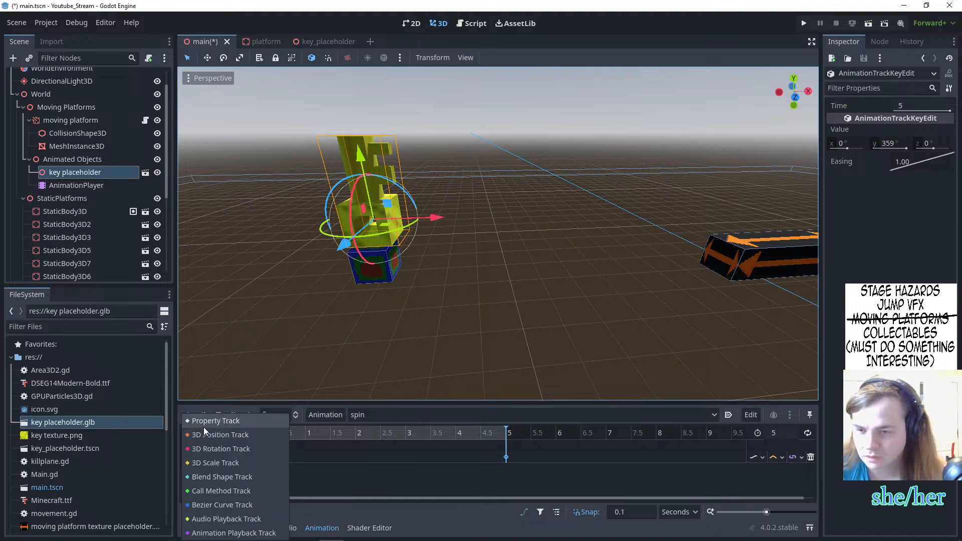
click(203, 425)
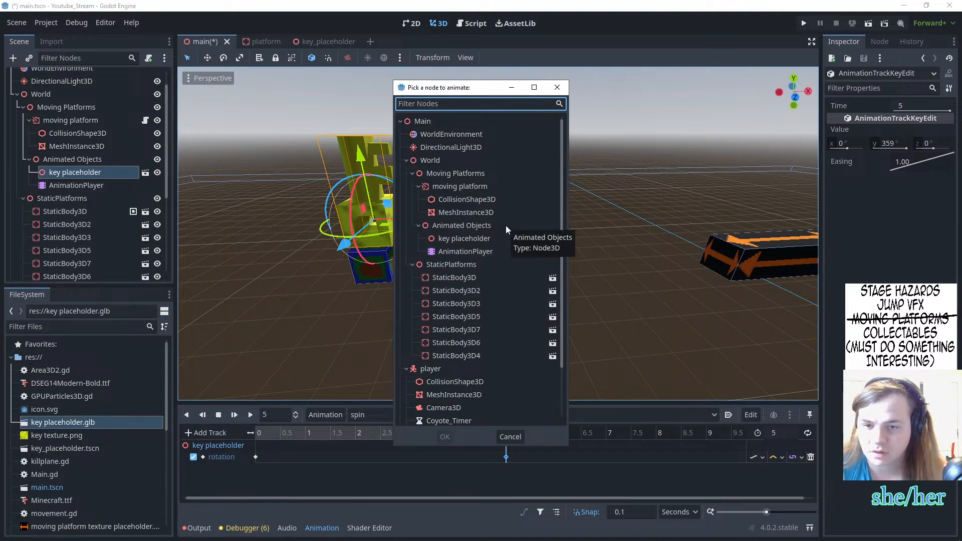
click(467, 239)
click(446, 436)
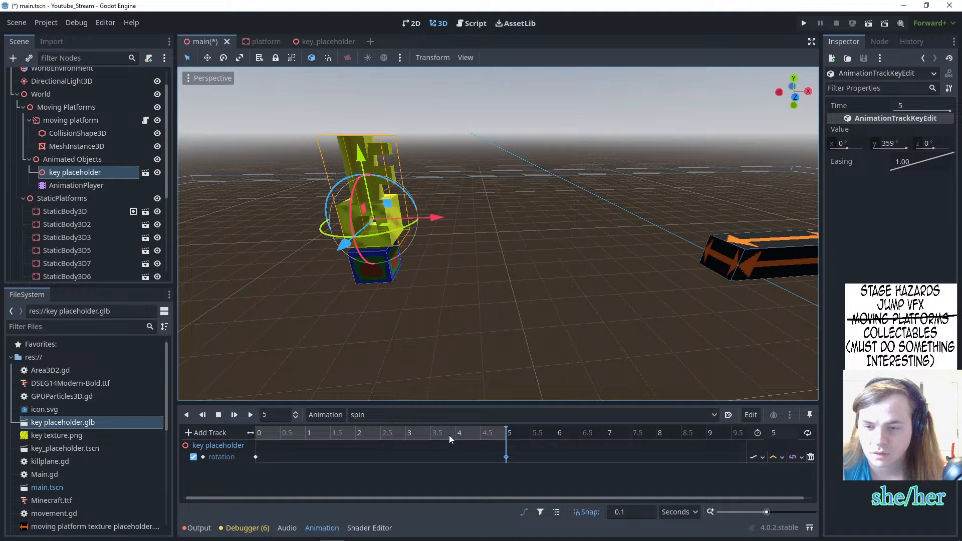
click(281, 467)
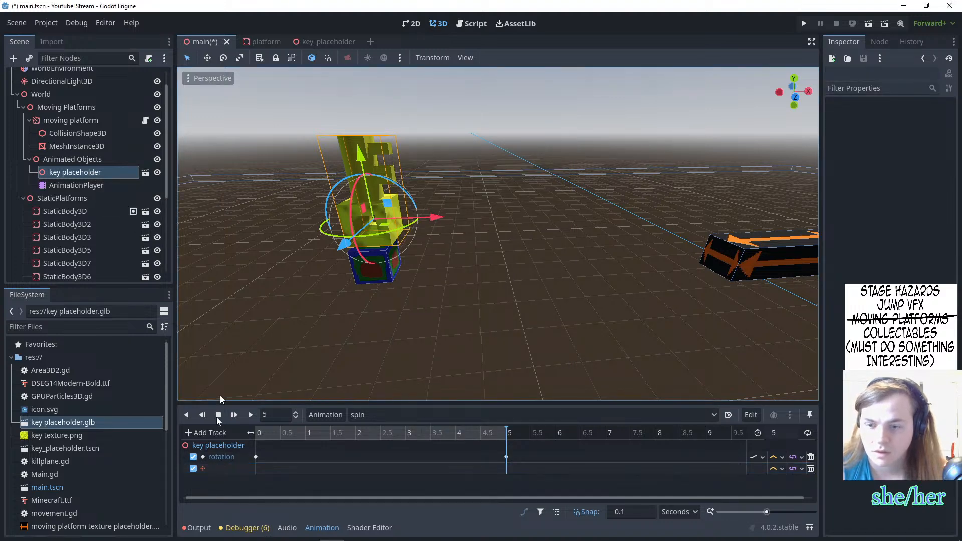
click(193, 468)
double_click(232, 468)
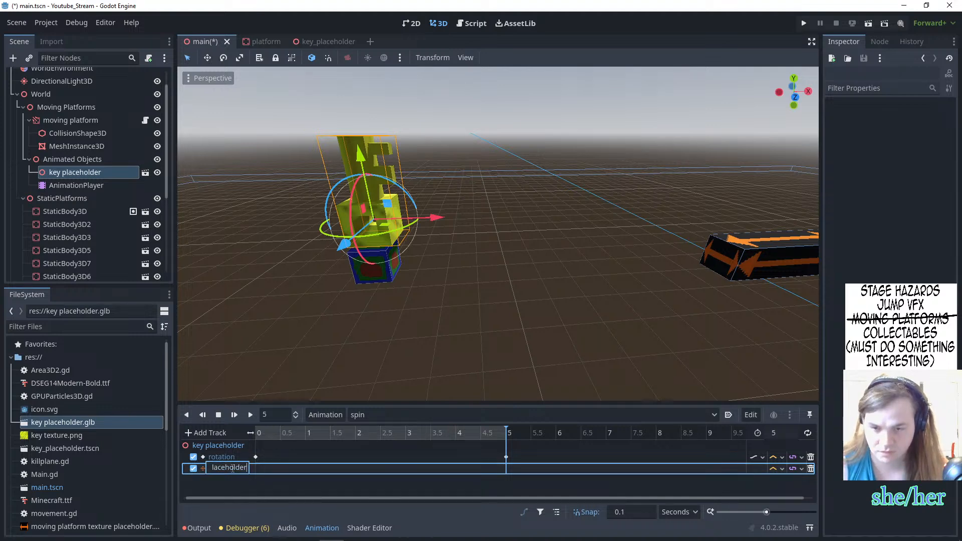
click(779, 485)
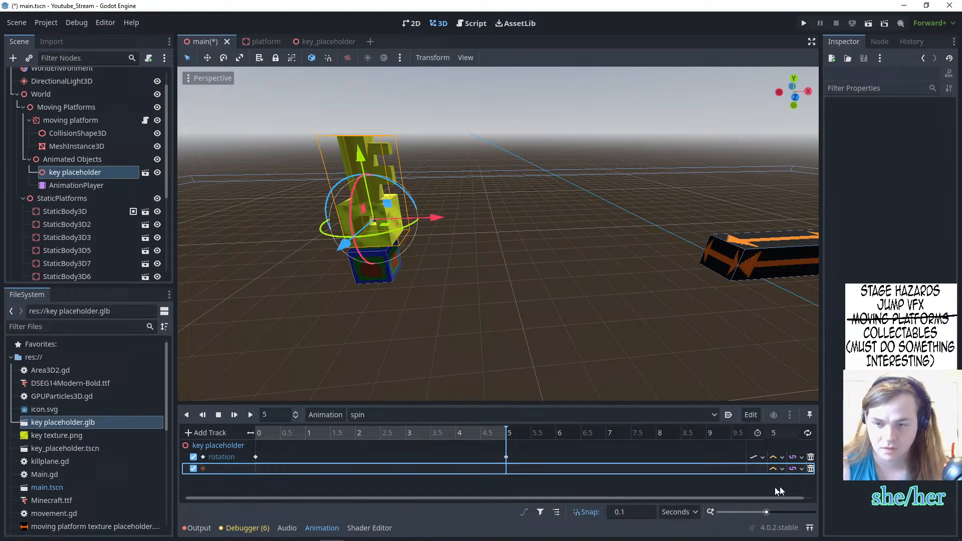
click(810, 469)
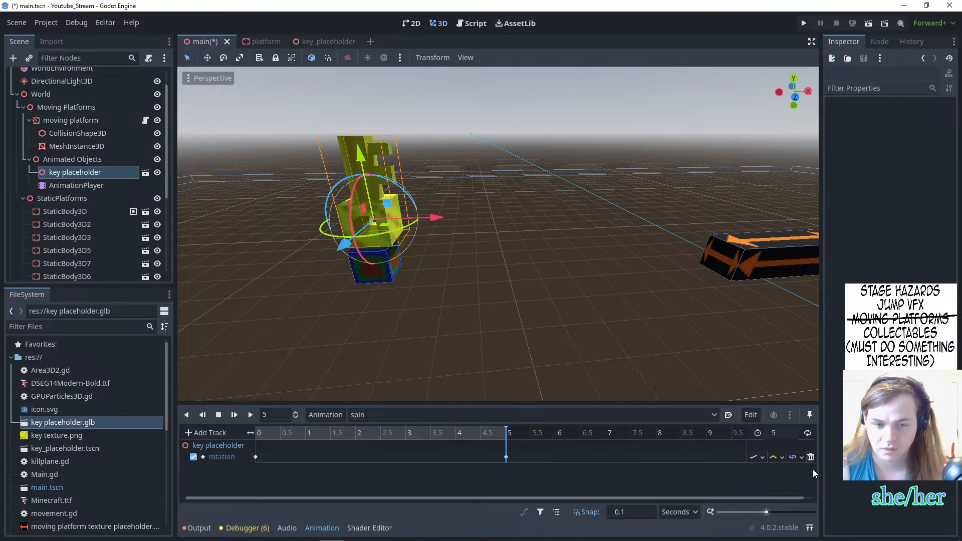
click(209, 433)
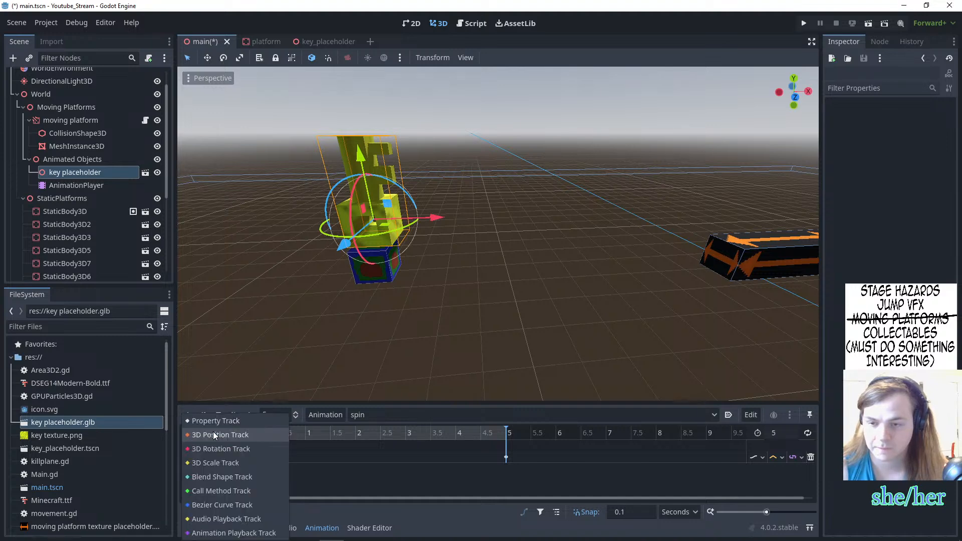
click(276, 444)
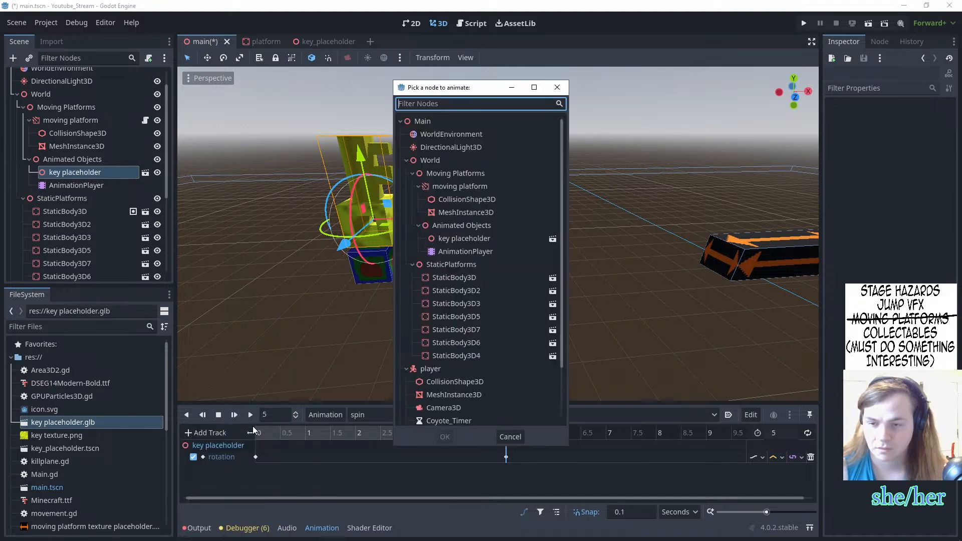
click(473, 239)
click(444, 437)
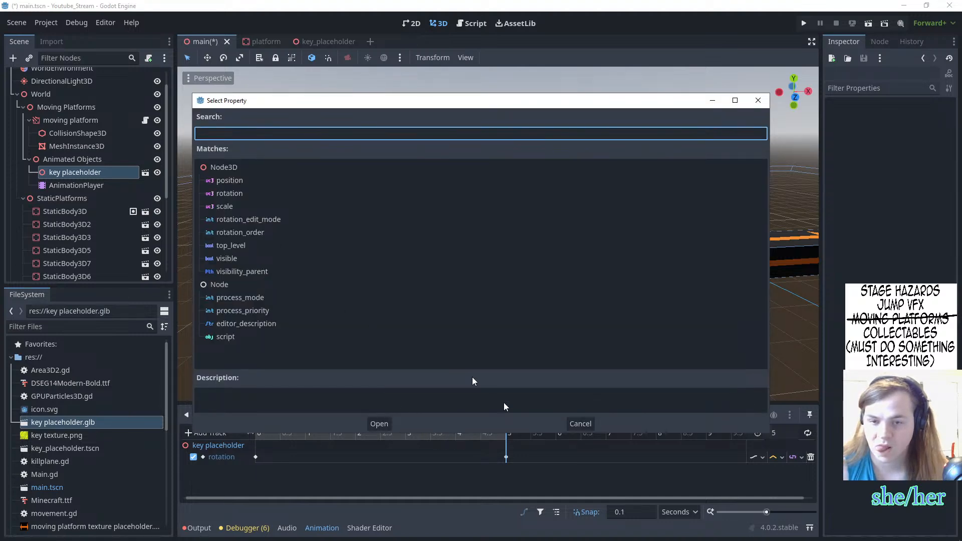
click(582, 423)
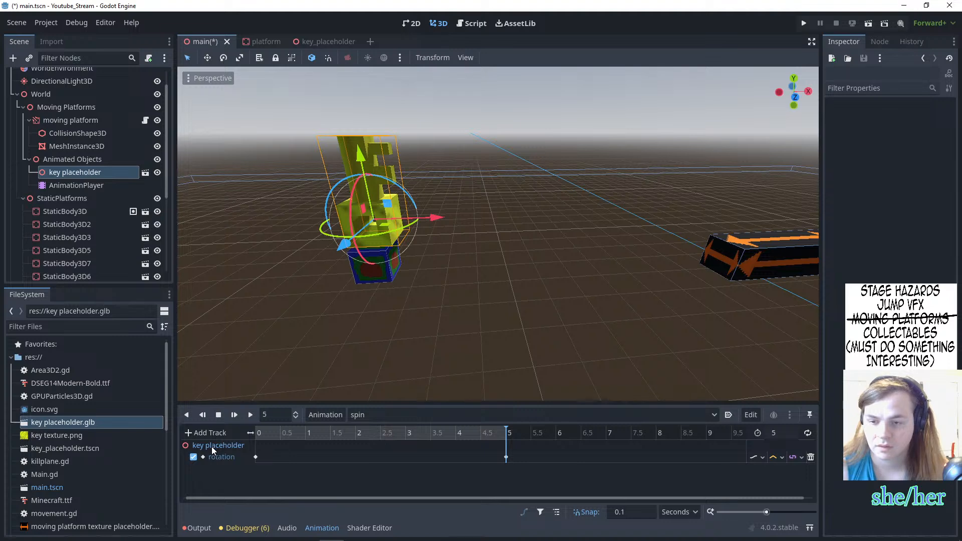
- Switch to Firefox, watch the pistol animation section of the Godot 4 multiplayer FPS tutorial on YouTube, and return to Godot
mouse_move(361, 536)
mouse_move(307, 530)
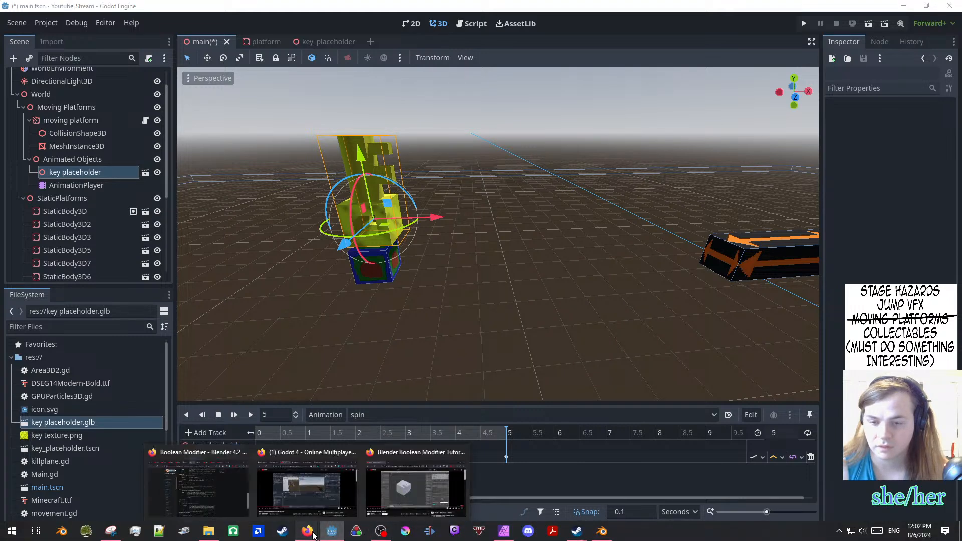
click(309, 488)
click(384, 291)
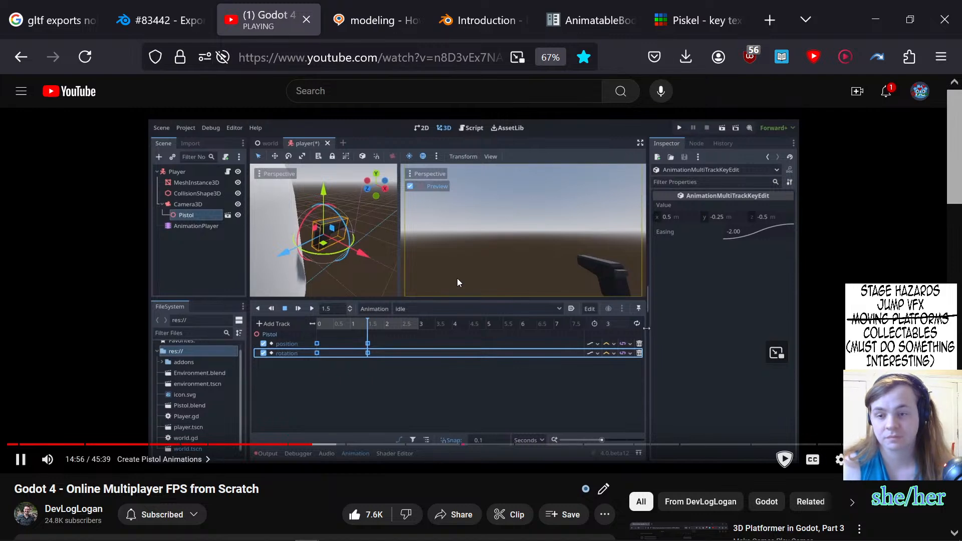
key(alt+Tab)
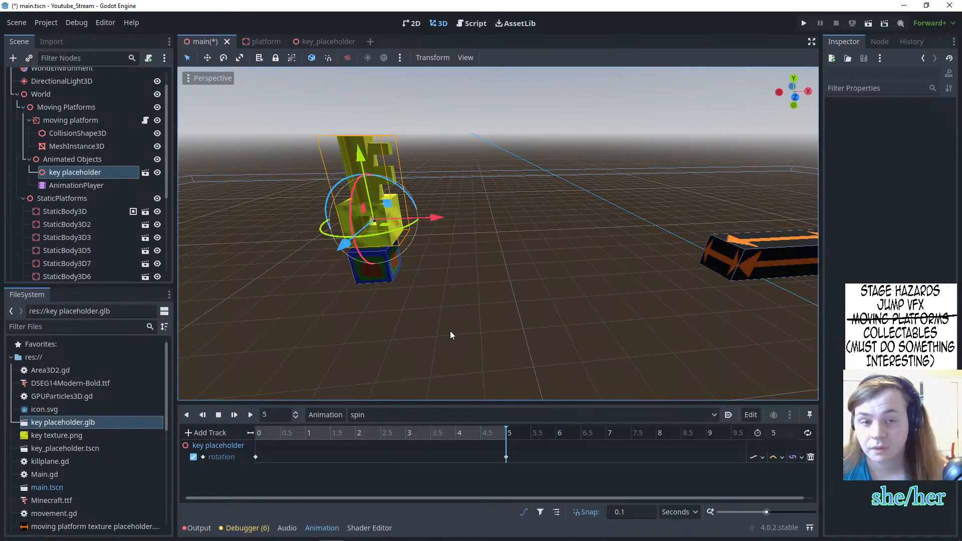
- Select key placeholder, run the project to check whether the key spins in the game, and stop it
click(388, 196)
click(375, 189)
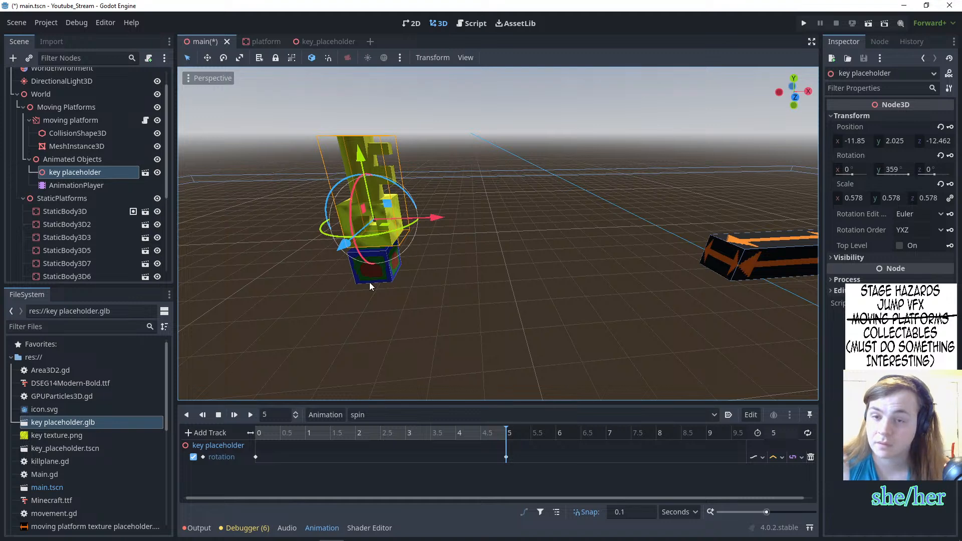
click(804, 23)
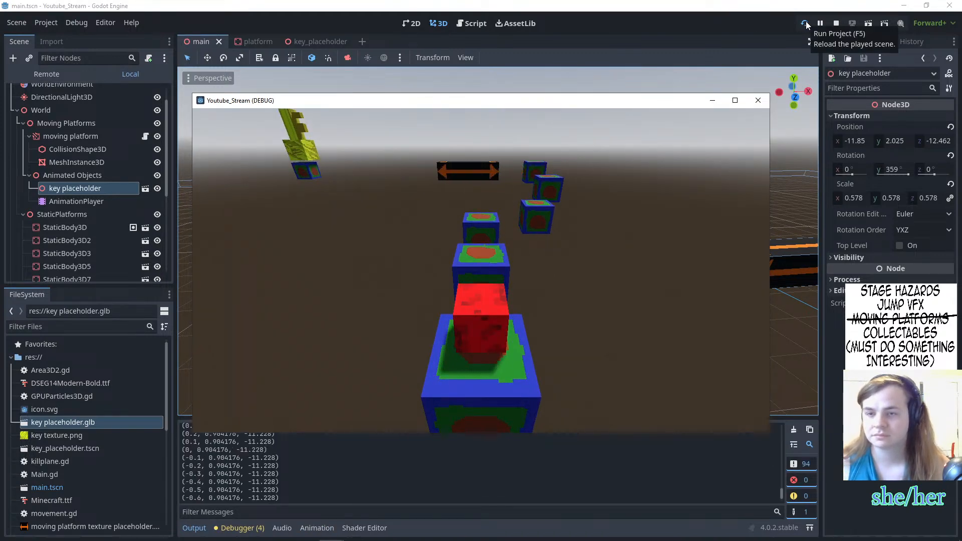
key(F8)
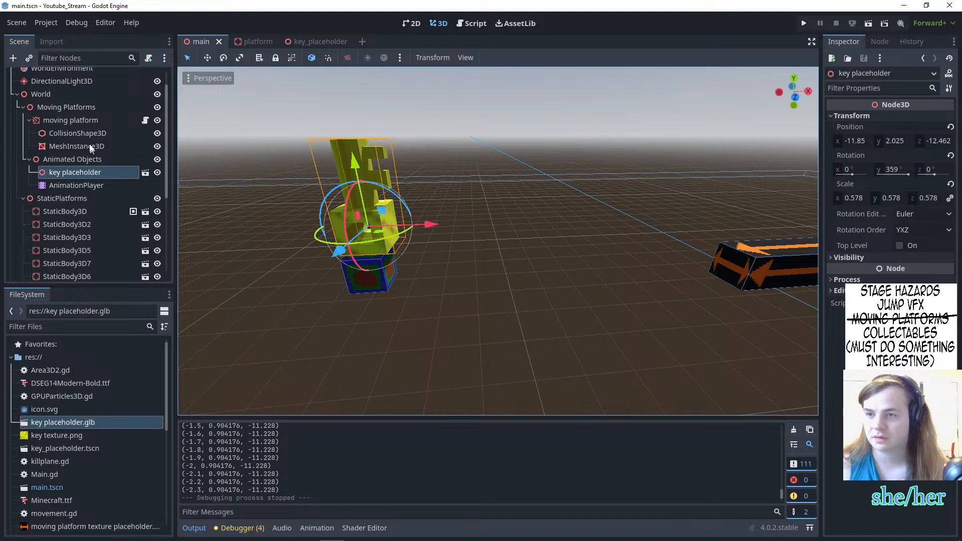
- Attach a new GDScript named World.gd with the default Node template to the World node
scroll(89, 143, up, 2)
click(141, 115)
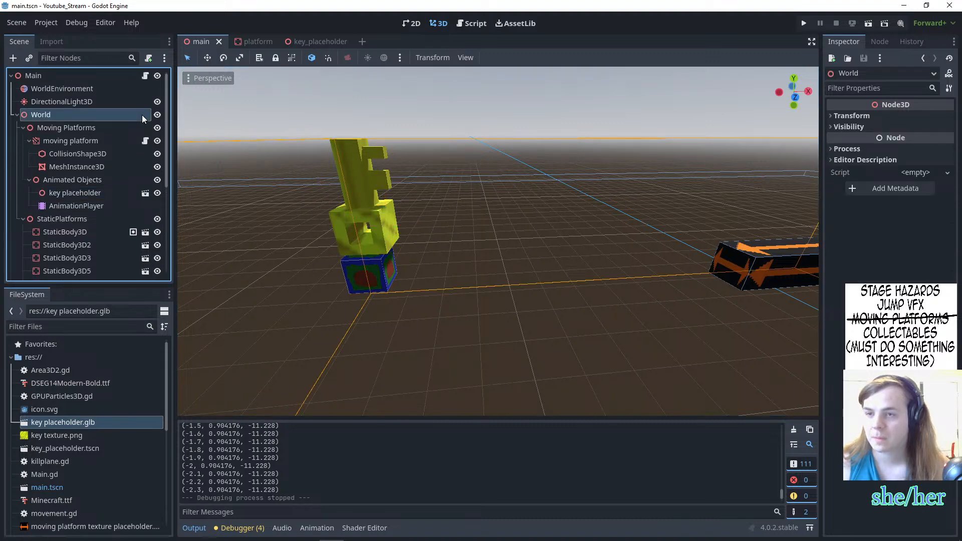
right_click(140, 115)
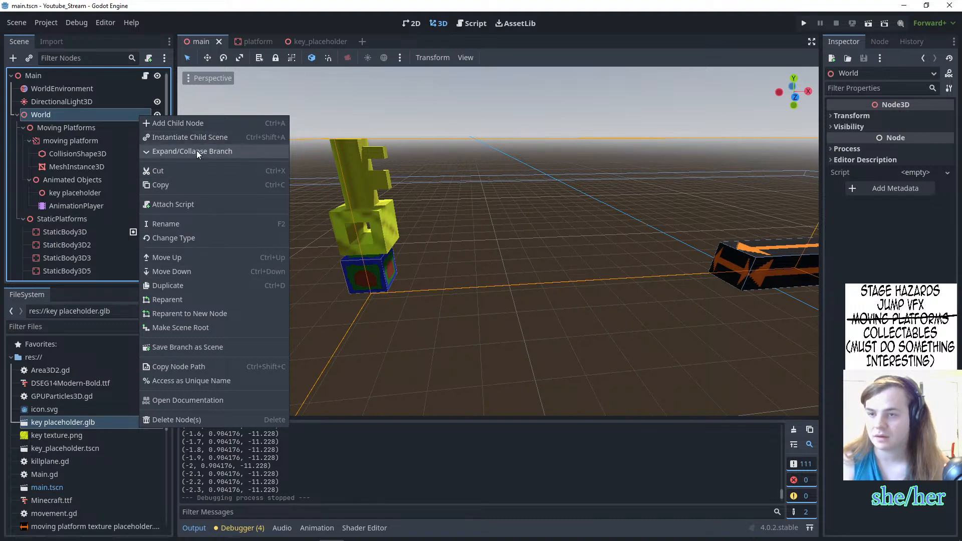
click(197, 205)
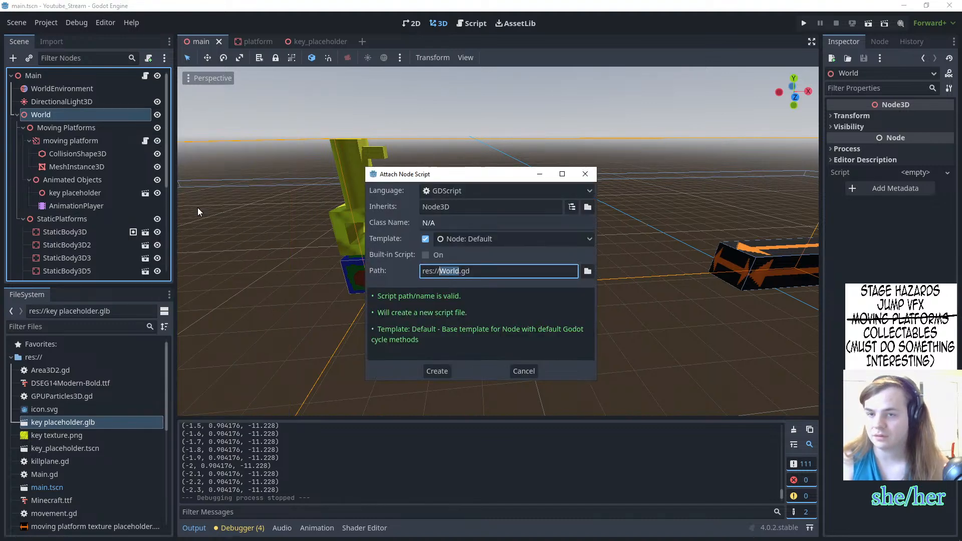
click(437, 371)
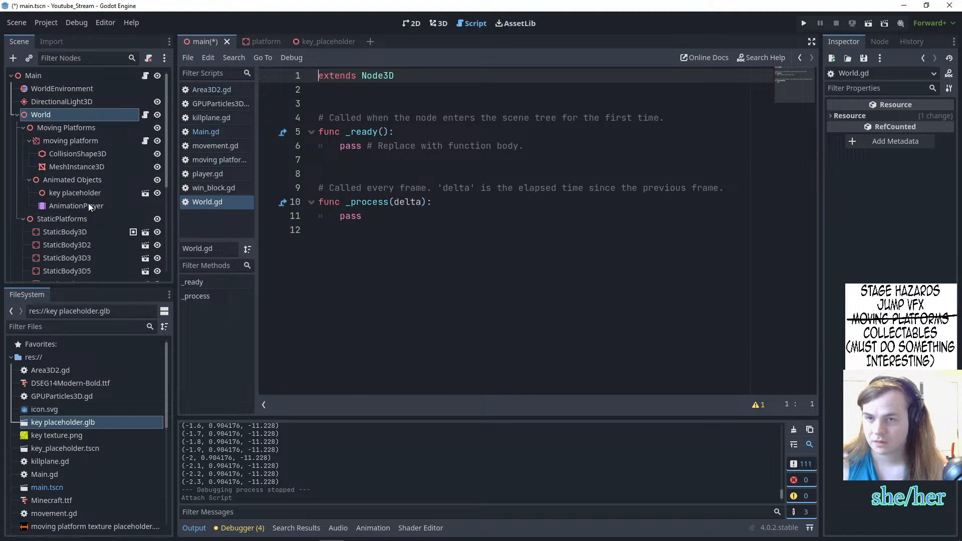
- Add a line to _ready() in World.gd that calls play("spin") on "Moving Platforms/Animated Objects/AnimationPlayer"
drag(89, 205, 419, 136)
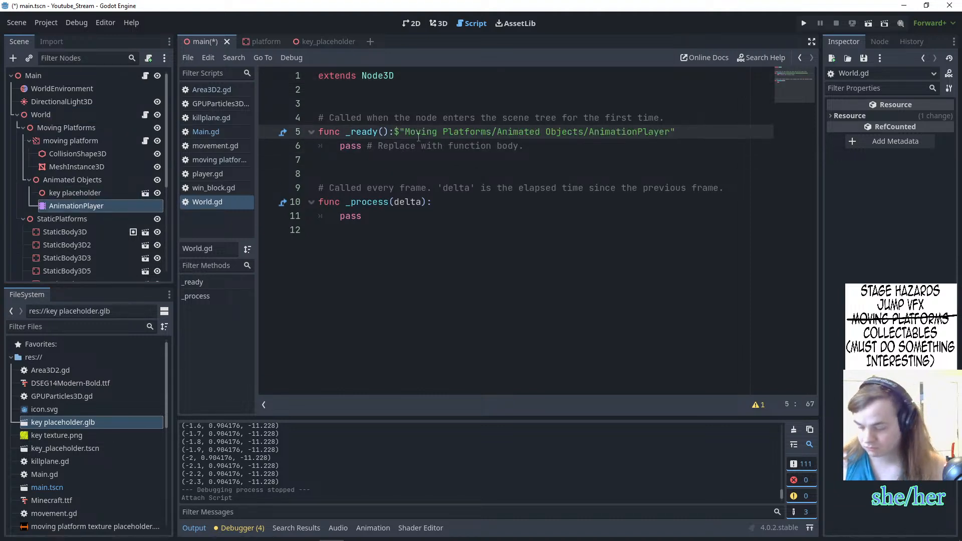
key(ctrl+z)
key(Return)
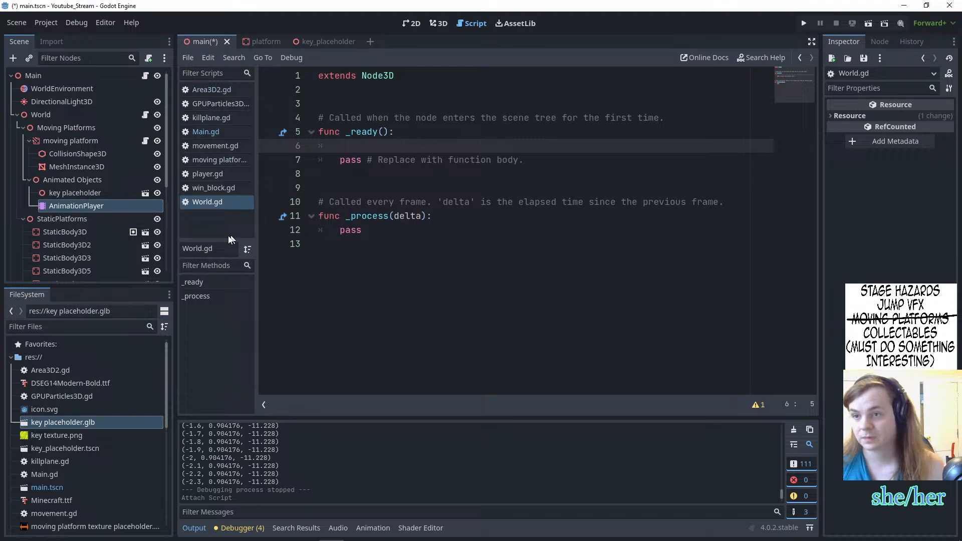
drag(104, 206, 383, 147)
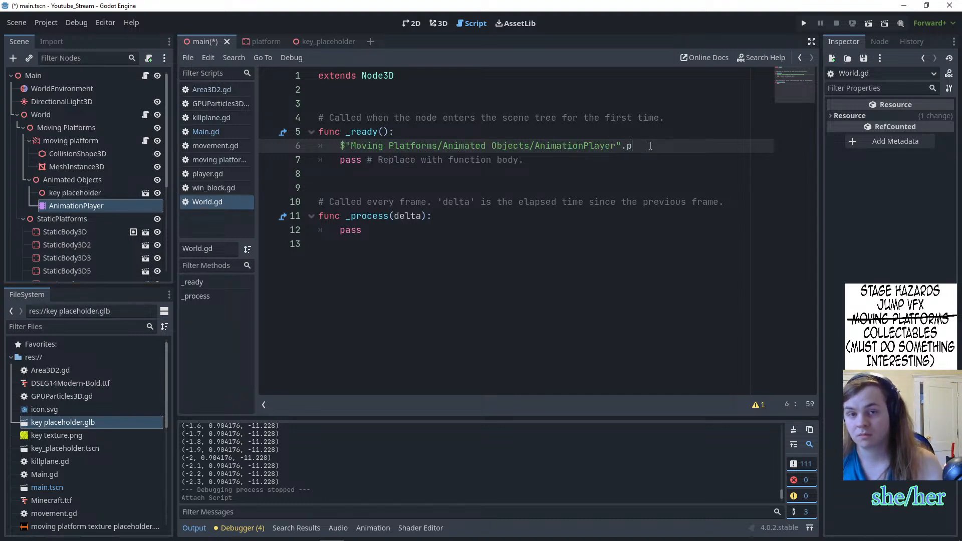
text(.pua)
key(BackSpace)
key(BackSpace)
text(lay()
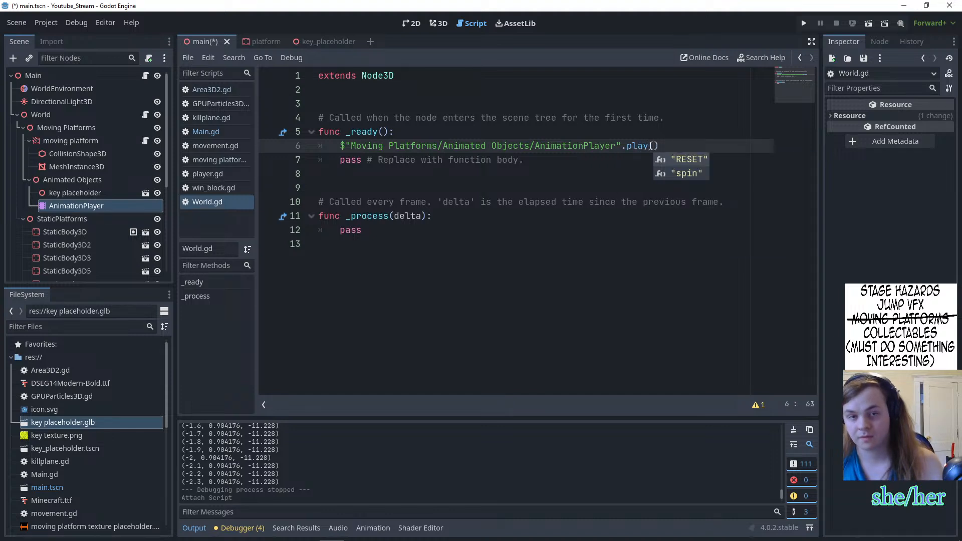
key(Down)
key(Return)
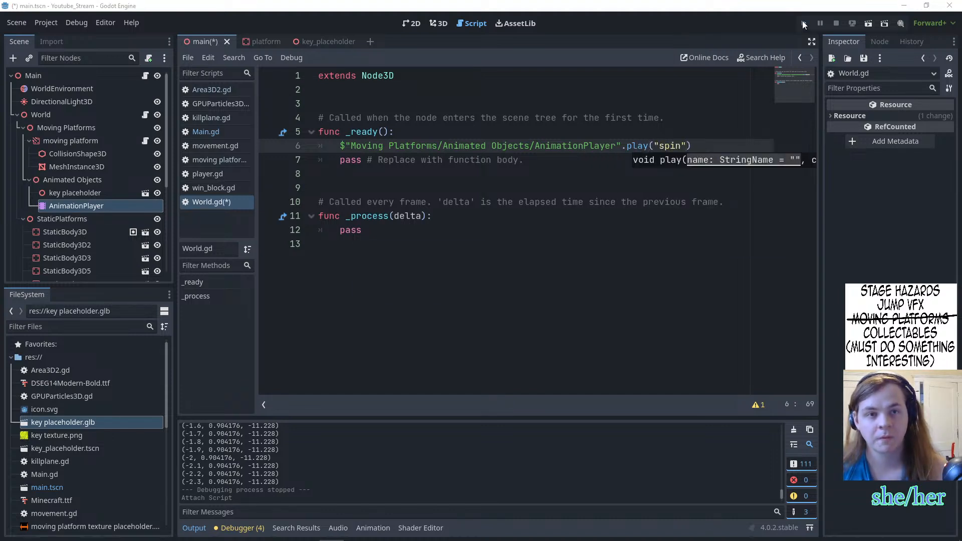
- Run the project, hop across the platforms toward the key to check its spin in-game, and stop the project
click(803, 22)
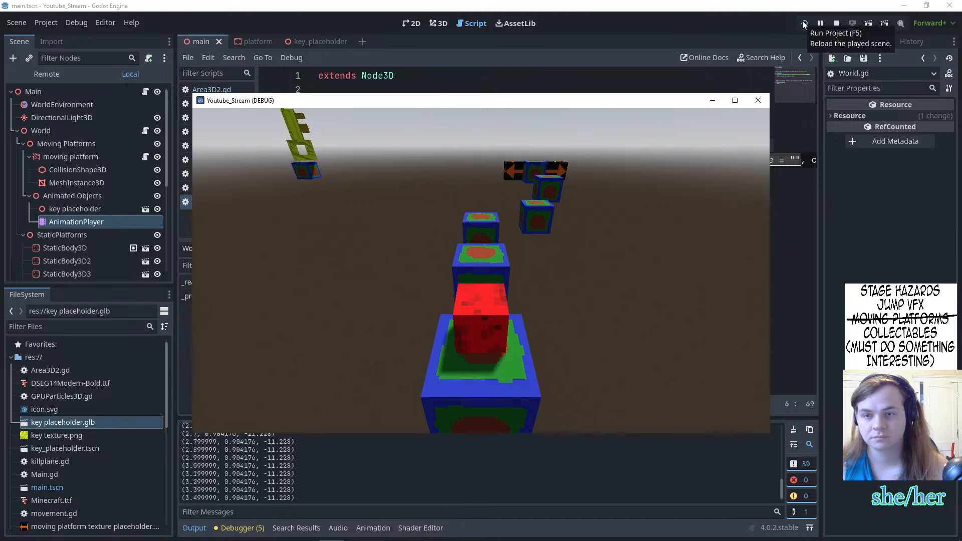
key(w)
key(space)
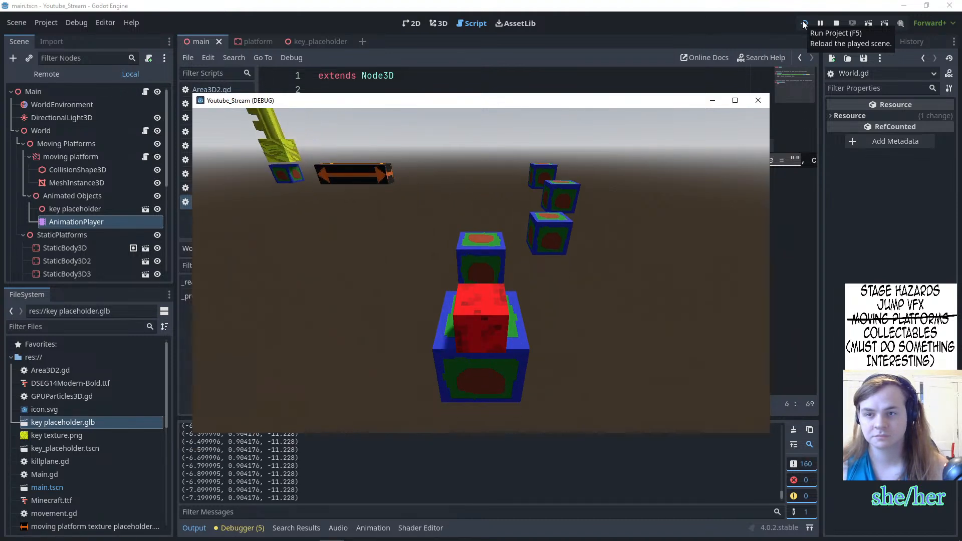
key(space)
key(w)
key(space)
key(w)
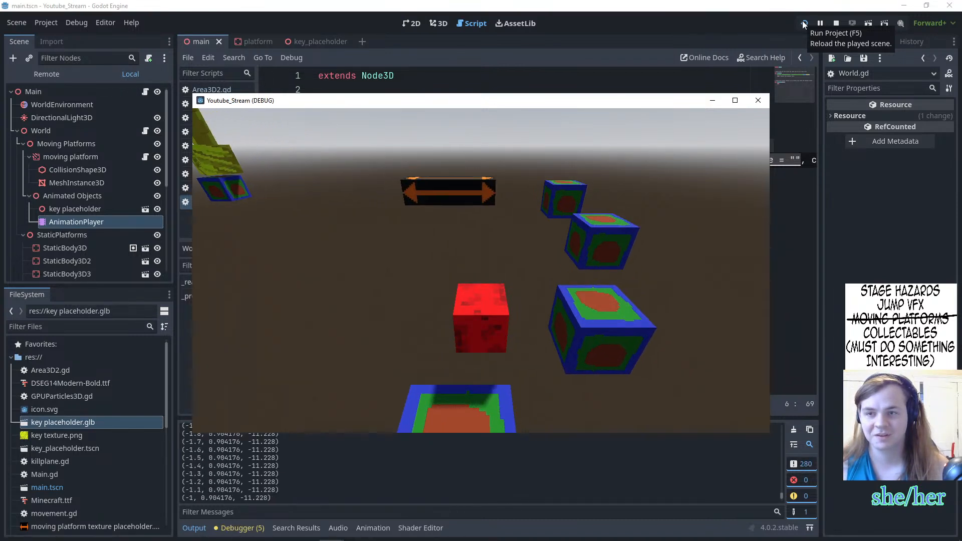
key(d)
key(w)
key(space)
key(d)
key(w)
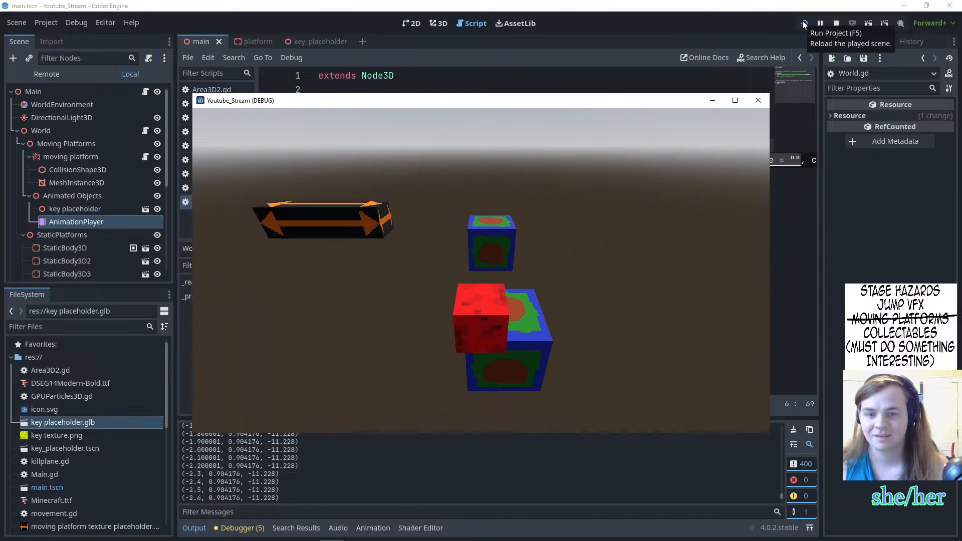
key(space)
key(w)
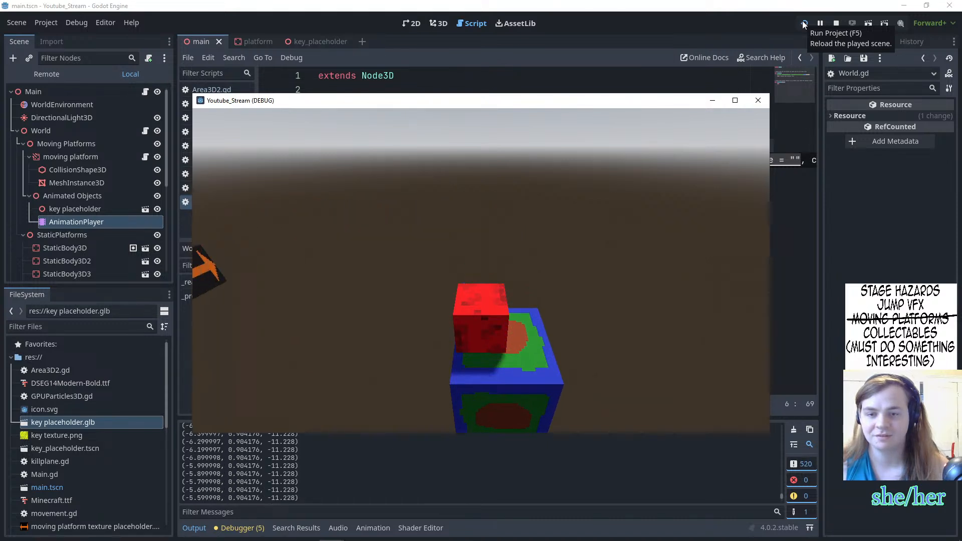
key(space)
key(a)
key(w)
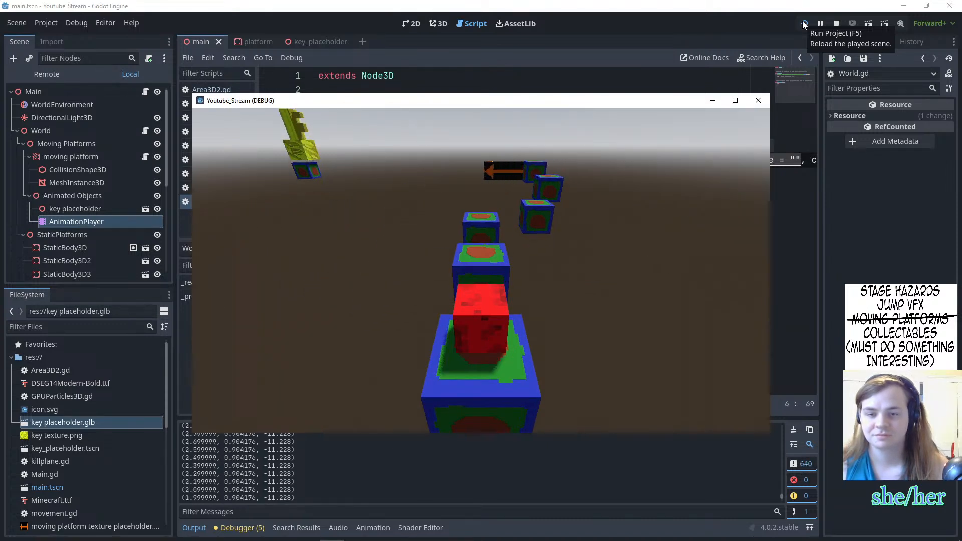
key(w)
key(space)
key(w)
key(space)
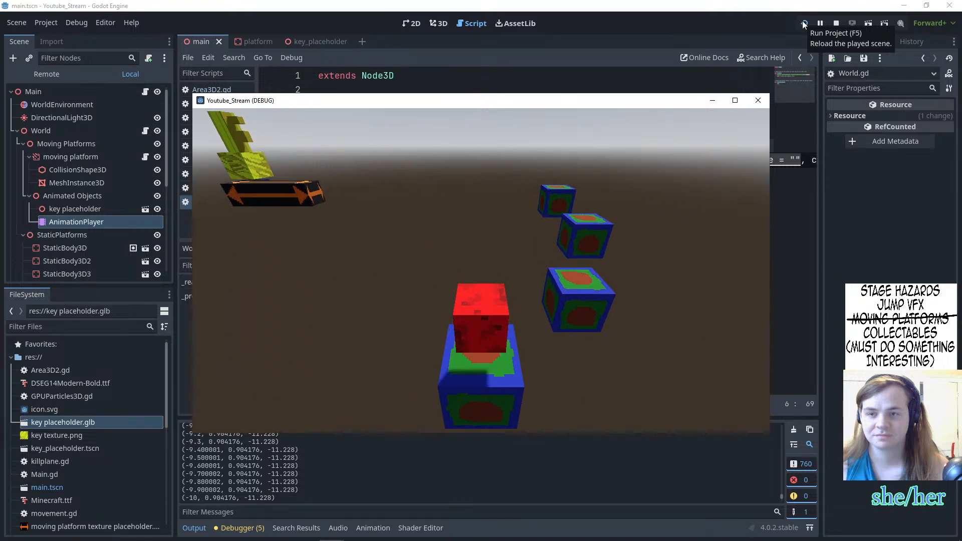
key(w)
key(space)
key(d)
key(w)
key(space)
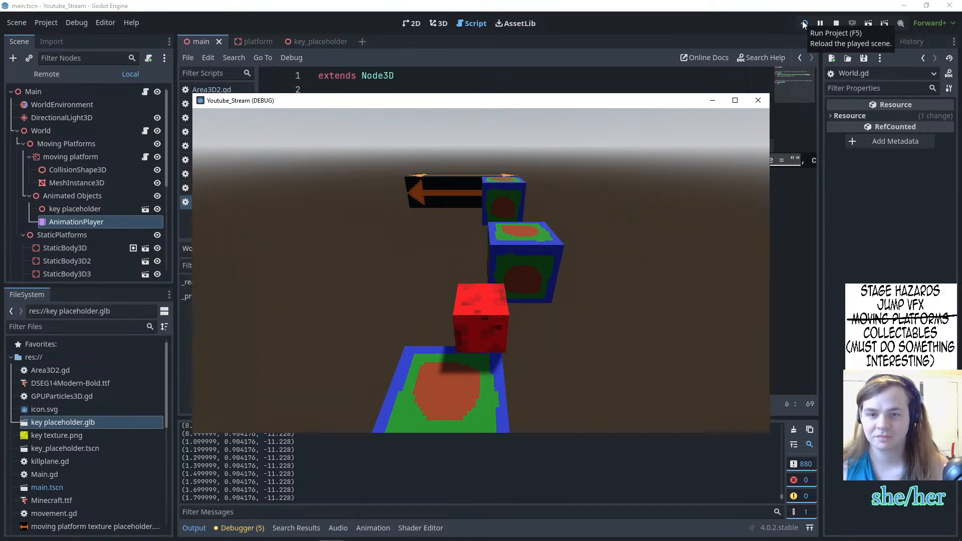
key(w)
key(d)
key(space)
key(a)
key(d)
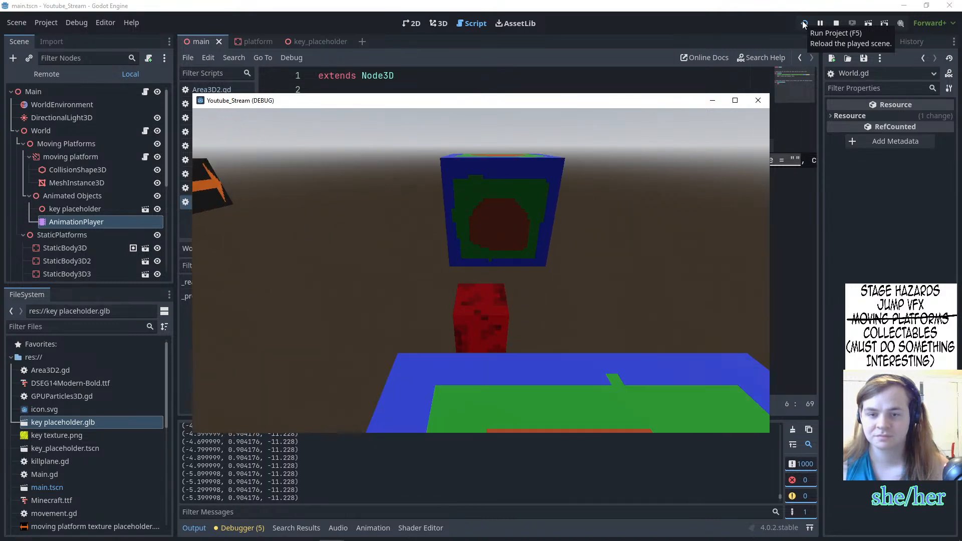
key(F8)
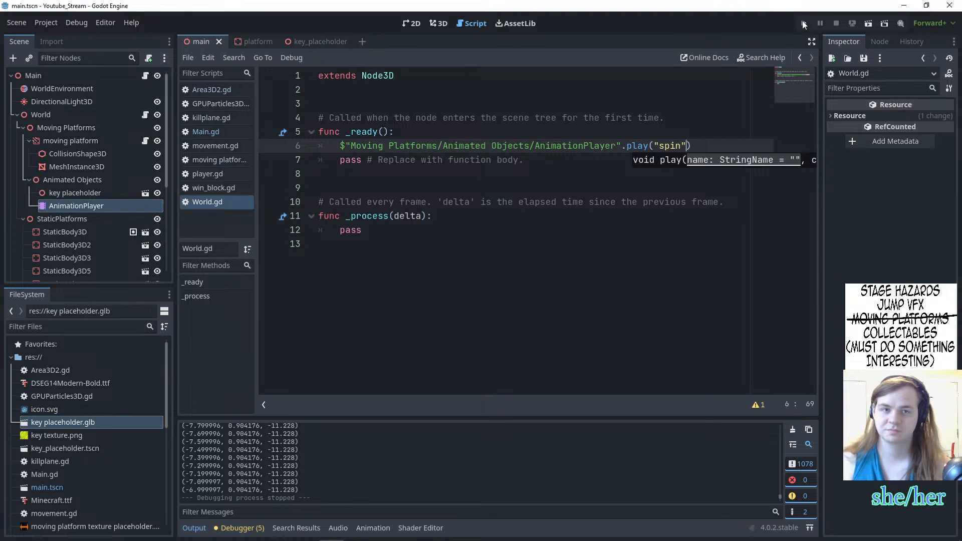
- Enable looping for the spin animation in AnimationPlayer, and run the project to check the key before stopping it
click(575, 257)
click(85, 195)
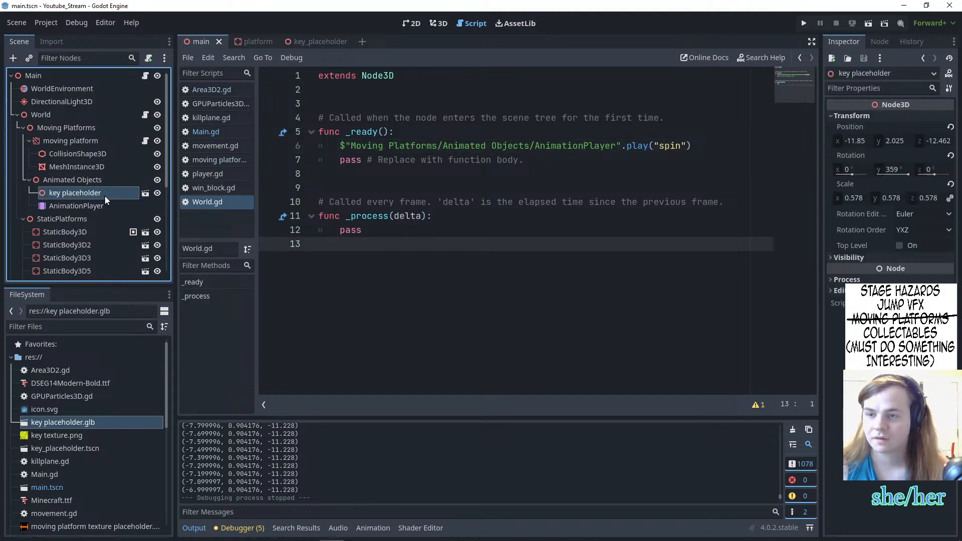
double_click(101, 205)
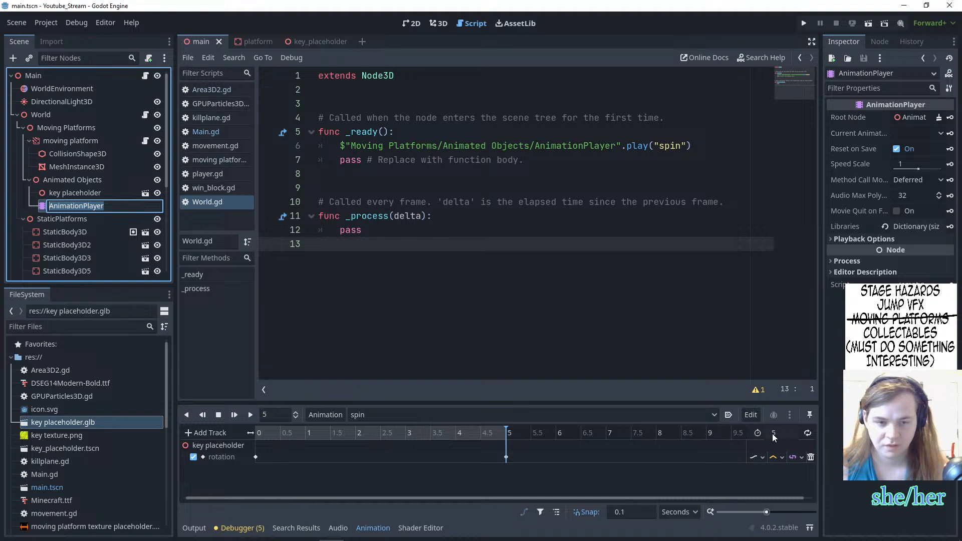
click(809, 432)
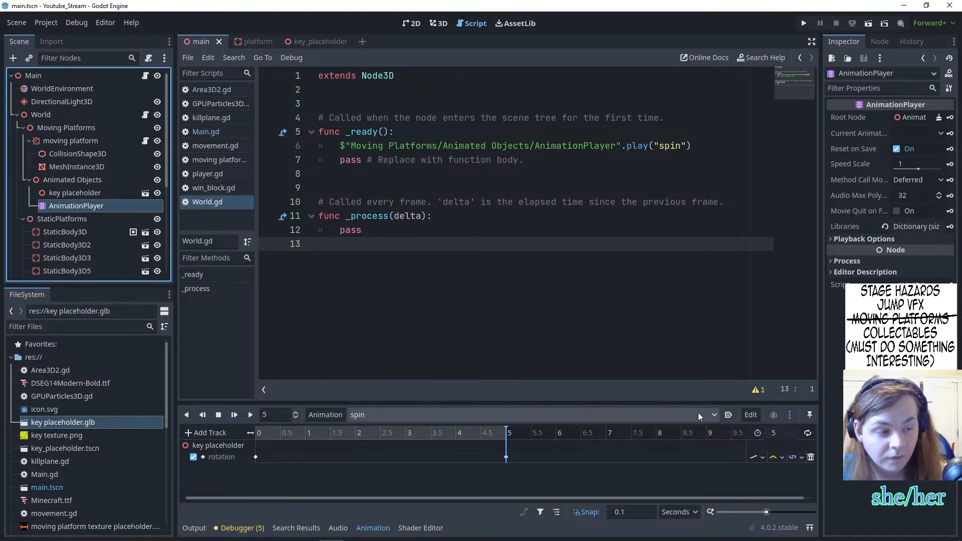
click(808, 433)
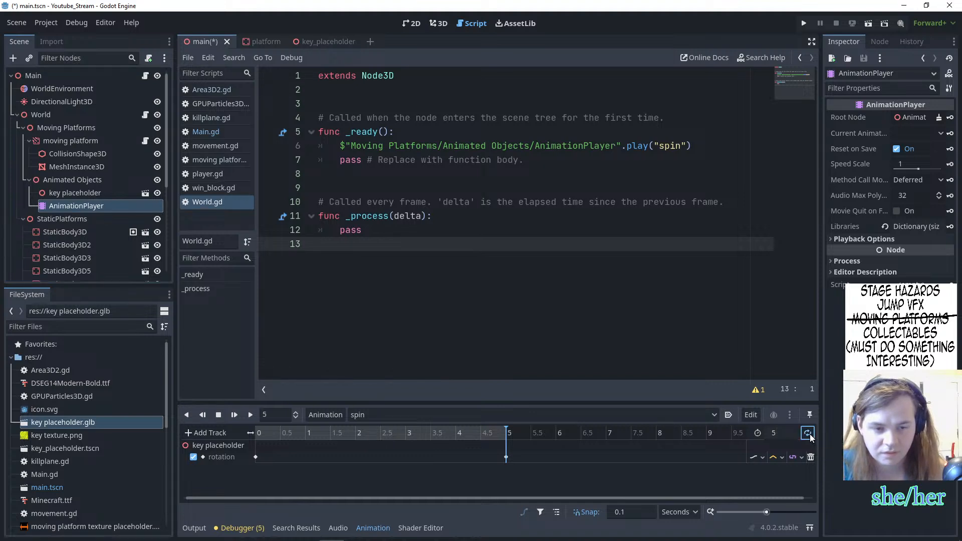
click(803, 23)
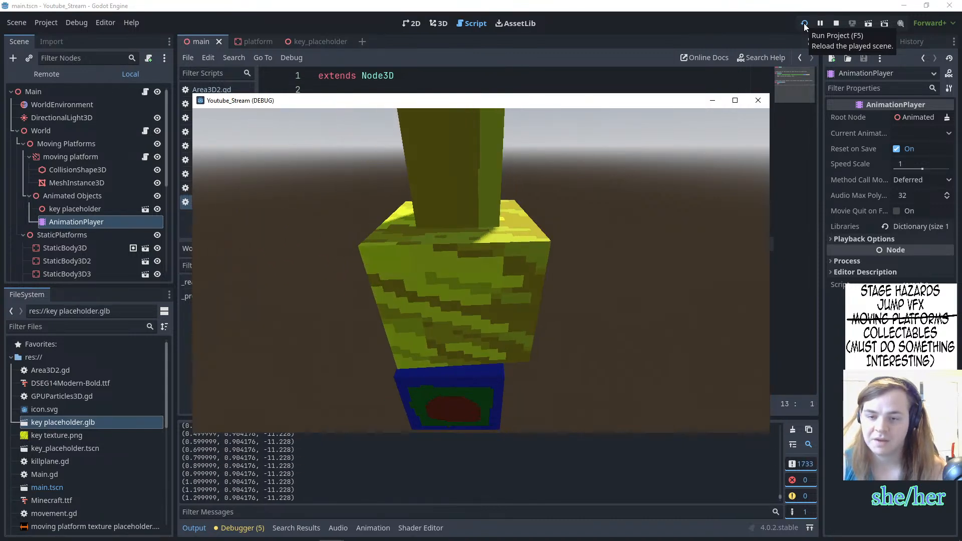
click(803, 23)
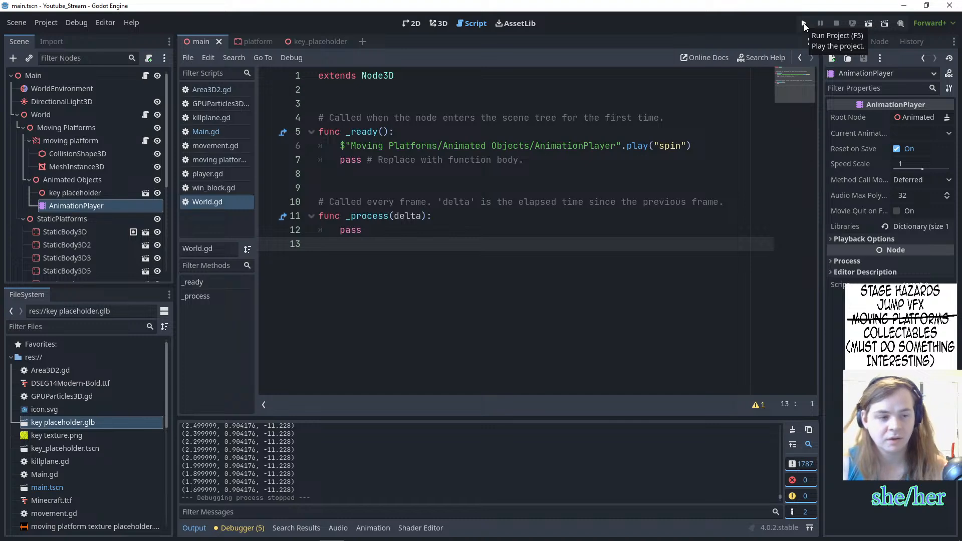
- Add an Area3D node as a child of key placeholder
click(96, 193)
right_click(89, 195)
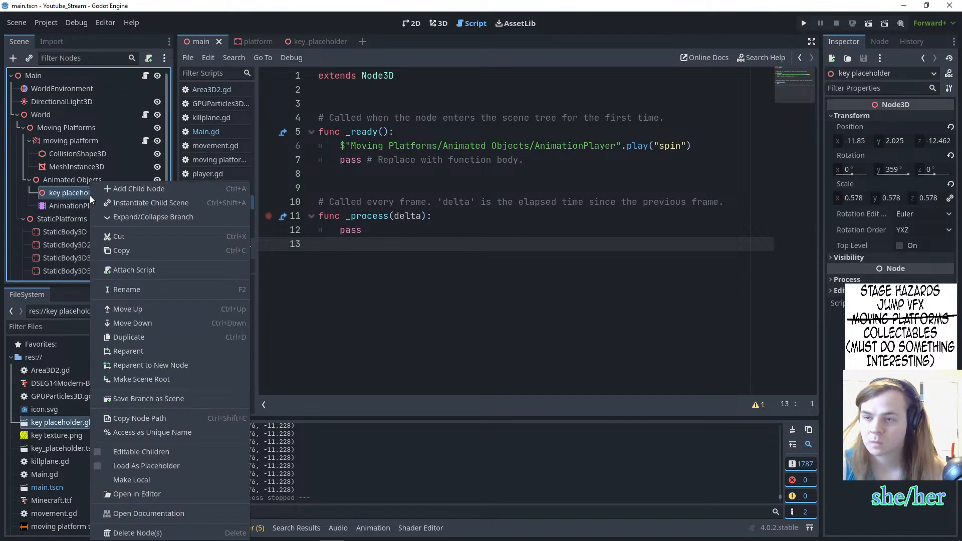
click(121, 195)
text(area3d)
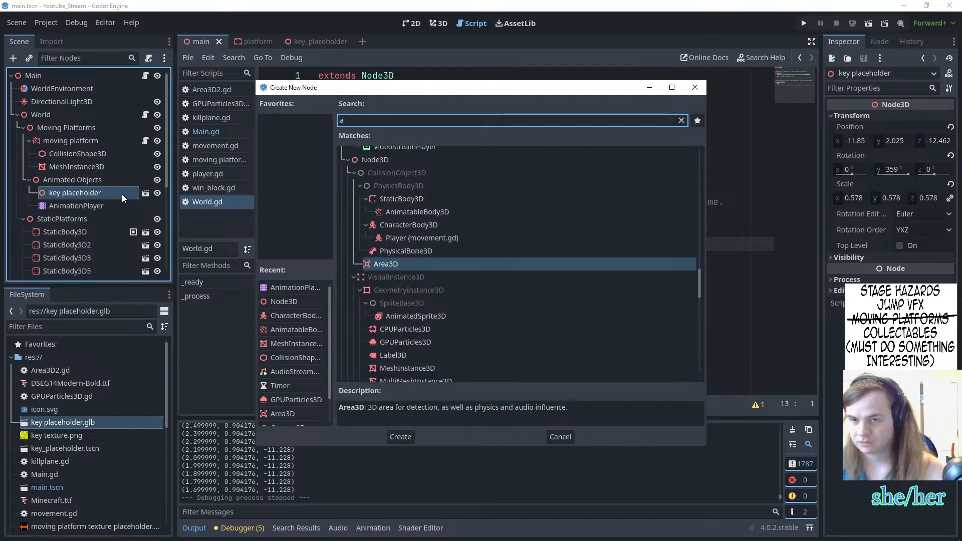
key(Return)
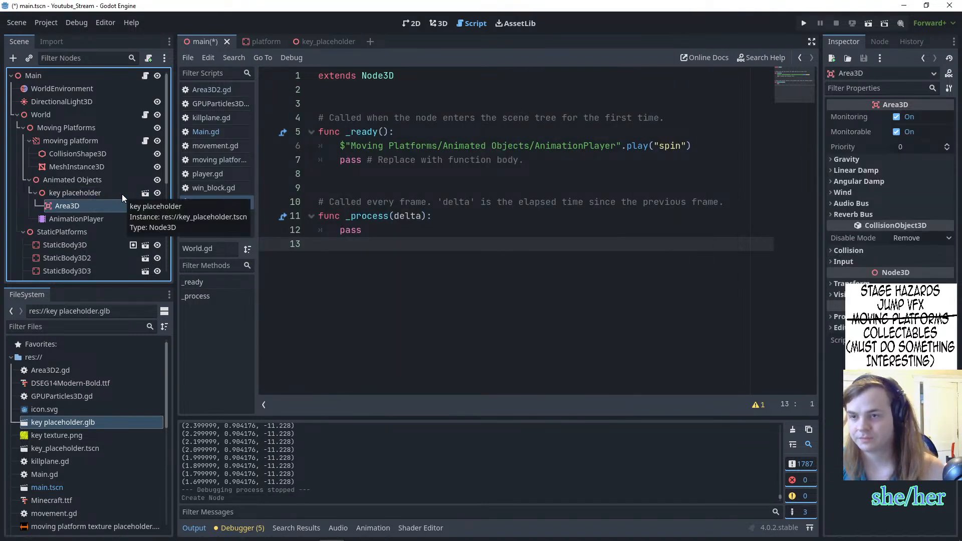
- Add a CollisionShape3D node as a child of the key's Area3D
right_click(113, 214)
click(118, 206)
click(123, 209)
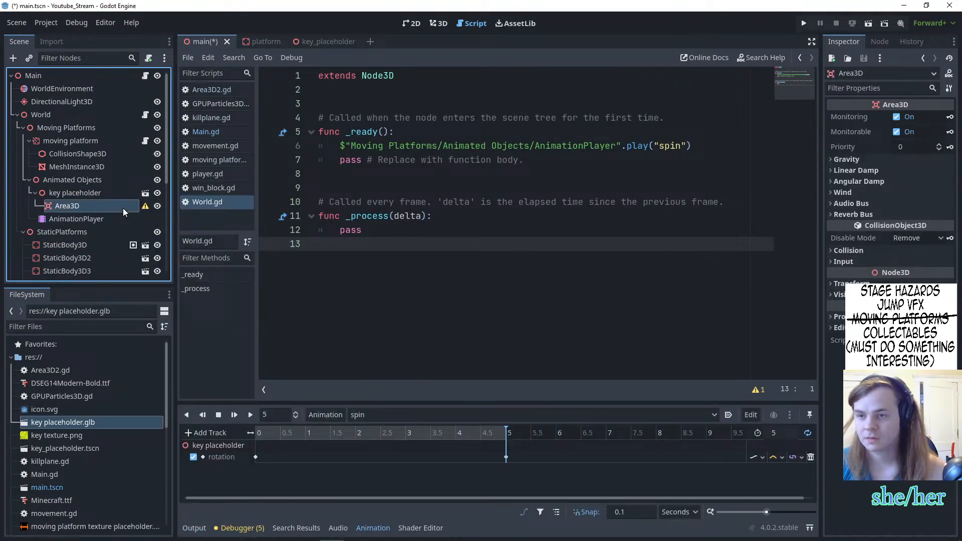
right_click(122, 209)
click(153, 215)
text(co)
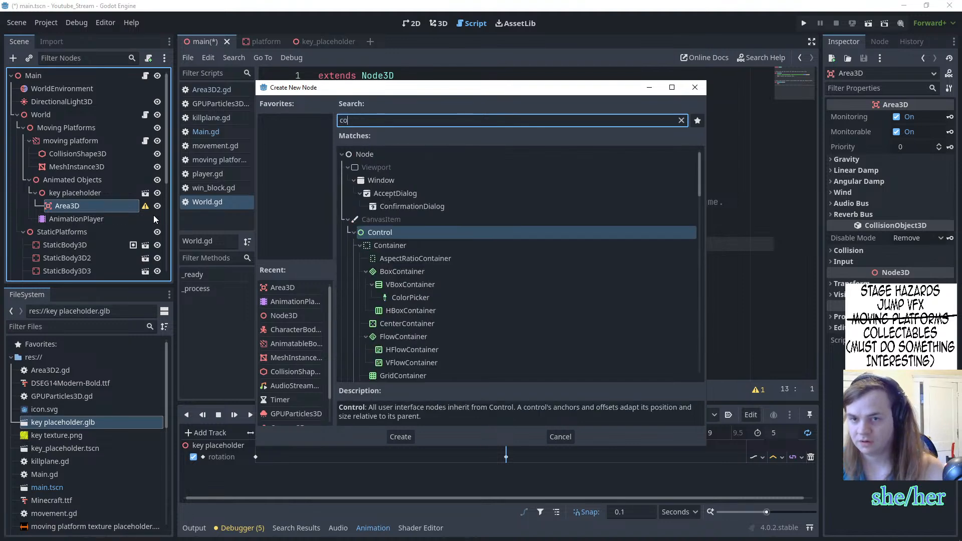
text(ll)
key(Return)
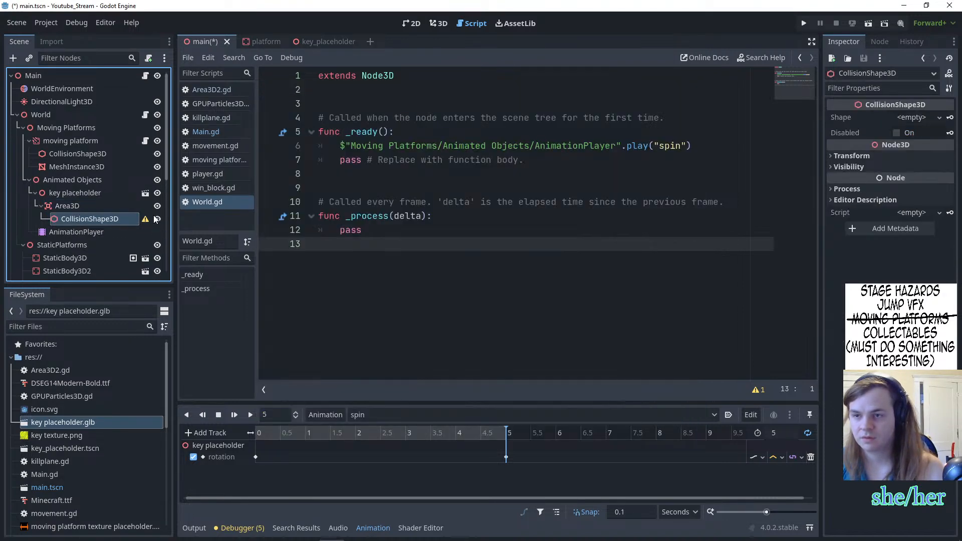
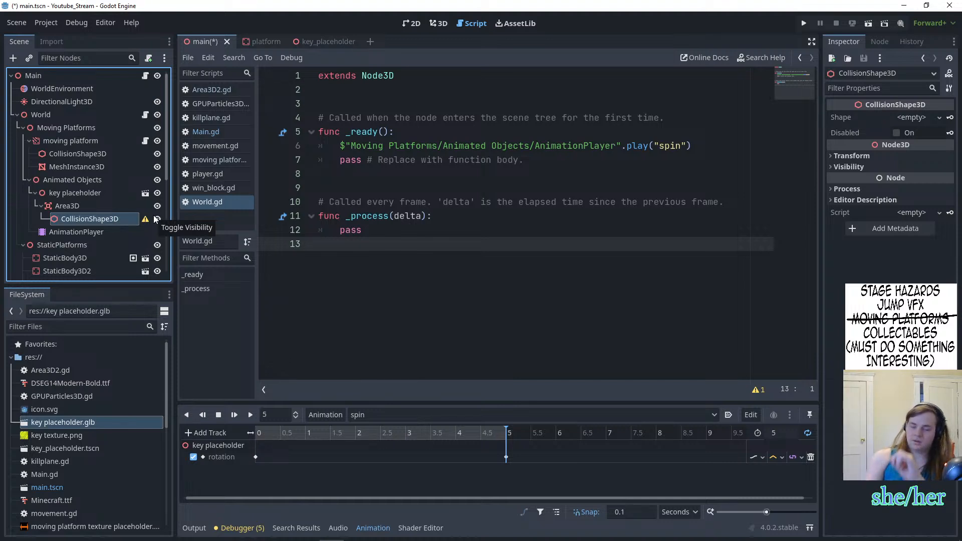
- Switch to the 3D view and assign a new BoxShape3D as the shape of the key's CollisionShape3D
click(438, 23)
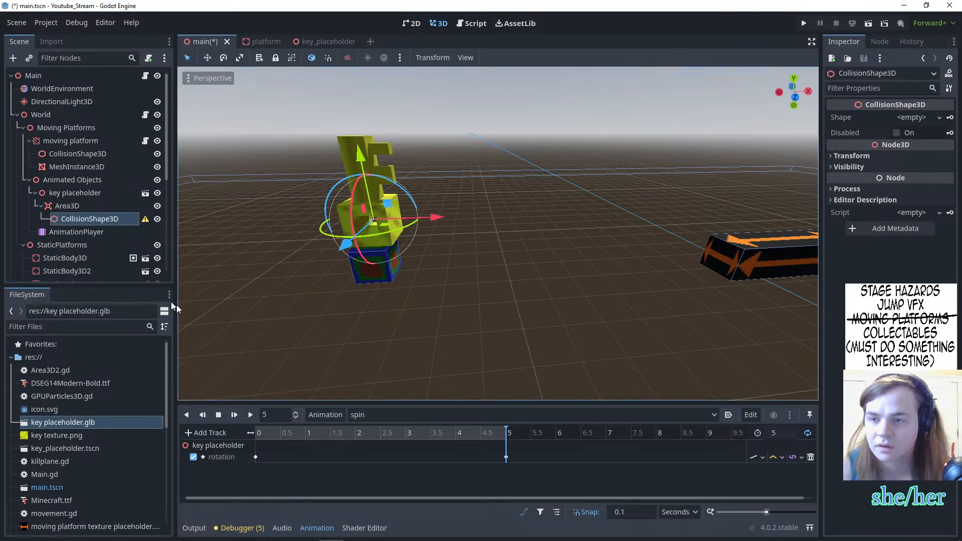
click(909, 117)
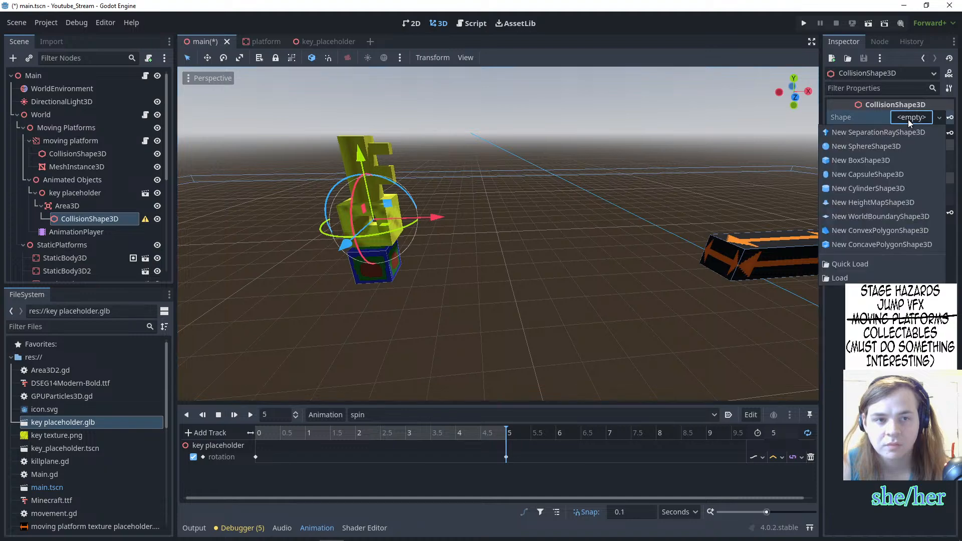
click(873, 161)
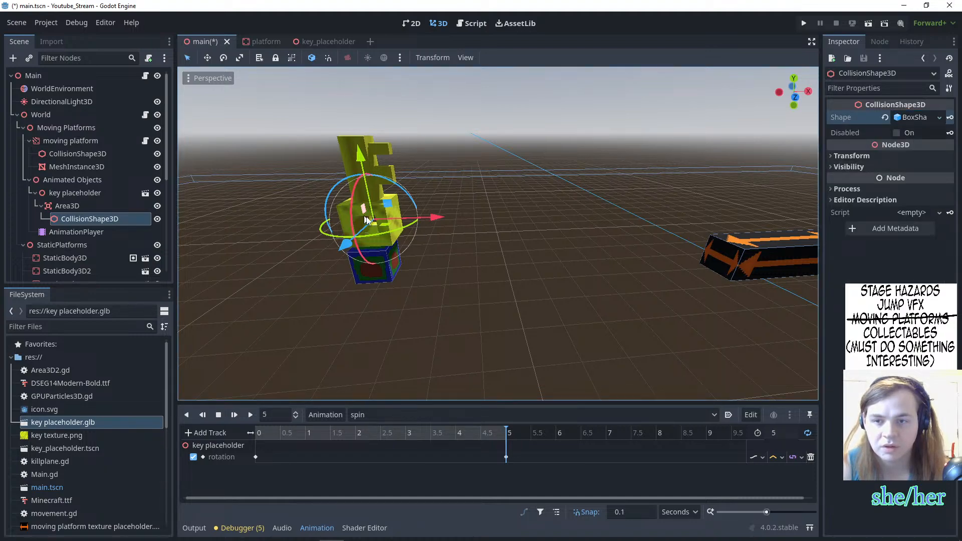
- Stretch the key's box collision shape to about 4.62 high and raise it so it covers the key
middle_drag(369, 211, 509, 204)
scroll(509, 204, down, 4)
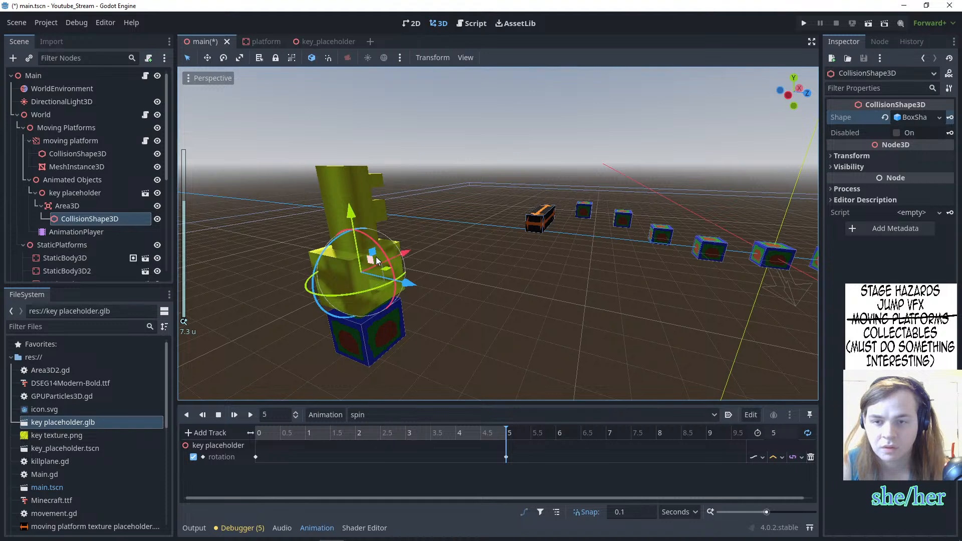
click(375, 275)
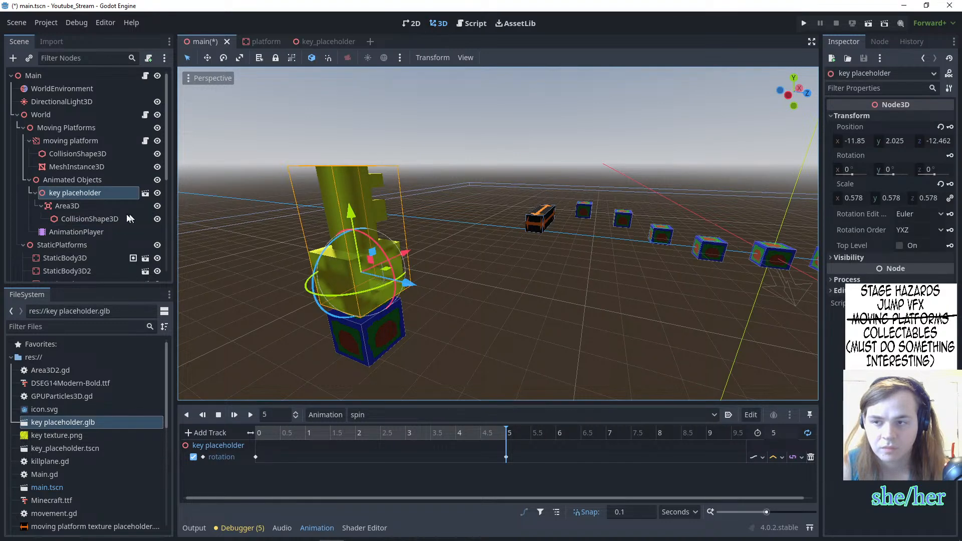
click(87, 221)
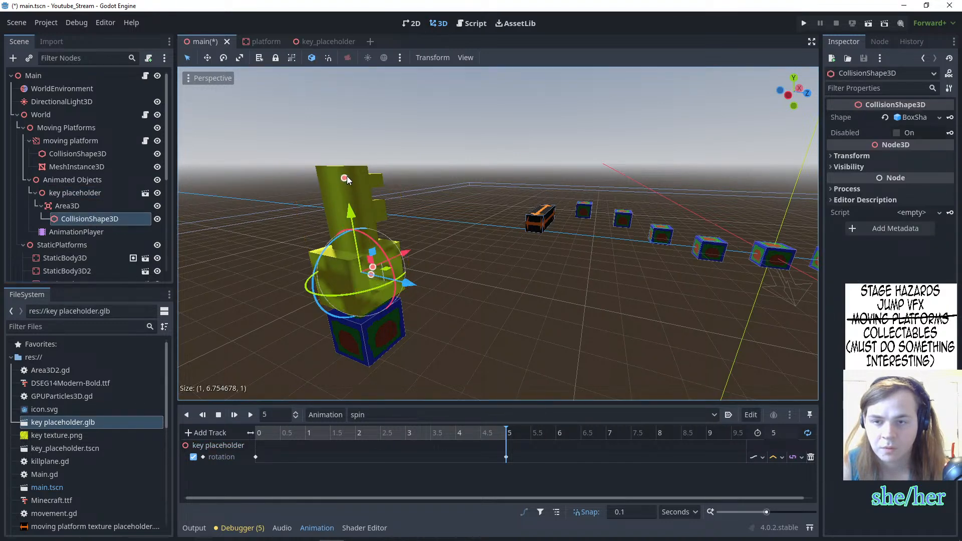
drag(343, 153, 370, 227)
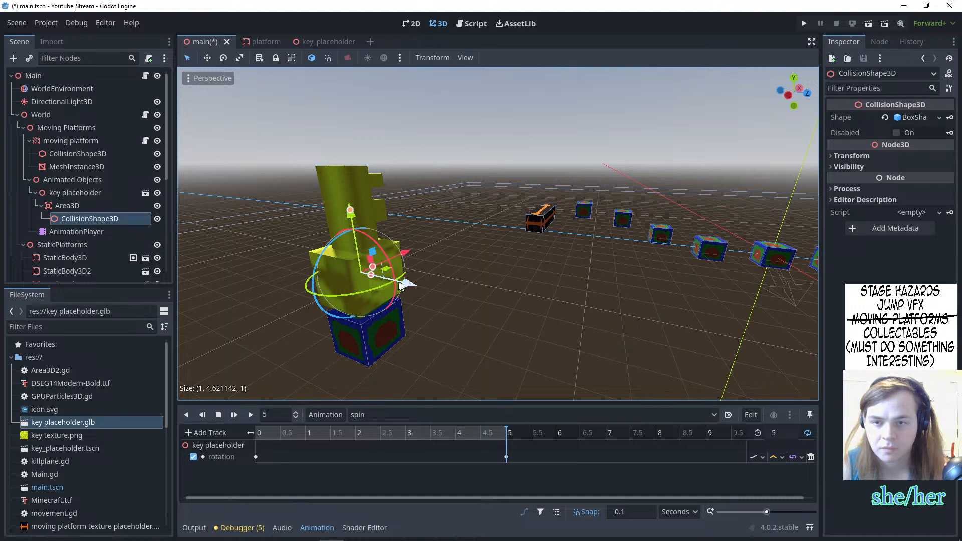
drag(350, 210, 345, 169)
- Widen the key's box collision shape to about 1.18 along its X axis, keeping CollisionShape3D selected
middle_drag(449, 194, 393, 209)
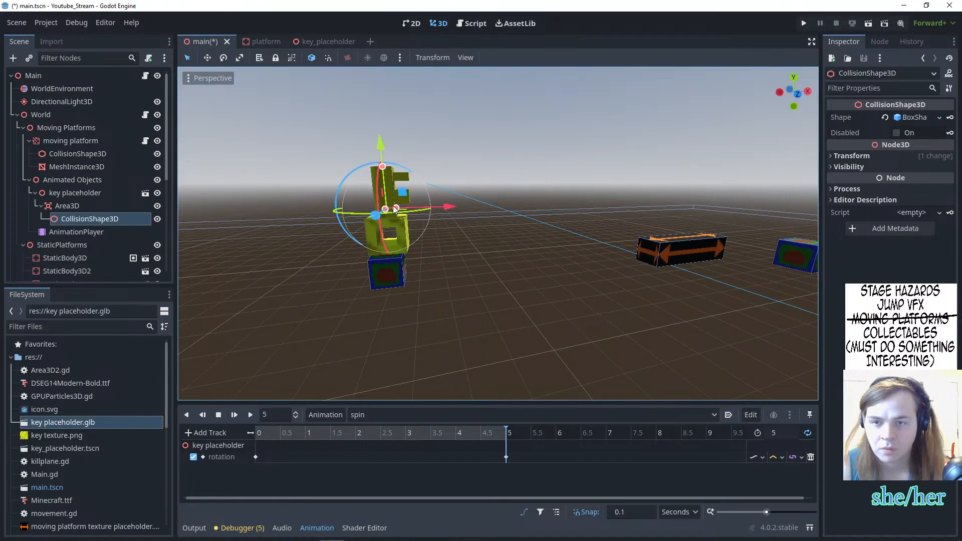
mouse_move(393, 209)
mouse_down()
mouse_move(411, 212)
mouse_move(400, 215)
mouse_up()
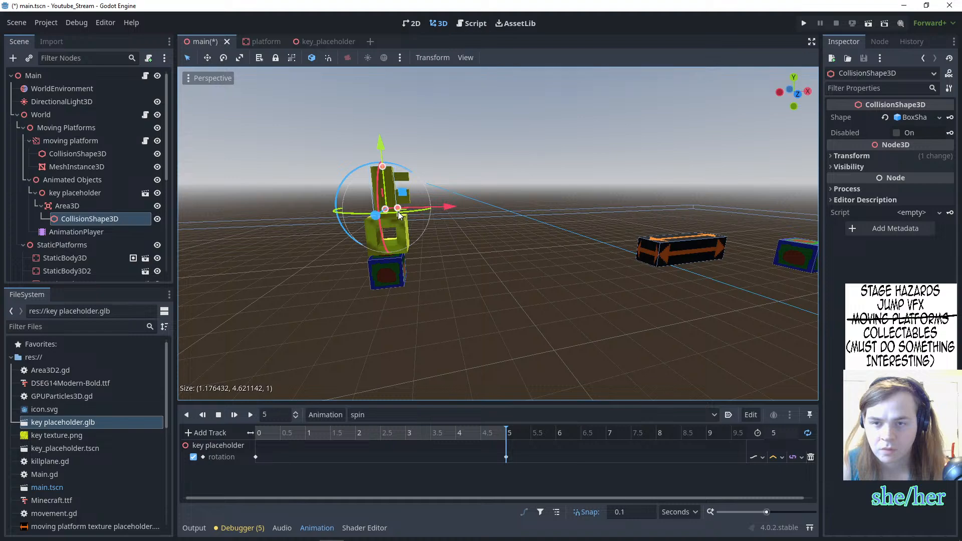
click(496, 212)
mouse_move(440, 212)
middle_down()
mouse_move(674, 195)
mouse_move(455, 203)
middle_up()
click(103, 217)
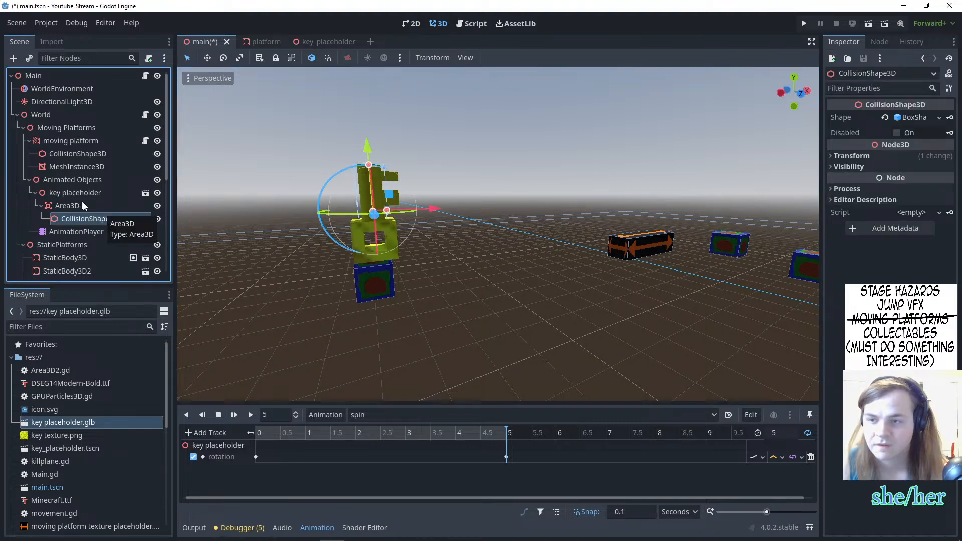
- Attach a new GDScript file named key_hit_box.gd to the key's Area3D node
click(89, 207)
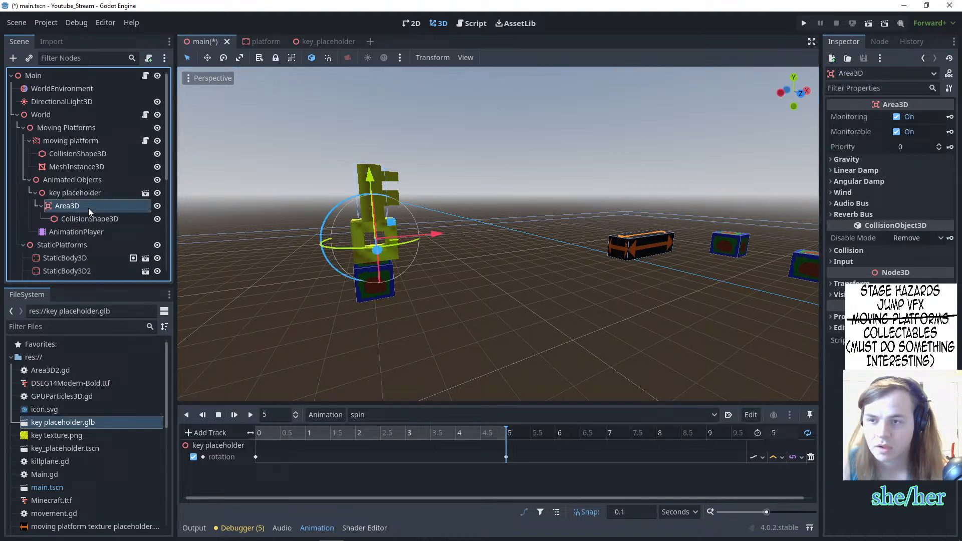
click(145, 75)
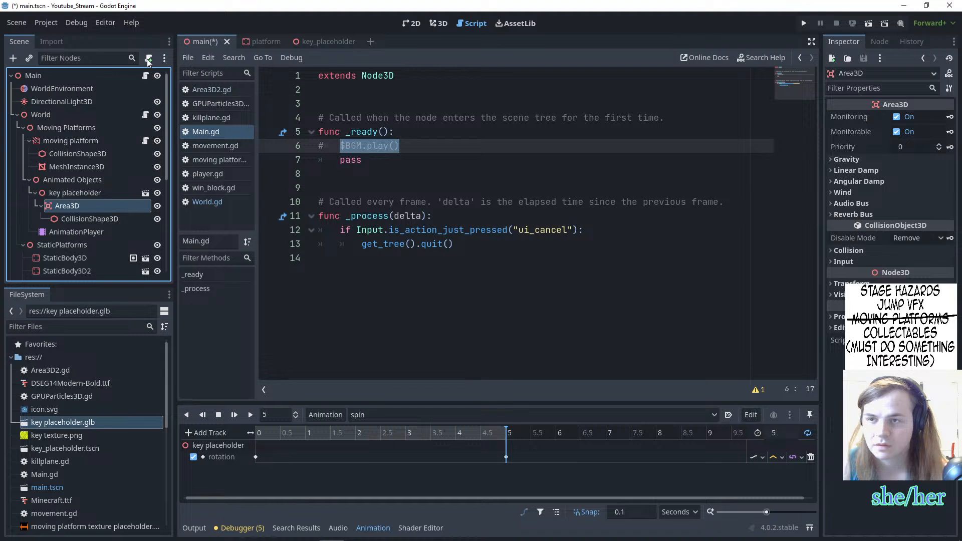
click(148, 59)
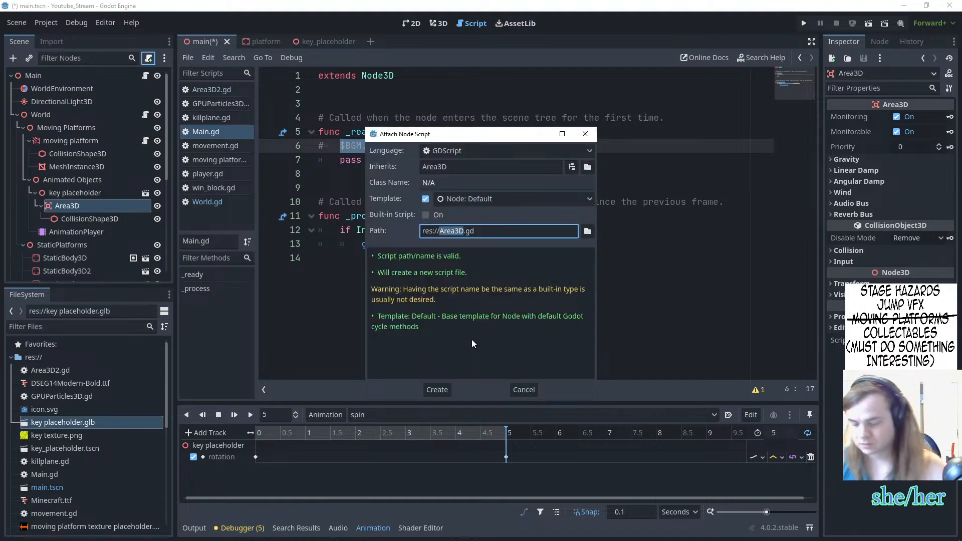
text(keyhitbos)
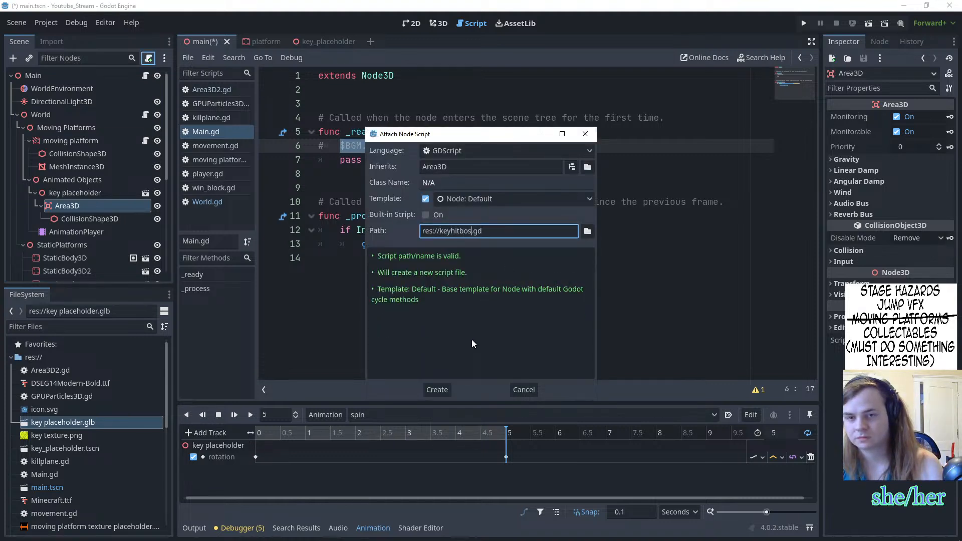
key(BackSpace)
key(BackSpace)
key(BackSpace)
text(_hit_box)
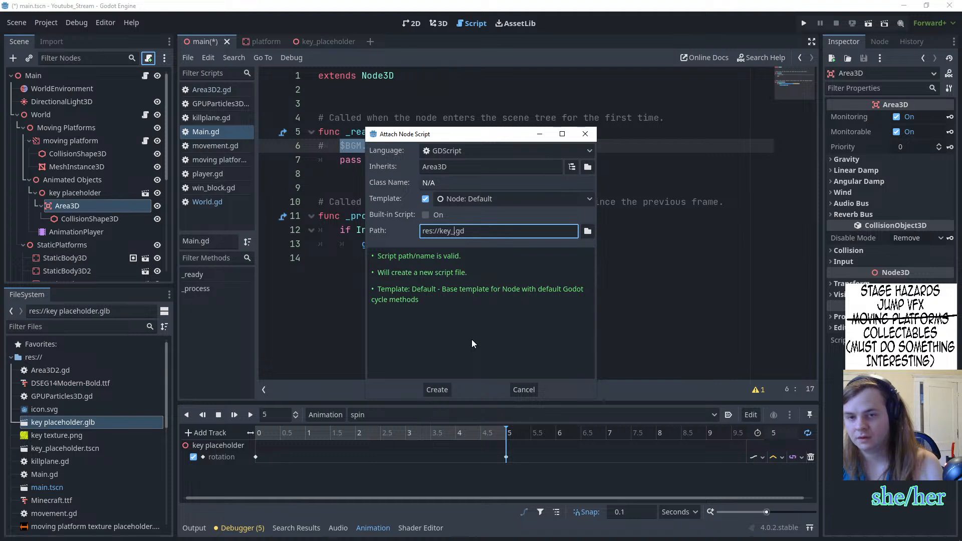
key(Return)
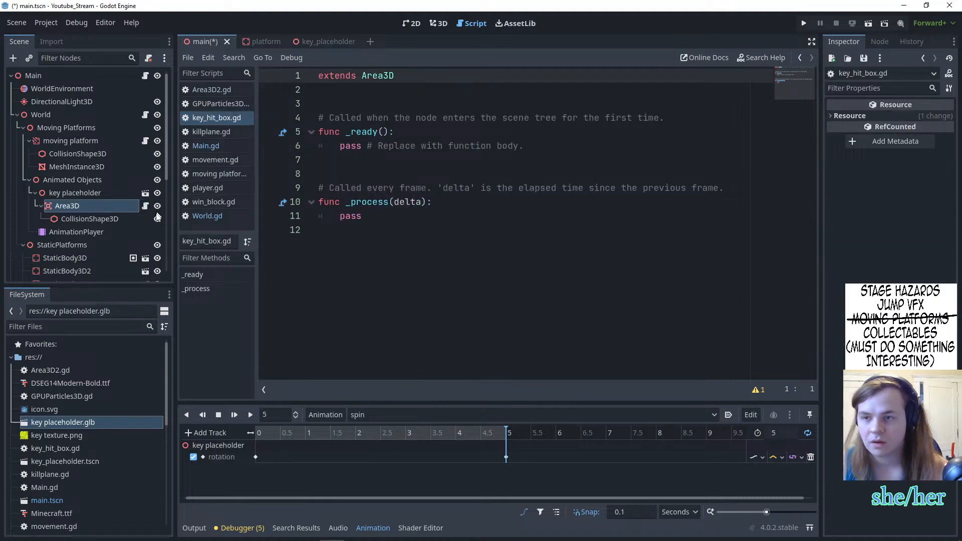
- Connect the key Area3D's body_entered signal to its own script with the receiver method _on_body_entered
click(874, 42)
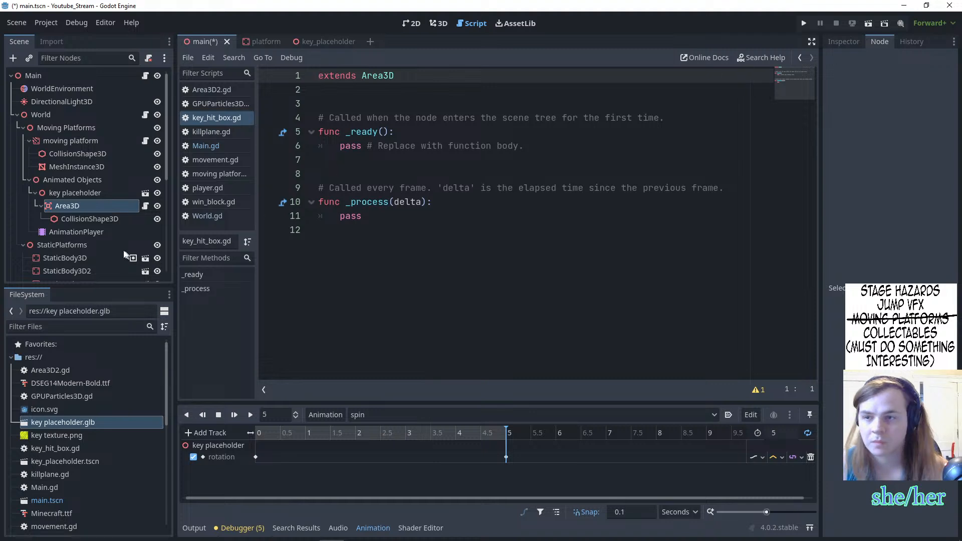
click(94, 207)
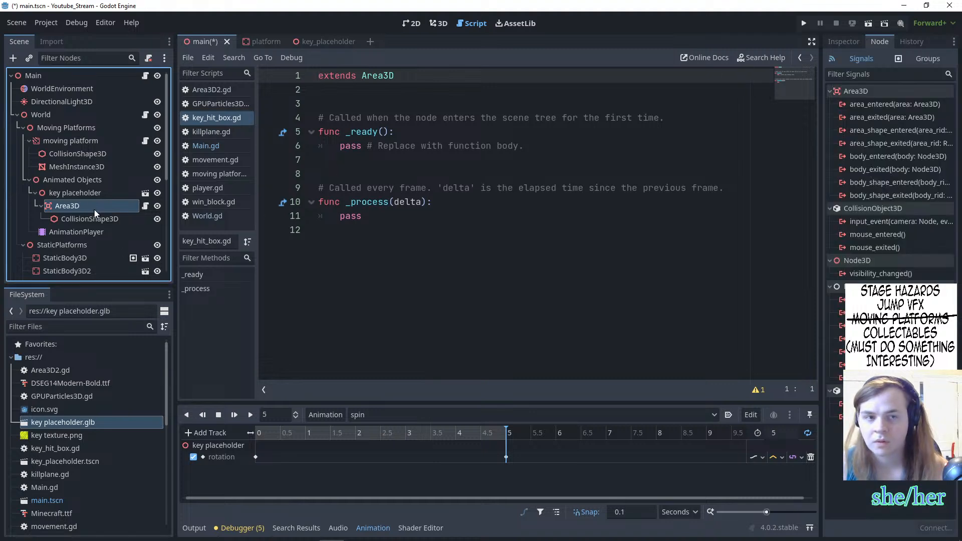
double_click(884, 157)
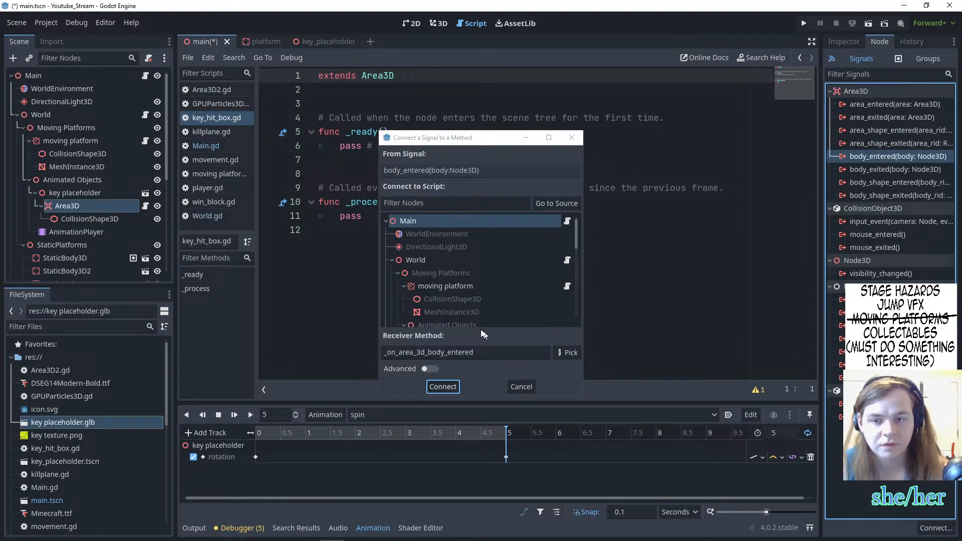
scroll(465, 314, down, 2)
click(465, 311)
click(443, 387)
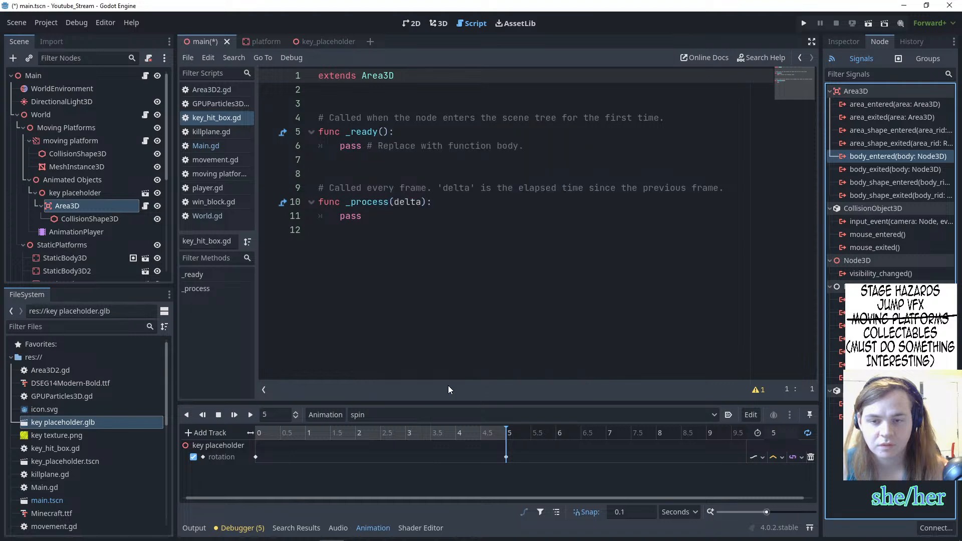
- Replace the placeholder body of _on_body_entered with print("hit")
drag(523, 272, 341, 273)
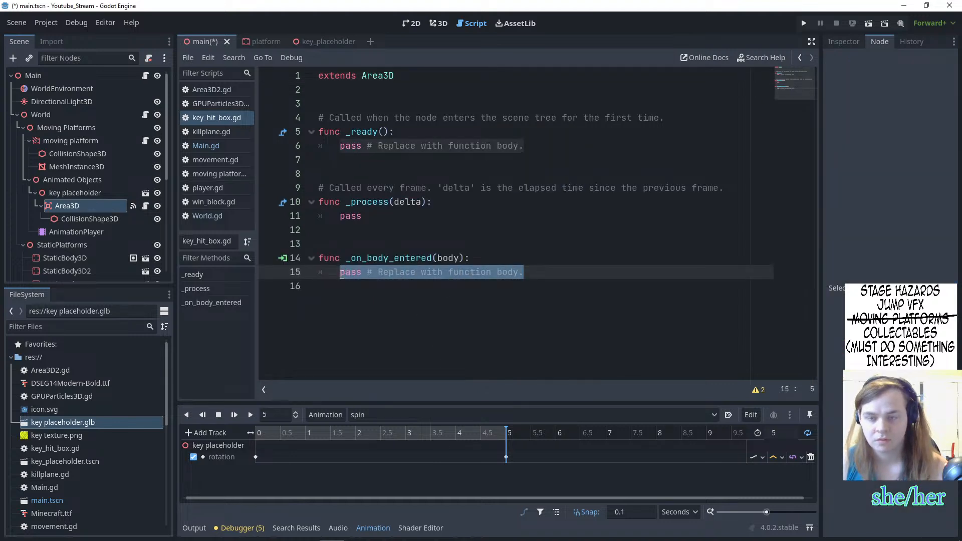
text(print)
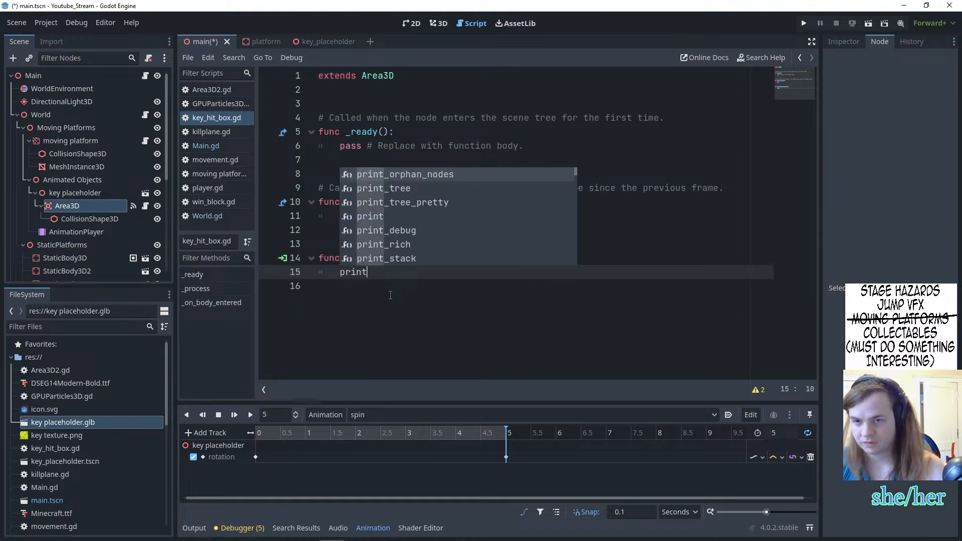
text((hit)
key(BackSpace)
key(BackSpace)
key(BackSpace)
key(BackSpace)
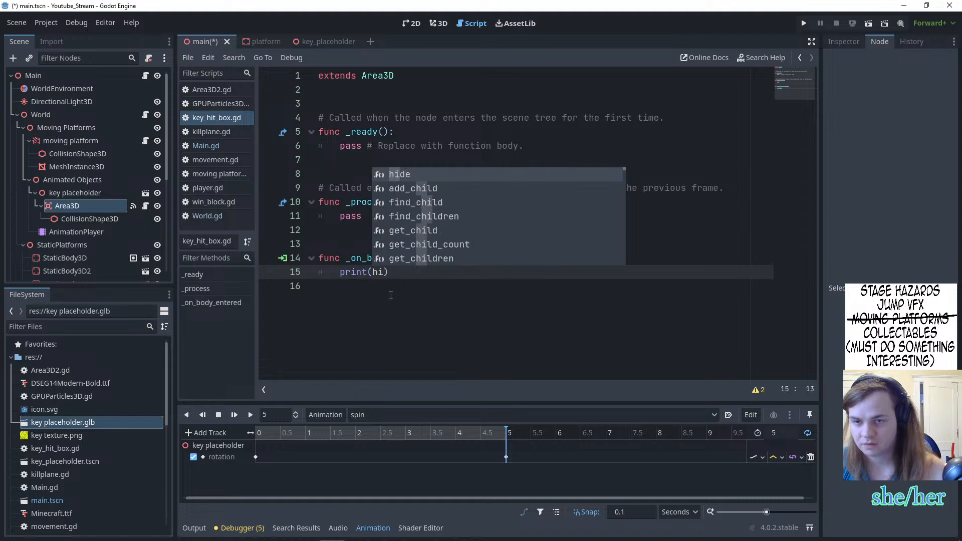
text(()
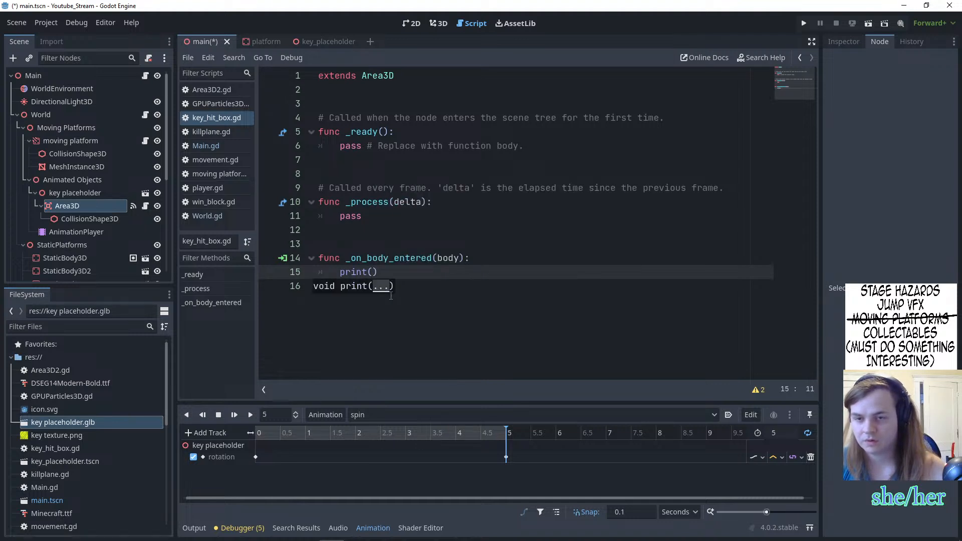
text("hit)
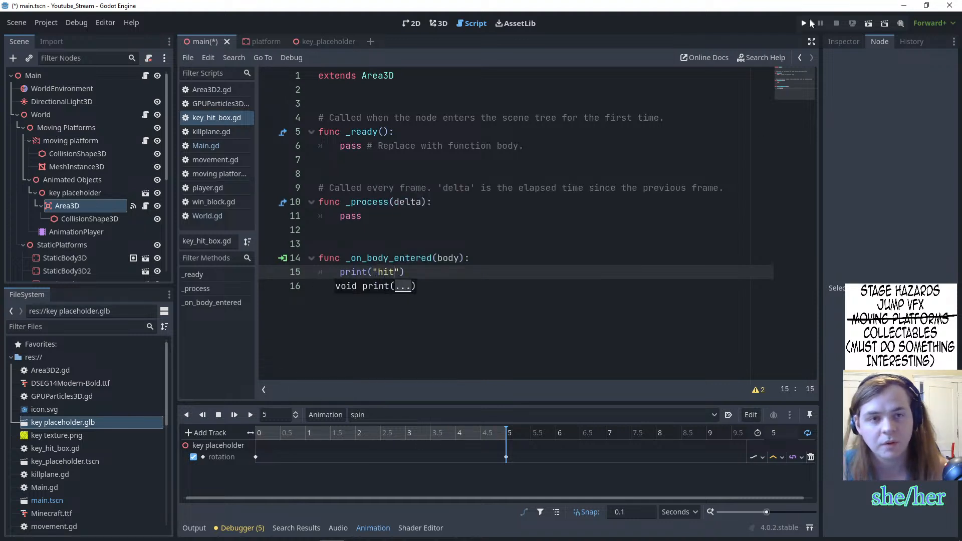
- Run the game, jump the player across the platforms to the key, quit, and check the output log for the hit message
click(804, 24)
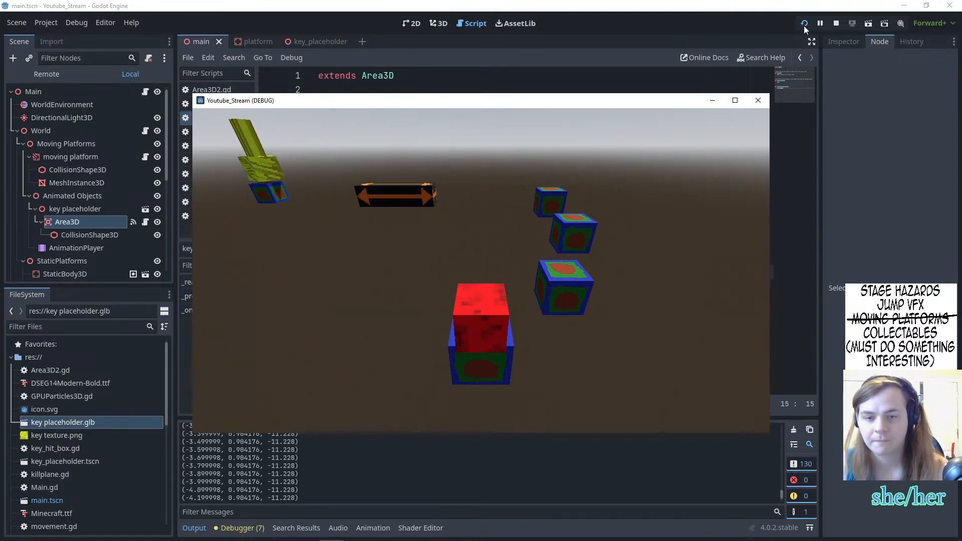
key(w)
key(space)
key(d)
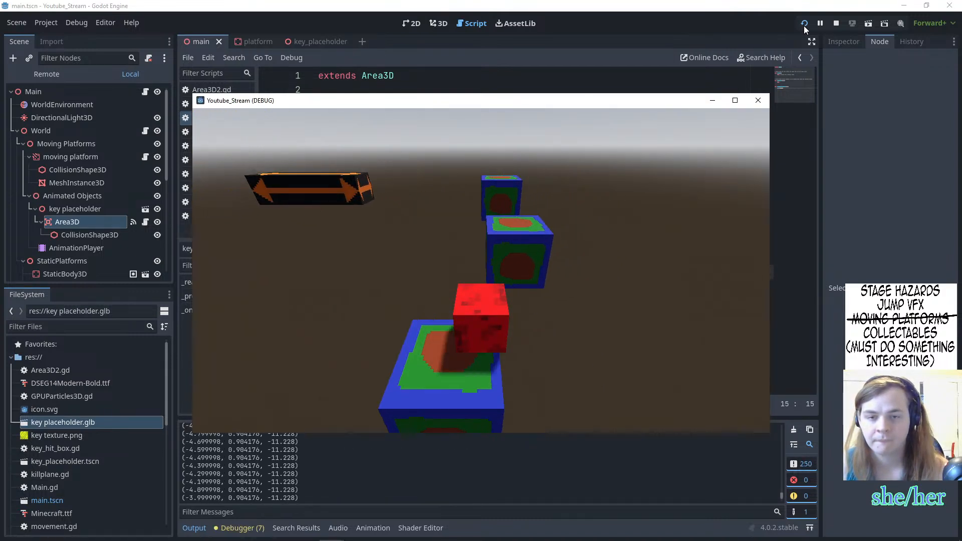
key(w)
key(d)
key(space)
key(space)
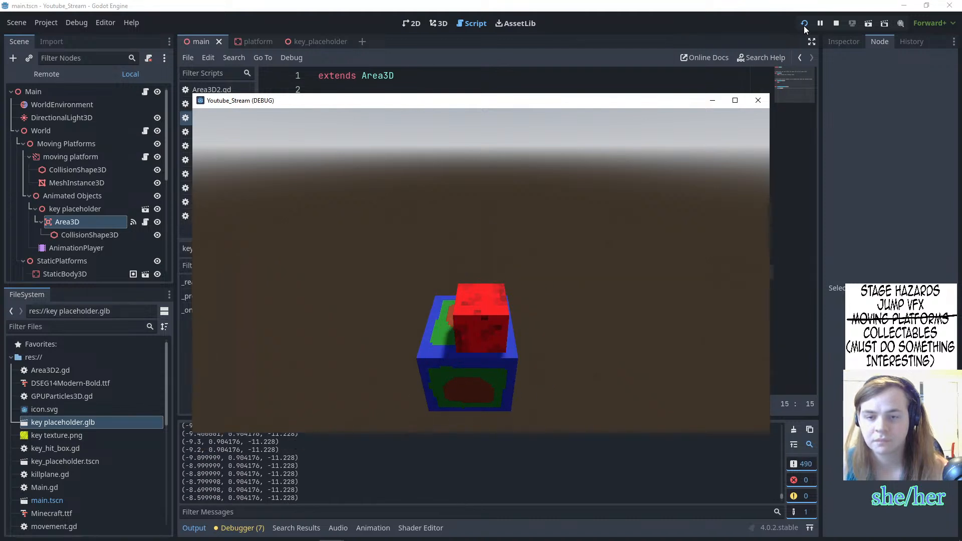
key(a)
key(w)
key(space)
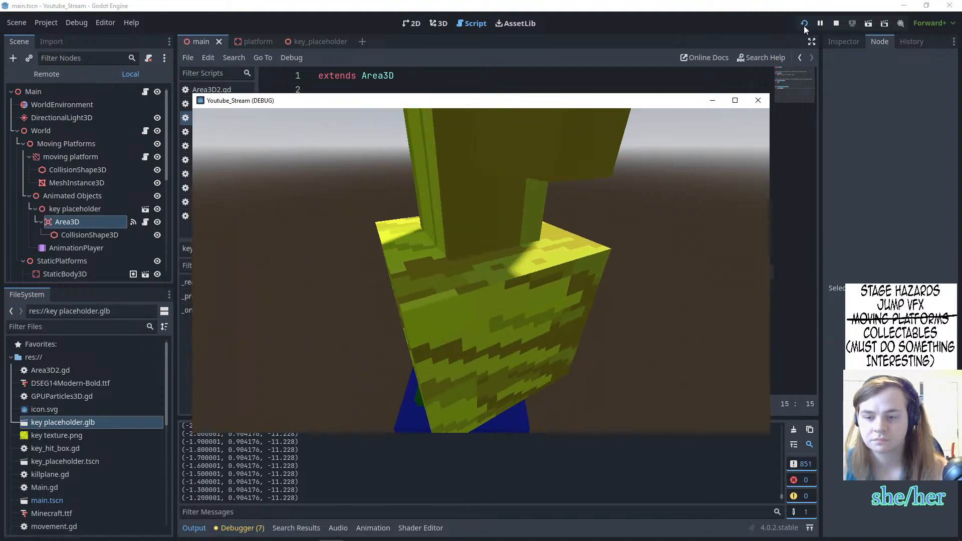
key(Escape)
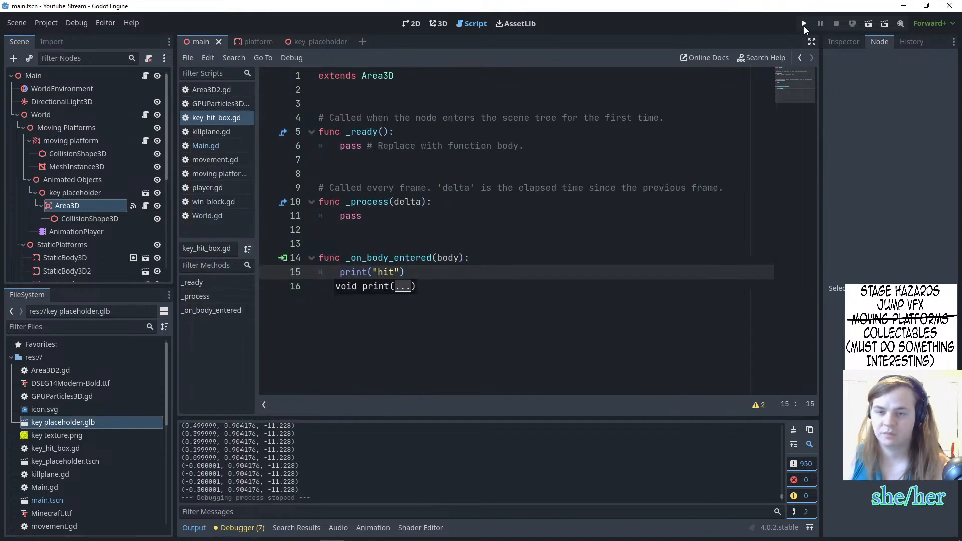
scroll(329, 483, up, 7)
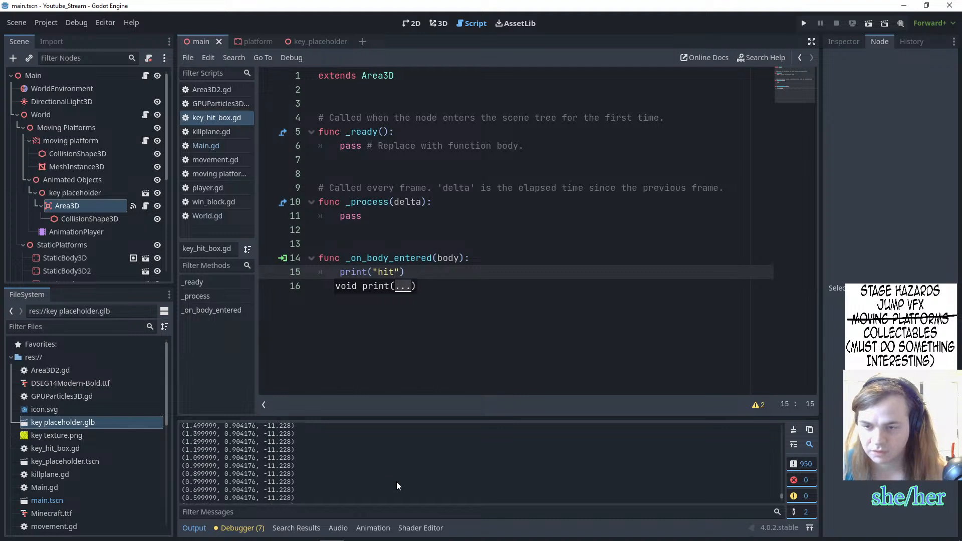
scroll(381, 477, up, 4)
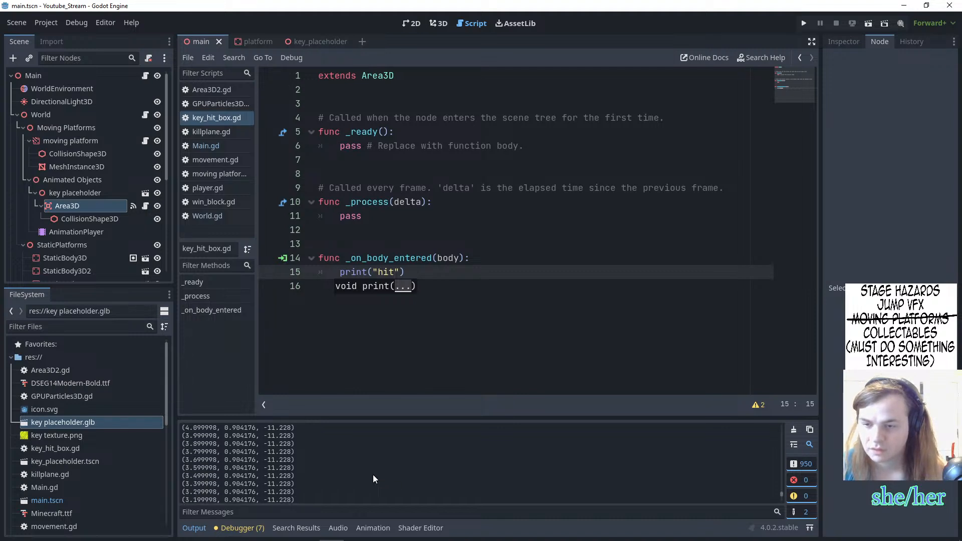
scroll(368, 476, up, 10)
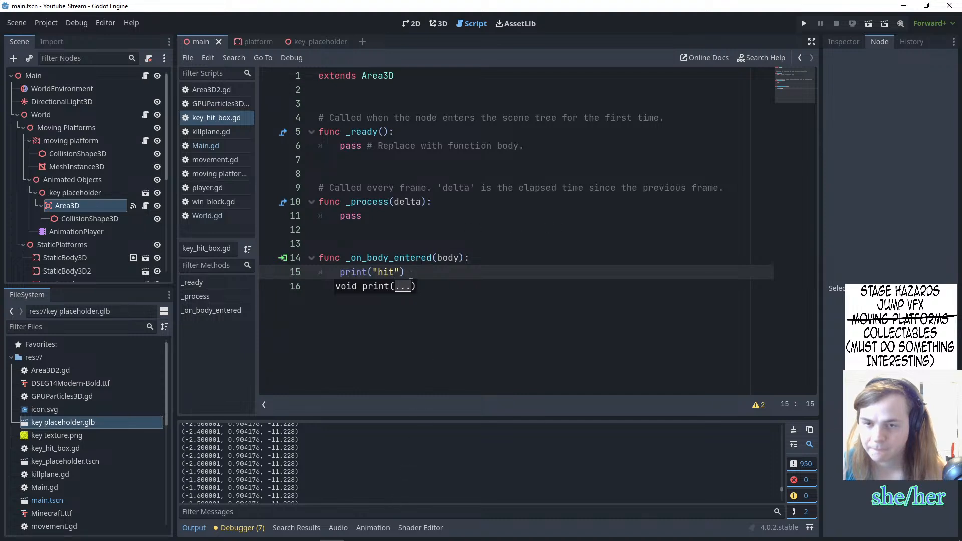
- Replace the print statement in _on_body_entered with queue_free()
drag(410, 274, 341, 272)
key(BackSpace)
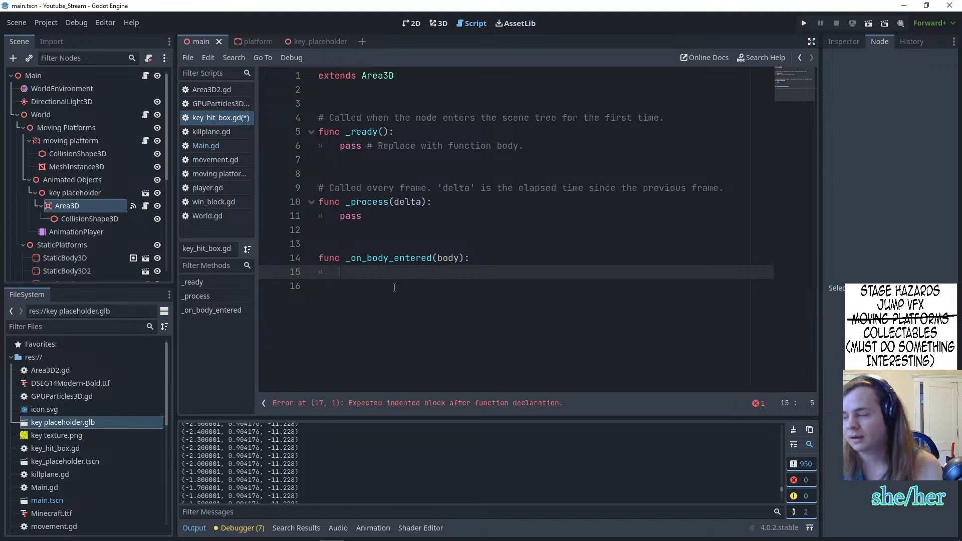
text(queue_free())
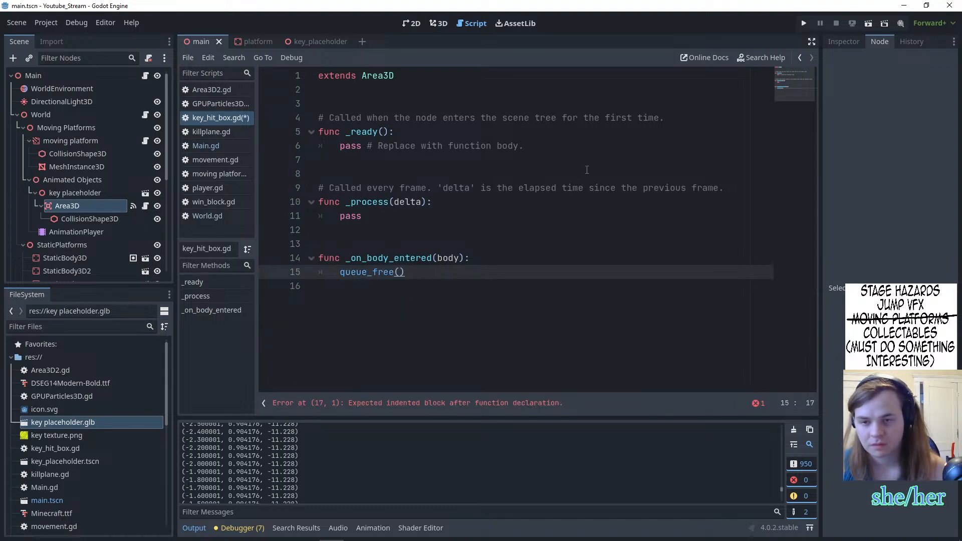
- Run the game and guide the player across the static and moving platforms toward the key to test its collection
click(803, 23)
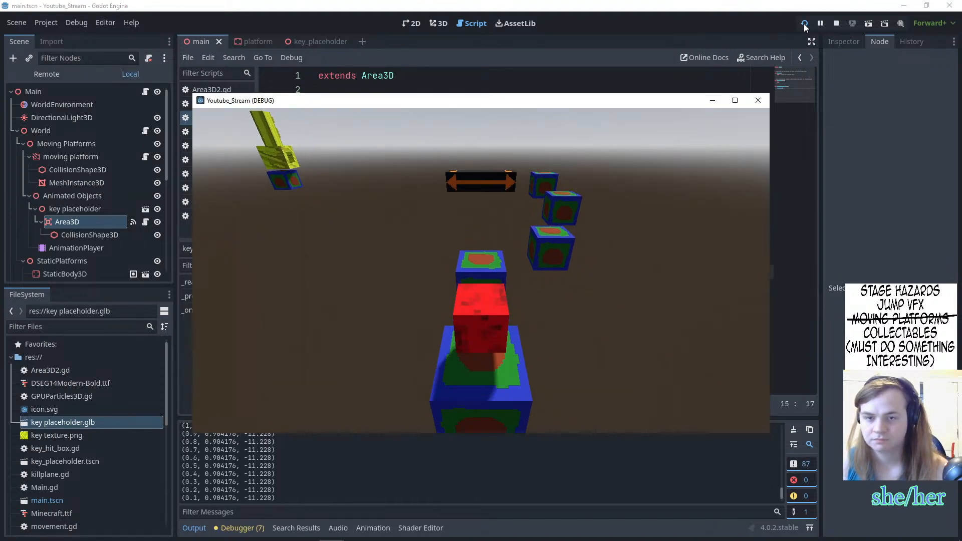
key(space)
key(d)
key(w)
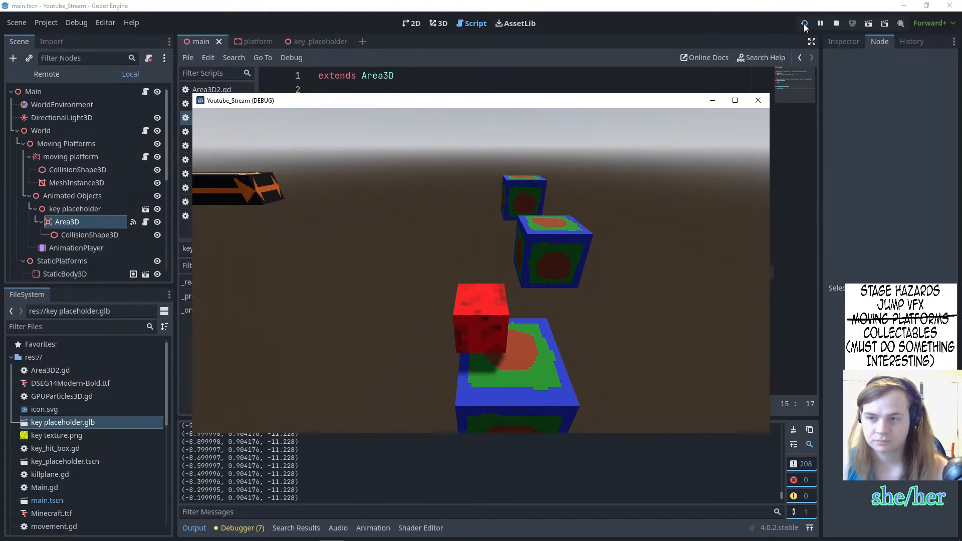
key(space)
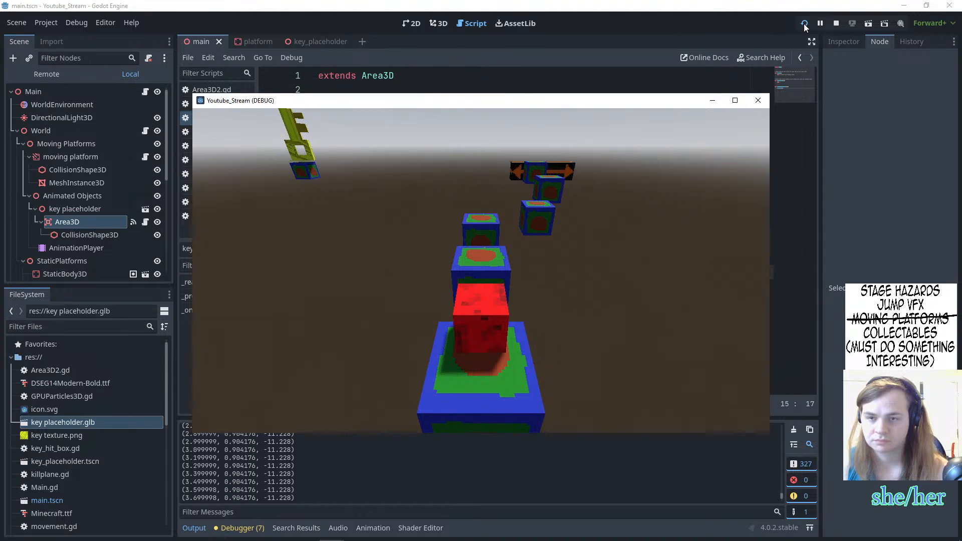
key(space)
key(w)
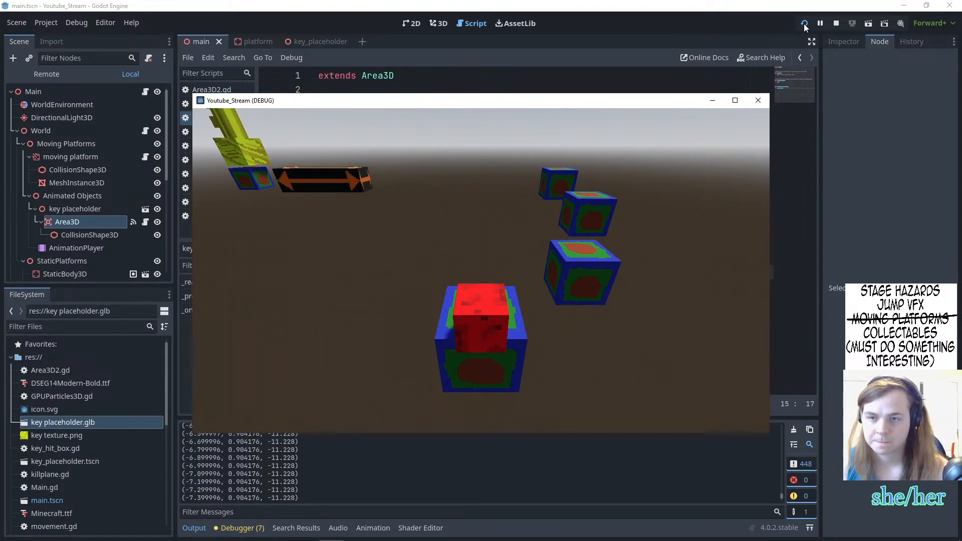
key(d)
key(w)
key(space)
key(d)
key(space)
key(w)
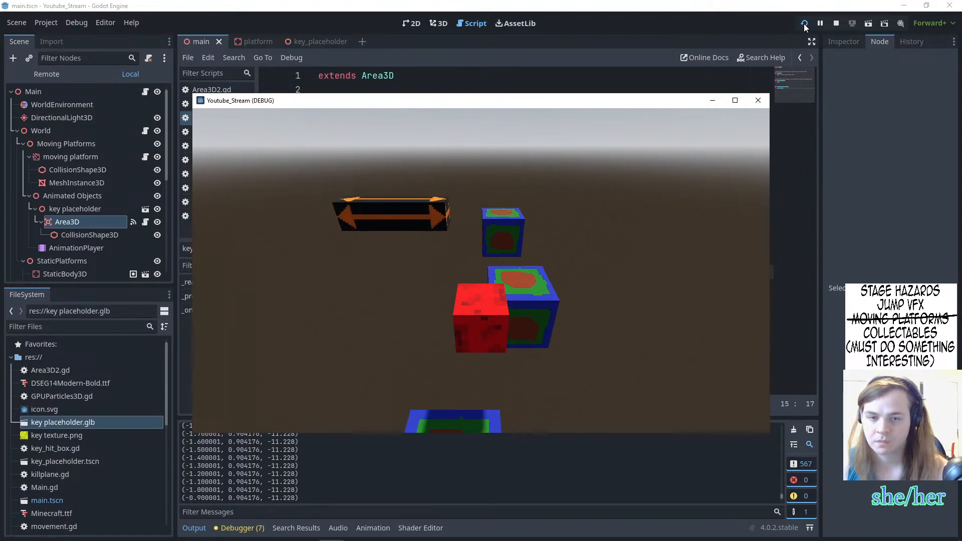
key(space)
key(w)
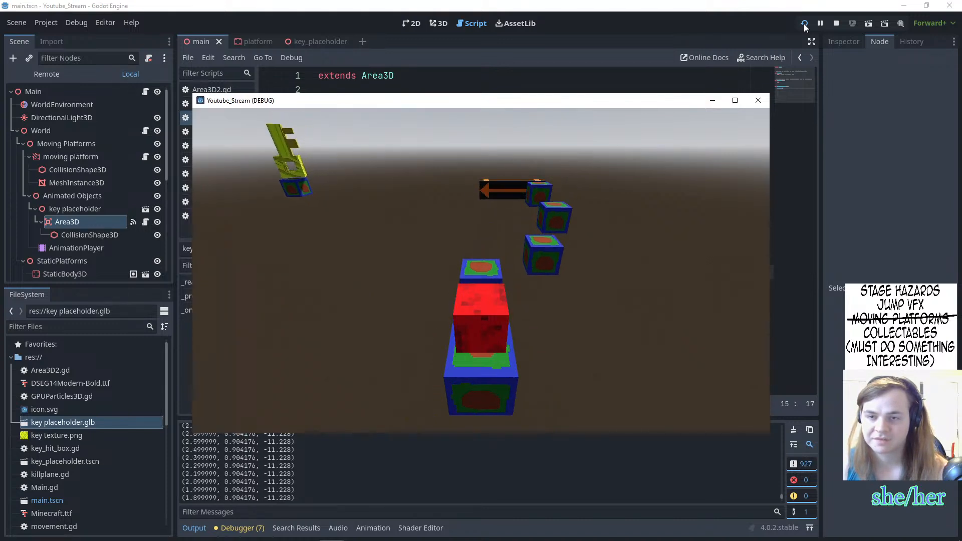
key(w)
key(space)
key(d)
key(space)
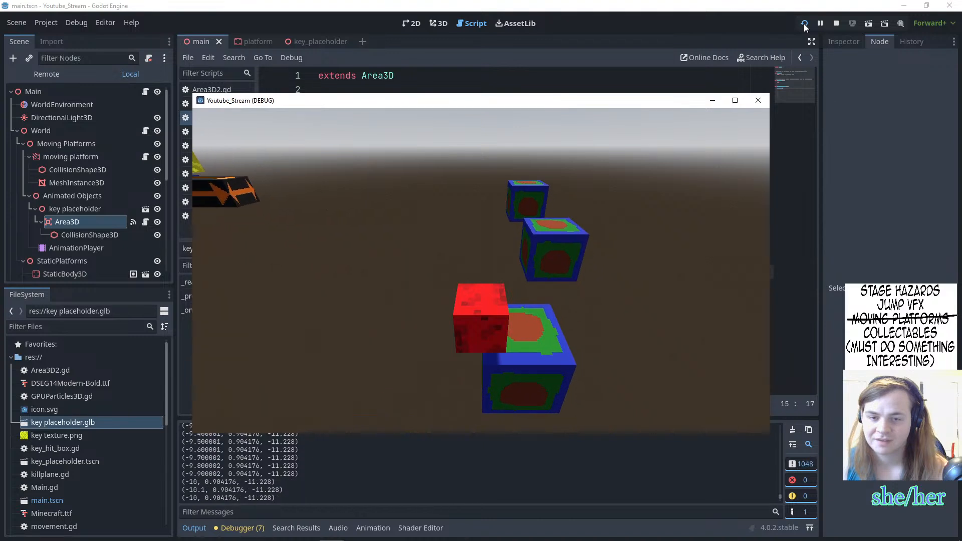
key(d)
key(w)
key(space)
key(space)
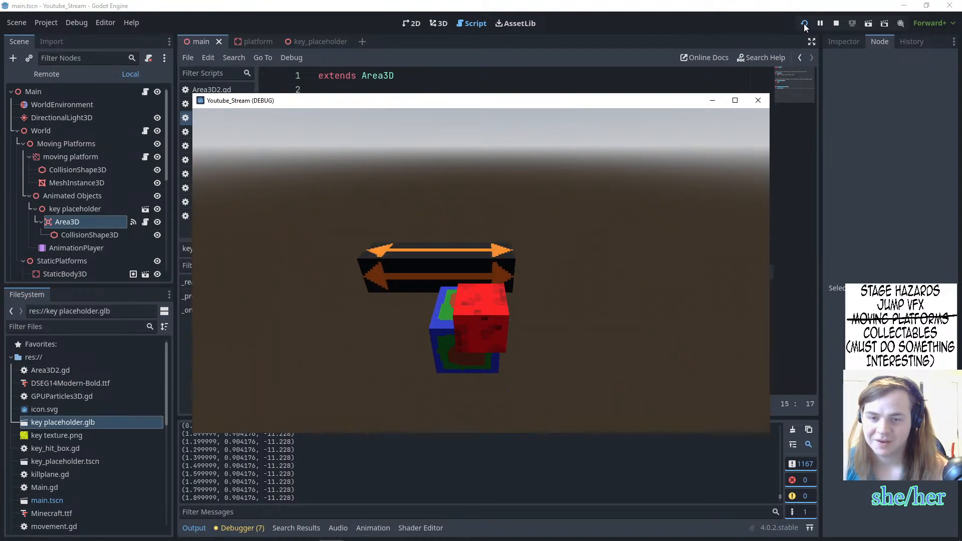
key(w)
key(a)
key(w)
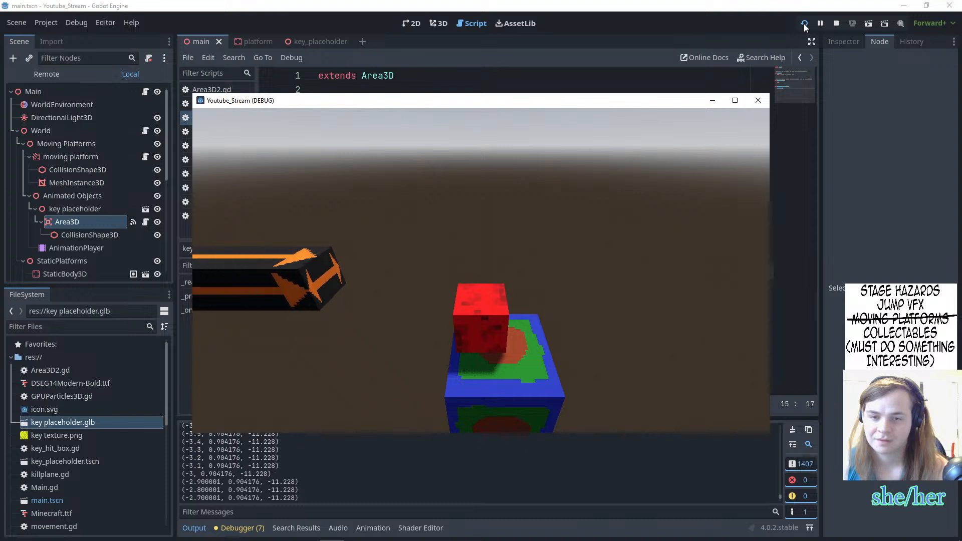
key(w)
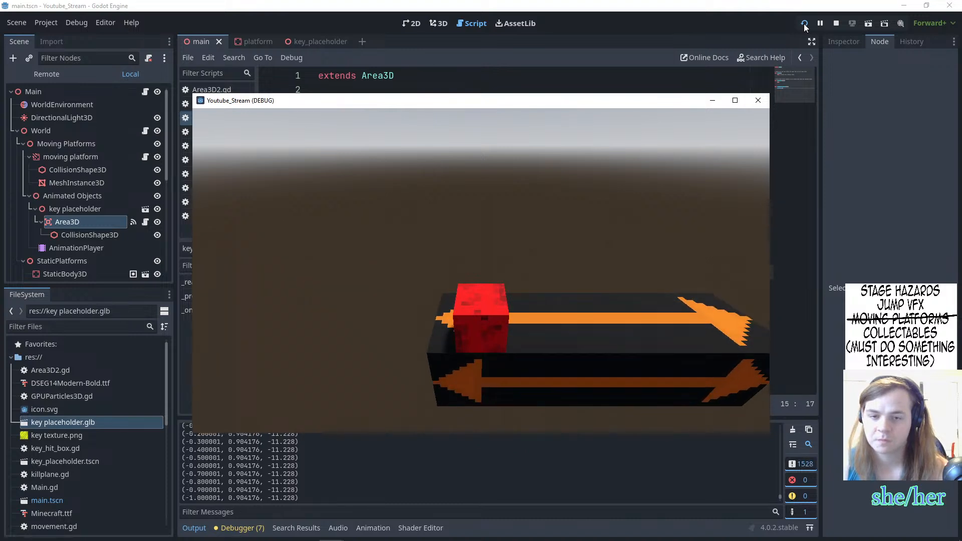
key(space)
key(a)
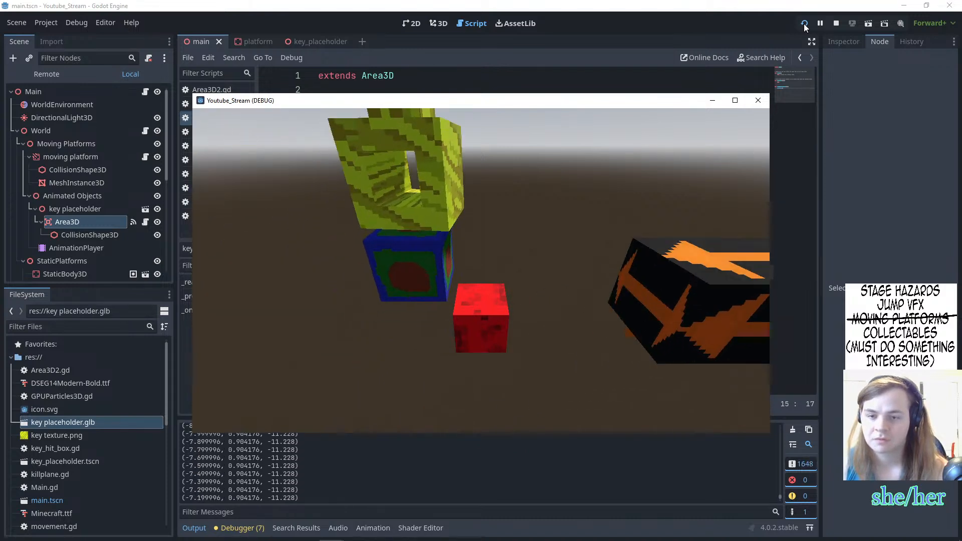
key(w)
key(space)
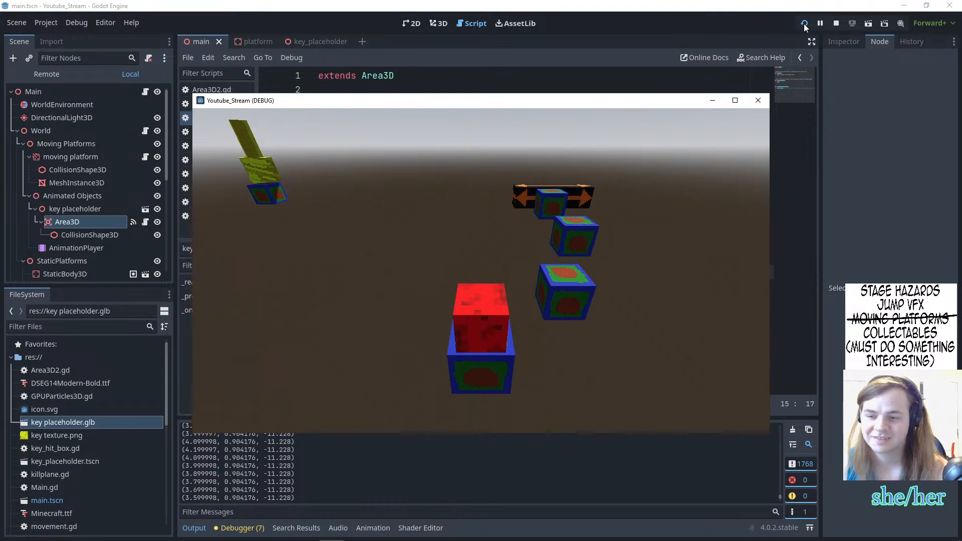
key(d)
key(w)
key(space)
key(space)
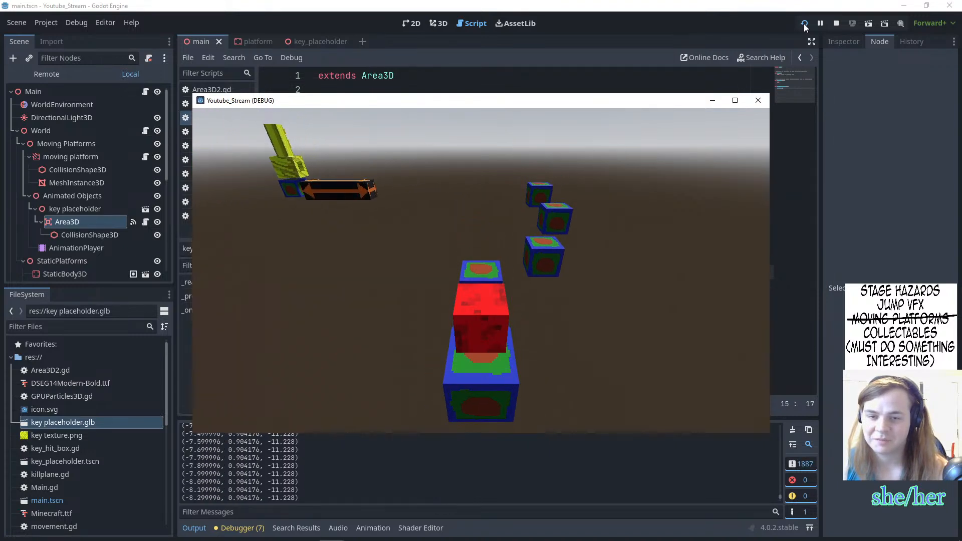
key(d)
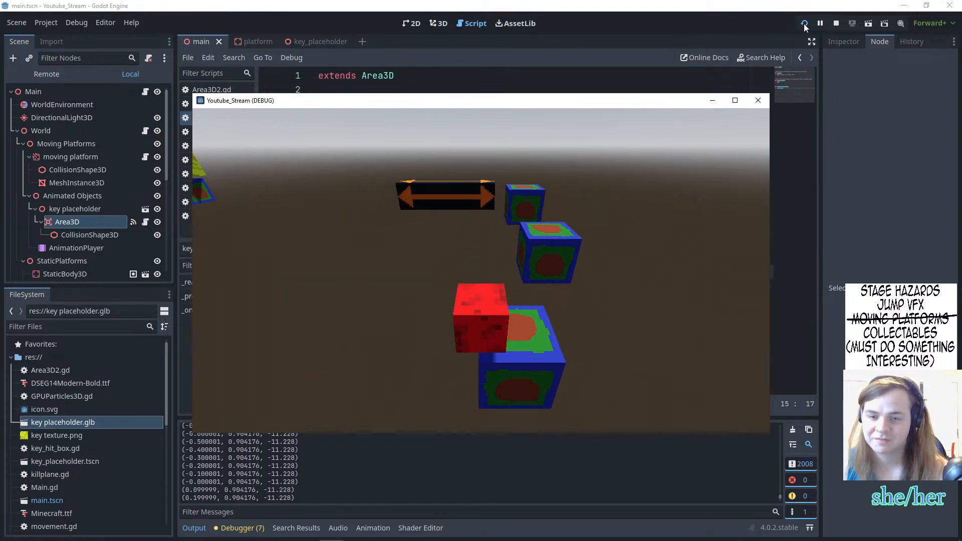
key(space)
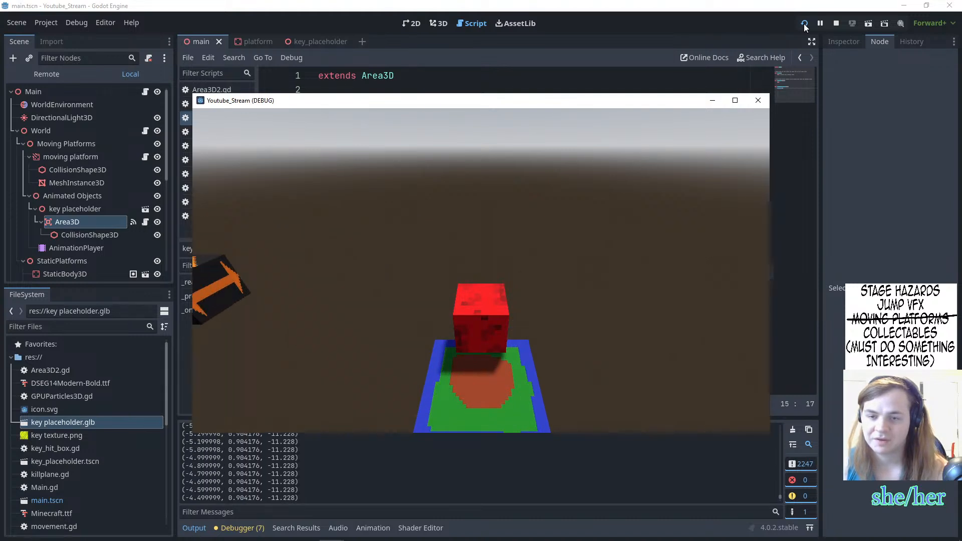
- Playtest the level by jumping the red player cube across the platforms to the key, then stop the game
key(a)
key(space)
key(space)
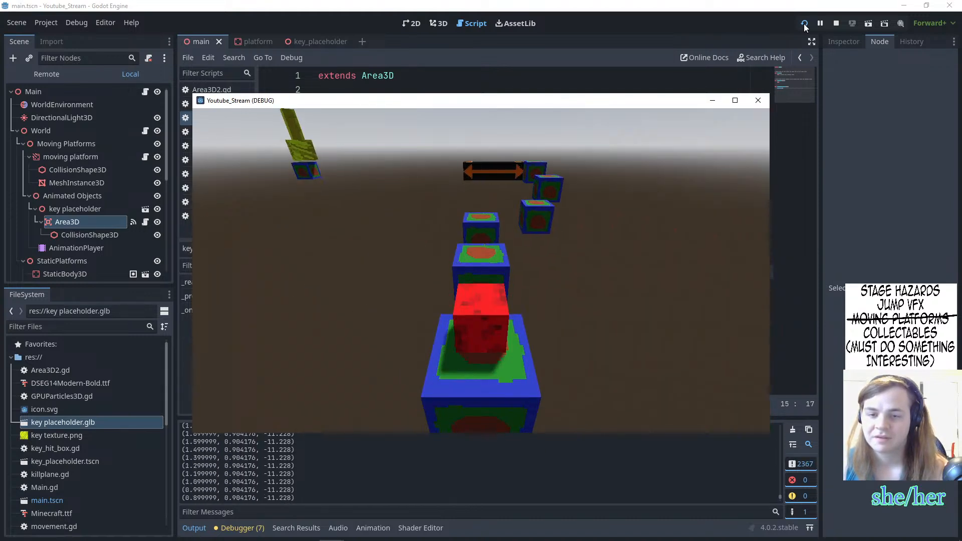
key(w)
key(space)
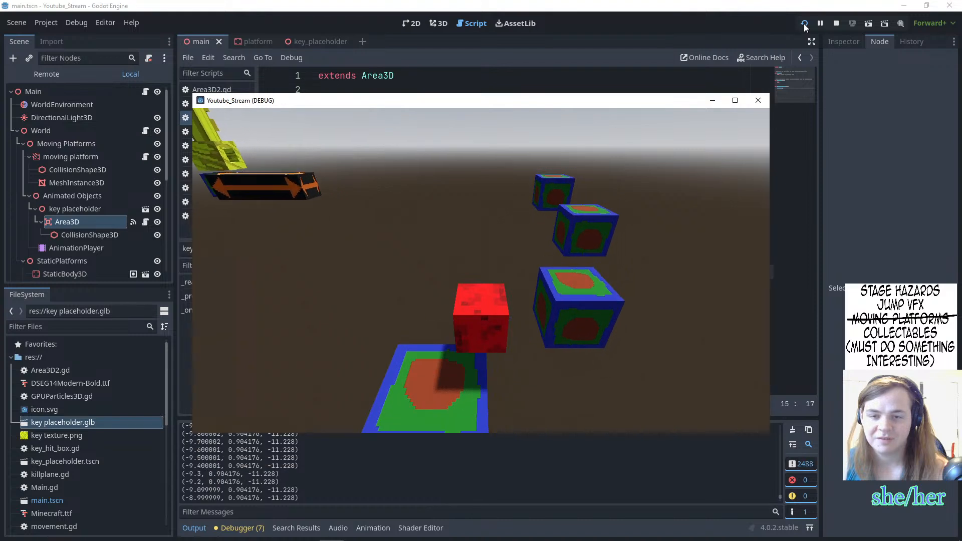
key(w)
key(d)
key(space)
key(space)
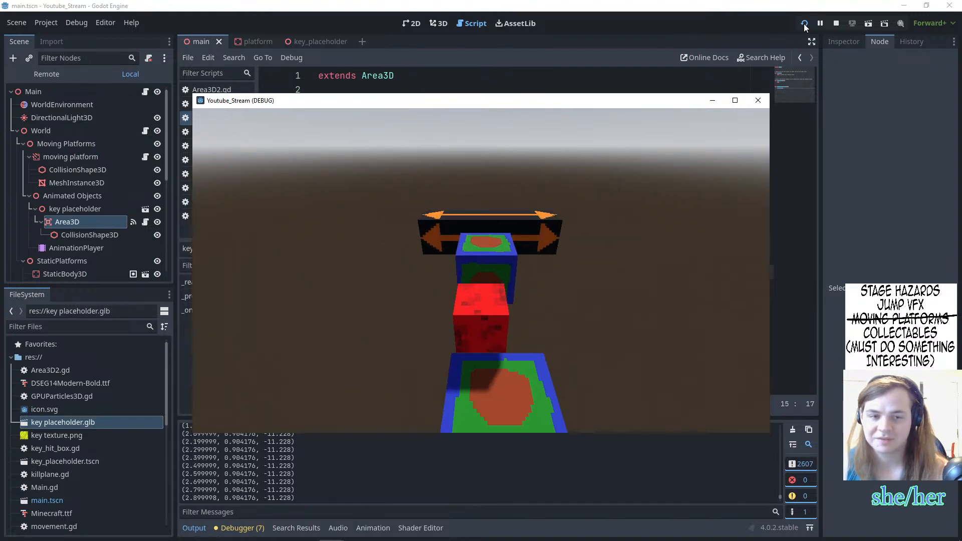
key(a)
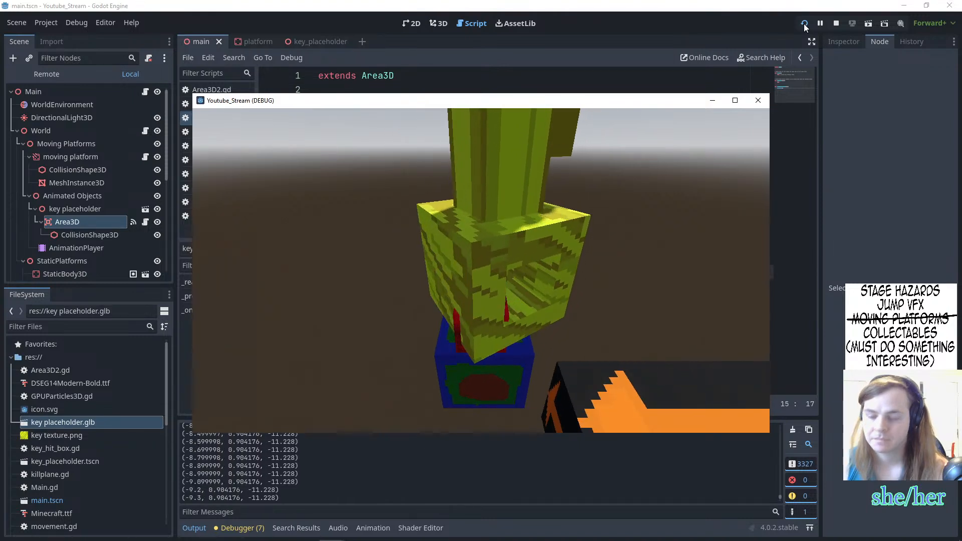
key(F8)
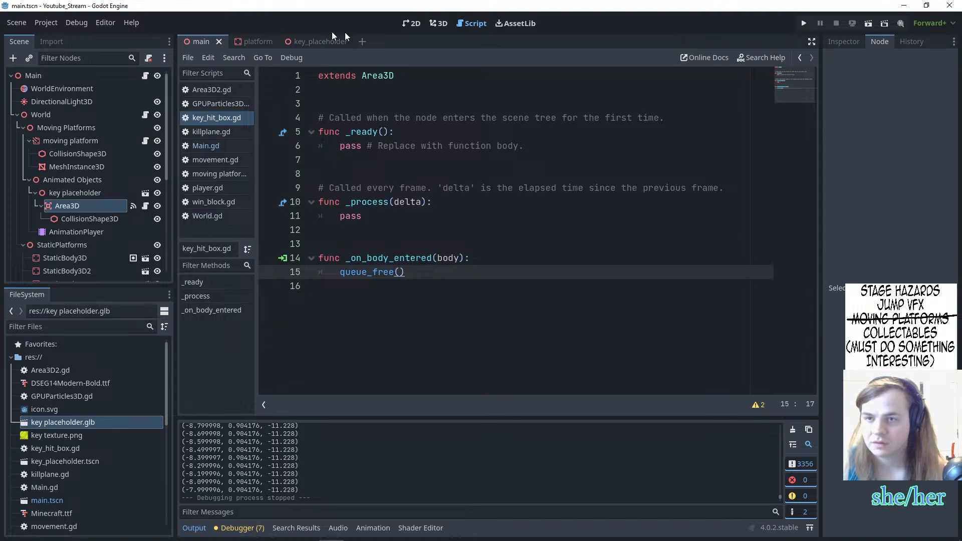
- Inspect the key in the 3D view, hiding and reshowing the key placeholder node
click(439, 23)
scroll(297, 269, up, 5)
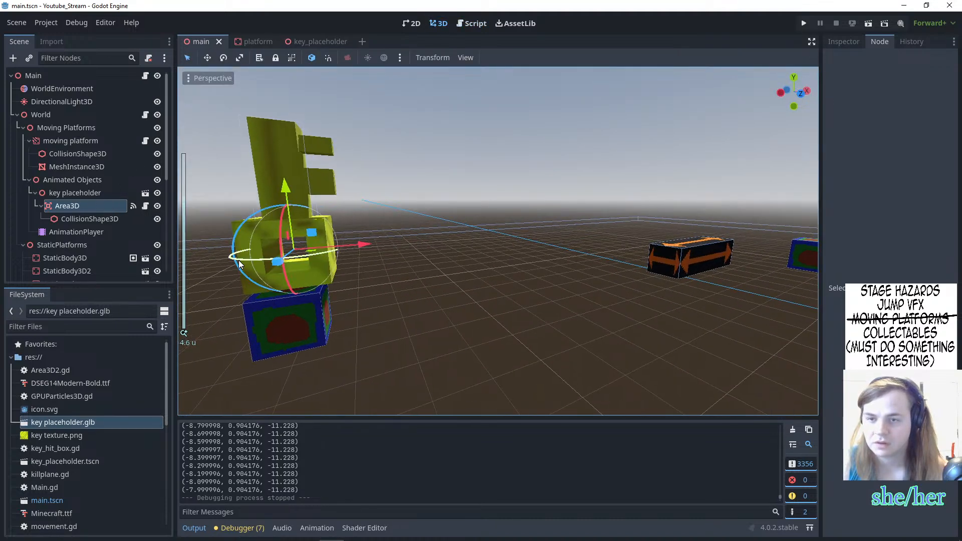
key(f)
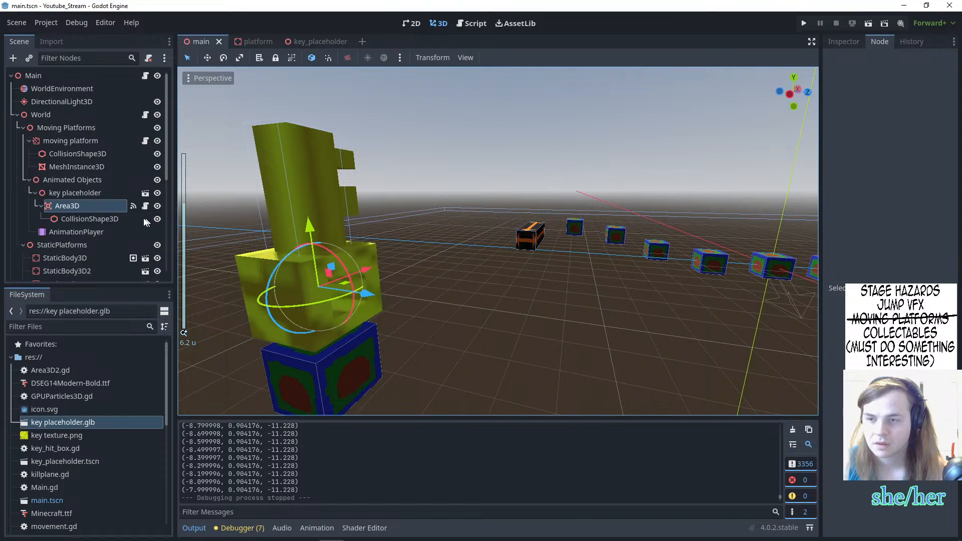
click(157, 193)
click(157, 193)
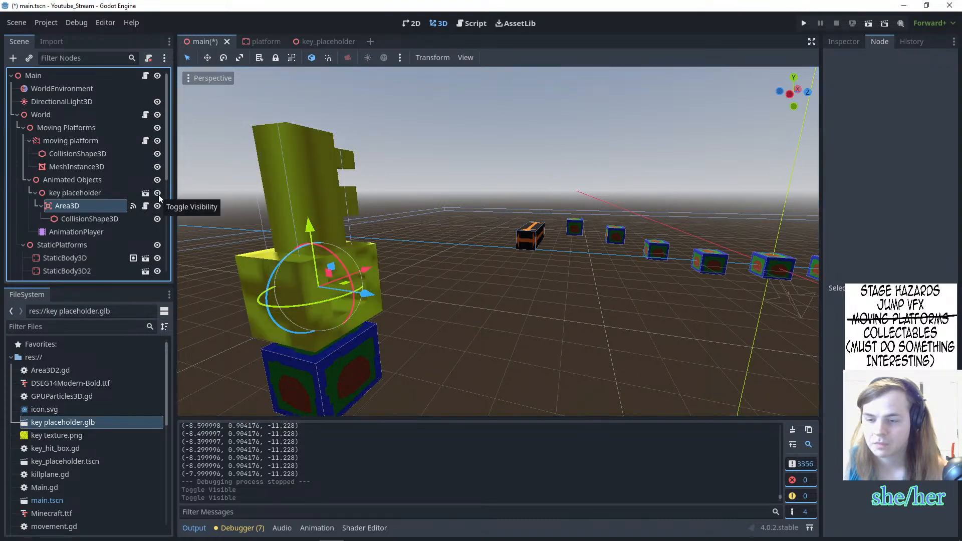
click(274, 236)
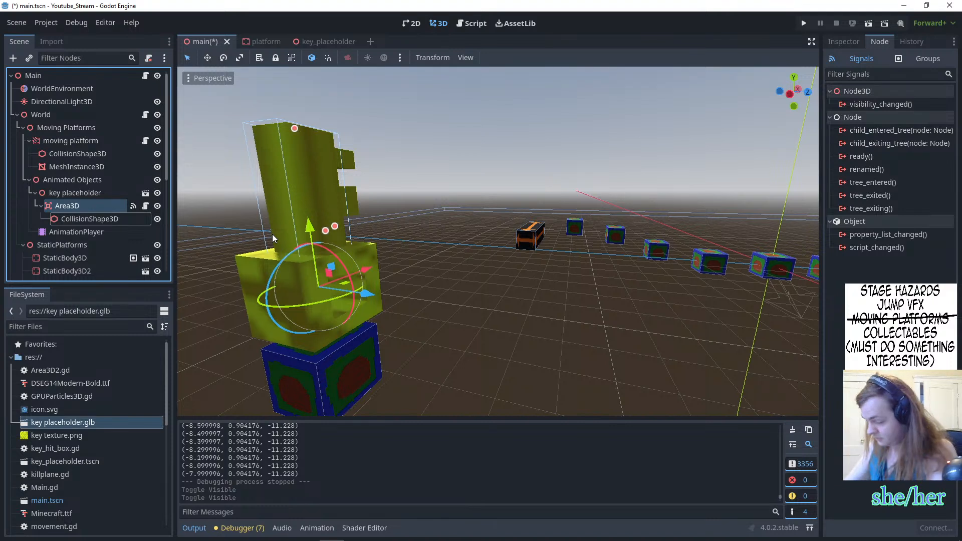
- Close the Microsoft 365 welcome window
key(F2)
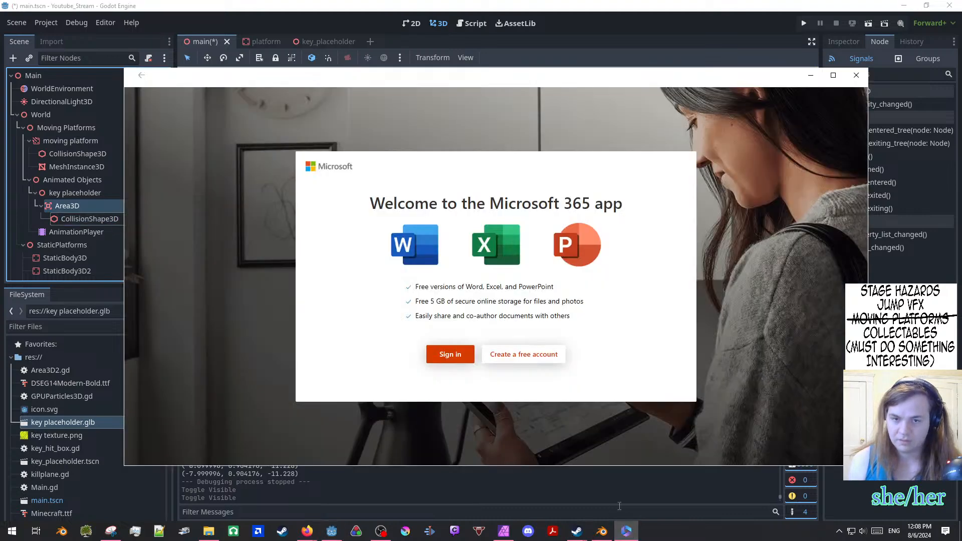
click(857, 75)
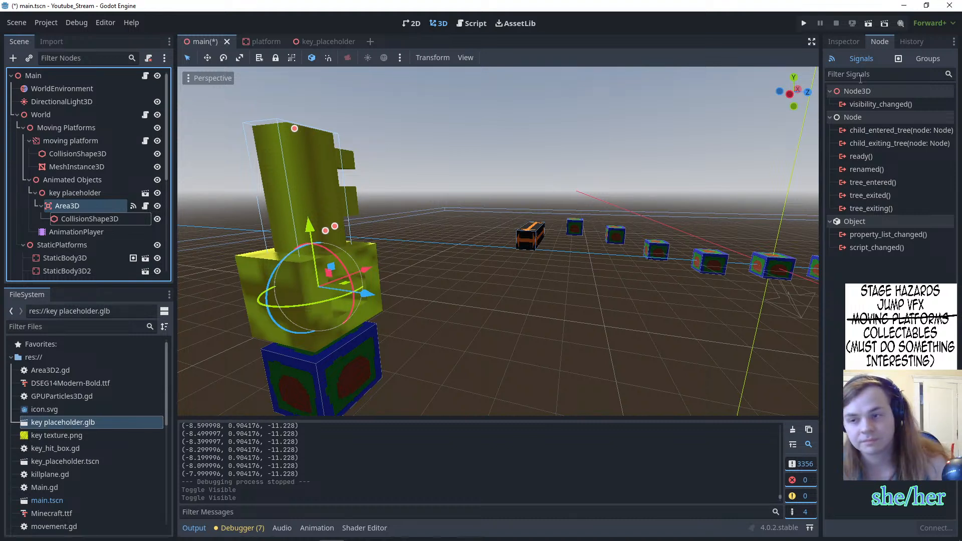
- Examine which parts of the key belong to the key placeholder, its Area3D and its CollisionShape3D
click(274, 170)
click(395, 225)
click(106, 197)
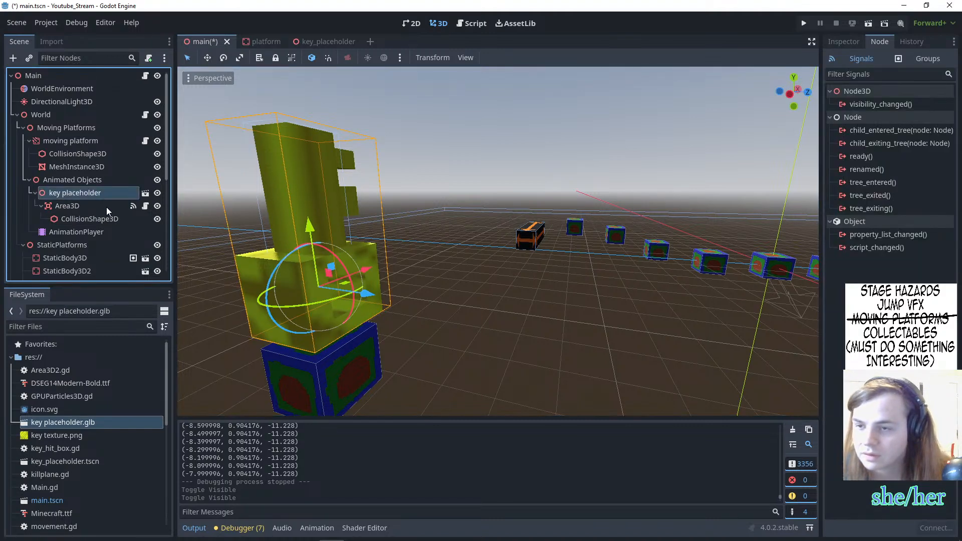
click(106, 208)
click(102, 219)
click(90, 209)
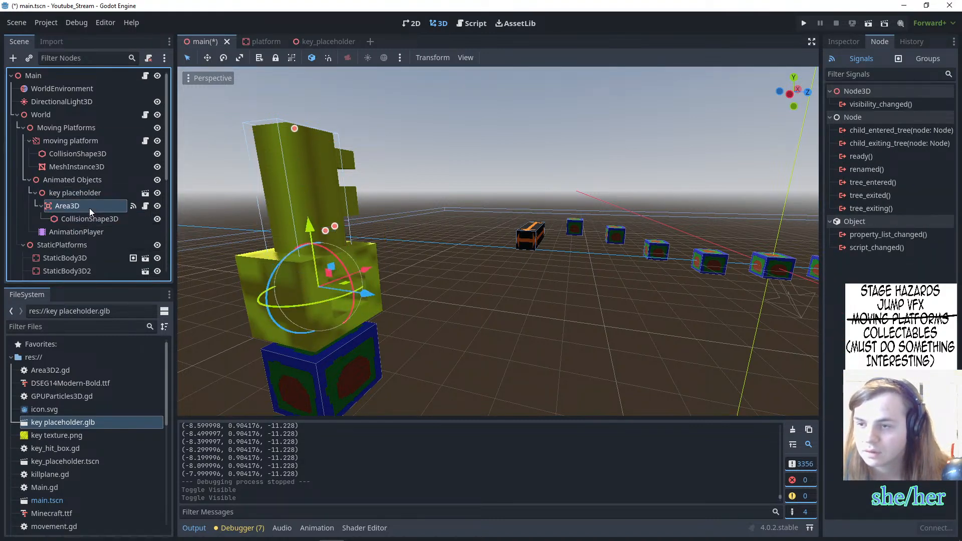
click(83, 197)
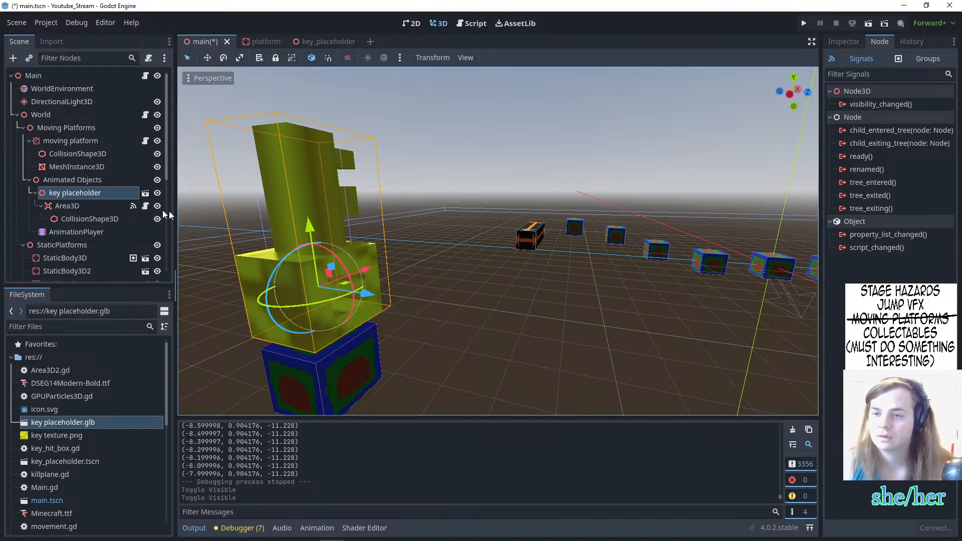
- In the key's Area3D script, replace the body of _on_body_entered with $"..".queue_free() so the parent key placeholder is freed
click(146, 206)
drag(424, 272, 319, 258)
click(435, 284)
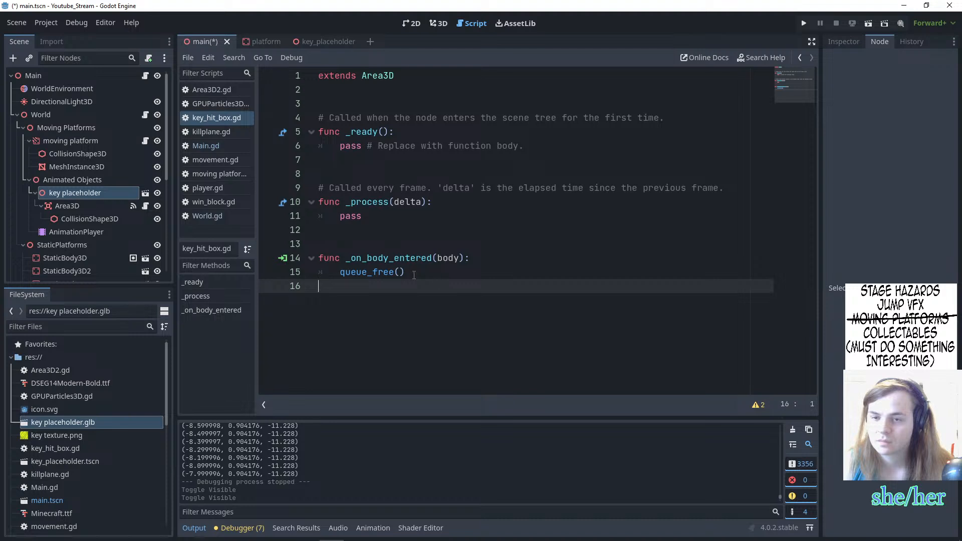
click(414, 275)
drag(414, 275, 338, 271)
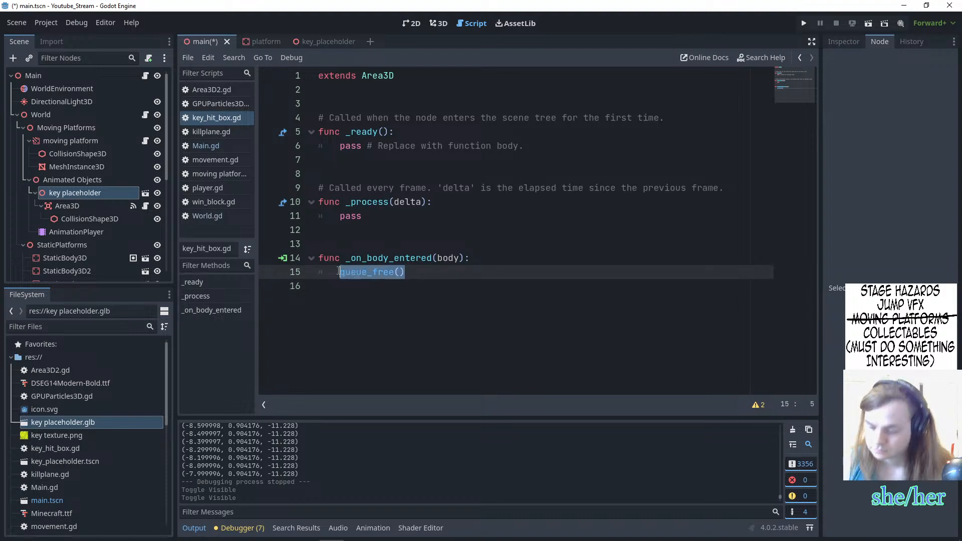
key(BackSpace)
drag(96, 192, 374, 271)
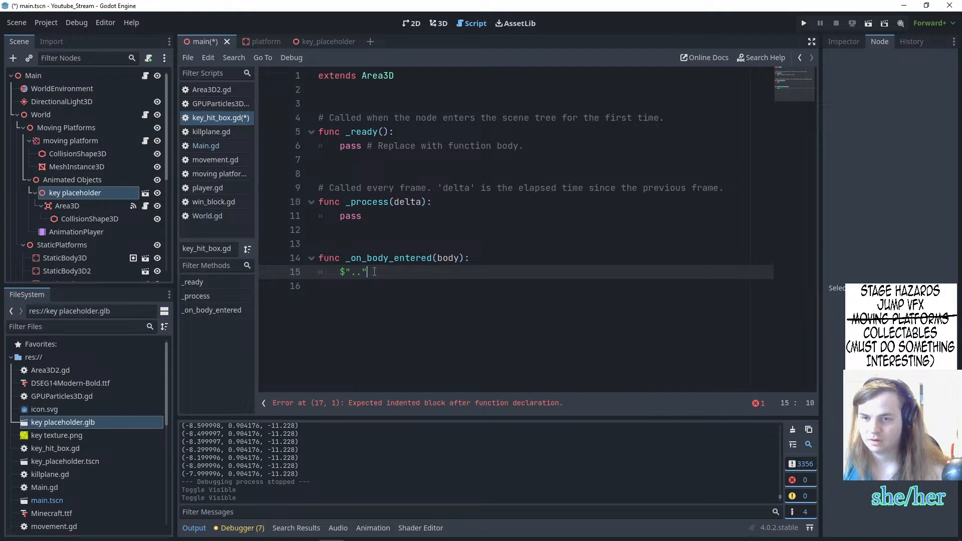
text(.queue)
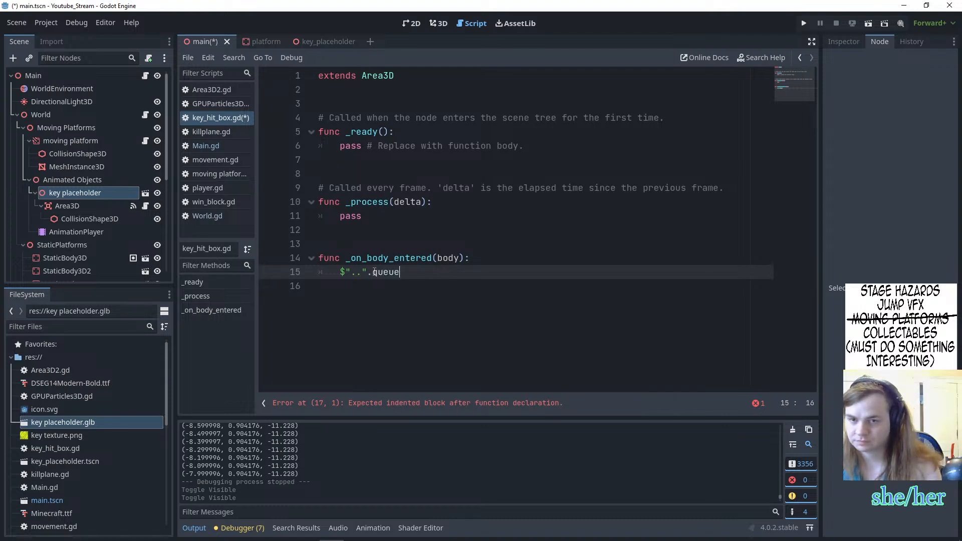
key(Return)
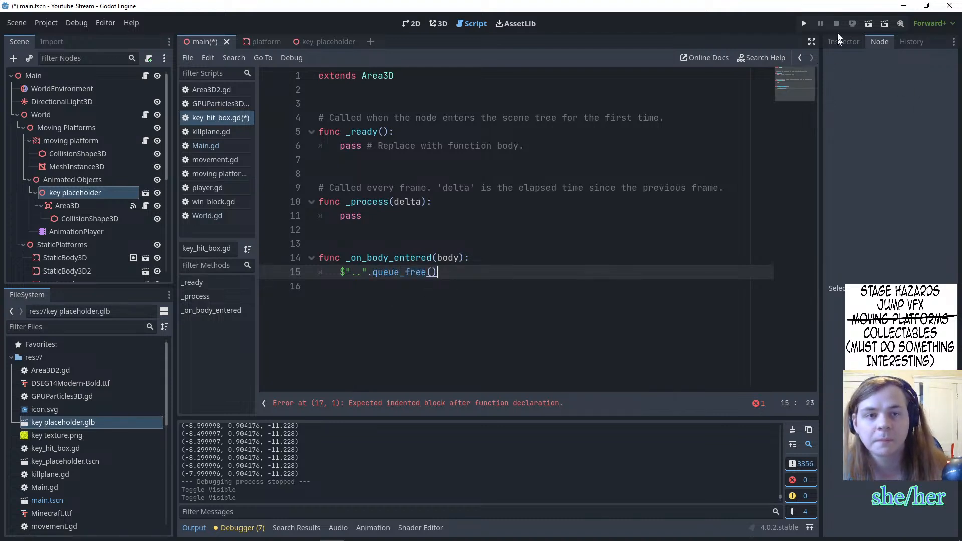
- Run the project and jump the player cube across the static platforms towards the moving platform
click(804, 24)
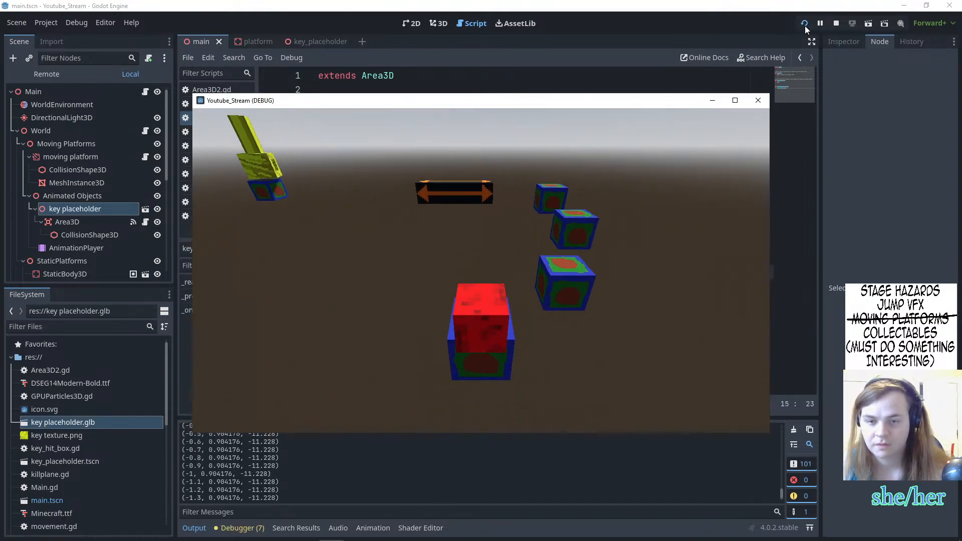
key(w)
key(d)
key(space)
key(space)
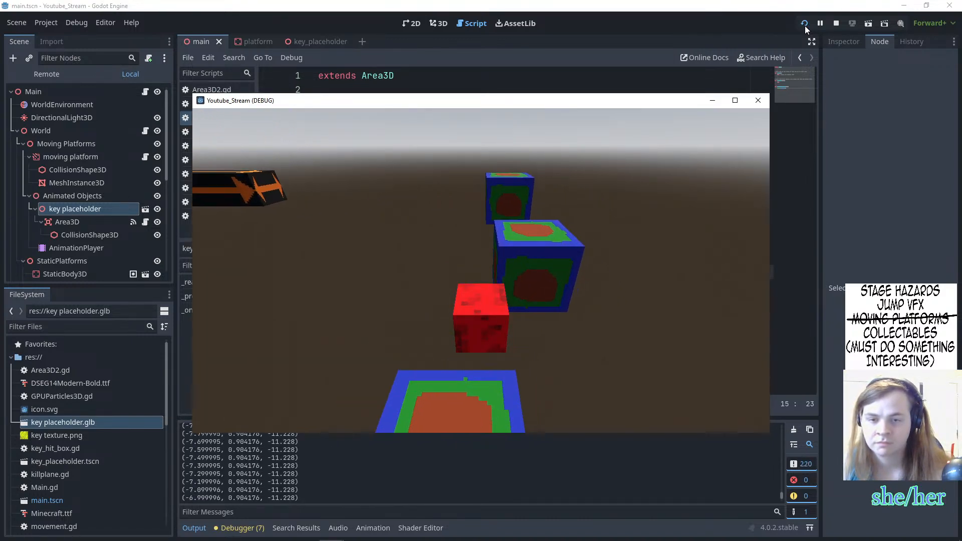
key(w)
key(space)
key(space)
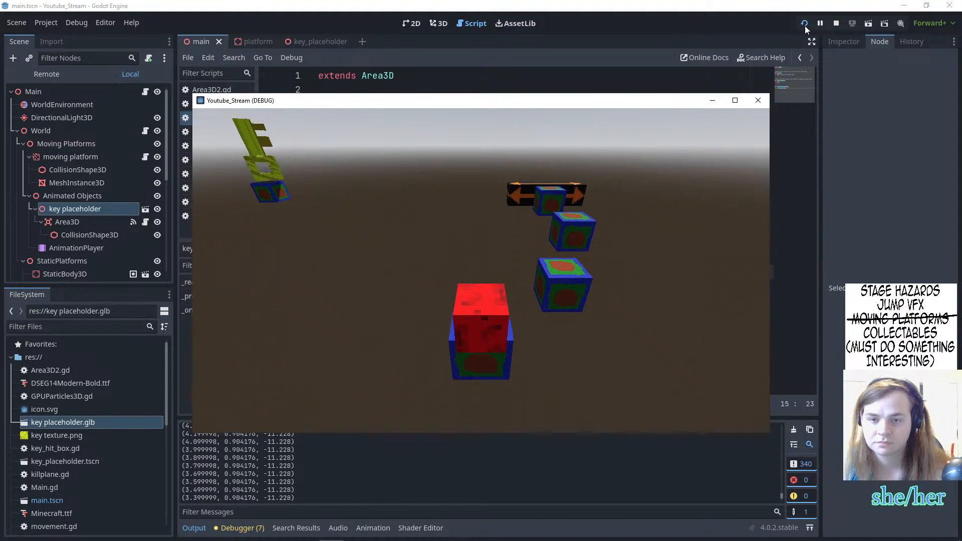
key(w)
key(d)
key(space)
key(space)
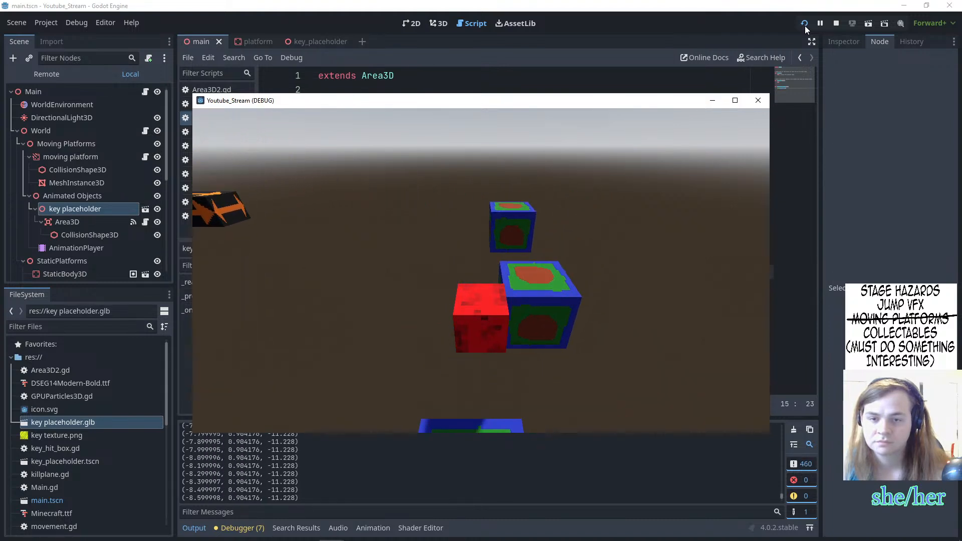
key(w)
key(space)
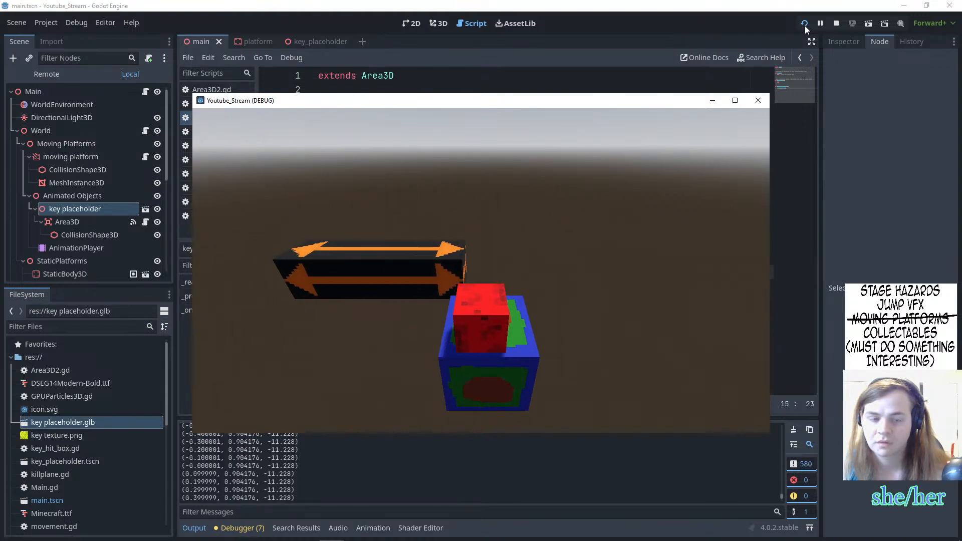
key(w)
key(a)
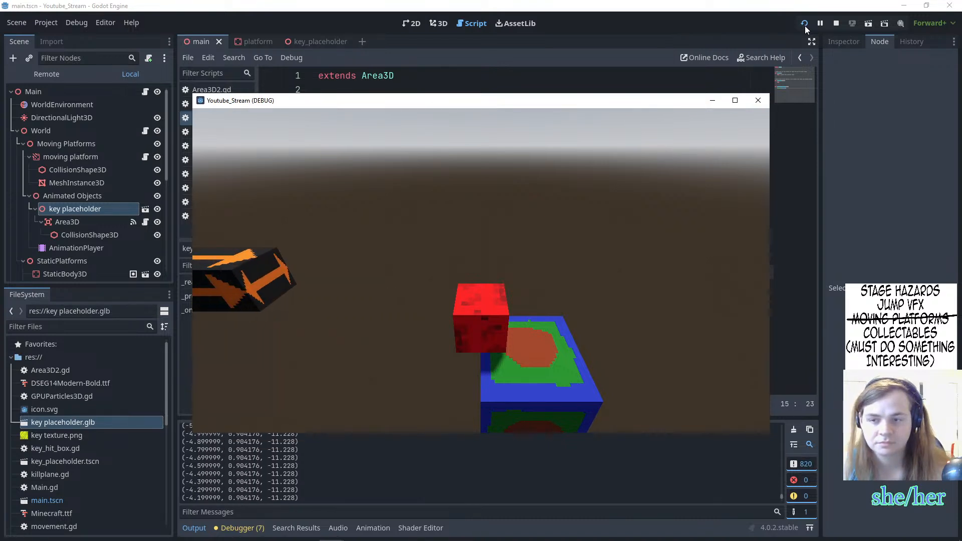
- Ride the moving platform to the key, touch it to test the pickup, and stop the game
key(w)
key(space)
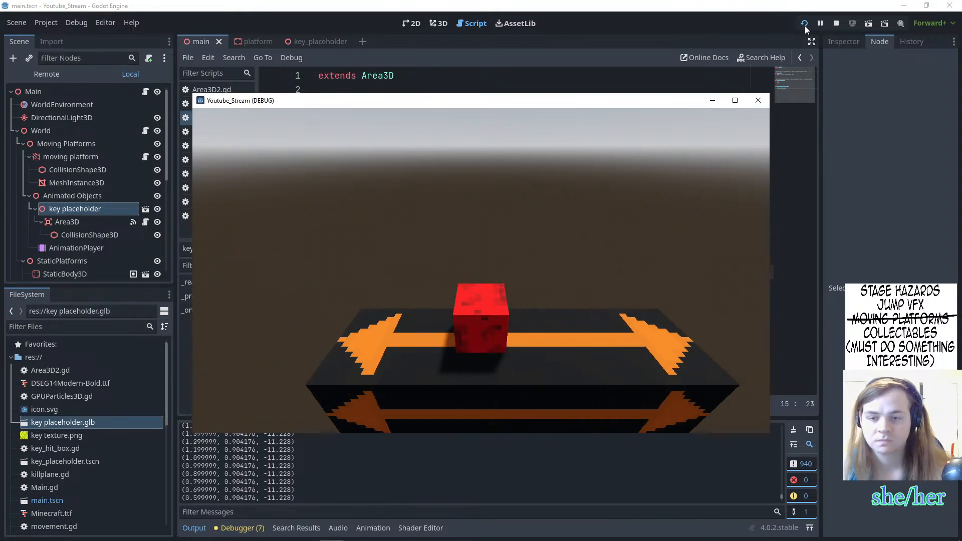
key(a)
key(w)
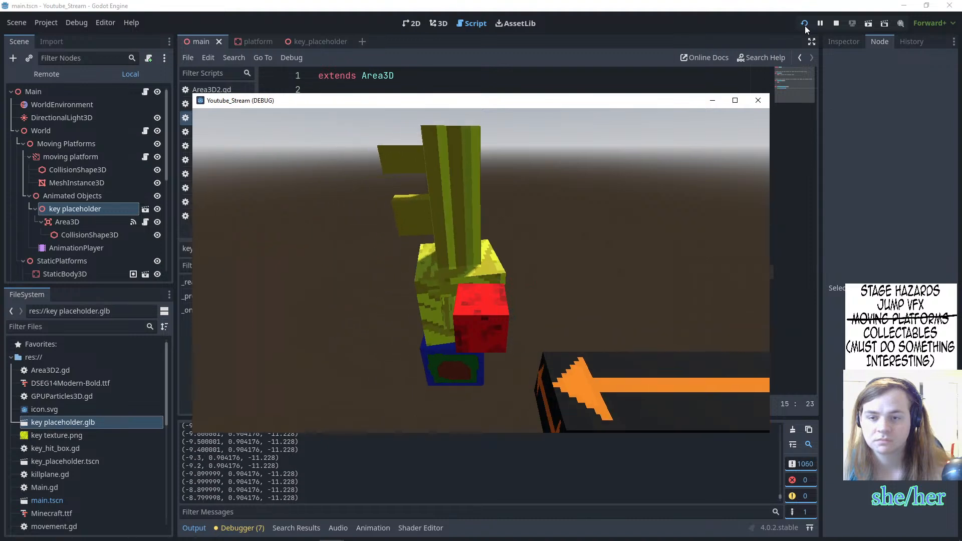
key(space)
key(s)
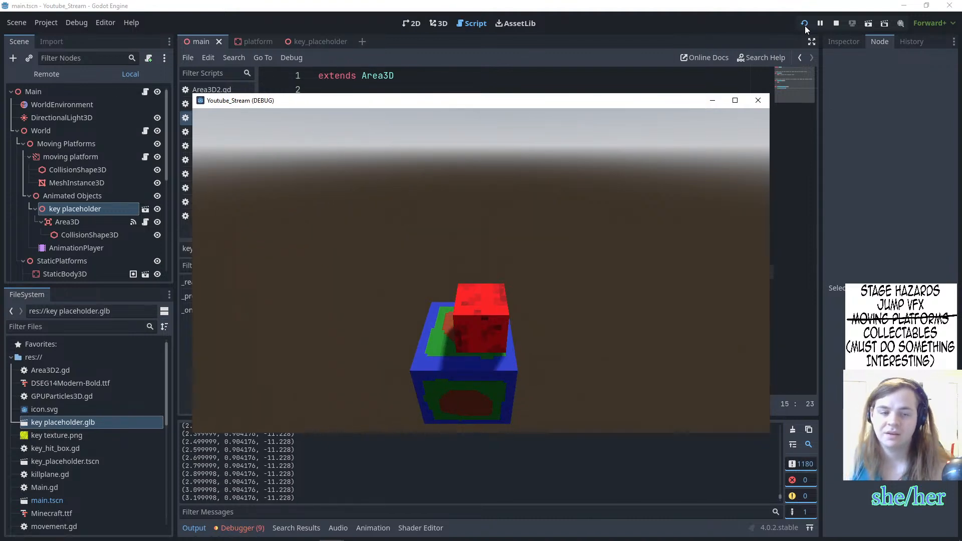
key(space)
key(space)
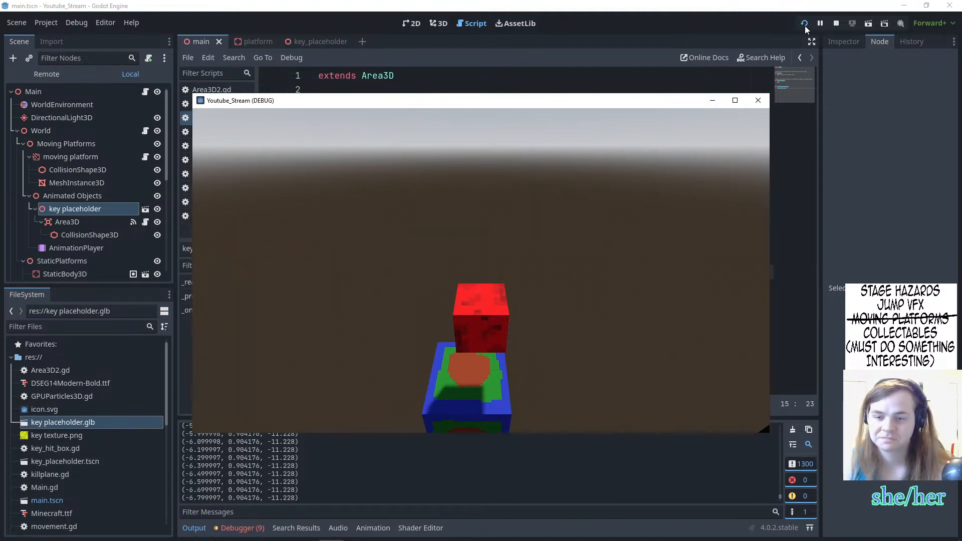
key(F8)
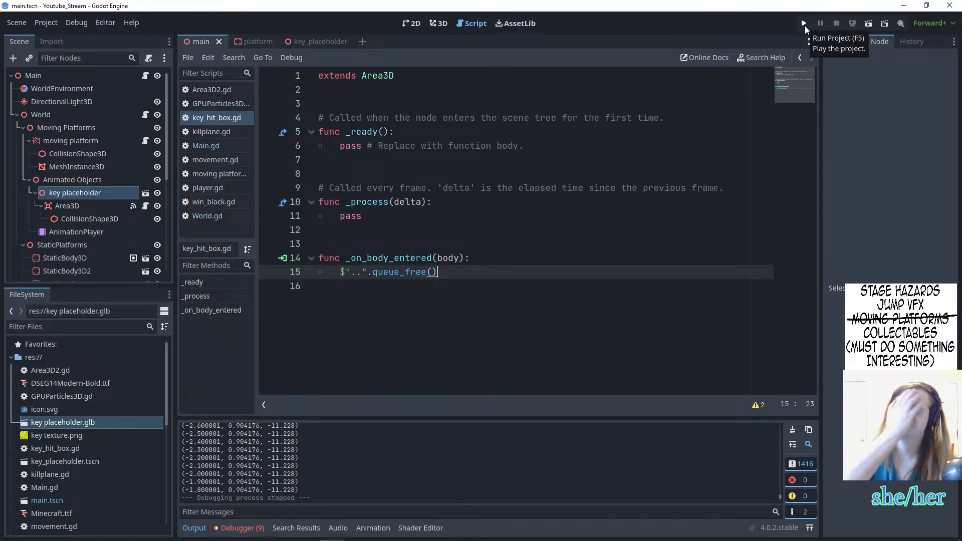
- Resize the key's collision box to about 2.05 × 4.62 × 2.04, matching its width and depth to the key's base
click(437, 23)
click(333, 176)
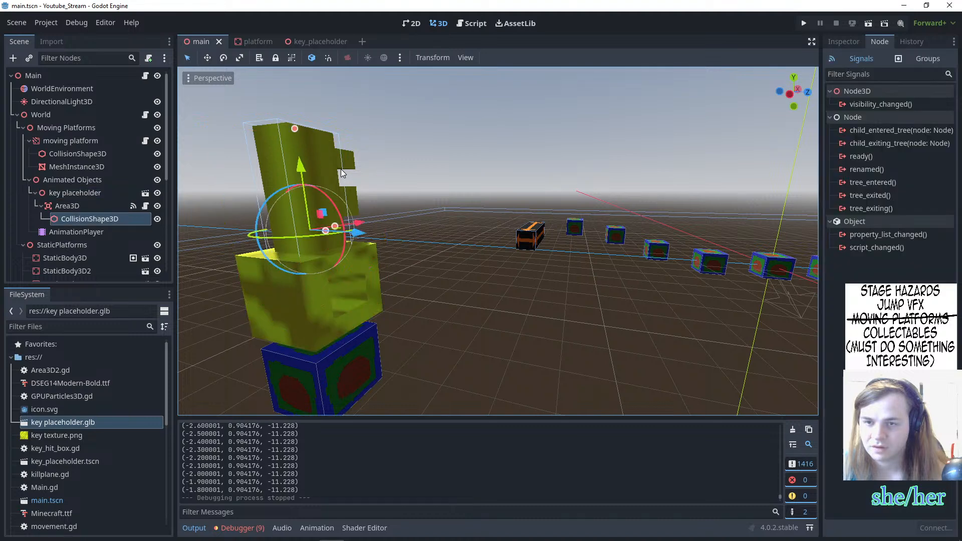
scroll(329, 179, down, 2)
middle_drag(329, 175, 349, 223)
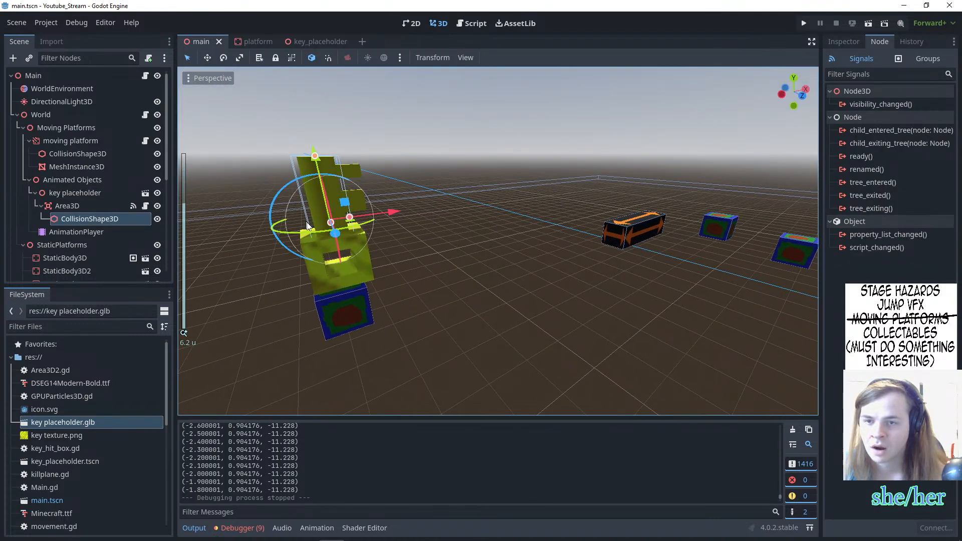
drag(349, 223, 363, 219)
key(KP_7)
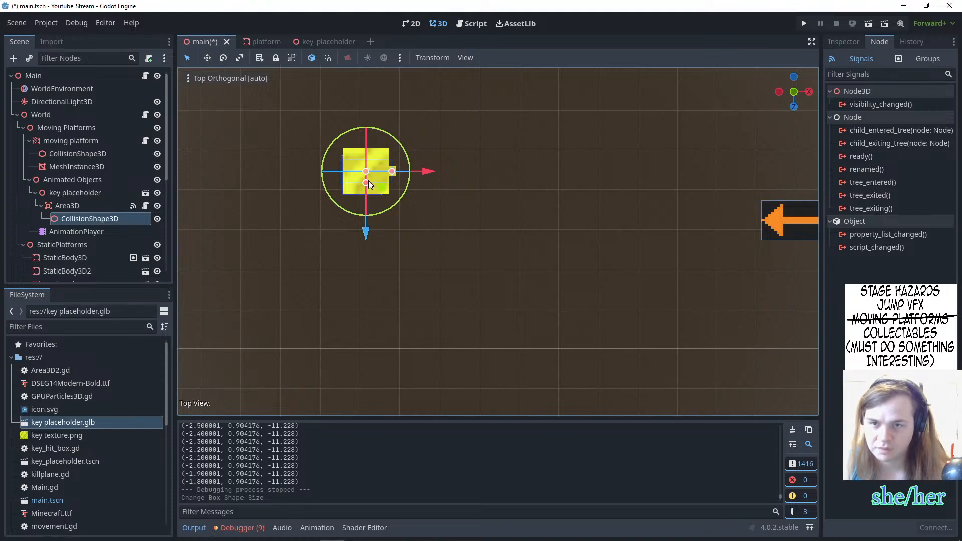
drag(366, 182, 389, 169)
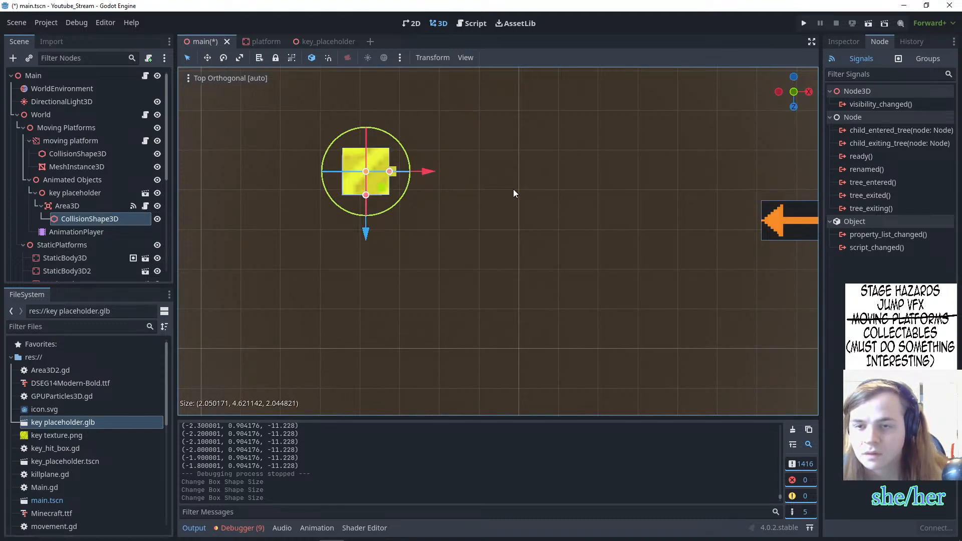
middle_drag(513, 189, 461, 80)
click(521, 122)
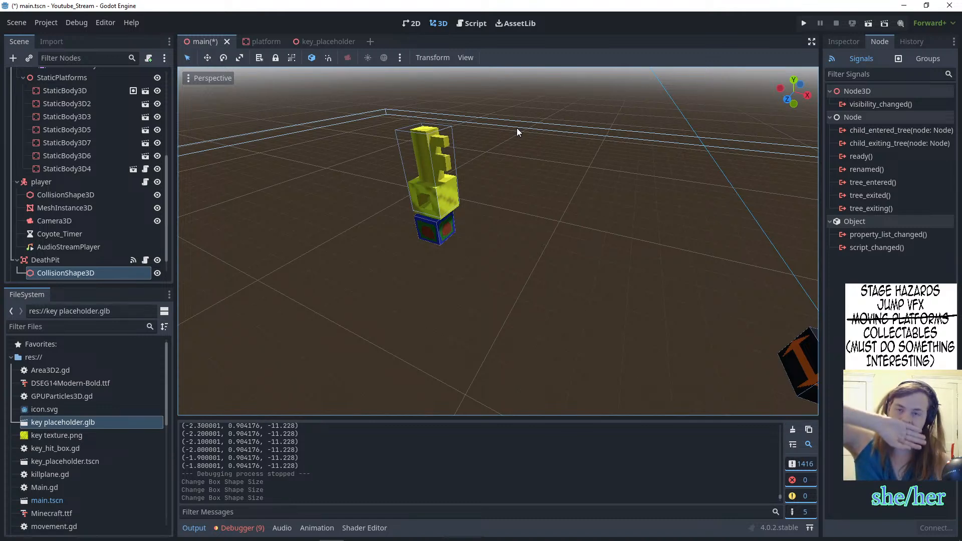
- Shift the key's collision box vertically to line it up with the key model, and briefly run the project
click(500, 235)
scroll(500, 235, up, 5)
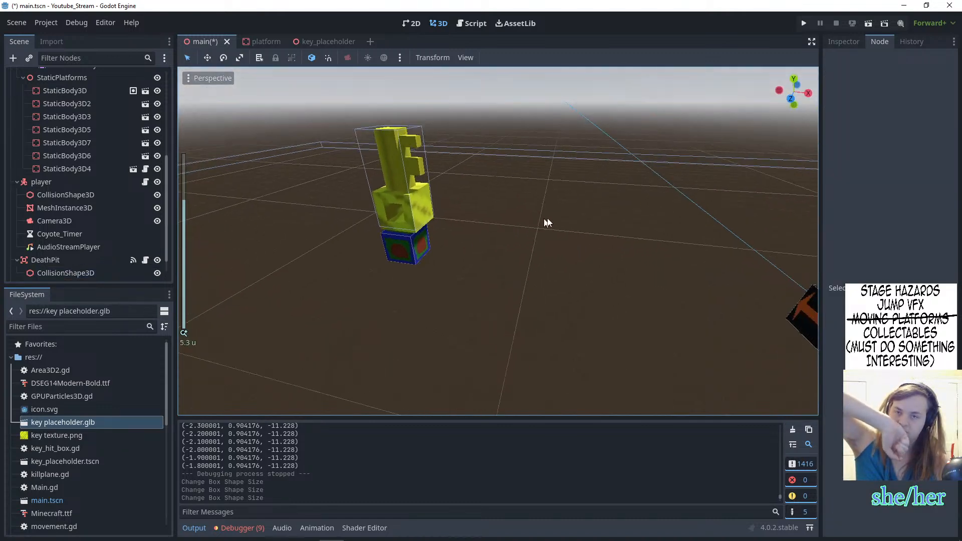
middle_drag(488, 227, 378, 182)
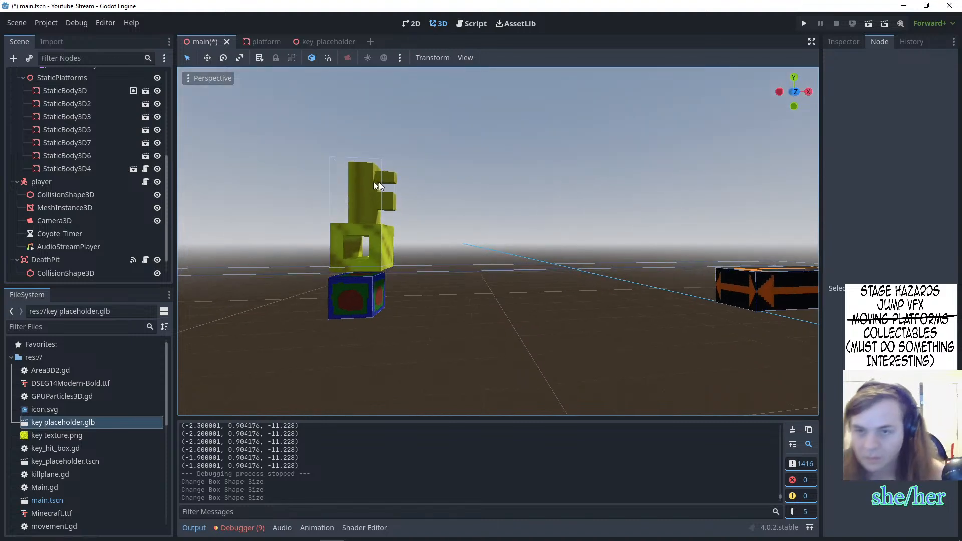
click(371, 197)
click(338, 157)
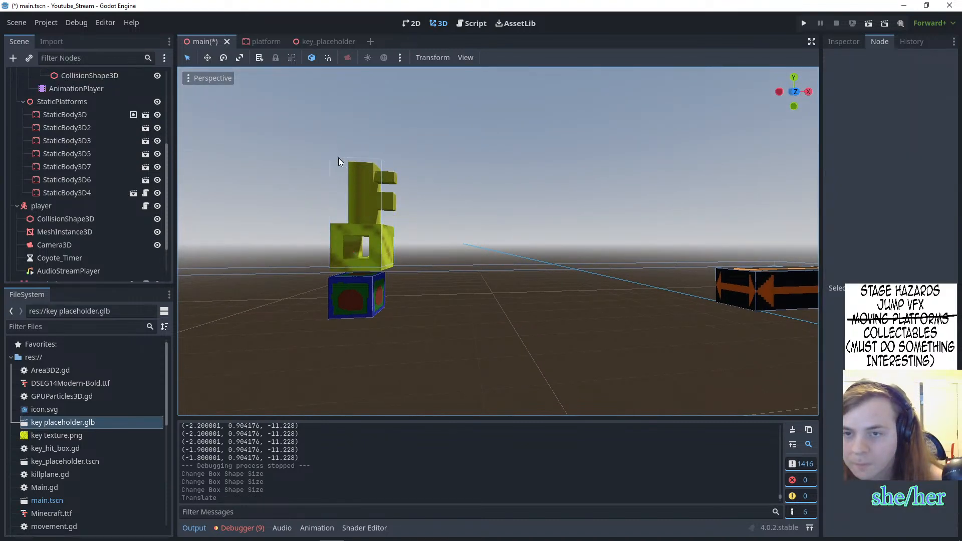
click(343, 175)
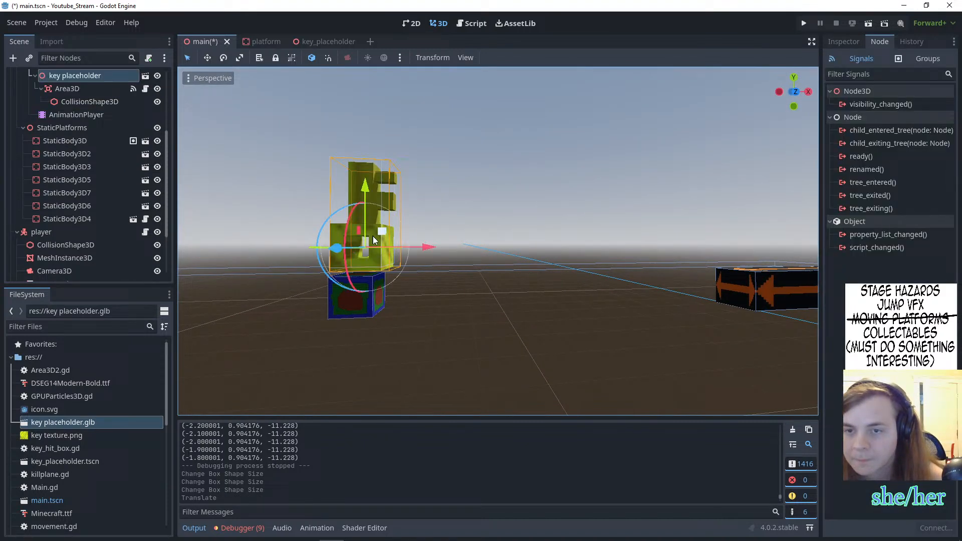
click(336, 168)
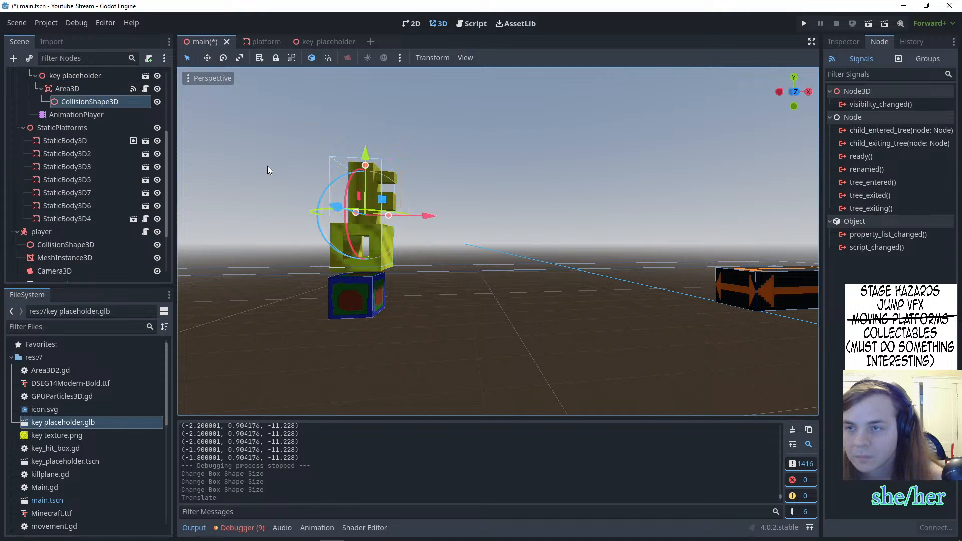
drag(364, 159, 364, 163)
click(499, 159)
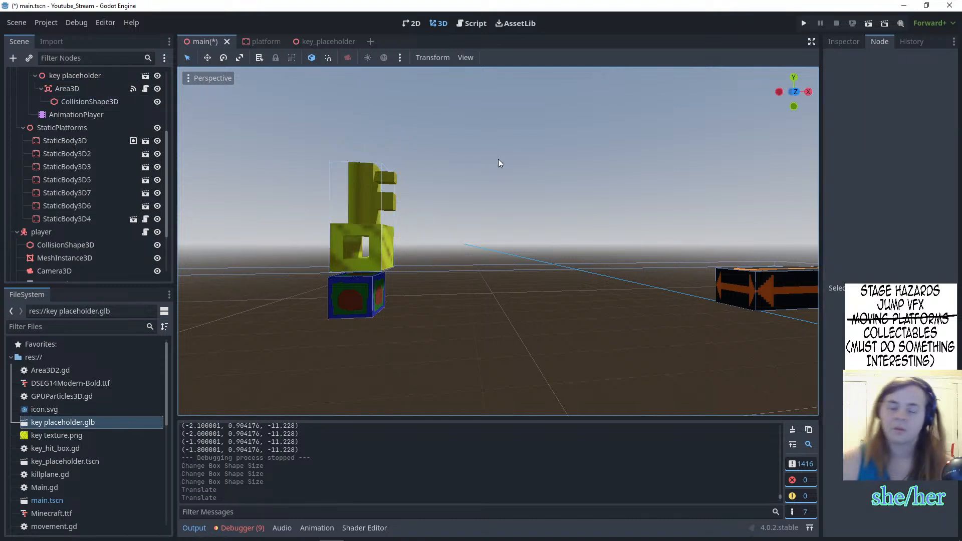
scroll(359, 131, up, 4)
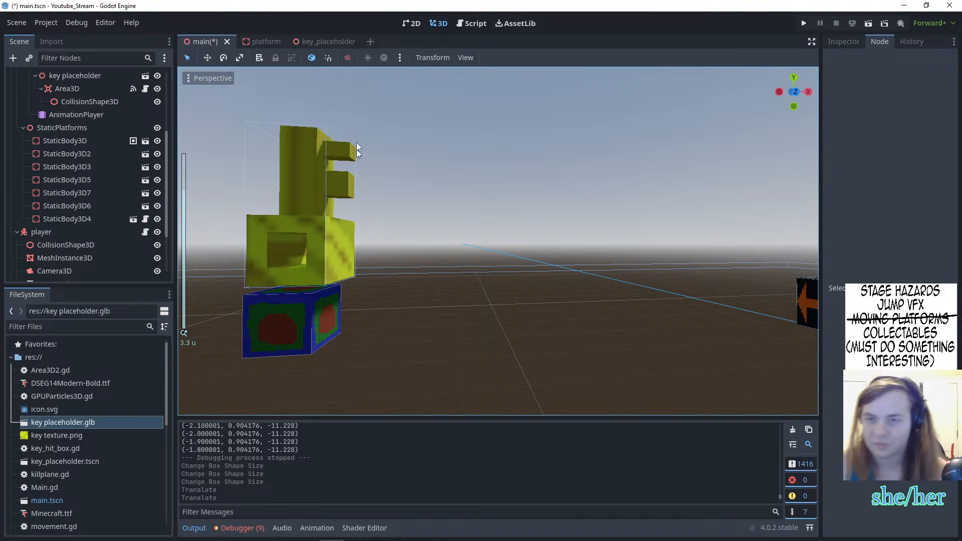
middle_drag(357, 142, 424, 145)
scroll(362, 131, down, 3)
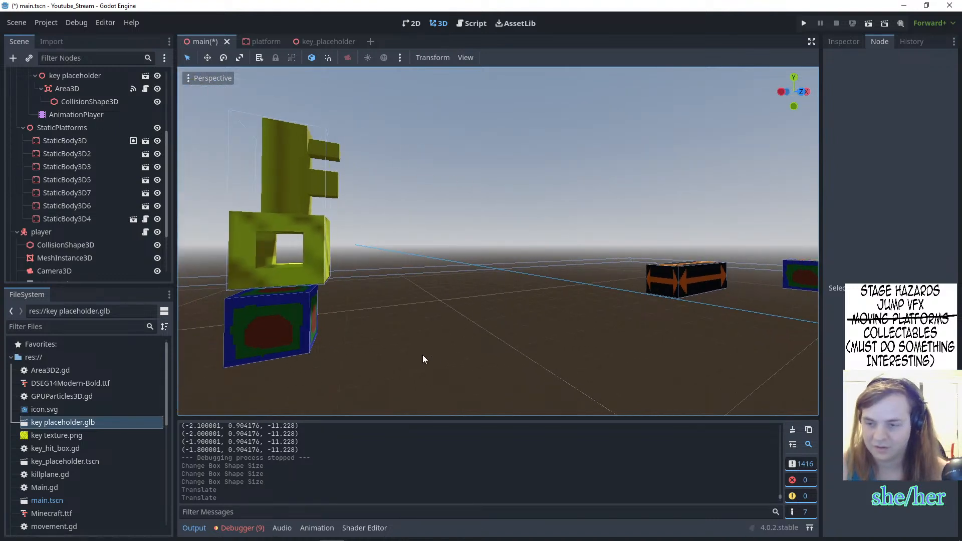
click(797, 24)
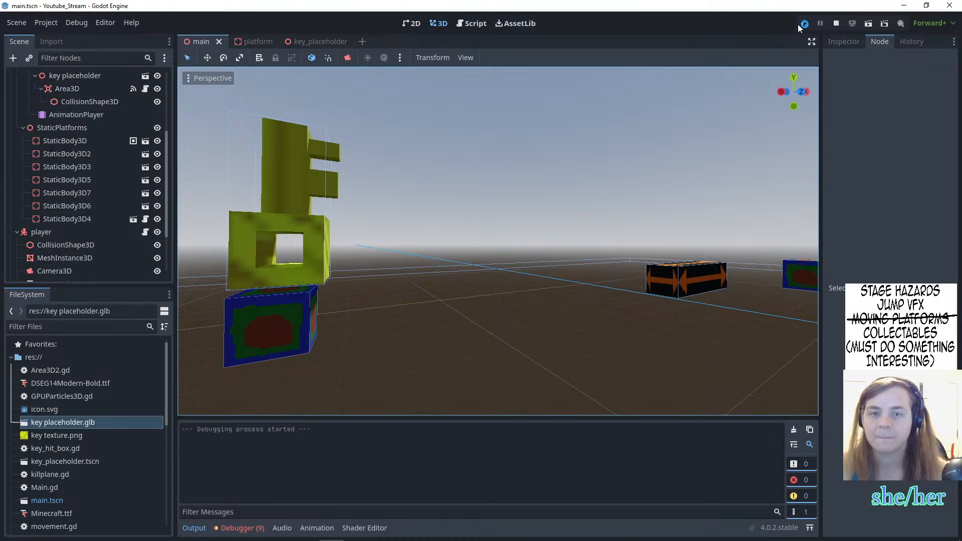
click(766, 106)
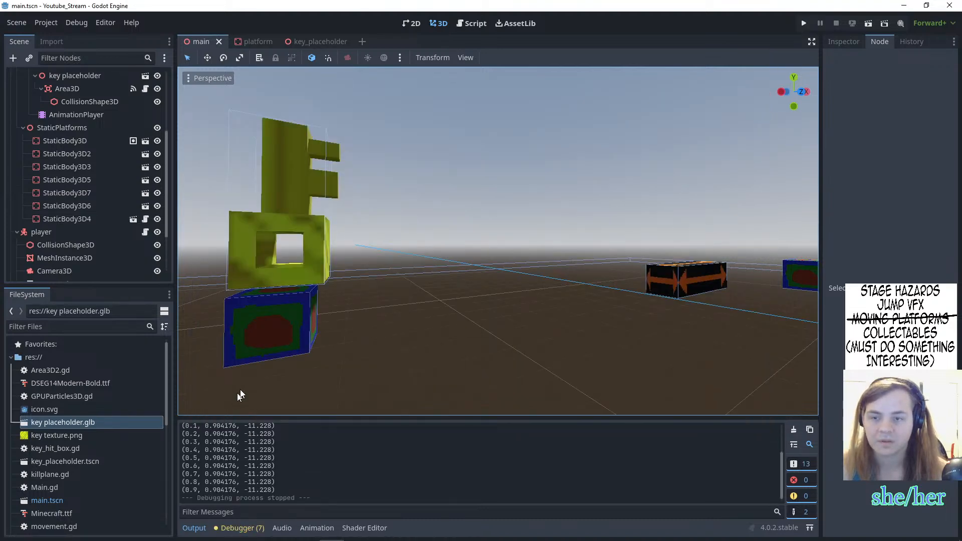
- Examine the layout of the key and platforms from several angles, including the top orthogonal view
scroll(373, 299, down, 3)
middle_drag(370, 301, 381, 383)
scroll(384, 335, down, 4)
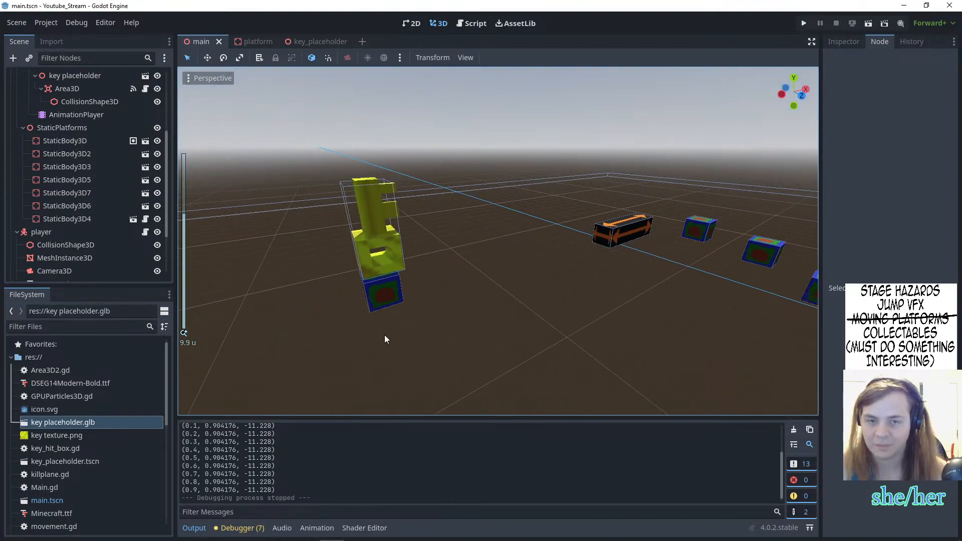
middle_drag(363, 331, 266, 290)
middle_drag(491, 279, 469, 353)
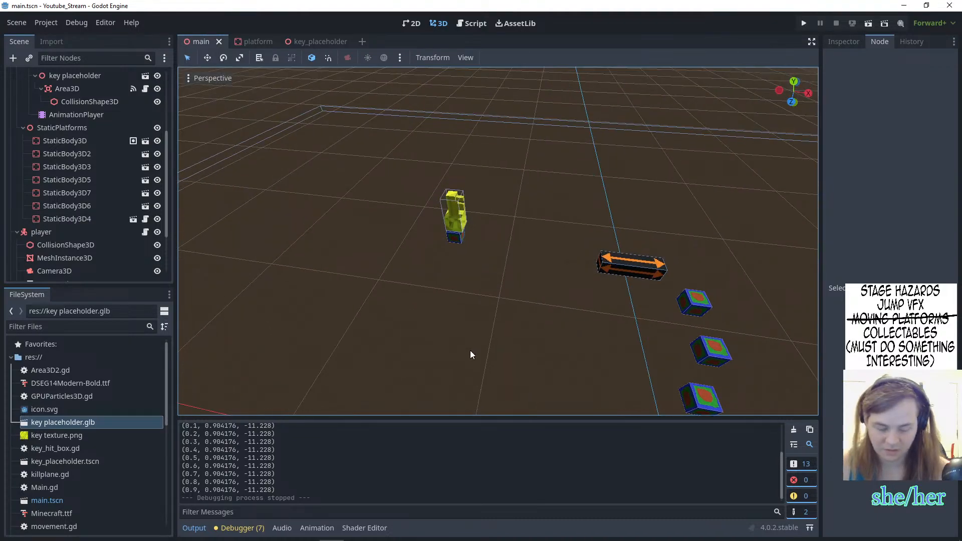
key(KP_7)
scroll(555, 219, down, 2)
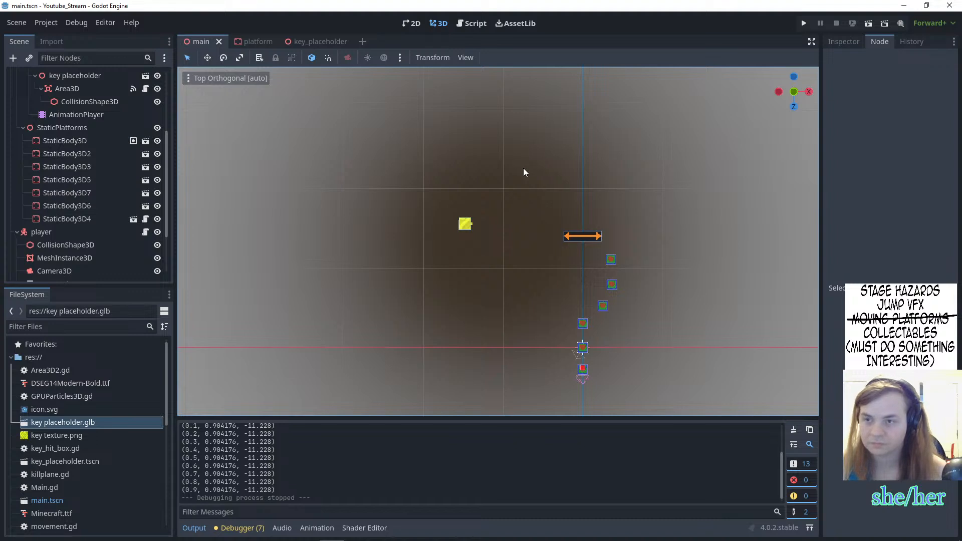
scroll(55, 165, up, 5)
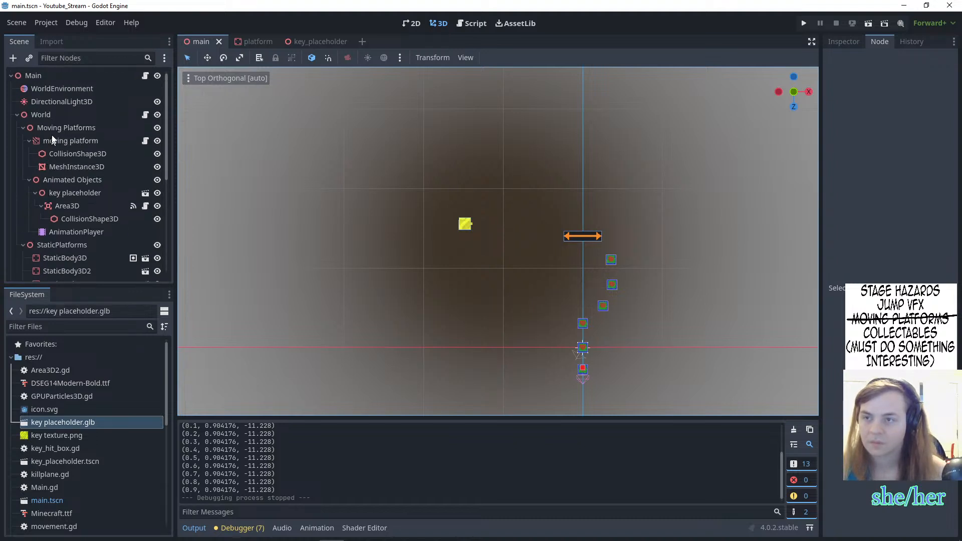
right_click(74, 245)
click(115, 236)
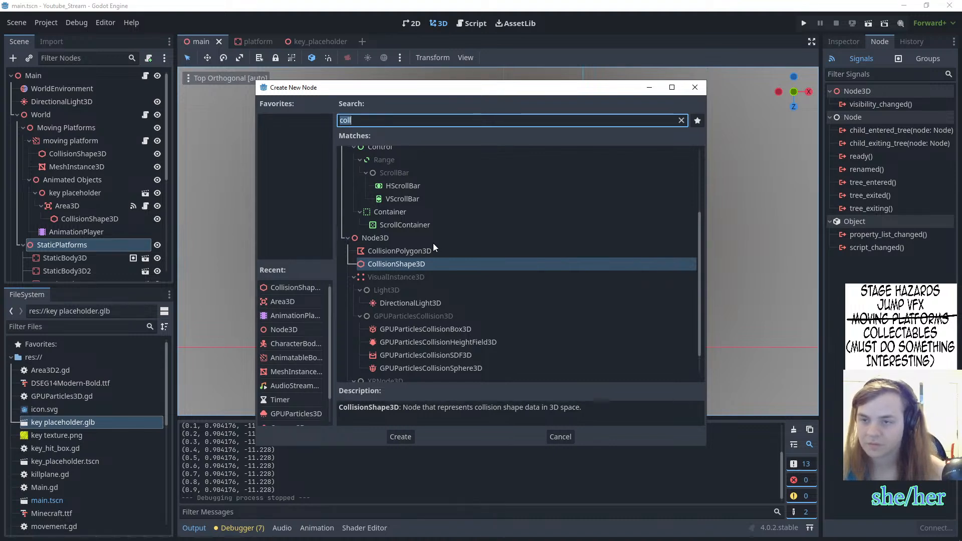
click(694, 87)
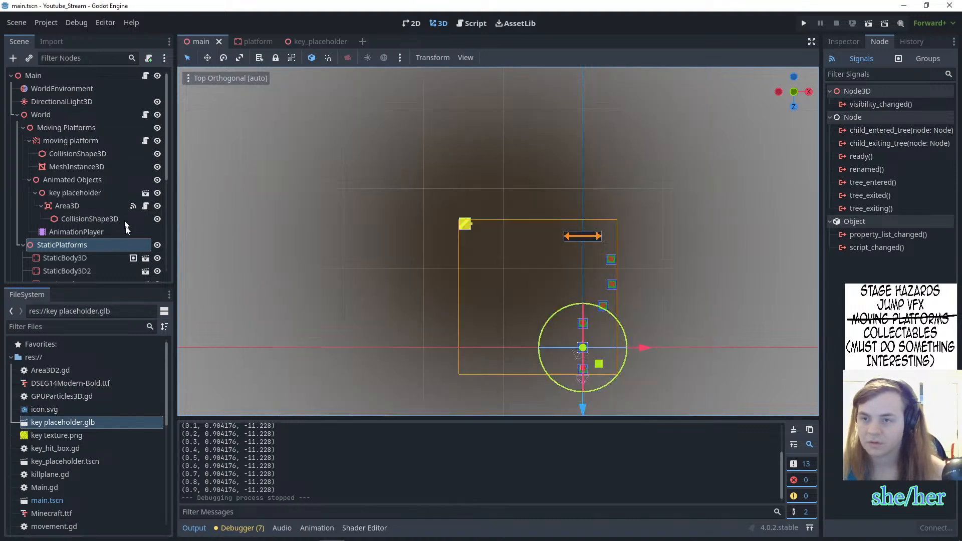
- Duplicate the StaticBody3D platform and place the copy just beyond the key, between the key and the moving platform along X
click(106, 256)
key(ctrl+d)
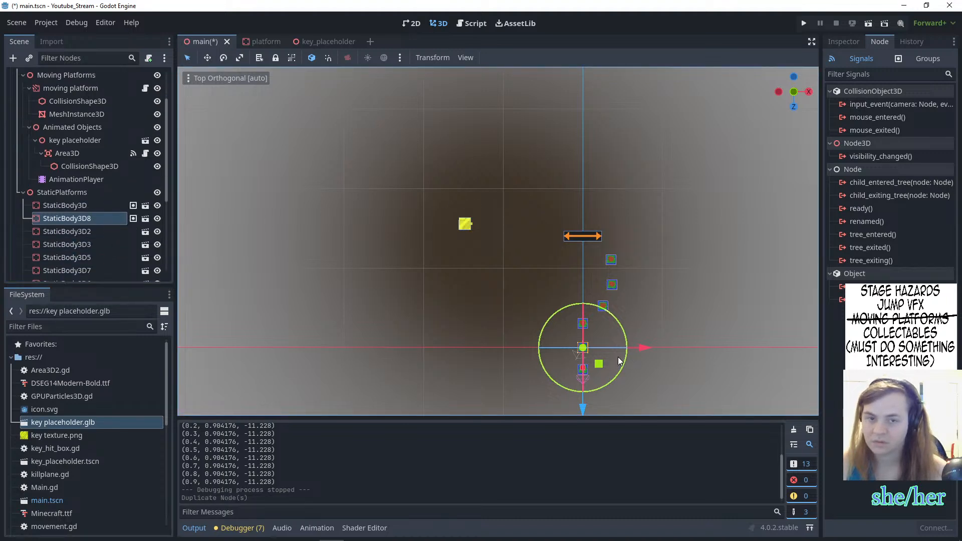
drag(583, 407, 591, 248)
drag(640, 188, 565, 203)
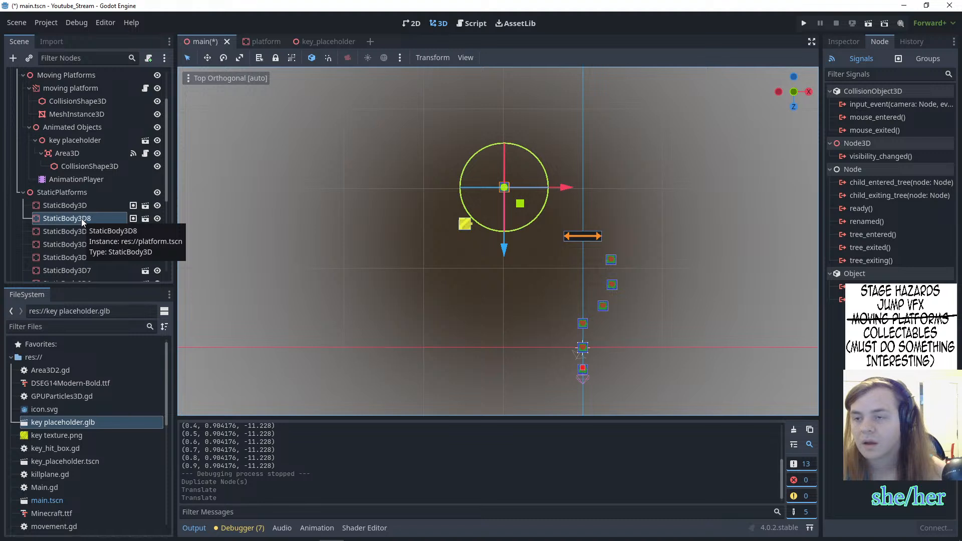
- Add a Node3D as the first child of StaticPlatforms and reparent the duplicated platform StaticBody3D8 under it
click(83, 193)
right_click(84, 193)
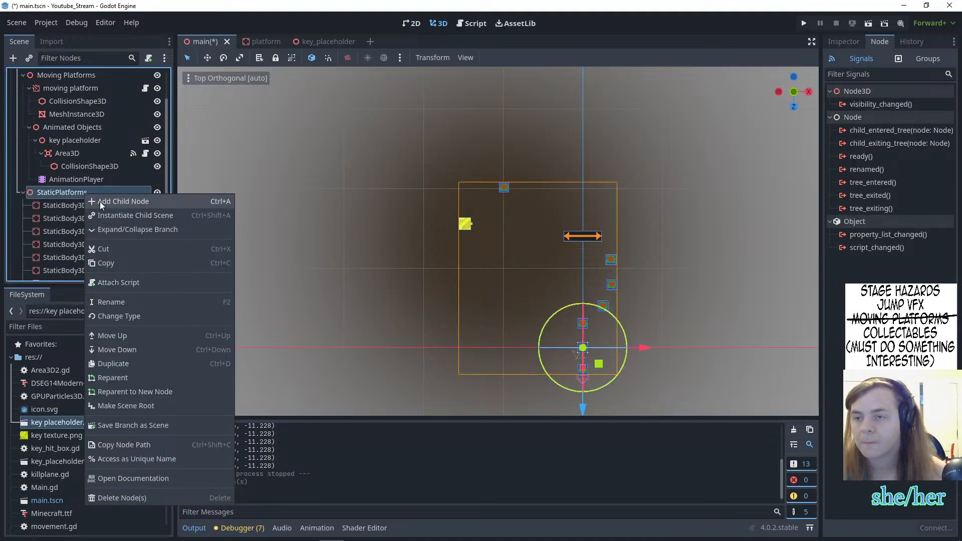
click(100, 201)
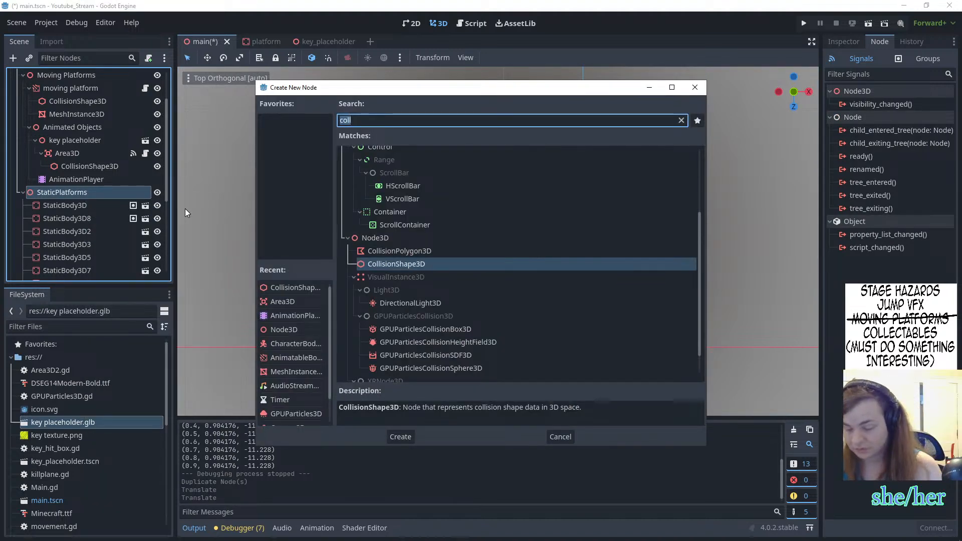
key(BackSpace)
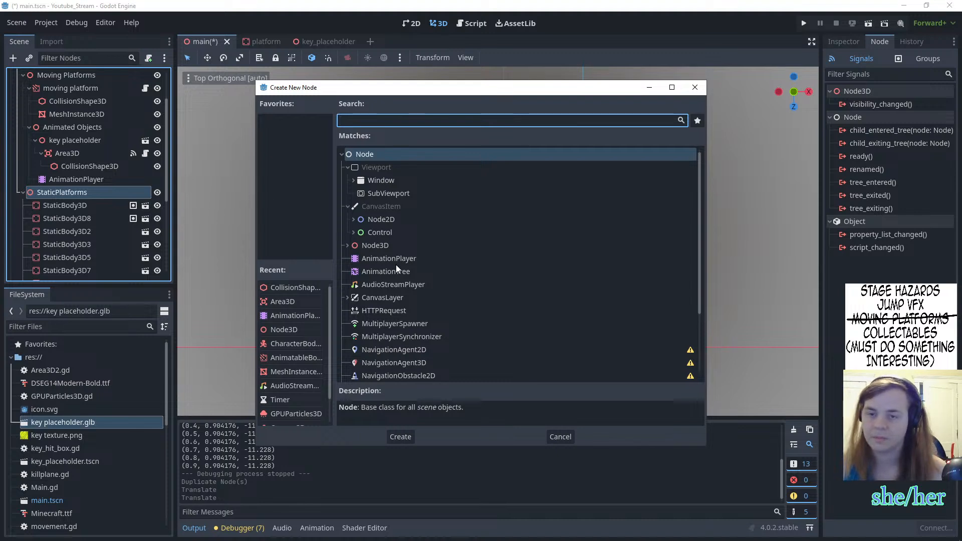
click(379, 245)
click(404, 434)
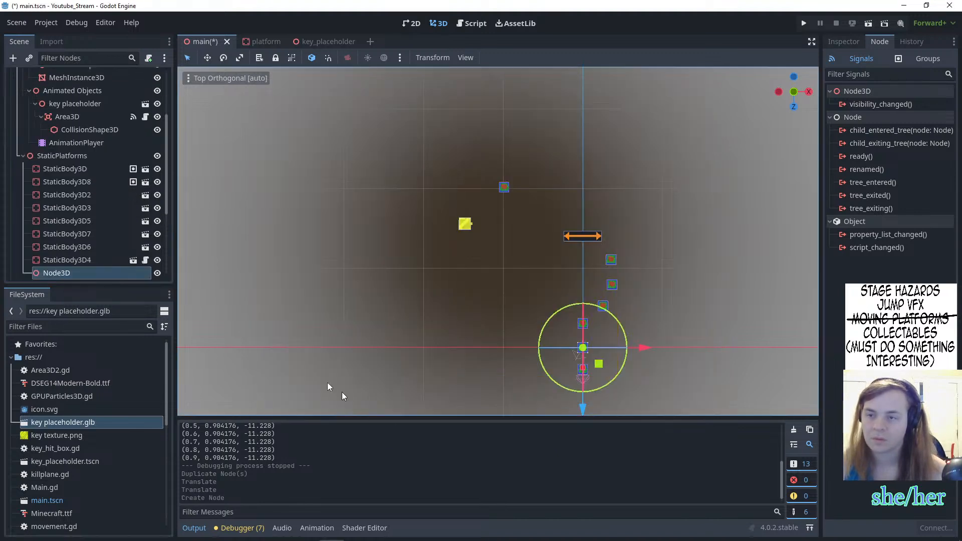
drag(104, 277, 98, 159)
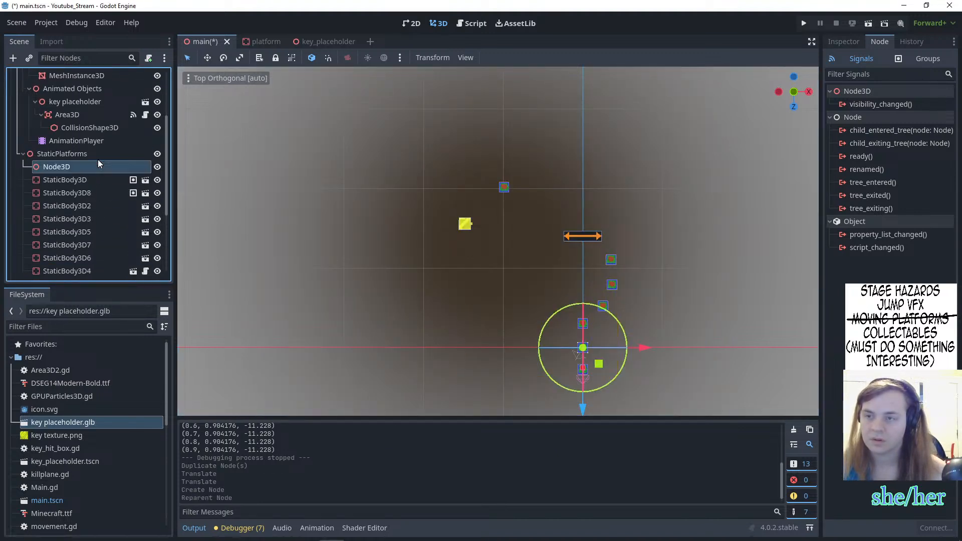
drag(85, 195, 83, 165)
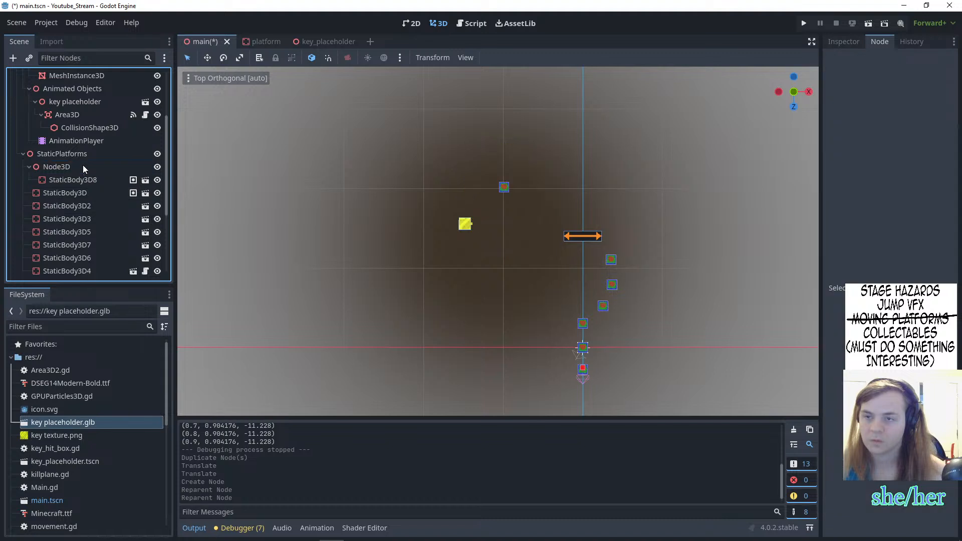
- Rename the new Node3D that holds the duplicated platform to UnlockedByKey
double_click(80, 167)
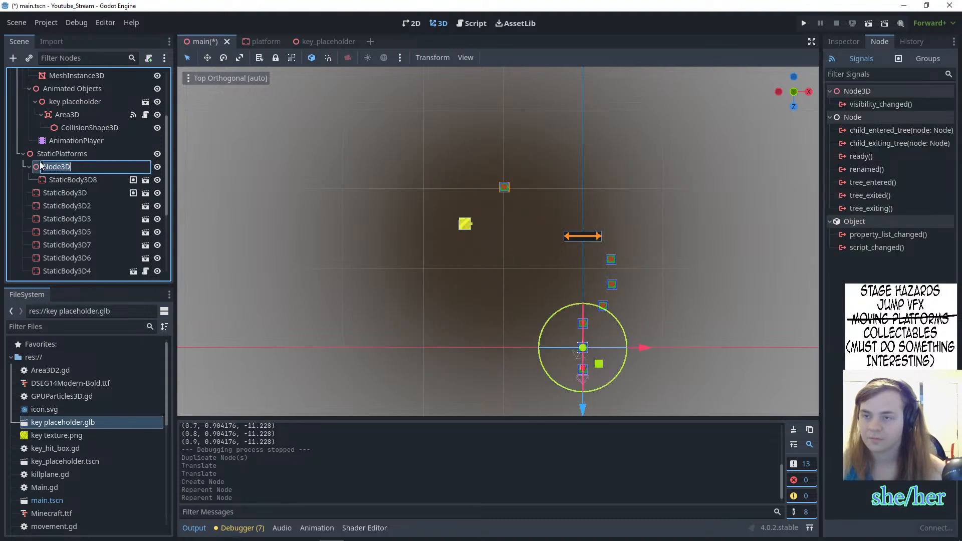
key(BackSpace)
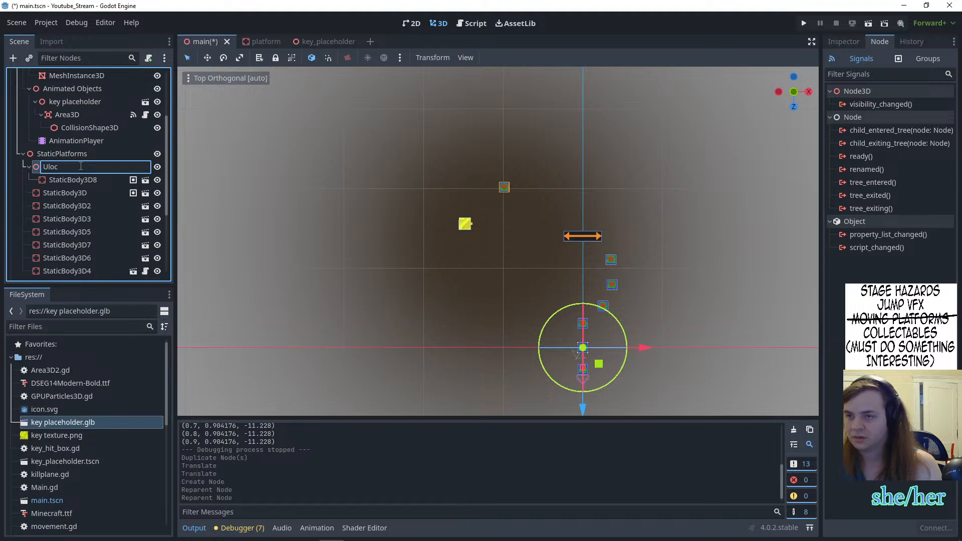
text(Unlock)
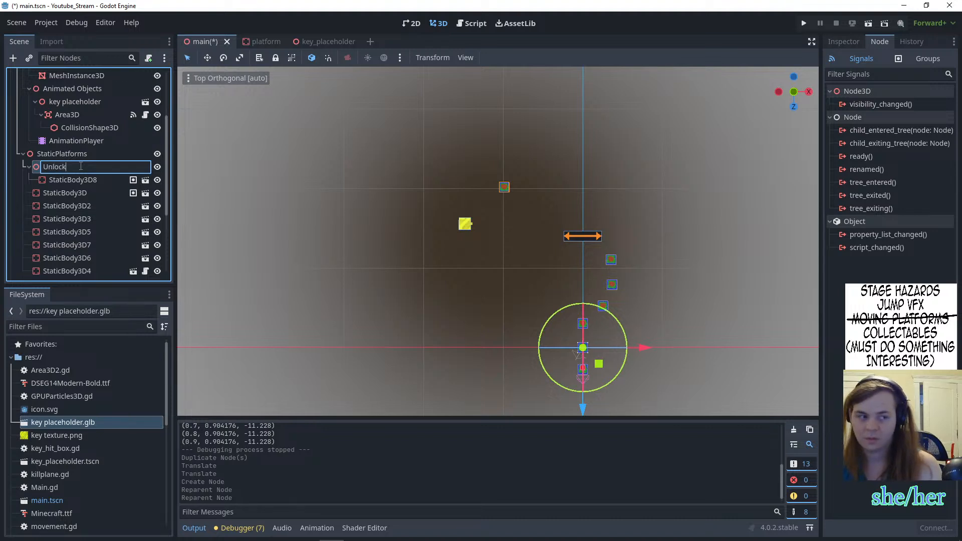
text(edBy)
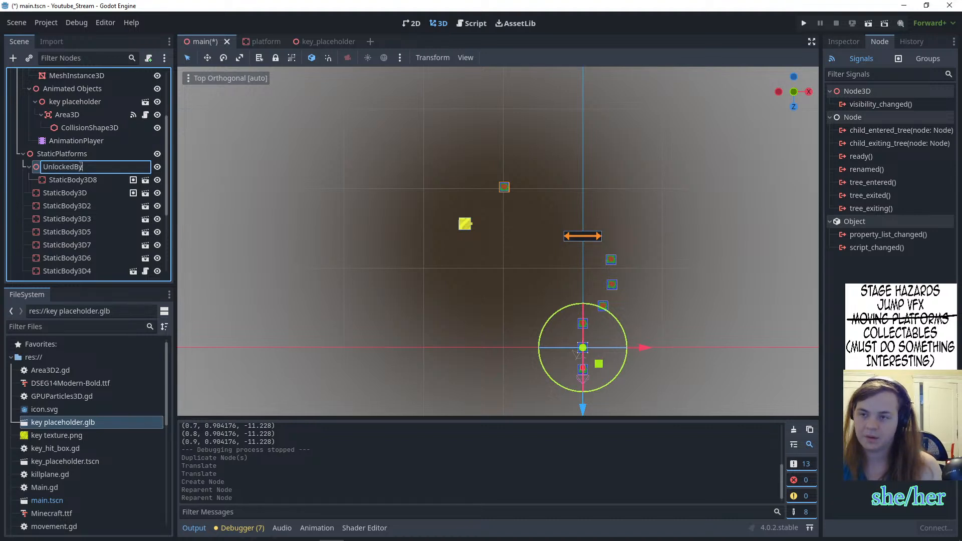
text(MK)
text(y)
key(Return)
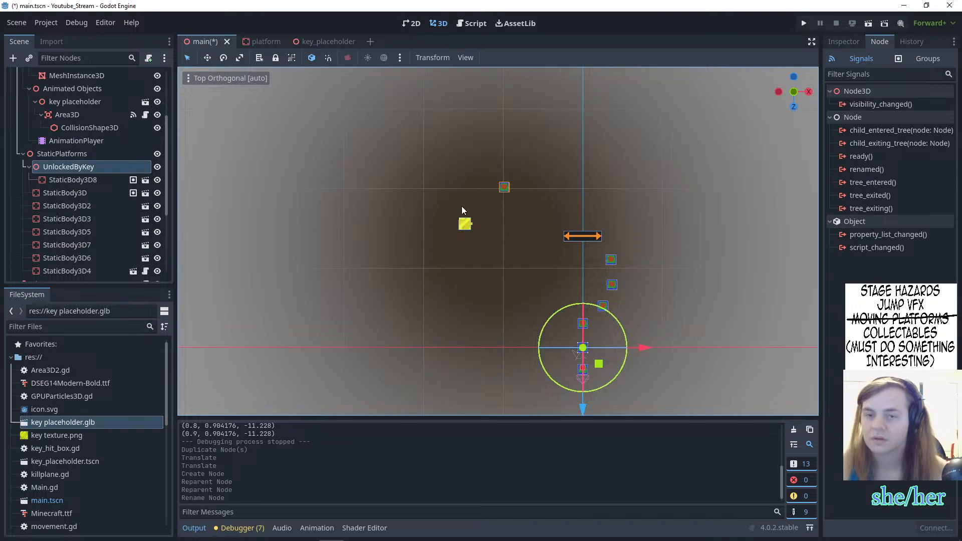
- Attach a new GDScript, UnlockedByKey.gd, with the Node: Default template to the UnlockedByKey node
click(464, 223)
middle_drag(278, 204, 346, 154)
scroll(346, 154, up, 2)
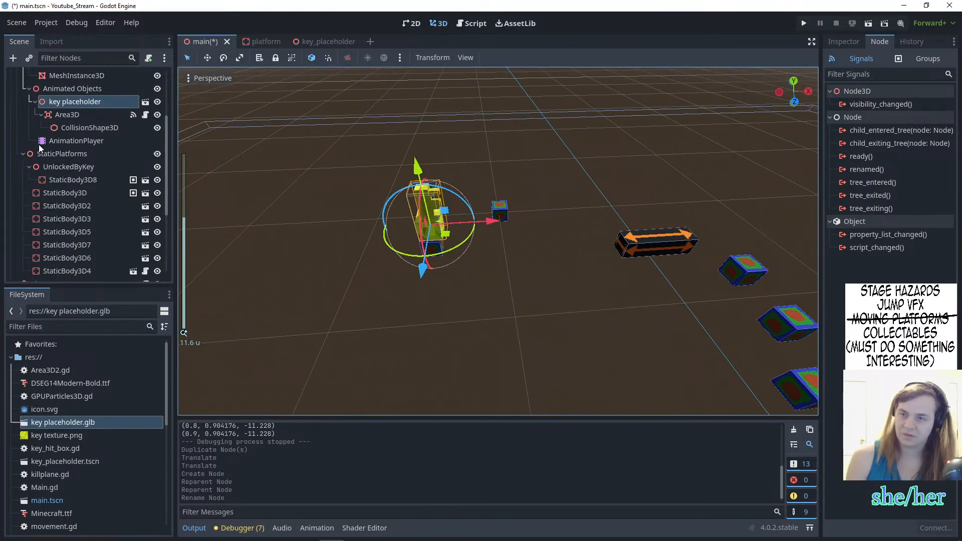
click(88, 167)
click(89, 156)
click(128, 167)
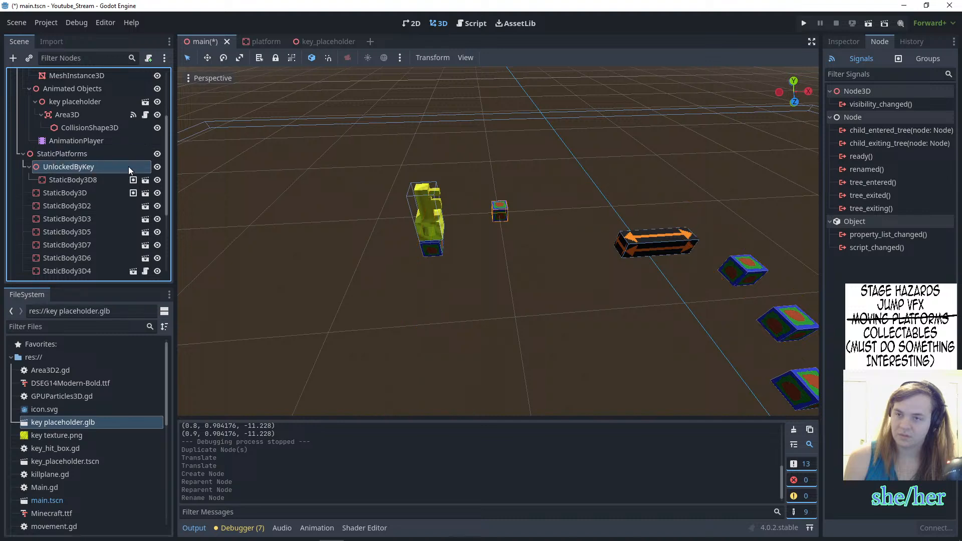
click(149, 58)
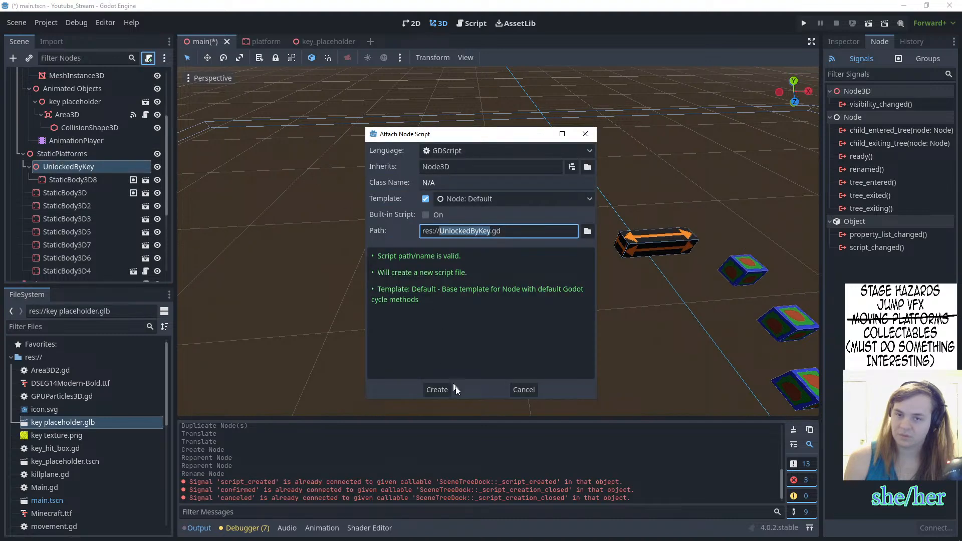
click(436, 390)
- Add a show() function at the end of UnlockedByKey.gd whose body calls show()
click(373, 238)
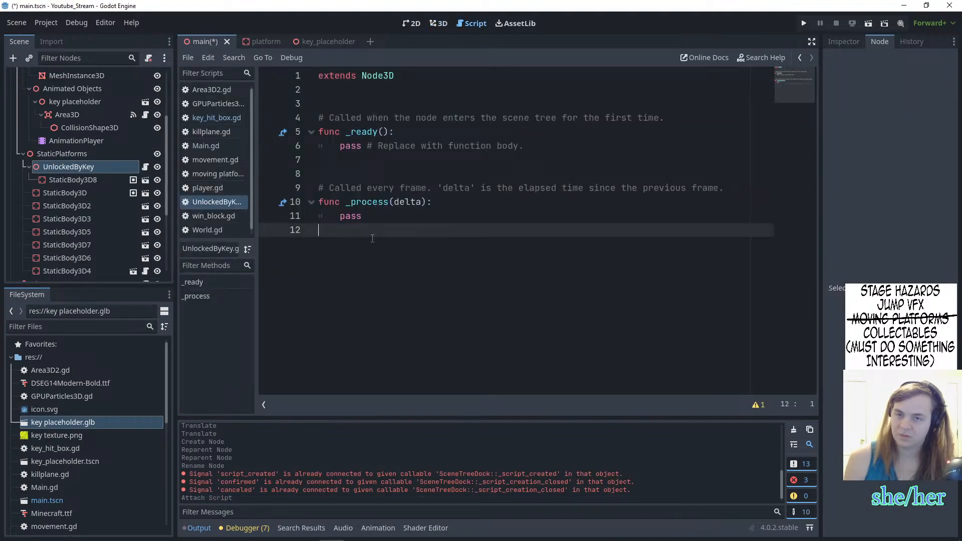
key(Return)
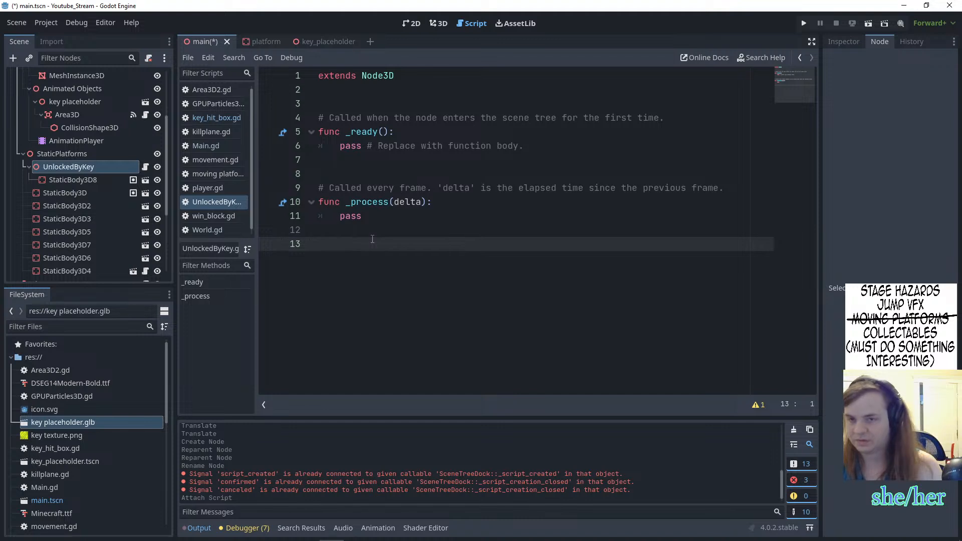
text(fun)
key(Return)
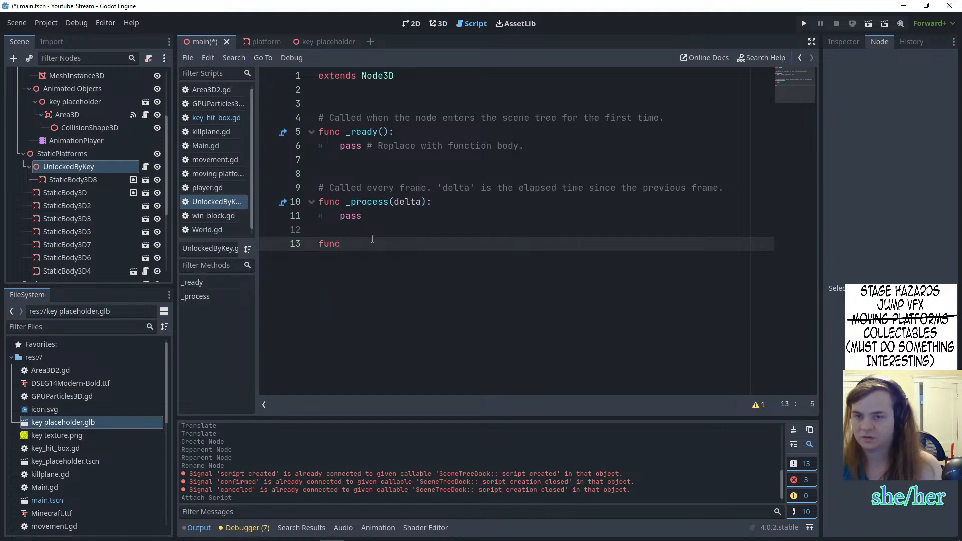
text(show():)
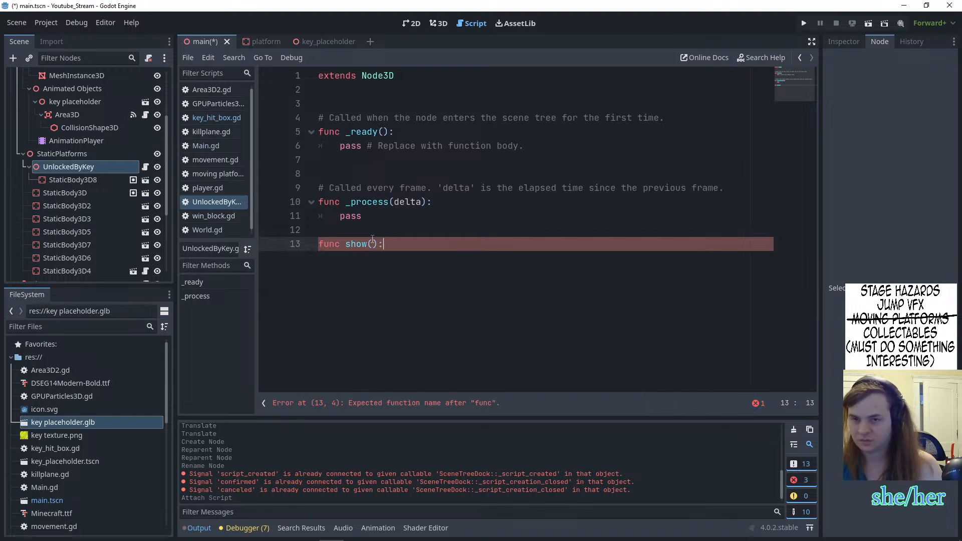
key(Return)
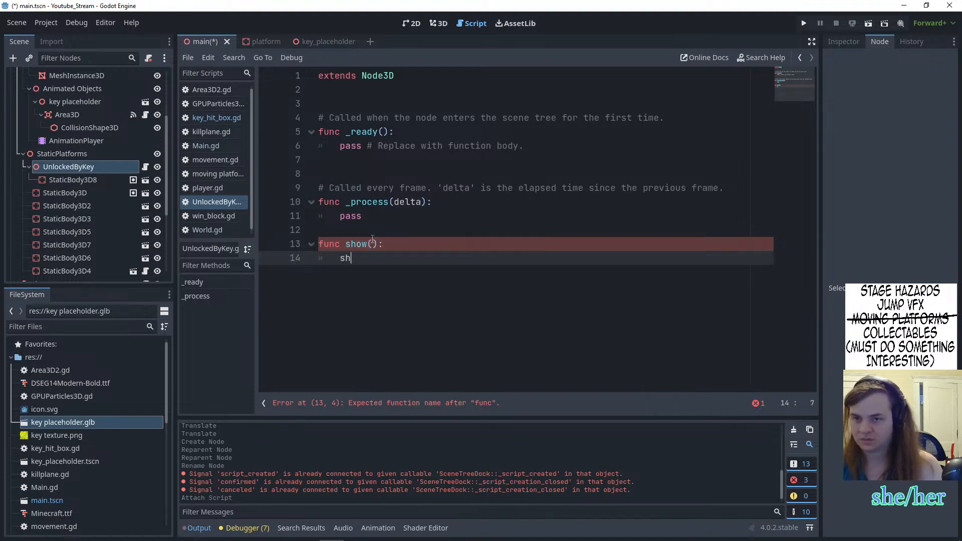
text(show()
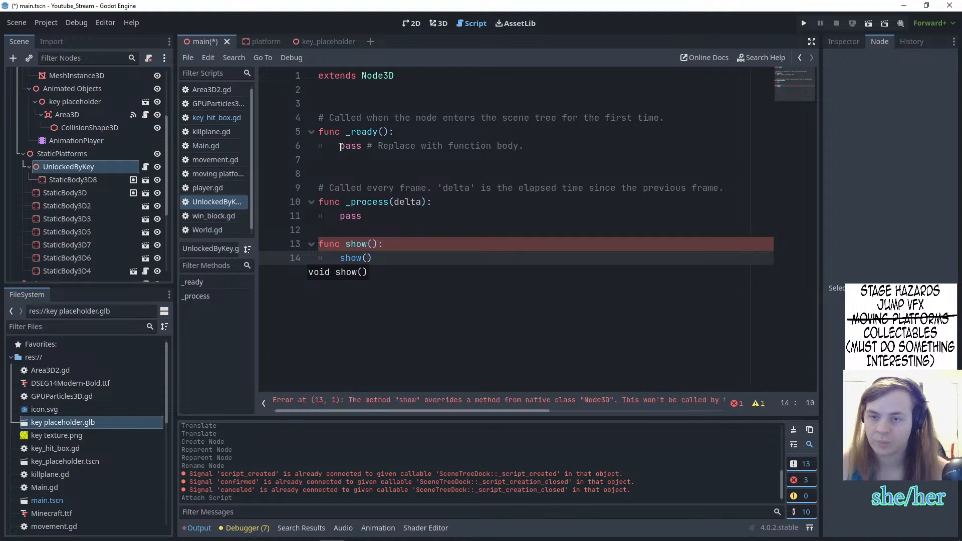
- Rename the new function in UnlockedByKey.gd from show to unhide
drag(339, 146, 544, 144)
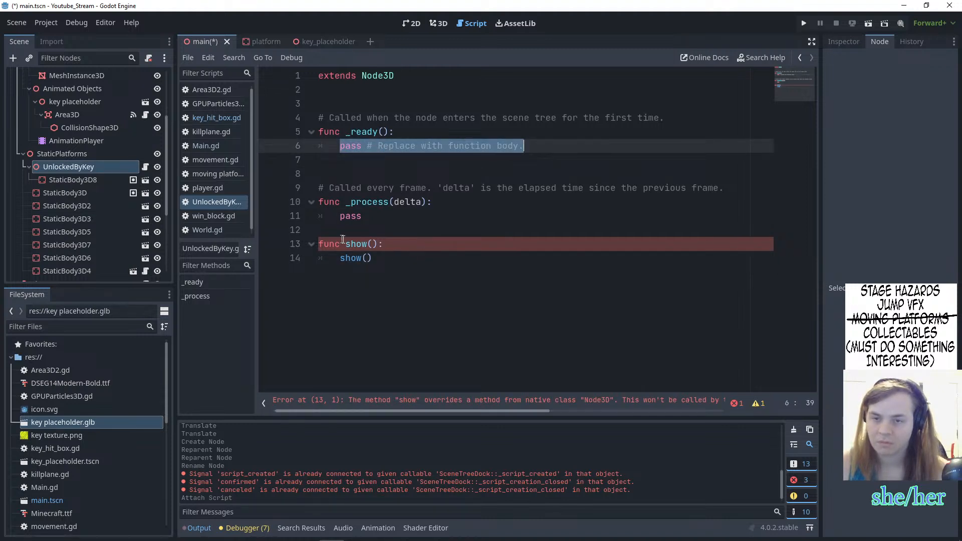
click(343, 242)
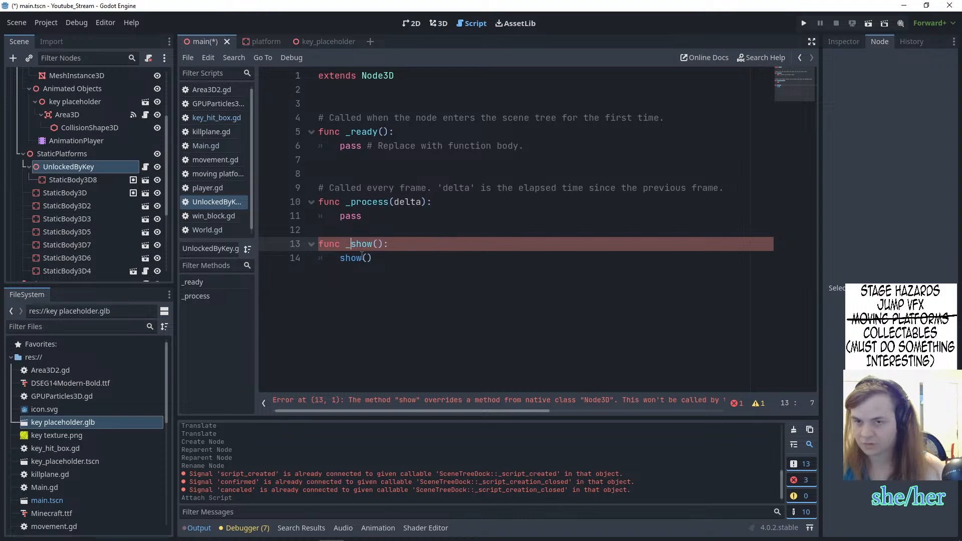
key(Right)
key(Right)
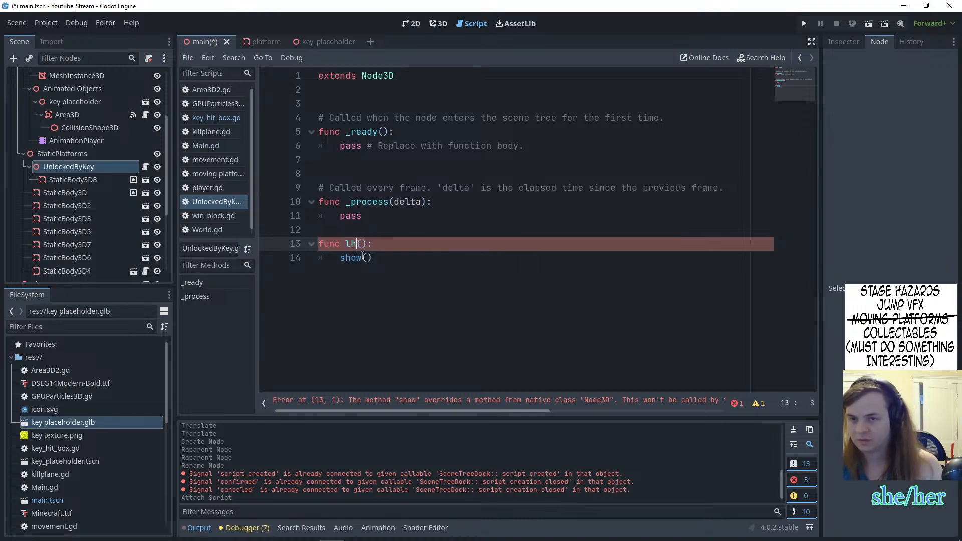
text(unhide)
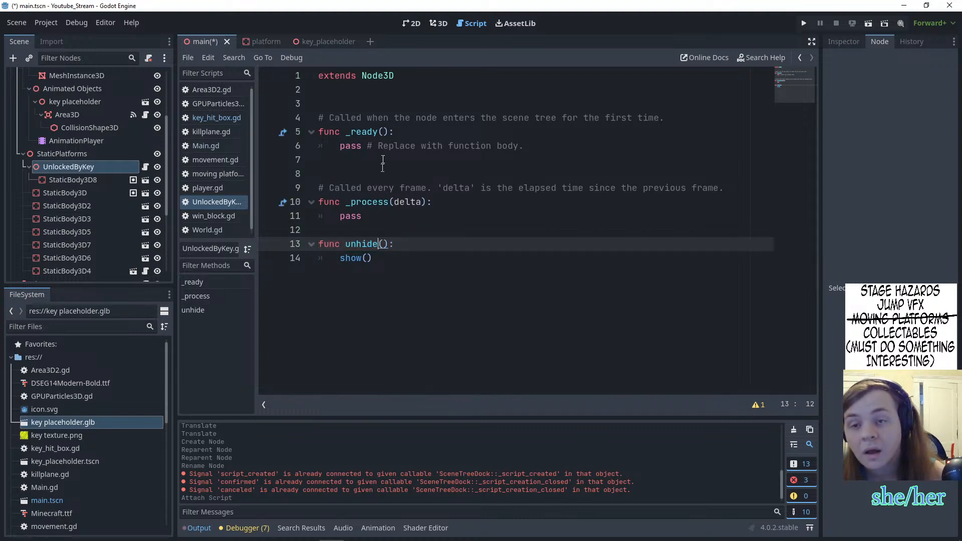
- Replace the placeholder body of _ready() in UnlockedByKey.gd with a hide() call
drag(340, 145, 523, 147)
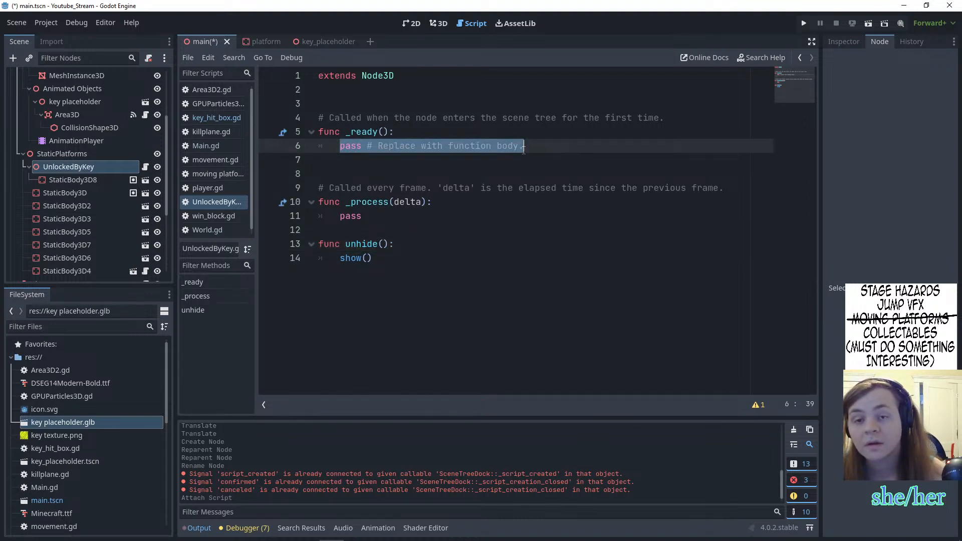
text(hide()
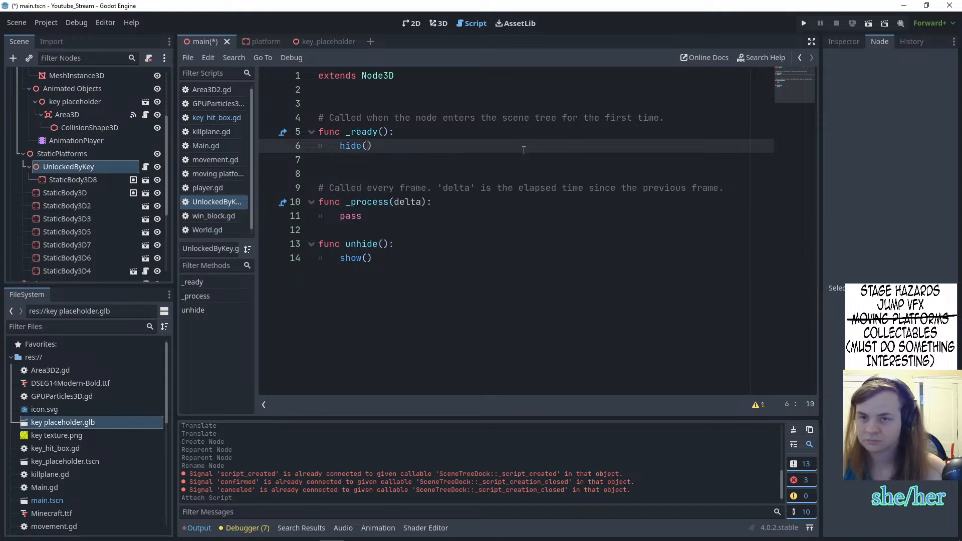
click(460, 220)
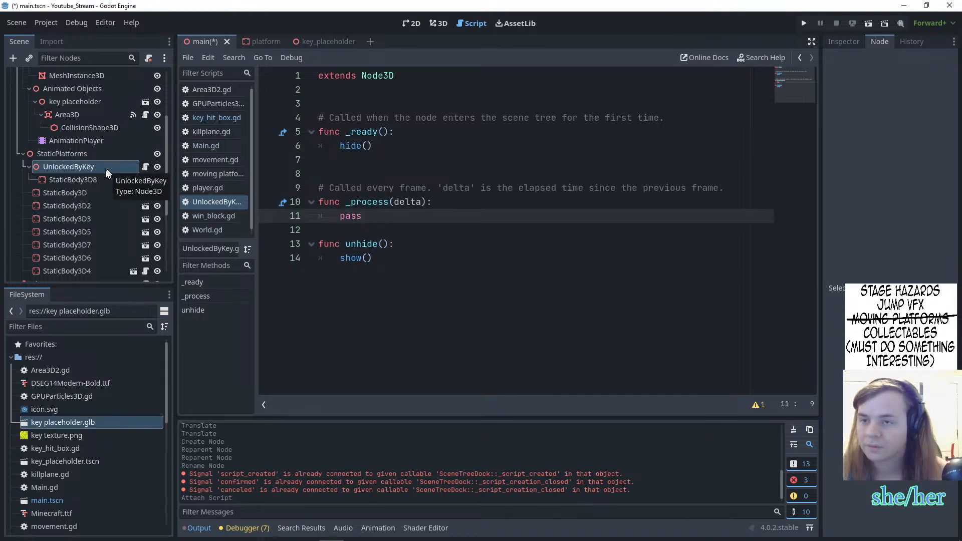
- In the key's Area3D script key_hit_box.gd, call unhide() on $"../../../../StaticPlatforms/UnlockedByKey" after queue_free() in _on_body_entered
click(67, 115)
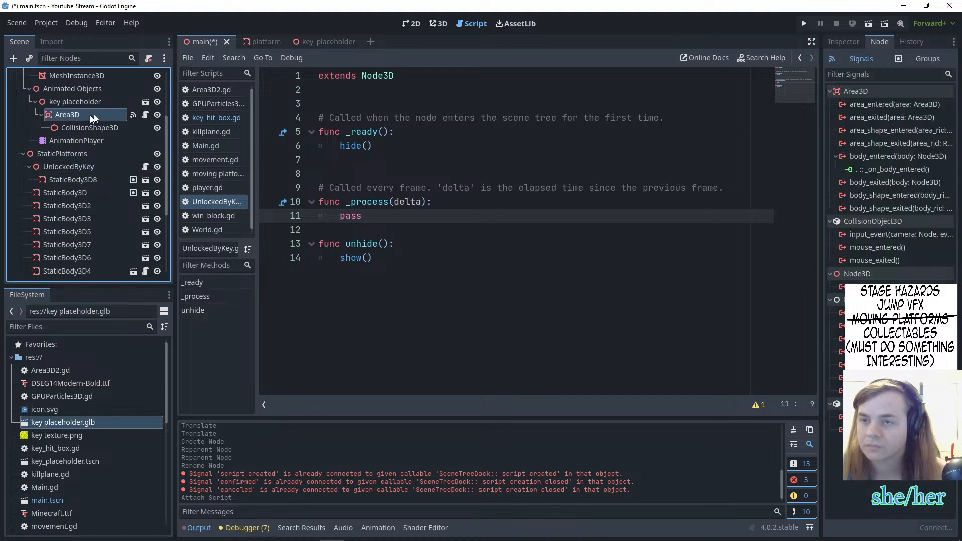
click(147, 113)
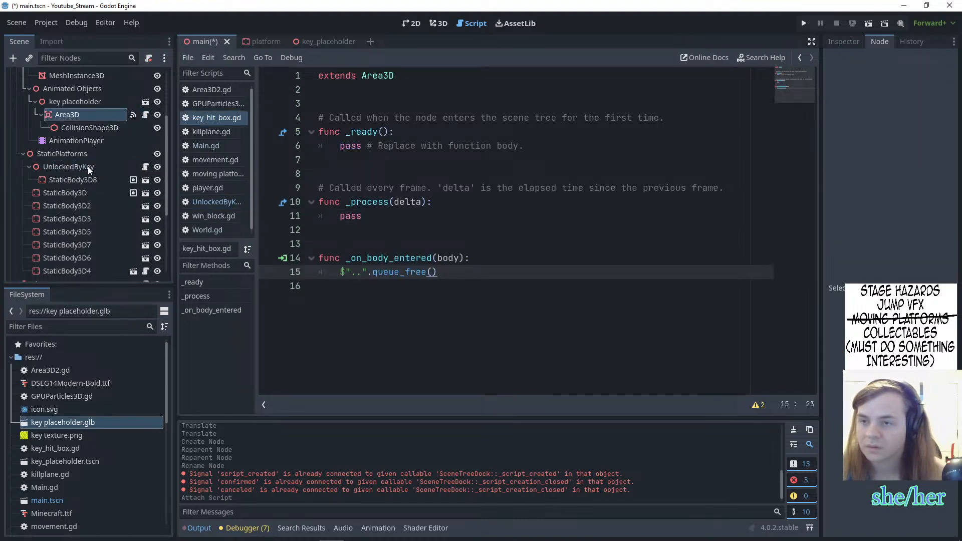
drag(88, 167, 365, 288)
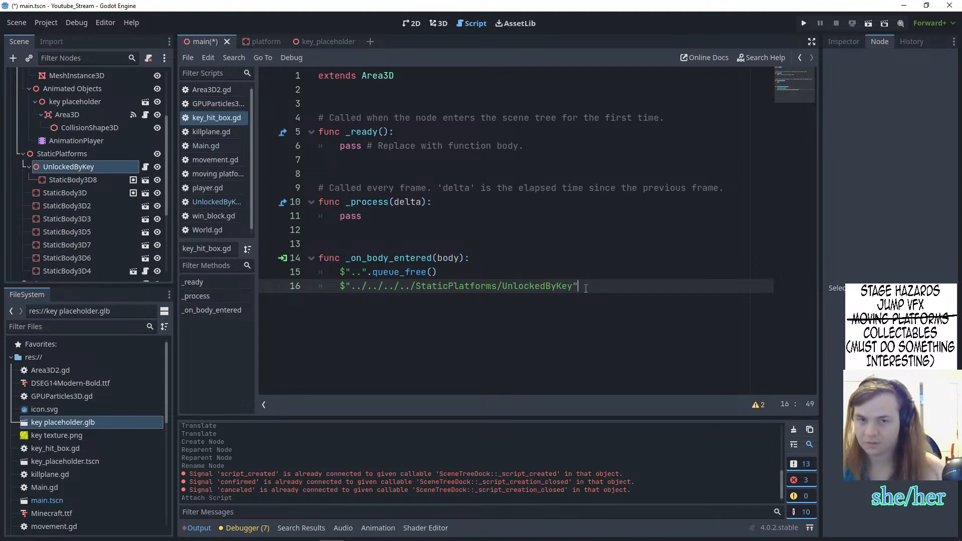
text(.yn)
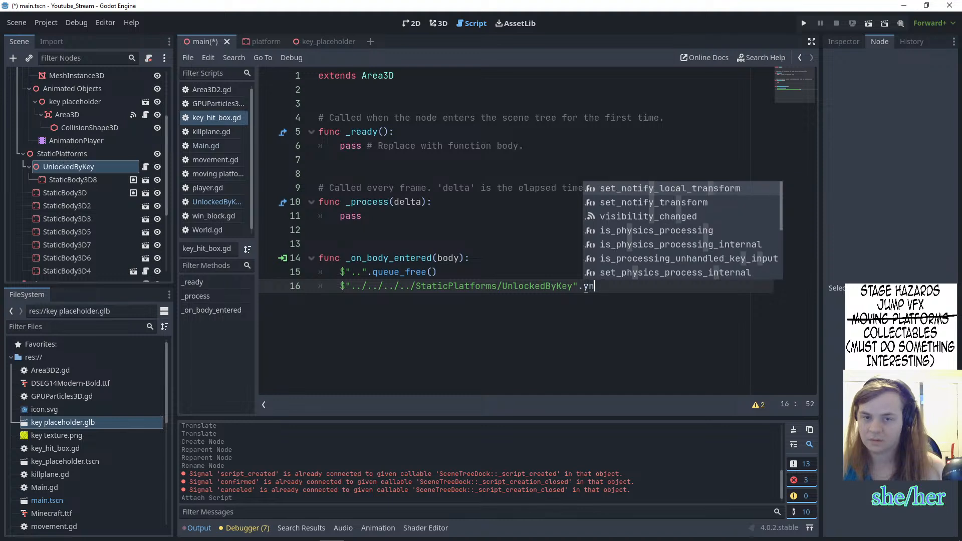
key(BackSpace)
key(BackSpace)
text(unhi)
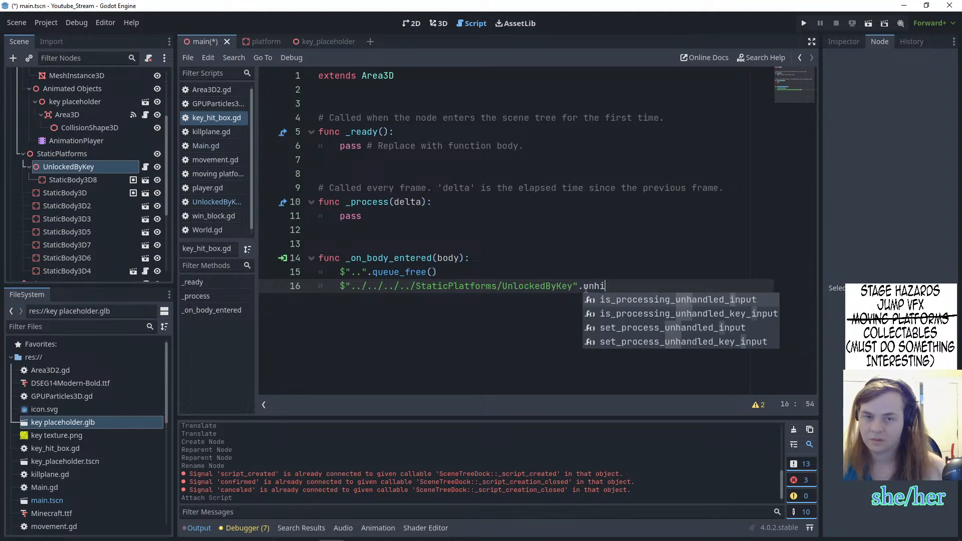
text(he)
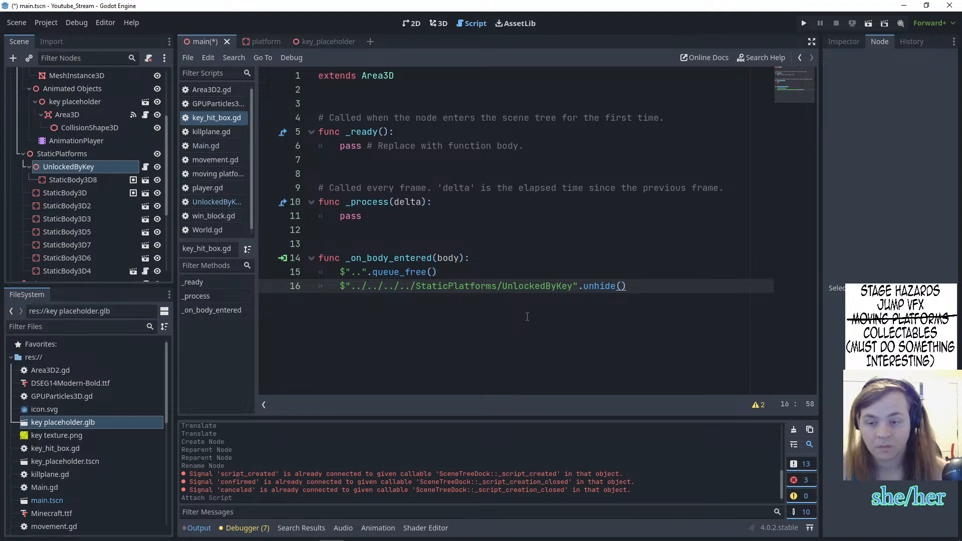
- Run the game and jump the player across the static platforms towards the moving platform
click(803, 23)
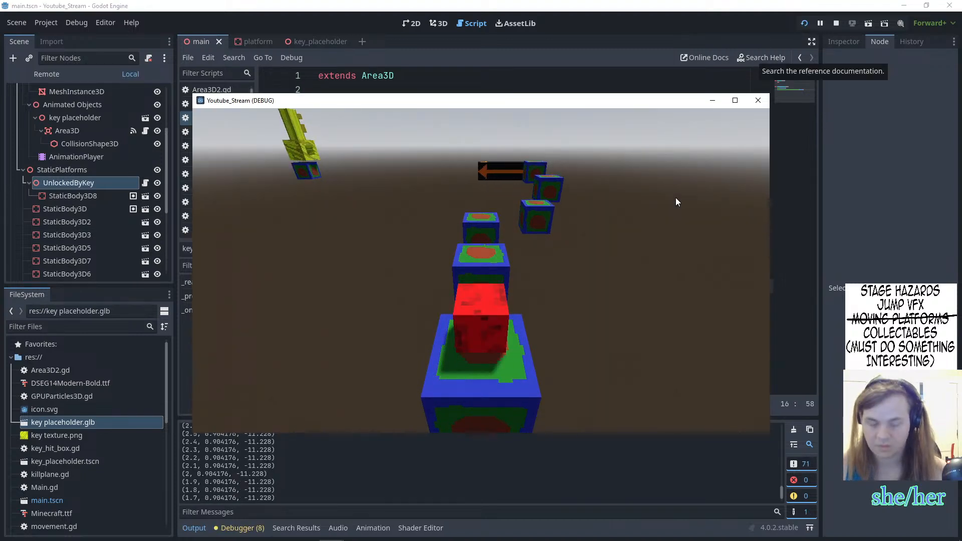
key(space)
key(w)
key(w)
key(space)
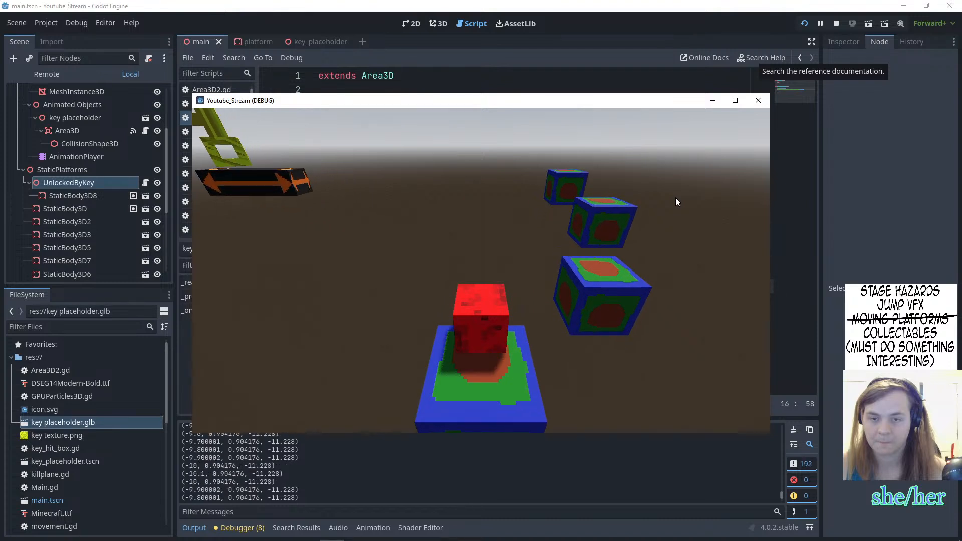
key(d)
key(space)
key(d)
key(space)
key(w)
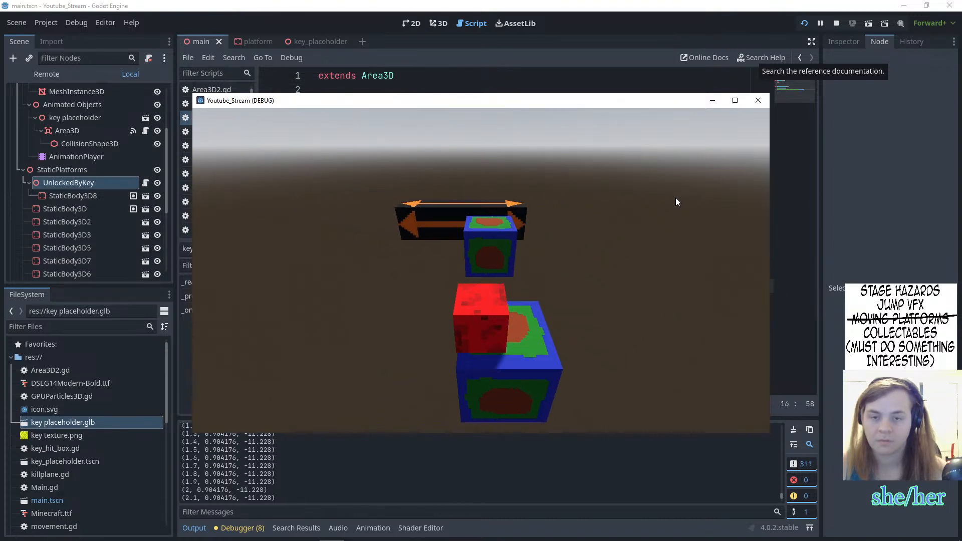
key(space)
key(w)
key(w)
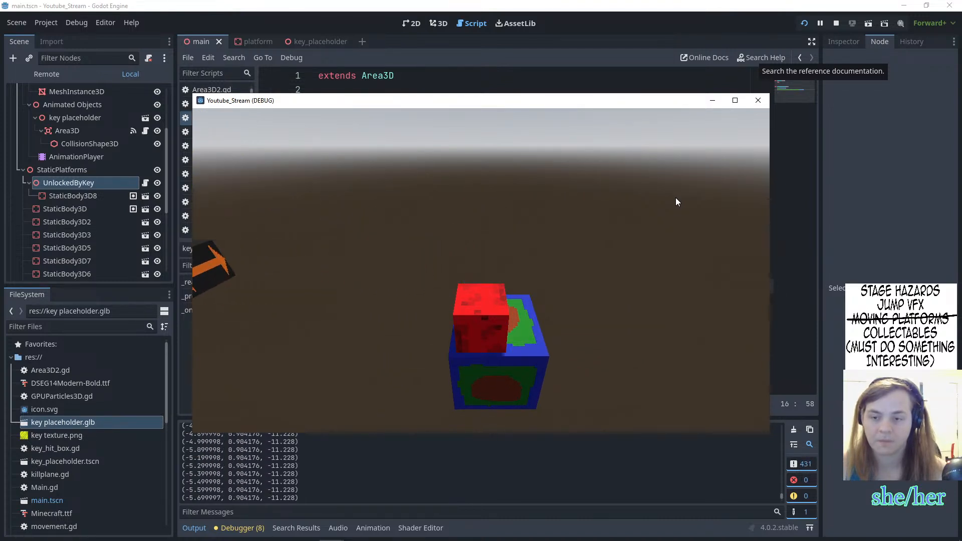
key(w)
key(space)
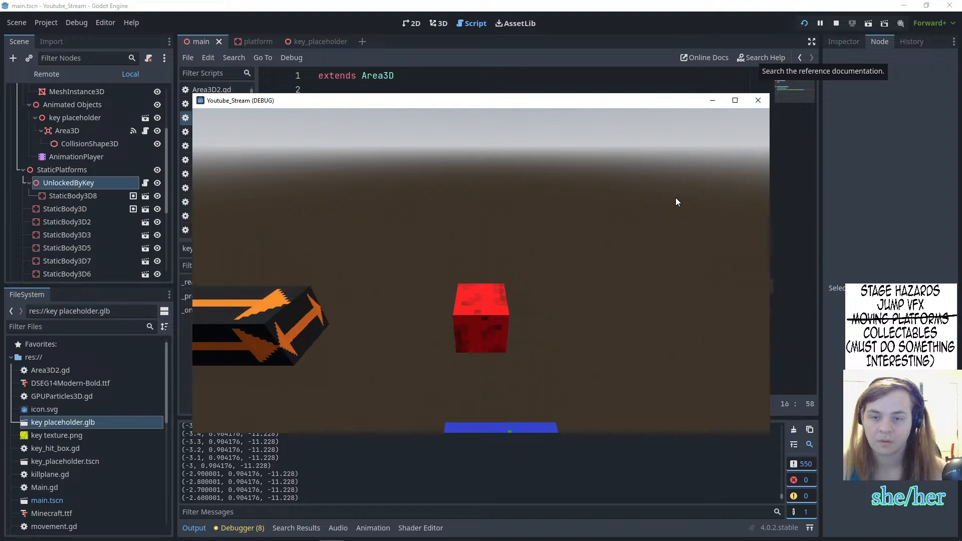
- Ride the moving platform to the key to test collecting it and revealing the hidden platform, and stop the game
key(a)
key(w)
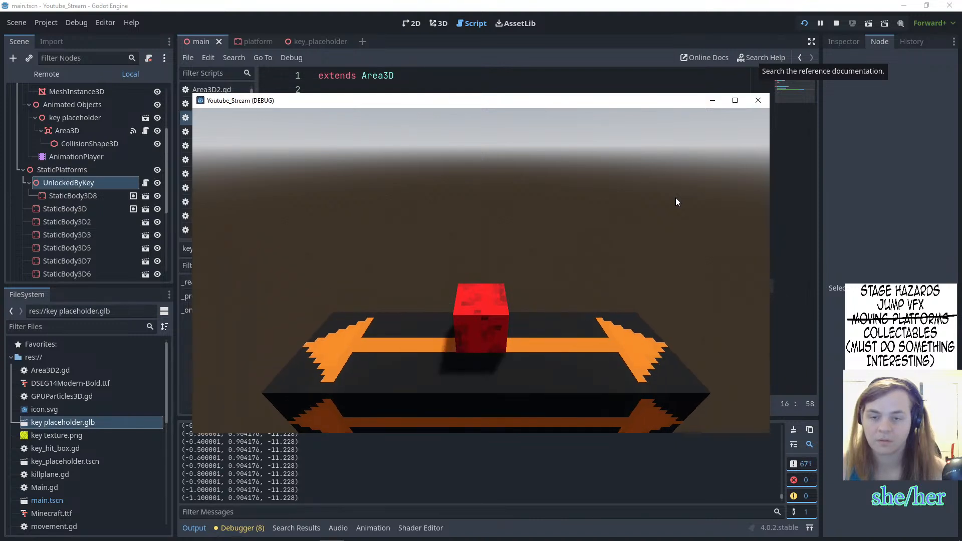
key(a)
key(space)
key(w)
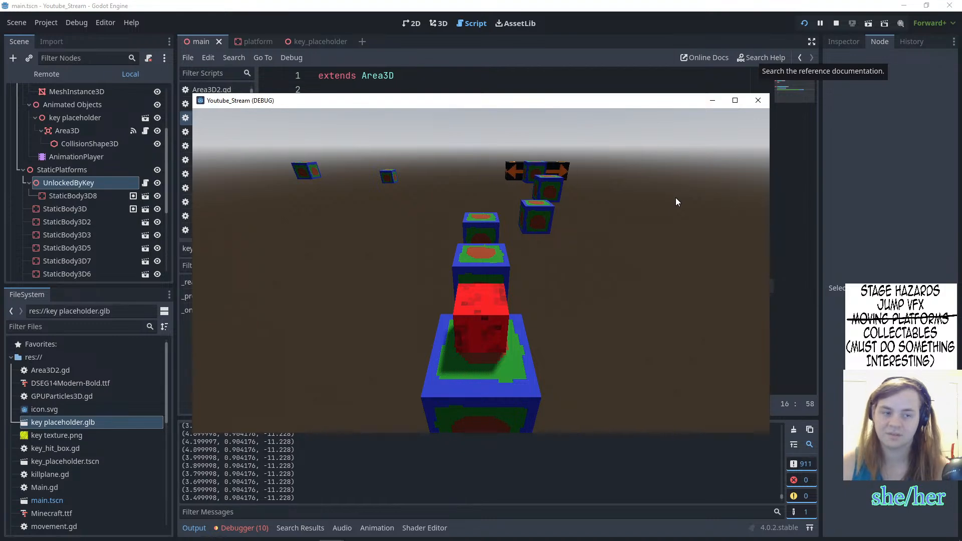
key(w)
key(space)
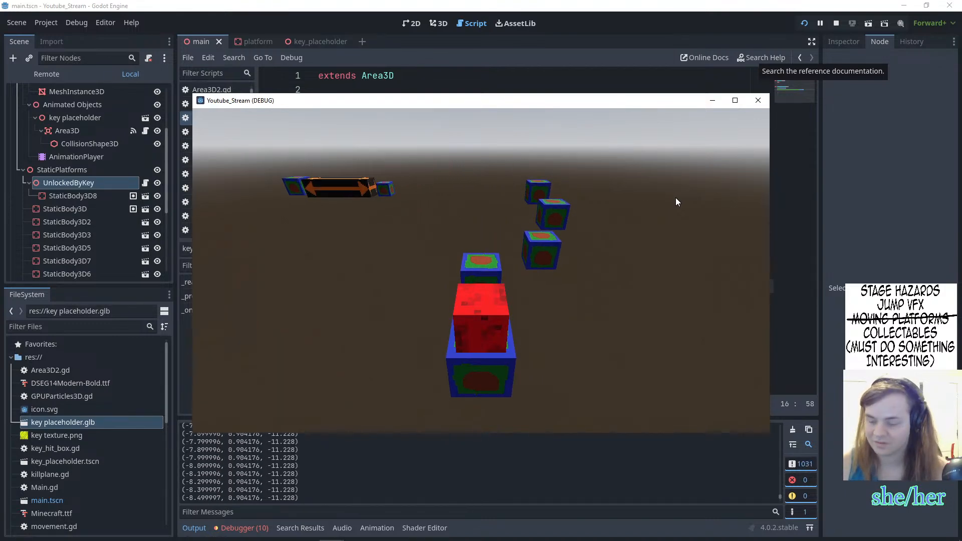
key(F8)
- In the 3D view, set the key placeholder's scale to 0.4 on all axes
click(438, 24)
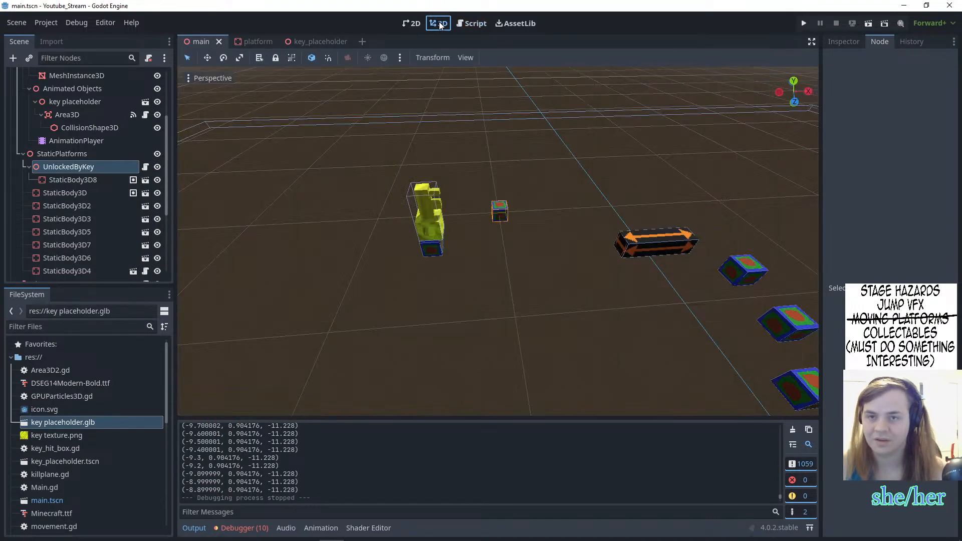
scroll(357, 208, up, 2)
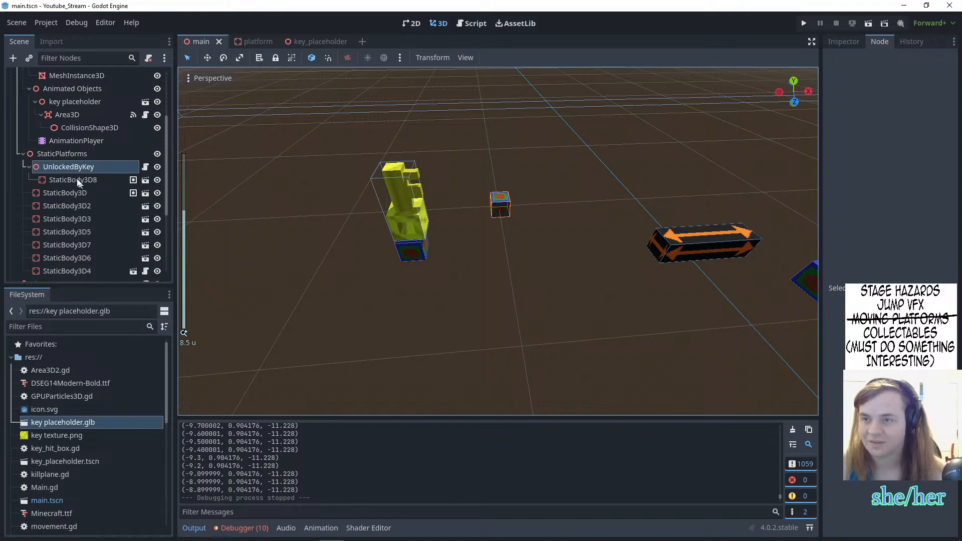
scroll(85, 157, down, 3)
scroll(82, 210, up, 4)
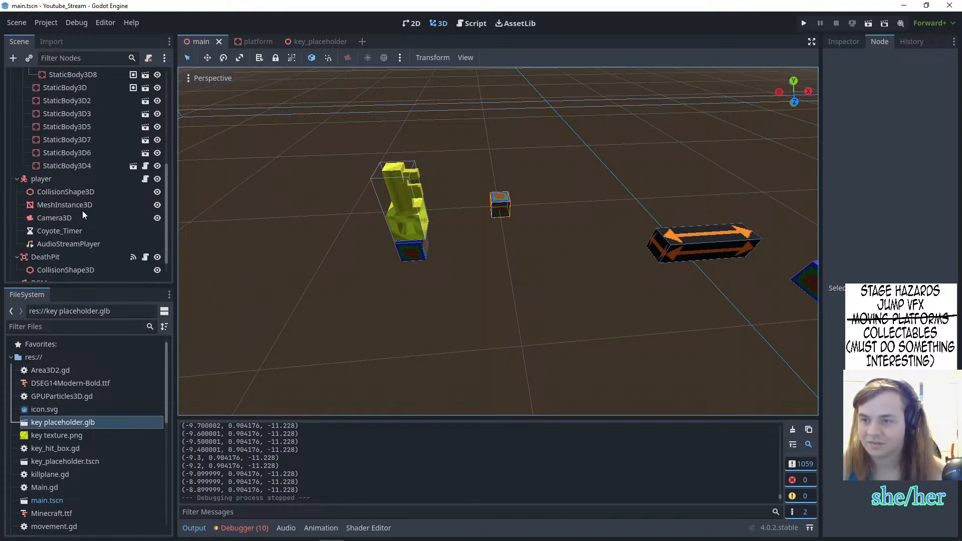
click(77, 128)
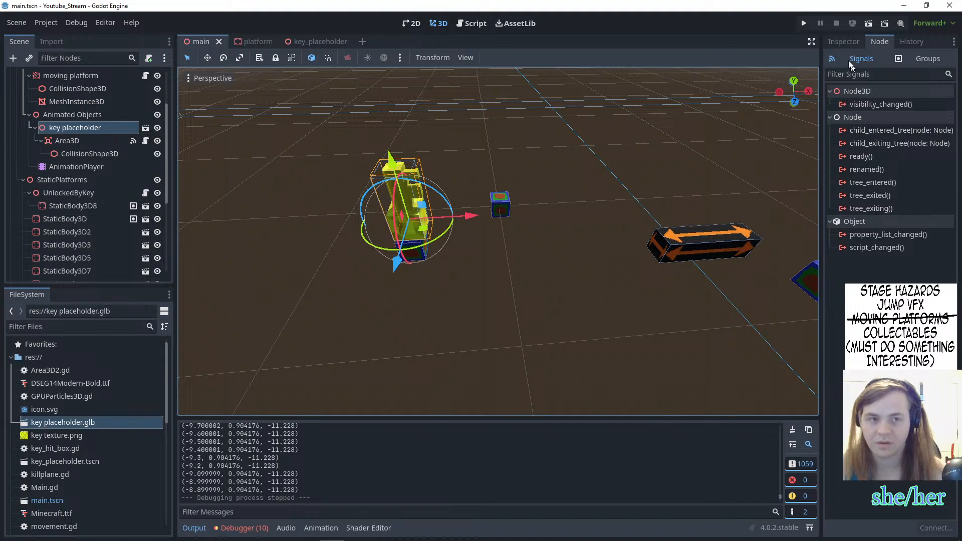
click(852, 45)
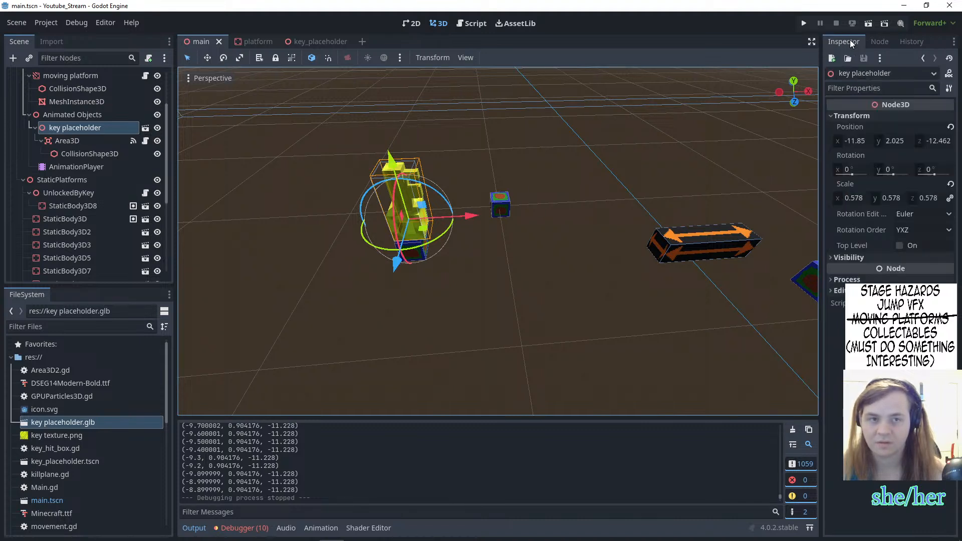
click(860, 199)
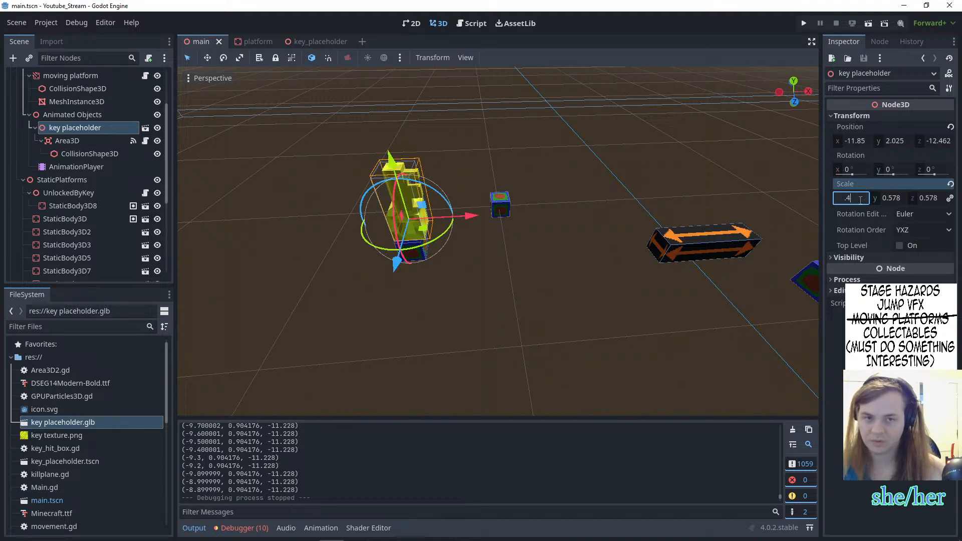
text(.4)
key(Return)
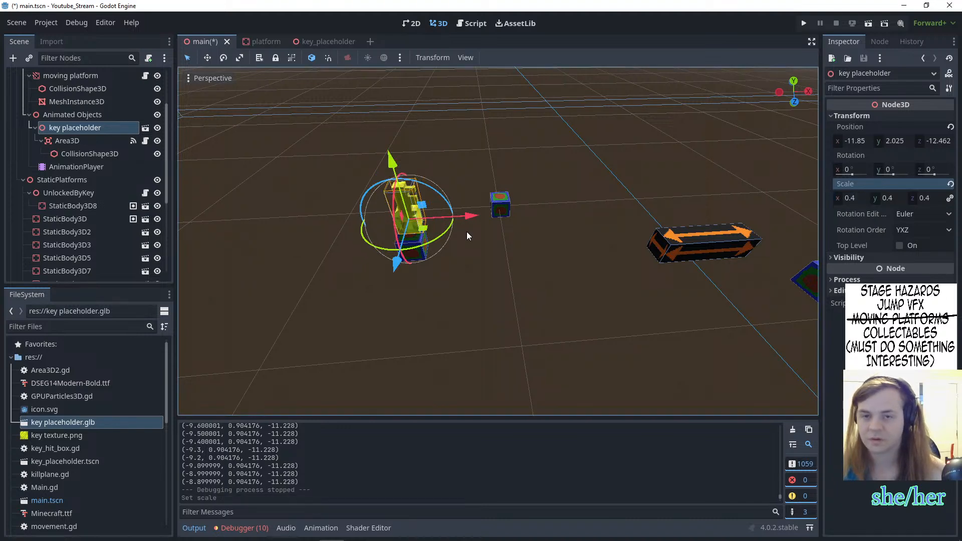
- Reposition the scaled-down key along X over its platform, check it in the top view and deselect it
drag(473, 217, 467, 217)
scroll(359, 260, up, 2)
middle_drag(359, 262, 386, 224)
drag(386, 234, 339, 226)
key(KP_7)
click(439, 191)
- Run the game and jump the player from the start platform across the first static platforms
click(804, 23)
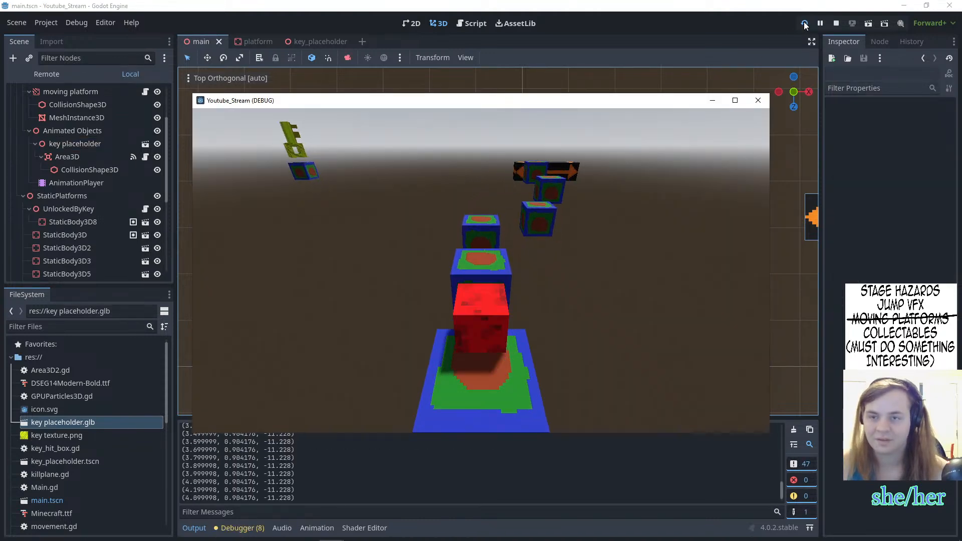
key(w)
key(space)
key(w)
key(d)
key(space)
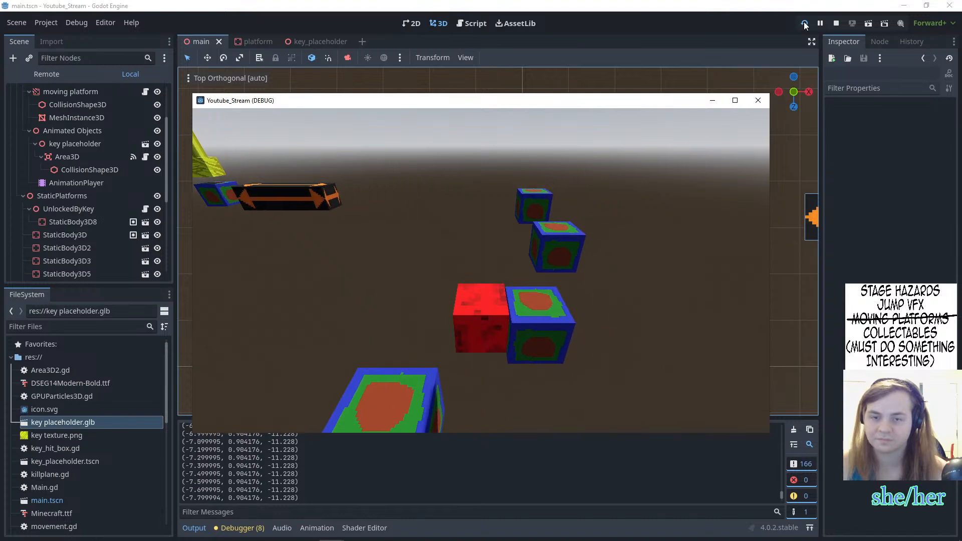
key(space)
key(d)
key(w)
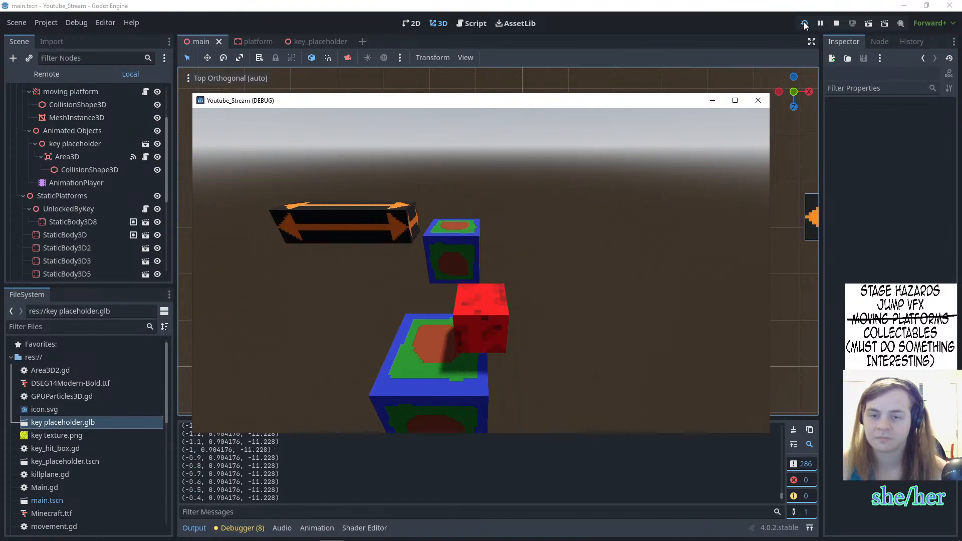
- Jump the player onto the last static platform and position it there for the moving platform's return
key(a)
key(s)
key(w)
key(space)
key(a)
key(w)
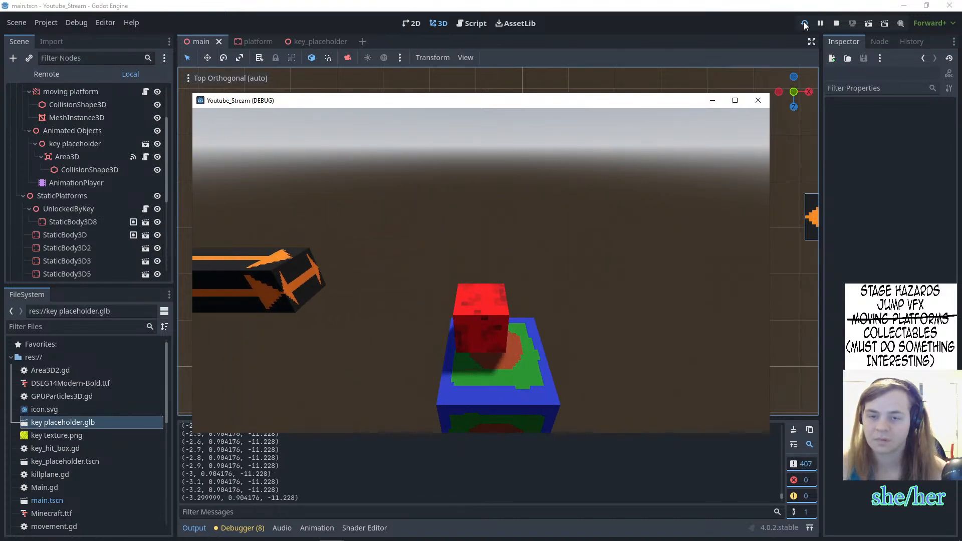
key(s)
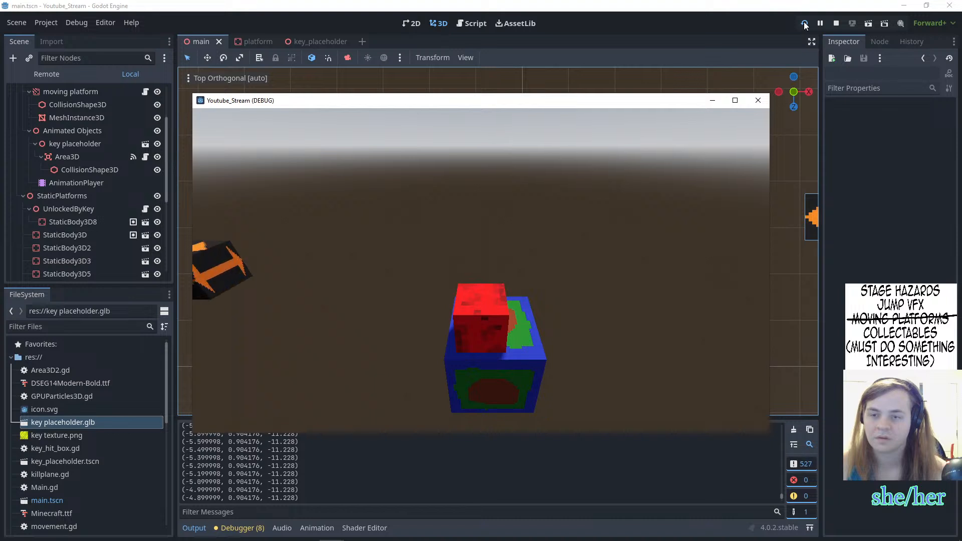
- Ride the moving platform to the scaled-down key, collect it, test the jump towards the revealed platform, and stop the game
key(w)
key(space)
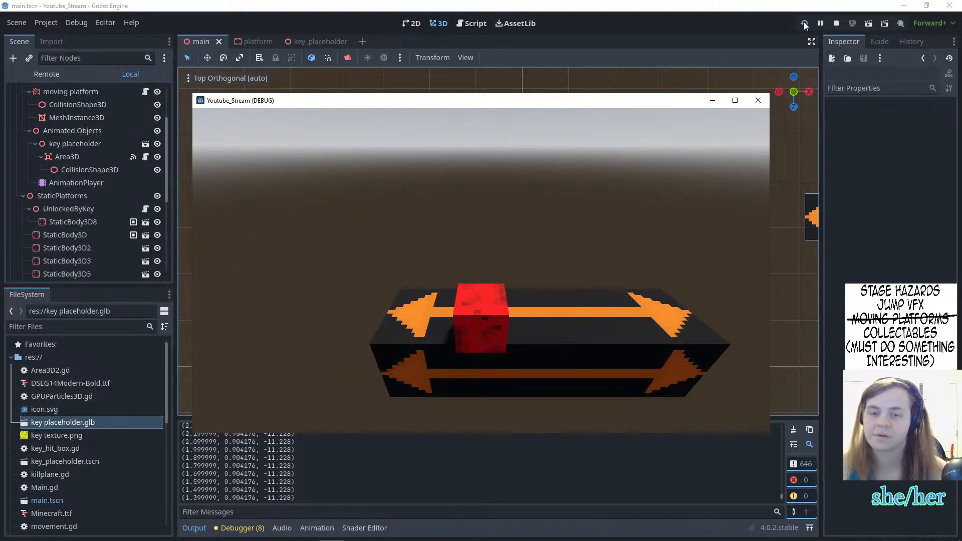
key(a)
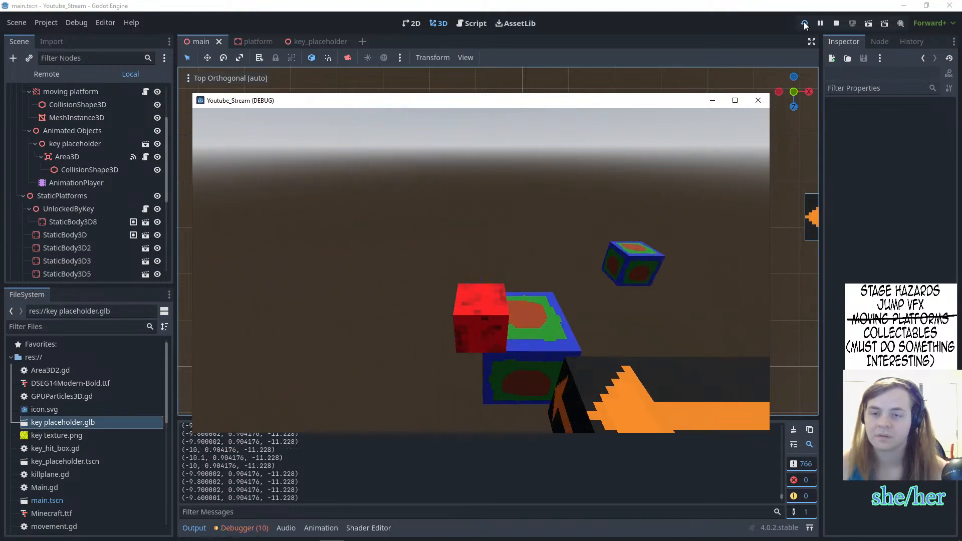
key(space)
key(w)
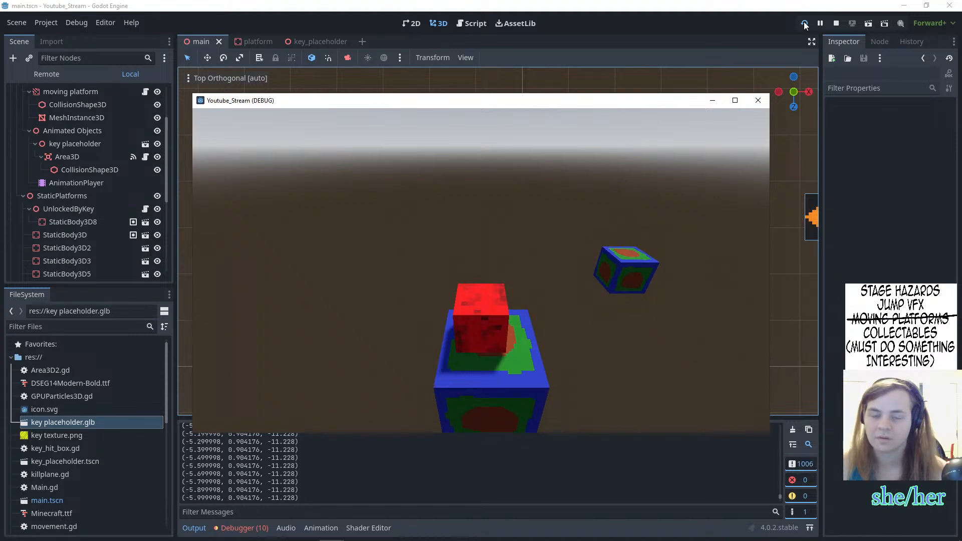
key(d)
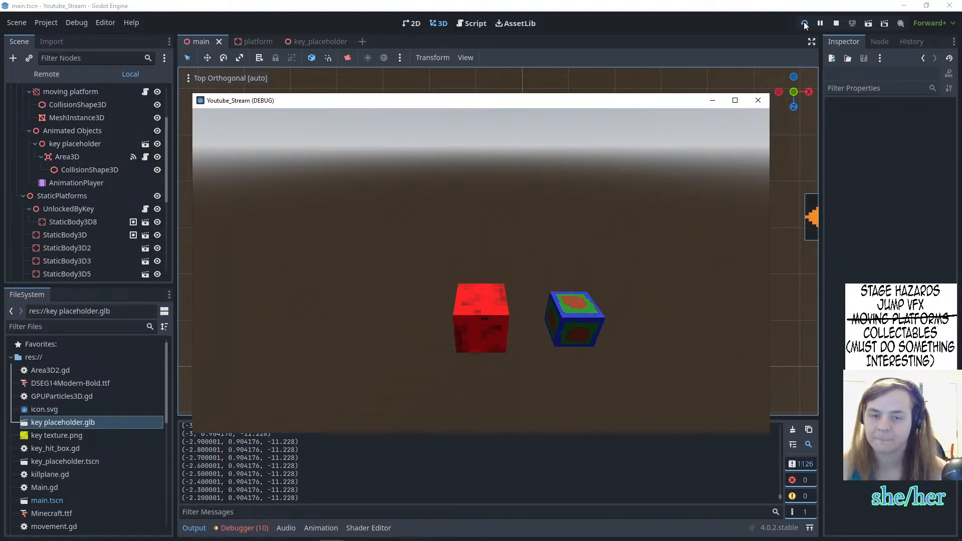
click(804, 23)
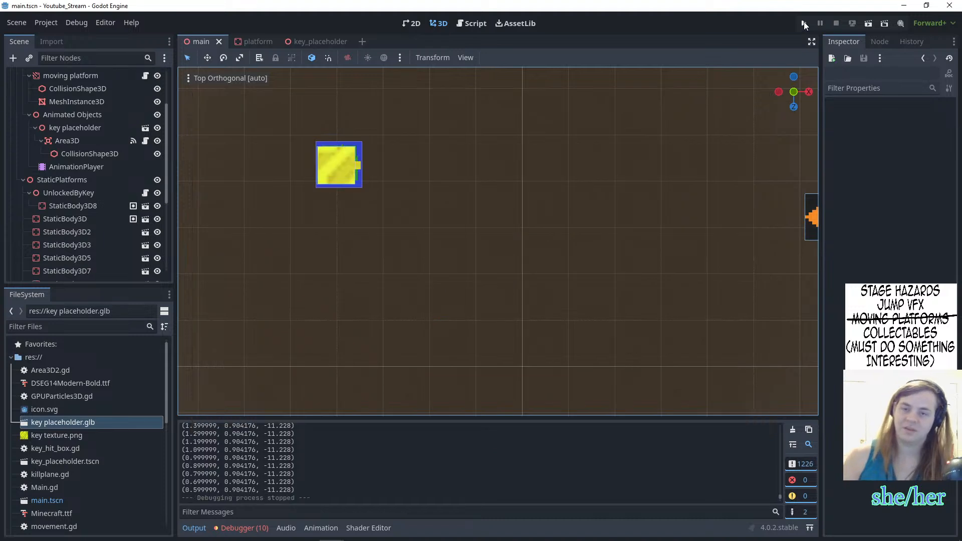
- In the top view, move StaticBody3D8 along Z closer to the key's platform and deselect it
scroll(280, 221, down, 4)
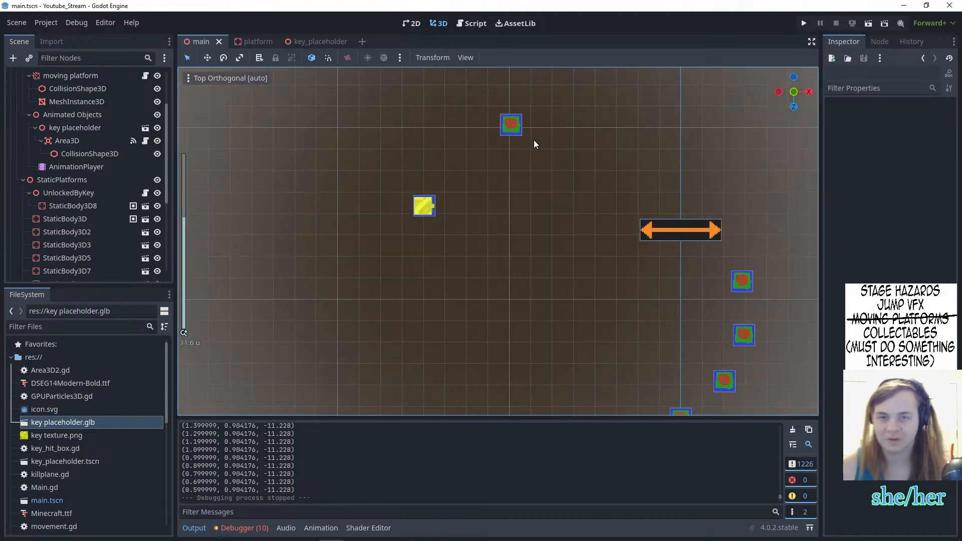
click(516, 131)
drag(513, 185, 504, 221)
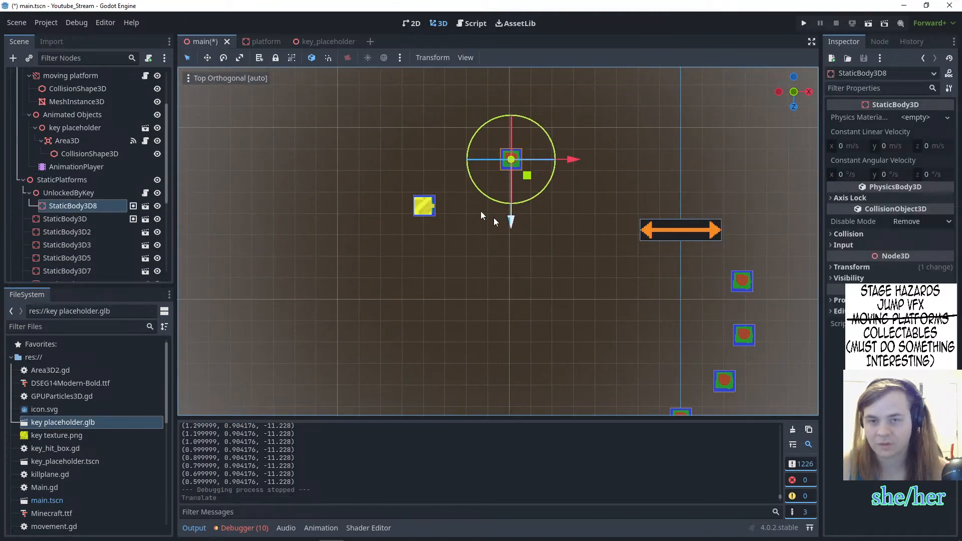
click(404, 147)
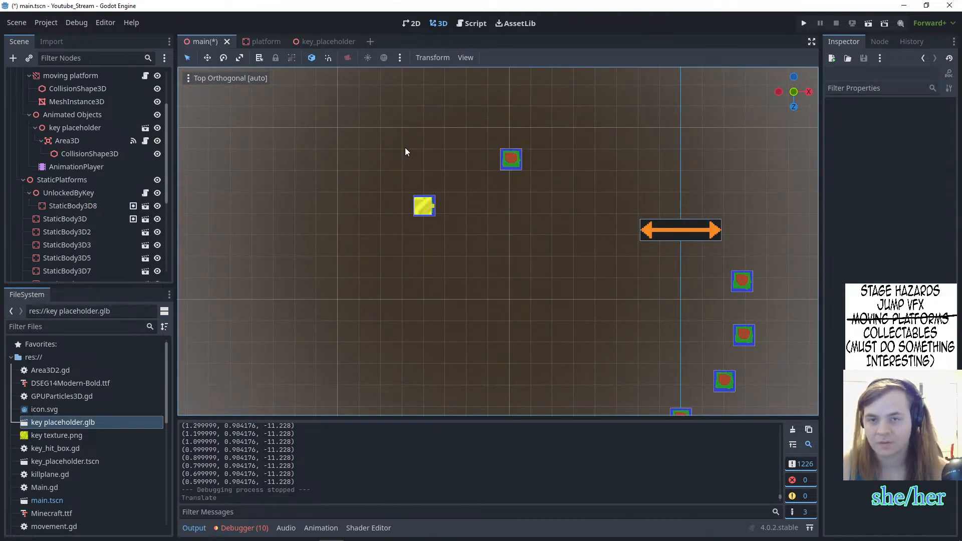
- Run the game and try to jump the player across the static platforms onto the moving platform
click(803, 23)
key(w)
key(d)
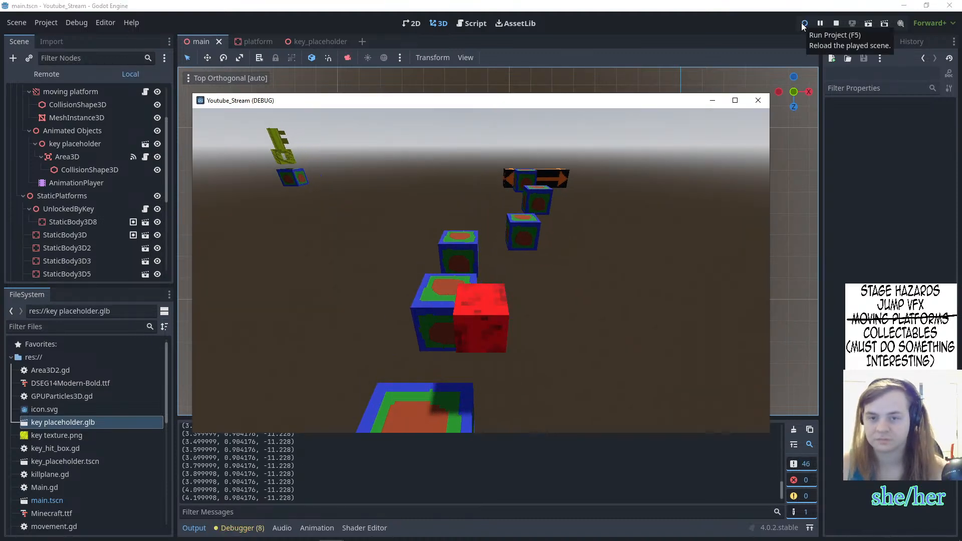
key(space)
key(w)
key(d)
key(space)
key(space)
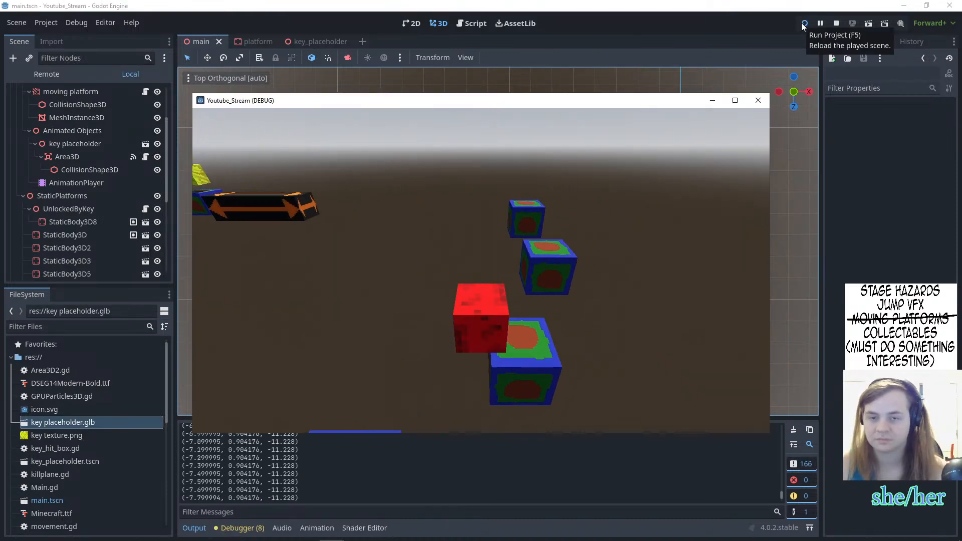
key(w)
key(a)
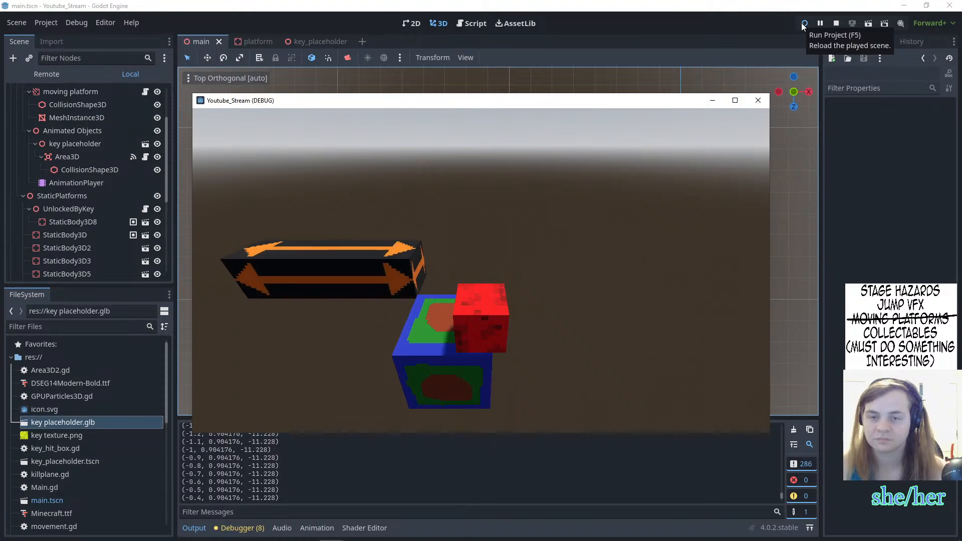
key(space)
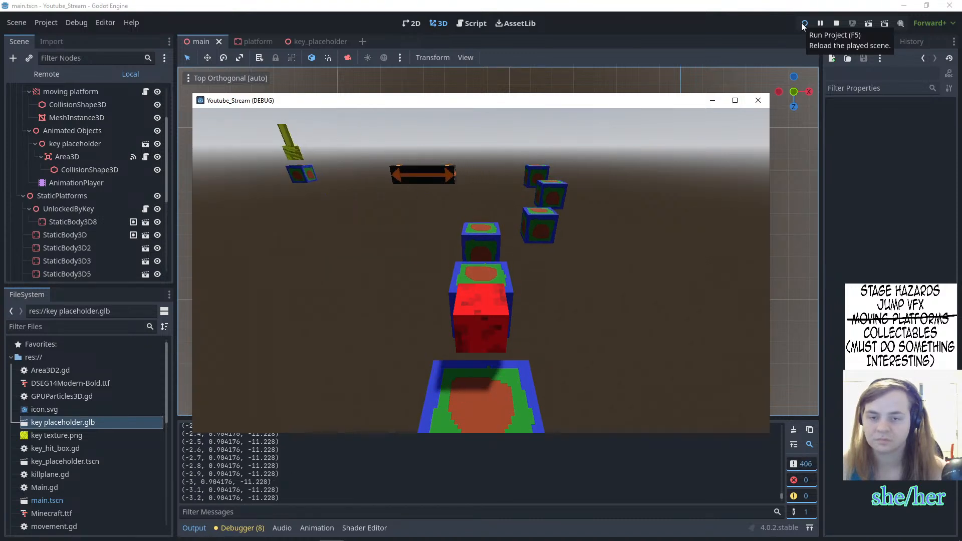
- Retry the static platform jumps from the start platform after the respawn
key(w)
key(space)
key(w)
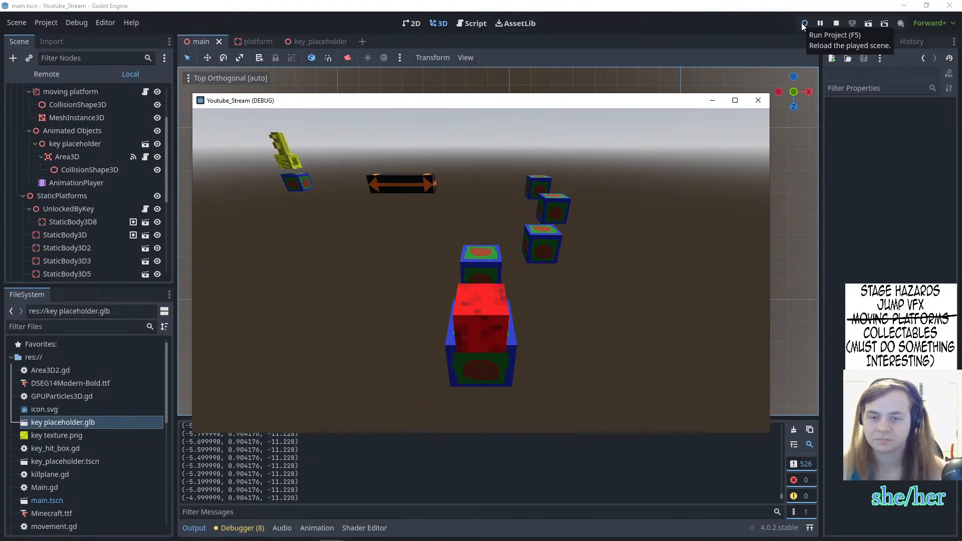
key(space)
key(space)
key(d)
key(w)
key(d)
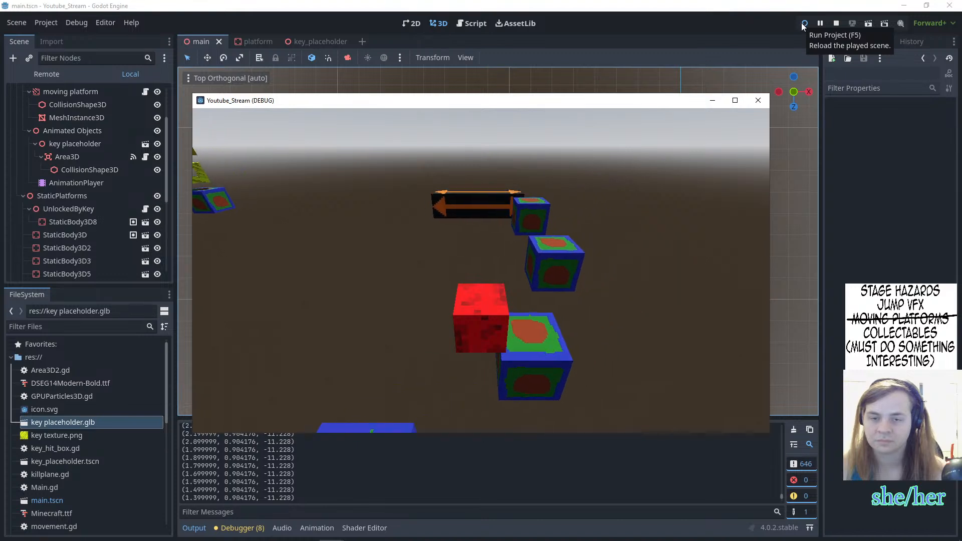
key(space)
key(w)
key(space)
key(space)
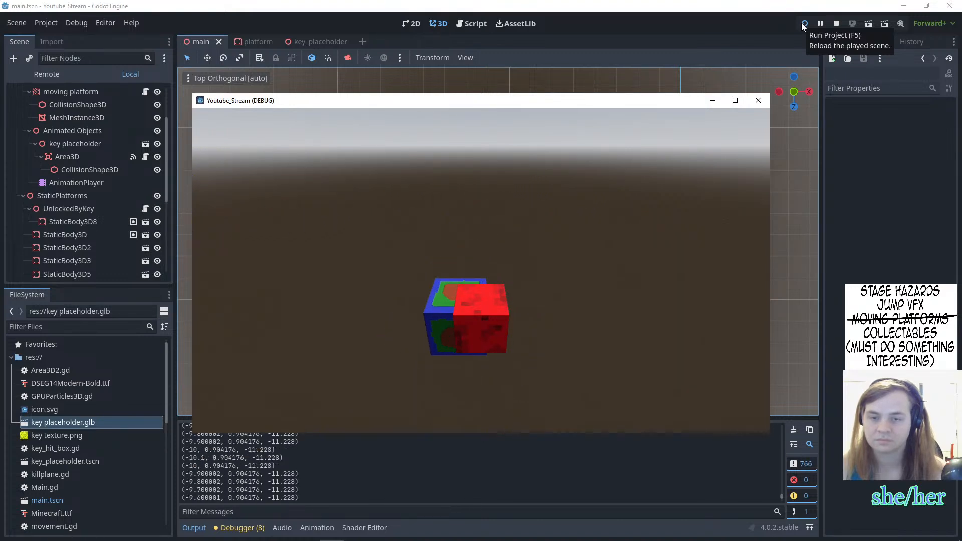
- Cross the platforms again to the key, test the jump to the moved StaticBody3D8 platform, and stop the game
key(w)
key(space)
key(space)
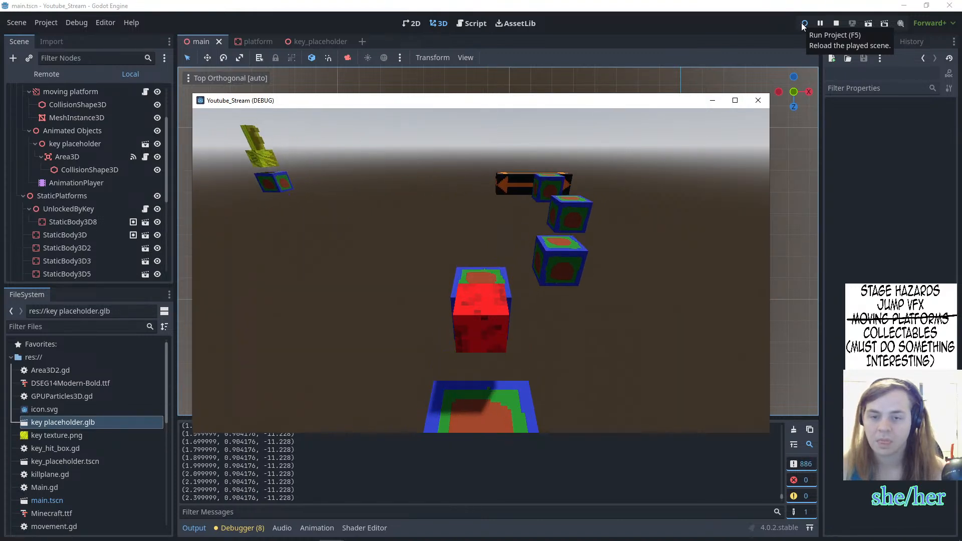
key(d)
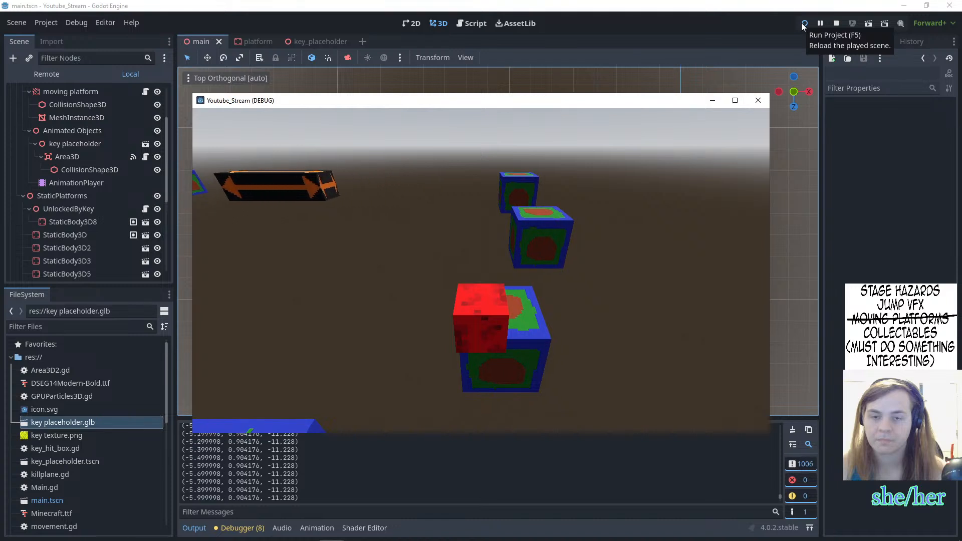
key(w)
key(space)
key(space)
key(d)
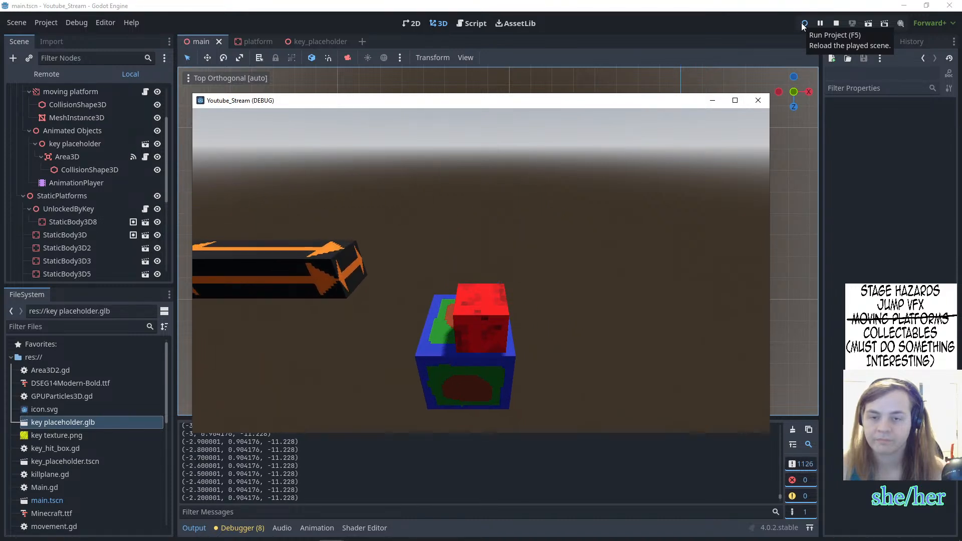
key(space)
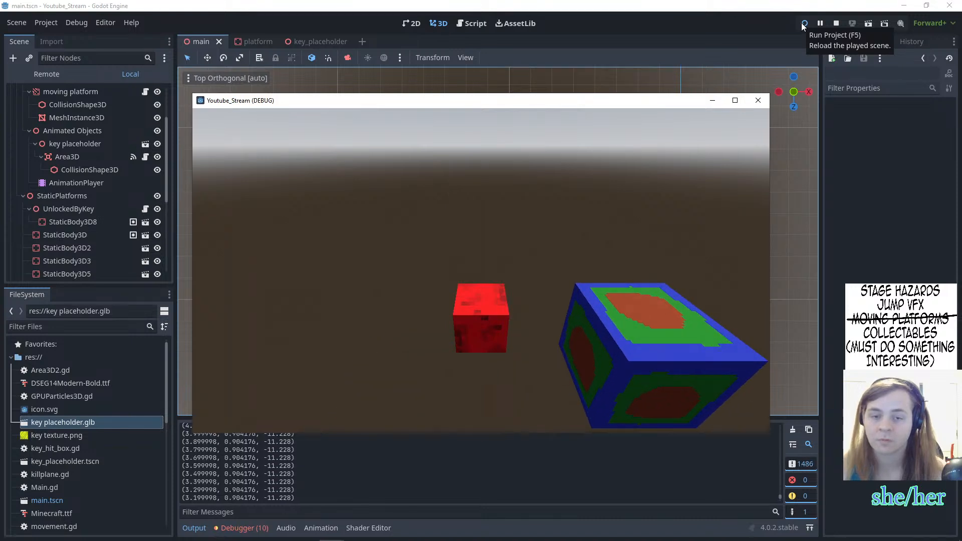
click(801, 27)
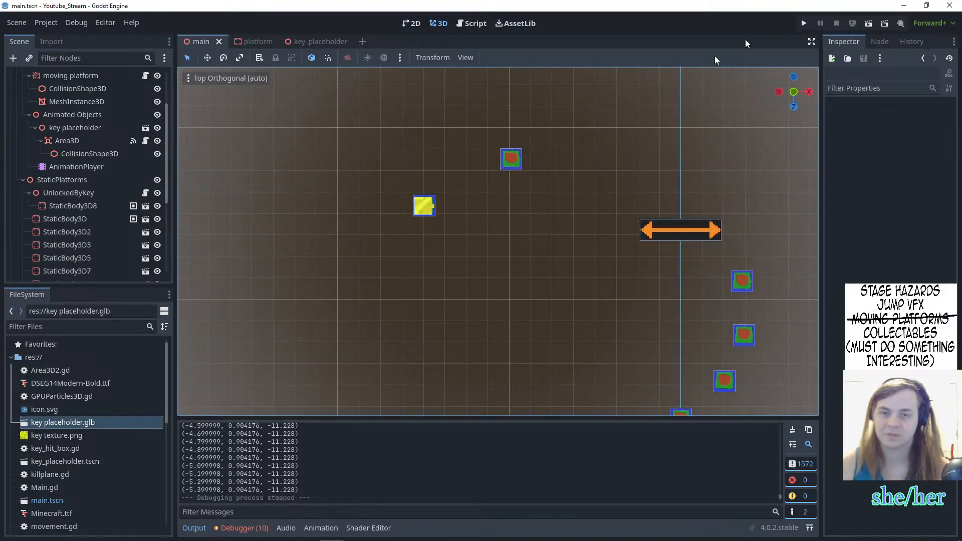
- Reposition StaticBody3D8 horizontally near the key, lower it slightly, adjust it along Z in the perspective view, and deselect it
click(509, 159)
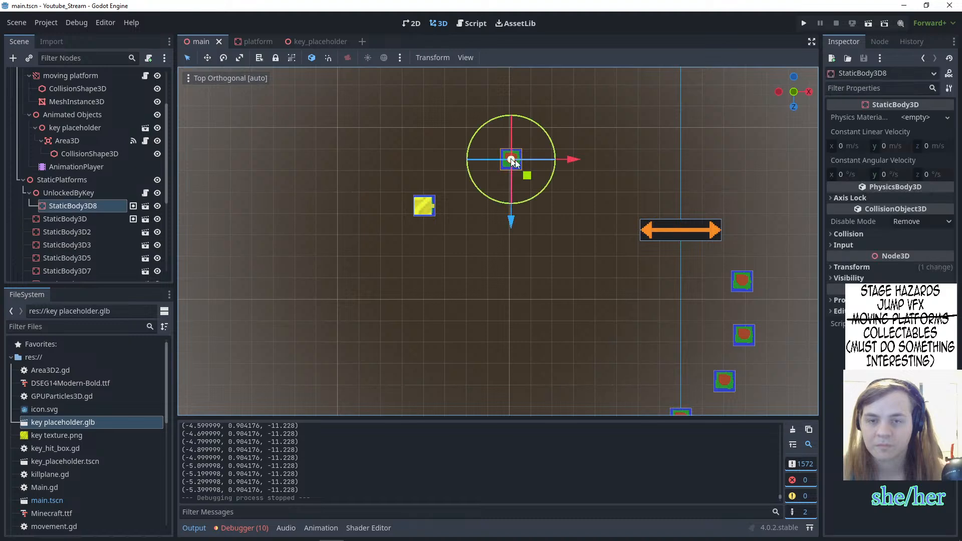
drag(509, 159, 456, 158)
middle_drag(456, 158, 539, 206)
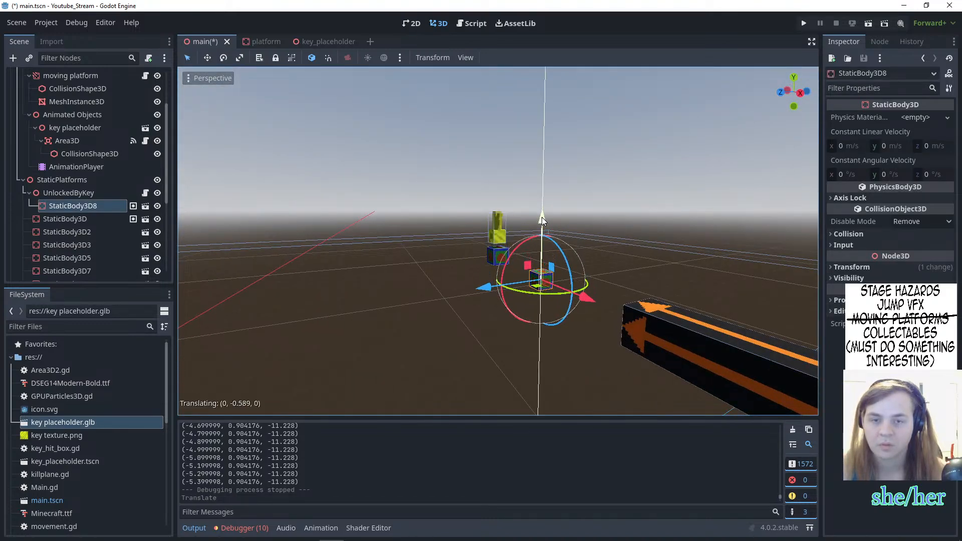
drag(488, 288, 534, 282)
click(445, 269)
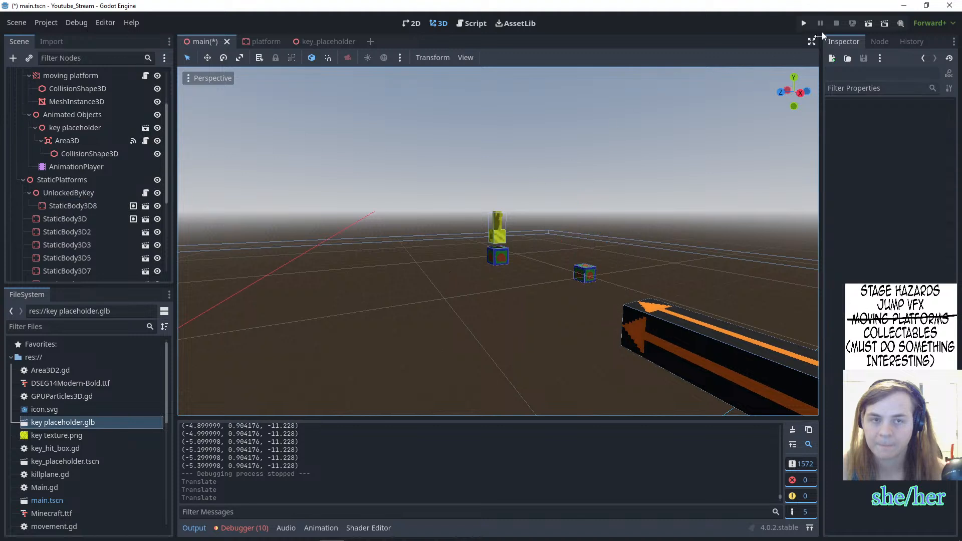
- Run the game with the repositioned platform and jump the player across to the last static platform
click(803, 23)
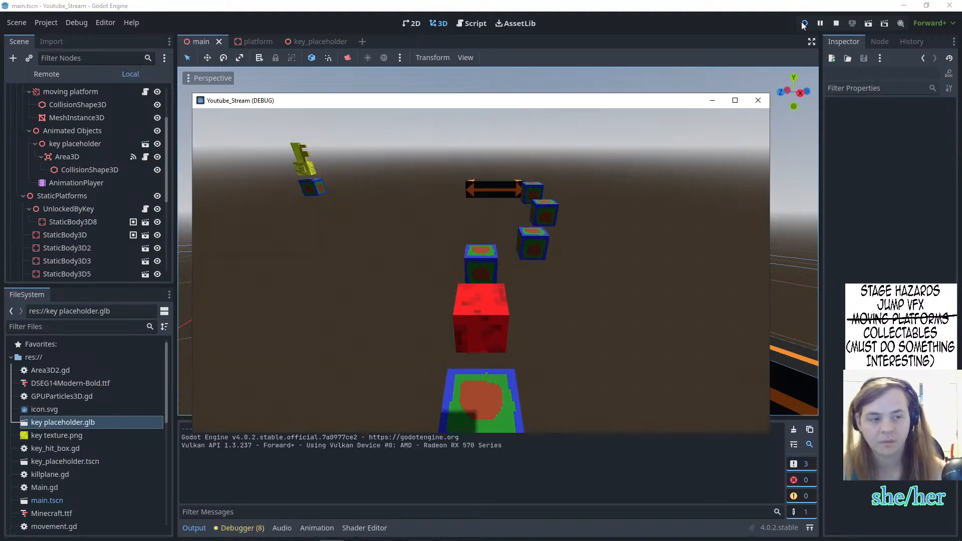
key(w)
key(space)
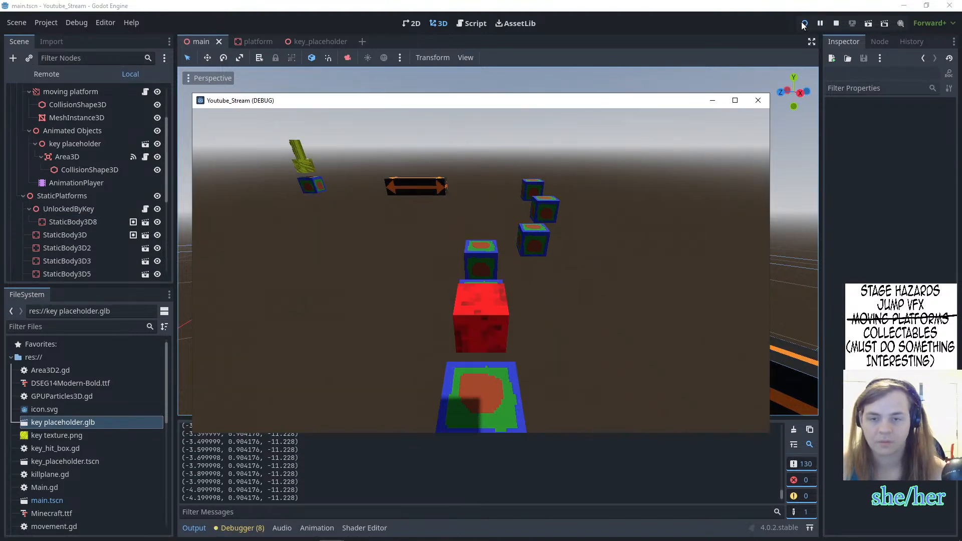
key(space)
key(d)
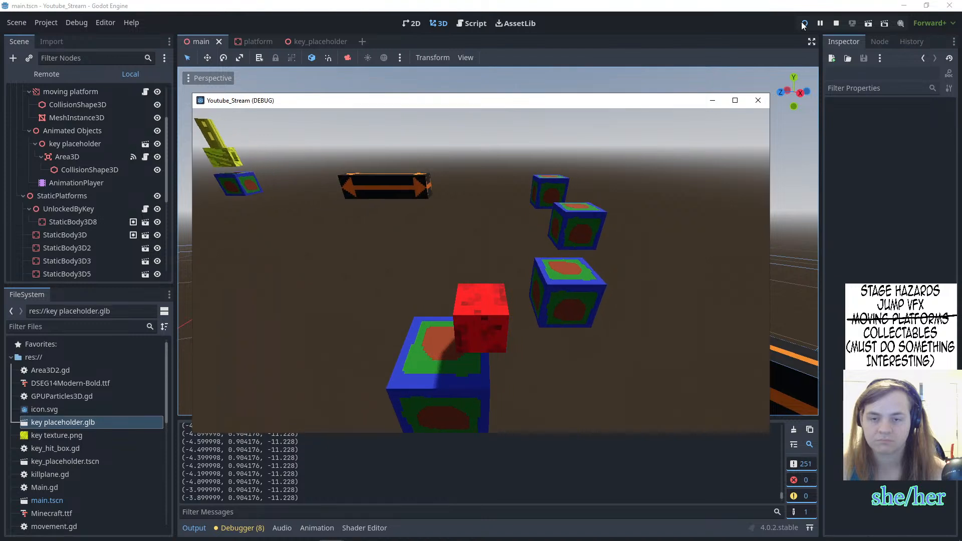
key(space)
key(d)
key(w)
key(space)
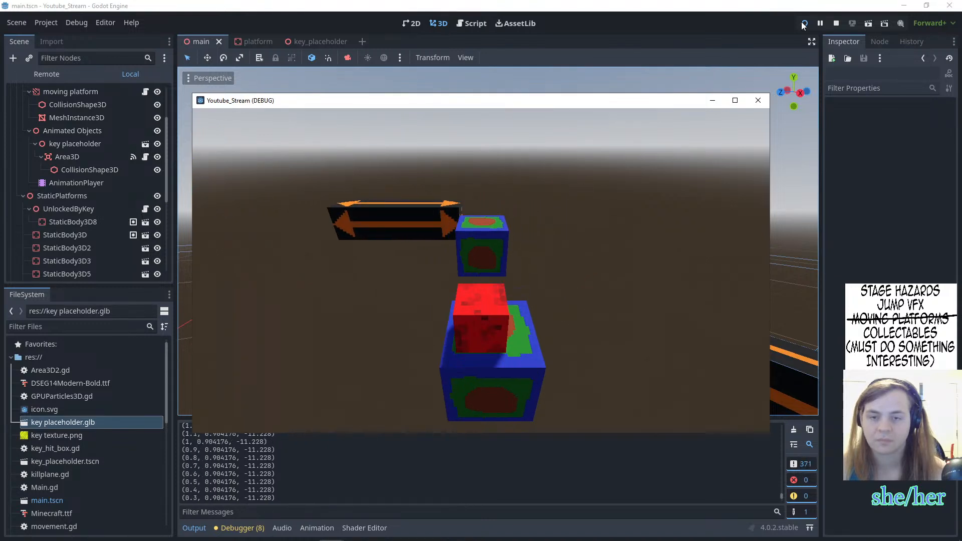
key(space)
key(w)
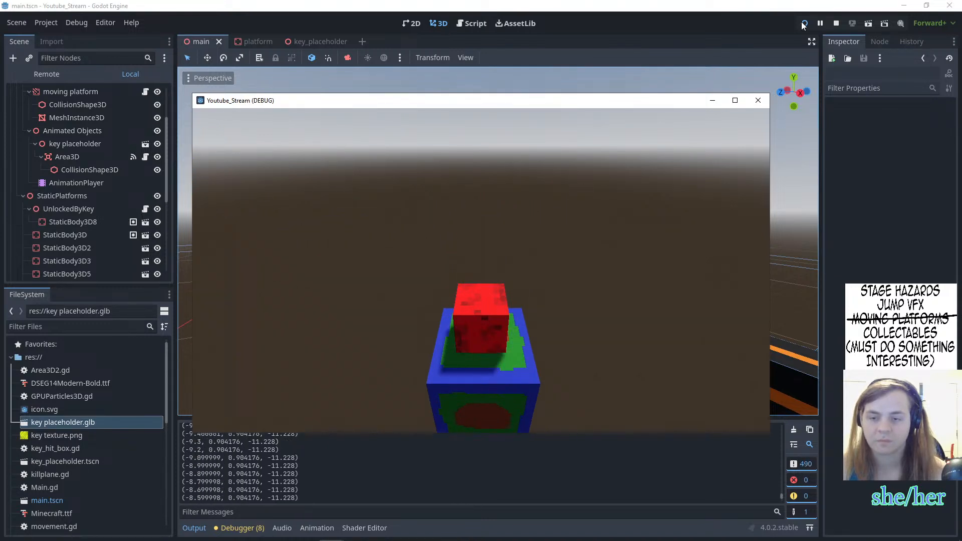
- Jump the player onto the moving platform and from there towards the key's platform
key(w)
key(space)
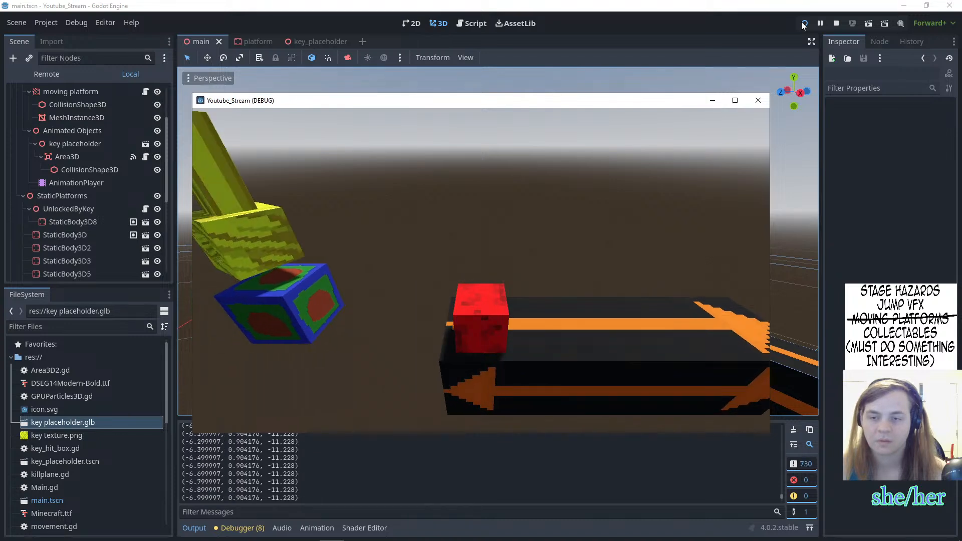
key(space)
key(w)
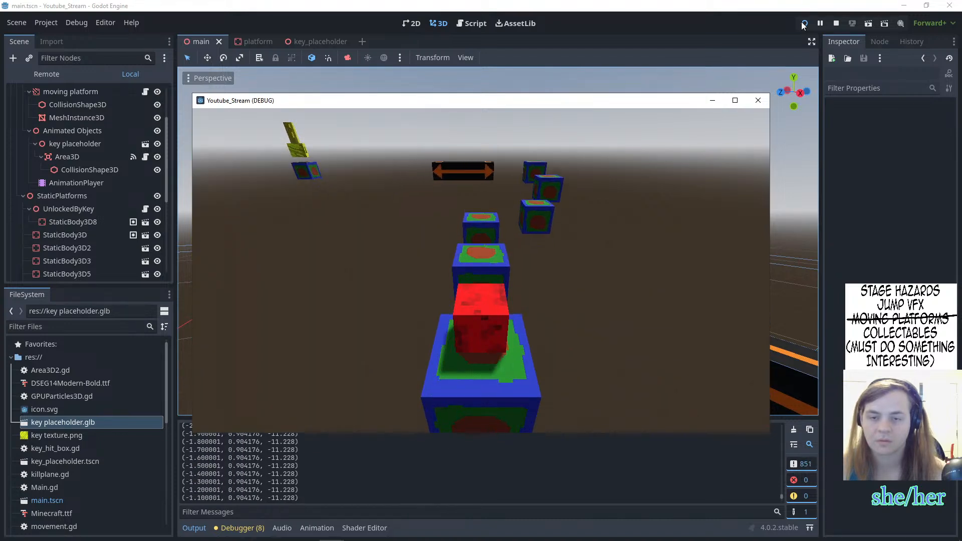
- Cross the static platforms again from the start, ride the moving platform, and jump towards the key's platform
key(w)
key(d)
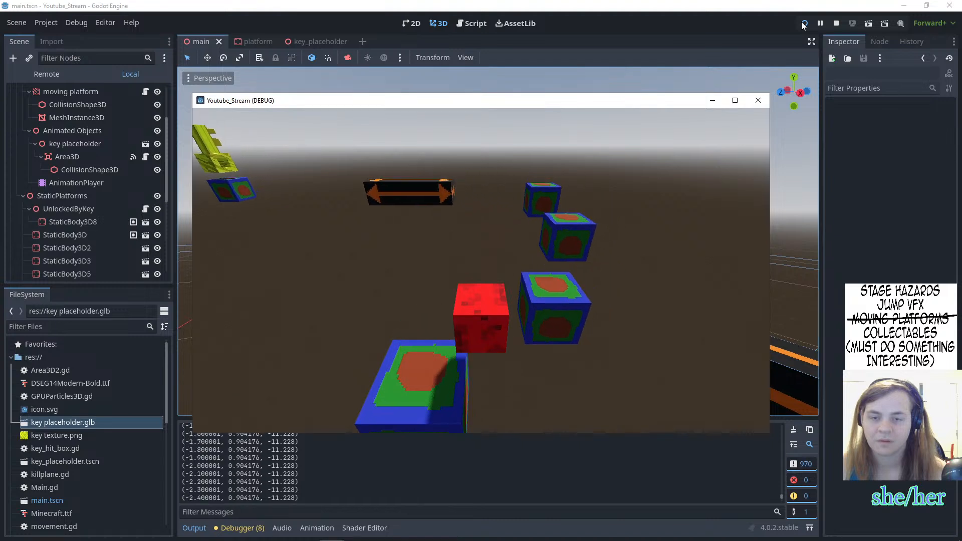
key(space)
key(space)
key(d)
key(w)
key(d)
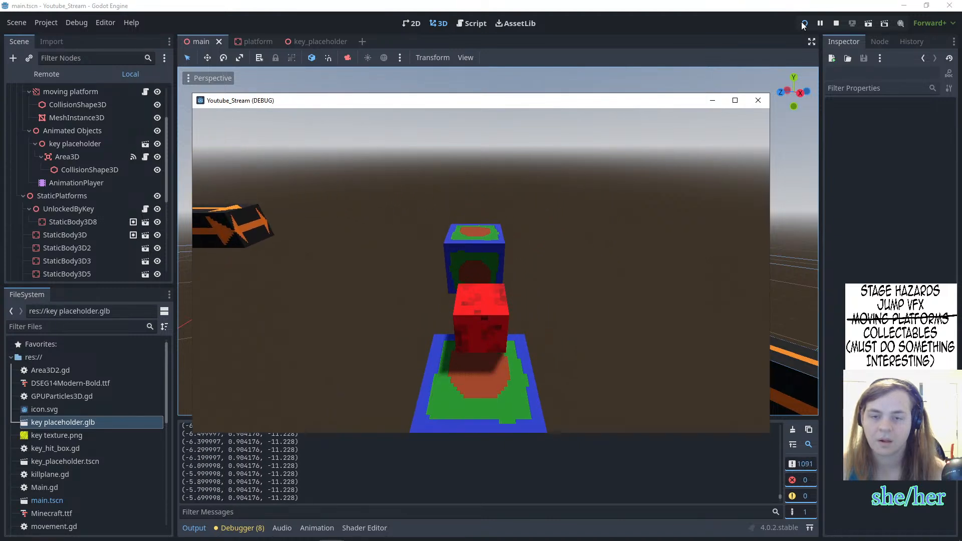
key(space)
key(a)
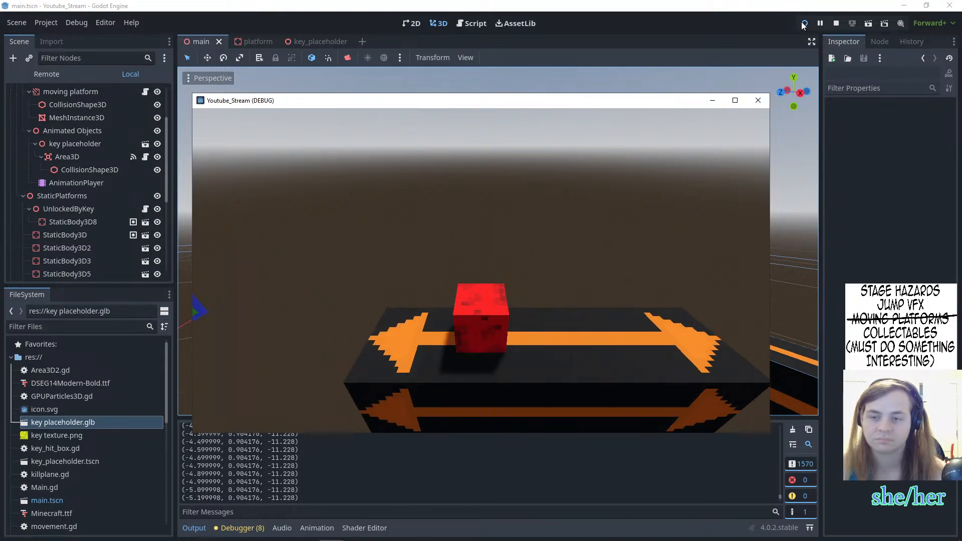
key(a)
key(space)
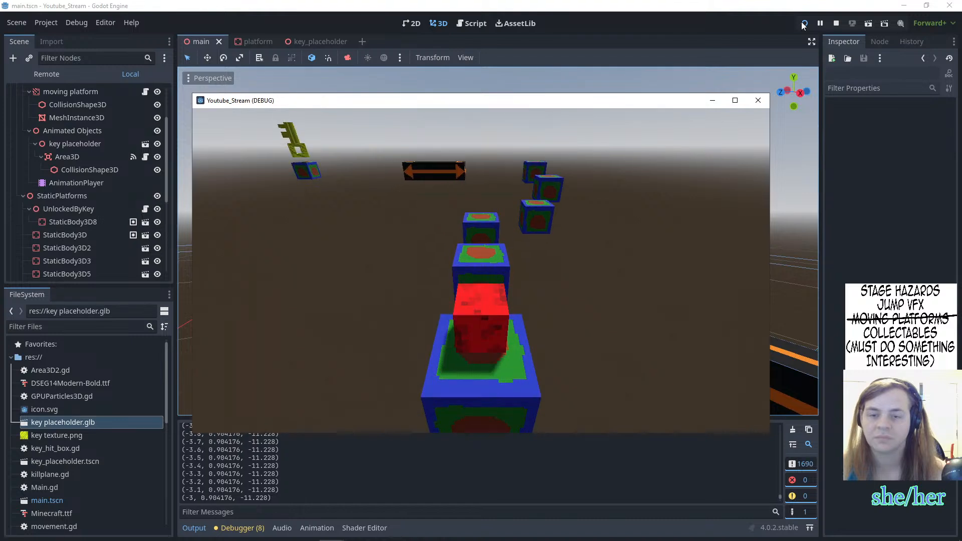
- Retry the platform course to collect the key, and stop the game
key(d)
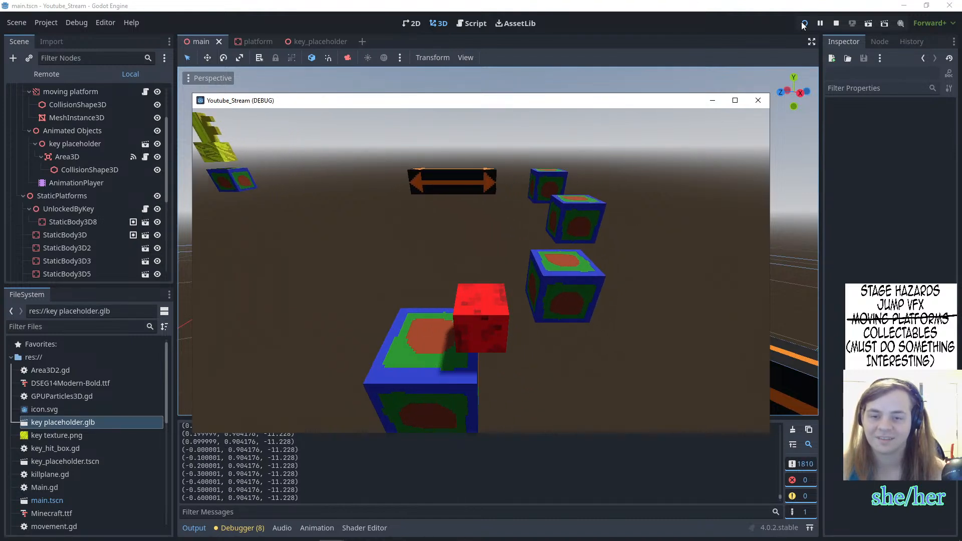
key(a)
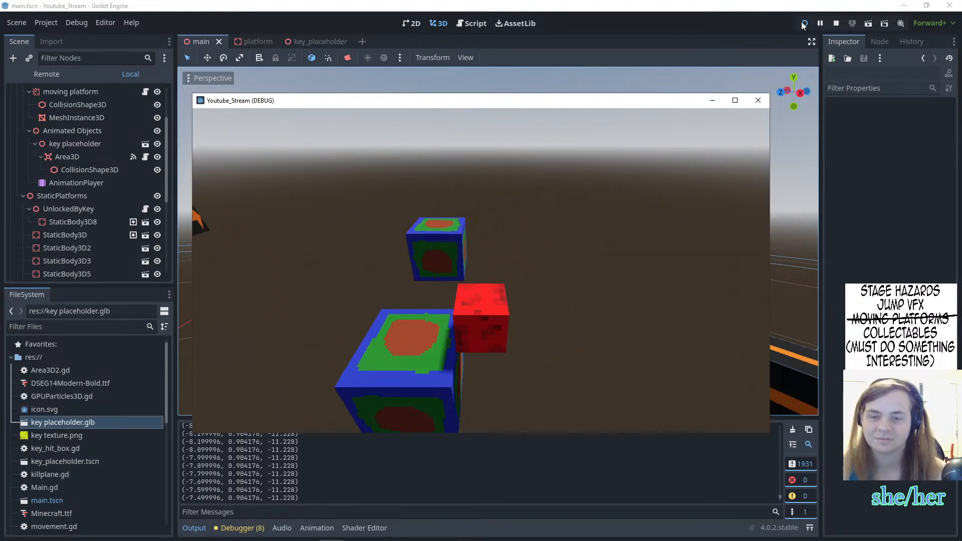
key(d)
key(a)
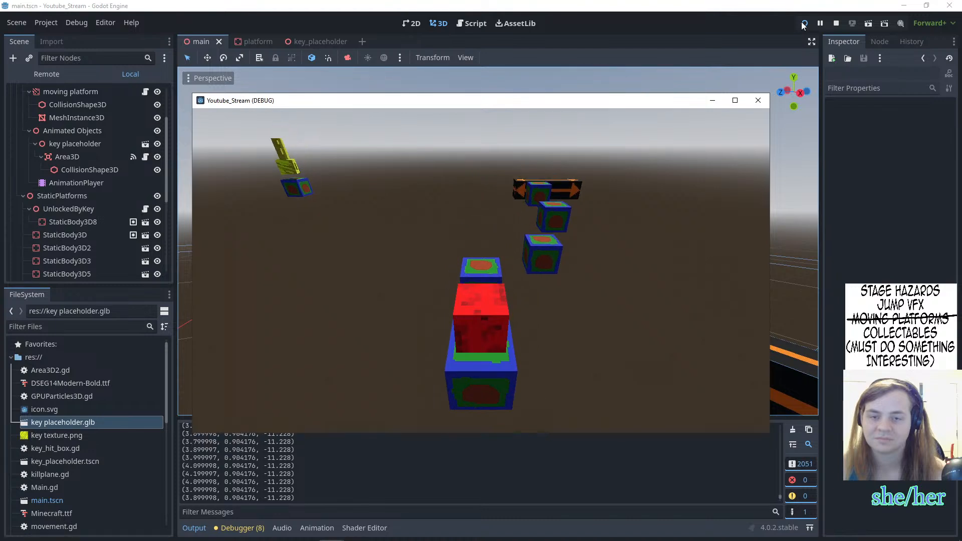
key(a)
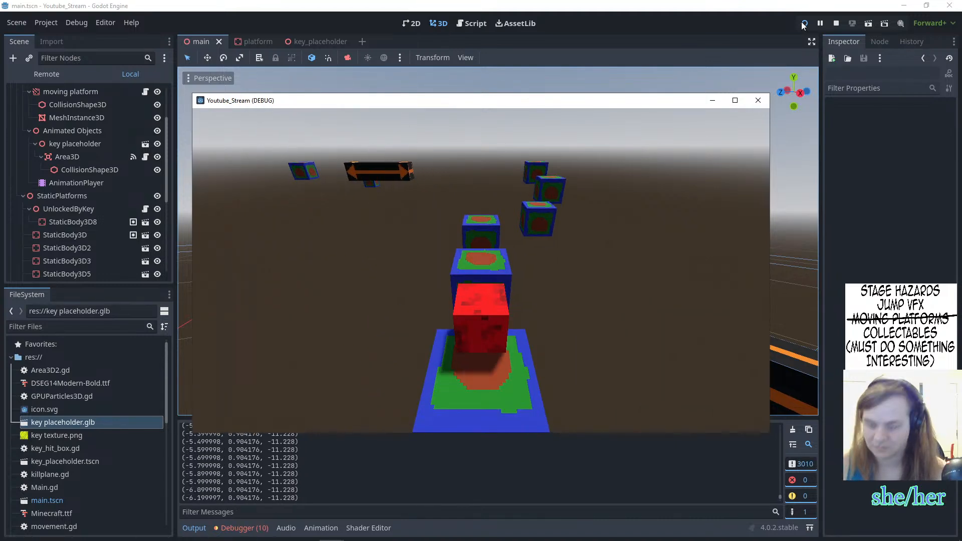
key(F8)
- Move StaticBody3D8 along Z until it sits beside the key's platform, and briefly run the game
middle_drag(557, 260, 680, 316)
click(479, 205)
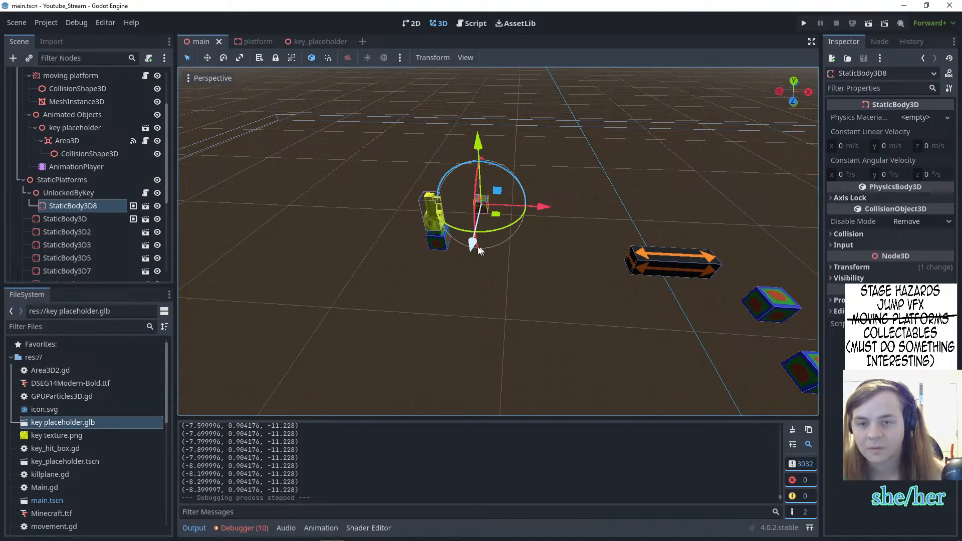
drag(471, 244, 460, 280)
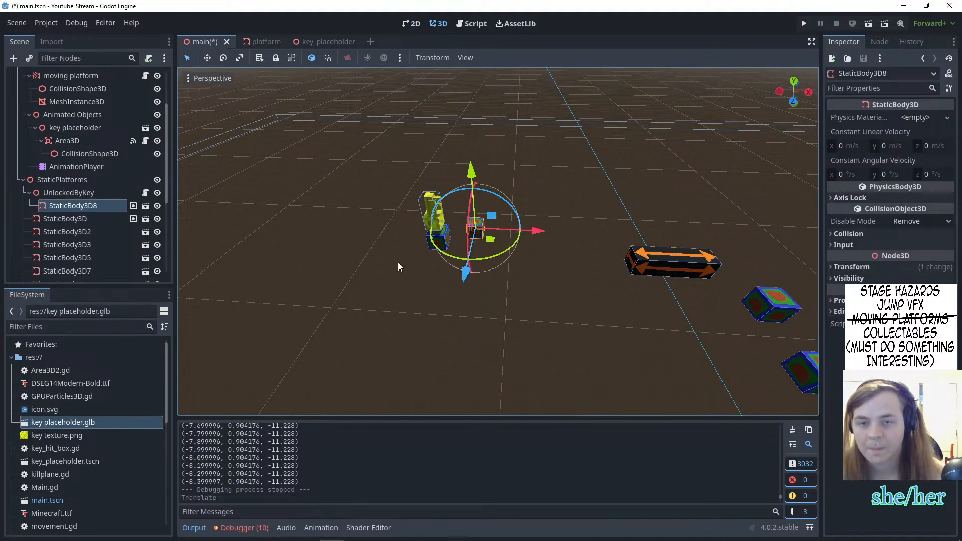
click(491, 208)
click(802, 25)
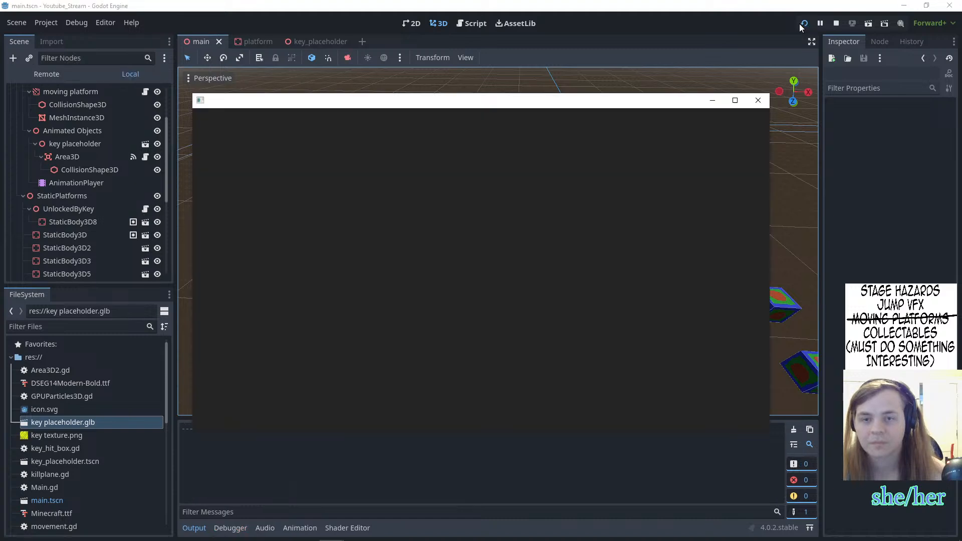
click(761, 100)
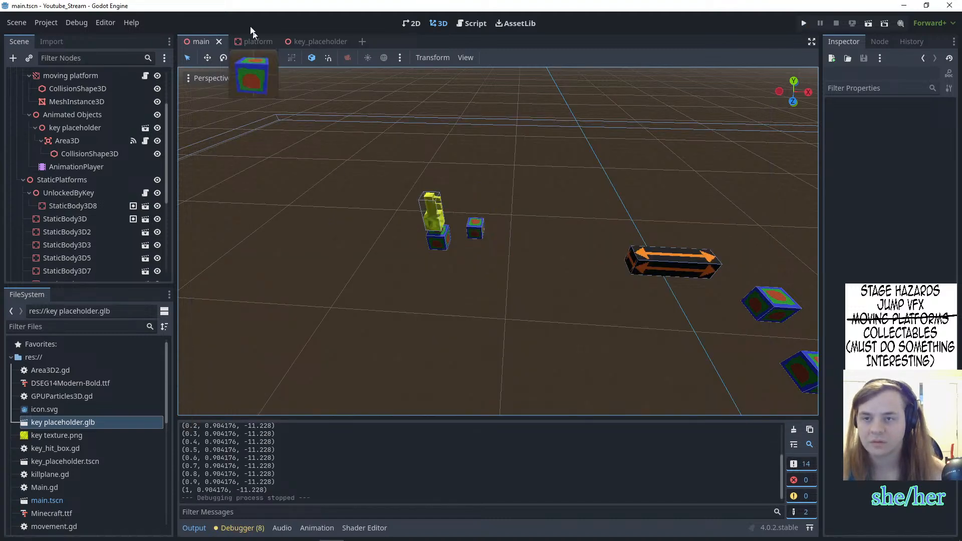
- Select the player node and move it along X and Z towards the key's platform
scroll(424, 208, up, 2)
scroll(424, 207, down, 10)
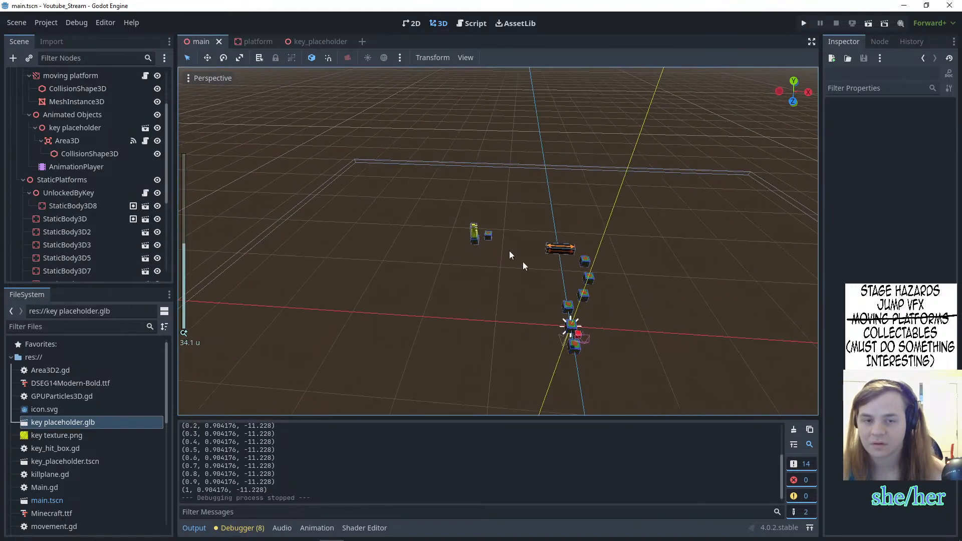
click(577, 334)
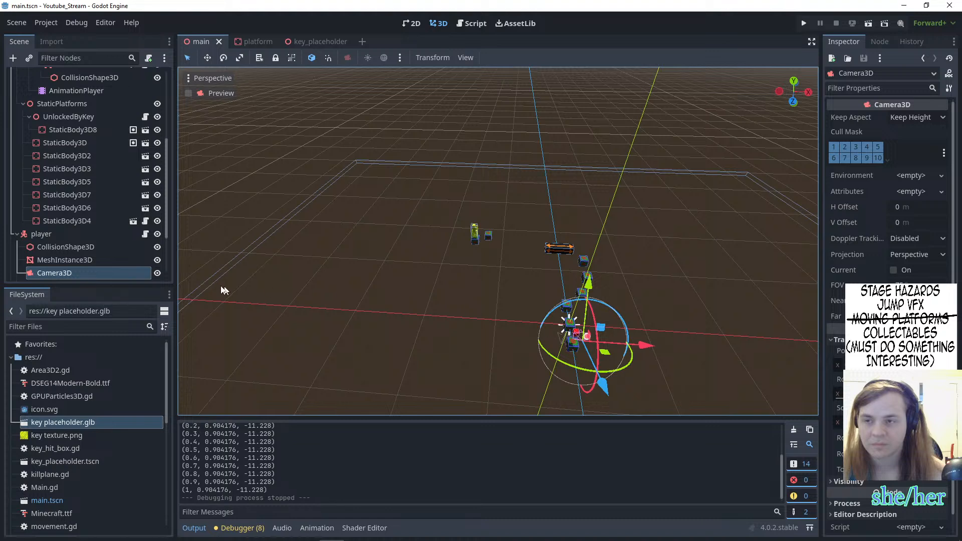
click(41, 233)
drag(643, 347, 517, 326)
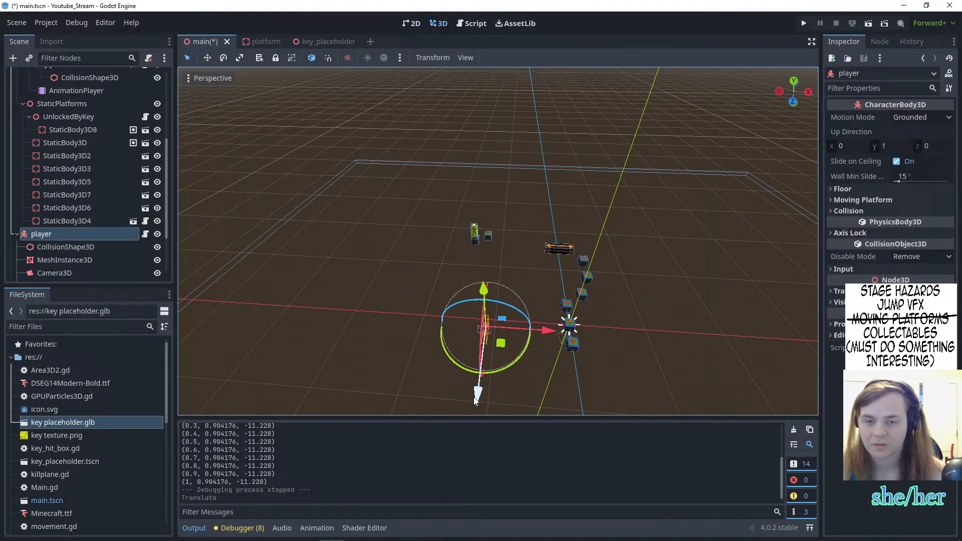
drag(473, 397, 487, 254)
- Fine-tune the player's X and Z position over the key's platform and briefly run the game to check the starting point
middle_drag(486, 255, 563, 210)
drag(563, 211, 535, 210)
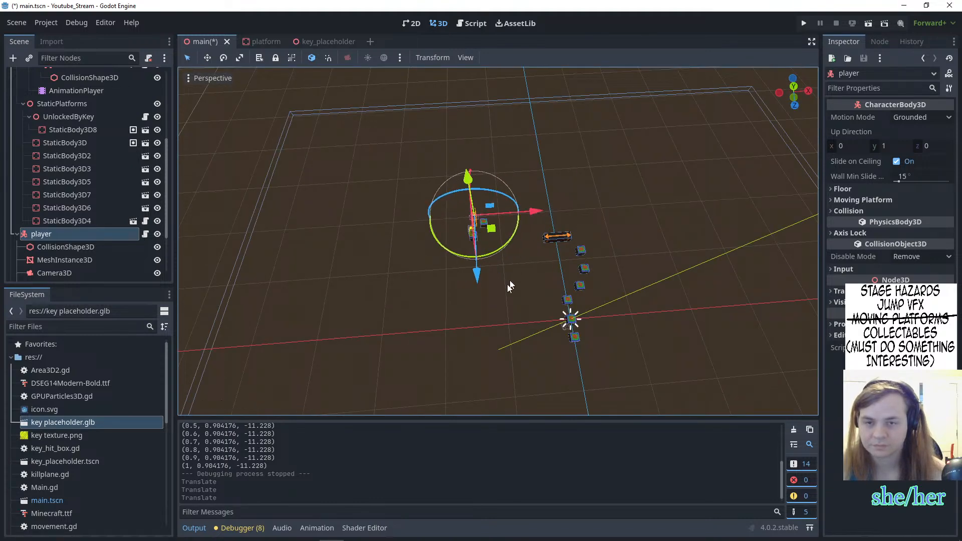
drag(476, 268, 477, 282)
drag(533, 220, 529, 220)
click(803, 23)
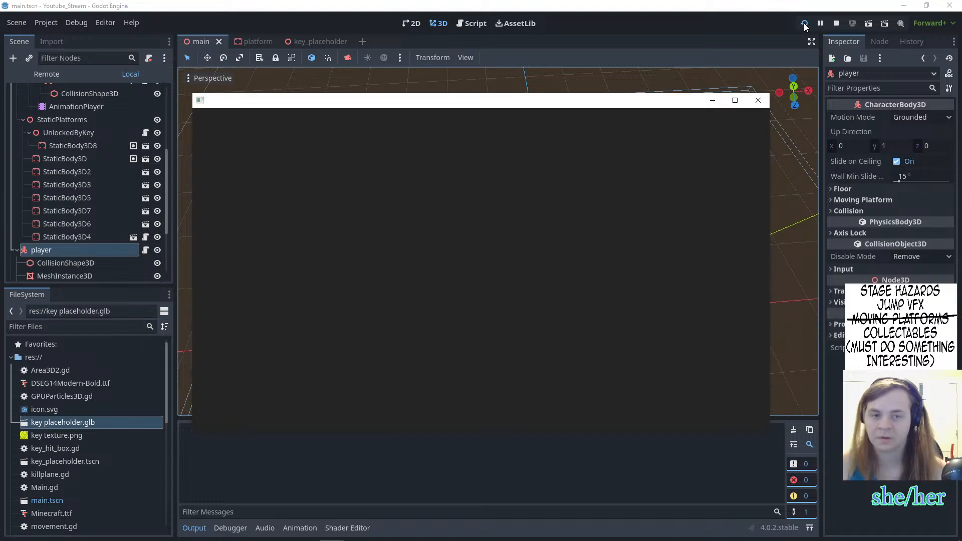
key(F8)
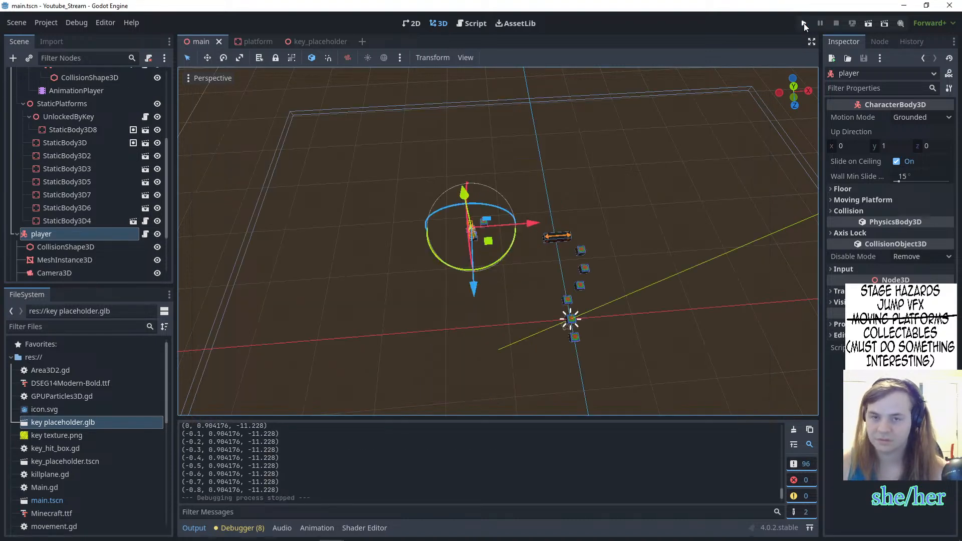
- Examine the player's movement.gd script for code that sets the starting position, and briefly run the game again
click(146, 236)
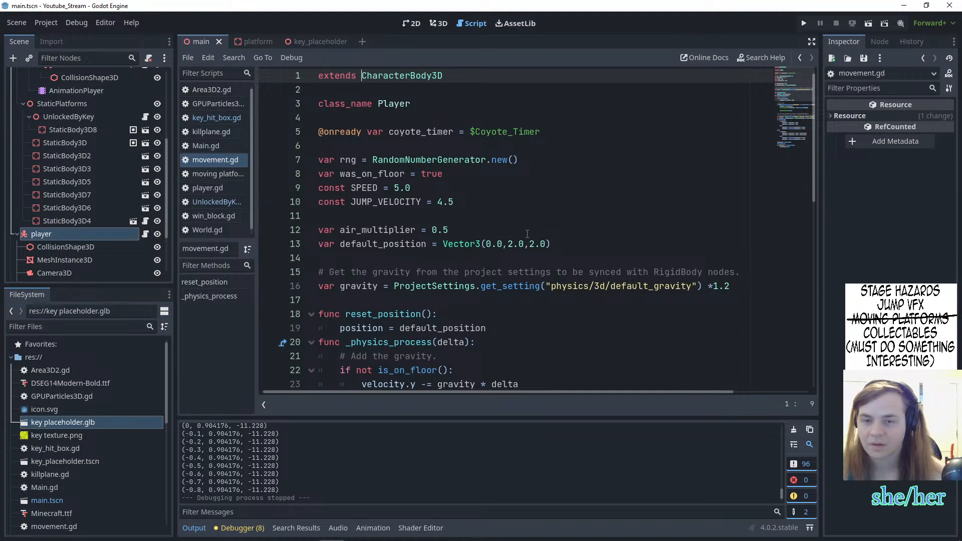
scroll(527, 234, down, 2)
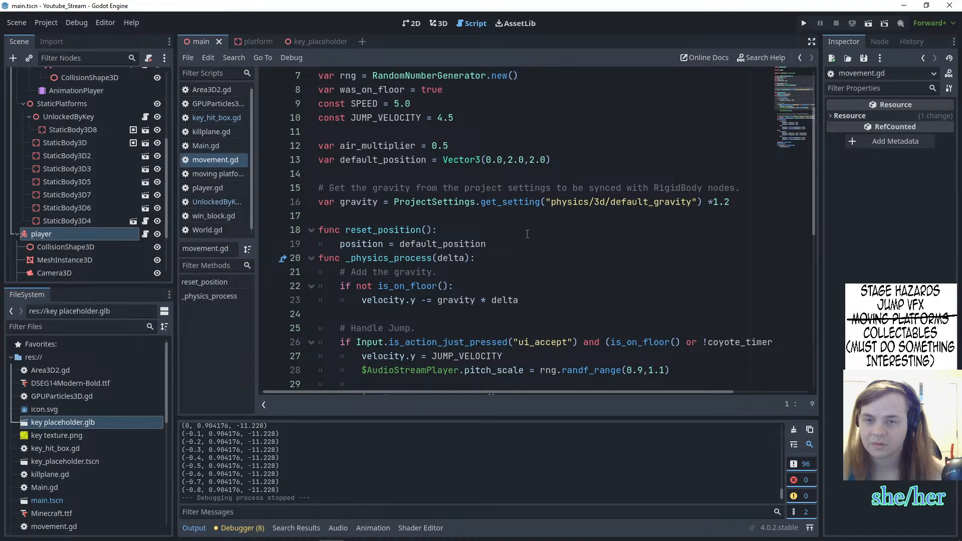
scroll(527, 234, down, 2)
scroll(527, 234, up, 2)
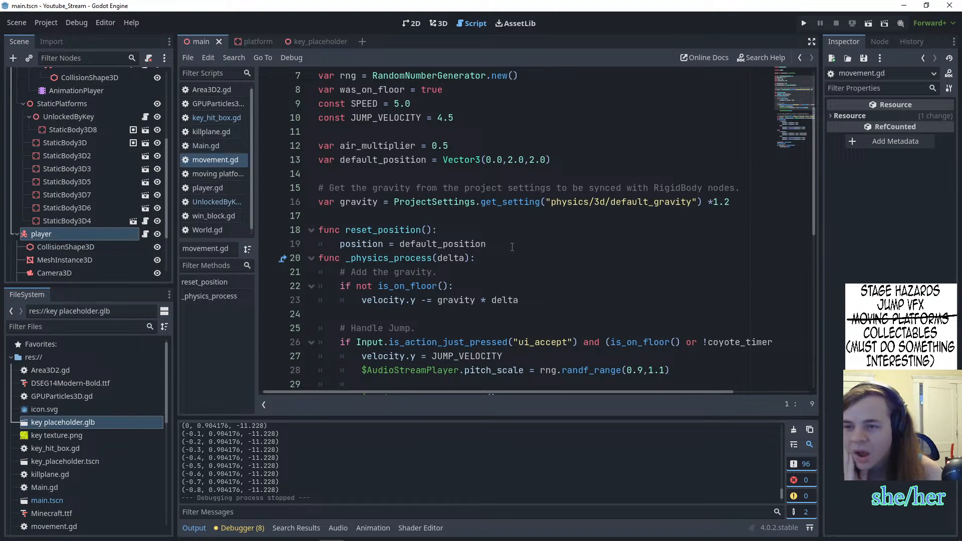
scroll(512, 247, down, 3)
scroll(512, 247, down, 6)
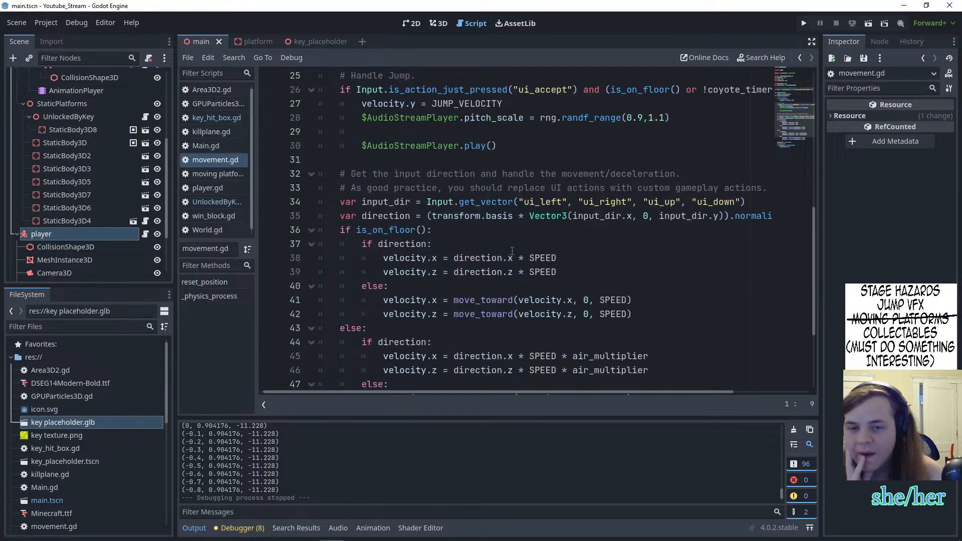
scroll(512, 256, up, 7)
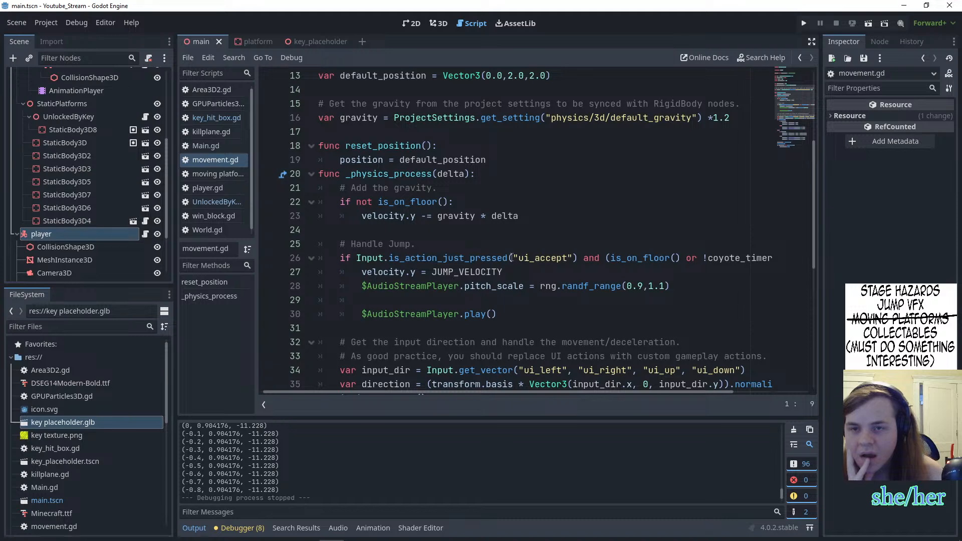
click(803, 23)
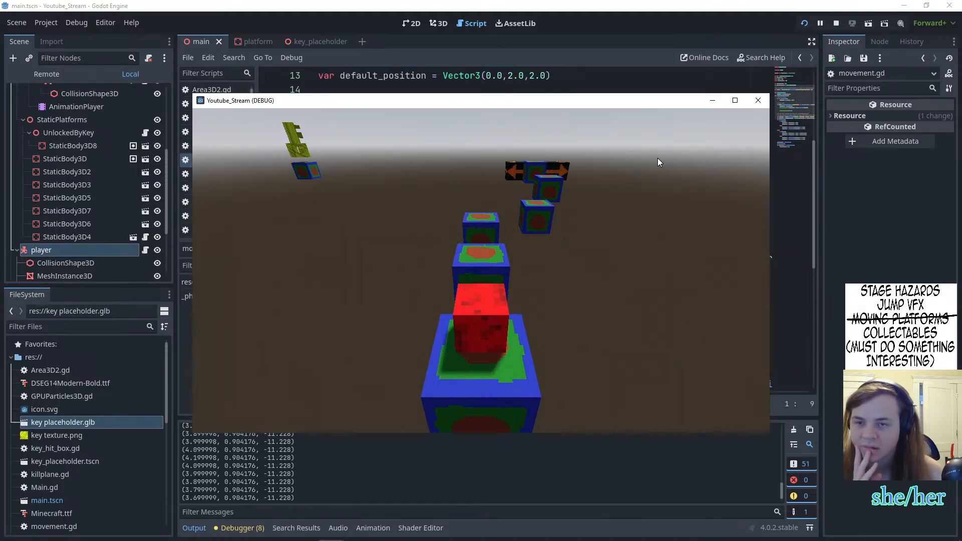
key(F8)
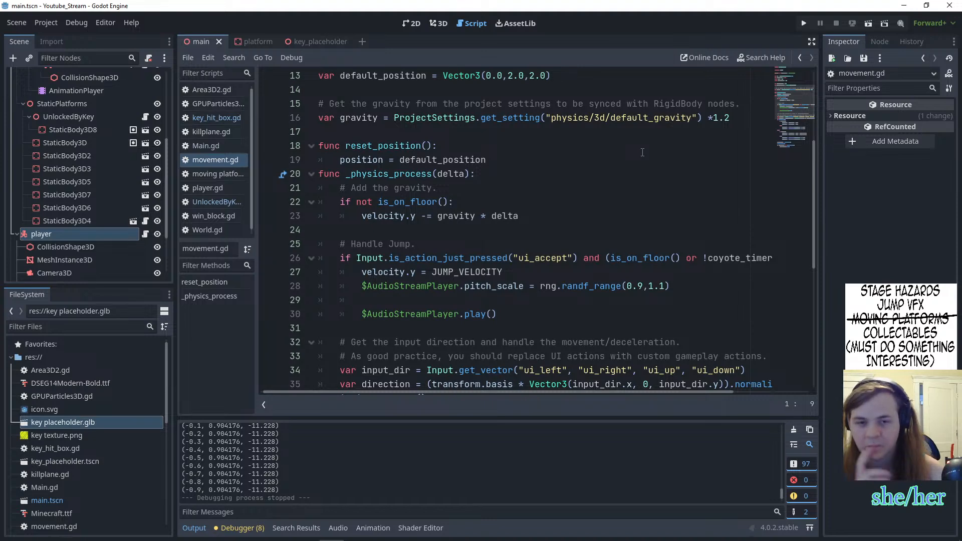
- Search movement.gd for "default", step through the matches, and close the search
scroll(581, 178, up, 4)
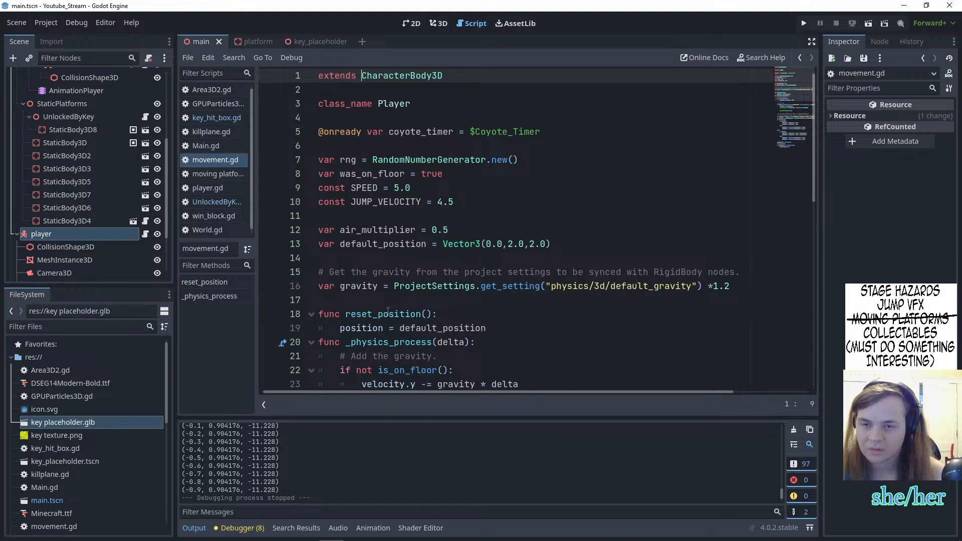
scroll(479, 313, down, 1)
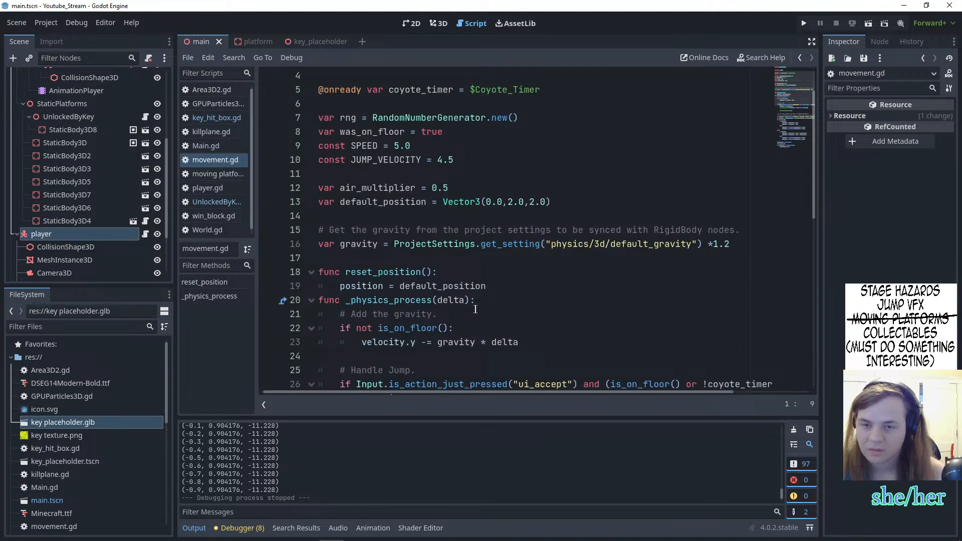
scroll(468, 307, down, 1)
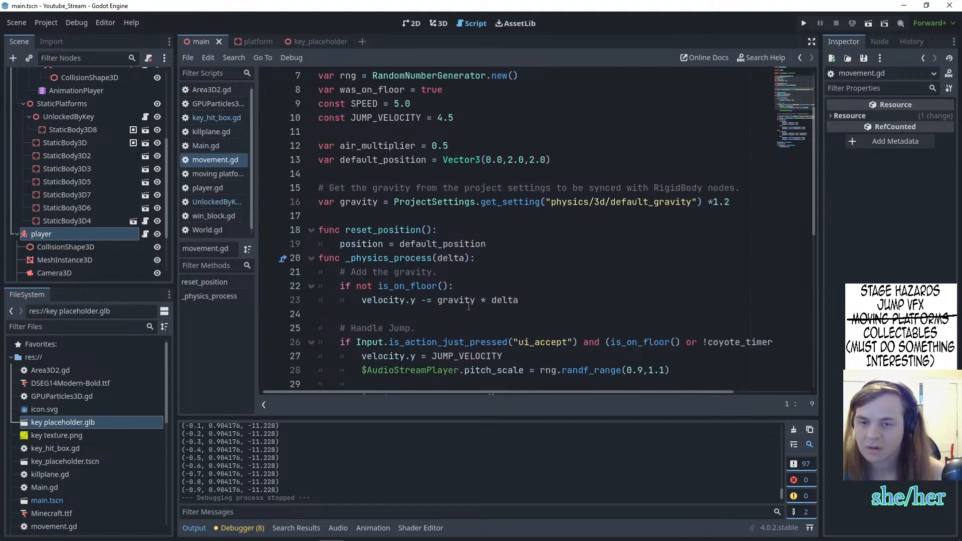
scroll(468, 306, down, 2)
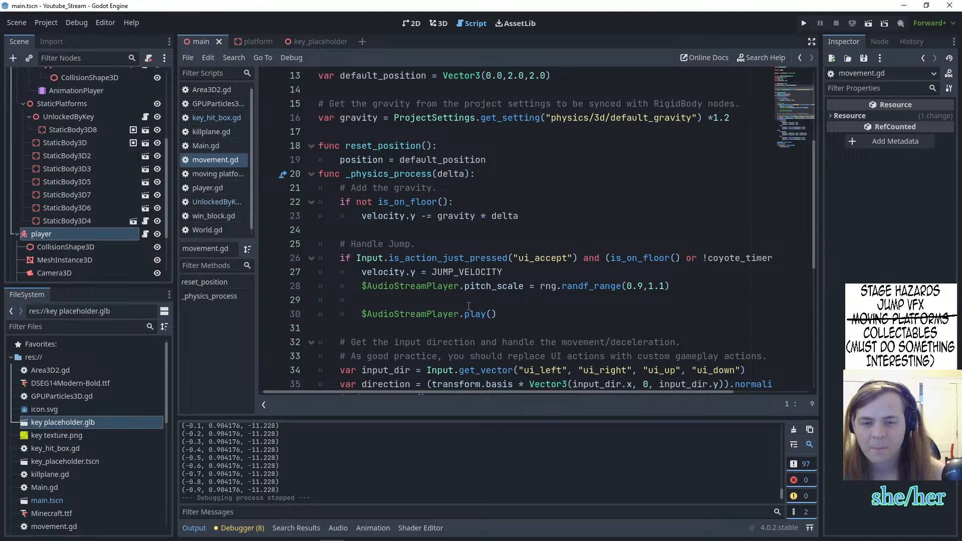
key(ctrl+f)
text(d)
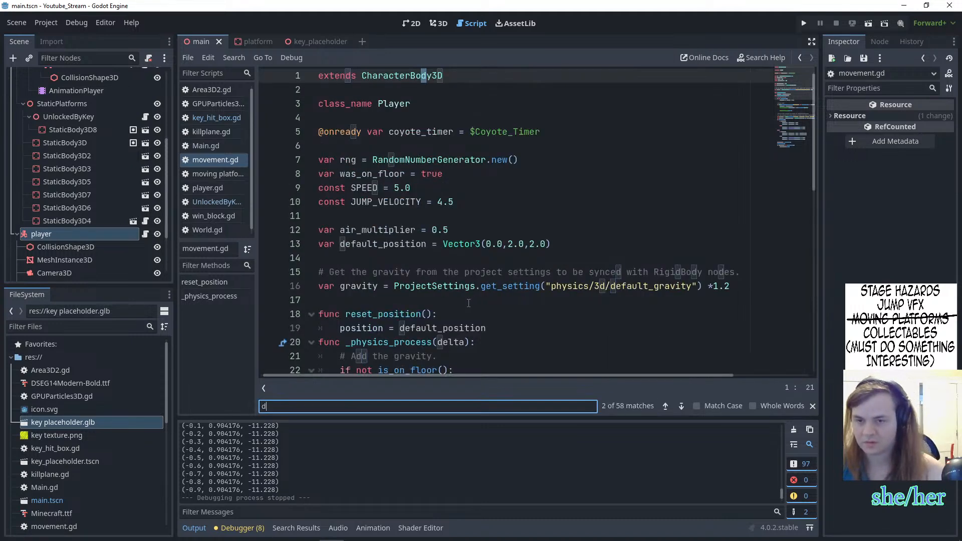
text(efault)
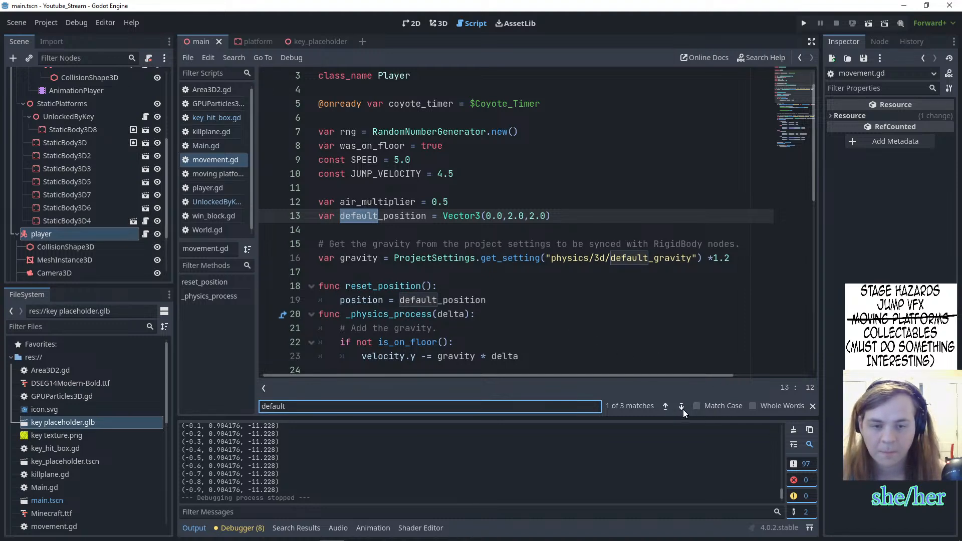
click(681, 406)
click(681, 406)
click(681, 407)
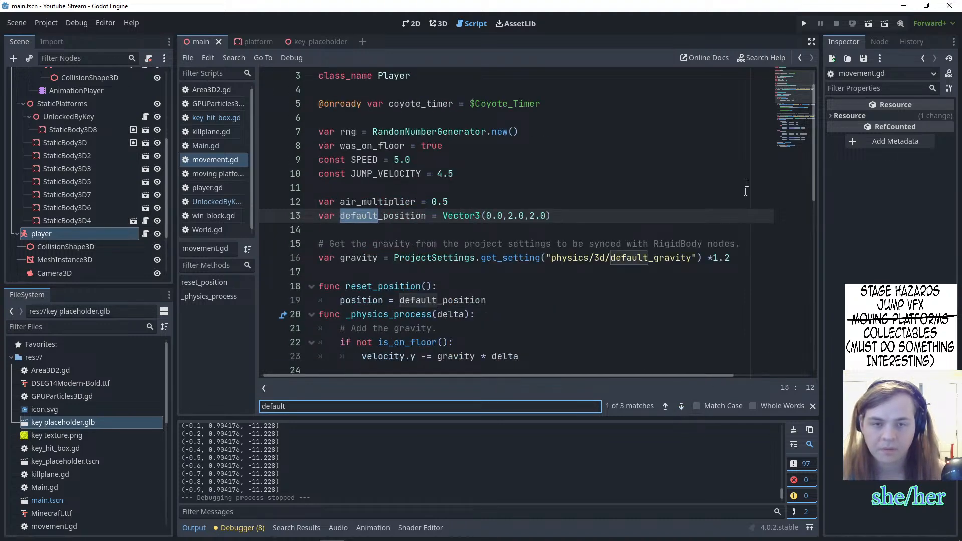
click(812, 406)
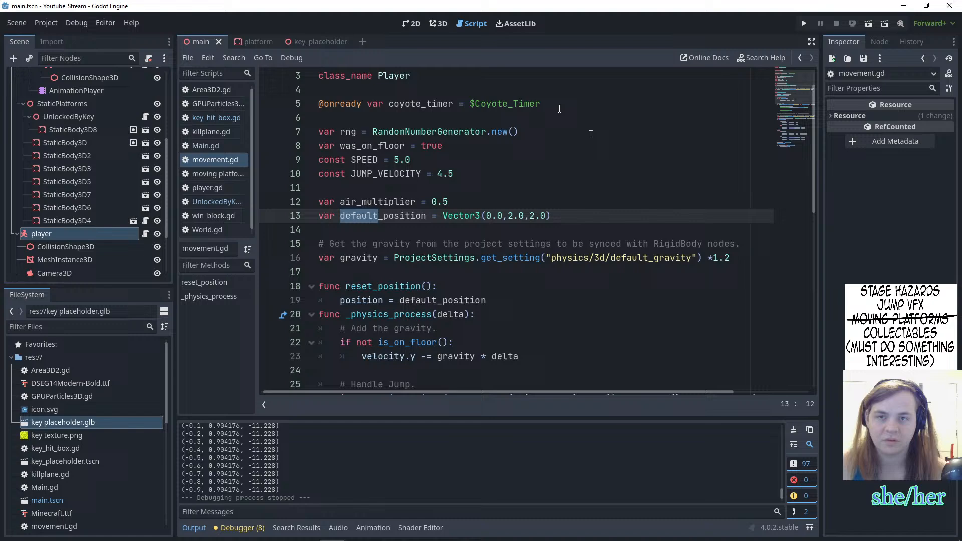
- Move the player along Z in the 3D view to line up with the key, and briefly run the game to check its start
click(438, 23)
middle_drag(487, 250, 492, 228)
scroll(492, 228, up, 10)
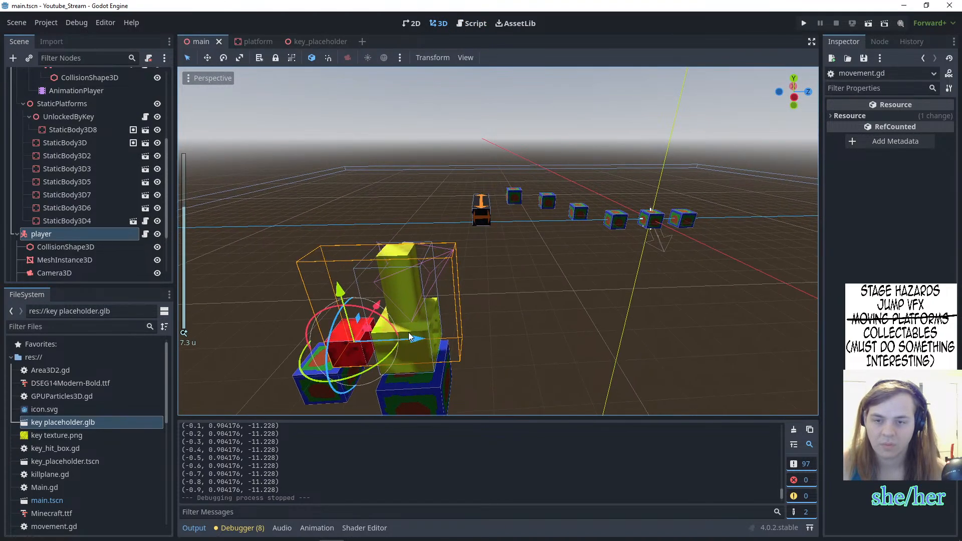
drag(418, 349, 468, 337)
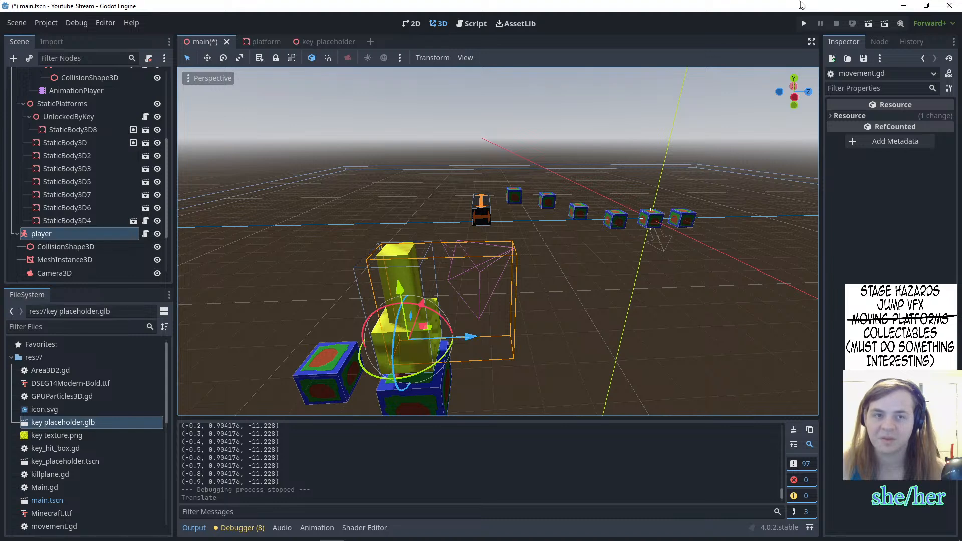
click(805, 23)
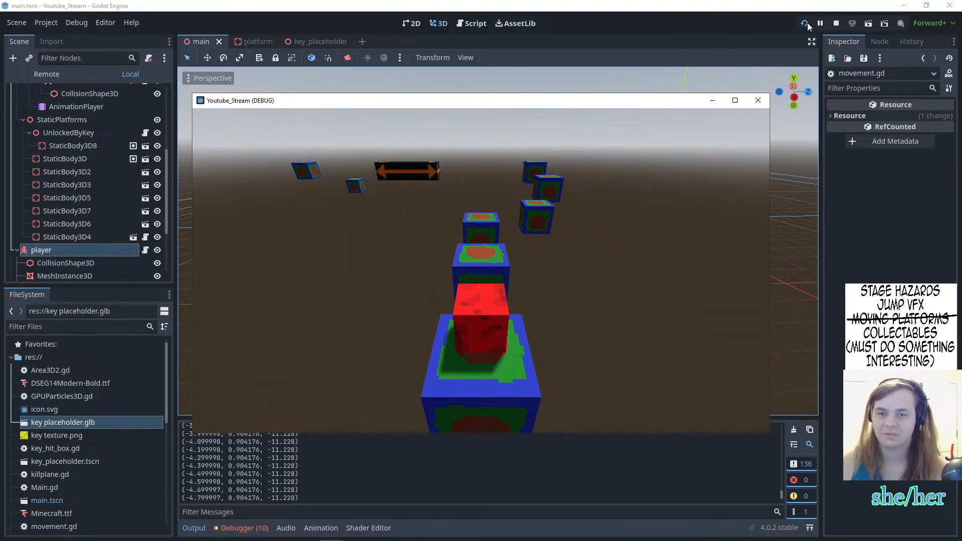
key(F8)
- Move the player along X away from the key until it stands over the orange-arrowed moving platform
scroll(488, 181, down, 4)
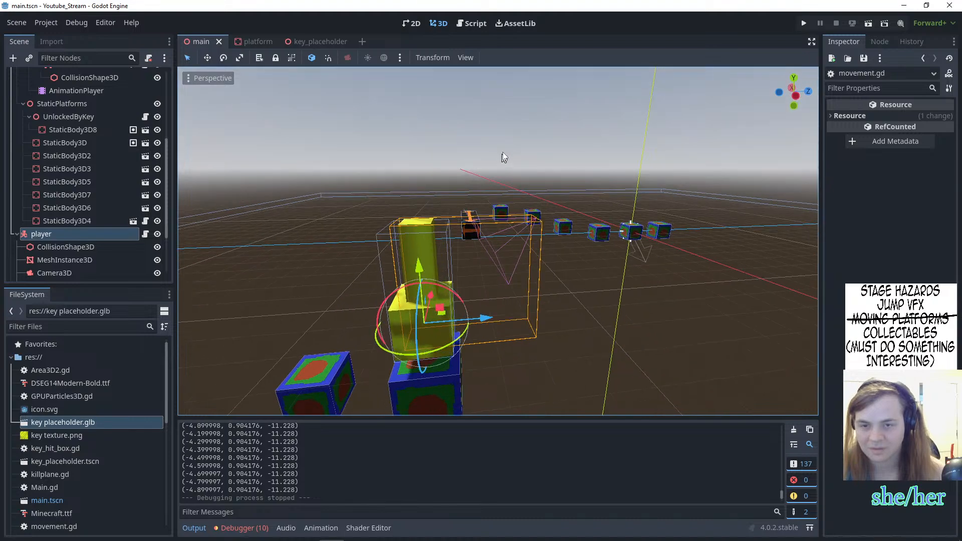
drag(500, 293, 522, 273)
middle_drag(522, 273, 569, 237)
scroll(569, 238, up, 2)
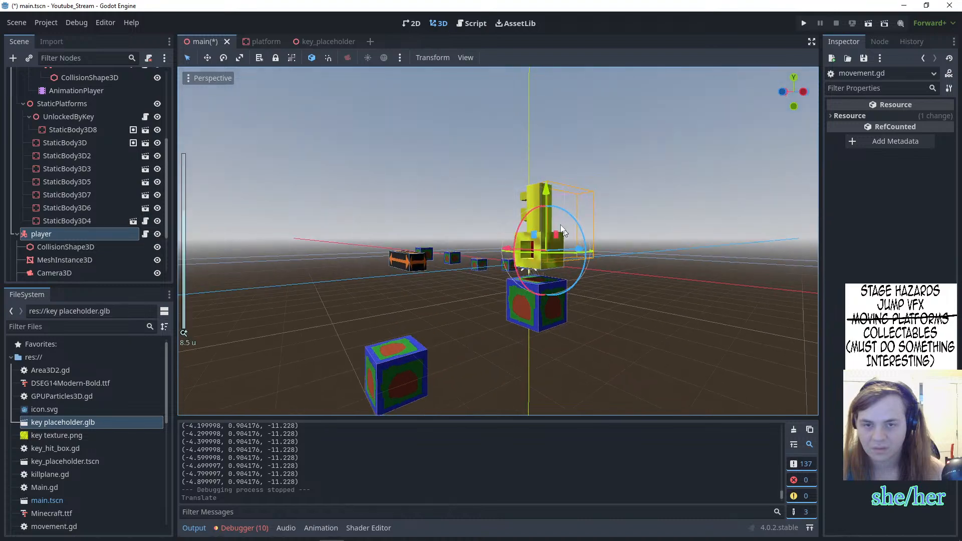
middle_drag(507, 256, 577, 291)
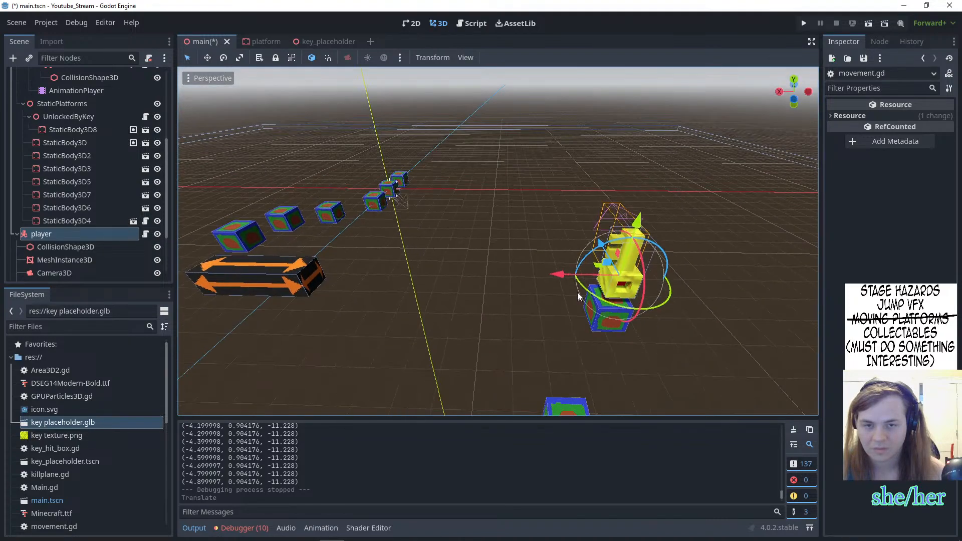
drag(558, 274, 197, 189)
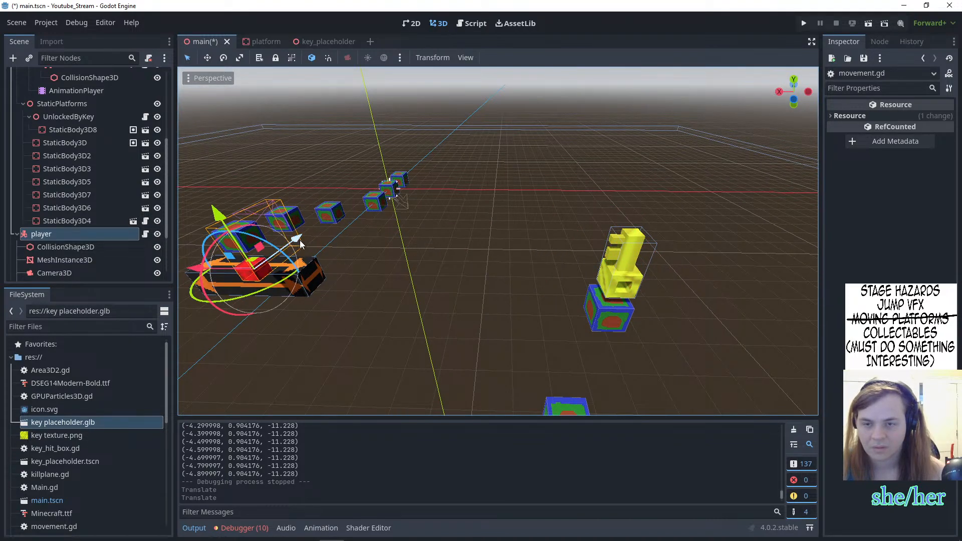
middle_drag(300, 239, 588, 257)
scroll(588, 257, down, 8)
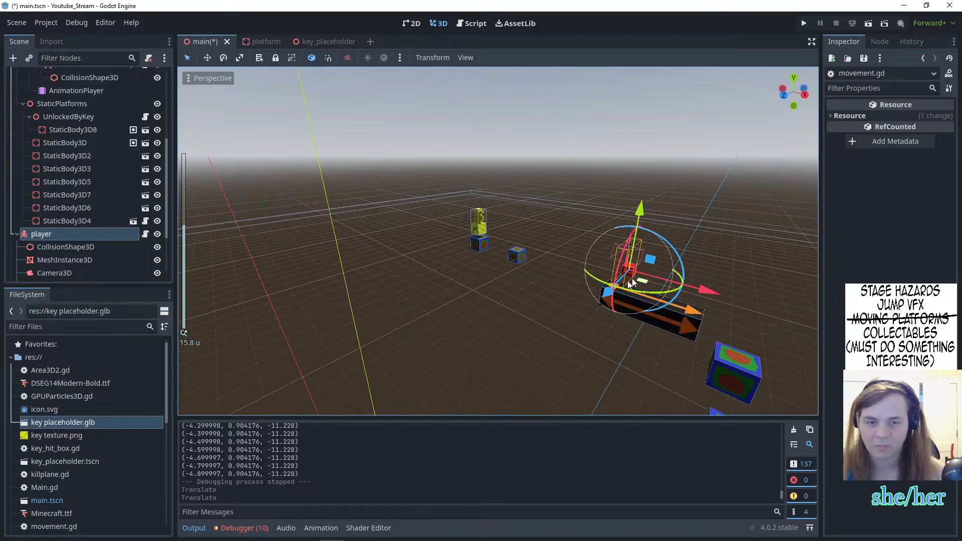
- Position the player on the static platform beside the moving platform, and briefly run the game to test the starting point
drag(631, 283, 628, 313)
middle_drag(627, 311, 571, 296)
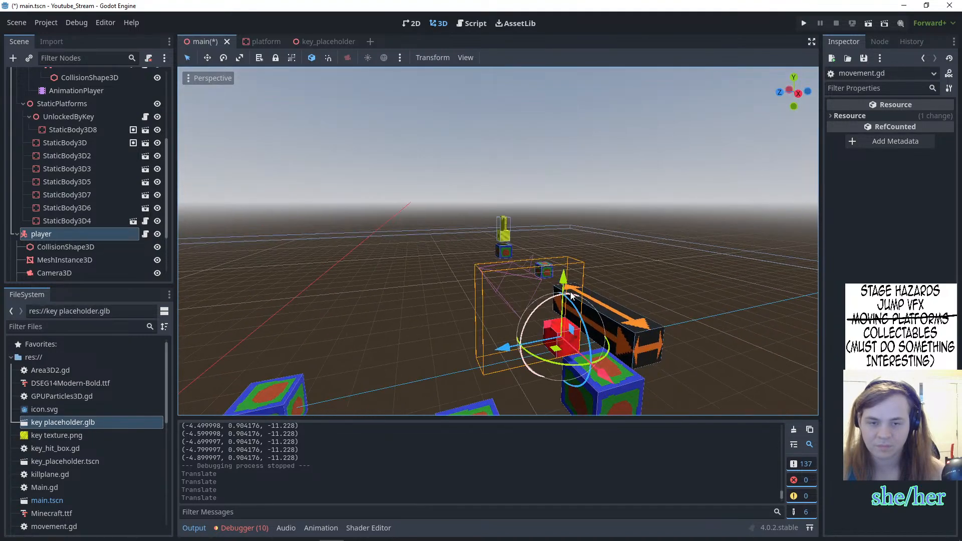
scroll(570, 295, up, 1)
scroll(570, 295, down, 3)
drag(578, 342, 600, 362)
drag(505, 328, 524, 327)
drag(627, 358, 620, 354)
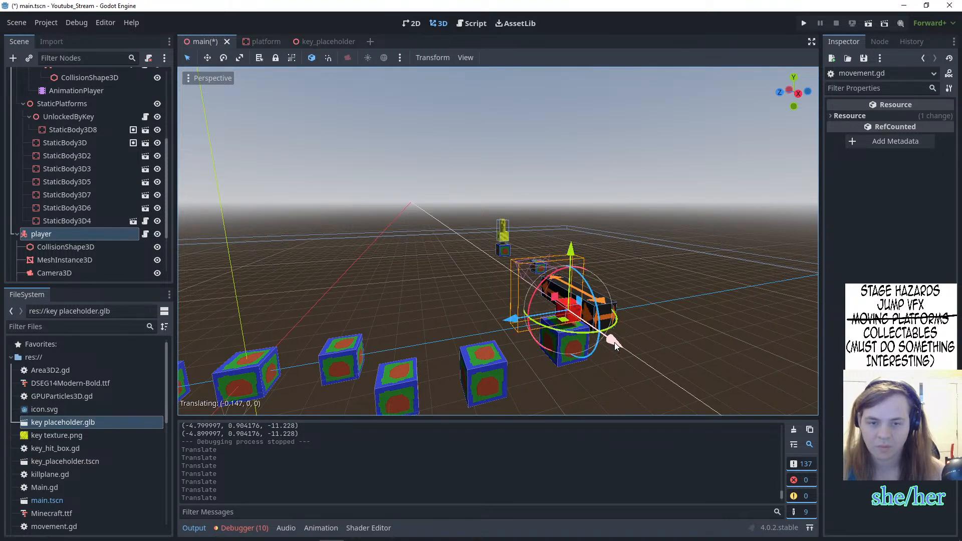
click(804, 24)
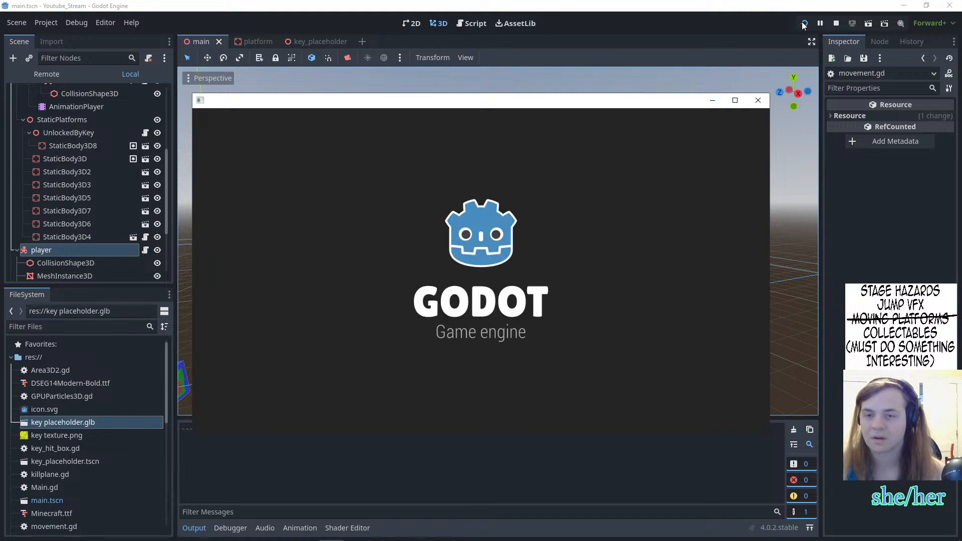
key(space)
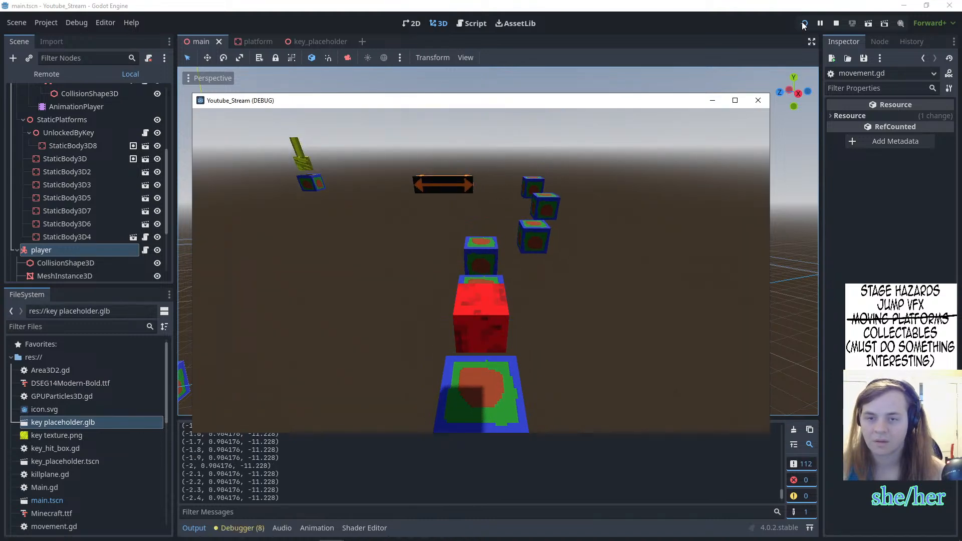
key(F8)
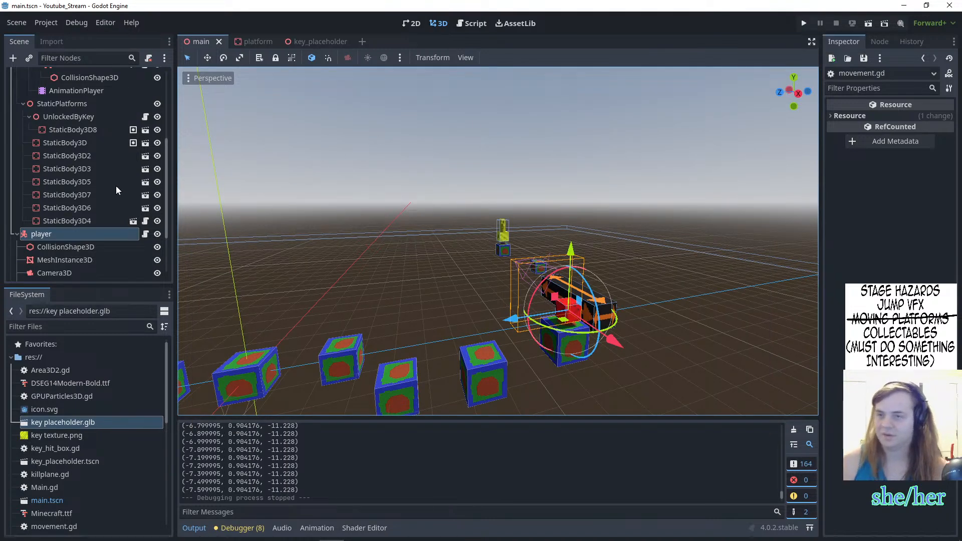
- Examine the scripts attached to Main, World, moving platform and the key's Area3D for code that sets the player's starting position
scroll(62, 172, down, 3)
scroll(67, 175, up, 6)
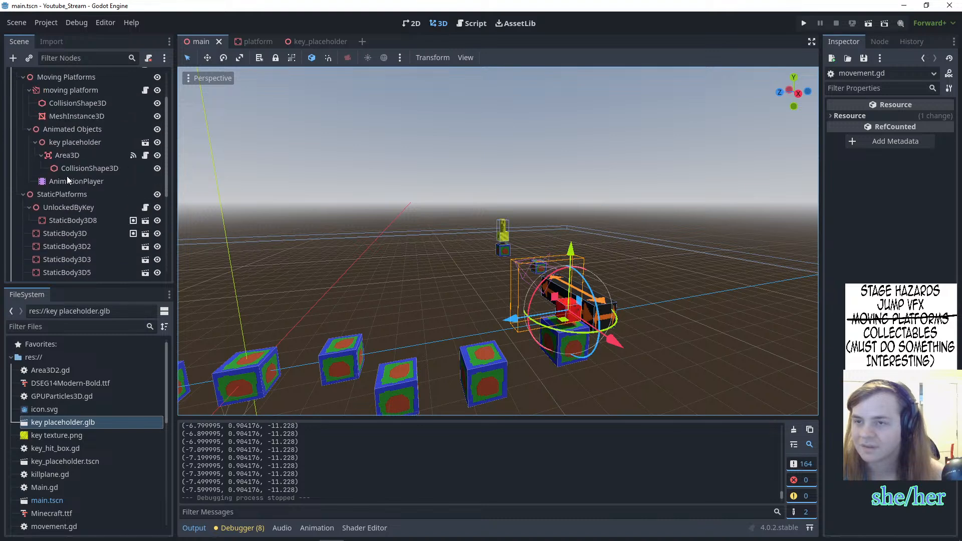
click(142, 77)
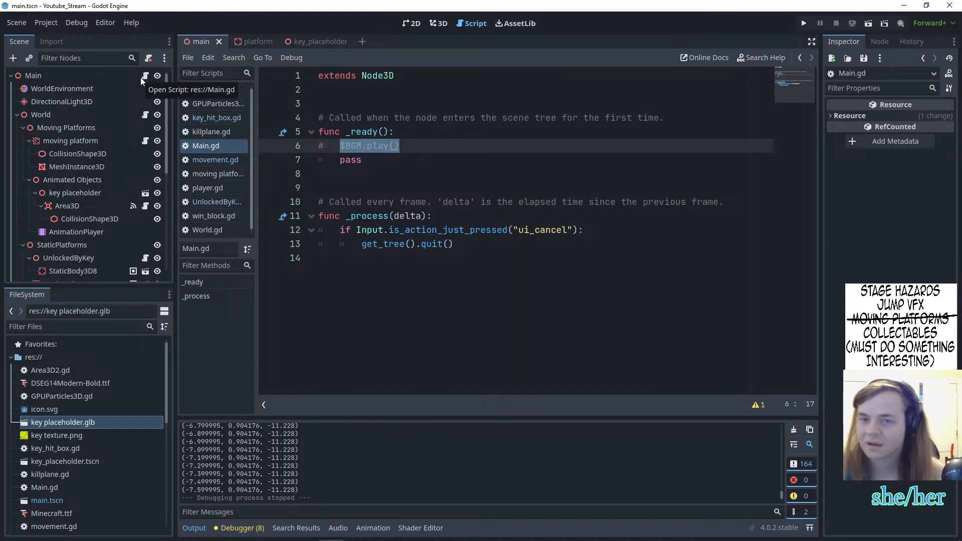
click(148, 117)
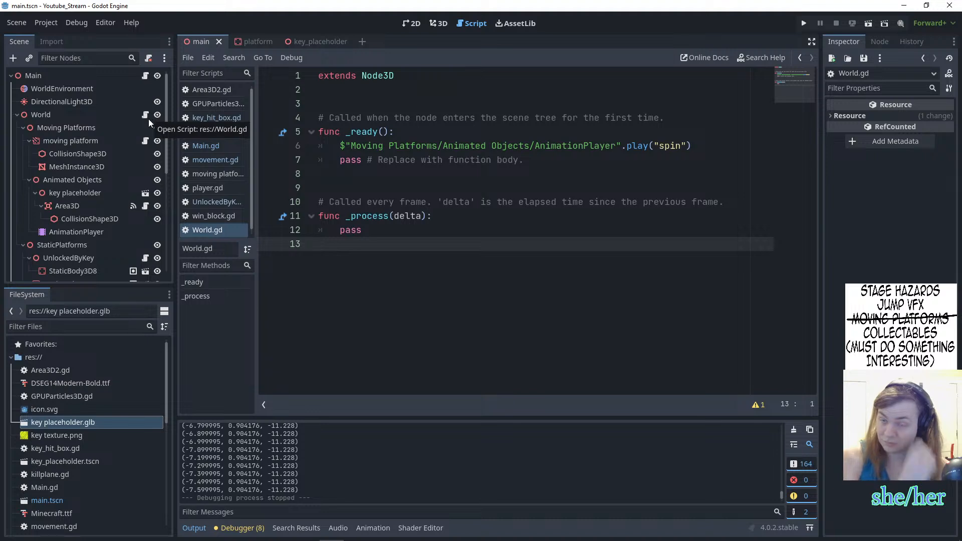
click(146, 139)
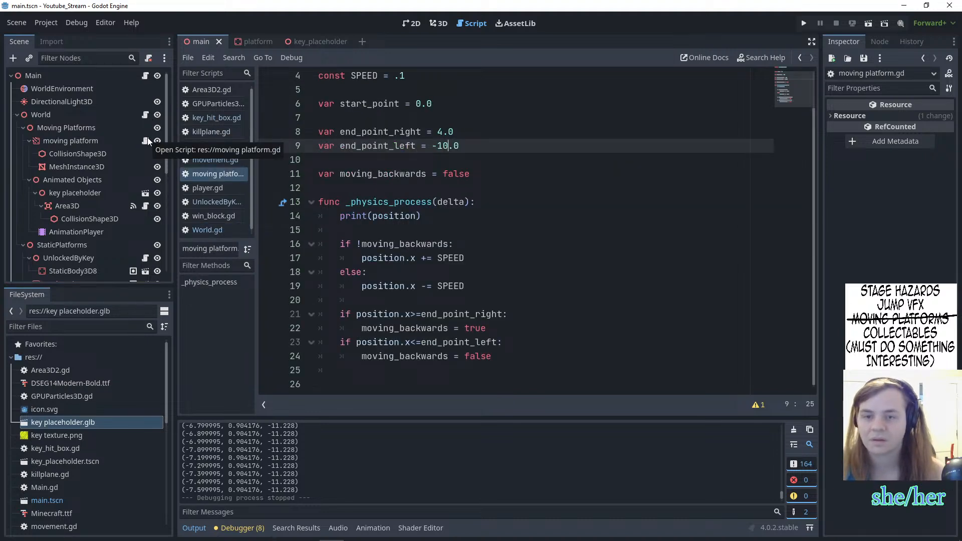
click(143, 206)
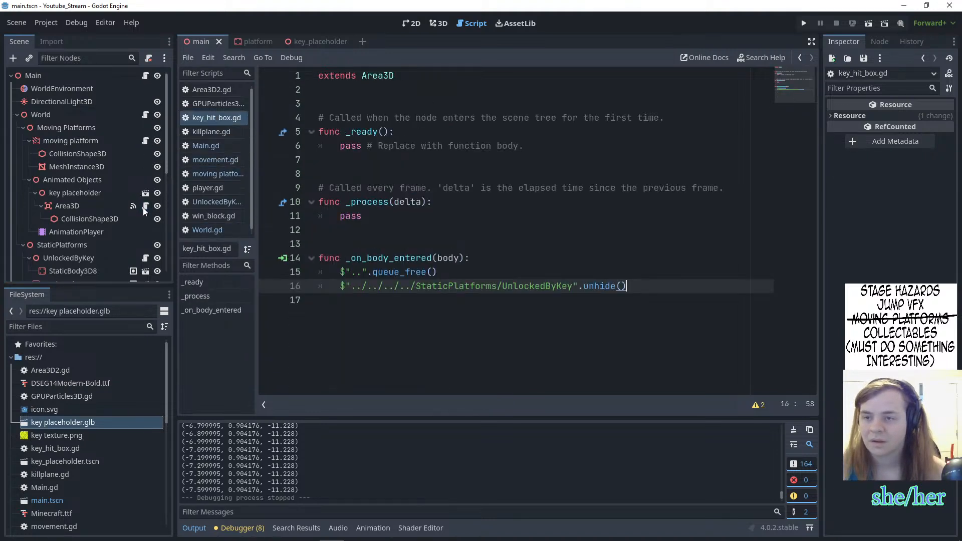
click(145, 193)
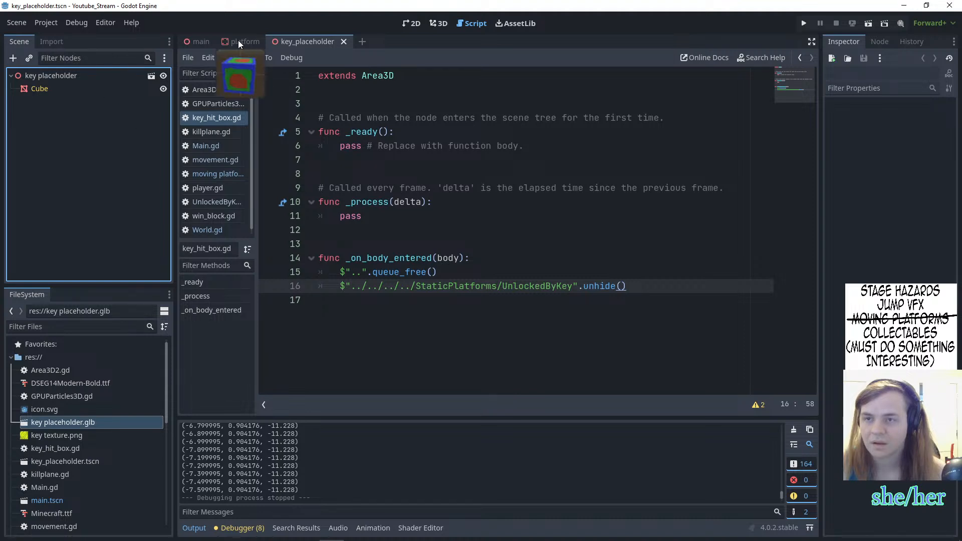
click(190, 43)
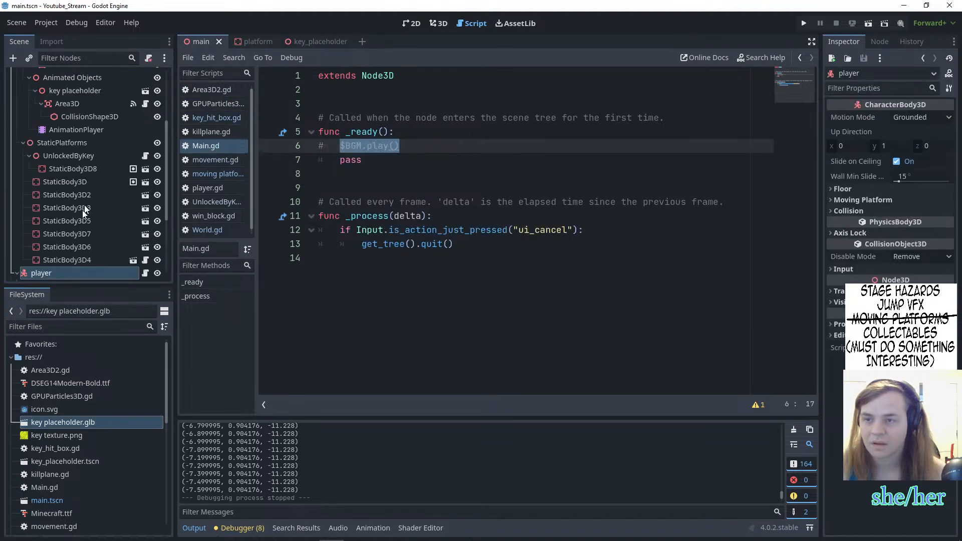
- Check the player's movement.gd and the DeathPit's killplane.gd for code that resets the player's position
scroll(84, 209, down, 2)
click(143, 222)
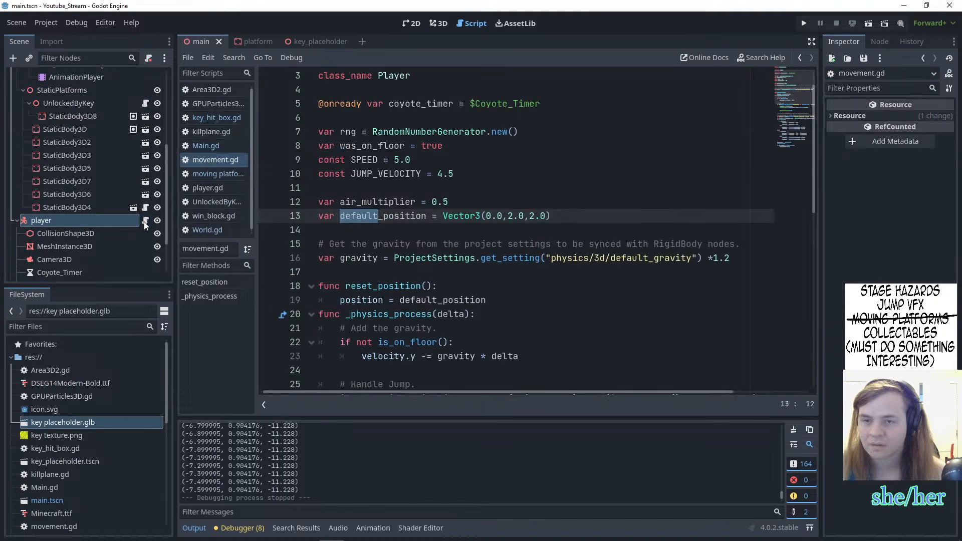
scroll(157, 246, down, 2)
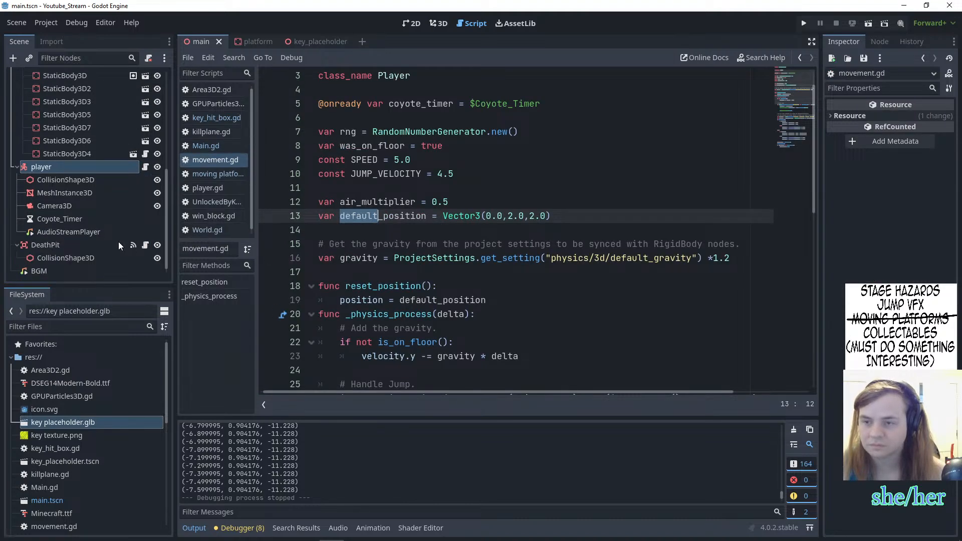
click(145, 245)
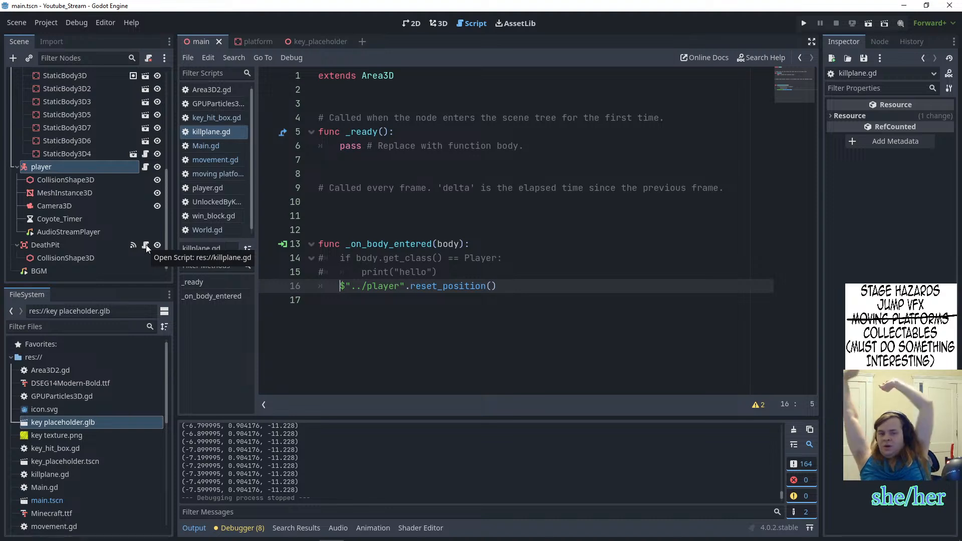
- Add a MeshInstance3D child to the DeathPit node and assign it a new BoxMesh
click(439, 23)
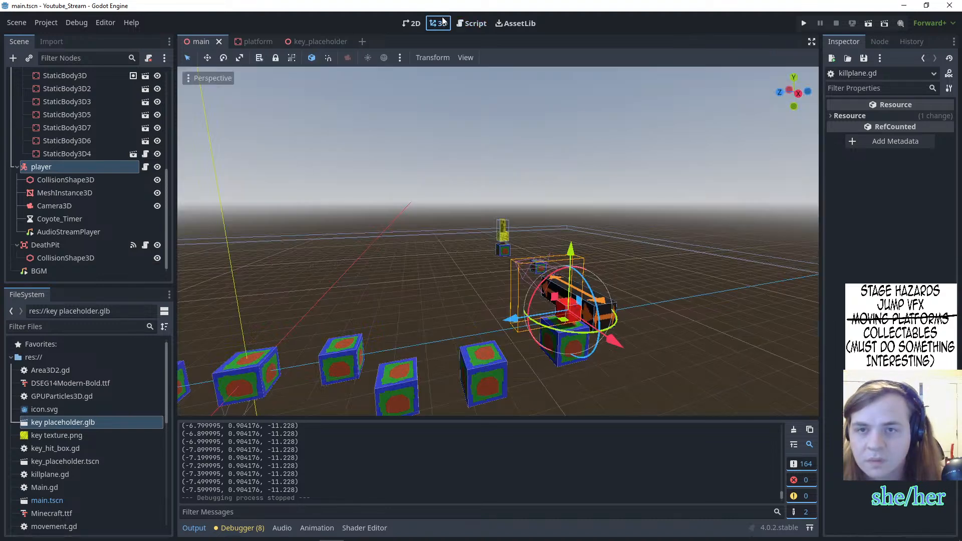
scroll(370, 169, down, 8)
middle_drag(347, 179, 439, 266)
click(440, 267)
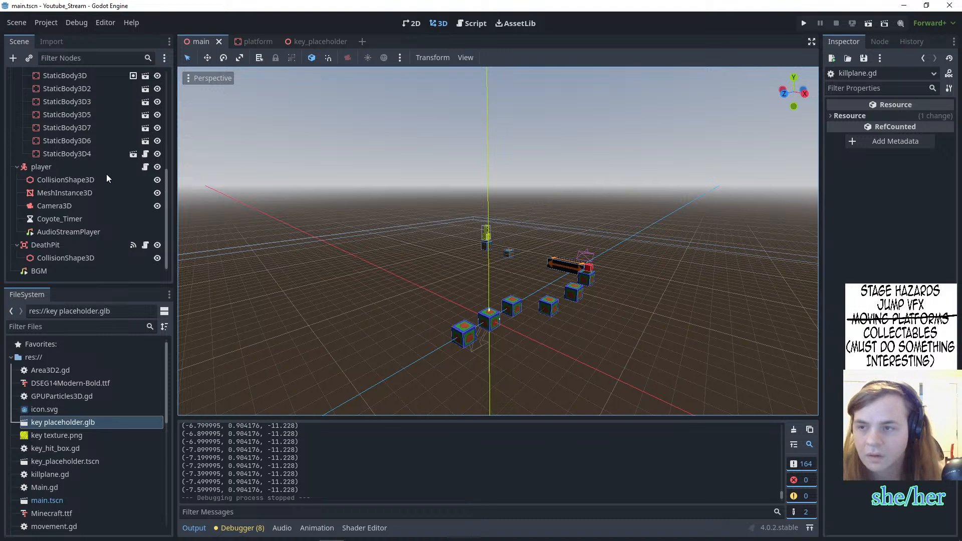
click(40, 245)
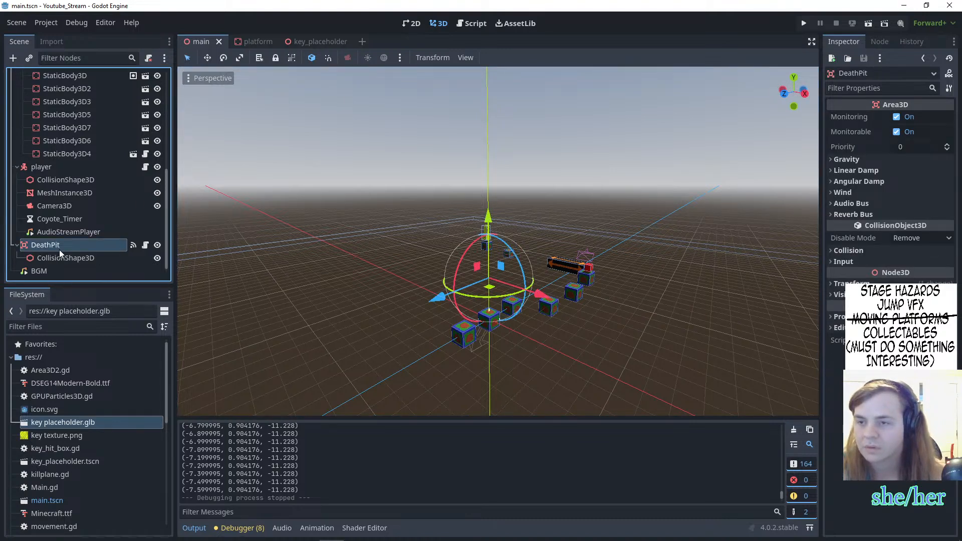
right_click(59, 248)
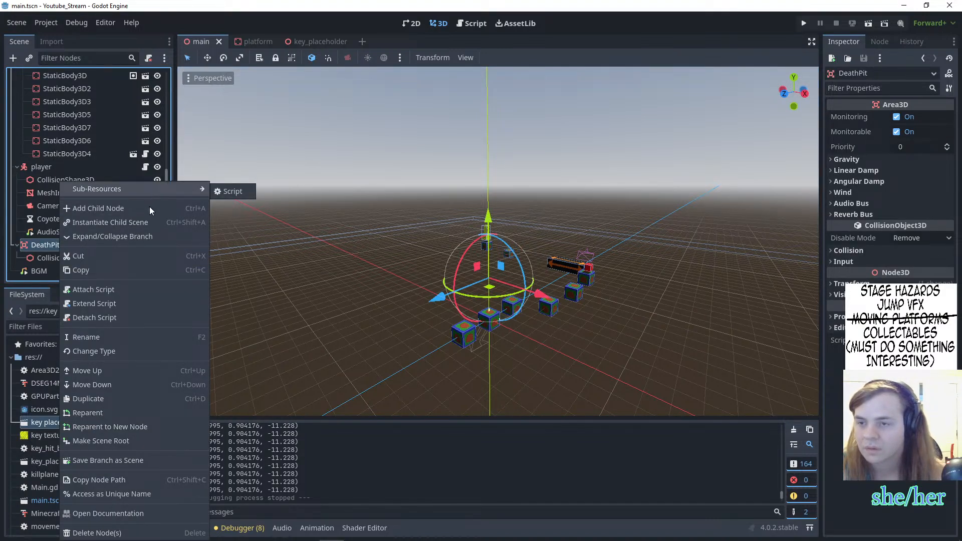
click(149, 207)
text(mesh)
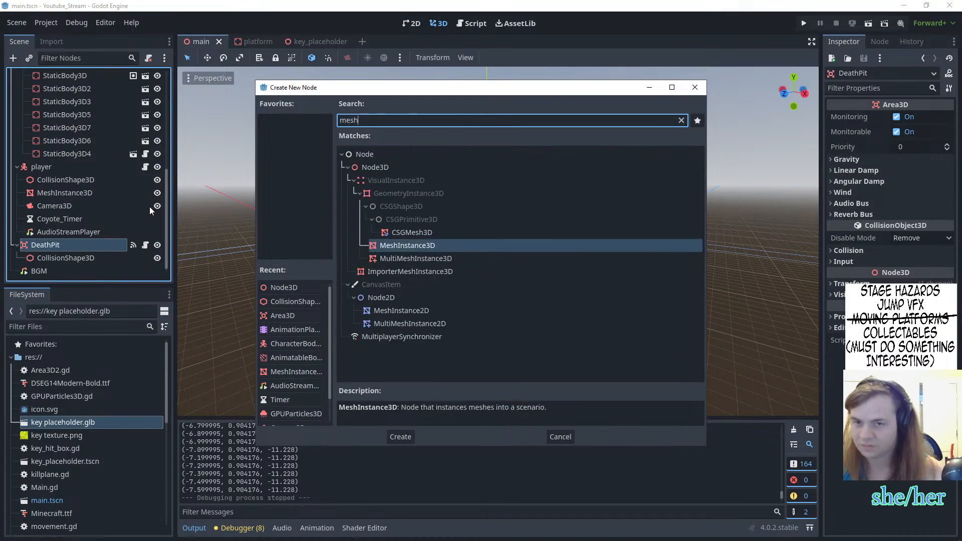
key(Return)
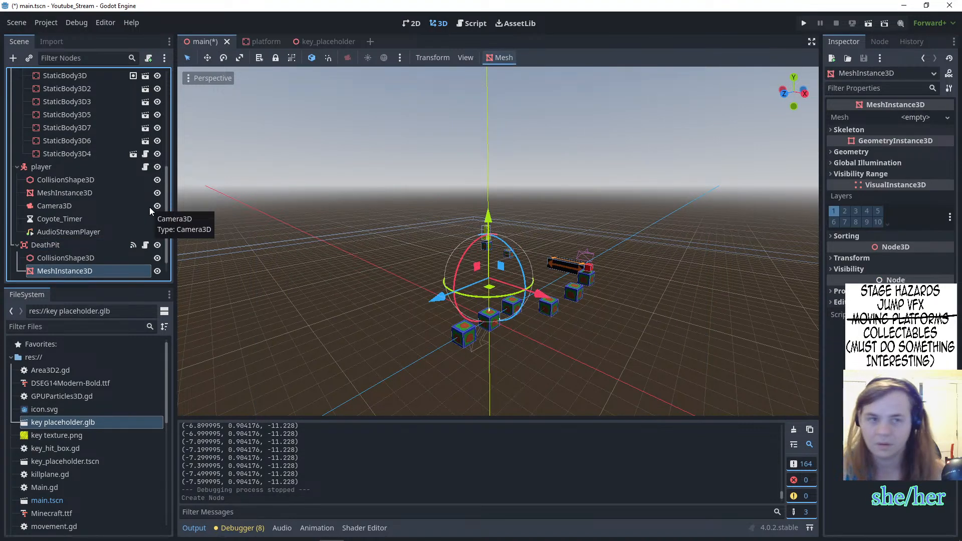
click(926, 118)
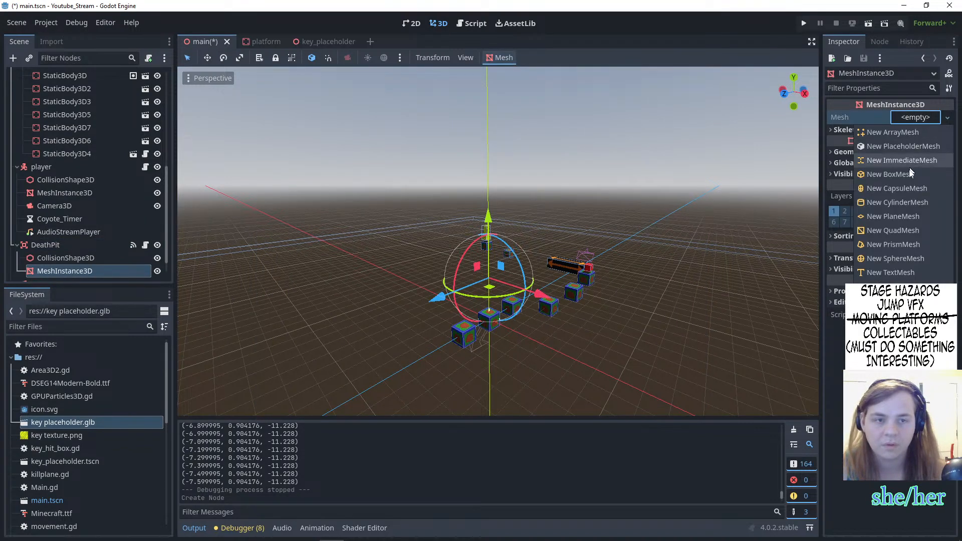
click(897, 159)
- Set the X size of the DeathPit's box mesh to 23.395, copied from the collision shape
click(83, 258)
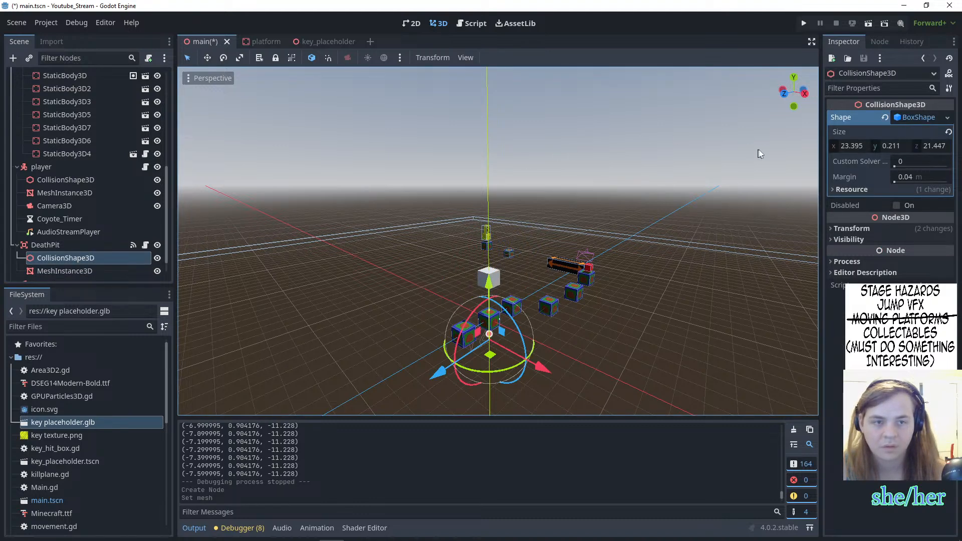
click(853, 145)
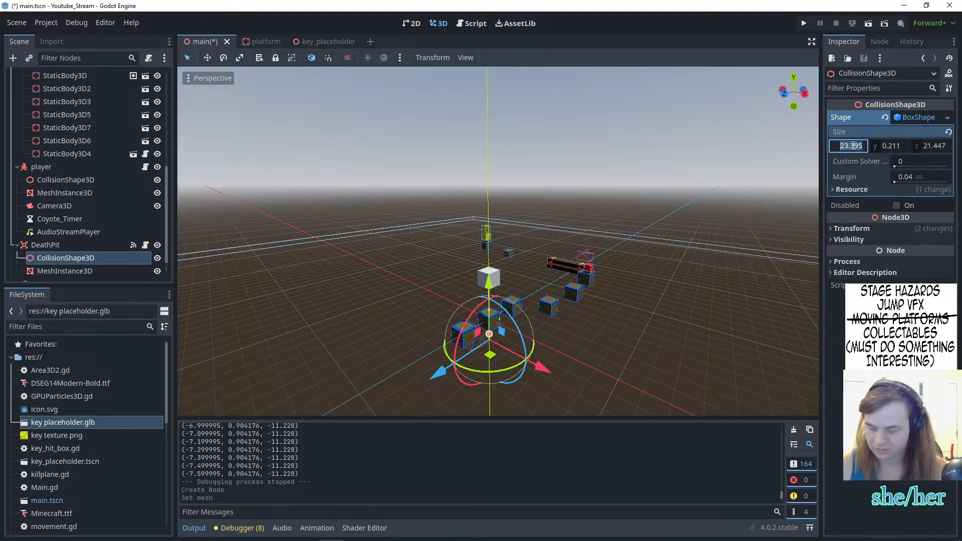
click(90, 271)
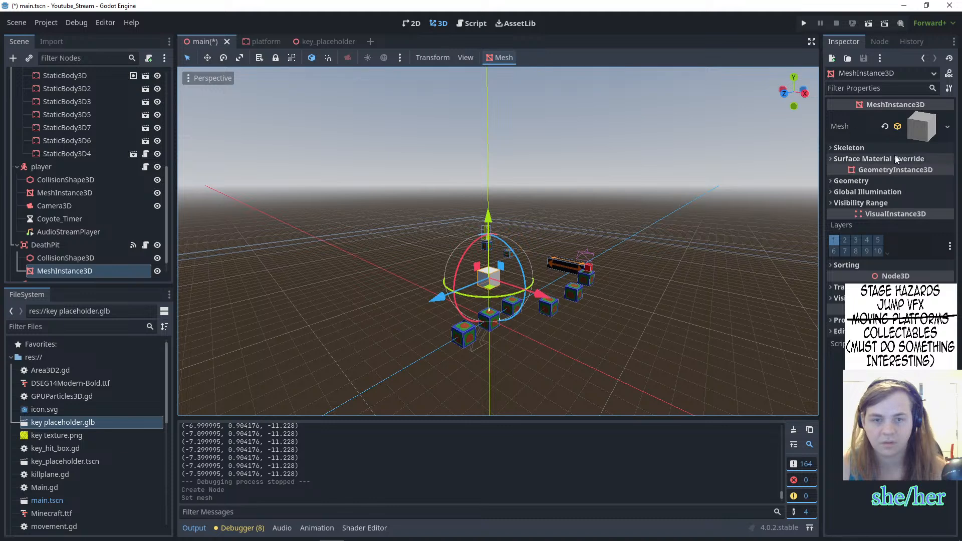
click(909, 136)
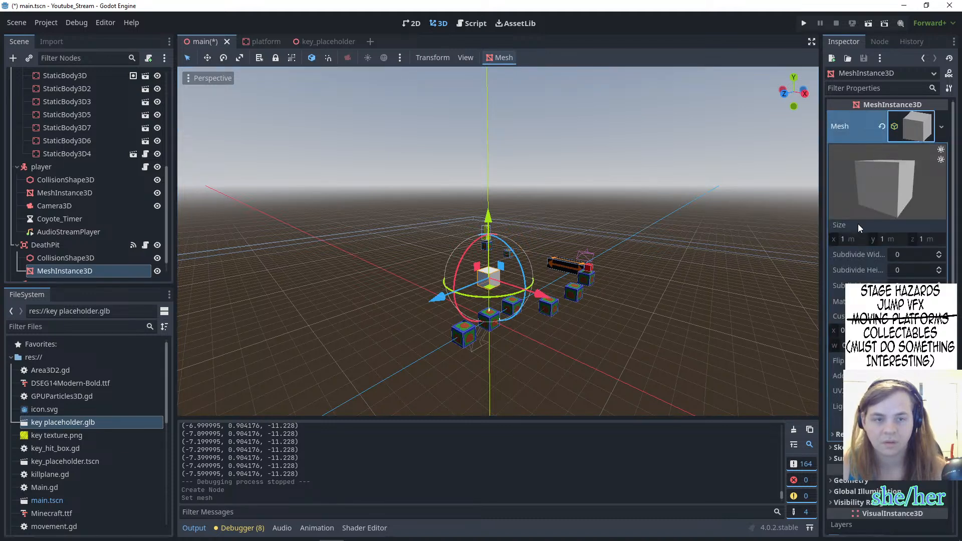
click(852, 239)
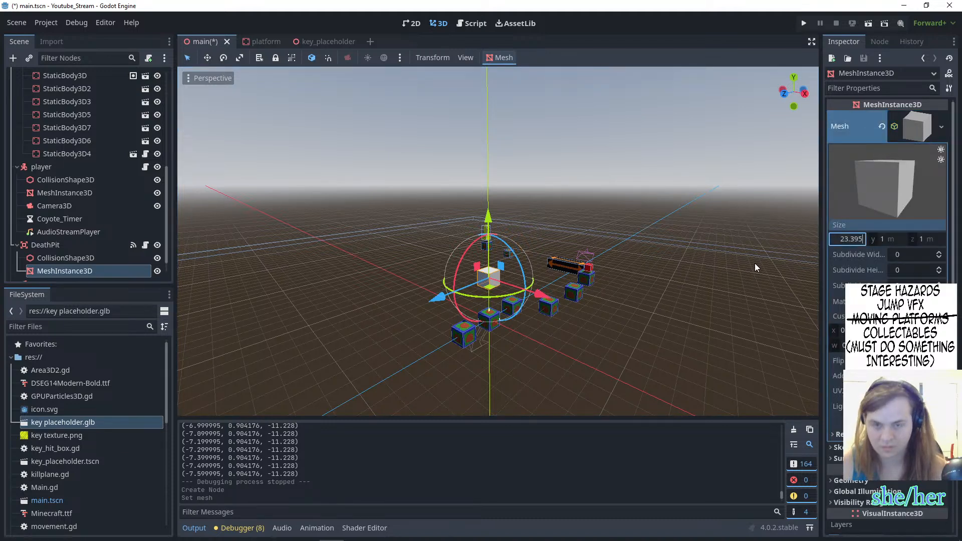
key(Return)
scroll(392, 243, down, 6)
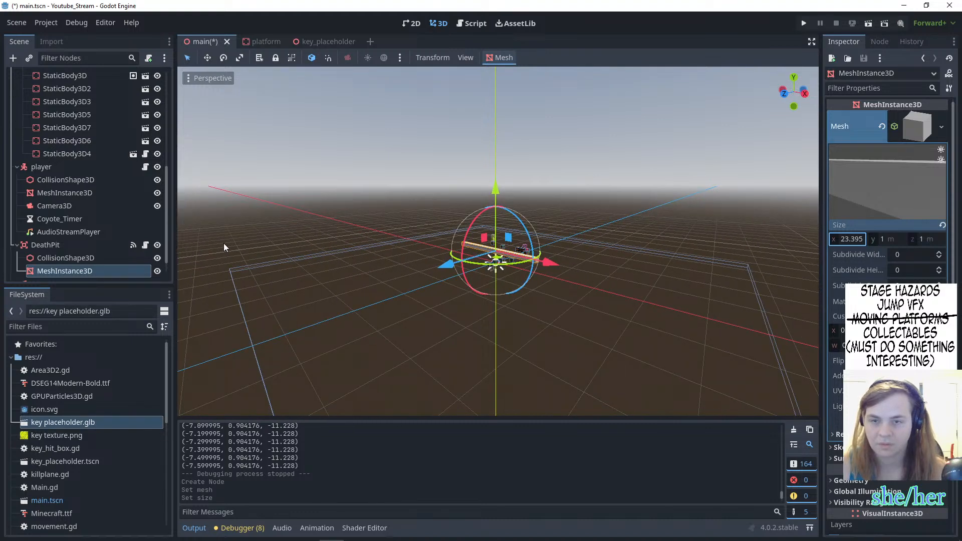
- Check the DeathPit collision shape's transform, and undo the box mesh's sizing, its assignment and the added MeshInstance3D
click(109, 259)
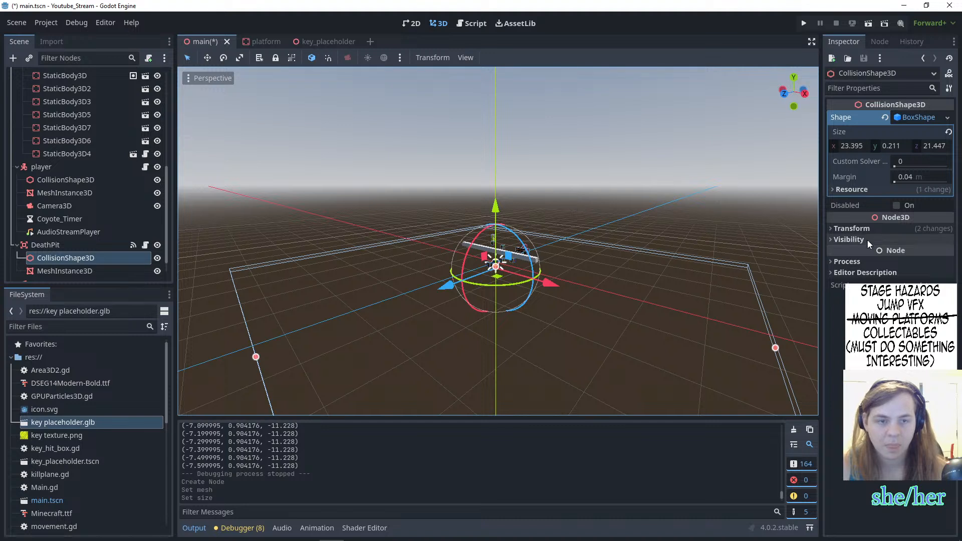
click(874, 228)
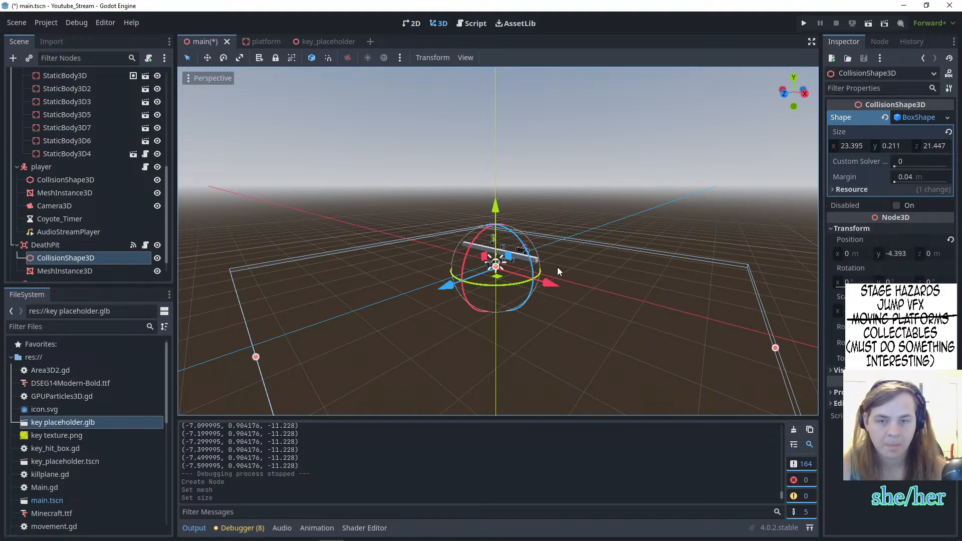
click(76, 271)
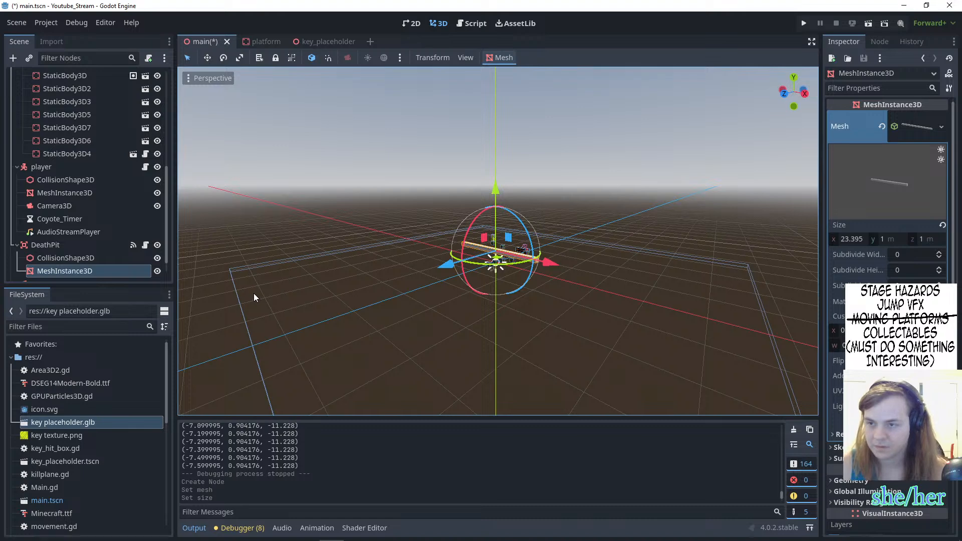
key(ctrl+z)
key(ctrl+z)
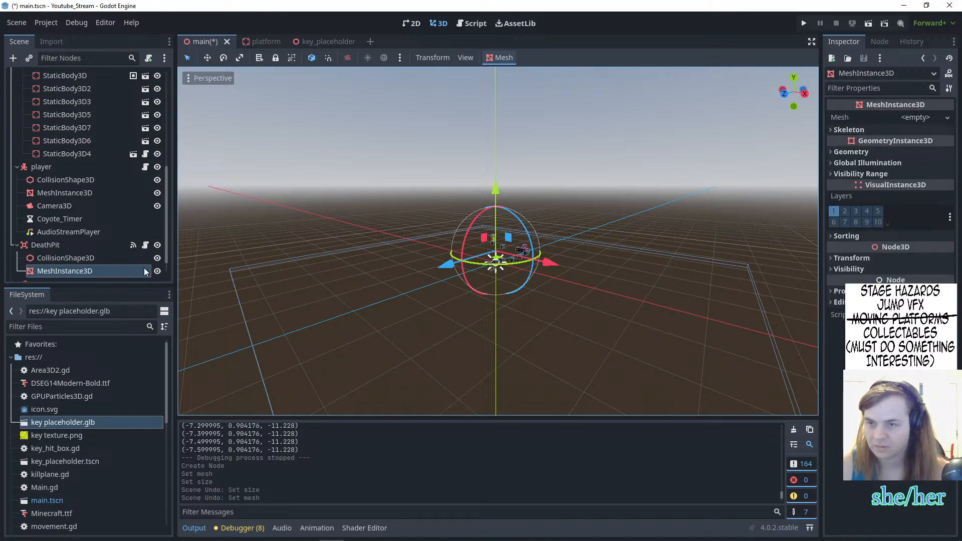
key(ctrl+z)
- Add a MeshInstance3D child to the DeathPit's CollisionShape3D and assign it a new BoxMesh
right_click(87, 257)
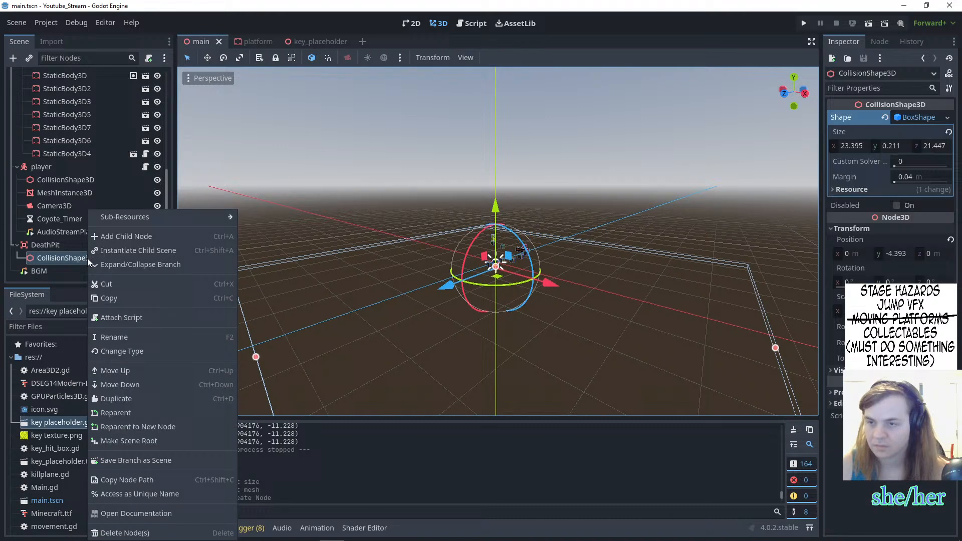
click(122, 232)
key(Return)
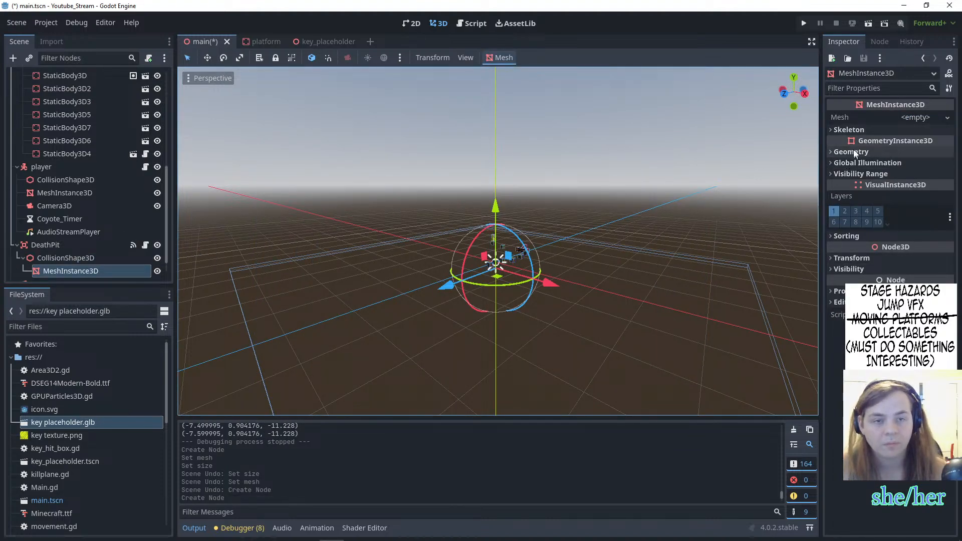
click(917, 117)
click(899, 175)
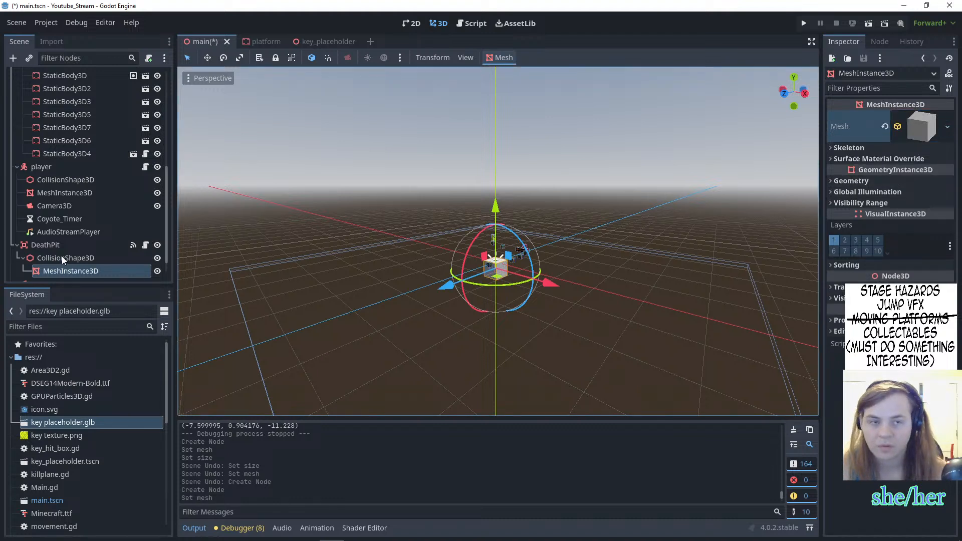
- Copy the collision shape's X size to the new box mesh, setting it to 23.395
click(62, 257)
click(858, 146)
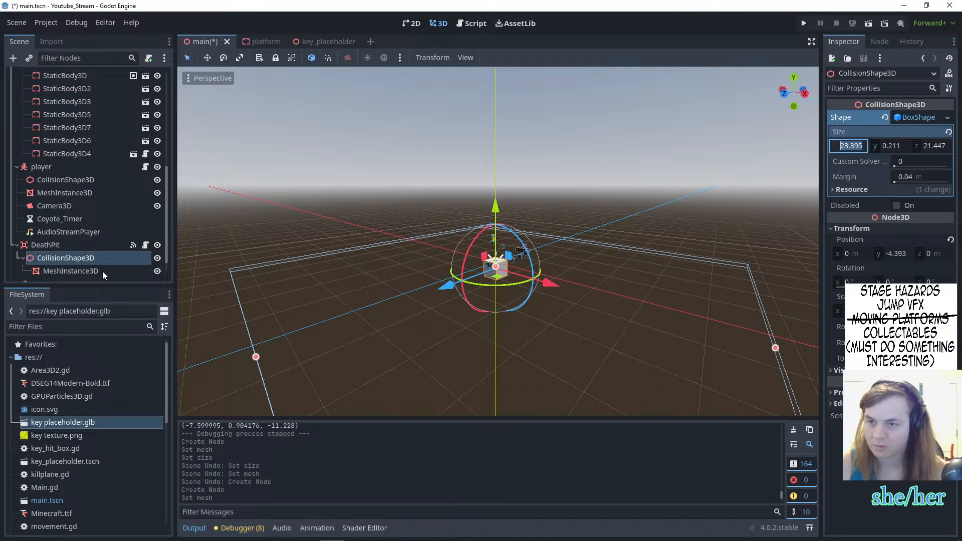
click(71, 271)
click(917, 127)
click(847, 239)
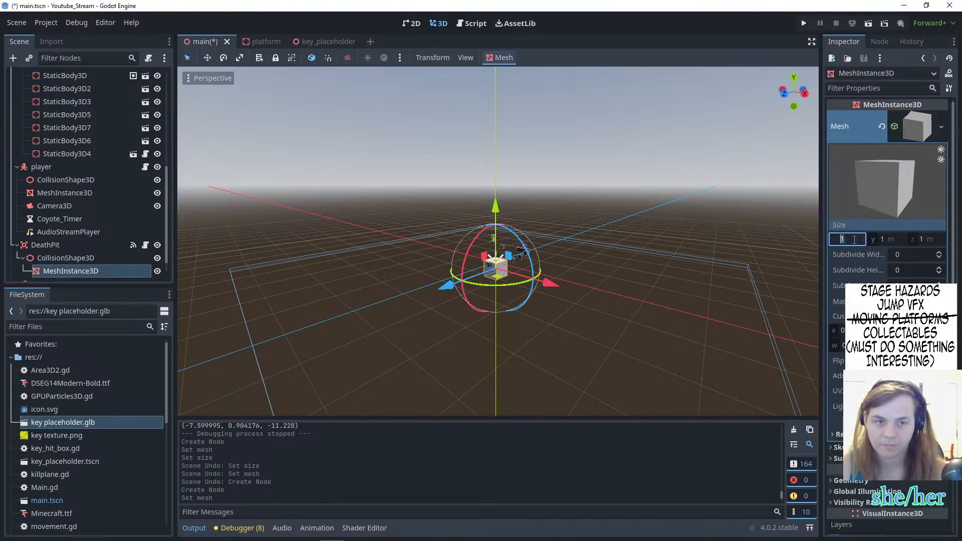
key(Return)
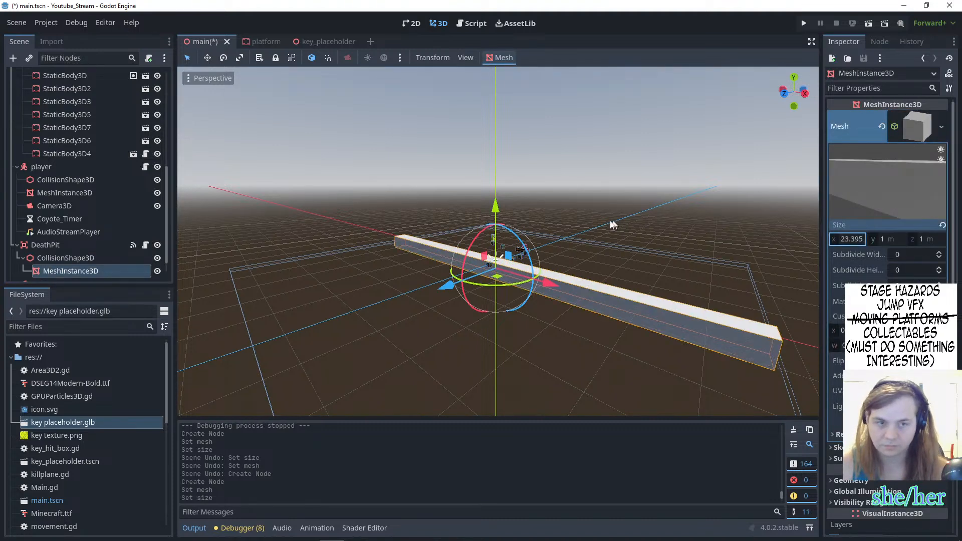
- Copy the collision shape's Y size to the box mesh, setting it to 0.211
click(73, 258)
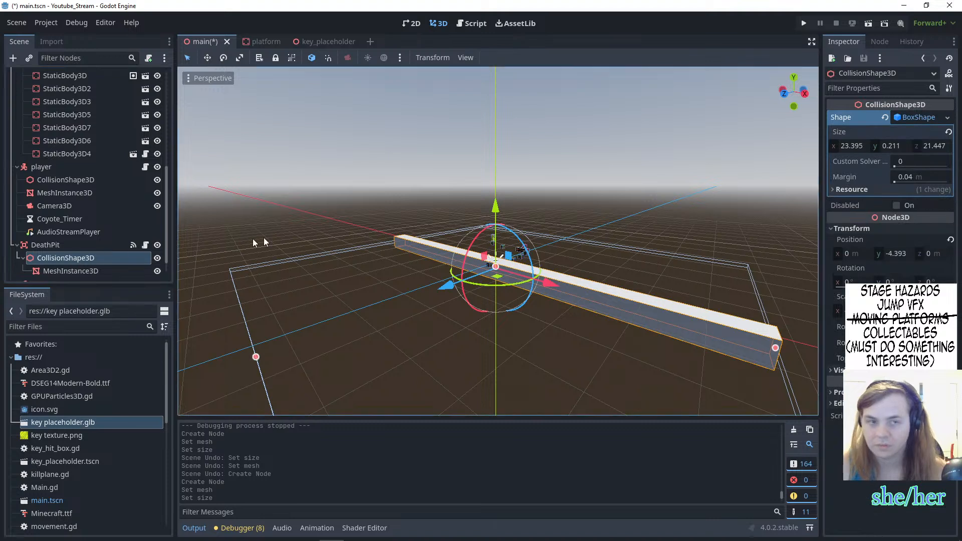
click(901, 146)
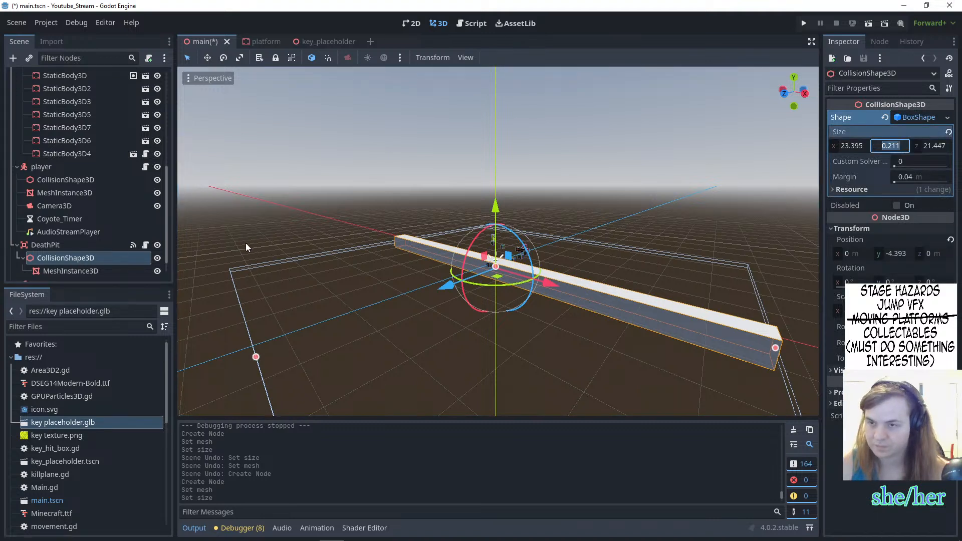
click(108, 271)
click(886, 240)
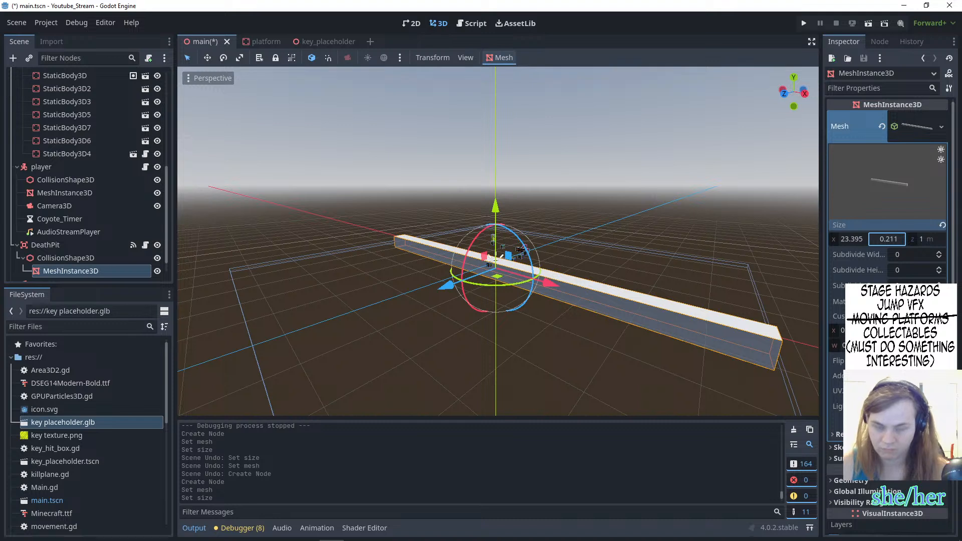
key(Return)
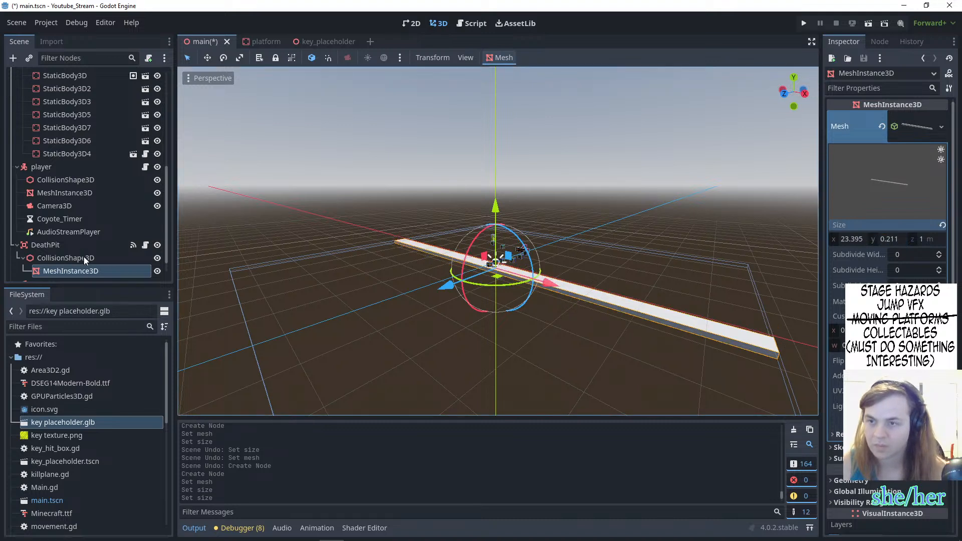
- Copy the collision shape's Z size to the box mesh, setting it to 21.447
click(85, 258)
click(934, 146)
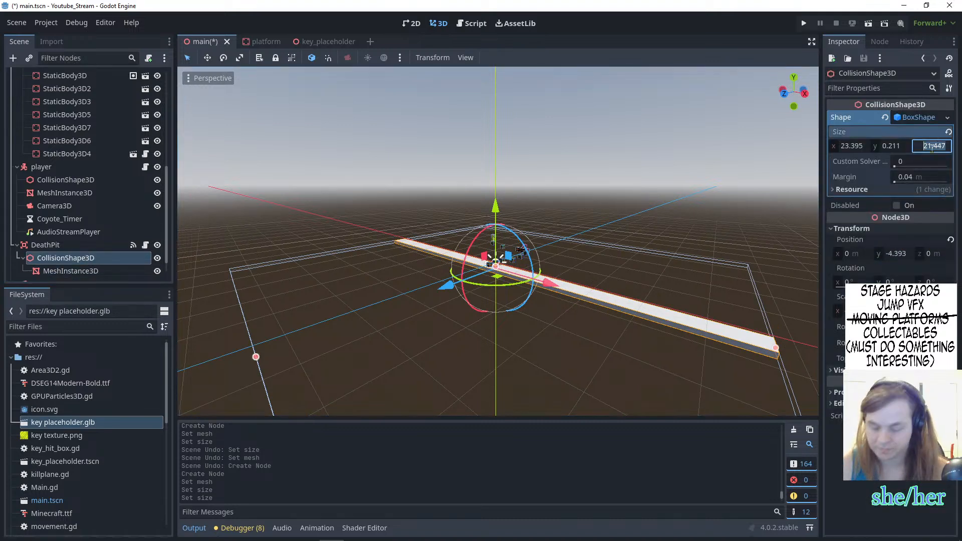
click(70, 270)
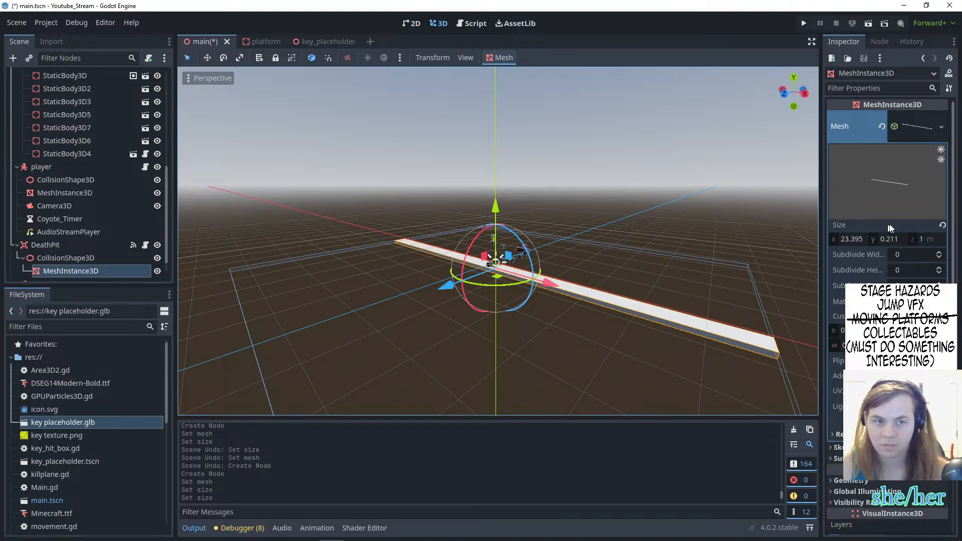
click(916, 239)
key(Return)
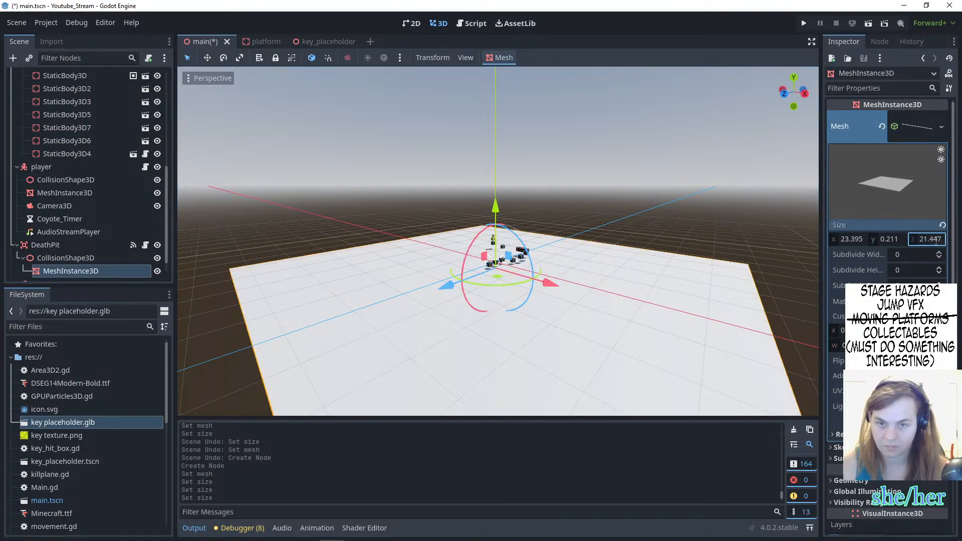
- Examine the DeathPit floor in relation to the platforms, the key and the player from several angles
middle_drag(576, 195, 507, 171)
scroll(467, 208, up, 2)
scroll(467, 207, up, 10)
scroll(506, 170, down, 4)
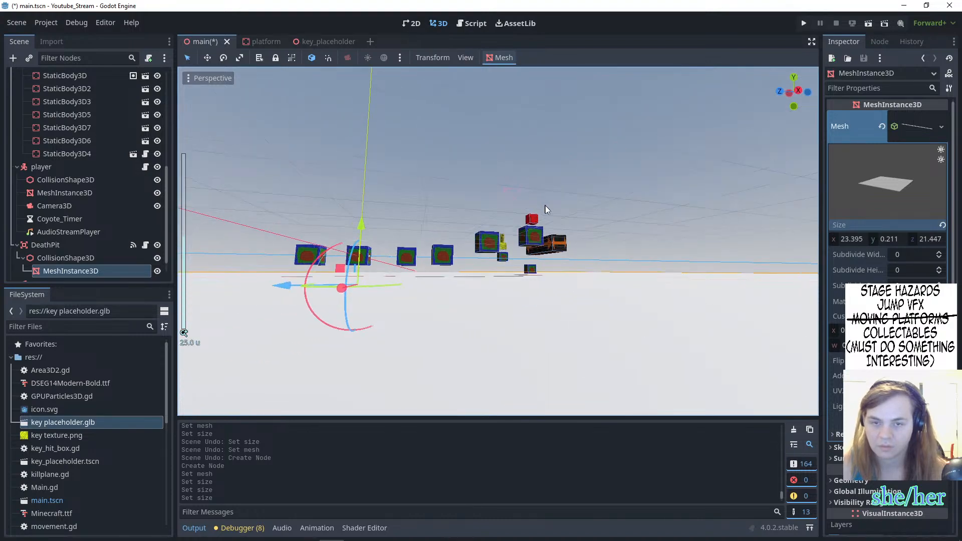
middle_drag(542, 208, 514, 205)
scroll(514, 205, up, 6)
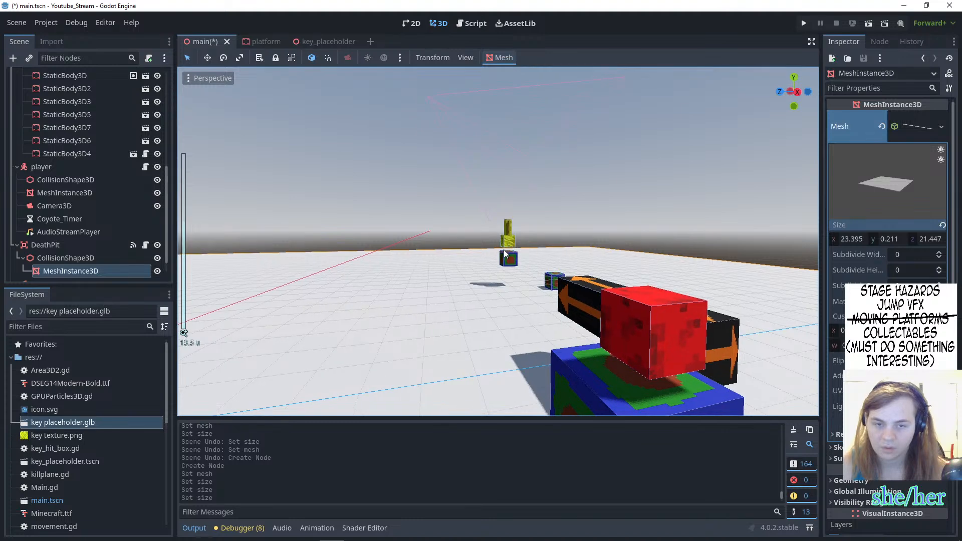
click(672, 349)
scroll(671, 349, down, 5)
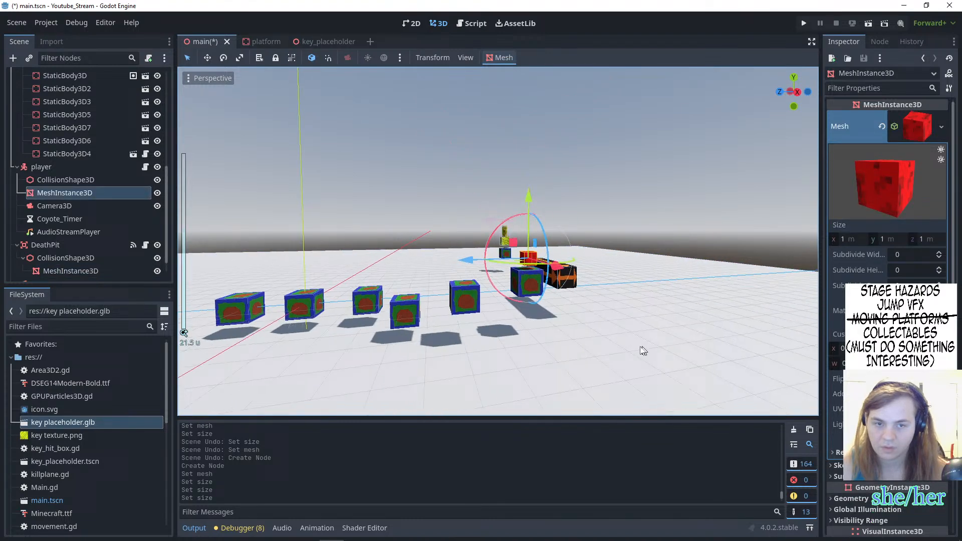
click(529, 285)
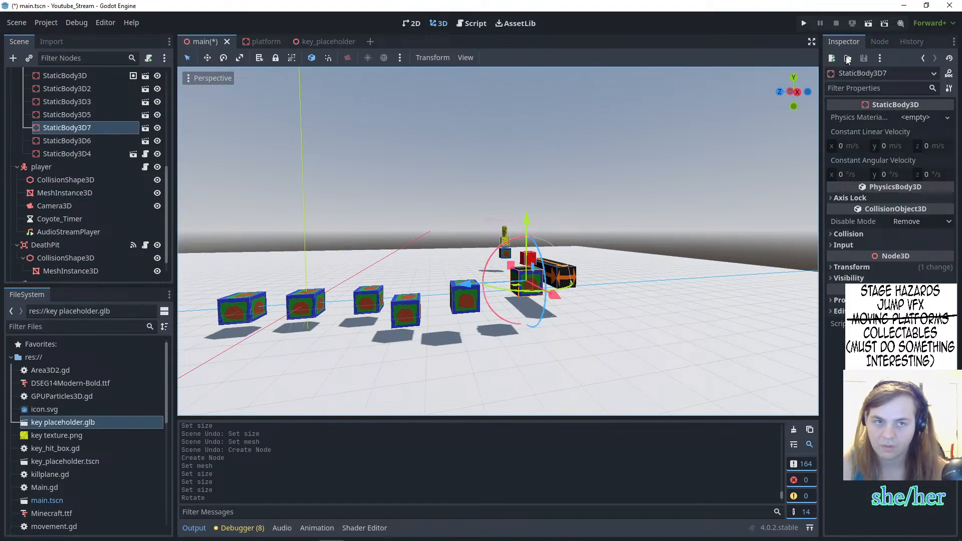
- Run the game and jump the player along the static platforms towards the moving platform
click(803, 24)
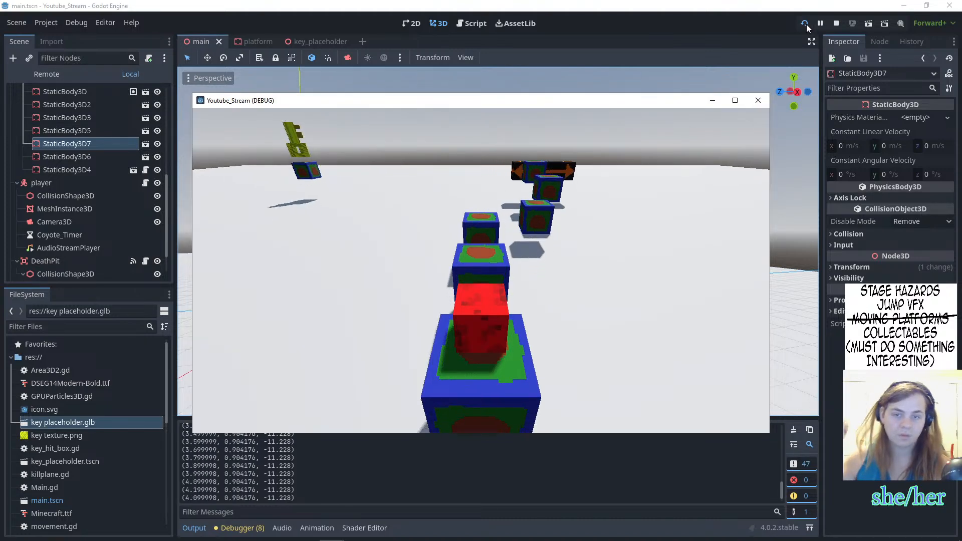
key(w)
key(space)
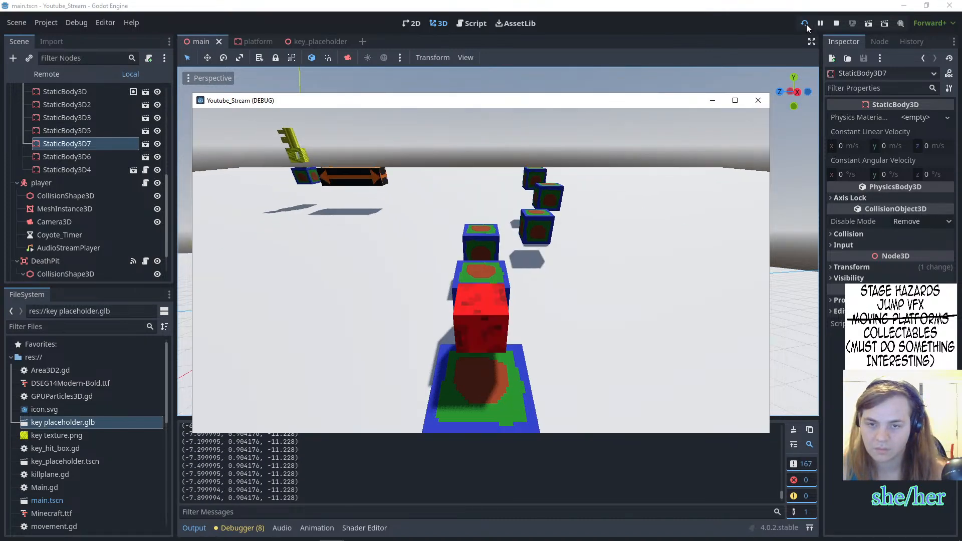
key(w)
key(space)
key(w)
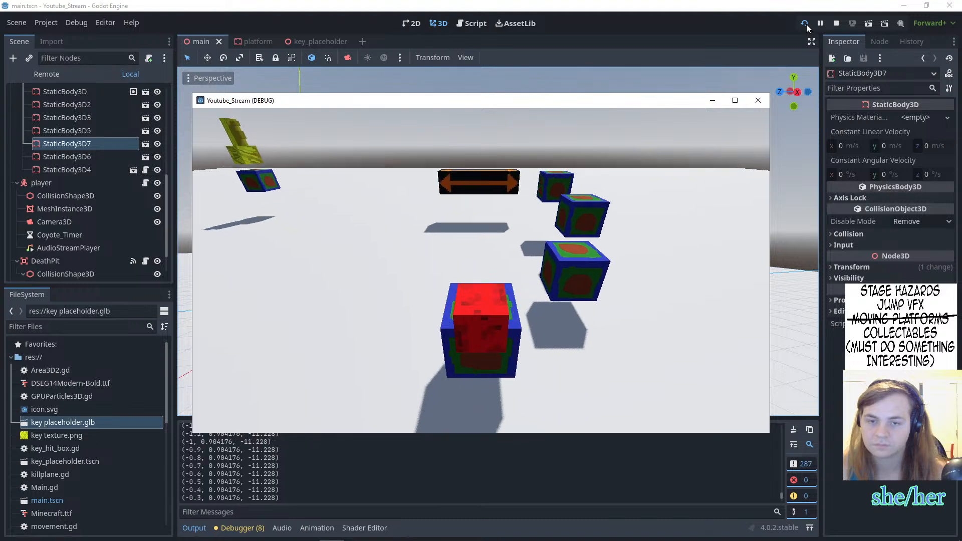
key(space)
key(d)
key(w)
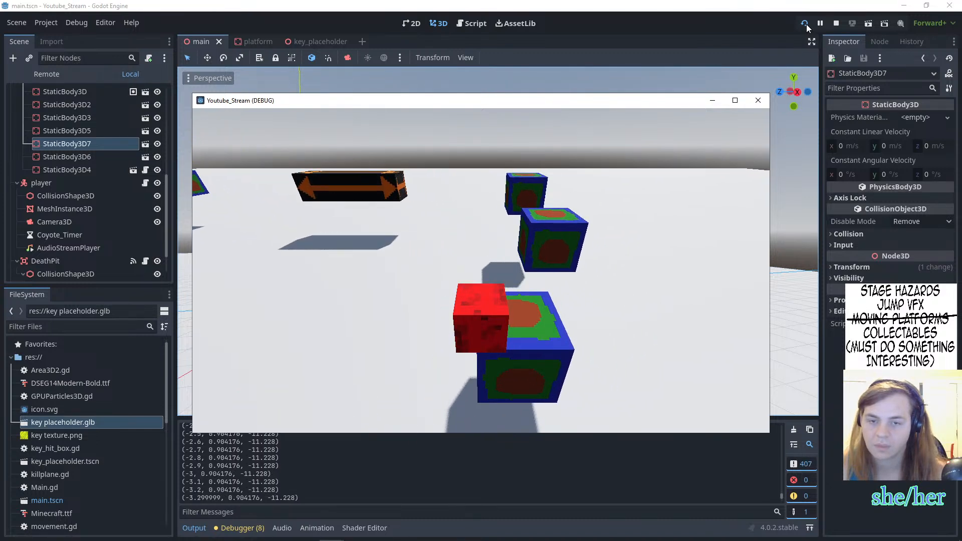
key(space)
key(space)
key(d)
key(w)
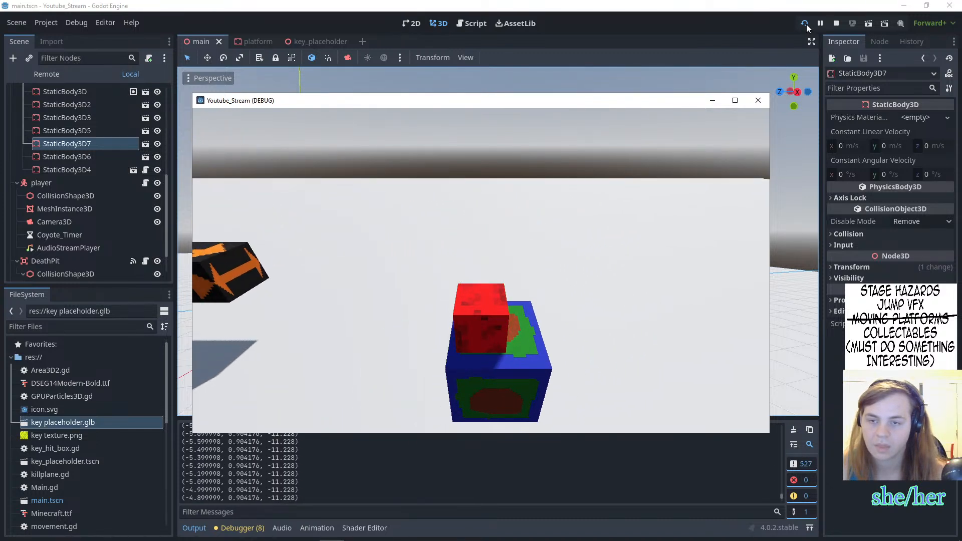
key(space)
key(a)
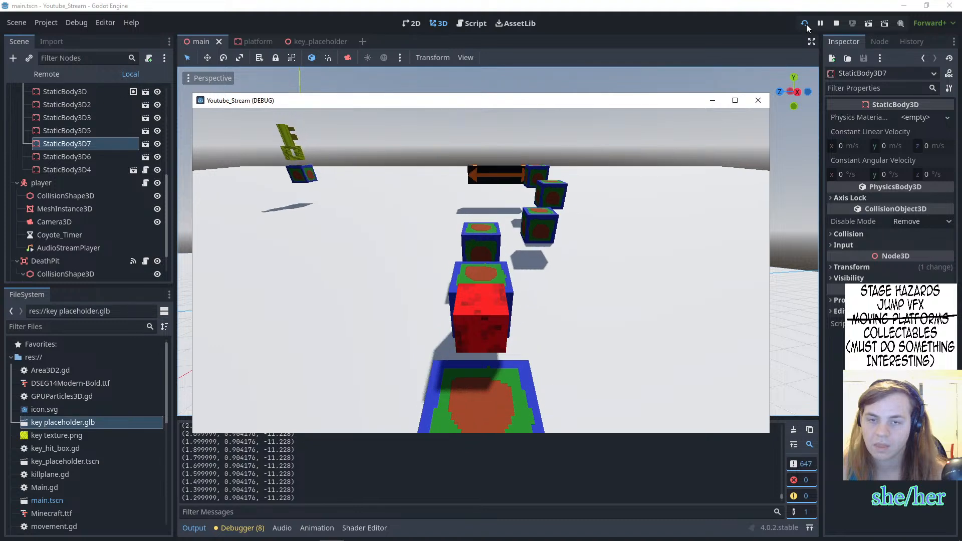
- Retry the level from the start, steering and jumping the player across the first static platforms
key(w)
key(space)
key(space)
key(d)
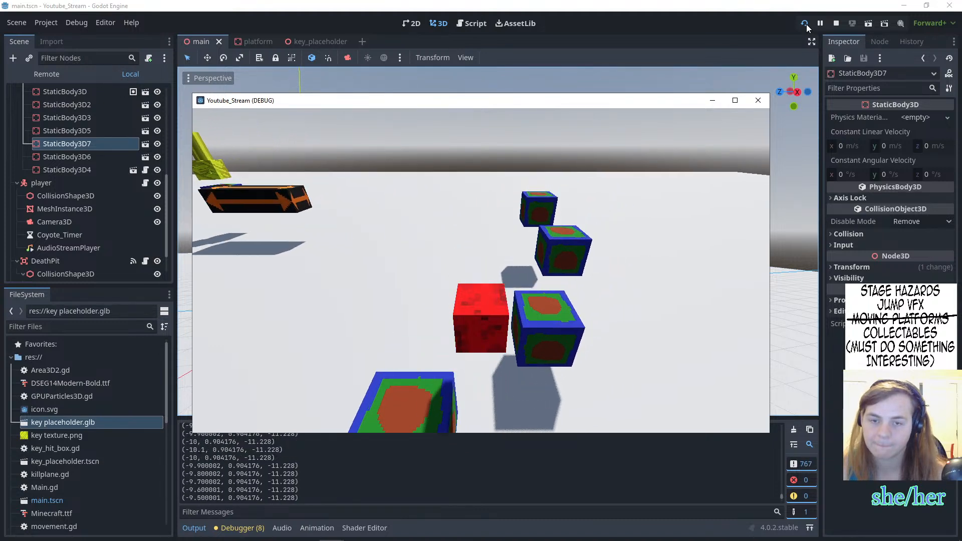
key(w)
key(d)
key(space)
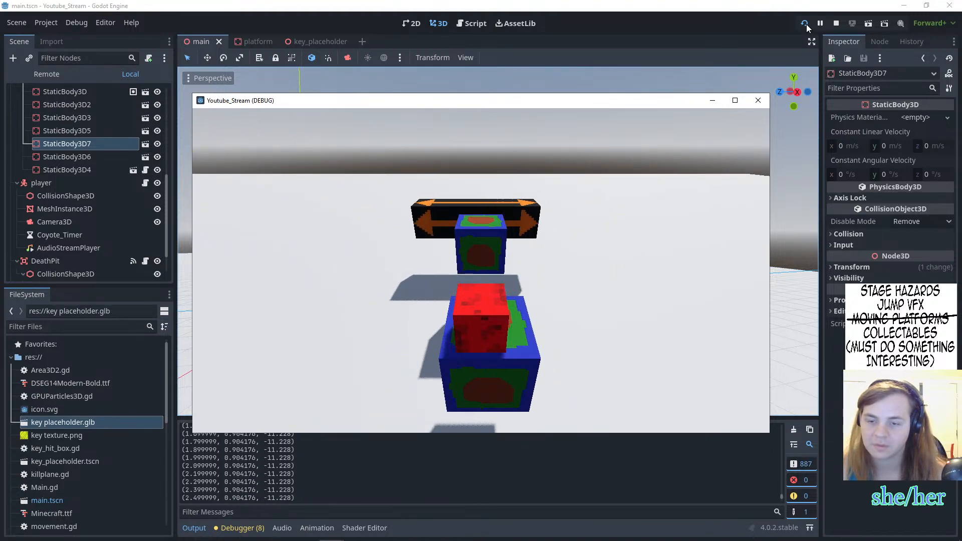
key(w)
key(space)
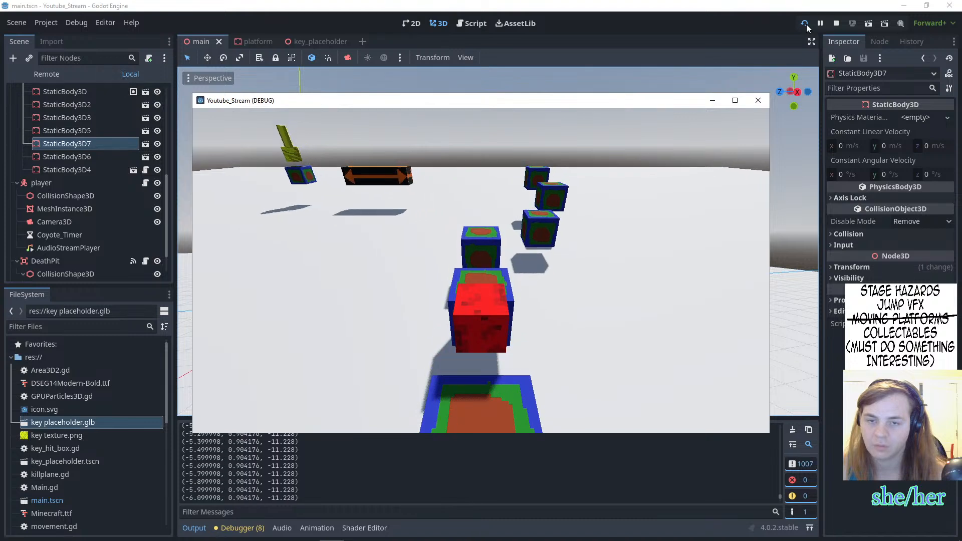
- Jump the player across the static platforms and onto the moving platform, then stop the running game
key(w)
key(space)
key(d)
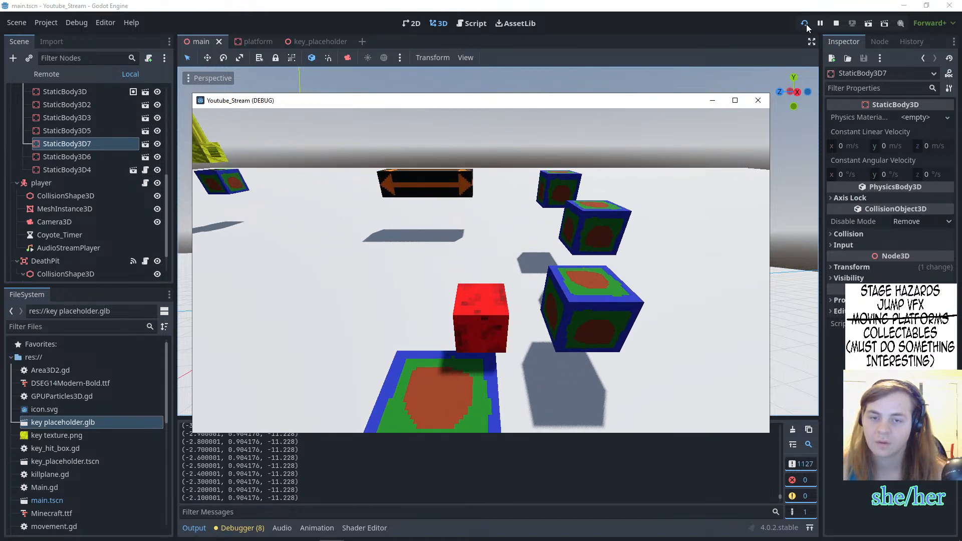
key(a)
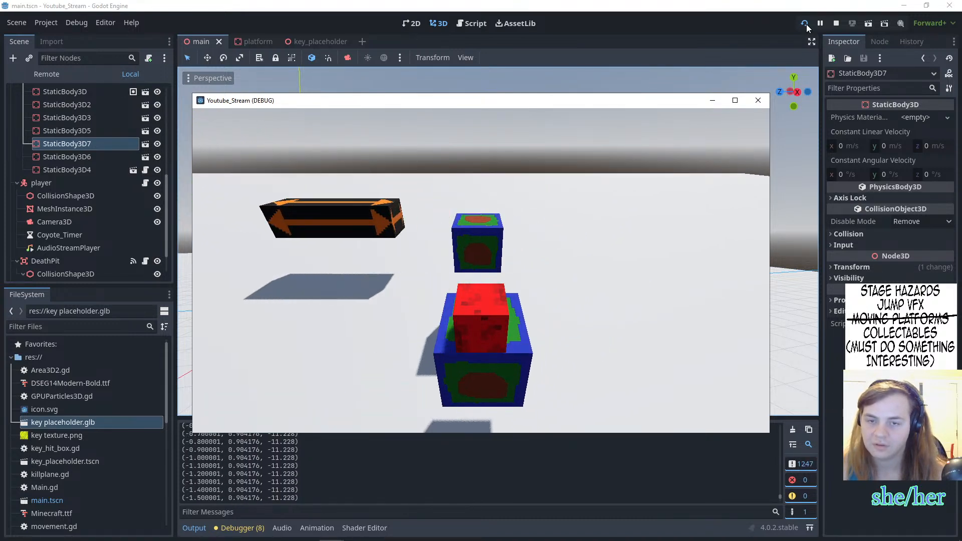
key(w)
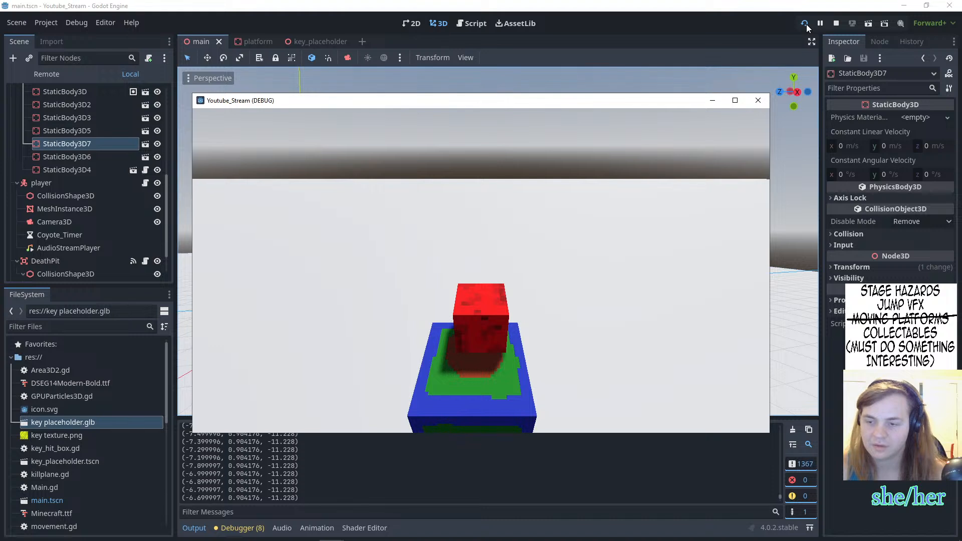
key(space)
key(a)
key(w)
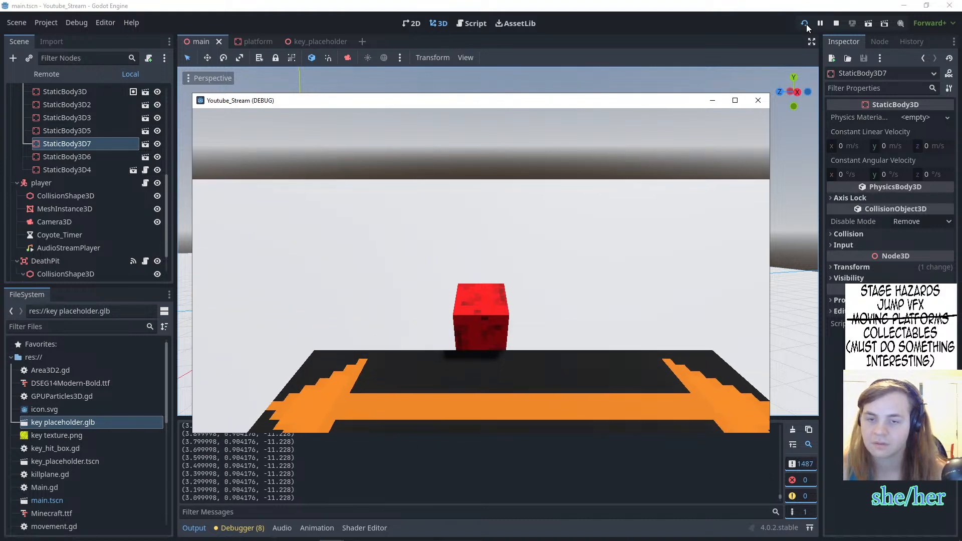
key(space)
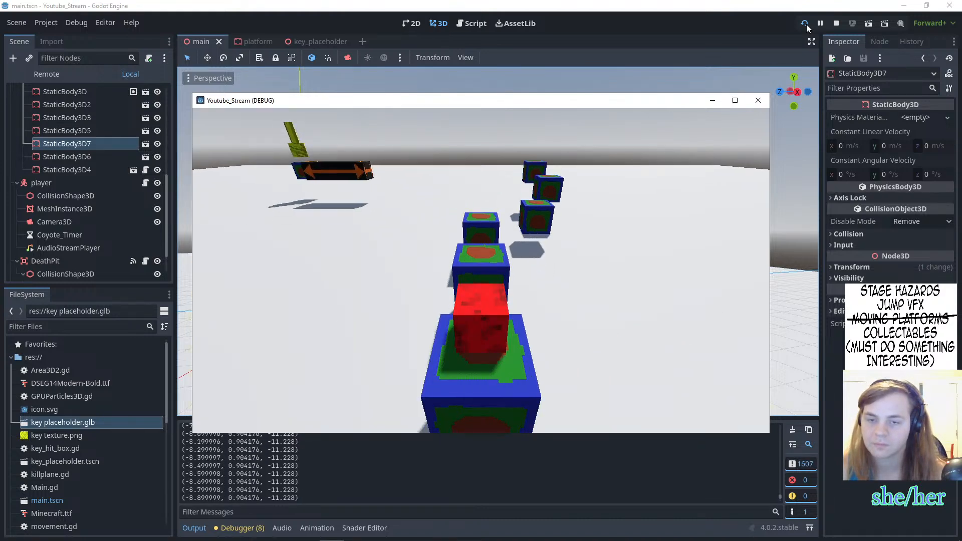
key(space)
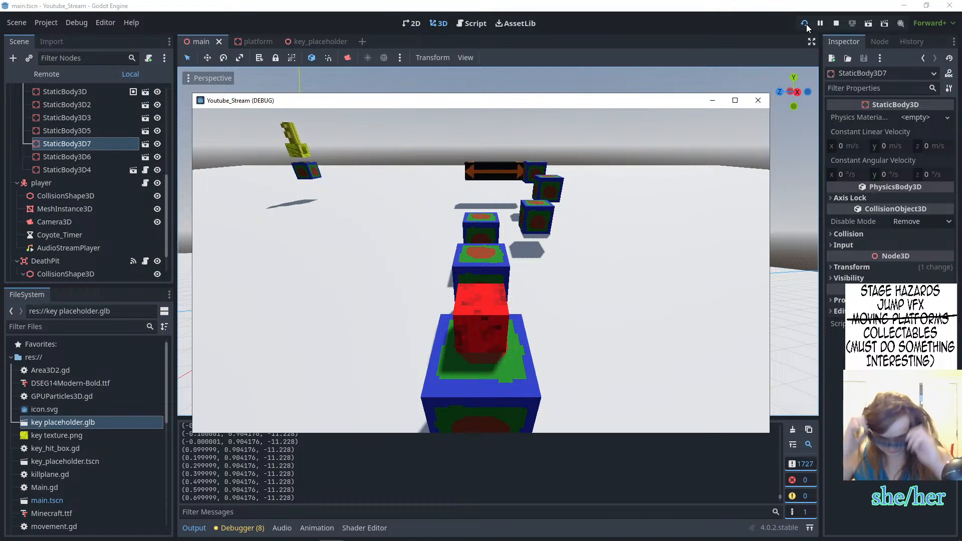
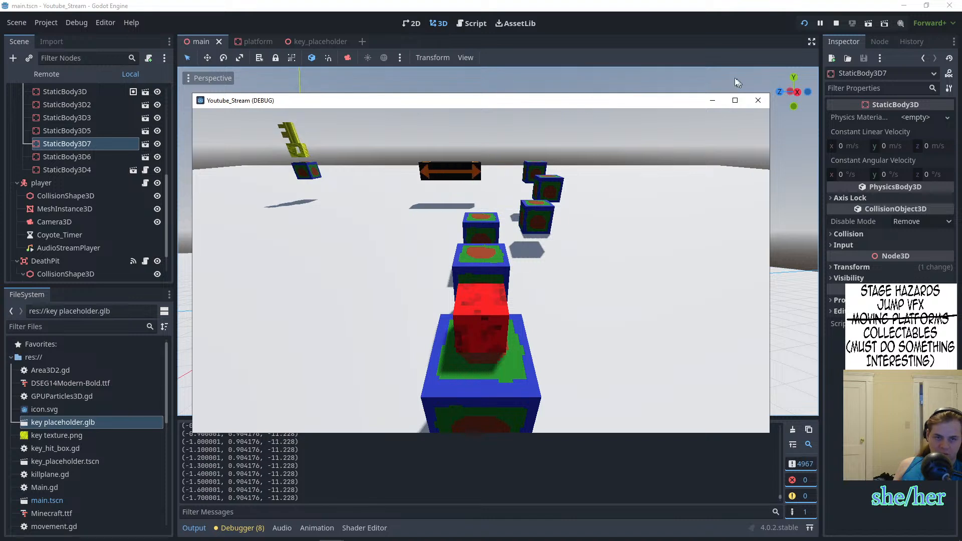
click(758, 101)
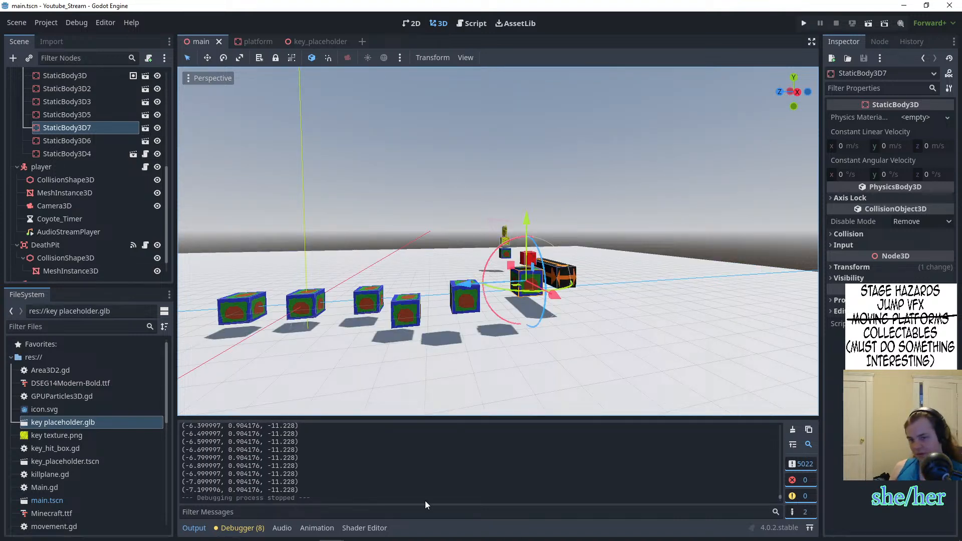
- Switch to Affinity Photo and strike through the note lines "COLLECTABLES (MUST DO SOMETHING INTERESTING)" with brush strokes
mouse_move(426, 539)
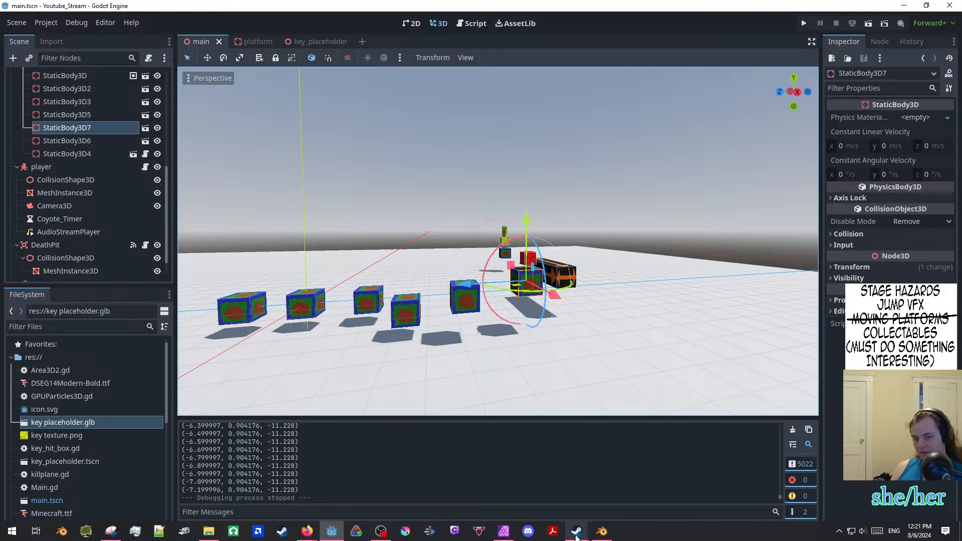
click(503, 531)
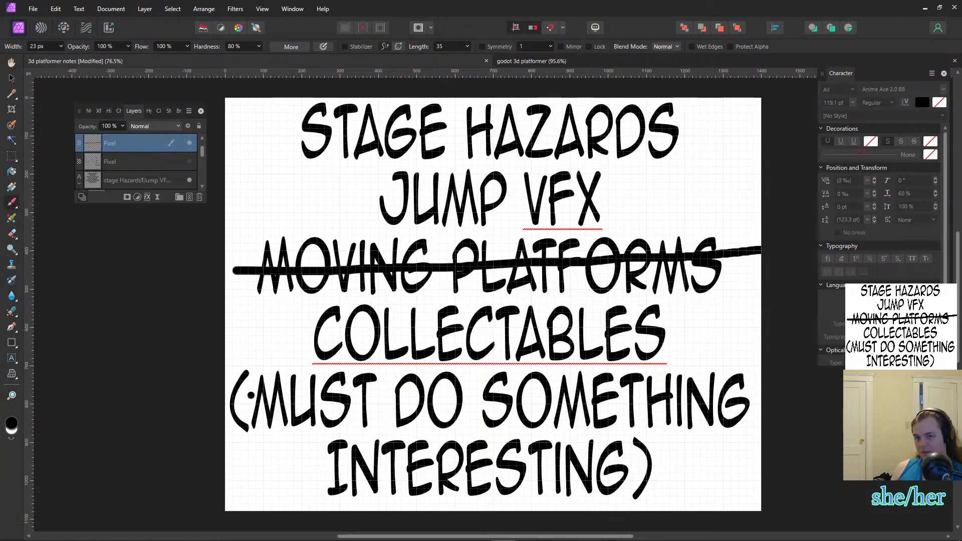
drag(311, 335, 649, 331)
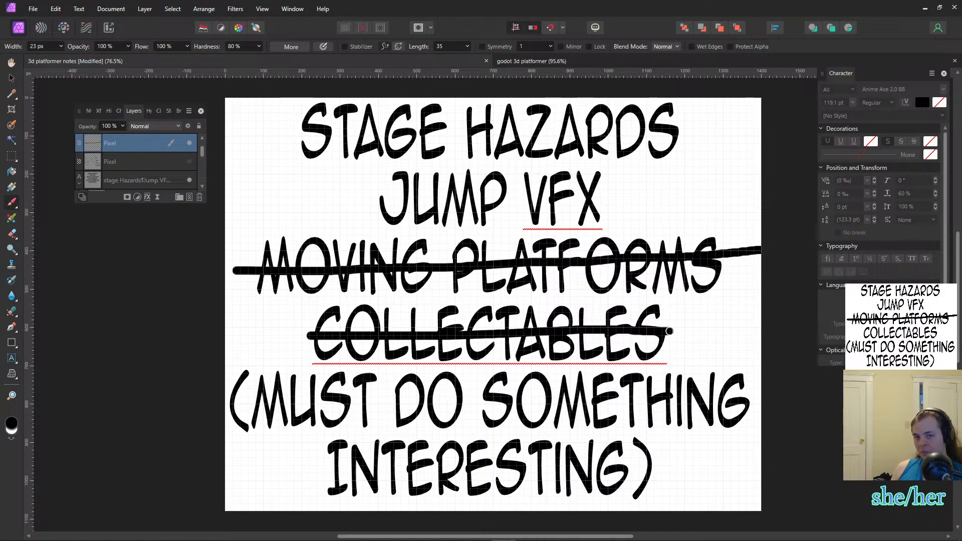
drag(236, 399, 693, 401)
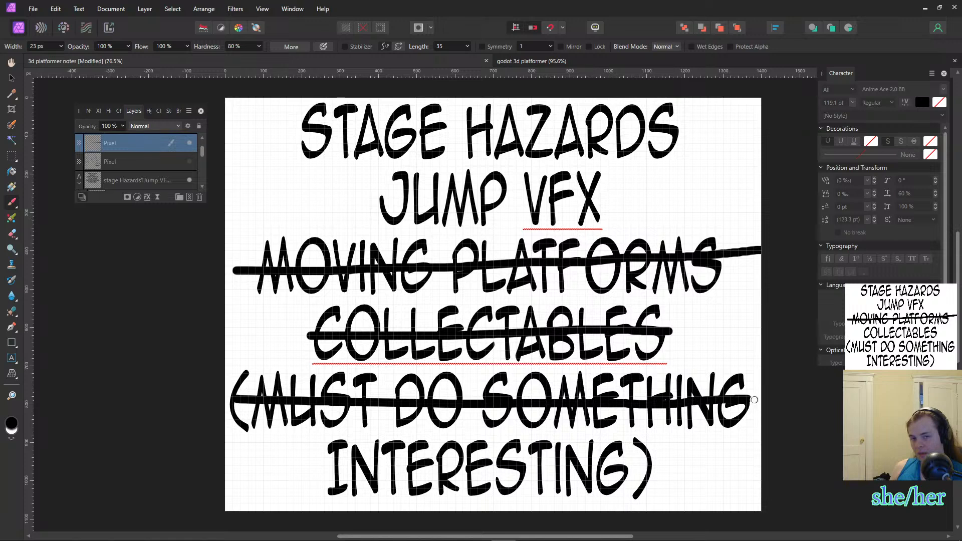
drag(283, 468, 770, 470)
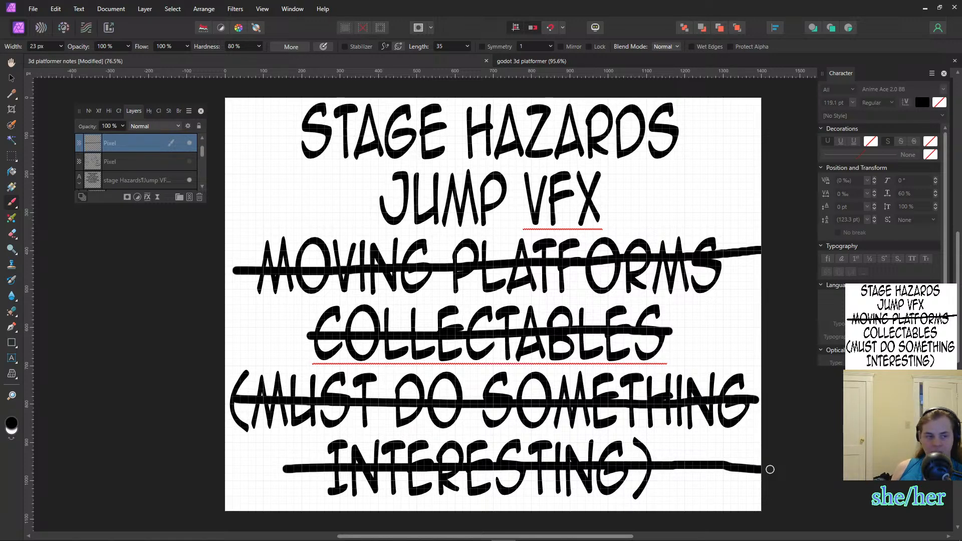
- Export the notes as a PNG, replacing the existing file 3d platformer notes.png in the Affinity Stuff folder
click(33, 9)
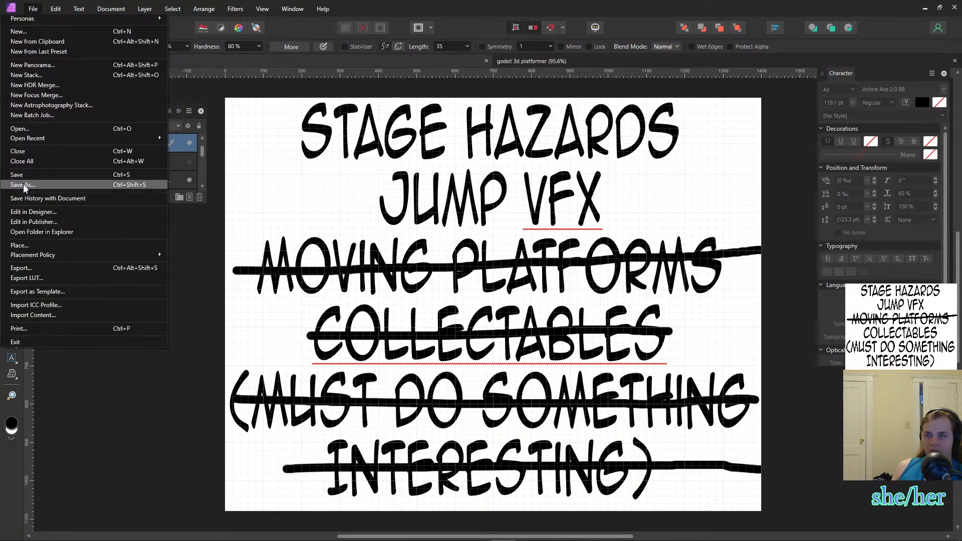
click(42, 271)
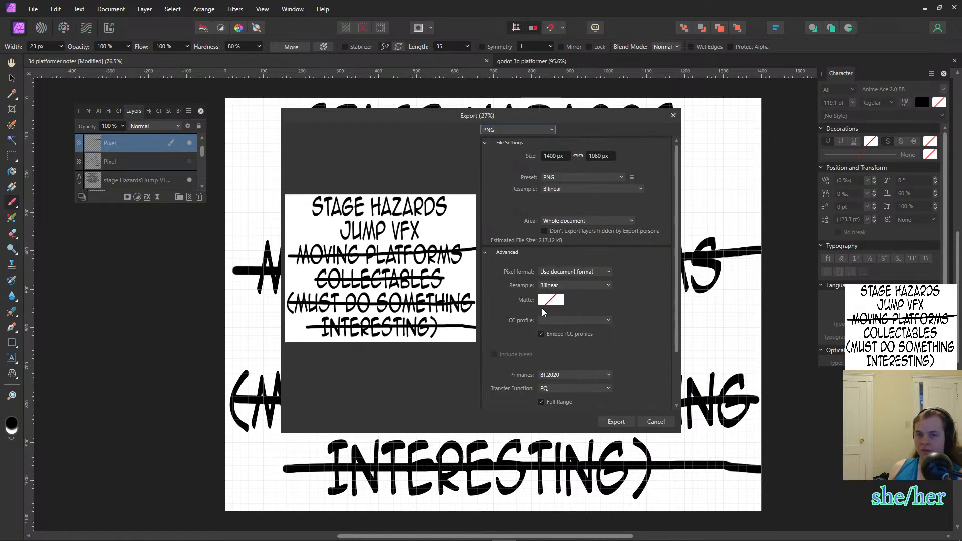
click(614, 421)
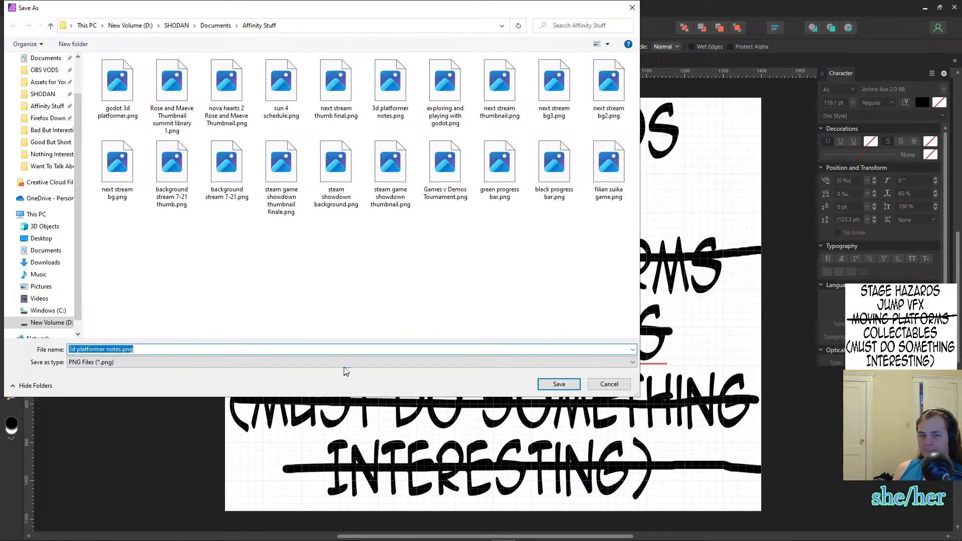
click(556, 382)
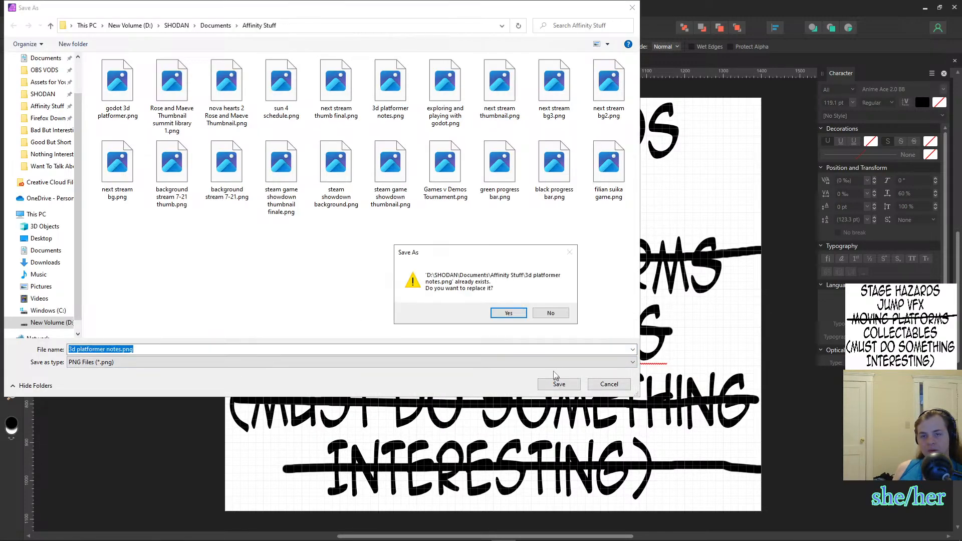
click(508, 313)
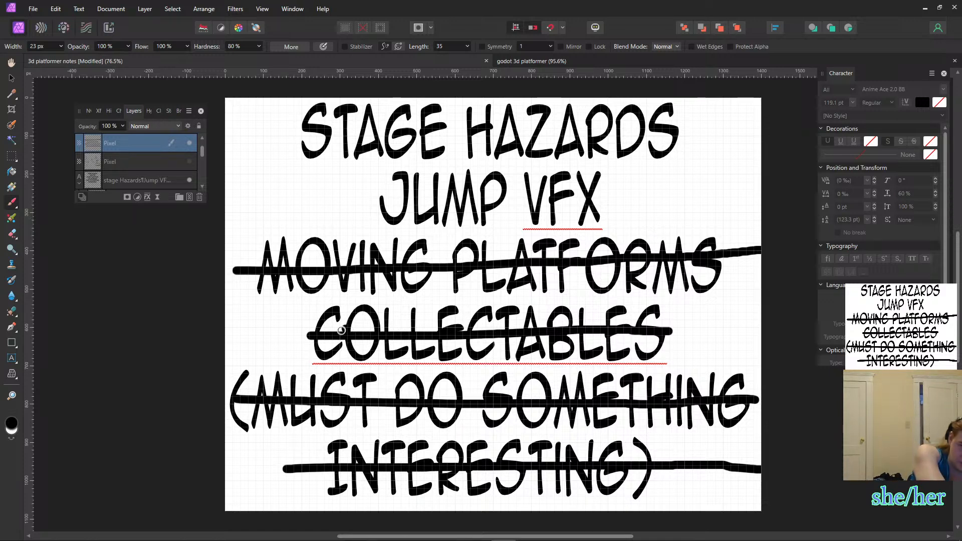
- Switch to Firefox and search YouTube for "super mario galaxy"
mouse_move(389, 540)
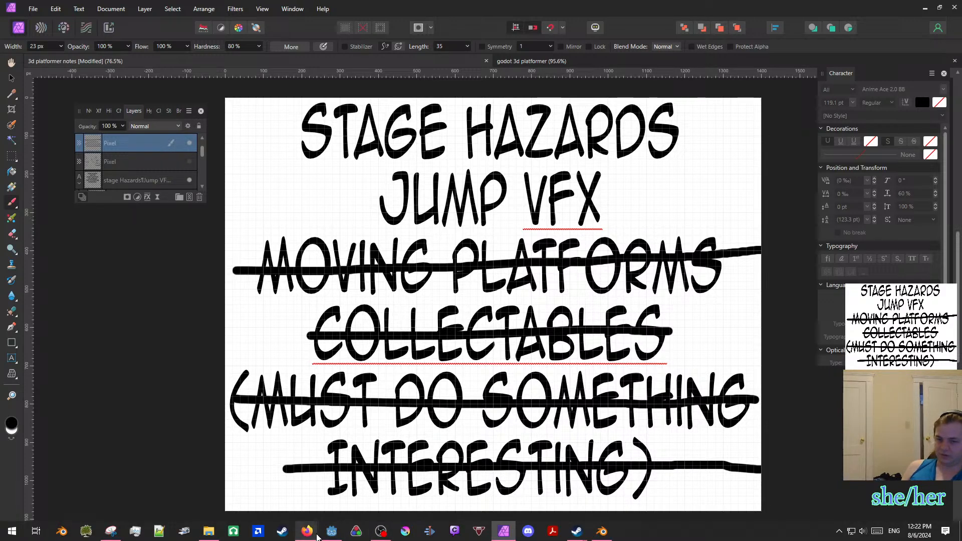
mouse_move(317, 536)
click(405, 475)
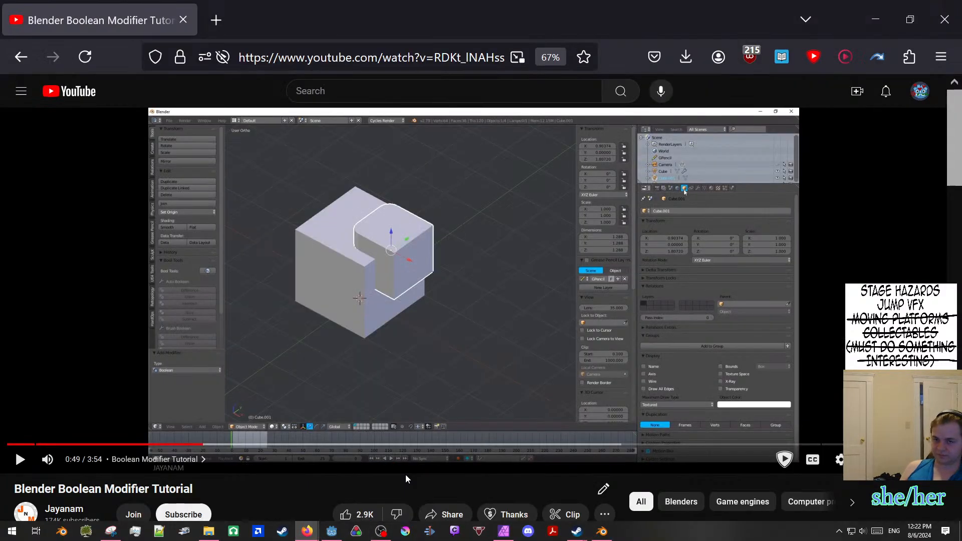
click(383, 99)
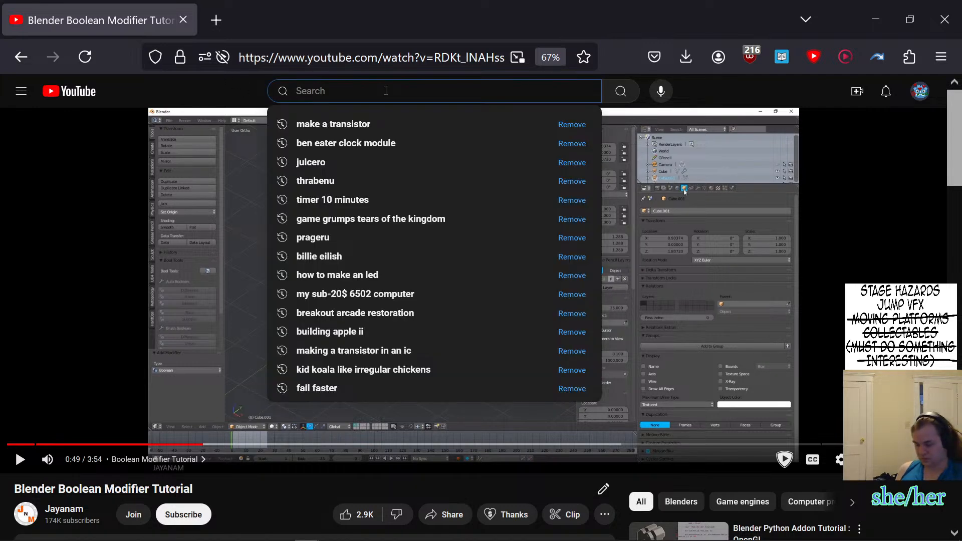
text(super mario)
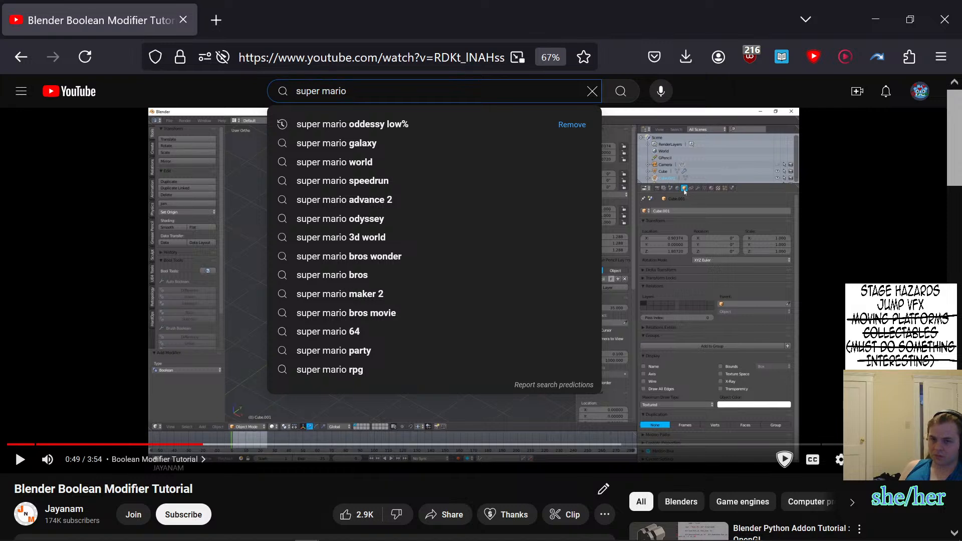
key(Down)
key(Down)
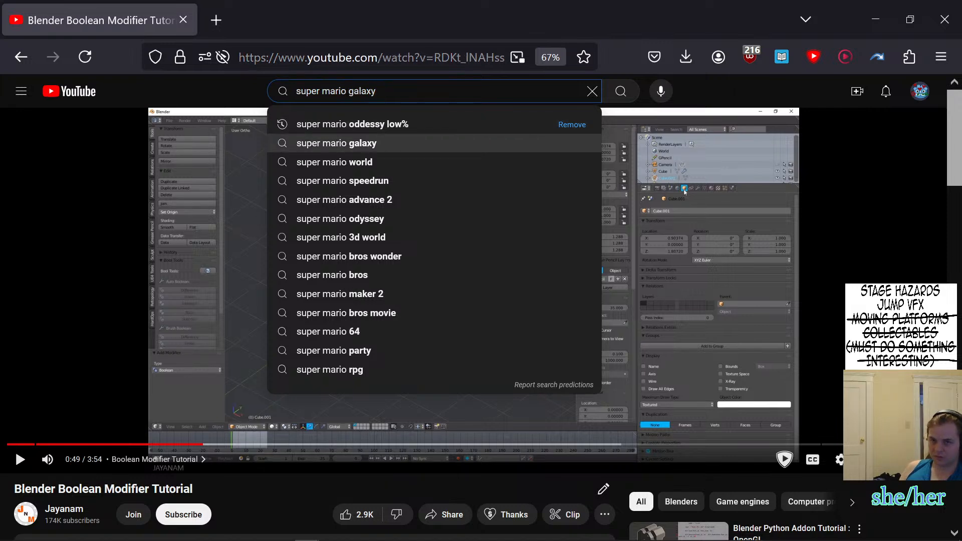
key(Return)
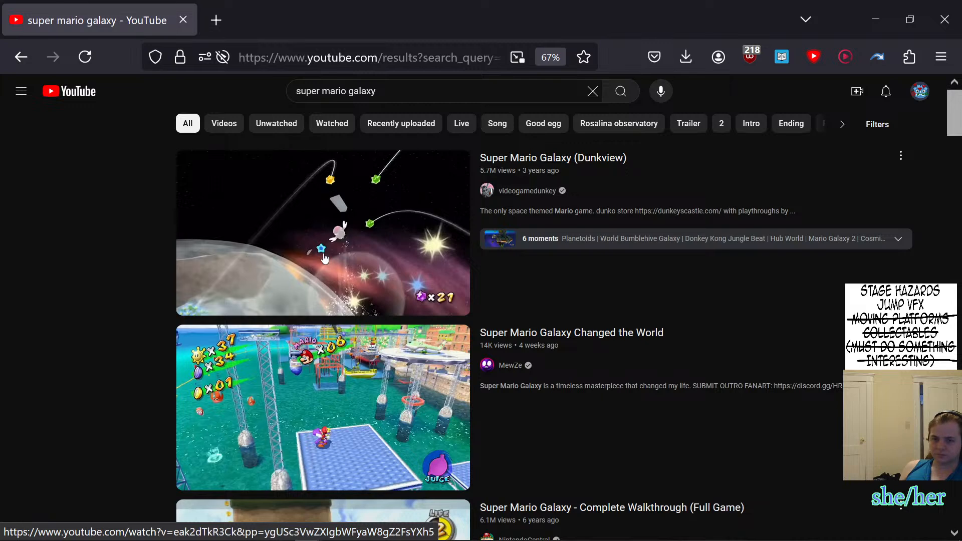
- Open the video "Super Mario Galaxy - Complete Walkthrough (Full Game)" from the search results
scroll(366, 409, down, 3)
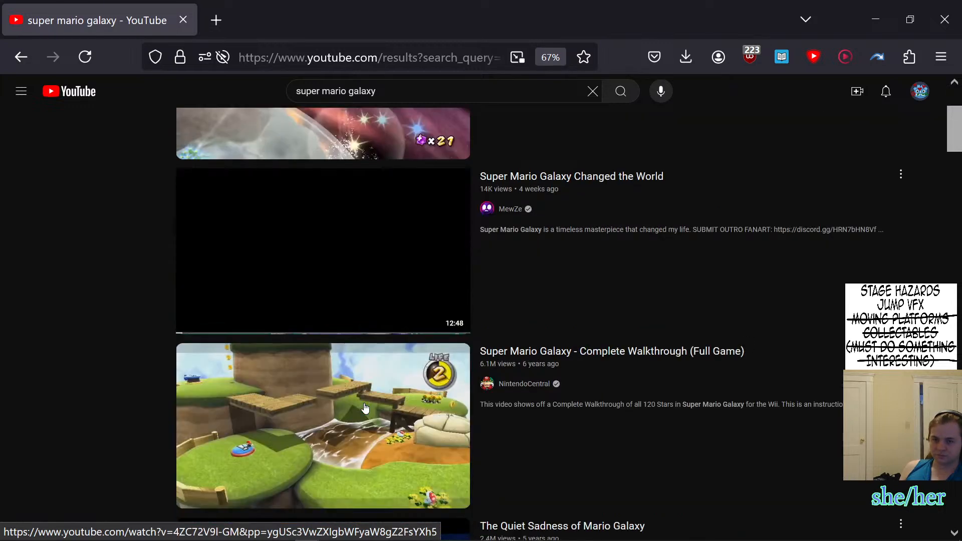
scroll(135, 352, down, 2)
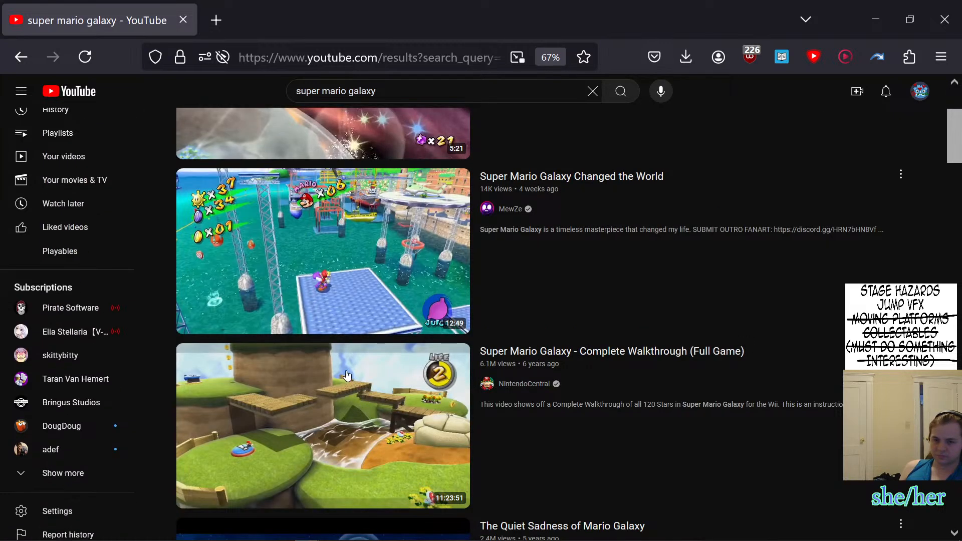
click(343, 369)
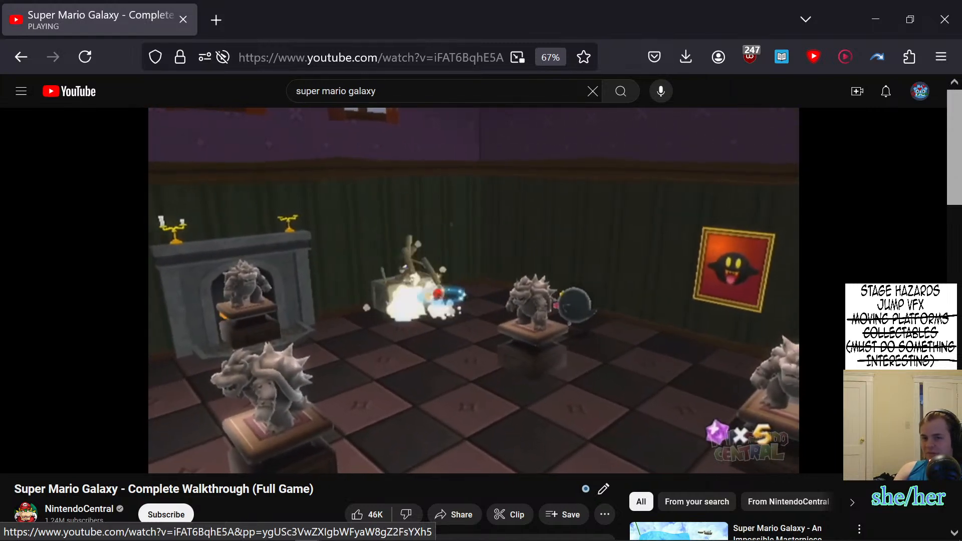
- Skip ahead through the walkthrough to about 4:05, 5:20 and 7:05 hours to examine its gameplay
mouse_move(77, 300)
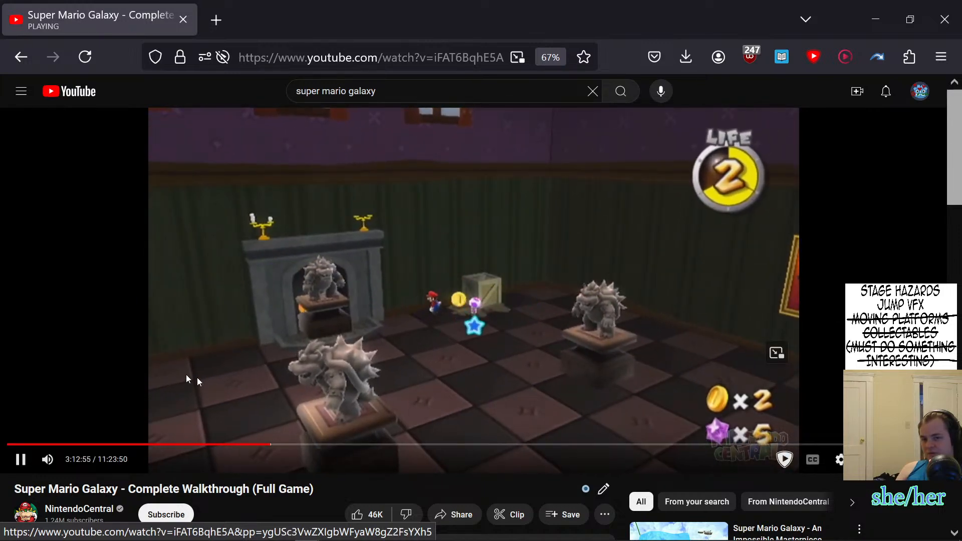
click(343, 445)
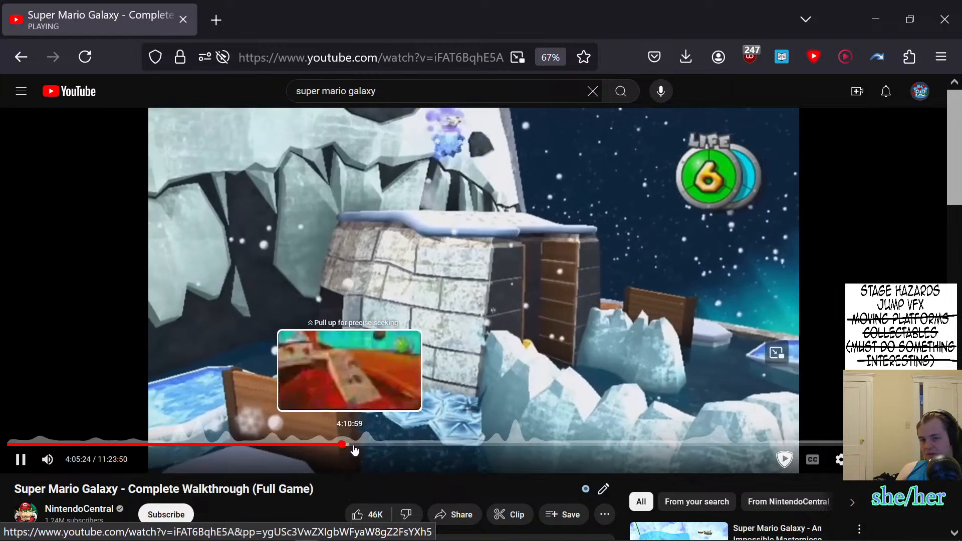
click(444, 445)
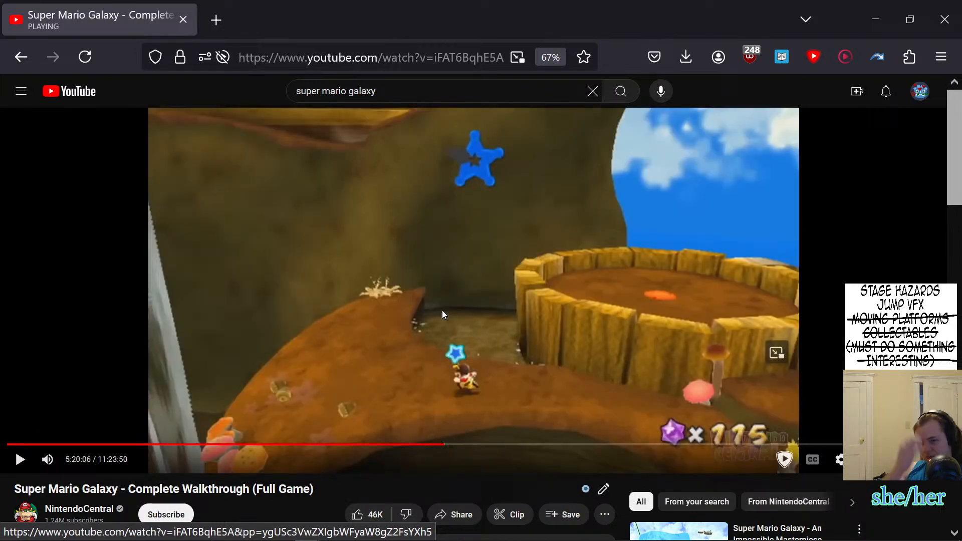
click(441, 314)
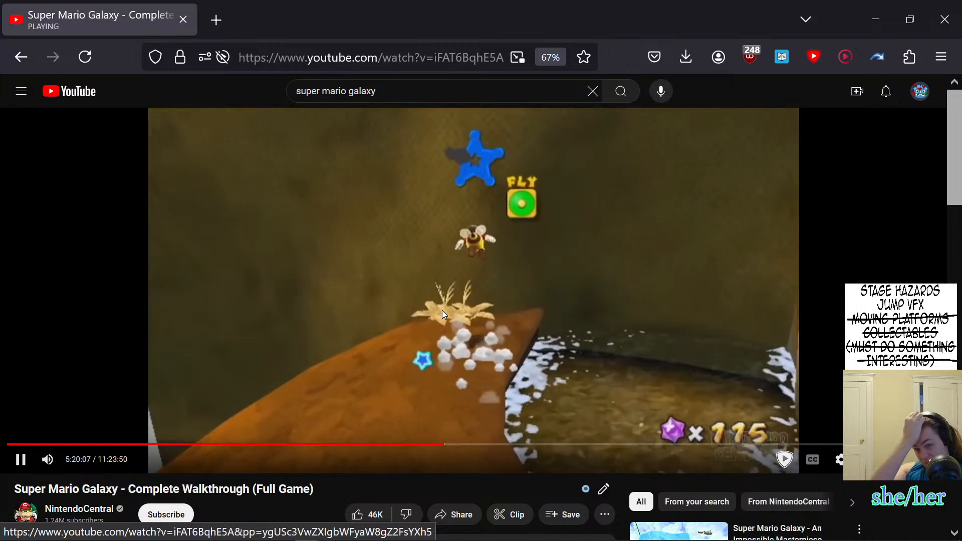
click(588, 445)
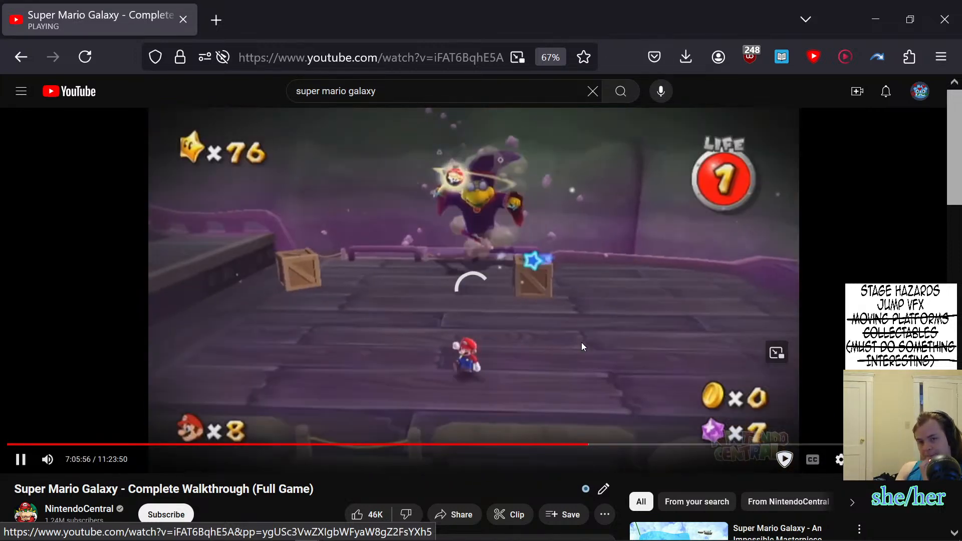
- Skip further ahead in the Super Mario Galaxy walkthrough to examine its gameplay, and return to the search results
click(623, 445)
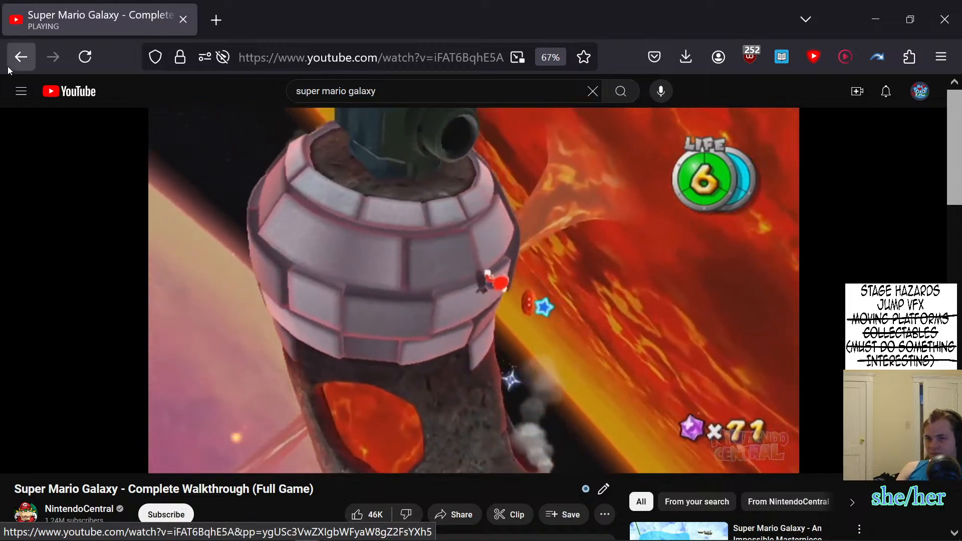
click(8, 66)
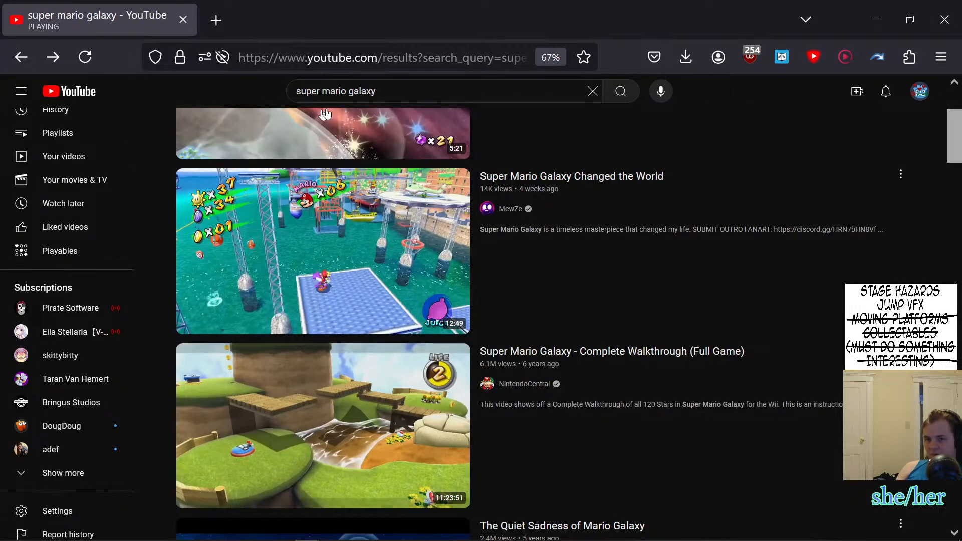
- Clear the YouTube search query and search Google for "best 3d platformers" in a new tab
triple_click(398, 87)
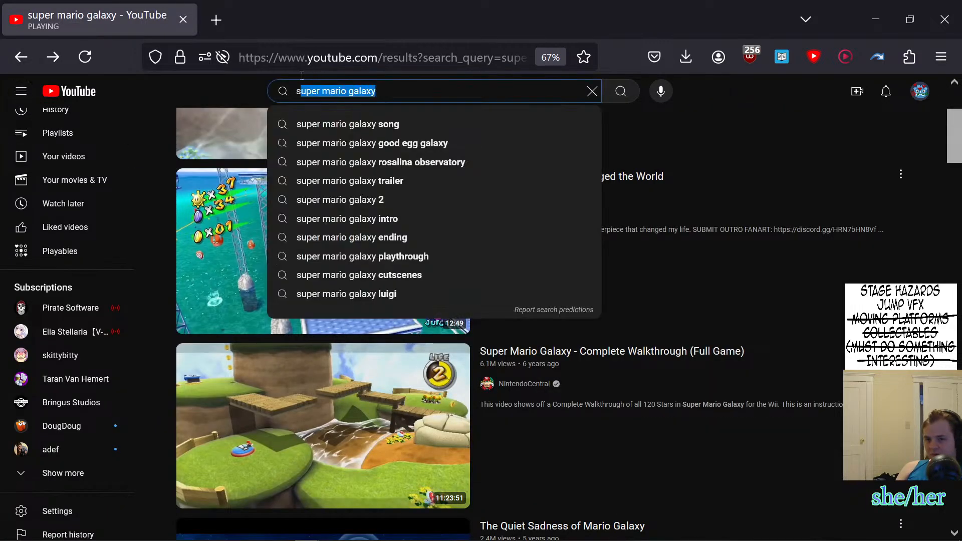
text(s)
key(BackSpace)
click(232, 18)
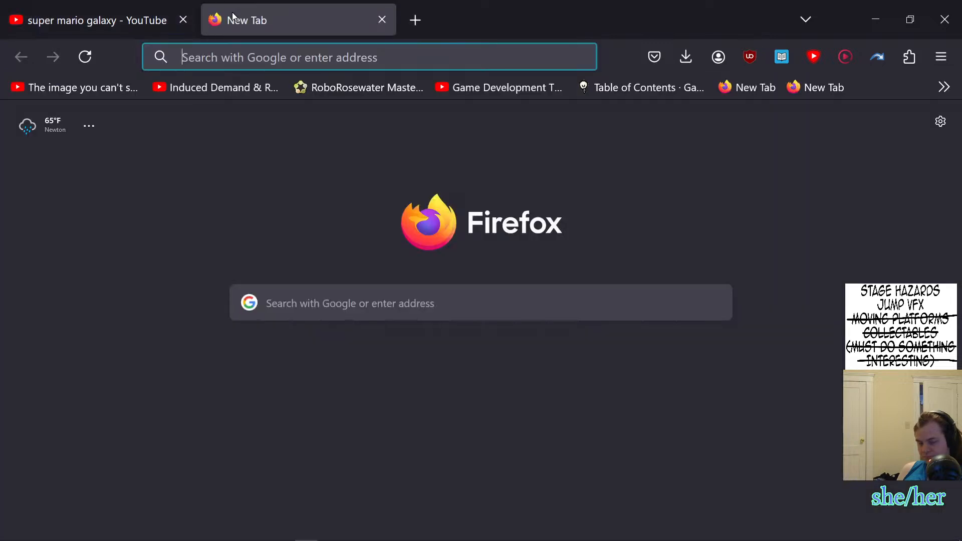
text(best 3)
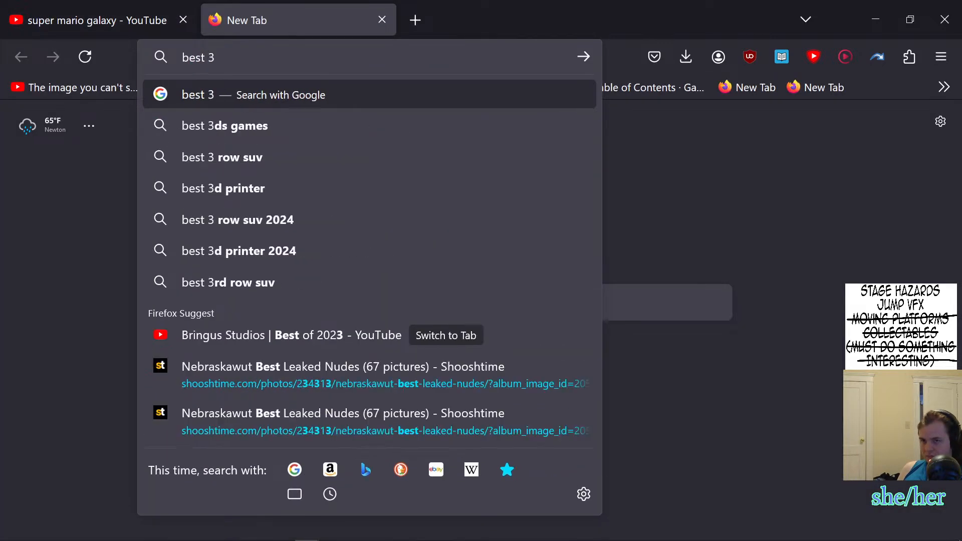
text(d platformers)
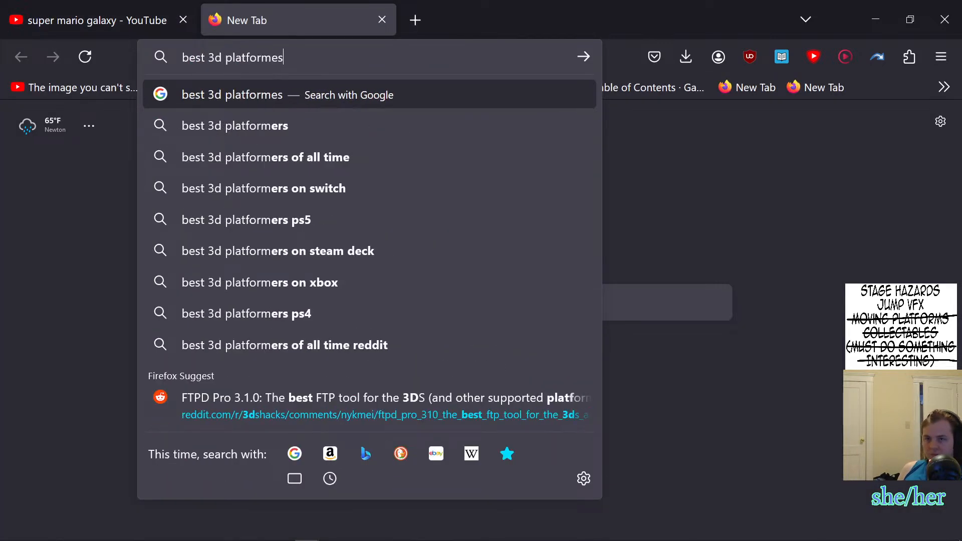
key(Return)
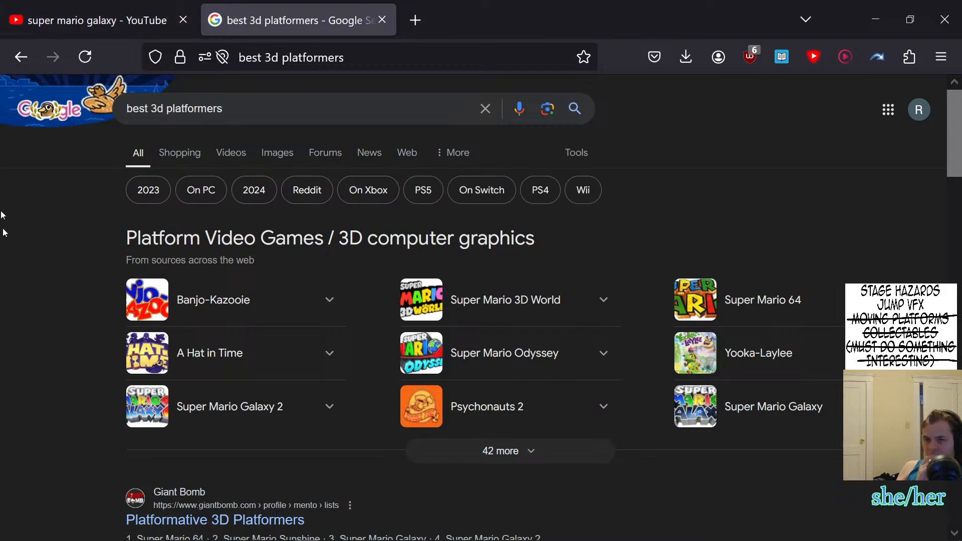
- Open Giant Bomb's "Platformative 3D Platformers" list from the search results in a new tab and look through its first entries
scroll(60, 344, down, 4)
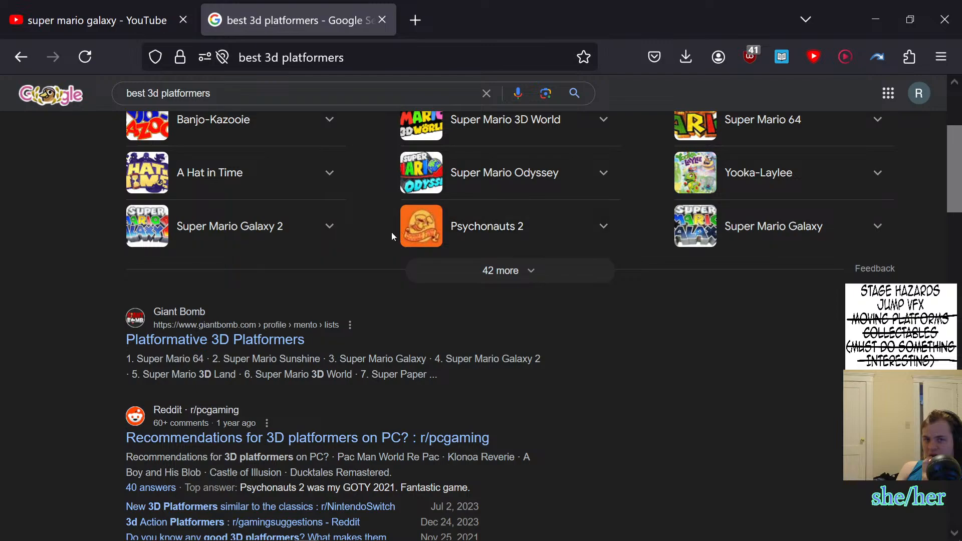
click(295, 339)
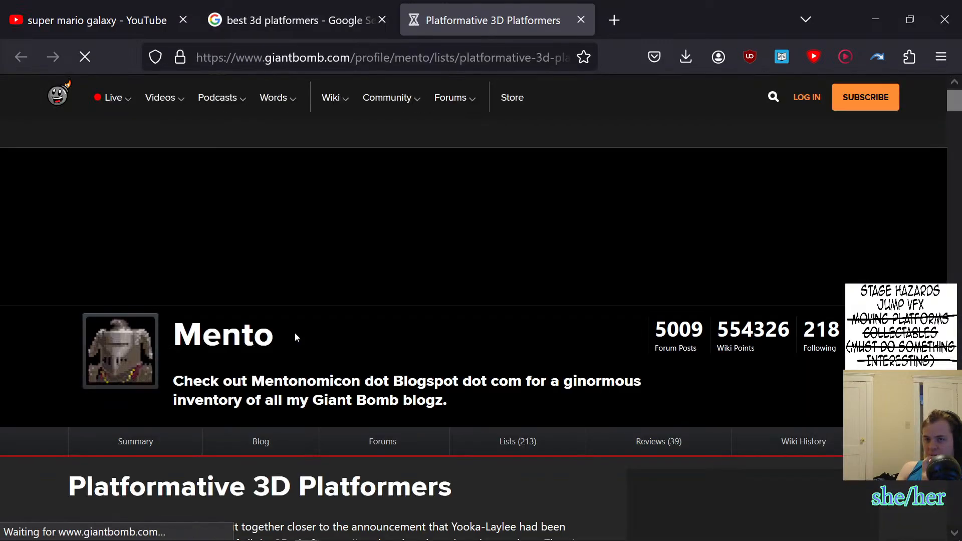
scroll(296, 337, down, 10)
scroll(300, 335, down, 6)
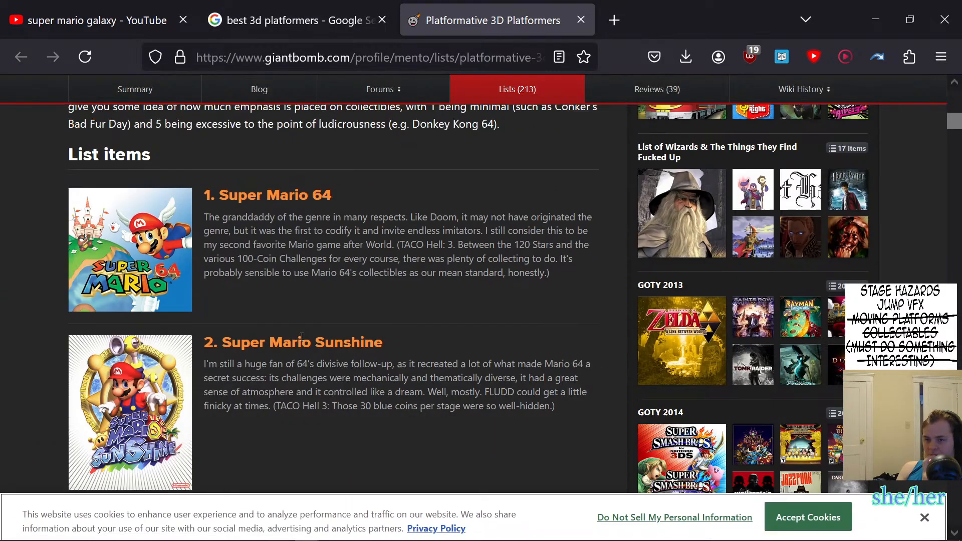
- Switch back to the YouTube tab and search for "super mario 64 spikes"
click(154, 6)
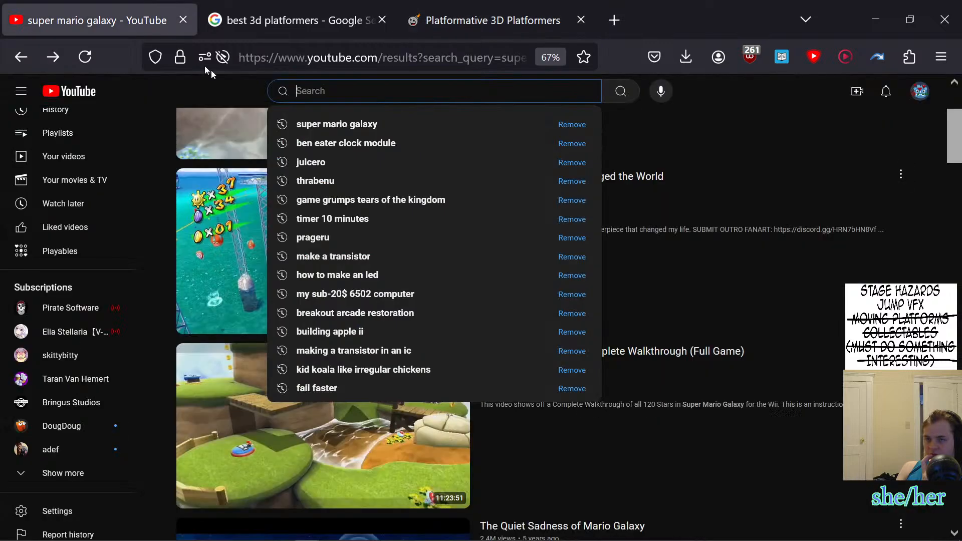
text(super)
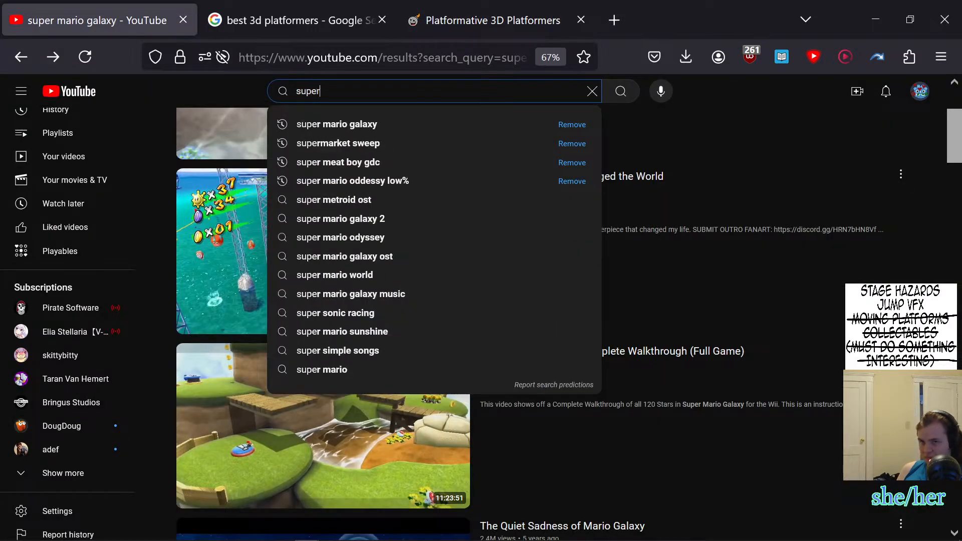
text( mario 6)
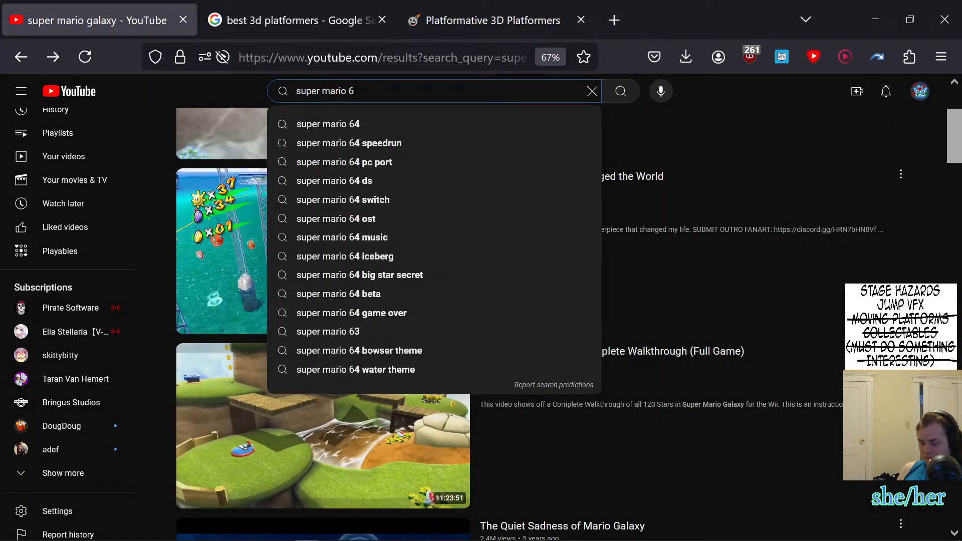
text(4 spikes)
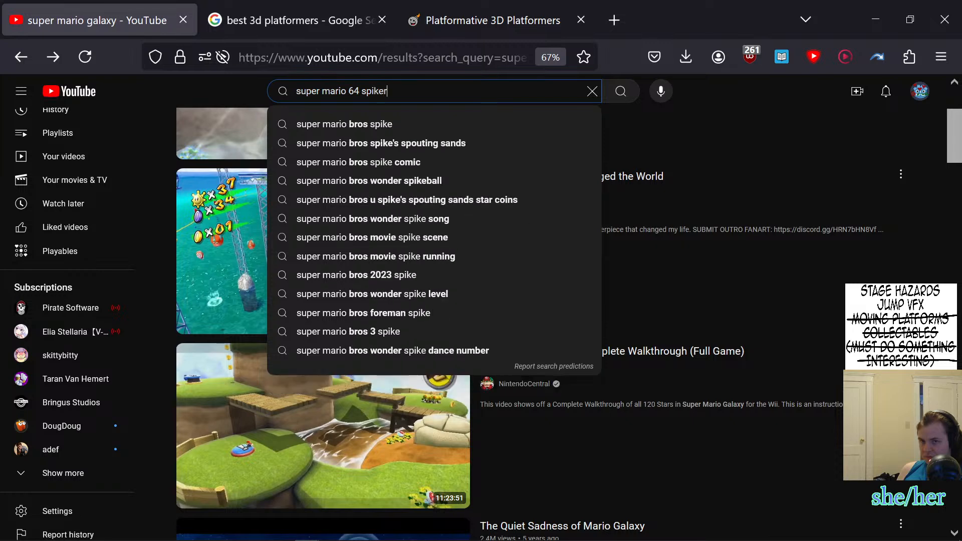
key(BackSpace)
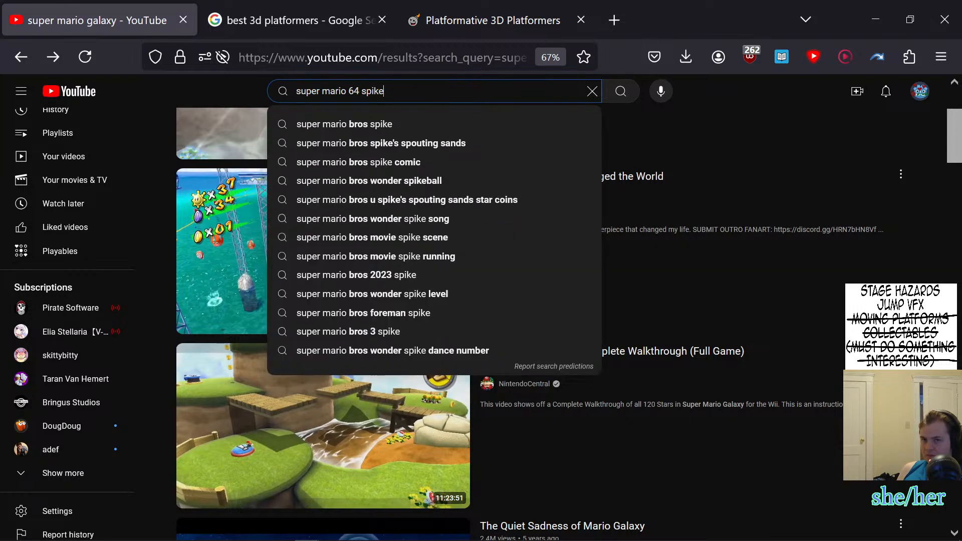
text(s)
key(Return)
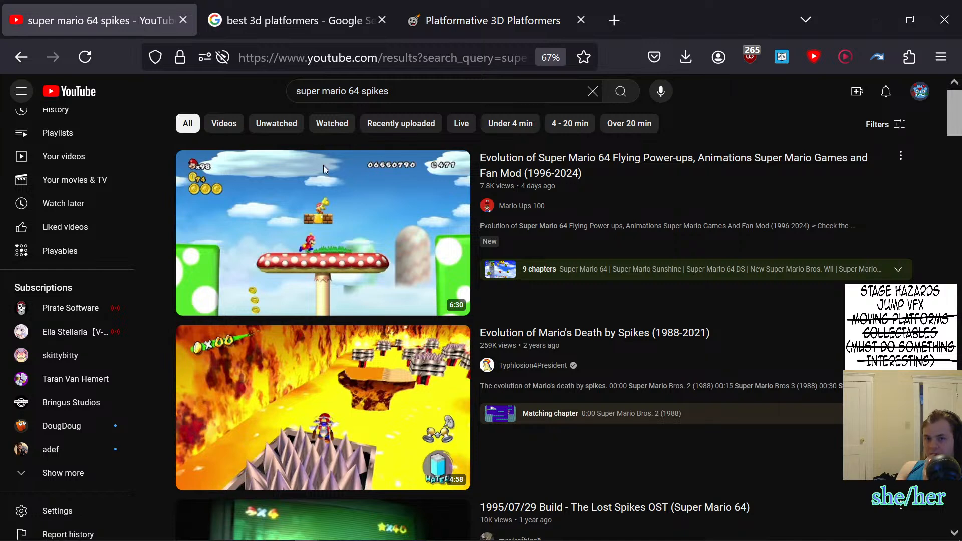
- Open the video "Evolution of Mario's Death by Spikes (1988-2021)" and skip ahead to its Super Mario Galaxy (2007) chapter
scroll(350, 294, down, 2)
click(328, 305)
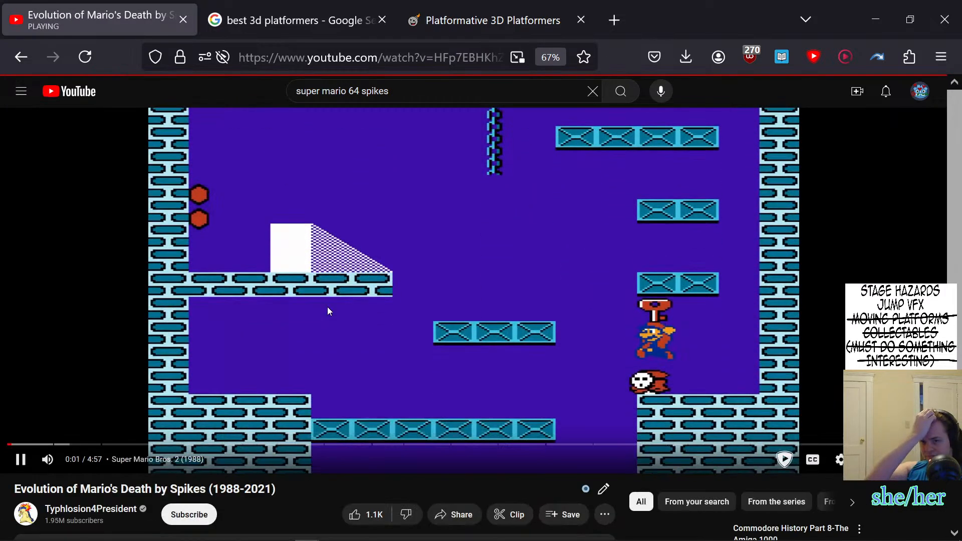
click(329, 445)
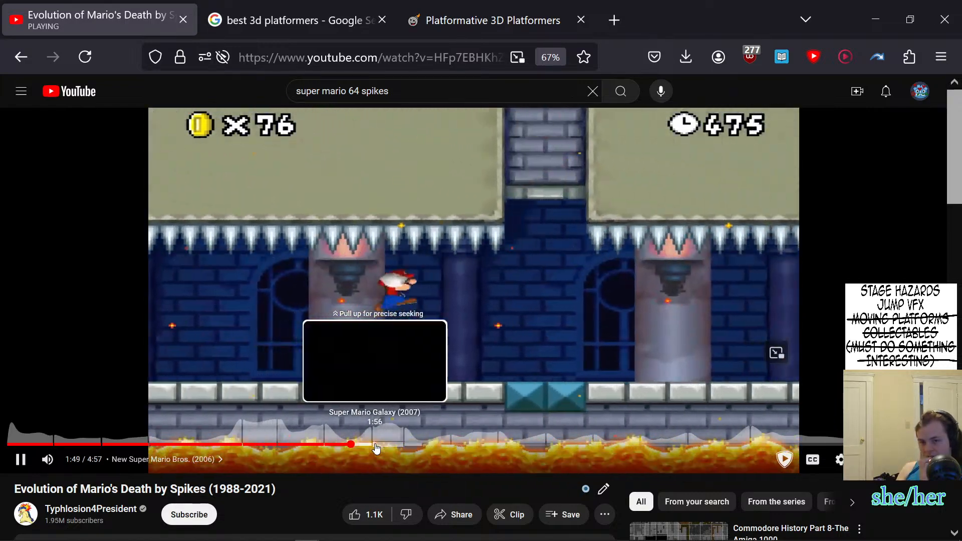
click(376, 445)
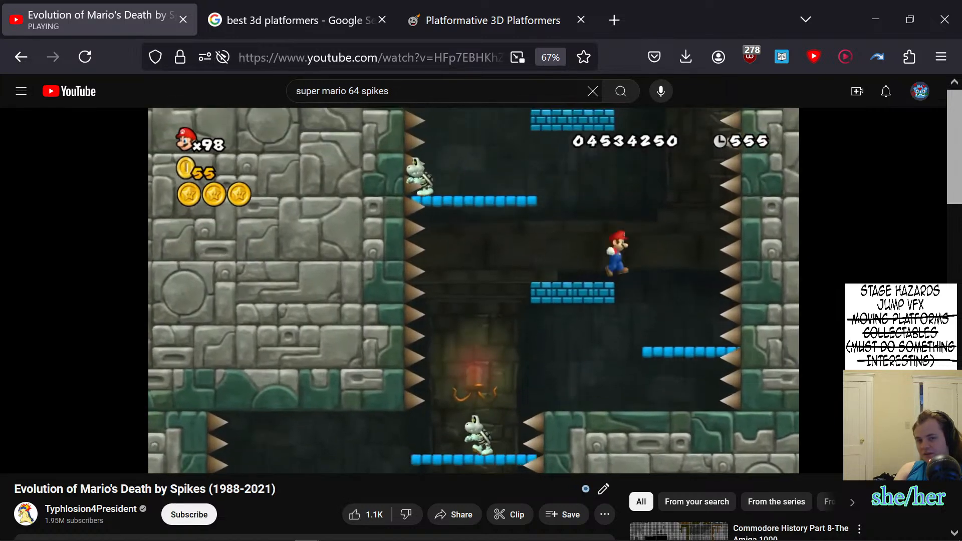
- Rewind to the spike pit scene in the Super Mario Galaxy (2007) chapter and pause the video at about 2:02
key(Left)
key(Left)
key(Left)
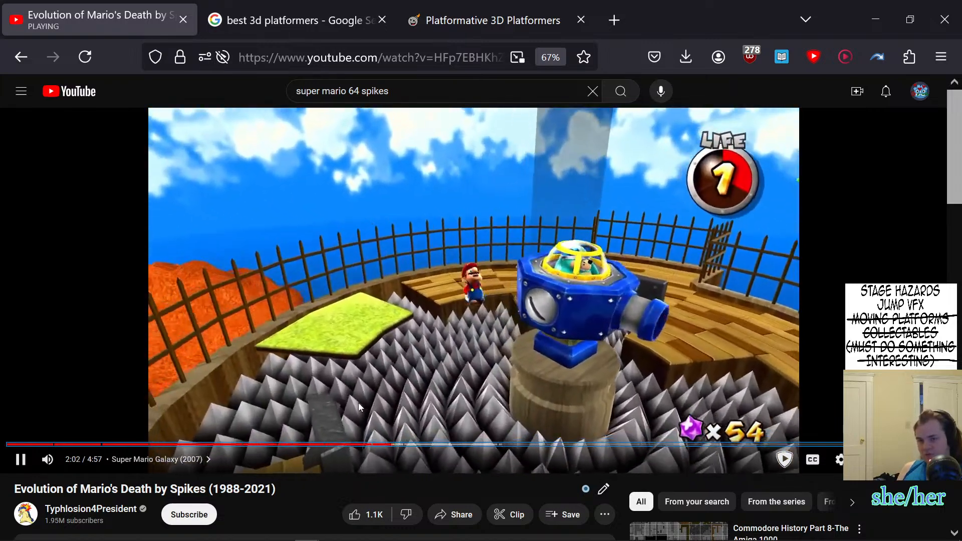
click(237, 301)
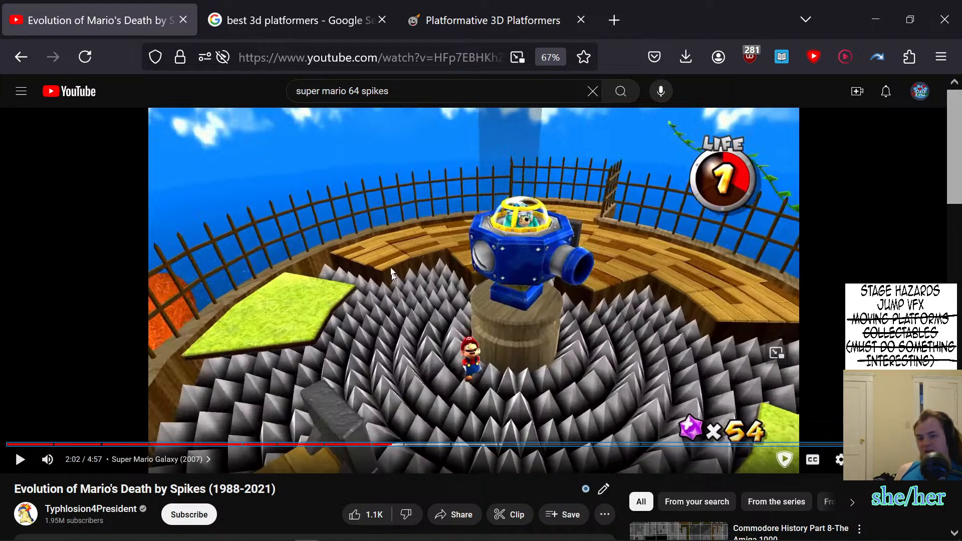
- Return to the "super mario 64 spikes" results and browse down the list for more spike hazard references
scroll(407, 245, down, 2)
scroll(354, 253, down, 3)
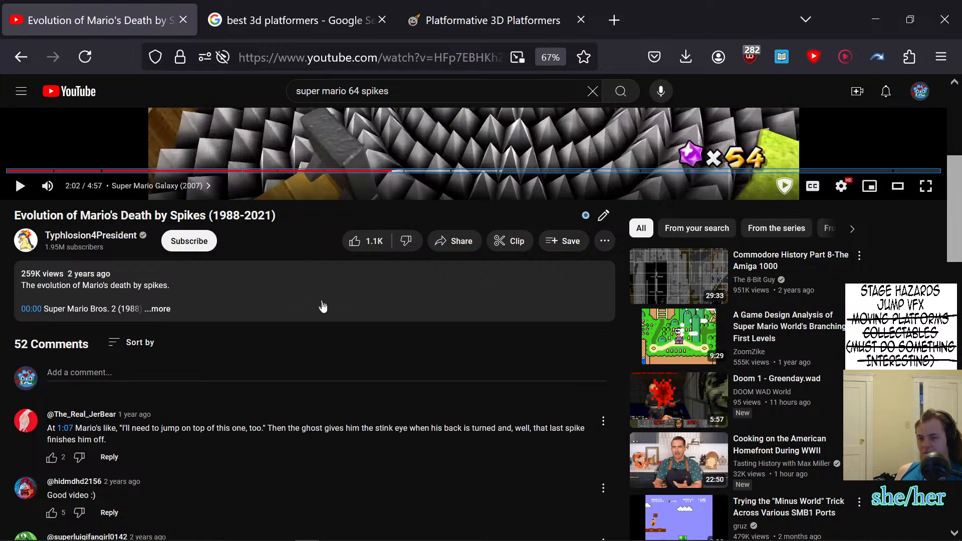
click(20, 56)
scroll(443, 268, down, 1)
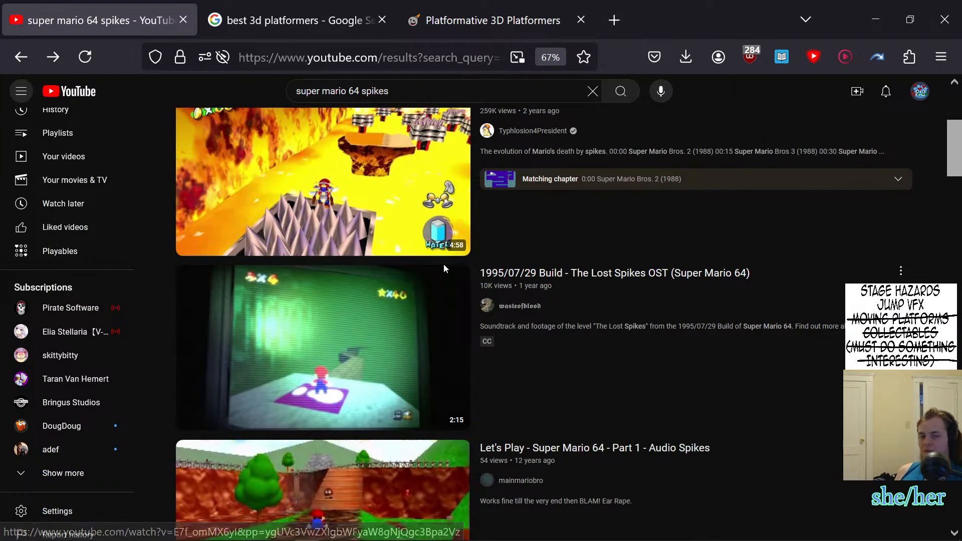
scroll(396, 334, down, 3)
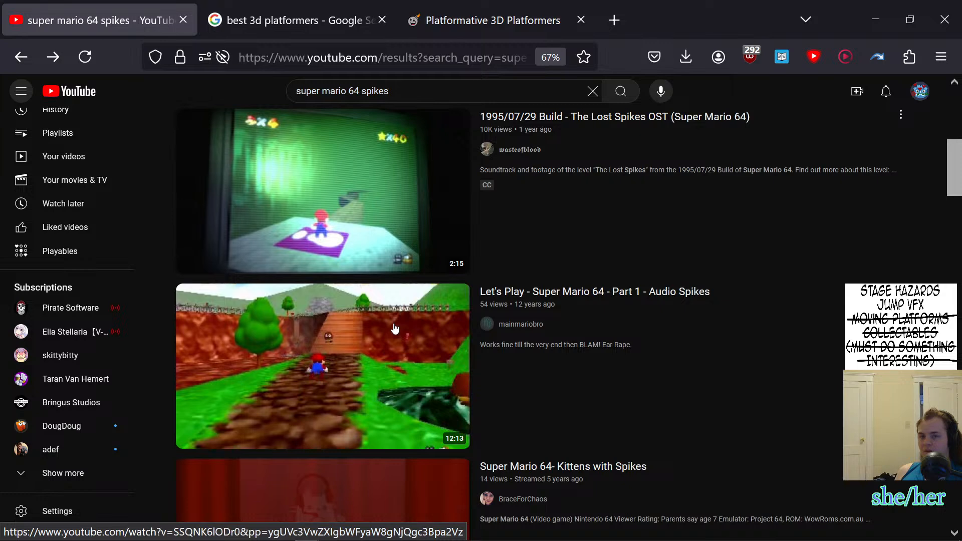
scroll(392, 327, down, 3)
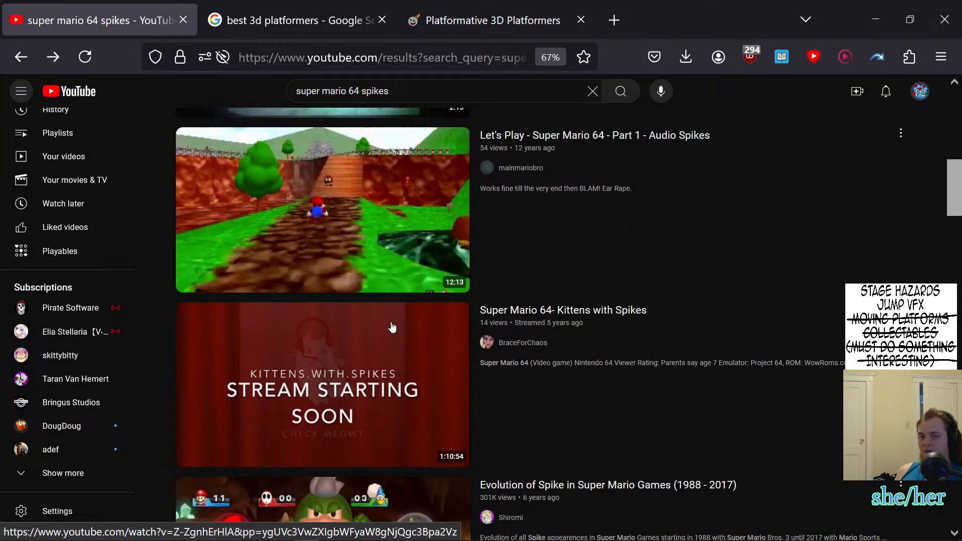
scroll(393, 327, down, 3)
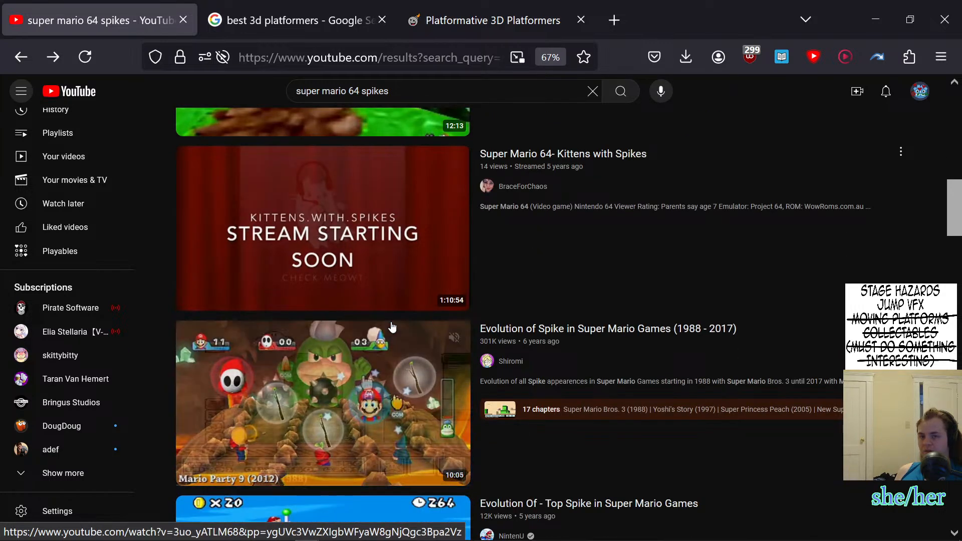
scroll(392, 327, down, 3)
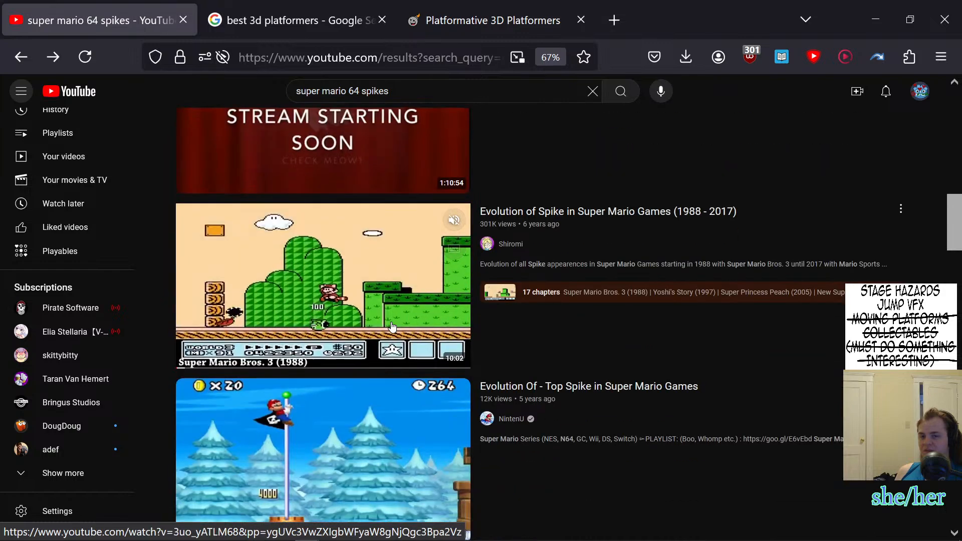
scroll(392, 327, down, 3)
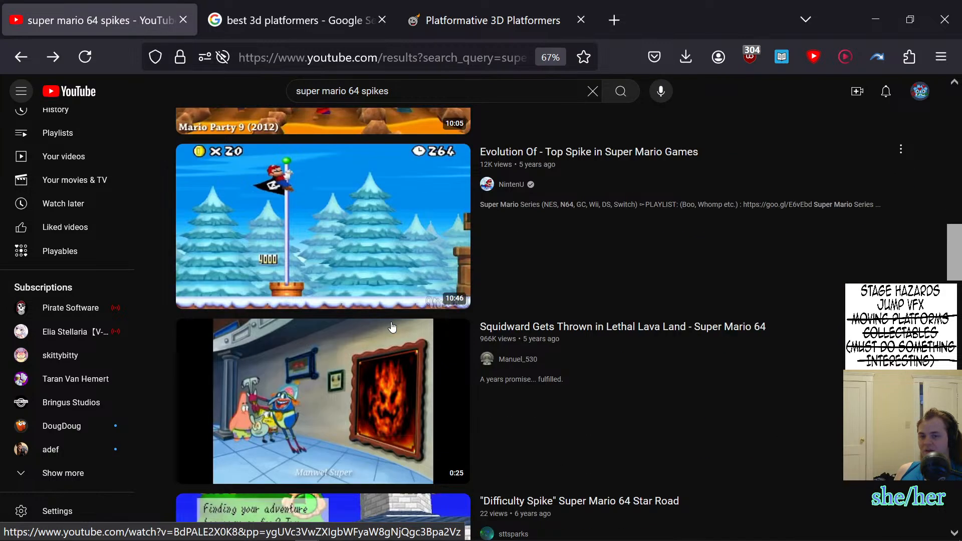
scroll(391, 327, down, 5)
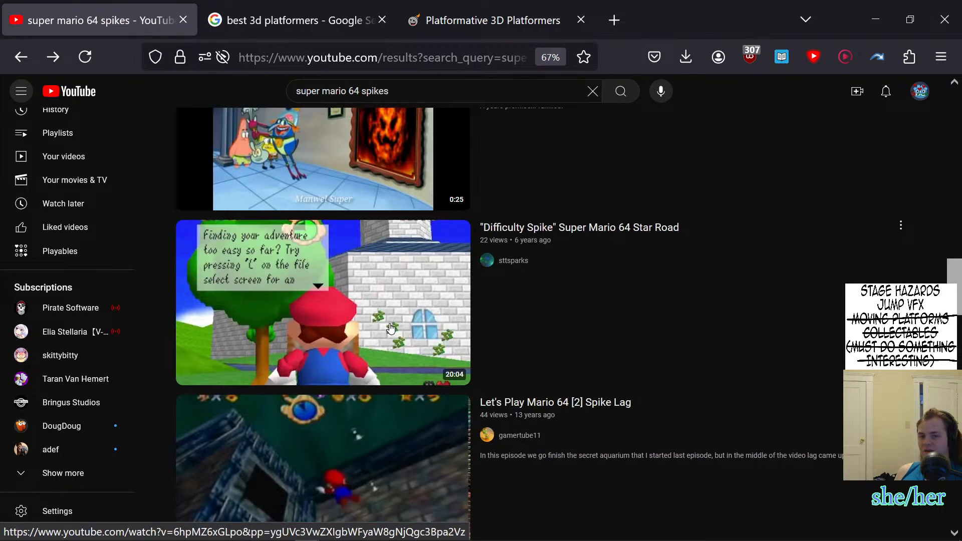
scroll(392, 328, down, 3)
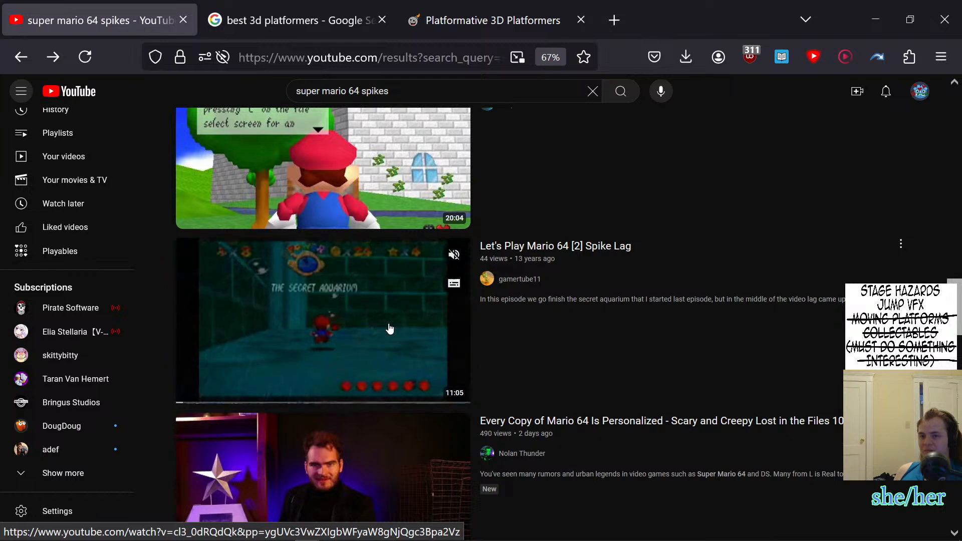
scroll(390, 328, down, 2)
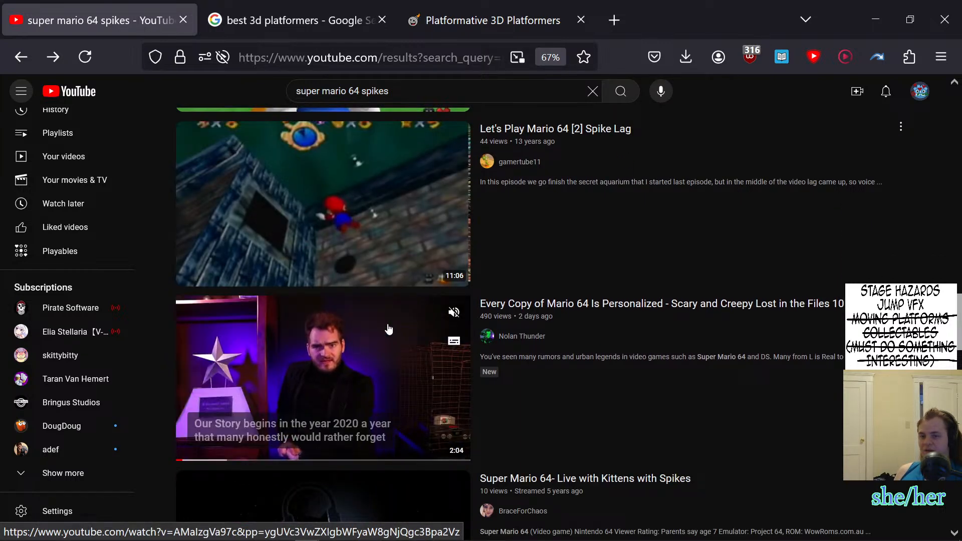
scroll(388, 328, down, 4)
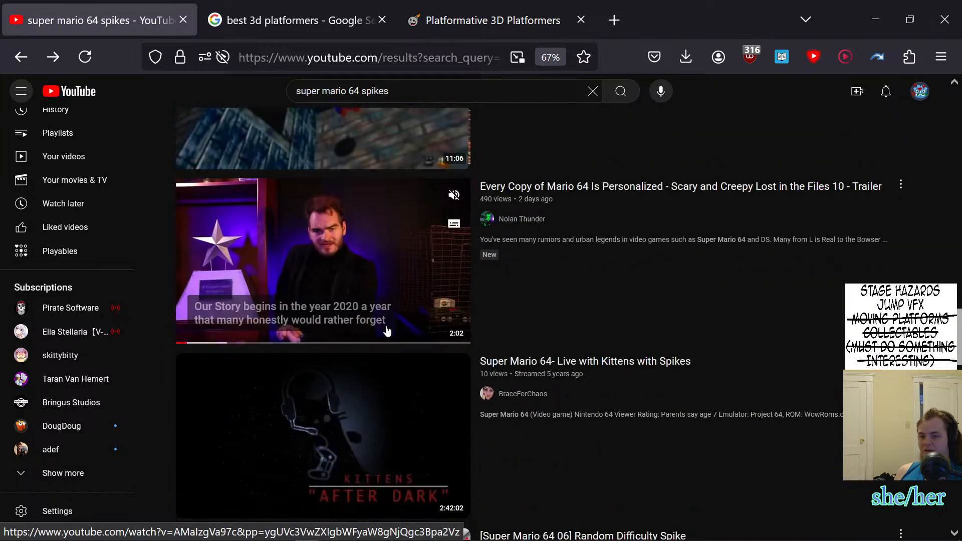
scroll(600, 347, down, 1)
scroll(600, 346, down, 1)
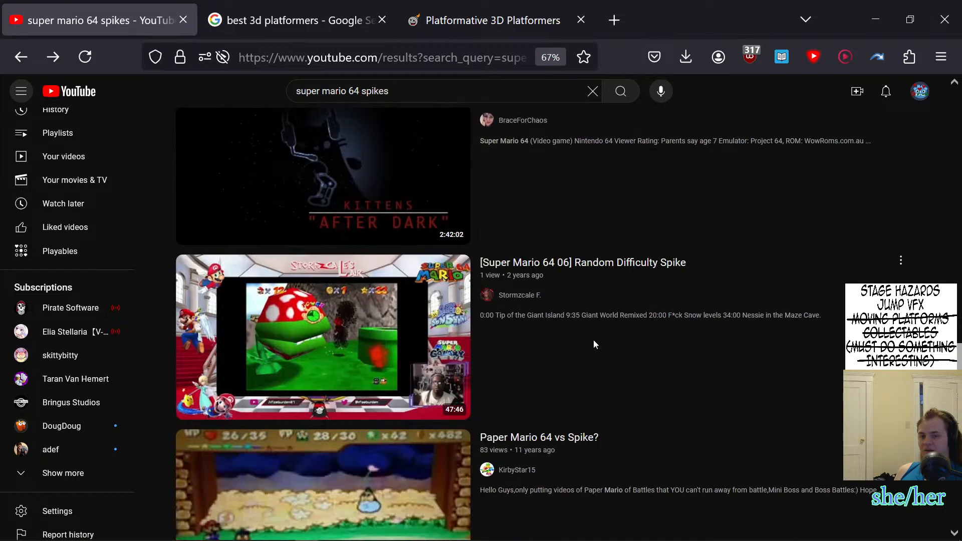
mouse_move(571, 334)
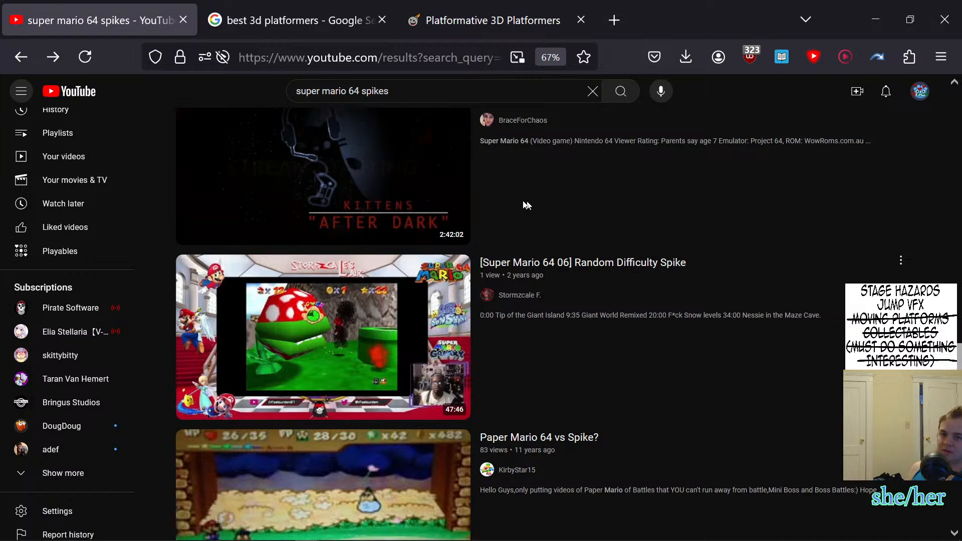
mouse_move(441, 222)
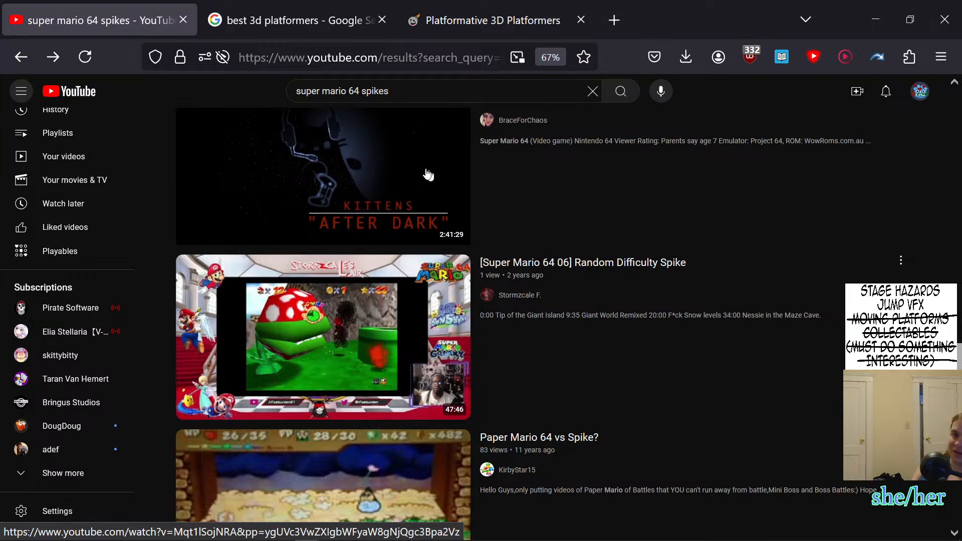
- Search YouTube for "godot dust trail"
drag(430, 99, 319, 80)
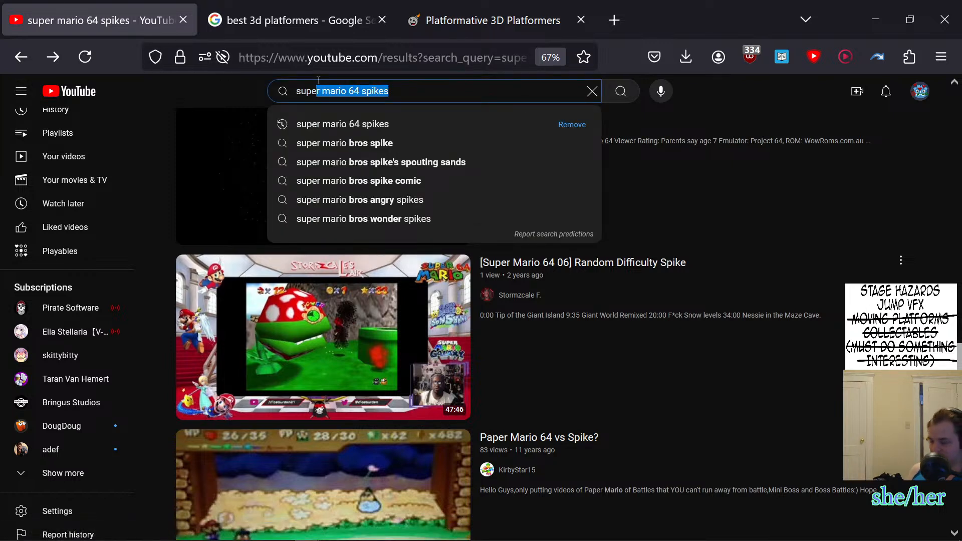
key(ctrl+a)
text(god)
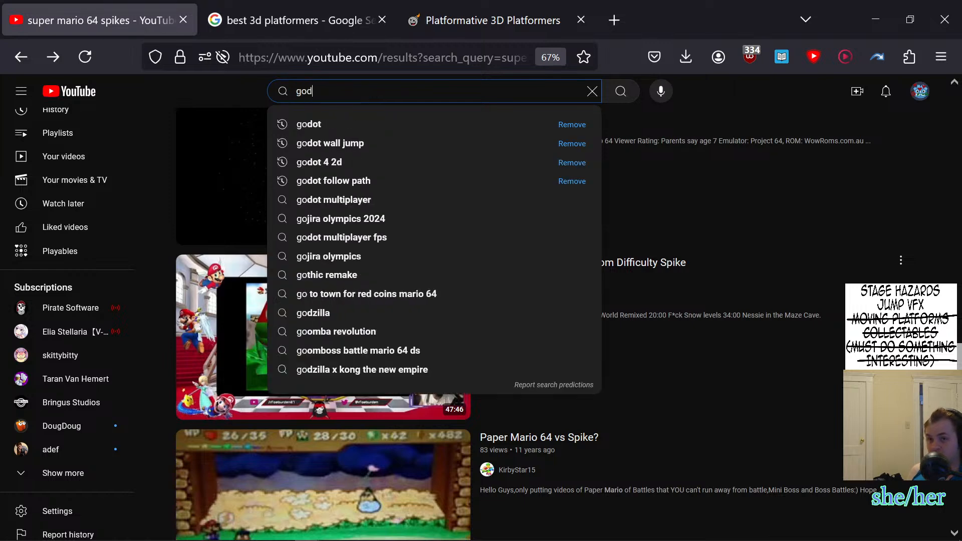
text(ot dust trail)
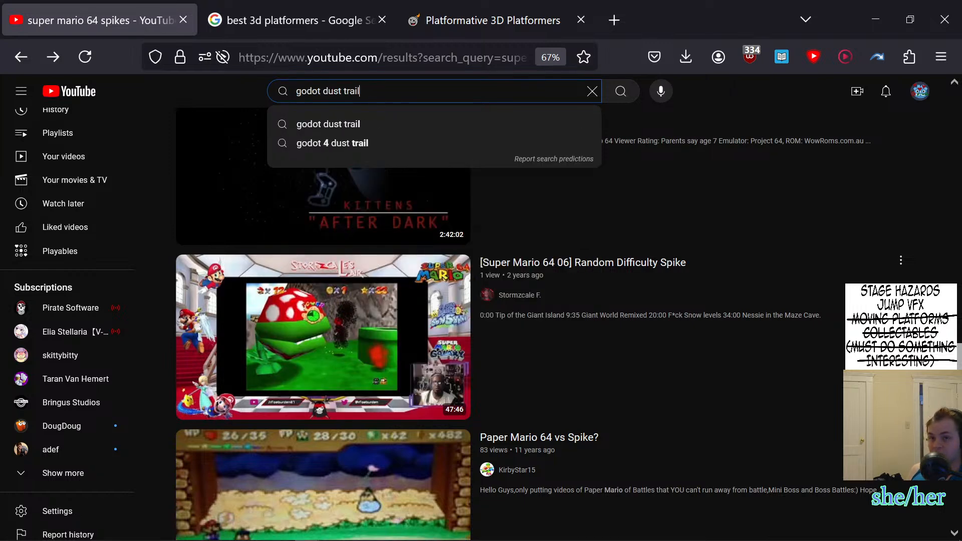
key(Return)
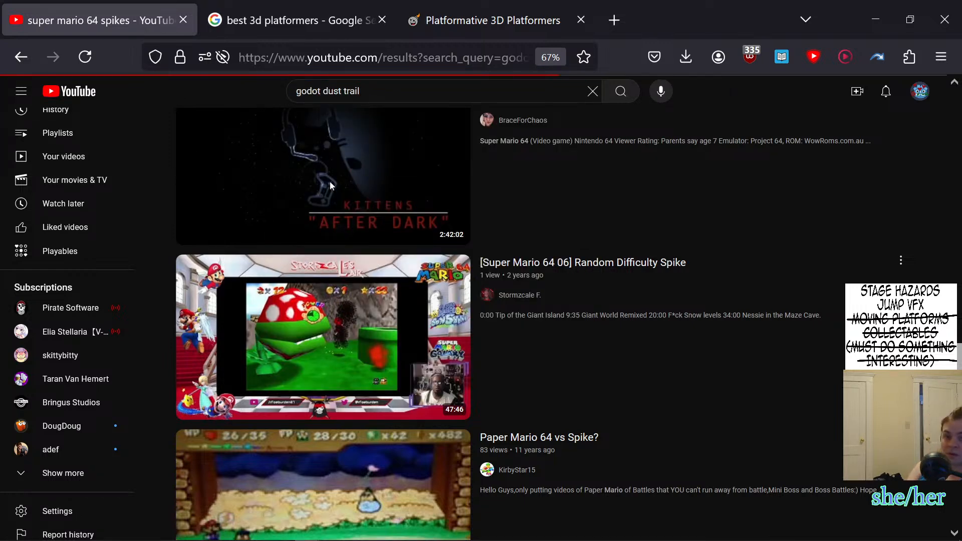
- Watch "How to Make Dust Steps in Godot (1 Minute)", go back to the results and look over the following tutorials
click(378, 233)
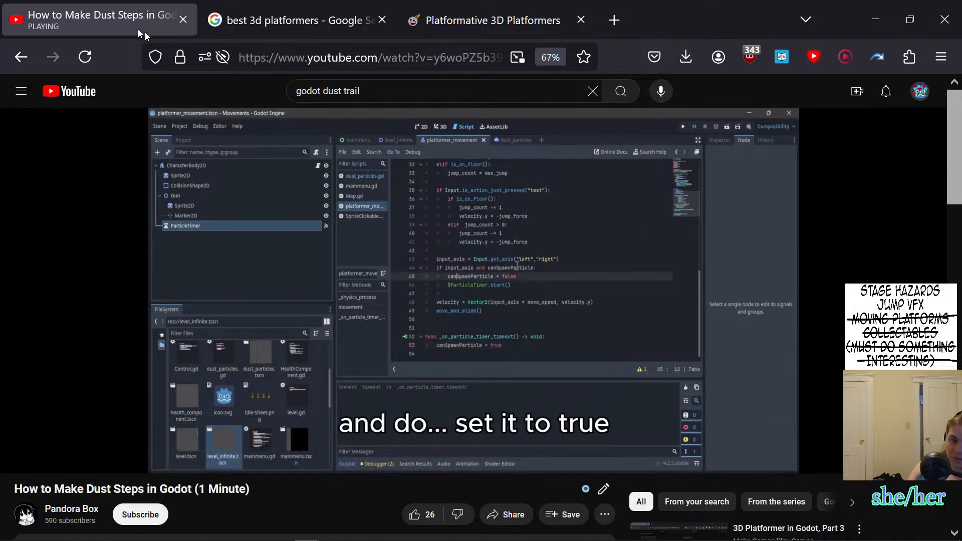
click(20, 56)
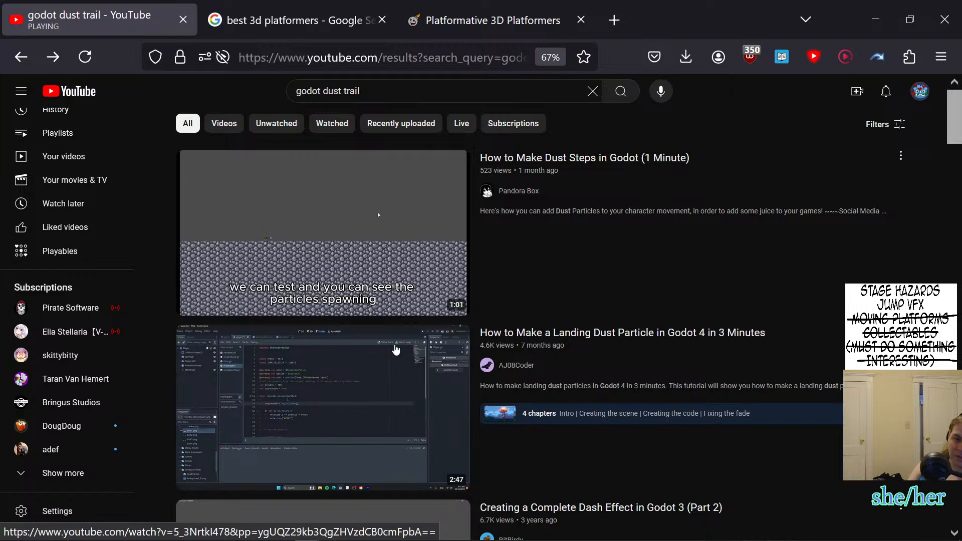
scroll(381, 349, down, 1)
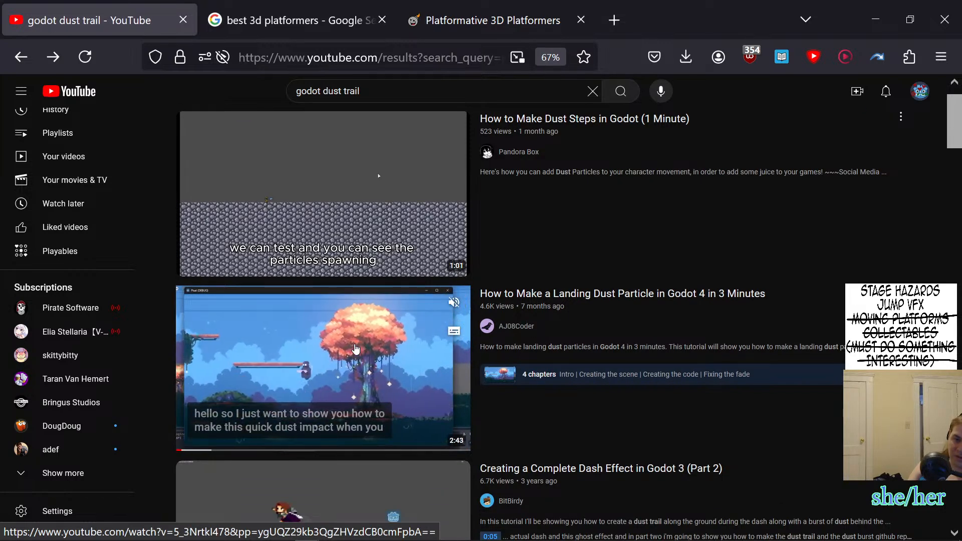
scroll(356, 348, down, 1)
scroll(380, 322, down, 1)
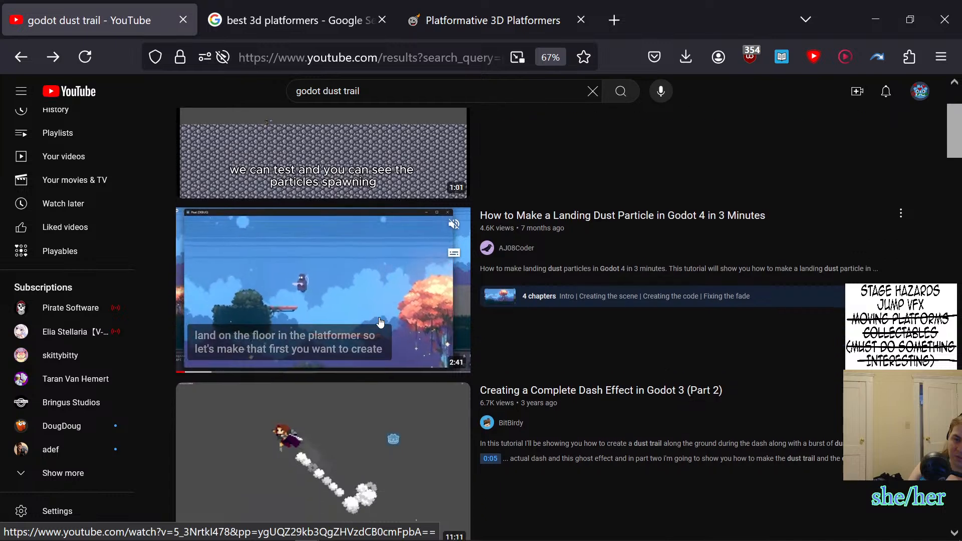
scroll(429, 402, down, 1)
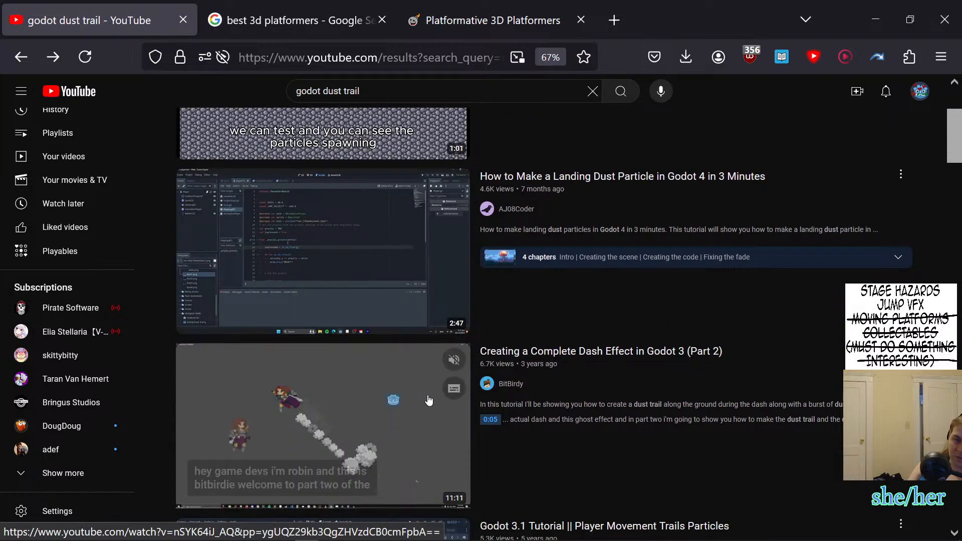
right_click(591, 351)
click(679, 24)
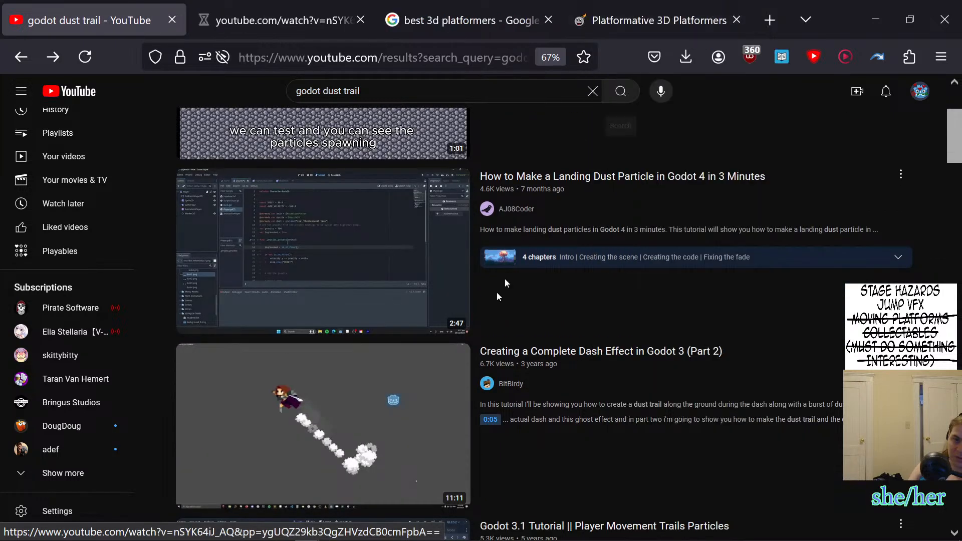
scroll(482, 314, down, 3)
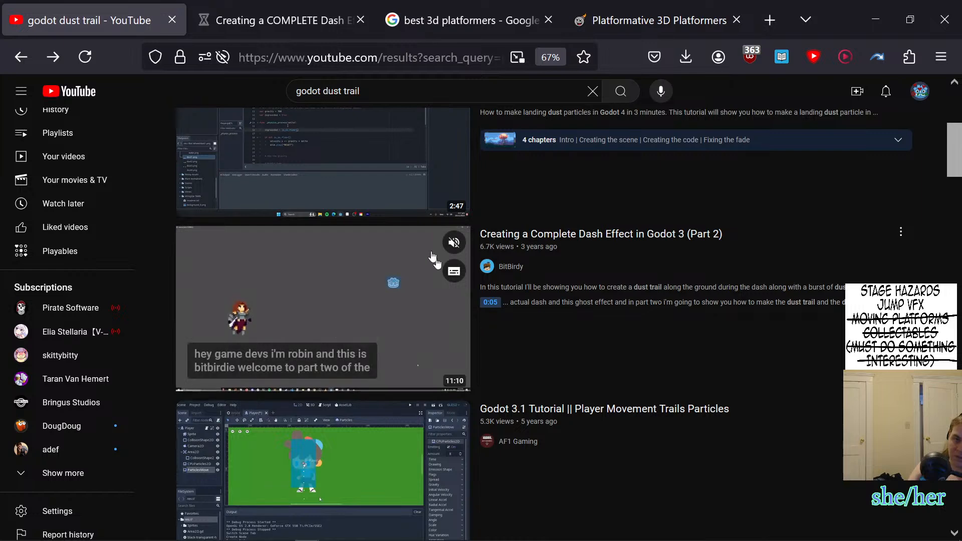
scroll(482, 314, up, 2)
click(370, 25)
click(361, 20)
- Browse down the "godot dust trail" results for a suitable dust effect tutorial and return towards the start of the list
scroll(433, 364, down, 9)
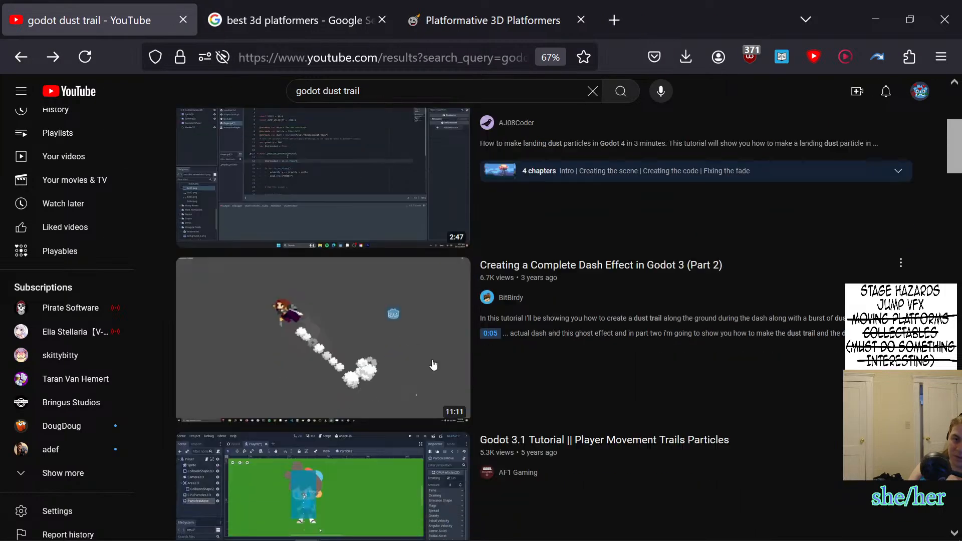
scroll(433, 364, down, 2)
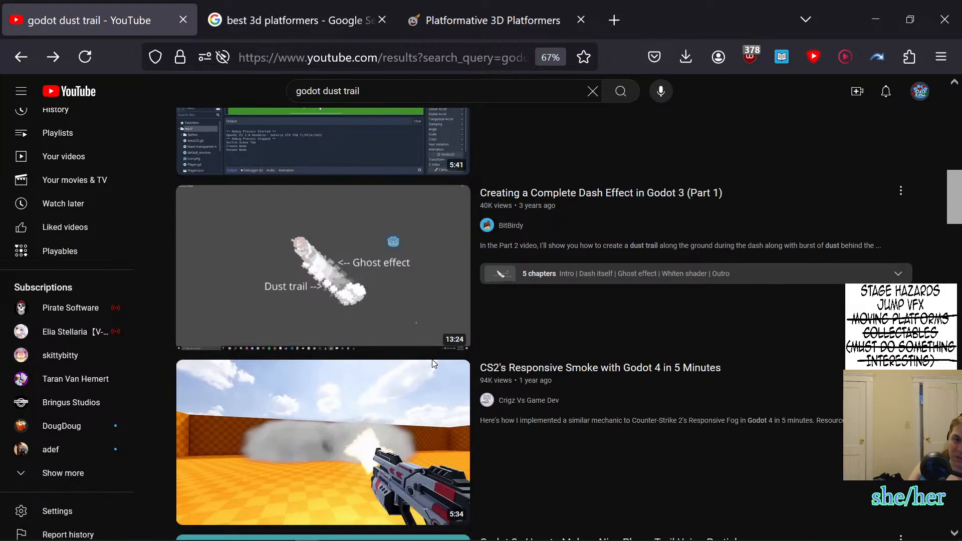
scroll(433, 365, down, 5)
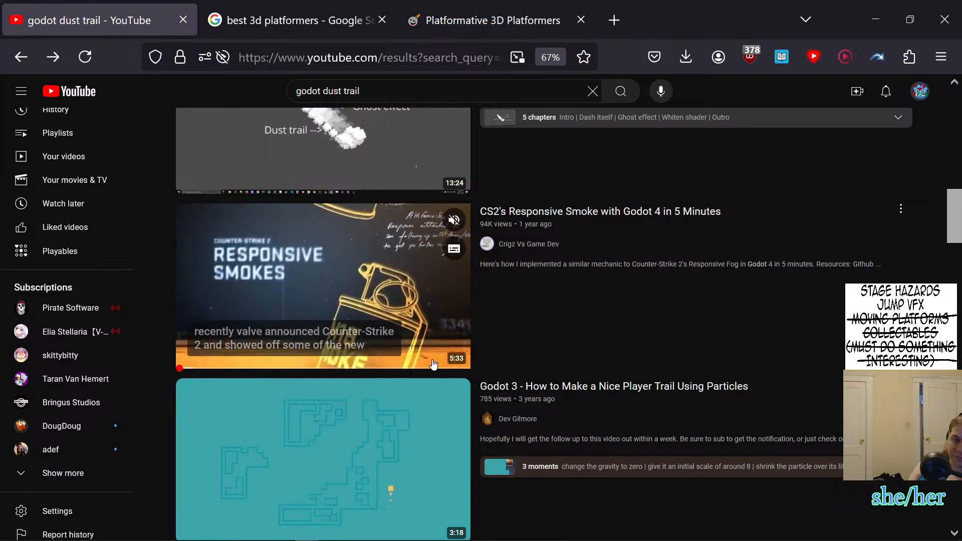
scroll(434, 364, down, 2)
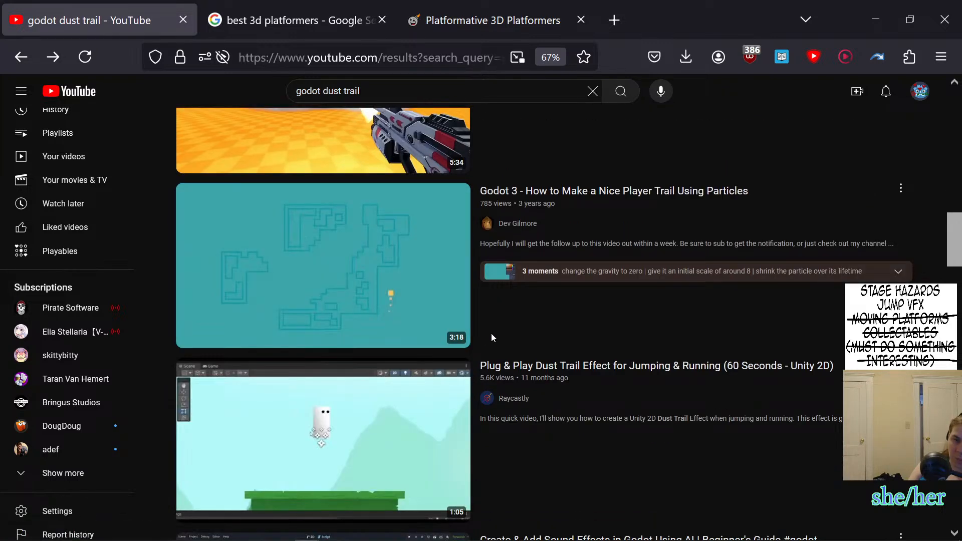
scroll(491, 337, down, 8)
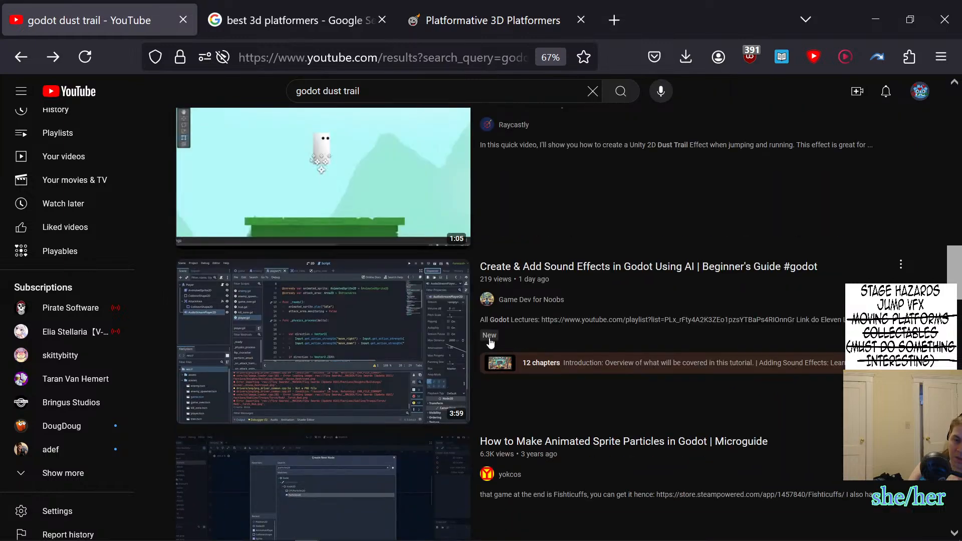
scroll(491, 342, up, 7)
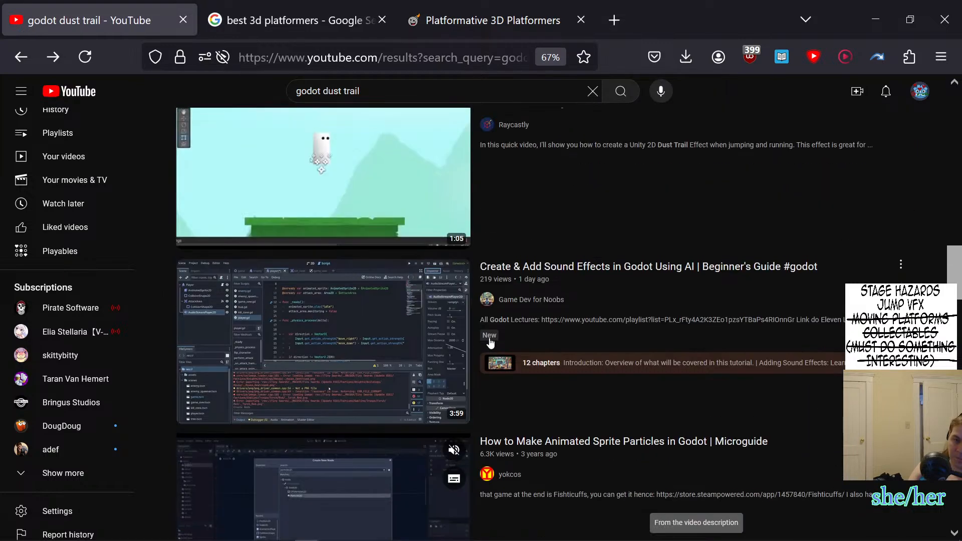
scroll(490, 342, up, 16)
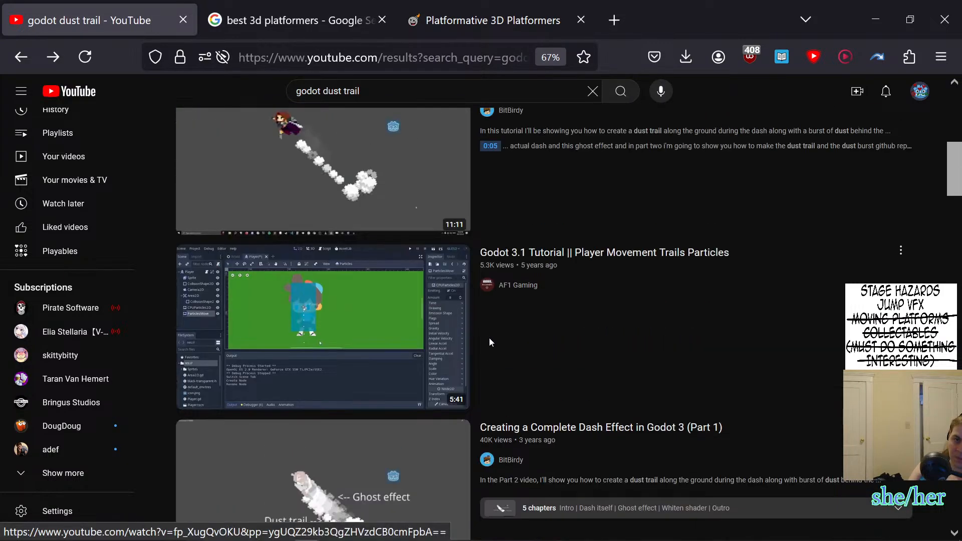
- Watch "How to Make a Landing Dust Particle in Godot 4 in 3 Minutes" and pause it at 1:00
scroll(489, 342, up, 4)
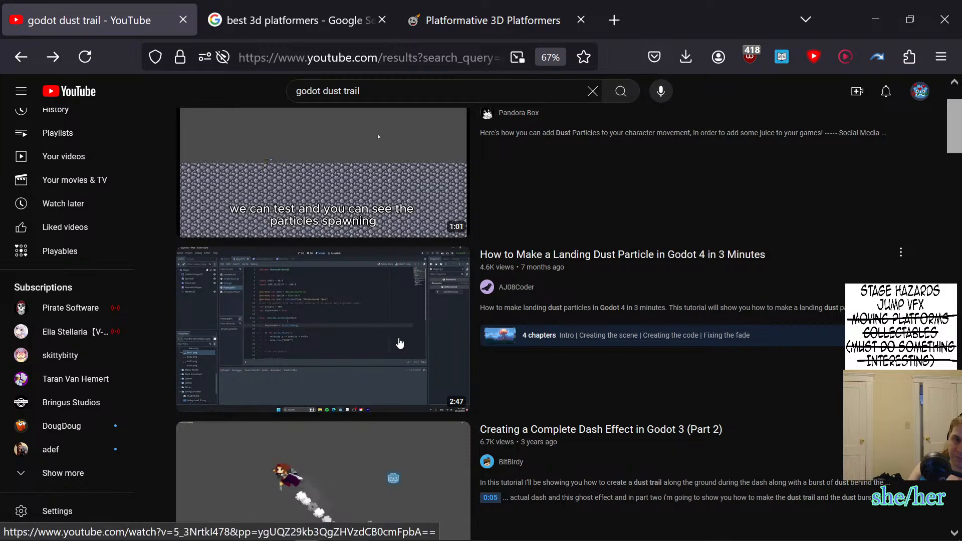
click(399, 340)
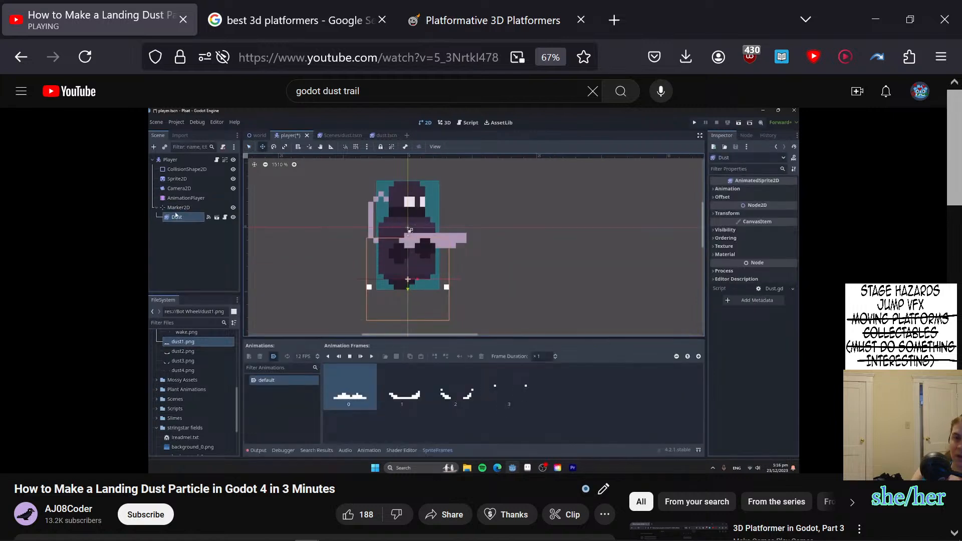
click(422, 368)
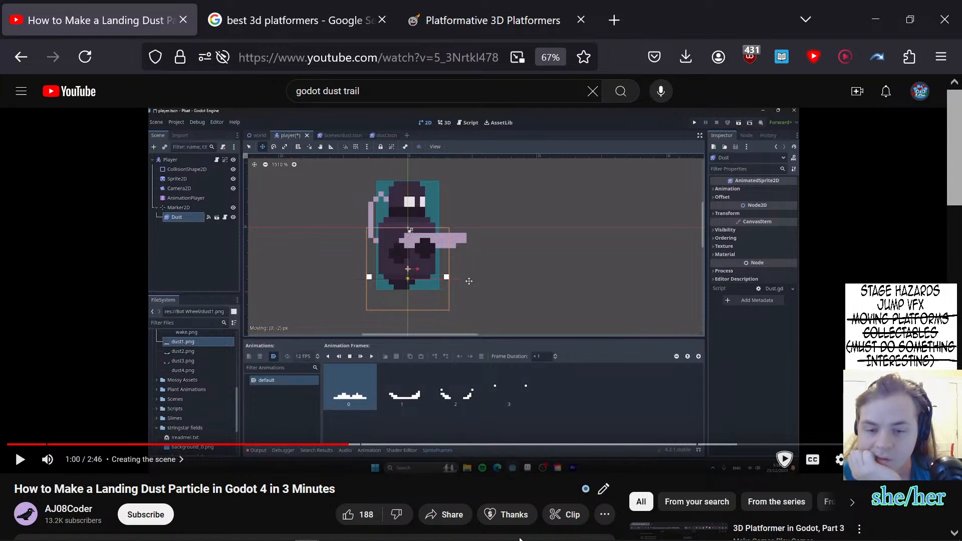
- Switch to the Godot editor, run the project to check where the player starts, and stop the game
mouse_move(504, 531)
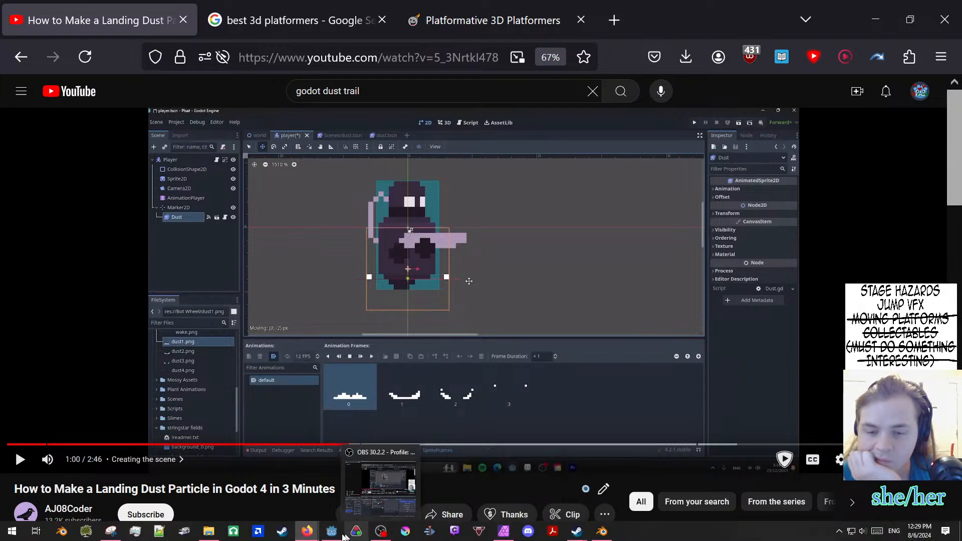
click(333, 534)
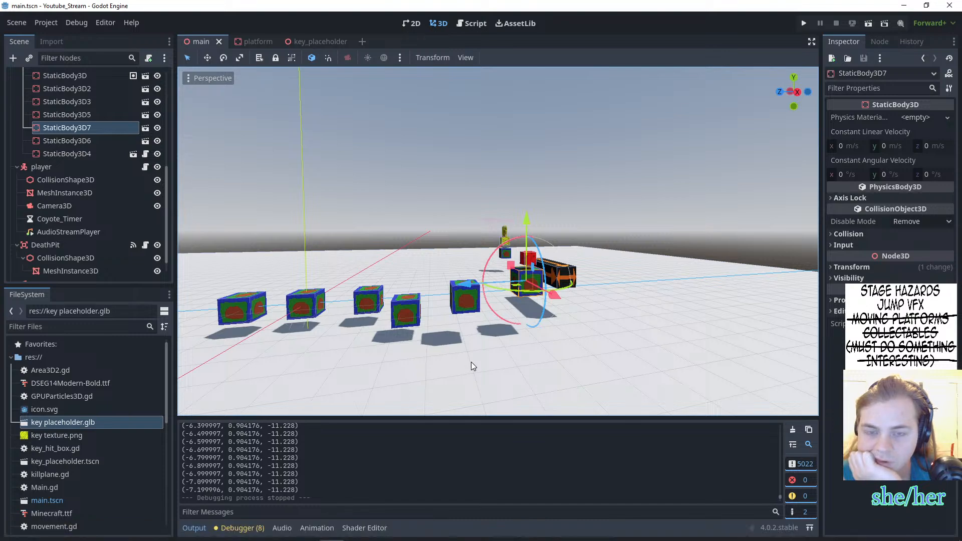
middle_drag(471, 361, 495, 348)
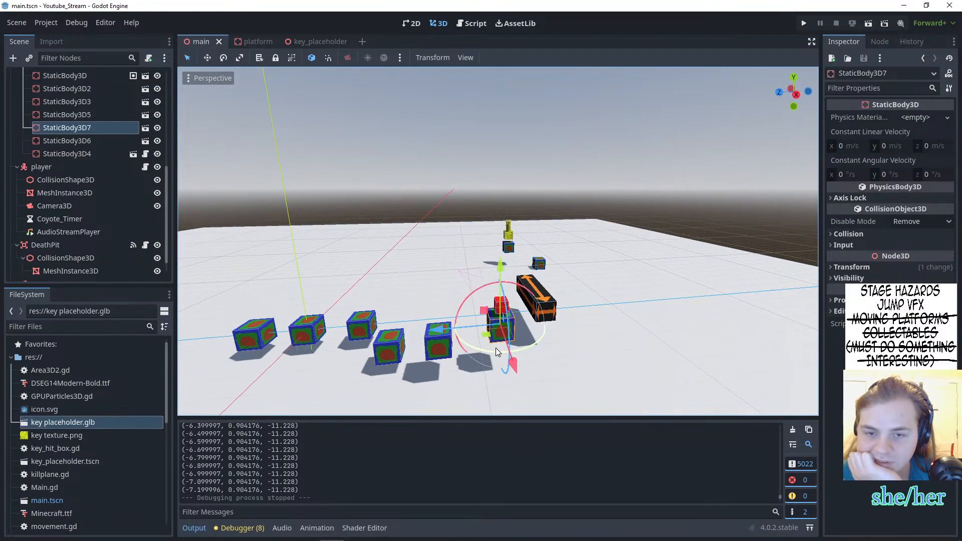
click(801, 29)
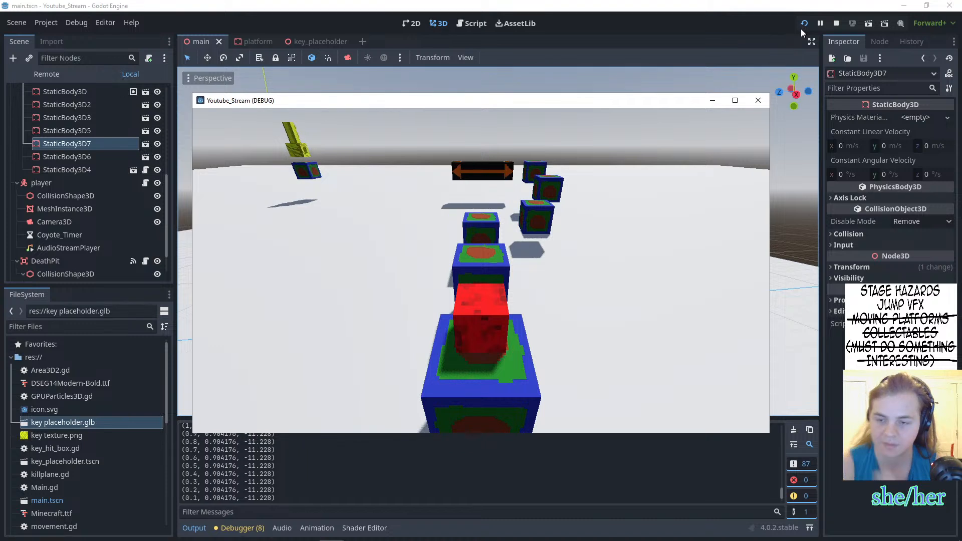
key(F8)
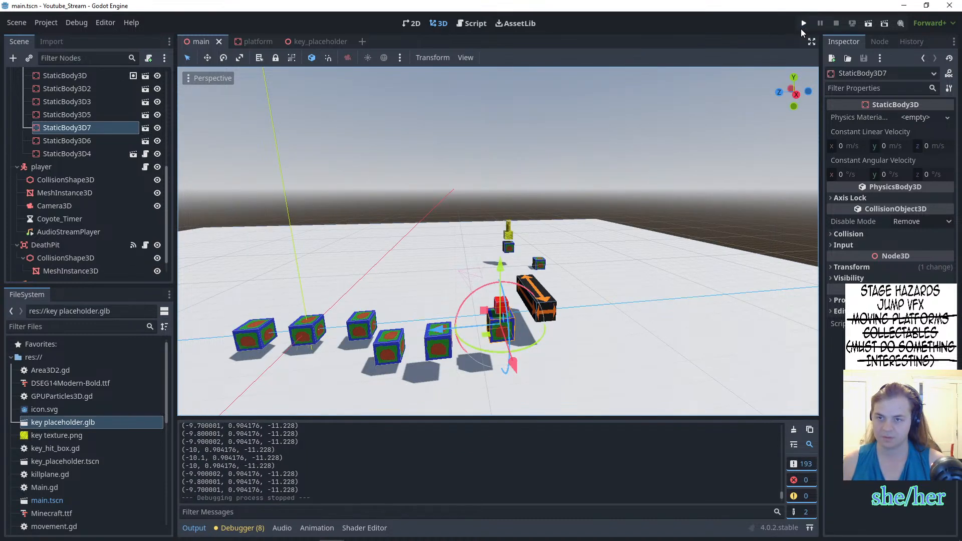
- Try to pick the red player cube in the viewport, inspect default_position in the player's movement.gd script, and return to the 3D view
click(504, 306)
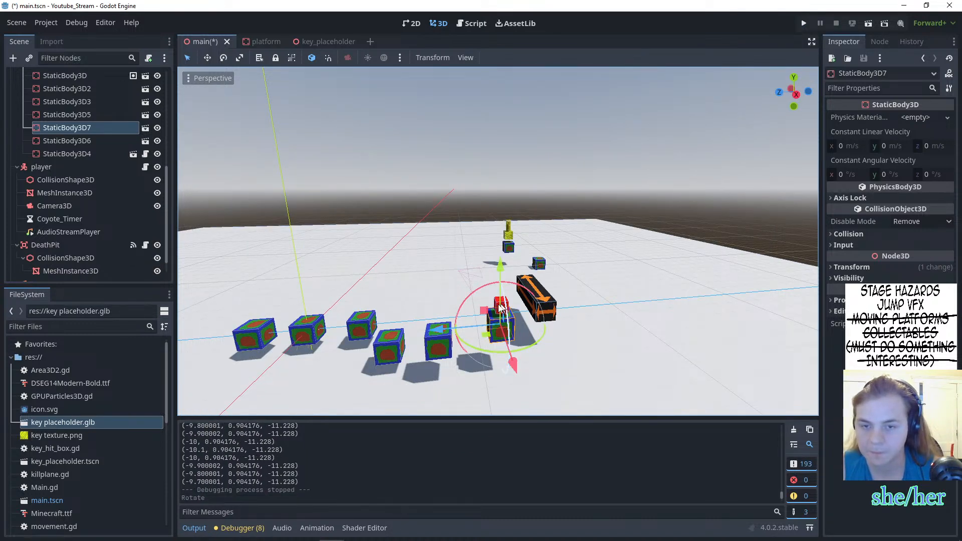
click(484, 310)
scroll(58, 116, up, 2)
scroll(58, 116, down, 2)
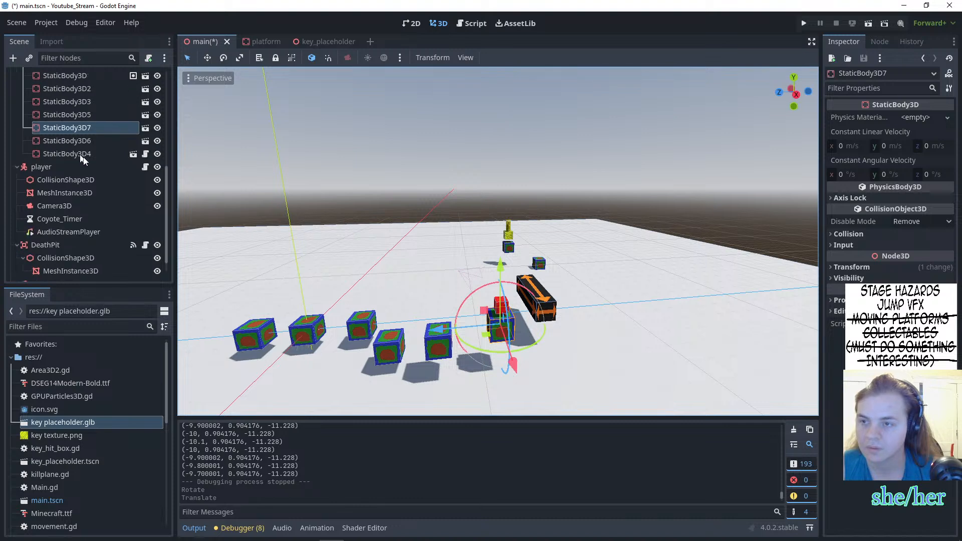
click(145, 167)
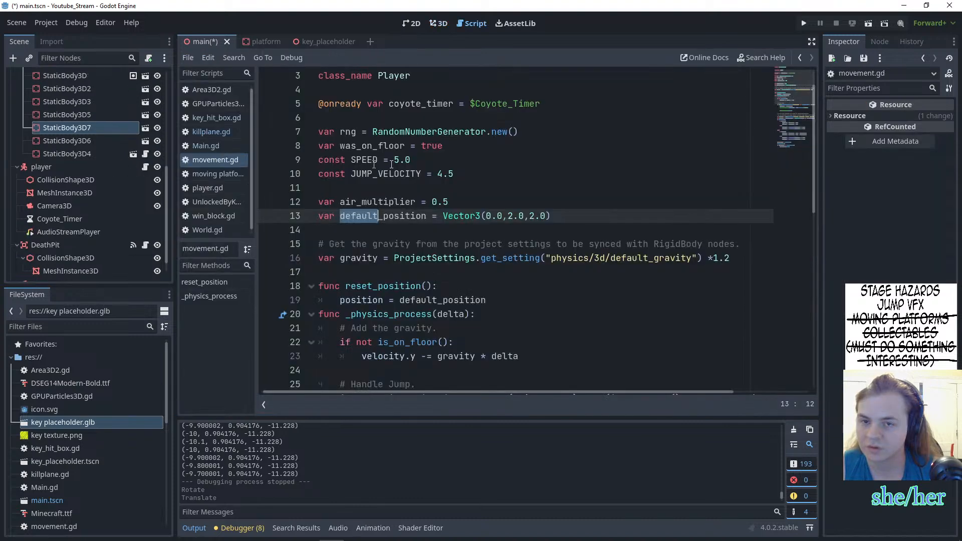
click(512, 216)
click(437, 23)
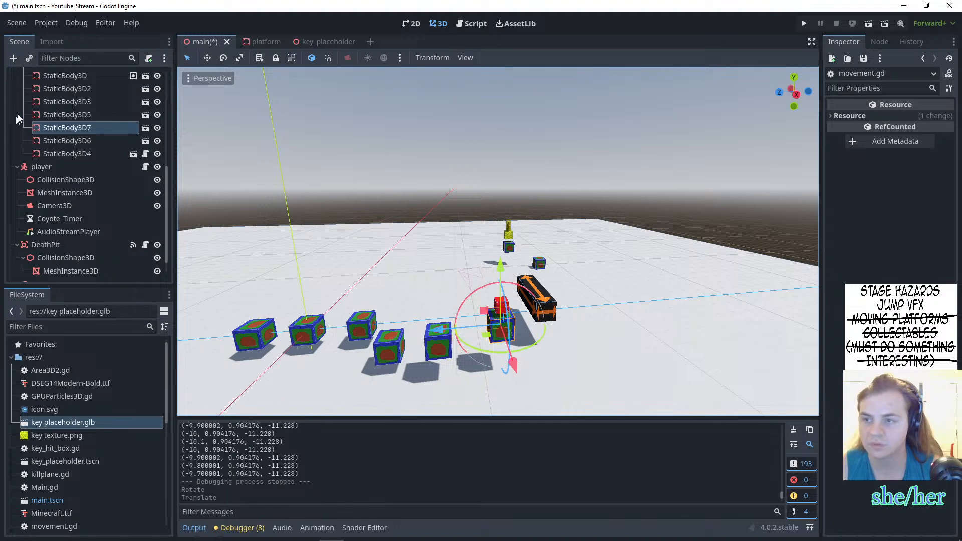
- Check the player node's Transform values and set the x component of default_position in movement.gd to 3.0
click(67, 168)
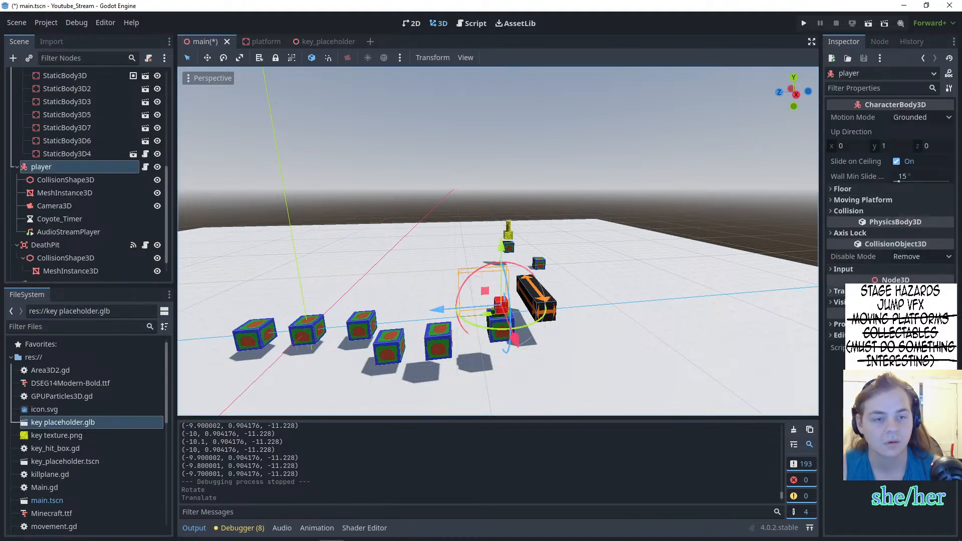
click(877, 291)
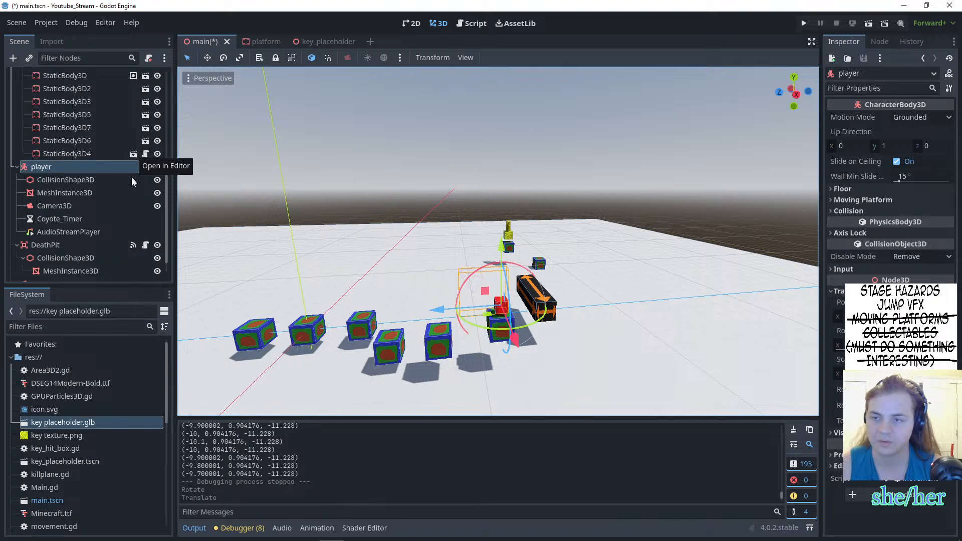
click(131, 197)
click(145, 168)
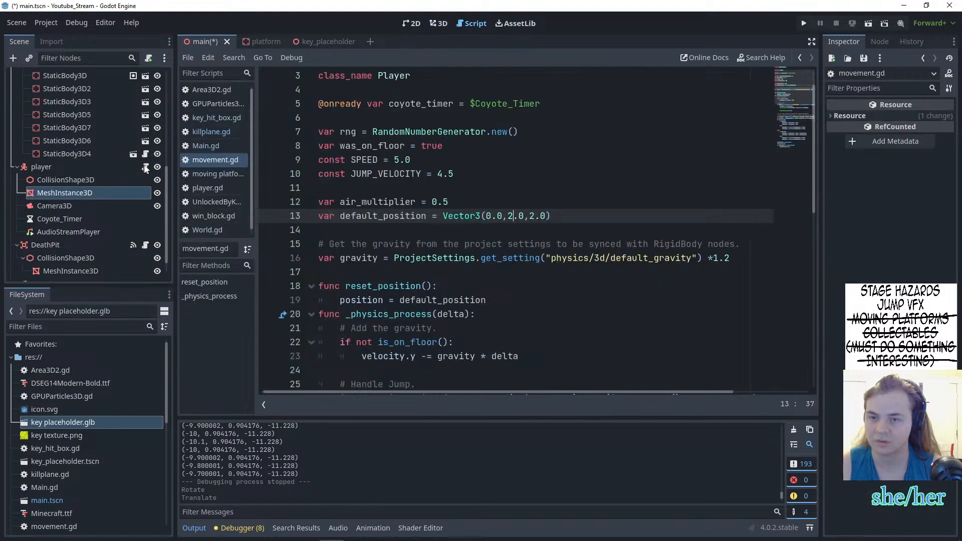
drag(502, 217, 486, 216)
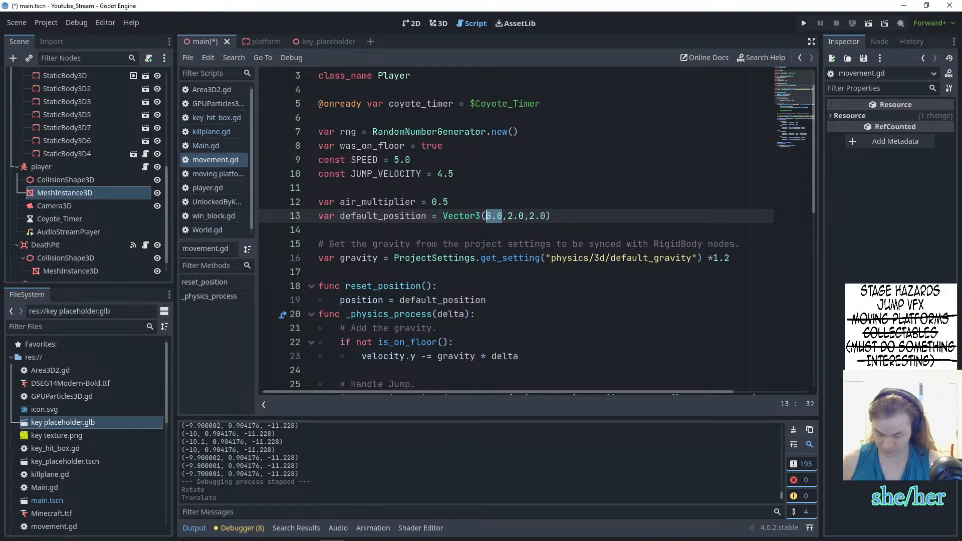
text(3.0)
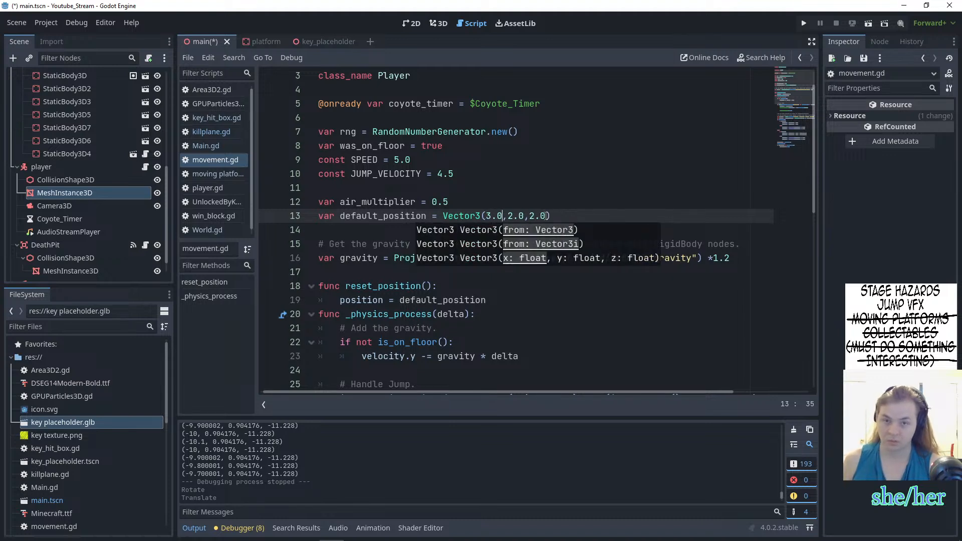
- Set the z component of default_position in movement.gd to -9.0, run the project to test the reset position, and close the game
drag(546, 217, 530, 216)
text(-9)
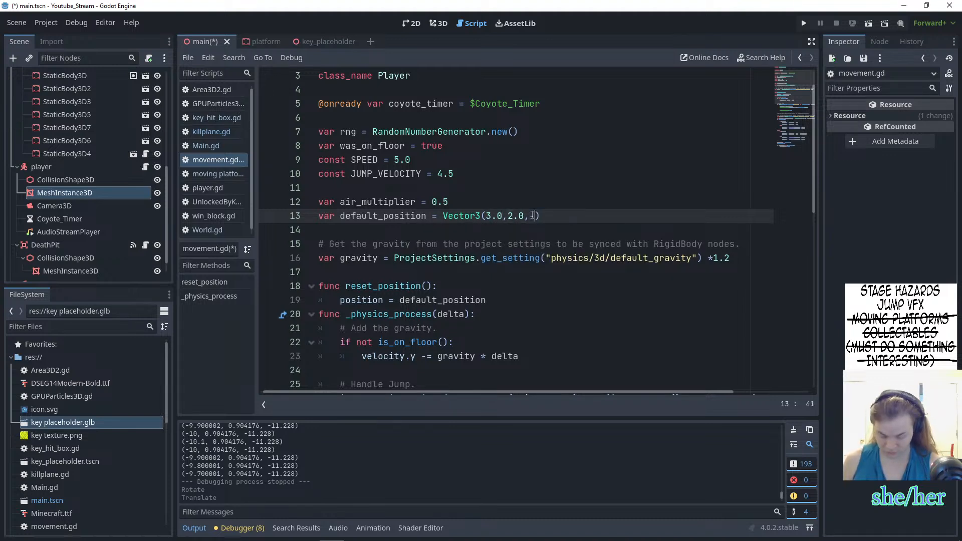
text(.0)
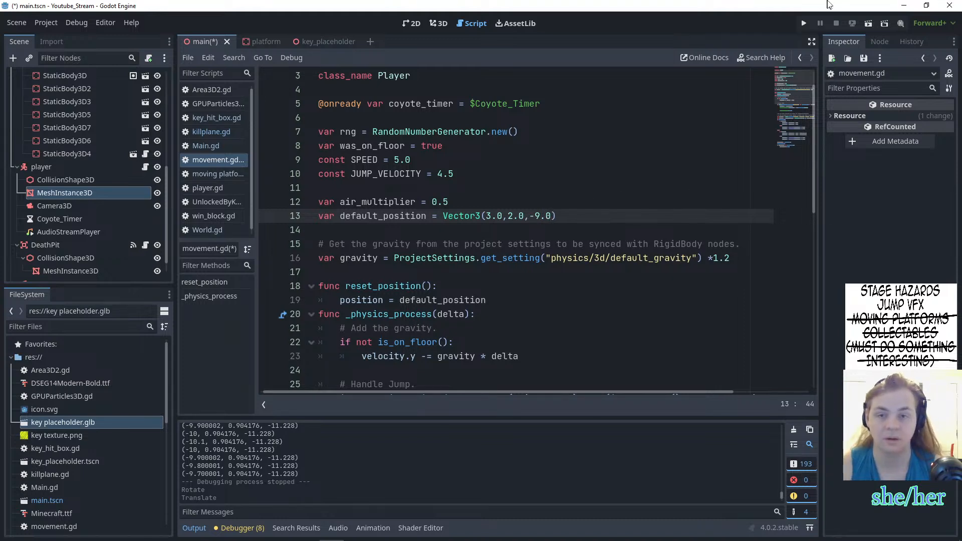
click(804, 23)
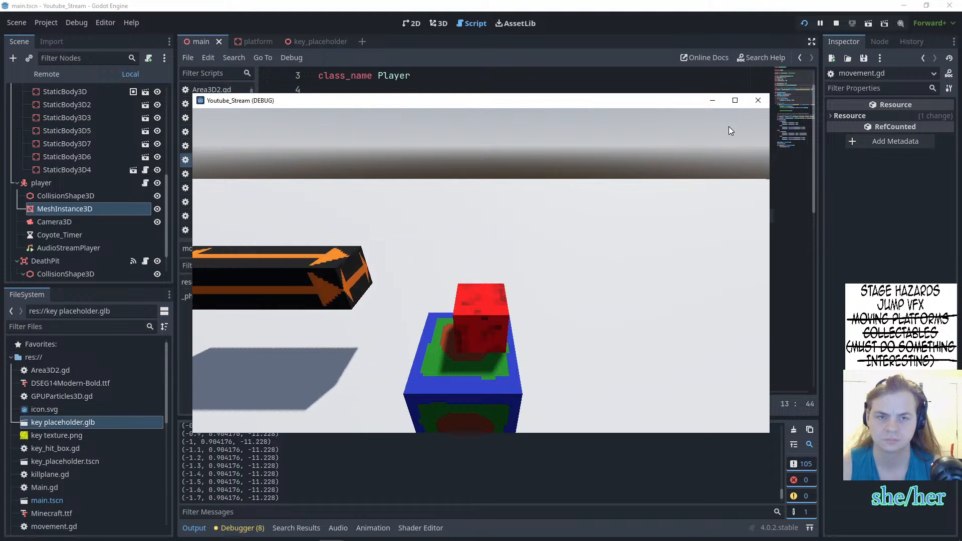
click(756, 102)
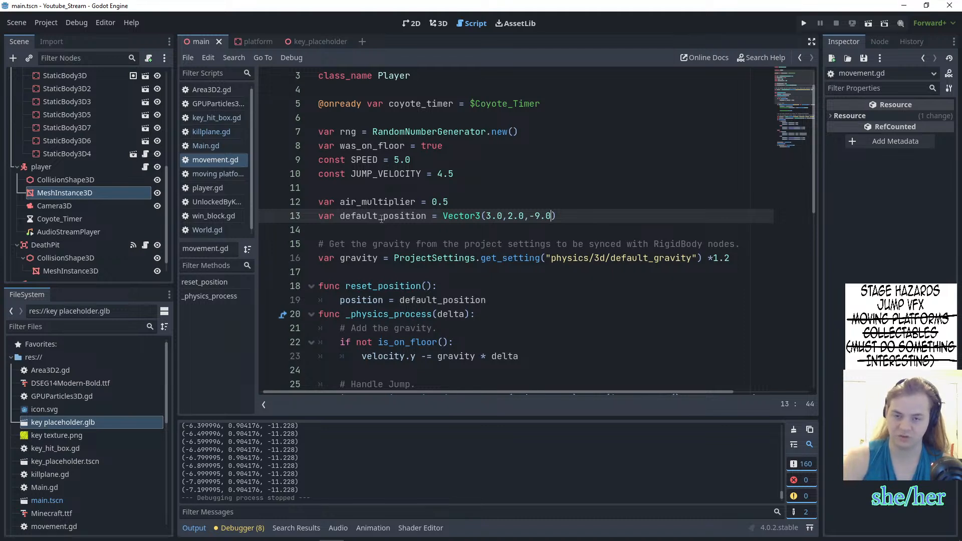
- Rename the default_position variable to arstarst_position in its declaration on line 13 of movement.gd
drag(376, 216, 341, 220)
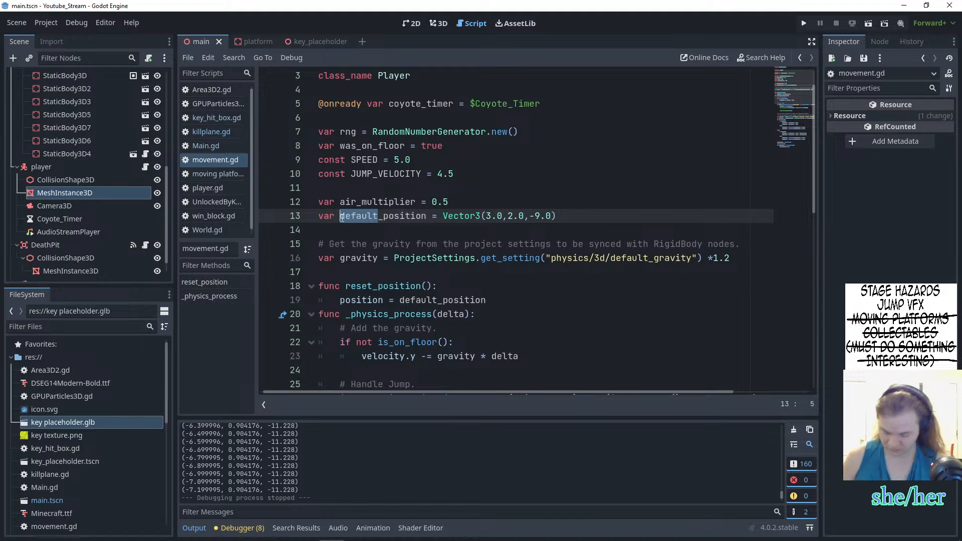
text(arstarst)
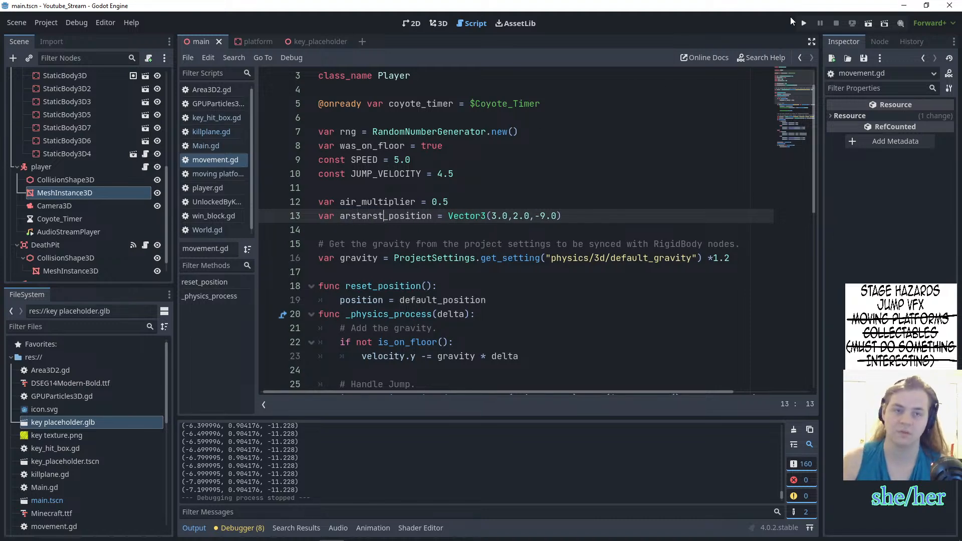
- Run the project, and undo the recent edits to the position variable in movement.gd back to default_position = Vector3(0.0,2.0,2.0)
click(805, 24)
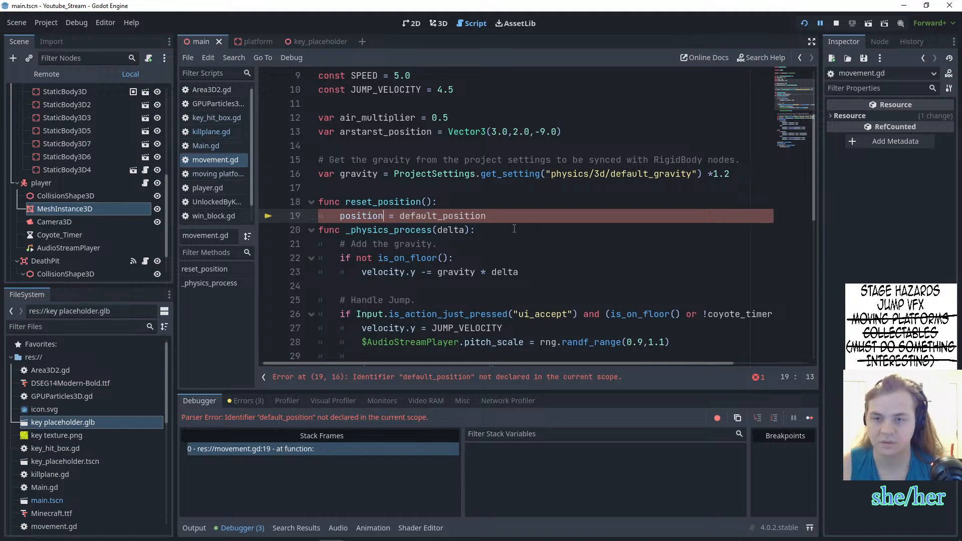
key(ctrl+z)
key(ctrl+z)
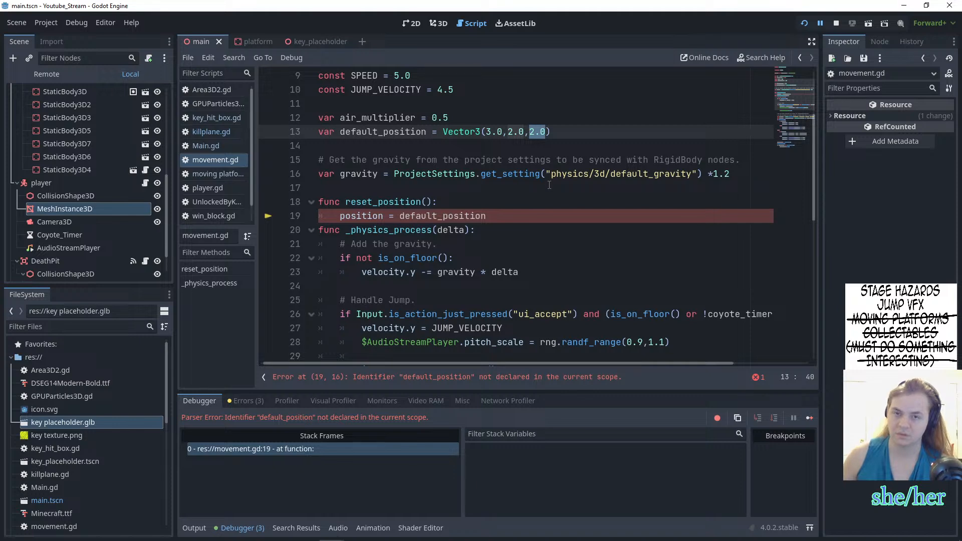
key(ctrl+z)
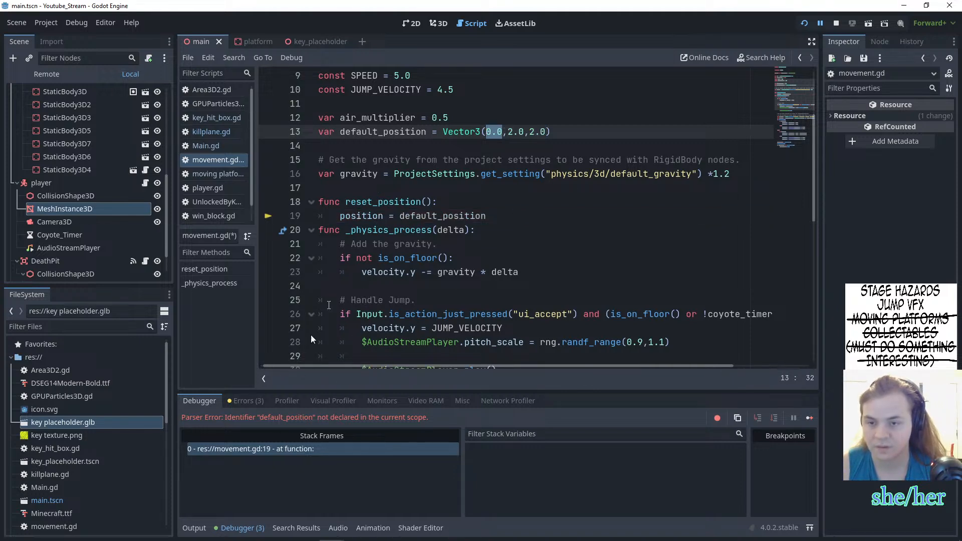
- Check the debugger's error list and go to the code line of the stack frame in movement.gd
click(245, 402)
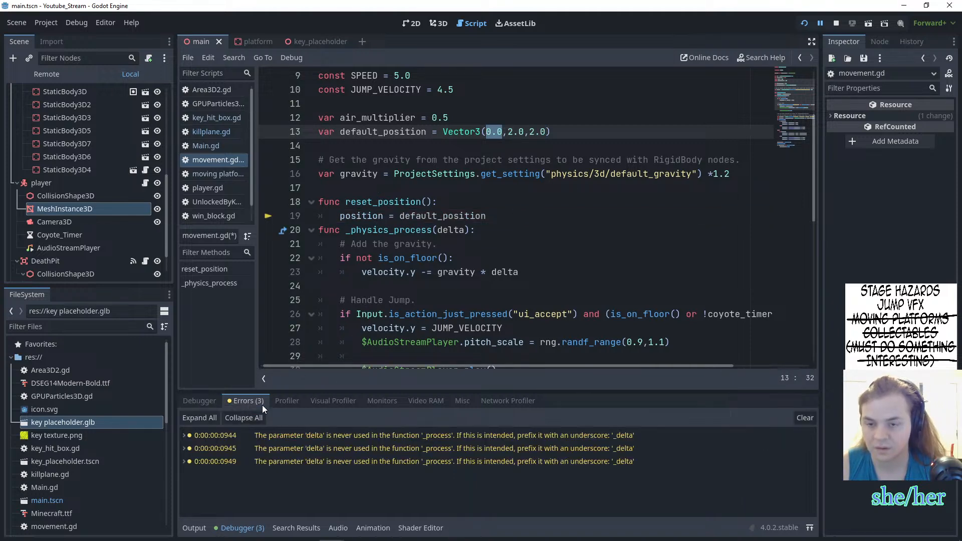
click(186, 401)
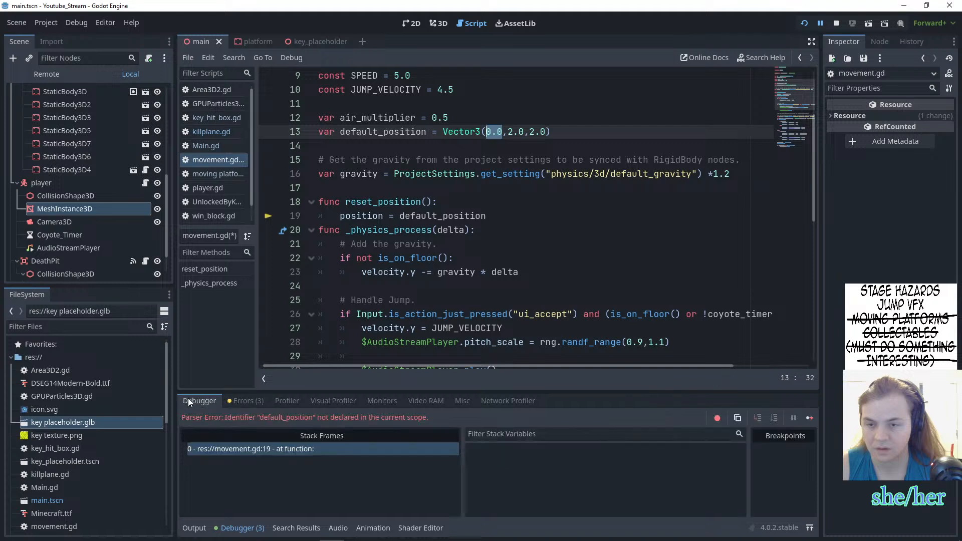
click(284, 448)
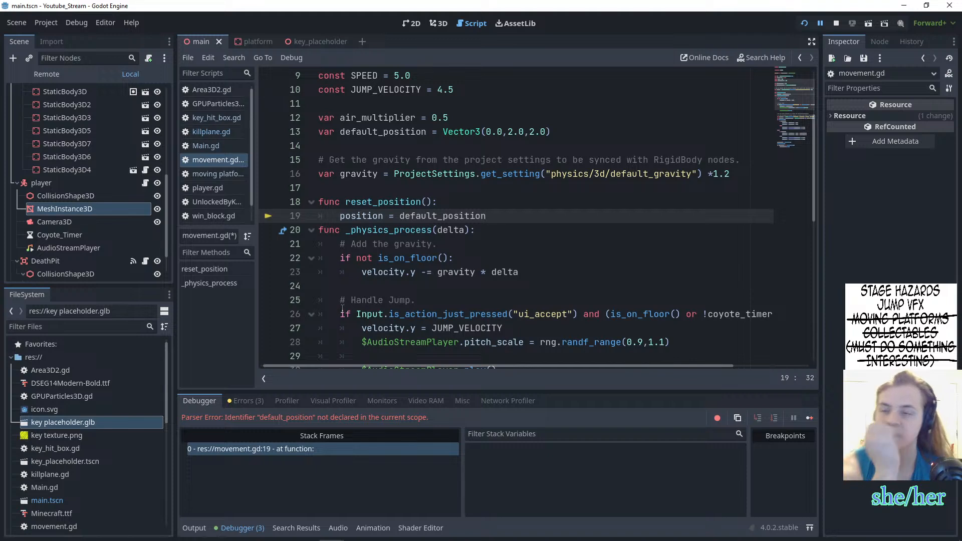
- Open the DeathPit's killplane.gd script and insert an empty line below the commented-out print in _on_body_entered
click(146, 262)
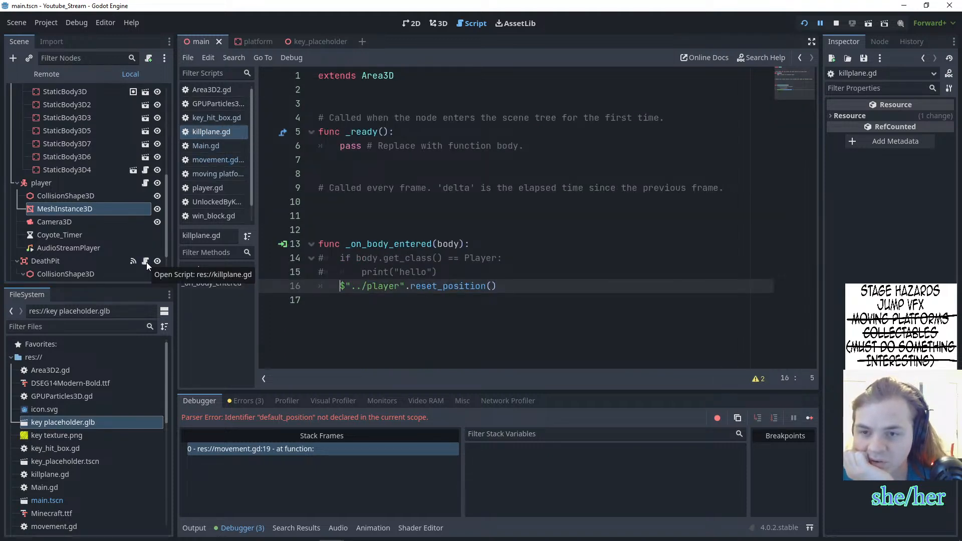
click(507, 270)
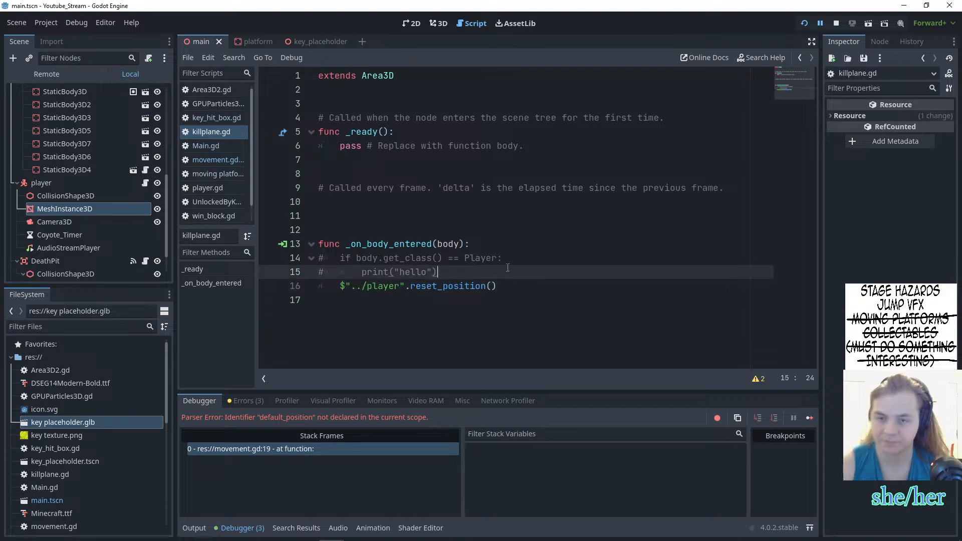
key(Return)
text(pr)
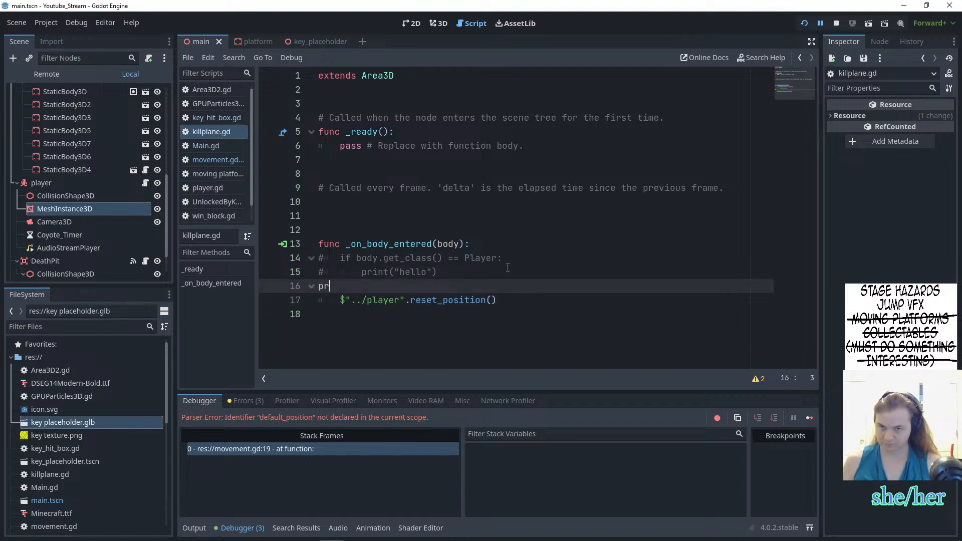
text(int)
key(BackSpace)
key(BackSpace)
key(BackSpace)
key(BackSpace)
key(BackSpace)
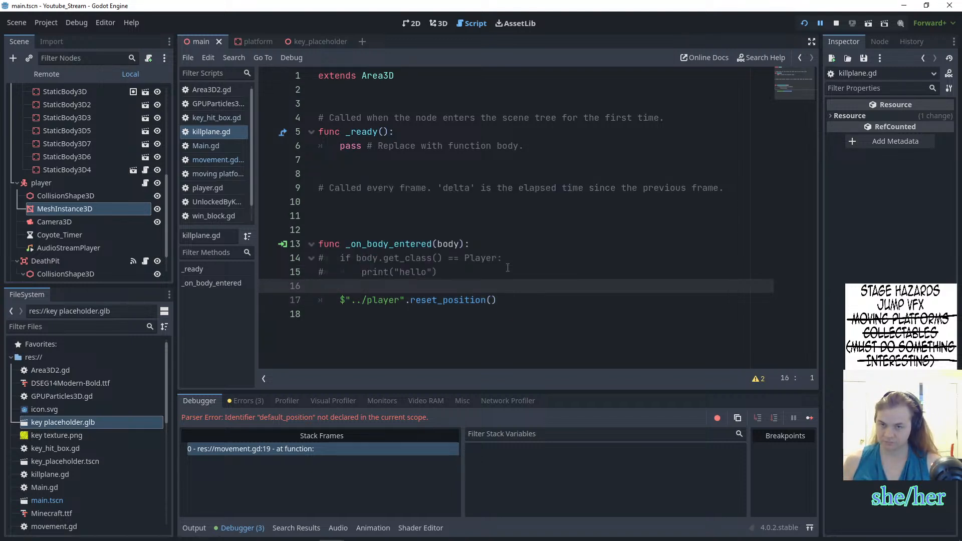
- Add the indented line print("you are dead, not big suprise") above the reset_position() call in _on_body_entered
text(print)
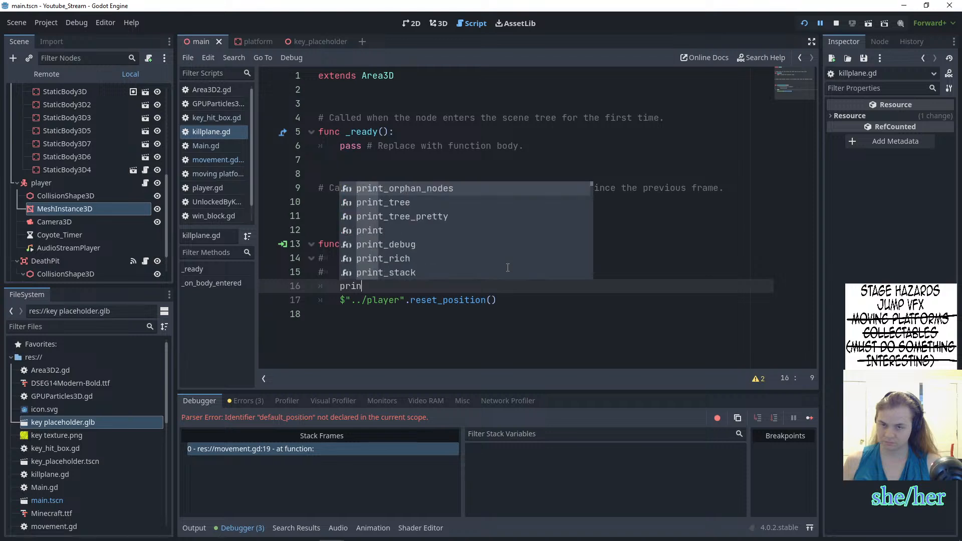
key(Return)
text(dead))
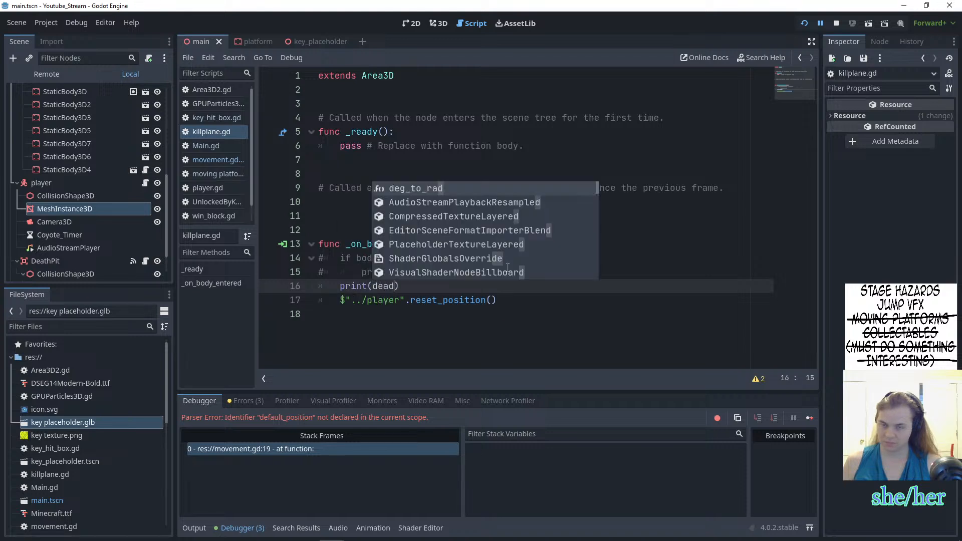
key(BackSpace)
key(BackSpace)
text("you are)
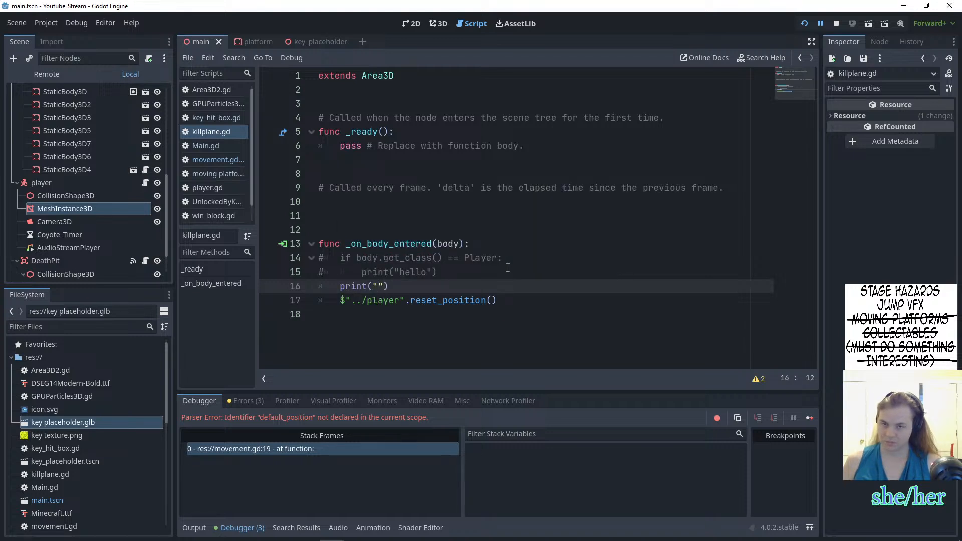
text( dead, not big )
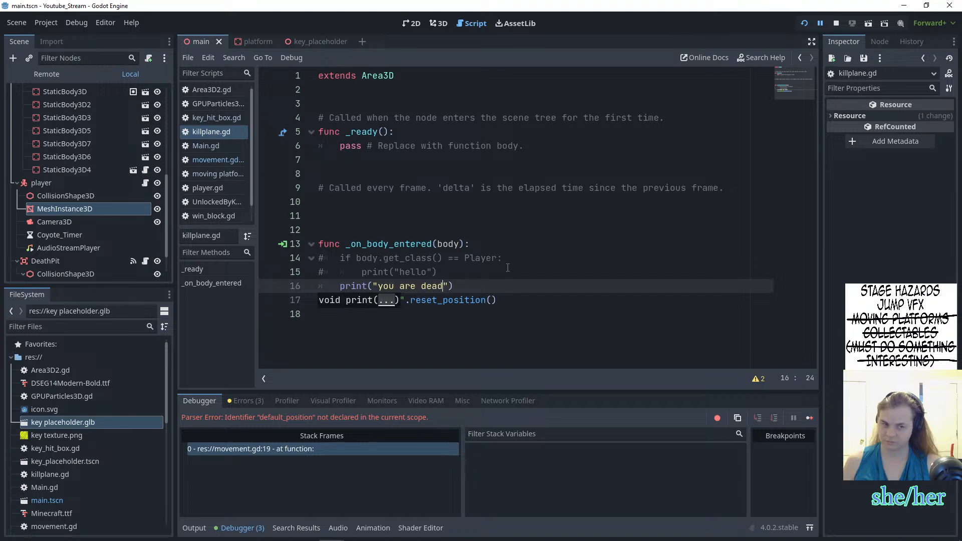
text(suprise)
click(509, 354)
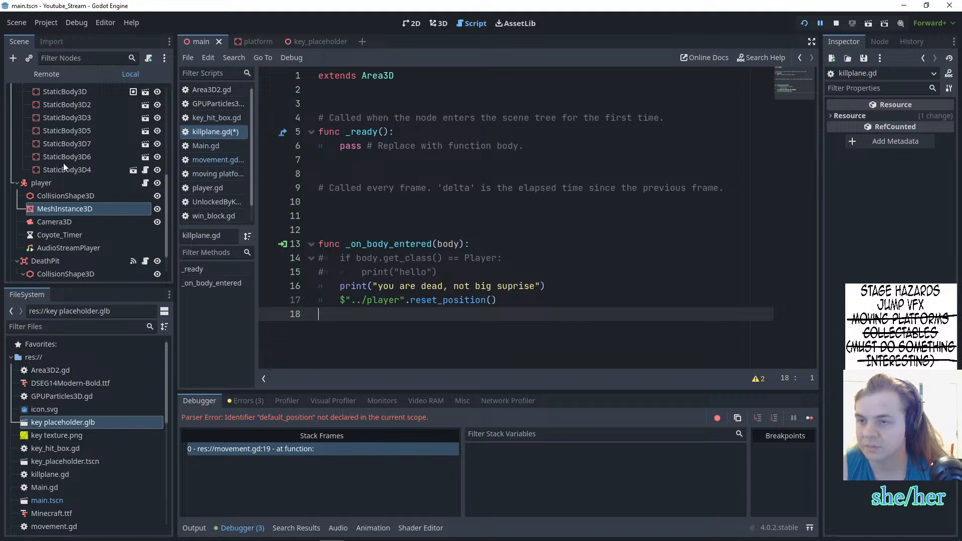
- Delete the print(position) line from _physics_process in the moving platform's script, keeping the function header's colon
click(142, 184)
scroll(142, 181, up, 1)
scroll(143, 181, up, 2)
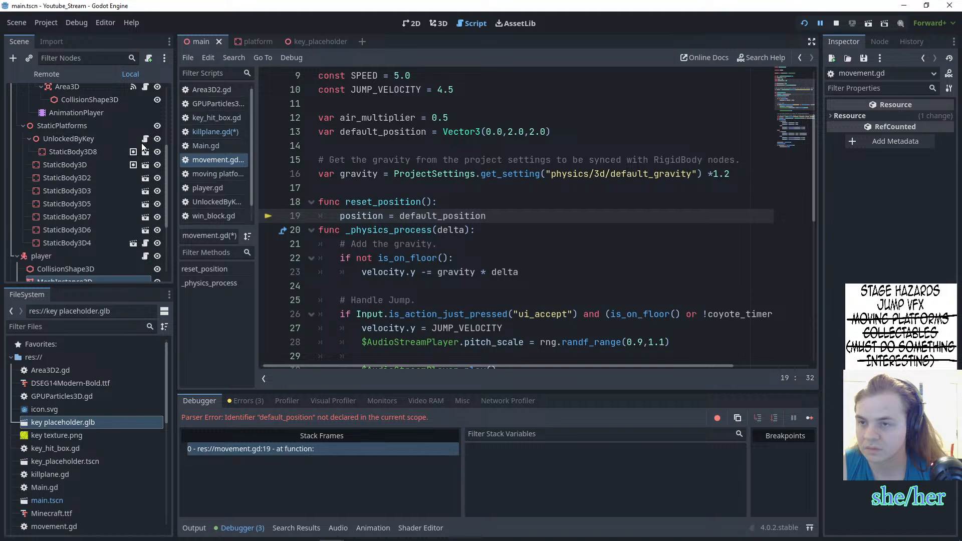
scroll(139, 149, up, 1)
scroll(134, 150, up, 2)
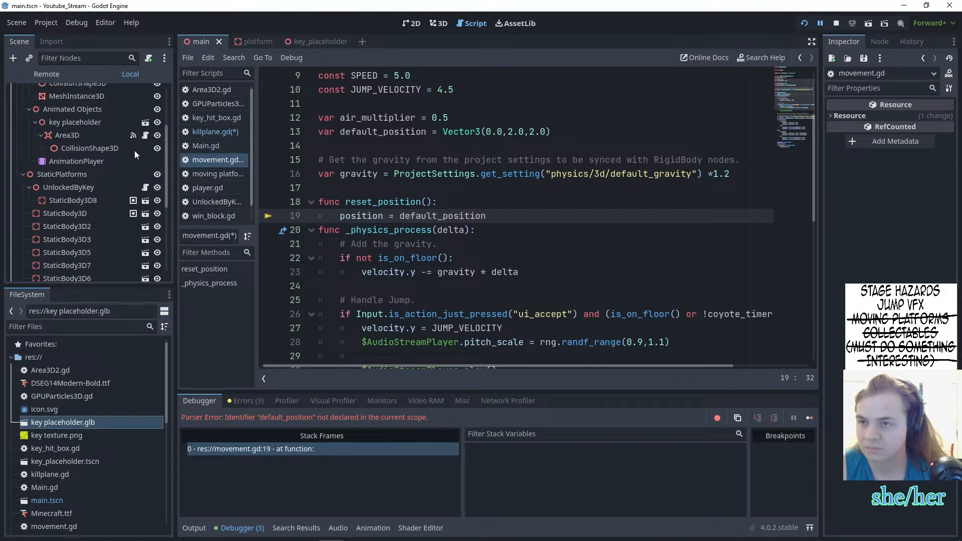
click(144, 94)
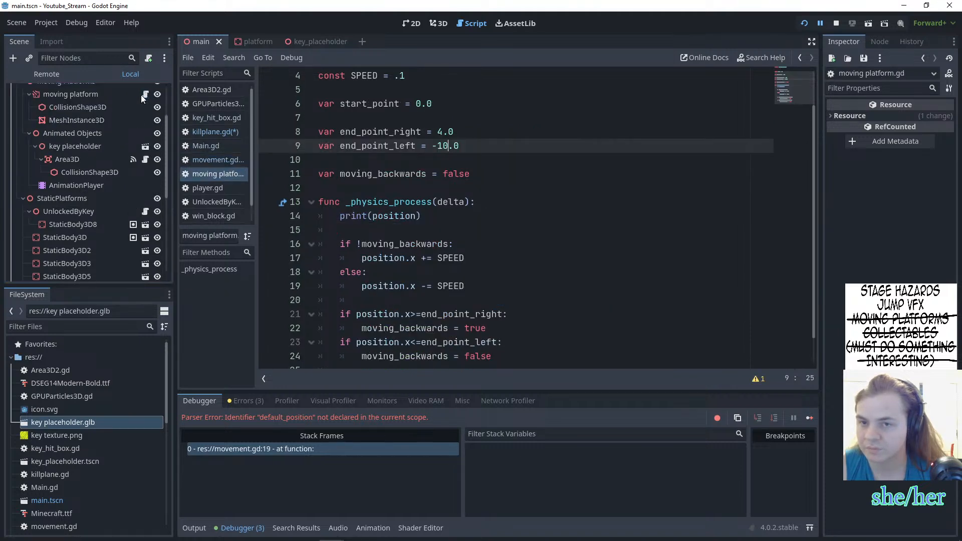
scroll(453, 262, up, 2)
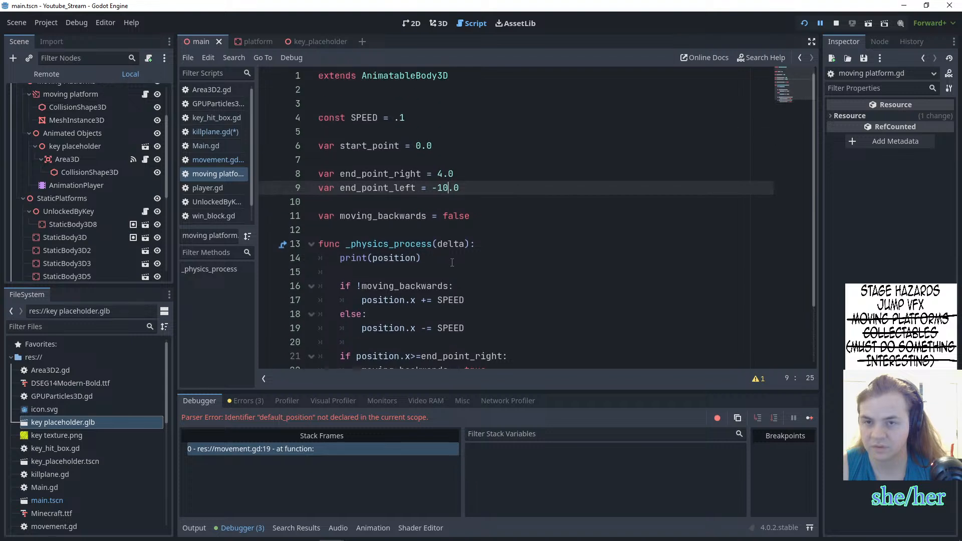
drag(434, 261, 309, 260)
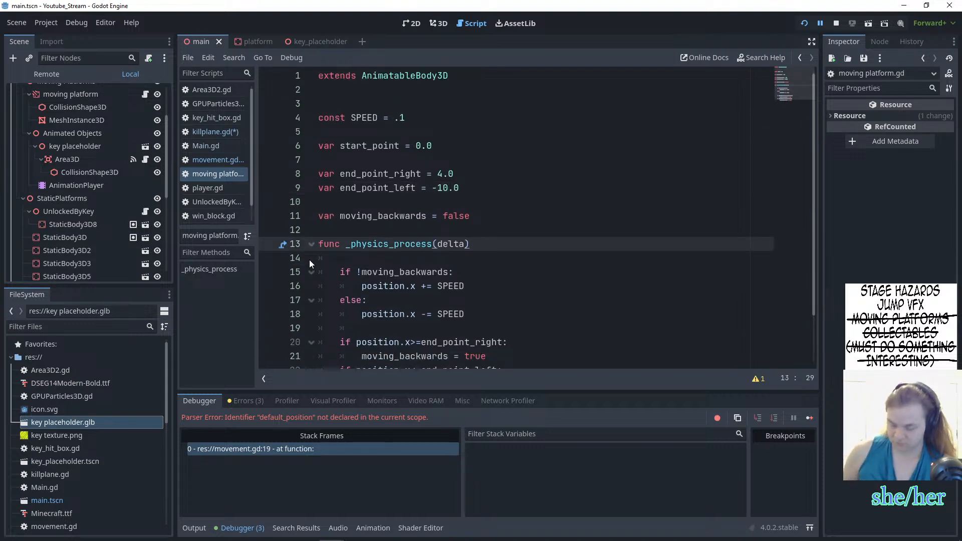
key(BackSpace)
key(BackSpace)
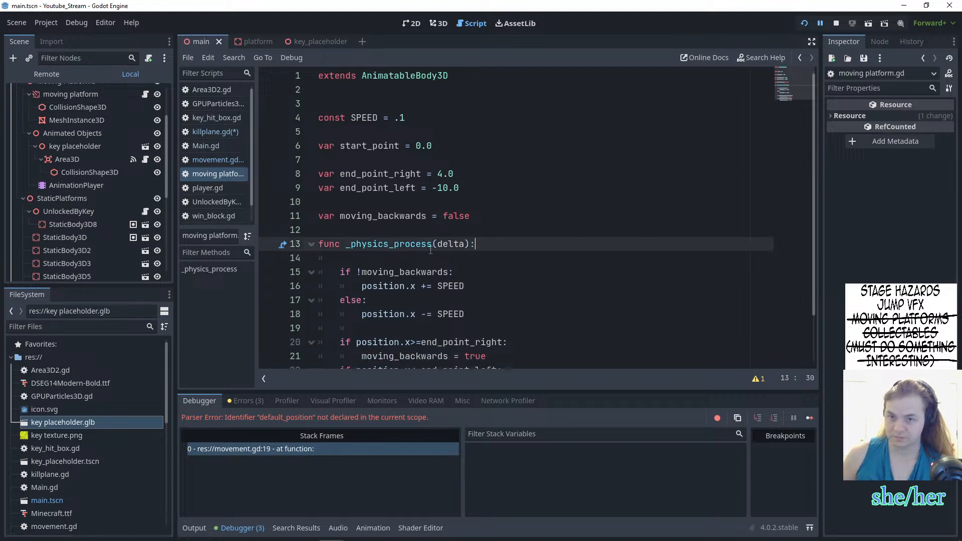
- Restart the game to test the player's jump and the DeathPit's debug output, and close the game
click(807, 28)
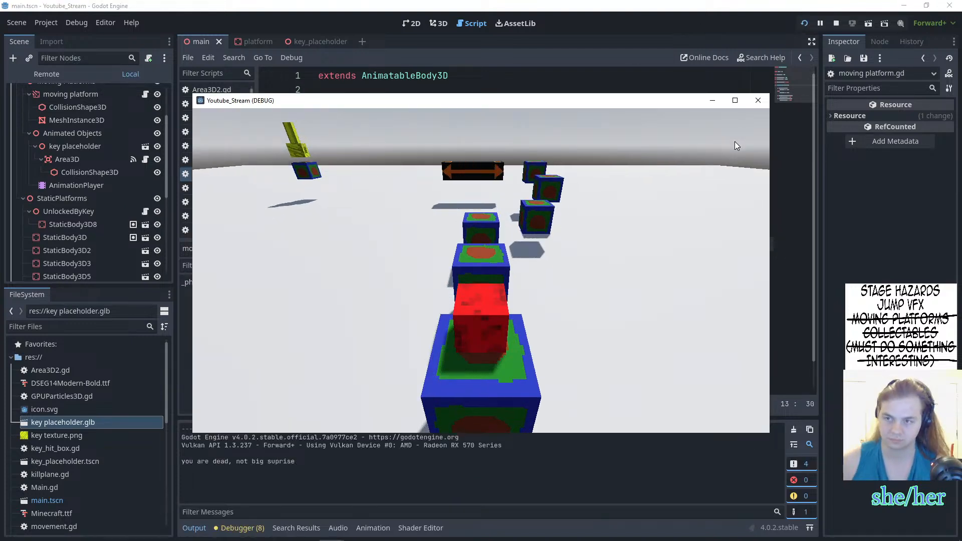
key(space)
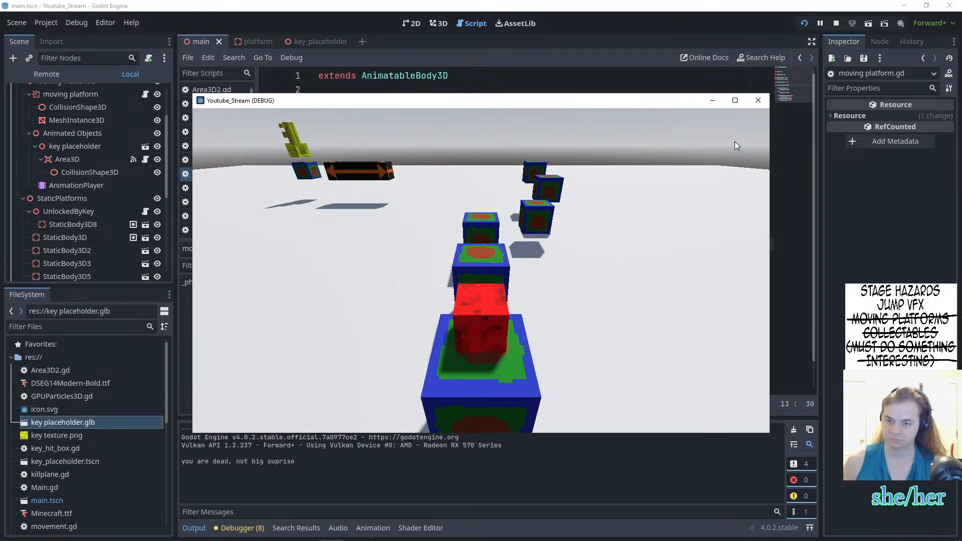
key(space)
key(Escape)
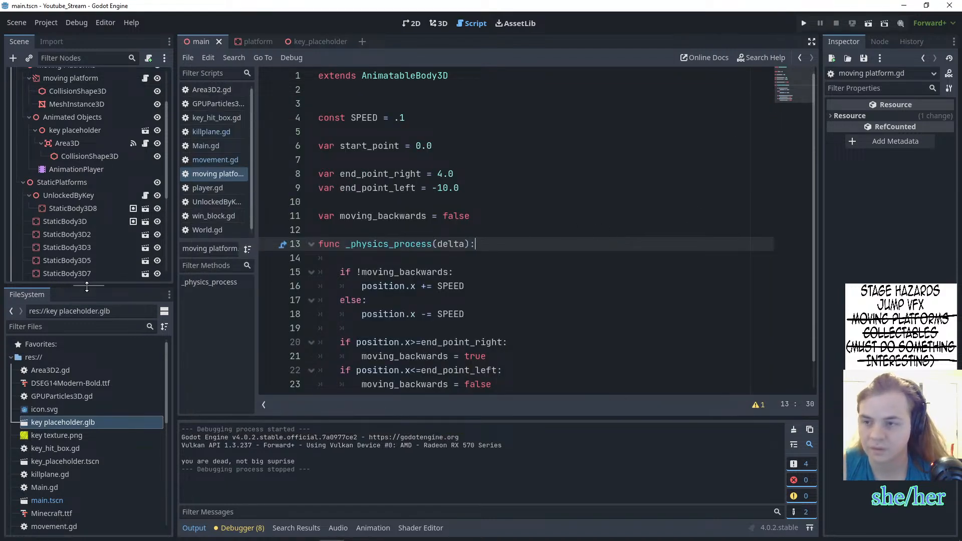
- Review the DeathPit node's properties and its killplane.gd script
scroll(95, 221, down, 5)
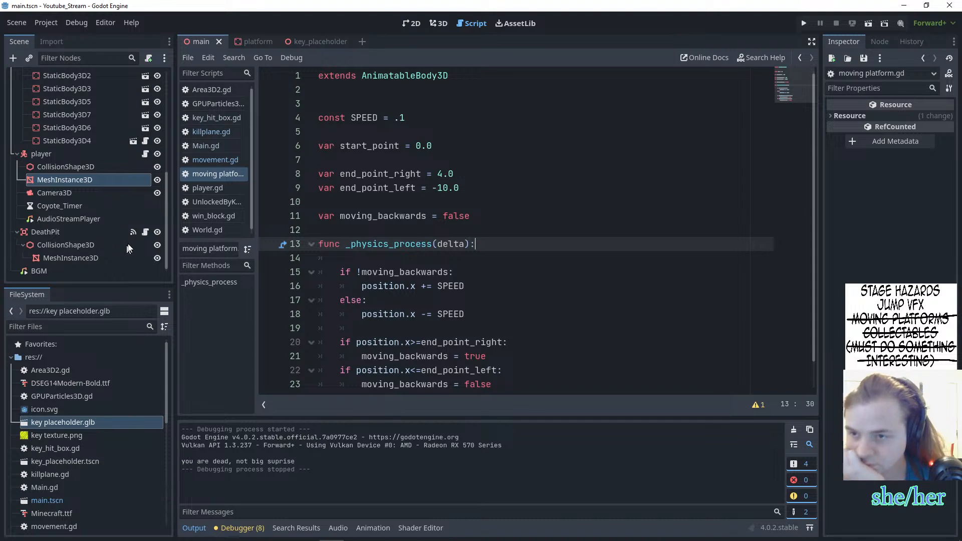
click(144, 233)
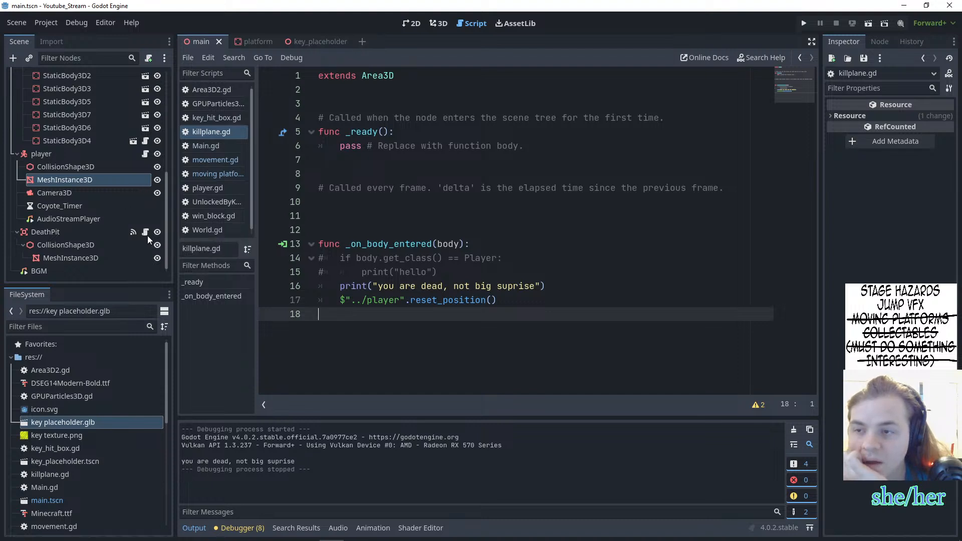
click(81, 233)
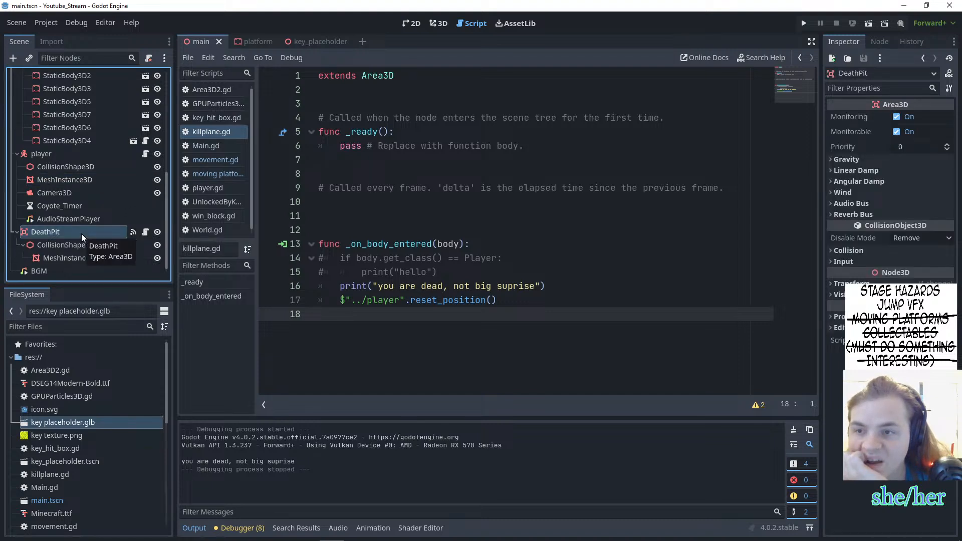
click(146, 233)
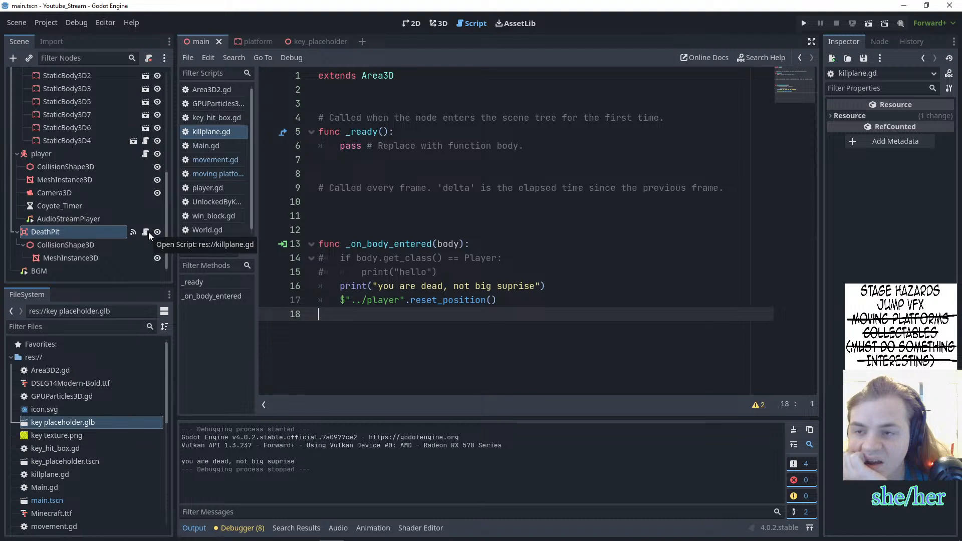
- Examine the DeathPit's collision shape and mesh in the 3D view from several angles, switching the mesh's visibility off and on
click(143, 248)
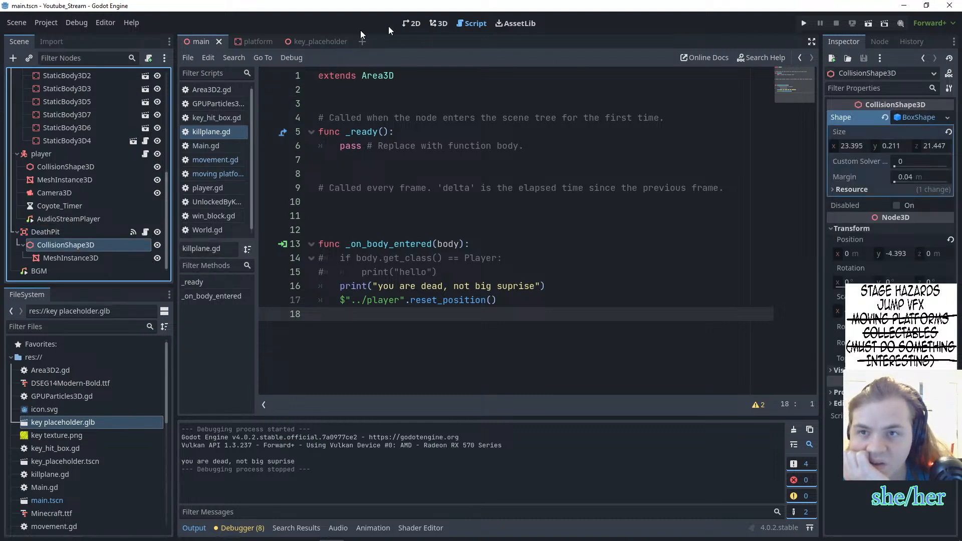
click(441, 24)
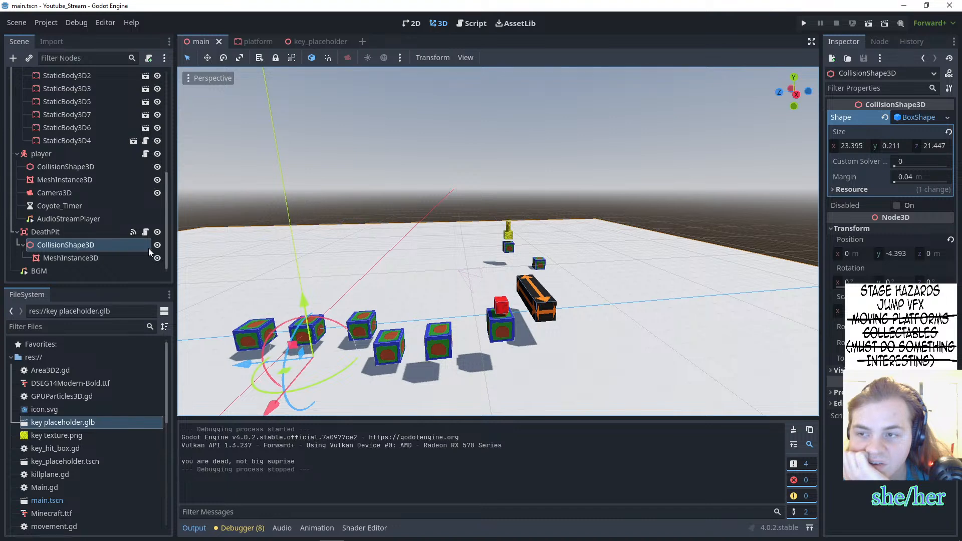
middle_drag(381, 246, 404, 233)
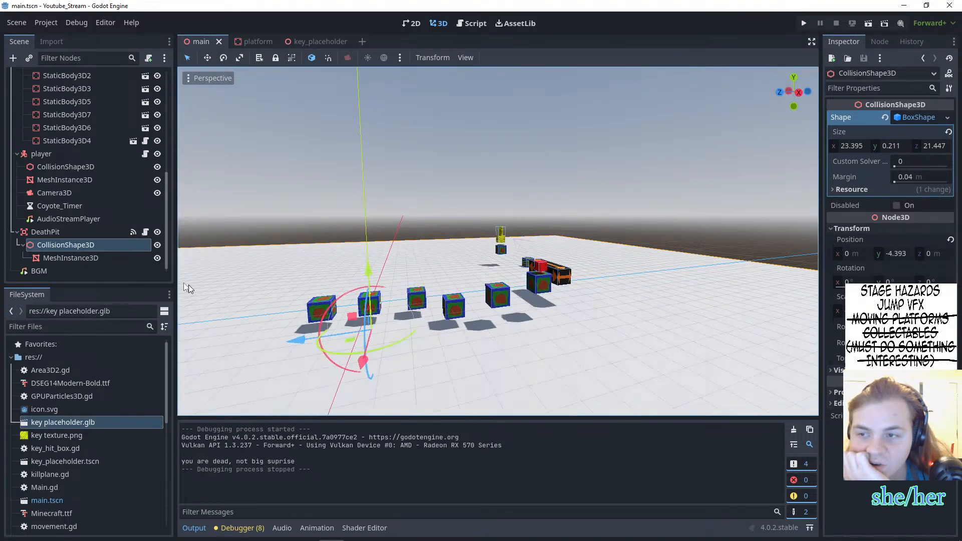
click(75, 256)
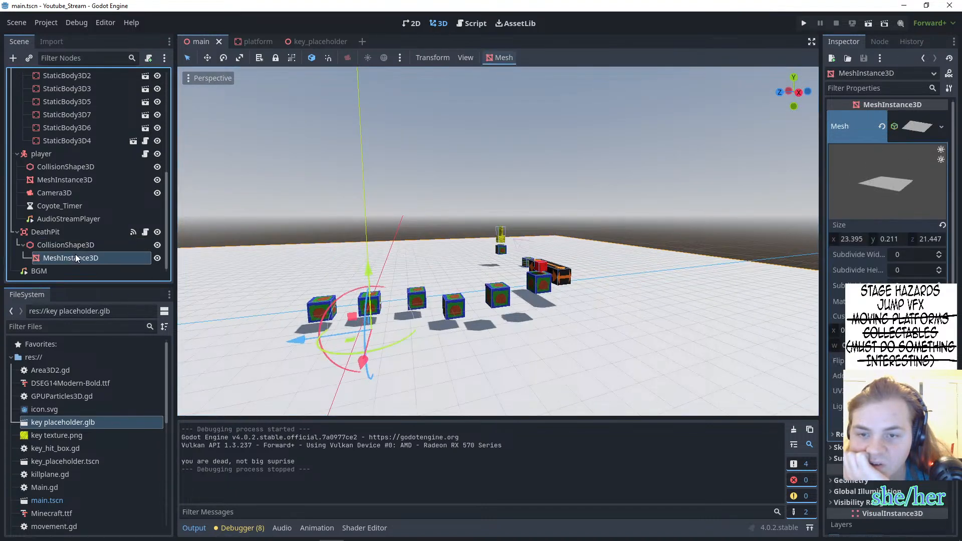
click(156, 258)
click(156, 258)
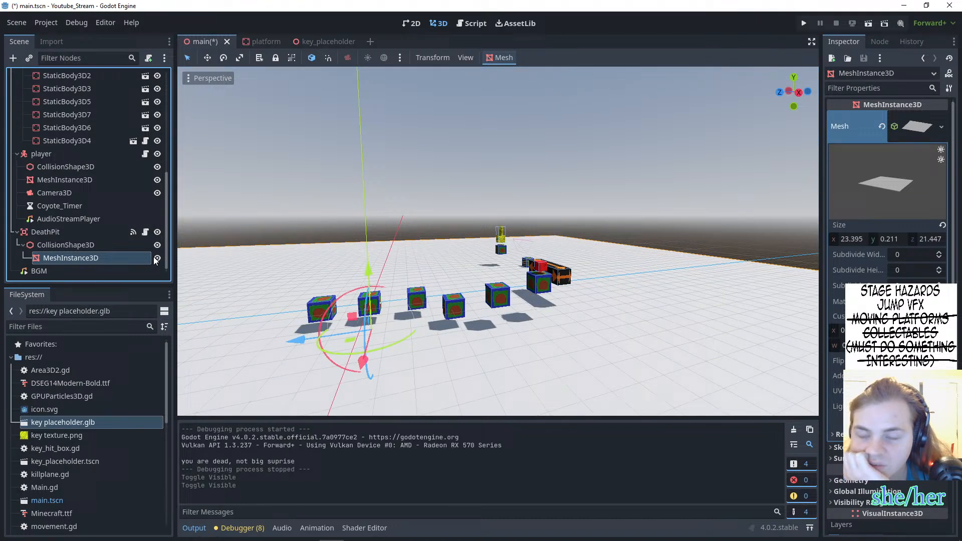
click(101, 245)
click(86, 234)
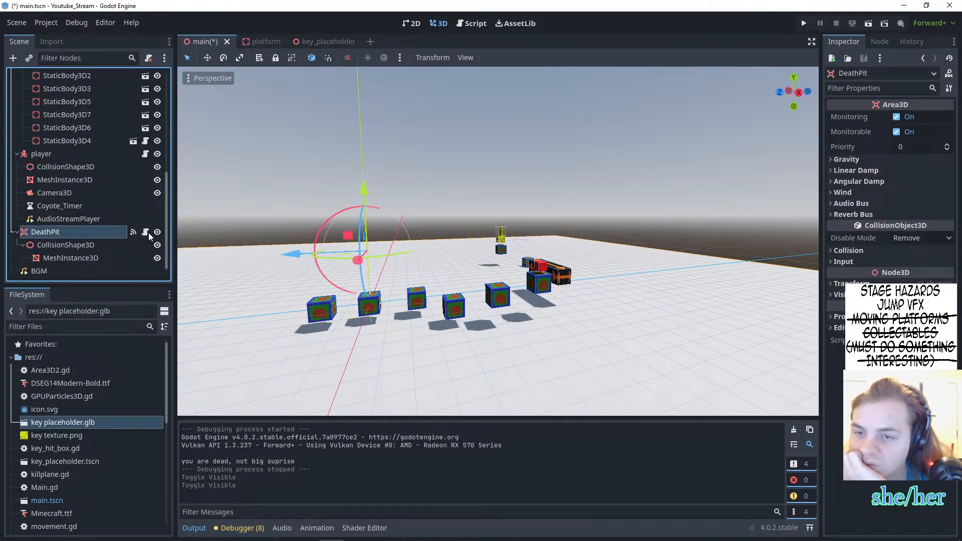
middle_drag(262, 261, 327, 245)
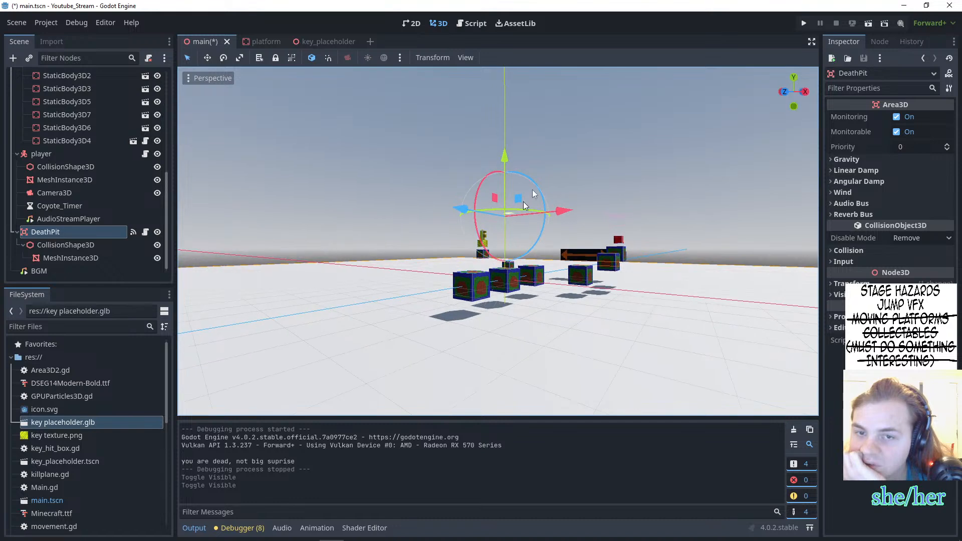
- Try raising the DeathPit slightly along its vertical axis, undo the move, and look over its killplane.gd script
mouse_move(489, 158)
mouse_down()
mouse_move(502, 184)
mouse_move(491, 286)
mouse_move(496, 119)
mouse_move(495, 154)
mouse_up()
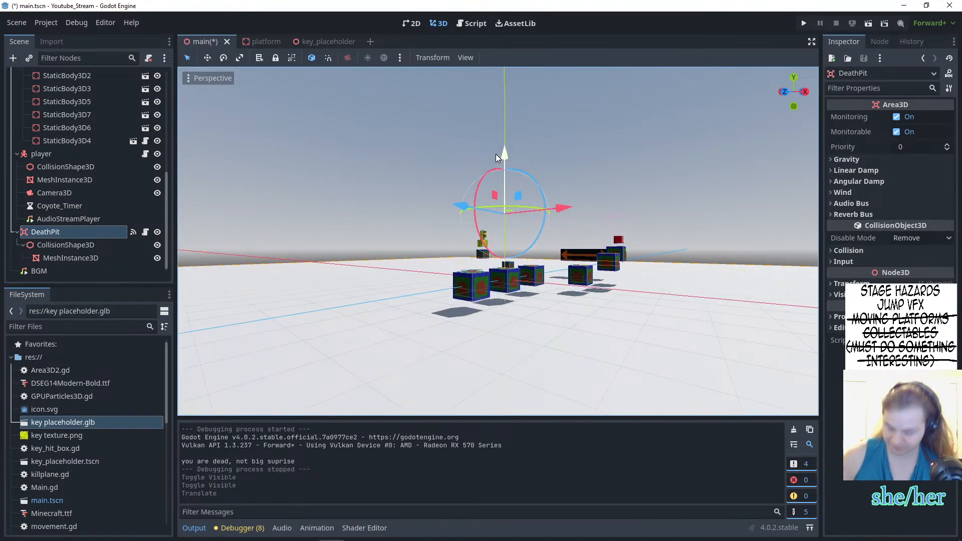
key(ctrl+z)
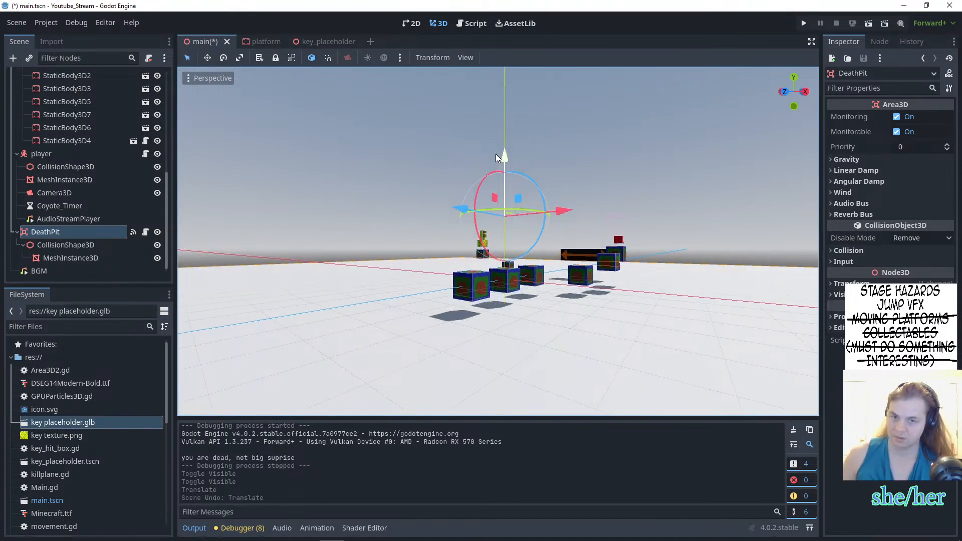
click(145, 232)
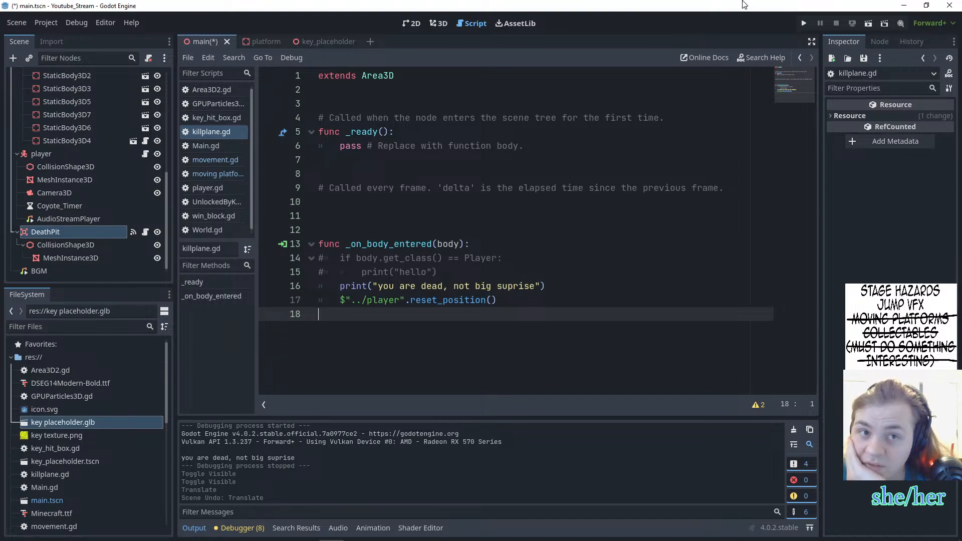
click(439, 23)
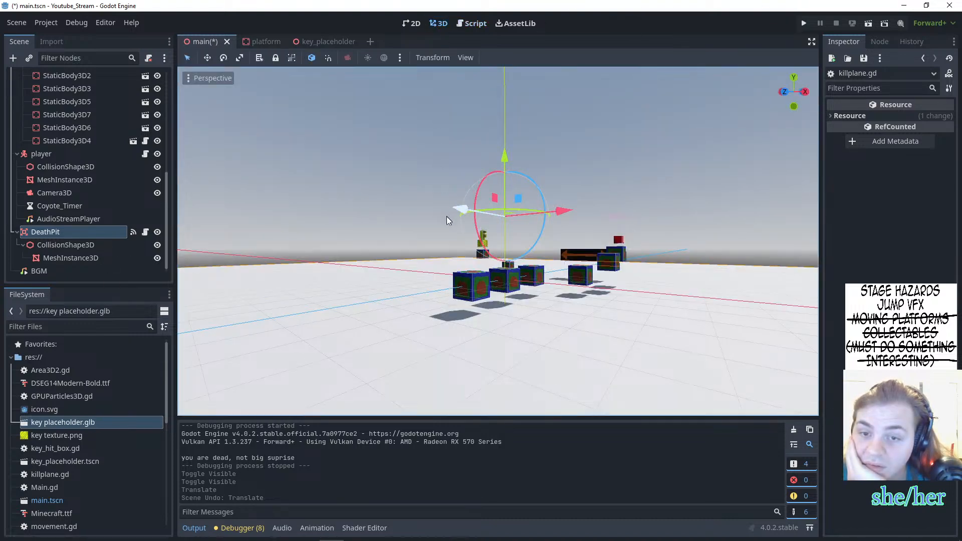
- Raise the StaticBody3D8 cube next to the key's cube a little higher above the DeathPit plane
scroll(445, 219, down, 3)
scroll(444, 221, down, 5)
middle_drag(444, 221, 475, 291)
scroll(474, 292, up, 9)
scroll(475, 291, up, 15)
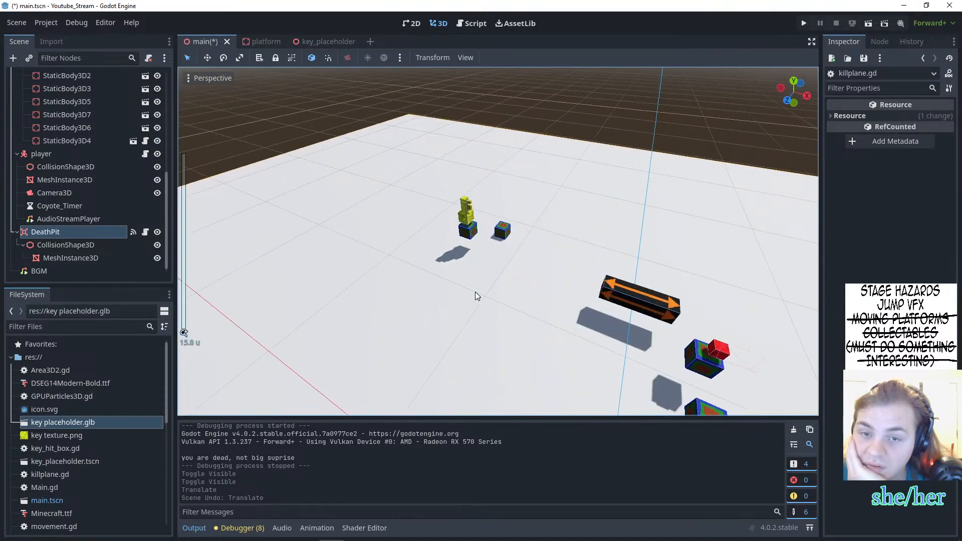
click(507, 213)
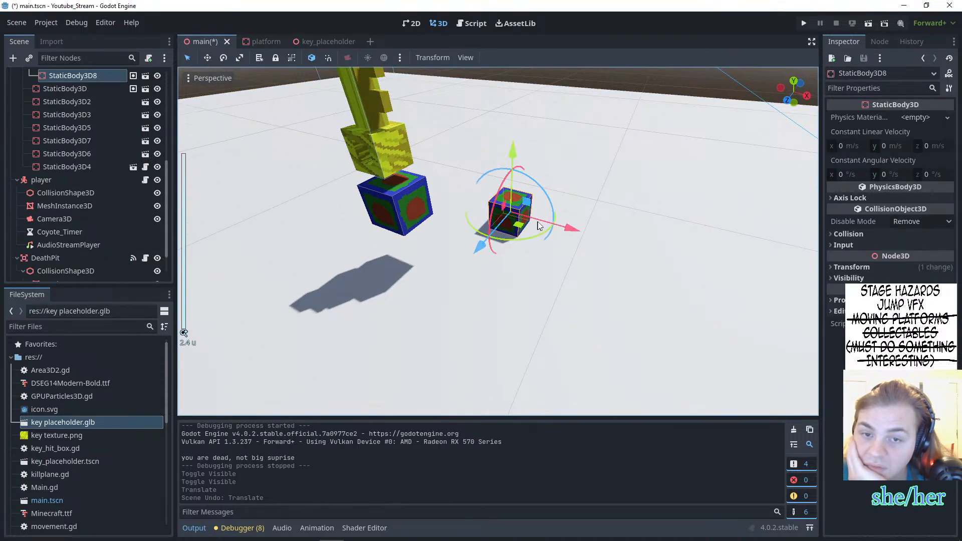
drag(514, 152, 511, 133)
- Run the game to check the DeathPit's debug output, close it, and inspect the raised cube against the plane
click(804, 23)
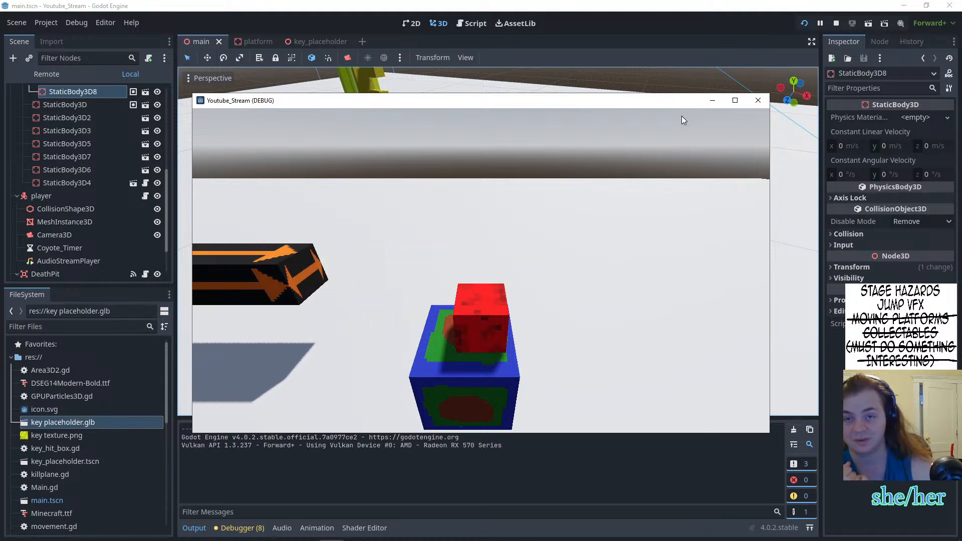
click(757, 100)
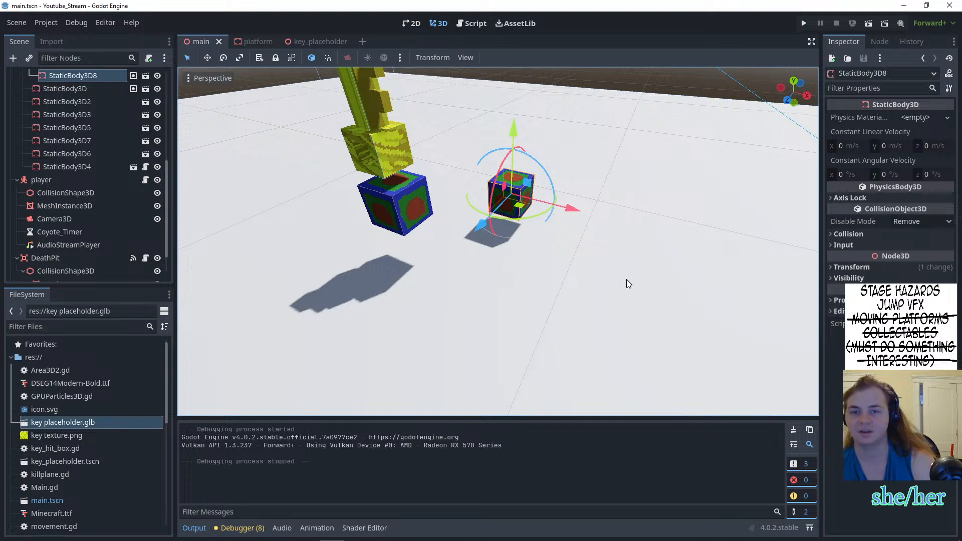
click(628, 283)
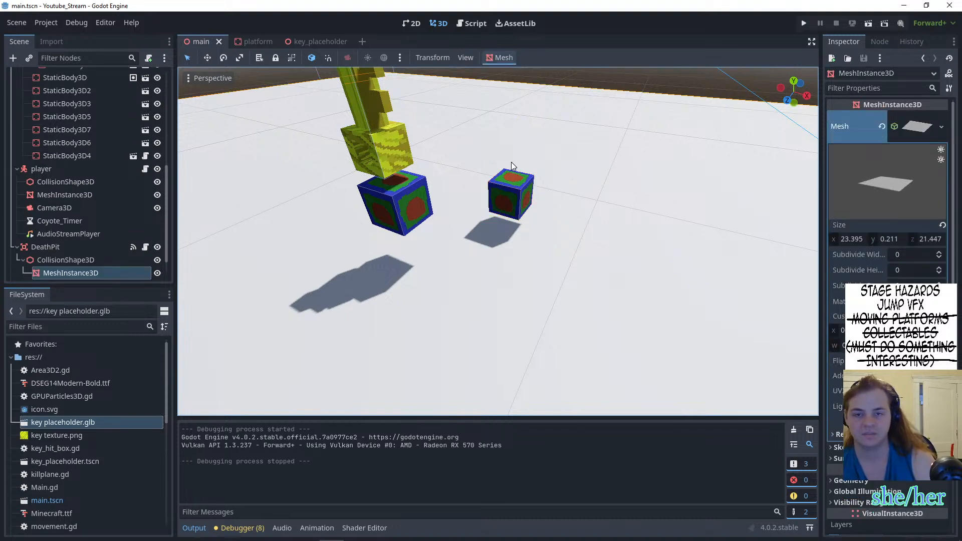
click(510, 207)
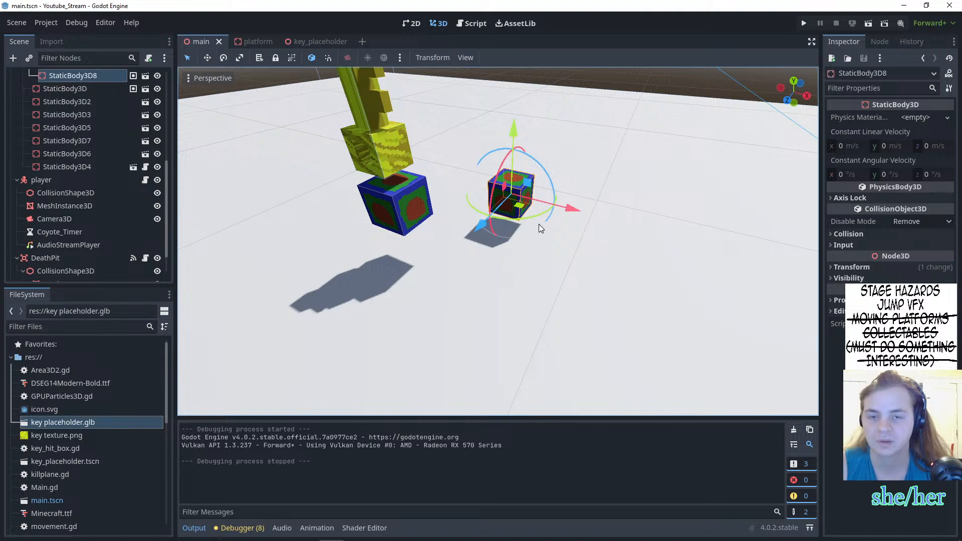
middle_drag(539, 224, 483, 178)
scroll(572, 223, down, 7)
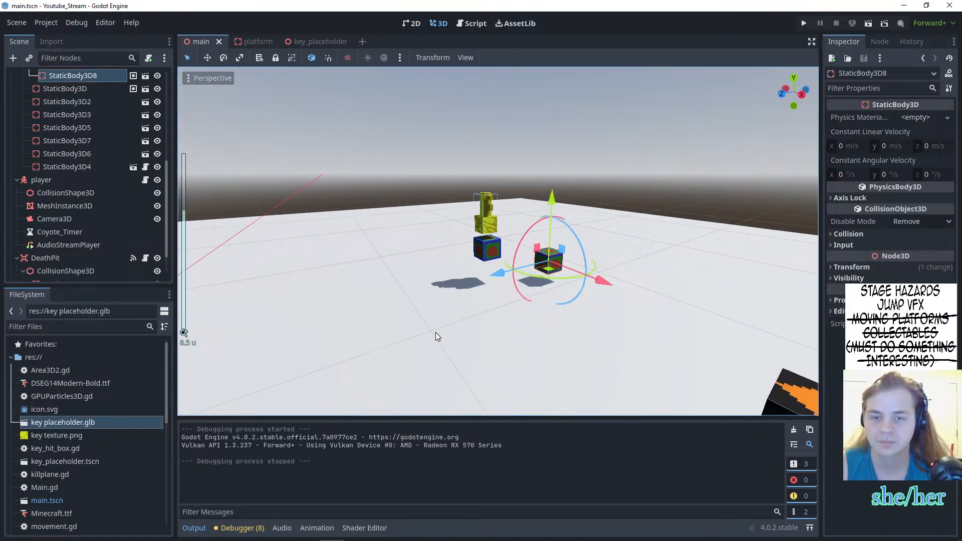
- Review the DeathPit's killplane.gd script and the class name declared in the player's movement.gd script
click(110, 280)
click(146, 247)
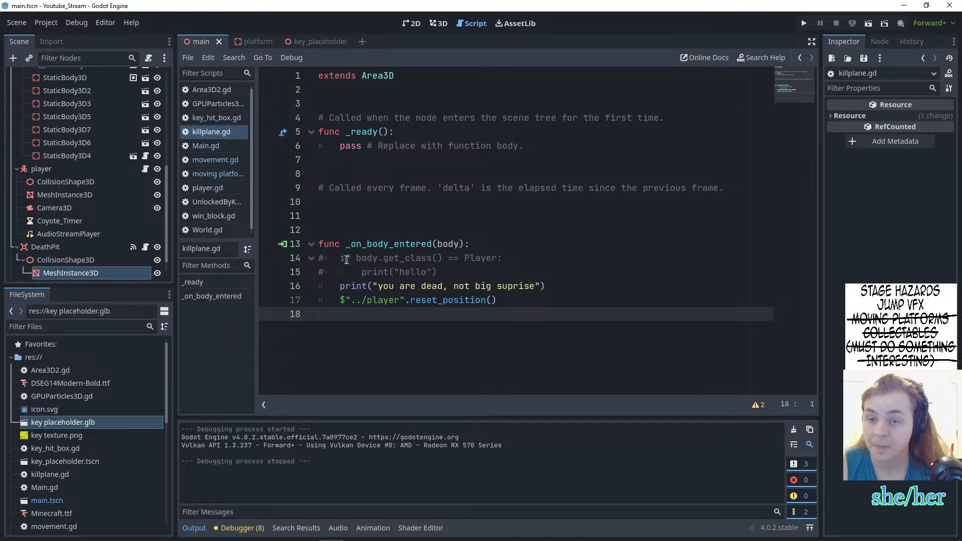
click(156, 170)
click(156, 170)
click(145, 169)
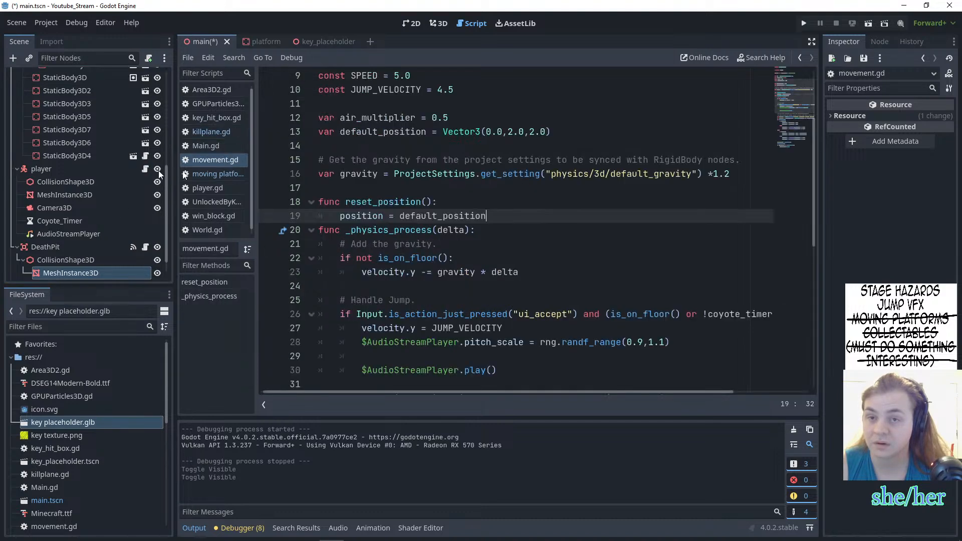
scroll(419, 188, up, 3)
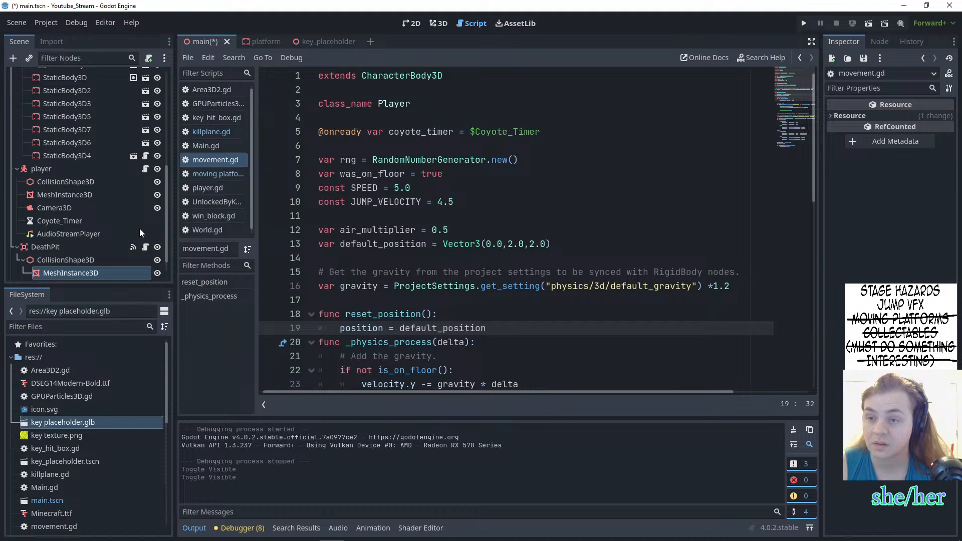
scroll(141, 233, down, 1)
- Switch to Firefox, search the web for "godot check class name of an object", and close the YouTube video page
mouse_move(306, 531)
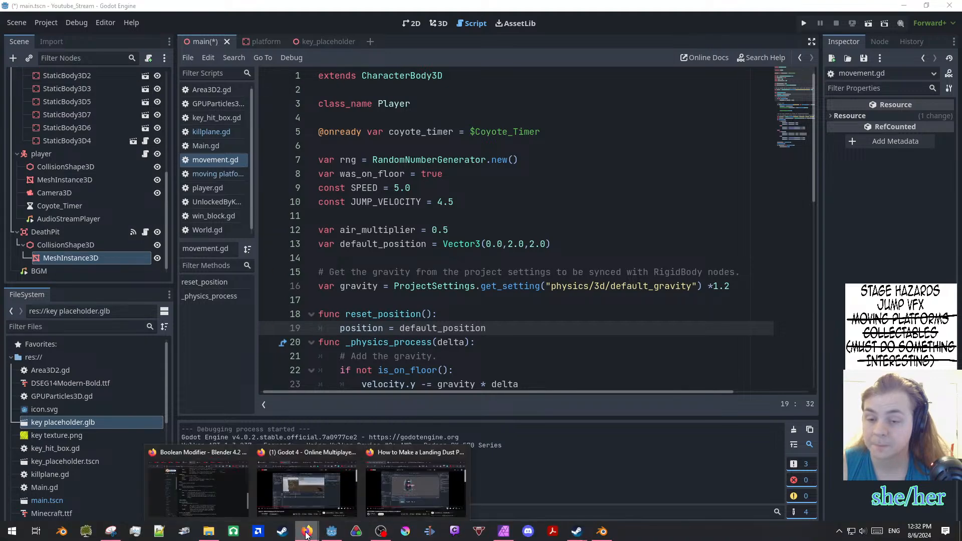
click(309, 509)
click(373, 20)
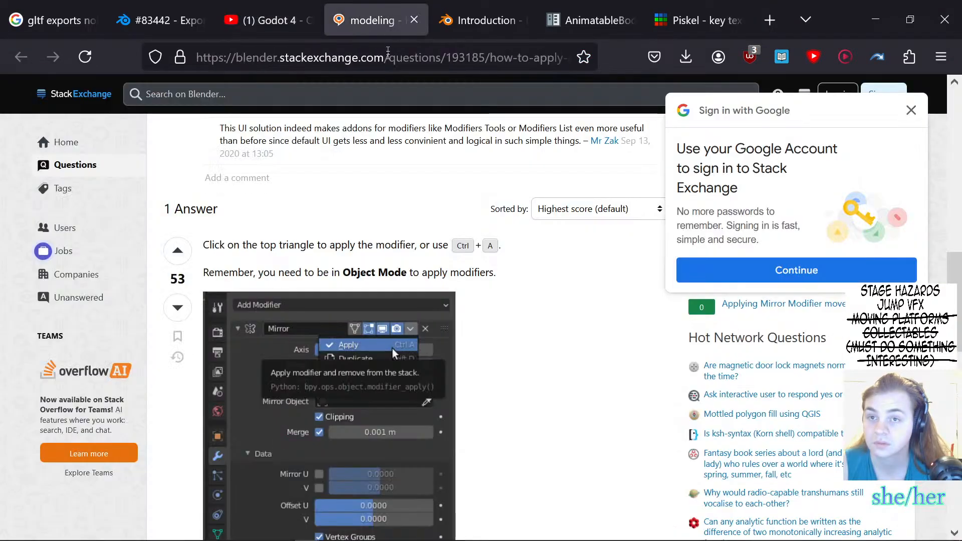
click(388, 57)
text(godot c)
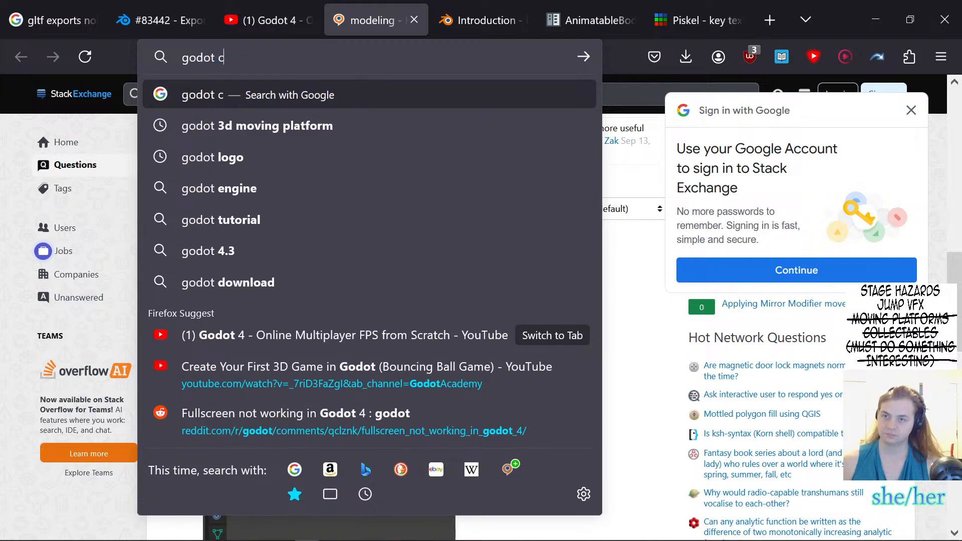
text(heck class na)
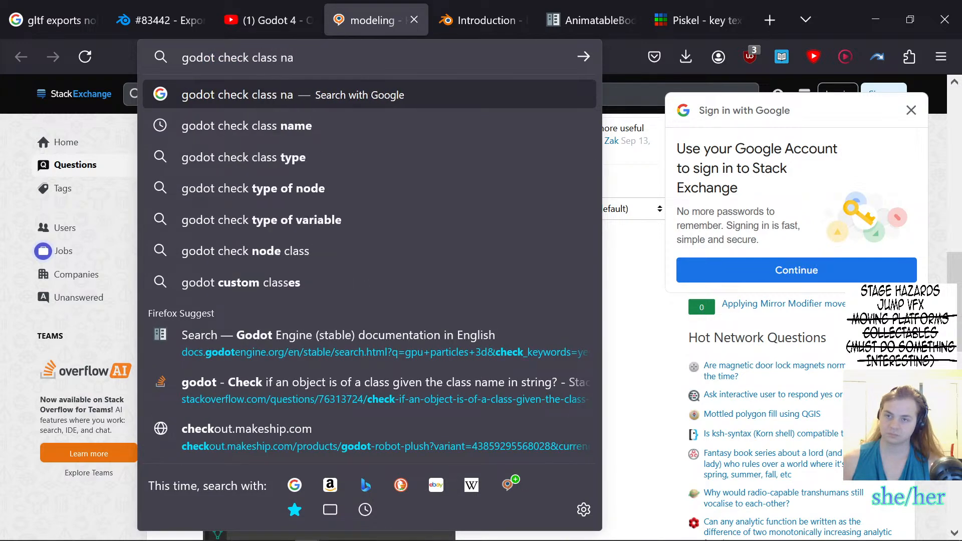
text(me of an object)
key(Return)
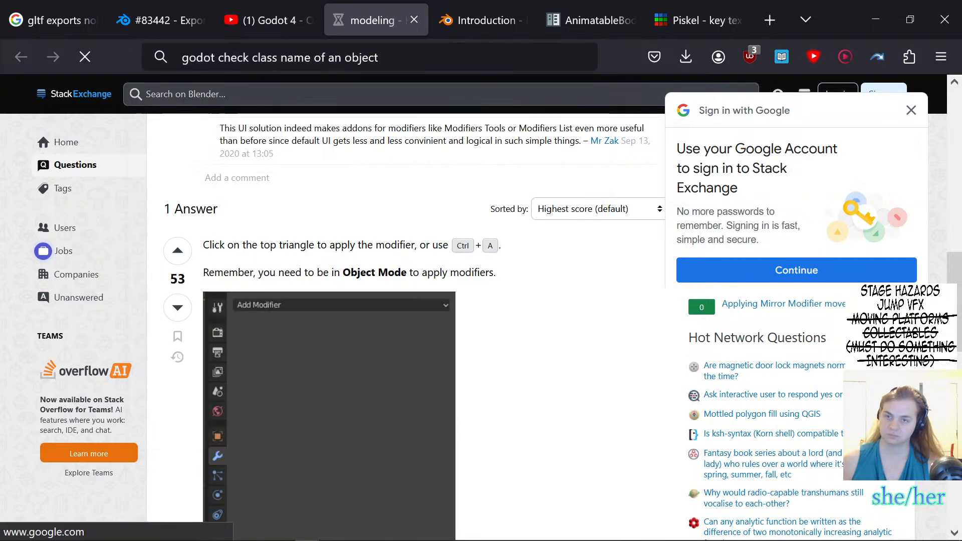
click(250, 20)
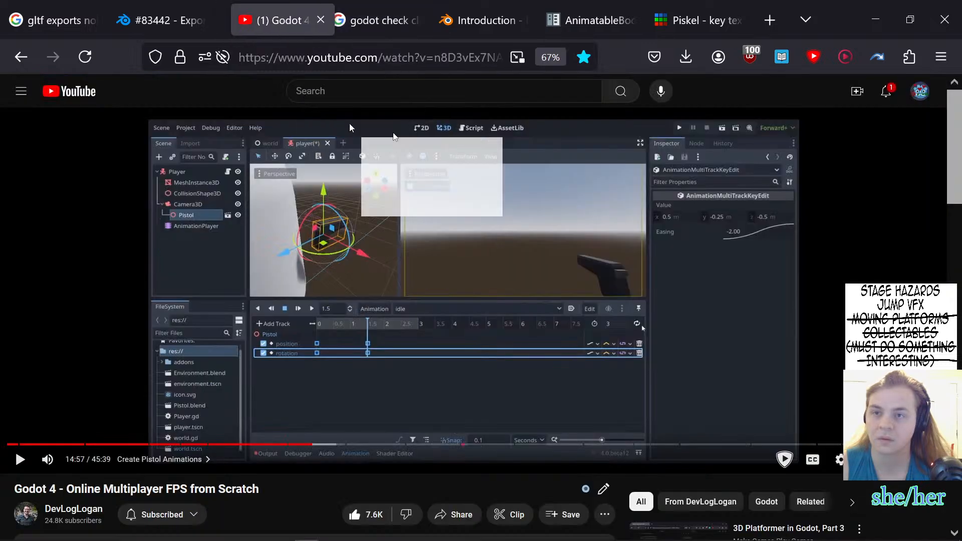
key(ctrl+w)
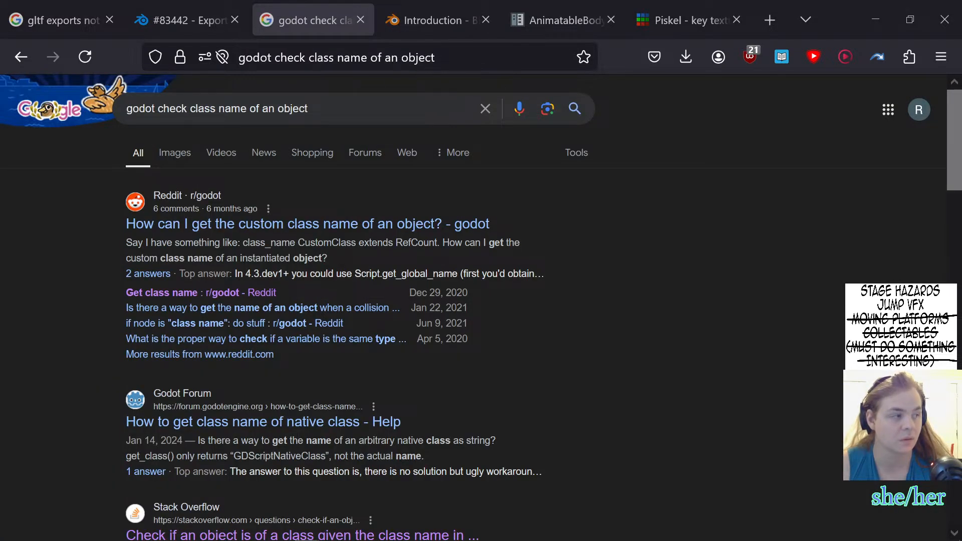
- Read the Reddit thread on getting an object's custom class name and open its linked Object.get_script documentation
click(343, 223)
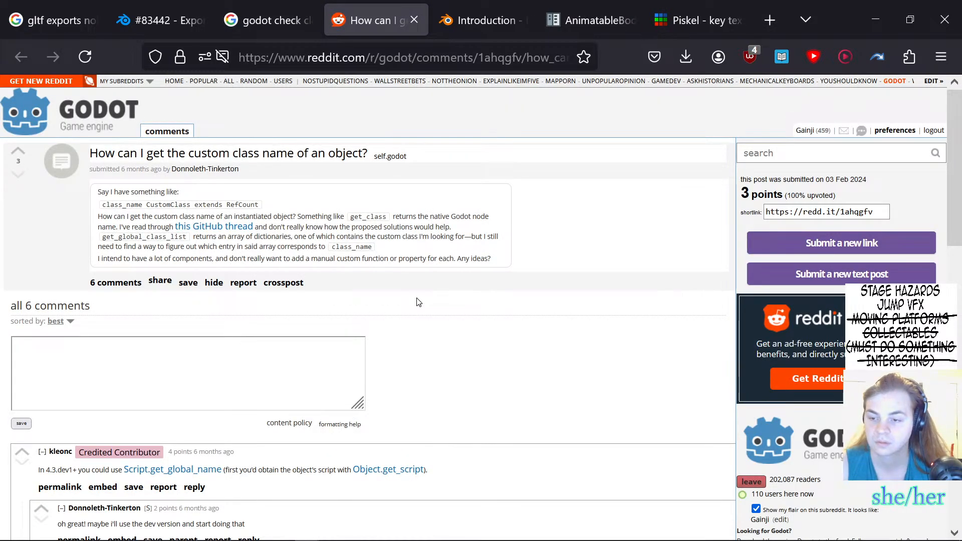
scroll(418, 302, down, 3)
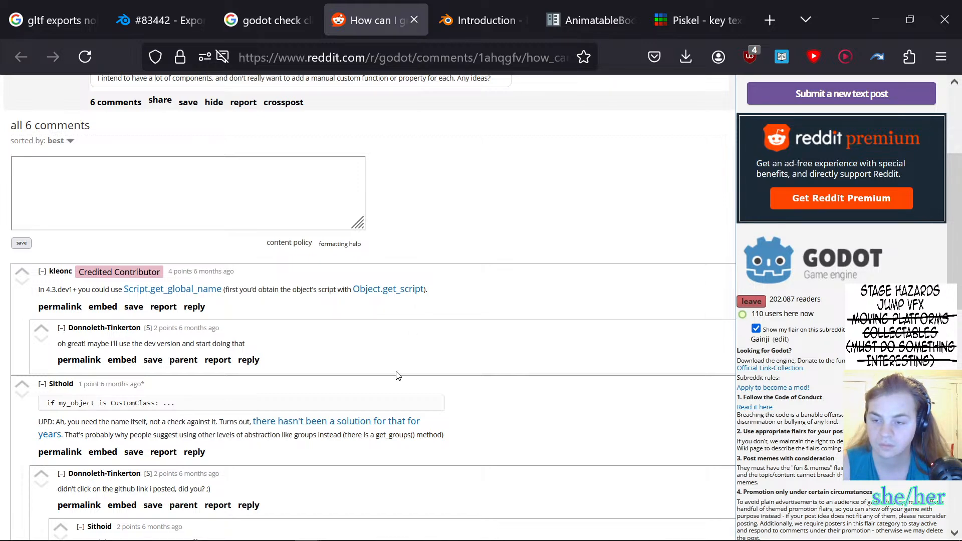
scroll(395, 376, down, 3)
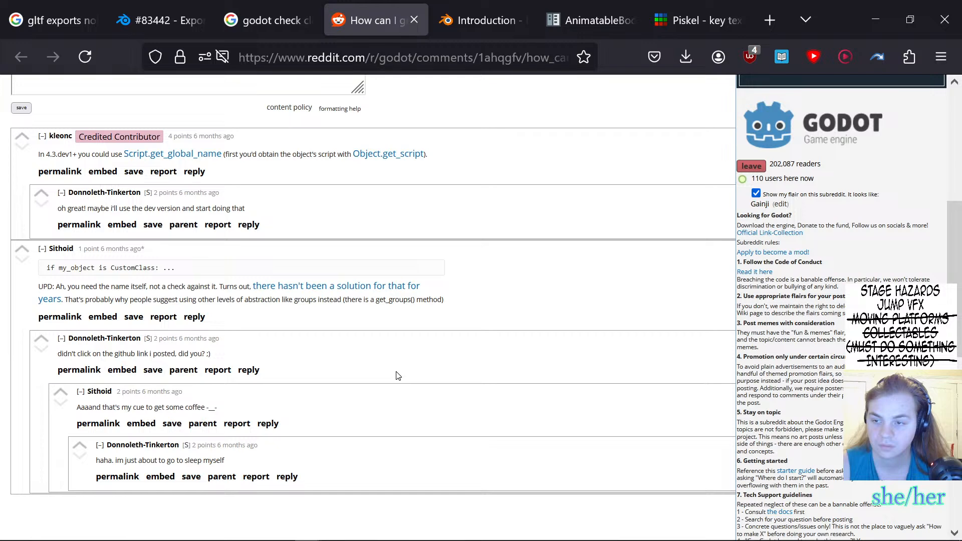
scroll(399, 375, up, 6)
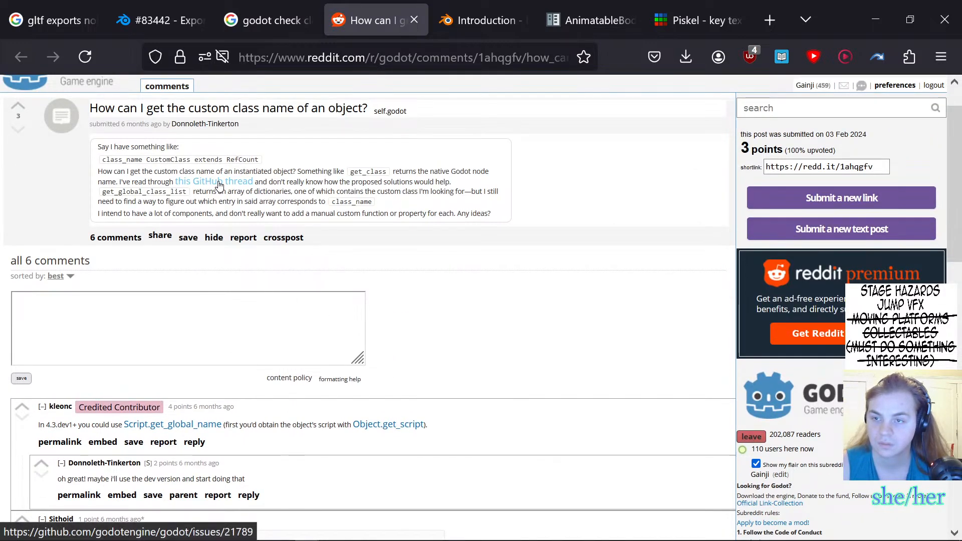
click(385, 426)
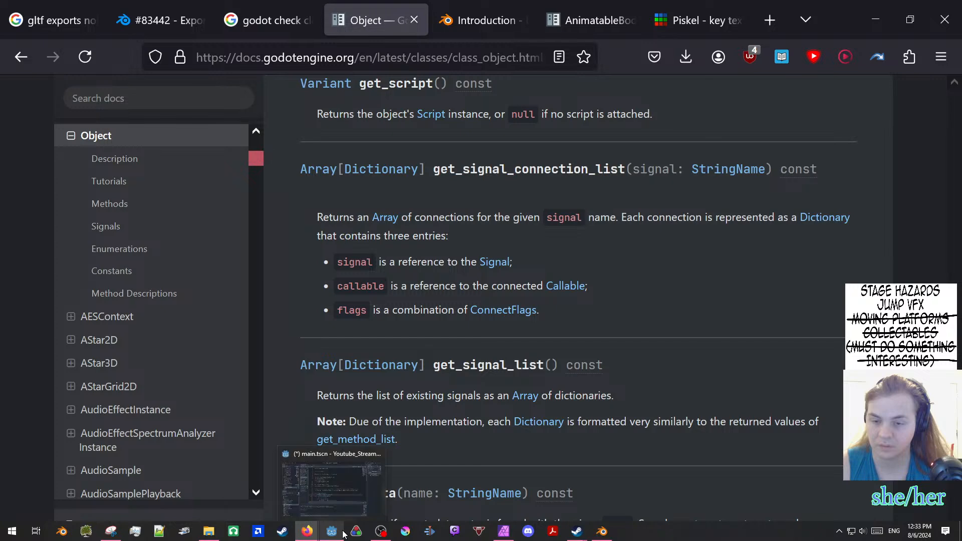
click(344, 534)
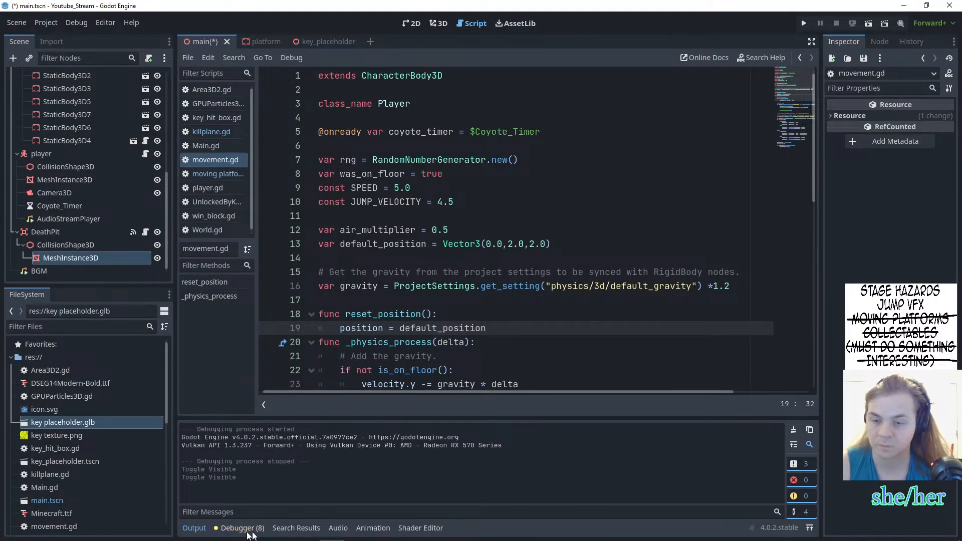
right_click(326, 535)
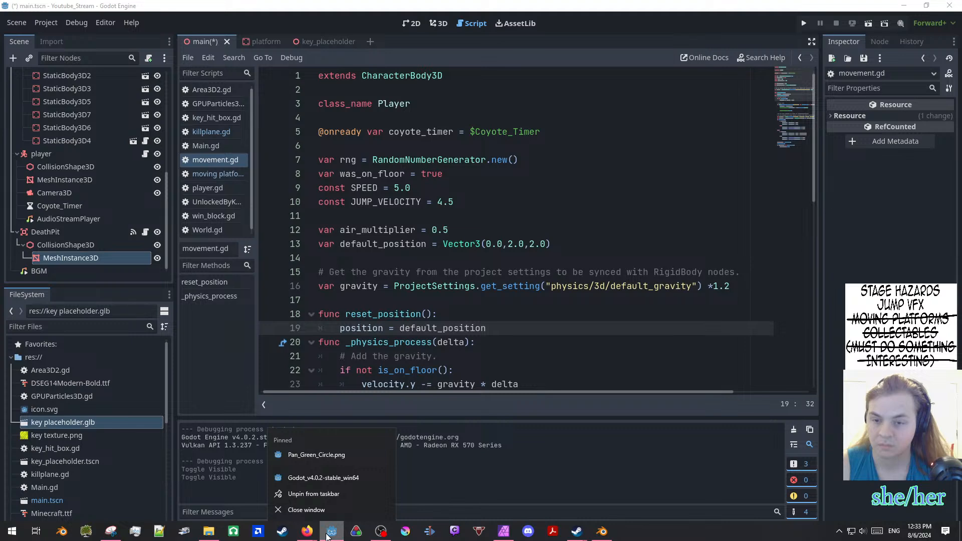
click(326, 535)
click(327, 534)
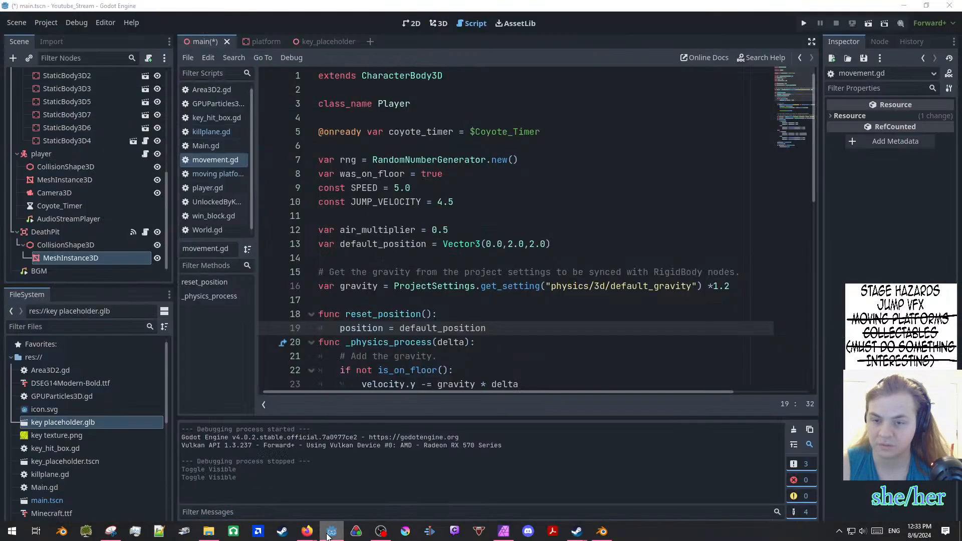
right_click(328, 535)
click(329, 535)
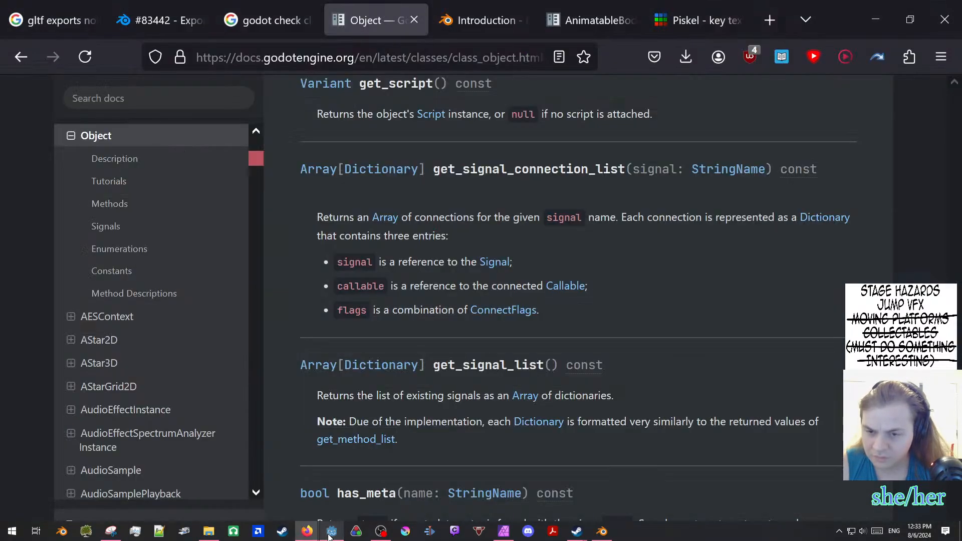
- Examine the Object class reference in the Godot documentation for ways to get a class name
scroll(625, 241, up, 6)
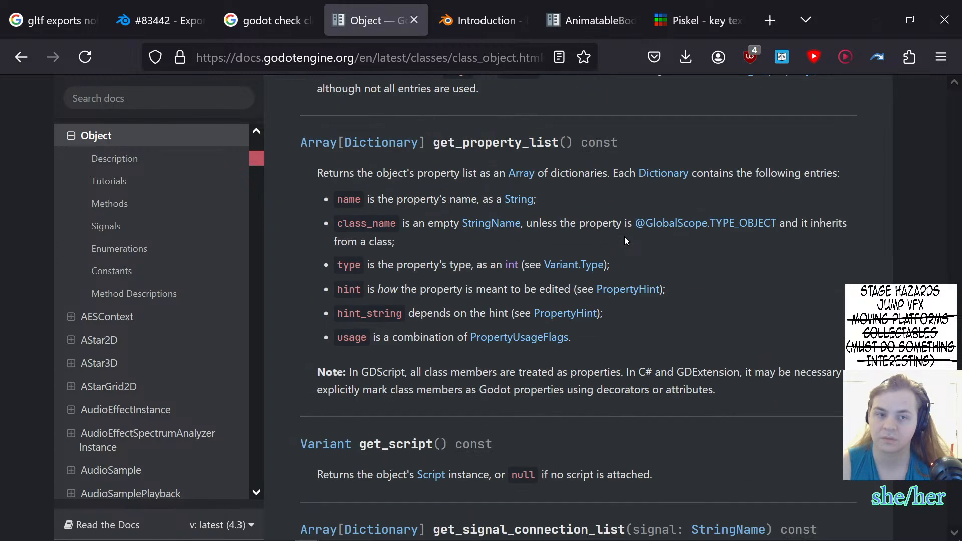
key(Home)
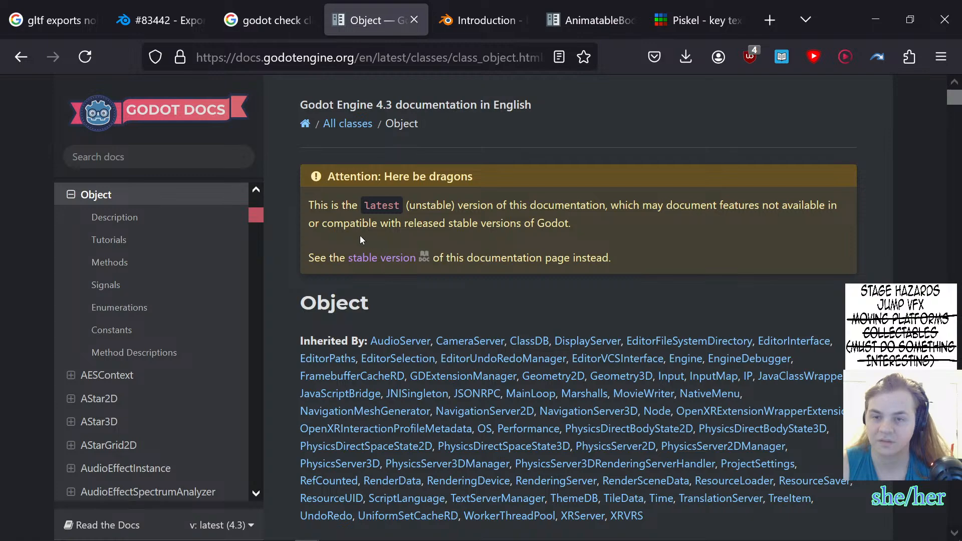
scroll(359, 235, down, 8)
- Return to the search results and open the Godot Forum topic "How to check type of a custom Class?"
click(297, 5)
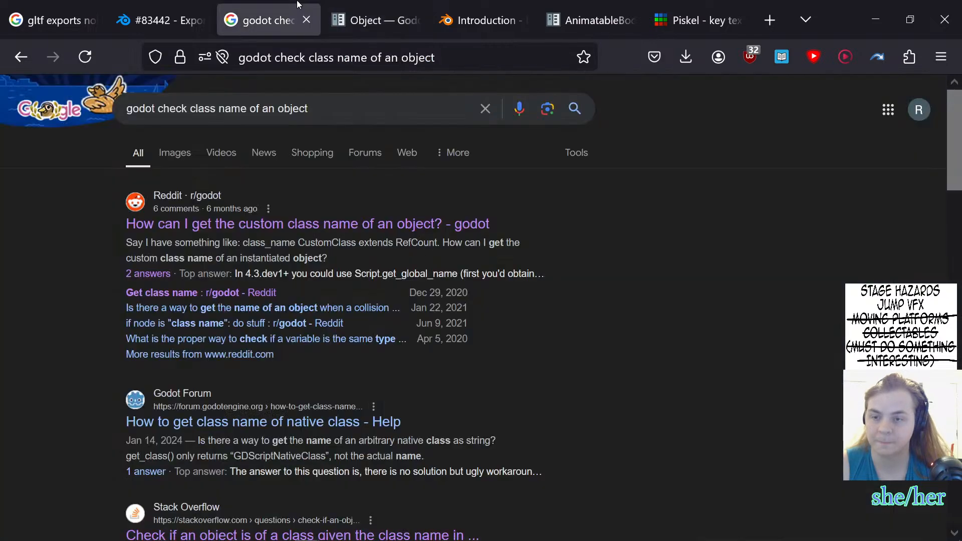
scroll(350, 322, down, 4)
scroll(337, 293, down, 2)
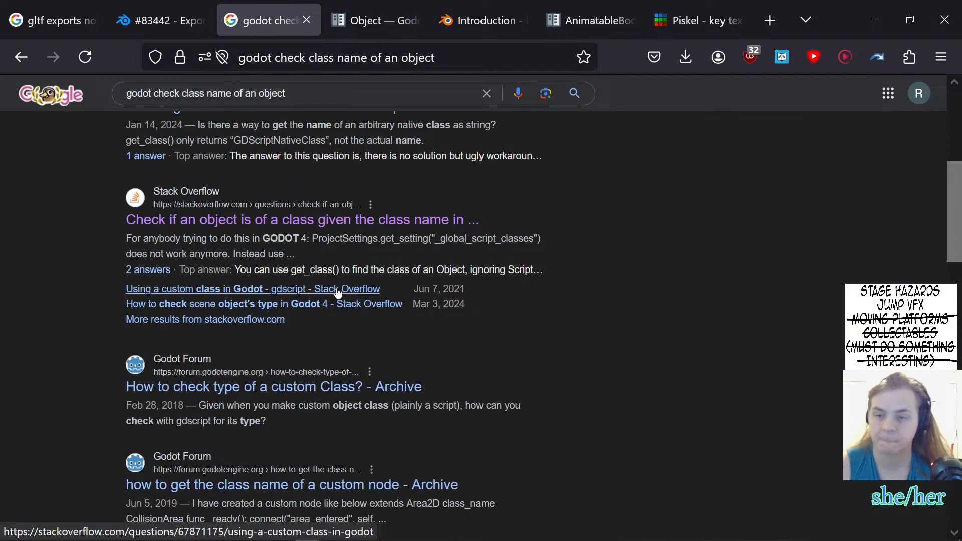
click(364, 385)
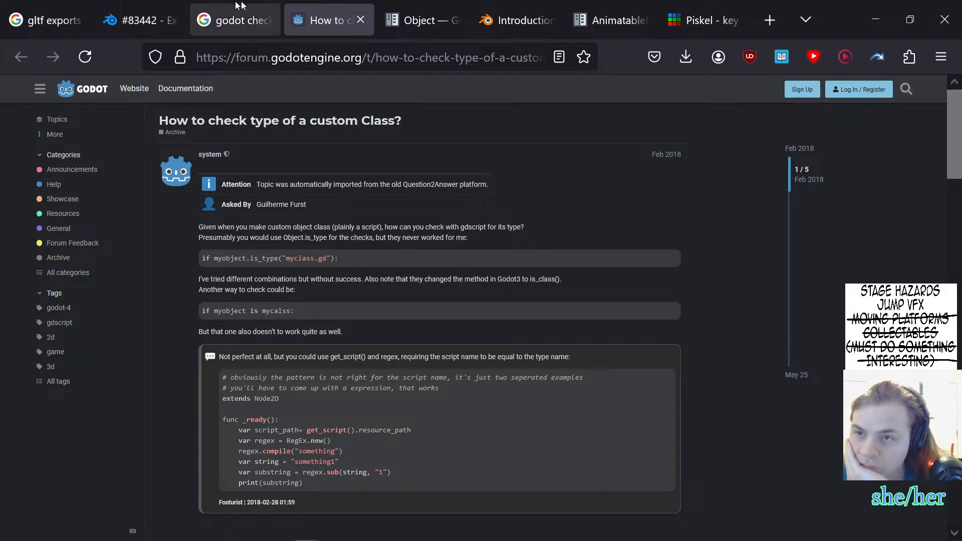
- Return to the "godot check class name of an object" results and open DevWorm's video "How to Use CLASSES in Godot 4"
click(234, 20)
scroll(492, 365, down, 3)
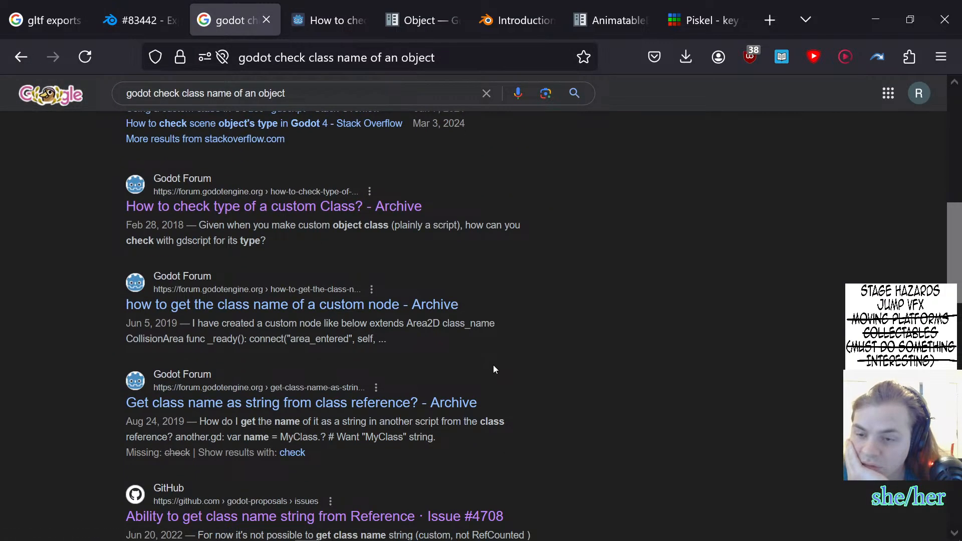
scroll(493, 371, down, 5)
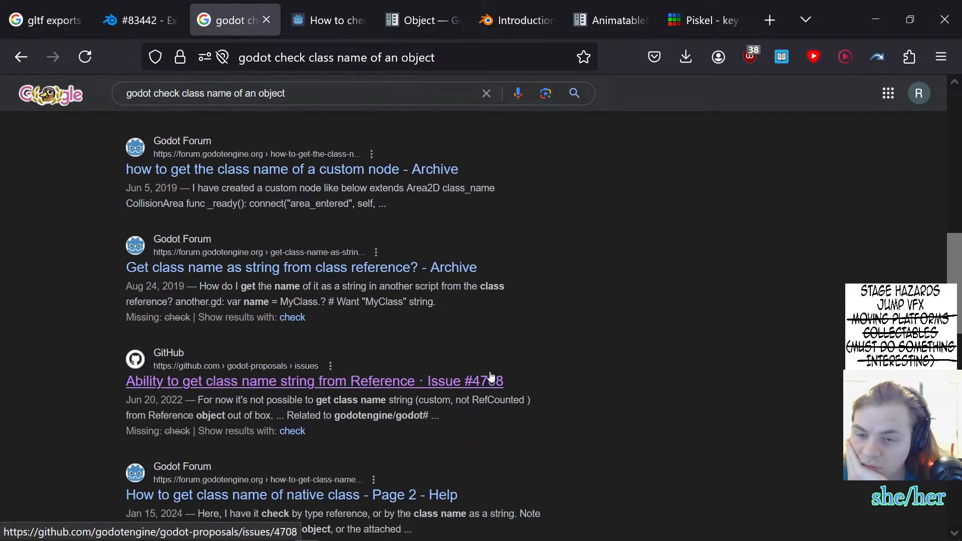
scroll(351, 378, down, 3)
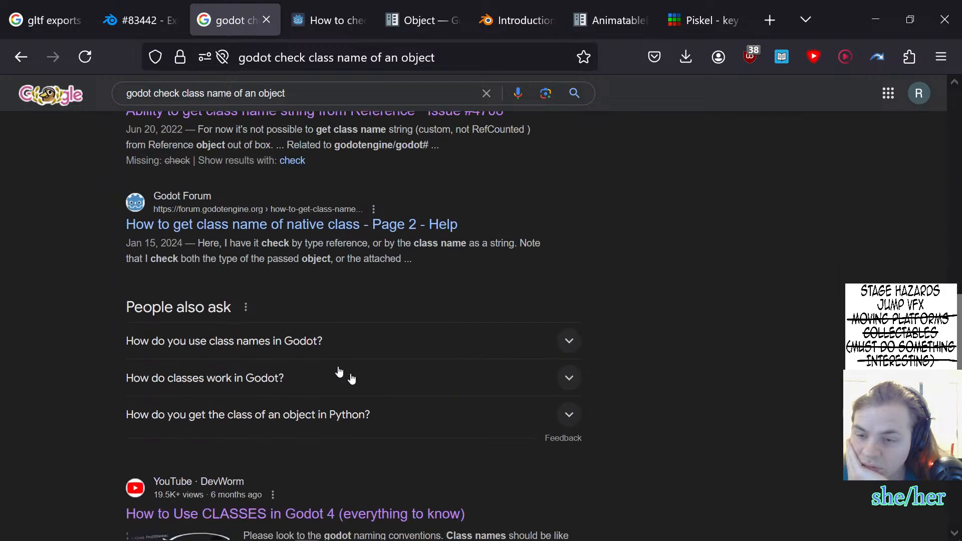
scroll(270, 336, down, 4)
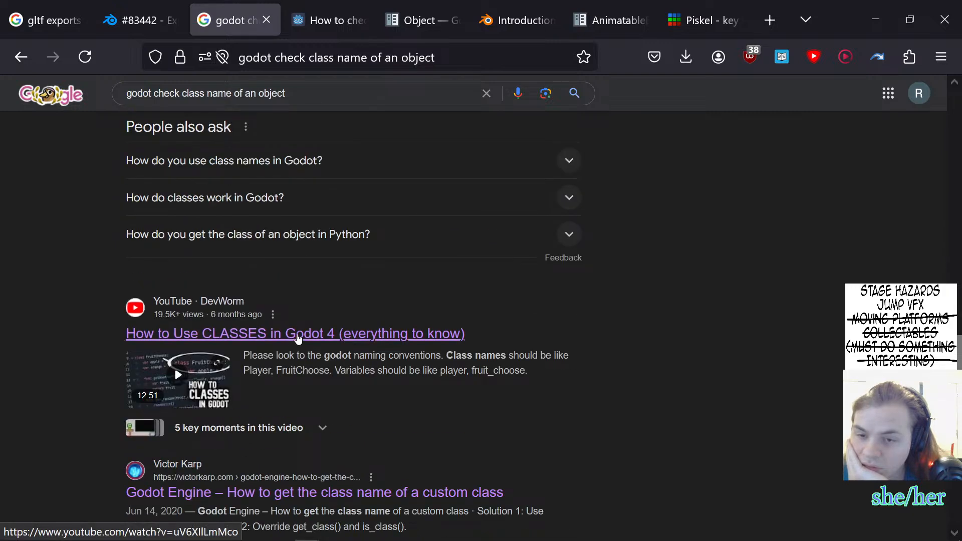
click(299, 338)
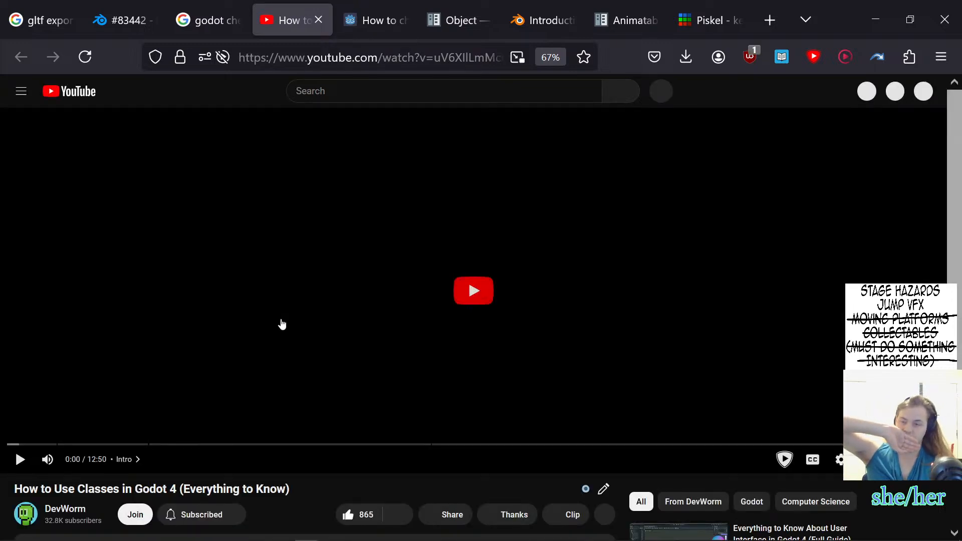
- Watch the video's Deeper Explanation and Class Basics chapters, pausing where a player variable is declared in world.gd
click(308, 304)
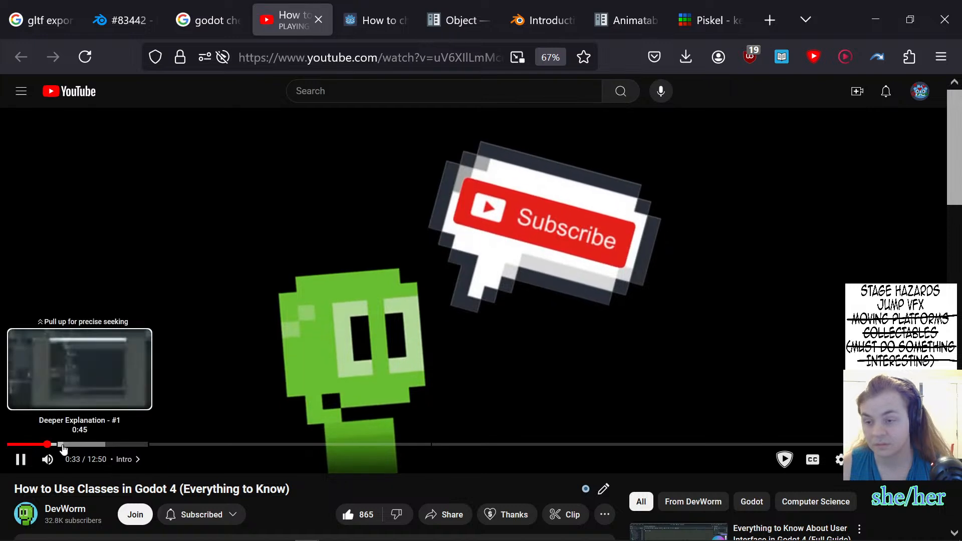
click(58, 443)
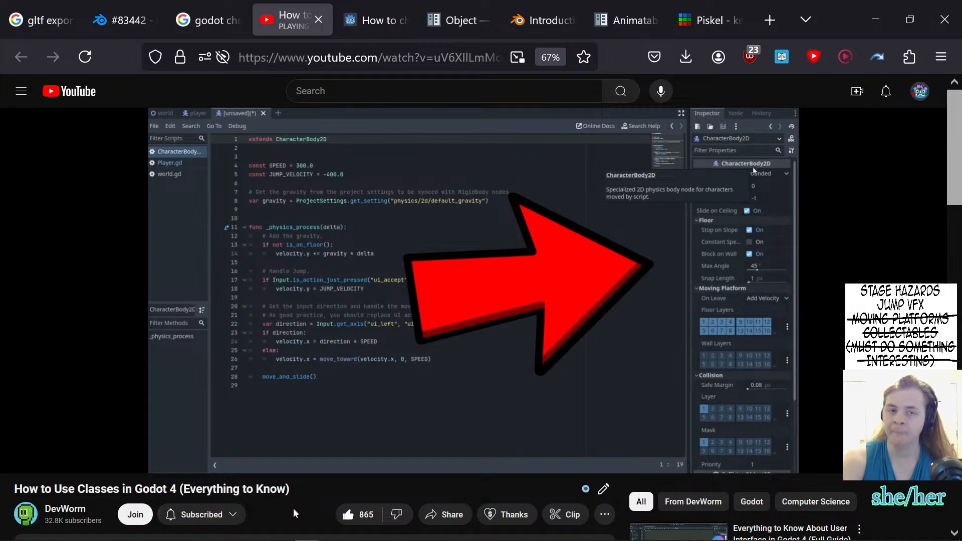
mouse_move(140, 534)
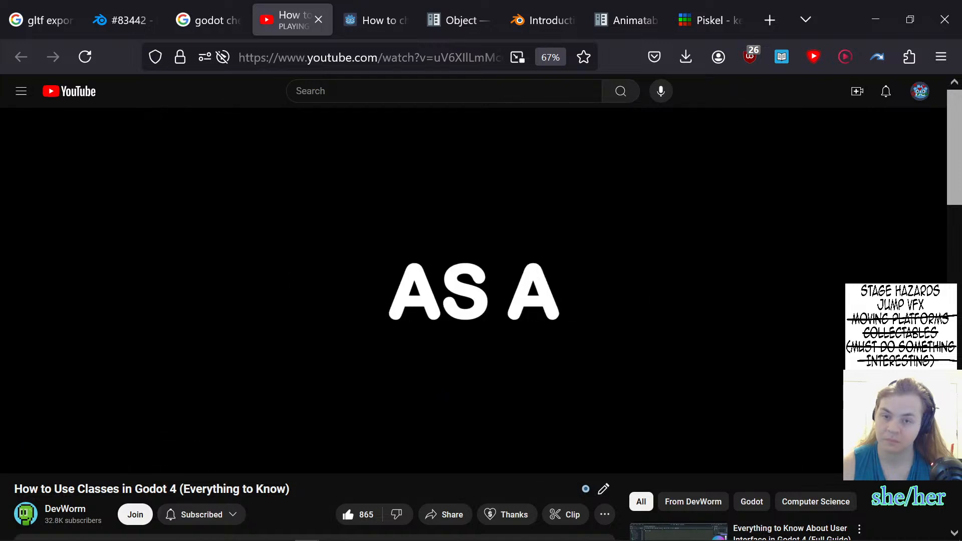
drag(159, 444, 149, 444)
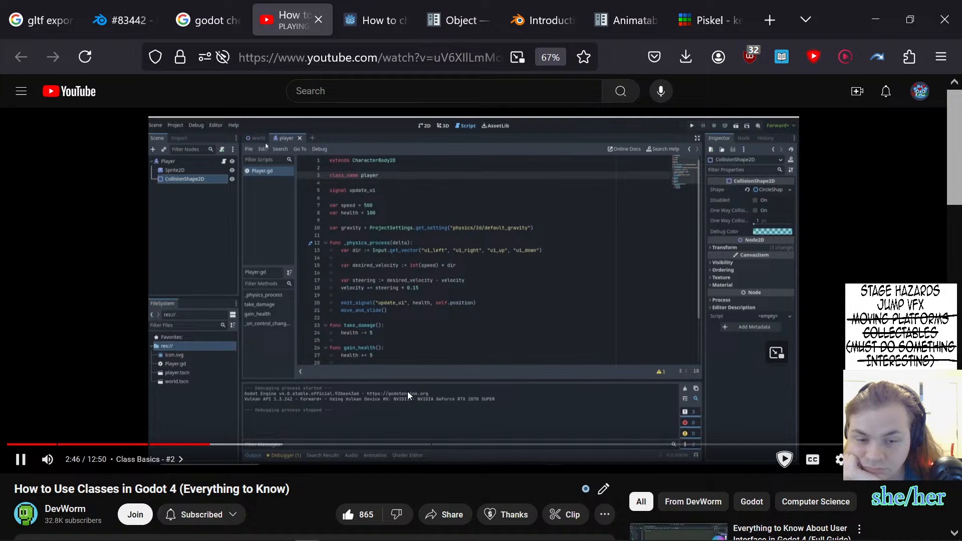
scroll(407, 392, down, 1)
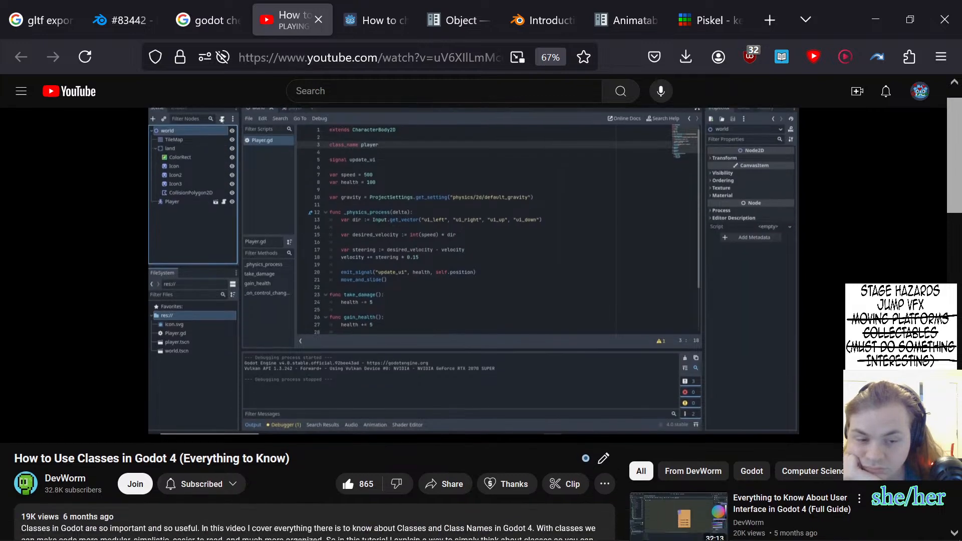
scroll(481, 301, up, 1)
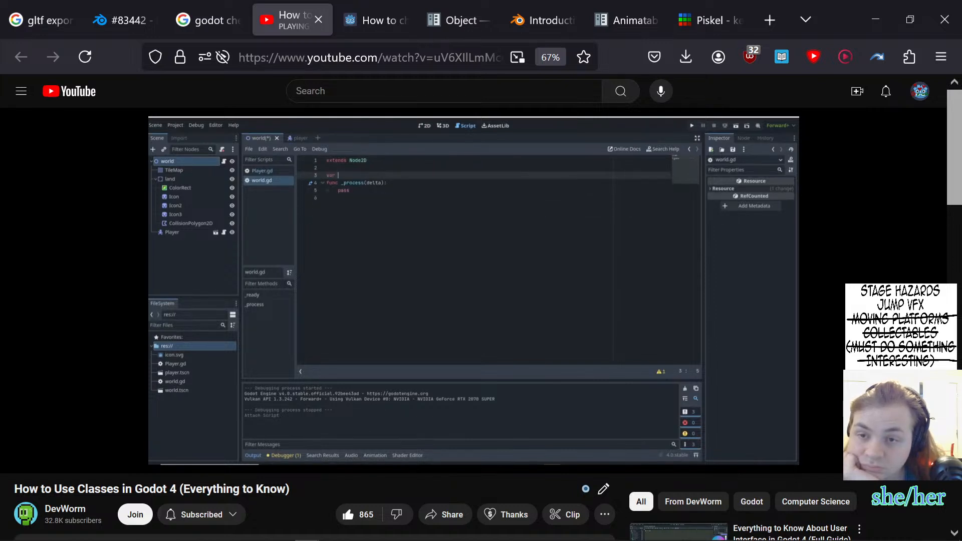
mouse_move(411, 405)
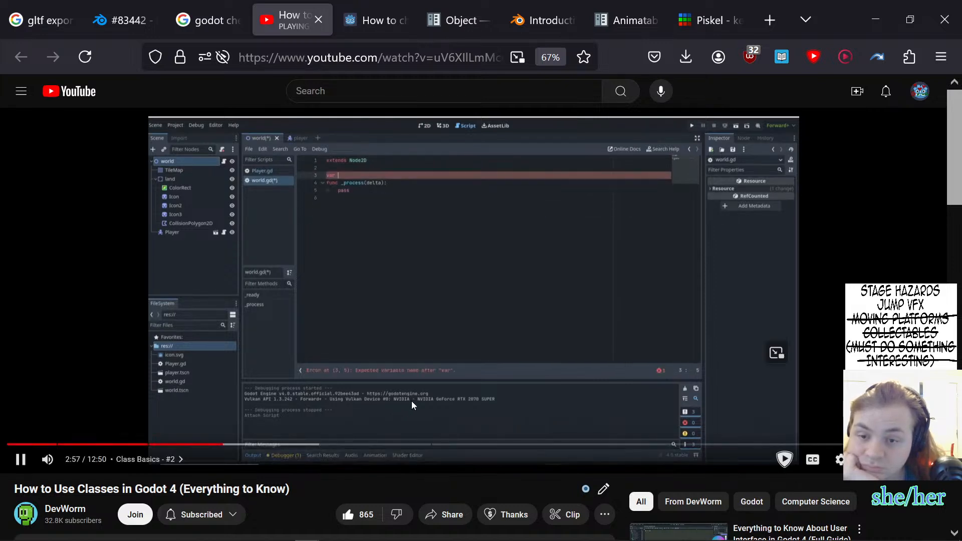
click(416, 347)
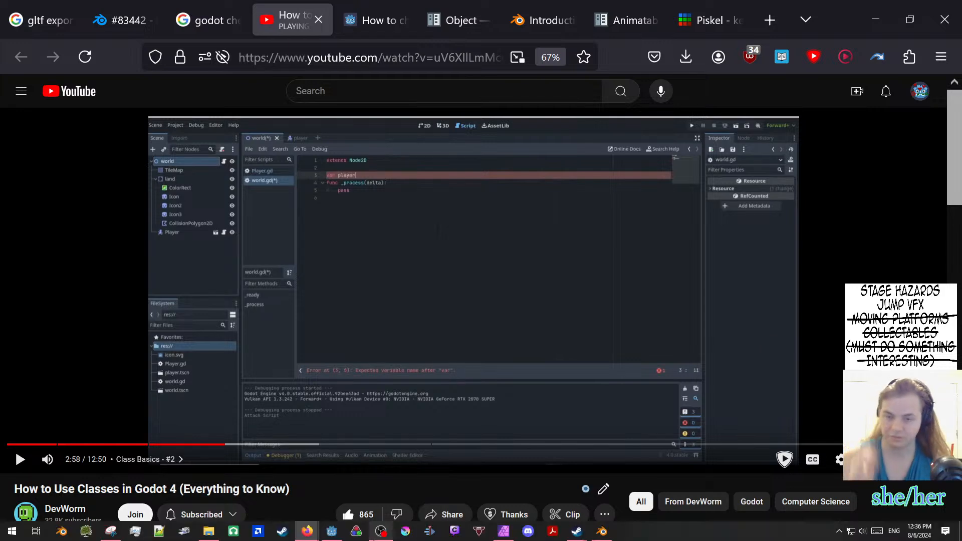
- Switch to Godot, open DeathPit's killplane.gd script and start the declaration "var player =" below the extends line
click(335, 531)
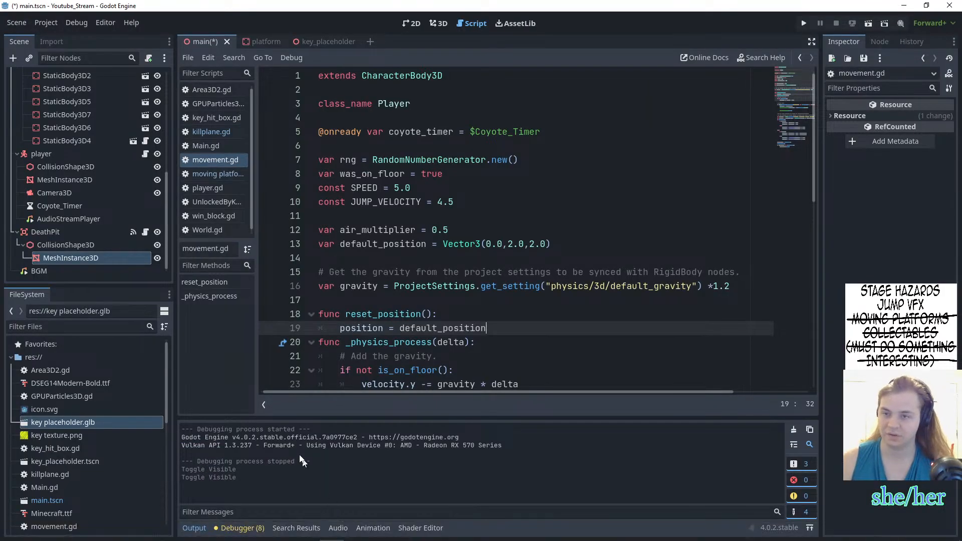
click(145, 234)
click(429, 89)
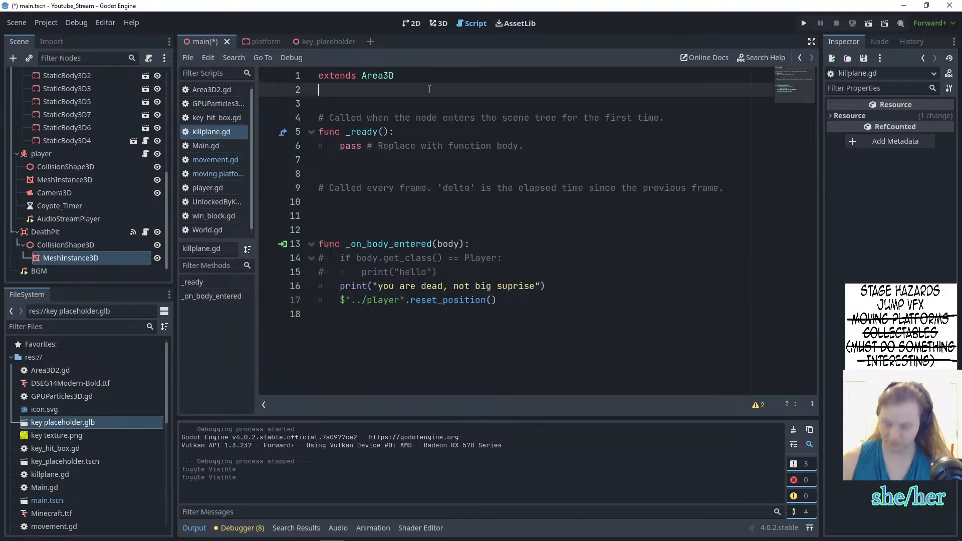
key(Return)
text(var pl)
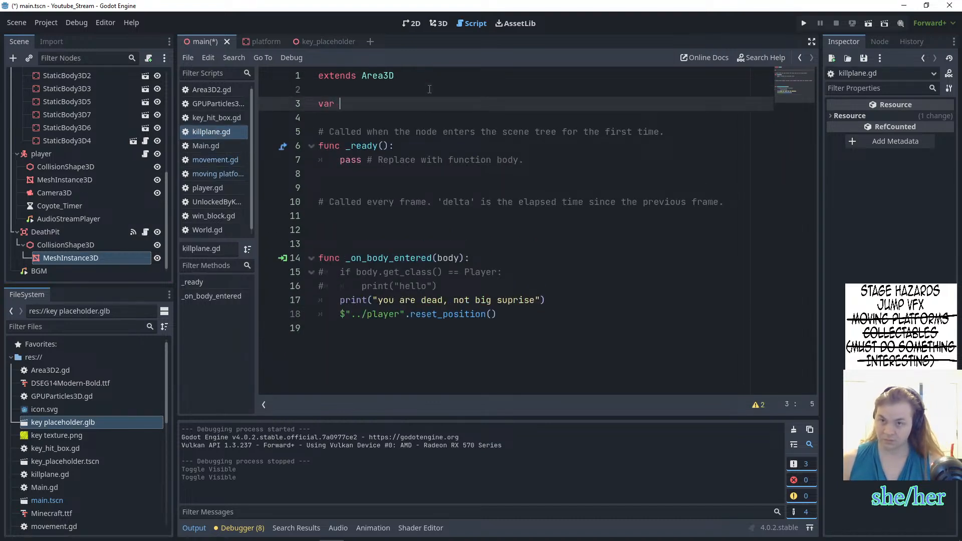
key(BackSpace)
key(BackSpace)
text(playr)
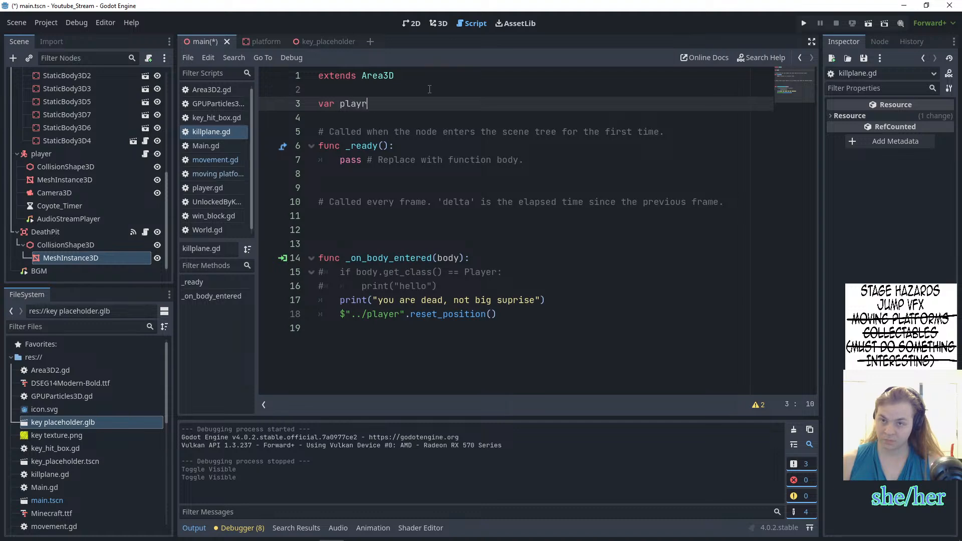
text(r =)
- Switch back to Firefox and watch how the video creates a player instance with player.new() and prints its speed
key(alt+Tab)
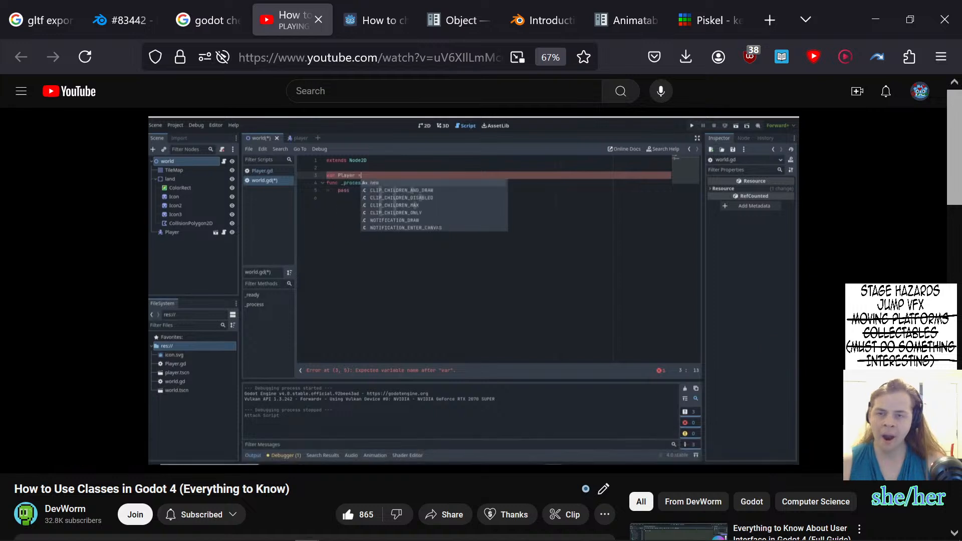
click(469, 260)
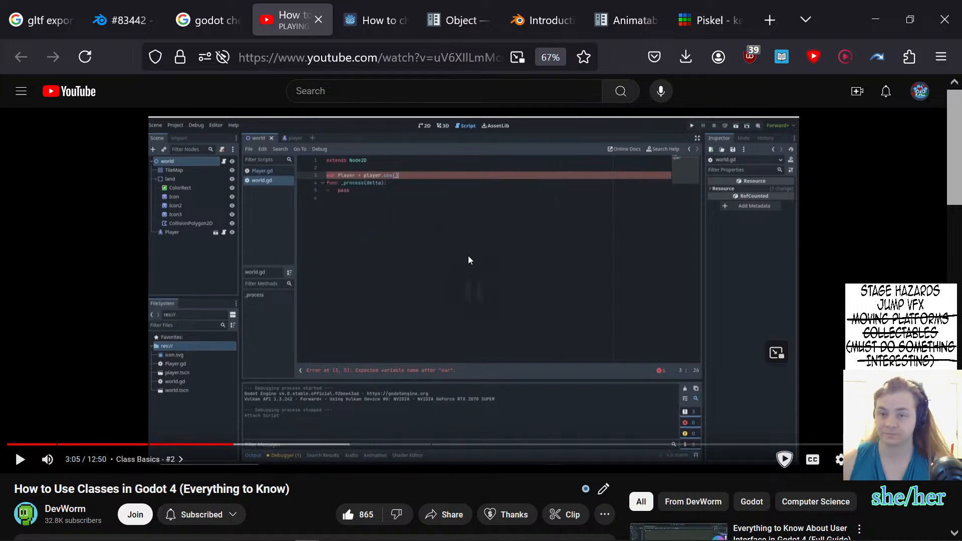
click(474, 257)
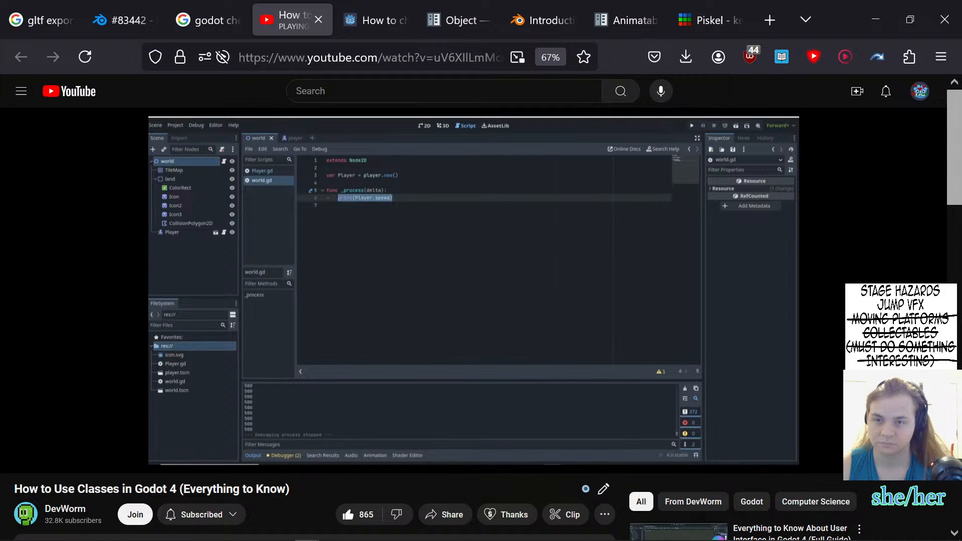
click(407, 277)
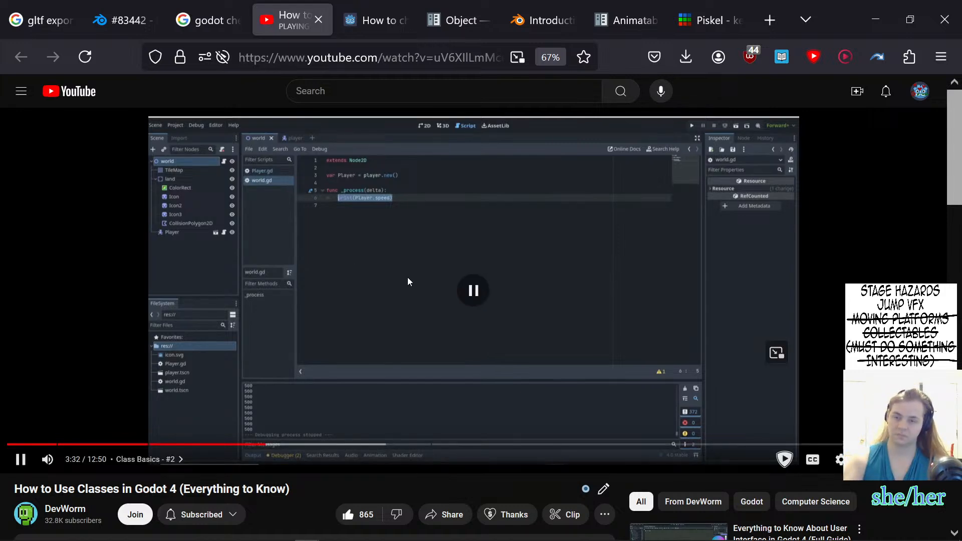
- Search the web for "use class names to check collision type godot 4" in the tab holding the forum topic
click(358, 4)
click(342, 59)
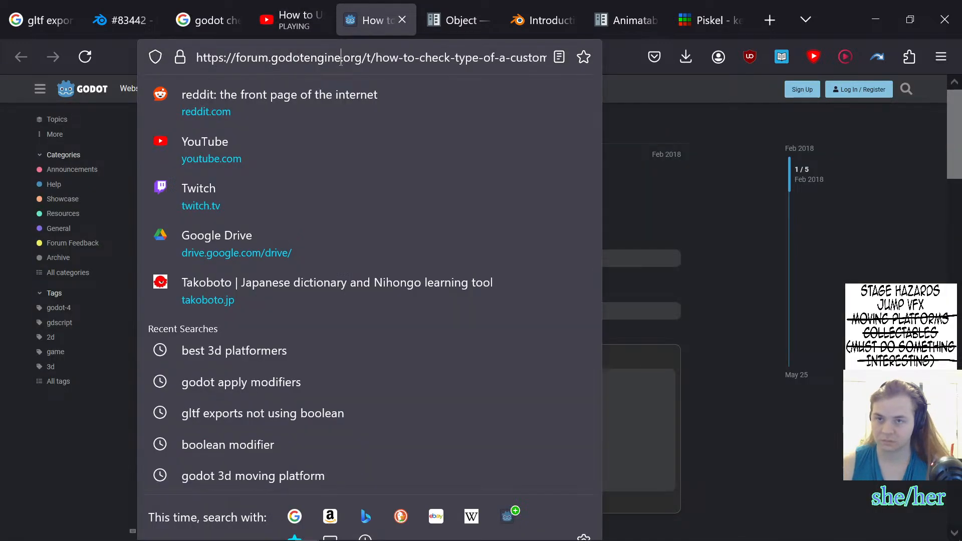
text(us)
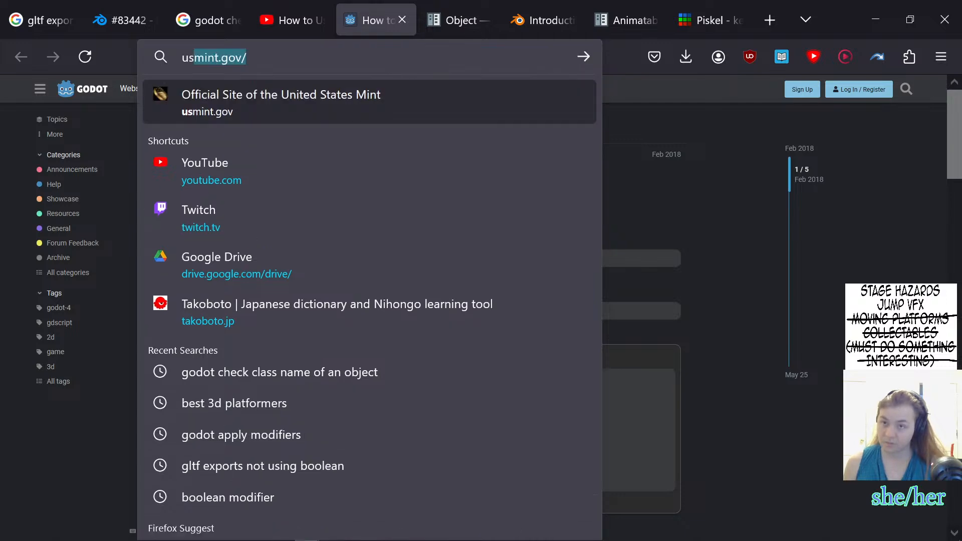
text(e class names)
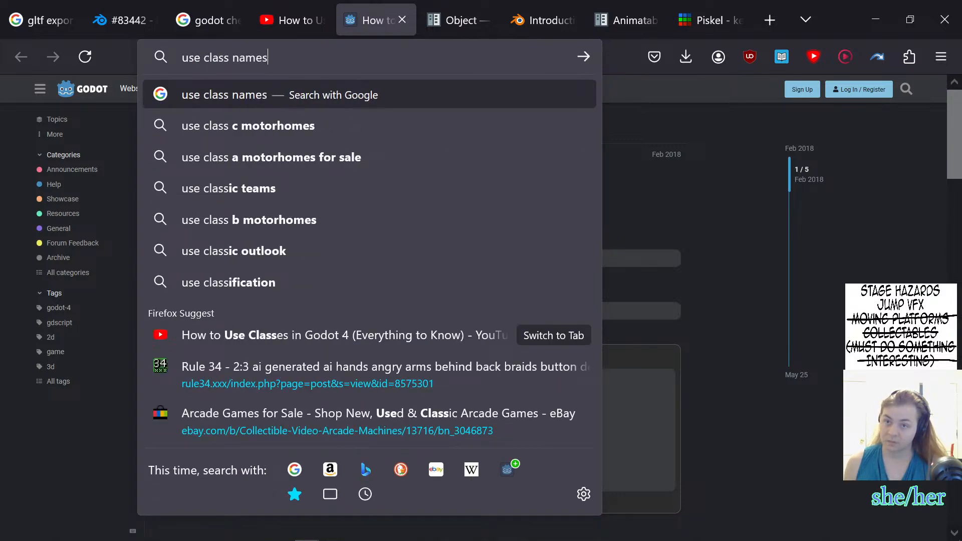
text( to check collis)
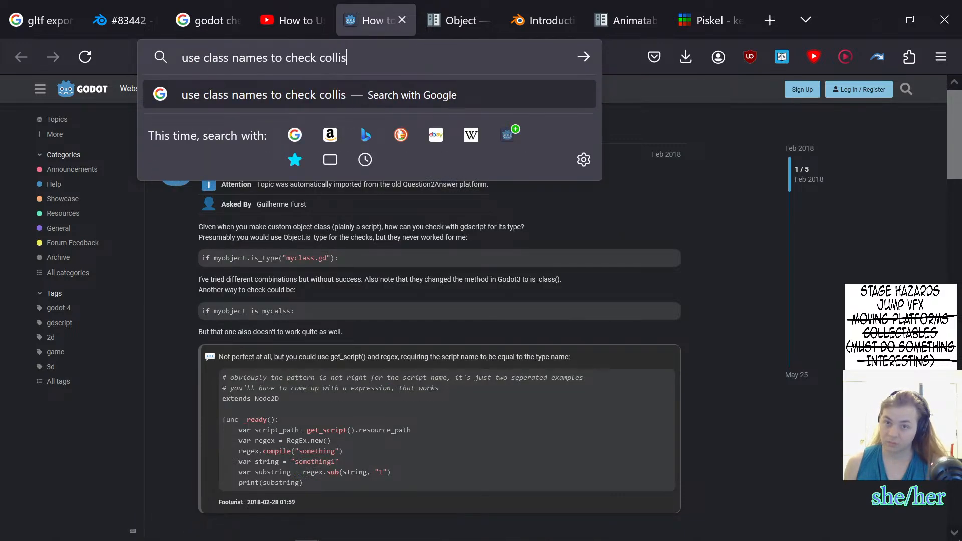
text(ion type godot 4)
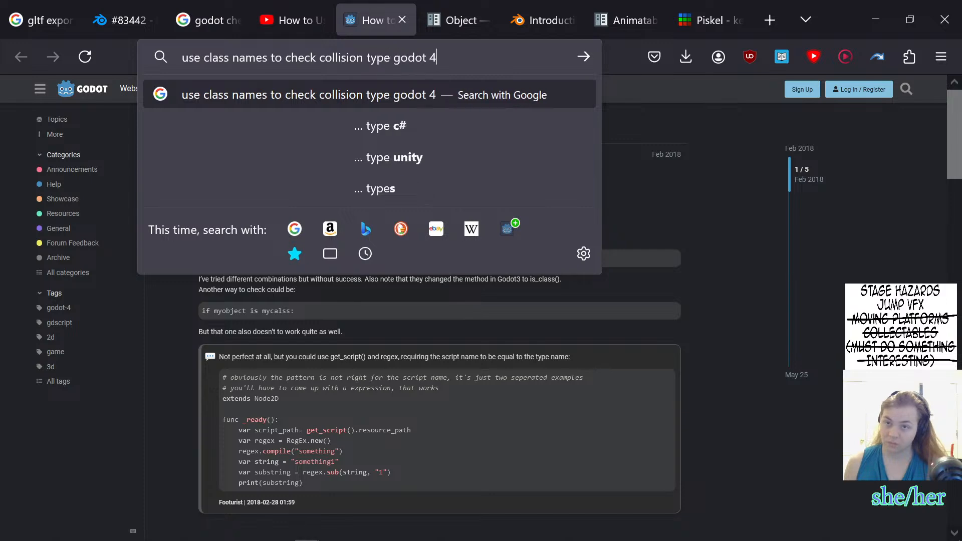
key(Return)
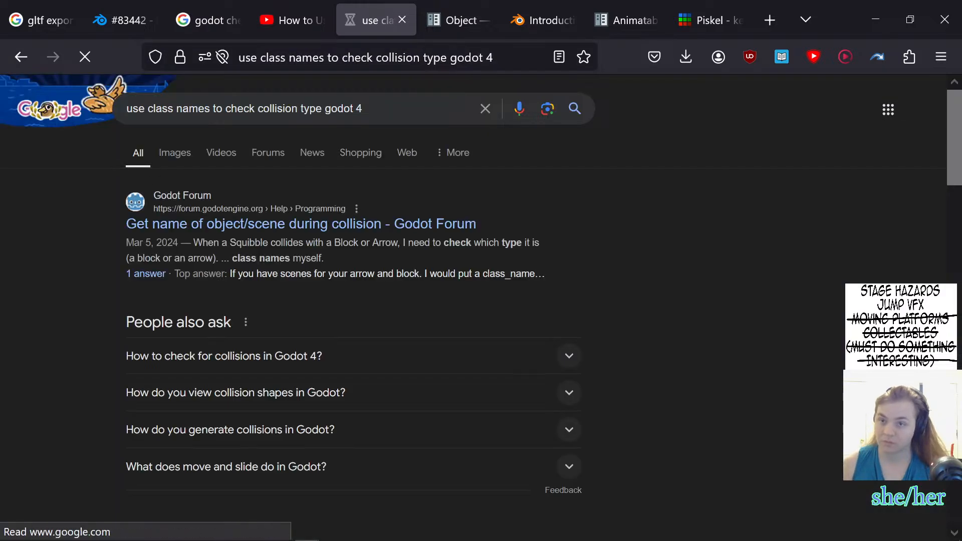
- Open the Godot Forum thread "Get name of object/scene during collision" and read its question, solution and first reply
click(350, 223)
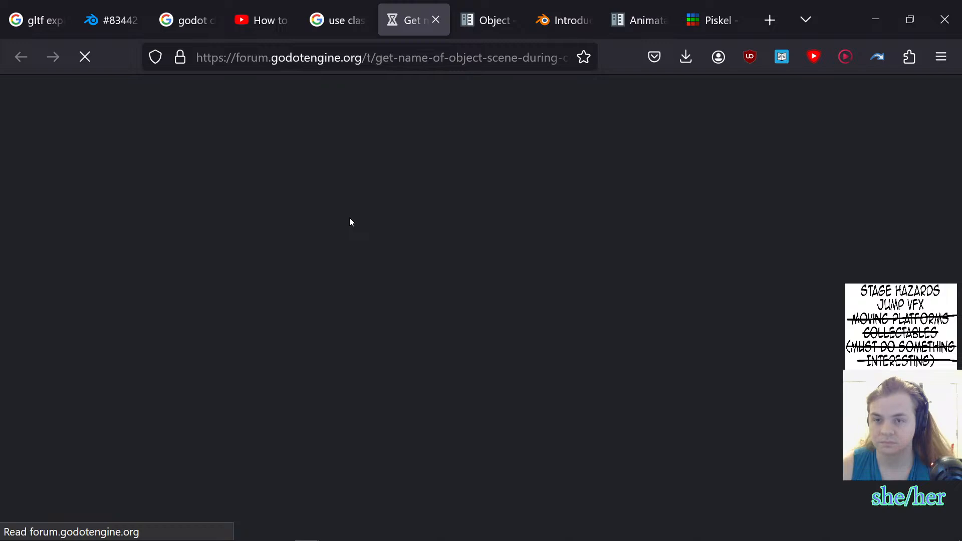
scroll(363, 260, down, 3)
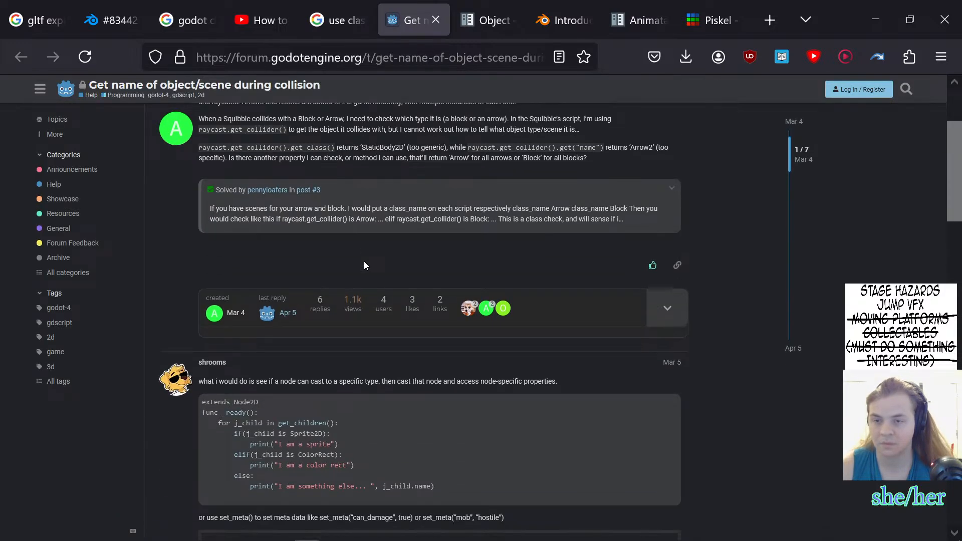
scroll(364, 265, up, 3)
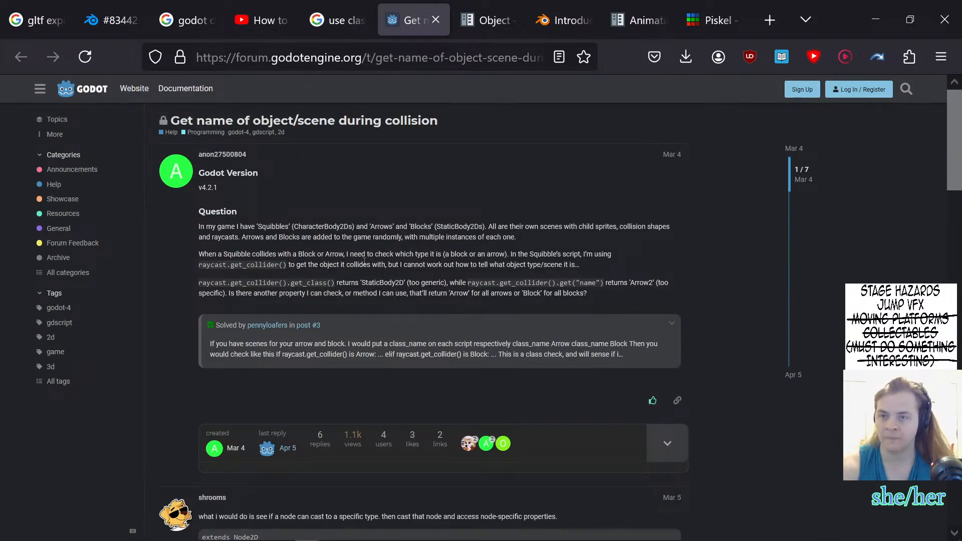
scroll(364, 262, down, 3)
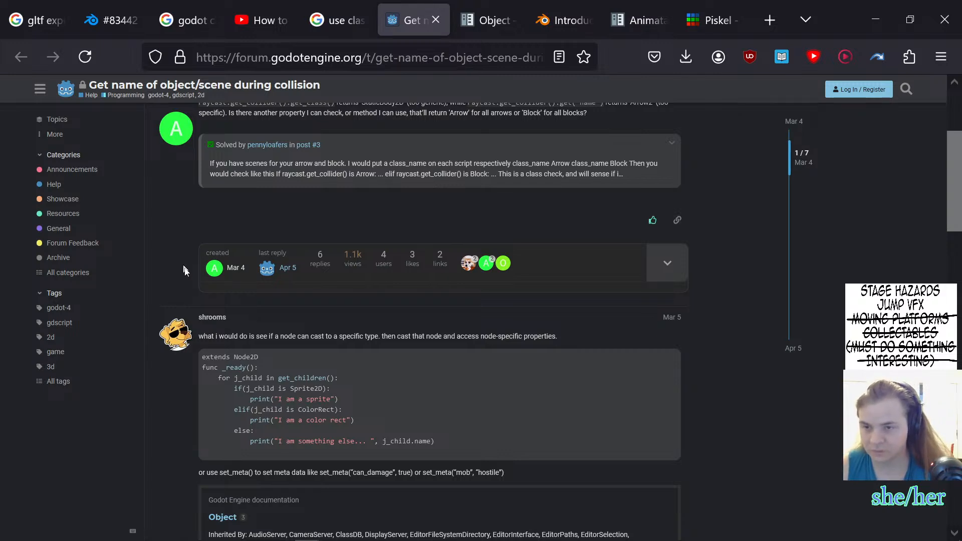
- Switch to Godot and uncomment the "if body.get_class() == Player:" line in killplane.gd's _on_body_entered function
mouse_move(348, 536)
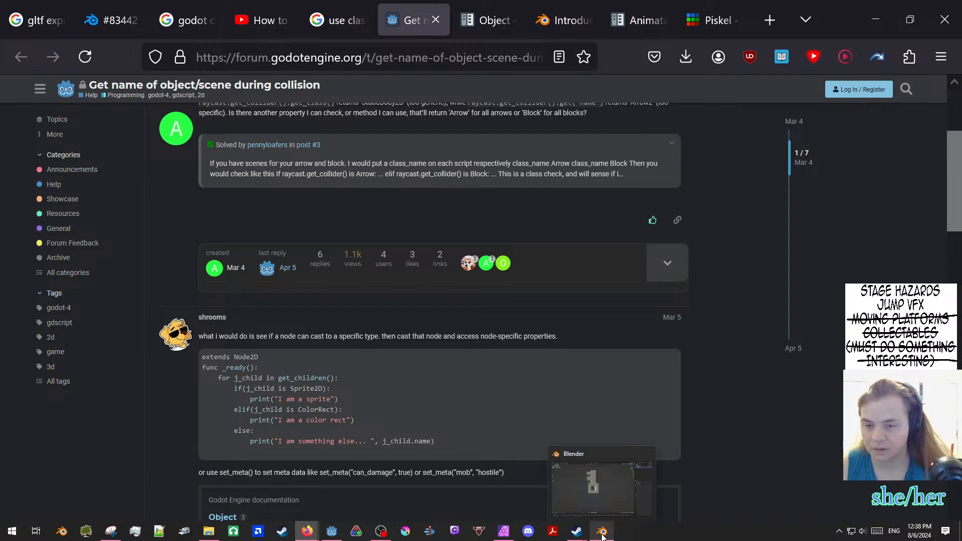
click(339, 533)
click(338, 534)
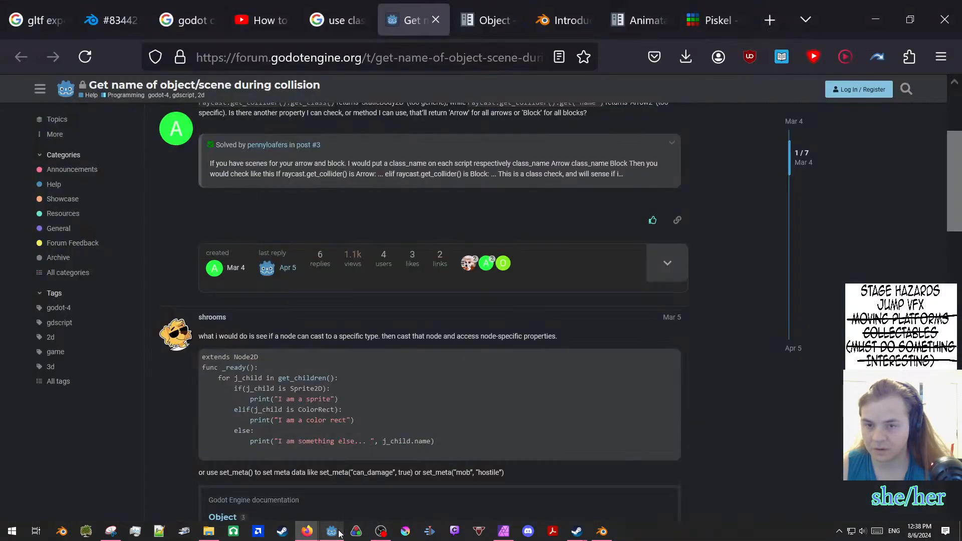
click(338, 534)
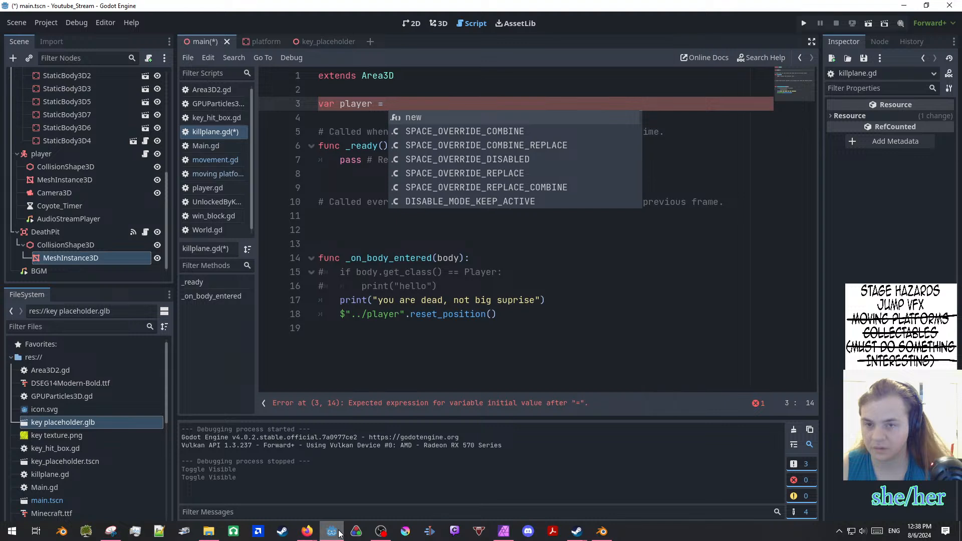
click(340, 272)
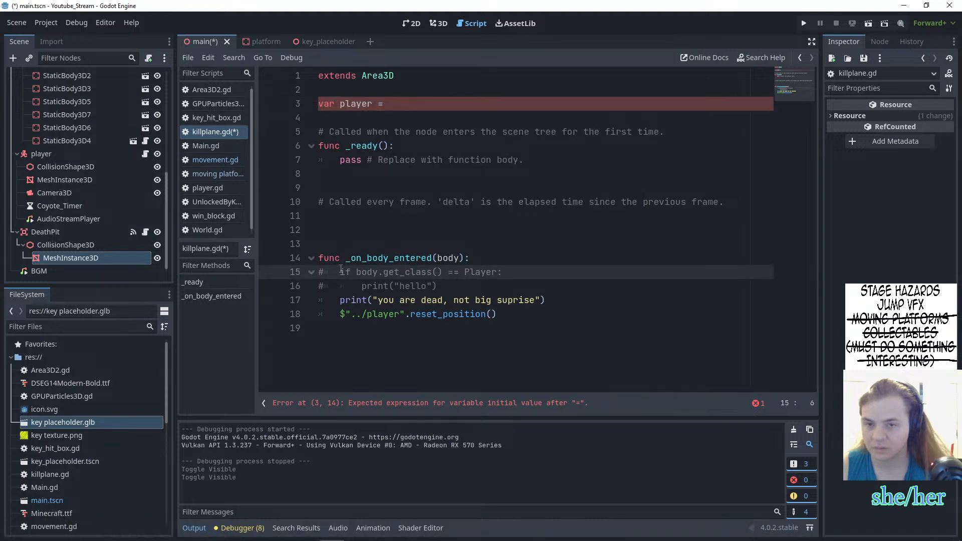
drag(341, 271, 318, 272)
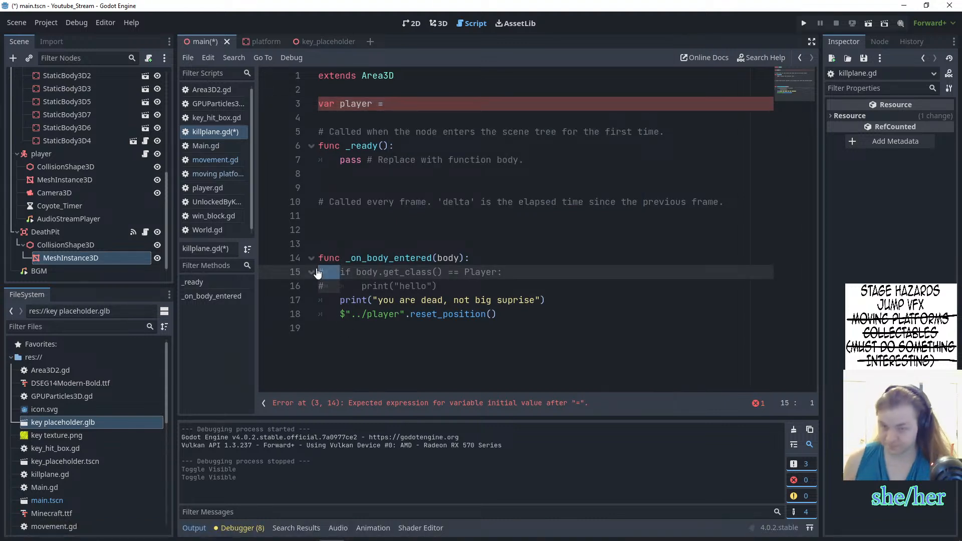
key(Tab)
key(BackSpace)
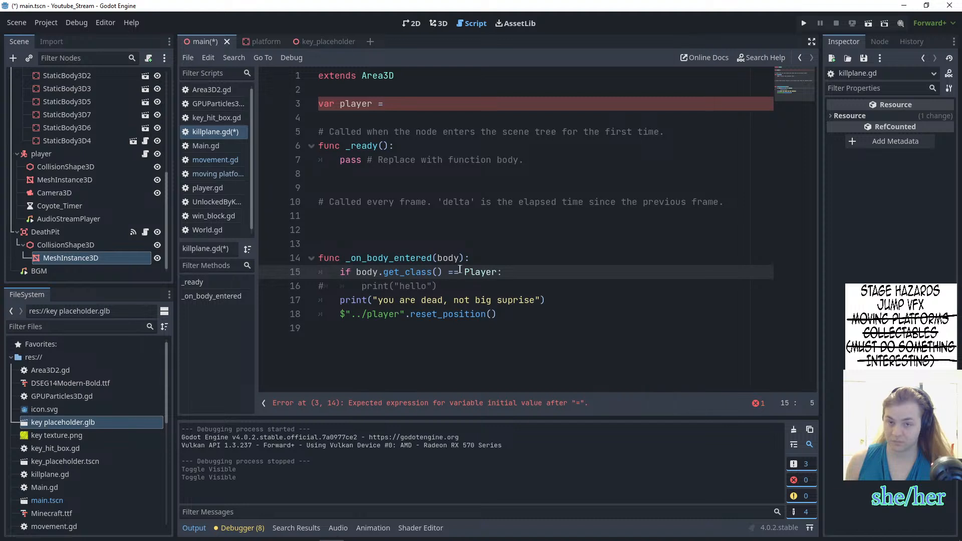
- Change the condition to "if body.get_class() is Player:" and uncomment the print("hello") line beneath it
drag(497, 272, 448, 273)
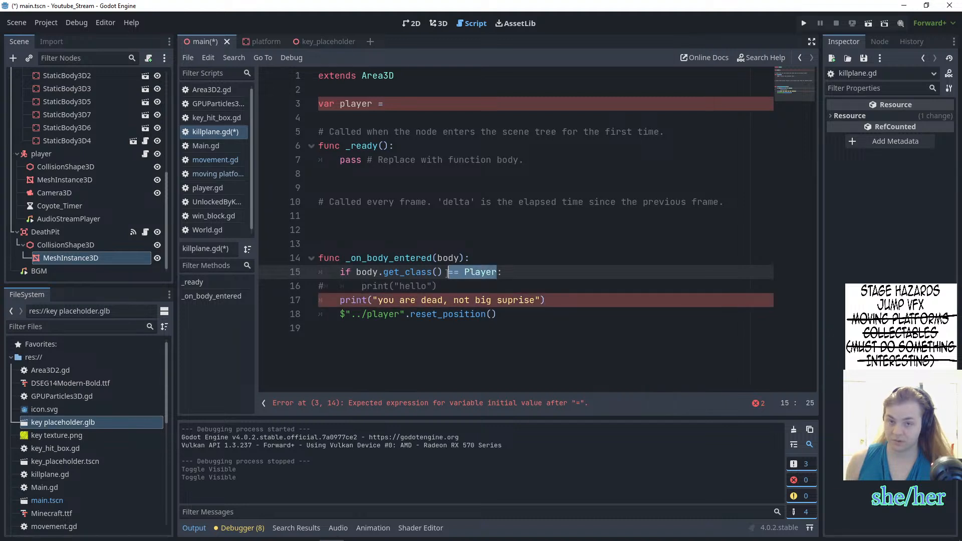
key(BackSpace)
text(is )
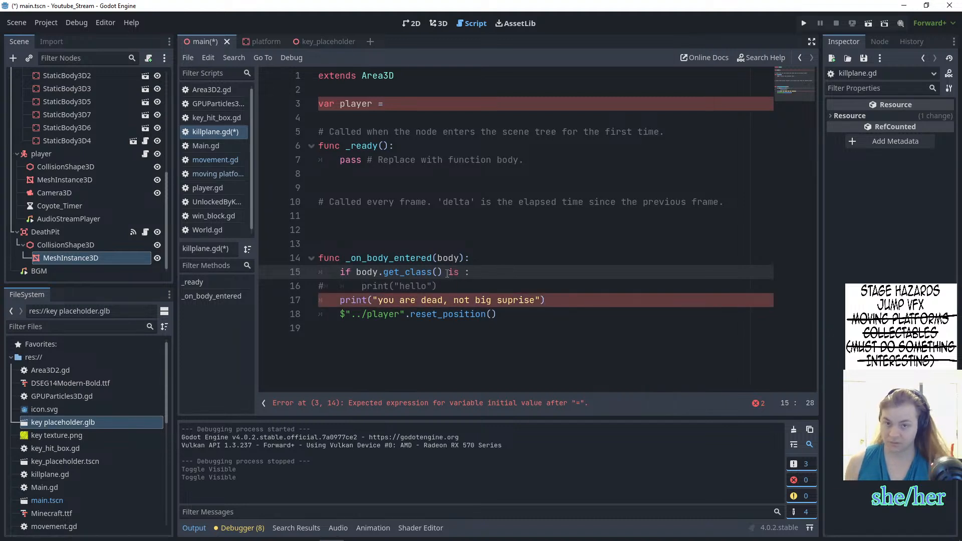
text(Ply)
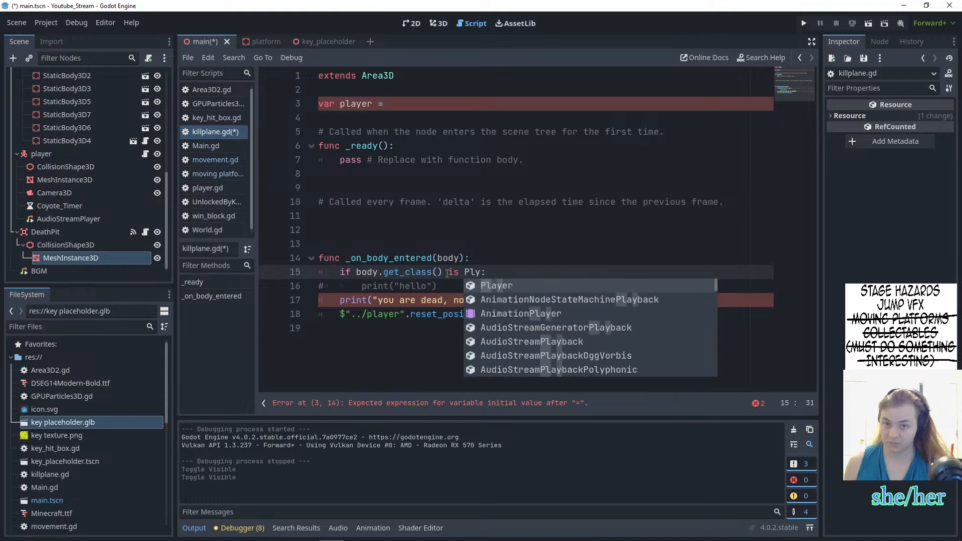
key(BackSpace)
text(ayer)
key(Return)
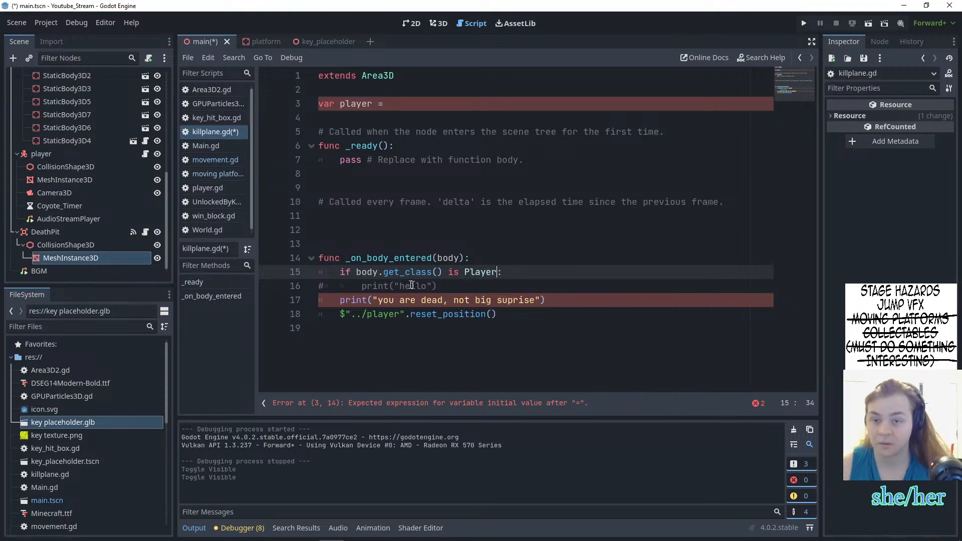
click(323, 285)
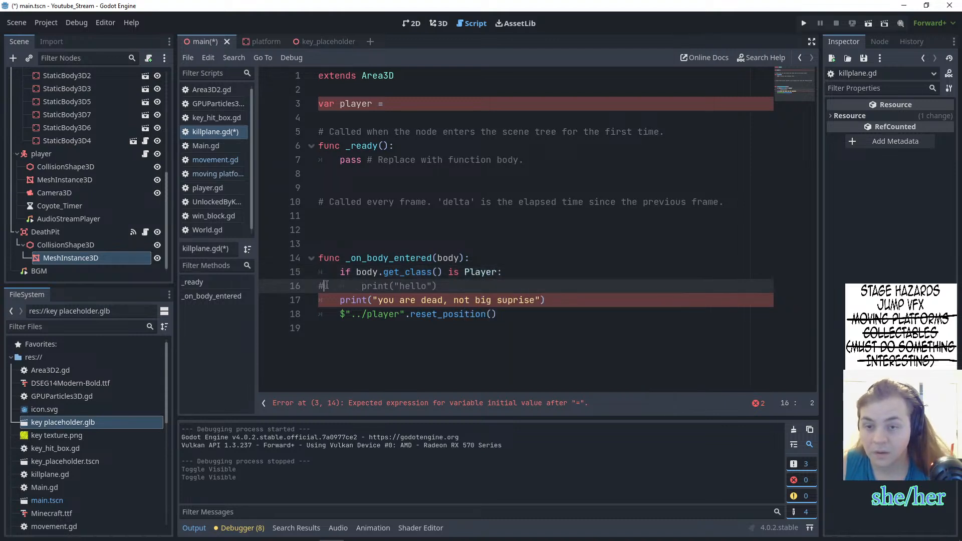
key(BackSpace)
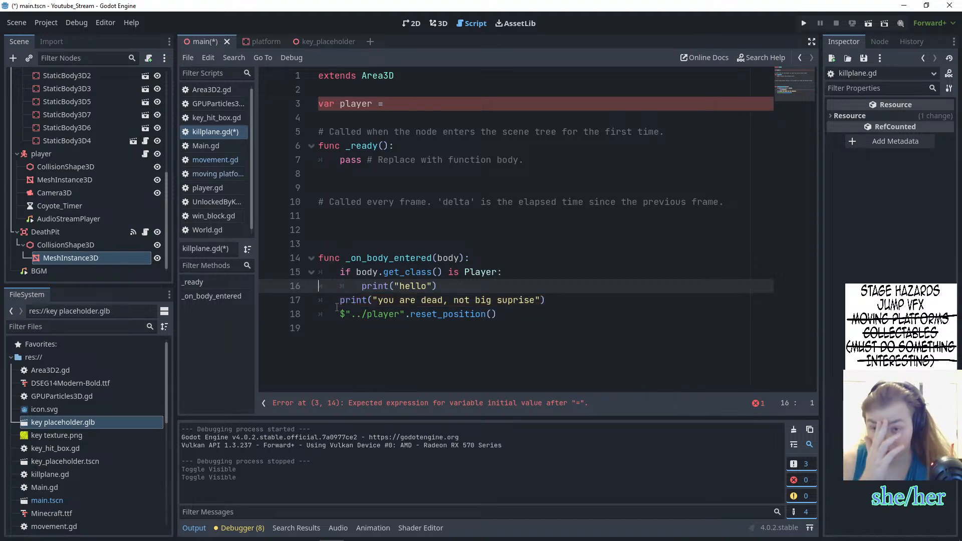
- Glance at the forum's example code in Firefox, and back in Godot delete the unfinished "var player =" declaration
key(alt+Tab)
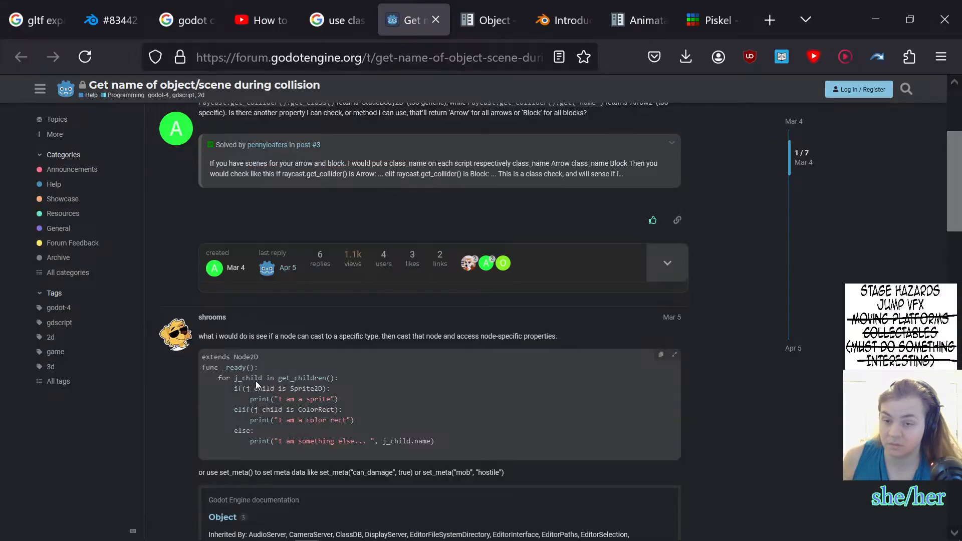
key(alt+Tab)
drag(405, 107, 321, 101)
key(BackSpace)
key(BackSpace)
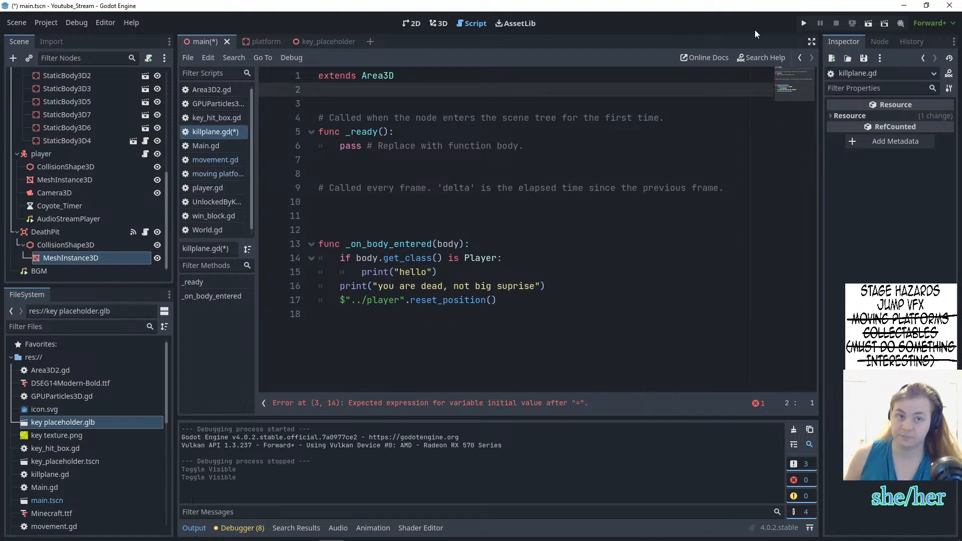
- Run the project, move the player off the platform into the DeathPit to test the class check, and stop the game
click(804, 23)
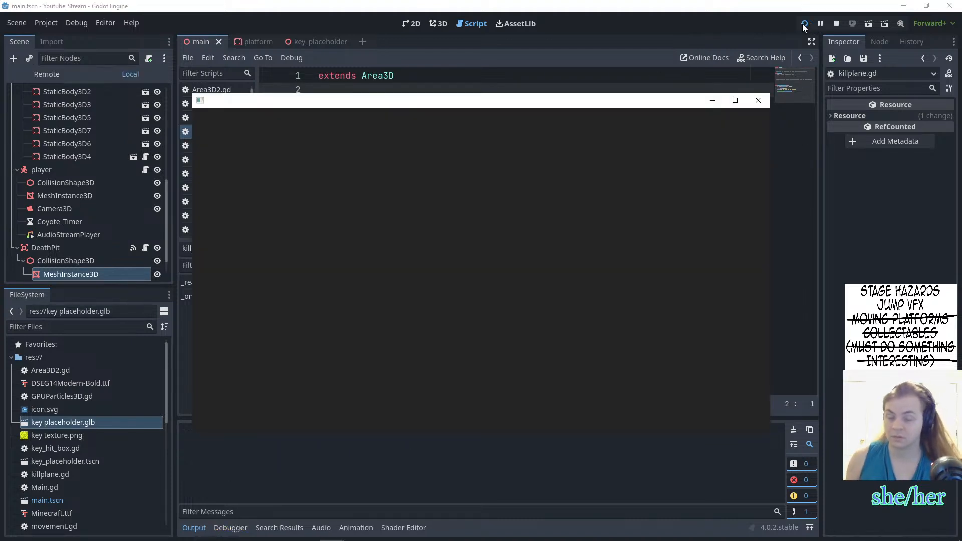
key(d)
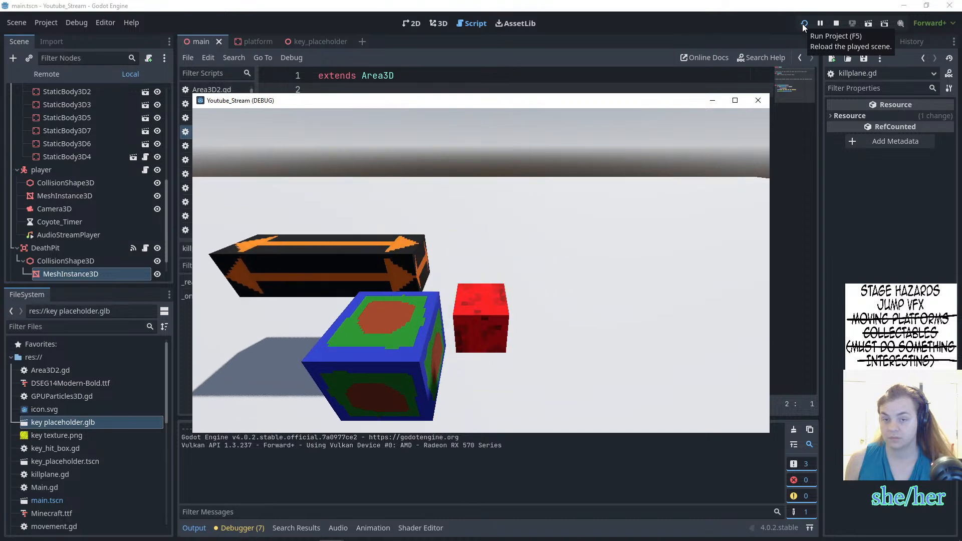
key(space)
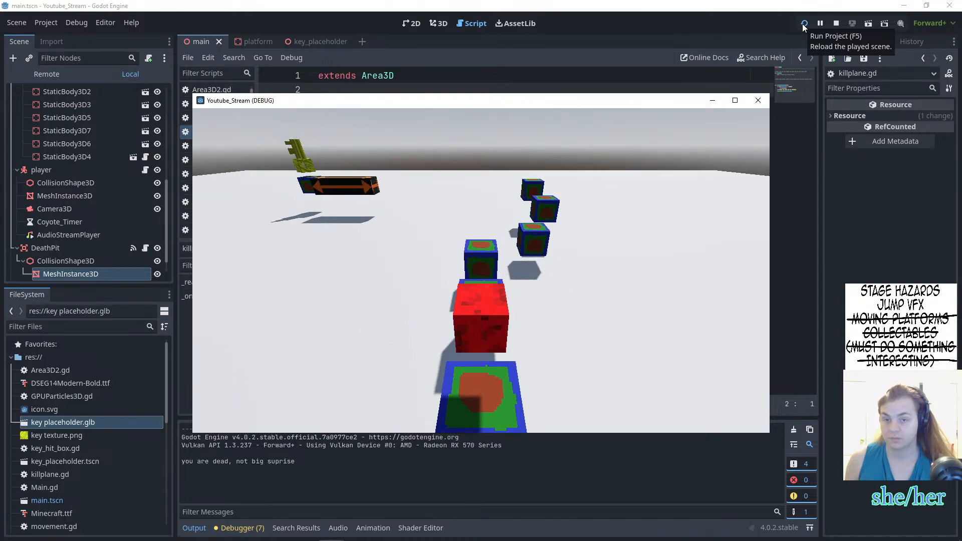
key(F8)
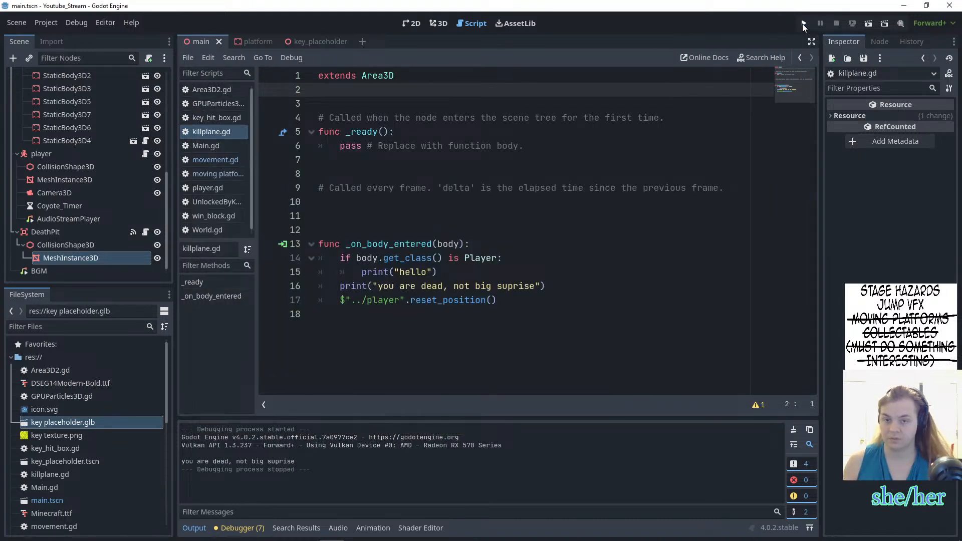
- Read the forum thread's solution in Firefox on class_name, preloading a script as a constant and checking inheritance with the is keyword
key(alt+Tab)
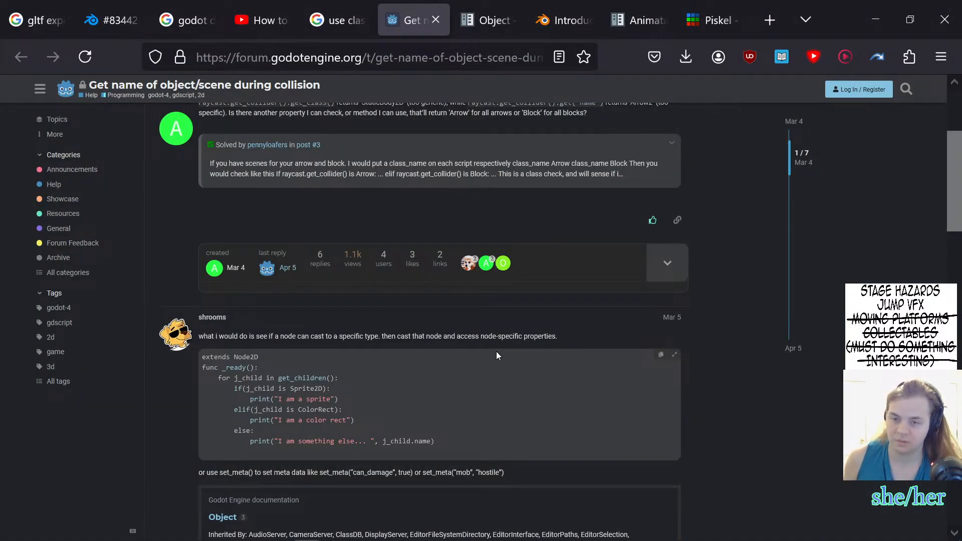
scroll(488, 353, down, 5)
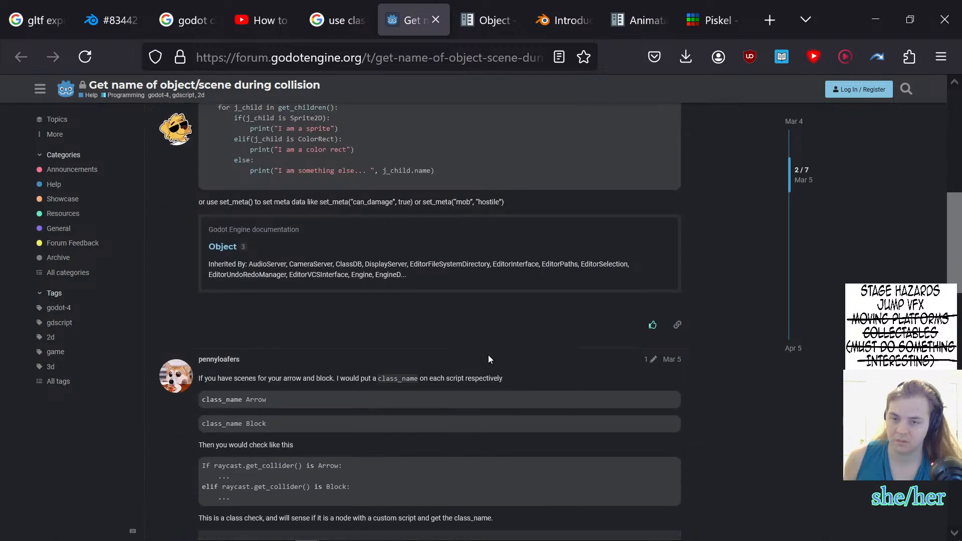
key(alt+Tab)
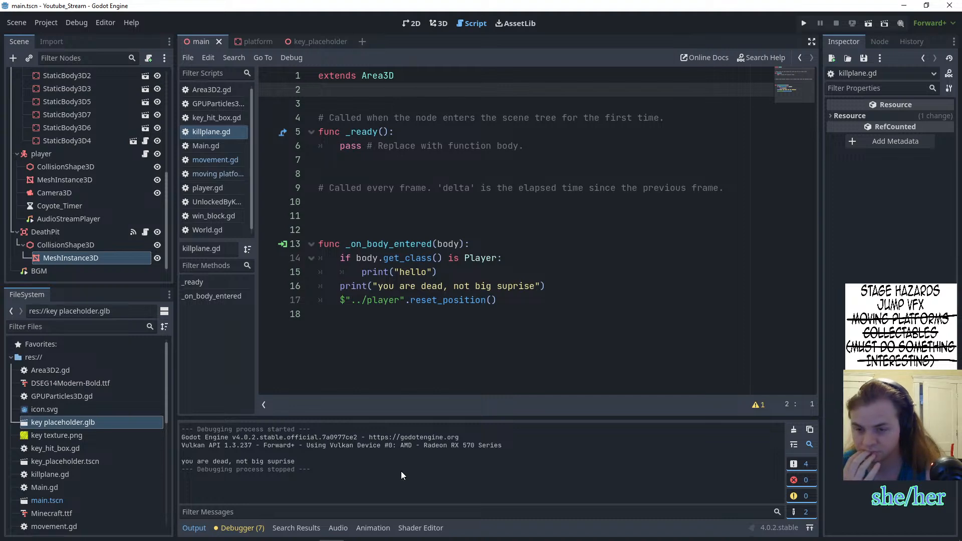
mouse_move(307, 531)
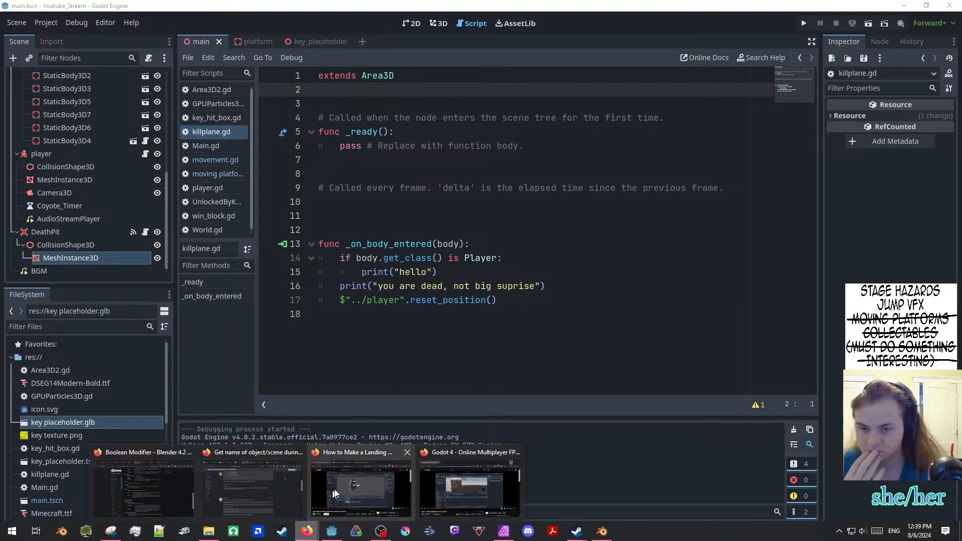
click(309, 532)
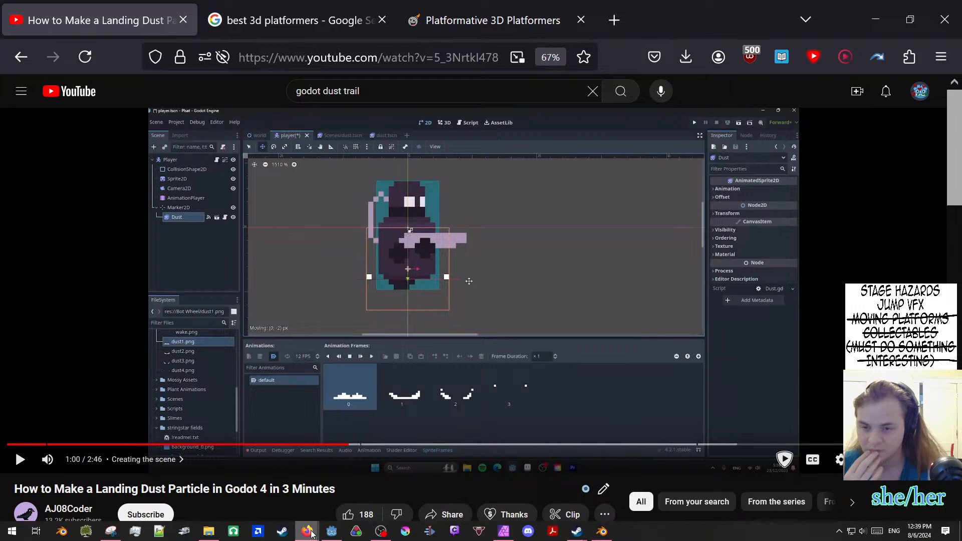
mouse_move(308, 531)
click(270, 463)
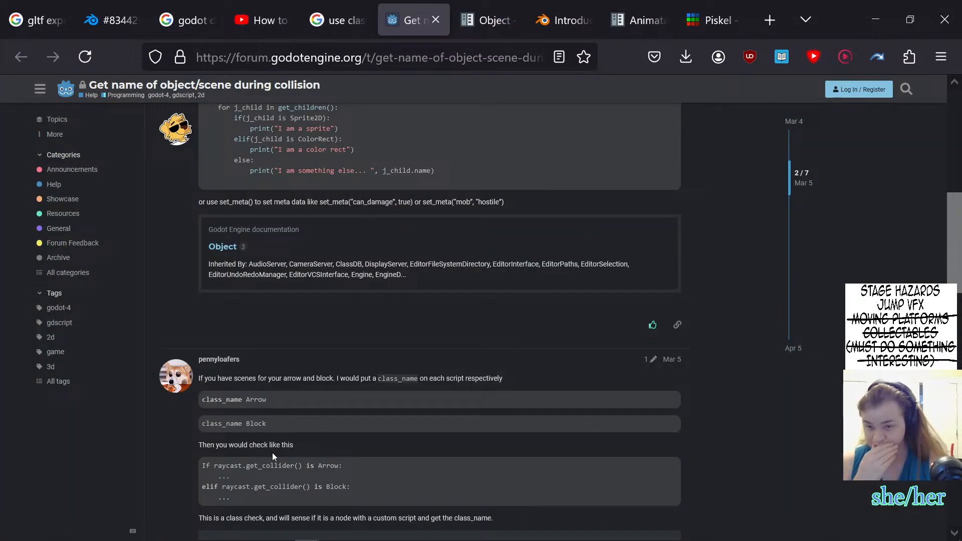
scroll(275, 441, down, 7)
scroll(281, 399, down, 1)
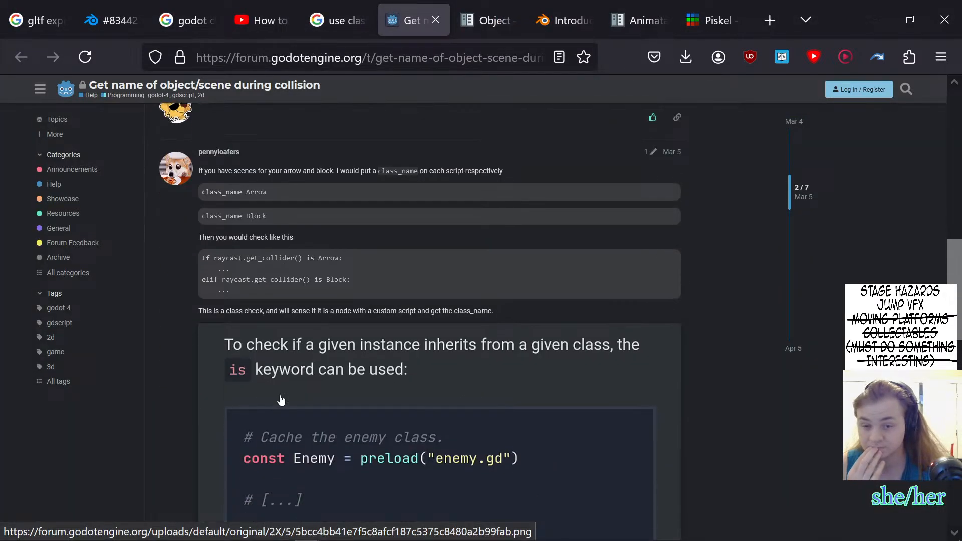
scroll(281, 399, down, 6)
scroll(451, 342, down, 1)
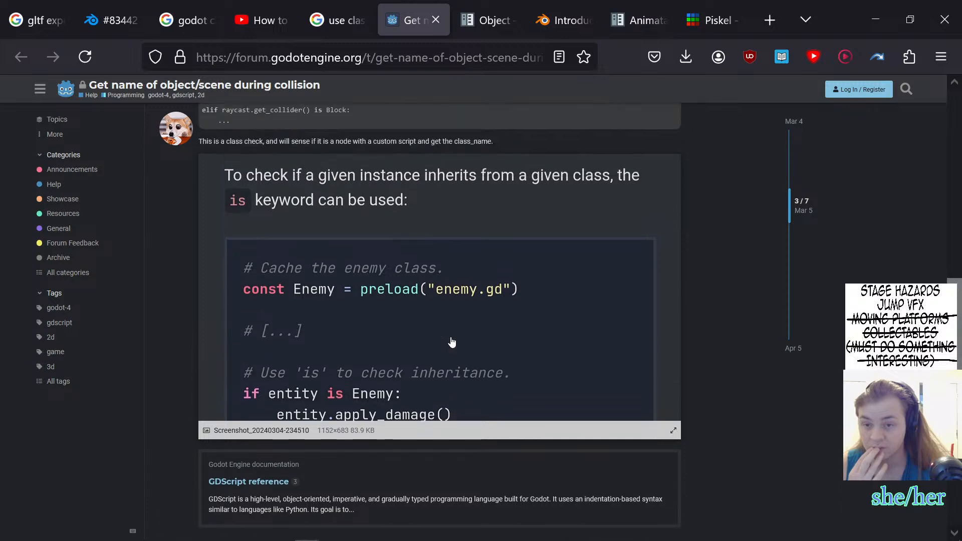
scroll(451, 342, down, 5)
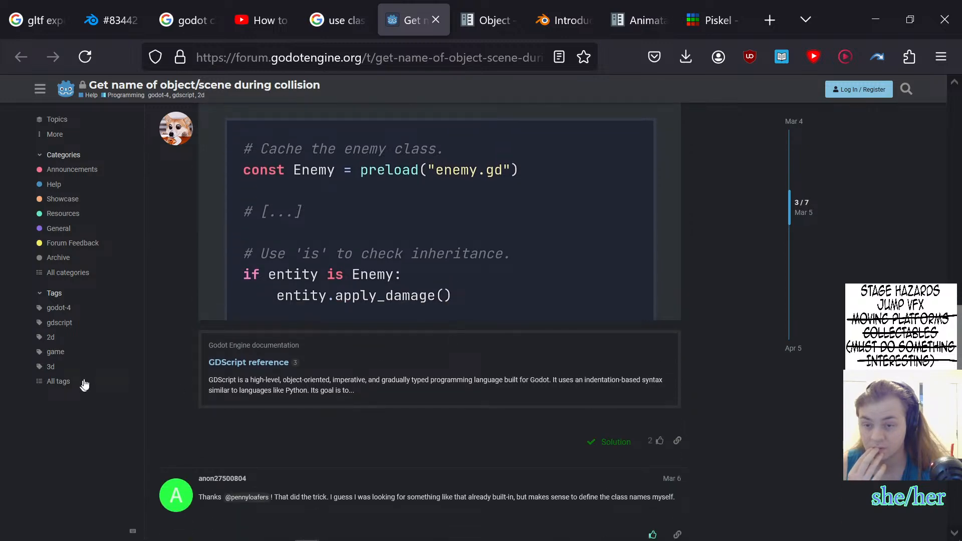
scroll(174, 384, down, 4)
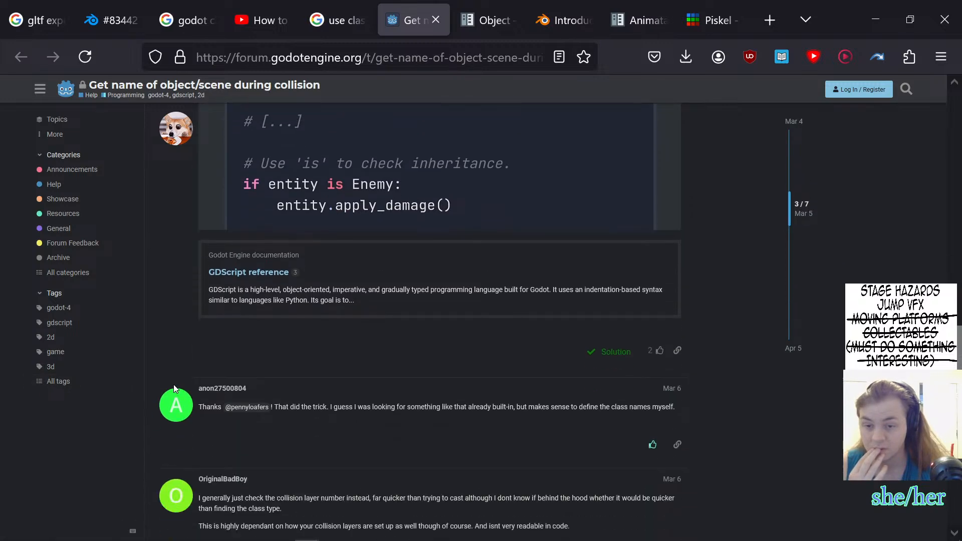
scroll(174, 389, up, 10)
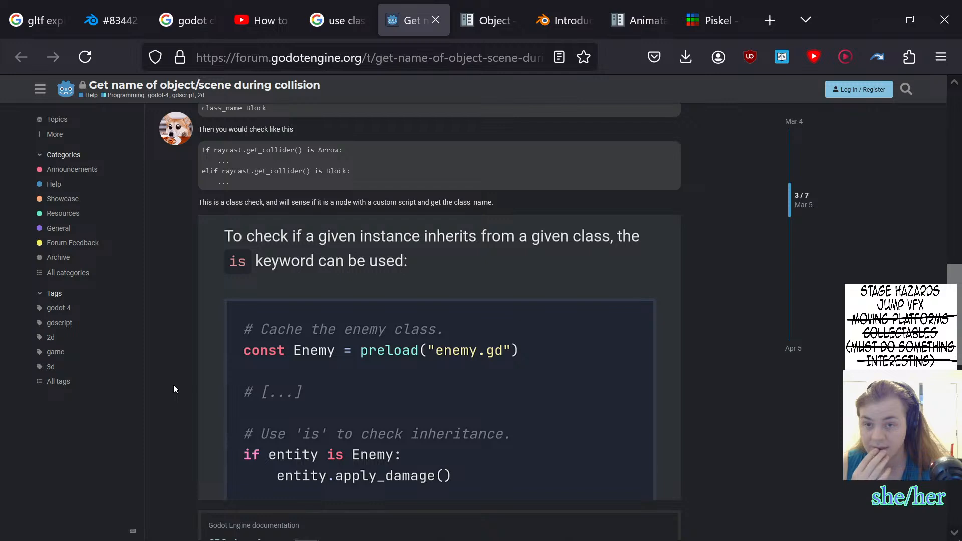
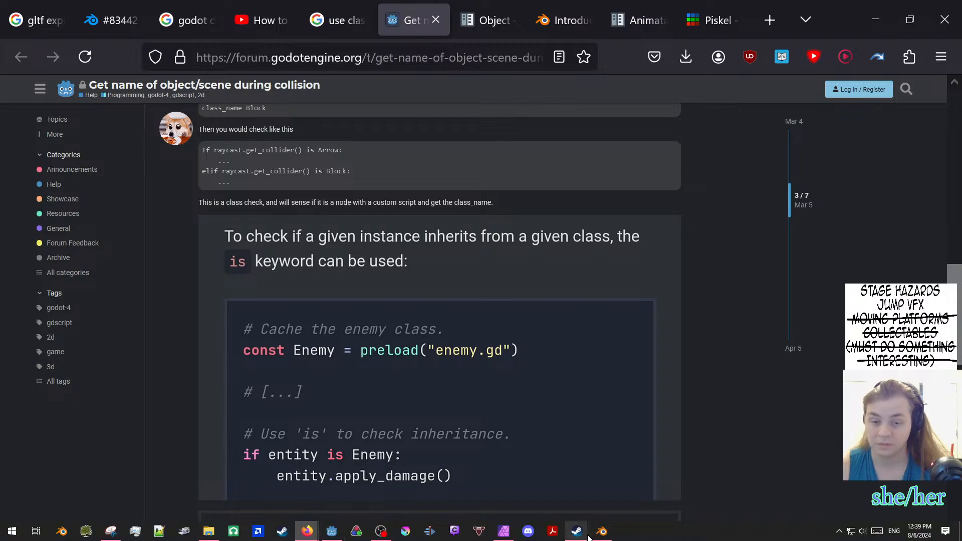
- Switch back to Godot and add an empty line below "extends Area3D" in killplane.gd
mouse_move(589, 537)
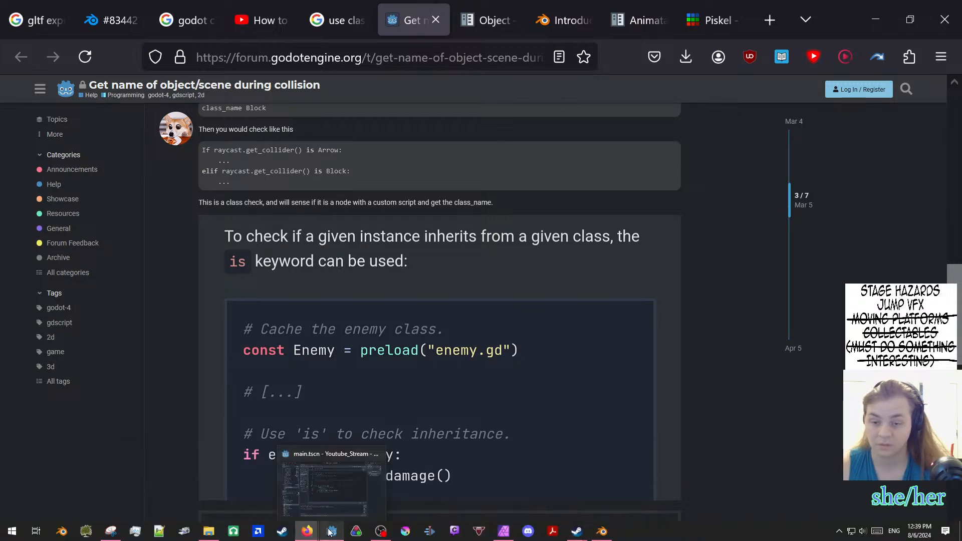
click(329, 532)
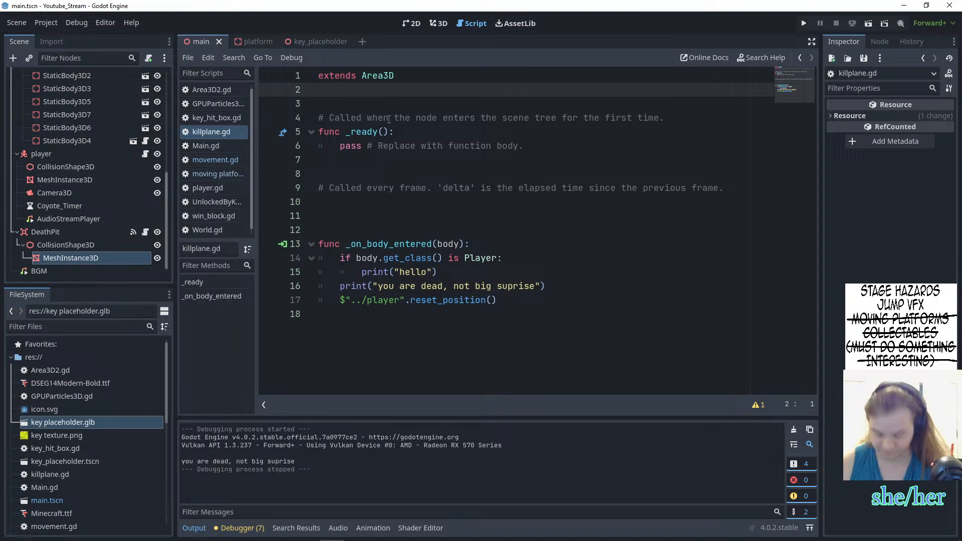
key(Return)
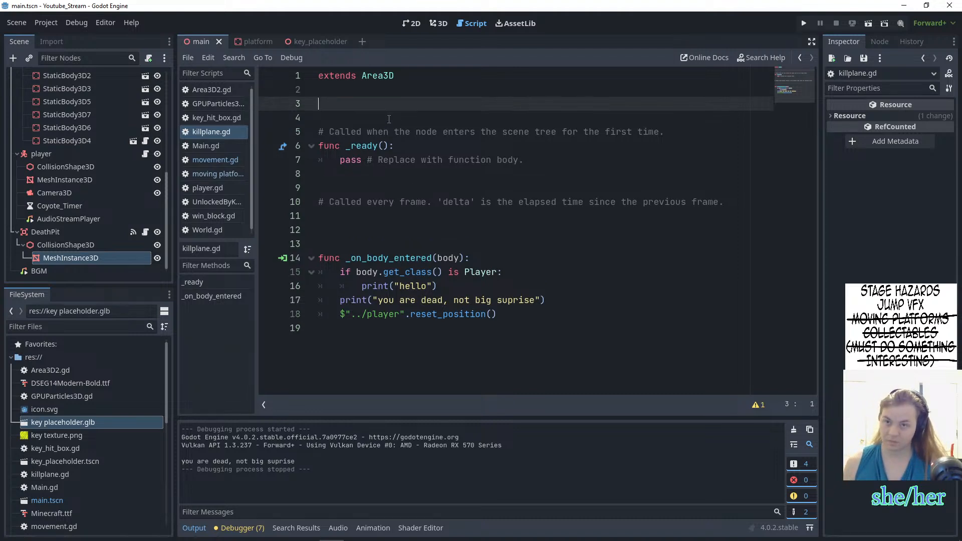
text(const )
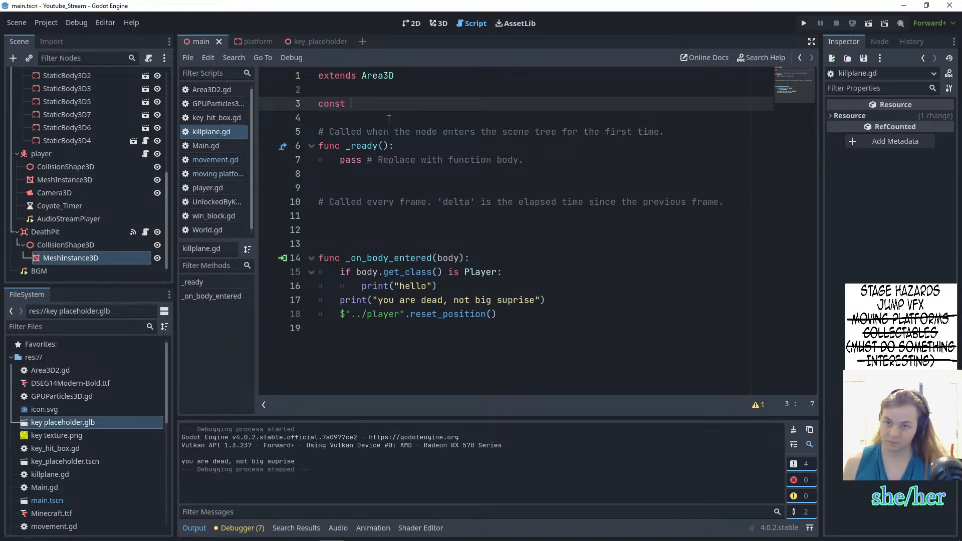
text(Player =)
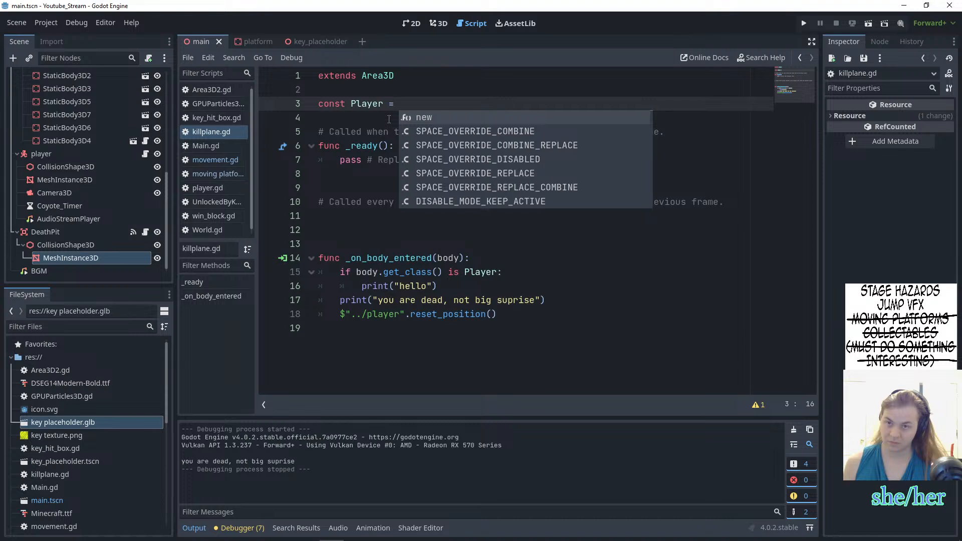
key(BackSpace)
key(BackSpace)
key(BackSpace)
key(BackSpace)
key(BackSpace)
key(BackSpace)
key(BackSpace)
key(BackSpace)
key(BackSpace)
key(BackSpace)
key(BackSpace)
key(BackSpace)
key(BackSpace)
key(BackSpace)
key(BackSpace)
- Start the declaration "var player = preload()" on line 3 of killplane.gd
text(v)
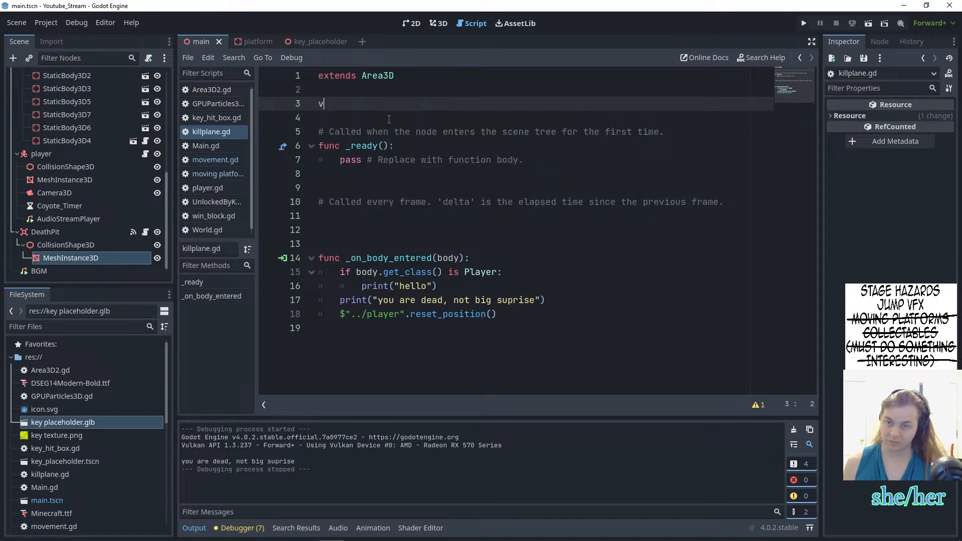
text(ar player = preload()
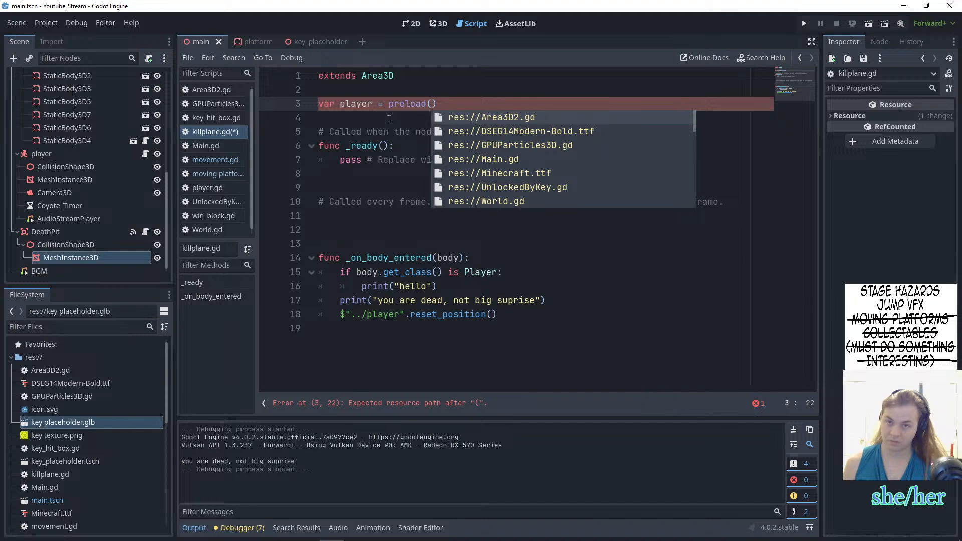
text(P)
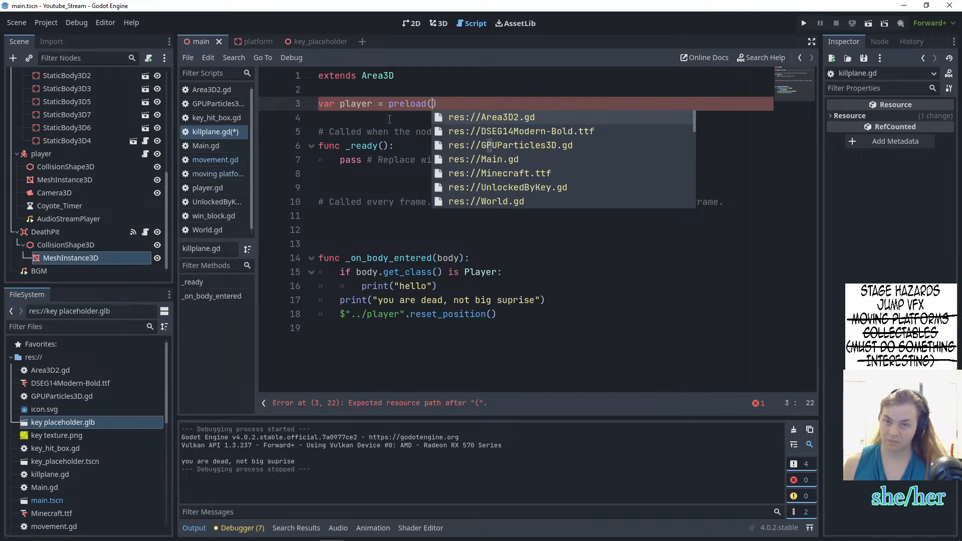
- Try the scene tree's player node as the preload argument, and remove the inserted $"../player" path
key(alt+Tab)
key(alt+Tab)
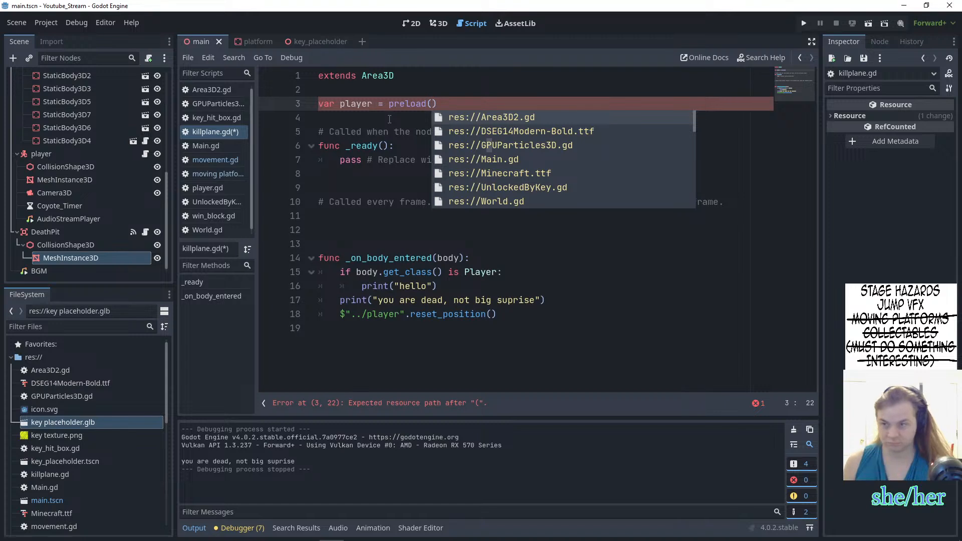
drag(53, 155, 432, 104)
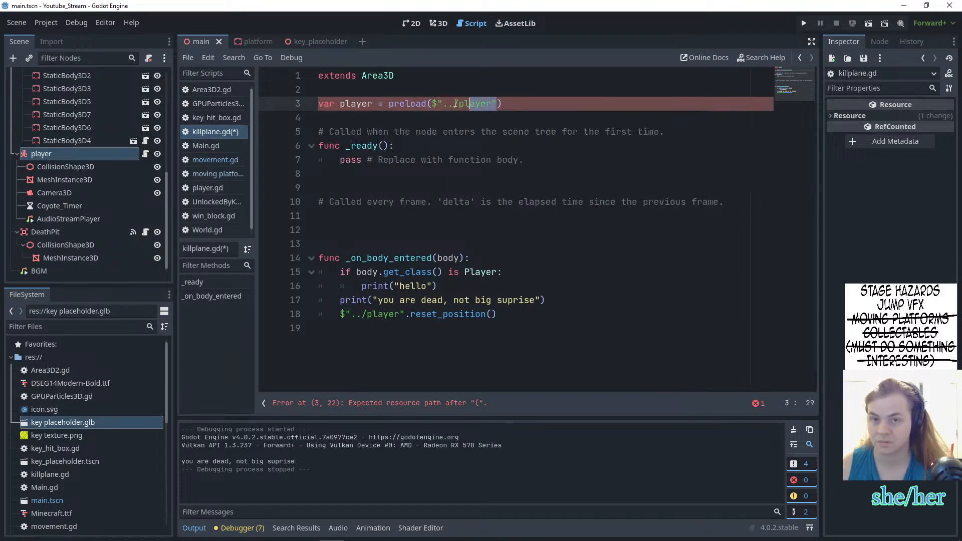
key(BackSpace)
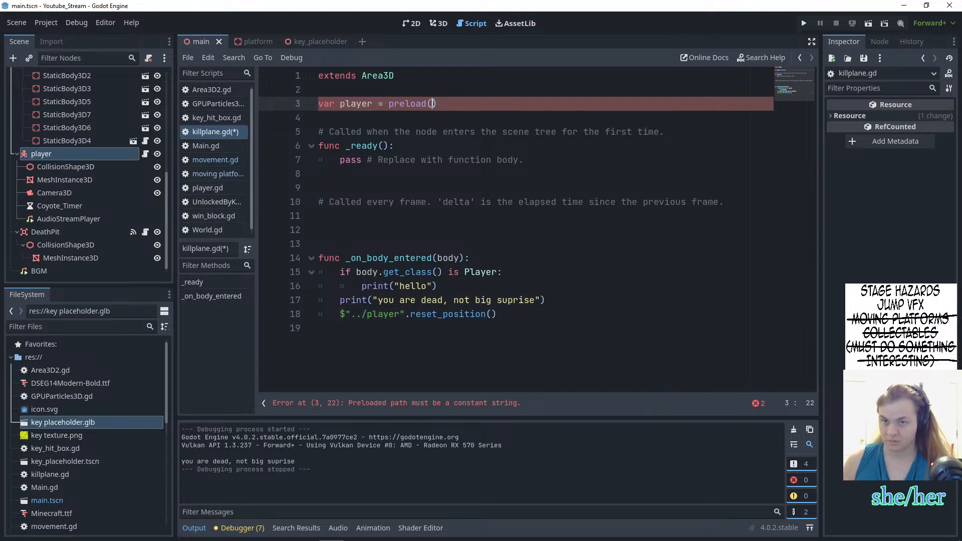
right_click(94, 150)
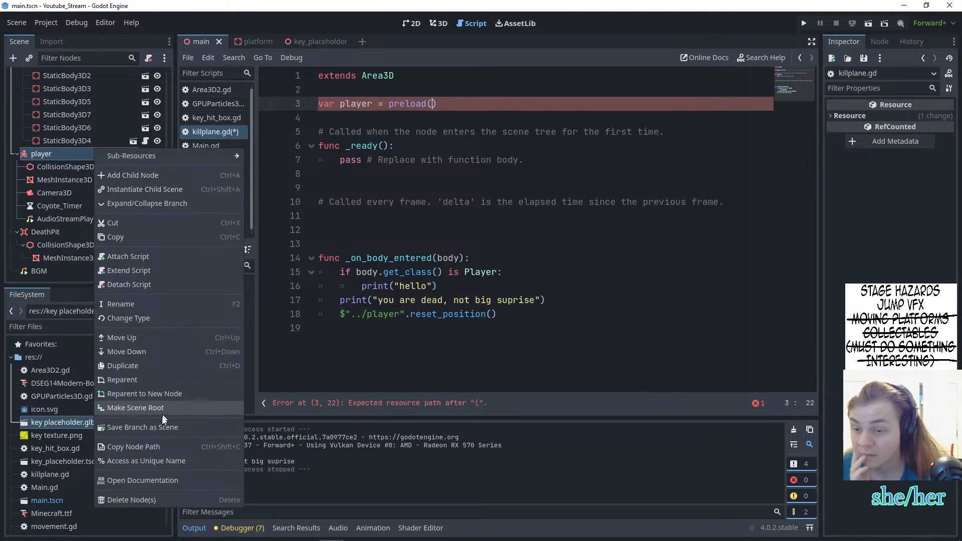
click(164, 429)
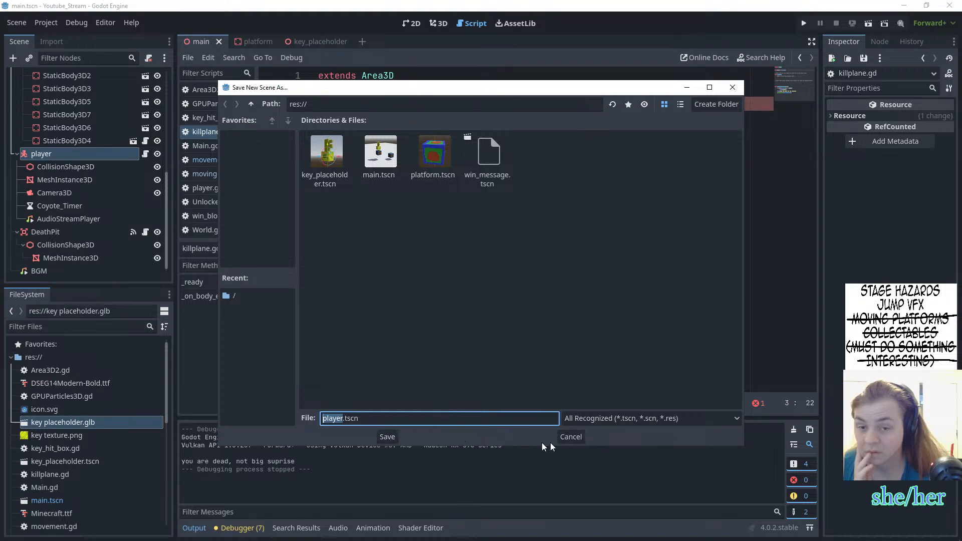
click(571, 438)
- Check the forum's preload example in Firefox and return to Godot
mouse_move(315, 534)
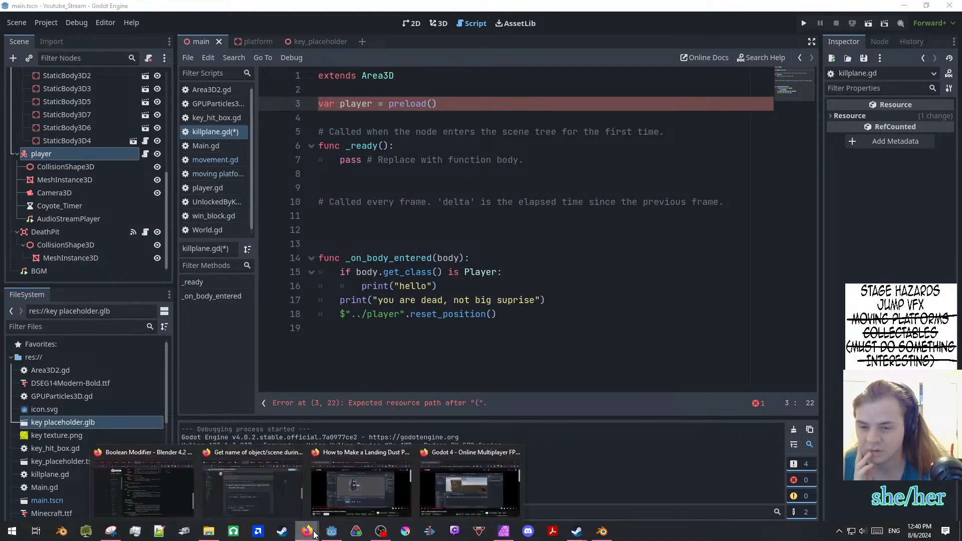
click(254, 482)
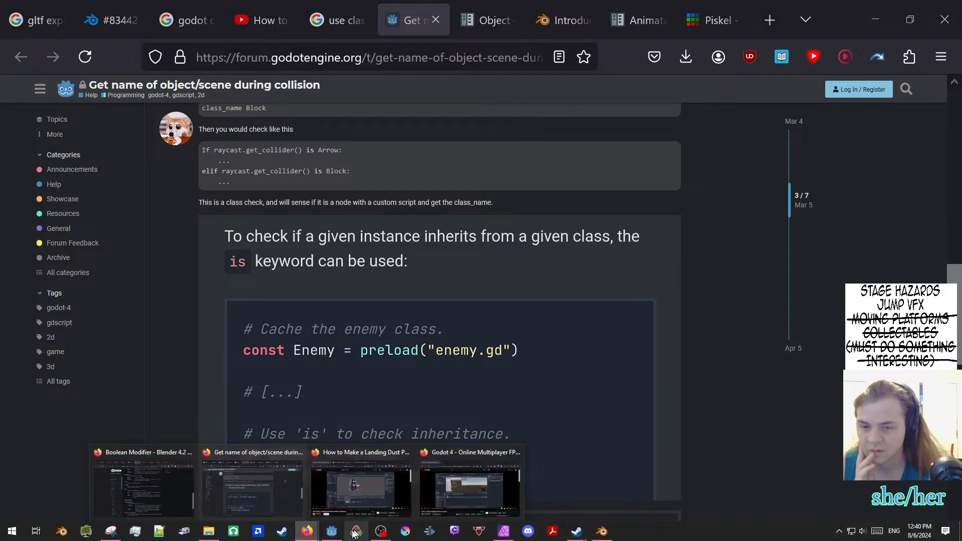
click(332, 530)
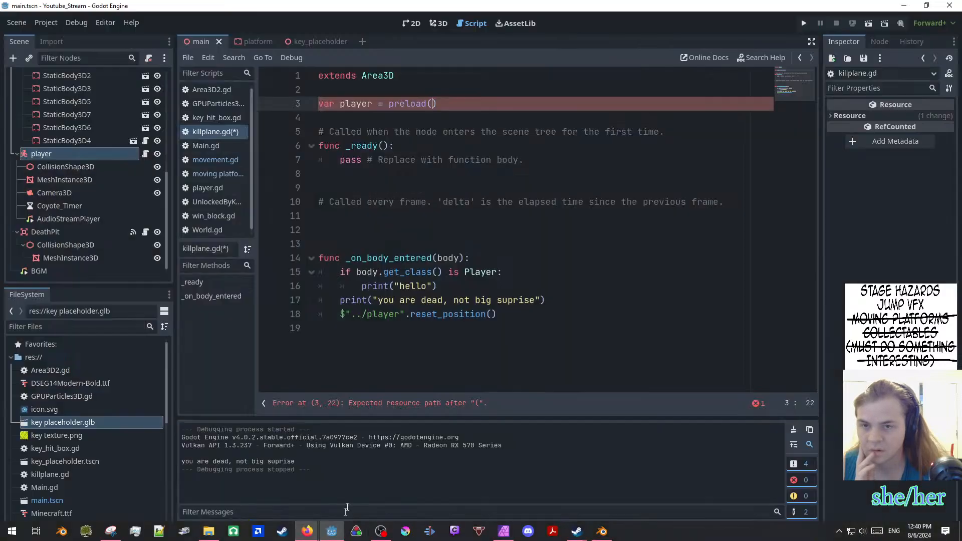
- Check which script the player node uses, and in killplane.gd complete the declaration as preload("res://movement.gd")
click(145, 153)
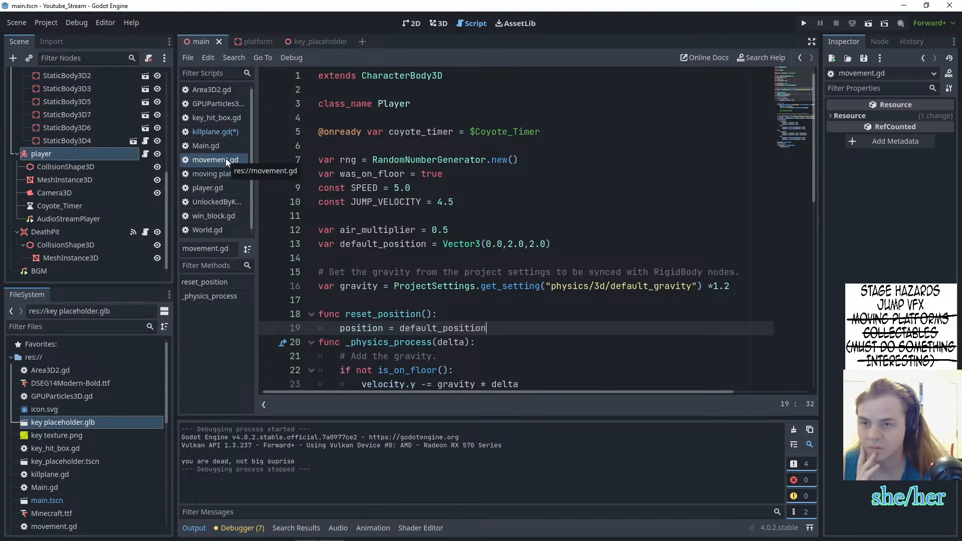
click(145, 232)
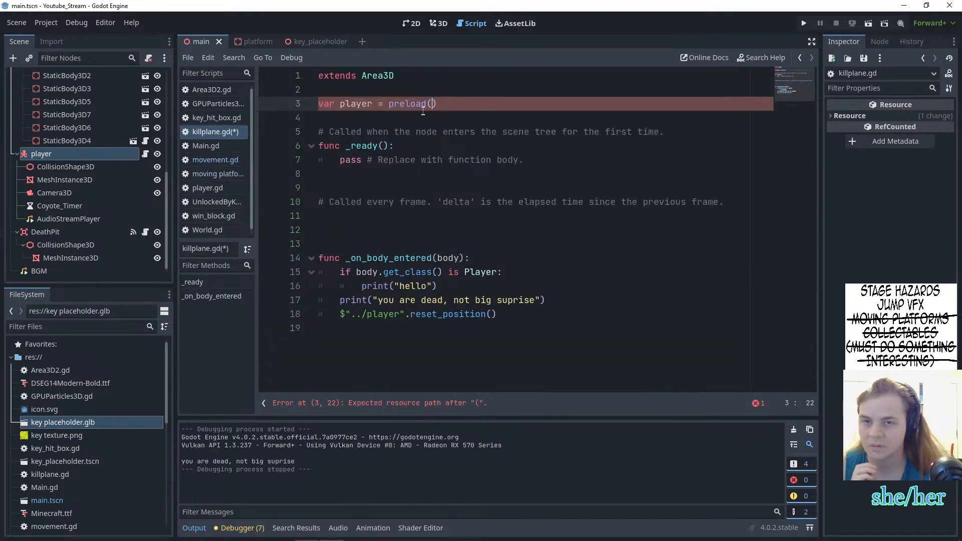
text(mov)
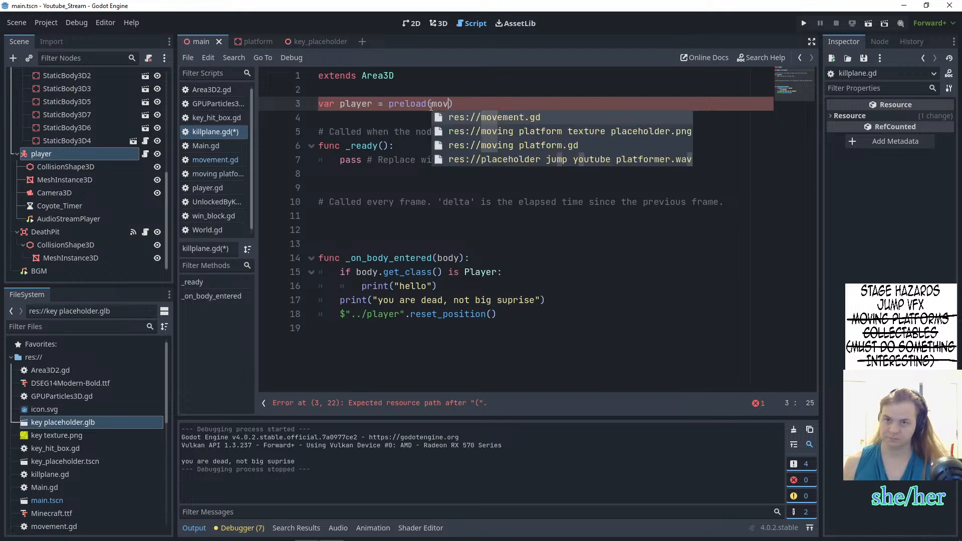
key(Return)
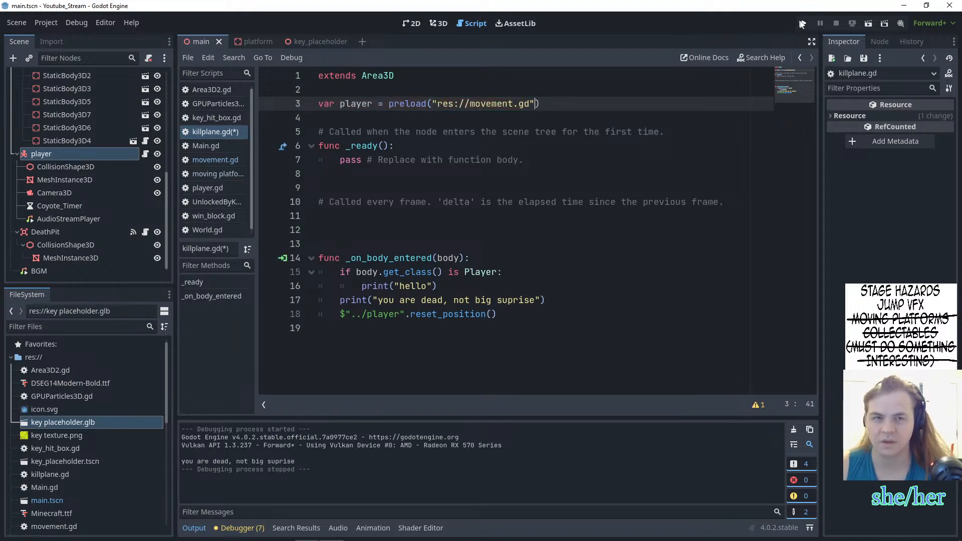
- Run the project to test the DeathPit trigger with the preloaded player script, and stop the game
click(802, 23)
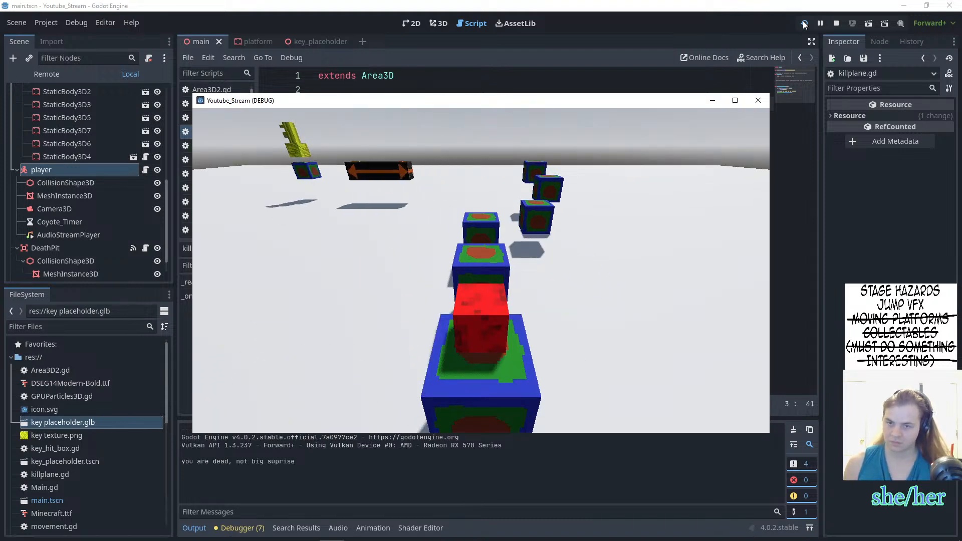
key(space)
key(F8)
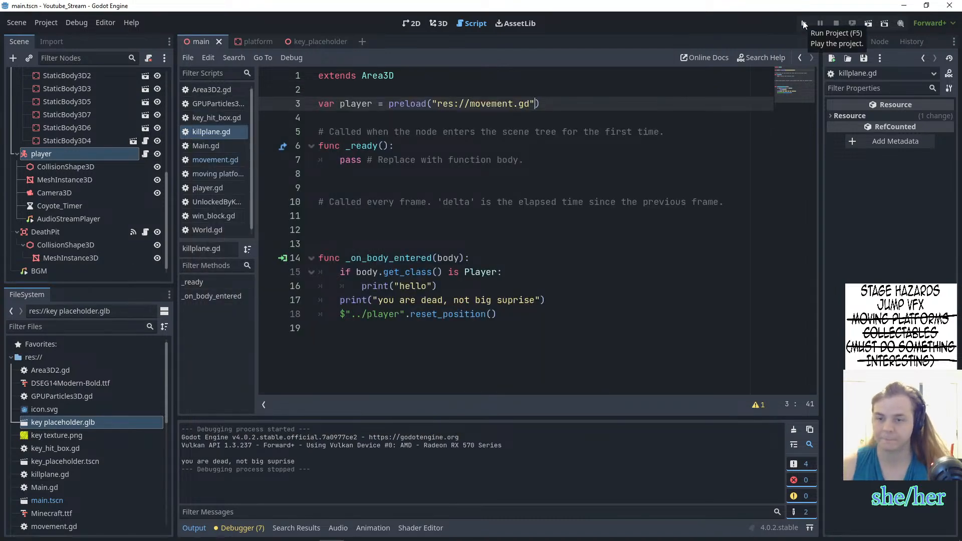
- Read the remaining replies of the Godot forum thread in Firefox about class checks and collision layers
mouse_move(306, 530)
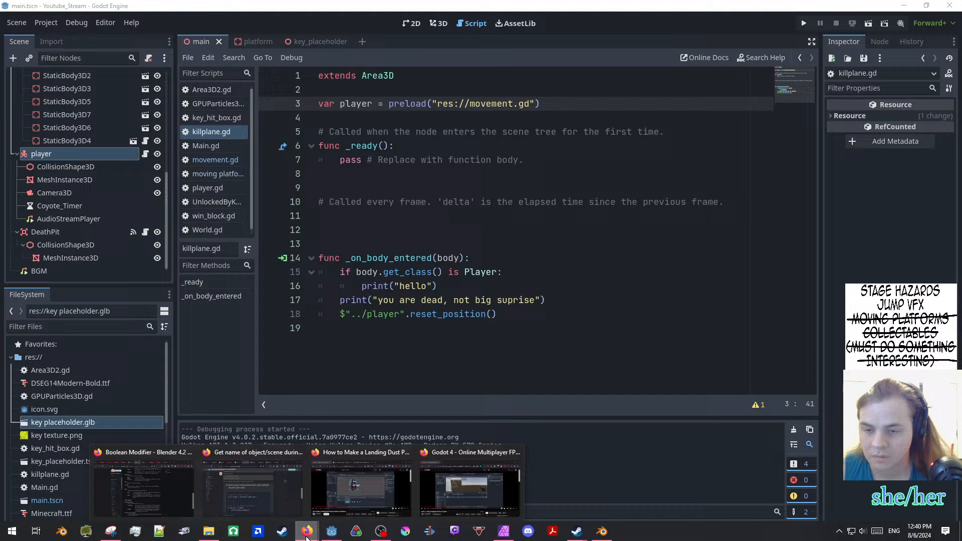
click(268, 480)
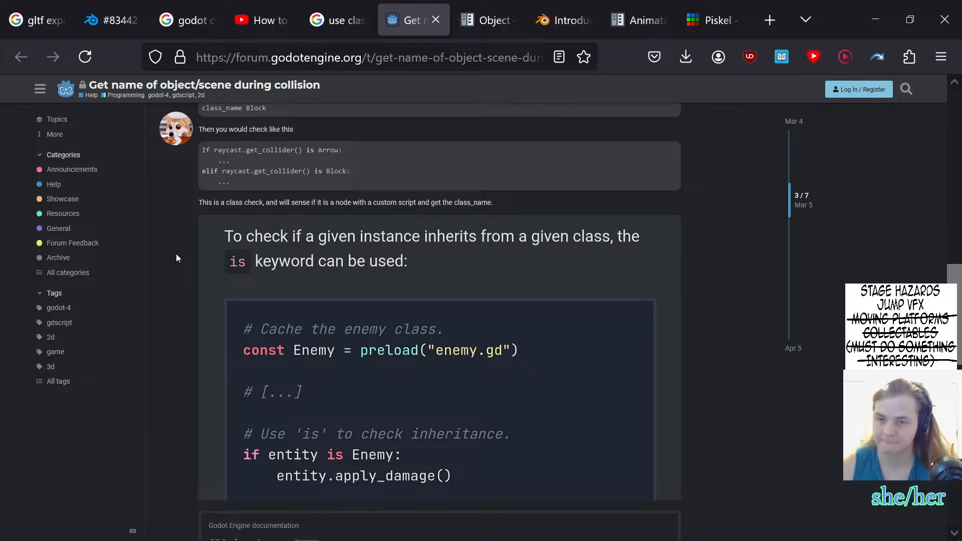
scroll(176, 254, down, 1)
scroll(177, 255, down, 3)
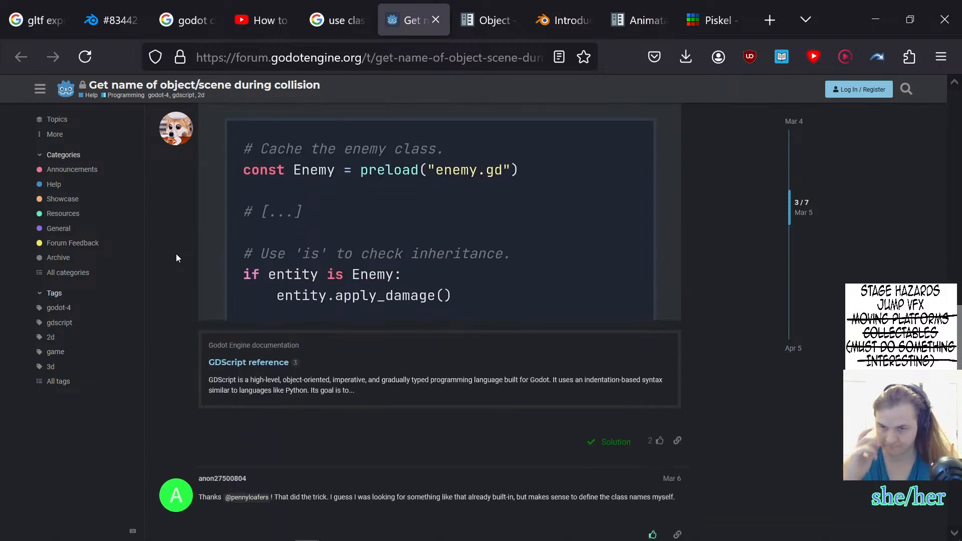
scroll(177, 255, down, 3)
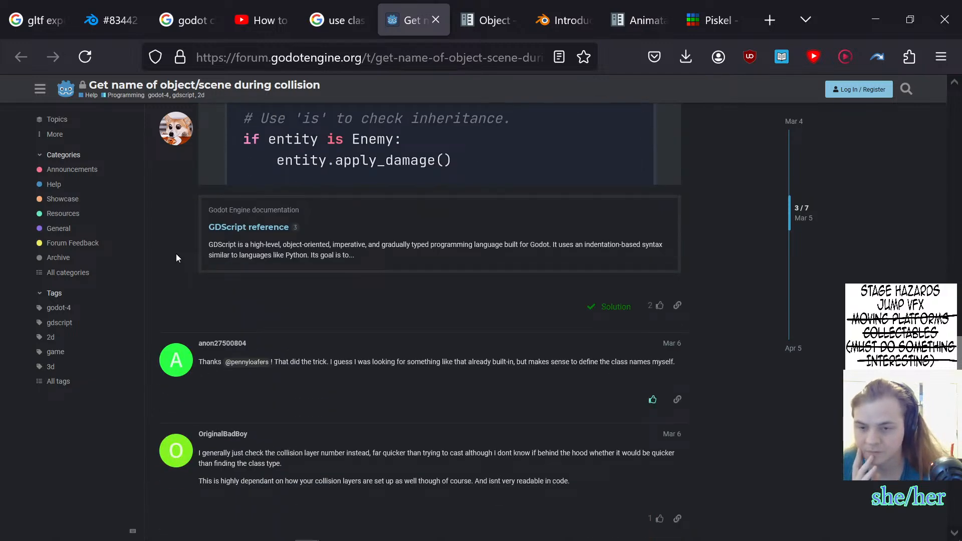
scroll(176, 257, down, 3)
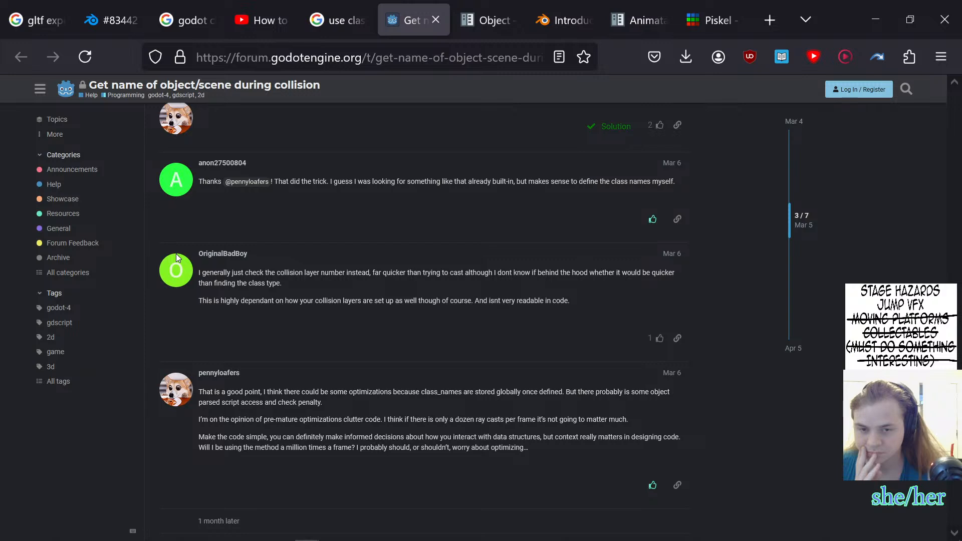
scroll(176, 253, down, 1)
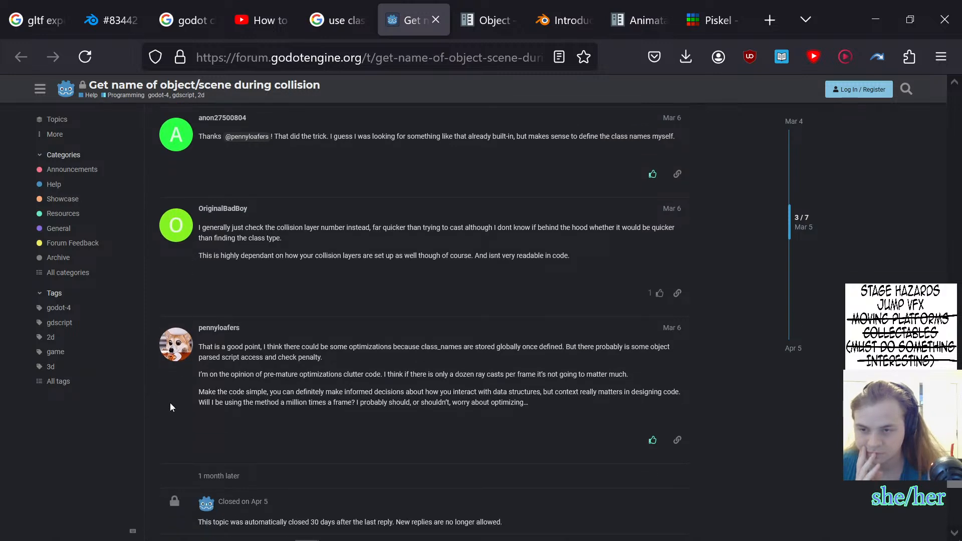
scroll(108, 431, down, 3)
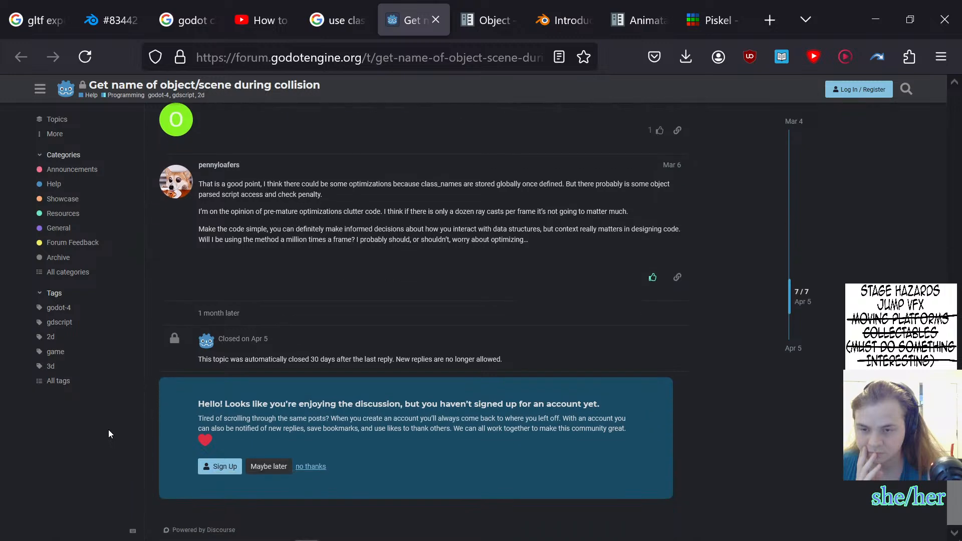
- From the Google results, open the Reddit thread "CharacterBody2D: Check what you're colliding with." and read its comments
click(337, 20)
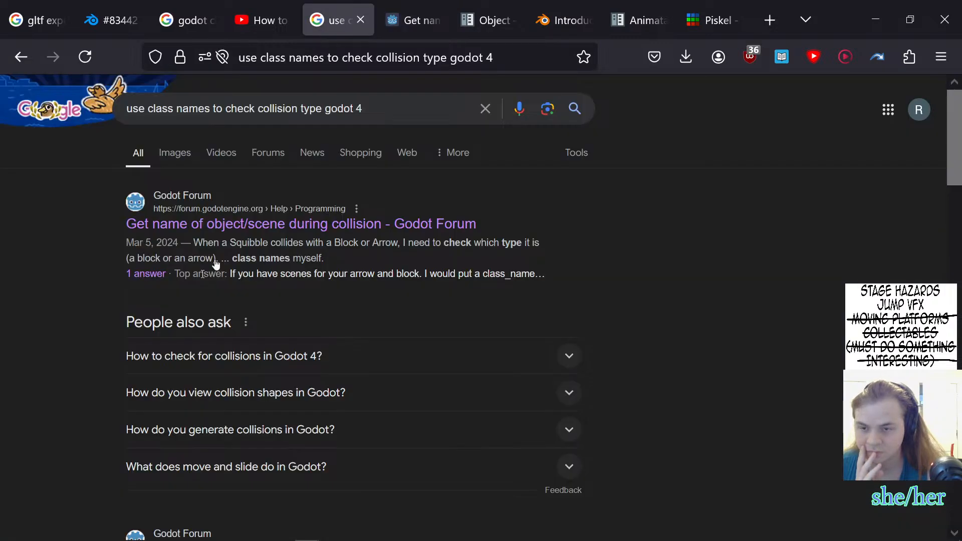
scroll(35, 339, down, 3)
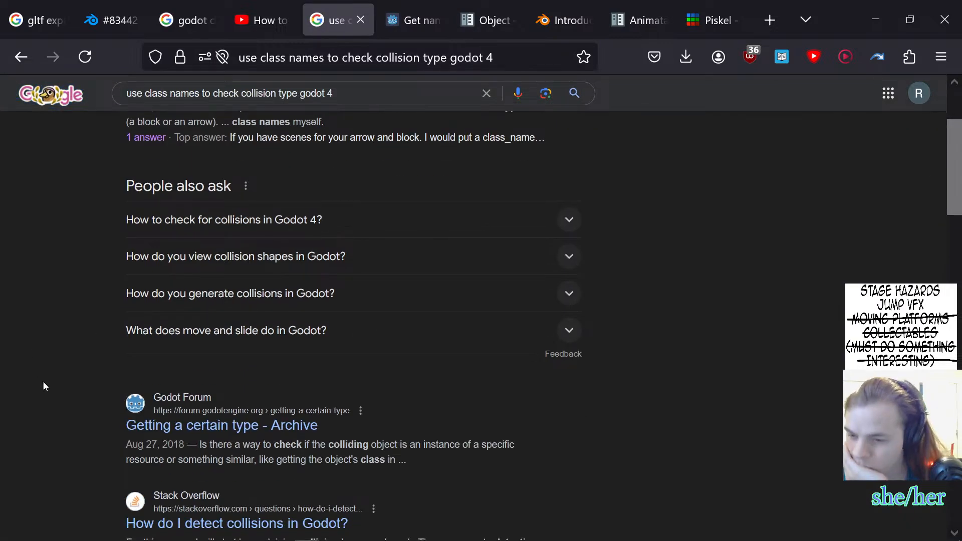
scroll(44, 382, down, 3)
scroll(47, 381, down, 3)
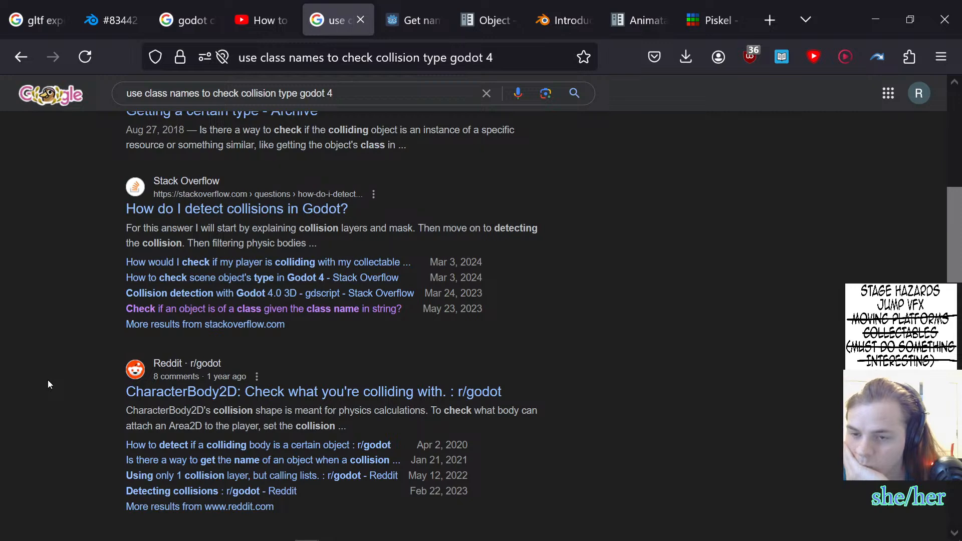
click(310, 389)
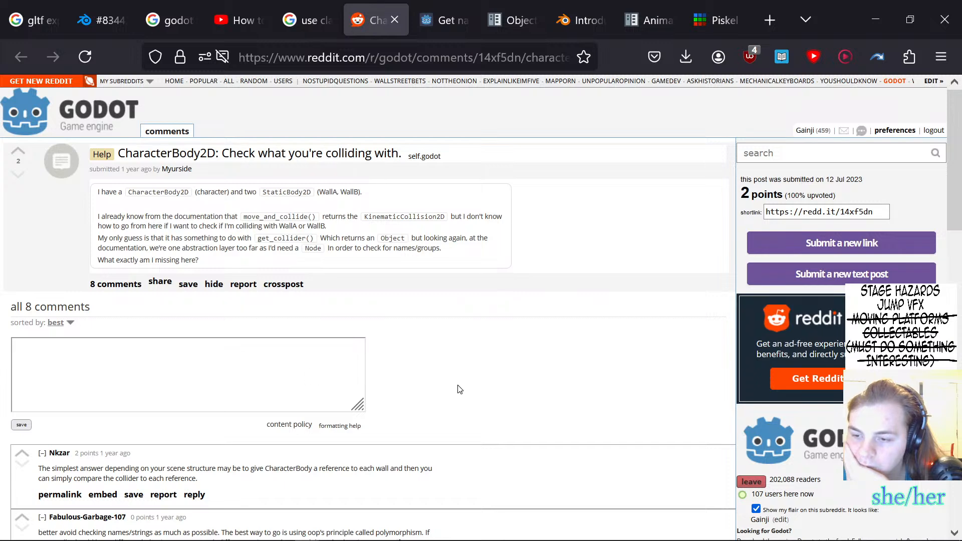
scroll(459, 389, down, 3)
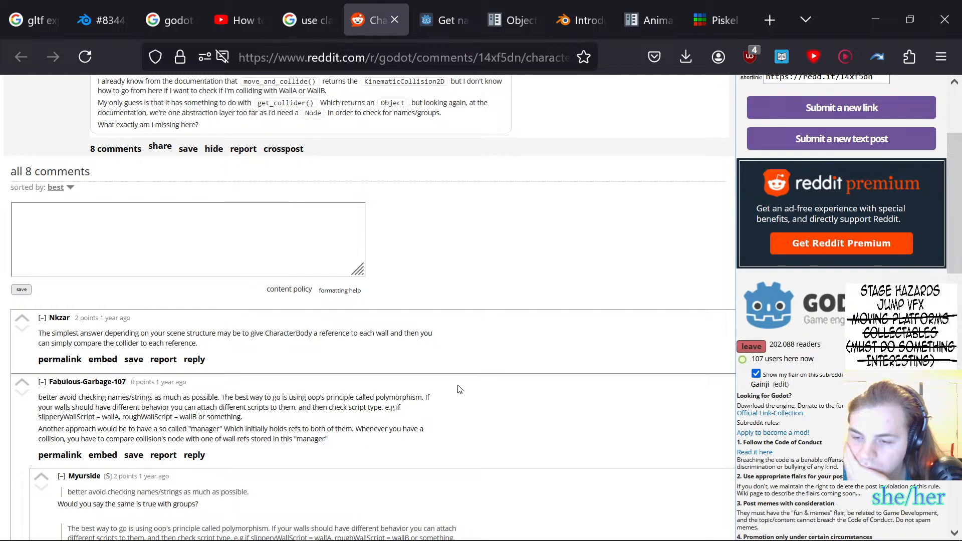
scroll(460, 389, down, 9)
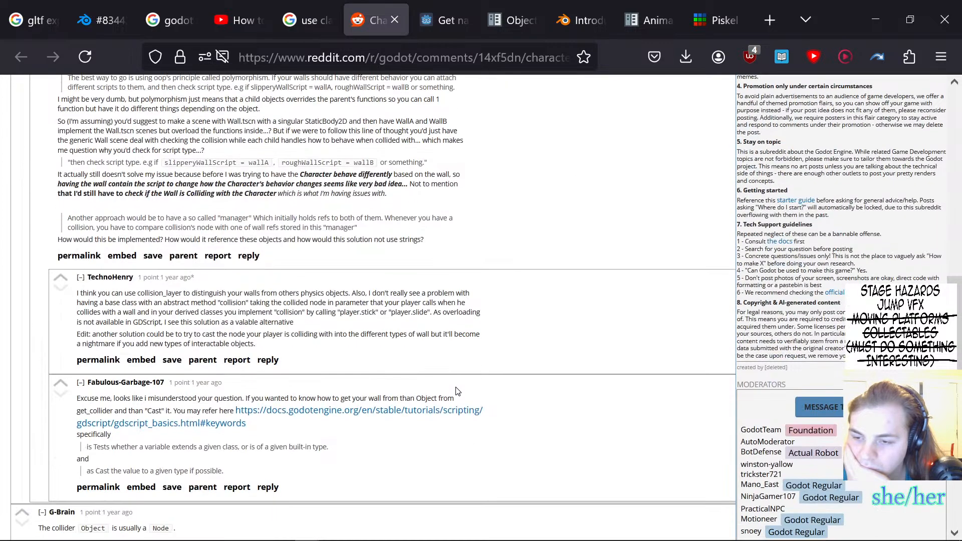
scroll(457, 390, down, 3)
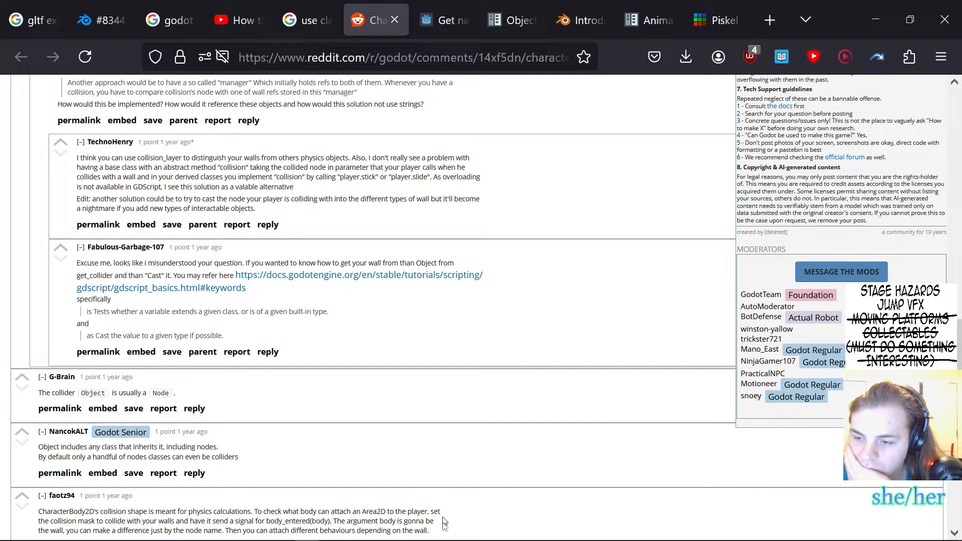
mouse_move(454, 536)
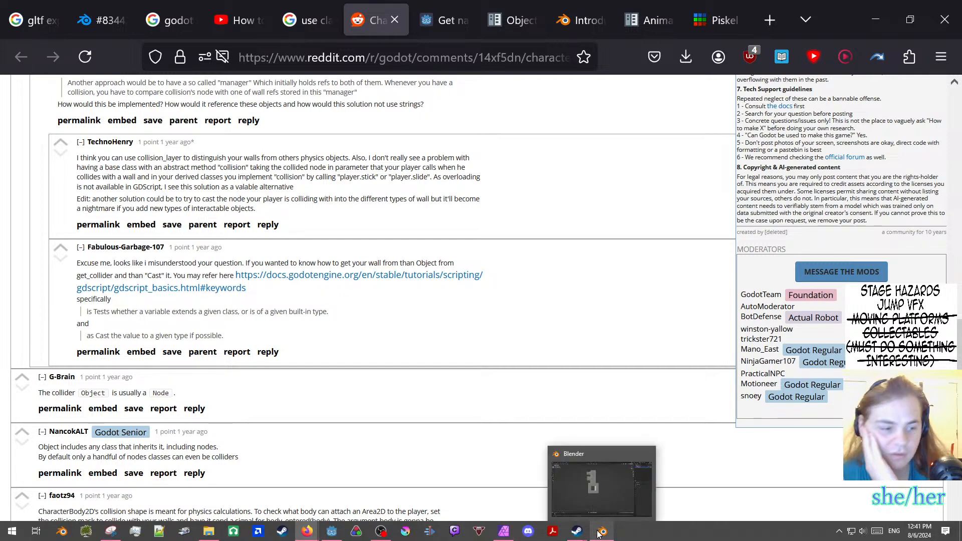
- Switch to Godot and turn off layer 1 in the DeathPit area's collision mask
click(331, 531)
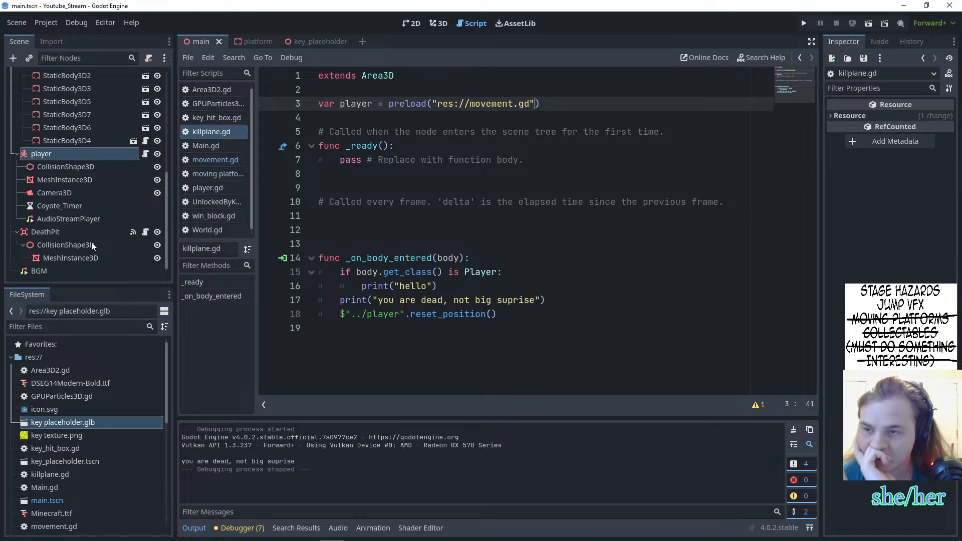
click(85, 234)
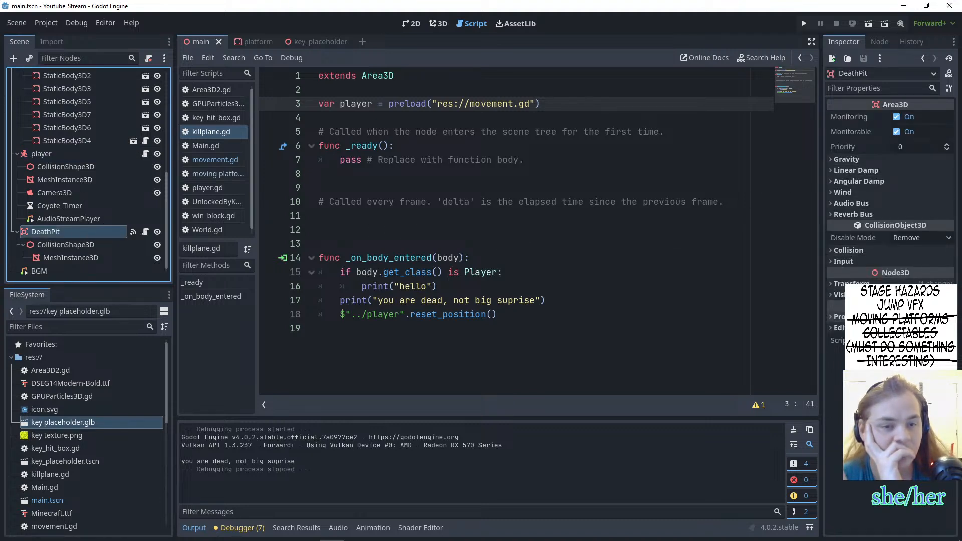
click(856, 251)
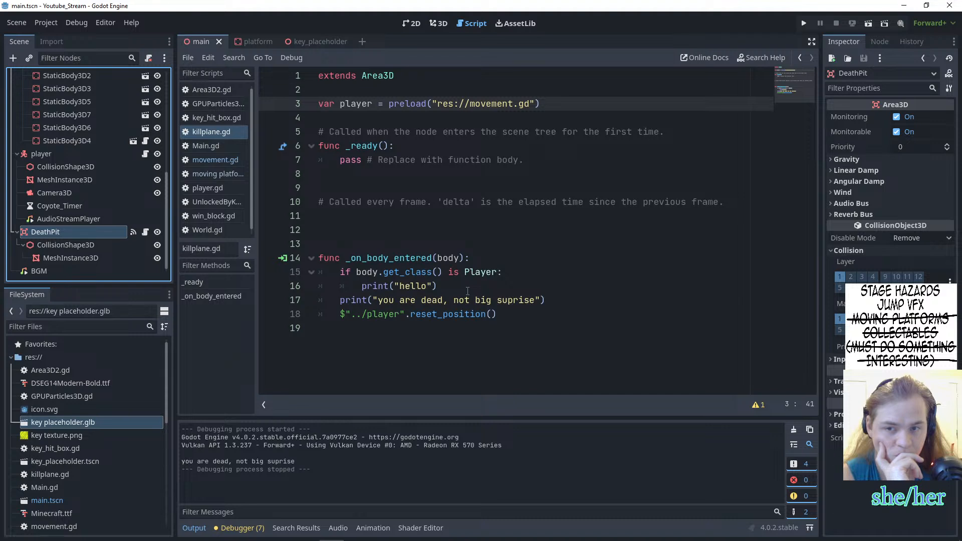
click(839, 319)
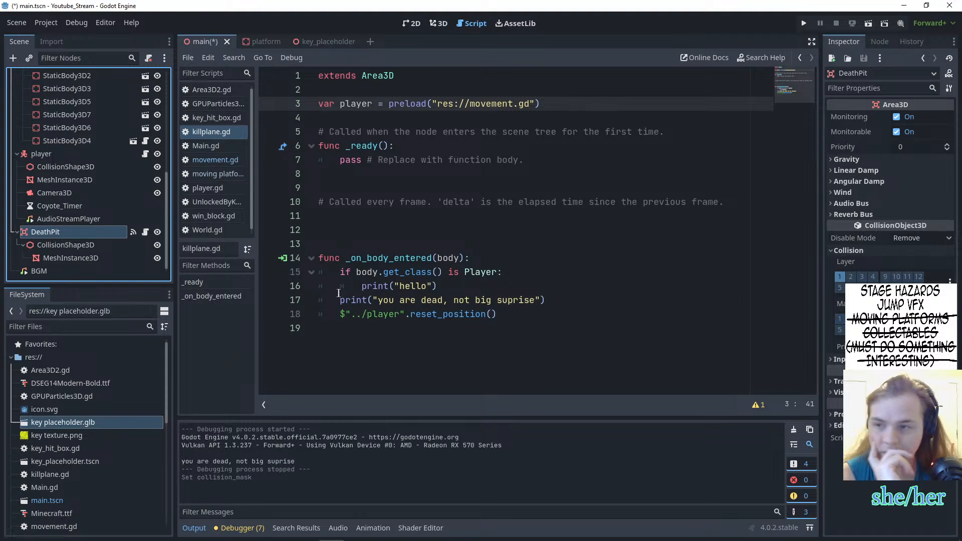
- Put the player node on collision layer 2 in addition to layer 1
click(117, 153)
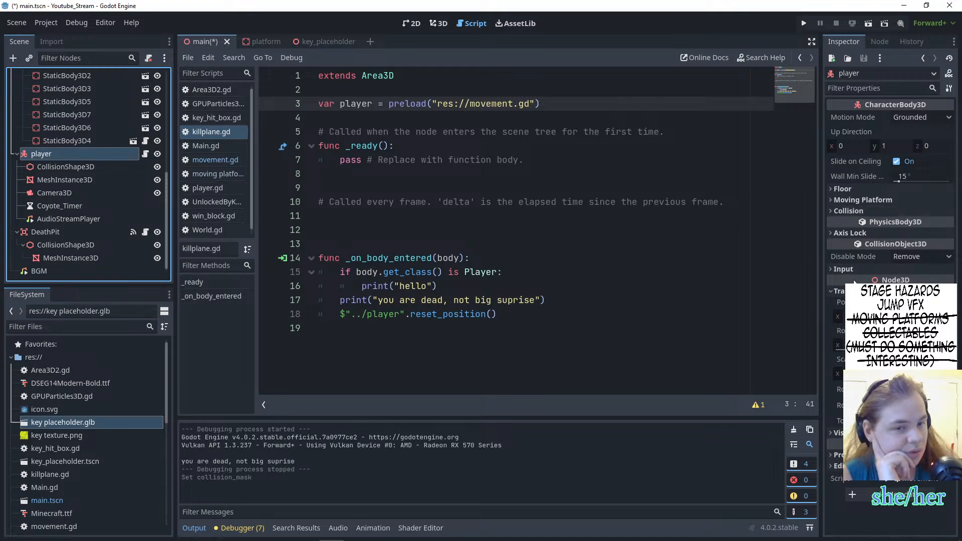
click(98, 169)
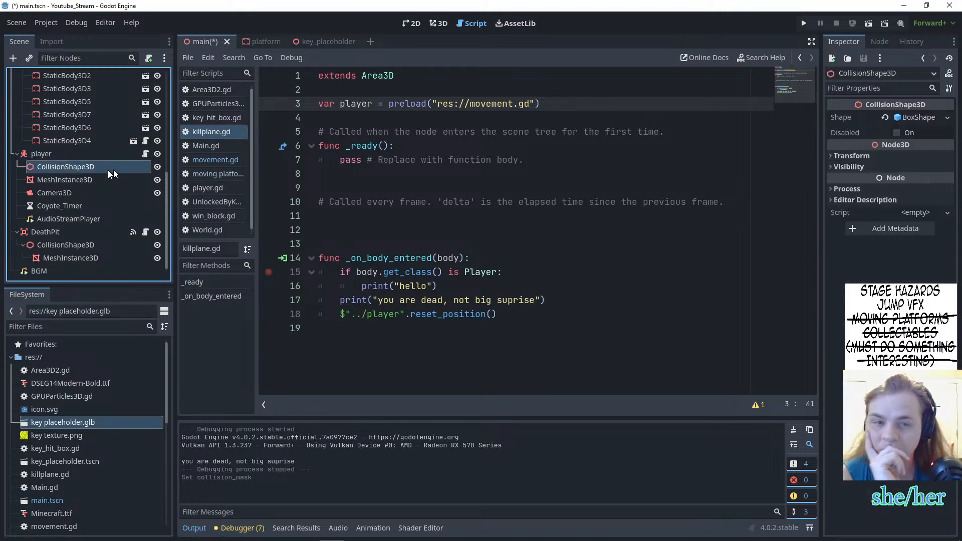
click(852, 156)
click(852, 156)
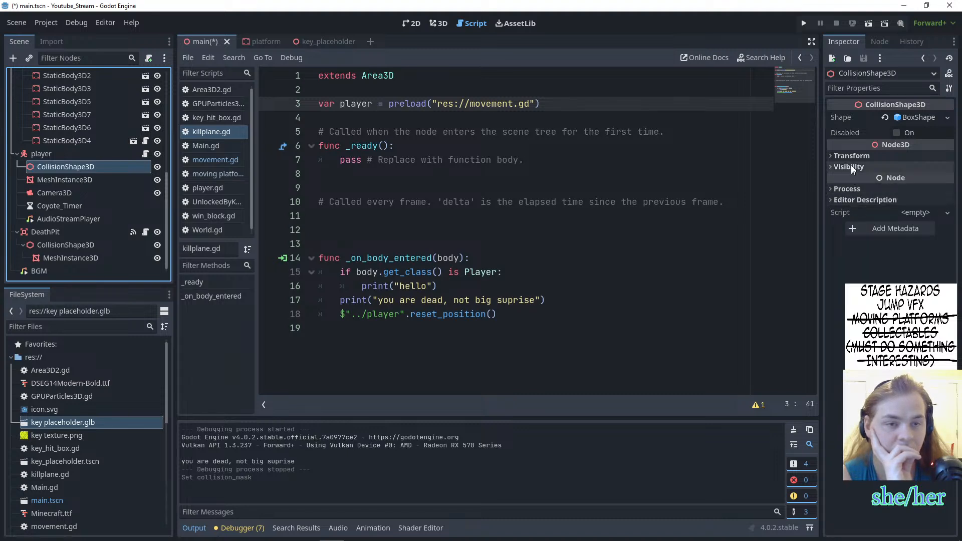
click(64, 153)
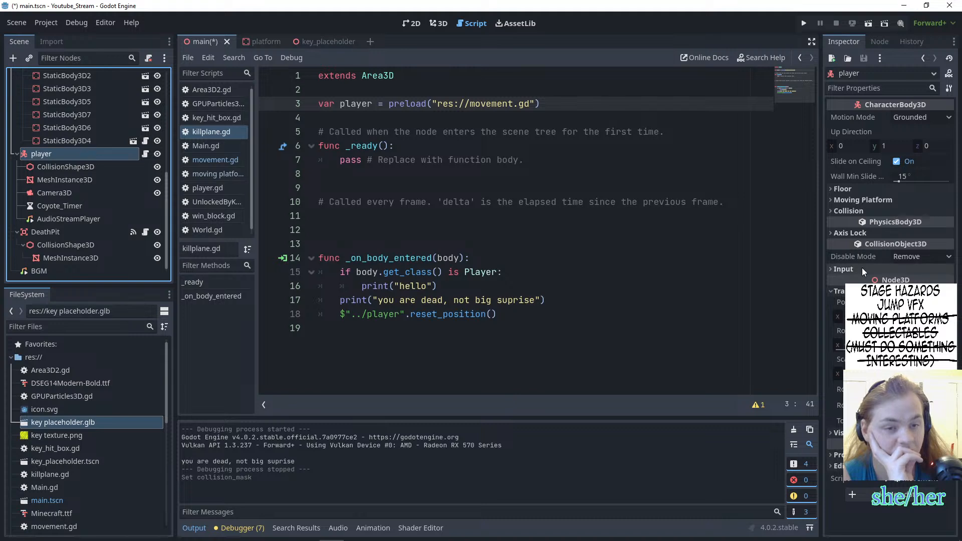
click(853, 210)
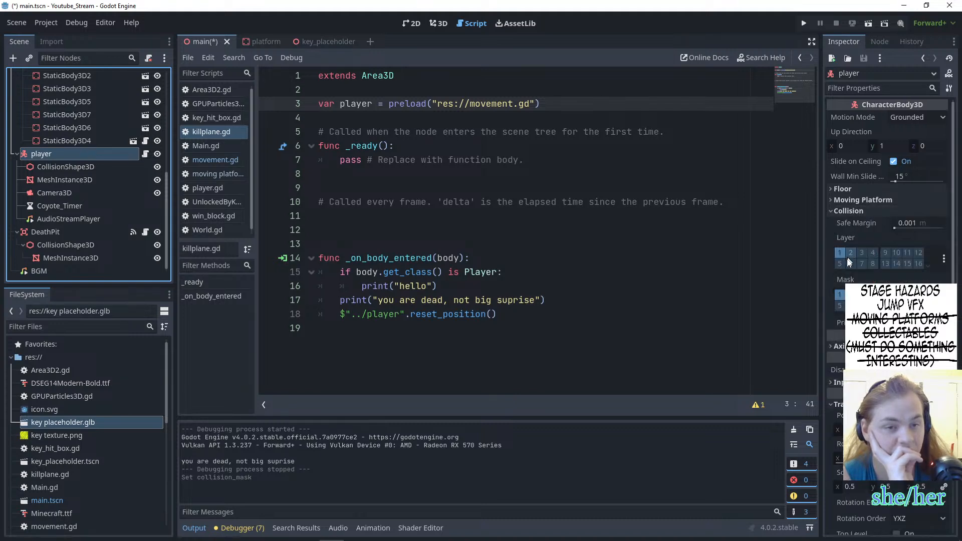
click(850, 253)
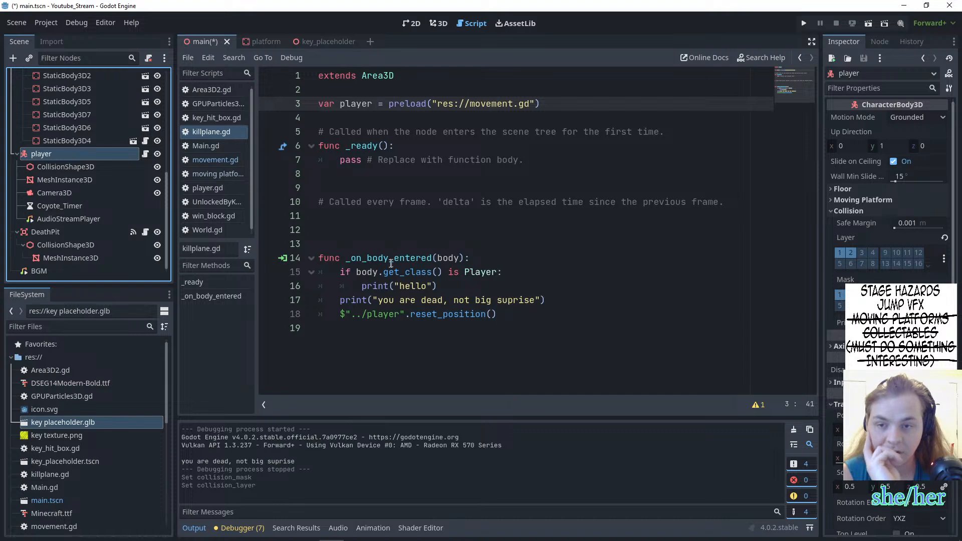
- In killplane.gd, delete the Player class check and both print lines from _on_body_entered, keeping only the reset_position() call
click(464, 301)
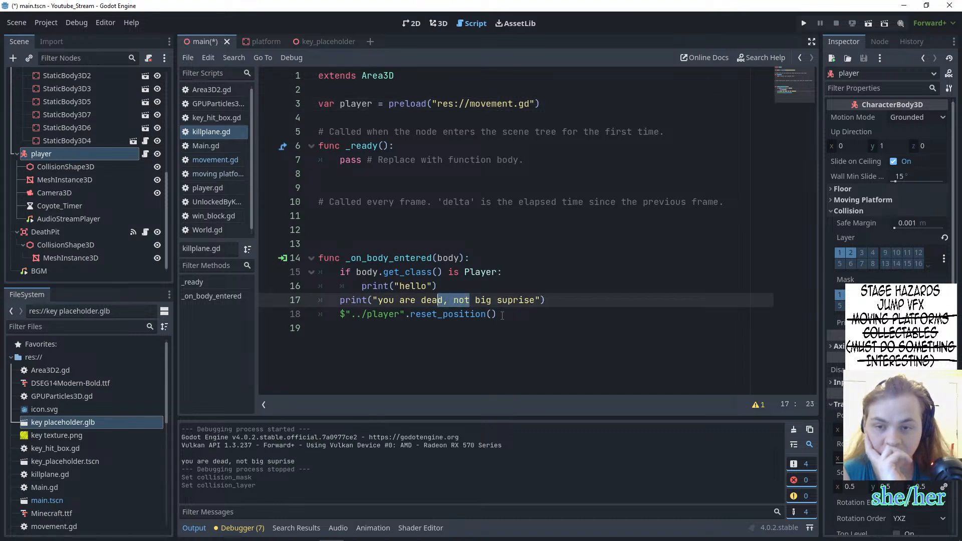
drag(502, 315, 340, 286)
click(494, 303)
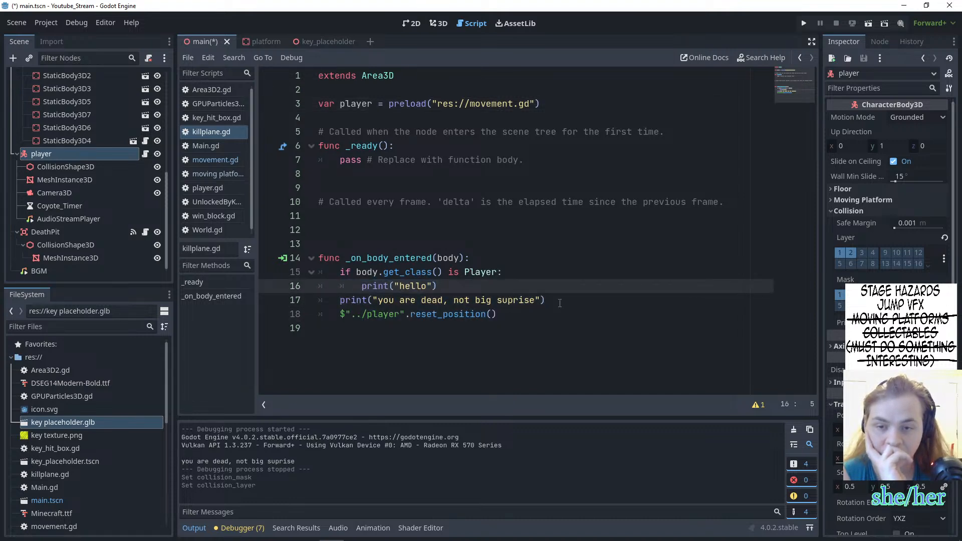
drag(559, 303, 314, 276)
key(BackSpace)
key(BackSpace)
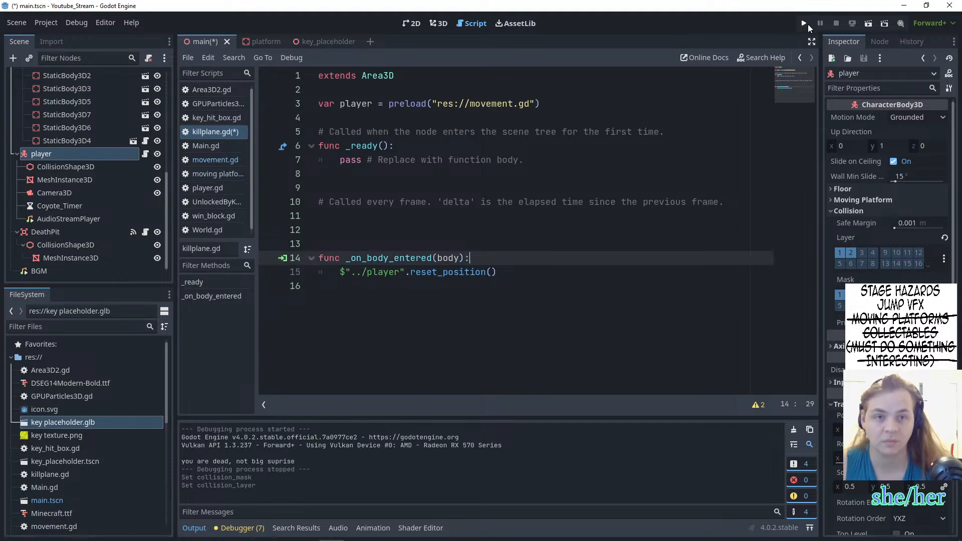
- Lower the StaticBody3D8 block slightly along the vertical axis in the 3D scene
click(438, 24)
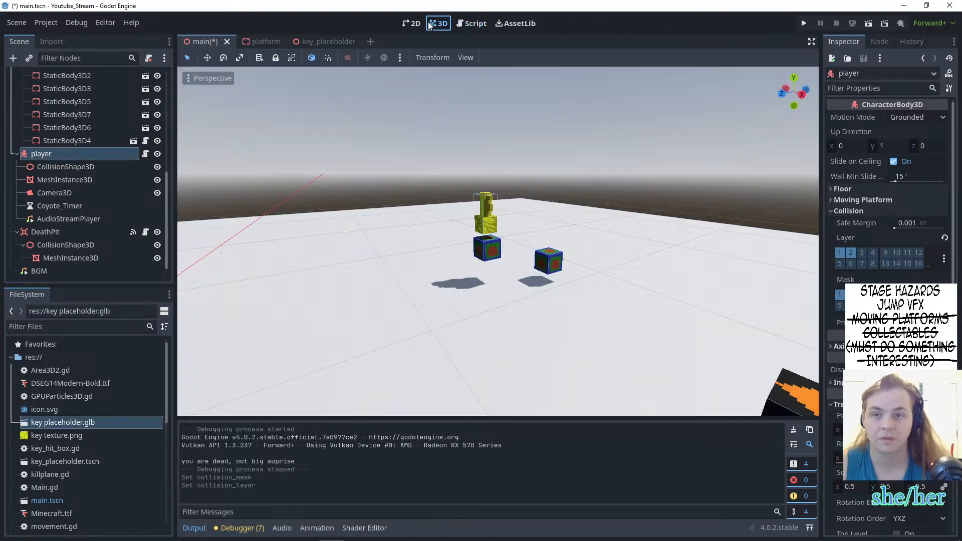
click(553, 275)
drag(550, 204, 549, 213)
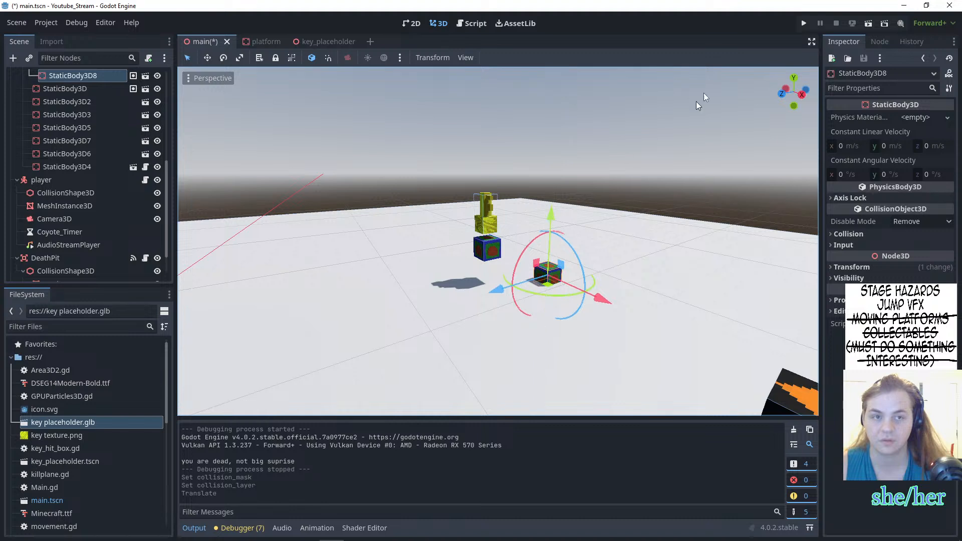
- Run the project, move the player off the starting block to test the DeathPit, and stop the game
click(804, 23)
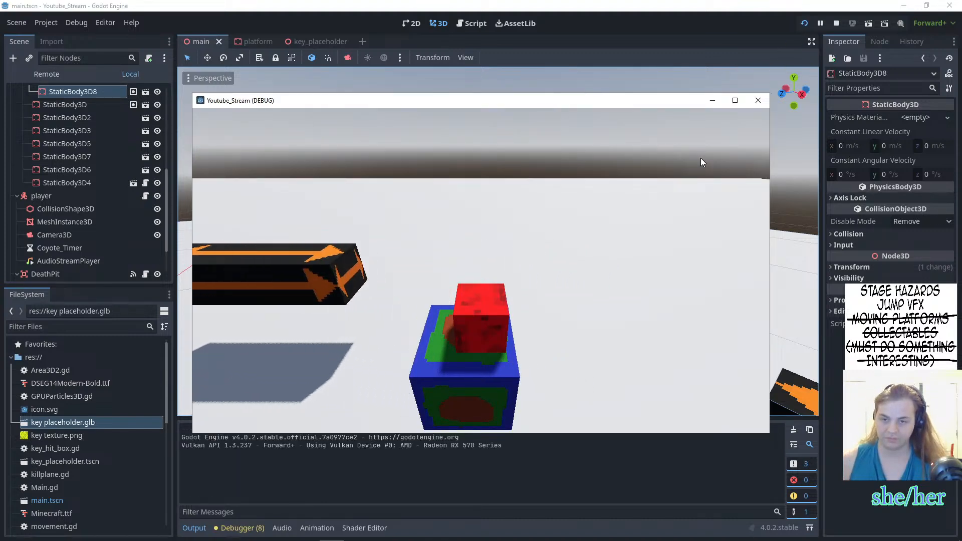
key(d)
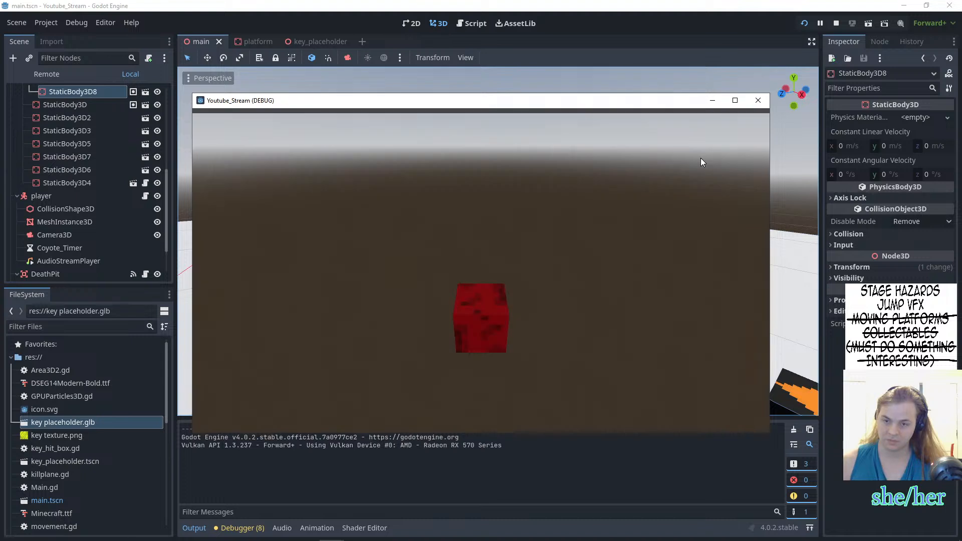
key(Escape)
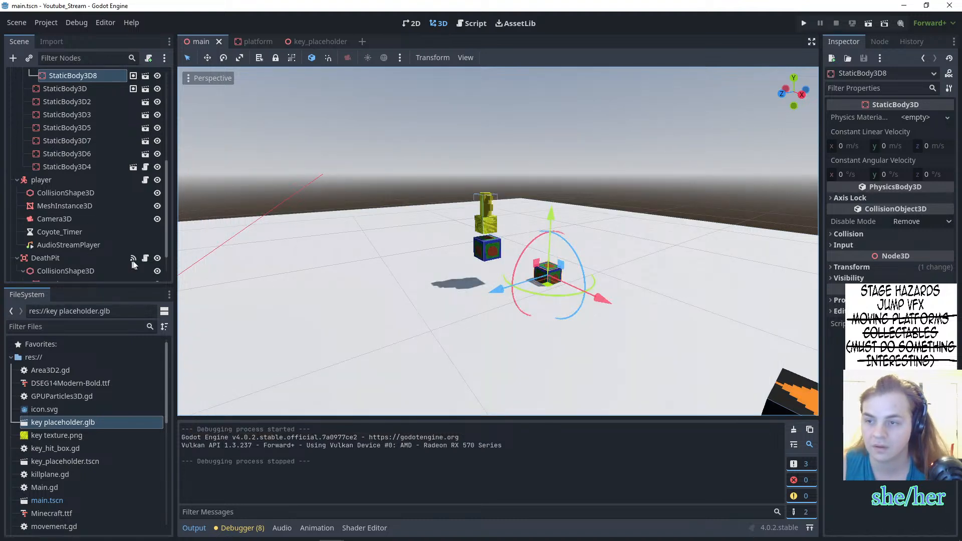
- Enable layer 2 in the DeathPit area's collision mask
click(146, 259)
click(86, 257)
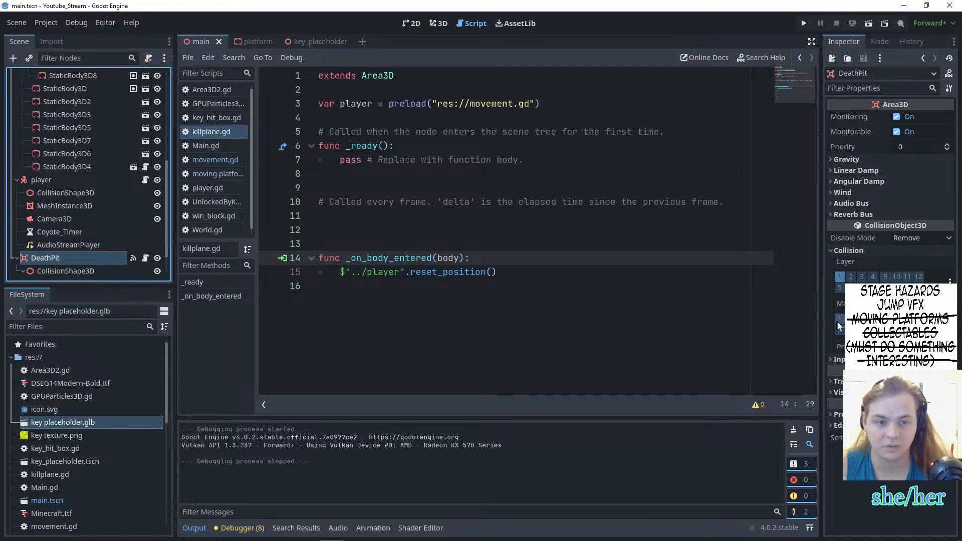
click(850, 319)
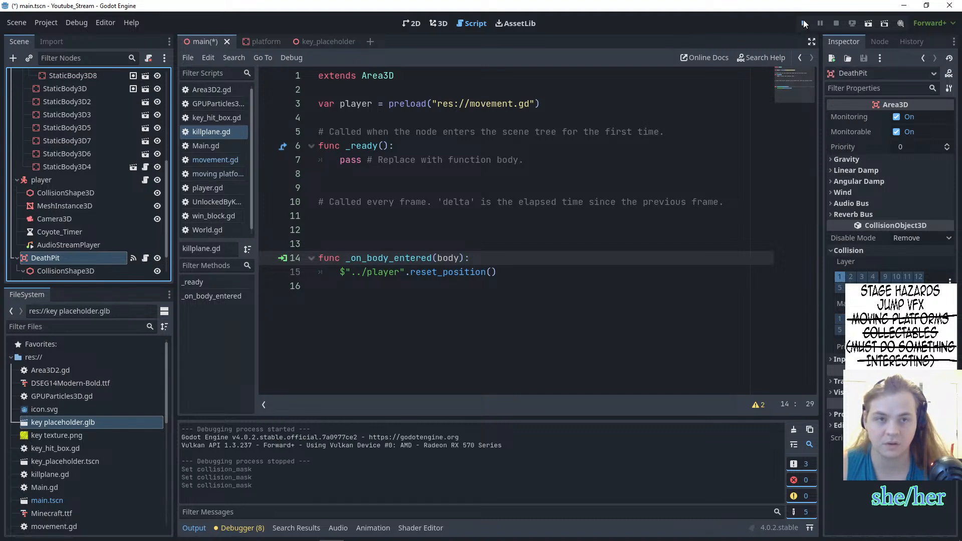
- Run the project, jump the player across the blocks to test the DeathPit's collision mask, and stop the game
click(804, 23)
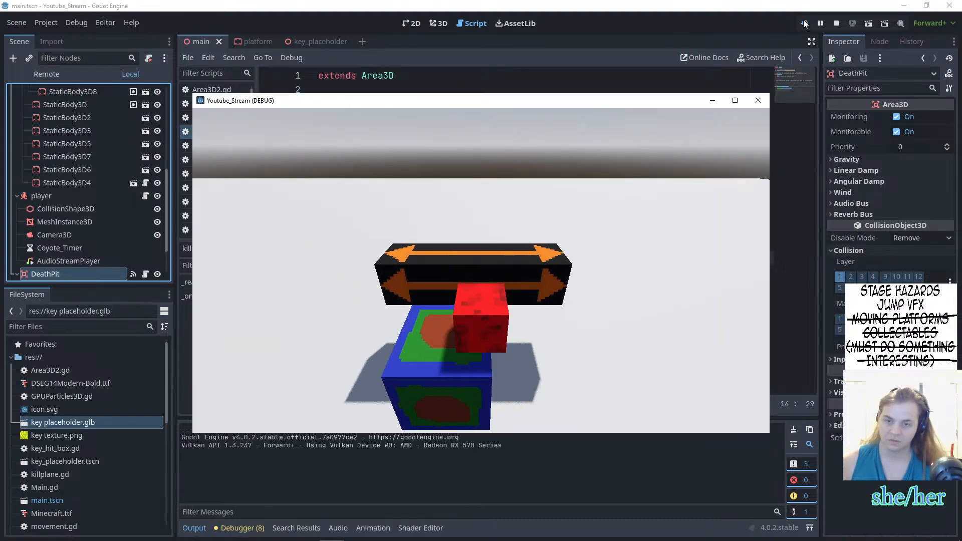
key(w)
key(space)
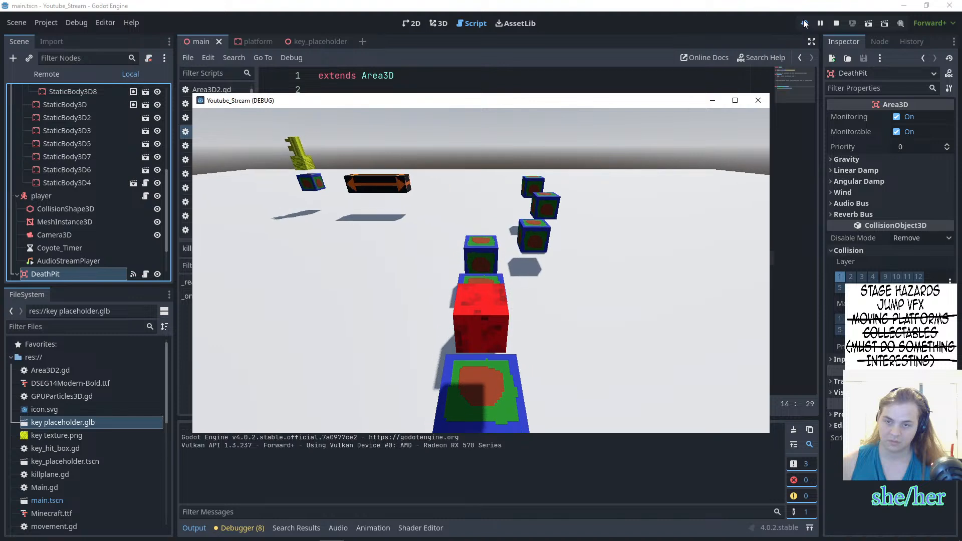
key(w)
key(space)
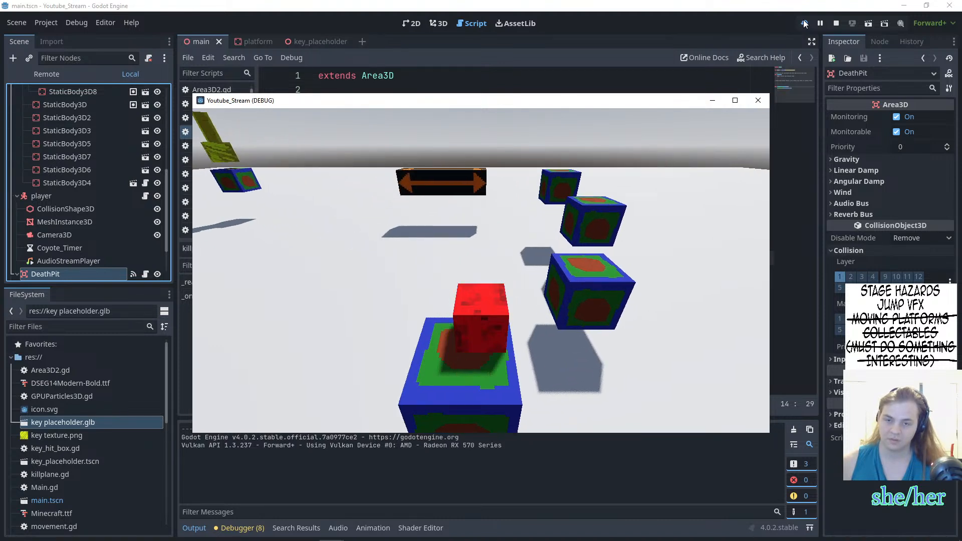
key(d)
key(space)
key(w)
key(space)
key(d)
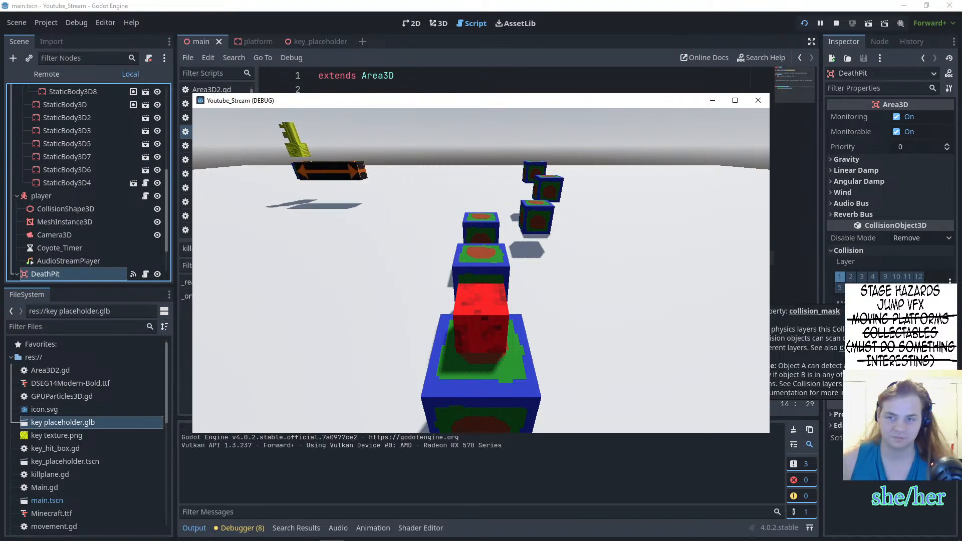
key(w)
key(space)
key(w)
key(space)
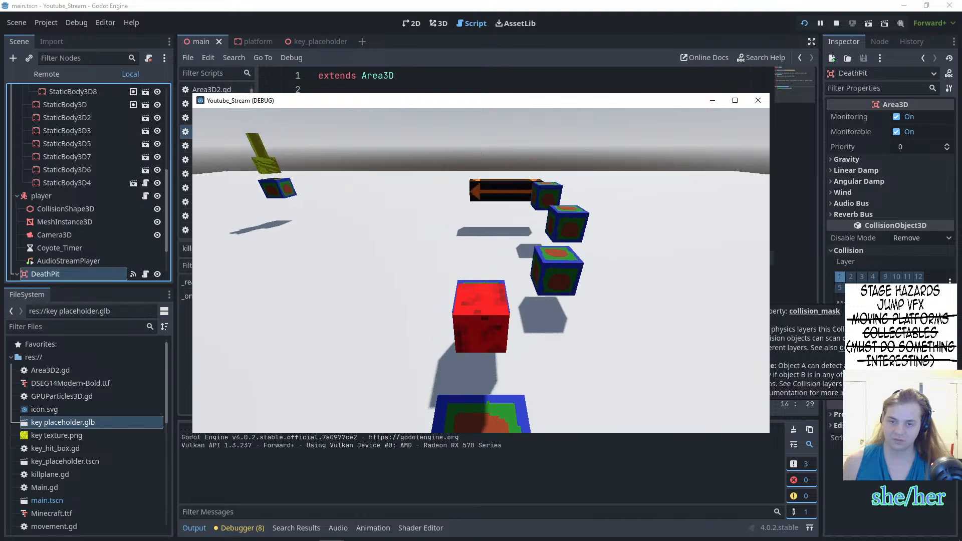
key(space)
key(d)
key(w)
key(d)
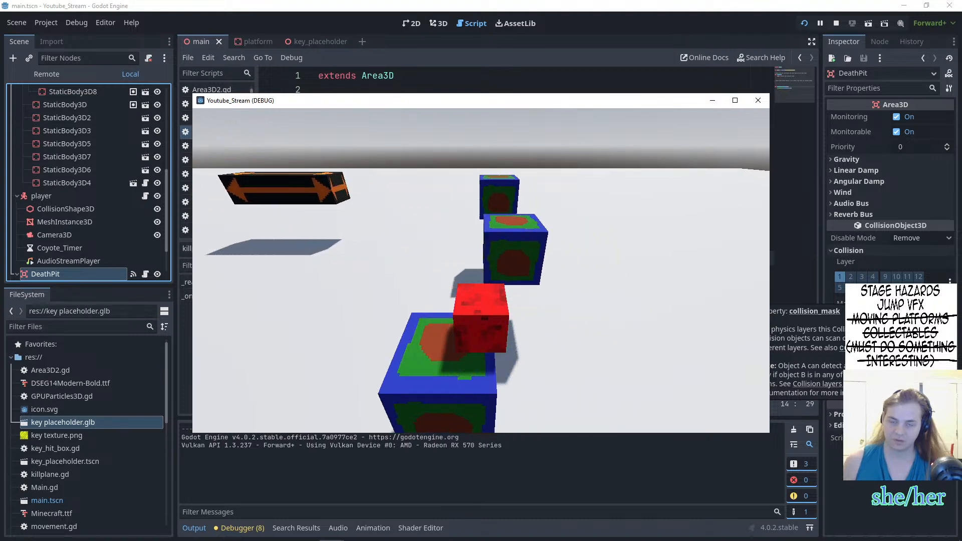
key(space)
key(w)
key(space)
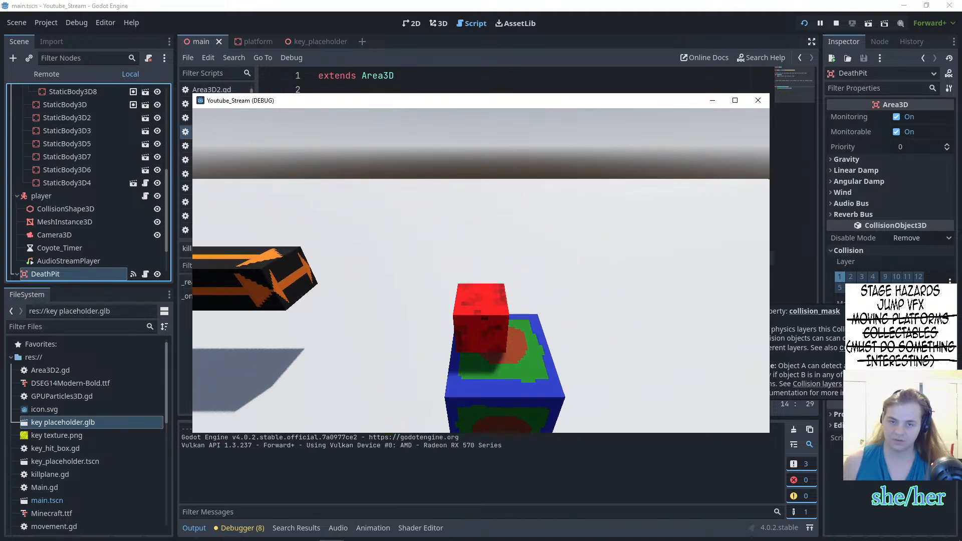
key(Escape)
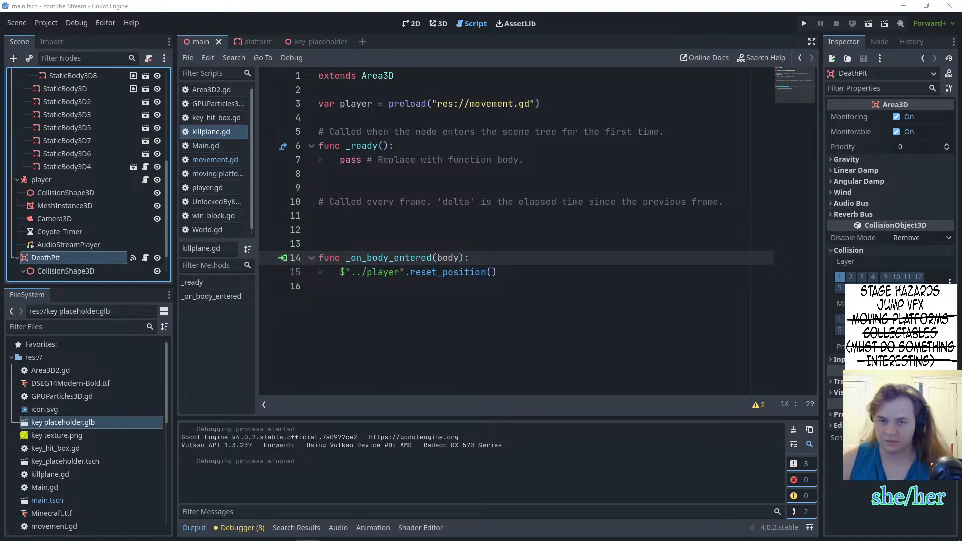
- Switch to the Godot 4 multiplayer FPS video in the browser and review its Muzzle Flash Effect section, rewinding and pausing where GPUParticles3D is added
key(alt+Tab)
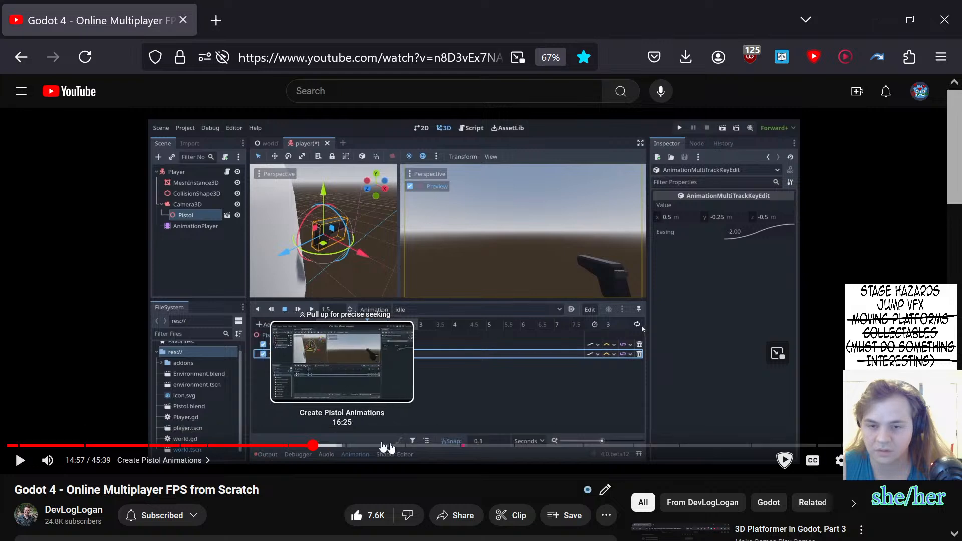
click(406, 445)
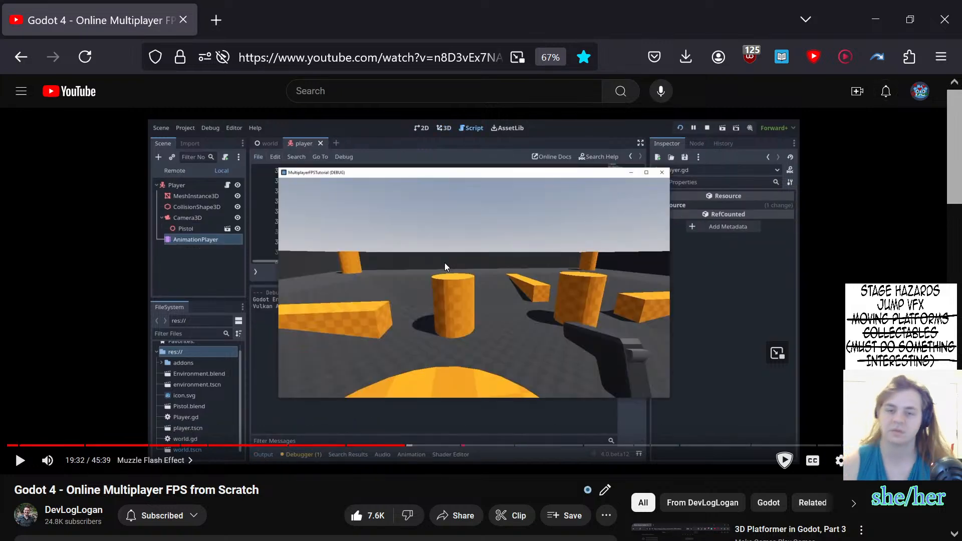
click(445, 267)
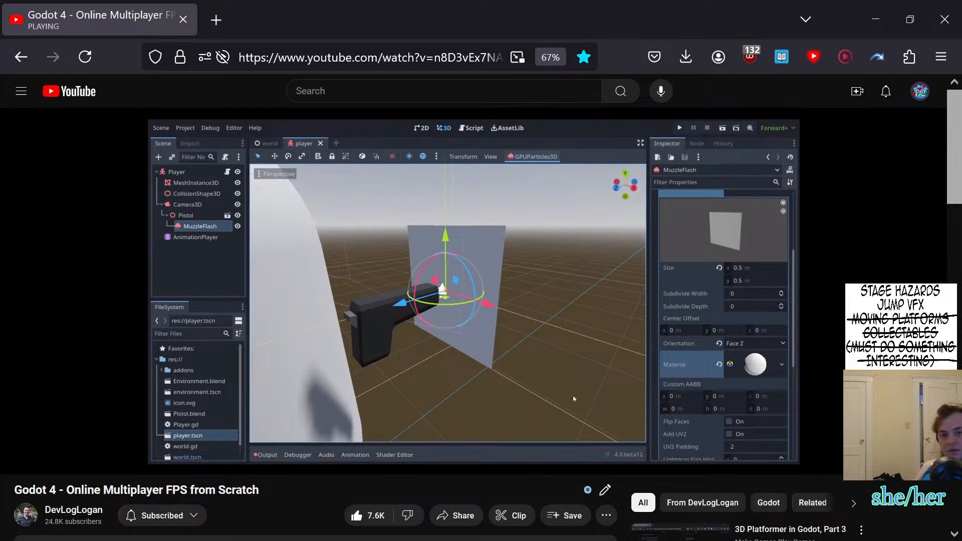
mouse_move(288, 326)
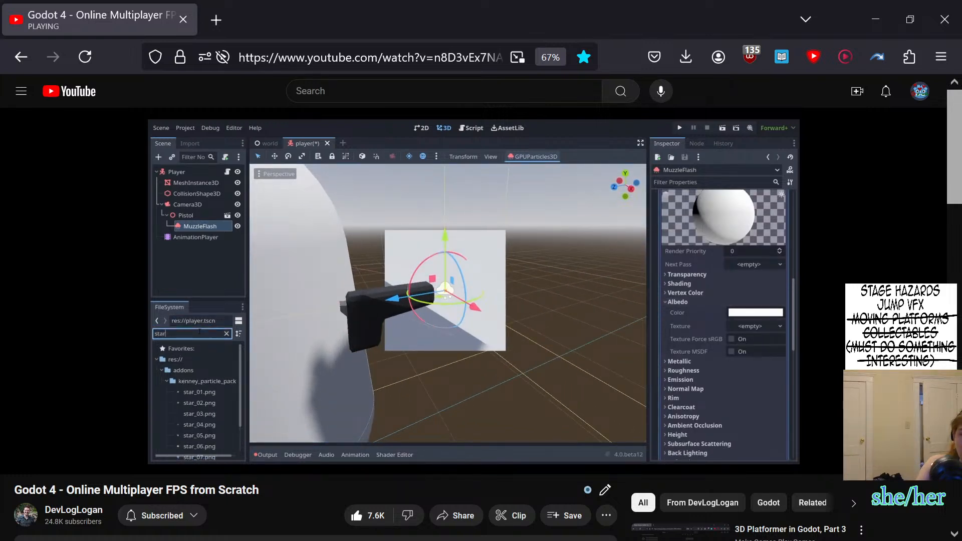
mouse_move(444, 350)
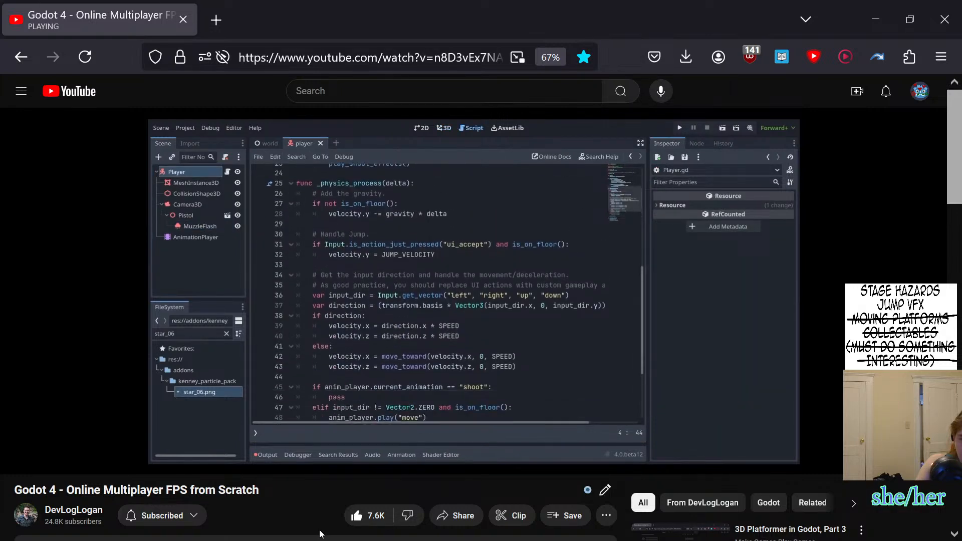
click(448, 319)
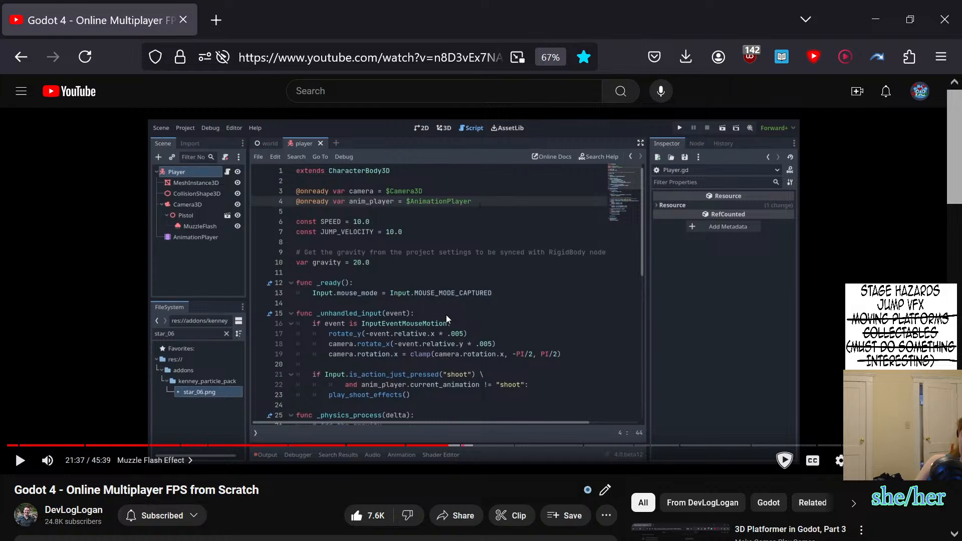
drag(431, 445, 405, 445)
click(431, 388)
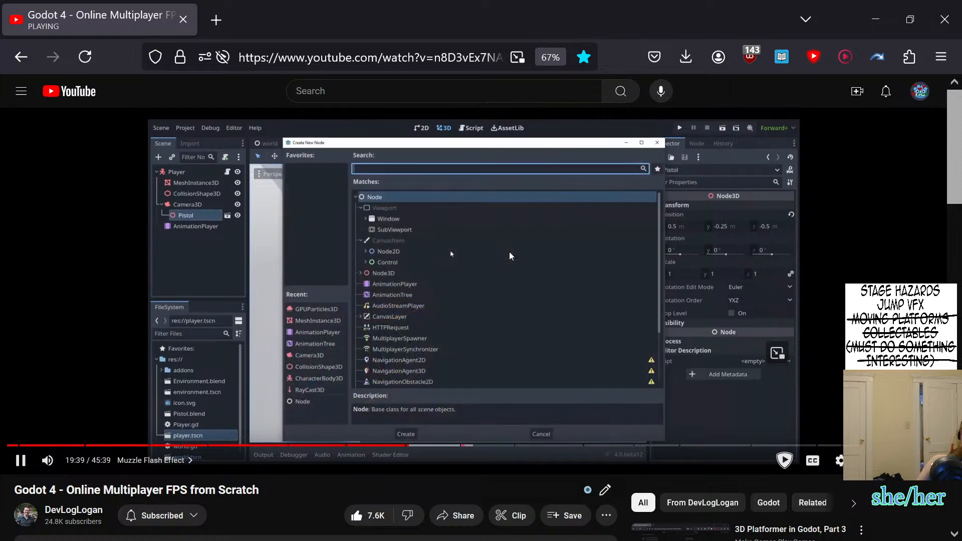
click(511, 256)
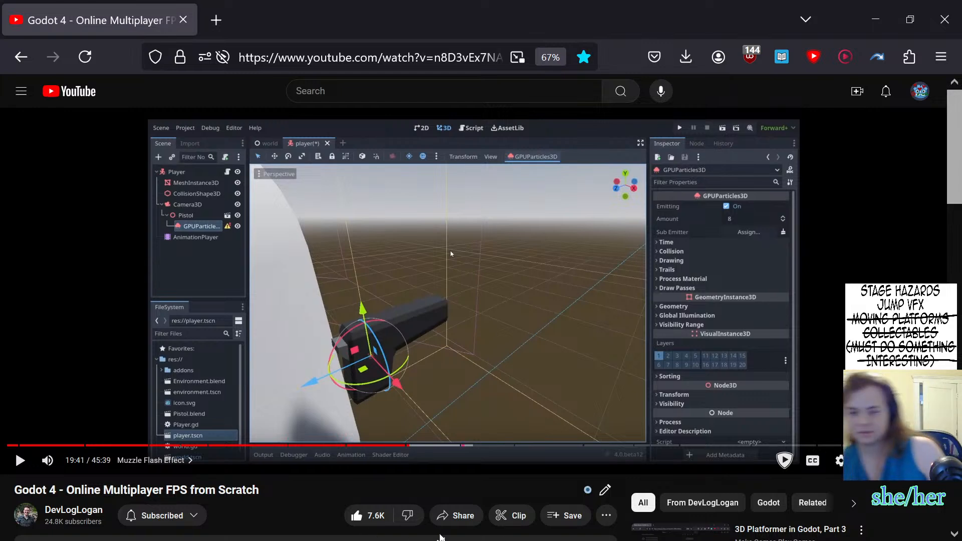
- Arrange the tutorial video window side by side with the Godot editor
double_click(679, 14)
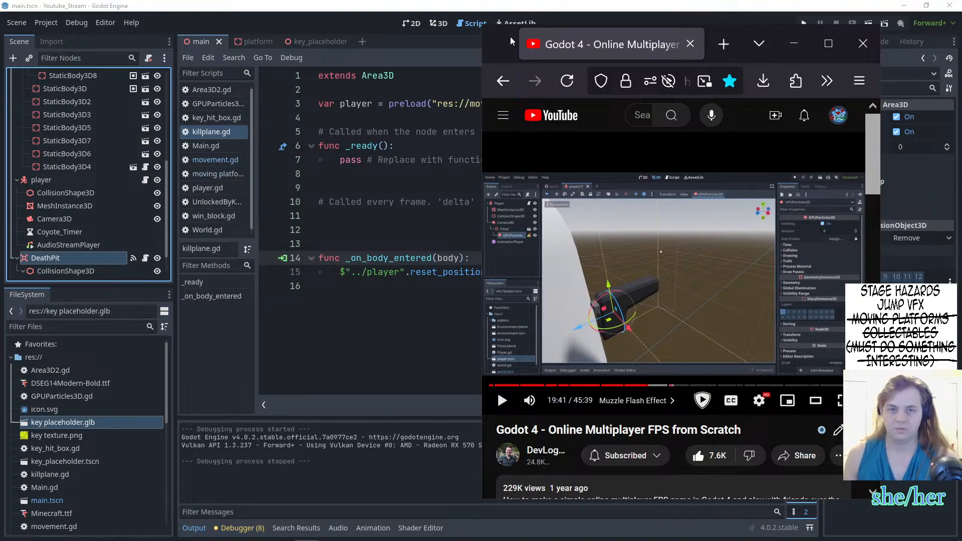
key(super+Right)
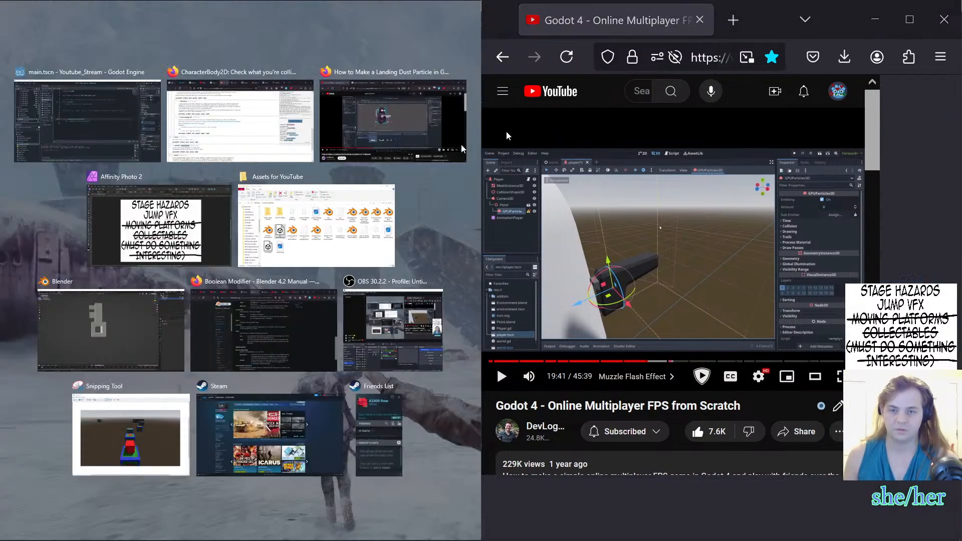
click(75, 107)
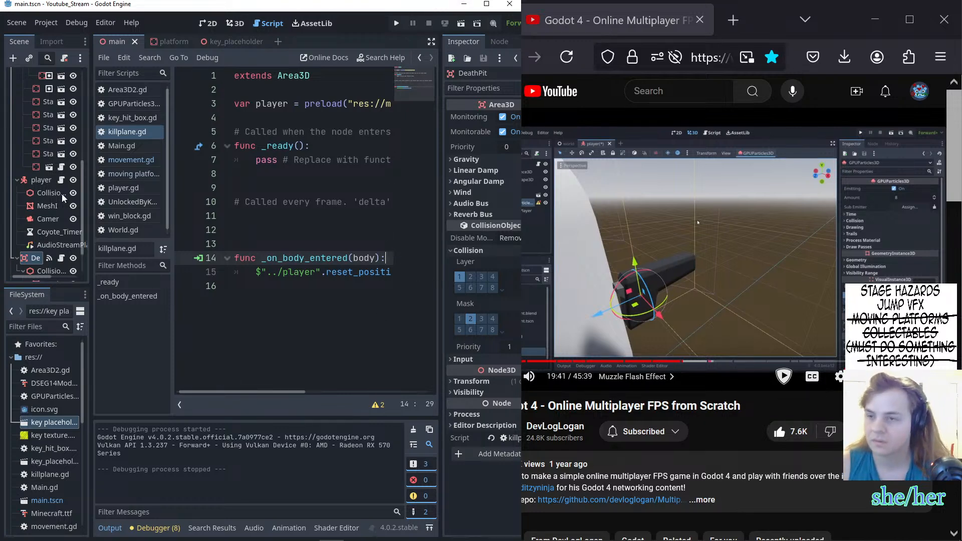
- Add a GPUParticles3D node as a child of the player
click(38, 181)
right_click(38, 181)
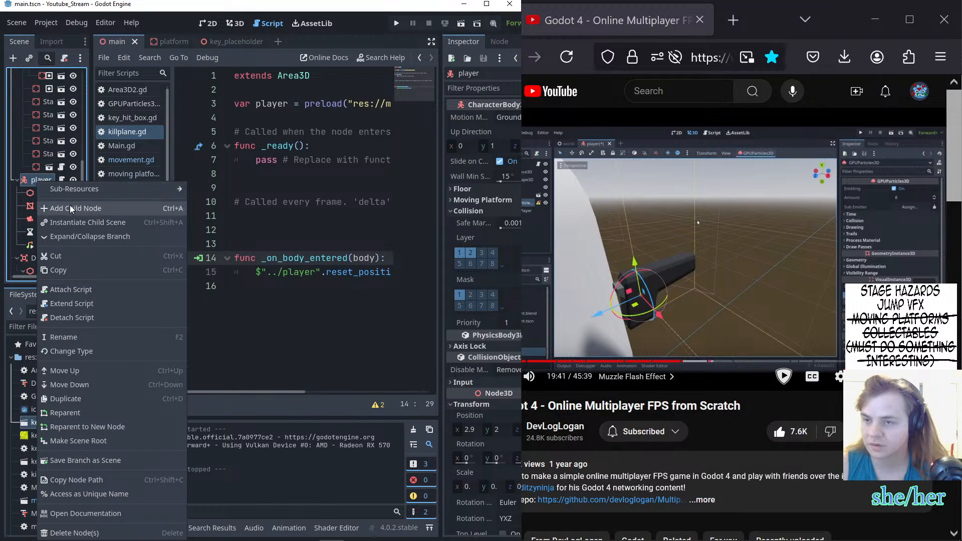
click(70, 206)
text(gu)
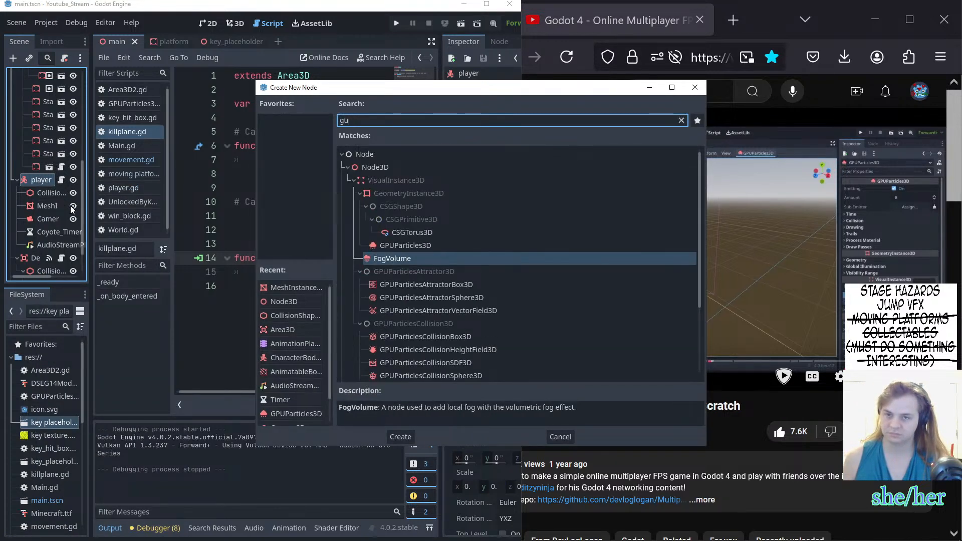
key(BackSpace)
text(pu)
key(Return)
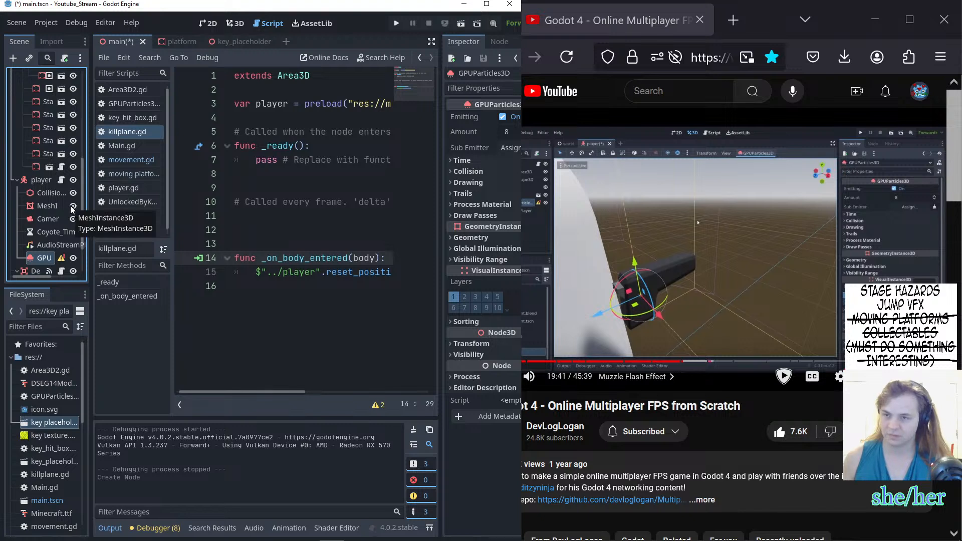
double_click(43, 258)
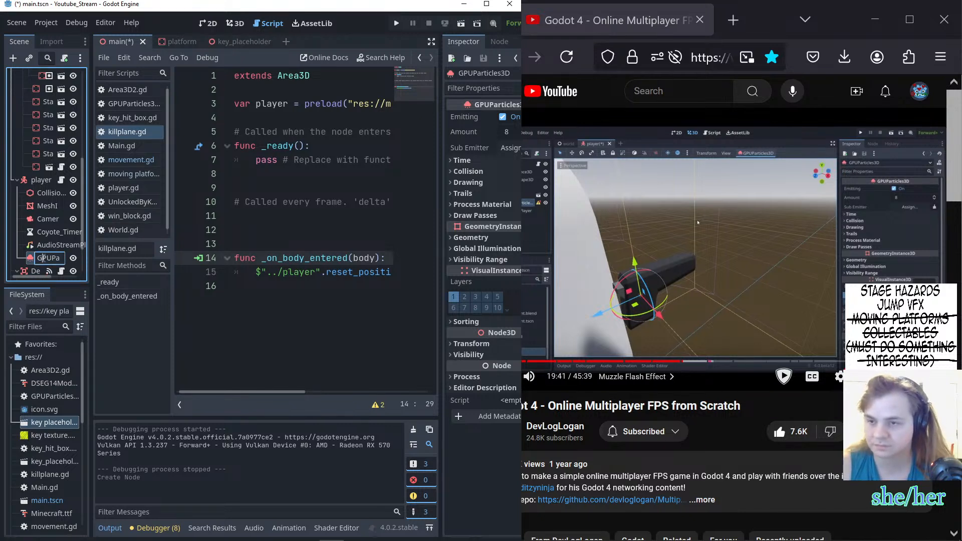
click(89, 236)
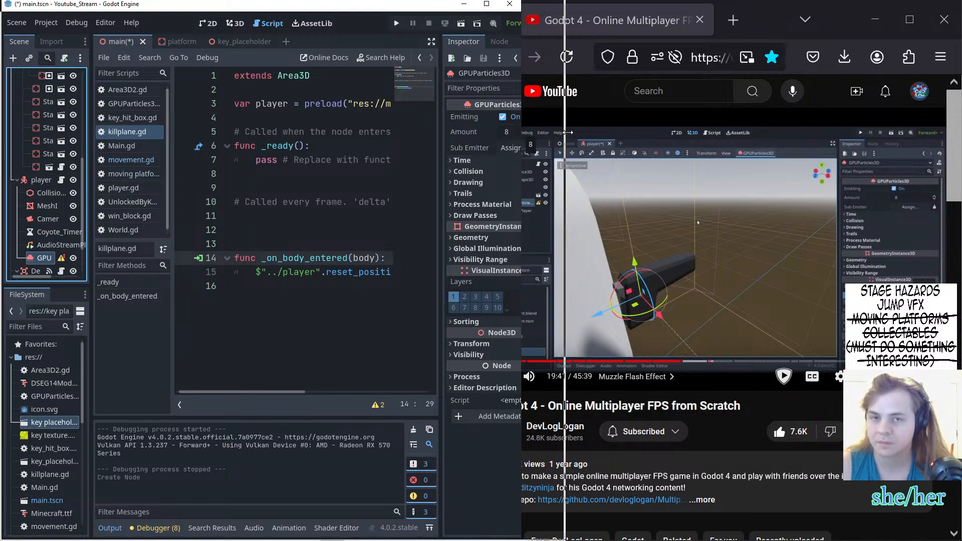
- Set the player's particle node to a lifetime of 0.3 s and enable One Shot
click(520, 132)
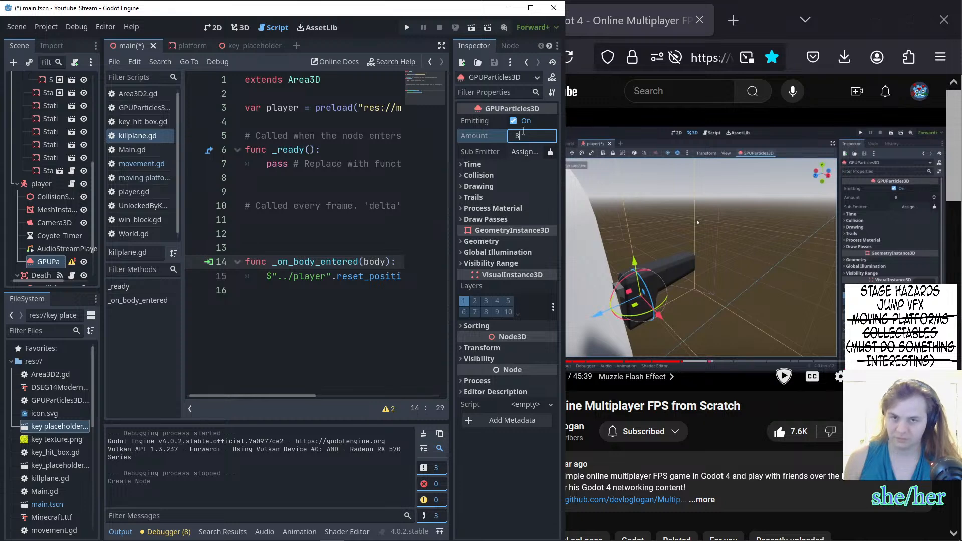
click(501, 164)
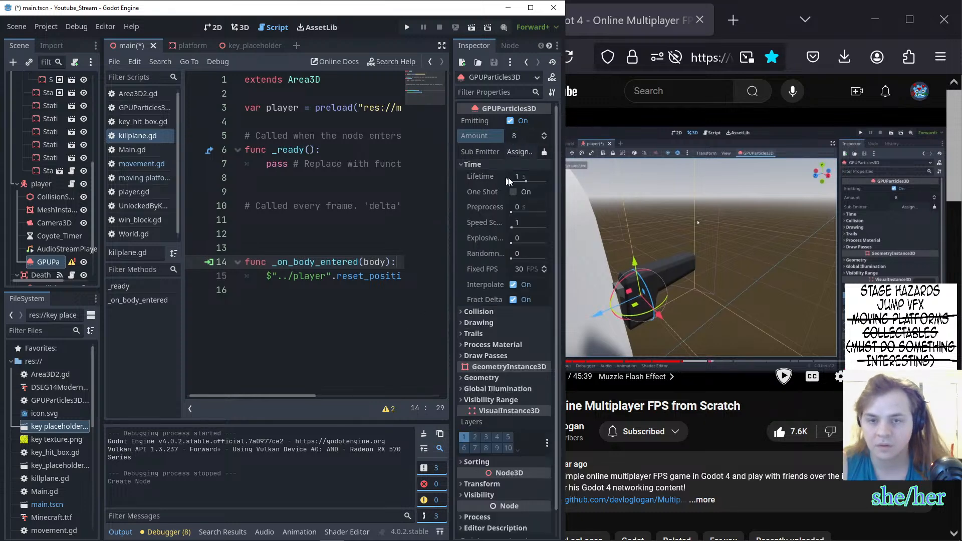
click(516, 176)
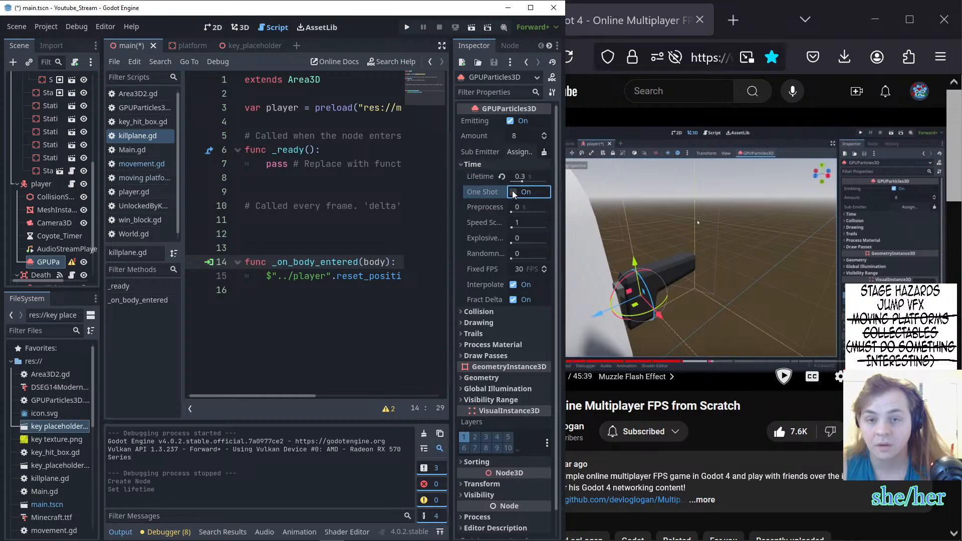
click(513, 191)
click(381, 330)
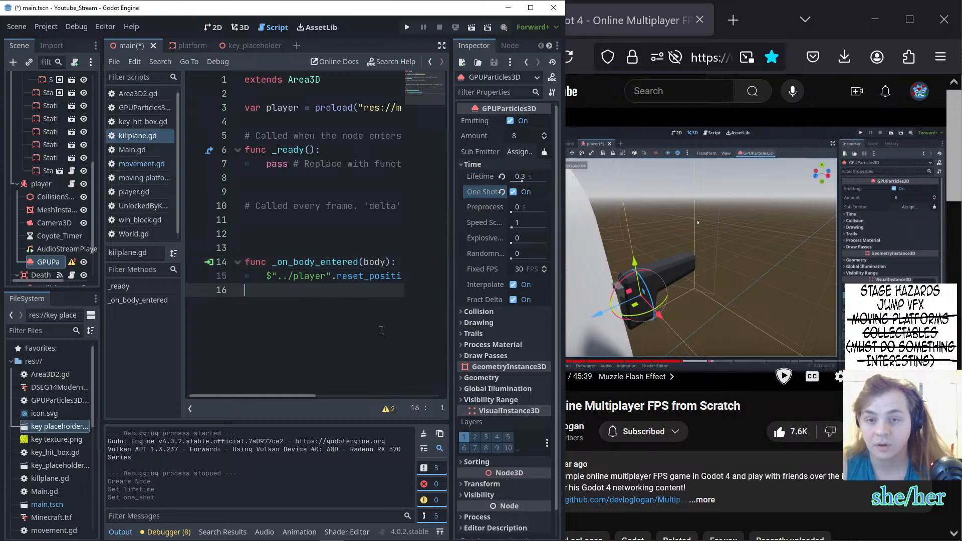
click(49, 267)
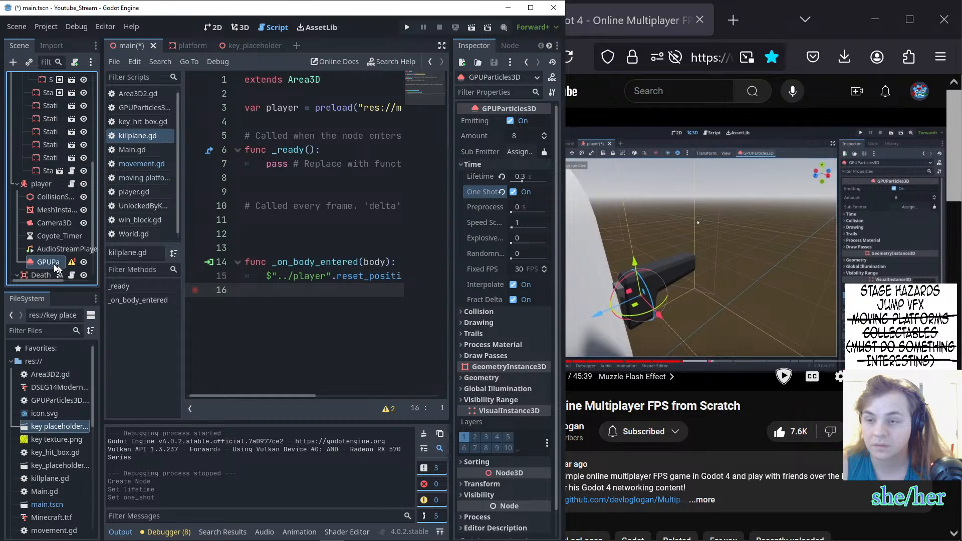
right_click(49, 266)
click(93, 235)
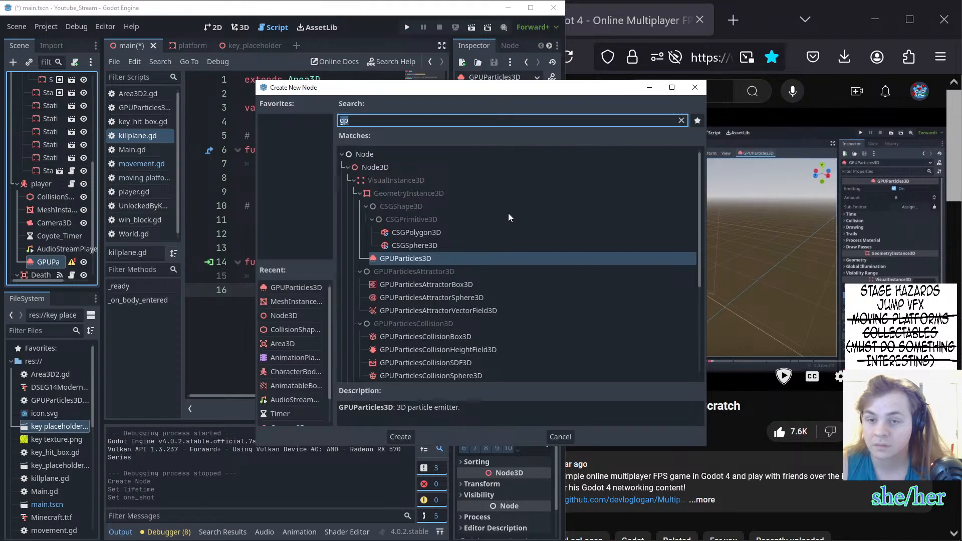
key(Escape)
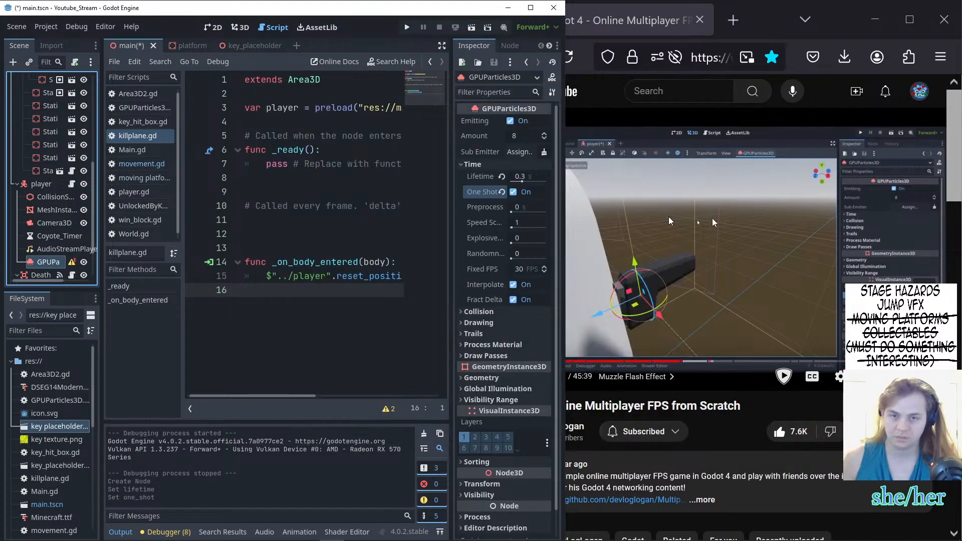
- Resume the tutorial video and rename the player's GPUParticles3D node to JumpDust
click(784, 233)
click(784, 234)
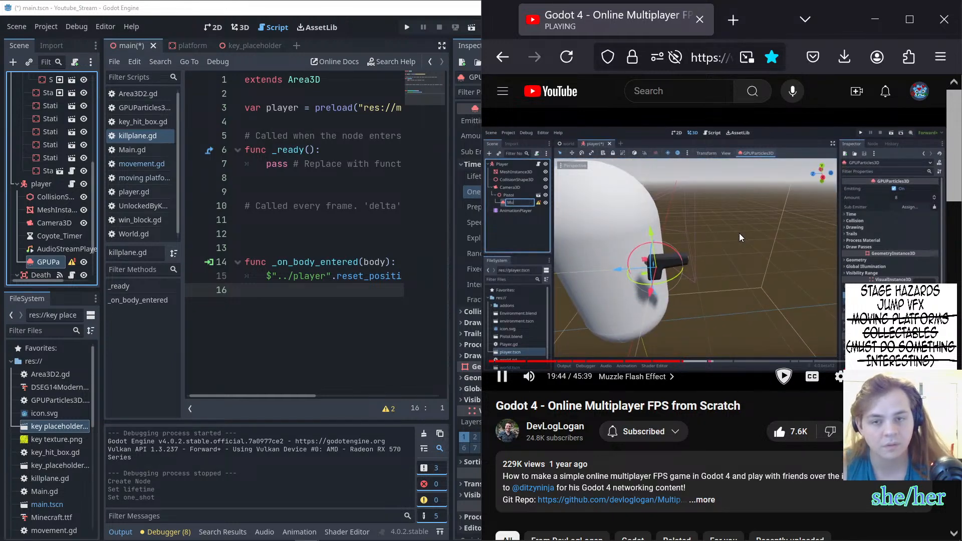
double_click(58, 267)
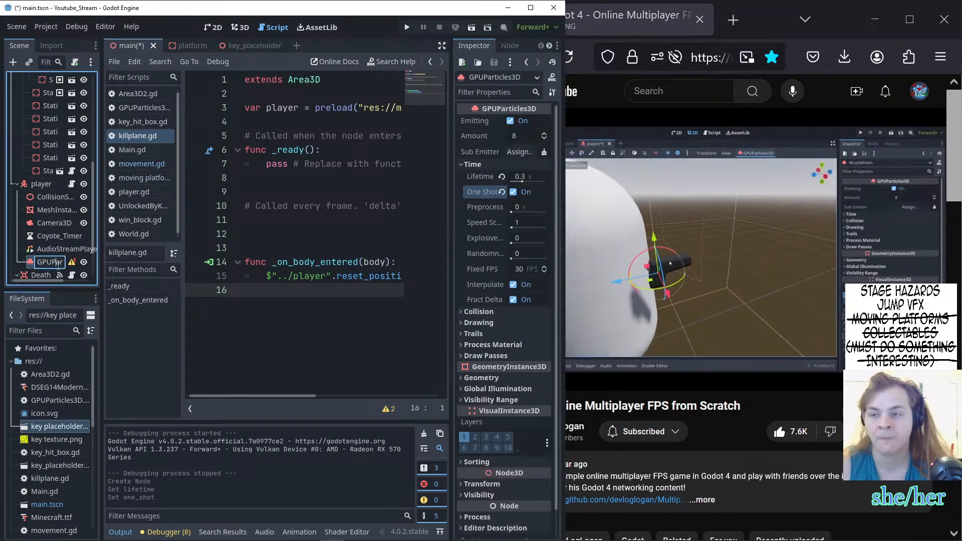
text(Jum)
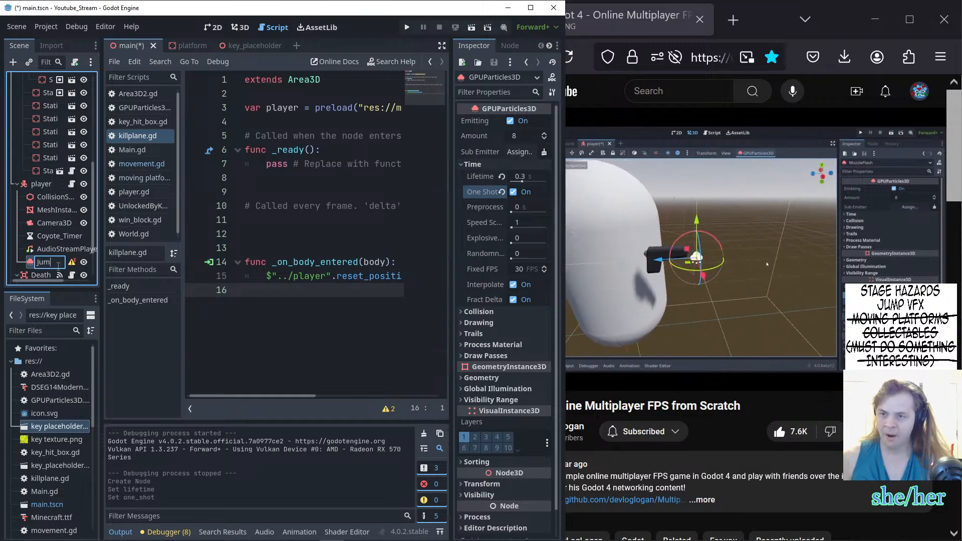
text(pDust)
key(Return)
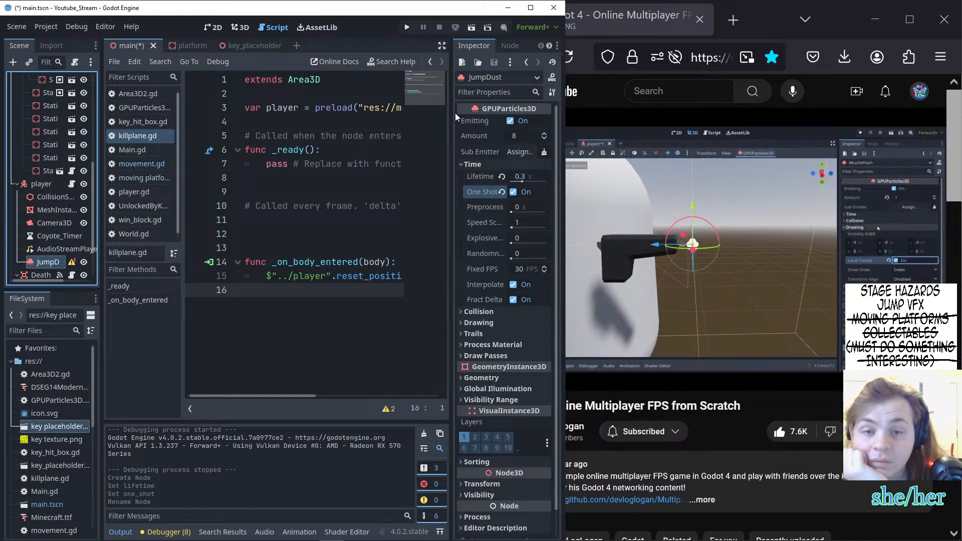
- Enable Local Coords in the drawing settings of the JumpDust particles
click(824, 180)
click(390, 391)
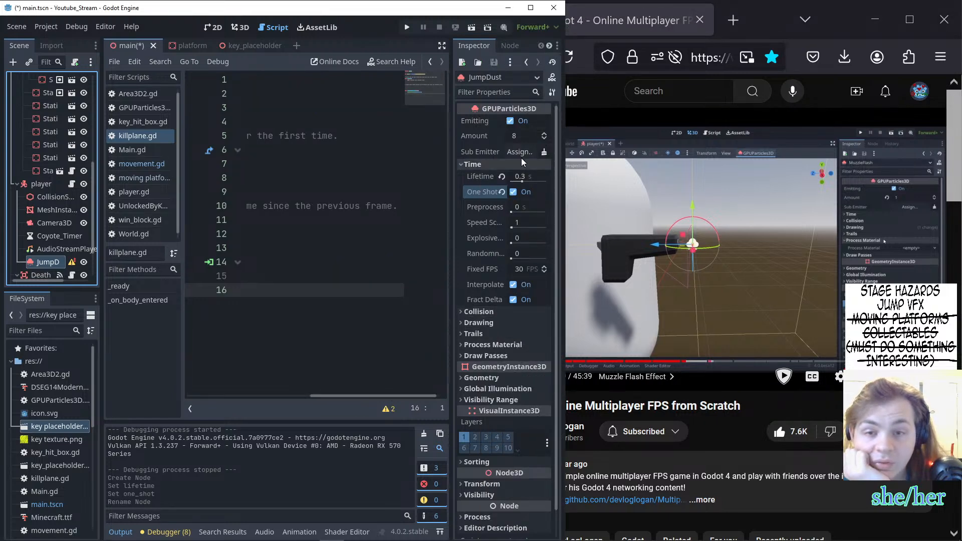
click(504, 345)
click(500, 357)
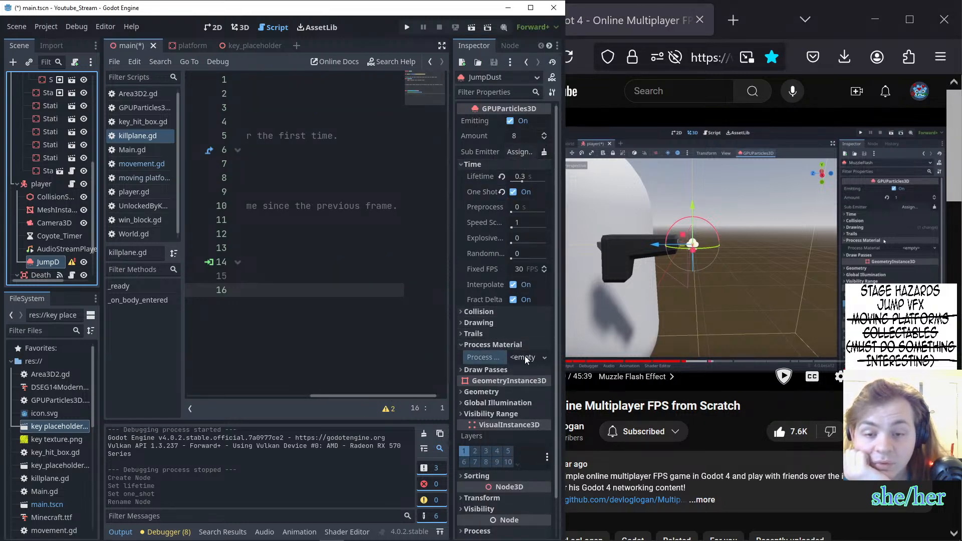
click(524, 355)
click(488, 355)
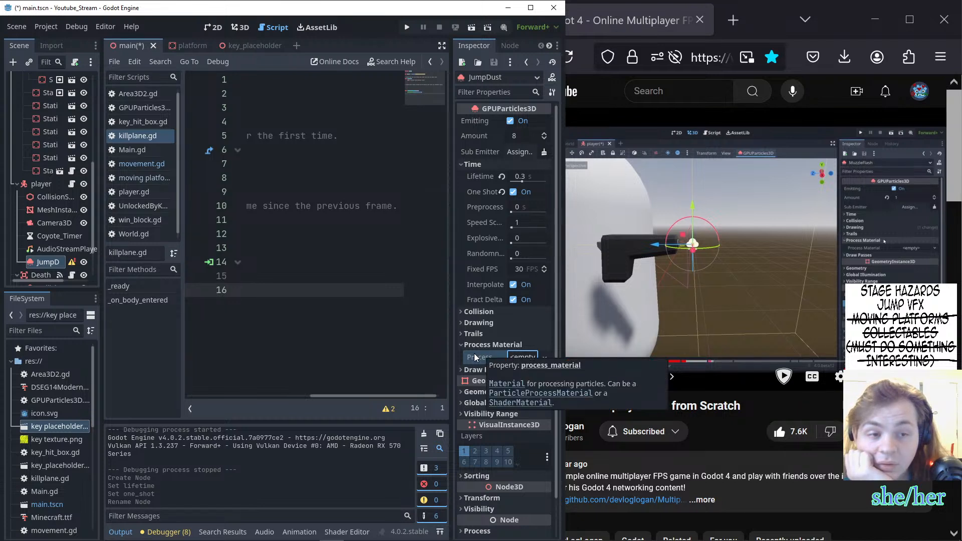
click(477, 323)
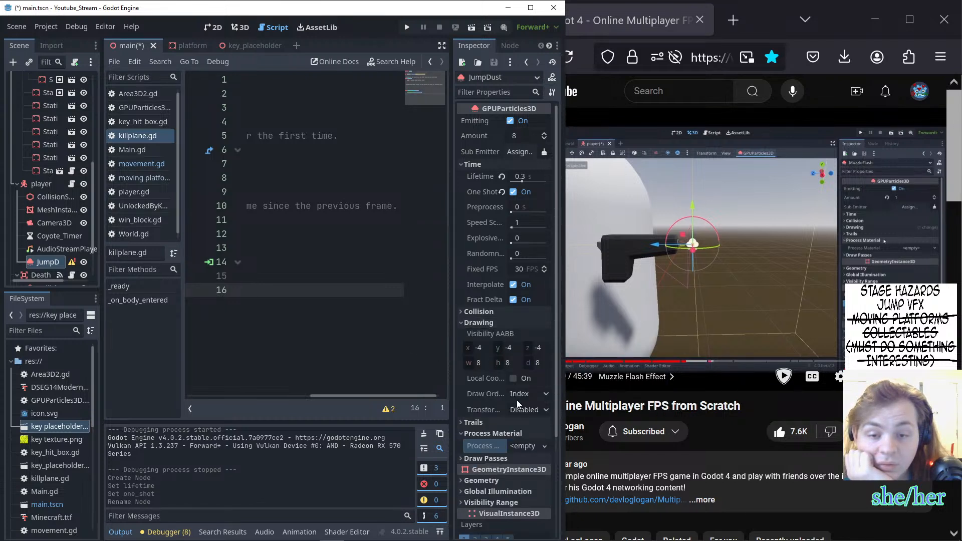
click(514, 377)
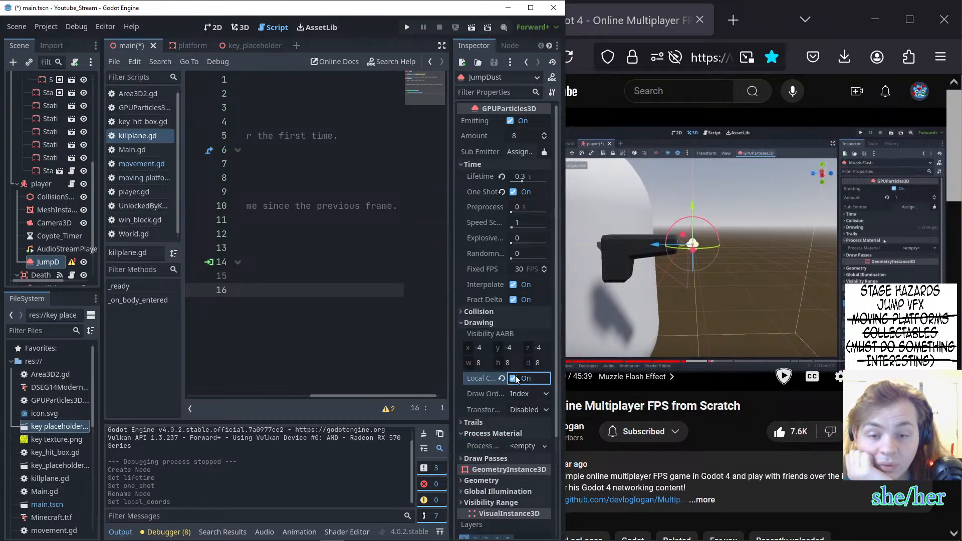
- Check the tutorial video and assign a new ParticleProcessMaterial as JumpDust's process material
click(656, 253)
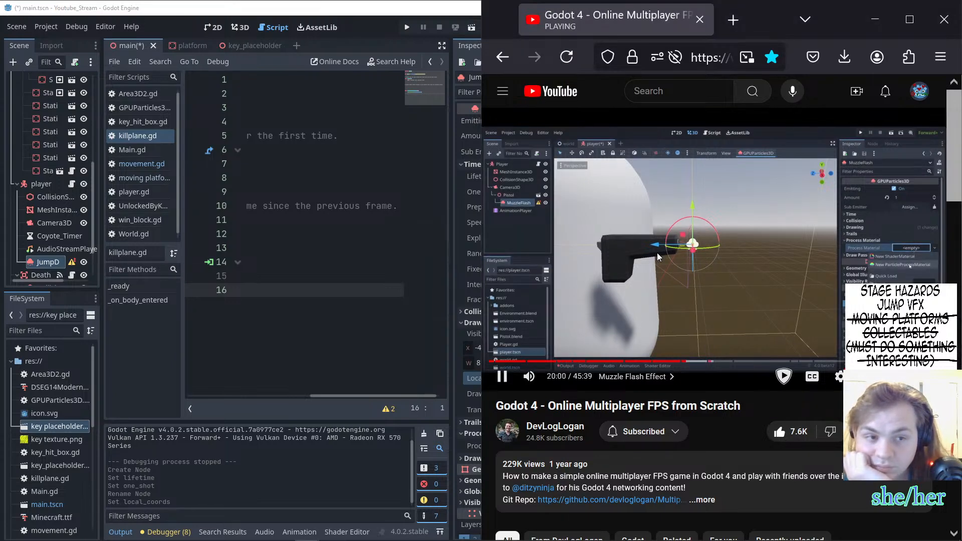
click(428, 341)
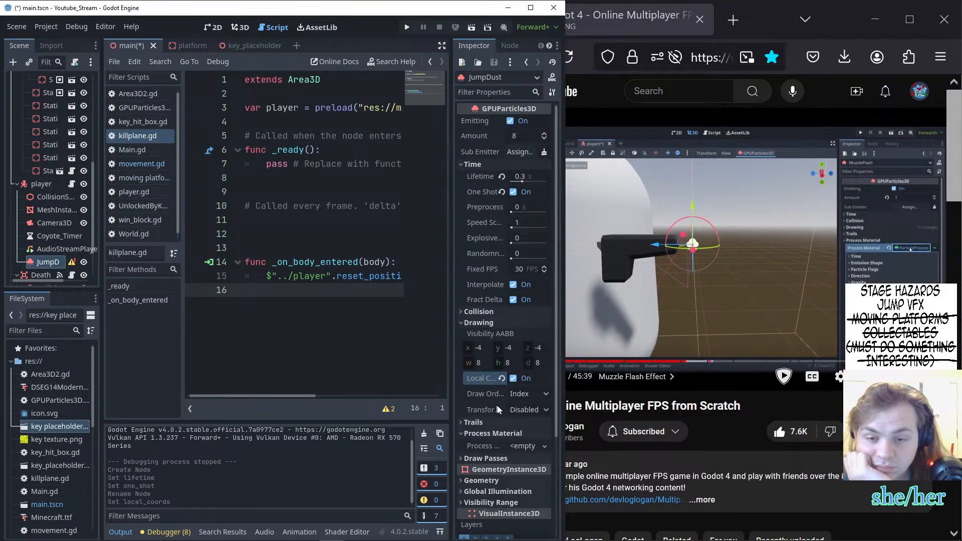
click(534, 448)
click(527, 476)
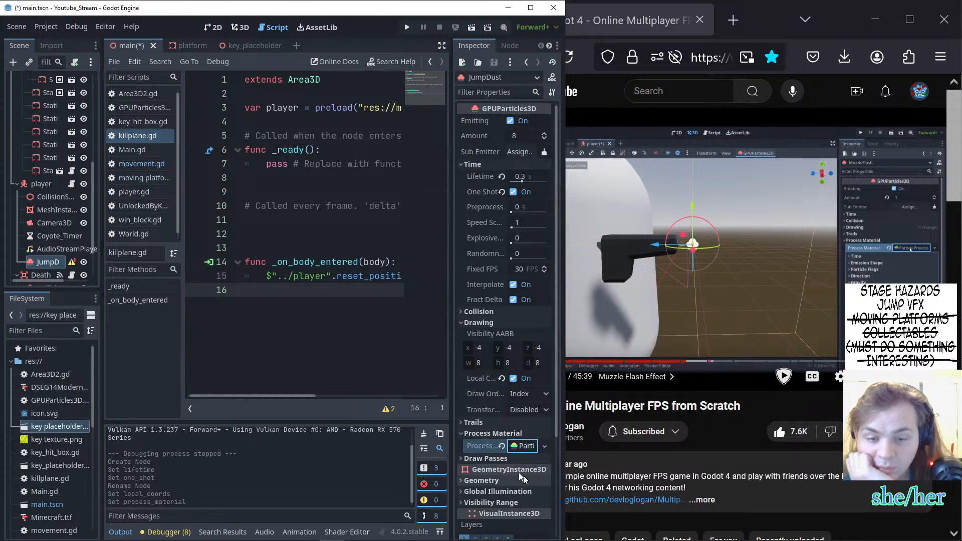
- Watch the tutorial's gravity and draw pass setup and compare it with JumpDust's particle properties
click(596, 333)
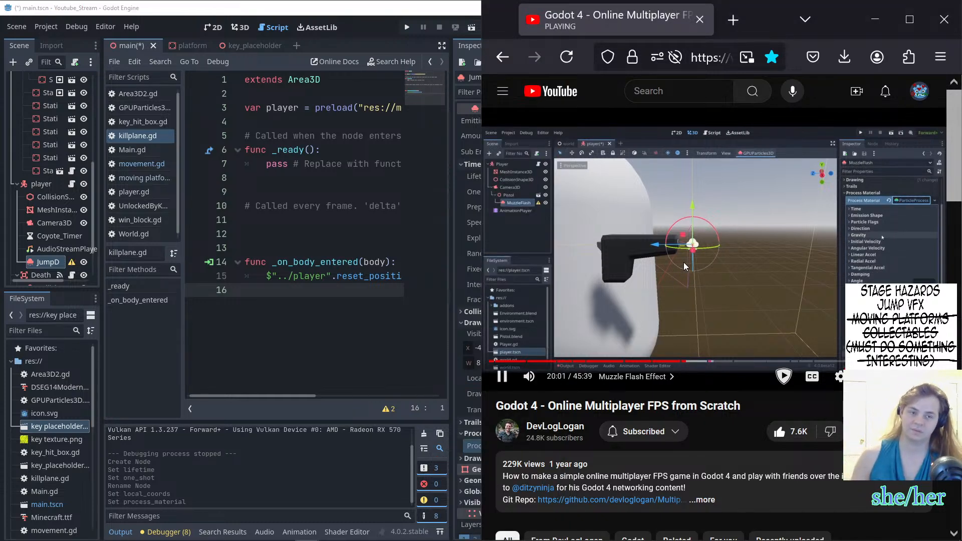
click(683, 263)
click(408, 352)
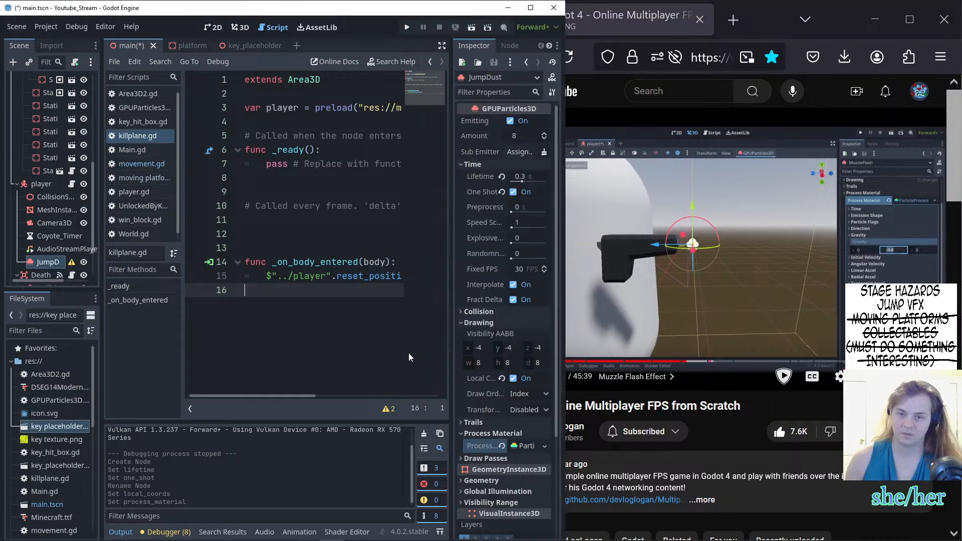
scroll(525, 325, down, 5)
click(765, 235)
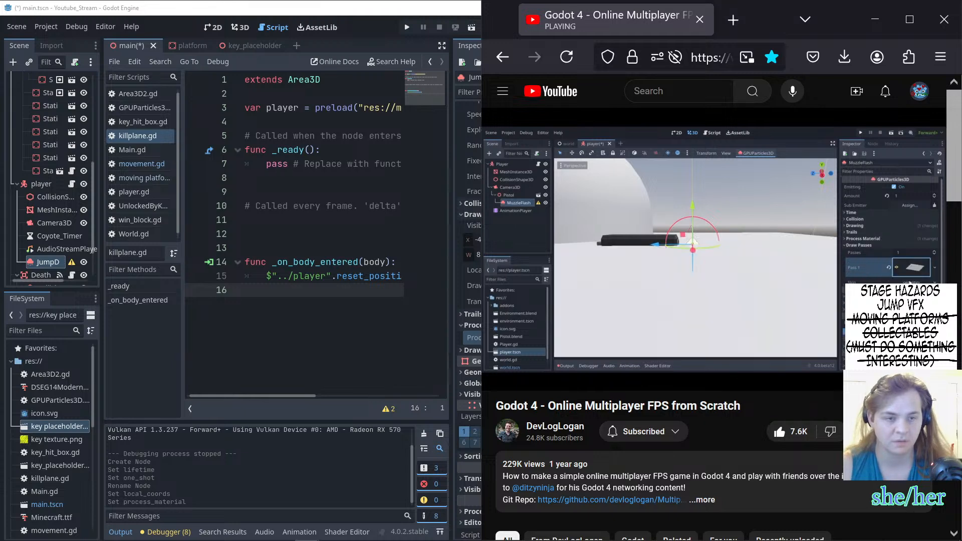
click(765, 241)
click(387, 323)
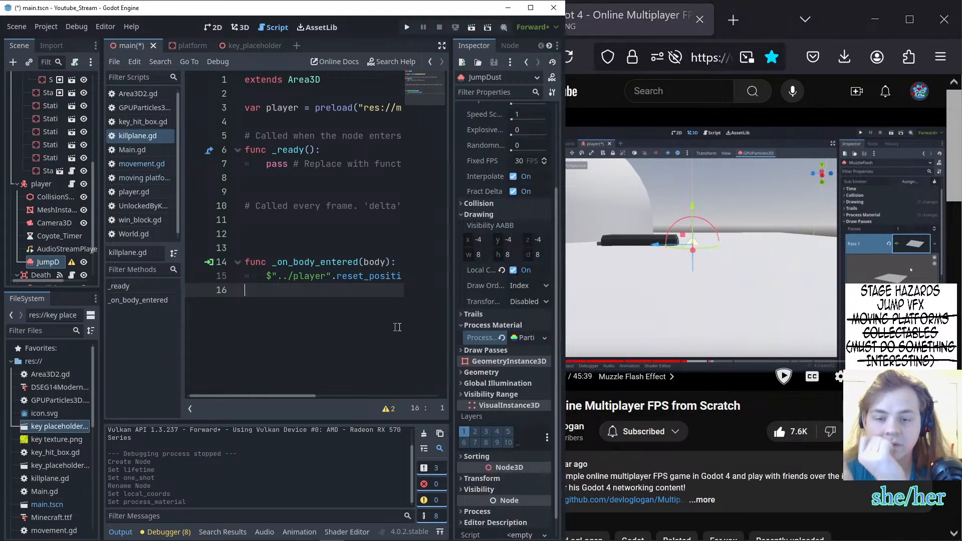
scroll(510, 327, down, 1)
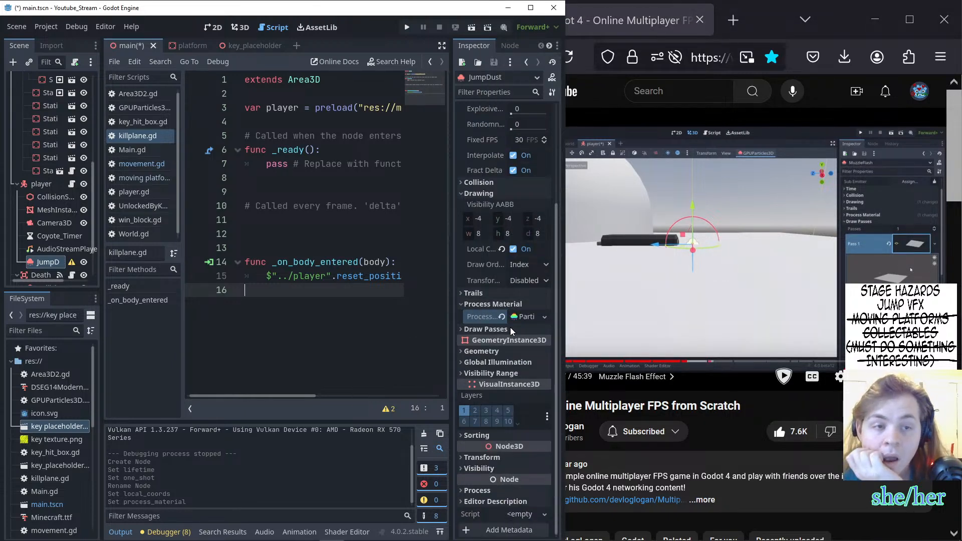
scroll(524, 308, up, 3)
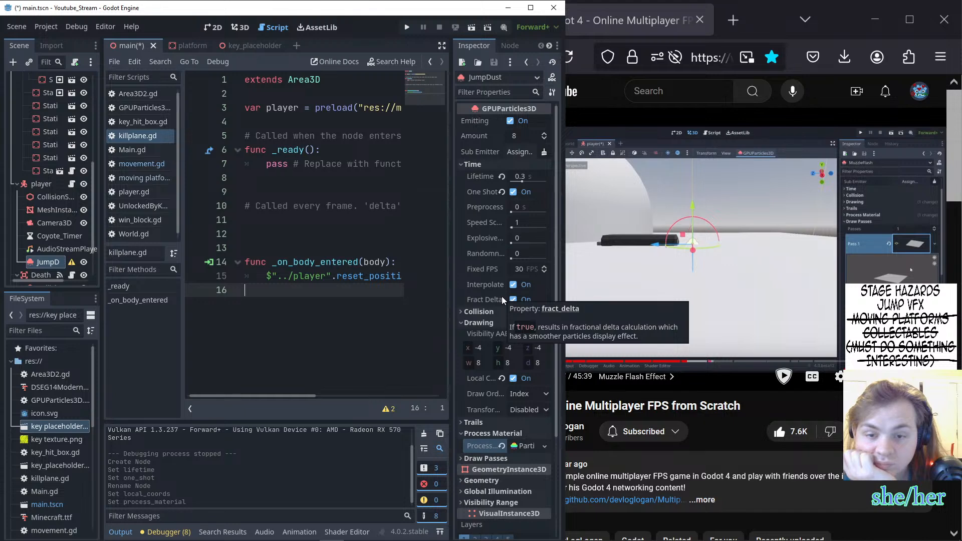
scroll(500, 296, down, 3)
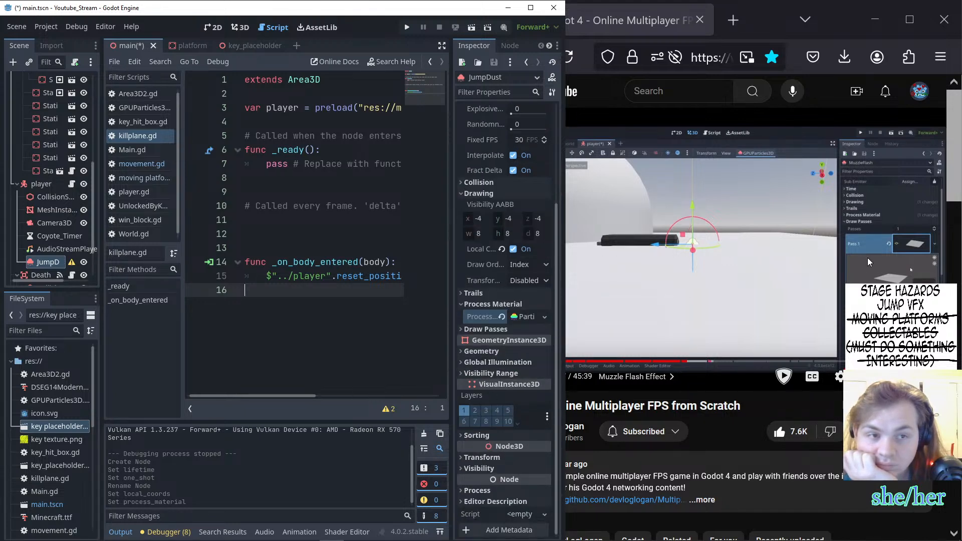
scroll(490, 270, up, 3)
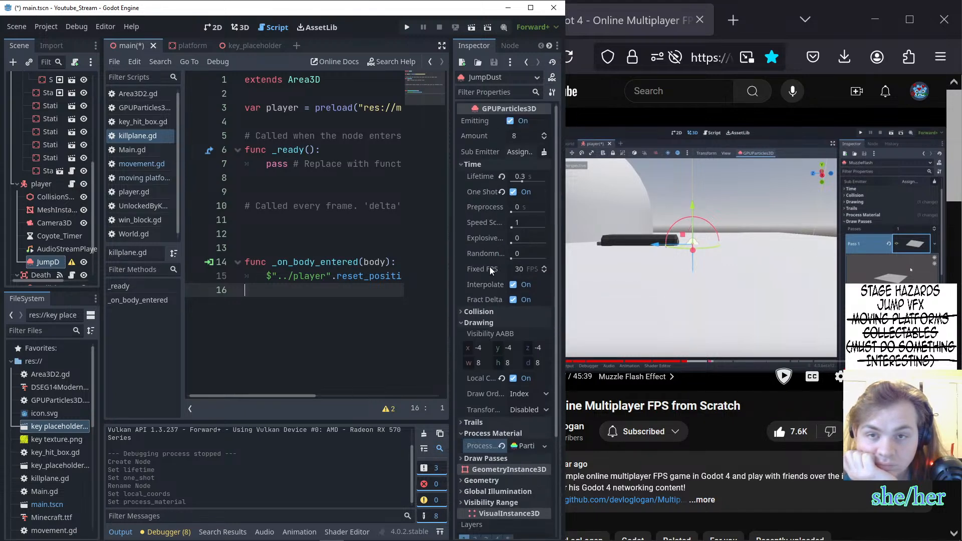
- Replay the tutorial's mesh part and assign a new PlaneMesh to draw pass 1 of JumpDust
click(493, 165)
click(480, 188)
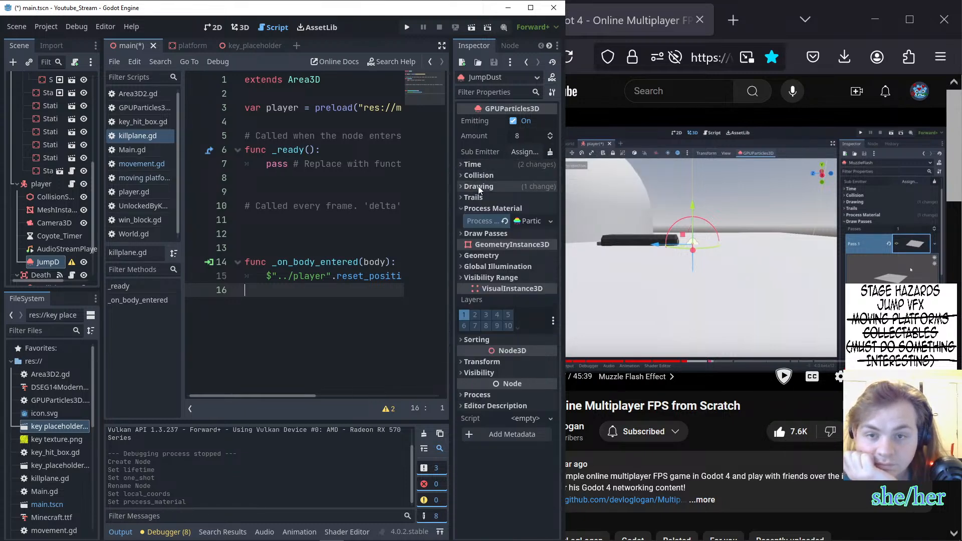
click(480, 188)
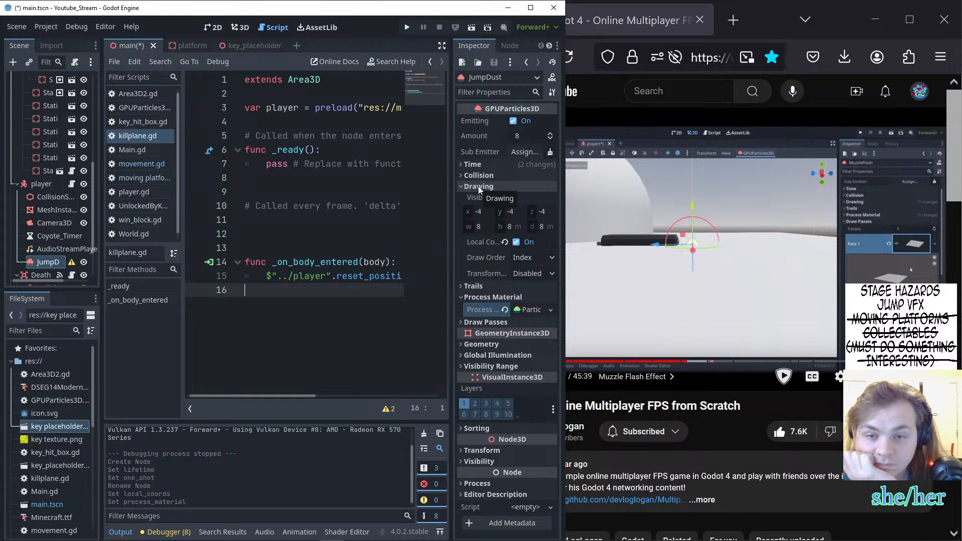
click(480, 188)
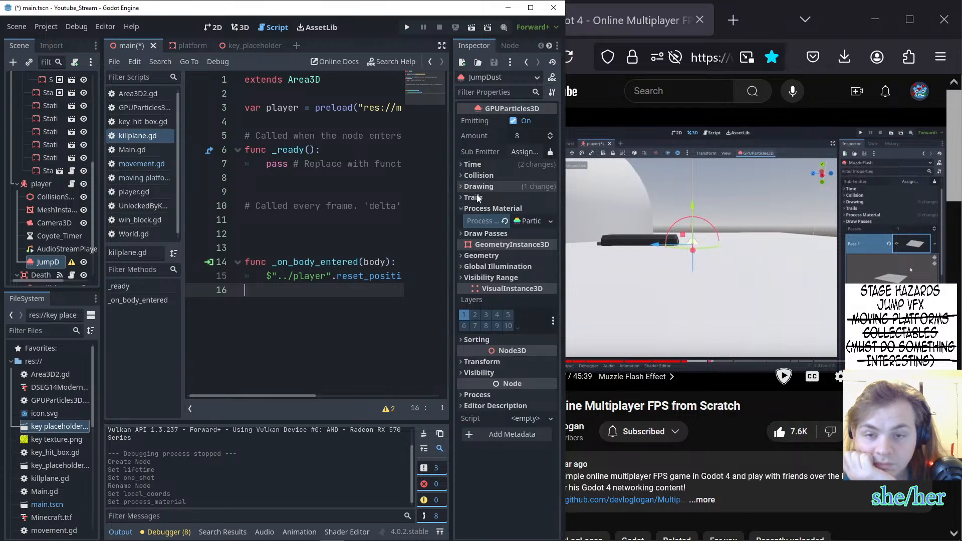
click(486, 233)
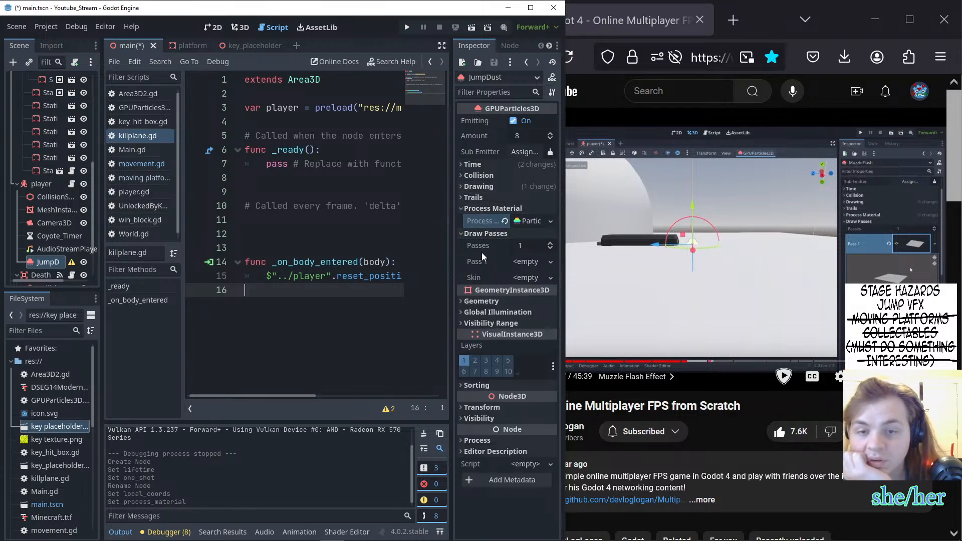
click(524, 261)
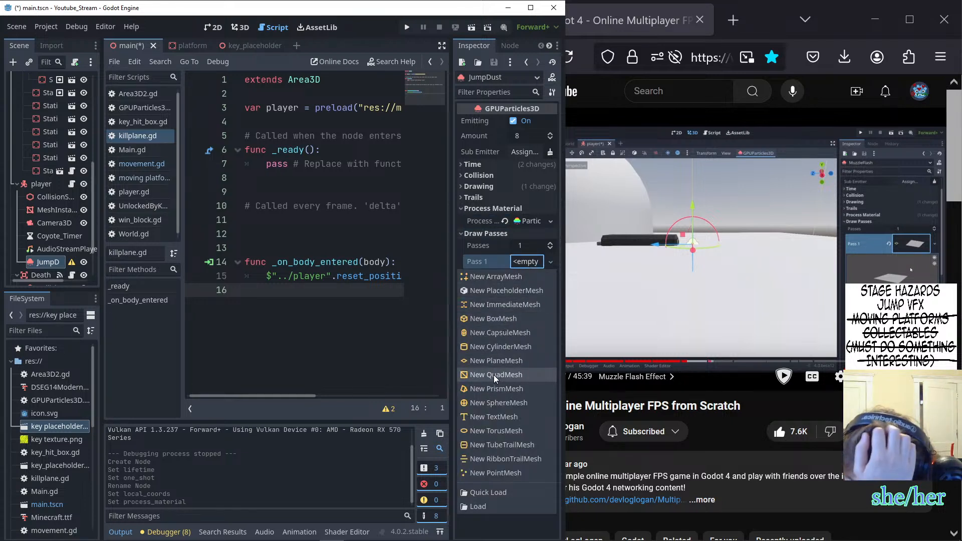
click(686, 305)
key(Left)
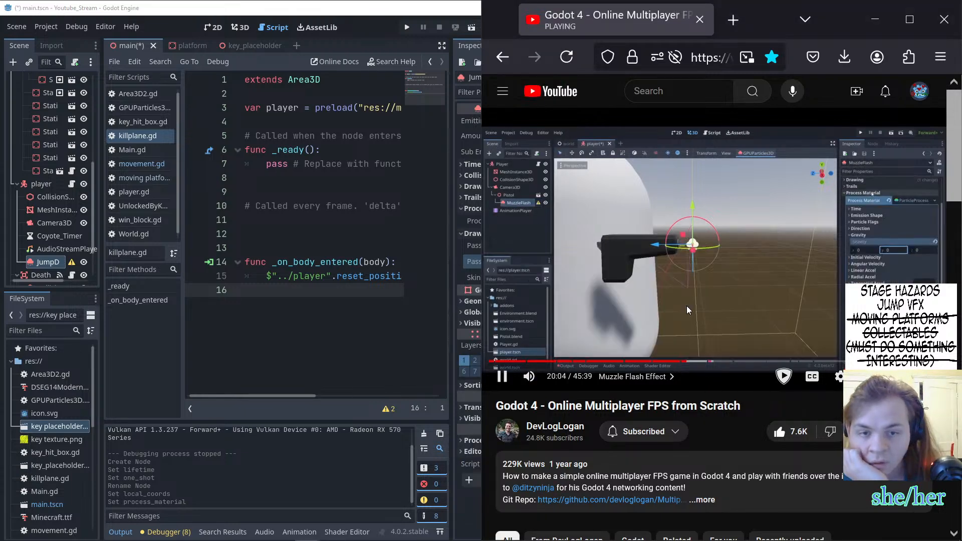
click(686, 305)
click(404, 347)
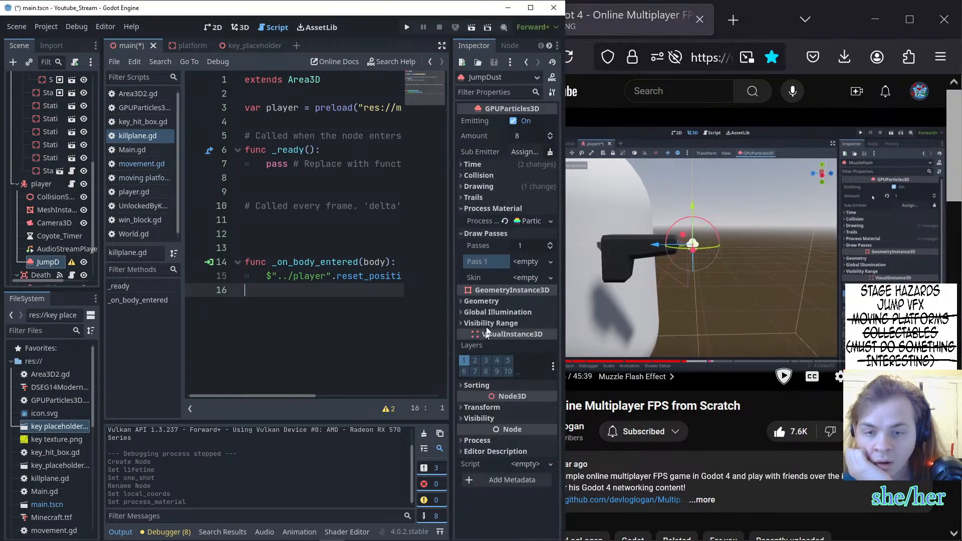
click(535, 263)
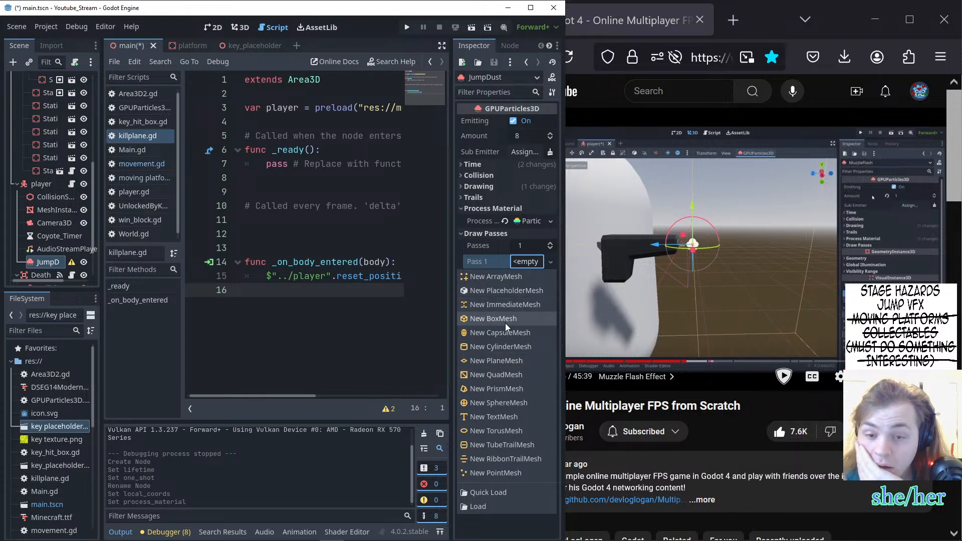
click(496, 360)
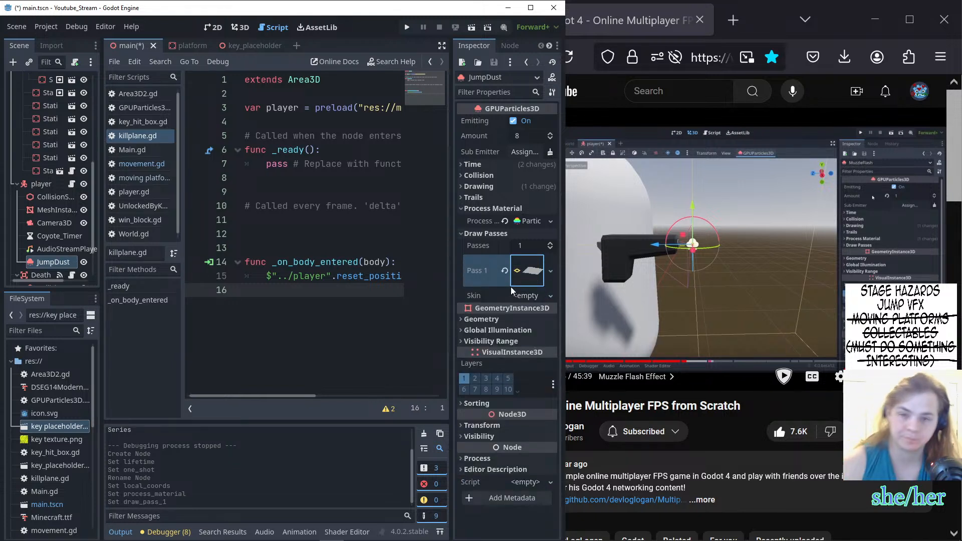
- Switch to the 3D workspace and briefly preview the scene through the player's Camera3D
click(240, 27)
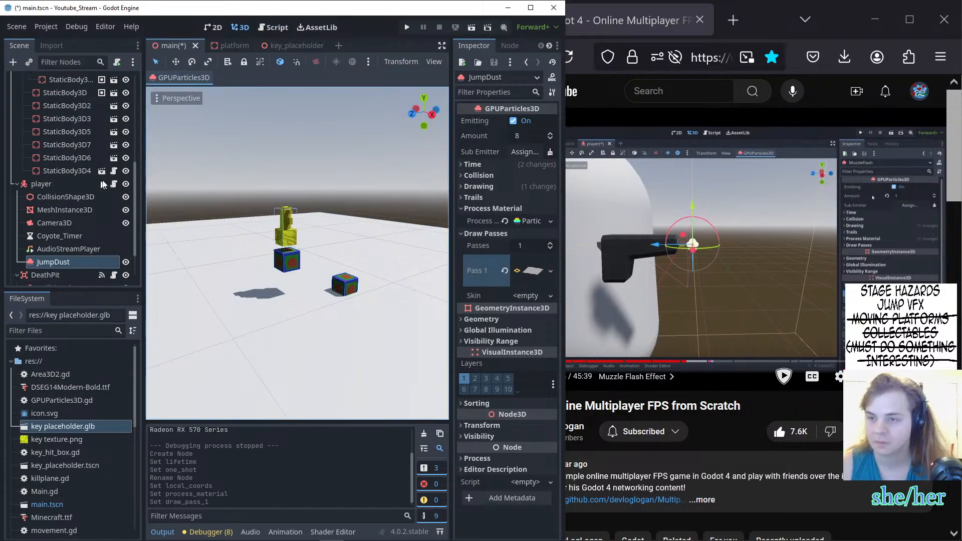
scroll(89, 255, down, 1)
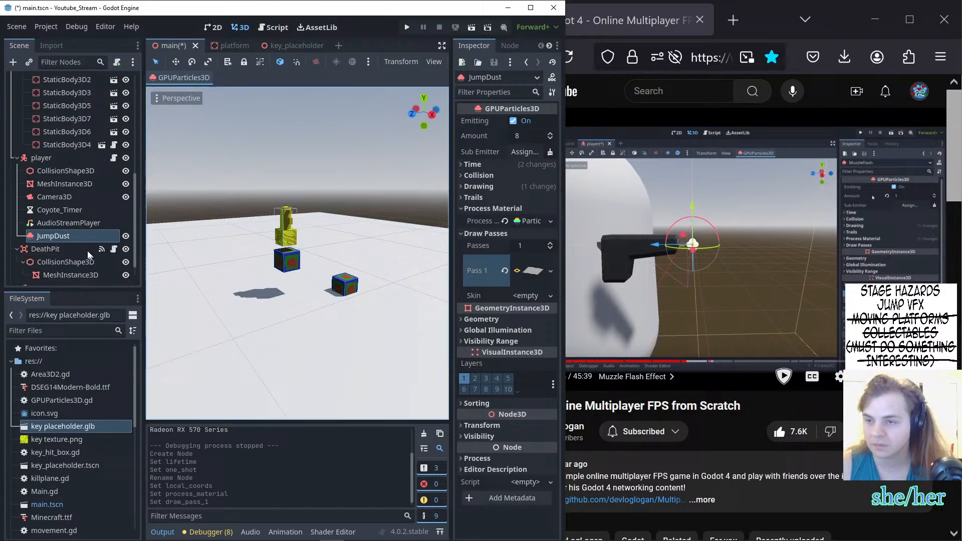
click(47, 196)
click(157, 100)
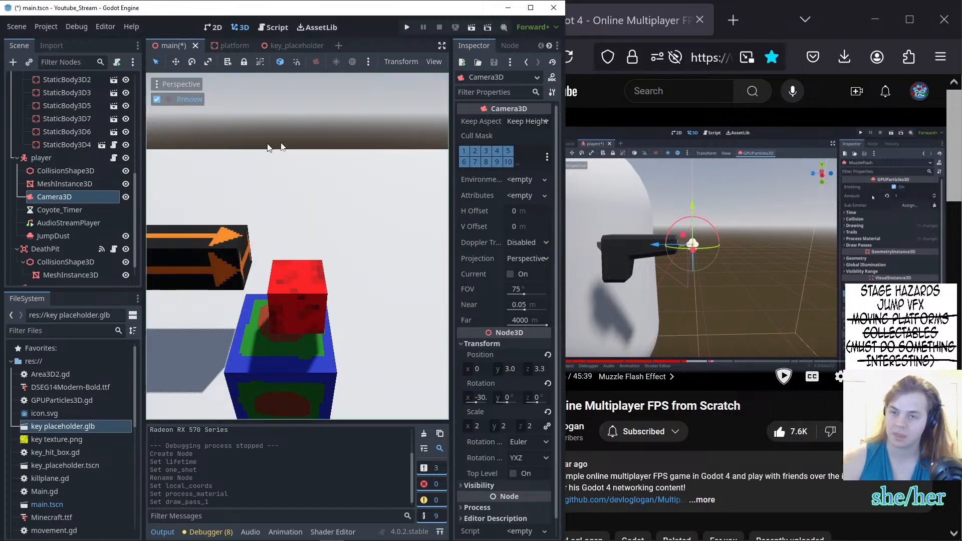
click(157, 99)
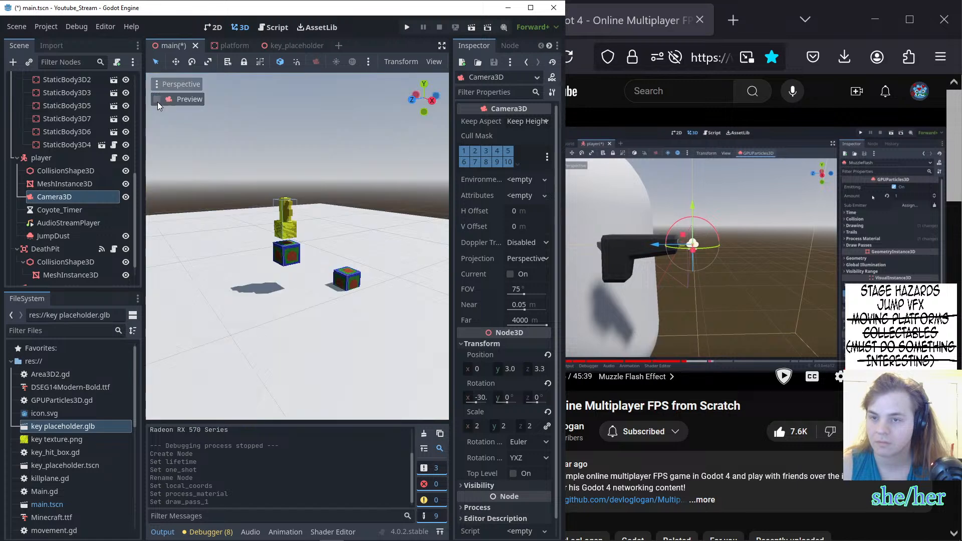
- Select the player node and bring the player into close view in the 3D scene
middle_drag(350, 190, 425, 173)
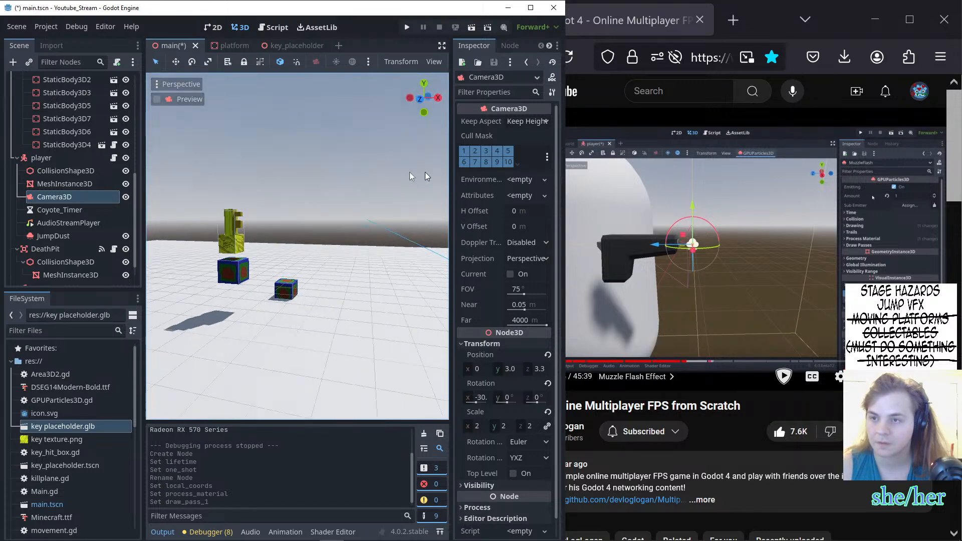
click(77, 157)
middle_drag(241, 198, 321, 232)
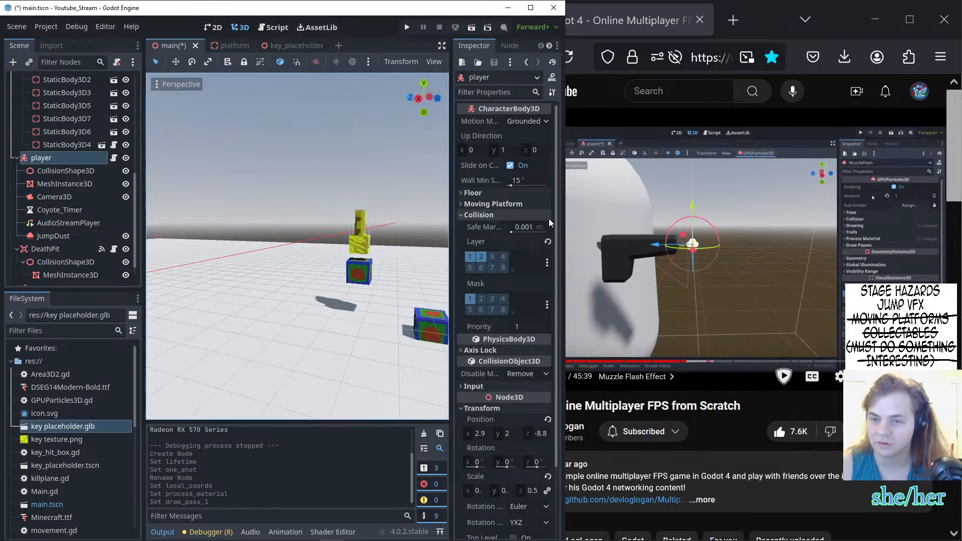
scroll(321, 232, down, 10)
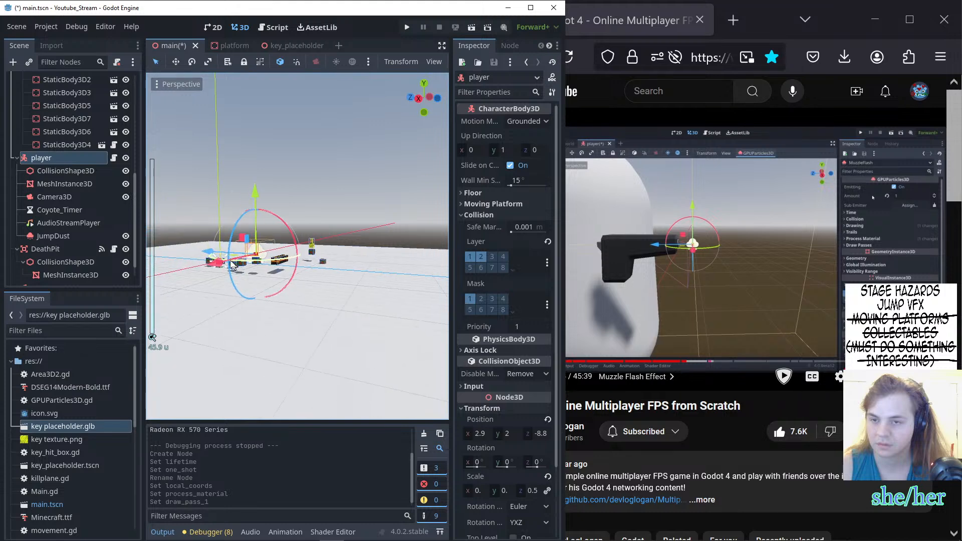
middle_drag(218, 258, 145, 270)
scroll(399, 278, up, 8)
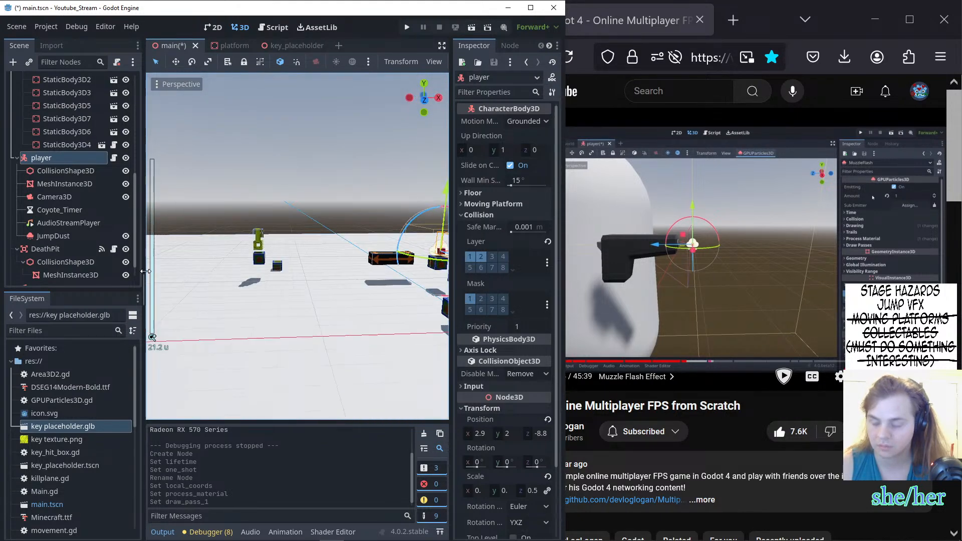
shift+middle_drag(268, 272, 146, 271)
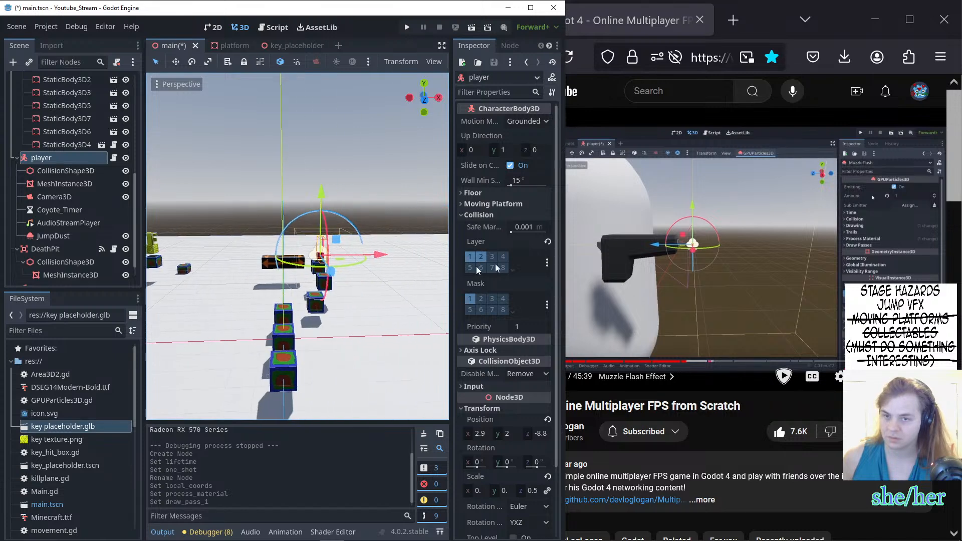
scroll(373, 250, up, 8)
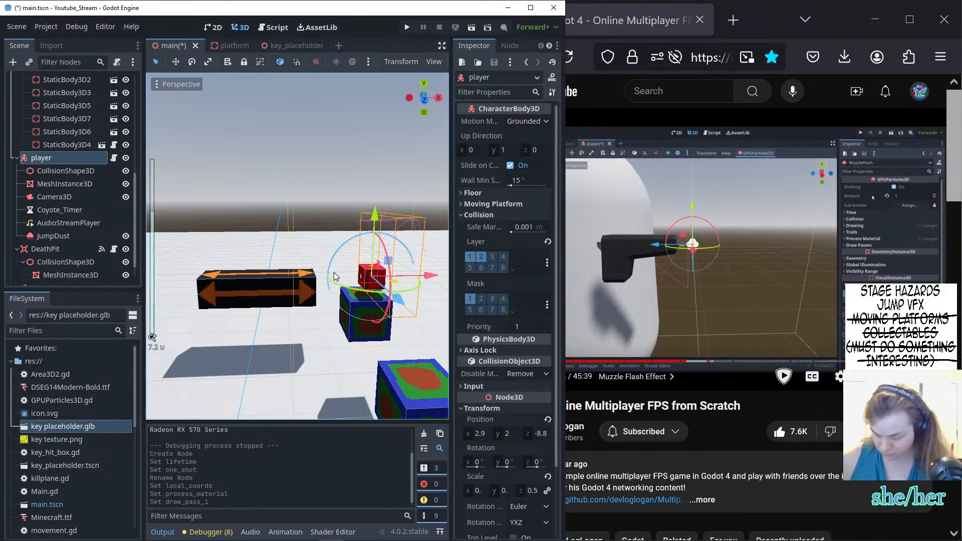
- Select JumpDust and reposition it near the red player cube in the 3D scene, lowering it slightly
mouse_move(334, 272)
shift+middle_down()
mouse_move(258, 275)
mouse_move(333, 238)
mouse_move(163, 247)
mouse_move(391, 250)
mouse_move(332, 258)
shift+middle_up()
scroll(303, 252, up, 10)
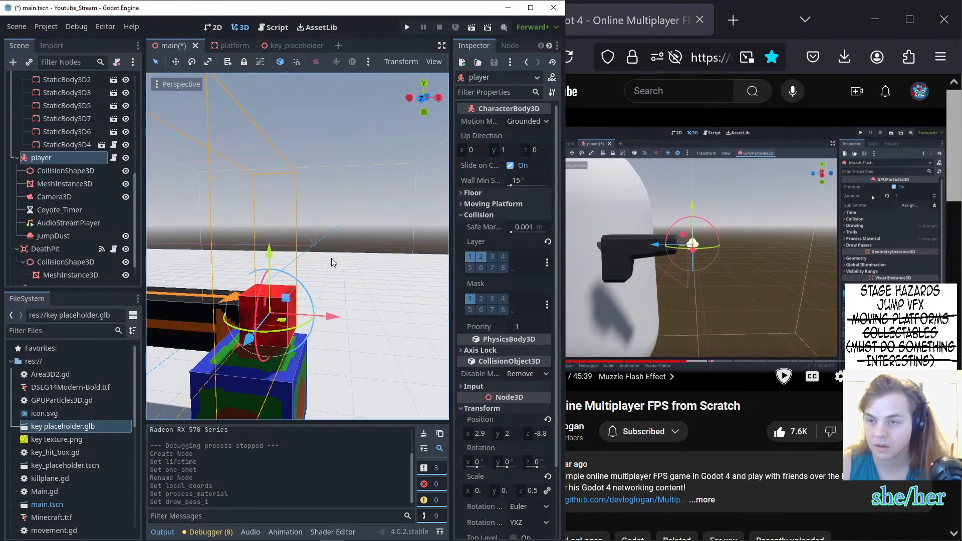
scroll(336, 258, down, 5)
scroll(336, 261, down, 4)
scroll(336, 261, down, 4)
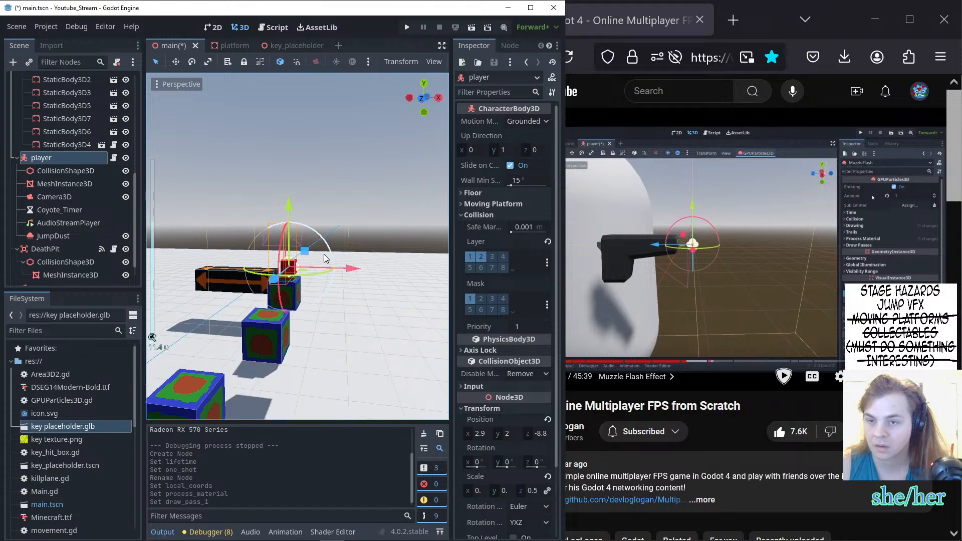
click(70, 235)
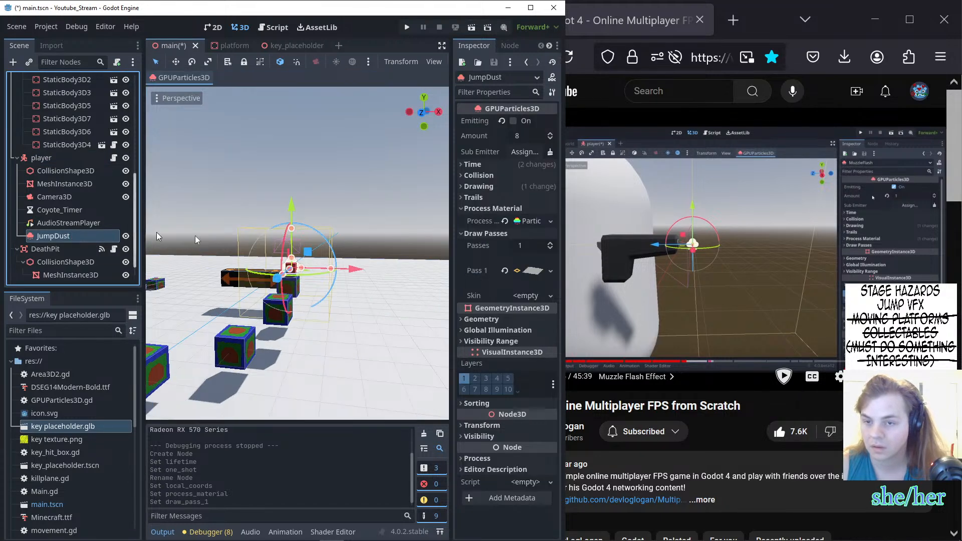
key(f)
middle_drag(211, 249, 275, 280)
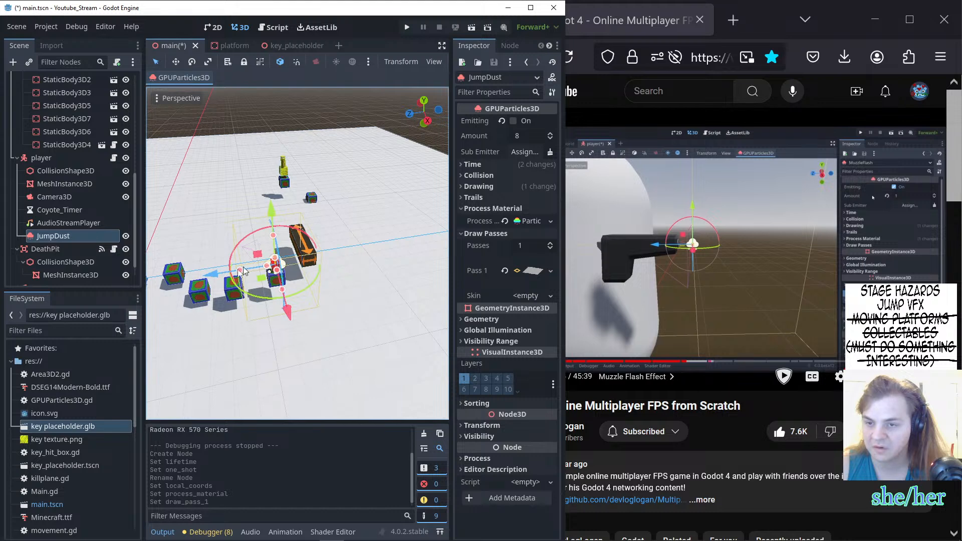
drag(212, 274, 197, 273)
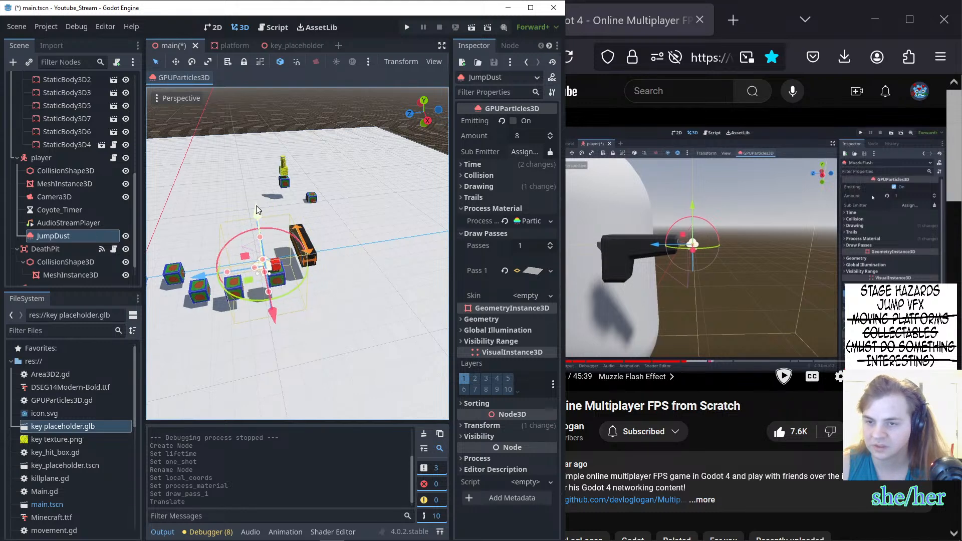
drag(256, 204, 258, 219)
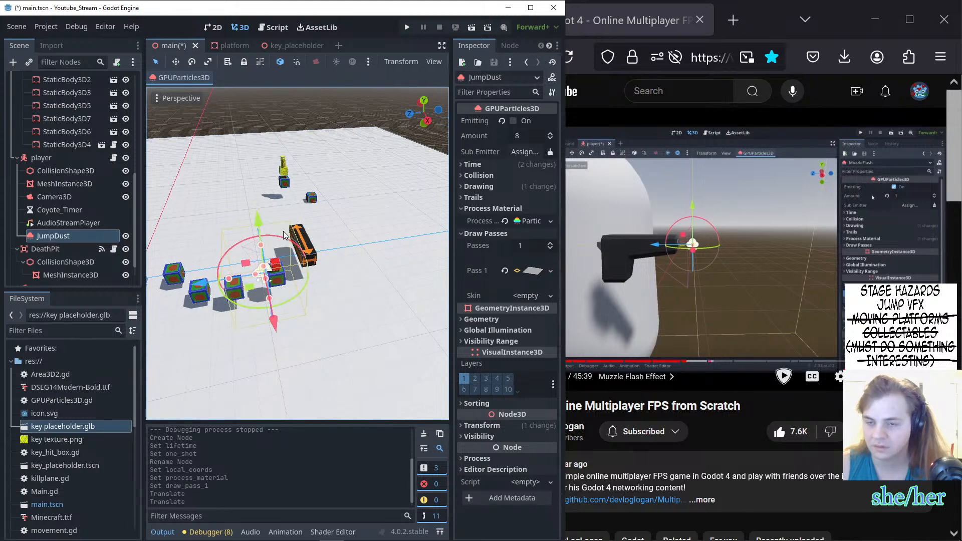
middle_drag(286, 236, 389, 163)
drag(245, 277, 259, 275)
click(409, 233)
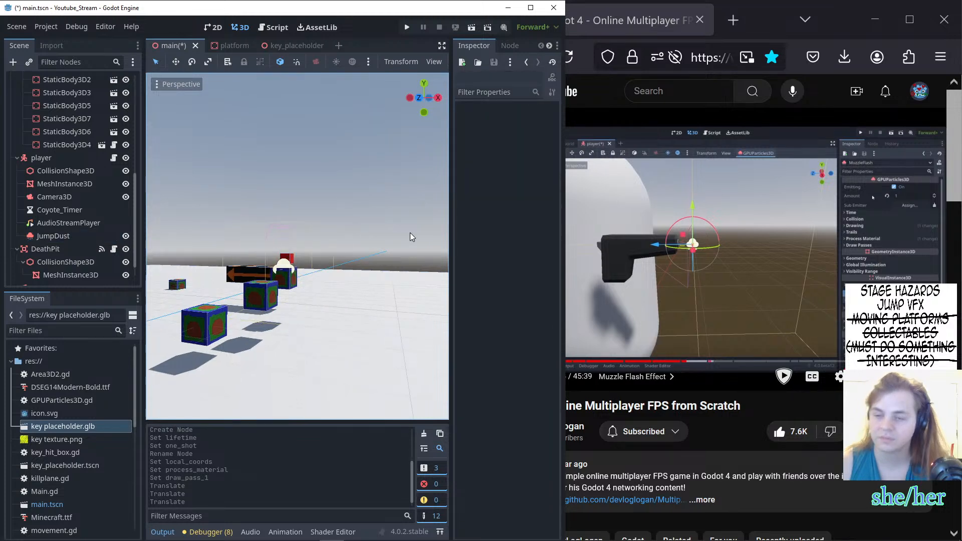
- Play the tutorial's plane mesh part and set the orientation of JumpDust's pass 1 mesh to Face Z
click(657, 255)
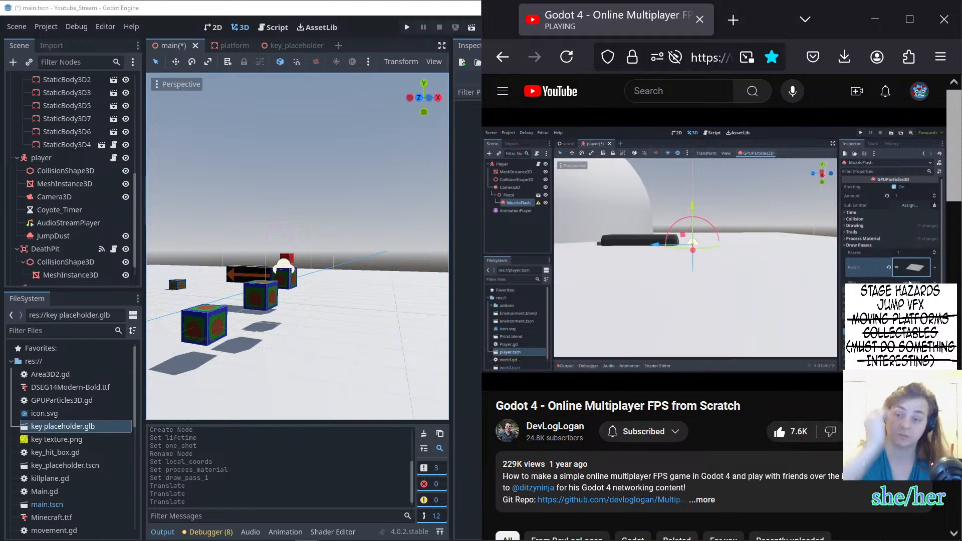
click(639, 281)
click(282, 263)
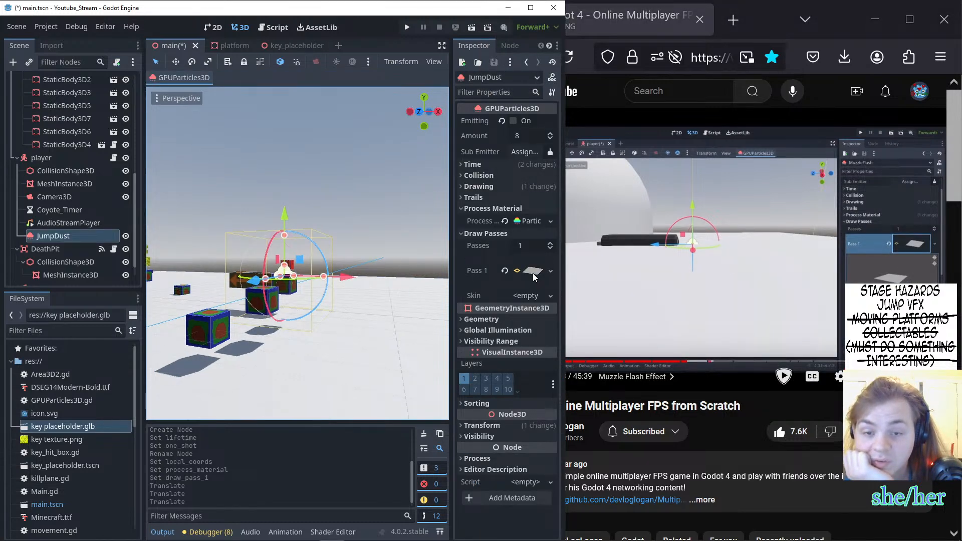
click(533, 272)
scroll(519, 395, down, 3)
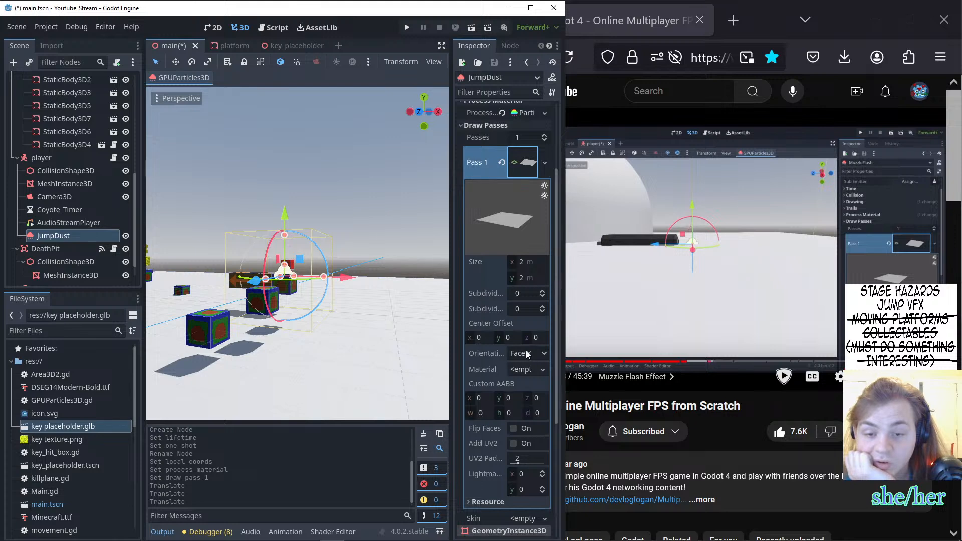
click(544, 353)
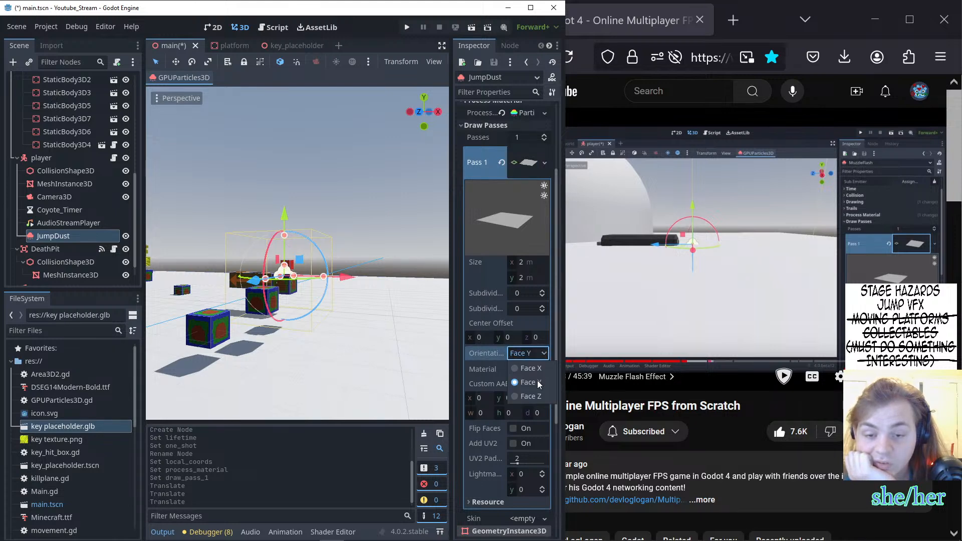
click(535, 396)
middle_drag(330, 298, 381, 311)
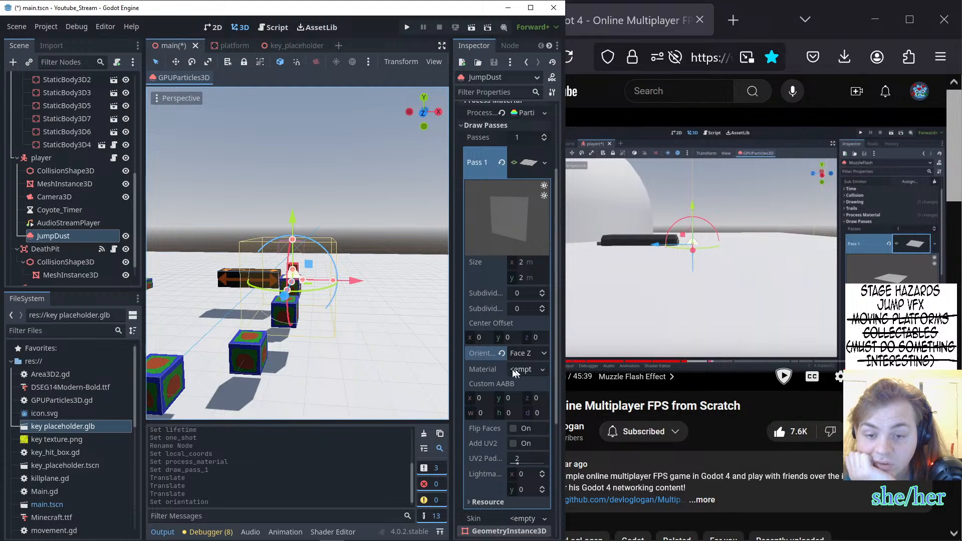
scroll(500, 371, down, 3)
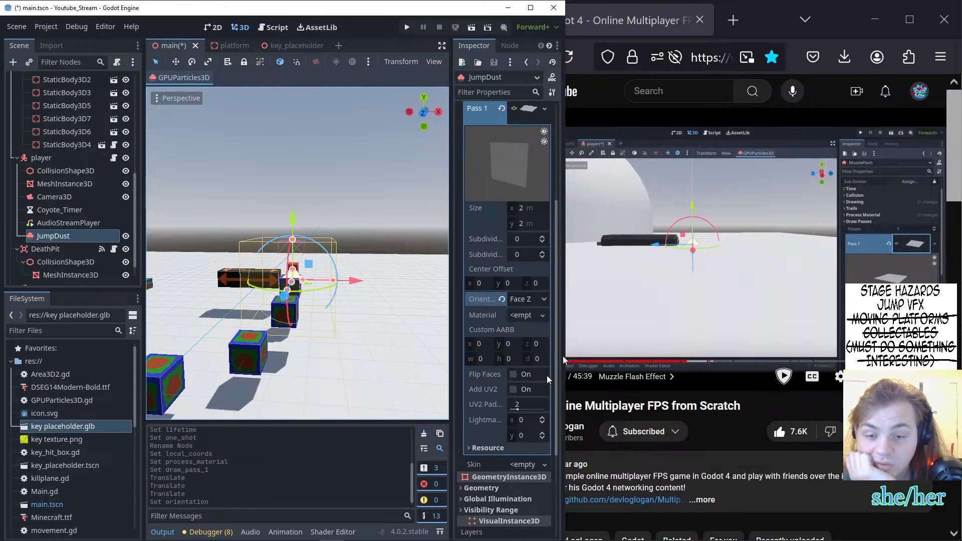
- Check the tutorial's plane mesh settings and bring JumpDust's pass 1 mesh properties back up for comparison
click(640, 306)
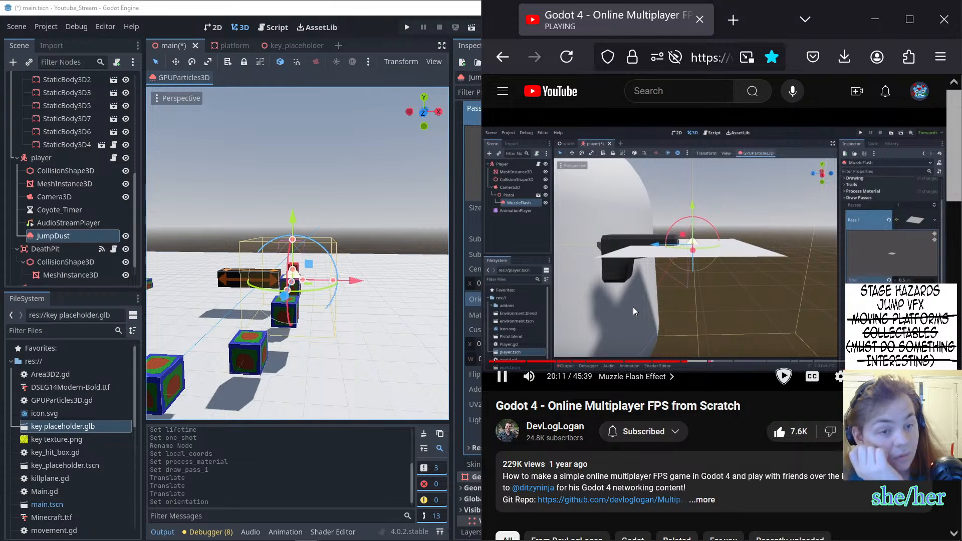
click(646, 295)
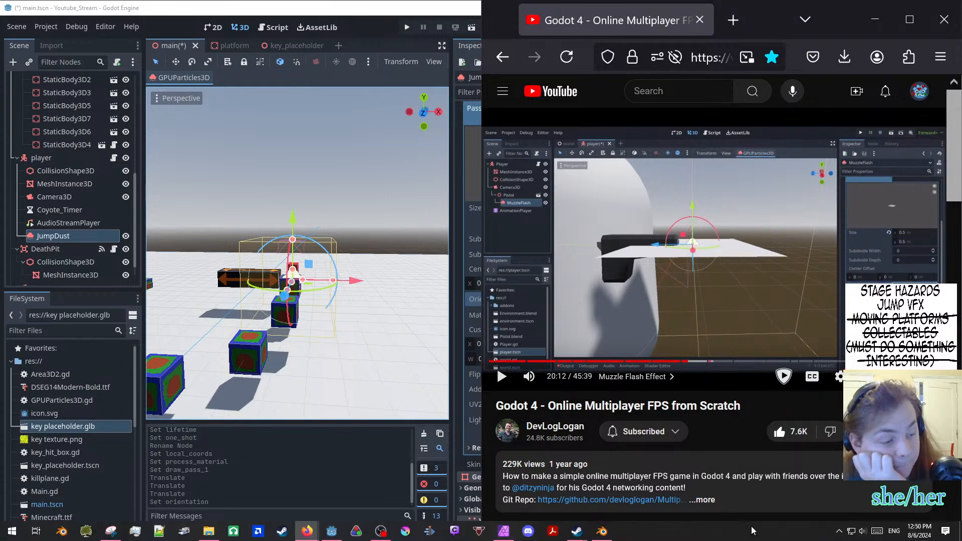
click(403, 301)
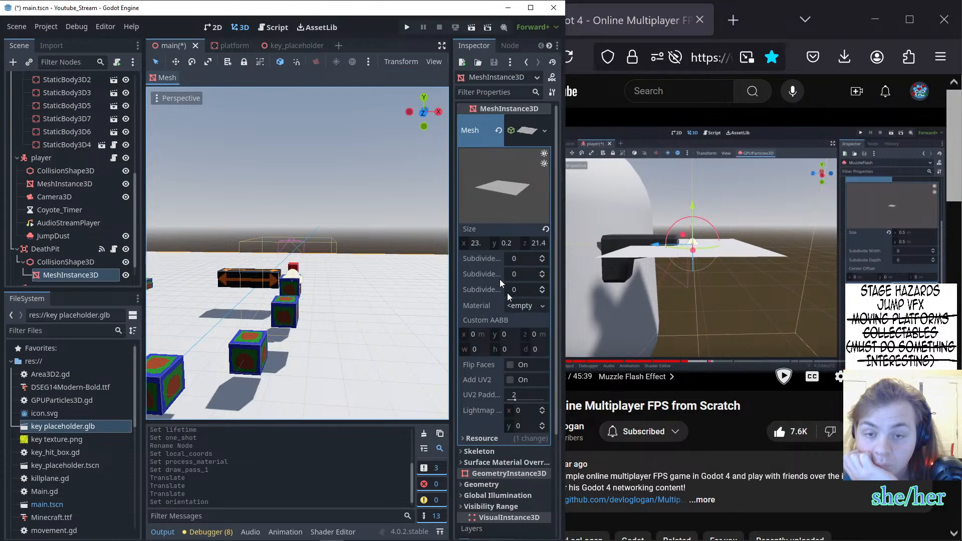
scroll(496, 340, down, 3)
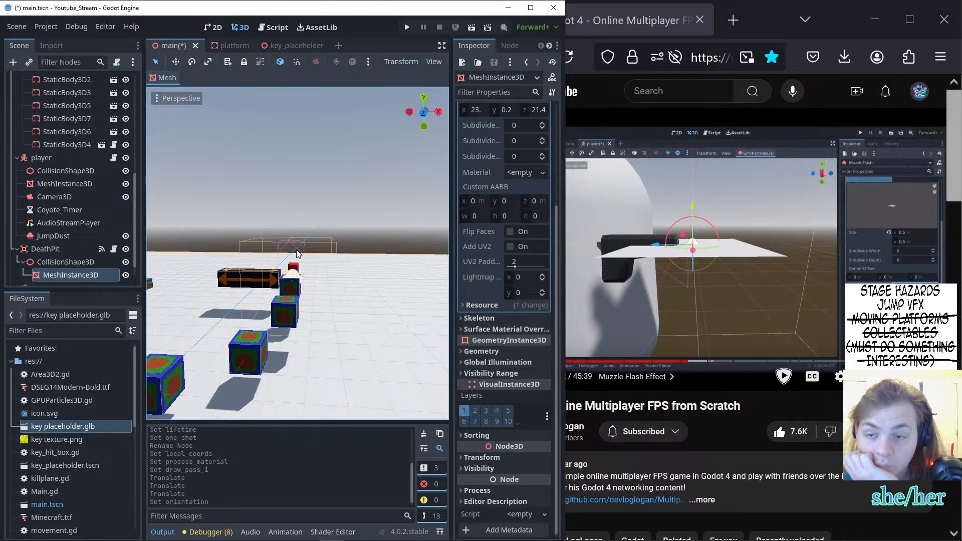
click(294, 270)
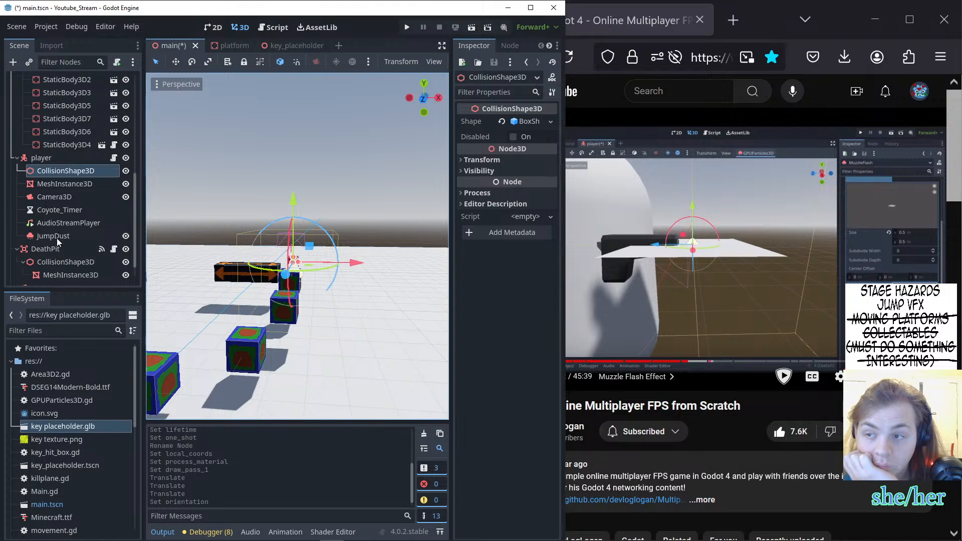
click(64, 174)
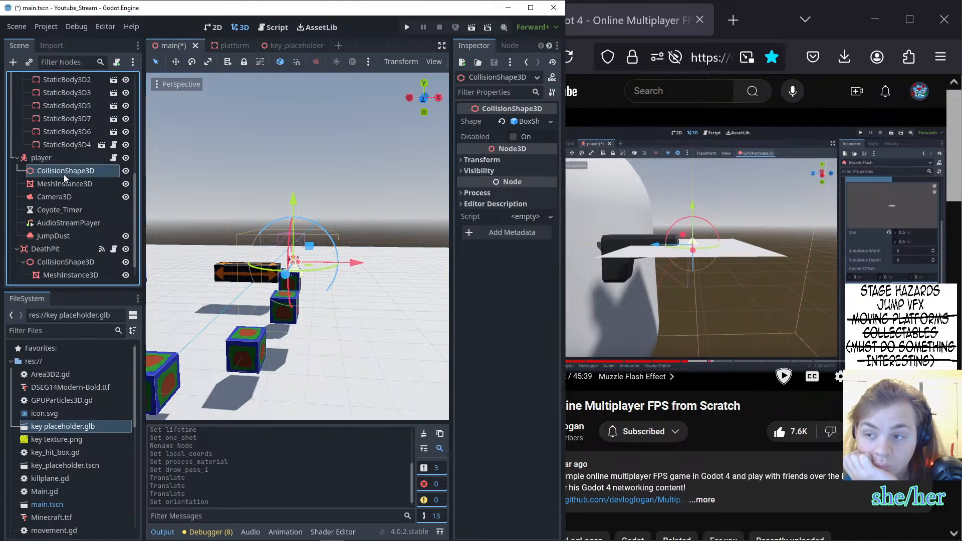
click(10, 211)
click(104, 237)
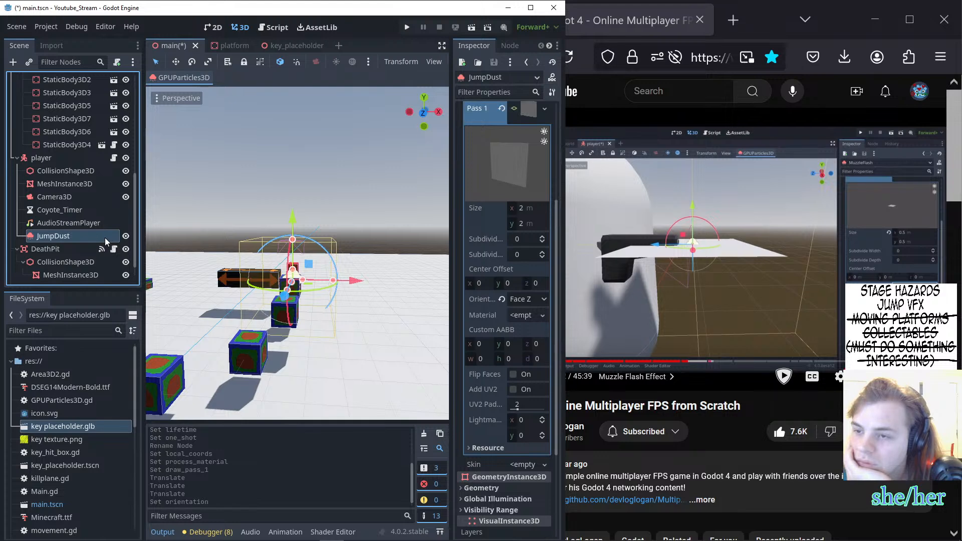
scroll(105, 237, up, 2)
scroll(104, 238, up, 2)
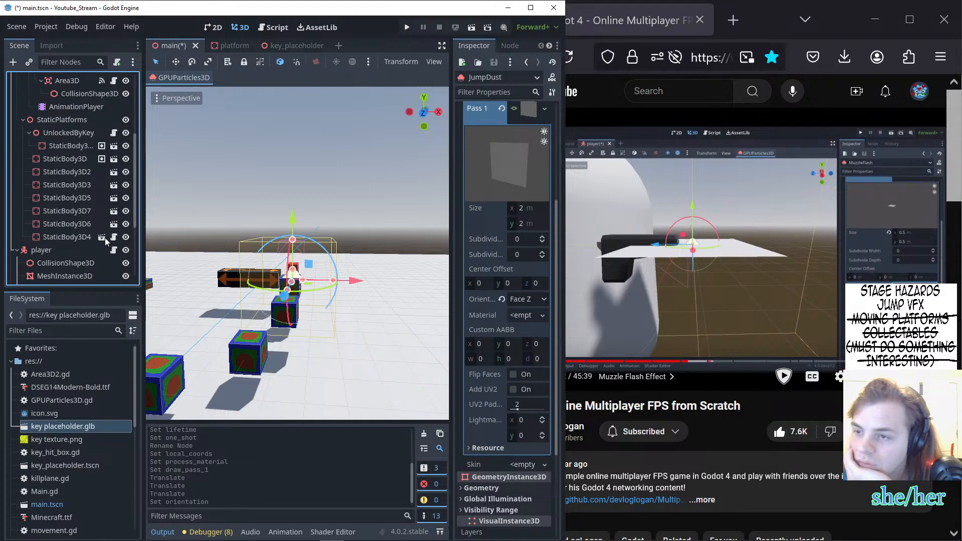
scroll(105, 238, down, 4)
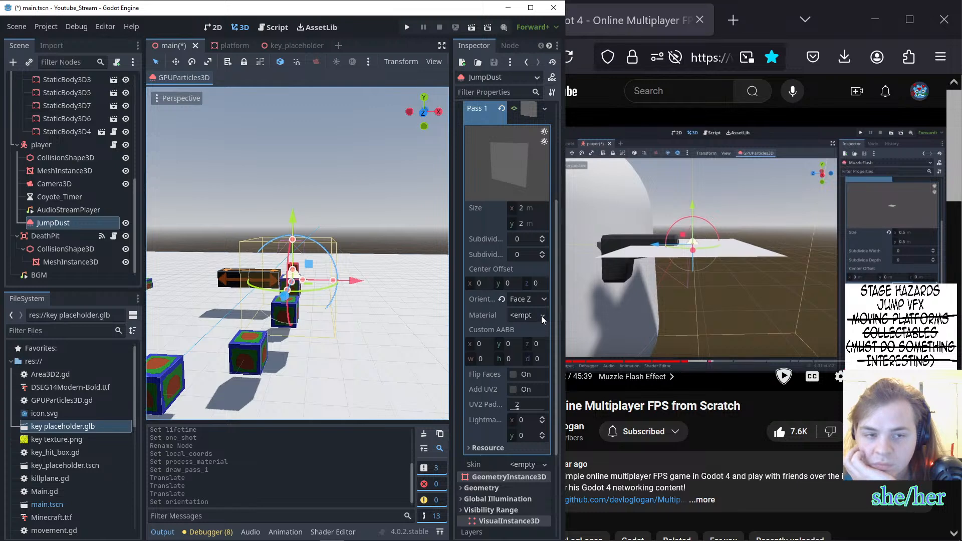
- Continue the tutorial briefly and assign a new StandardMaterial3D to JumpDust's pass 1 plane mesh
click(684, 307)
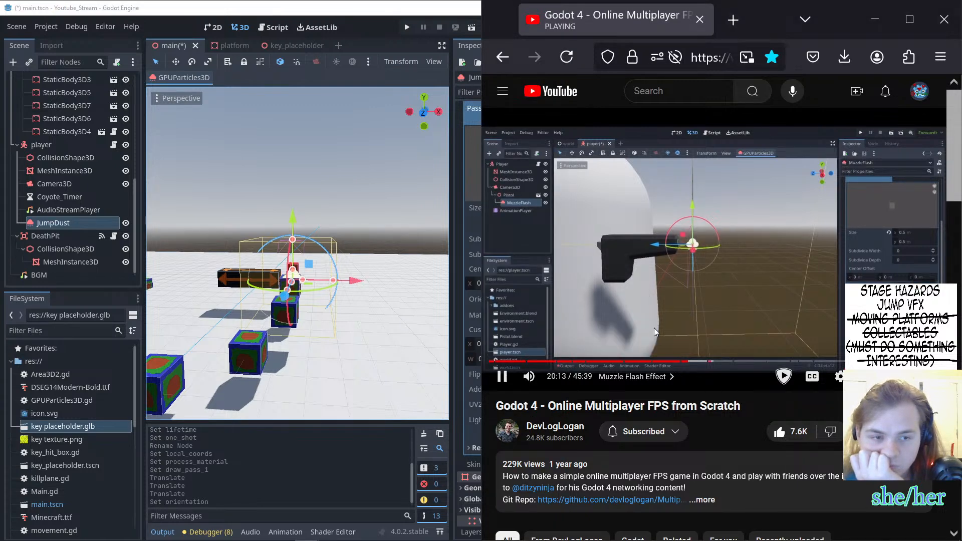
click(447, 315)
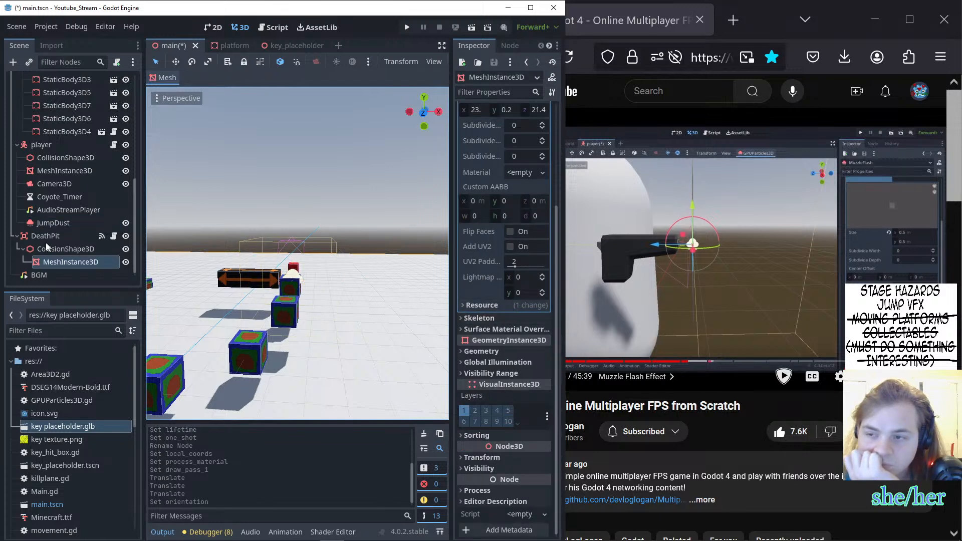
click(42, 223)
click(519, 315)
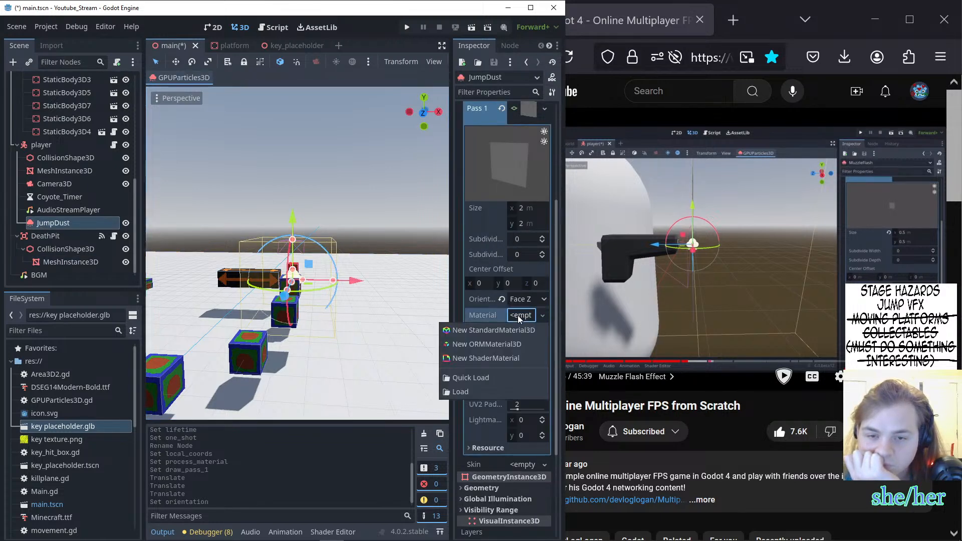
click(504, 335)
- Watch the tutorial's plane orientation part and open the Albedo settings of the pass 1 mesh material
click(732, 253)
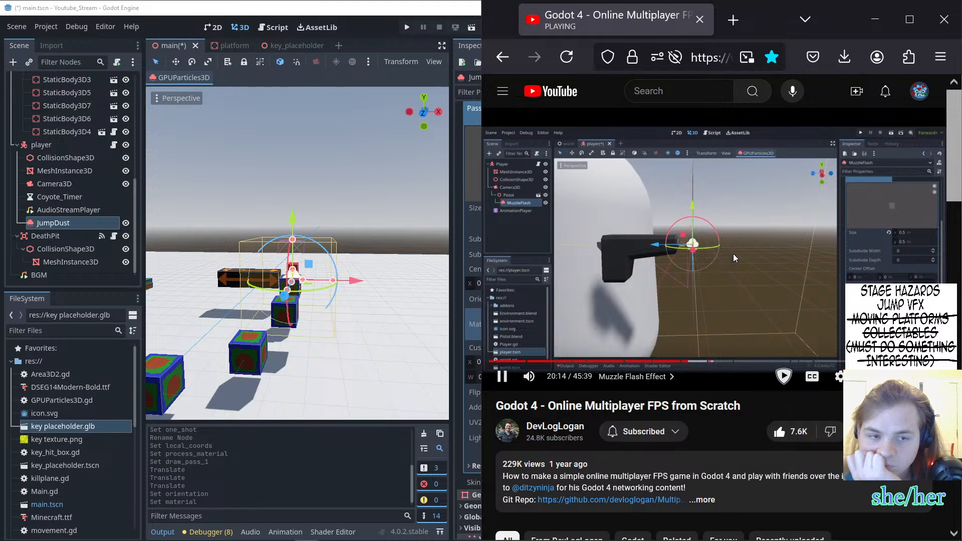
click(456, 307)
click(688, 287)
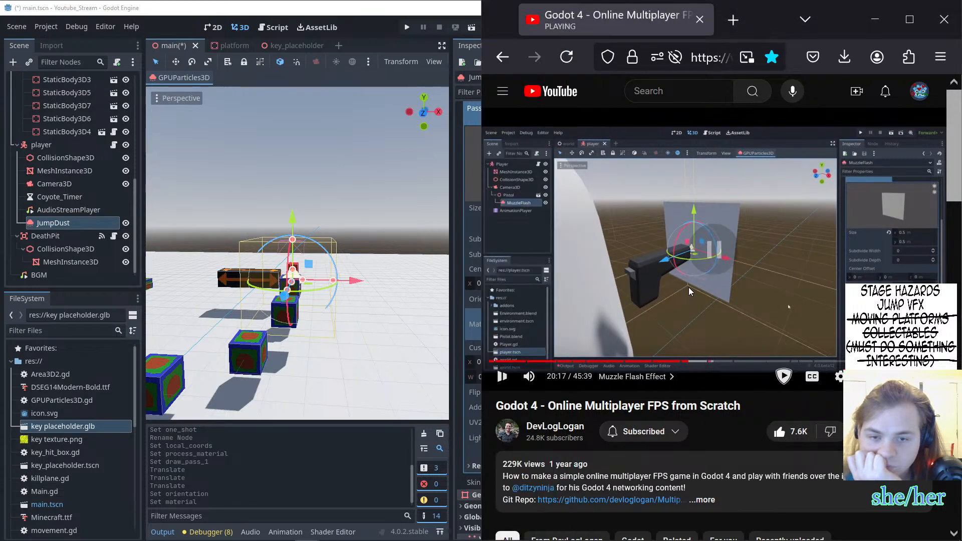
click(456, 300)
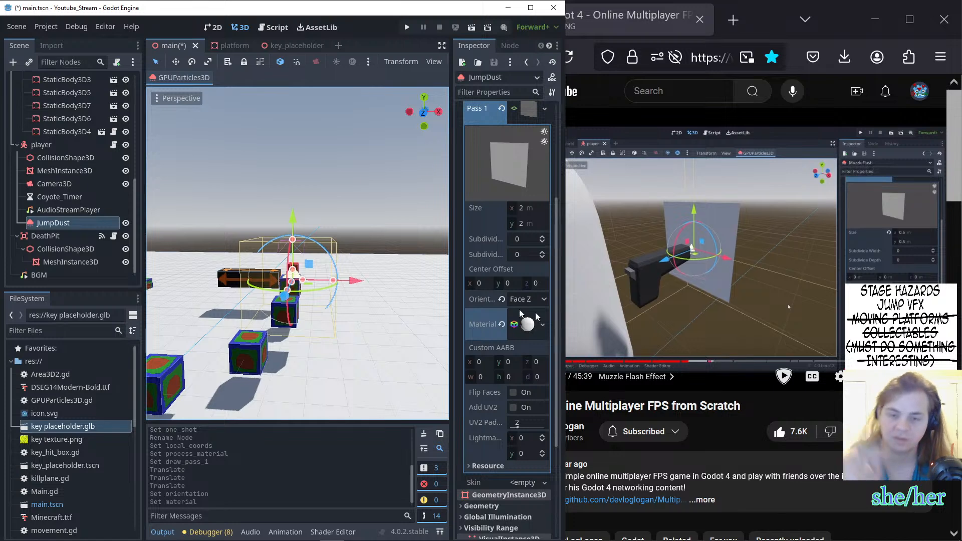
click(516, 326)
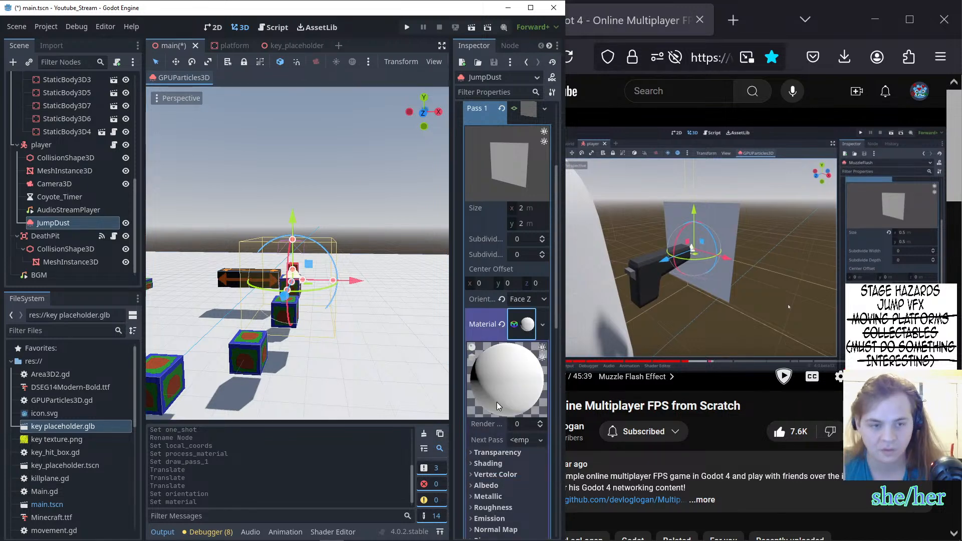
scroll(498, 405, down, 4)
click(491, 324)
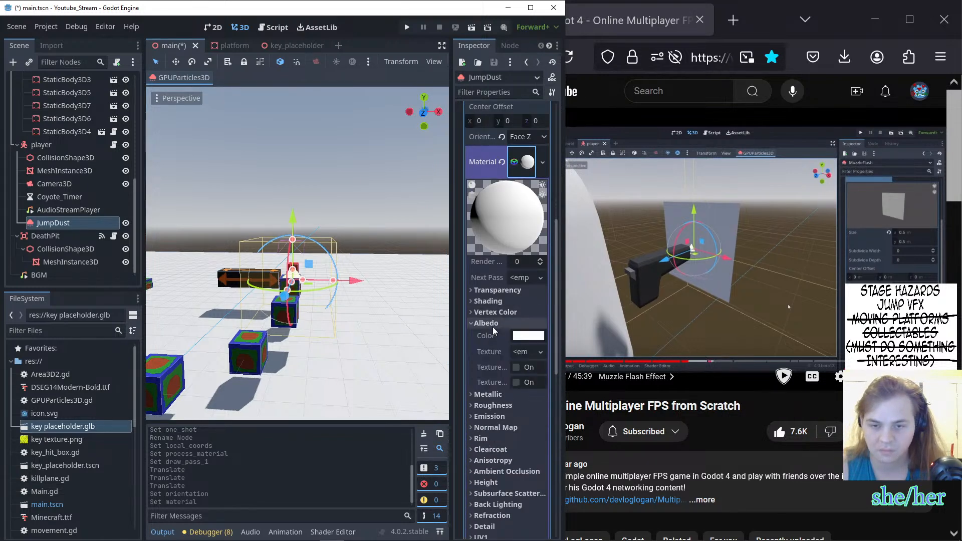
- Switch to the browser, load piskelapp.com in place of the 3D platformers search, and start a new sprite in Piskel
mouse_move(400, 533)
mouse_move(308, 532)
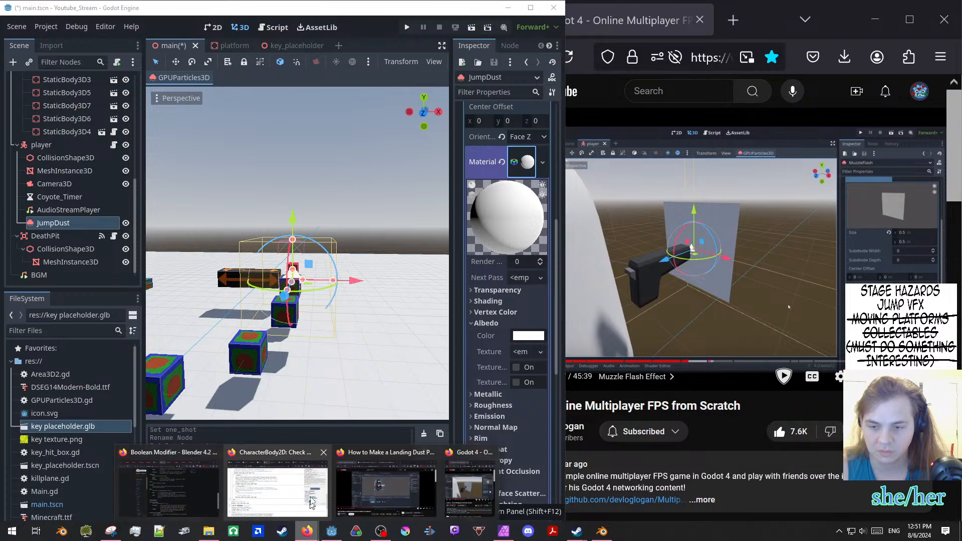
click(313, 501)
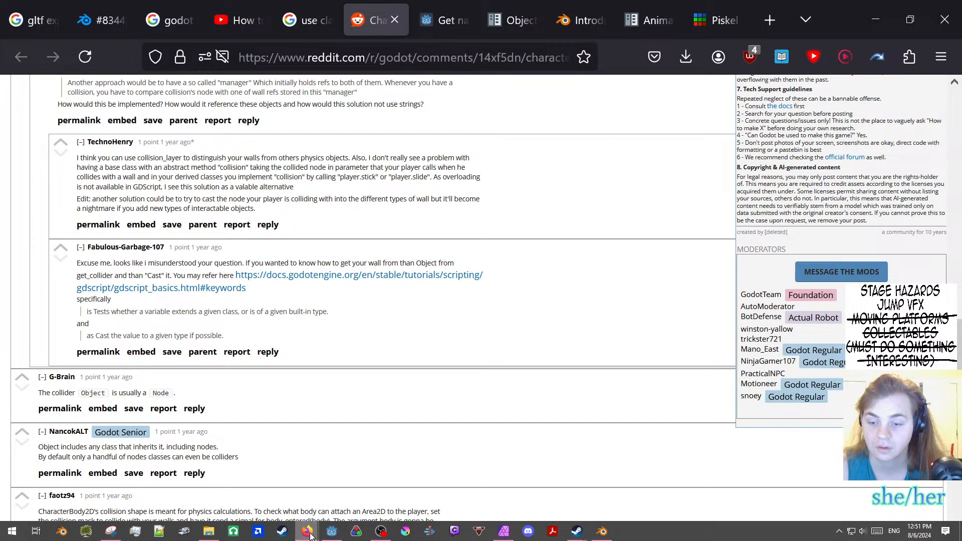
click(376, 492)
click(311, 20)
click(324, 51)
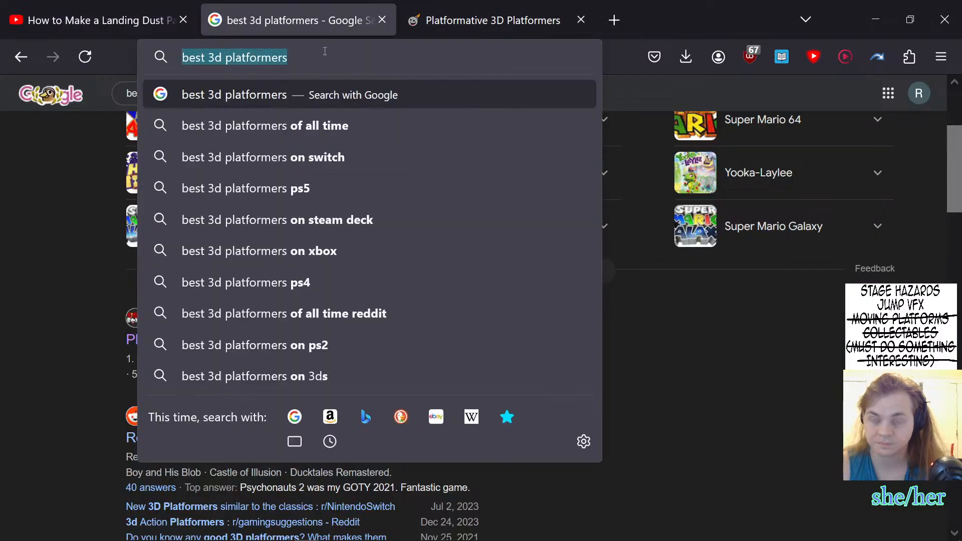
text(piskelapp.com)
key(Return)
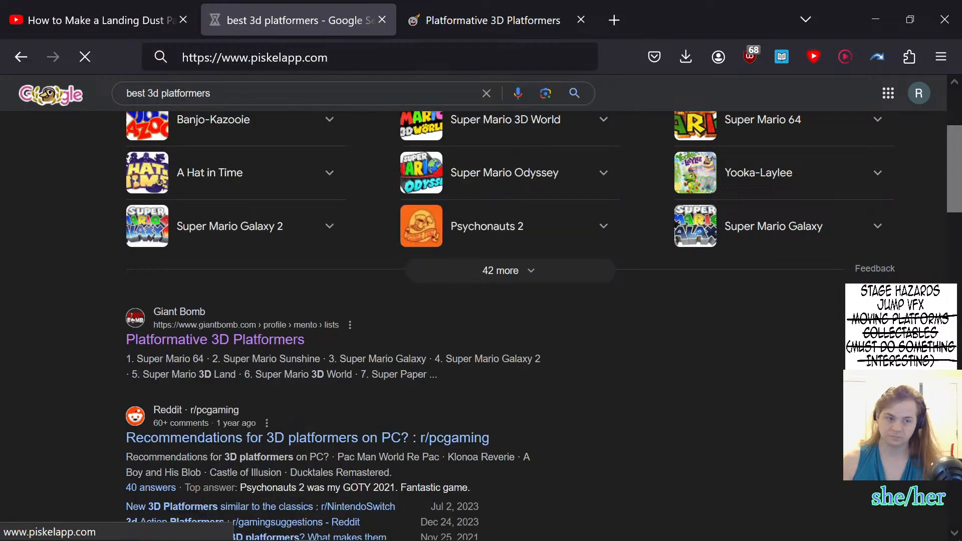
click(392, 333)
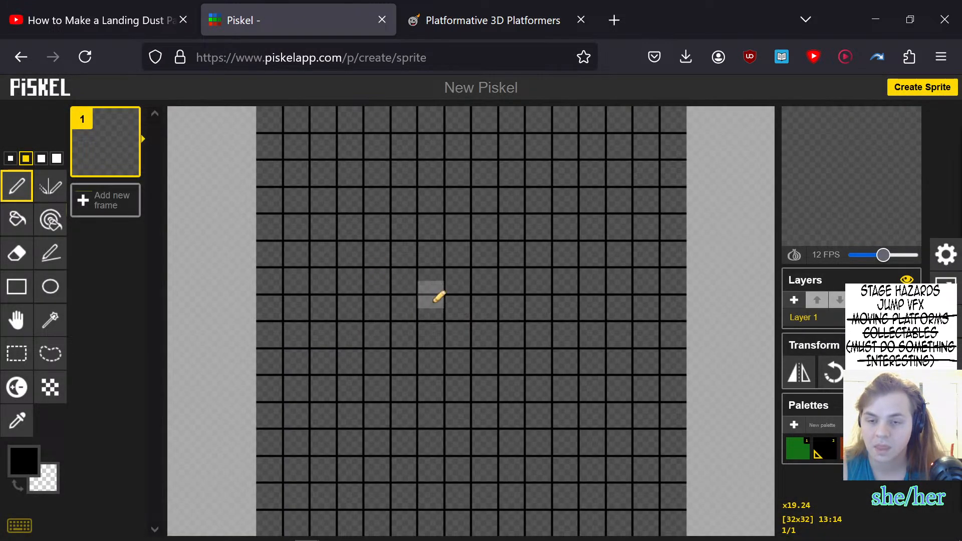
- Draw a freehand dust cloud outline across the lower half of the sprite canvas and fill it with black
mouse_move(337, 354)
mouse_down()
mouse_move(446, 311)
mouse_move(449, 479)
mouse_move(367, 431)
mouse_move(337, 314)
mouse_move(356, 339)
mouse_up()
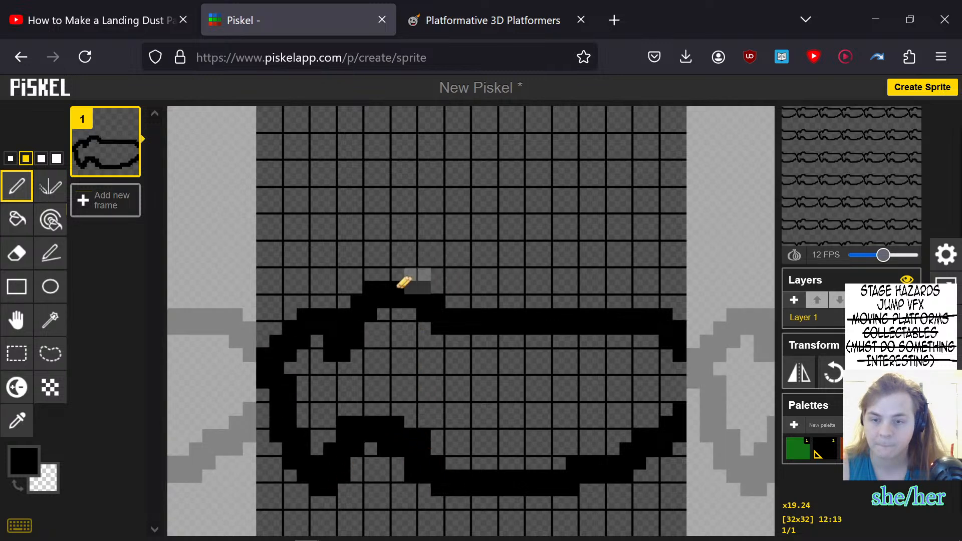
click(23, 220)
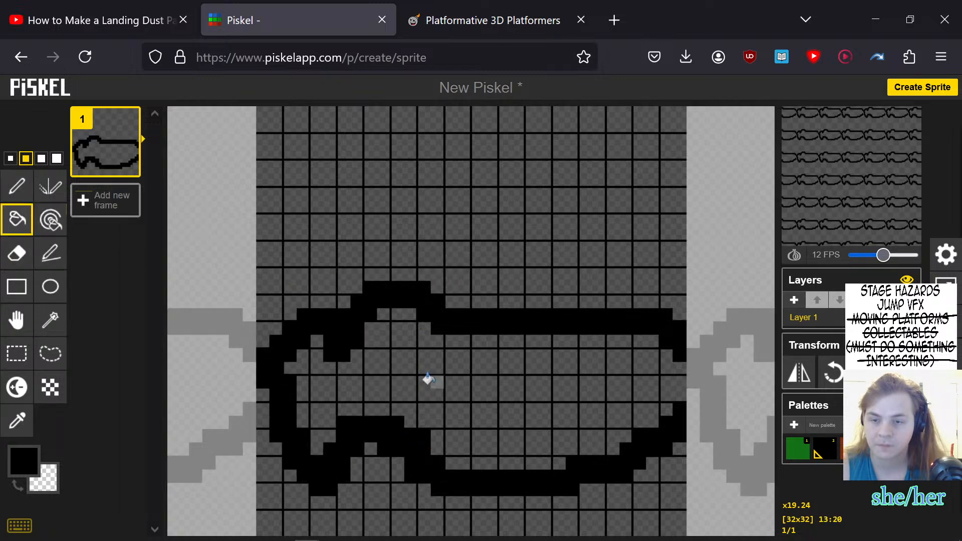
click(427, 380)
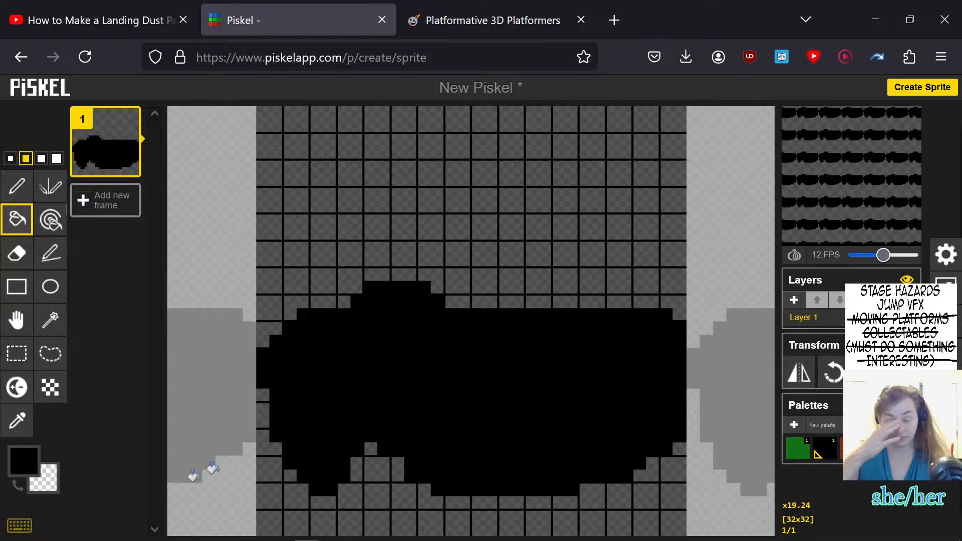
- Set the primary color to dark grey #5a5757 and recolor the filled dust cloud with it
click(23, 460)
mouse_move(70, 400)
mouse_down()
mouse_move(75, 369)
mouse_move(35, 382)
mouse_move(30, 394)
mouse_move(49, 385)
mouse_up()
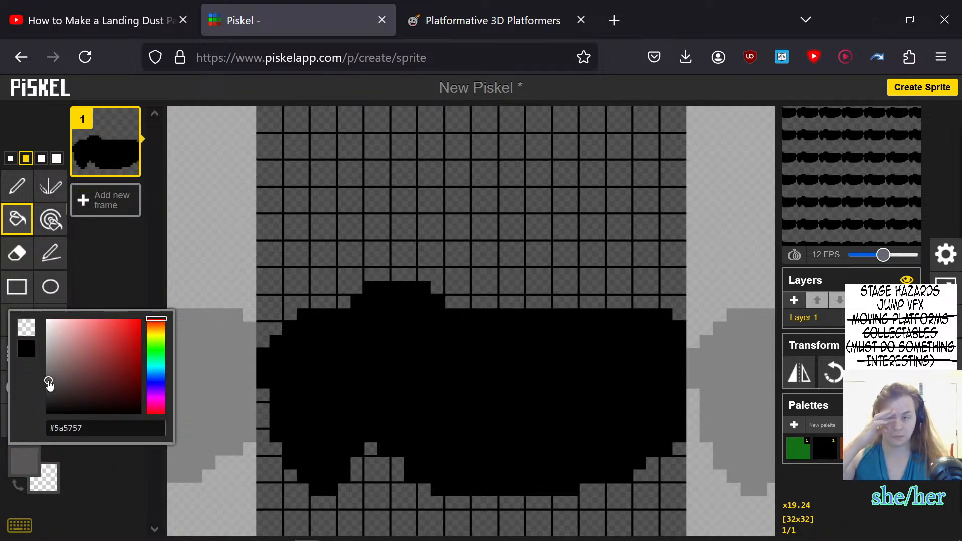
click(69, 450)
click(499, 385)
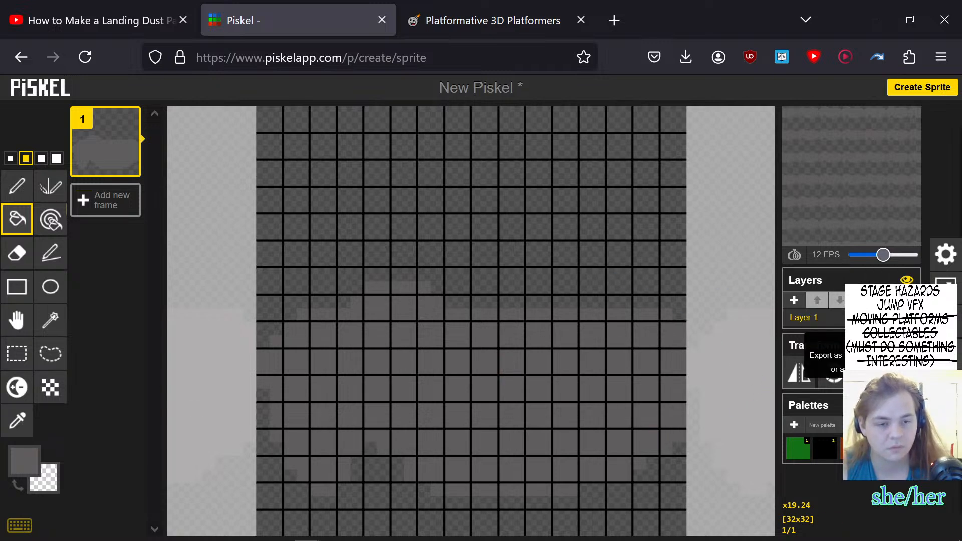
- Title the sprite jump_dust and save it
click(945, 355)
click(687, 194)
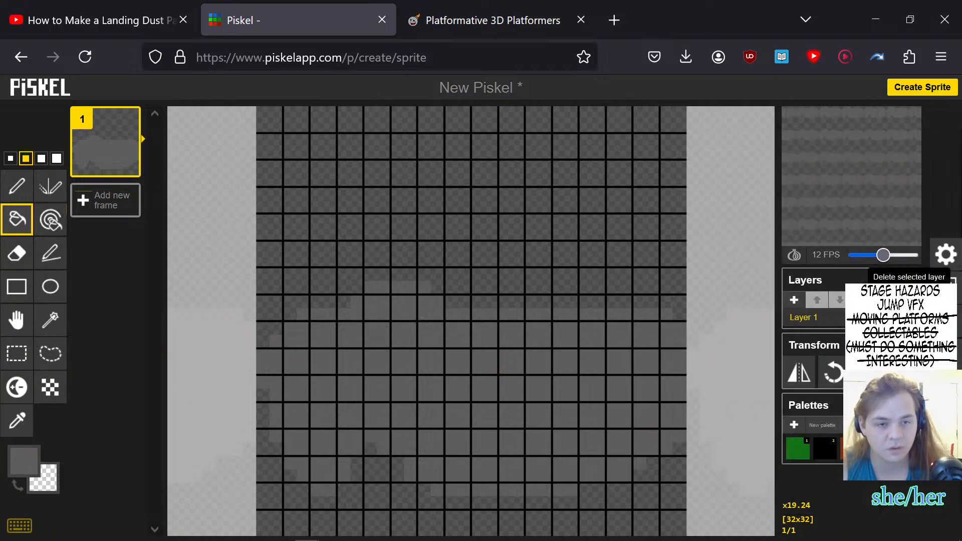
click(945, 320)
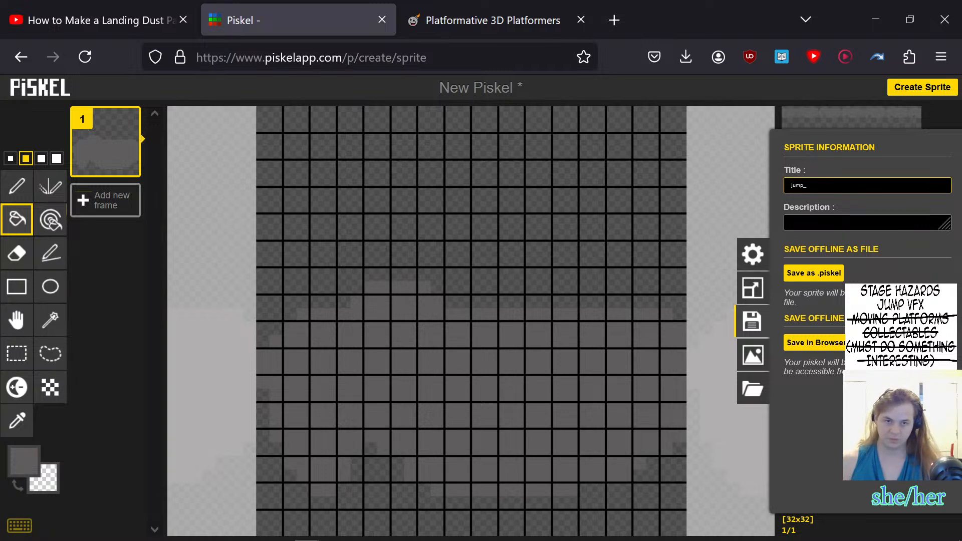
key(Return)
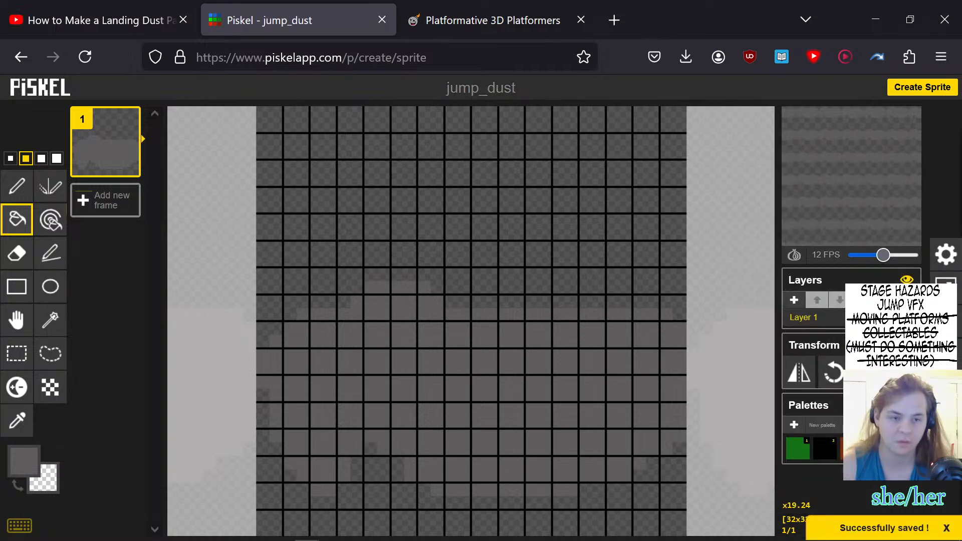
- Export the sprite as a PNG spritesheet and bring the downloaded file into the Godot project's files
click(946, 355)
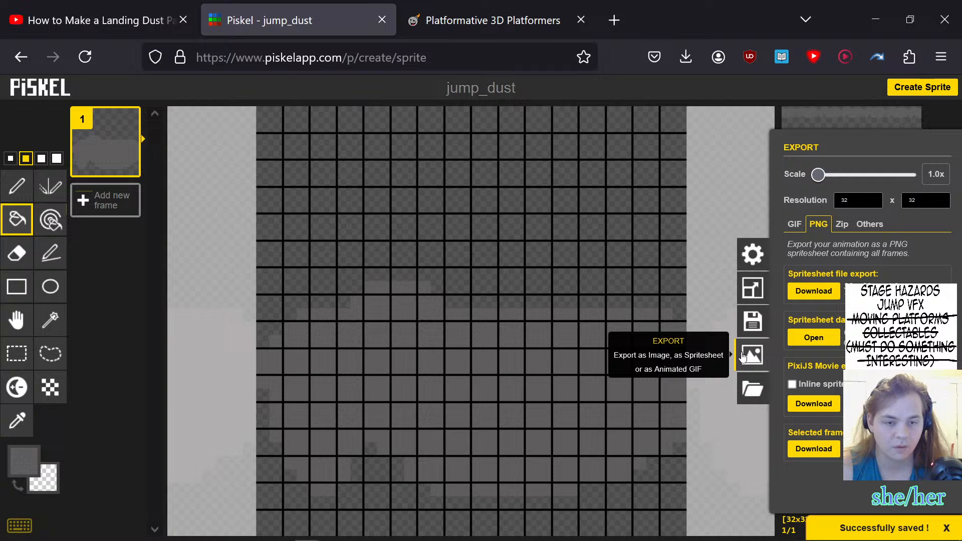
click(807, 295)
drag(489, 98, 101, 470)
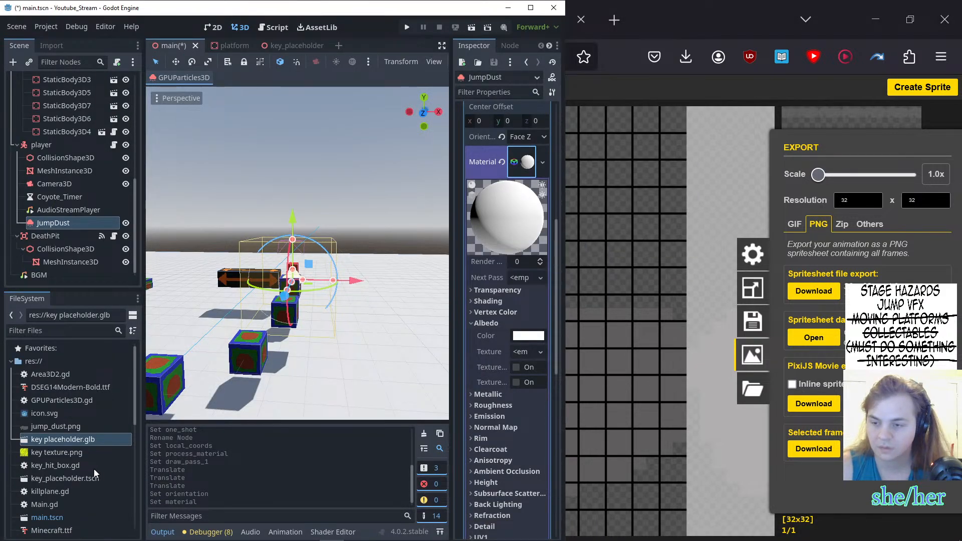
- Assign jump_dust.png as the albedo texture of JumpDust's pass 1 material and set its sampling filter to Nearest
drag(68, 427, 521, 352)
scroll(506, 432, down, 2)
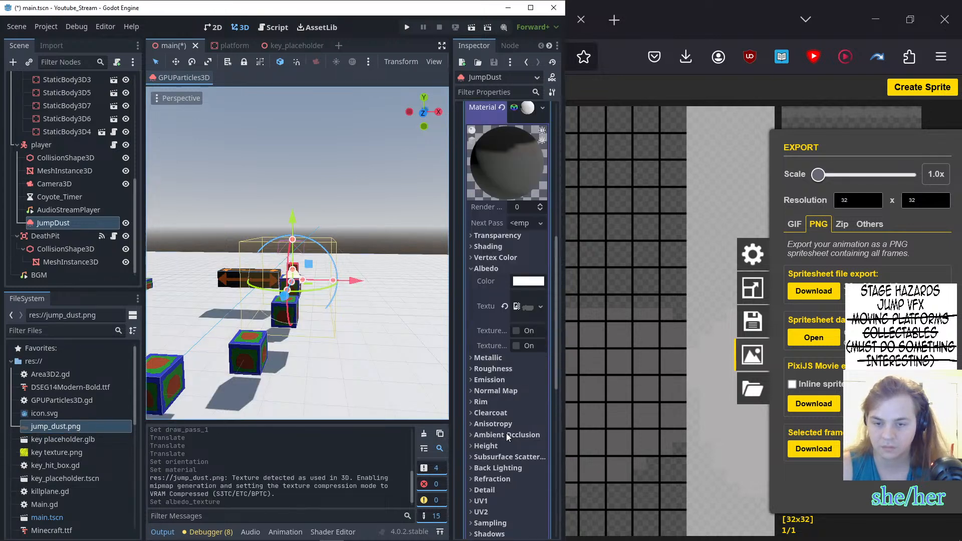
scroll(495, 453, down, 1)
click(500, 419)
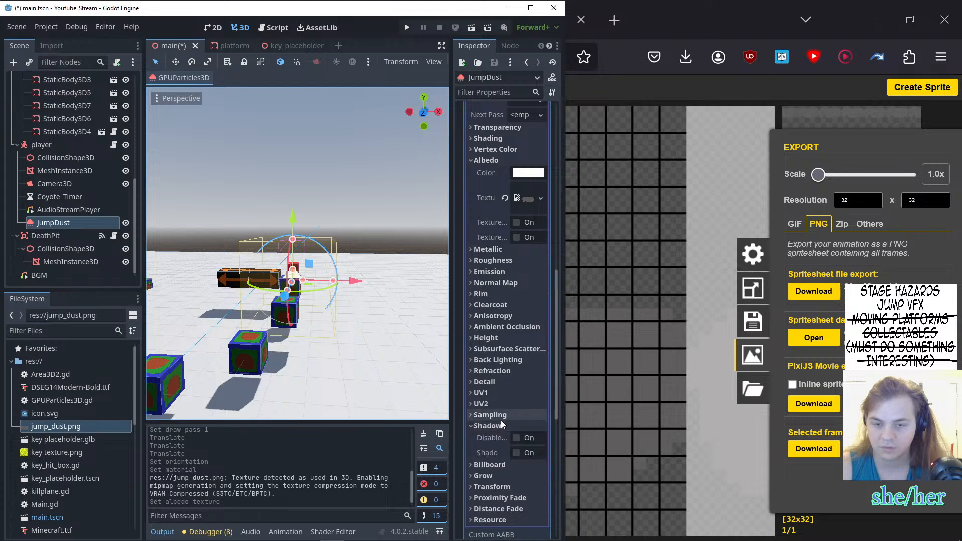
click(519, 428)
click(535, 442)
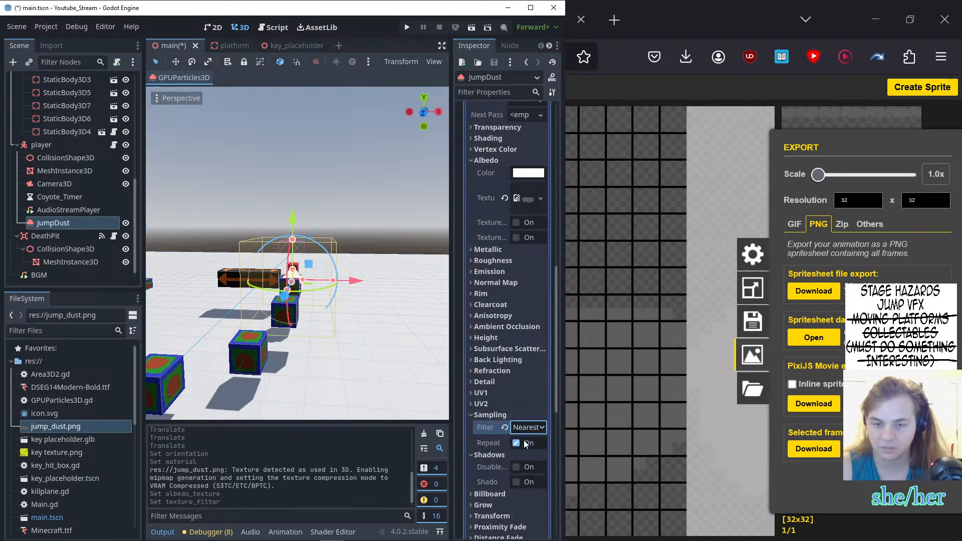
scroll(510, 265, up, 2)
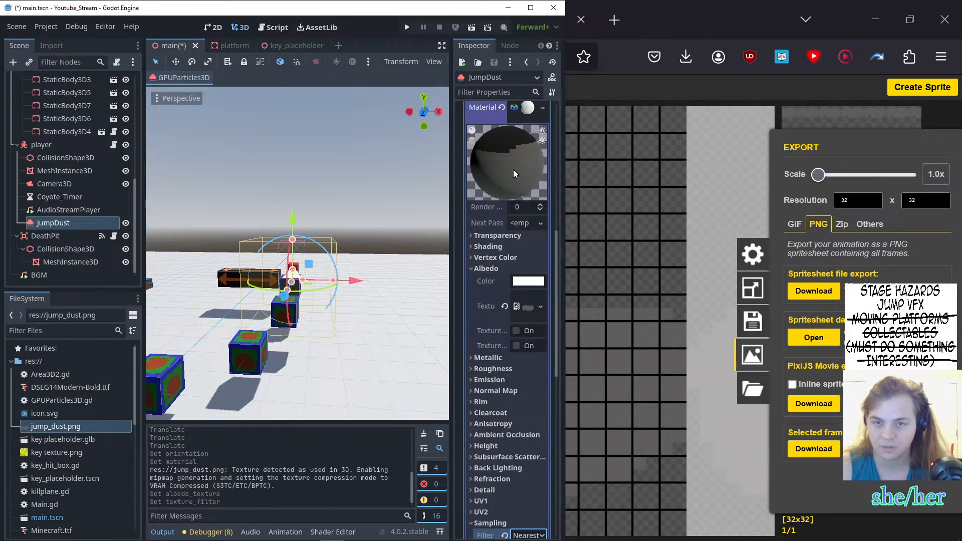
- Inspect the particle emitter around the player in the 3D view and play a moment of the browser's muzzle-flash tutorial for comparison
middle_drag(369, 318, 152, 317)
scroll(65, 283, up, 1)
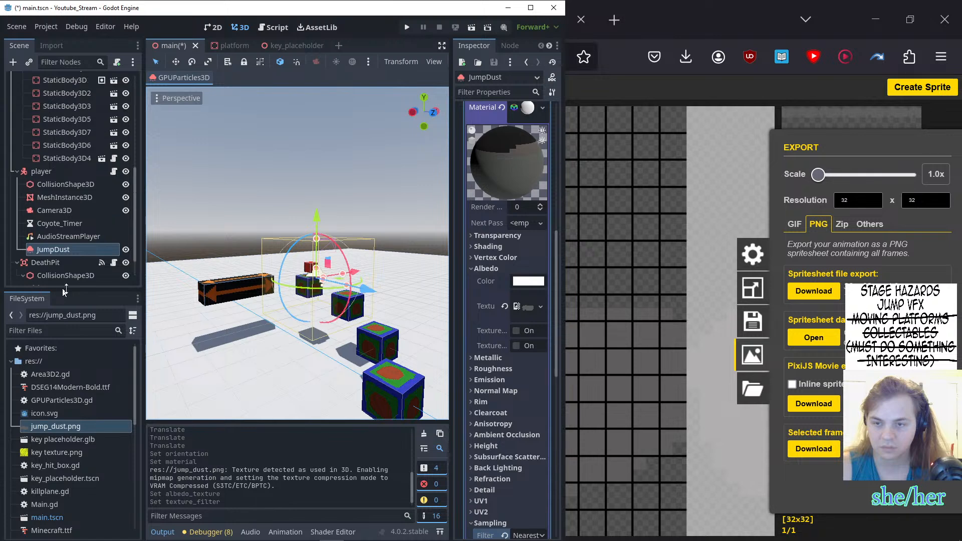
scroll(313, 296, up, 14)
middle_drag(363, 314, 228, 315)
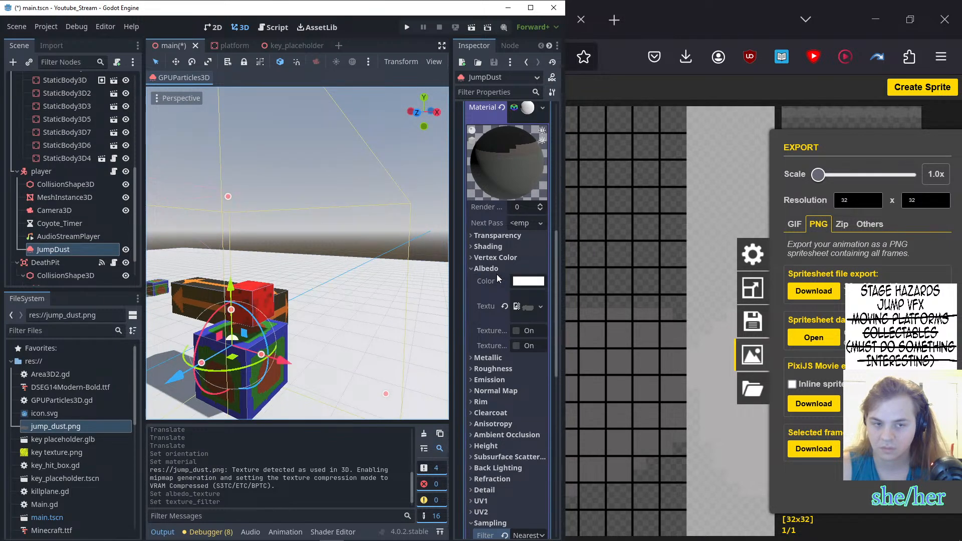
mouse_move(610, 538)
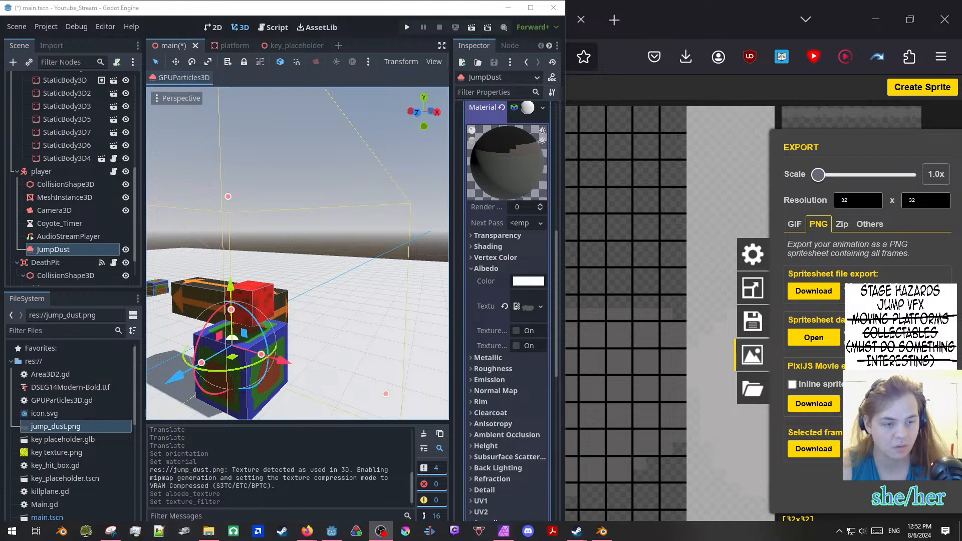
click(316, 534)
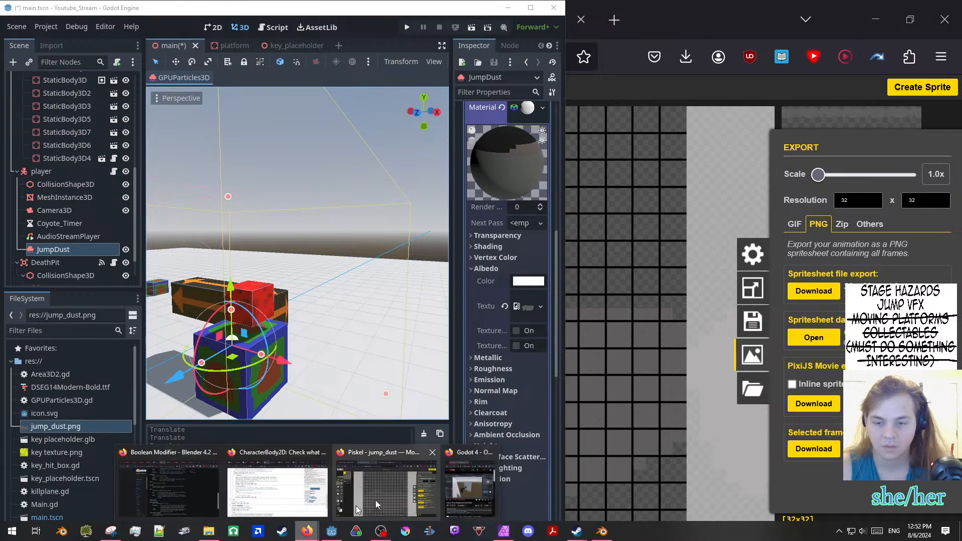
click(477, 491)
click(741, 301)
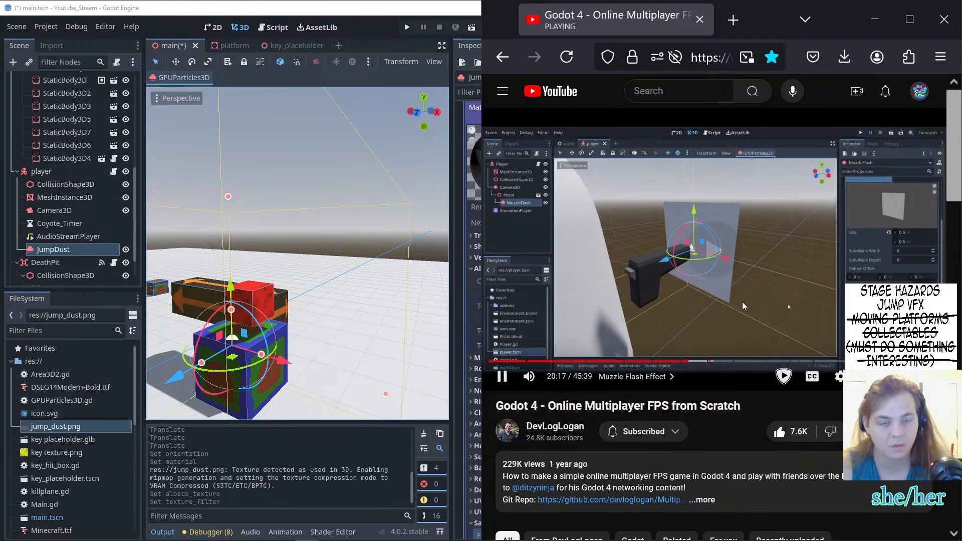
click(719, 289)
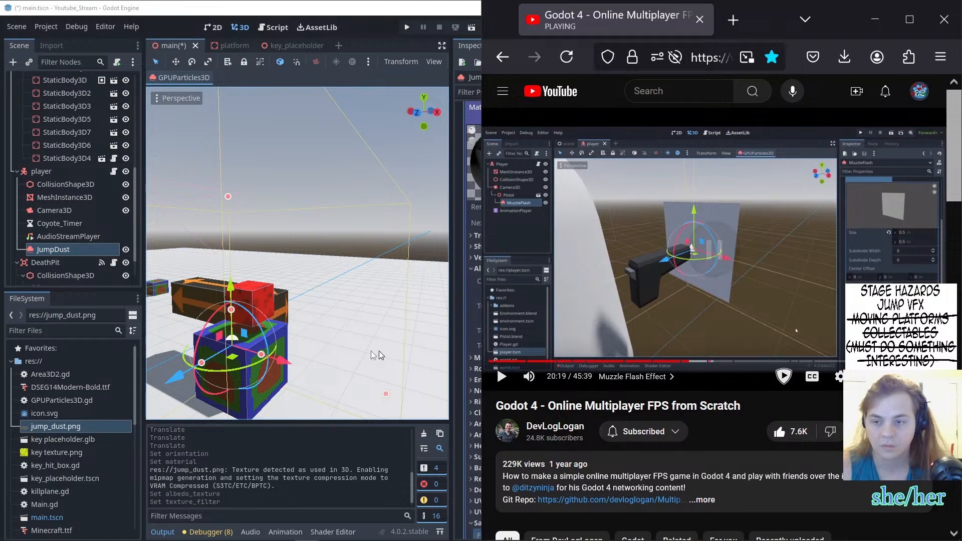
- Return to JumpDust's pass 1 mesh properties in Godot and raise the JumpDust node slightly in the 3D view
click(79, 249)
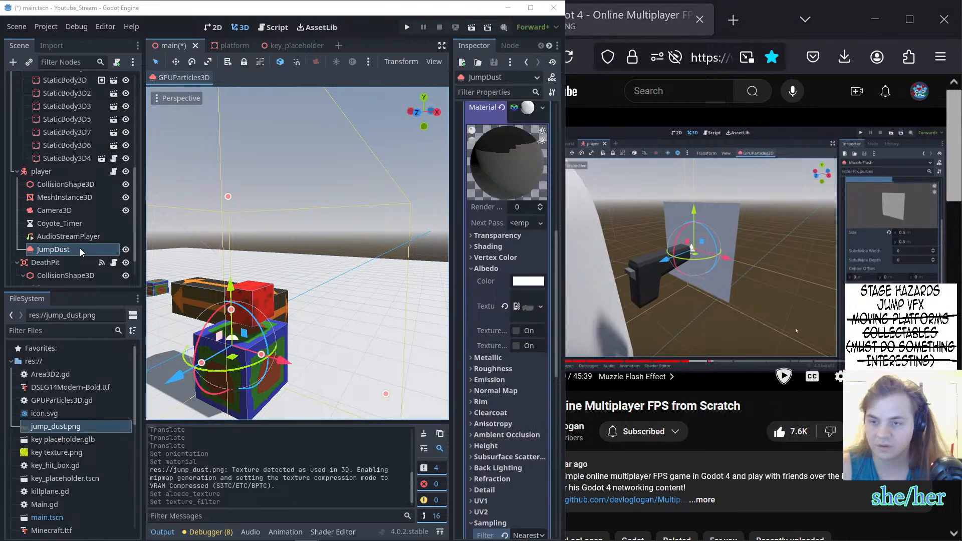
scroll(501, 281, up, 3)
scroll(501, 282, up, 3)
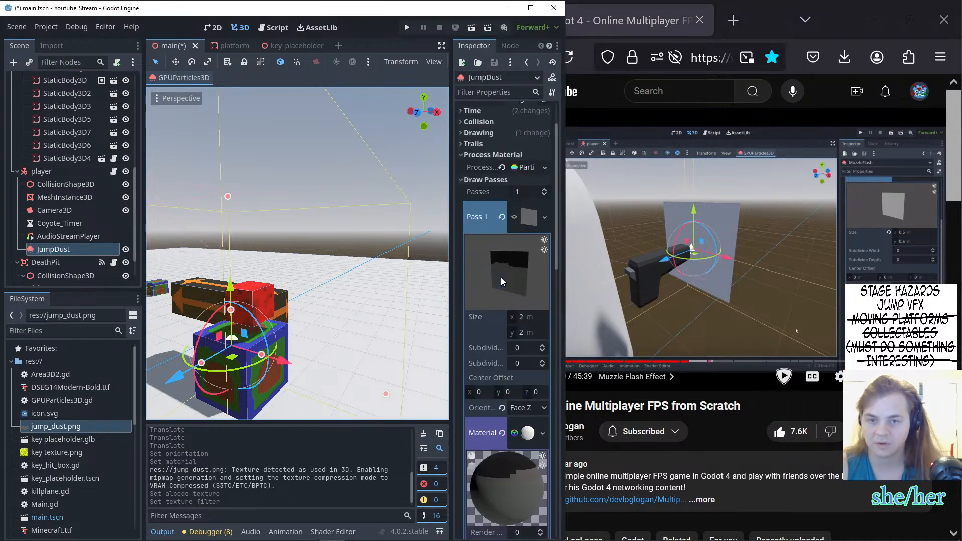
scroll(245, 354, up, 5)
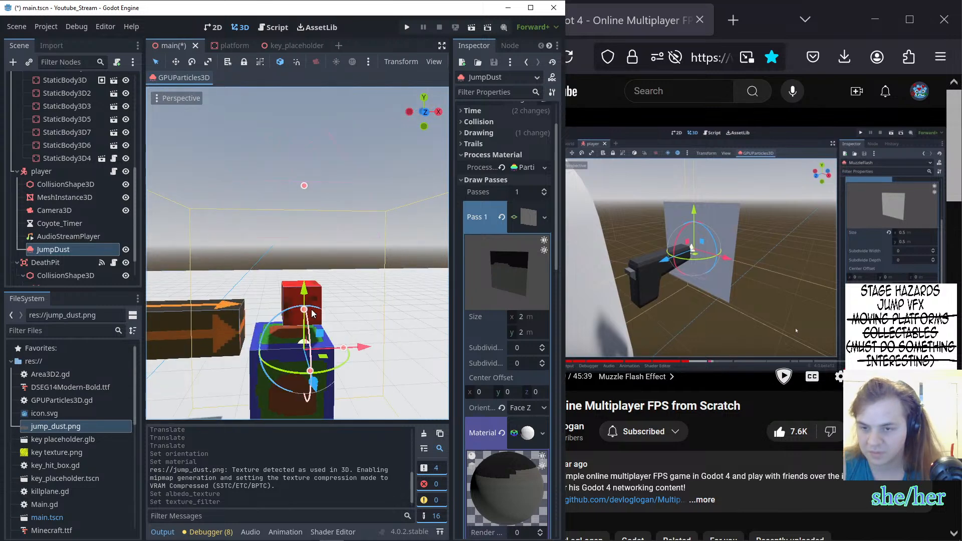
scroll(308, 356, down, 4)
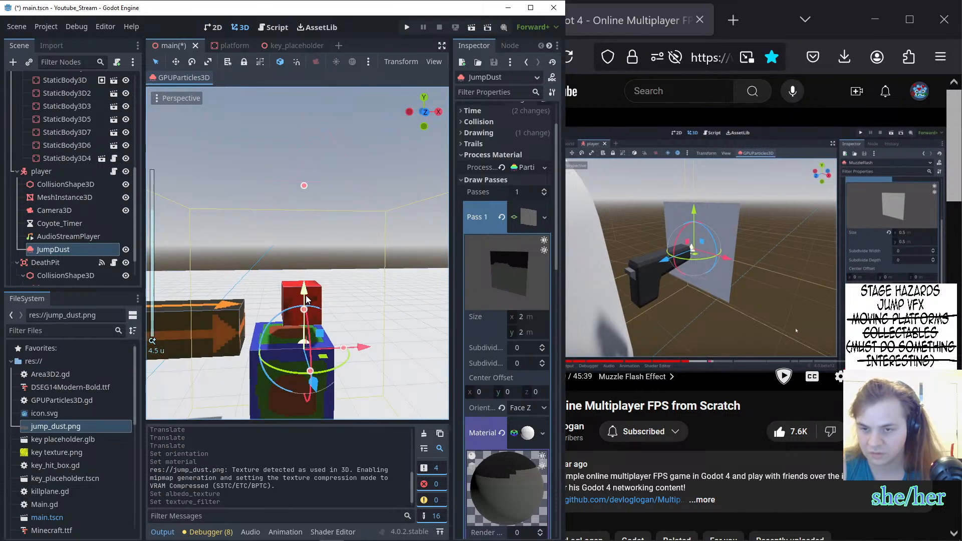
drag(306, 299, 306, 278)
middle_drag(304, 302, 287, 315)
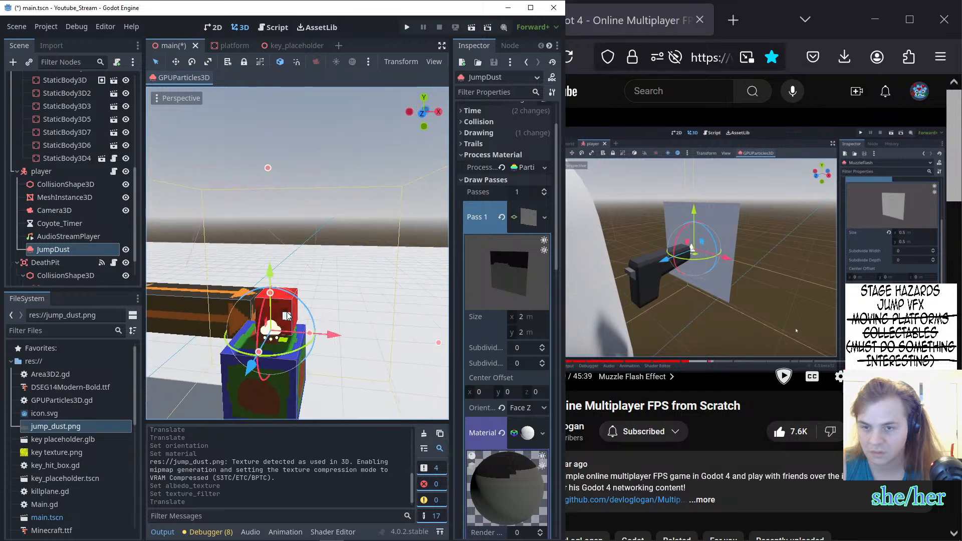
- Run the game, make the player jump to test the dust effect, and stop the game
click(409, 27)
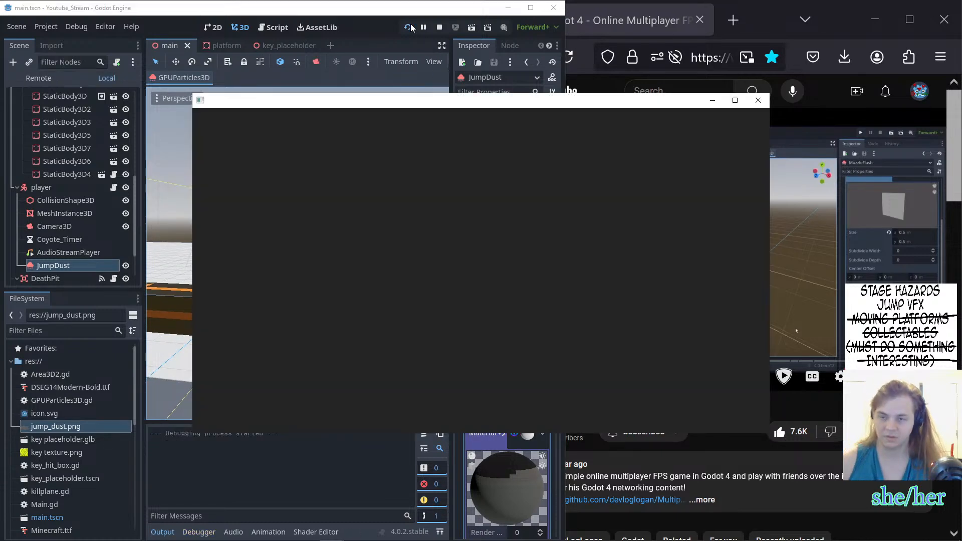
key(space)
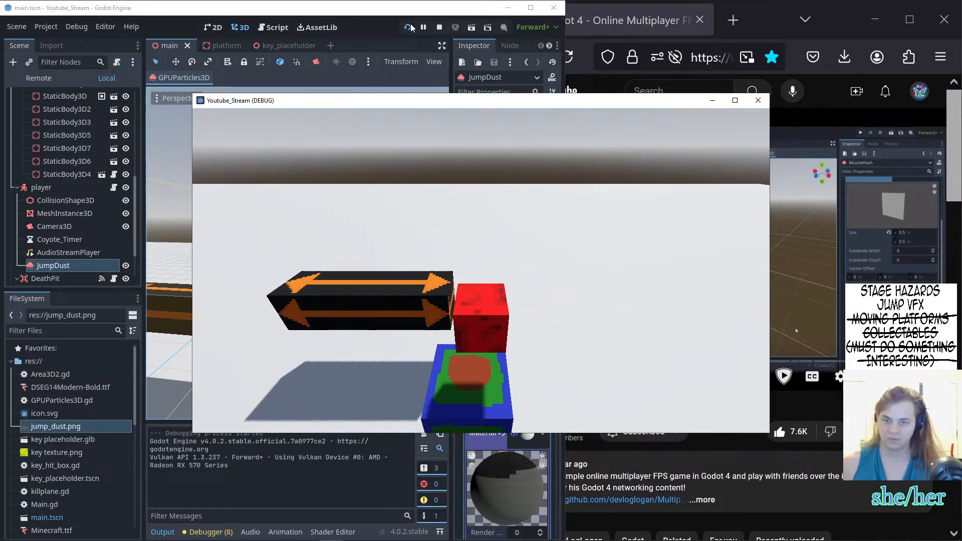
key(F8)
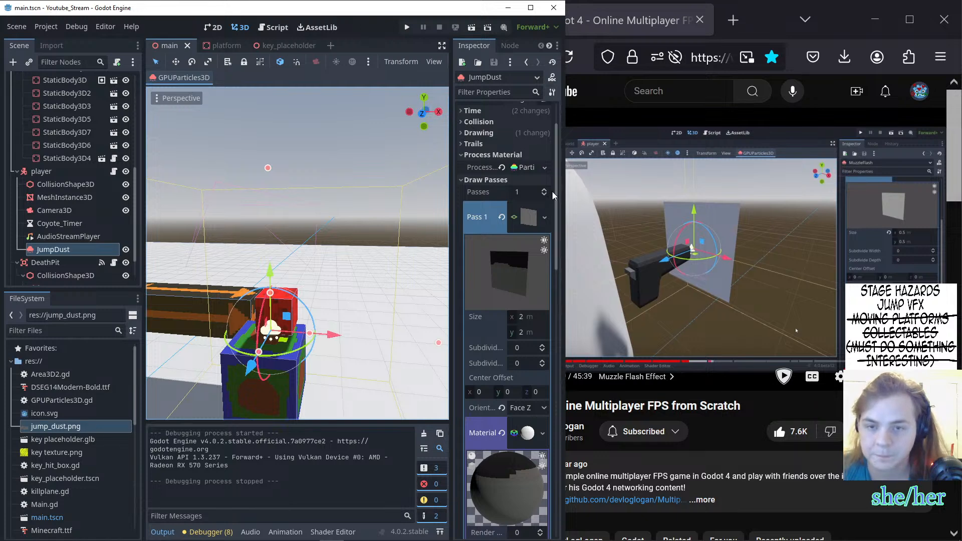
- Play a little more of the tutorial and examine JumpDust from other angles in the 3D view
click(728, 288)
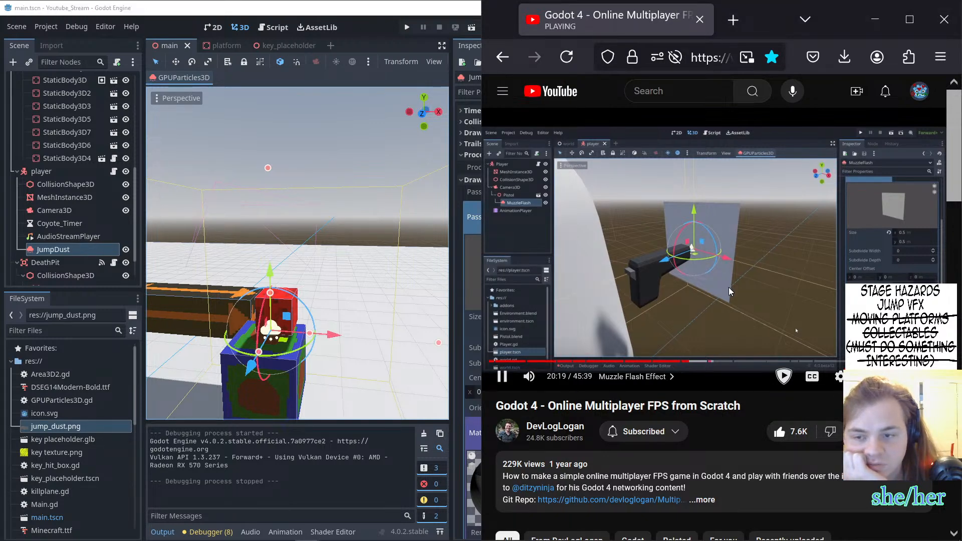
click(728, 287)
middle_drag(389, 315, 143, 298)
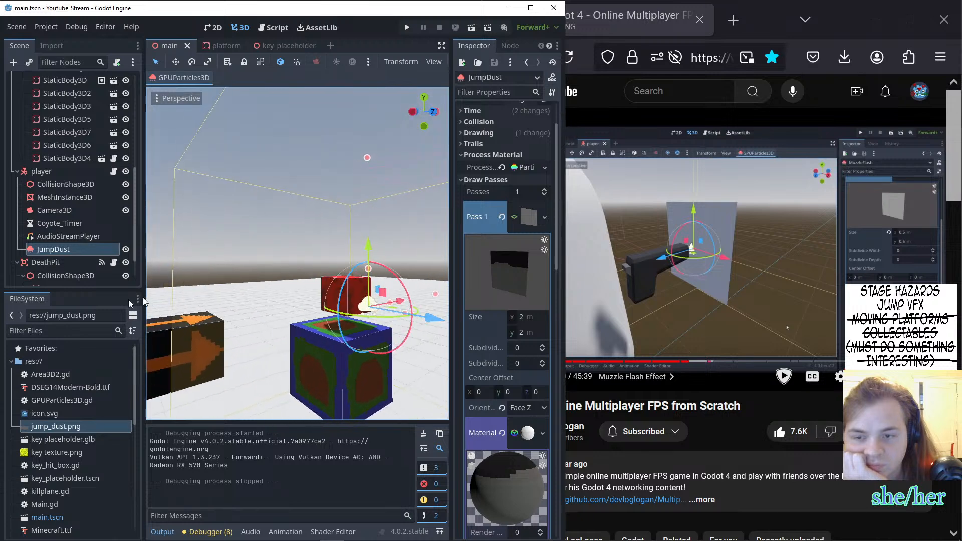
scroll(386, 310, down, 4)
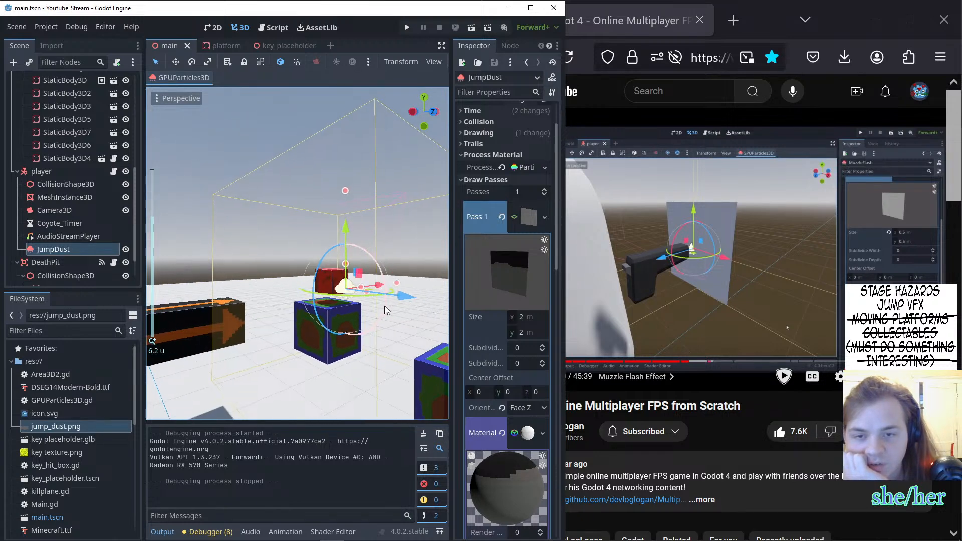
middle_drag(386, 310, 446, 325)
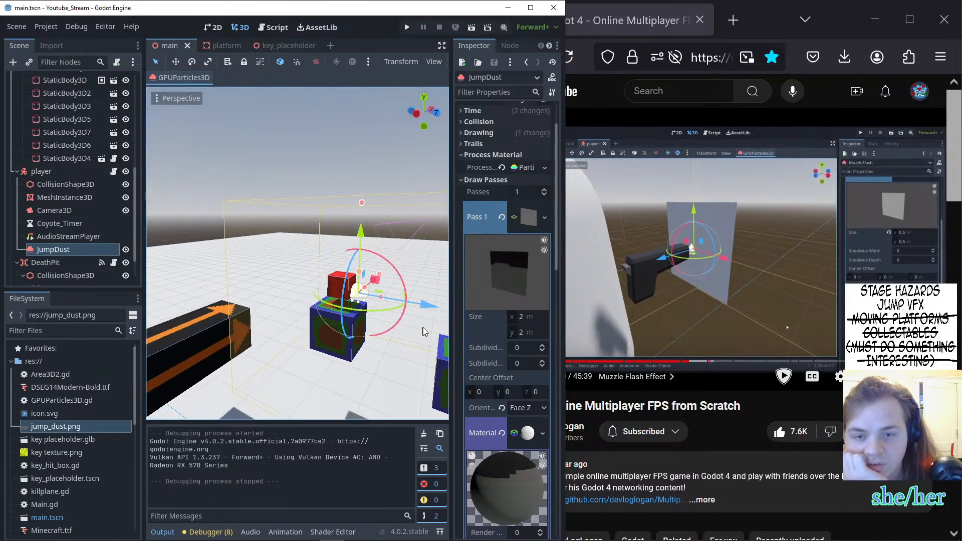
- Set the X size of JumpDust's pass 1 plane mesh to 200 m and check it in the 3D view
click(518, 319)
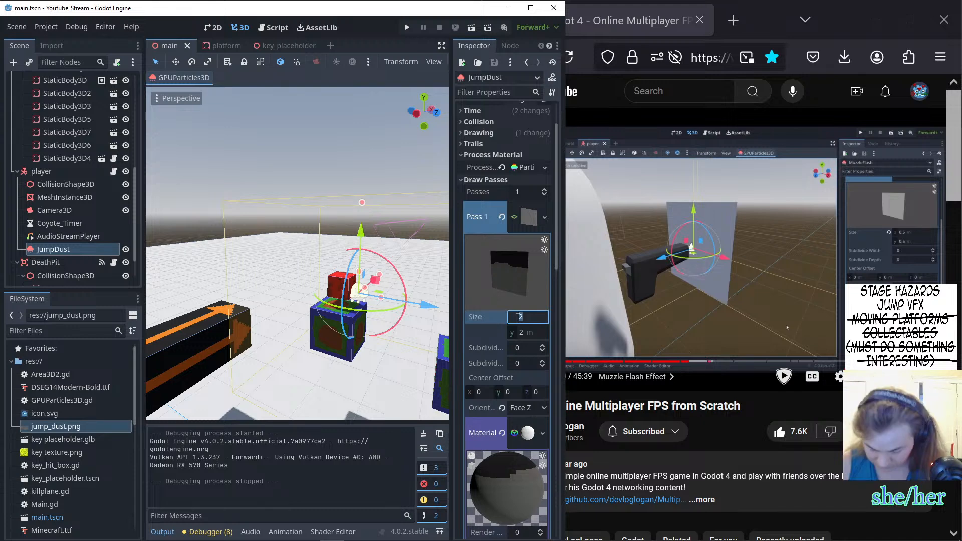
key(Return)
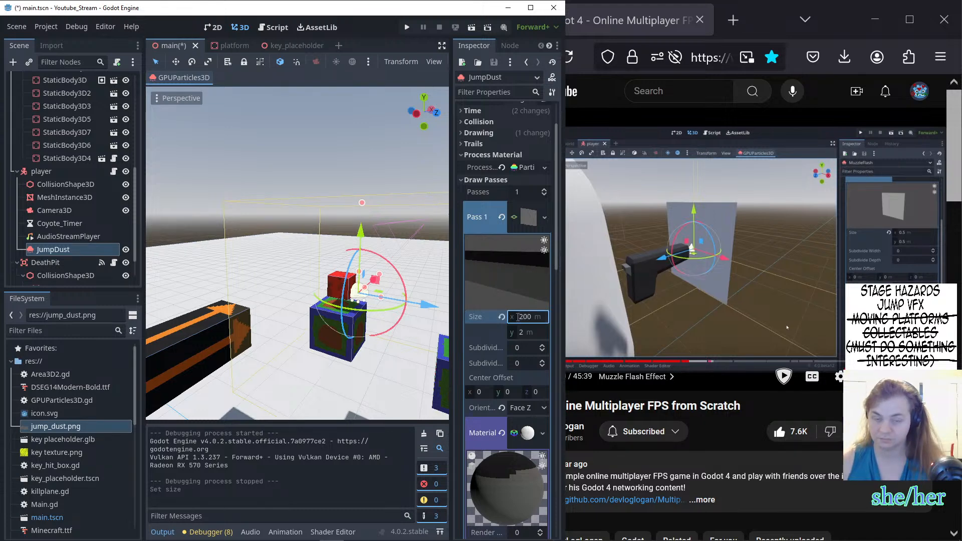
scroll(402, 256, down, 8)
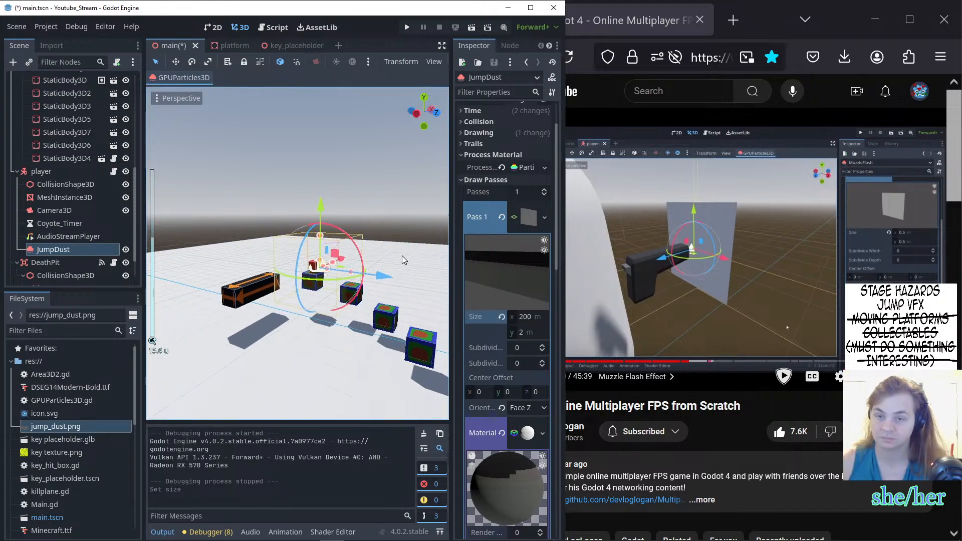
- Undo the last plane mesh size change, play more of the tutorial, and inspect JumpDust up close in the 3D view
key(ctrl+z)
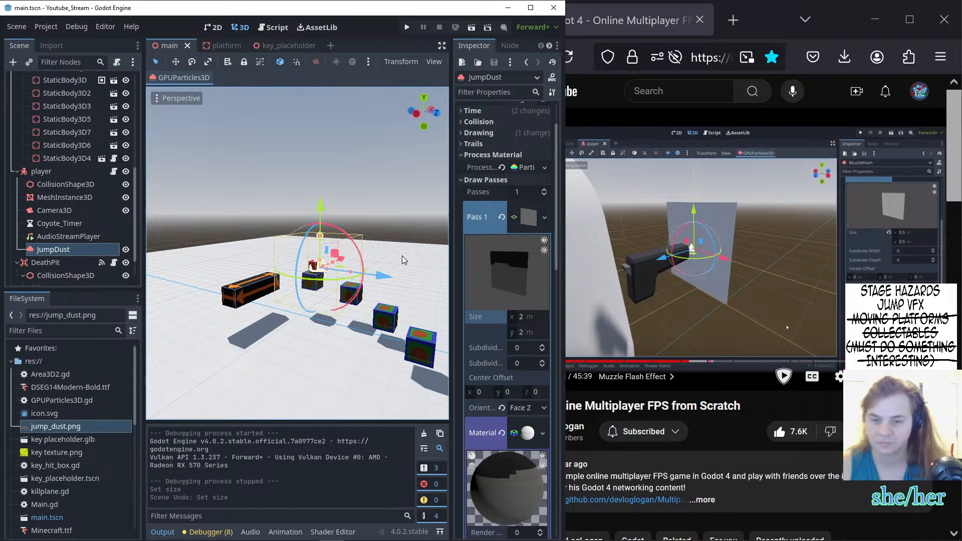
click(686, 263)
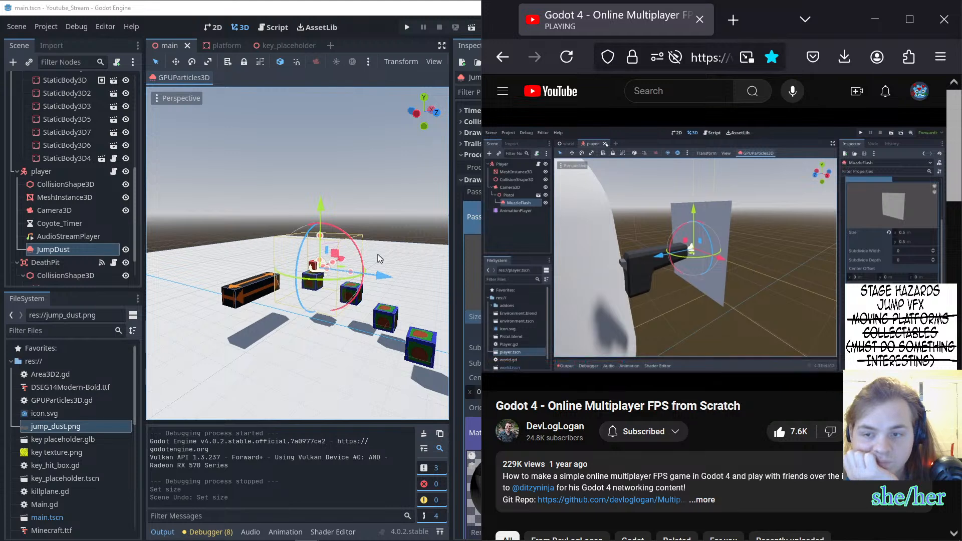
scroll(338, 268, up, 4)
scroll(337, 269, up, 4)
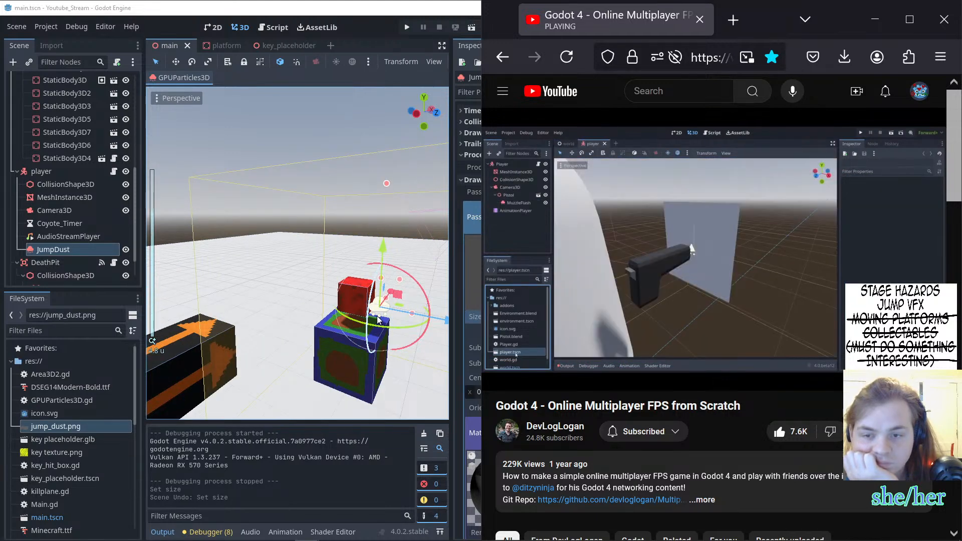
scroll(337, 268, up, 2)
middle_drag(381, 311, 309, 314)
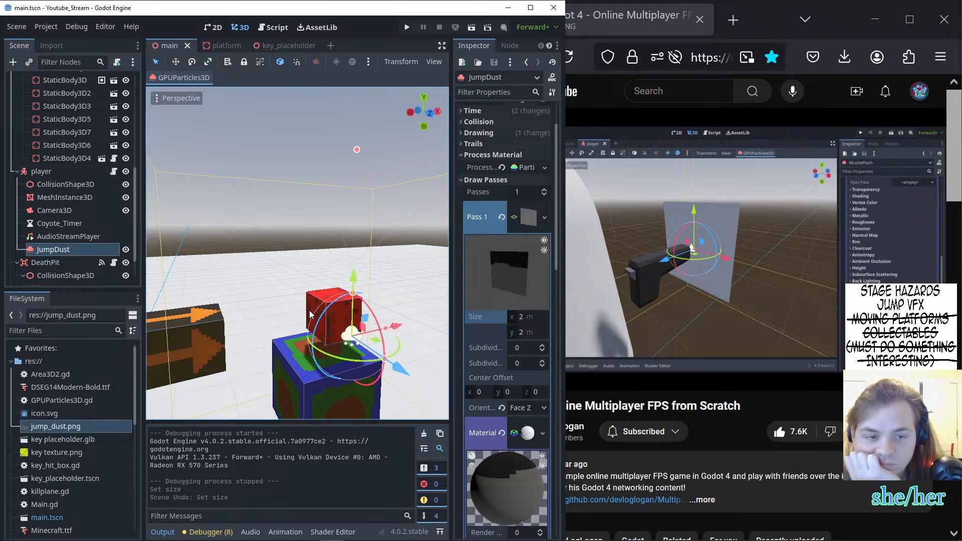
- Pause the tutorial video and reselect the JumpDust particles in Godot's 3D view
click(347, 245)
click(692, 245)
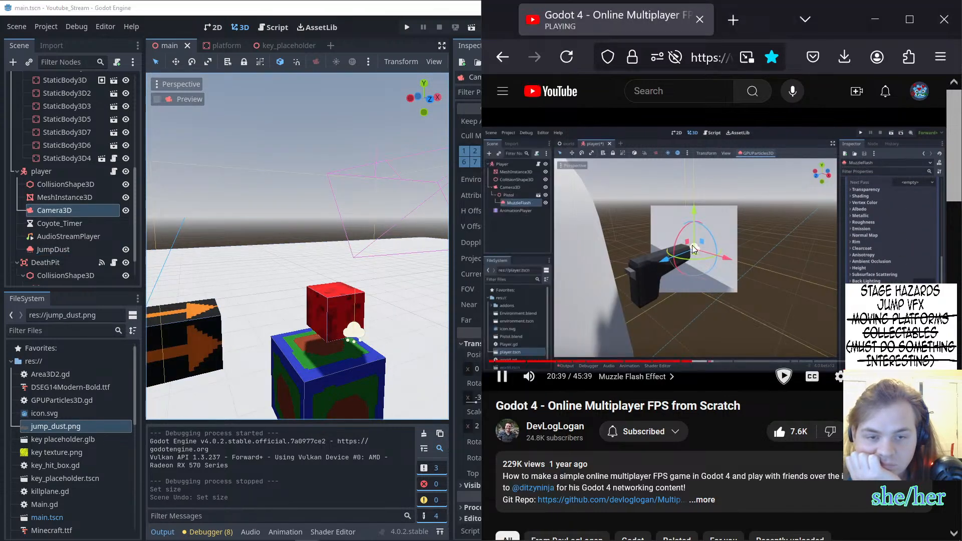
click(357, 261)
click(357, 262)
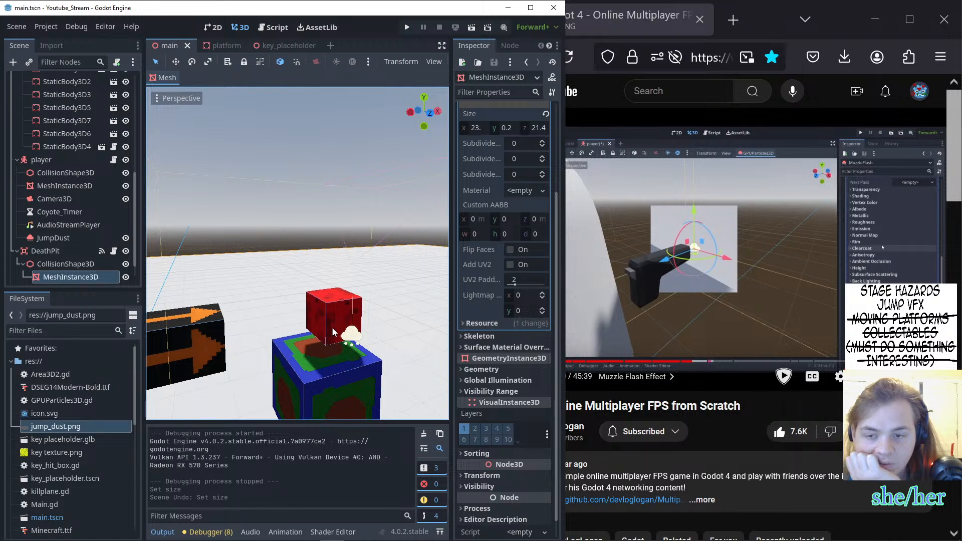
click(353, 340)
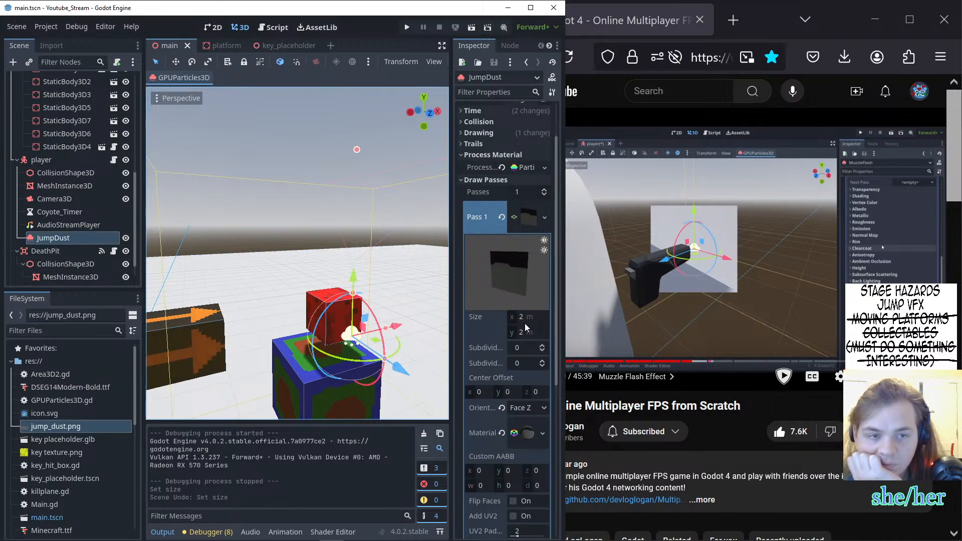
- Examine JumpDust's draw pass 1 mesh properties, including its size, orientation, material and skin settings
scroll(524, 323, down, 5)
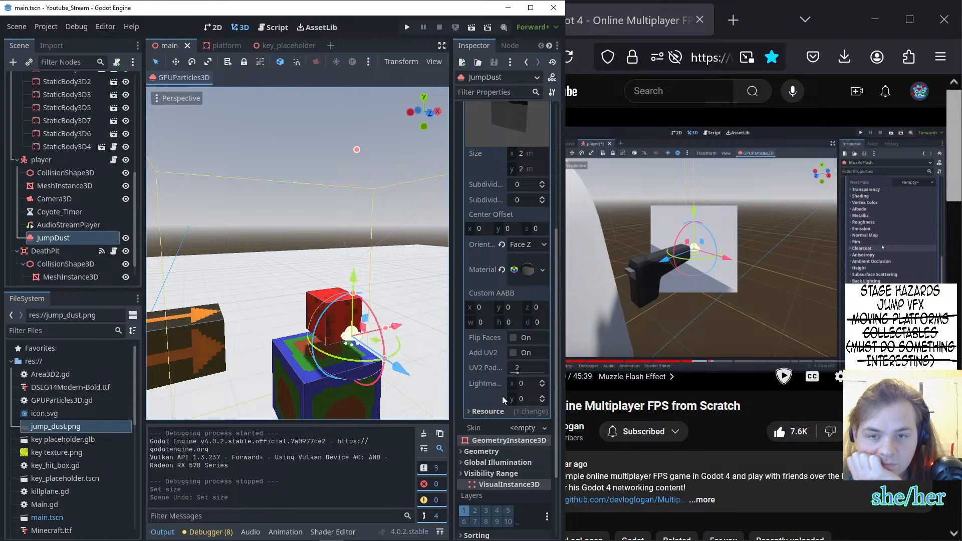
scroll(501, 396, up, 3)
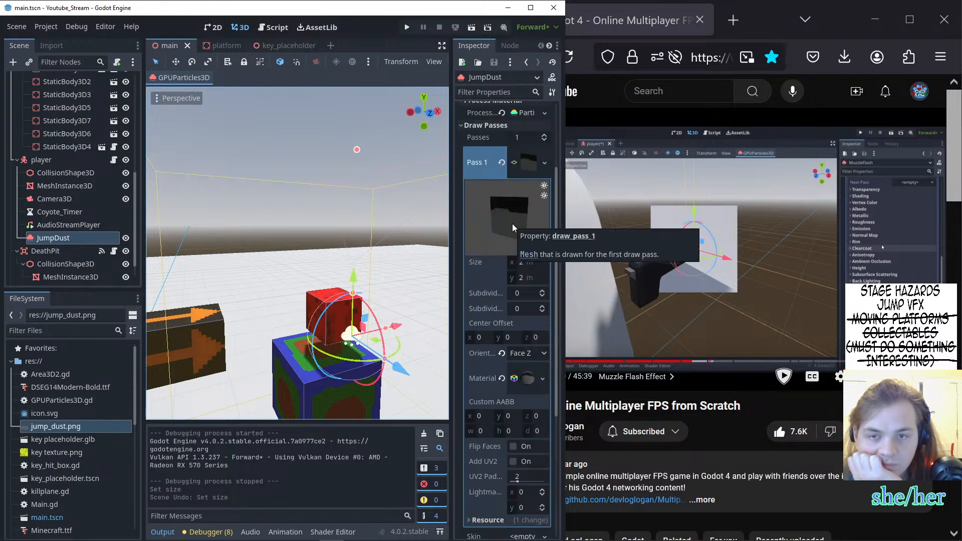
scroll(512, 352, down, 6)
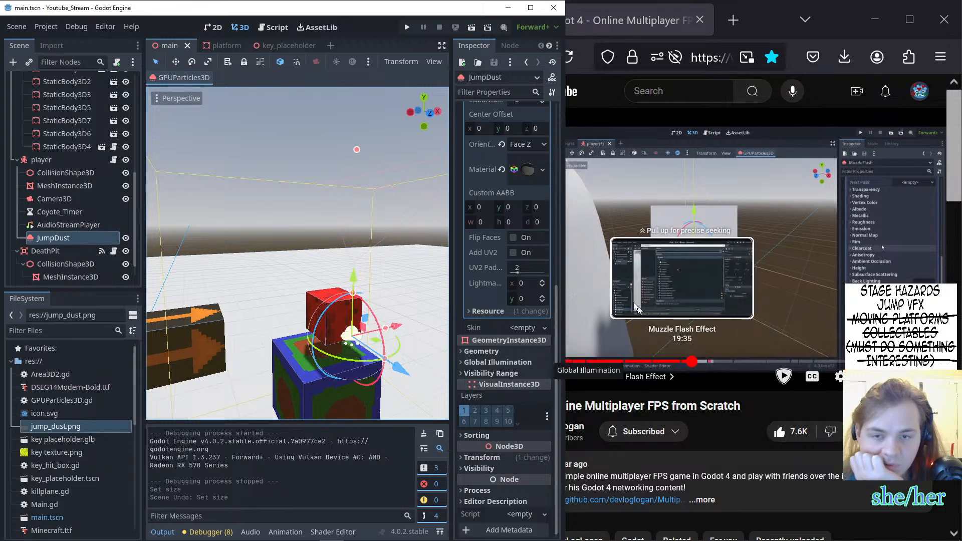
scroll(500, 324, up, 2)
scroll(506, 359, up, 6)
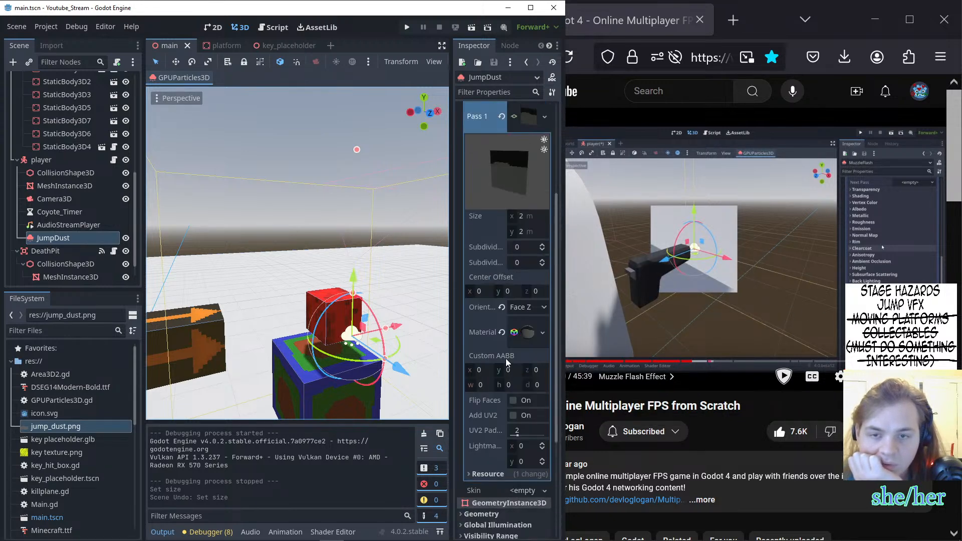
scroll(497, 281, down, 3)
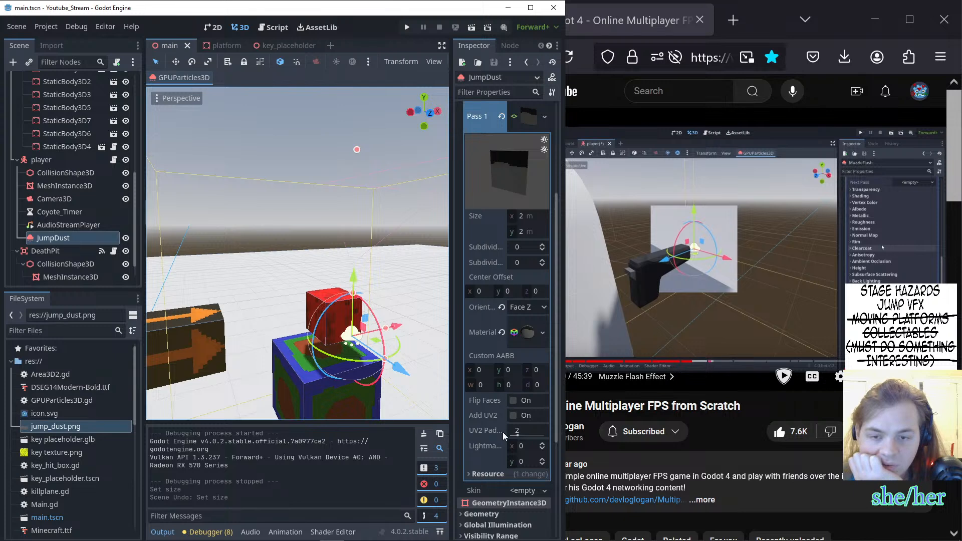
click(521, 490)
click(483, 447)
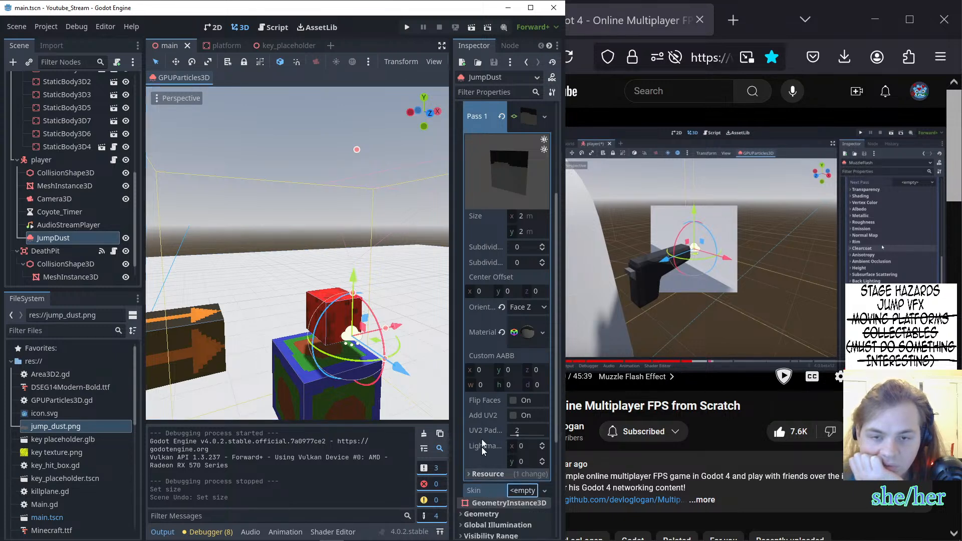
scroll(503, 220, up, 2)
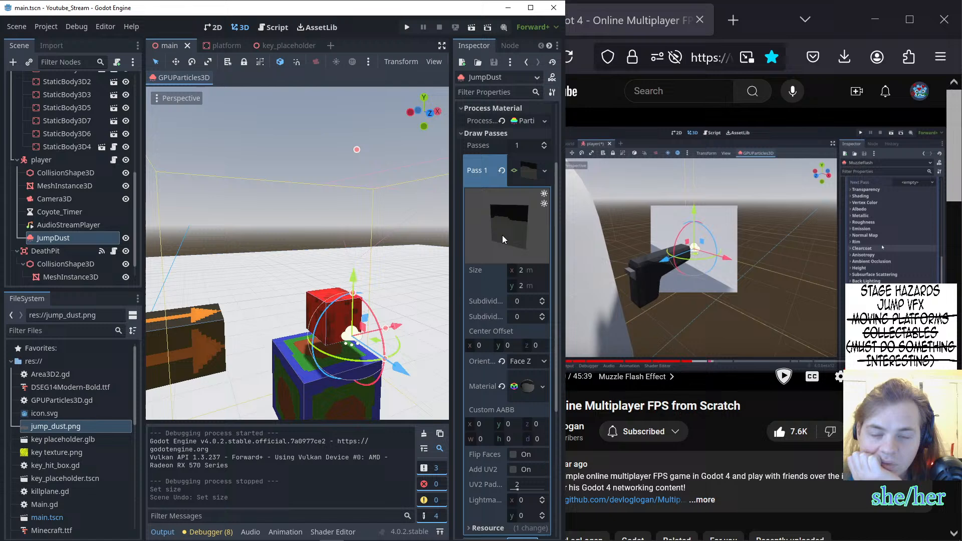
- Toggle the two preview lights on JumpDust's pass 1 mesh preview to check how the mesh is lit
click(544, 207)
click(543, 207)
click(544, 194)
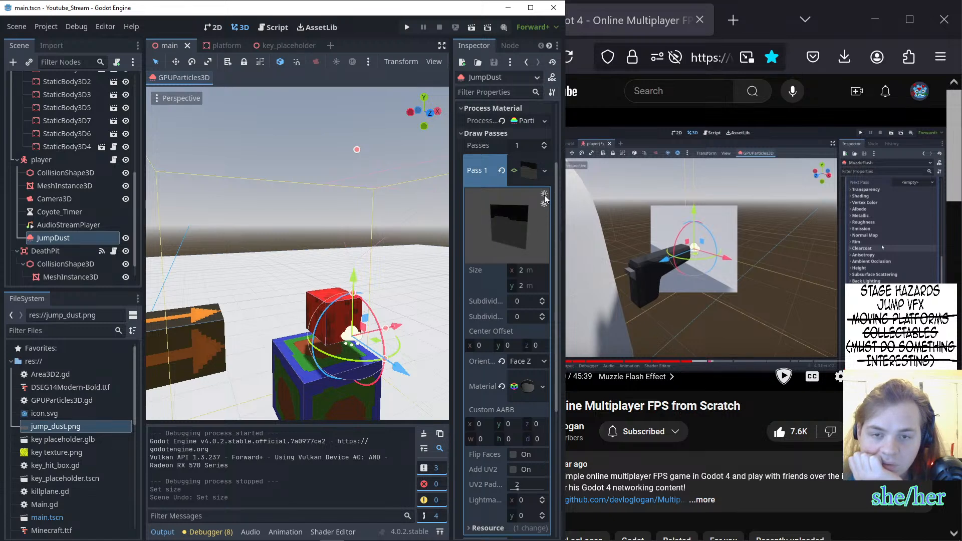
- Examine the draw pass 1 plane mesh settings of the JumpDust particles
click(543, 195)
click(534, 169)
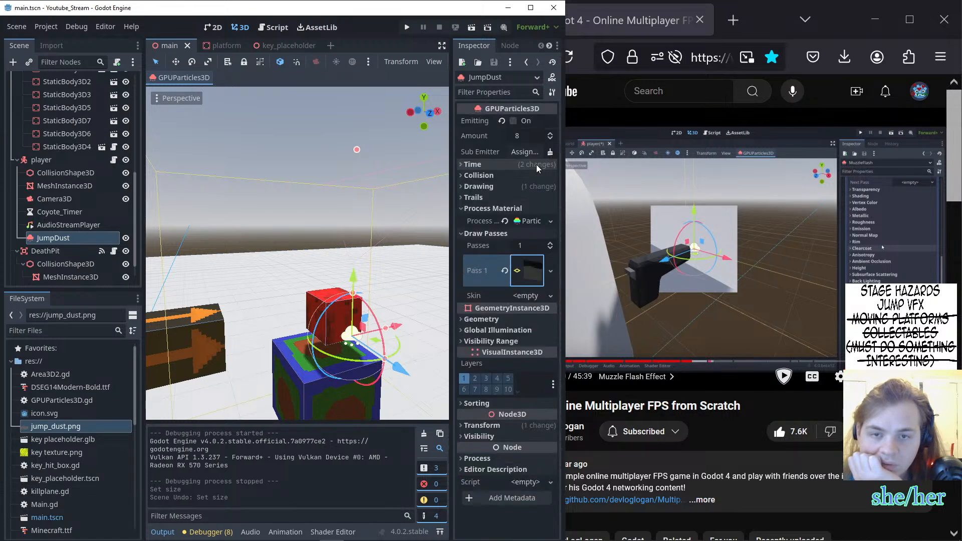
click(527, 276)
click(527, 276)
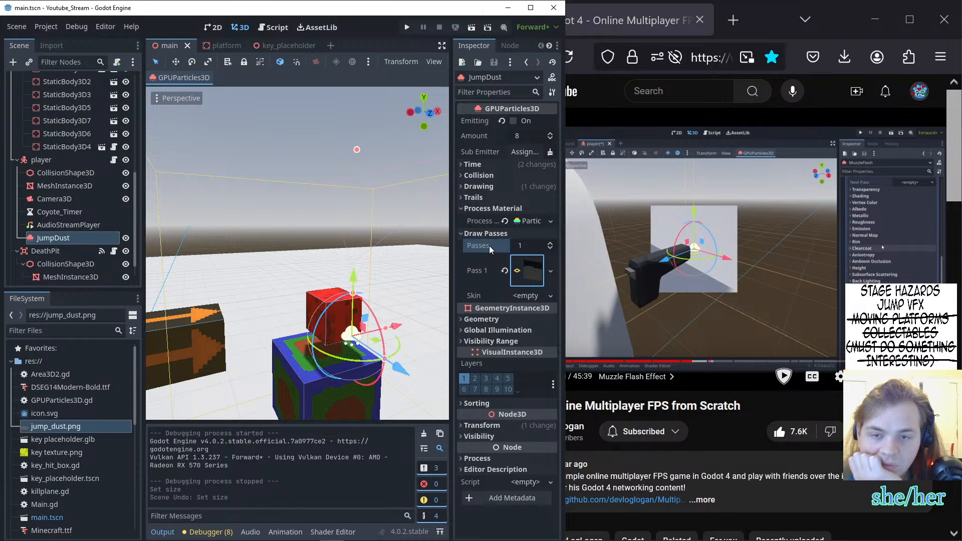
click(488, 230)
click(488, 231)
click(521, 271)
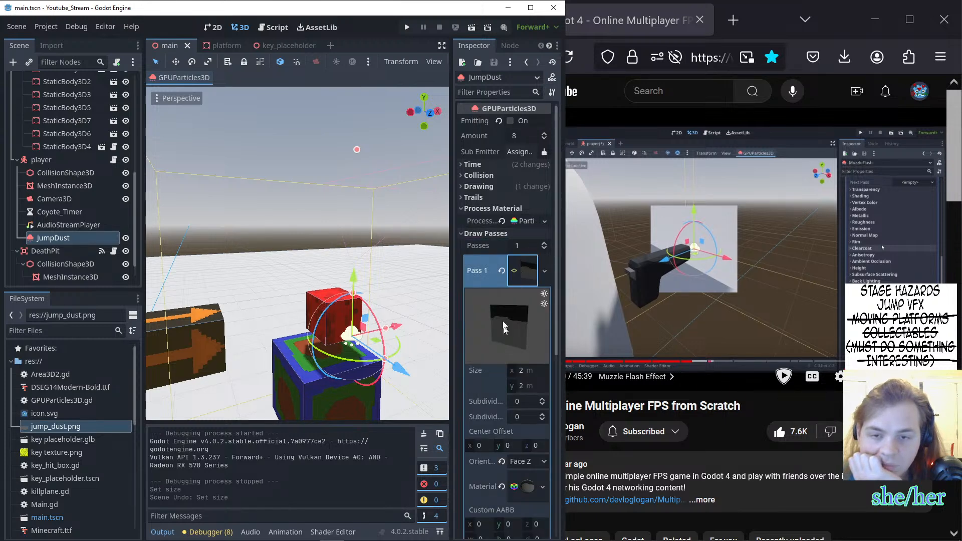
click(517, 273)
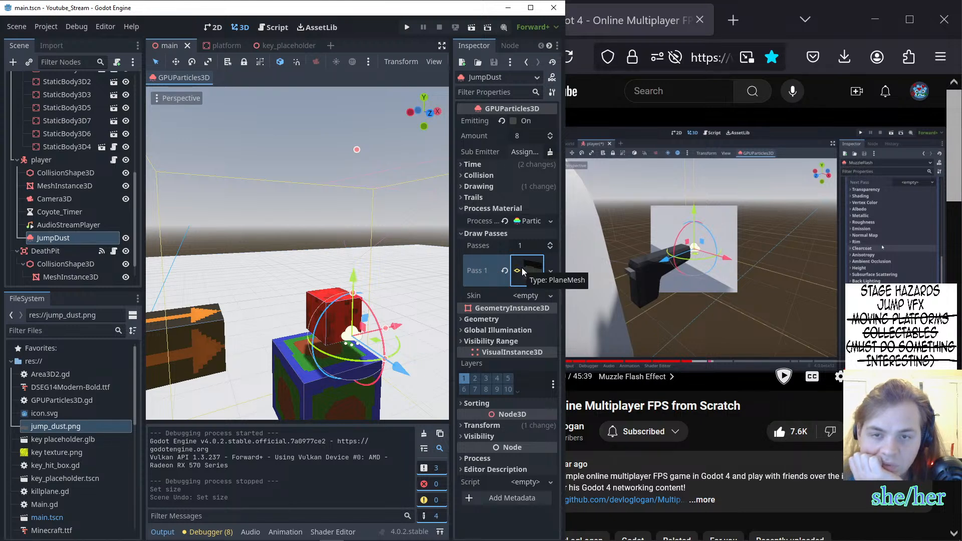
- Turn on Emitting for JumpDust to preview the particles and check its Geometry settings
click(513, 121)
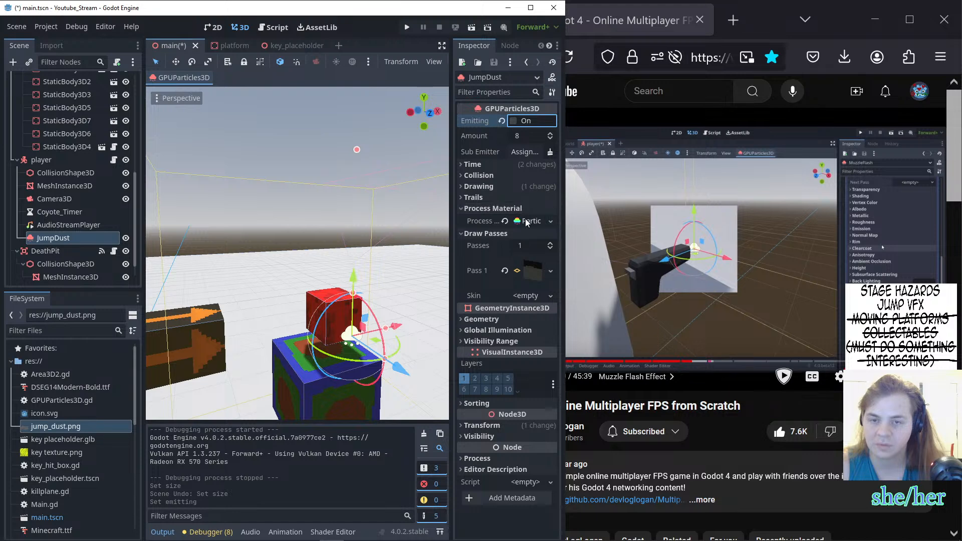
click(501, 319)
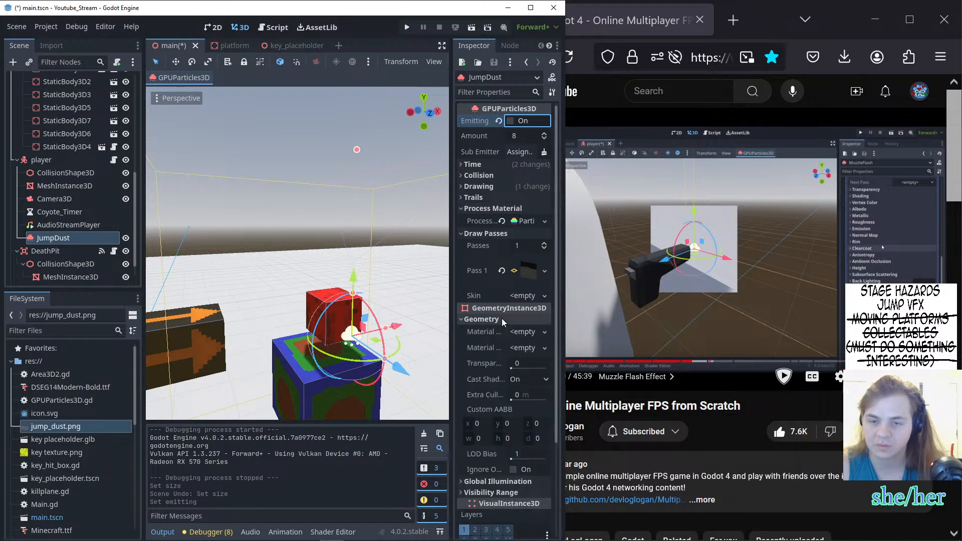
click(500, 319)
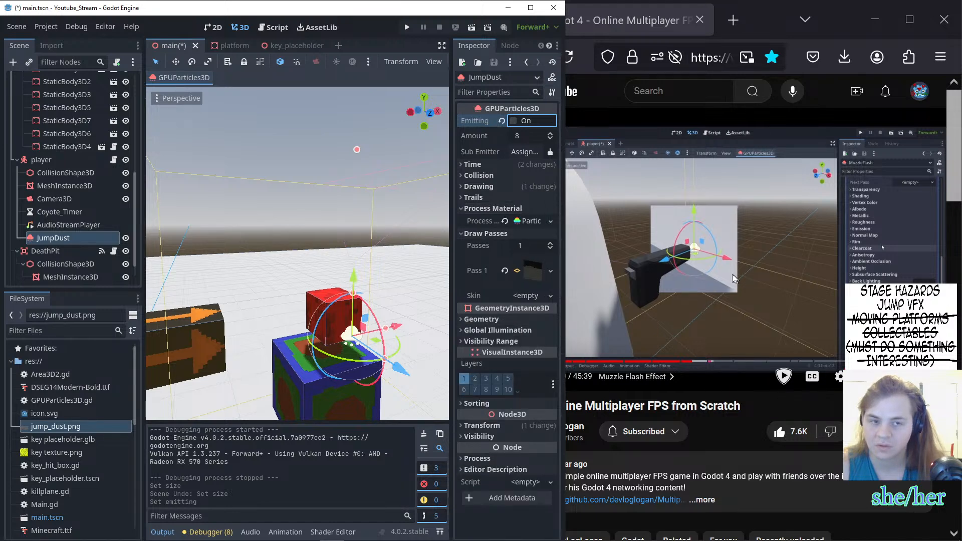
- Switch to the YouTube tutorial in the browser, play the Muzzle Flash Effect chapter and pause it
click(698, 367)
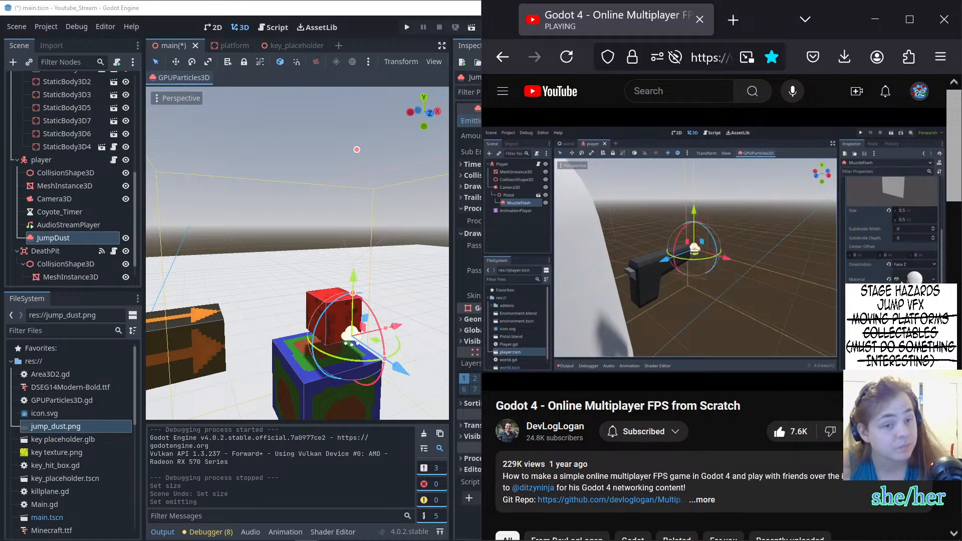
click(728, 311)
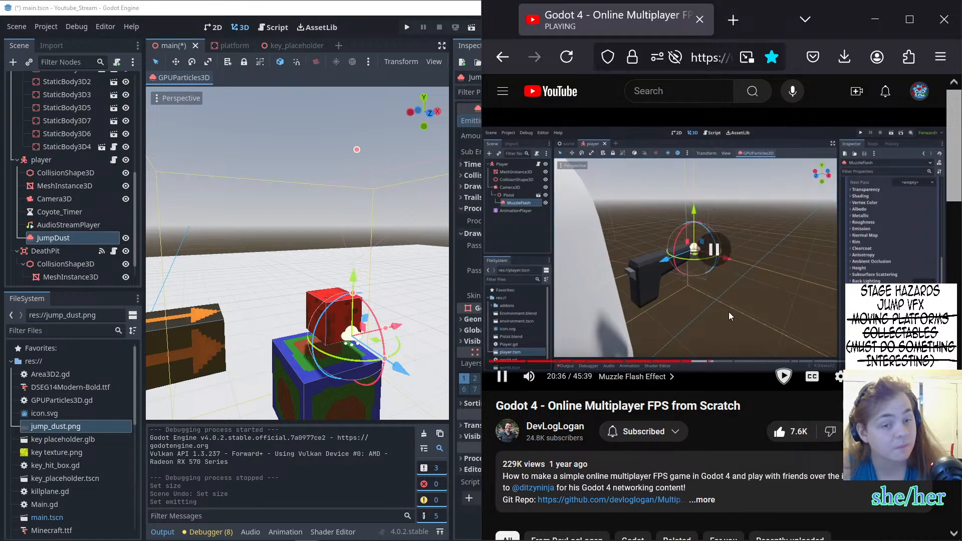
- Switch back to Godot and inspect the mesh settings of the DeathPit's MeshInstance3D
click(416, 291)
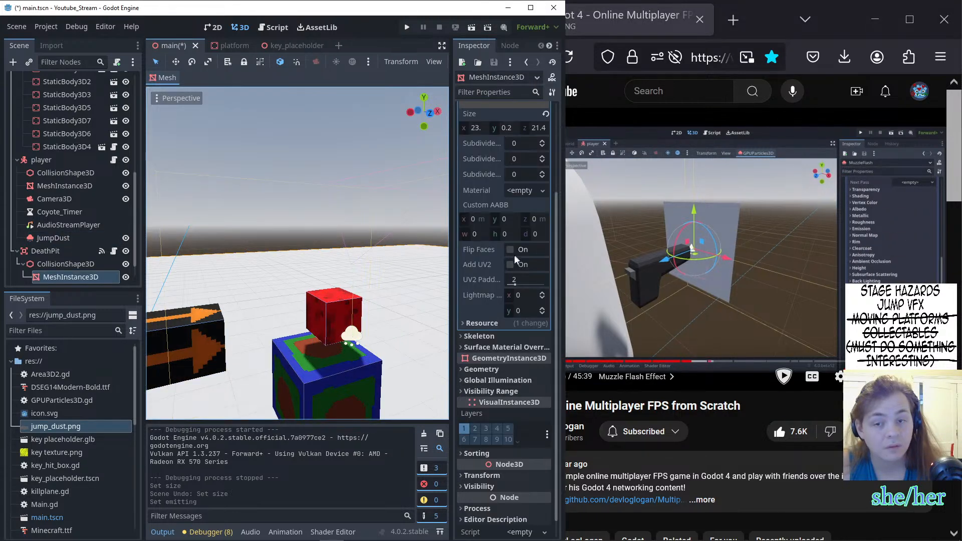
scroll(492, 300, up, 1)
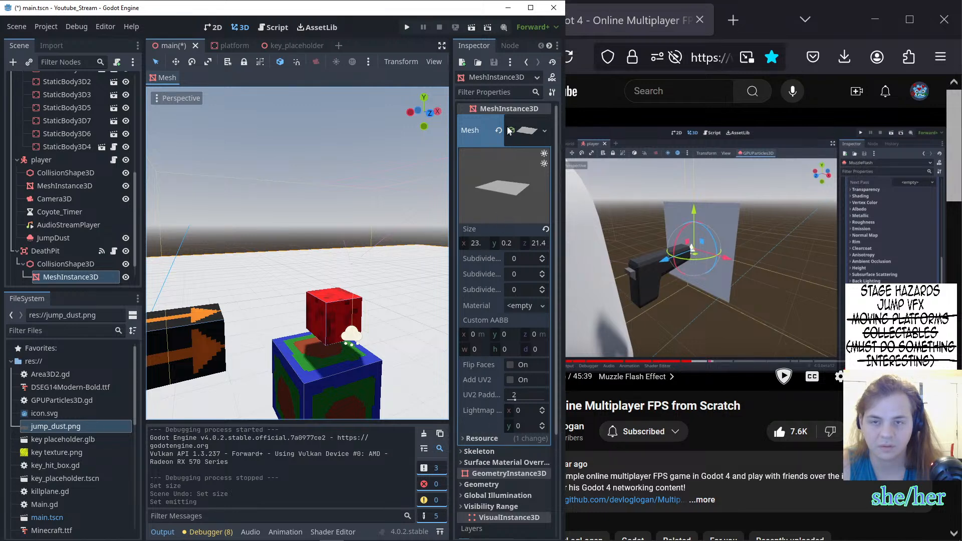
click(530, 128)
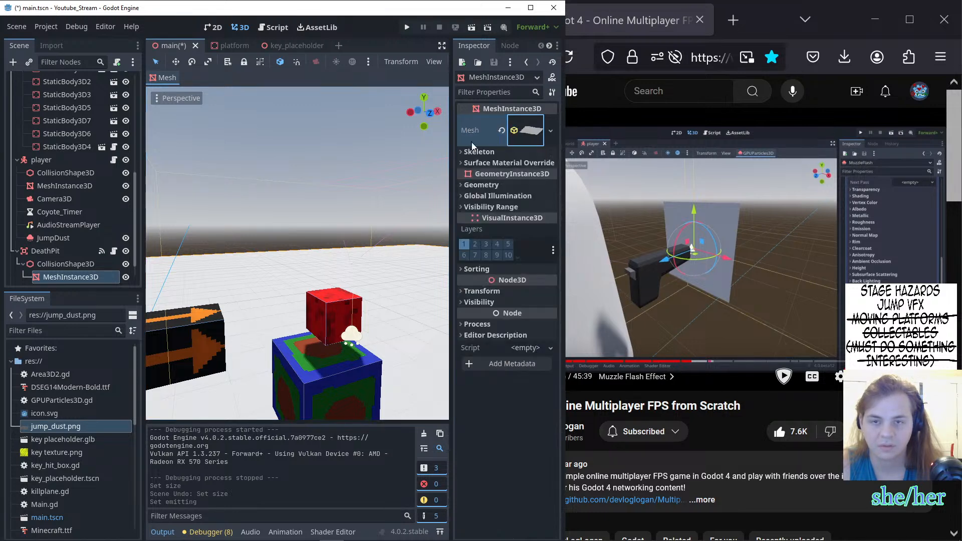
click(529, 138)
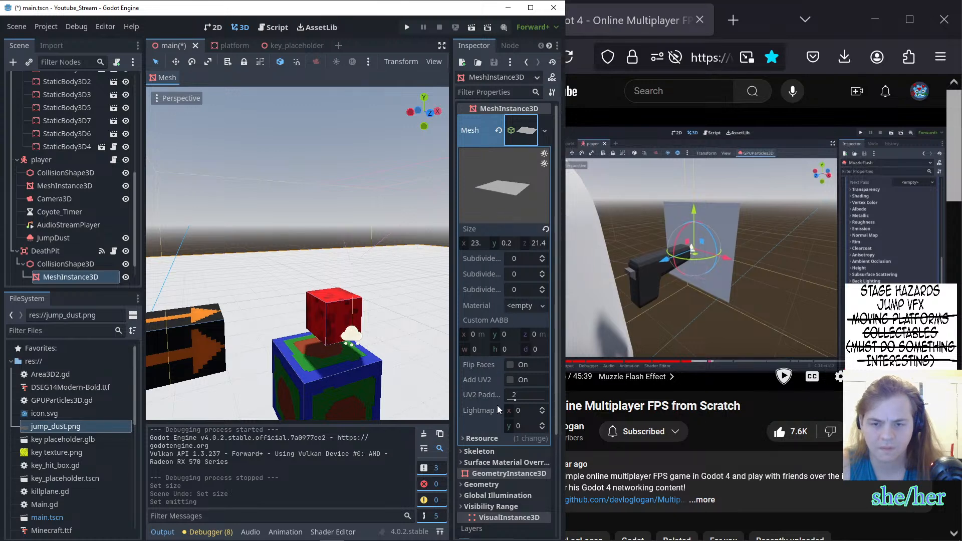
click(524, 136)
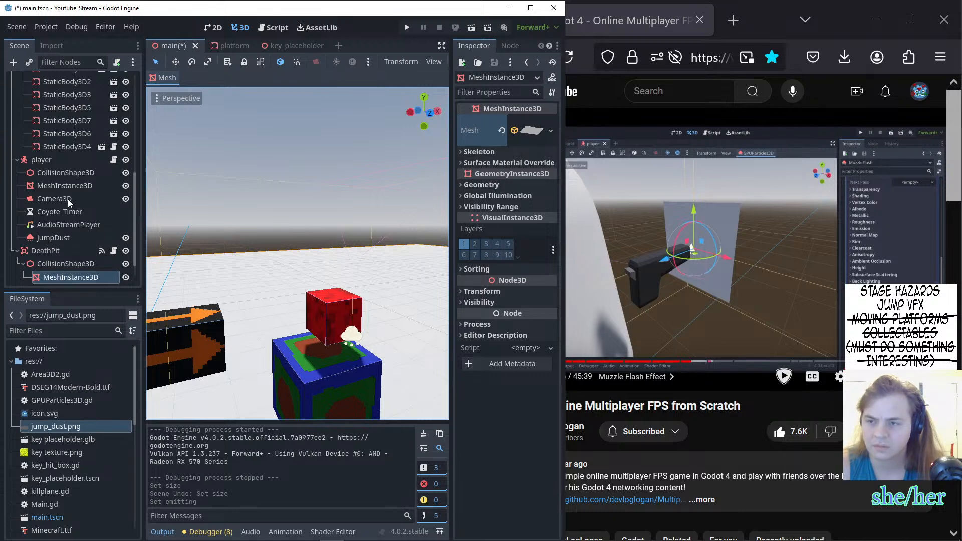
- Reselect the JumpDust node and review its draw pass 1 mesh properties and Geometry settings
click(61, 238)
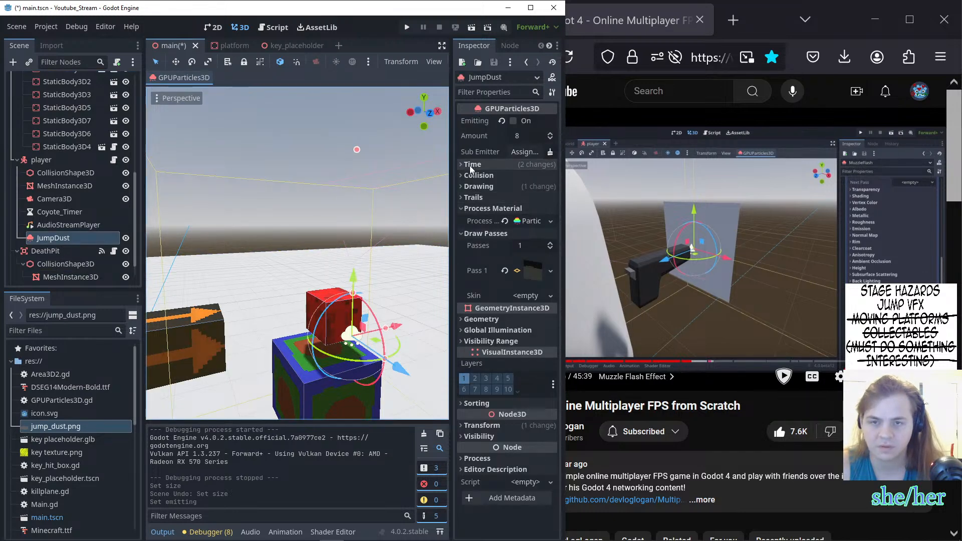
click(532, 280)
click(532, 279)
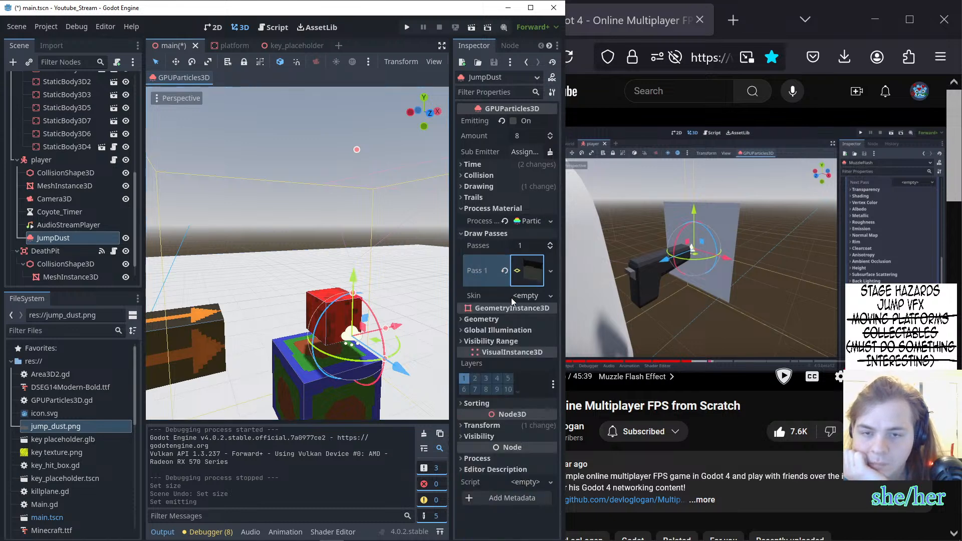
click(523, 270)
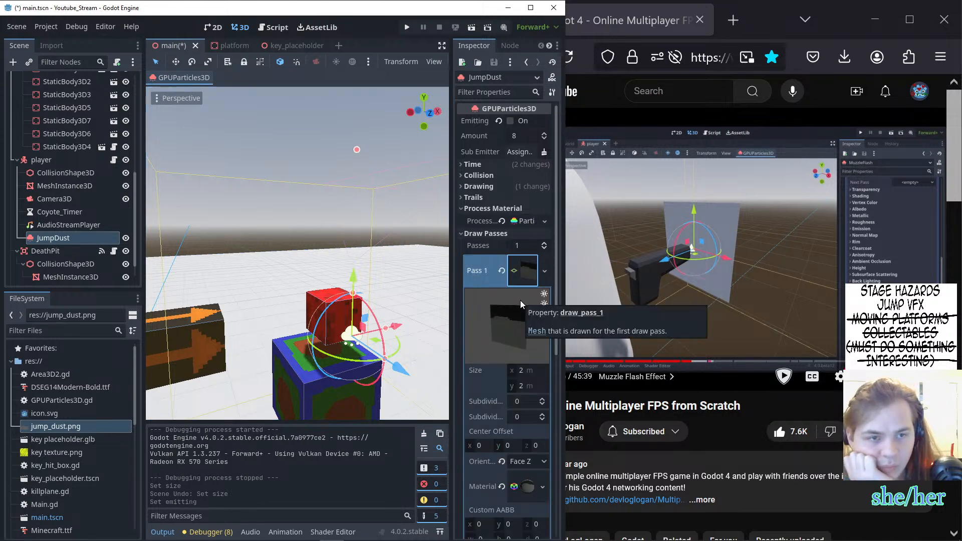
scroll(520, 303, down, 6)
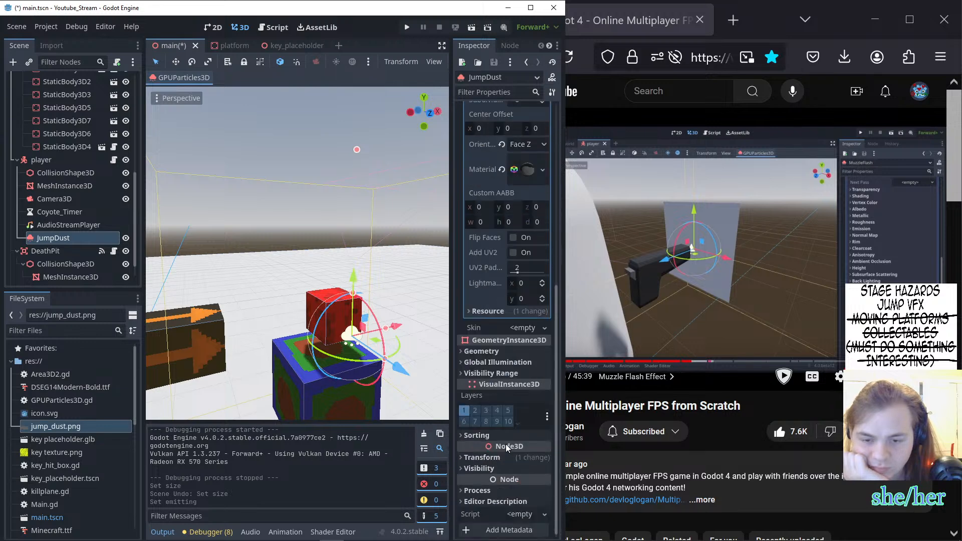
click(500, 352)
click(500, 352)
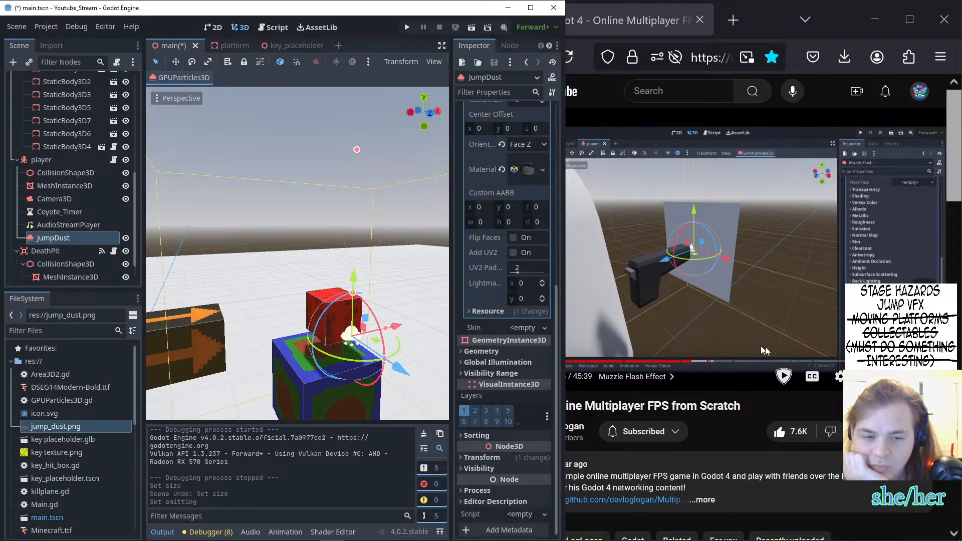
- Rewind the tutorial video to about 19:58 in the browser and replay a few seconds of the process material setup
drag(696, 361, 684, 361)
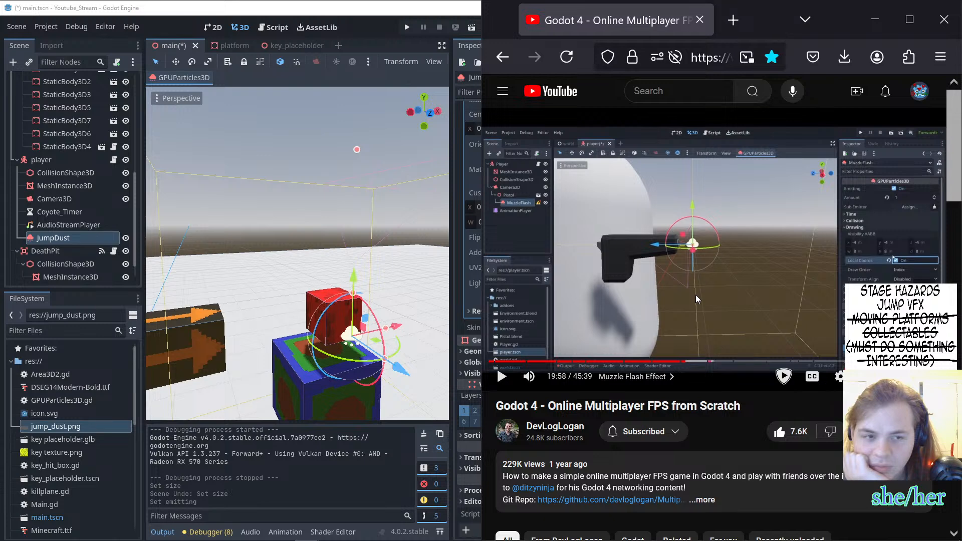
click(696, 295)
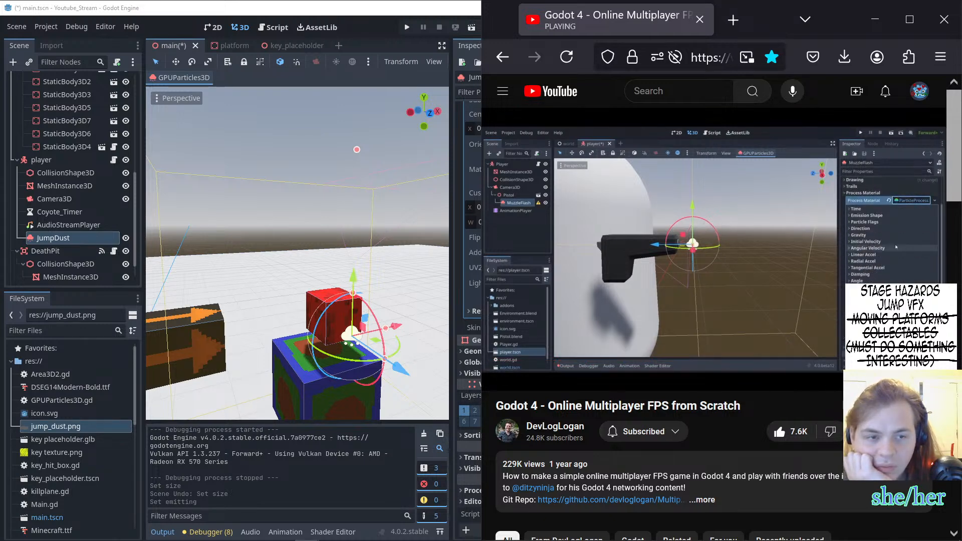
key(space)
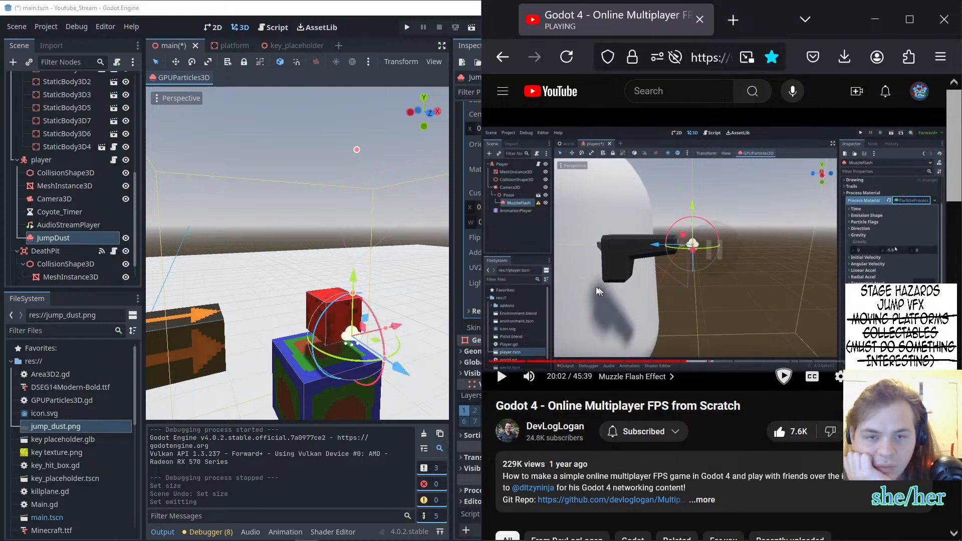
- Return to Godot and open the JumpDust process material's settings
click(460, 245)
scroll(436, 266, up, 4)
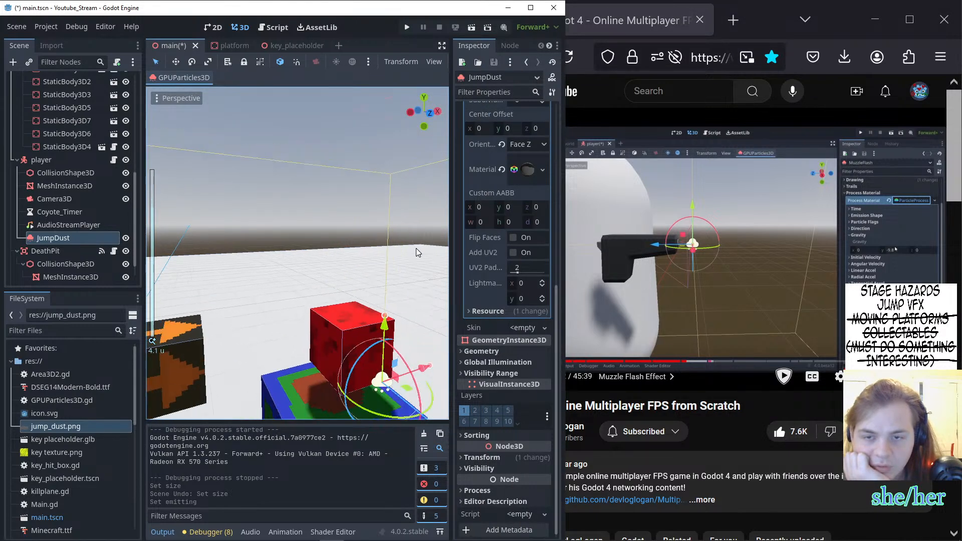
scroll(416, 248, down, 4)
scroll(471, 224, up, 8)
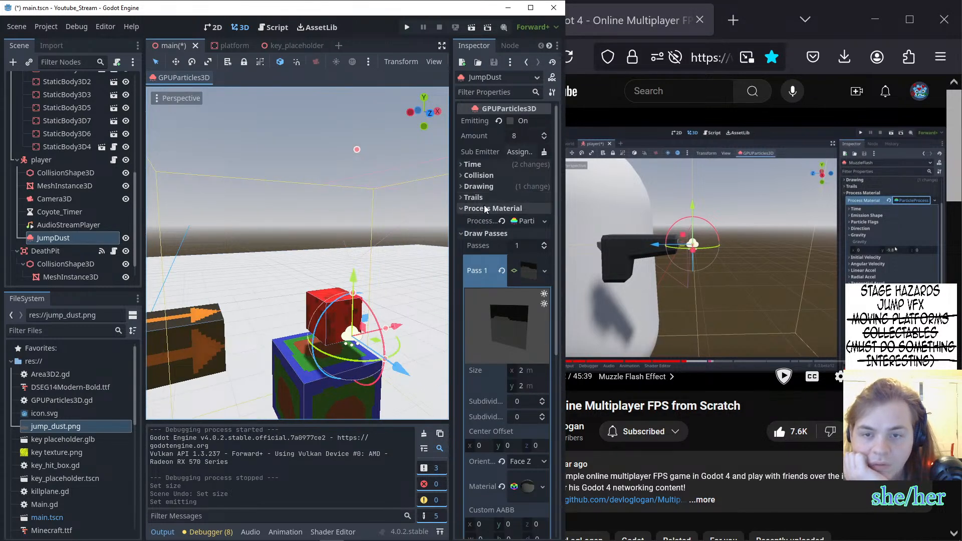
click(523, 221)
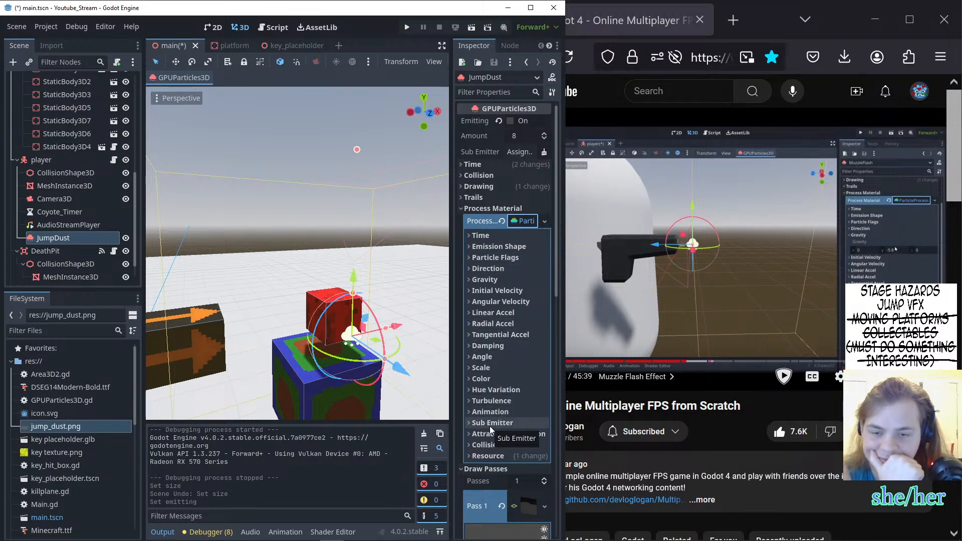
- Play the tutorial video onward through the particle mesh setup, pause it and return to Godot
click(704, 279)
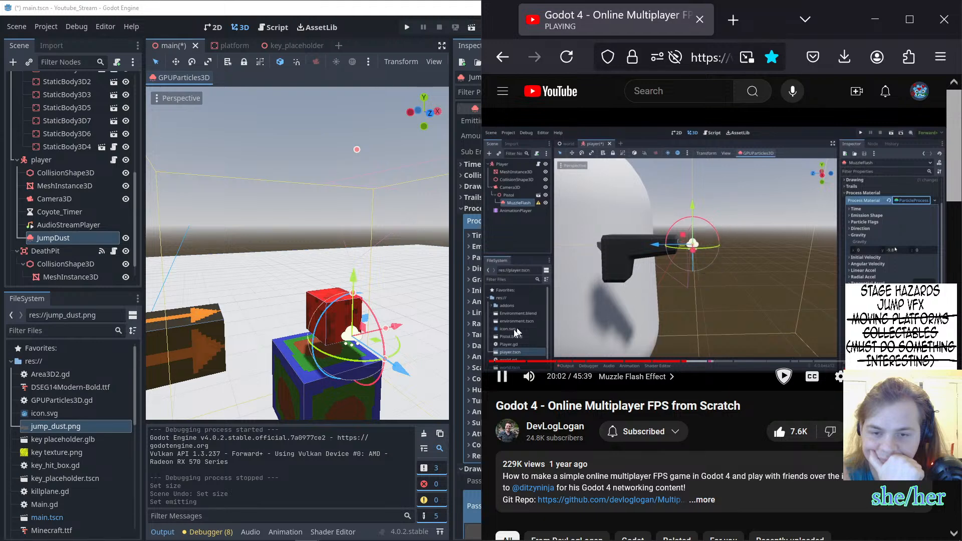
click(458, 337)
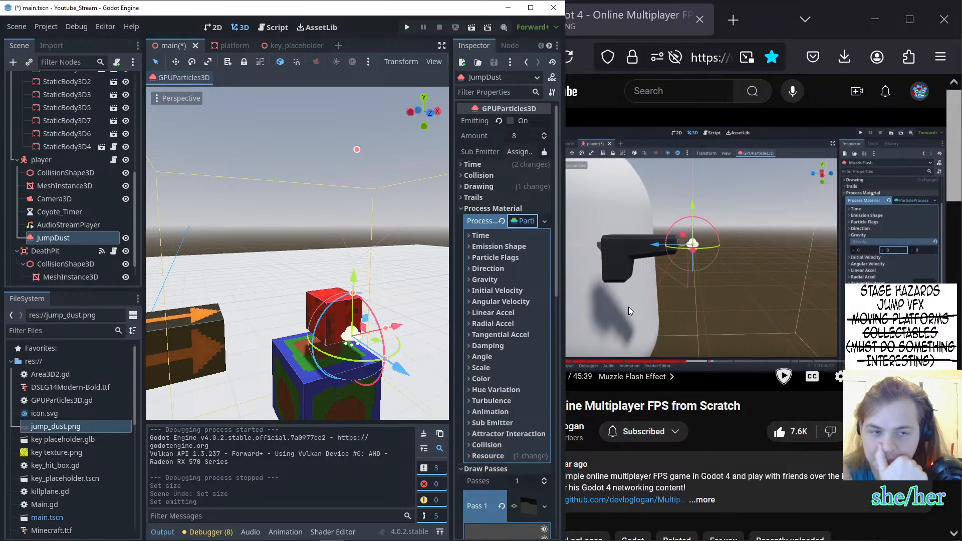
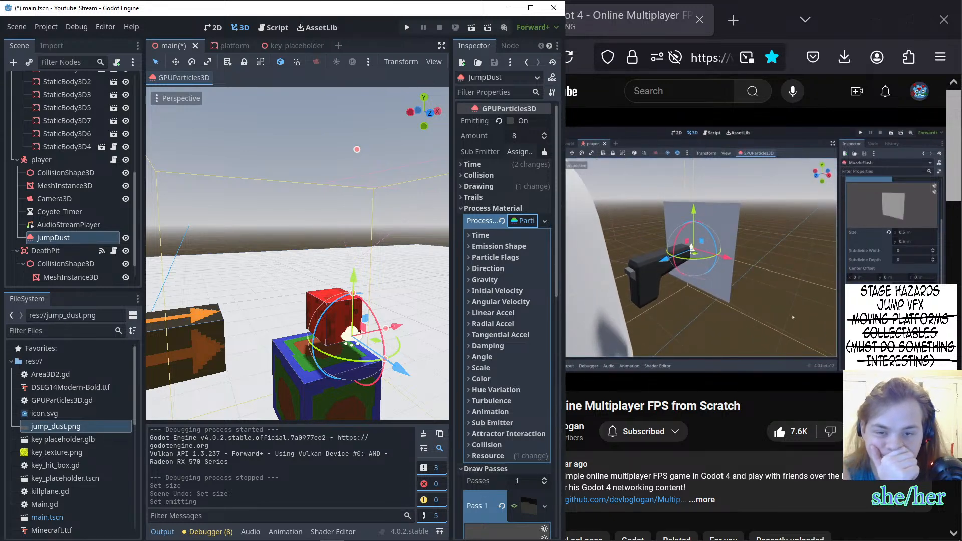
click(697, 267)
click(469, 299)
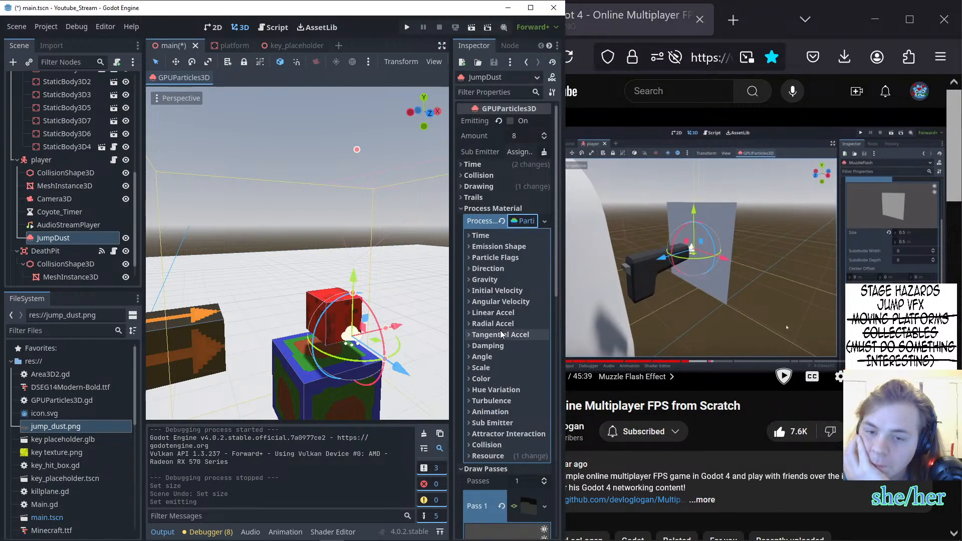
- Add a gradient texture as the process material's color ramp and adjust the black start point of its gradient
click(499, 377)
click(526, 407)
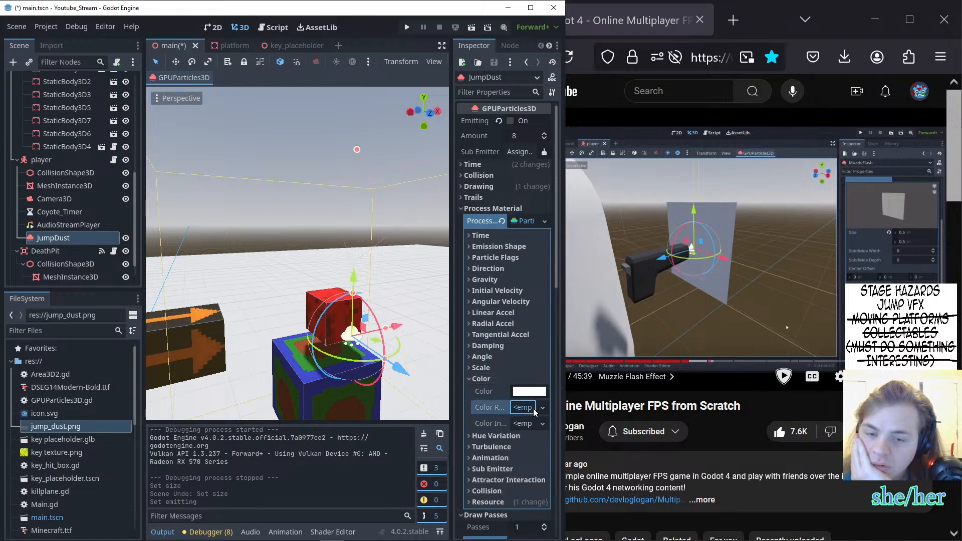
click(510, 422)
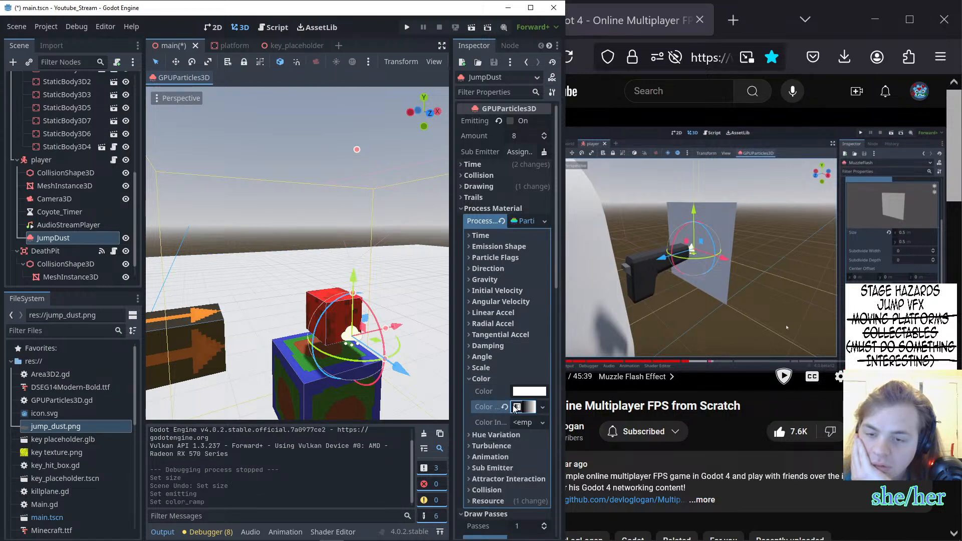
click(516, 407)
click(517, 367)
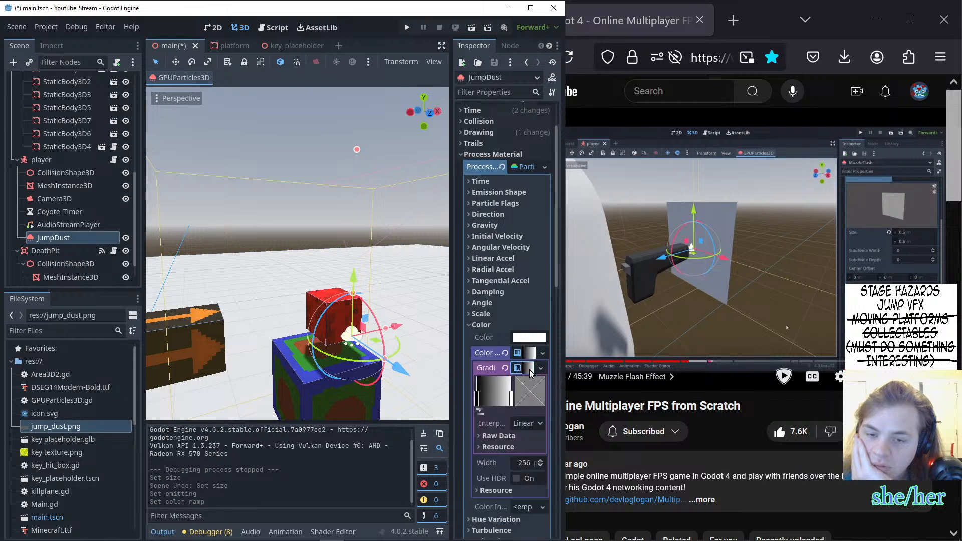
mouse_move(476, 397)
mouse_down()
mouse_move(487, 400)
mouse_move(471, 400)
mouse_up()
- Toggle Emitting on JumpDust to preview the particles with the color ramp
scroll(527, 228, up, 3)
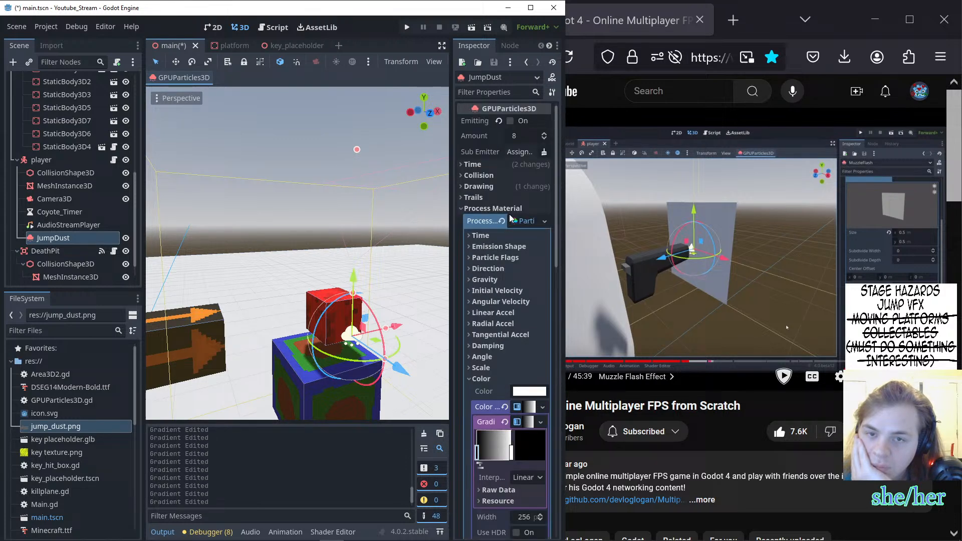
click(510, 122)
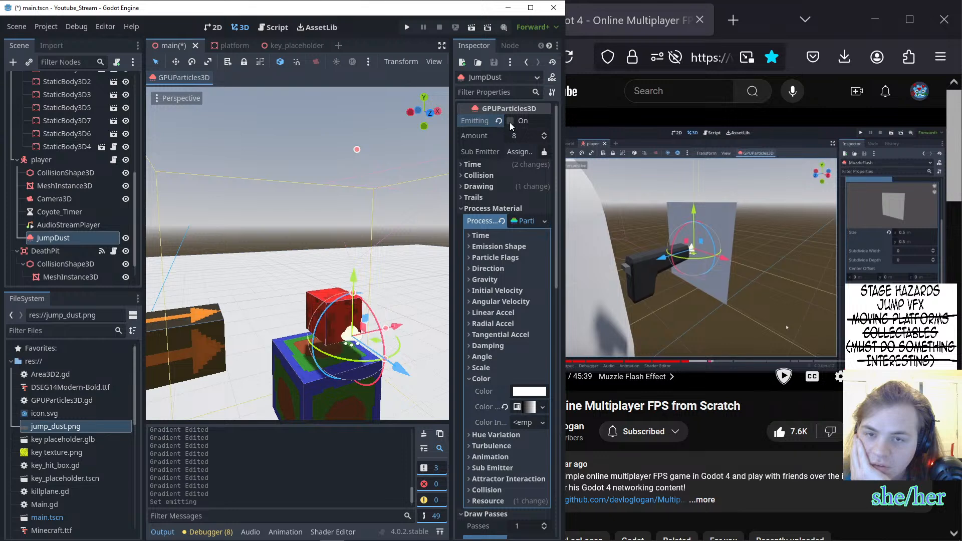
click(510, 125)
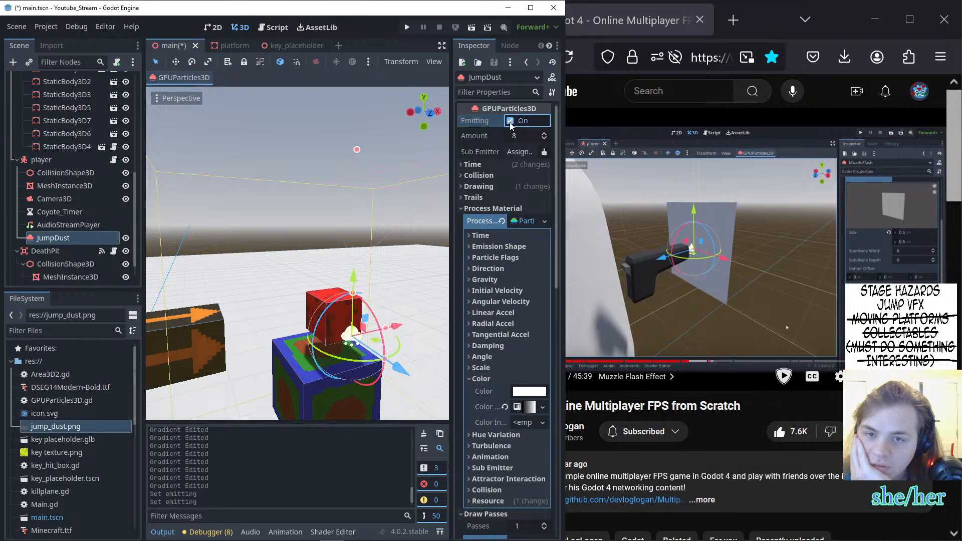
- Turn off One Shot, switch Emitting back on and set the particle Amount to 1
click(507, 166)
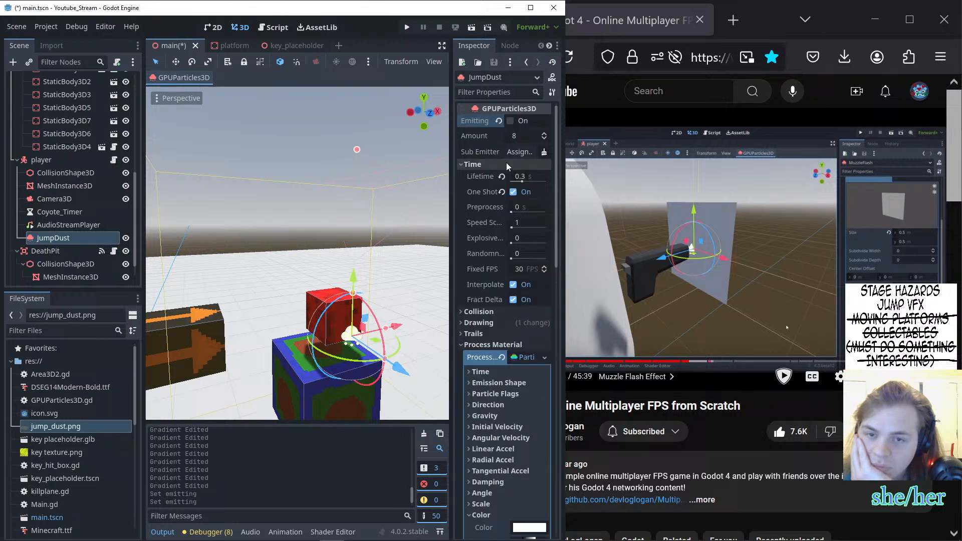
click(513, 192)
click(516, 122)
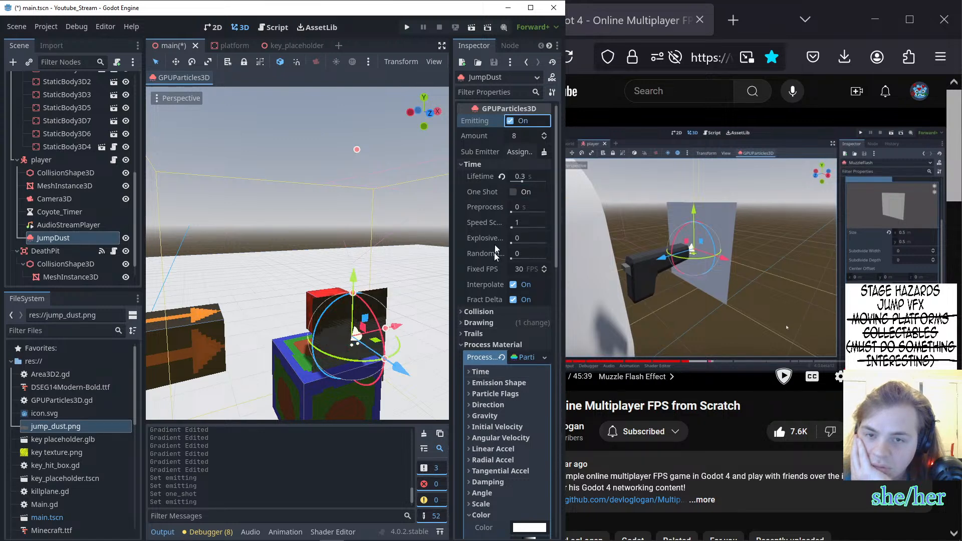
click(524, 137)
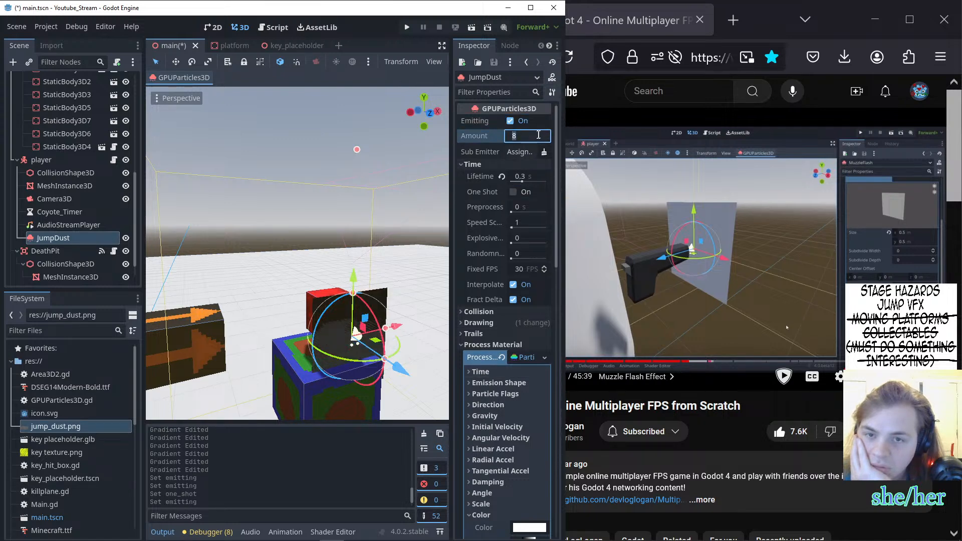
text(1)
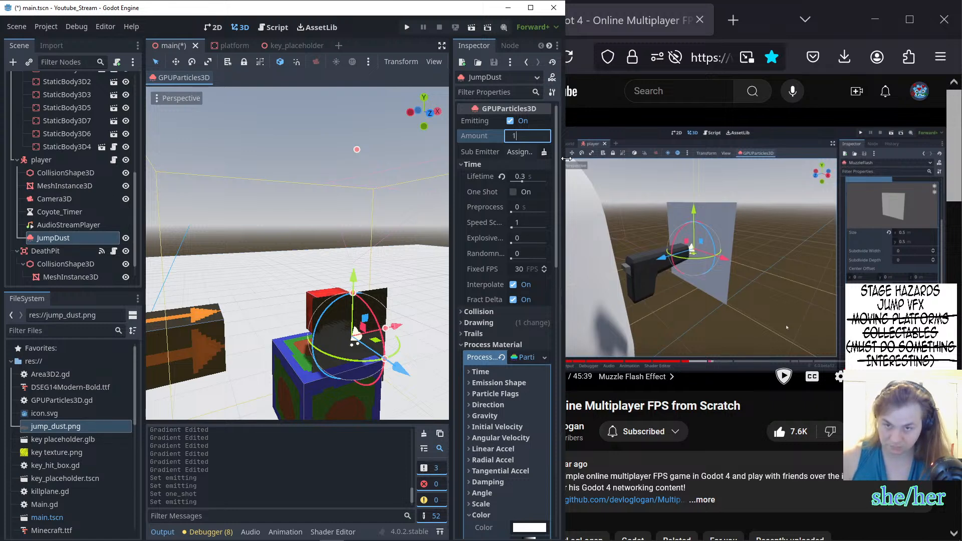
key(Return)
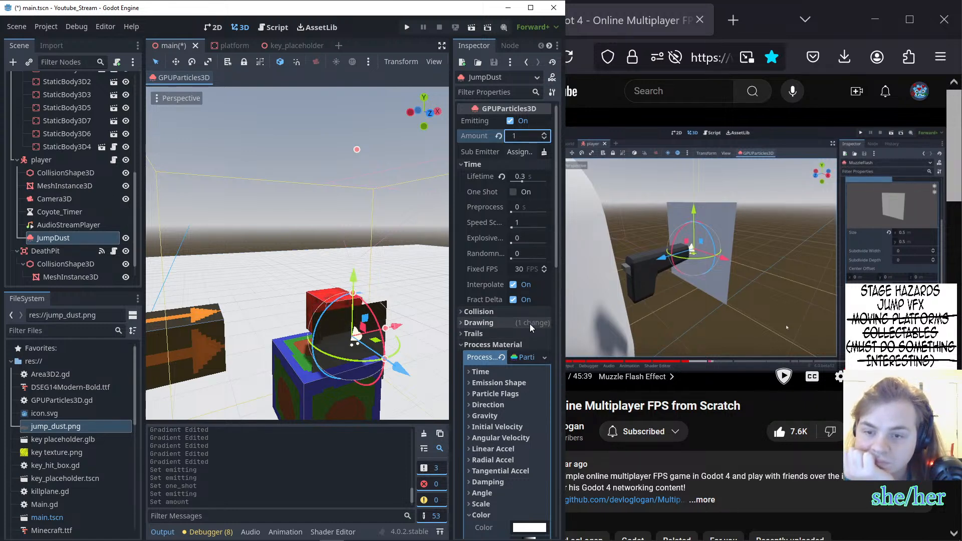
- Adjust the black start point of the color ramp's gradient, and clear the gradient from the ramp texture
scroll(531, 351, down, 2)
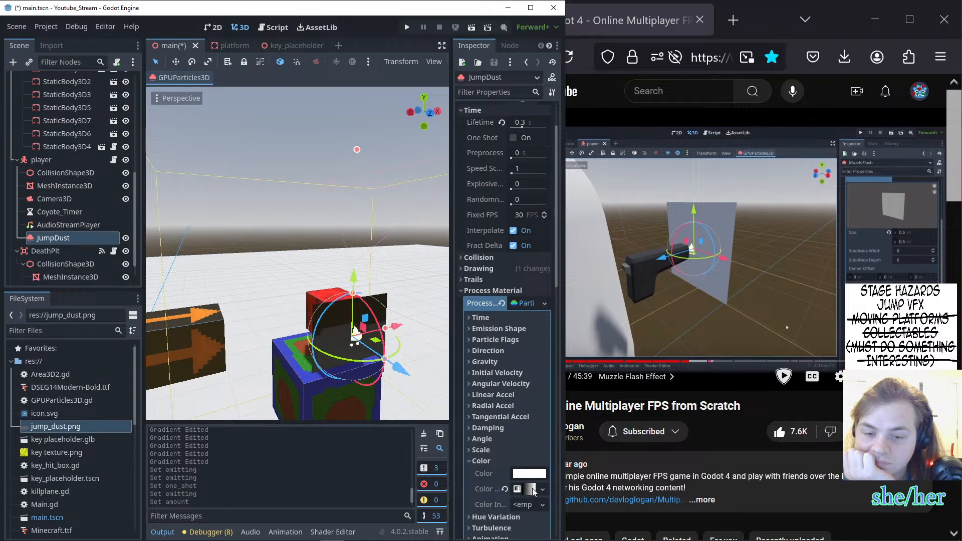
click(531, 488)
scroll(528, 431, down, 4)
click(530, 397)
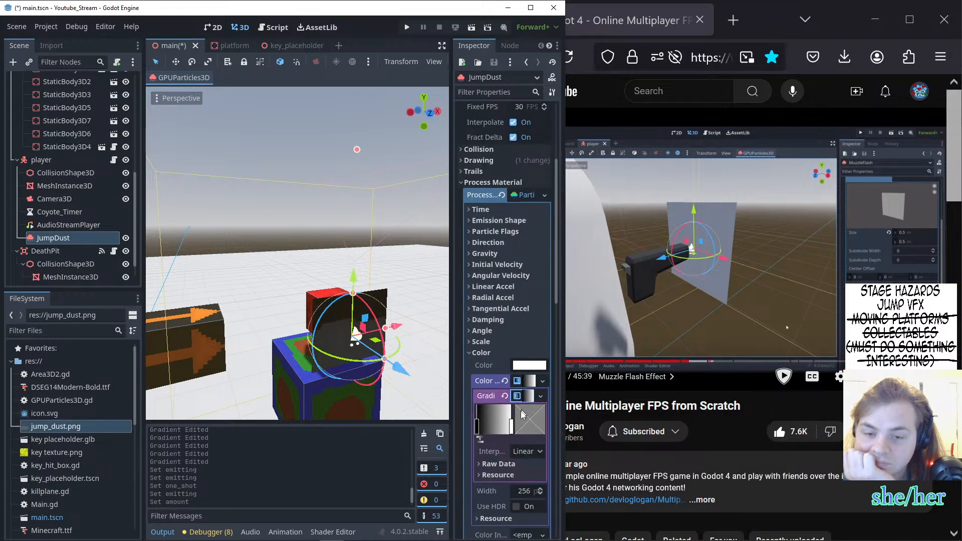
mouse_move(476, 430)
mouse_down()
mouse_move(504, 429)
mouse_move(477, 431)
mouse_up()
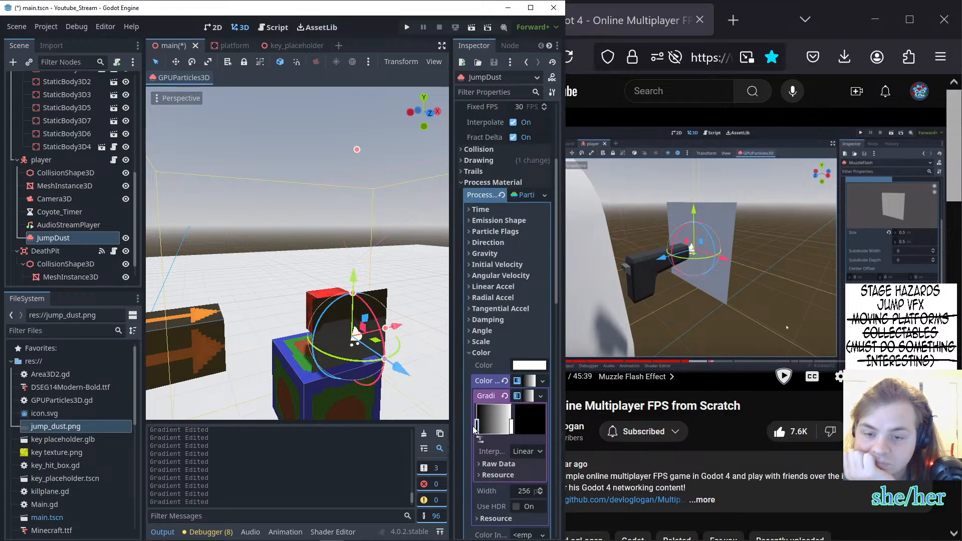
click(505, 397)
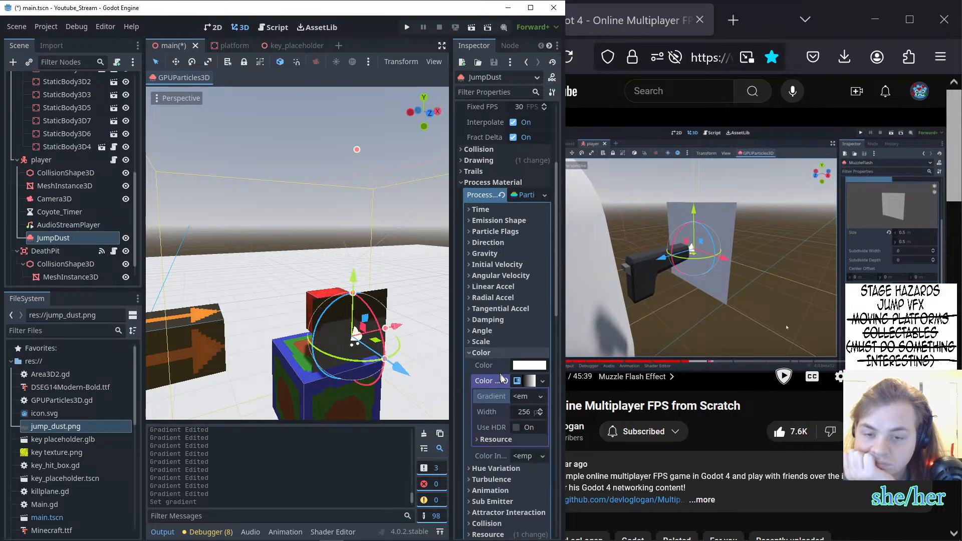
- Try the process material's minimum and maximum hue variation at 0.52 and 1, and reset both to their defaults
click(523, 456)
click(496, 366)
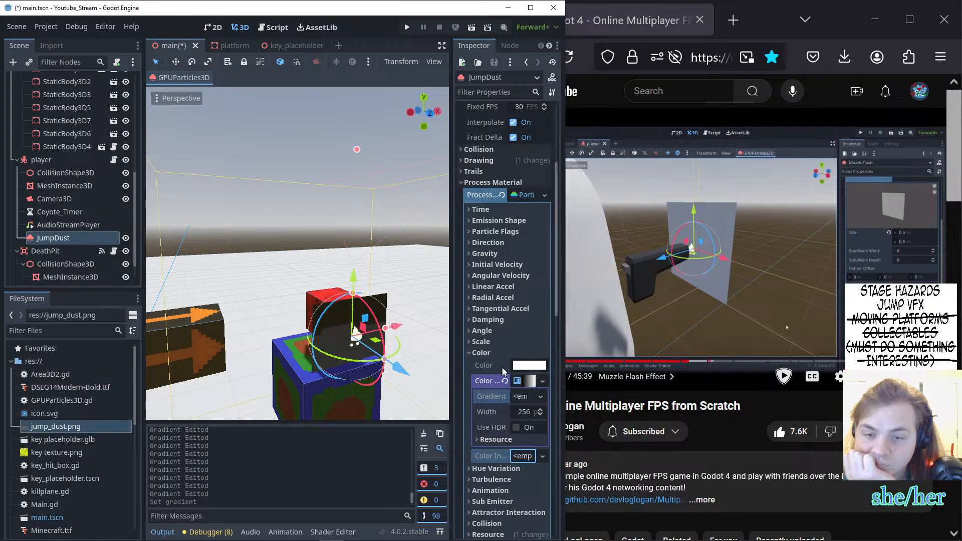
click(487, 354)
click(493, 363)
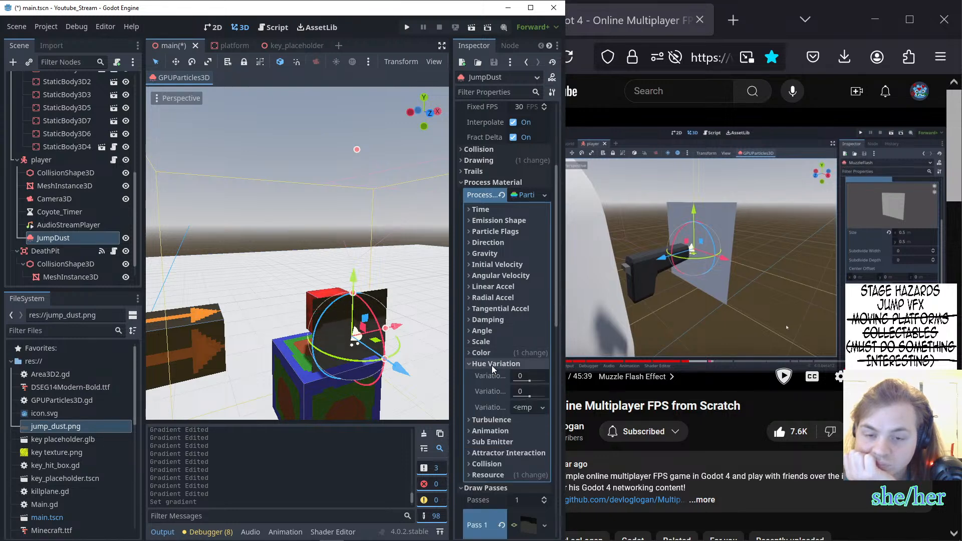
drag(529, 381, 539, 384)
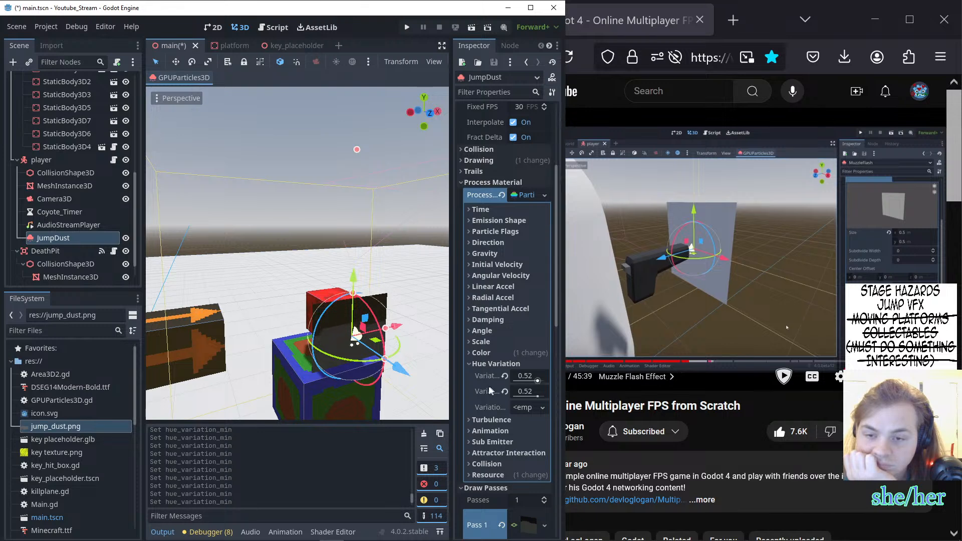
click(523, 410)
click(523, 411)
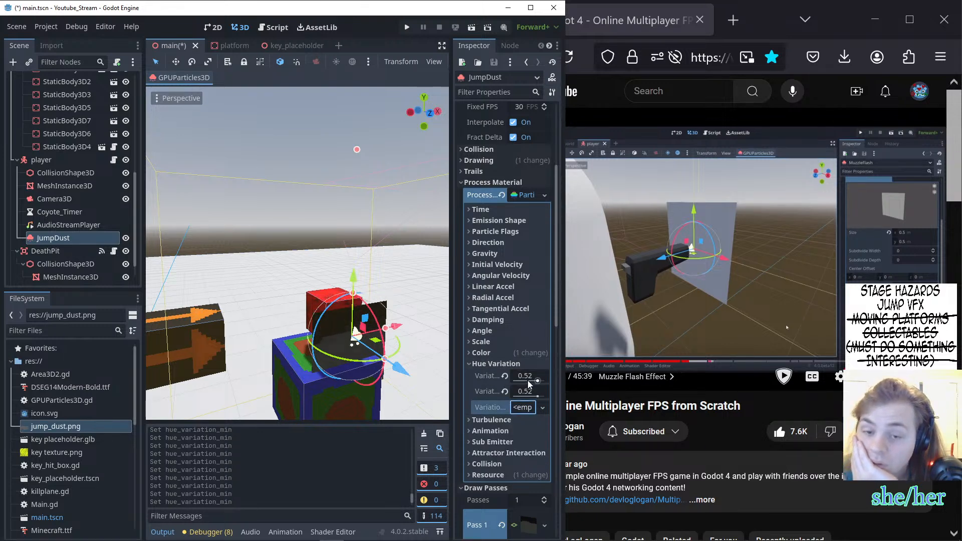
drag(546, 384, 553, 384)
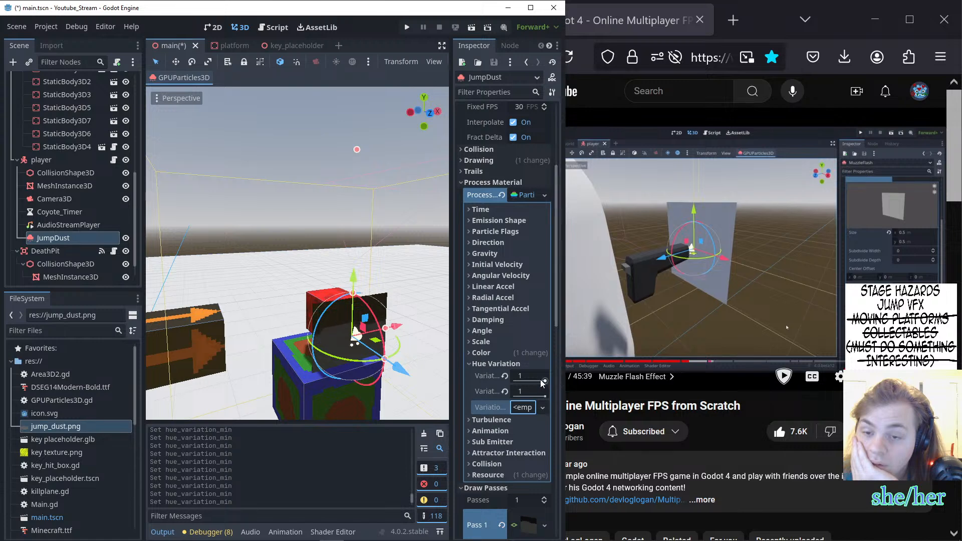
click(504, 376)
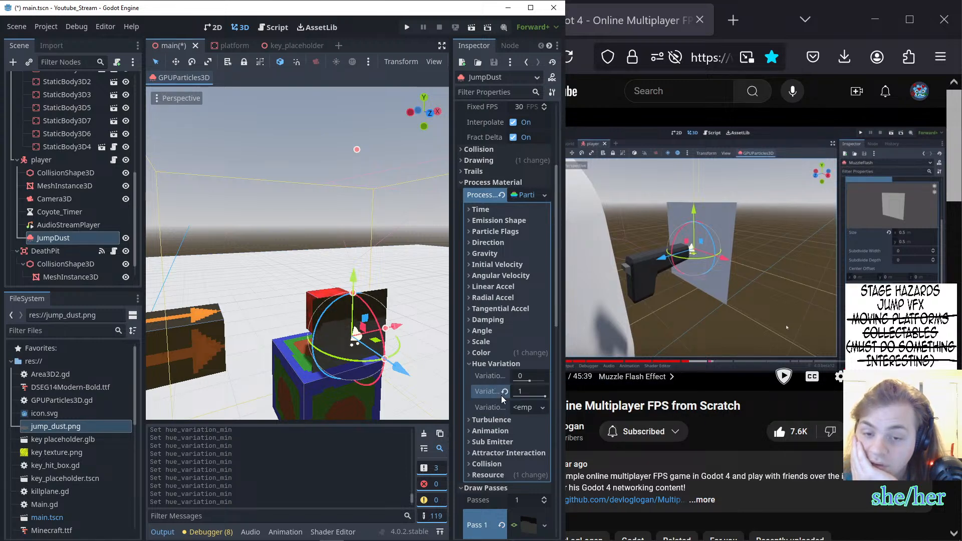
click(504, 391)
- Remove the color ramp from the process material and set the maximum hue variation to 1 with the minimum at 0
click(502, 353)
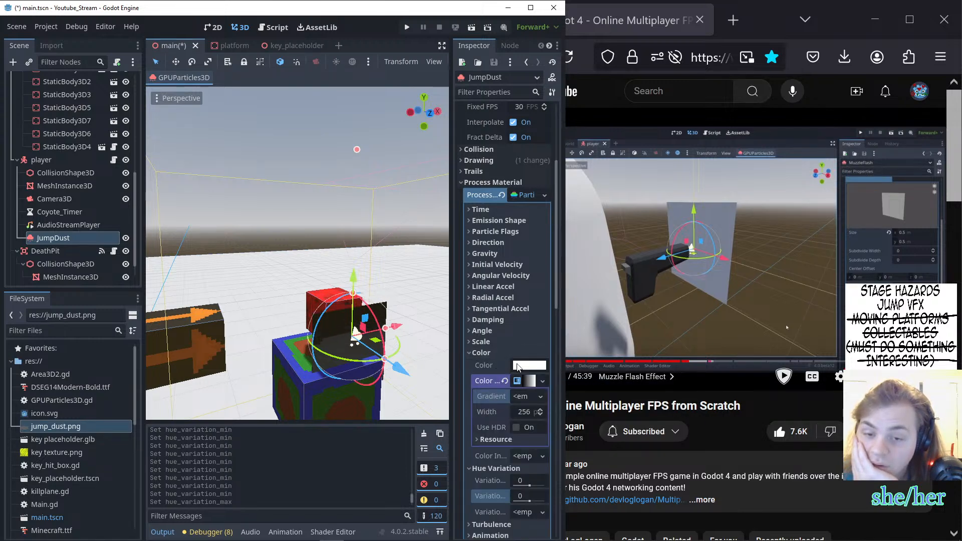
click(504, 381)
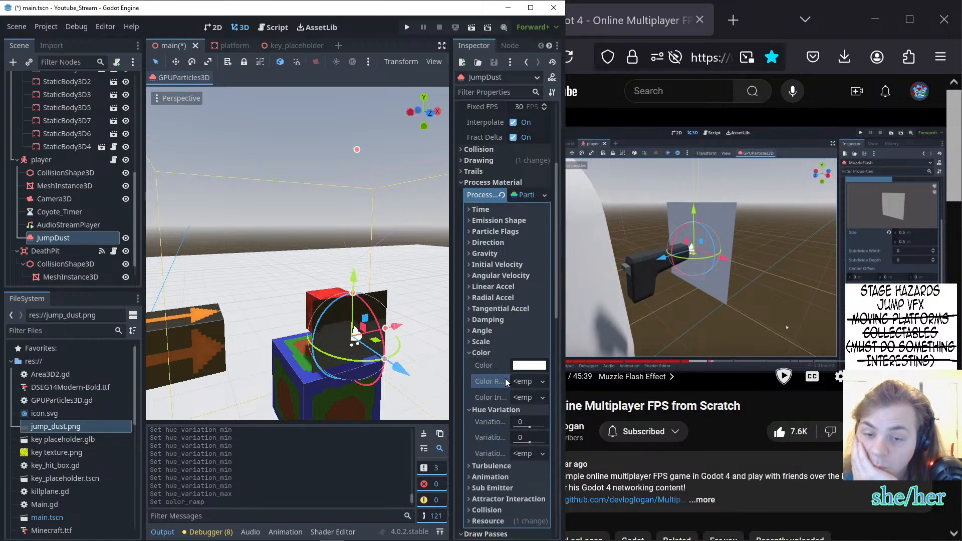
click(503, 411)
click(507, 409)
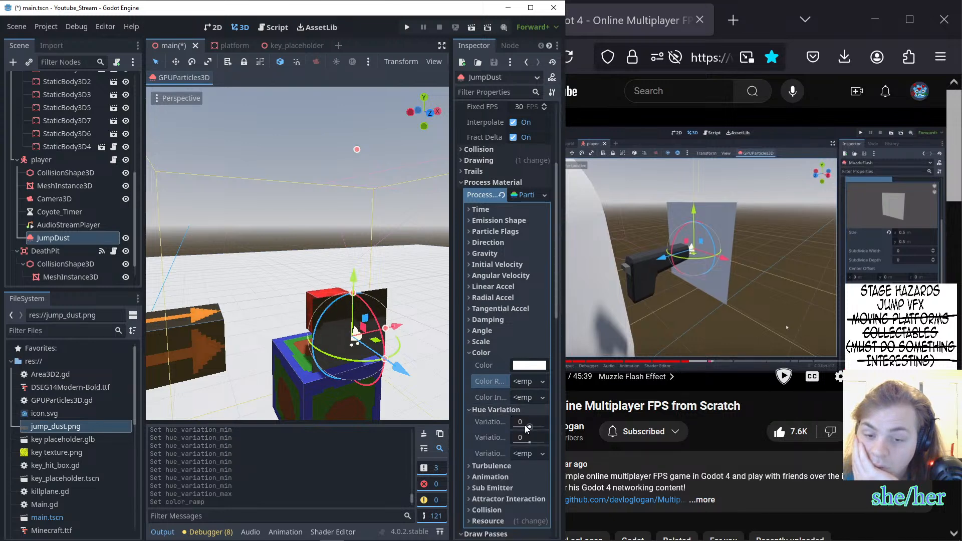
mouse_move(525, 428)
mouse_down()
mouse_move(537, 427)
mouse_move(528, 422)
mouse_up()
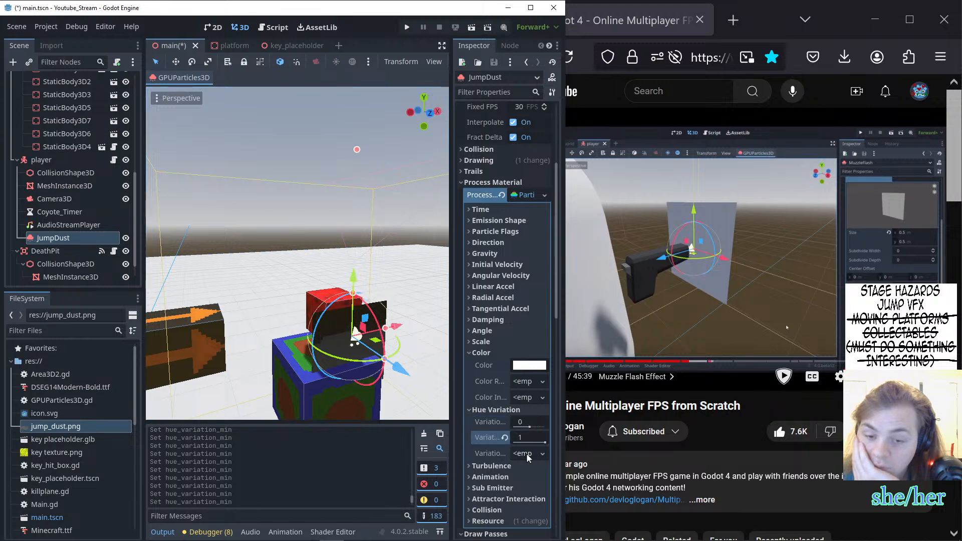
click(493, 409)
click(494, 354)
- Try different particle scale extremes in the process material, leaving Scale Min at 0 and resetting Scale Max
click(493, 341)
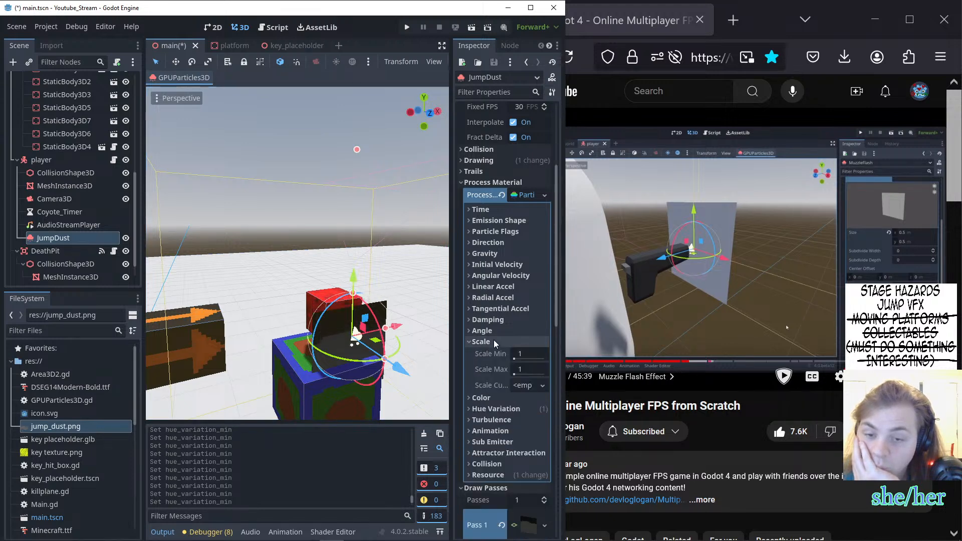
drag(516, 360, 501, 357)
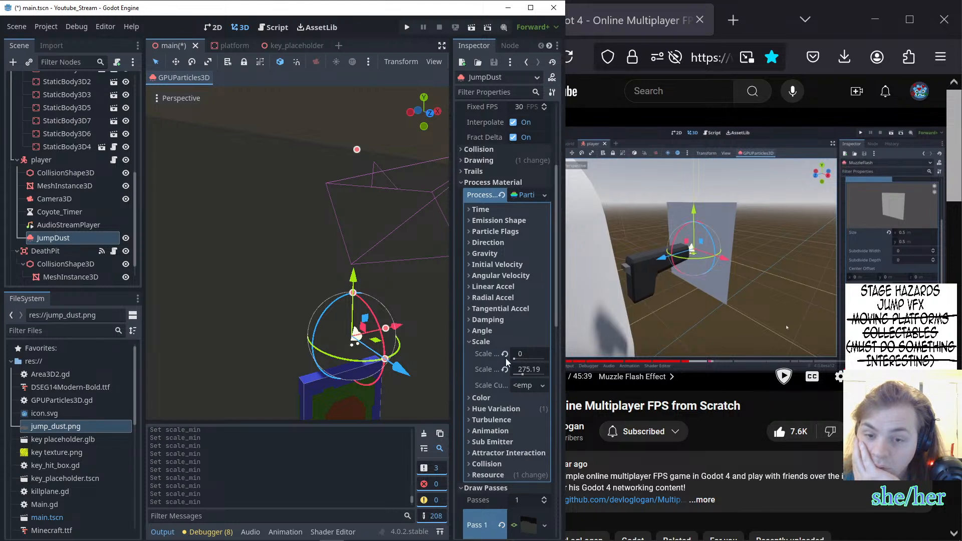
click(505, 369)
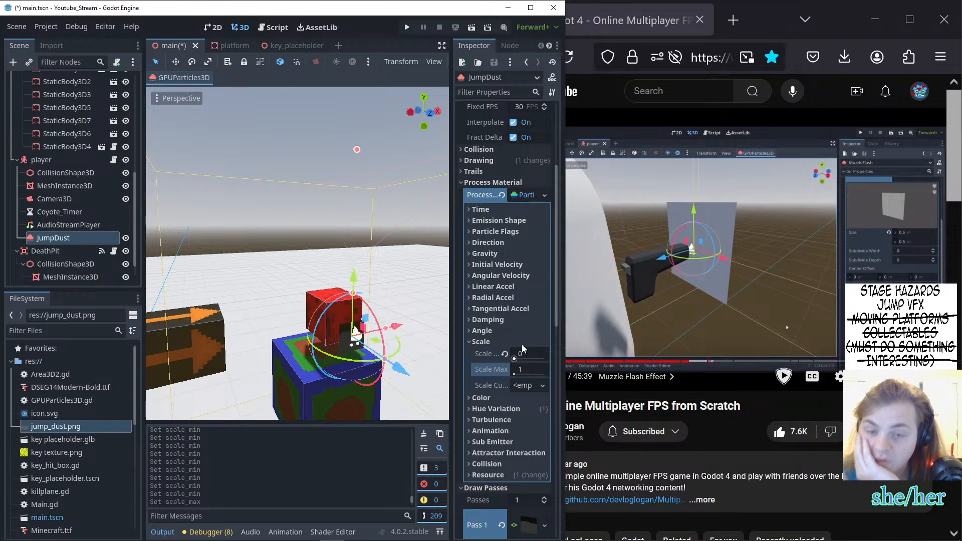
- Set Scale Min to 1, try a Scale Max of 2 and reset Scale Max to its default
click(521, 355)
text(1)
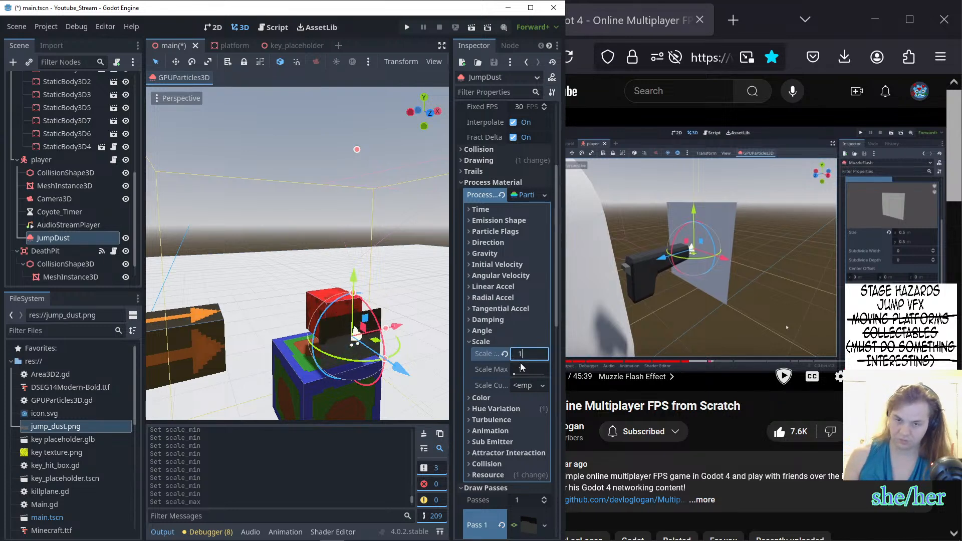
key(Tab)
text(2)
key(Return)
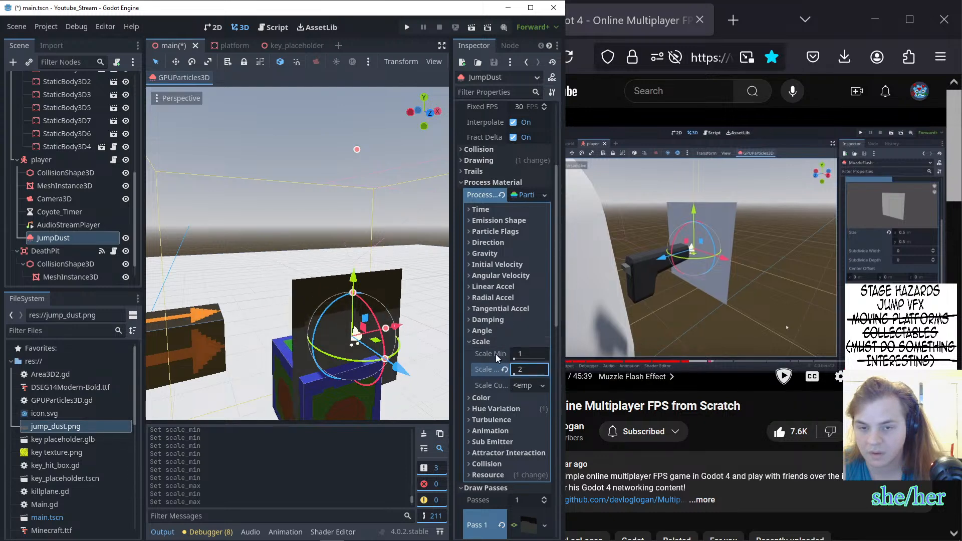
click(505, 370)
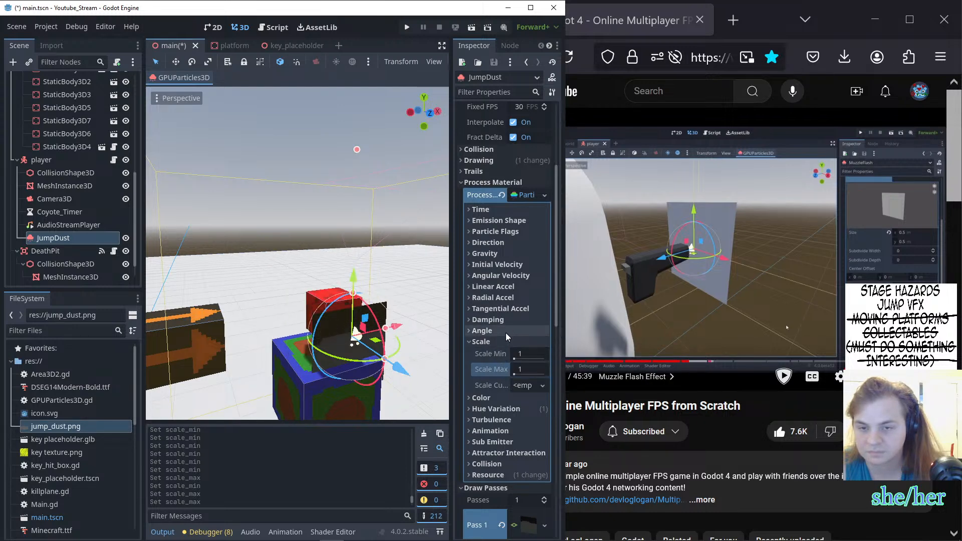
- Play the tutorial video onward through the muzzle flash material settings, pause it and return to Godot
click(653, 278)
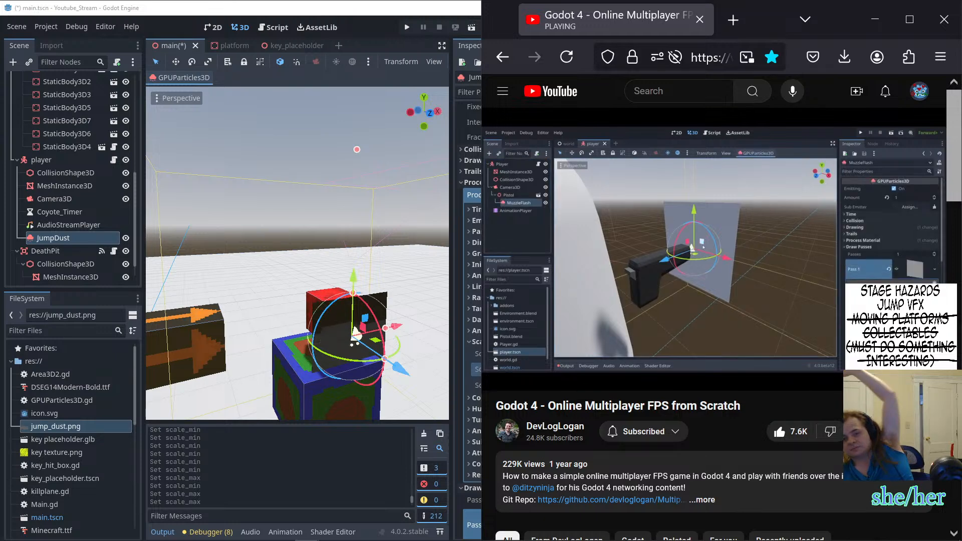
mouse_move(709, 269)
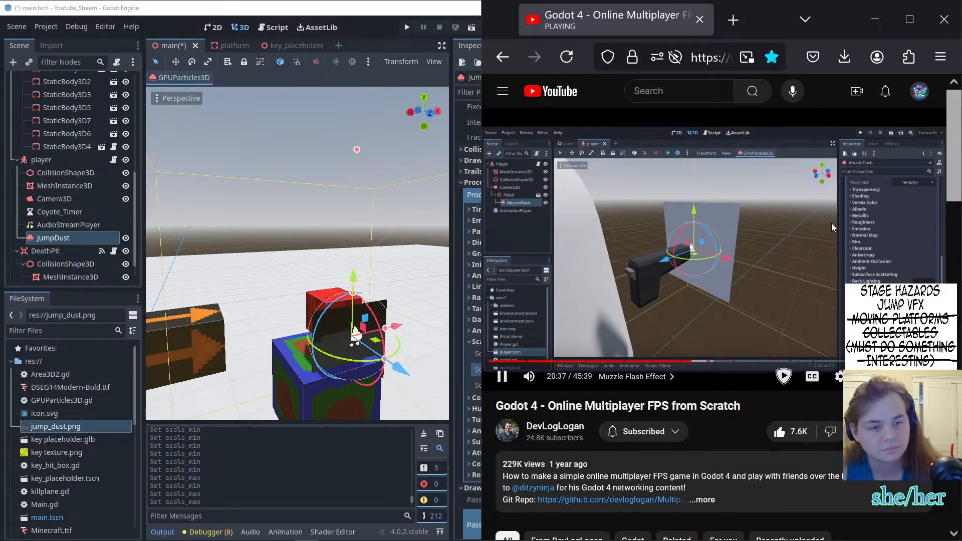
click(708, 268)
click(458, 295)
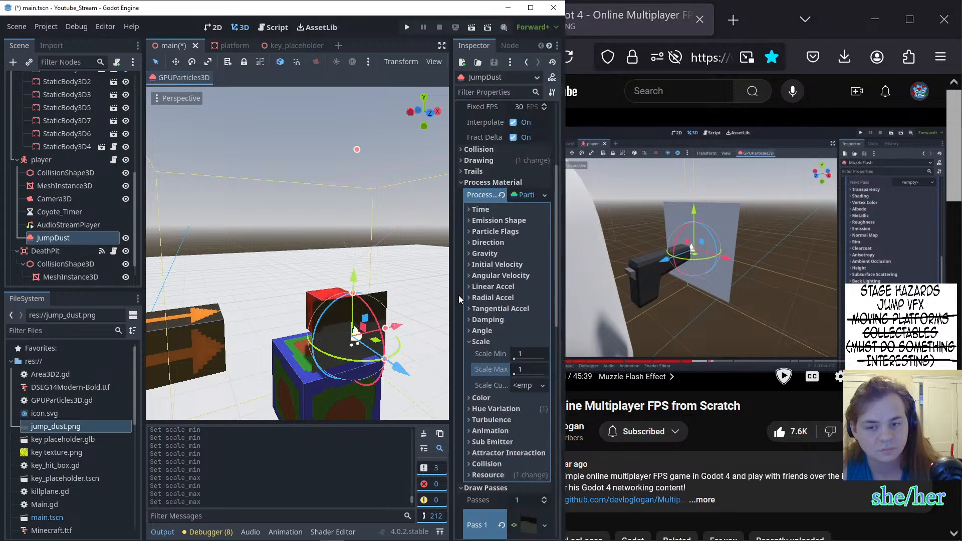
- Examine JumpDust's process material sections, Time group and draw pass mesh settings
click(479, 342)
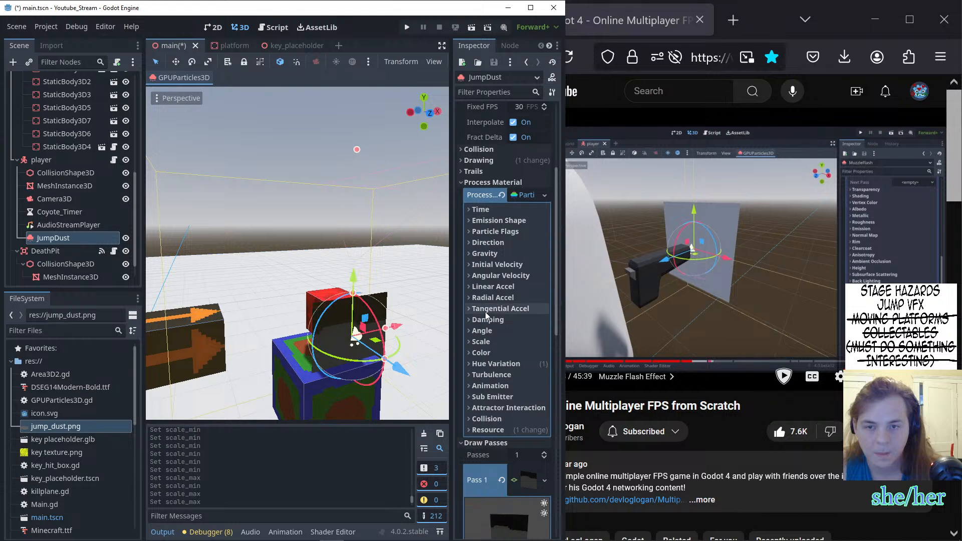
click(522, 195)
click(520, 195)
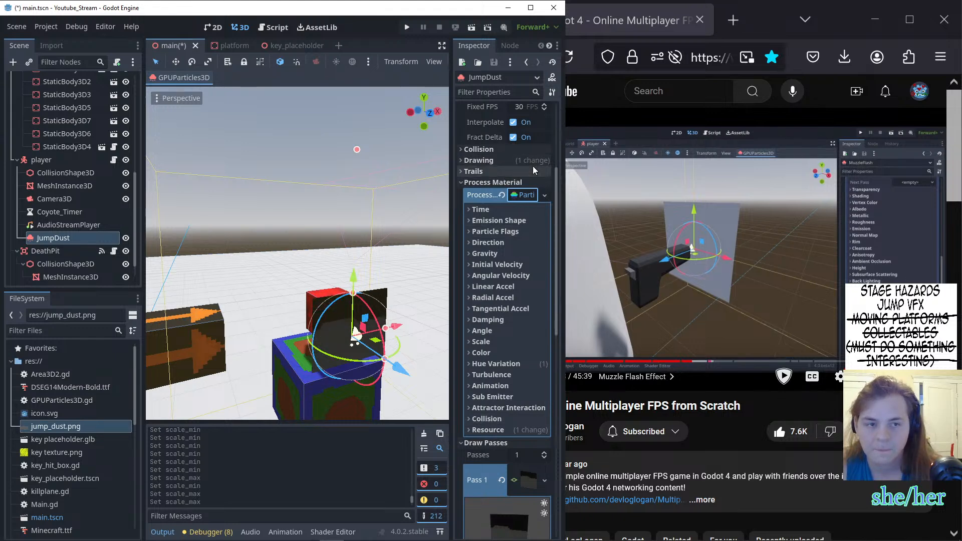
click(496, 182)
scroll(501, 206, up, 5)
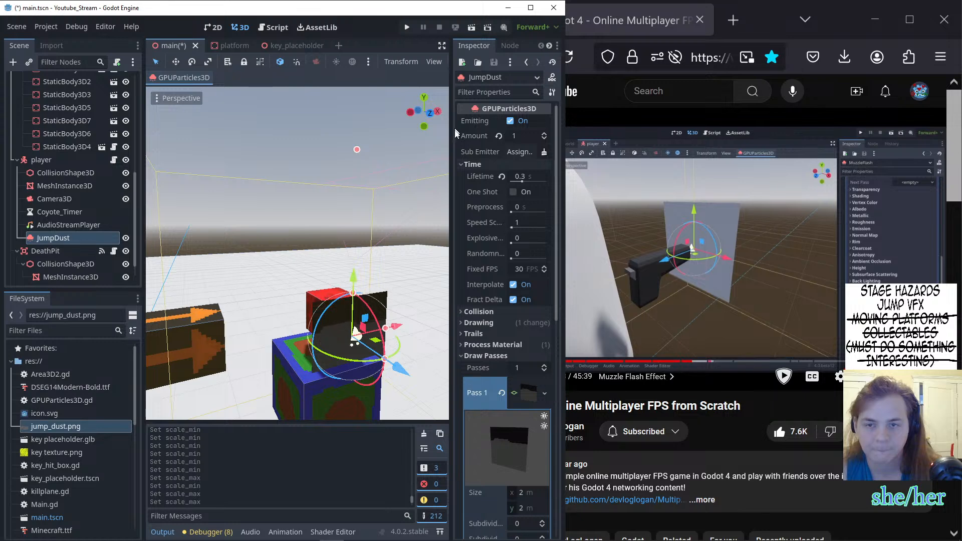
click(471, 165)
click(473, 221)
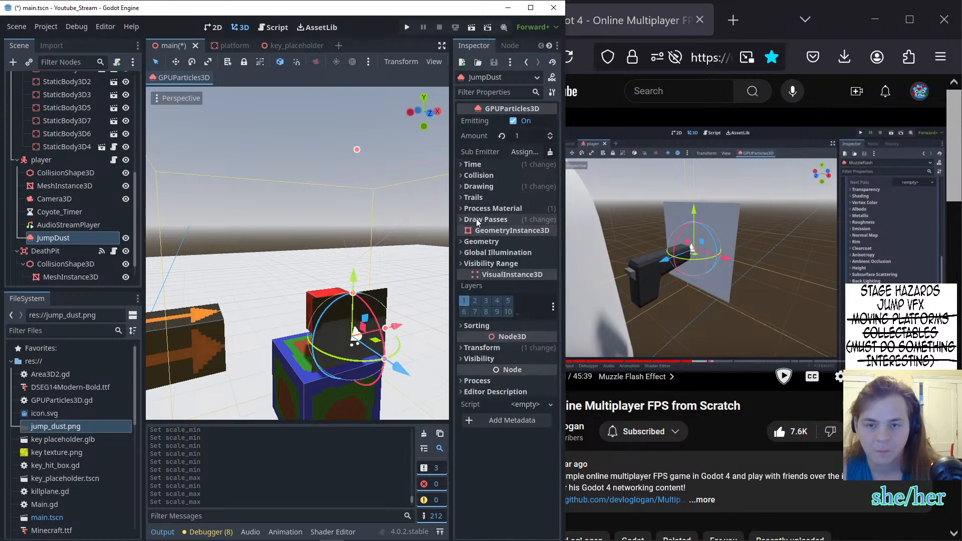
click(477, 220)
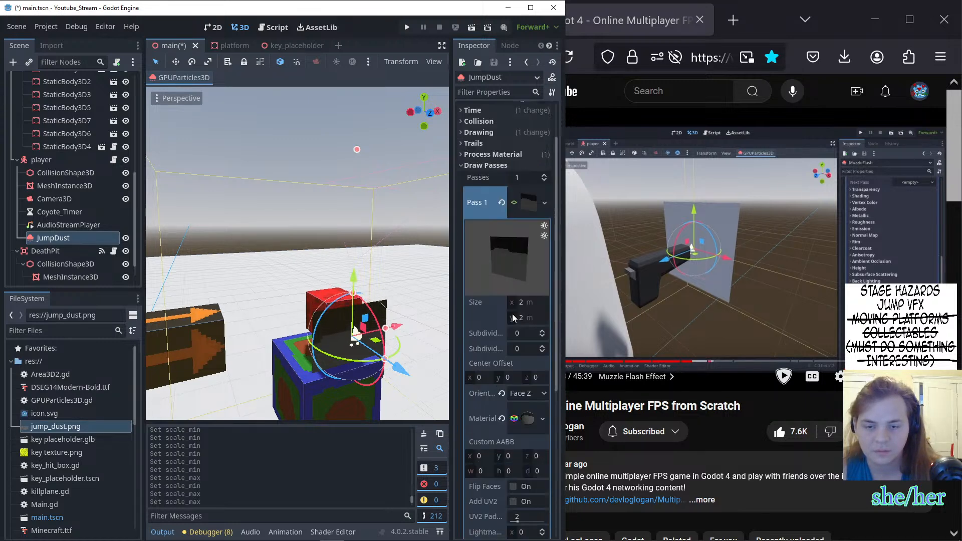
scroll(512, 314, down, 5)
scroll(499, 341, up, 3)
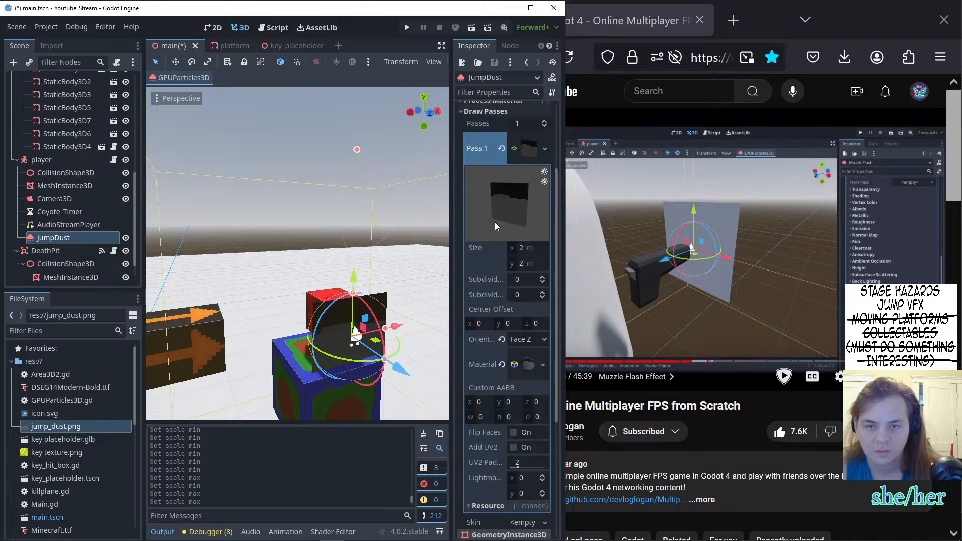
- Try clearing the mesh from JumpDust's draw pass 1 and undo the removal
click(543, 153)
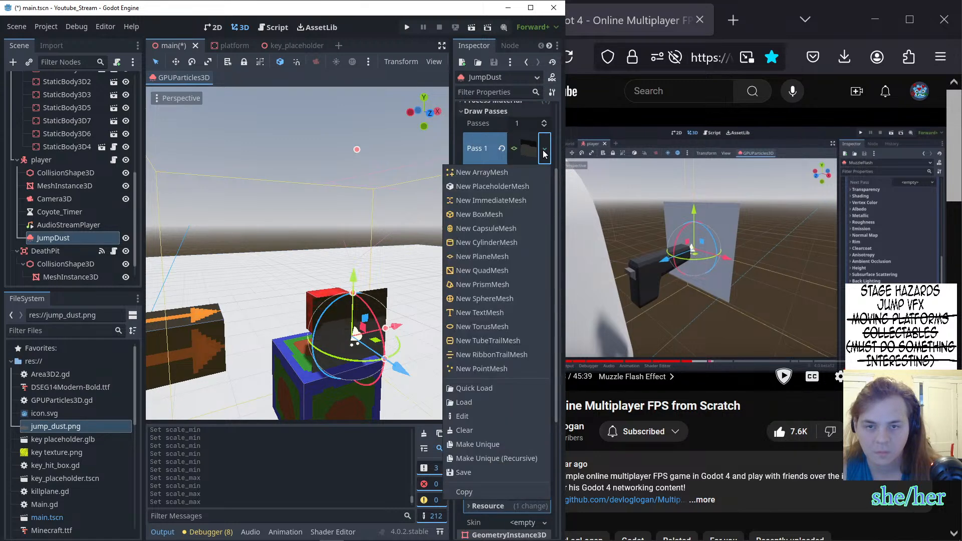
click(489, 434)
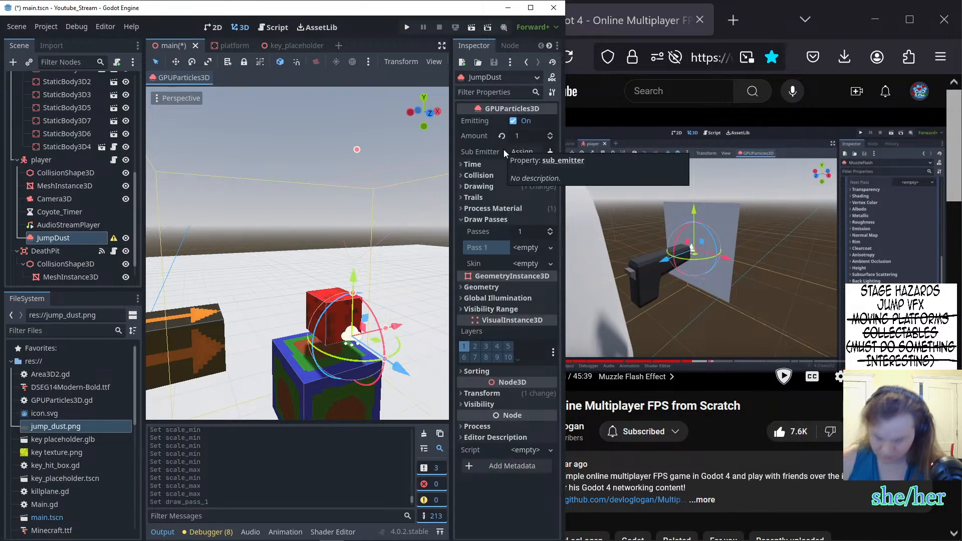
key(ctrl+z)
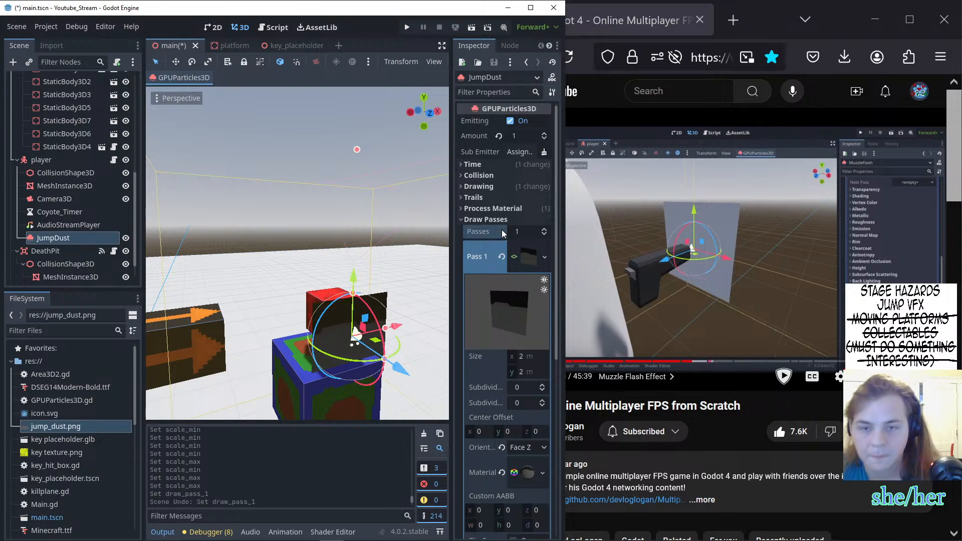
- Check JumpDust's Process Material, Trails, Drawing, Time, Collision and Sub Emitter settings
click(485, 221)
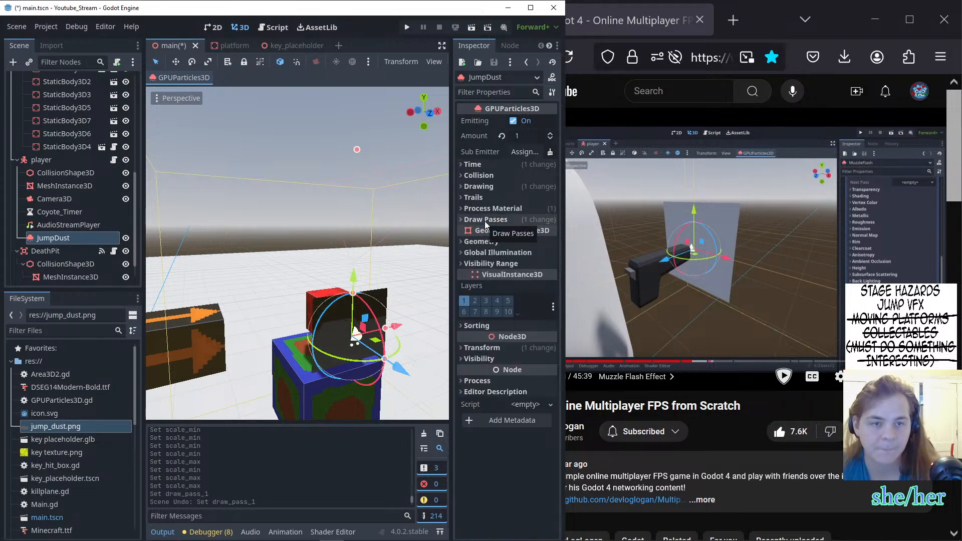
click(493, 209)
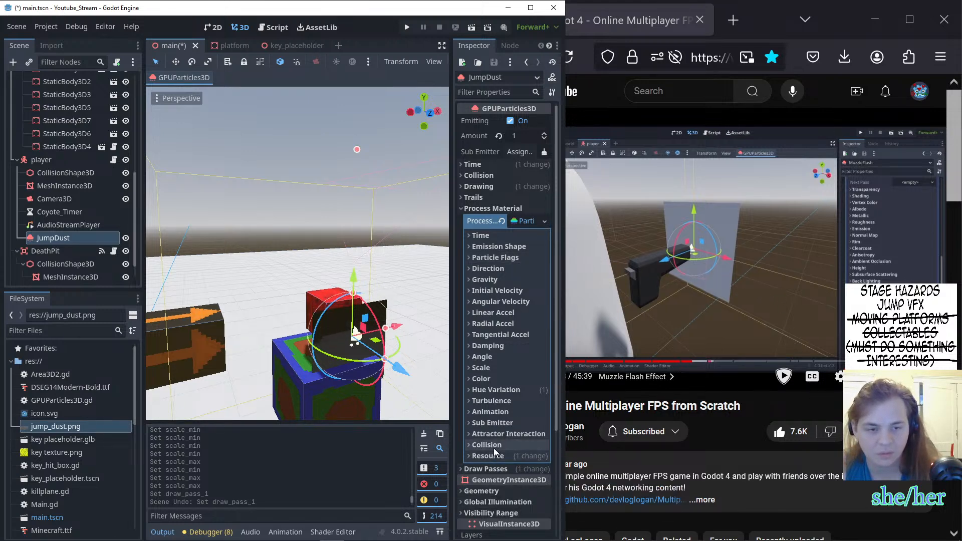
click(486, 212)
click(472, 200)
click(472, 199)
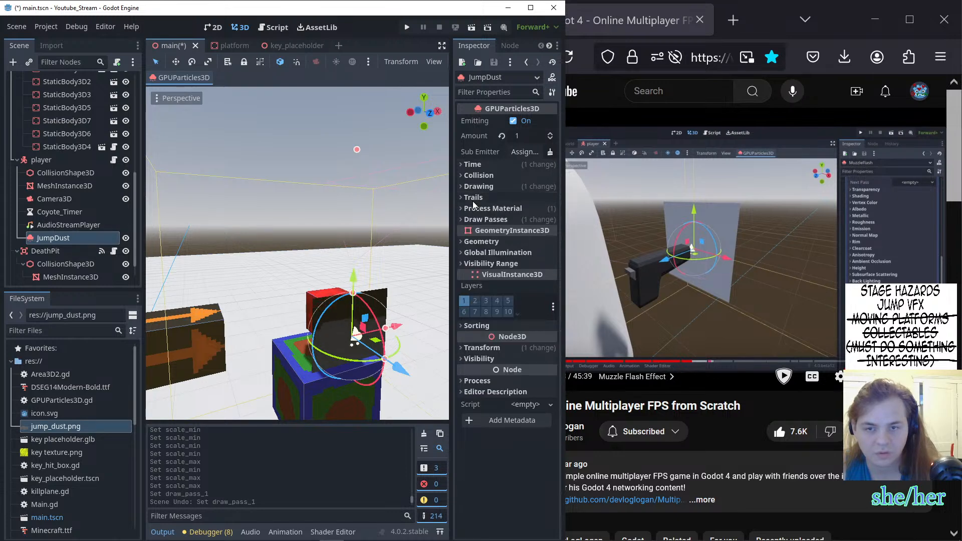
click(474, 188)
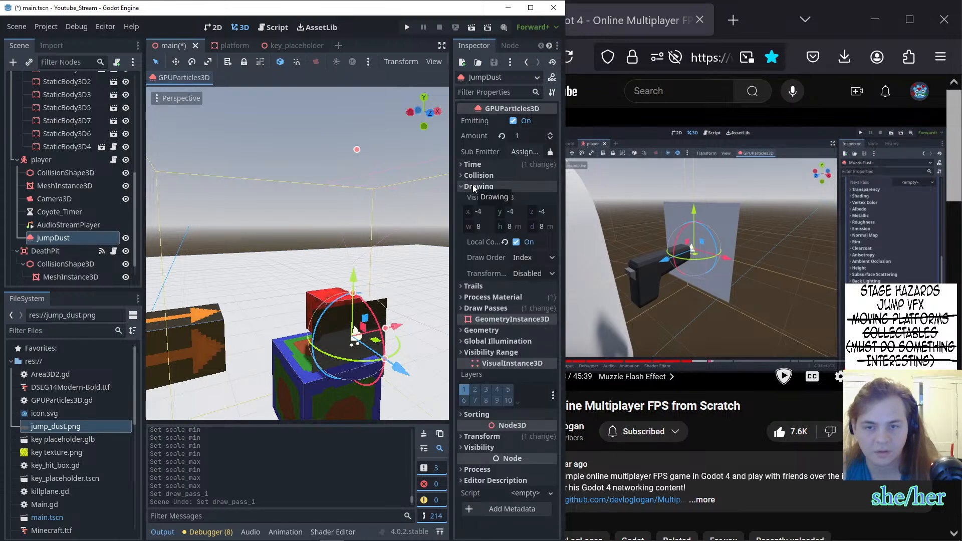
click(474, 187)
click(479, 165)
click(479, 164)
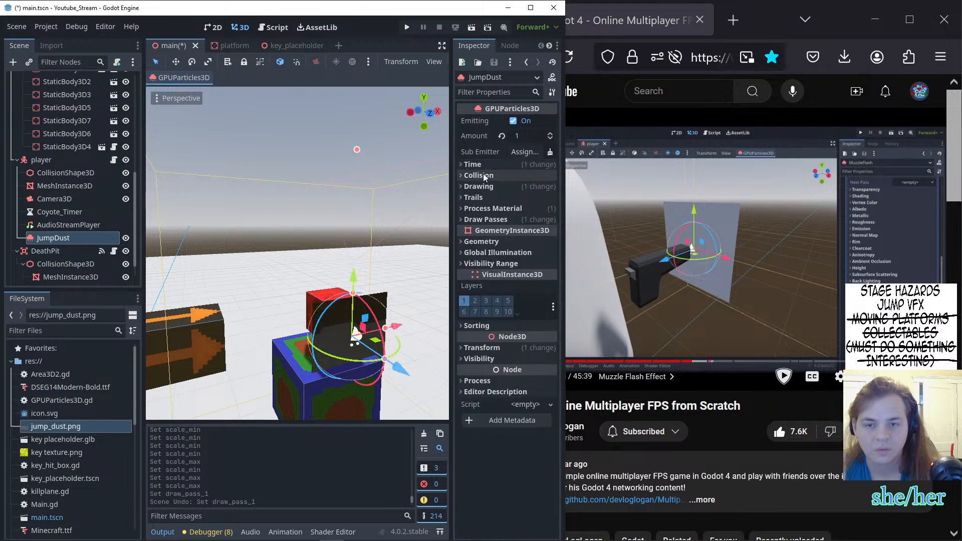
click(478, 175)
click(479, 175)
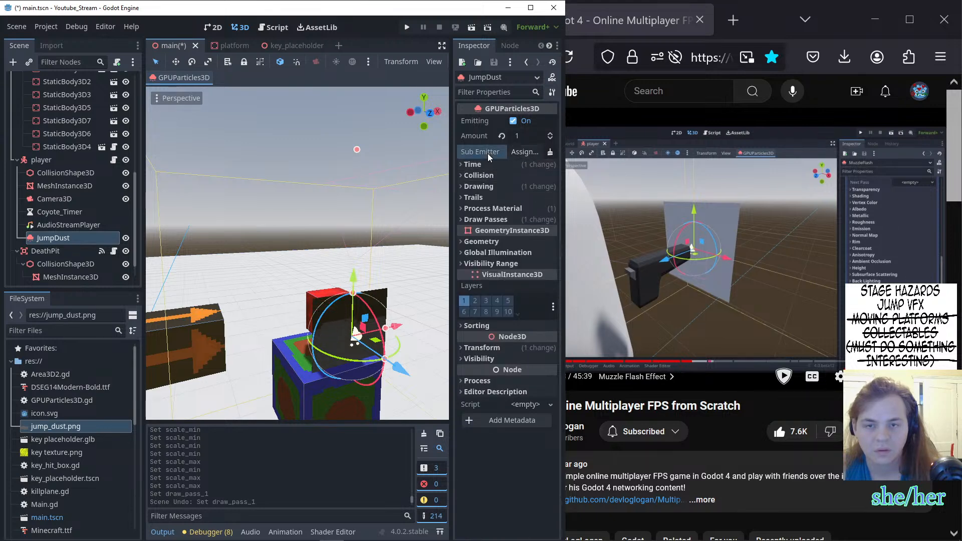
click(524, 152)
click(560, 82)
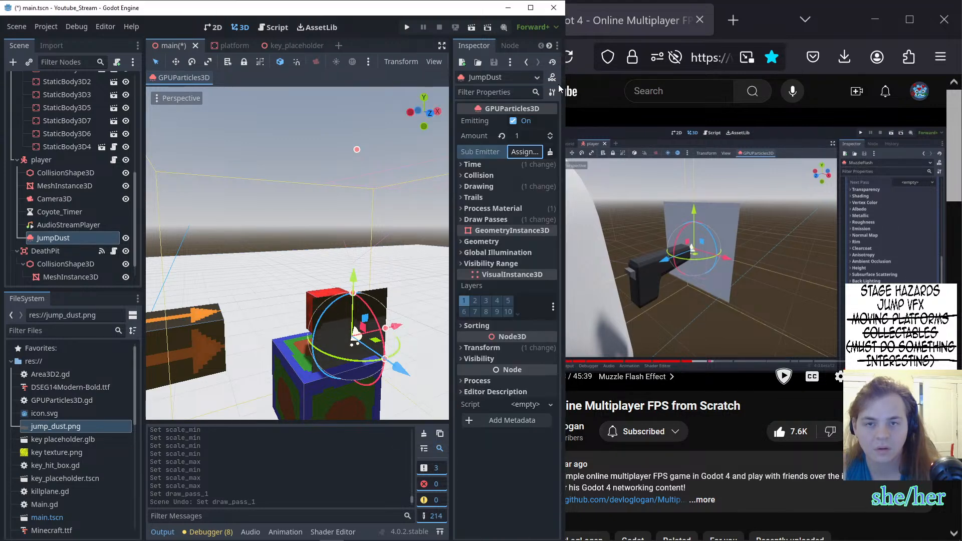
- Inspect JumpDust's Visibility Range, Global Illumination, Draw Passes and Trails groups
click(515, 263)
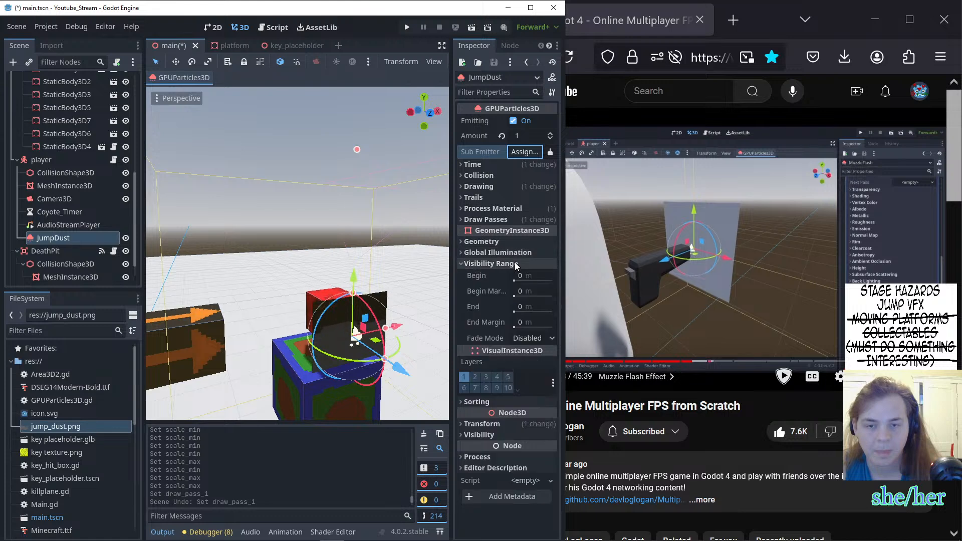
click(515, 263)
click(515, 253)
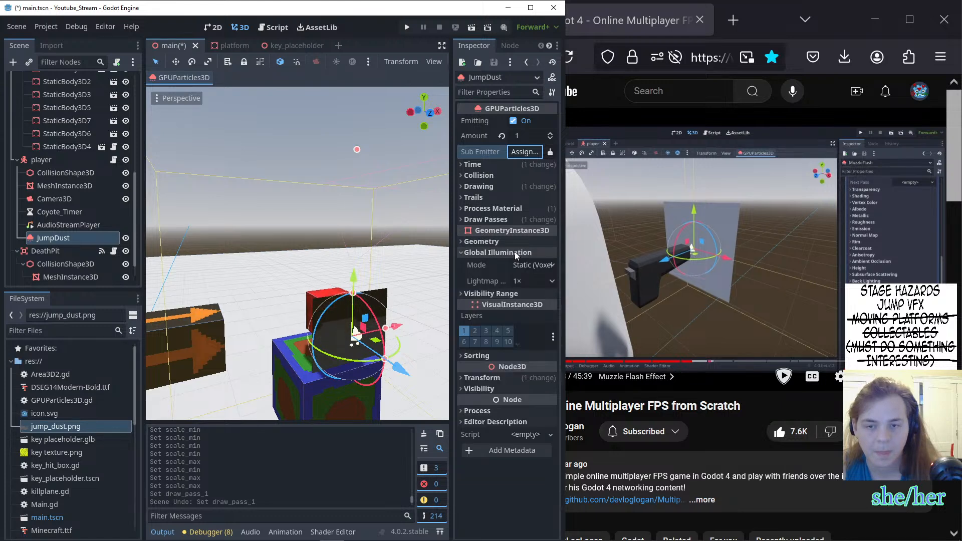
click(516, 253)
click(501, 220)
click(501, 221)
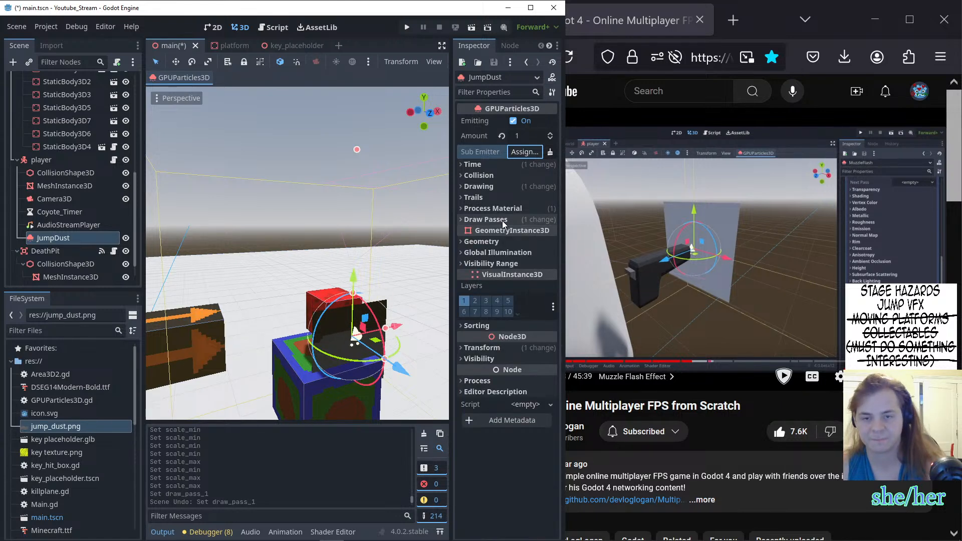
click(500, 199)
click(495, 198)
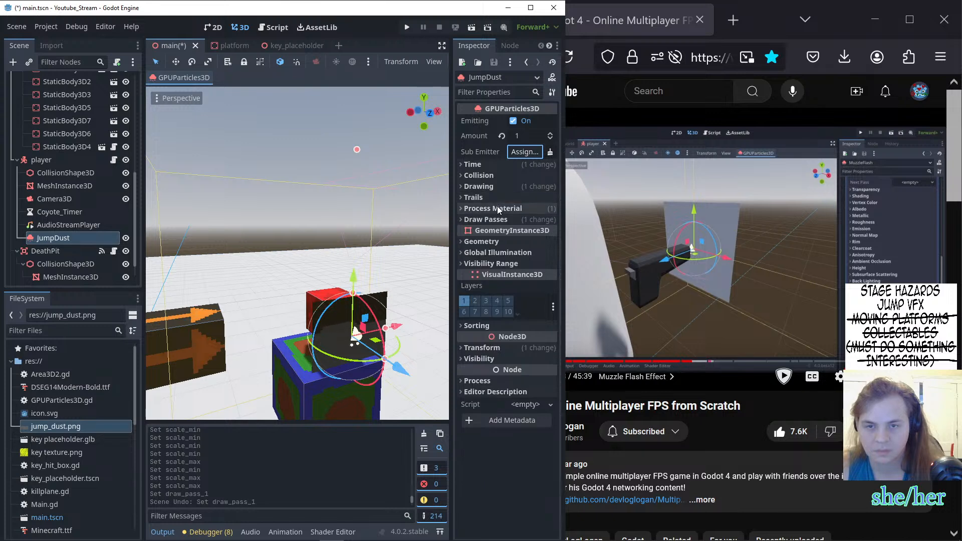
- Review the particle process material, the full draw pass 1 mesh properties and the node's Process settings
click(498, 208)
click(528, 221)
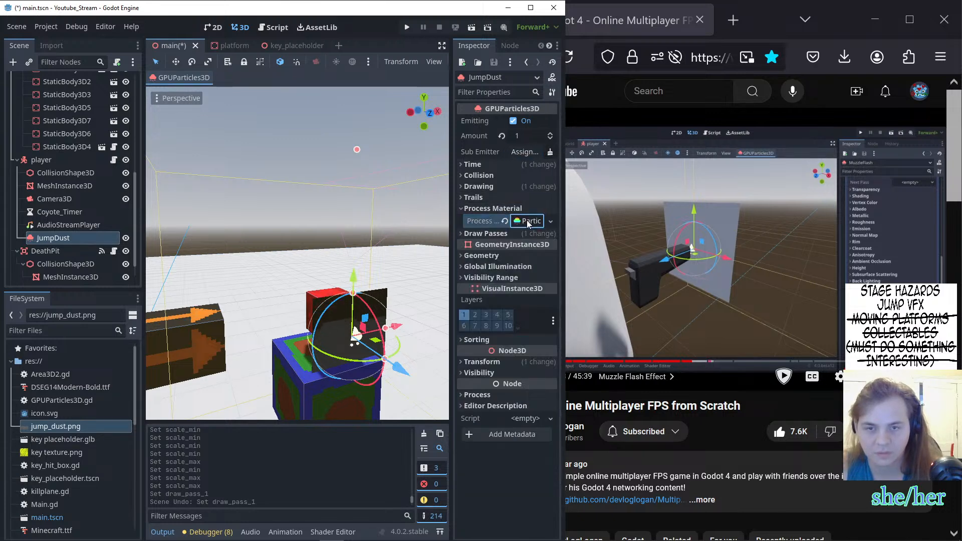
click(528, 221)
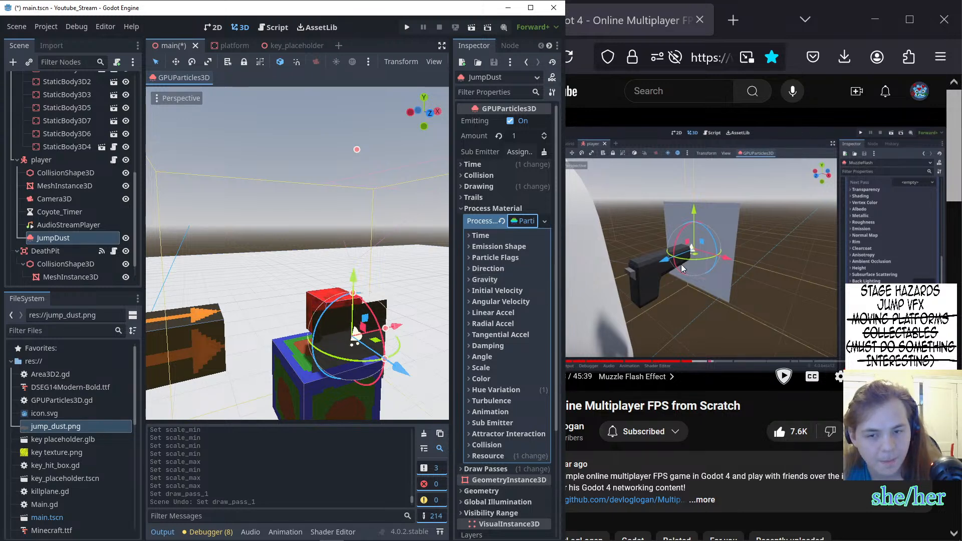
click(523, 225)
click(498, 235)
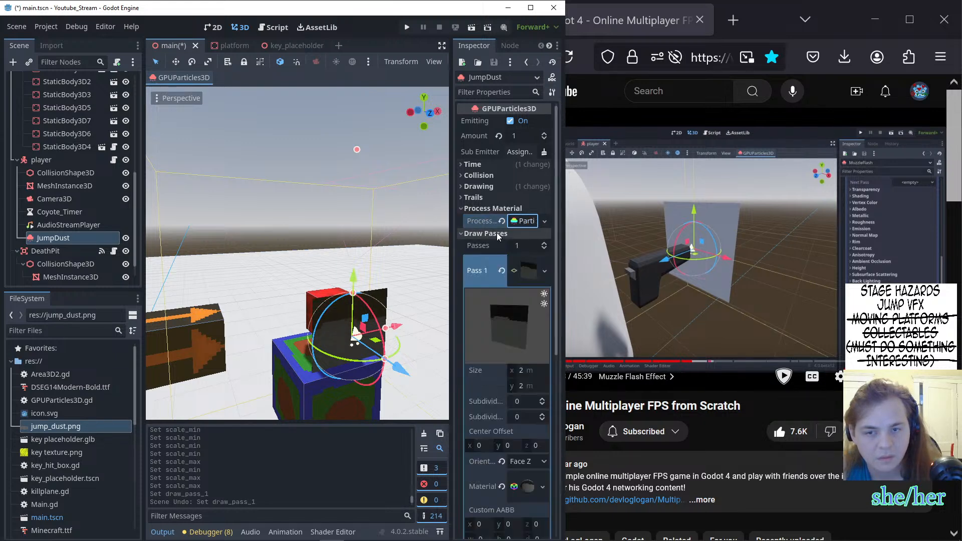
scroll(500, 311, down, 3)
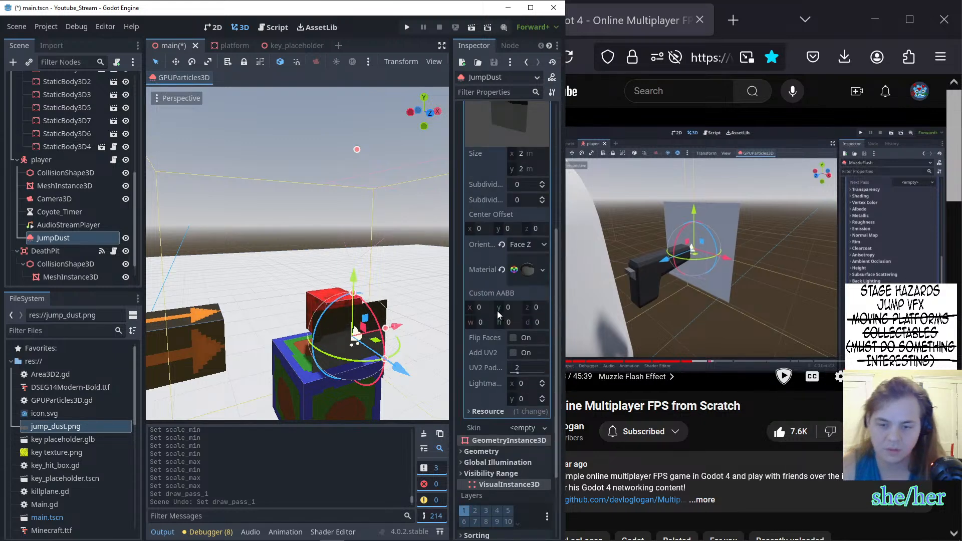
scroll(498, 314, down, 2)
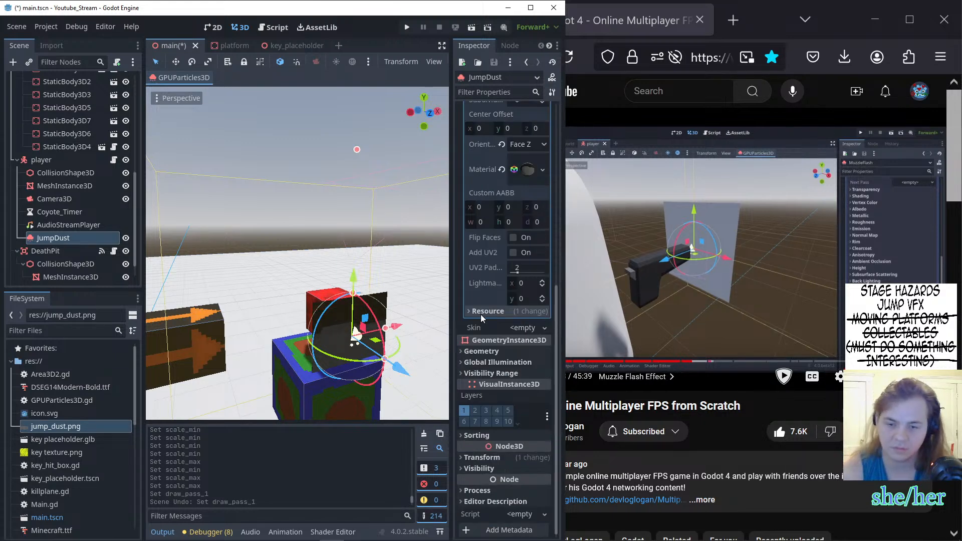
click(510, 490)
scroll(503, 458, down, 1)
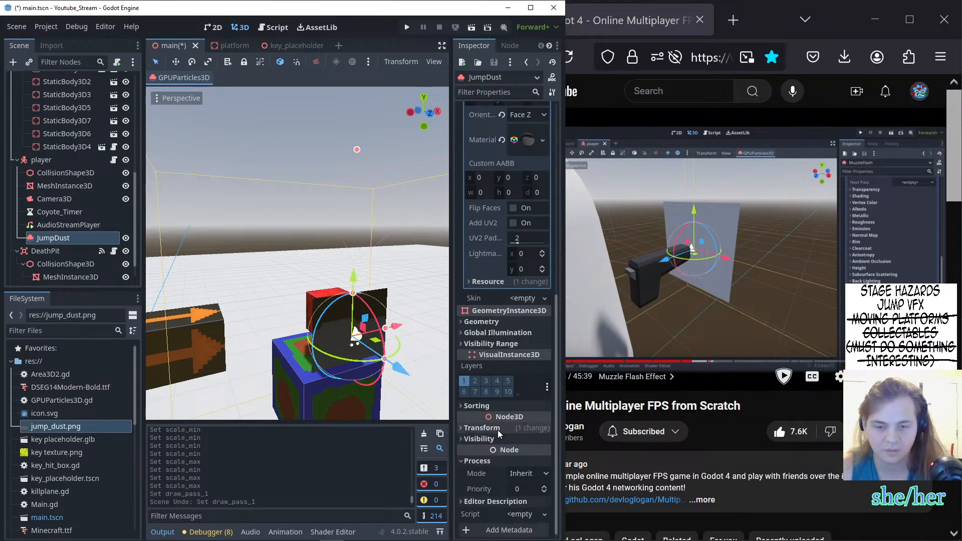
scroll(497, 430, up, 7)
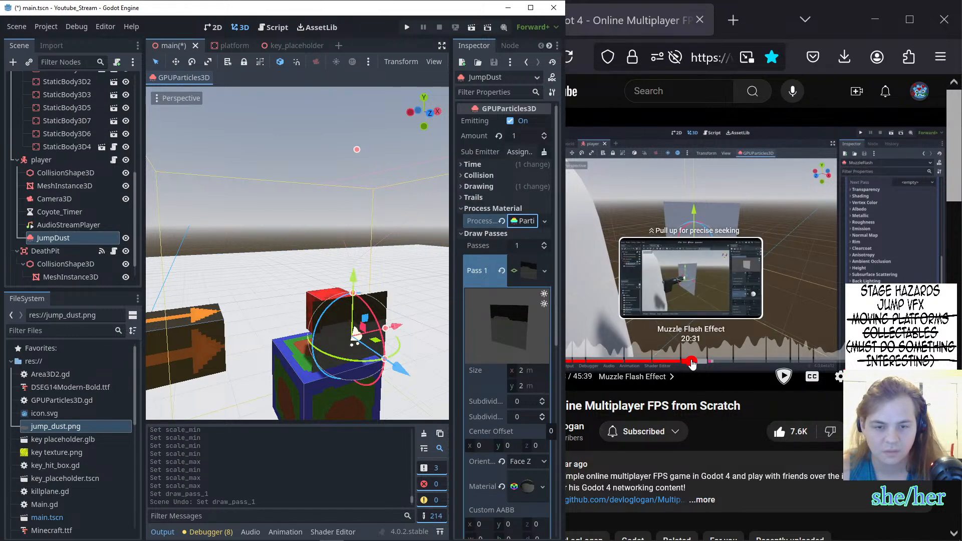
- Rewind the tutorial video to 20:09, replay the muzzle flash mesh and material setup, and pause at 20:36
click(691, 361)
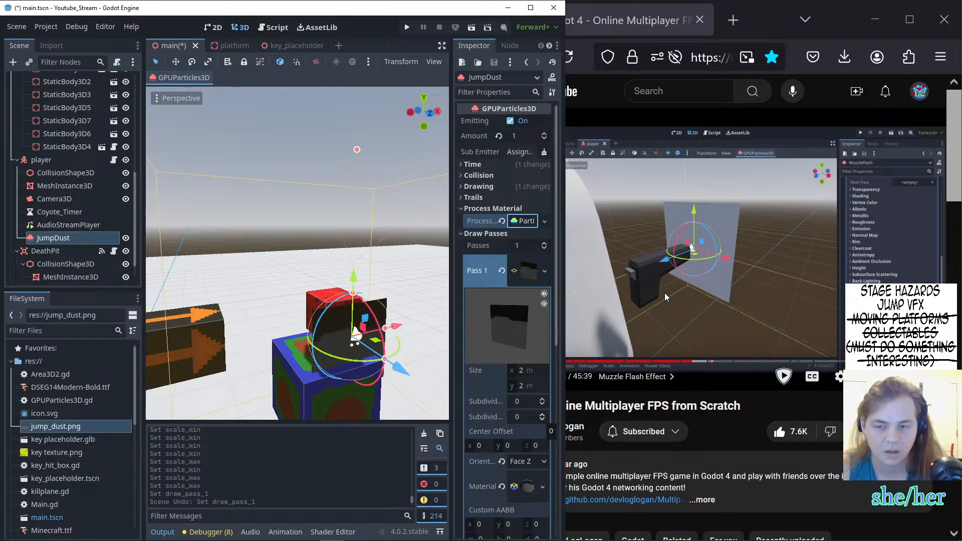
click(693, 361)
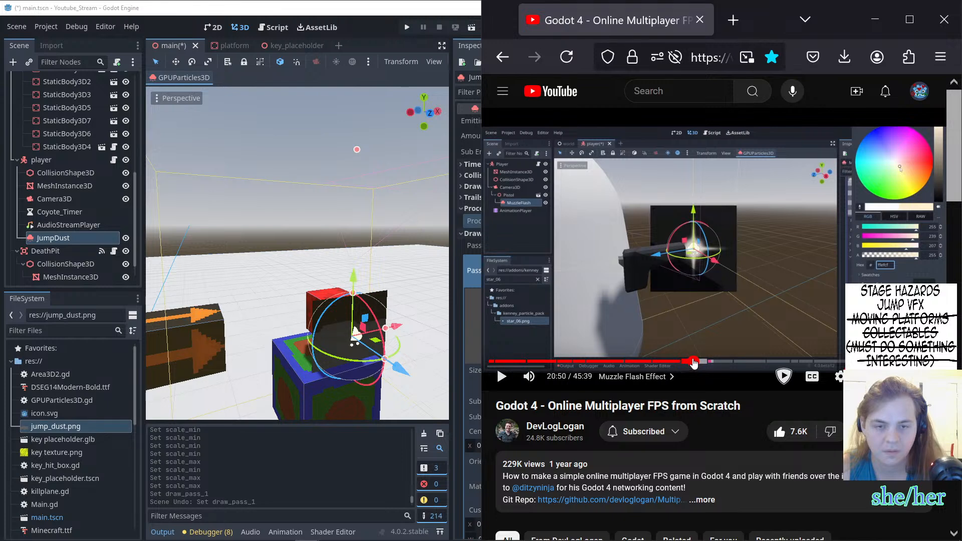
drag(693, 361, 684, 312)
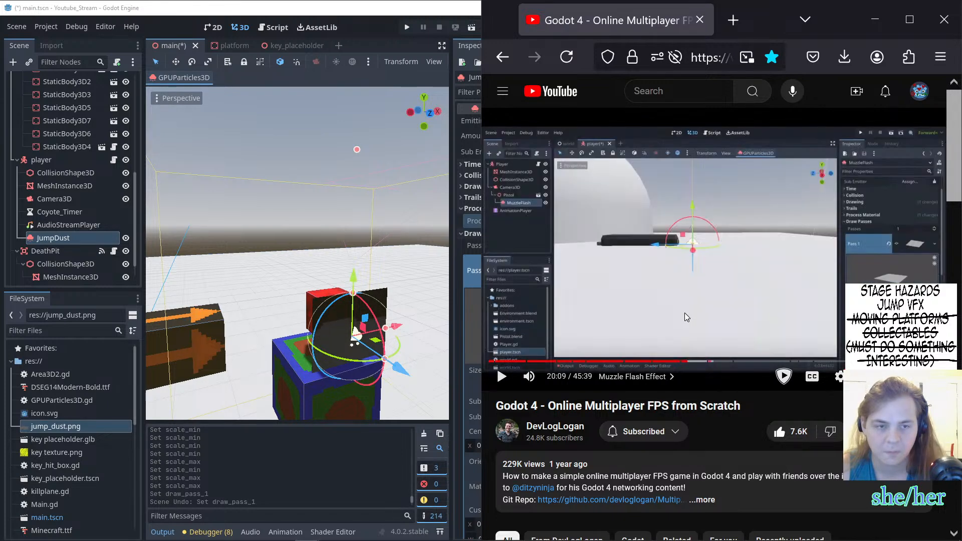
click(684, 312)
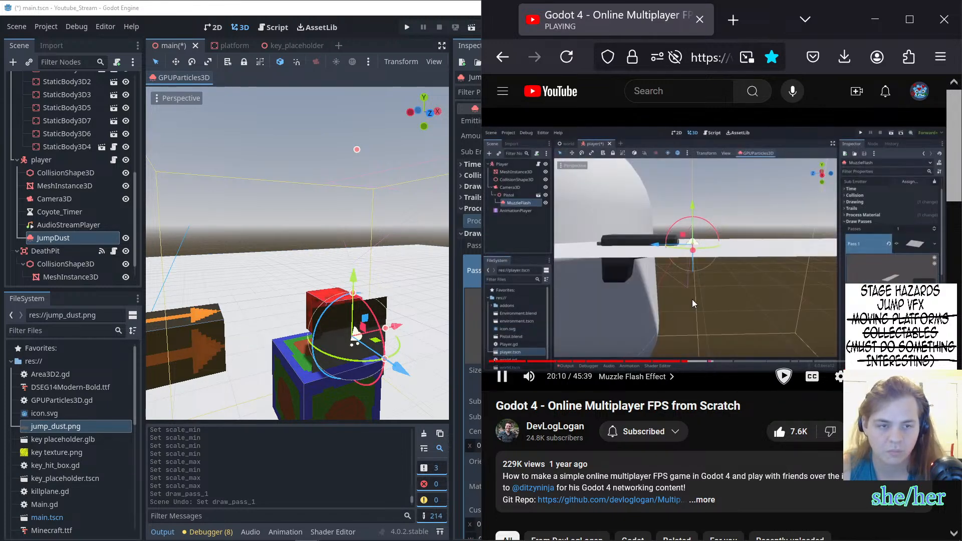
click(692, 299)
click(642, 263)
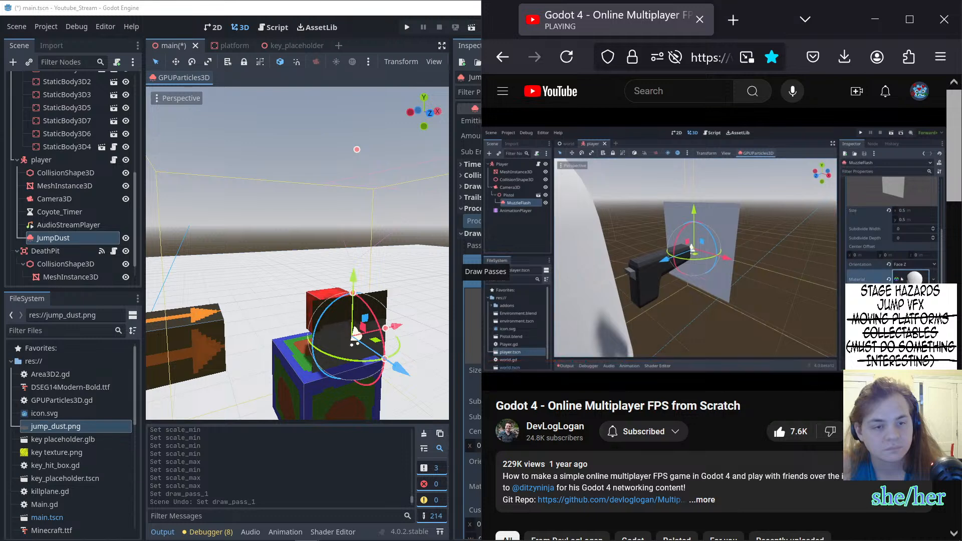
click(726, 262)
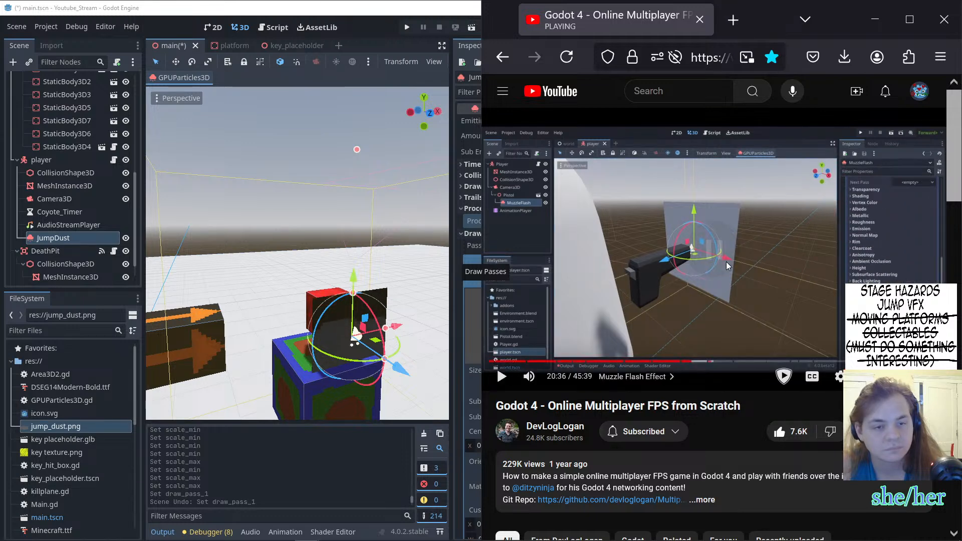
- Set the billboard mode of JumpDust's draw pass 1 mesh material to Particle Billboard
click(459, 295)
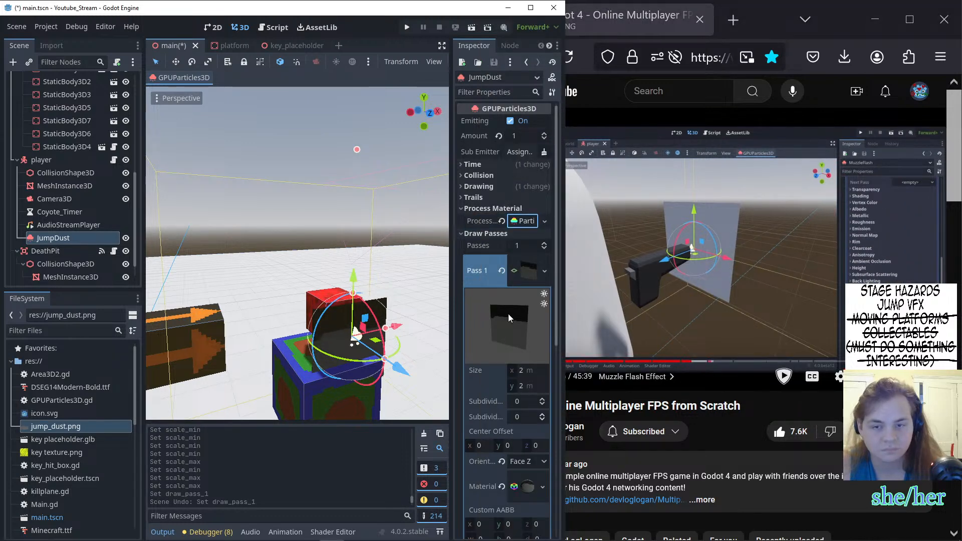
scroll(518, 311, down, 3)
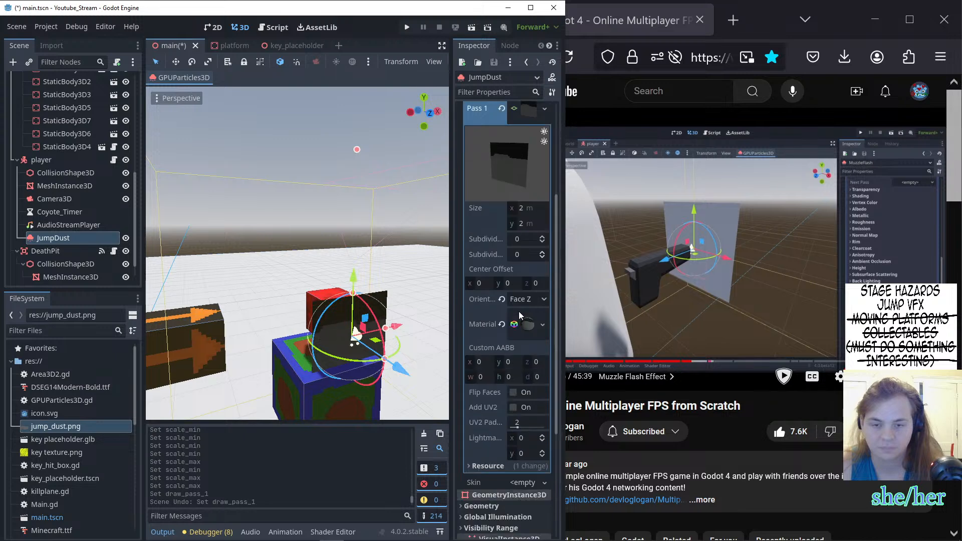
click(526, 326)
scroll(522, 323, down, 3)
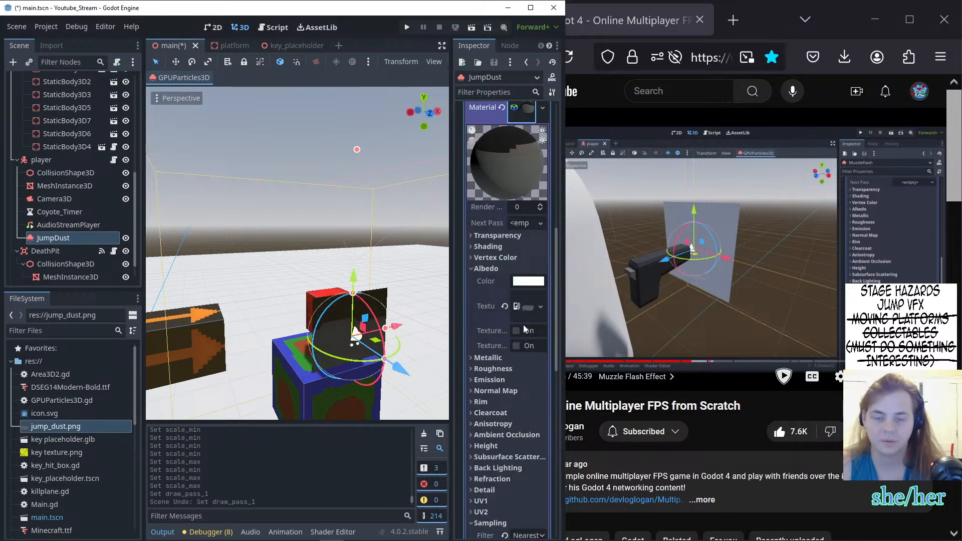
scroll(521, 330, down, 2)
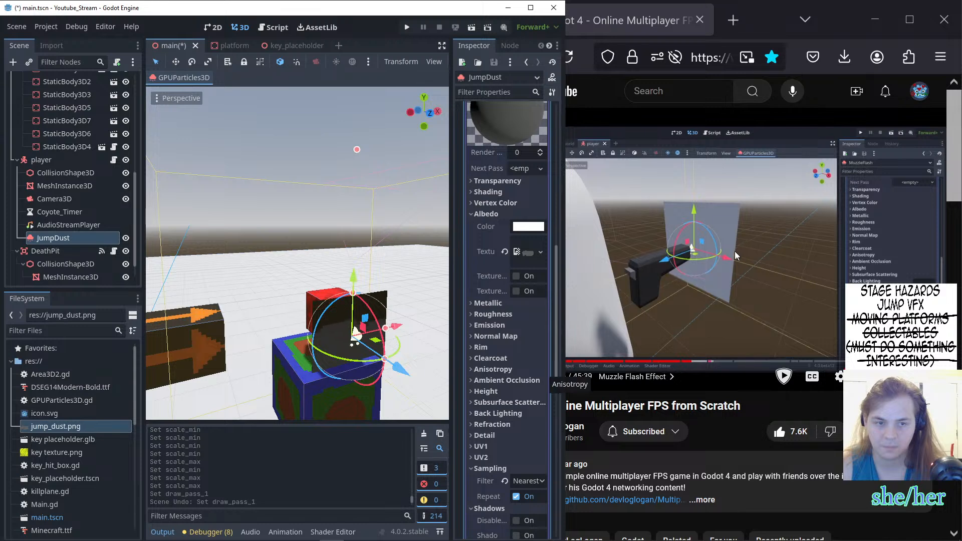
scroll(514, 382, down, 3)
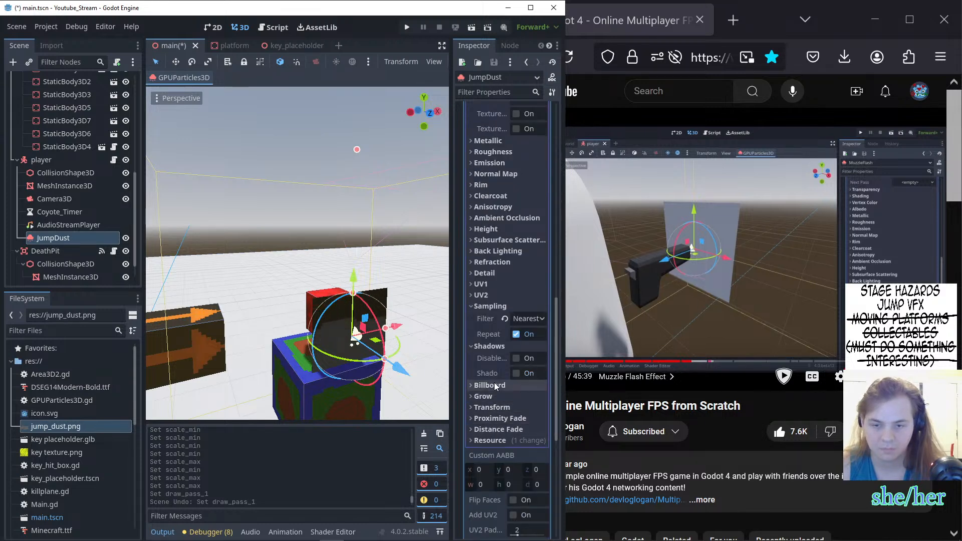
click(527, 398)
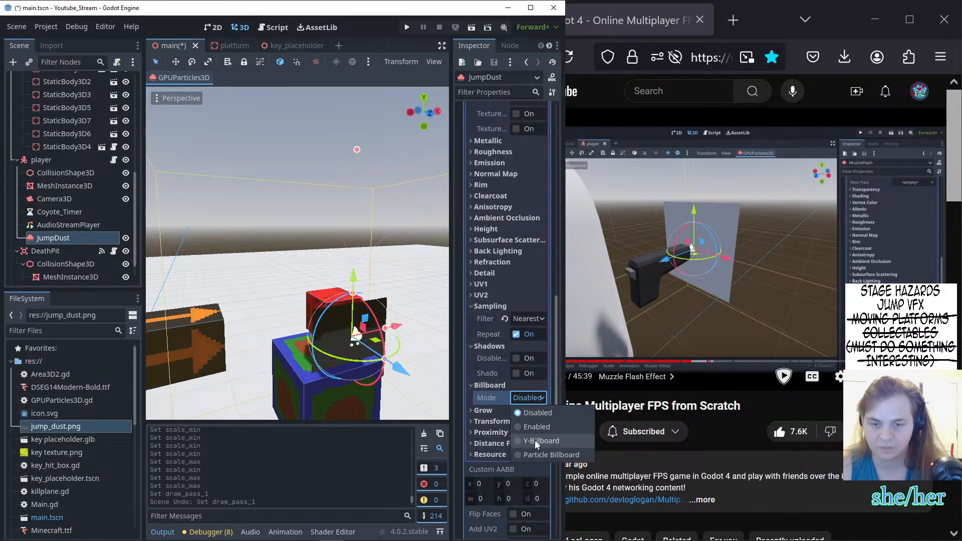
key(Escape)
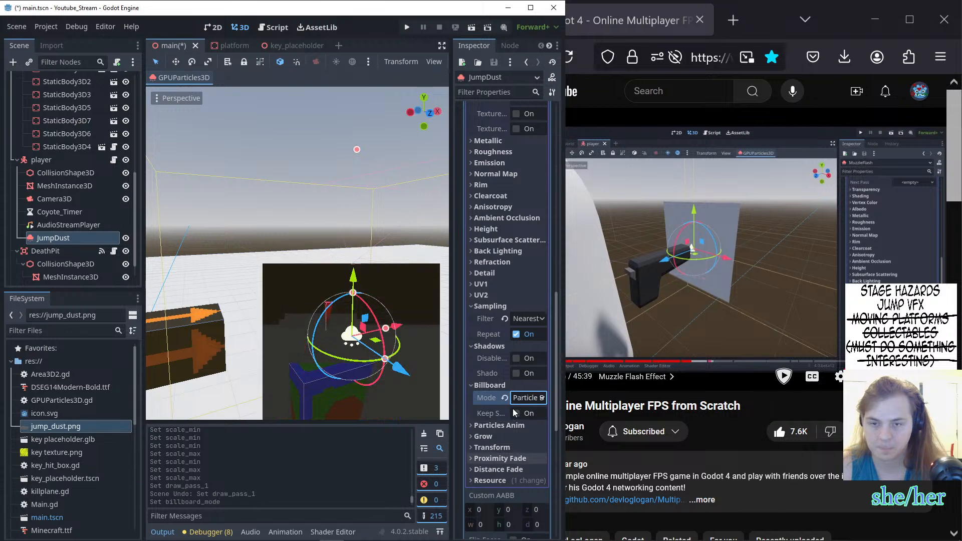
scroll(483, 345, down, 3)
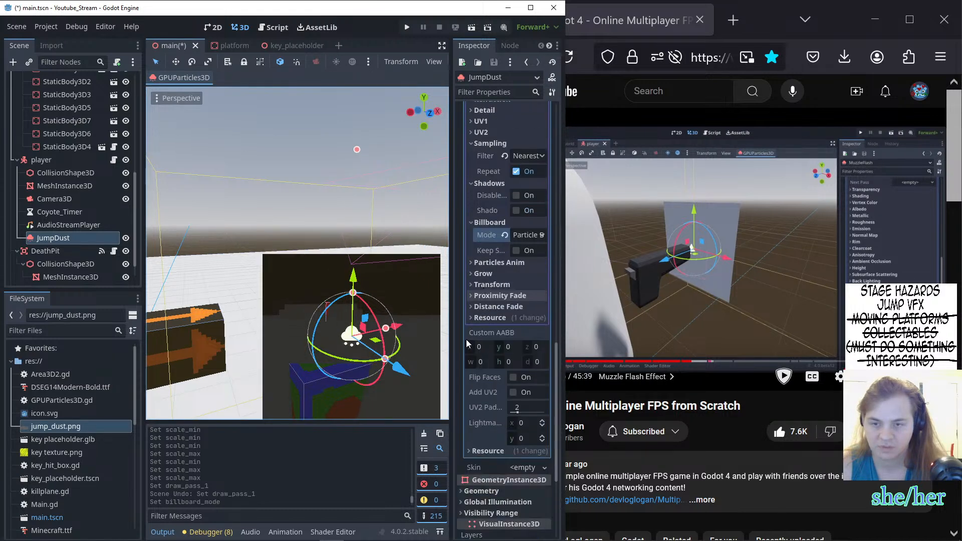
- Set the size of JumpDust's draw pass 1 mesh to 1 m in x and 1 m in y
scroll(486, 338, up, 10)
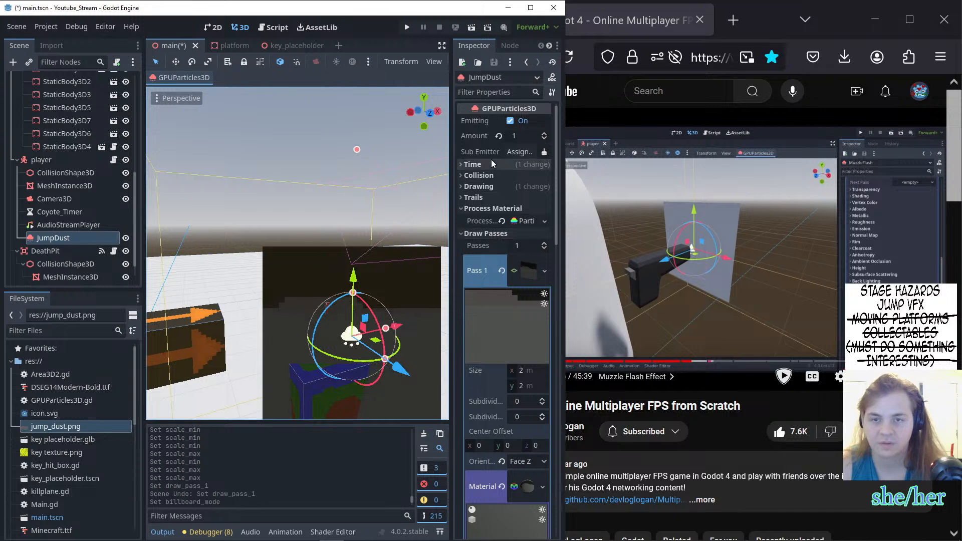
click(489, 187)
click(489, 186)
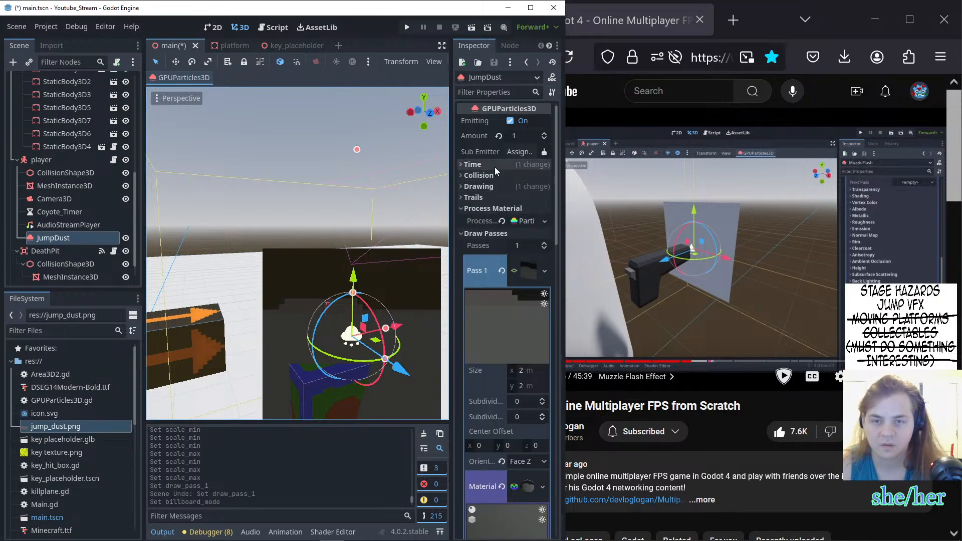
click(519, 370)
text(1)
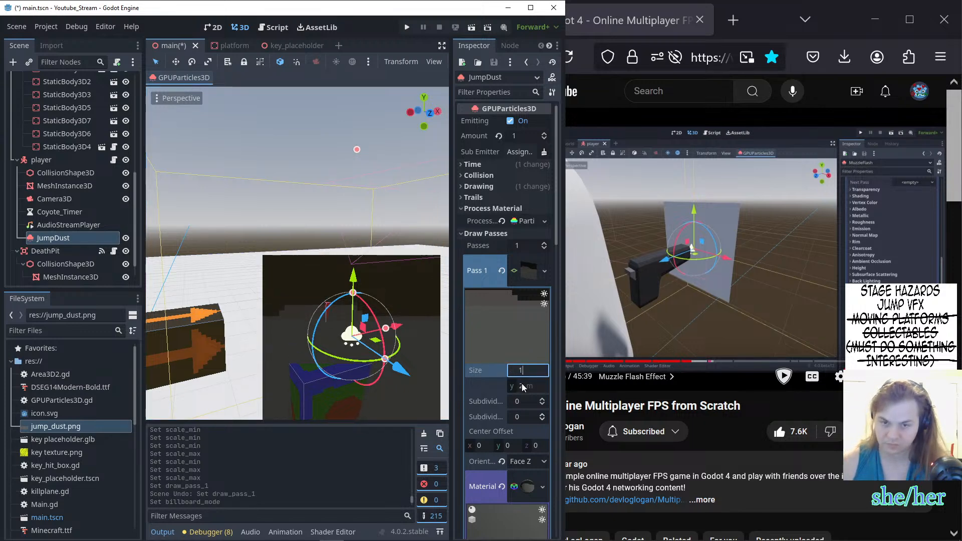
click(523, 387)
key(Return)
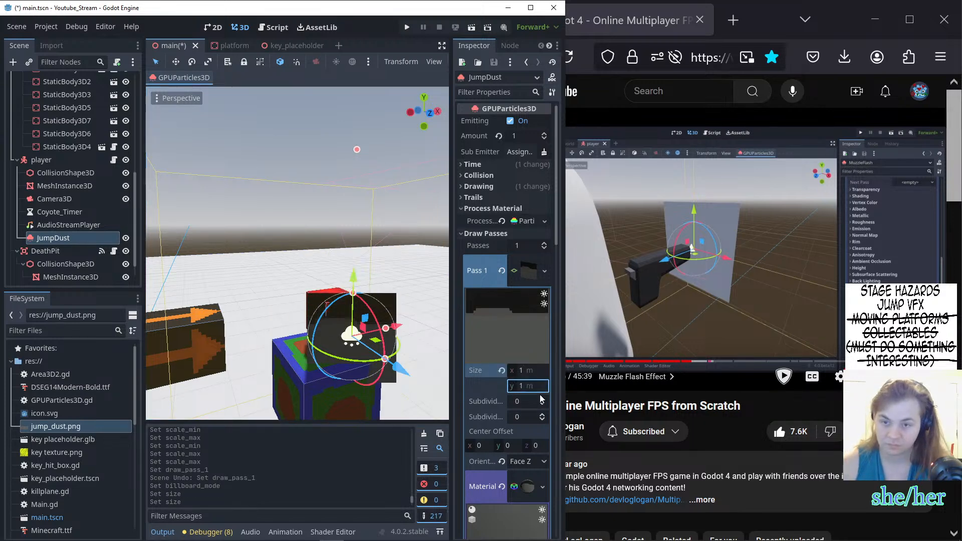
- Run the project, make the player jump to check the dust particle in game, and stop the run
click(411, 29)
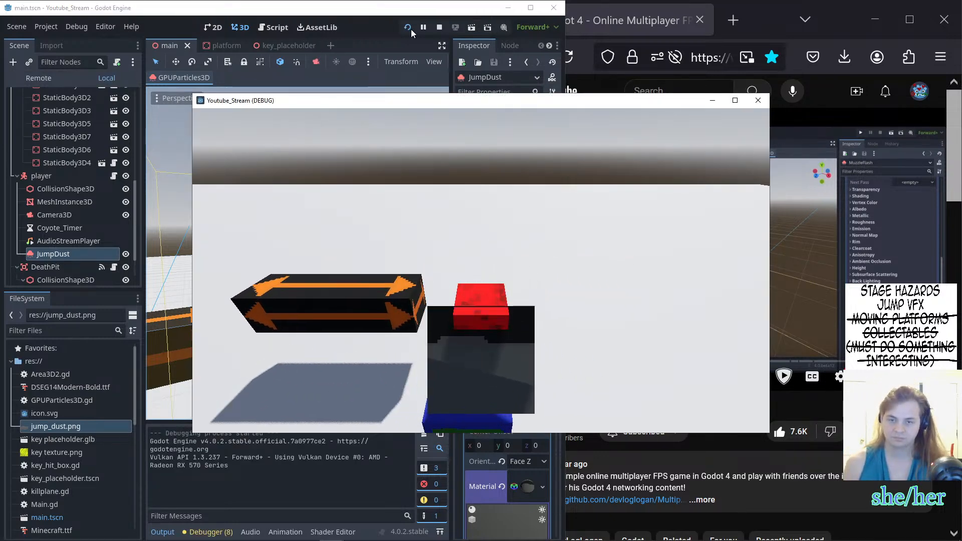
key(space)
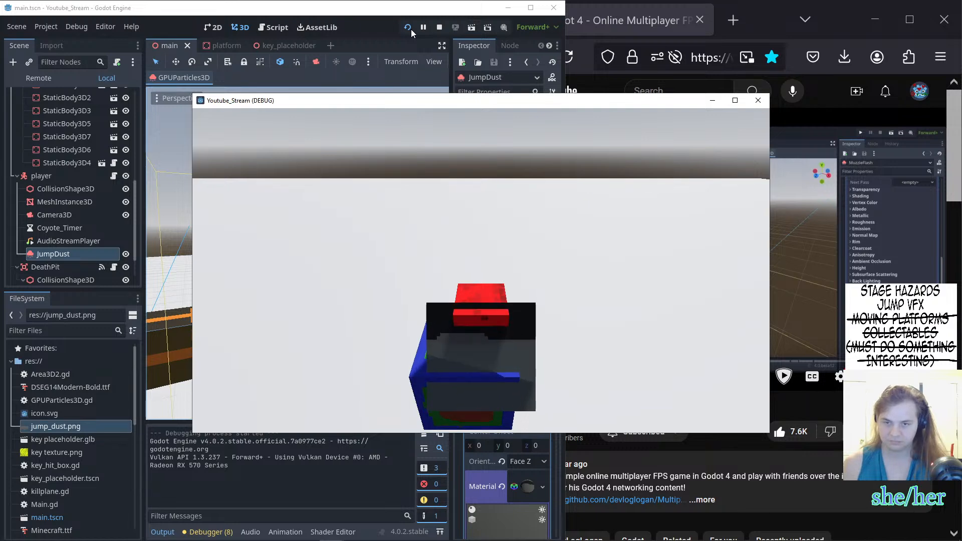
key(F8)
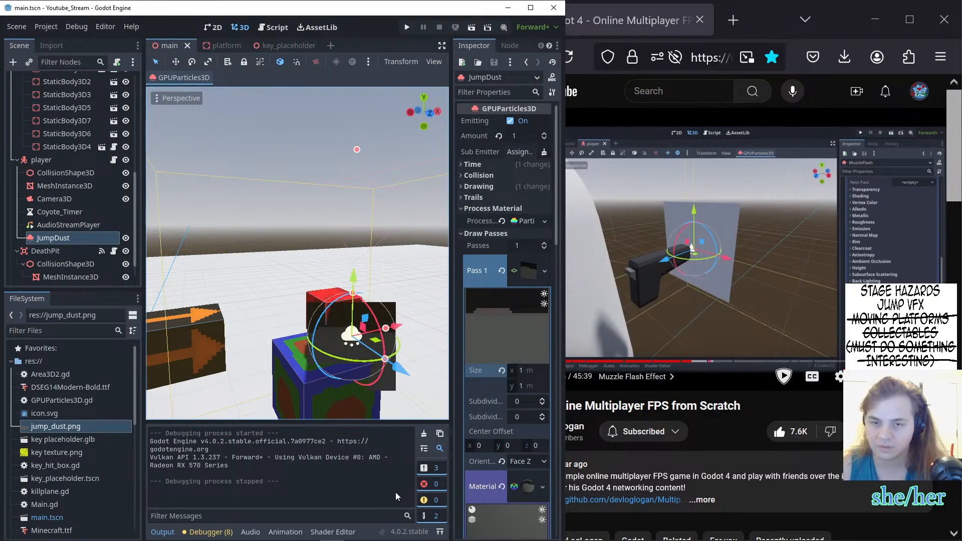
- Play the muzzle flash tutorial up to the material transparency options and pause at 20:54
click(670, 299)
click(670, 300)
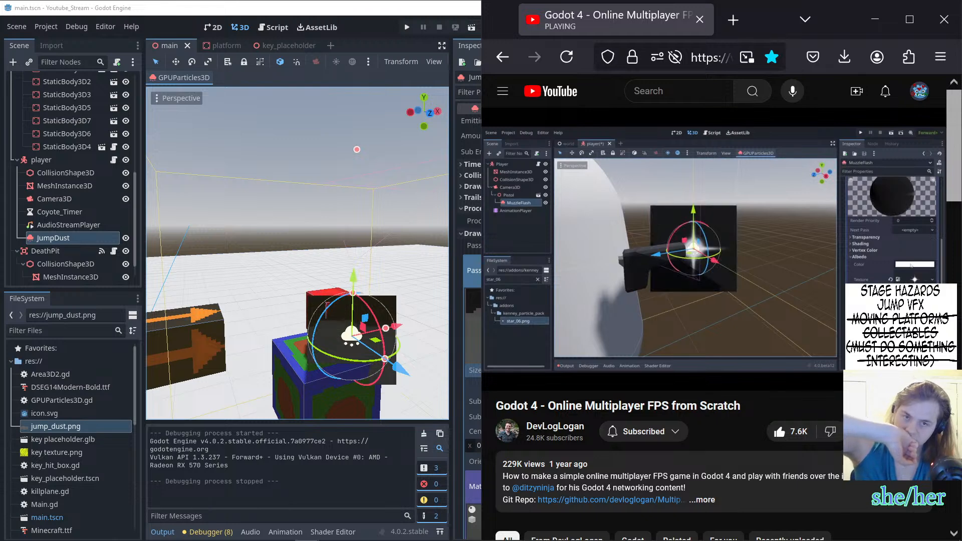
mouse_move(726, 320)
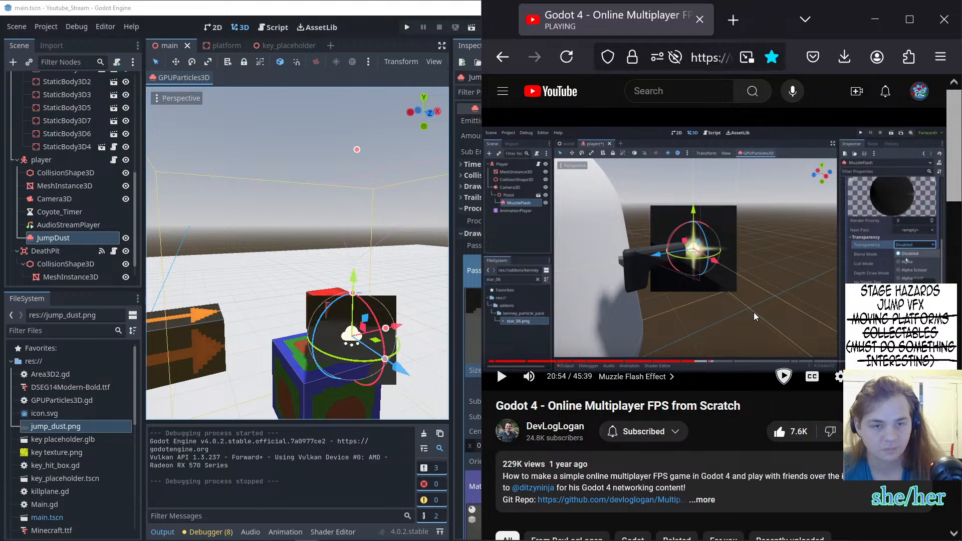
- Set the transparency of JumpDust's mesh material to Alpha and check the particle in the 3D view
click(393, 326)
scroll(526, 363, down, 6)
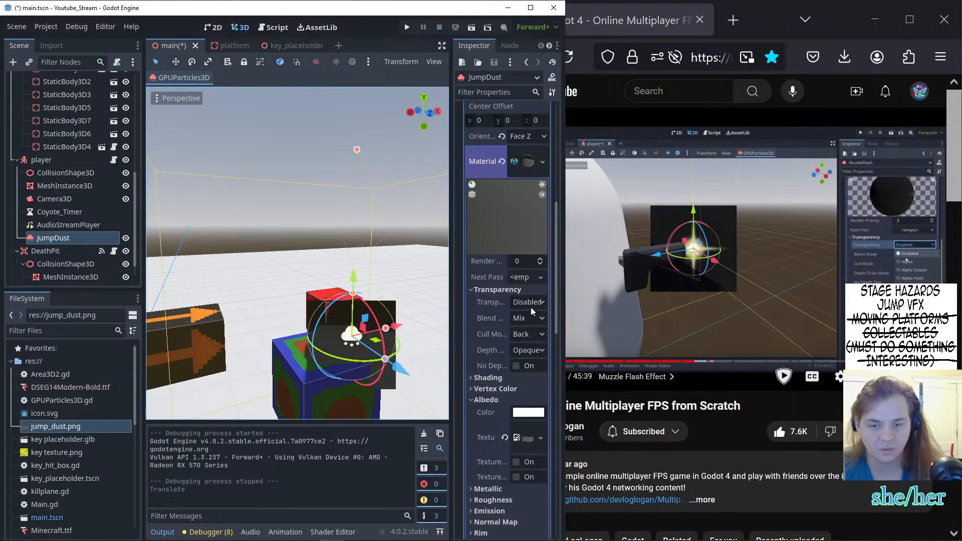
click(530, 305)
click(534, 333)
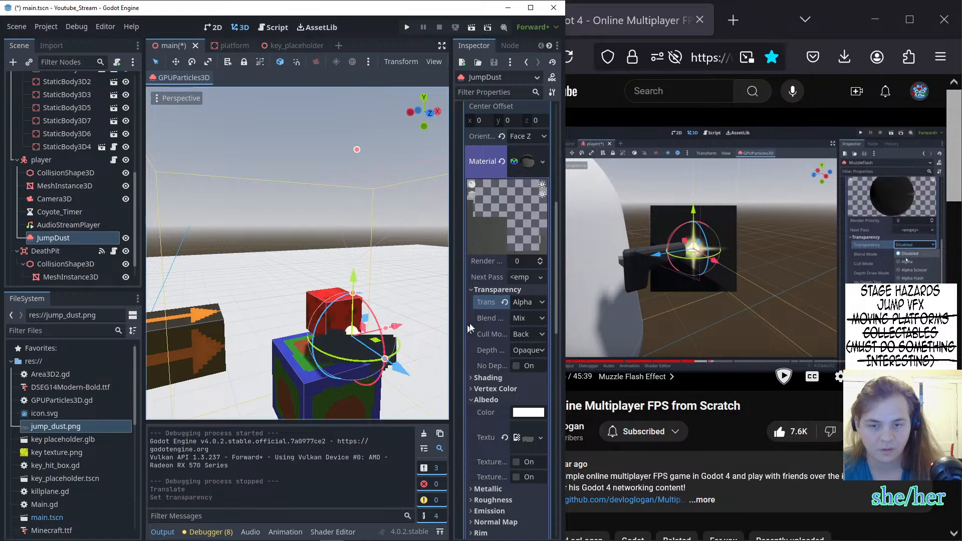
middle_drag(413, 300, 370, 295)
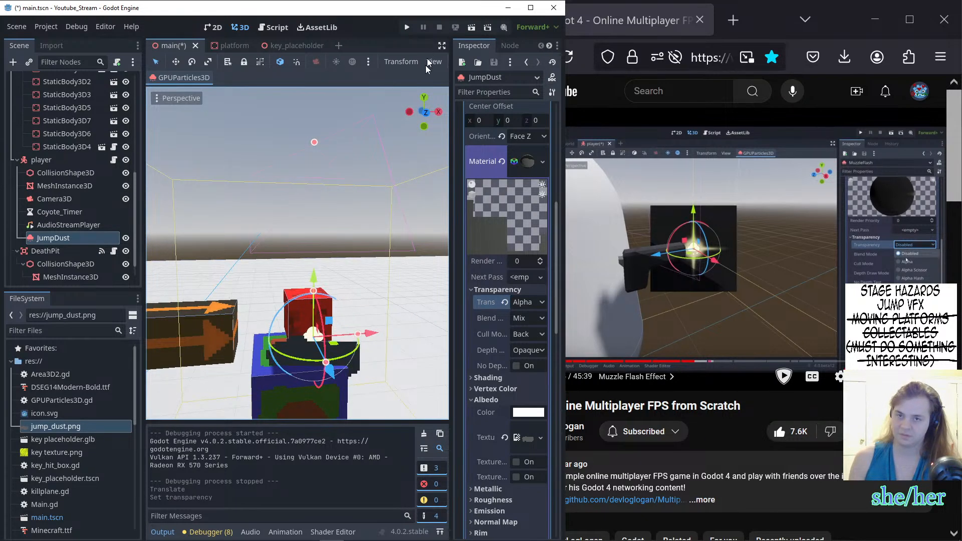
- Watch the tutorial's process material part, and toggle JumpDust's visibility off and on to preview the particle
click(734, 245)
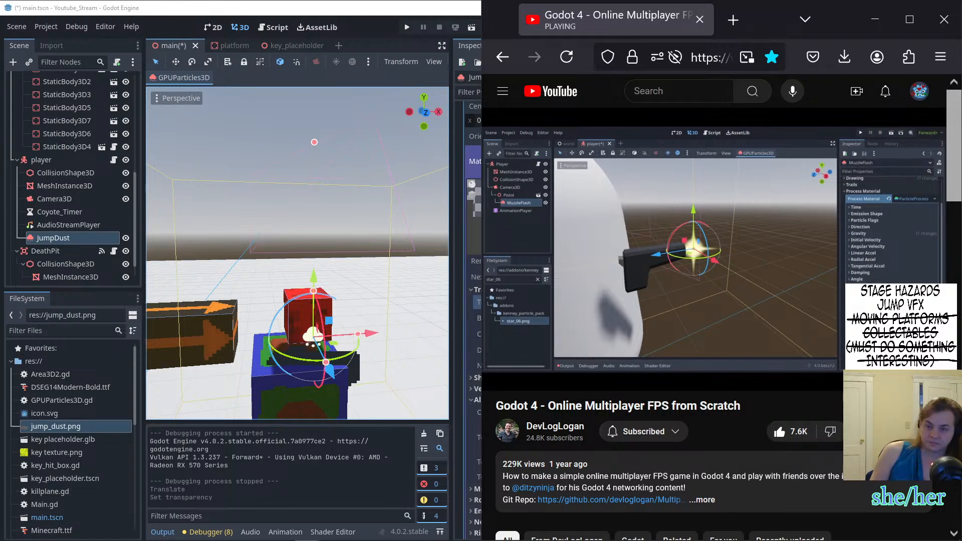
click(314, 331)
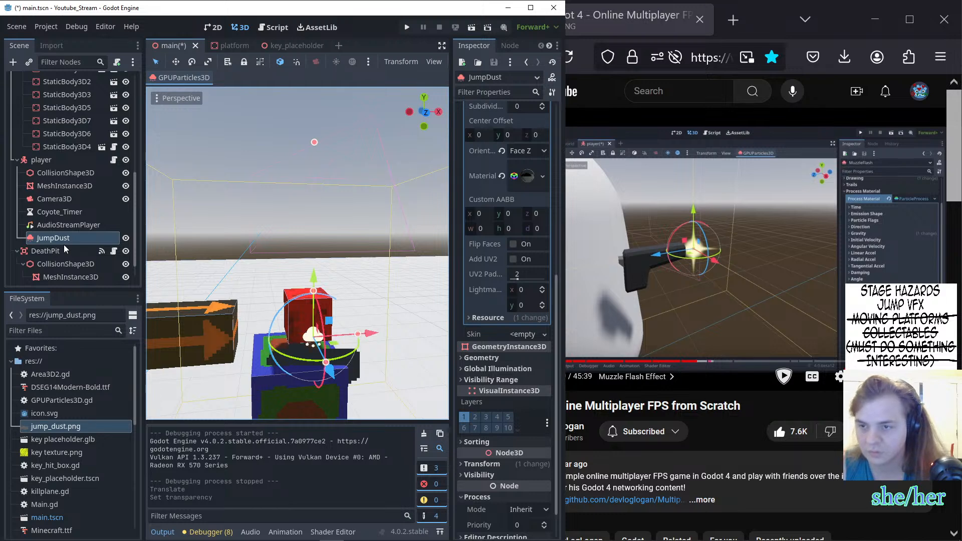
click(125, 239)
click(125, 239)
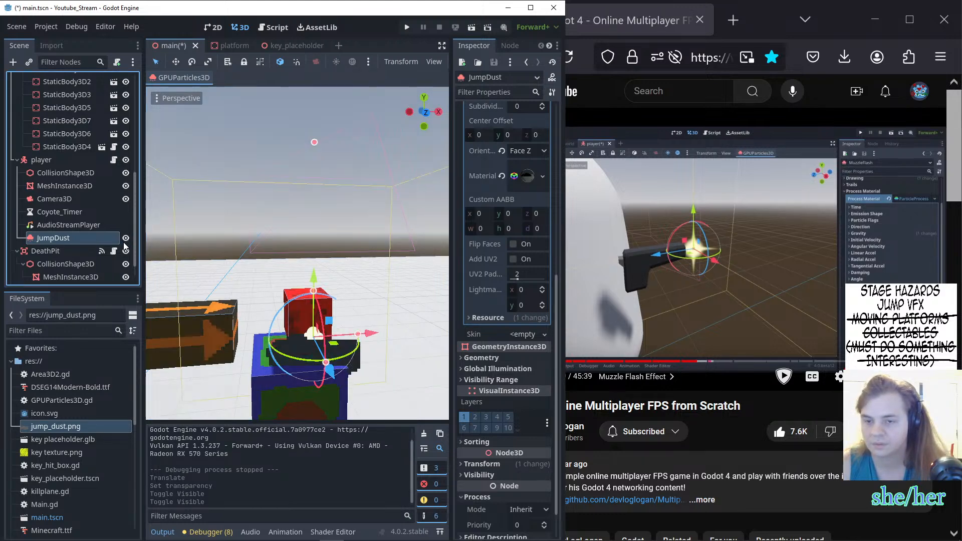
click(125, 239)
click(125, 238)
click(125, 238)
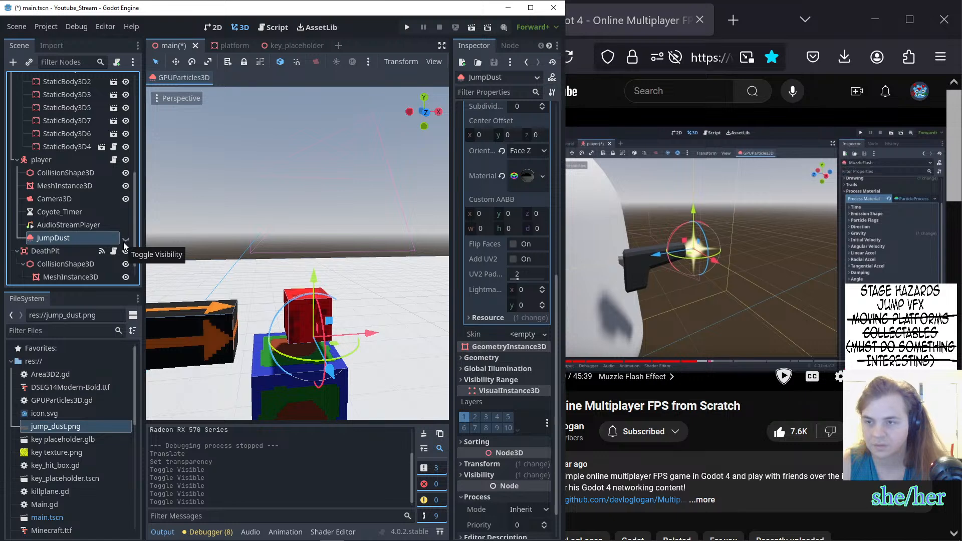
click(126, 238)
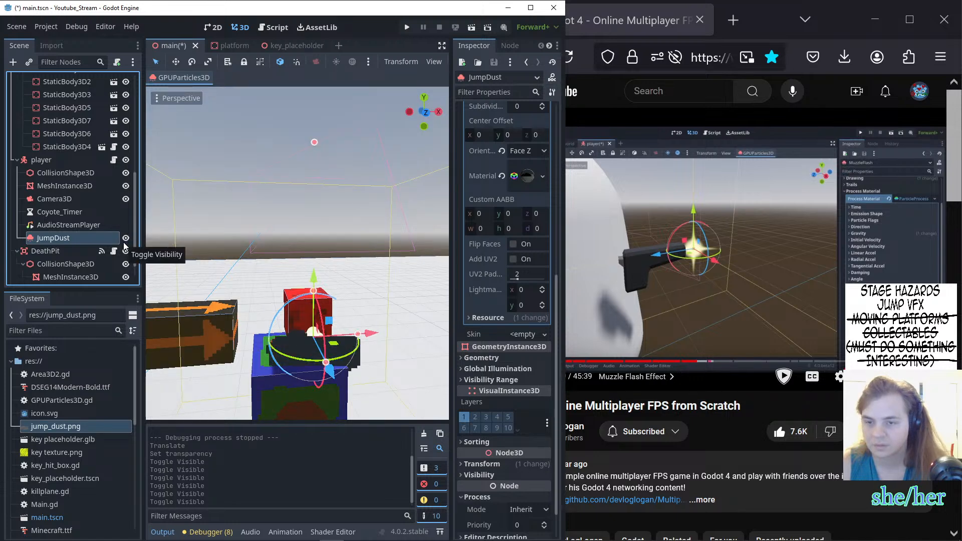
- Enable One Shot in JumpDust's Time settings
scroll(506, 235, up, 6)
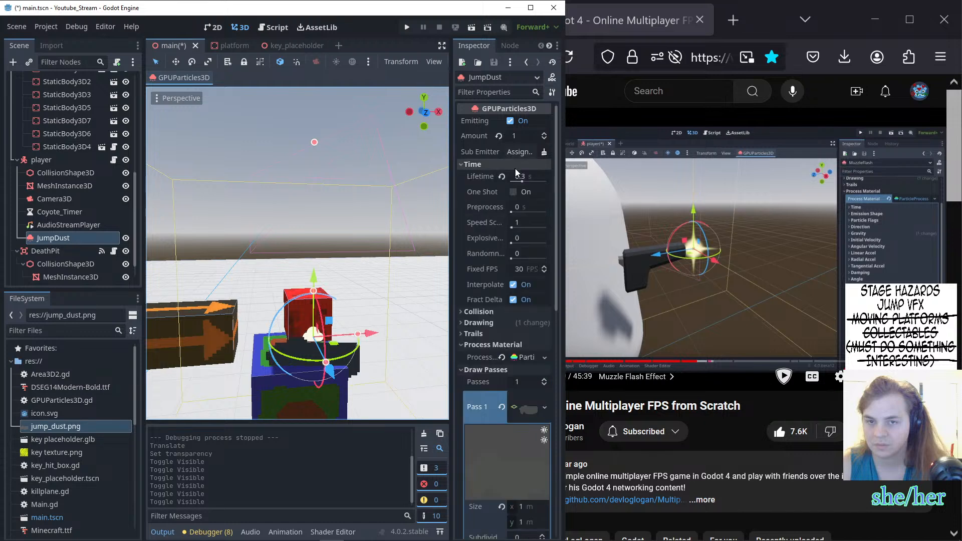
click(503, 163)
click(513, 191)
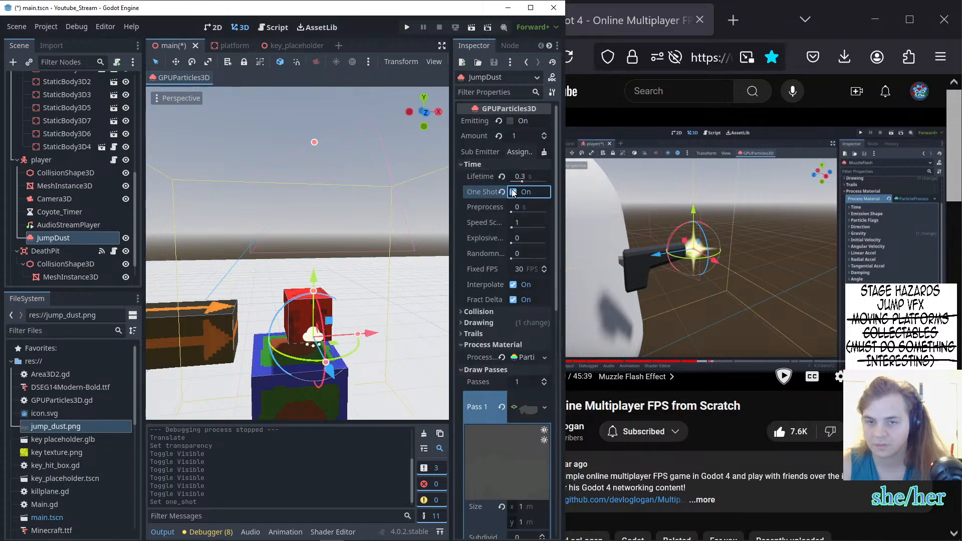
- Play the tutorial through the muzzle flash scripting up to the muzzle_flash.restart() line and pause at 21:54
click(781, 319)
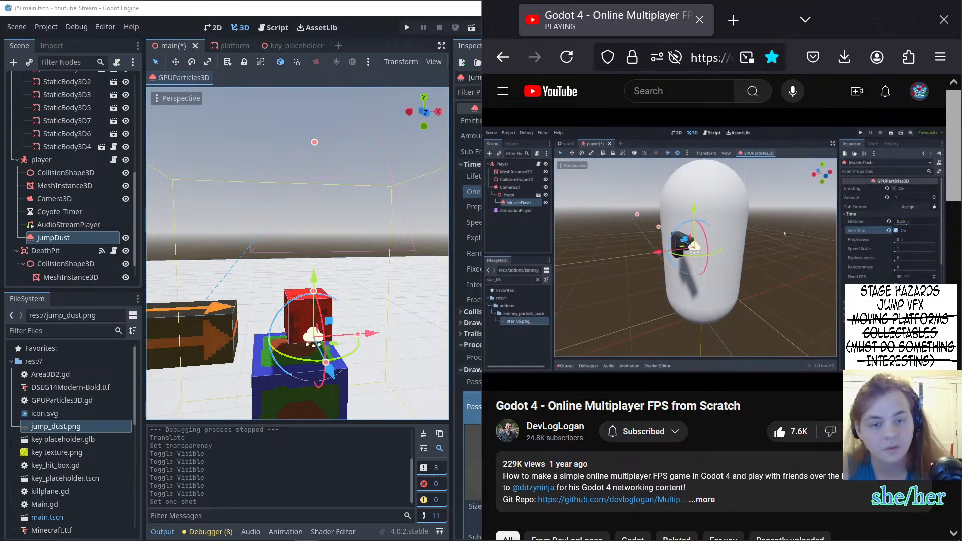
mouse_move(737, 323)
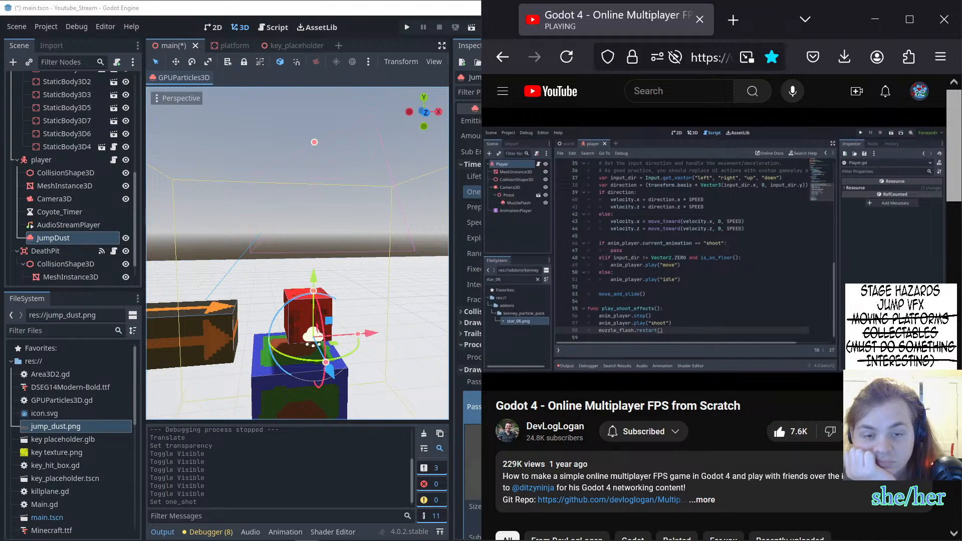
click(784, 283)
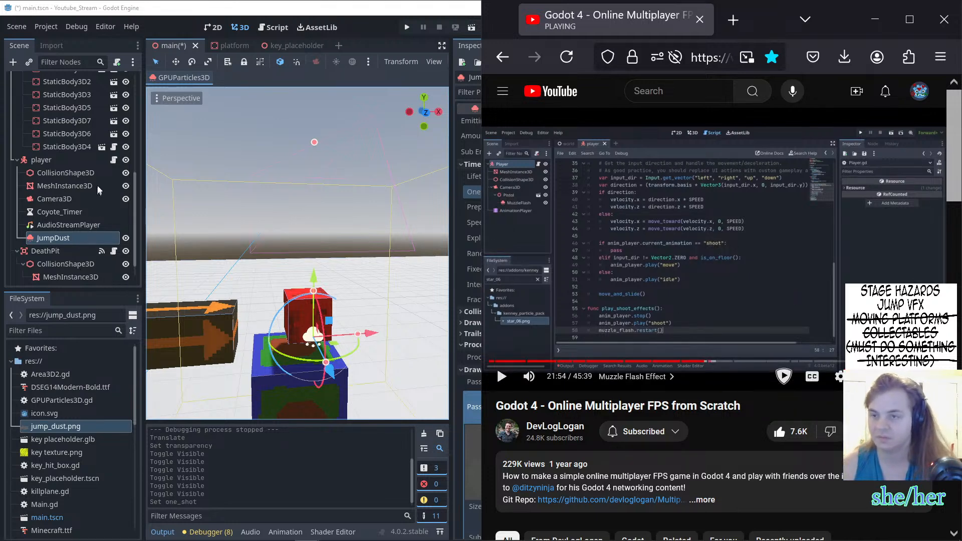
click(113, 160)
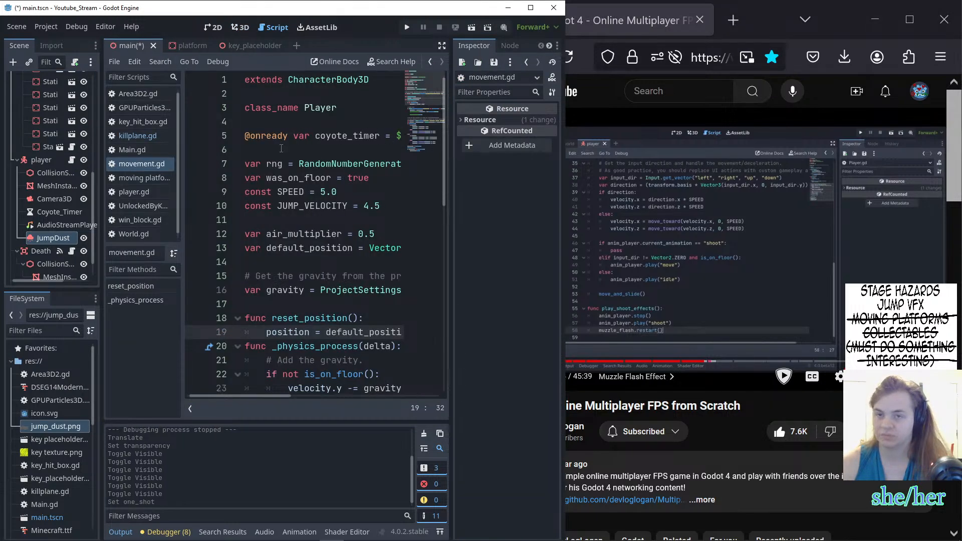
click(281, 149)
key(Return)
key(Up)
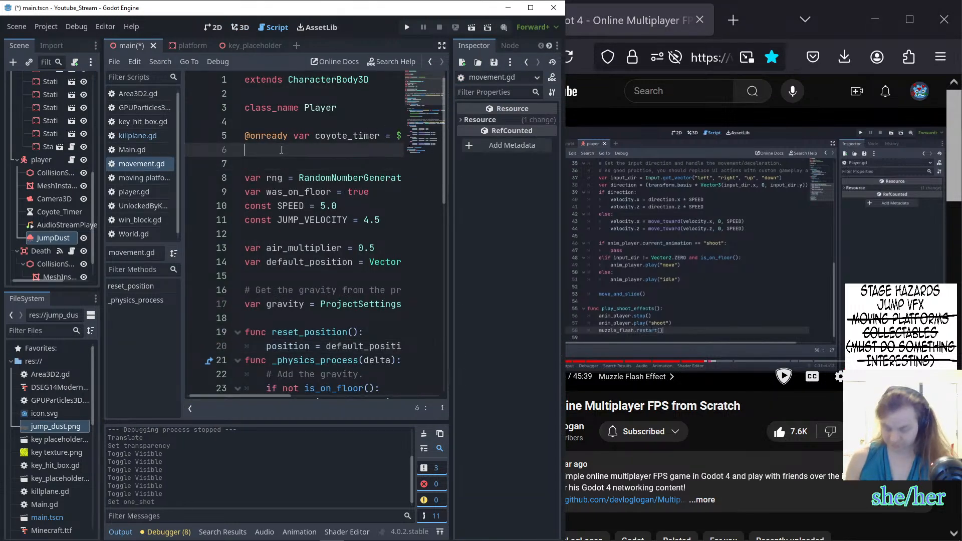
text(on)
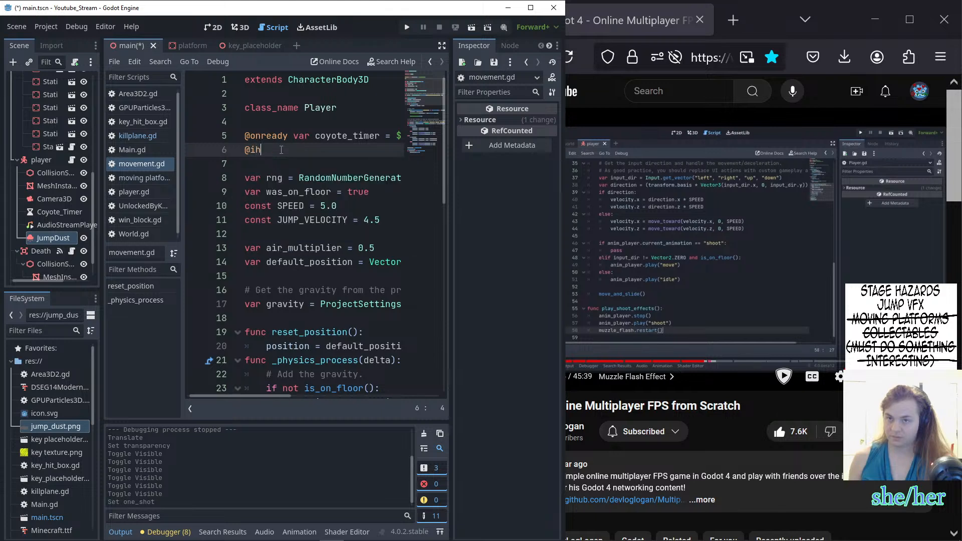
key(Return)
text(var)
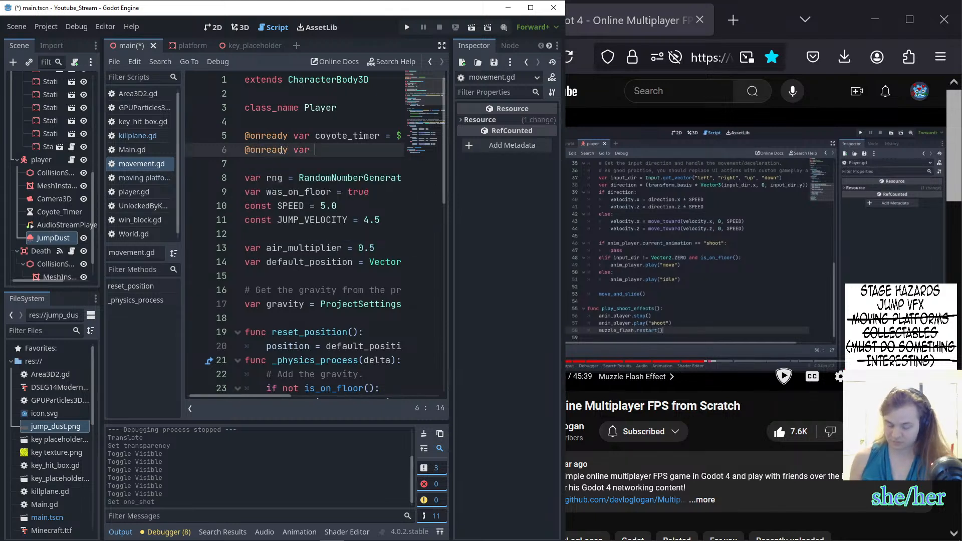
text( jump)
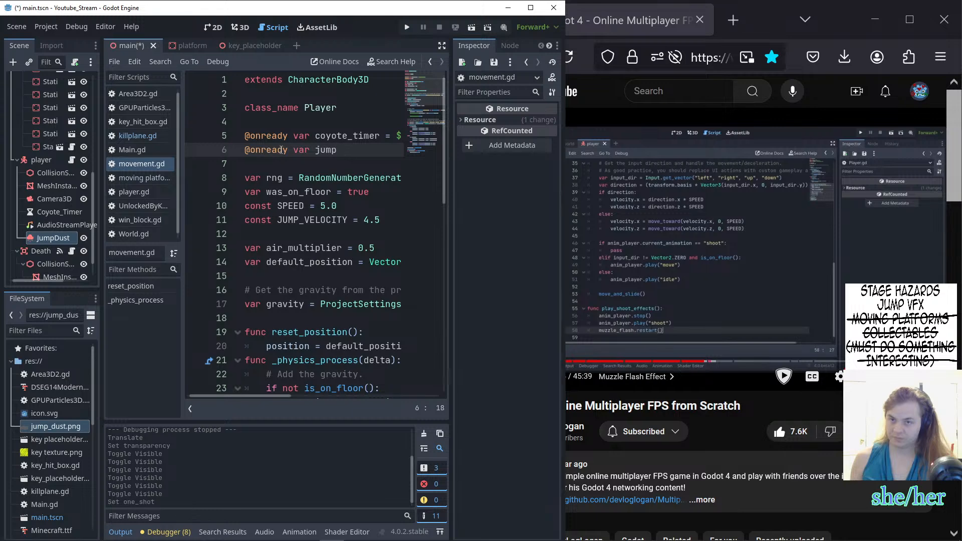
text(_dust =)
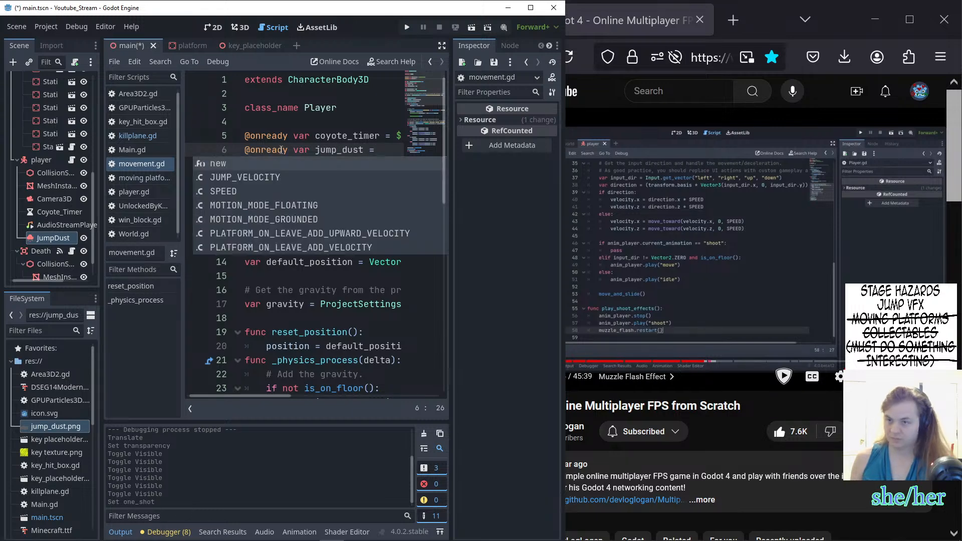
drag(73, 236, 391, 153)
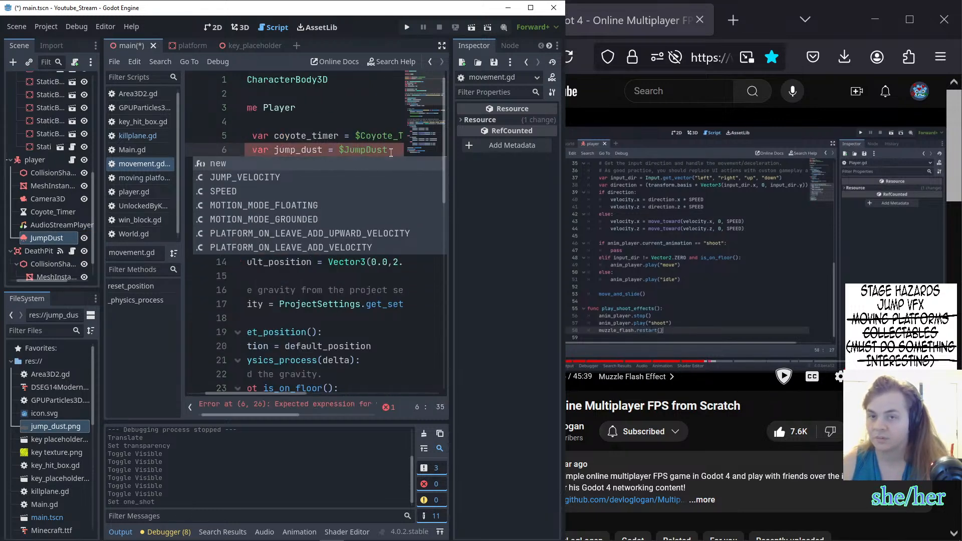
- Add a jump_dust.restart() call as the first line of the Handle Jump condition in movement.gd
click(529, 7)
scroll(375, 277, down, 4)
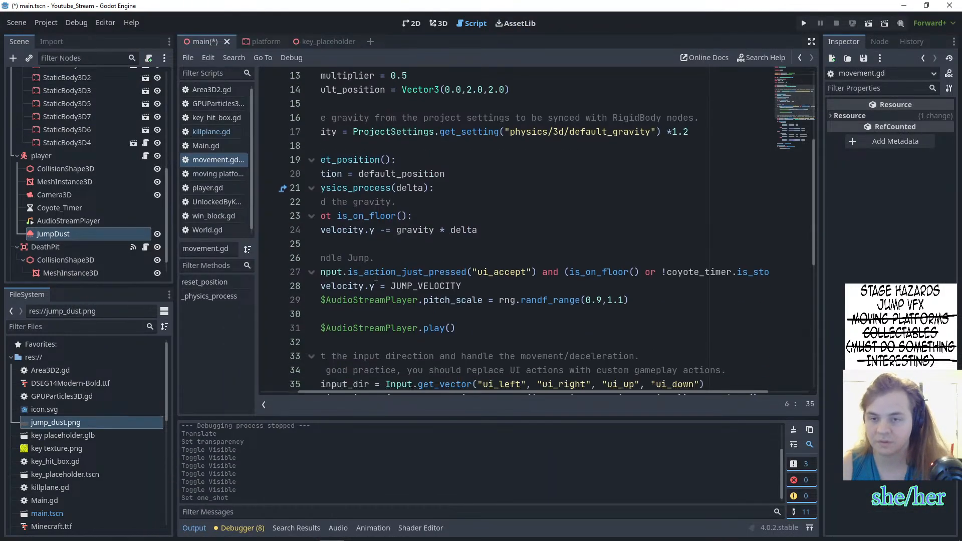
drag(481, 393, 405, 389)
scroll(435, 256, down, 5)
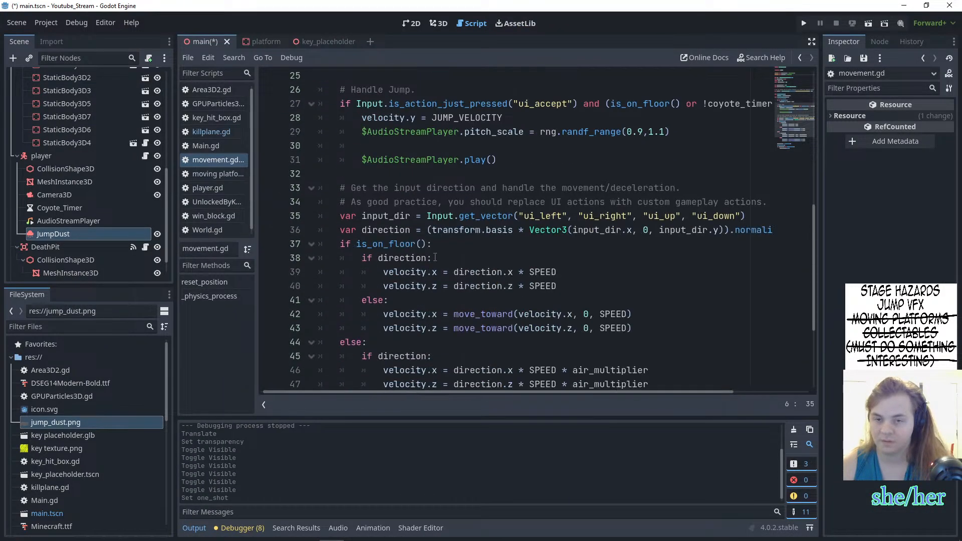
scroll(434, 256, down, 2)
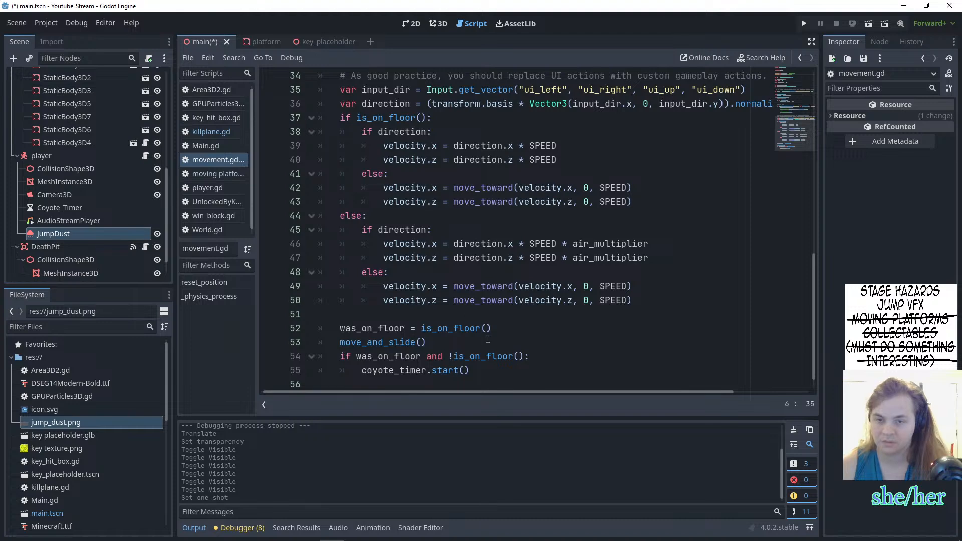
scroll(489, 313, up, 3)
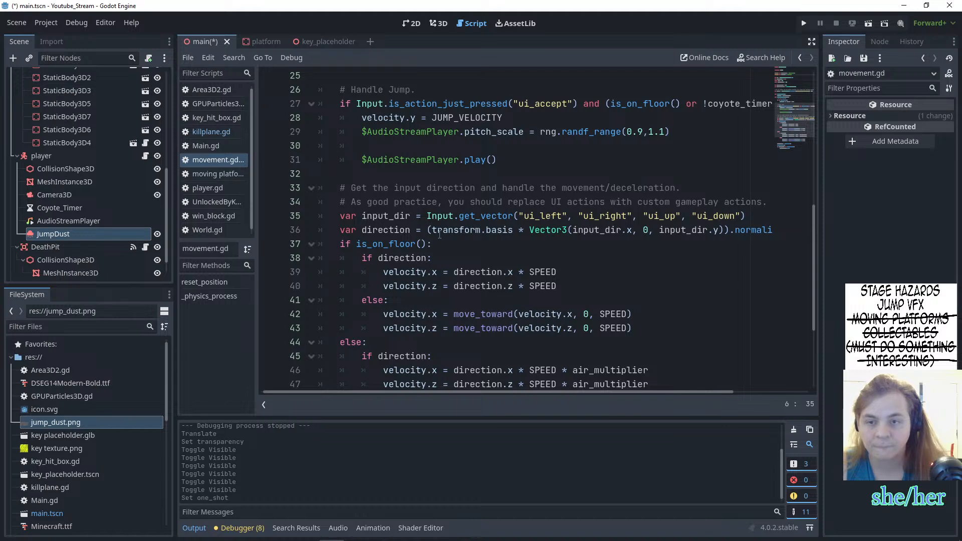
scroll(426, 246, up, 1)
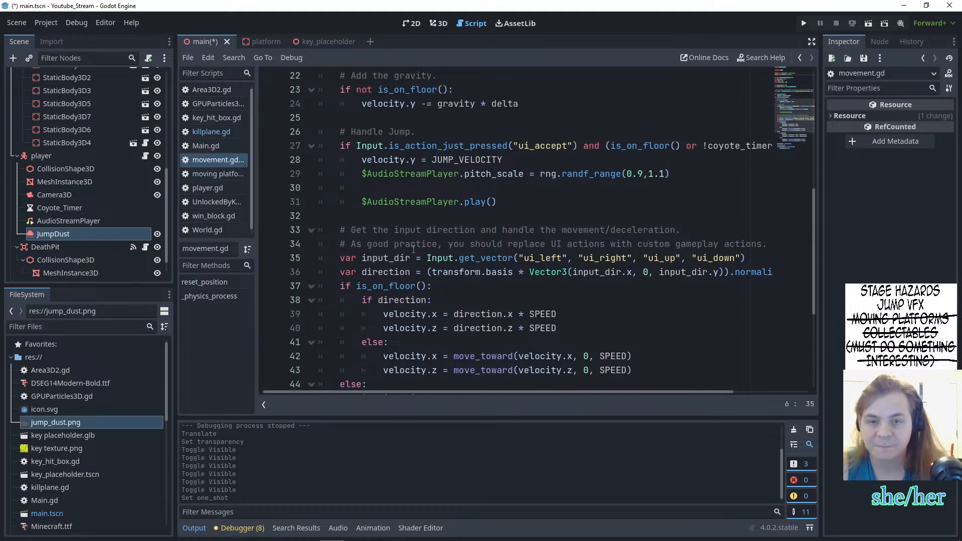
scroll(516, 233, up, 1)
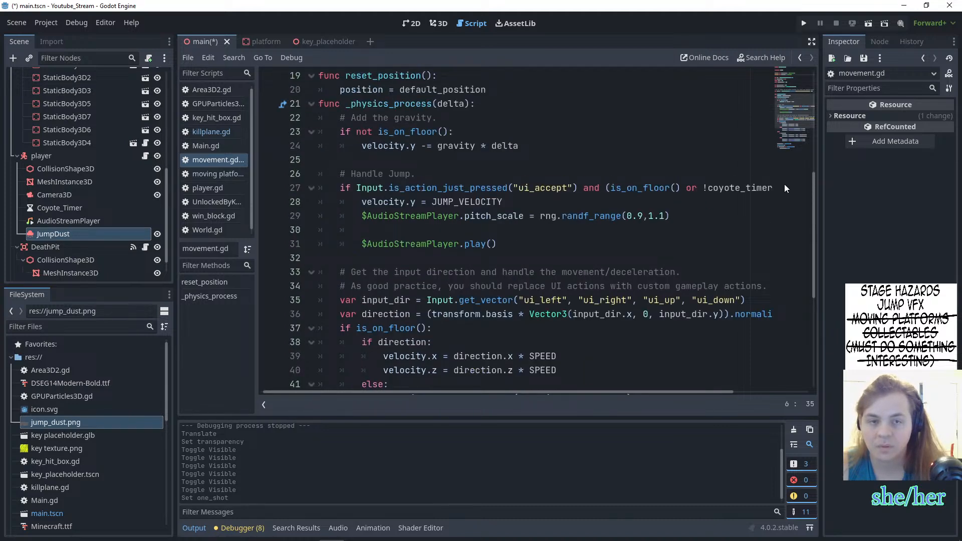
click(702, 192)
click(685, 199)
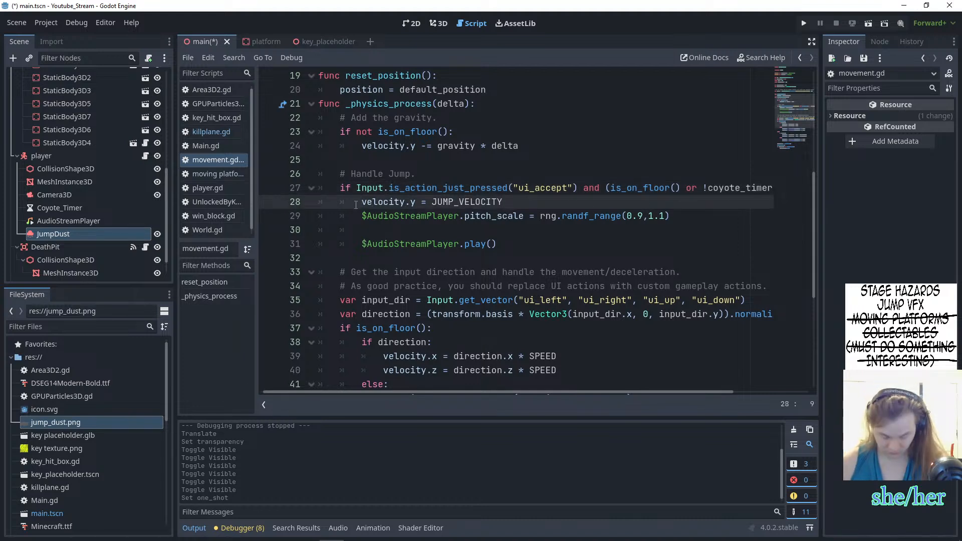
key(Return)
key(Up)
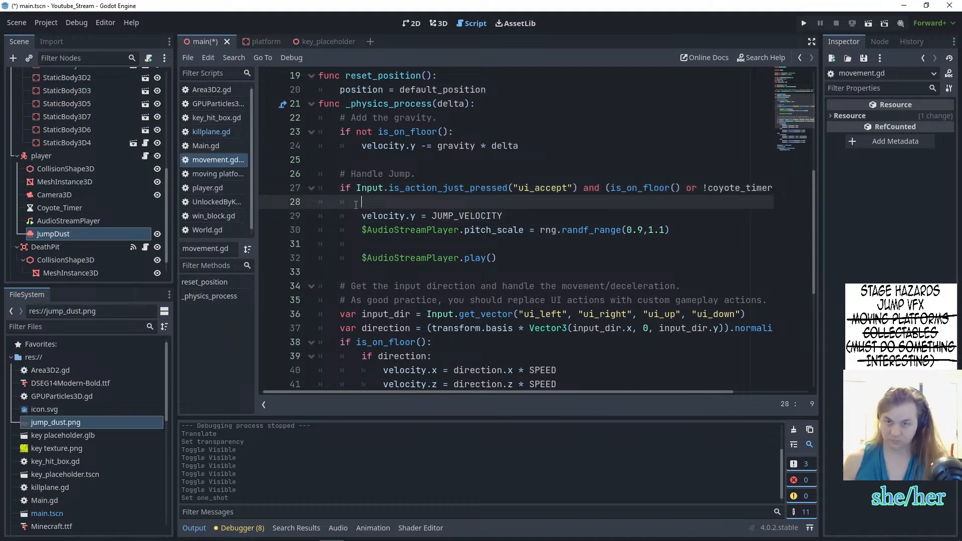
text(j)
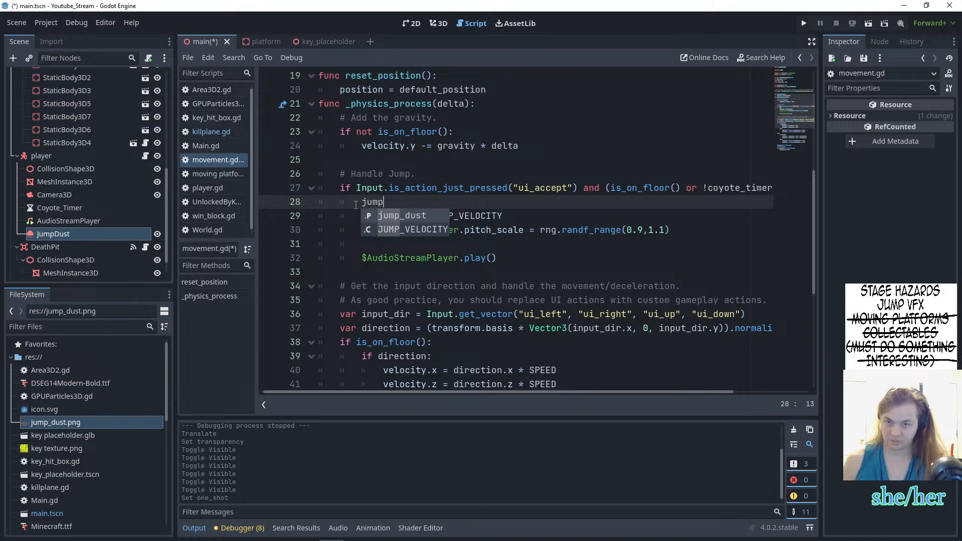
text(ump)
key(Return)
text(.)
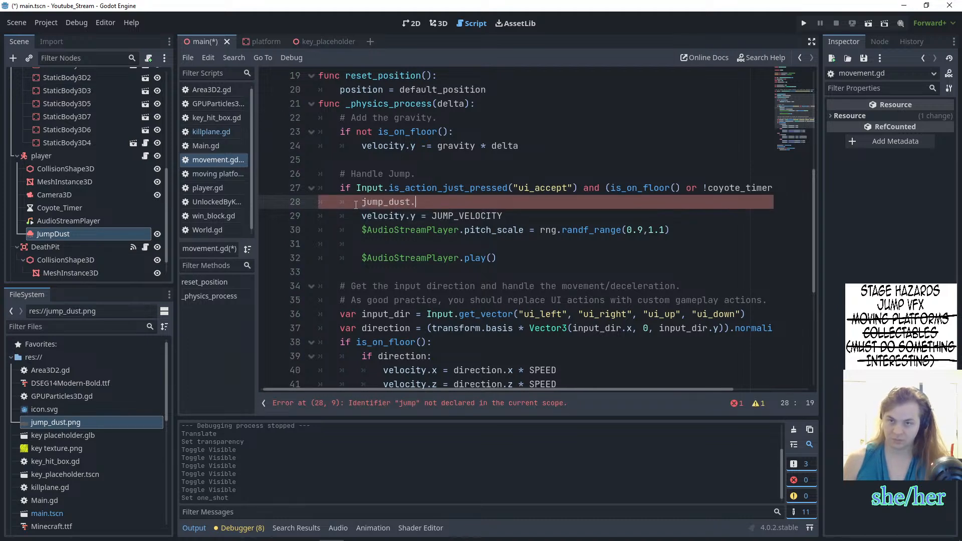
text(re)
key(Return)
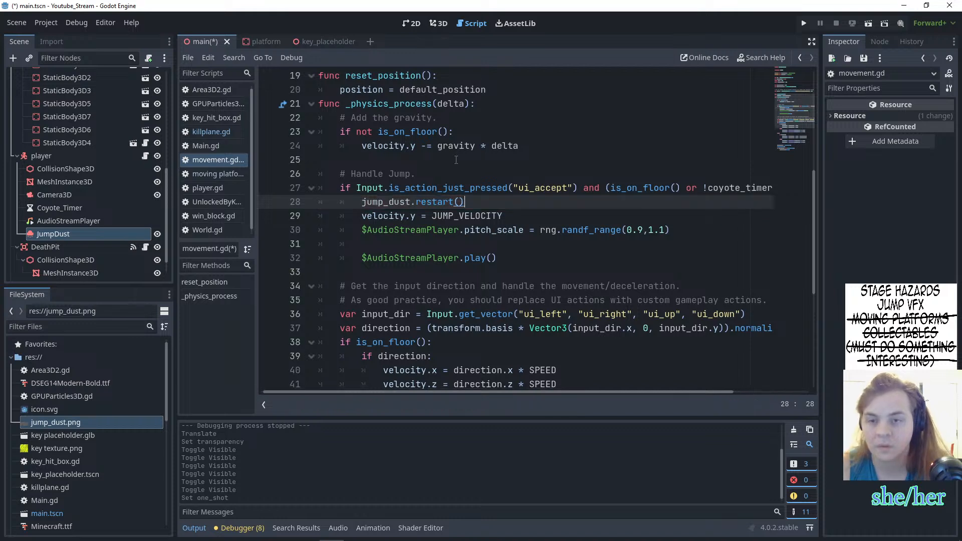
- Run the project, move and jump with the player to test the dust effect, and stop the game
click(807, 23)
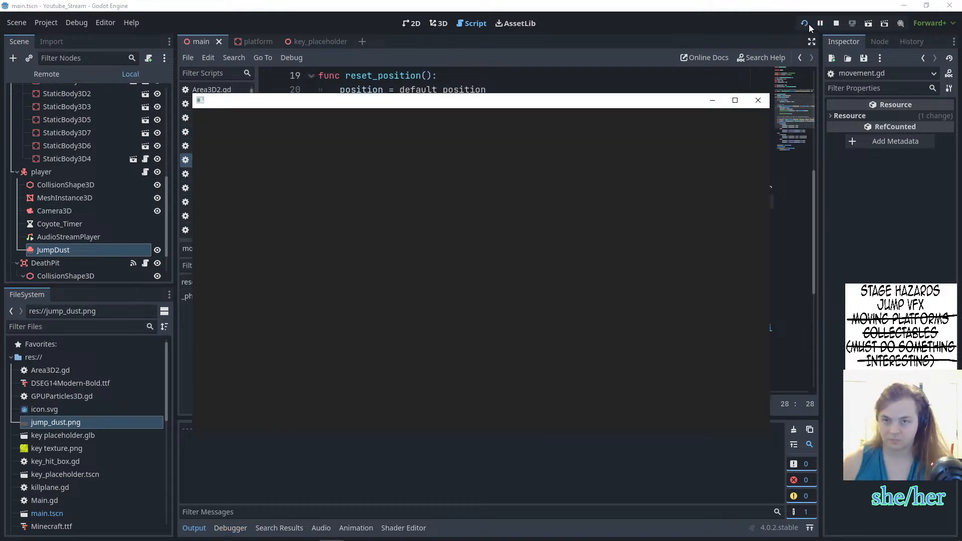
key(space)
key(space)
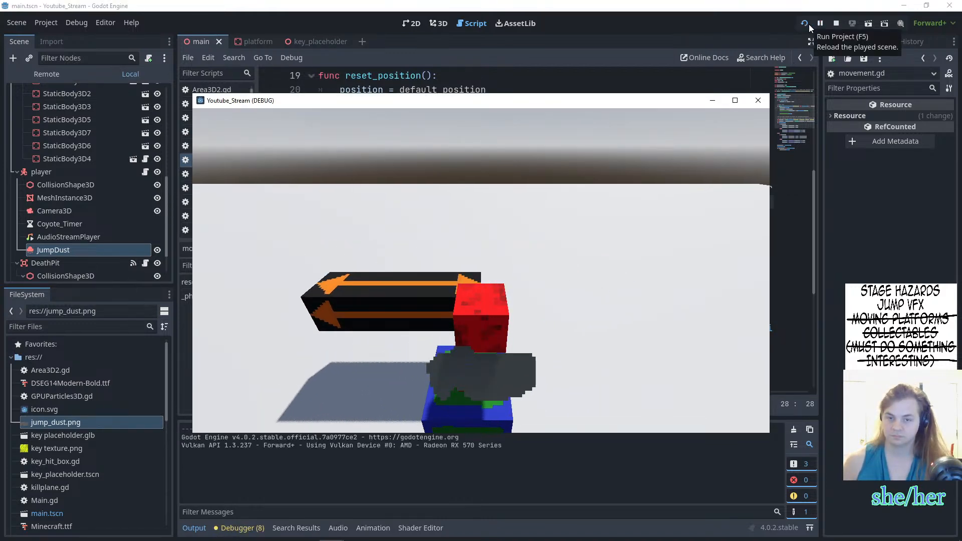
key(Left)
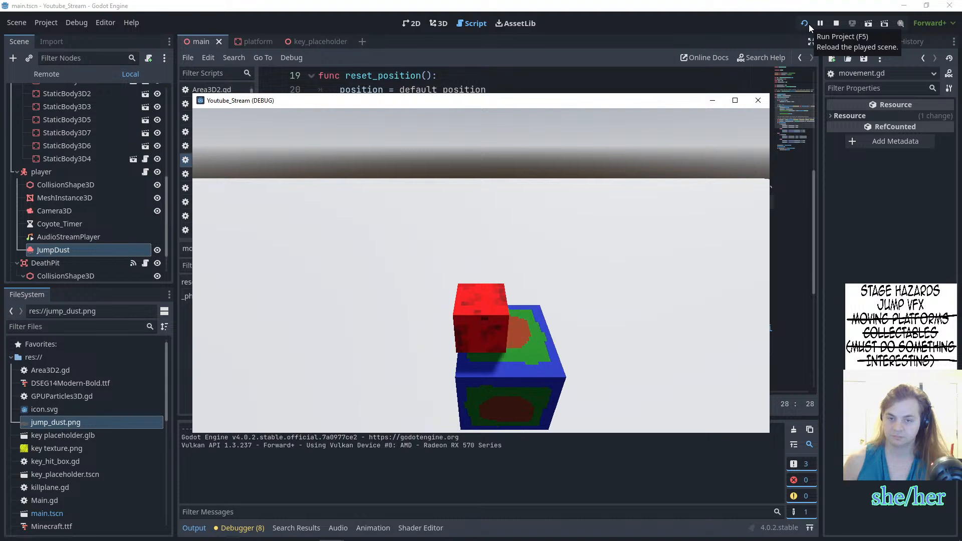
key(space)
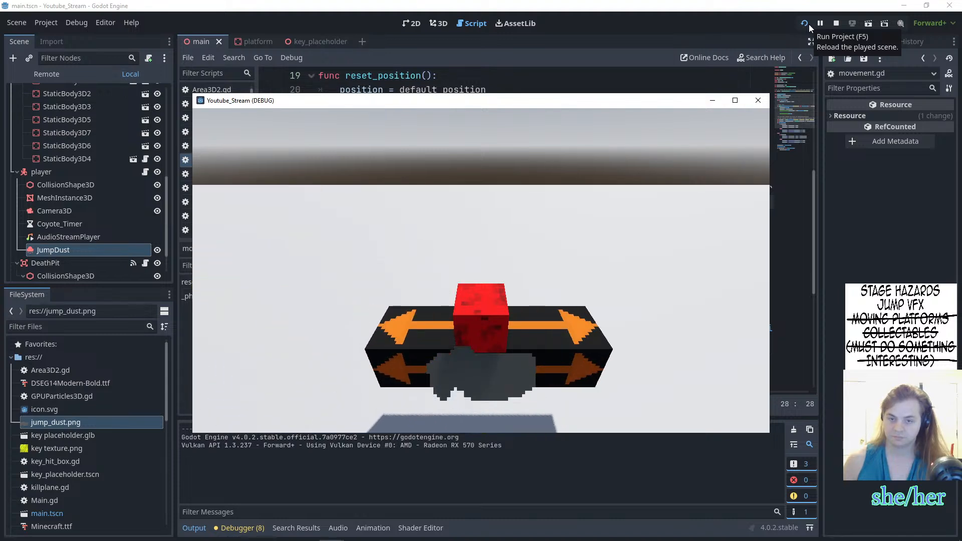
click(808, 24)
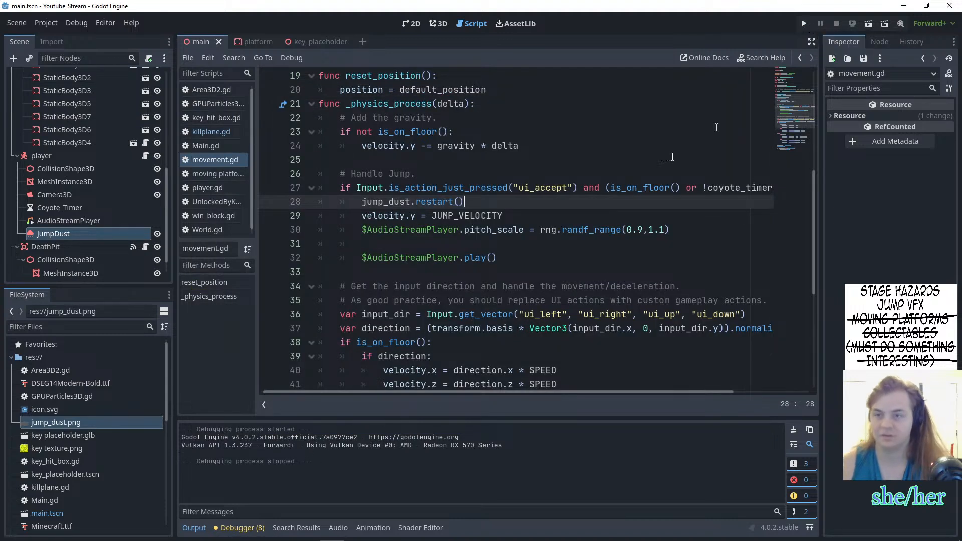
- Return to the 3D view, show JumpDust's properties, and enable Emitting to preview the particle
click(111, 231)
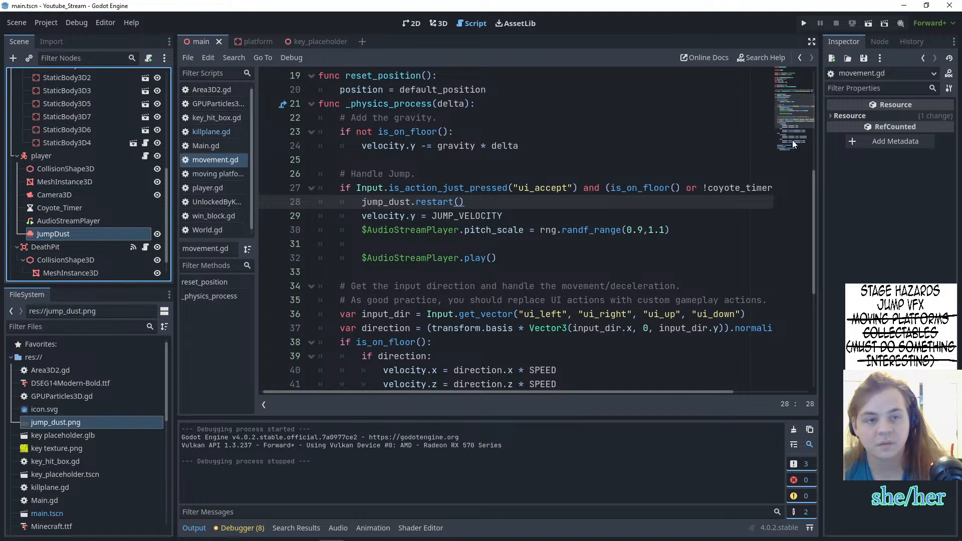
click(44, 237)
click(44, 237)
click(388, 228)
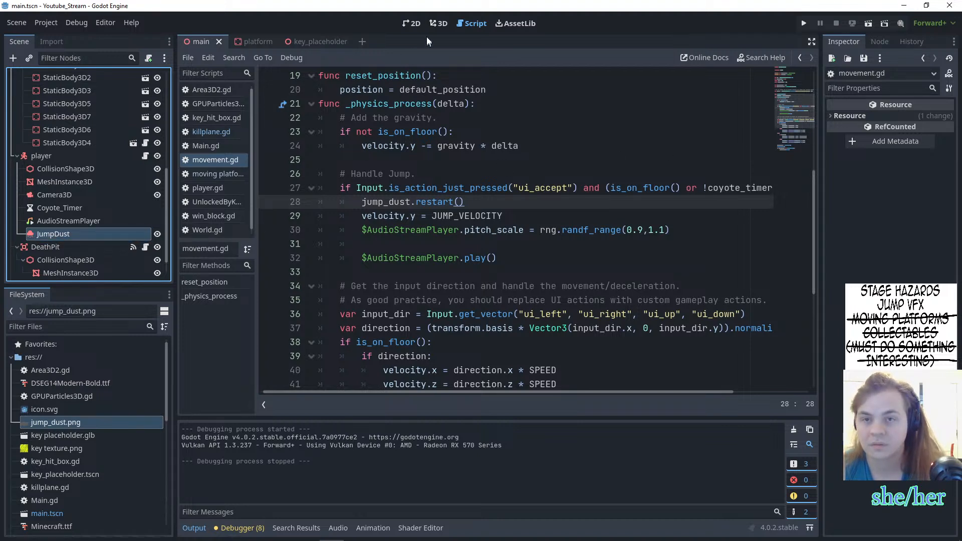
click(438, 23)
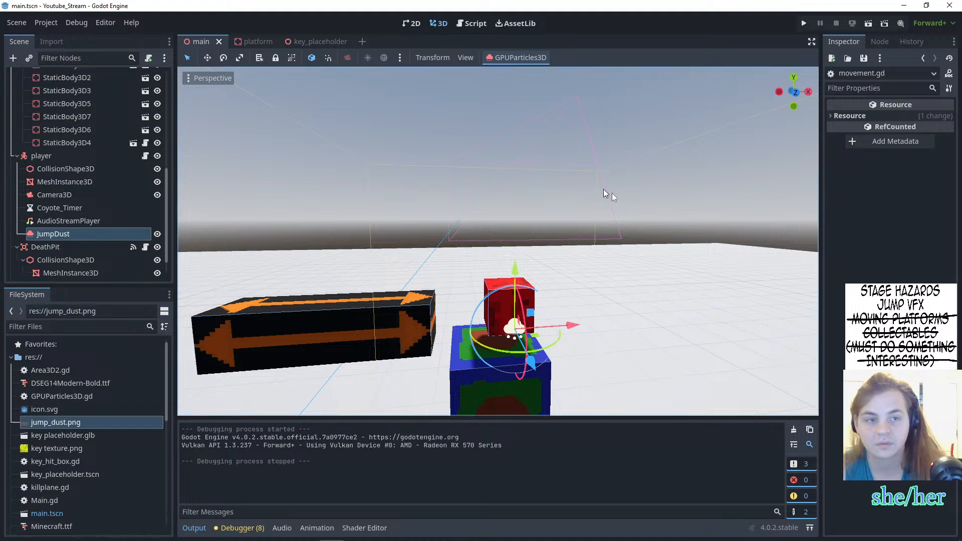
click(513, 324)
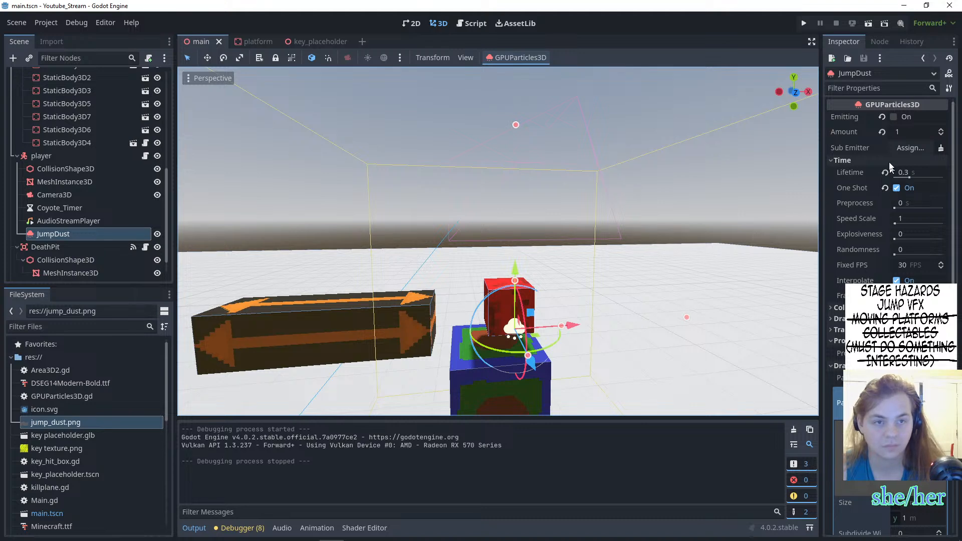
click(889, 119)
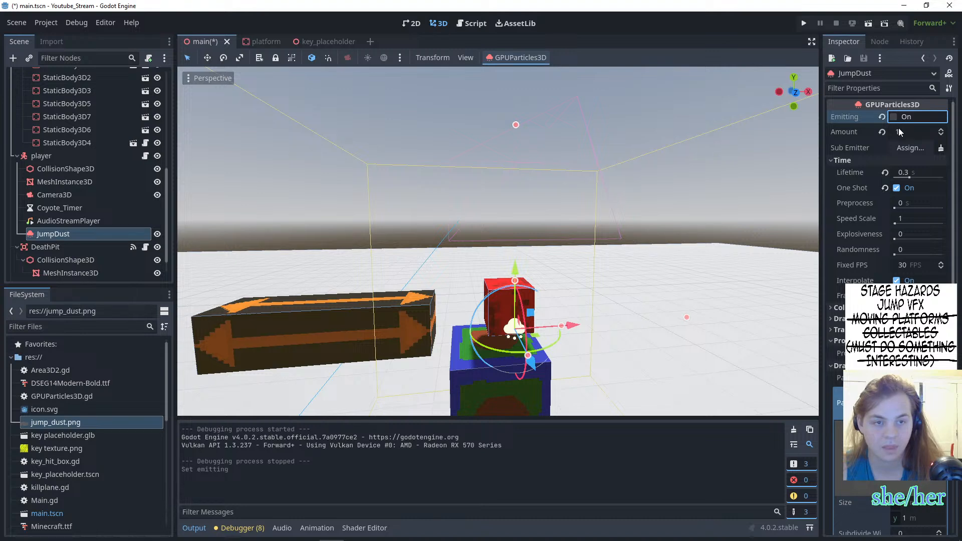
- Set JumpDust's Lifetime to 0.15 s and test the jump effect in a short project run
click(908, 175)
text(.)
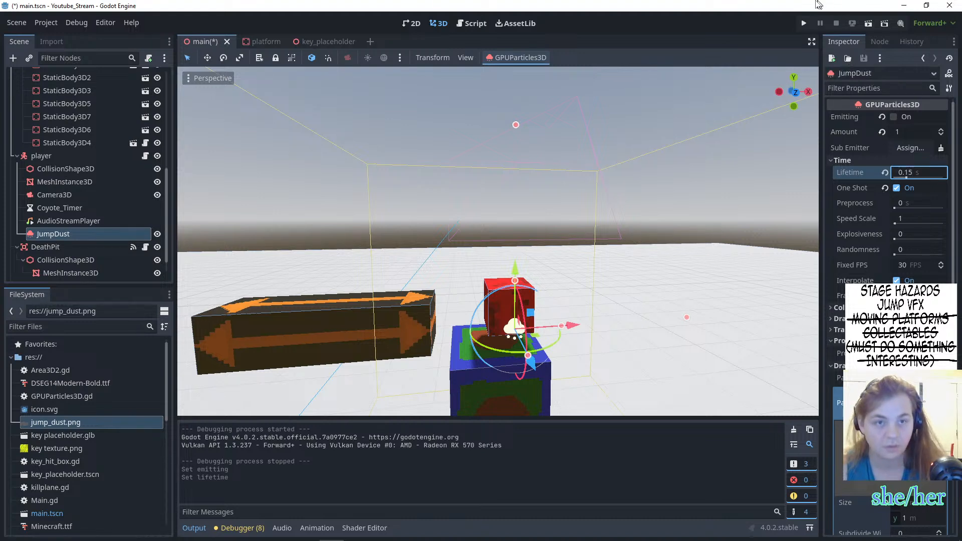
click(803, 23)
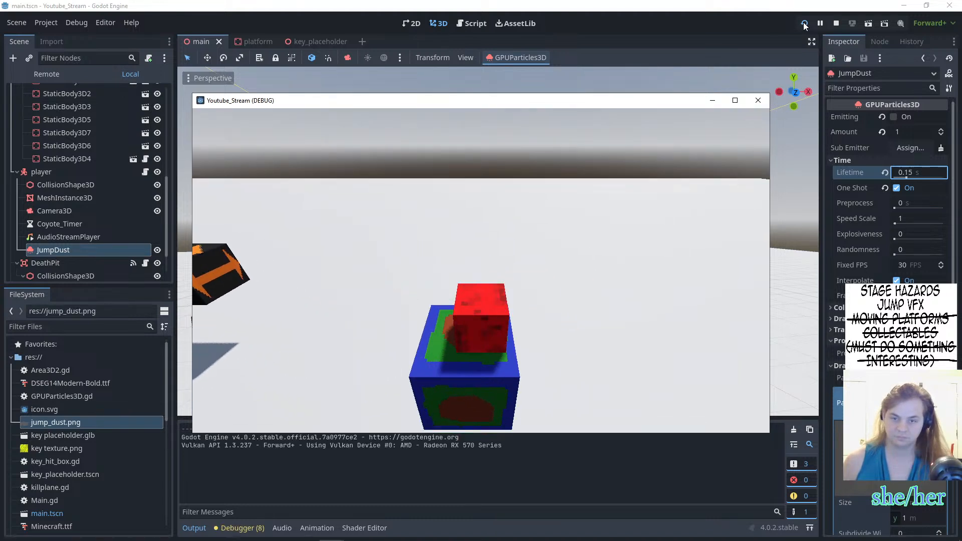
key(F8)
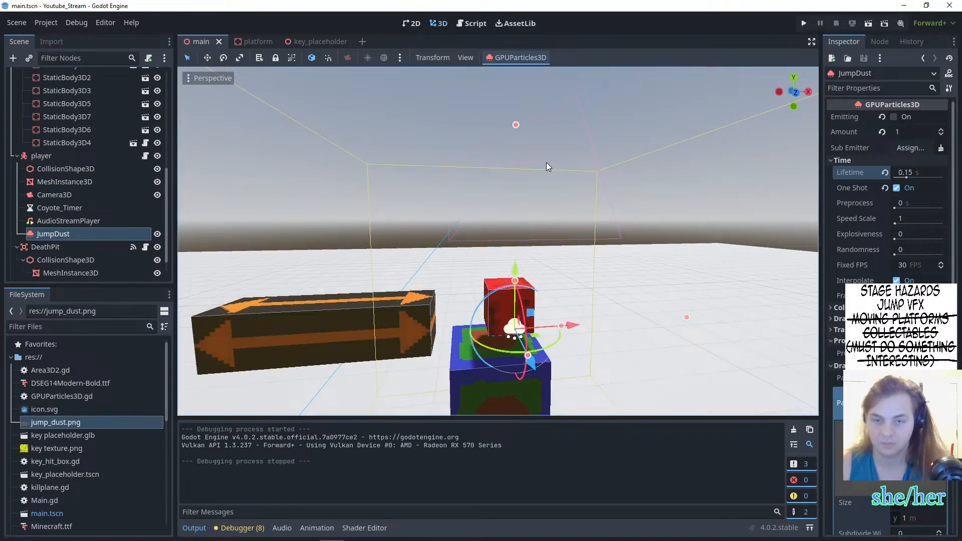
- Reposition JumpDust beneath the player cube and run the project again to check the effect
drag(534, 366, 516, 281)
click(803, 24)
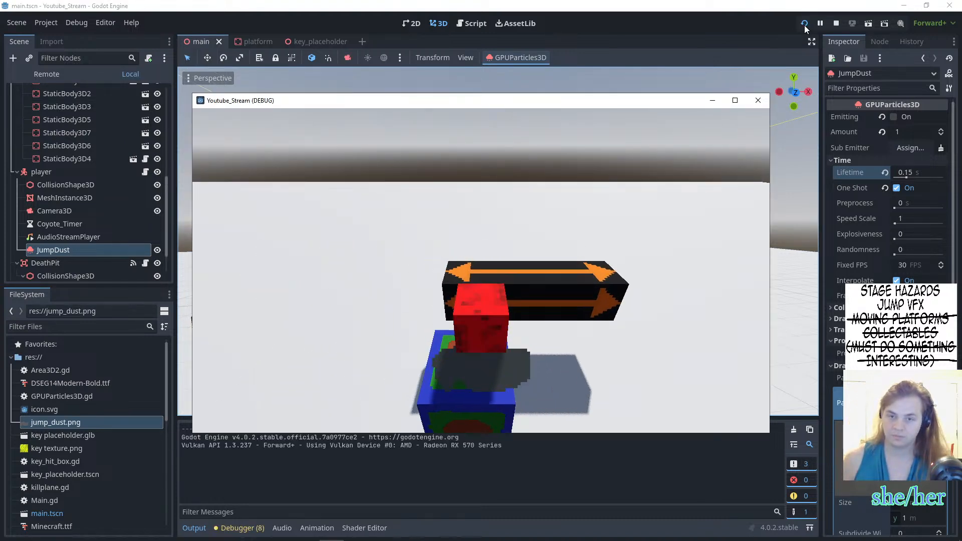
key(F8)
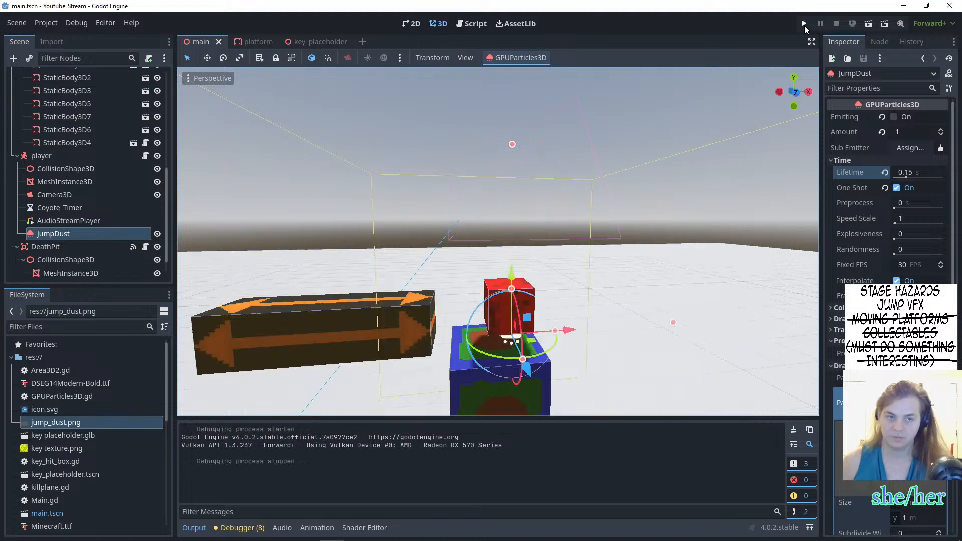
- Set the Size x of JumpDust's Pass 1 mesh to 0.5 m and test a jump in a short project run
scroll(886, 301, down, 3)
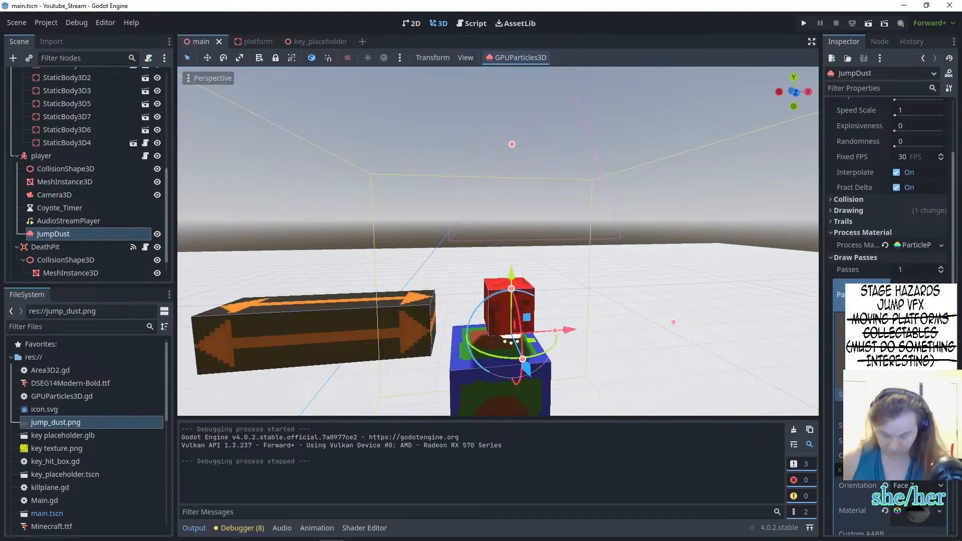
key(Return)
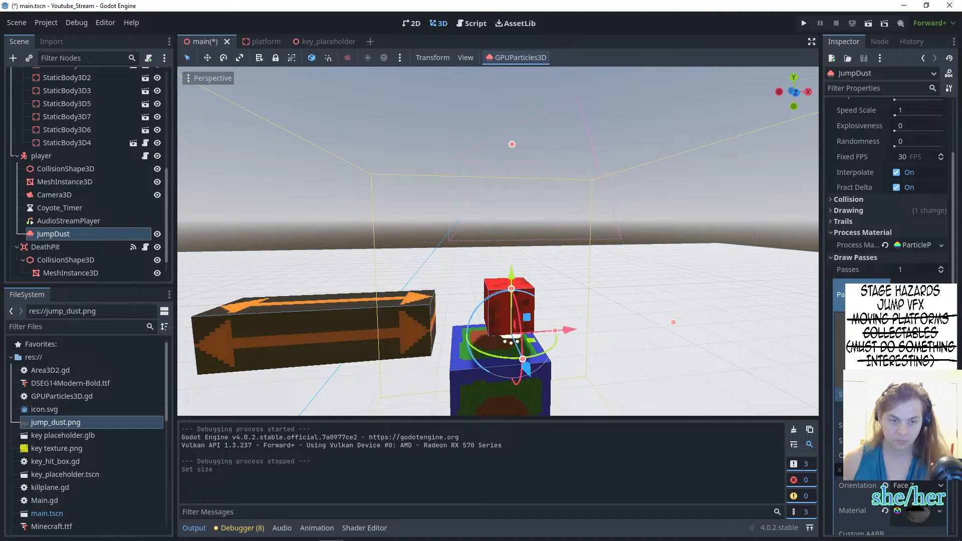
click(803, 24)
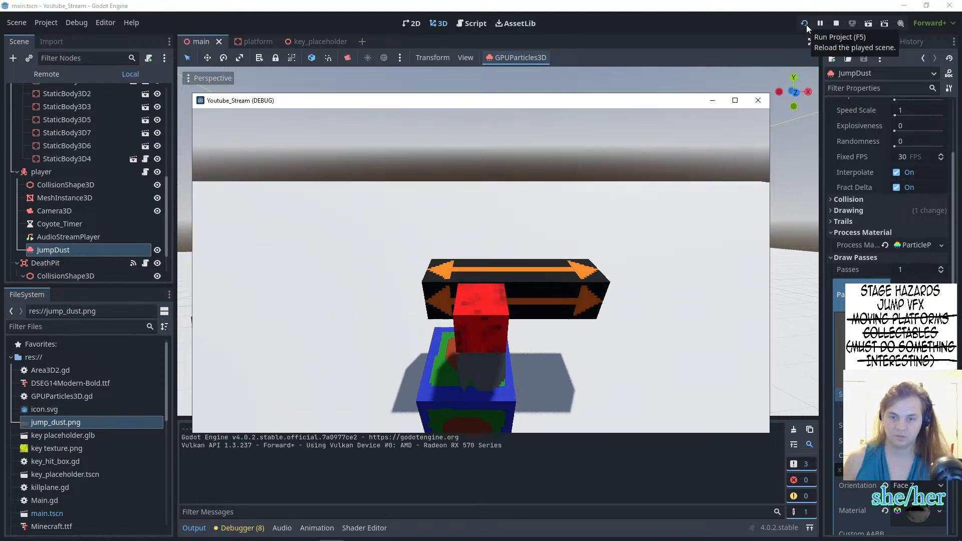
key(space)
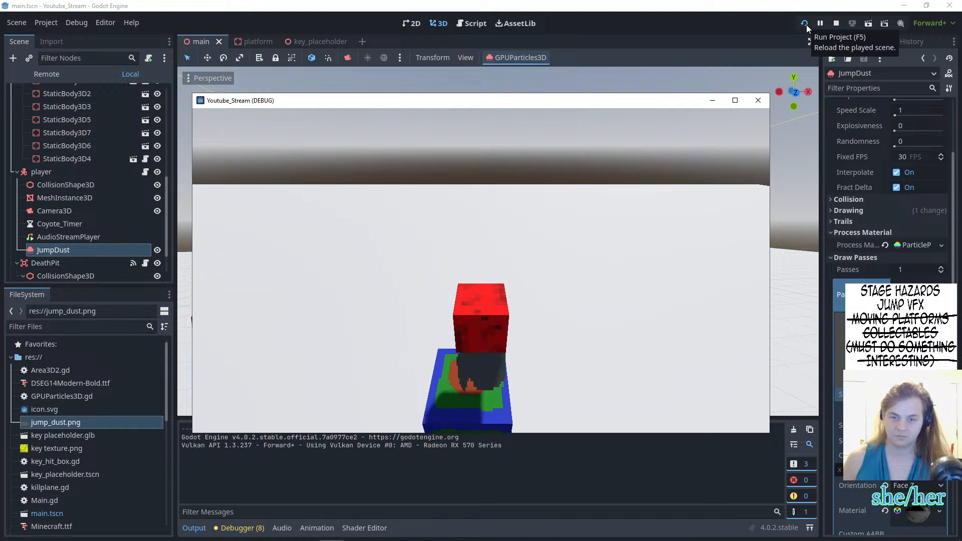
key(Escape)
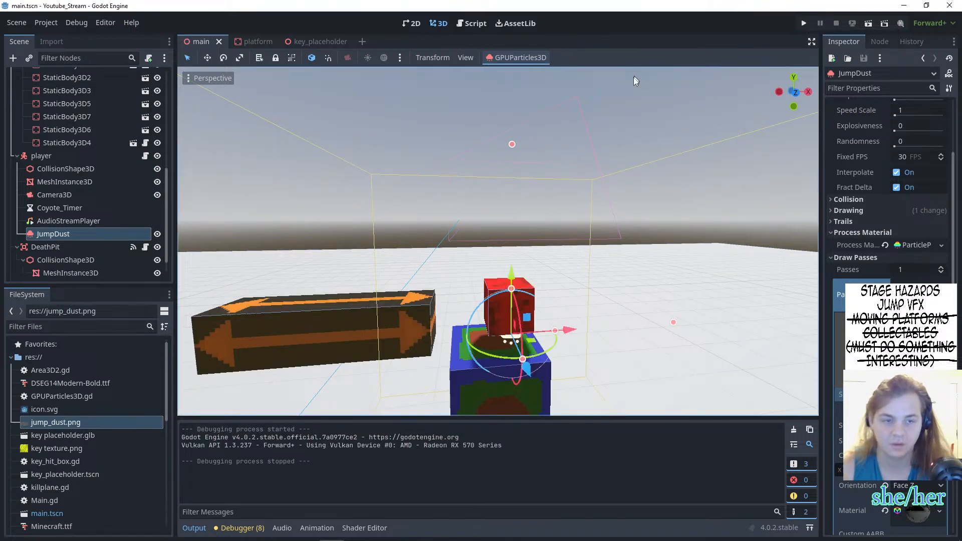
- Move JumpDust slightly forward along its Z axis and make the Pass 1 mesh material's albedo color more transparent
scroll(856, 241, up, 5)
drag(526, 368, 530, 375)
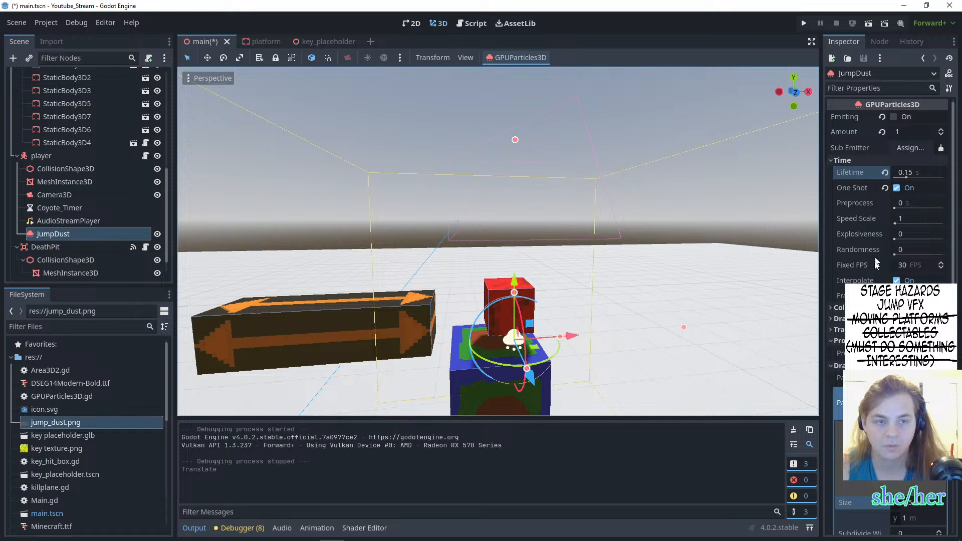
scroll(836, 341, down, 10)
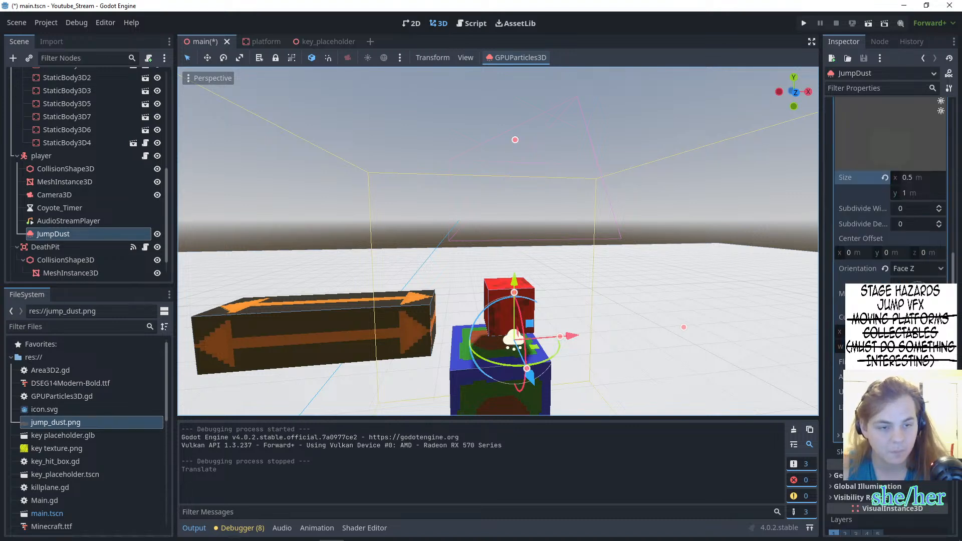
scroll(835, 340, down, 5)
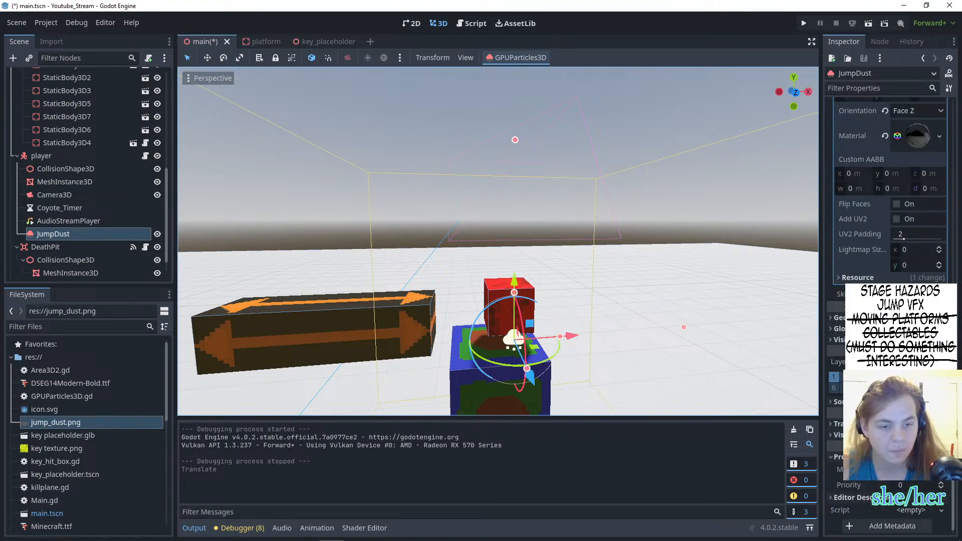
scroll(835, 341, up, 6)
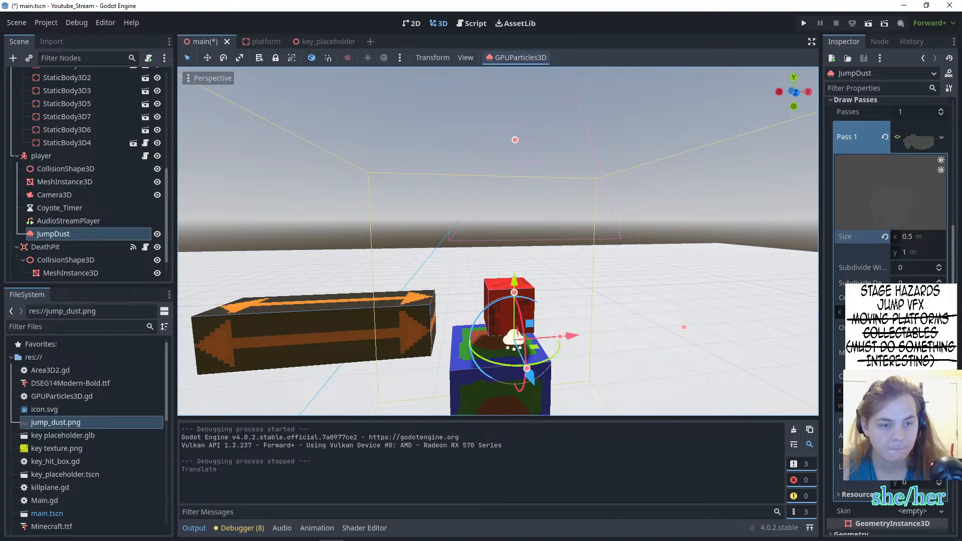
scroll(887, 200, down, 3)
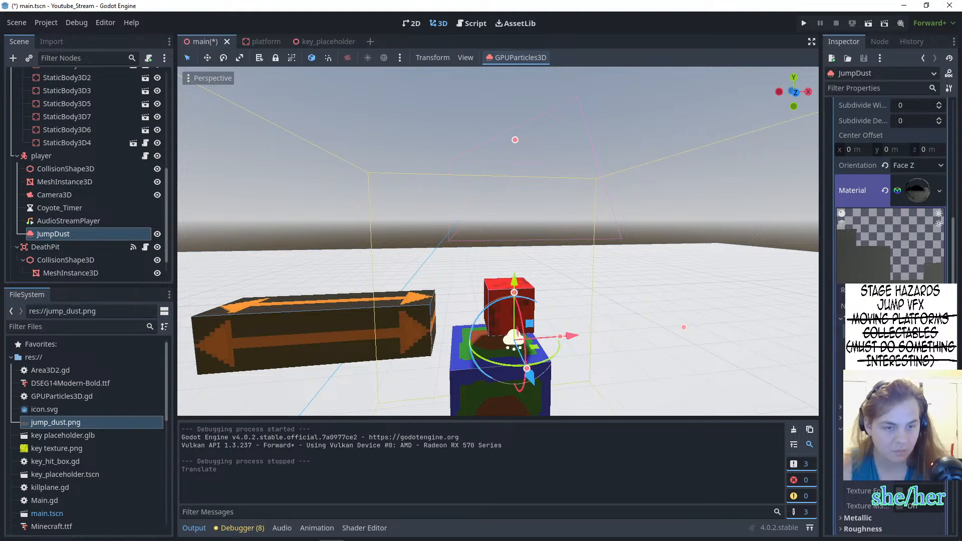
click(918, 442)
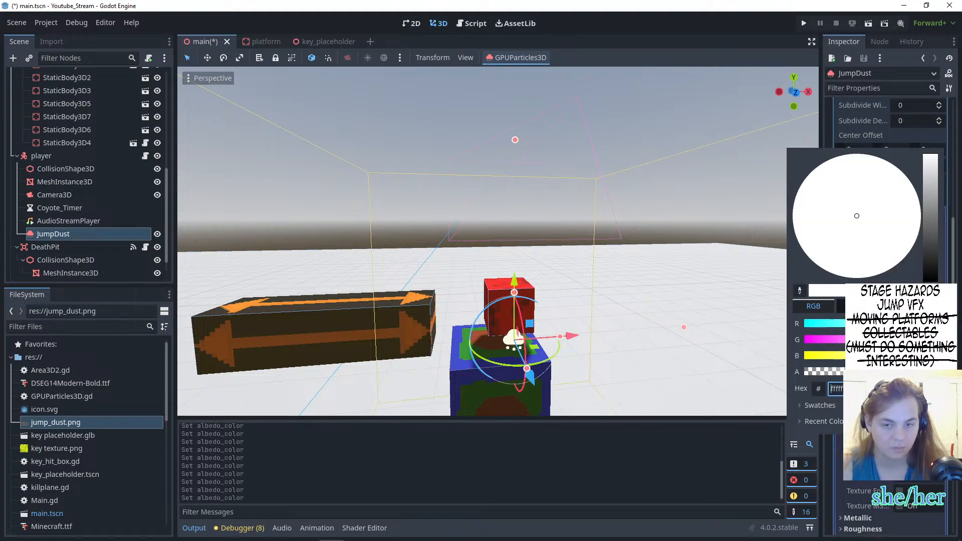
- Run the project to check the more transparent dust effect, and stop the game
click(803, 25)
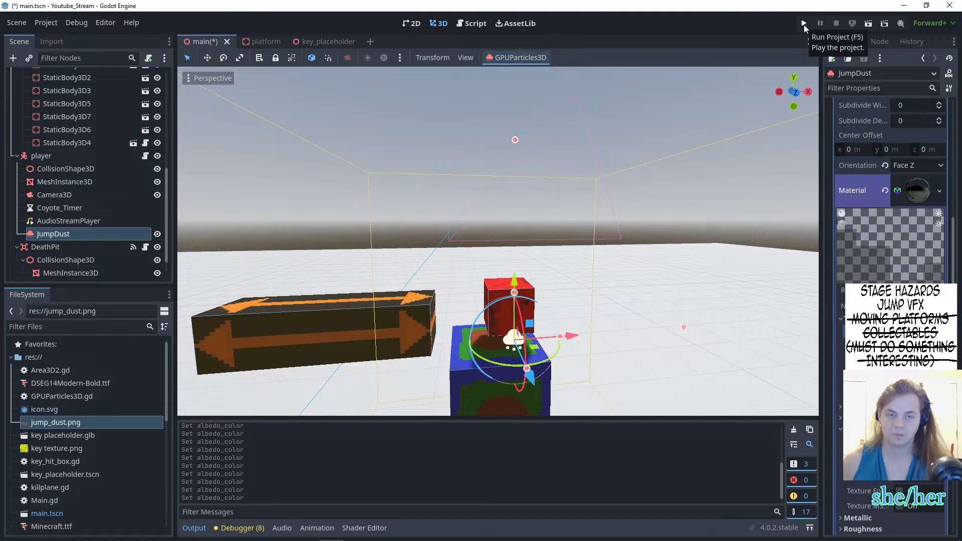
click(803, 25)
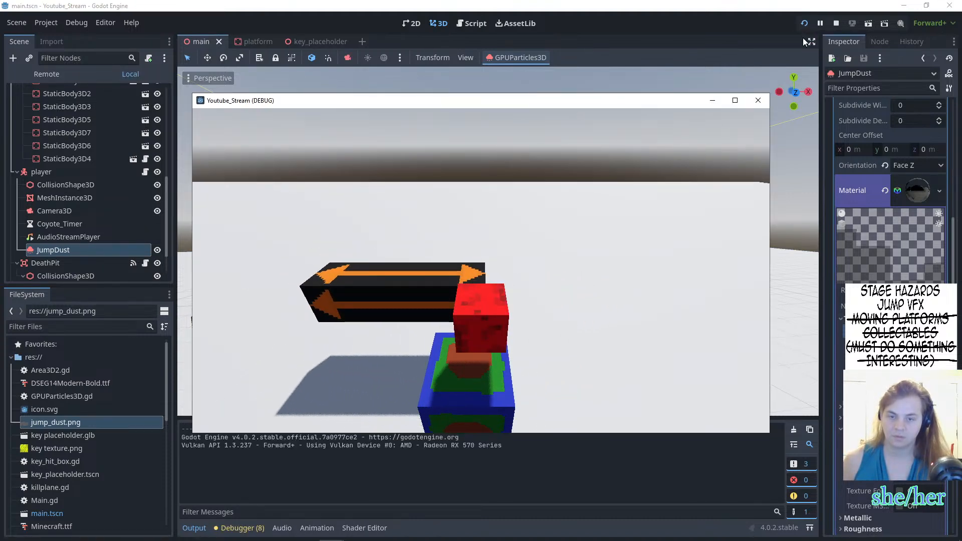
key(F8)
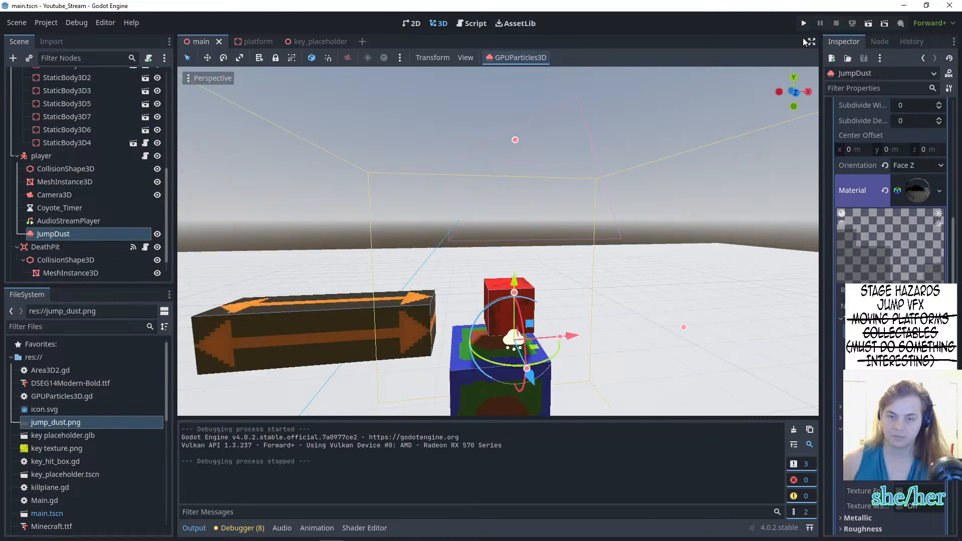
- Move JumpDust back along its Z axis, readjusting the albedo color's opacity between short test runs of the project
drag(530, 377, 528, 370)
click(803, 23)
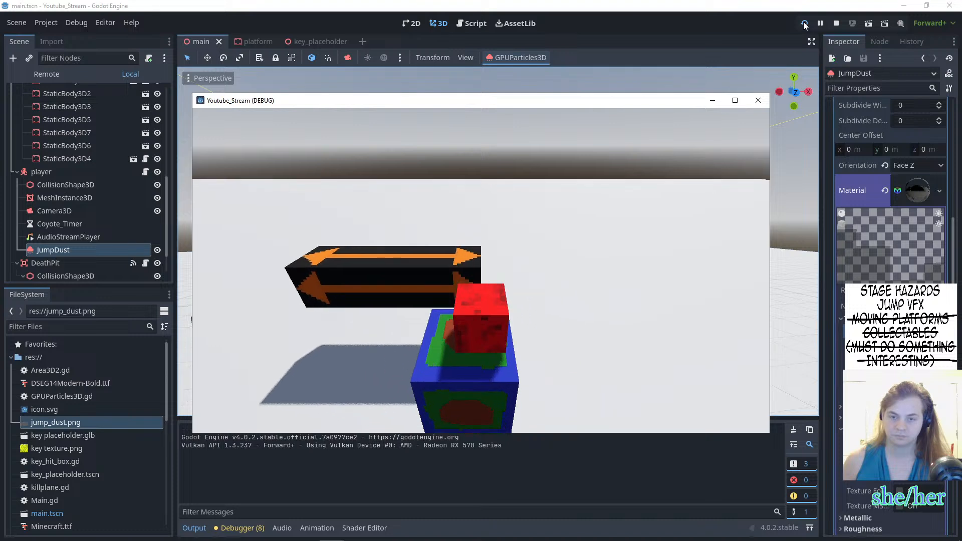
key(F8)
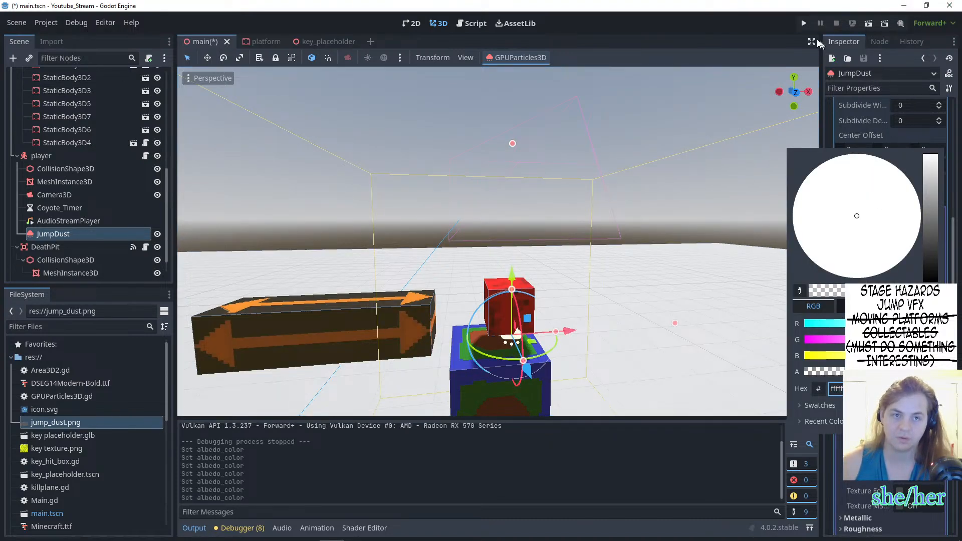
click(805, 24)
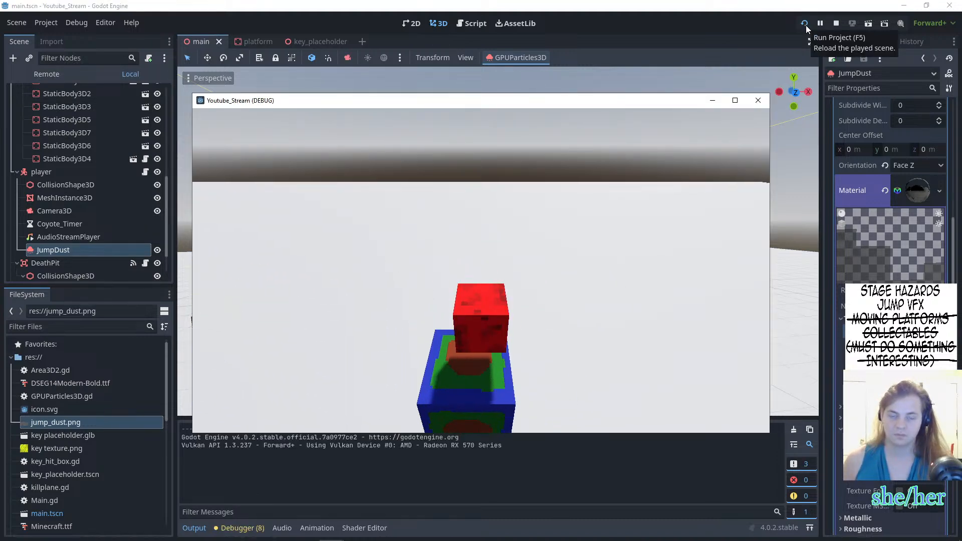
click(758, 100)
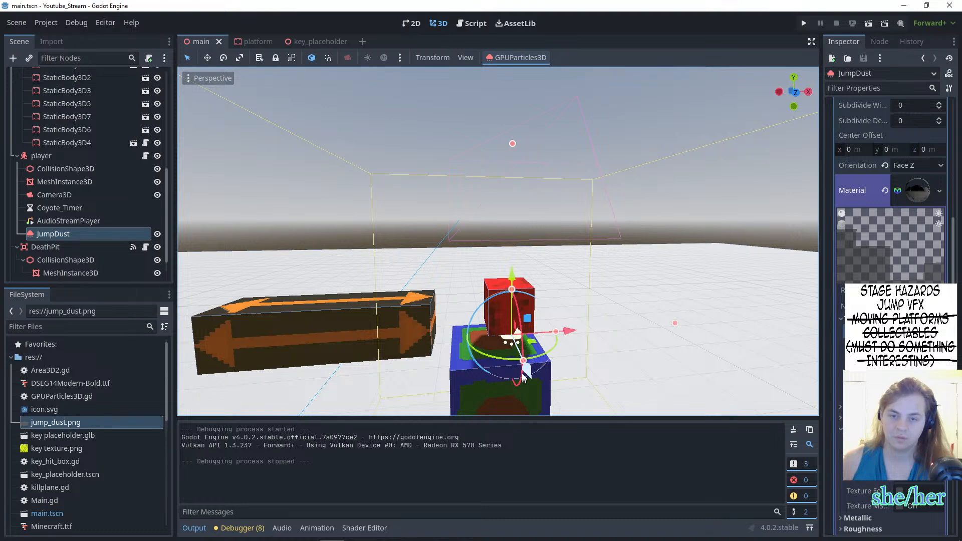
- Move JumpDust forward again along its Z axis and check the effect in another project run
drag(526, 374, 532, 383)
click(803, 24)
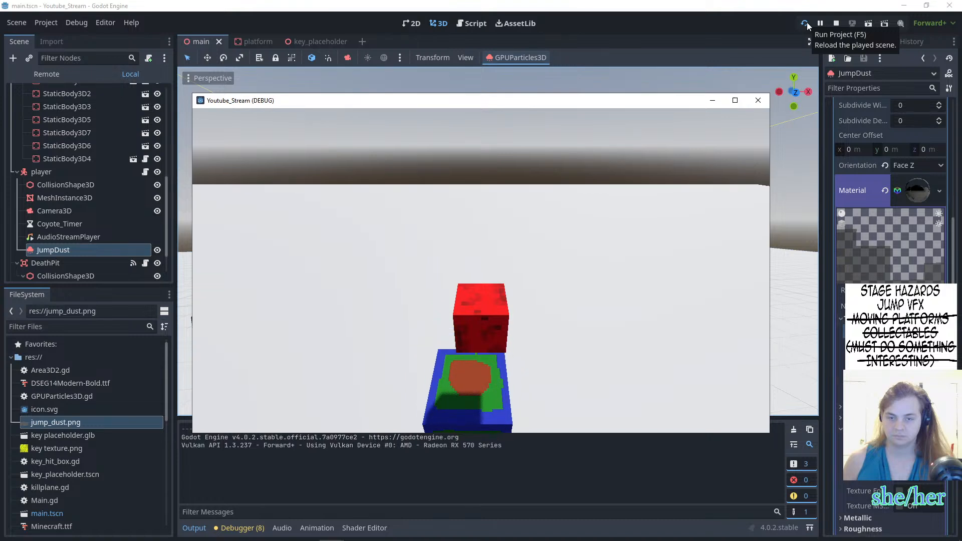
key(F8)
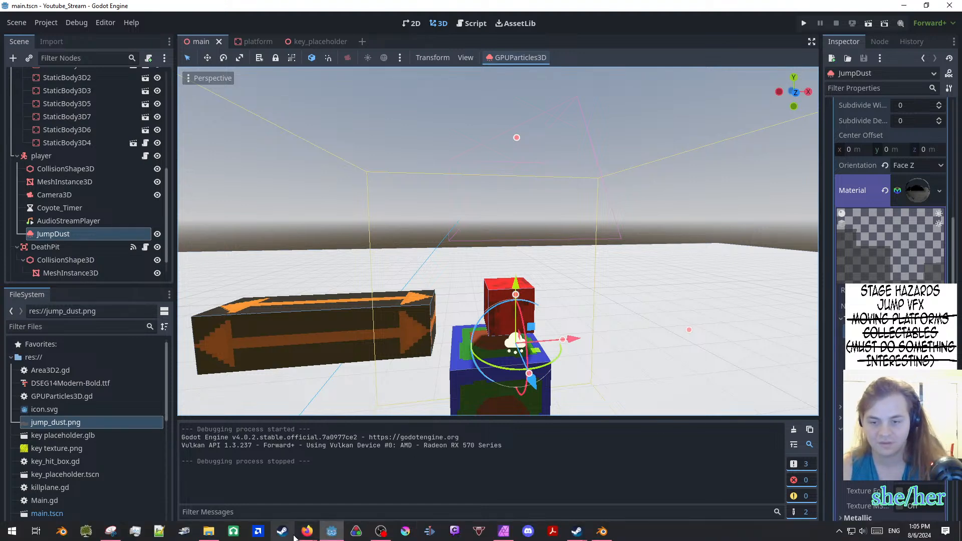
- Switch to the 3d platformer notes in Affinity Photo and strike through the JUMP VFX line with one brush stroke
click(503, 530)
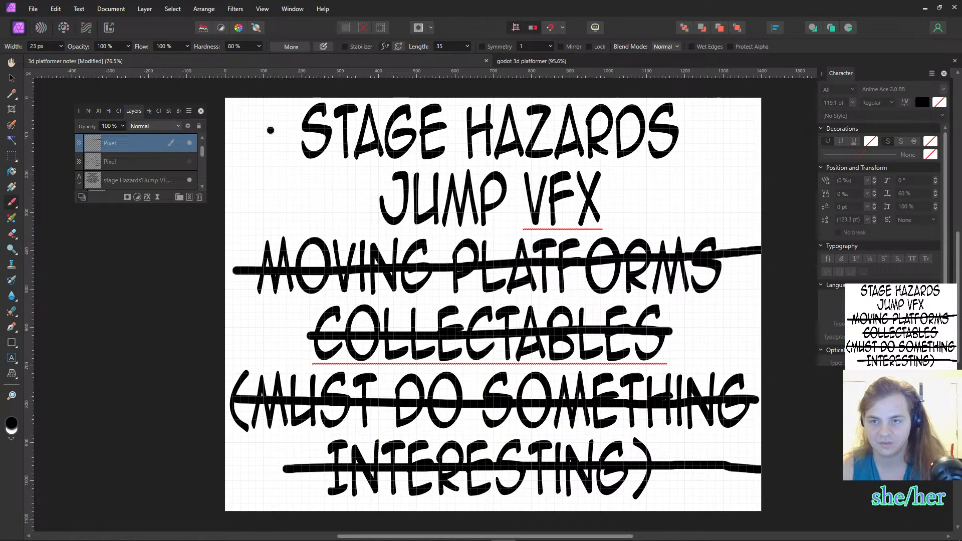
drag(271, 131, 761, 170)
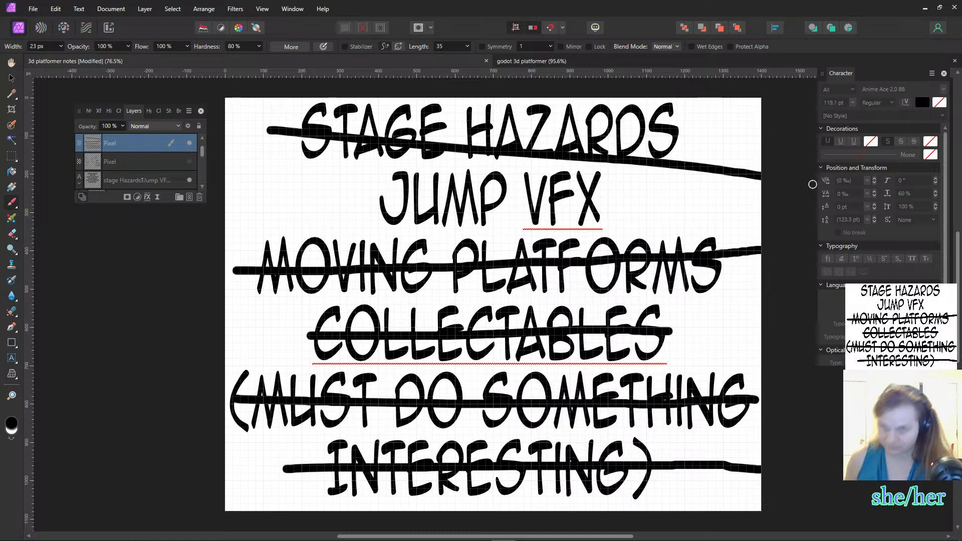
key(ctrl+z)
drag(333, 199, 703, 179)
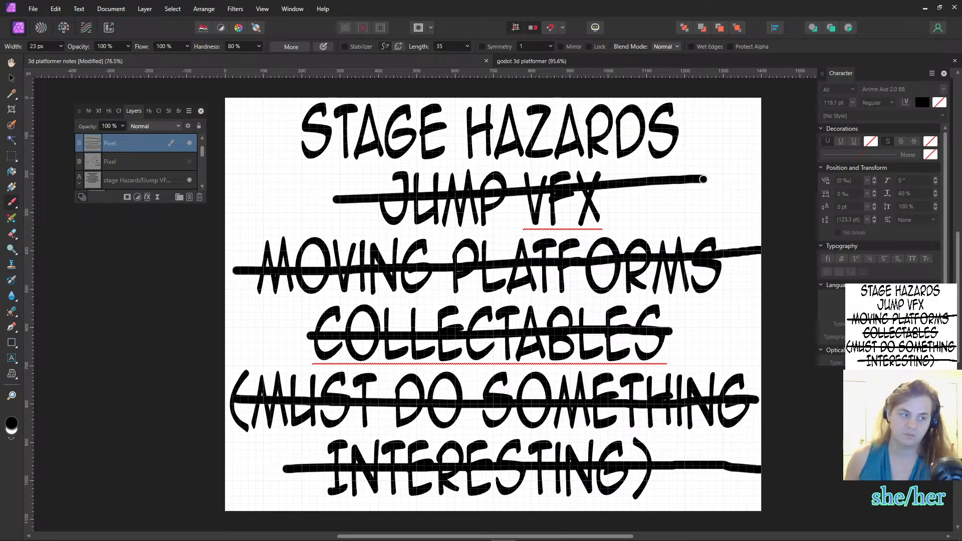
- Export the notes as a PNG, replacing the existing 3d platformer notes.png in the Affinity Stuff folder
click(33, 8)
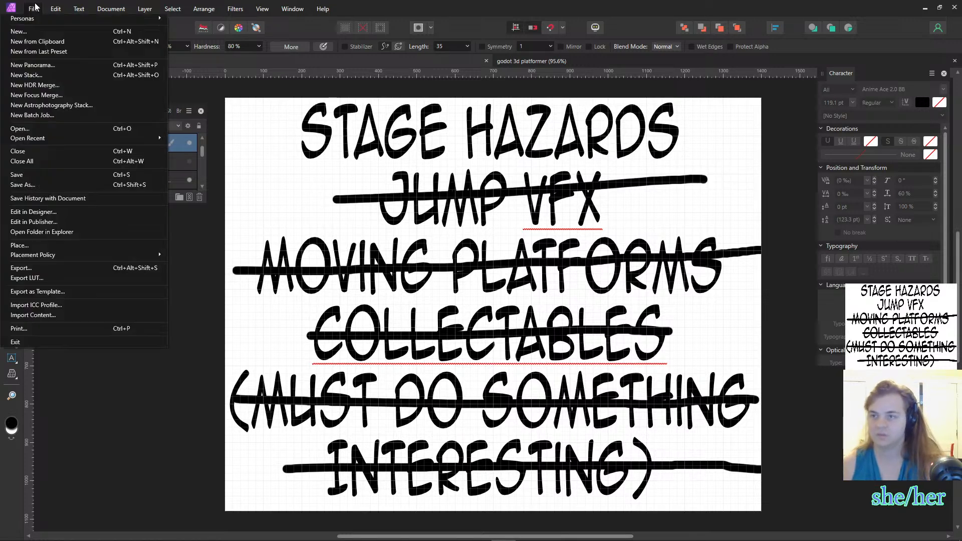
click(52, 268)
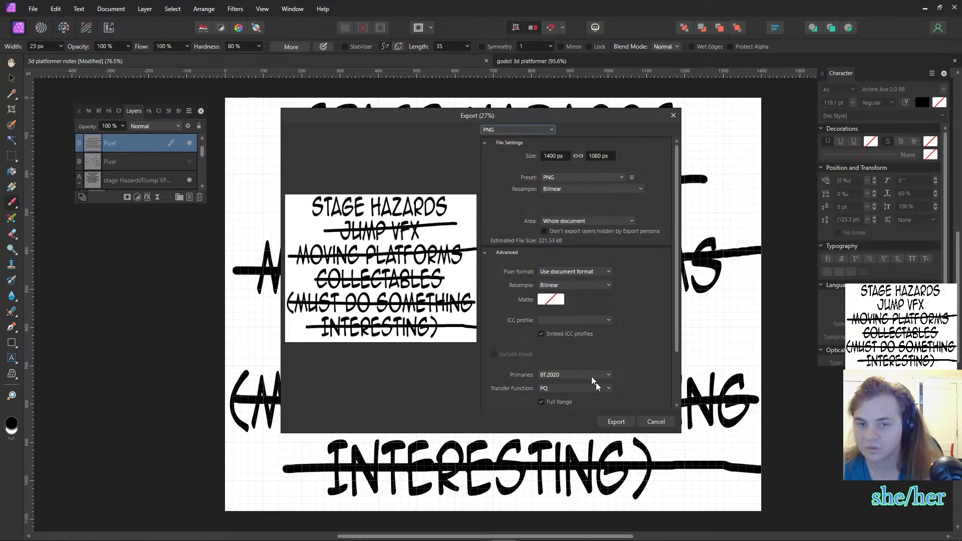
click(619, 420)
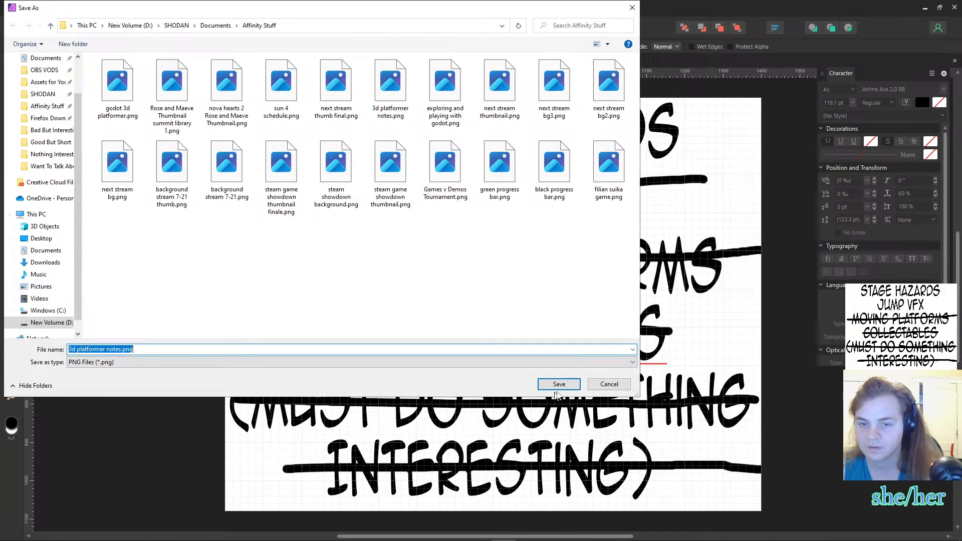
click(558, 384)
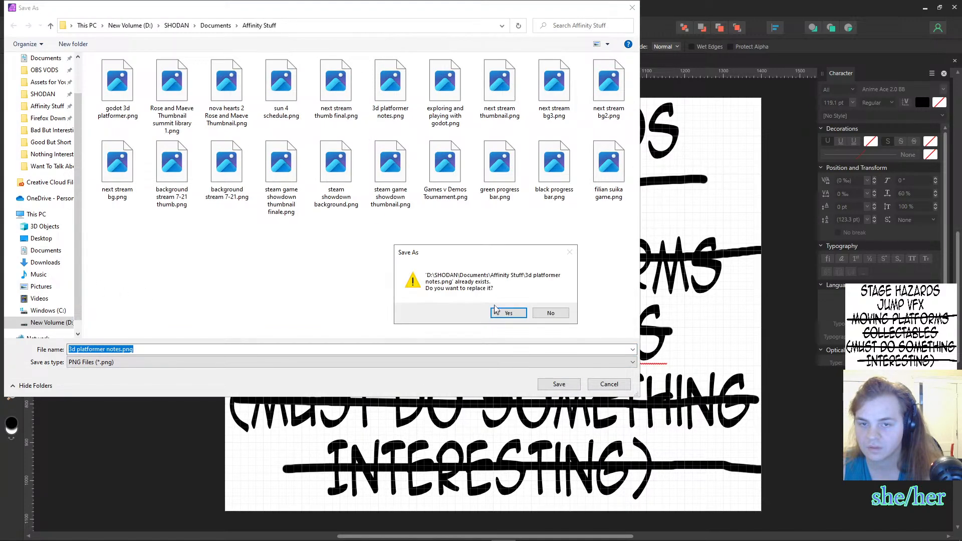
click(506, 311)
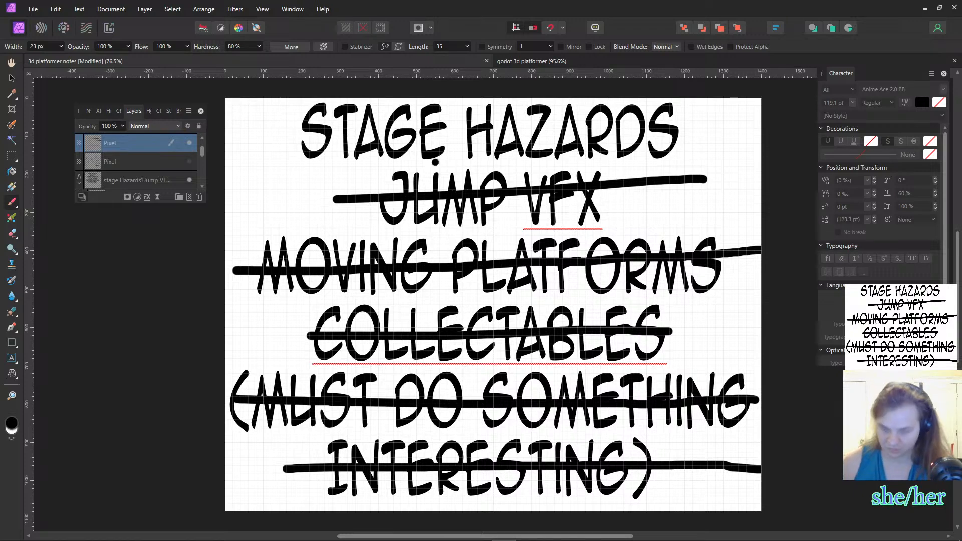
- Switch back to Godot and examine the level's platform layout from above and from the side, ending close to the player cube
key(alt+Tab)
scroll(398, 263, down, 3)
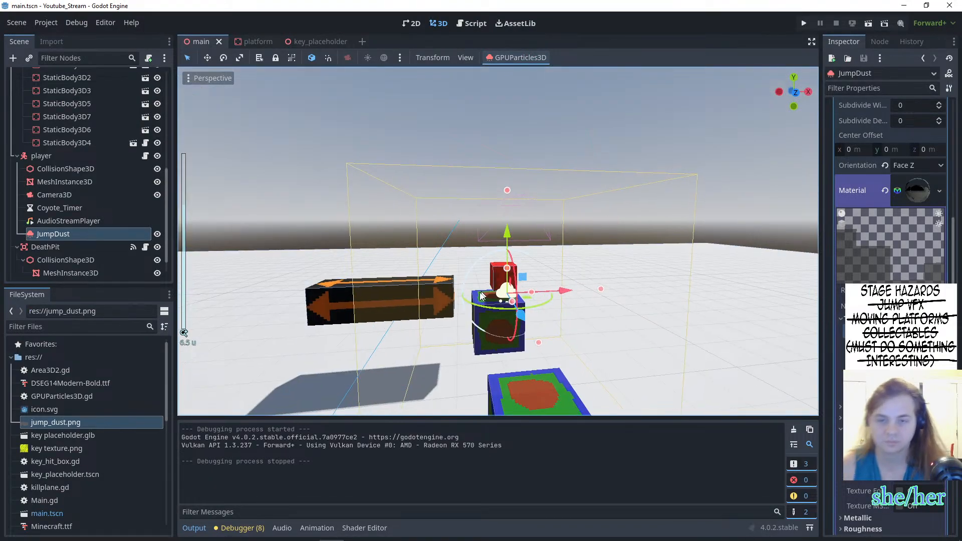
middle_drag(397, 262, 457, 318)
scroll(463, 320, down, 14)
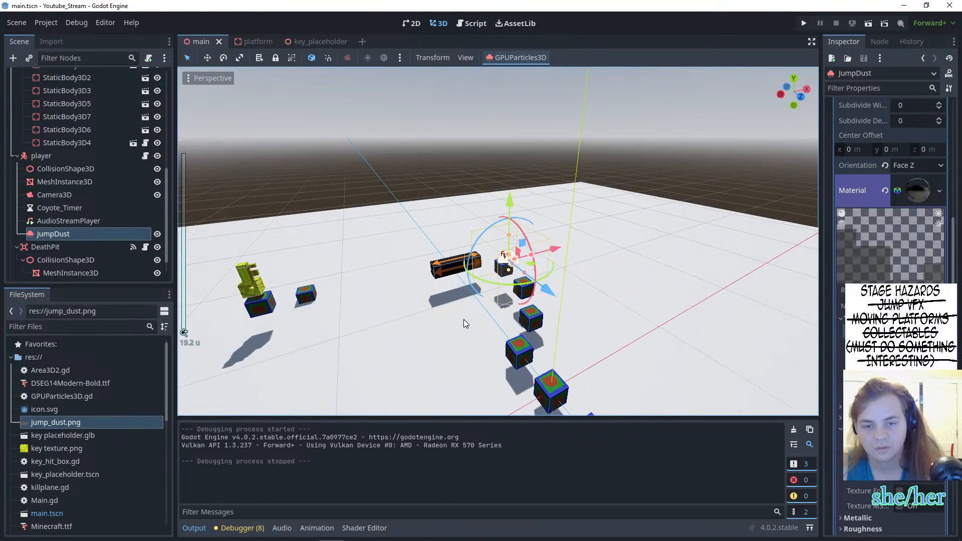
scroll(463, 319, down, 2)
middle_drag(464, 319, 416, 273)
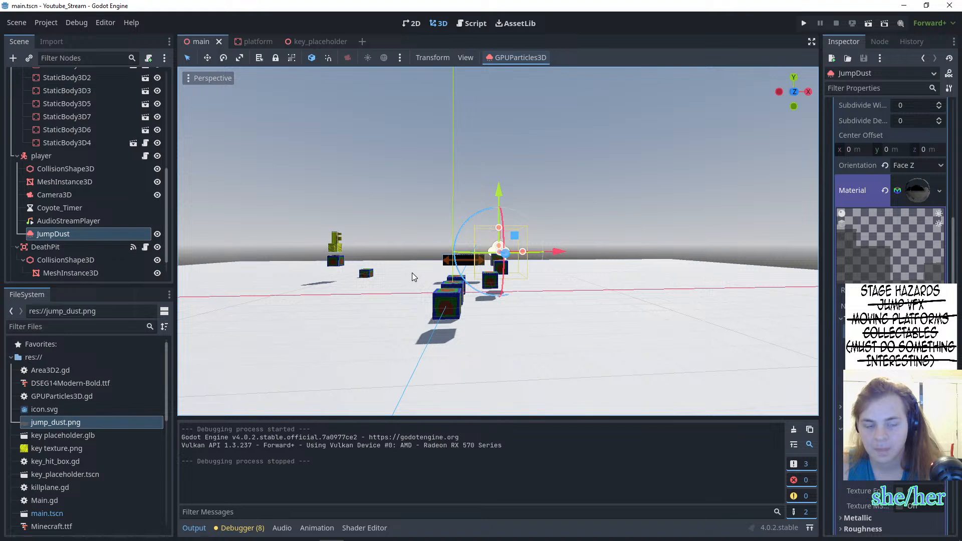
mouse_move(405, 532)
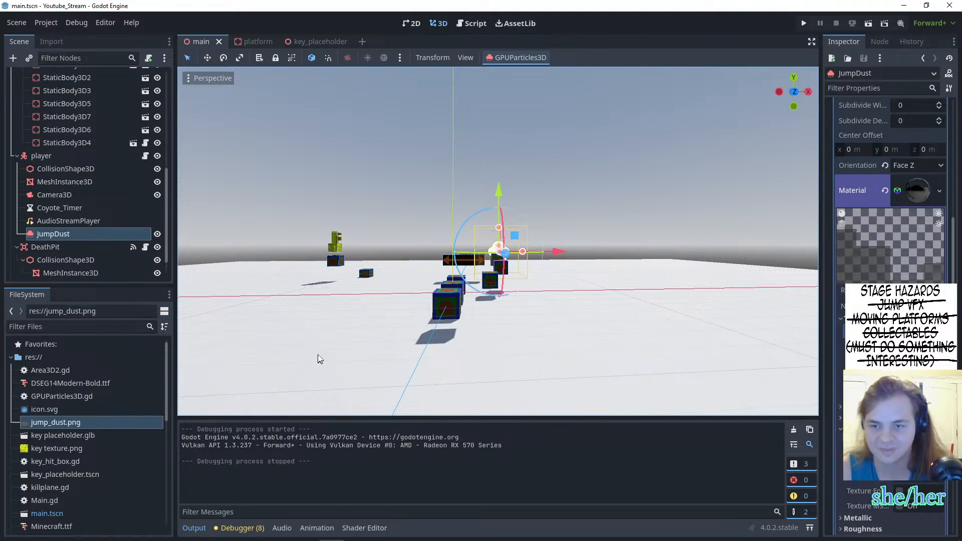
middle_drag(341, 296, 437, 328)
scroll(355, 359, down, 6)
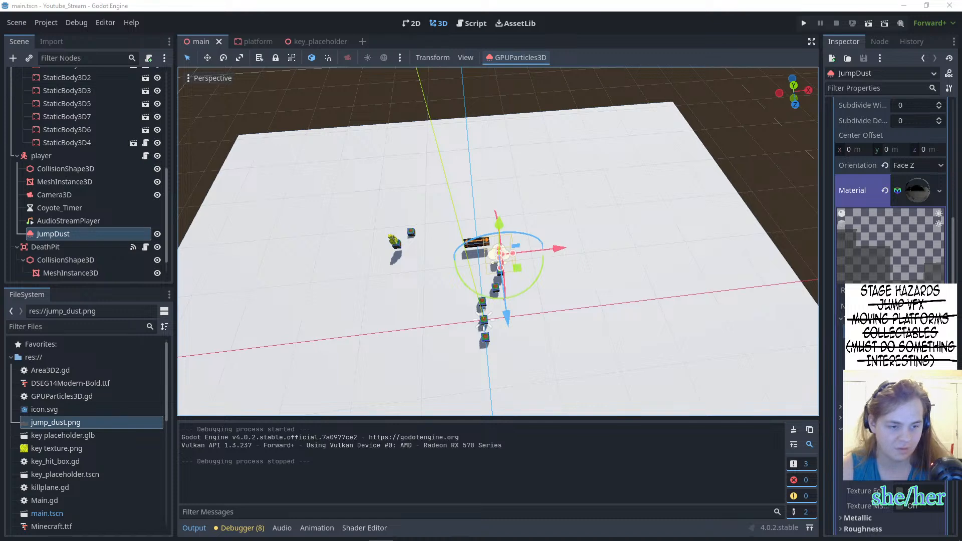
scroll(484, 320, up, 5)
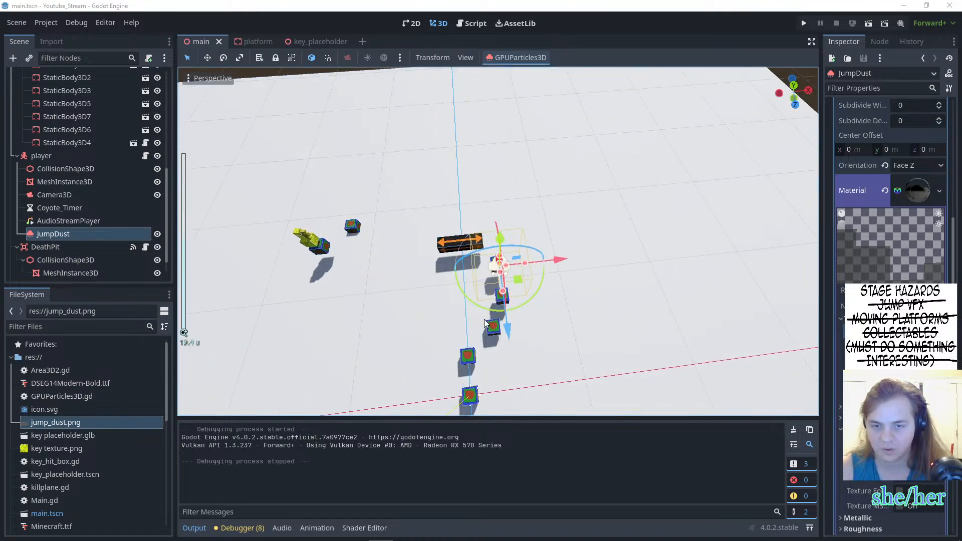
middle_drag(484, 319, 503, 207)
scroll(498, 339, up, 12)
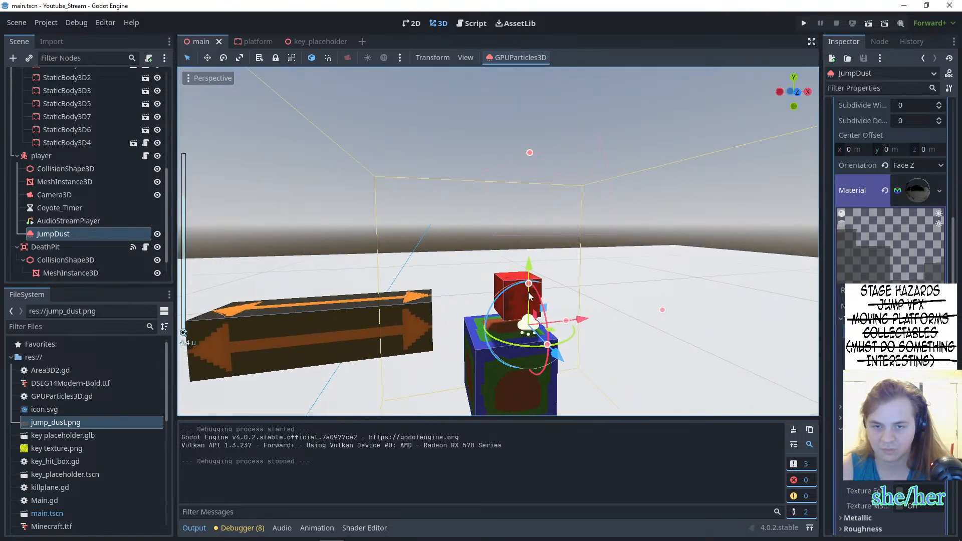
- Inspect the player cube and the platform beneath it up close and from afar, keeping the player's MeshInstance3D selected
click(498, 341)
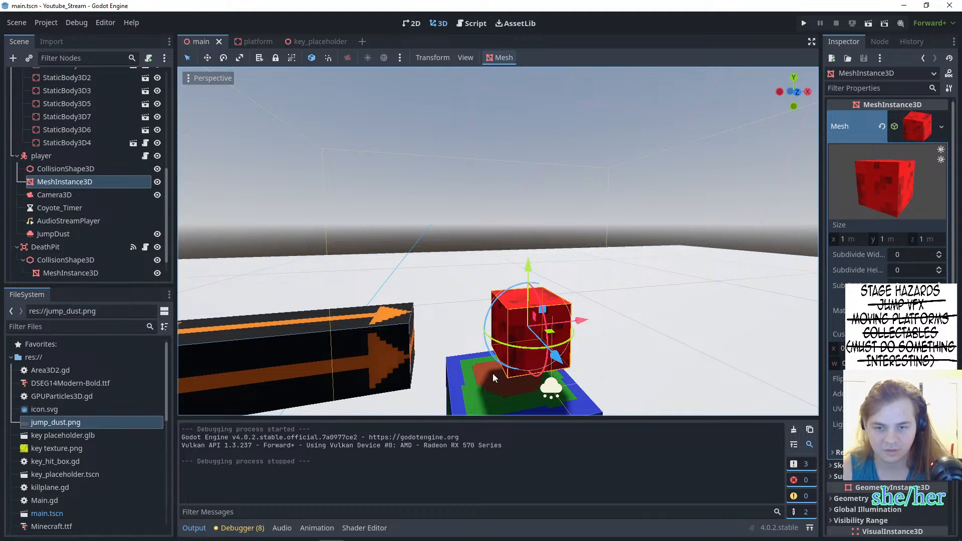
click(484, 386)
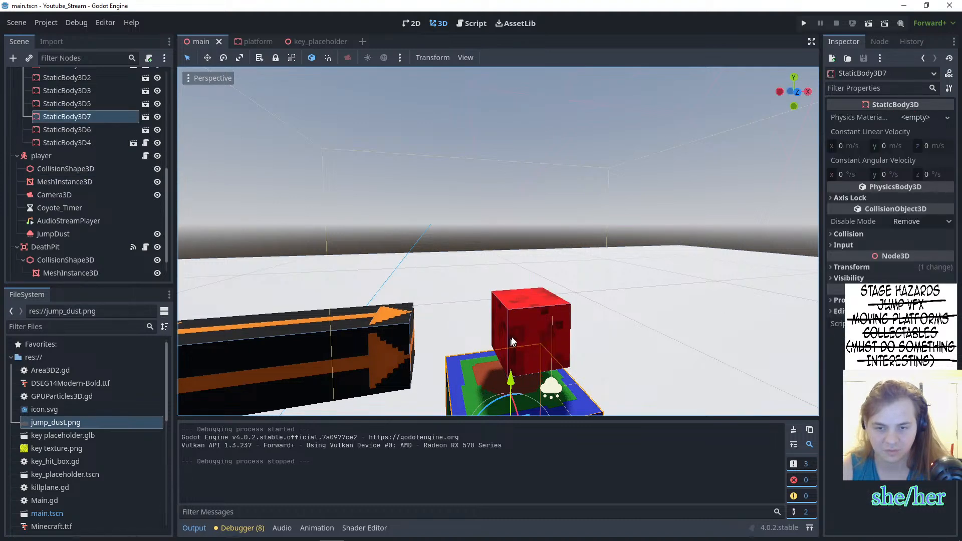
click(531, 335)
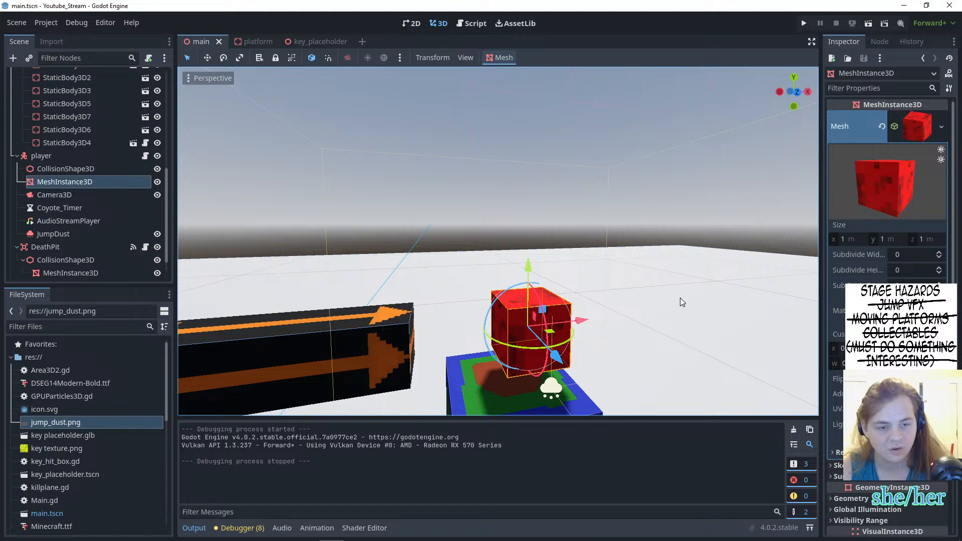
scroll(681, 299, down, 10)
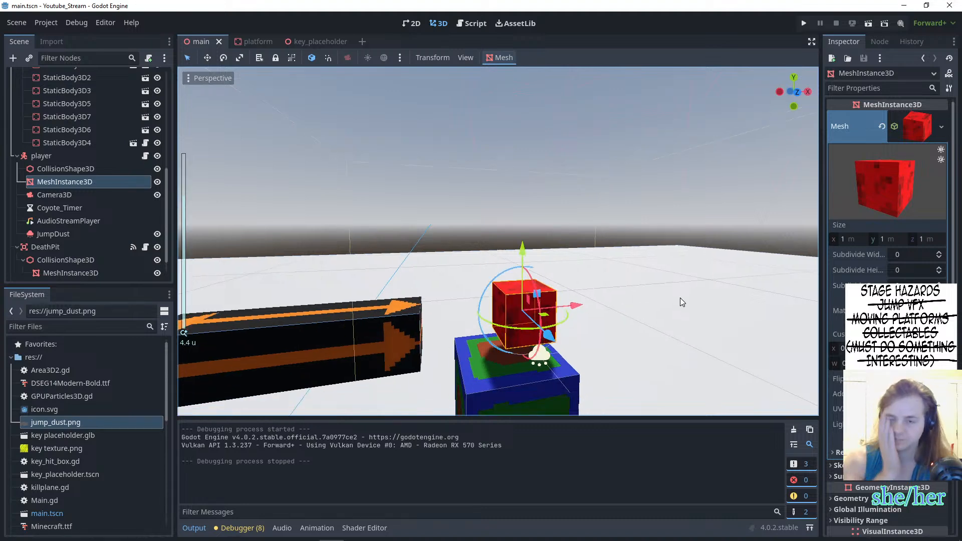
scroll(680, 297, up, 10)
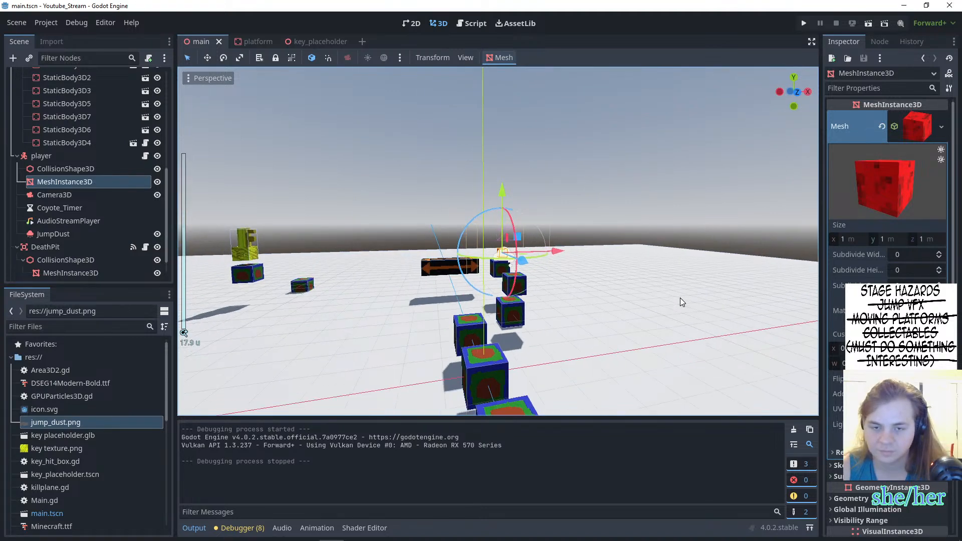
scroll(661, 300, down, 3)
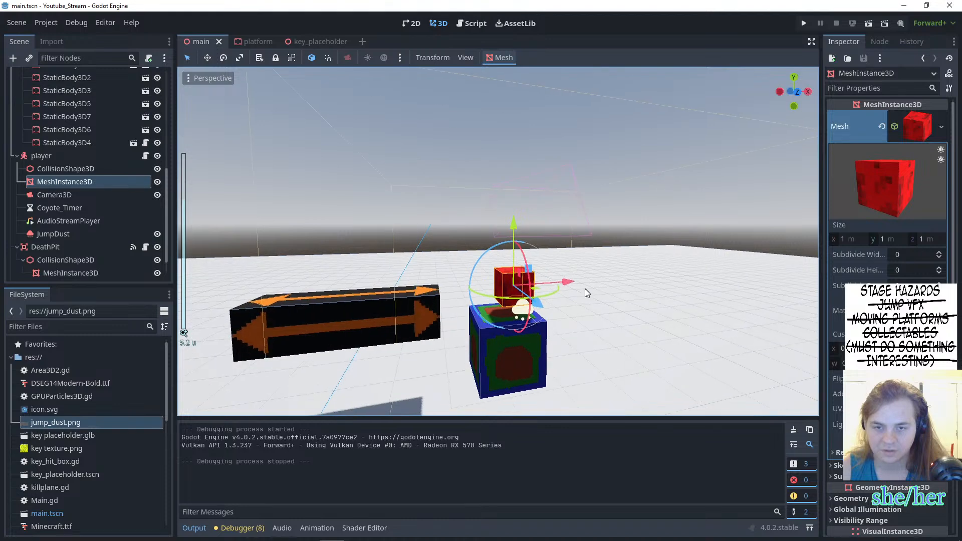
scroll(360, 265, down, 3)
scroll(355, 267, down, 6)
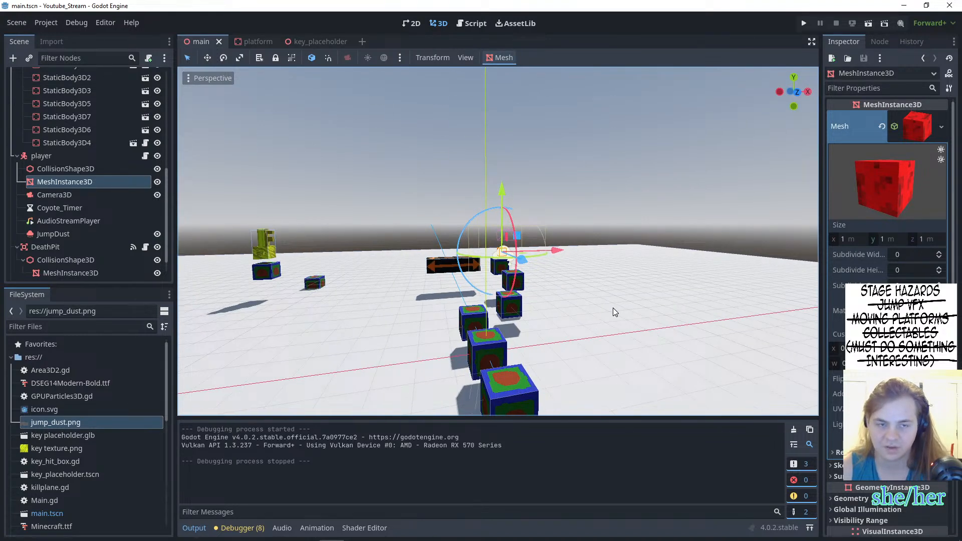
- Switch to Firefox and search Google for "godot uv unwrap" in the tab holding the collision type search
mouse_move(307, 533)
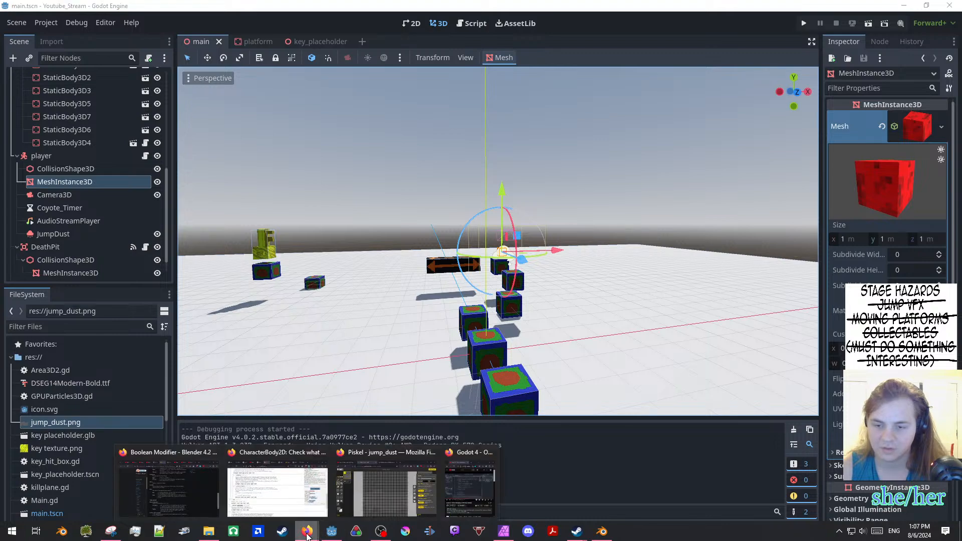
click(296, 472)
click(439, 20)
click(308, 21)
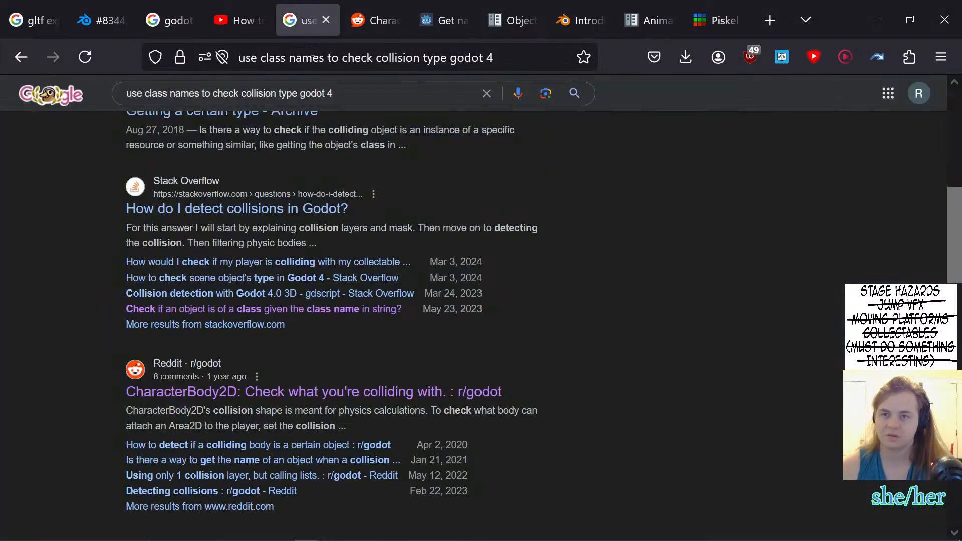
click(312, 51)
text(jodot)
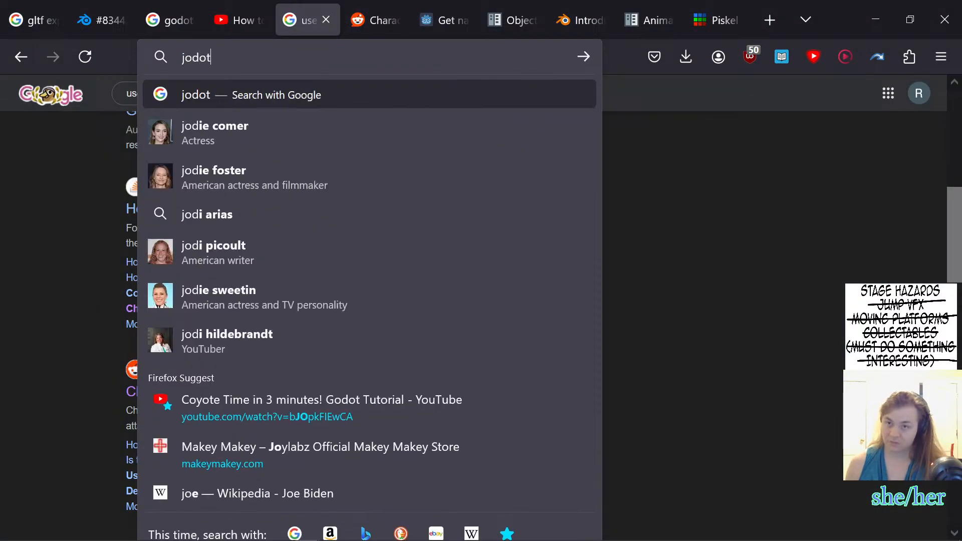
key(BackSpace)
key(BackSpace)
key(BackSpace)
key(BackSpace)
key(BackSpace)
text(godot)
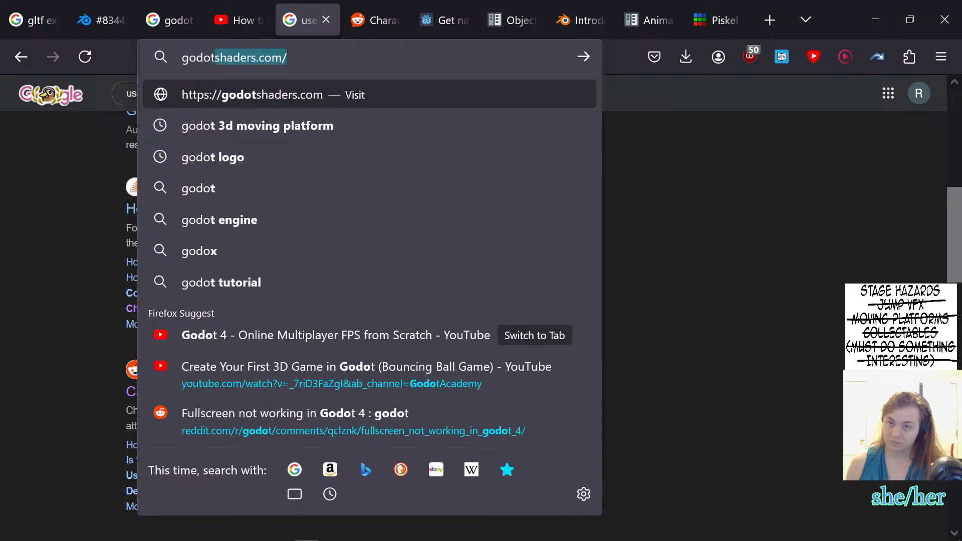
text( uv unr)
key(BackSpace)
text(wra)
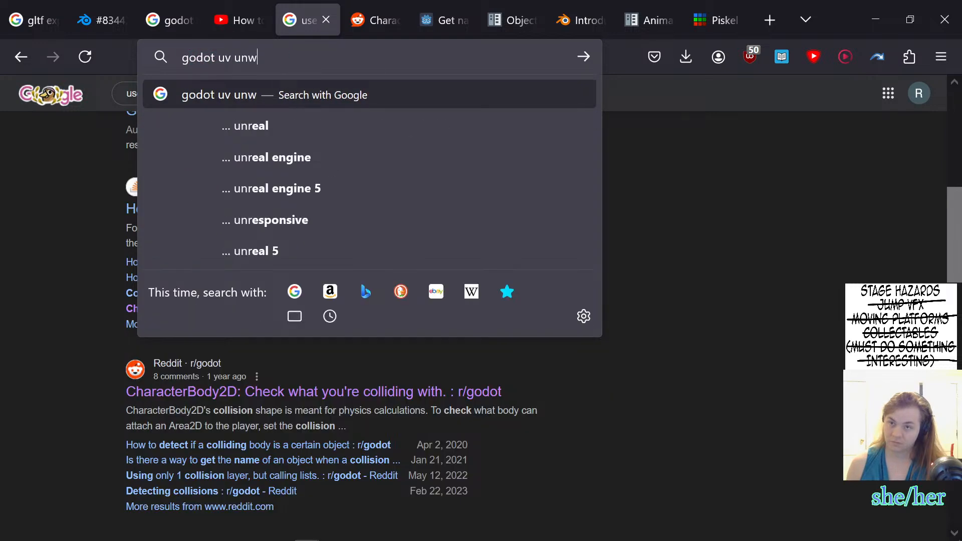
key(BackSpace)
key(BackSpace)
text(rap)
key(Return)
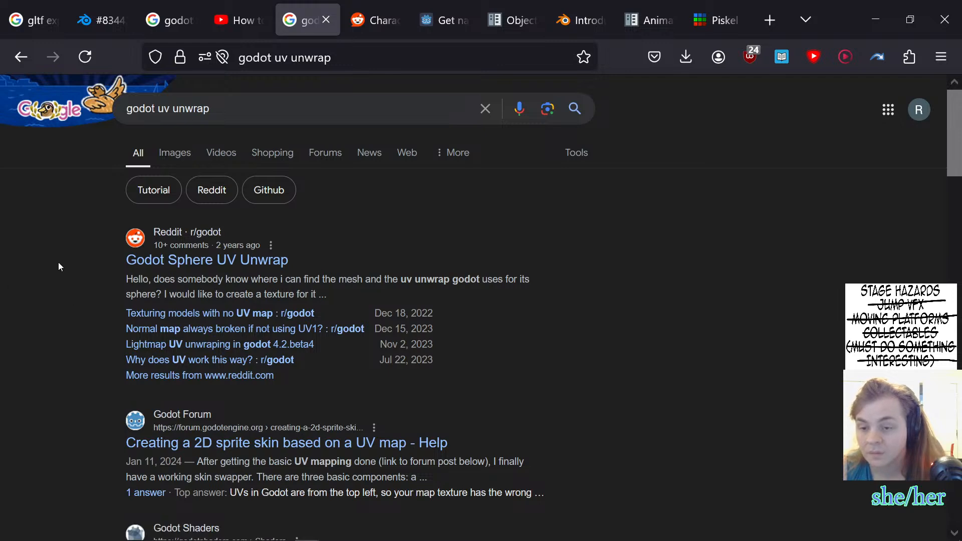
- Open the Godot Forum result "Creating a 2D sprite skin based on a UV map" and read through to its shader code
scroll(58, 264, down, 3)
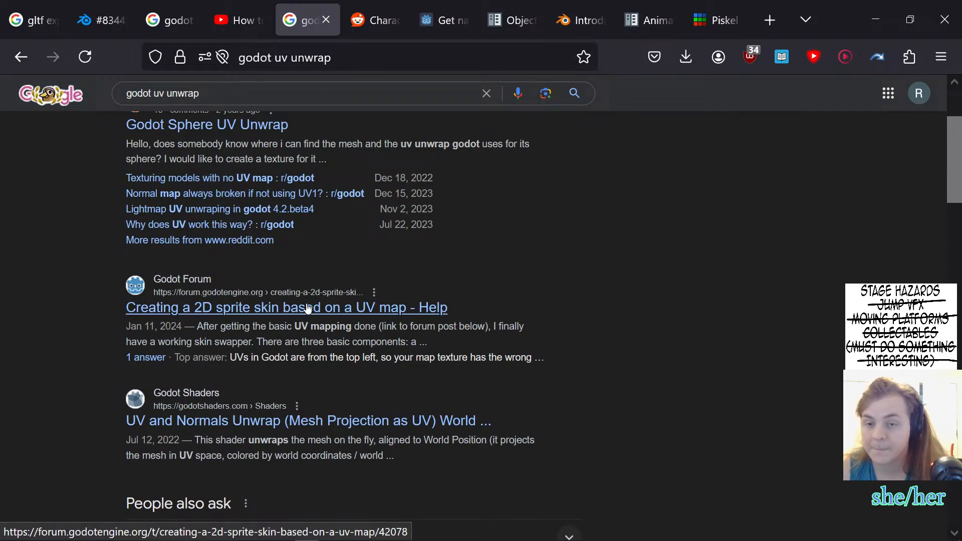
click(307, 308)
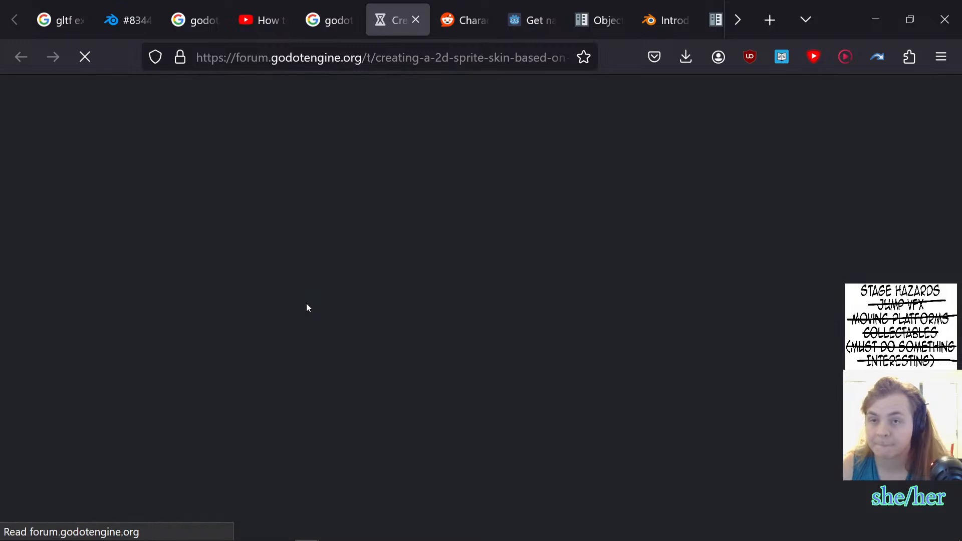
scroll(190, 276, down, 6)
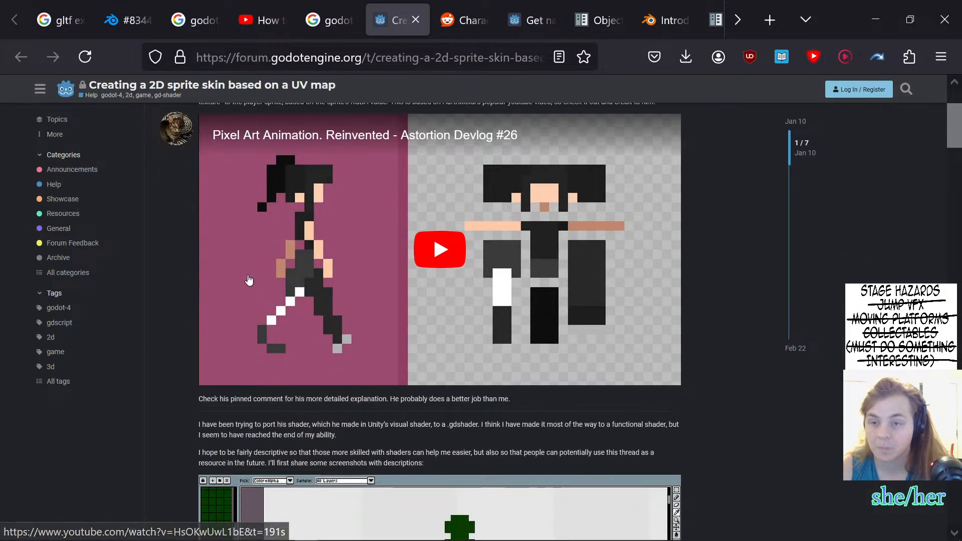
scroll(190, 273, down, 12)
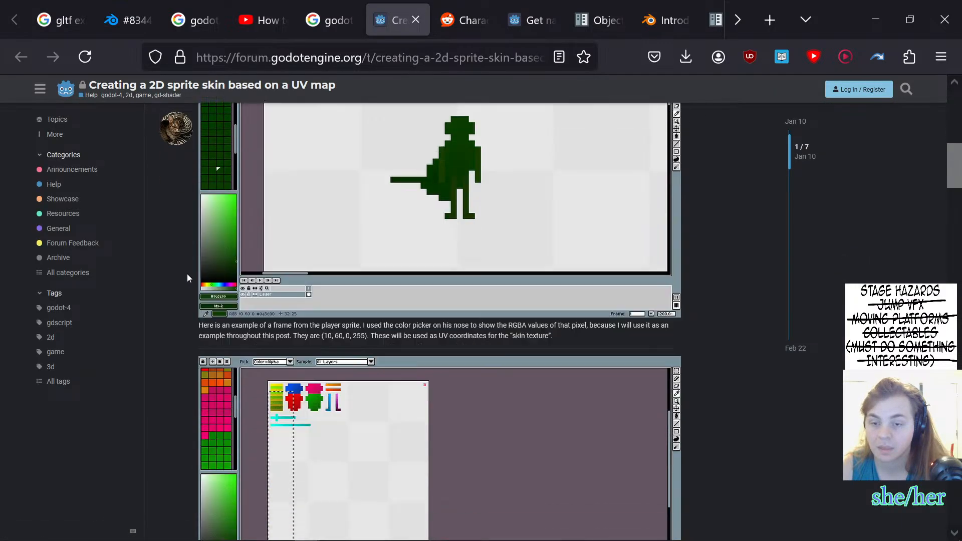
scroll(187, 274, down, 14)
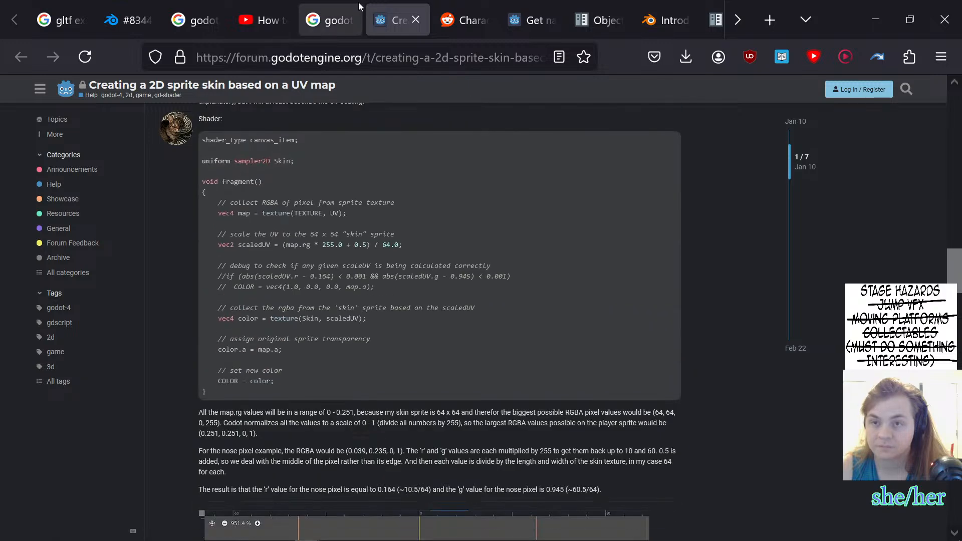
- Go back to the UV unwrap results, preview the video "Understanding shader UVs in Godot", and return to the list
click(358, 3)
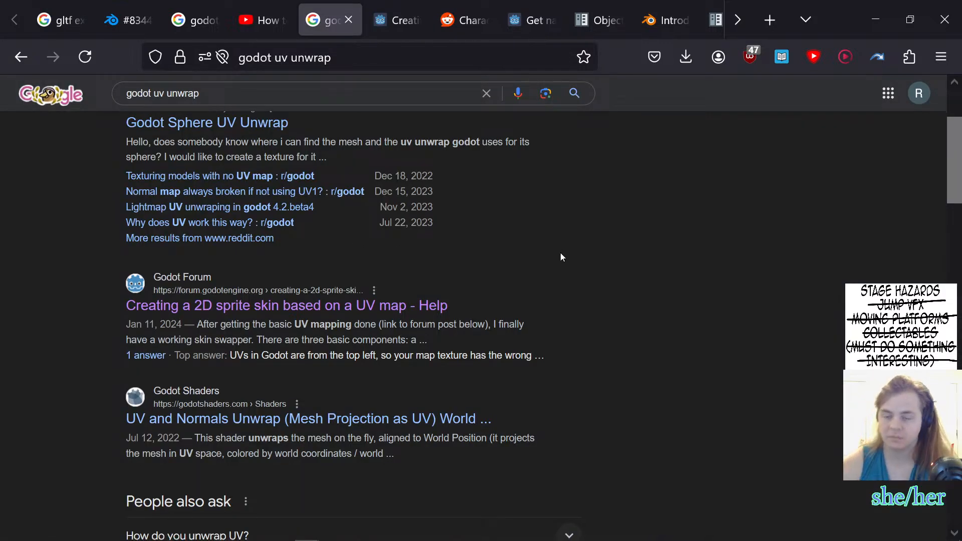
scroll(560, 252, down, 4)
scroll(611, 281, down, 3)
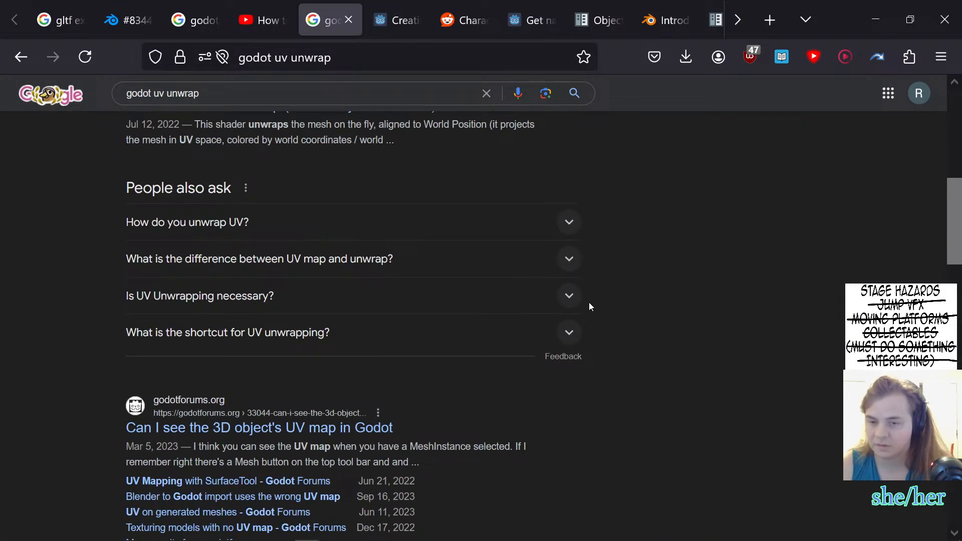
scroll(551, 320, down, 3)
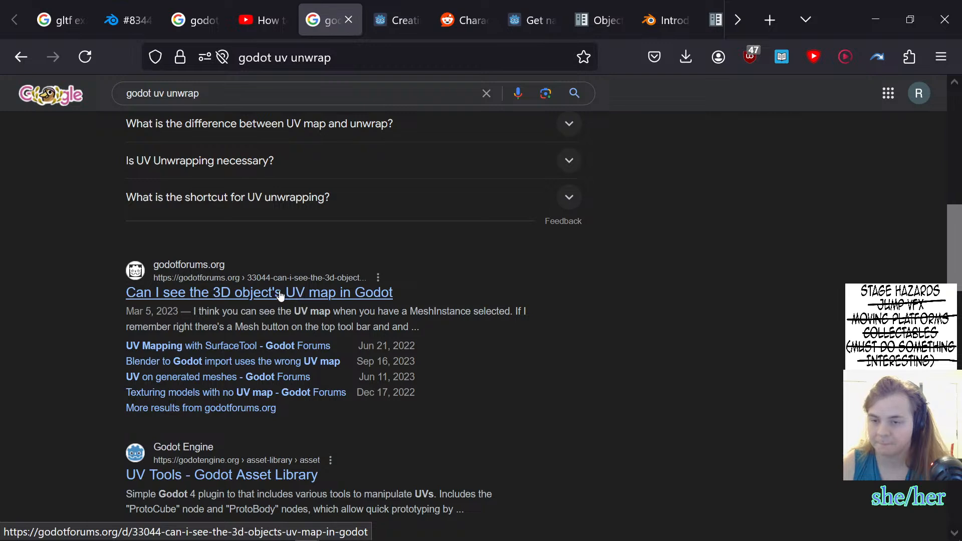
scroll(304, 401, down, 5)
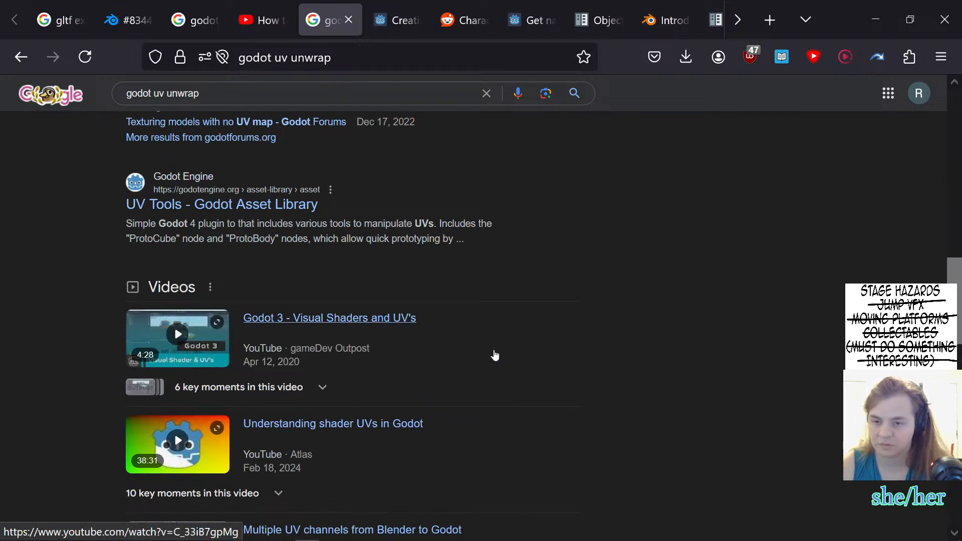
click(180, 441)
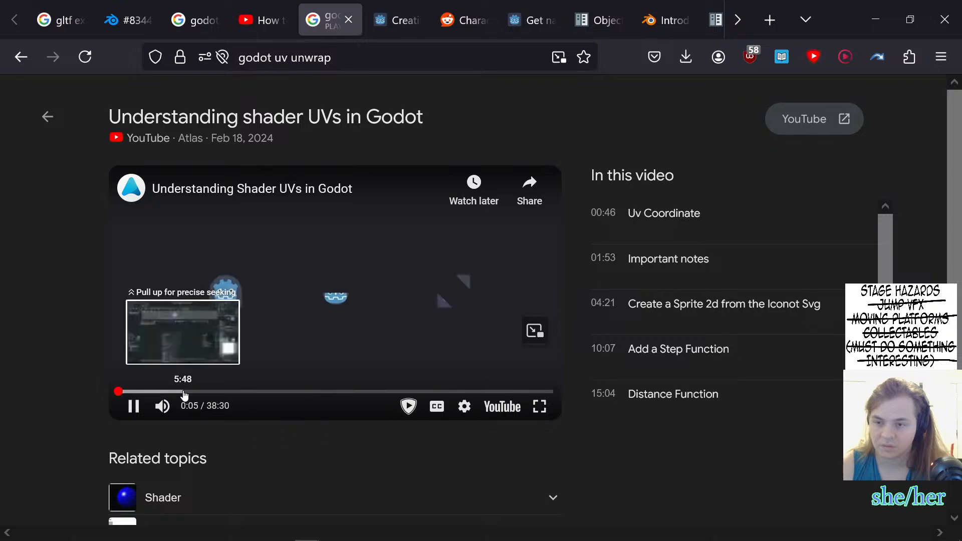
click(21, 58)
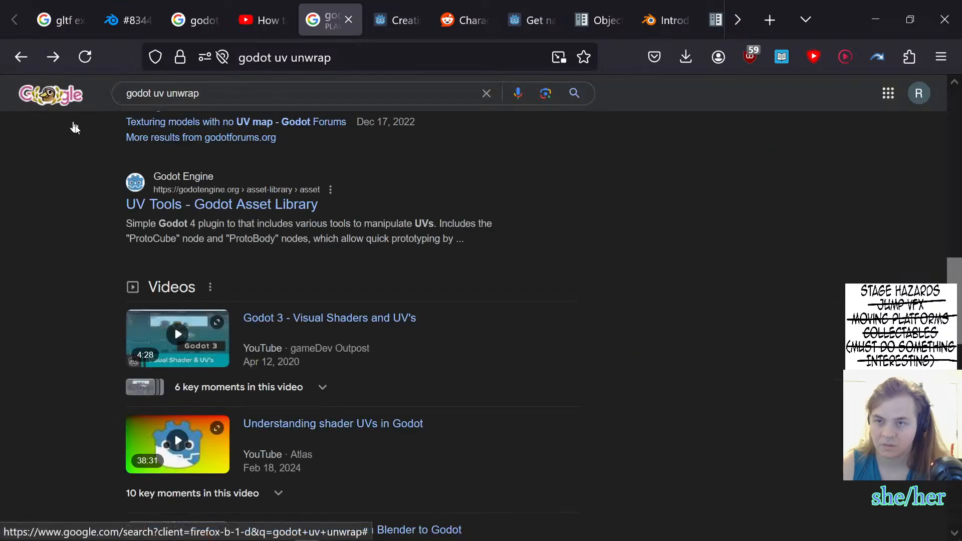
- Look through the remaining UV unwrap results down to the related searches
scroll(105, 344, down, 3)
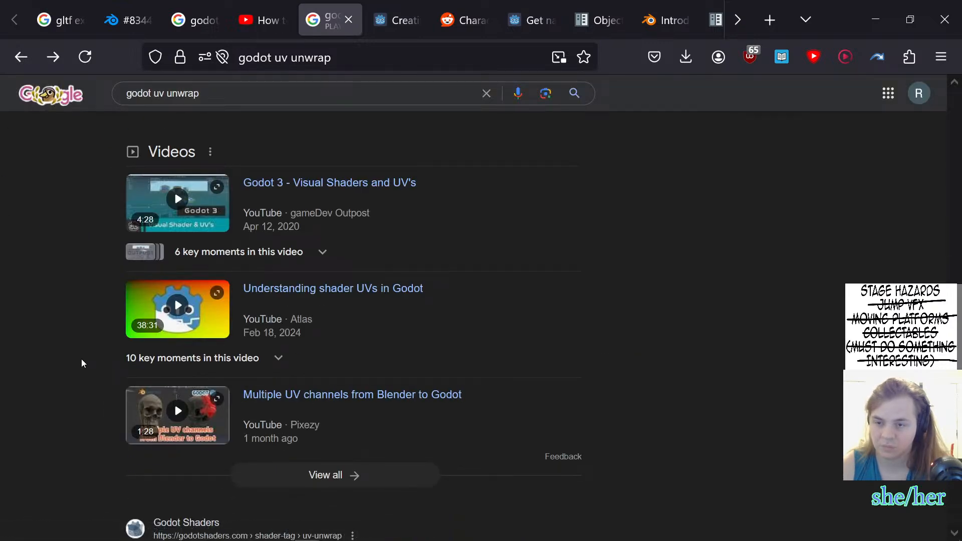
scroll(82, 361, down, 3)
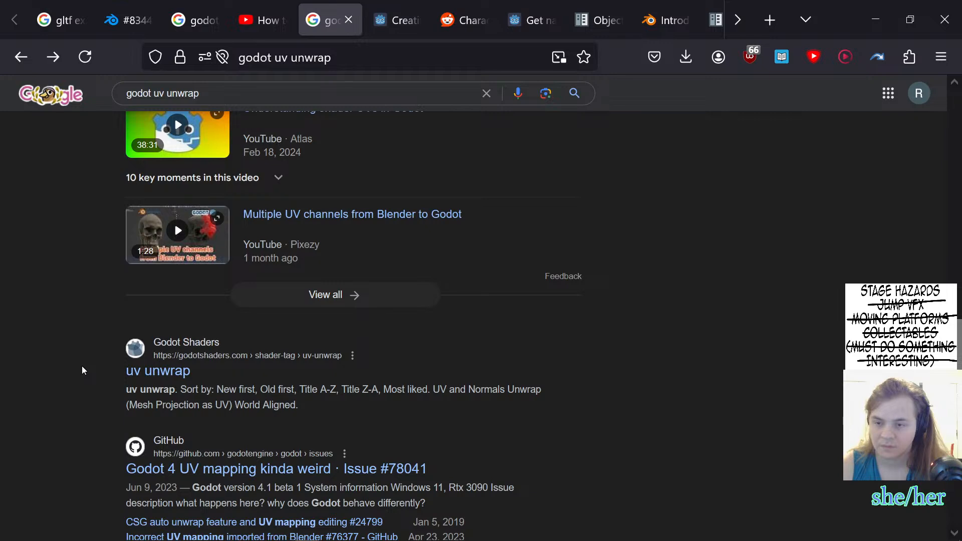
scroll(82, 373, down, 3)
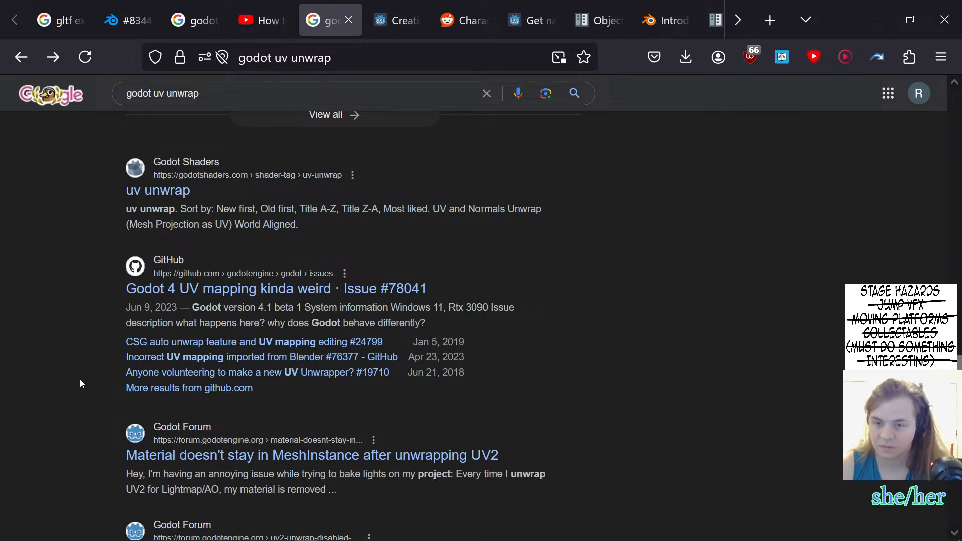
scroll(80, 380, down, 2)
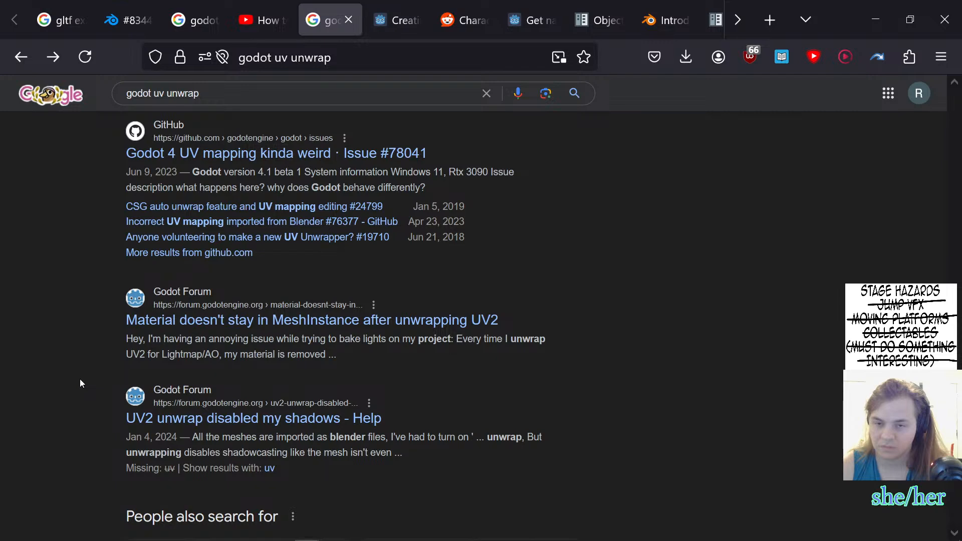
scroll(80, 383, down, 3)
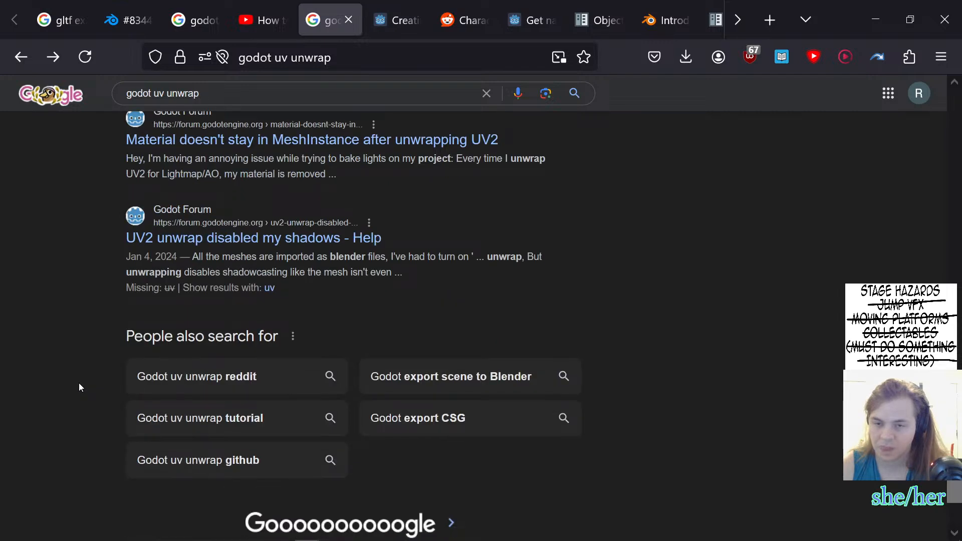
- Search Google for "advanced texturing godot" and look through the video results
drag(205, 94, 88, 87)
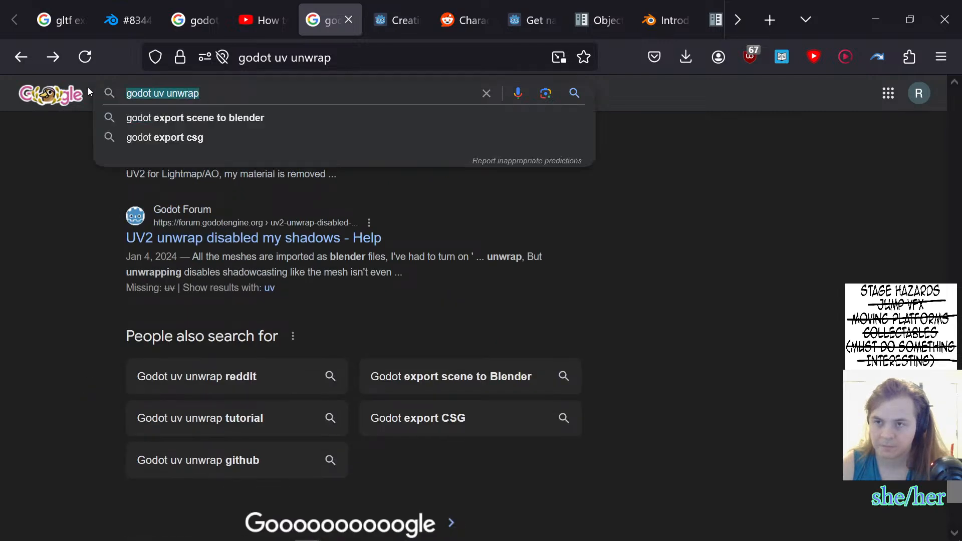
text(ad)
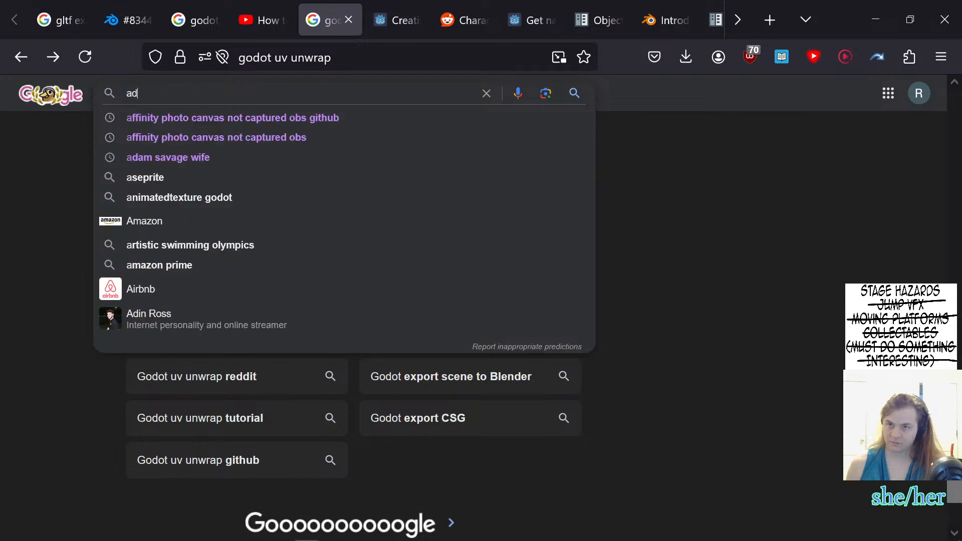
text(vanced te)
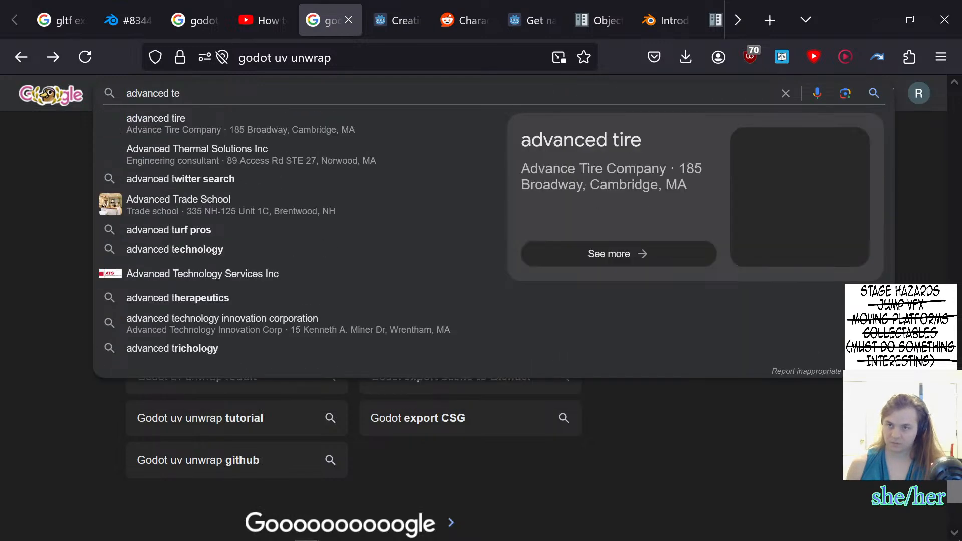
text(xturing godot)
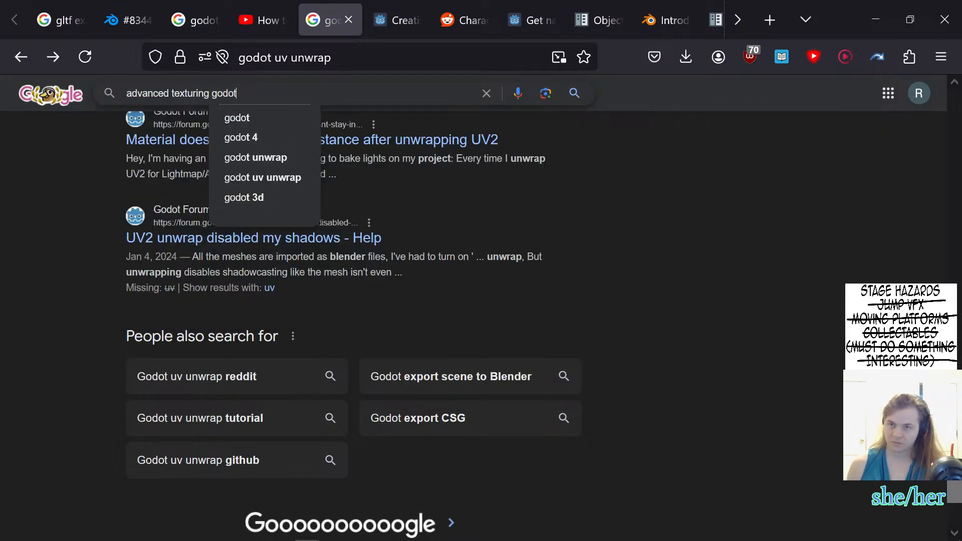
key(Return)
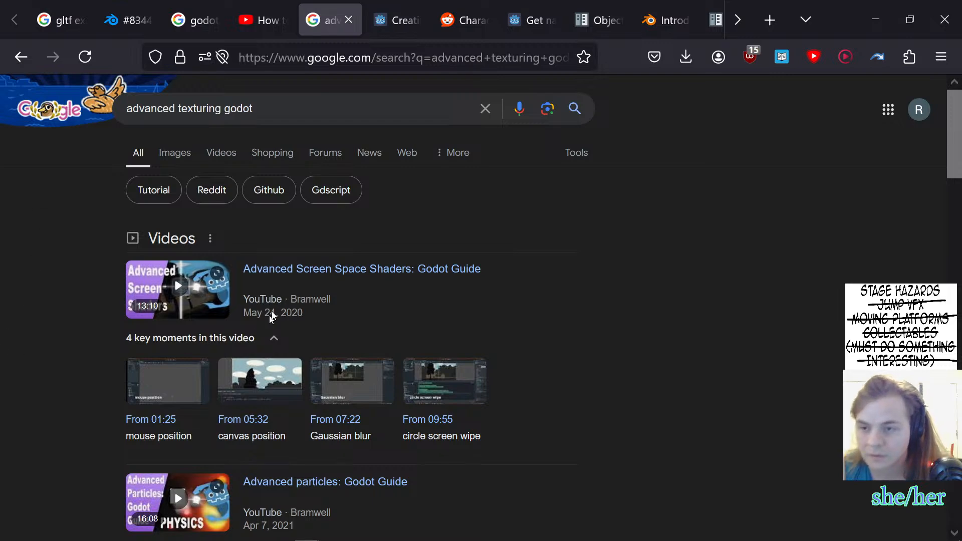
scroll(106, 244, down, 5)
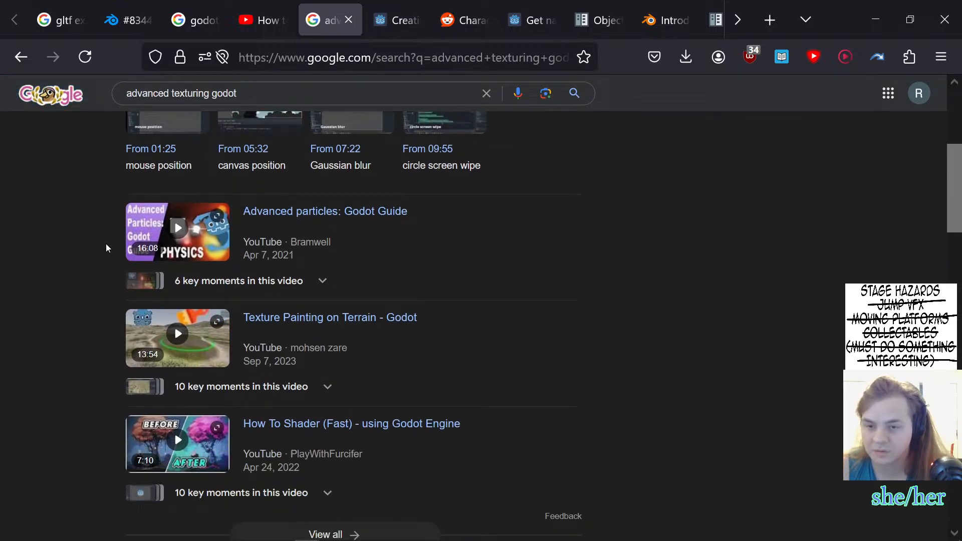
- Look through the advanced texturing results, open the Godot Docs "Texture" class page in a new tab and read it
scroll(107, 243, down, 3)
scroll(104, 244, down, 3)
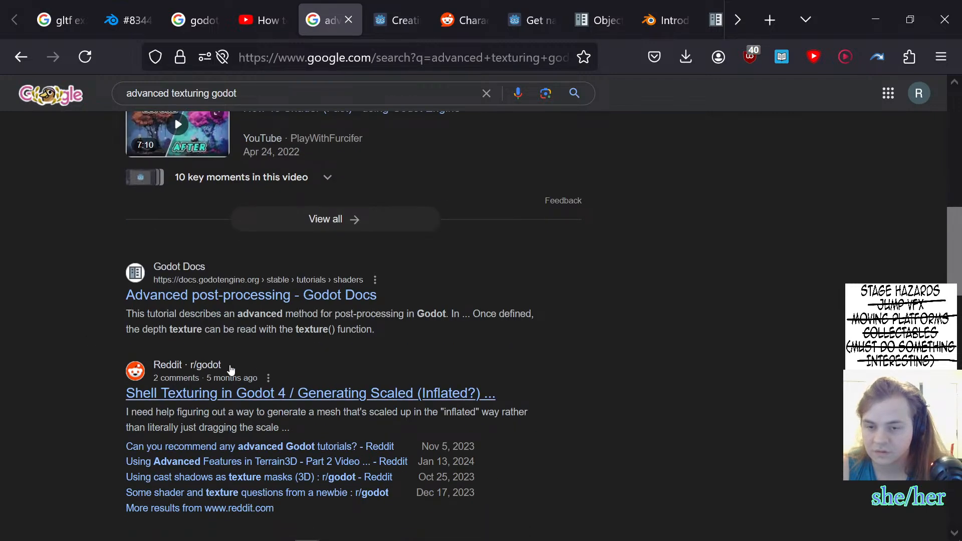
scroll(64, 349, down, 3)
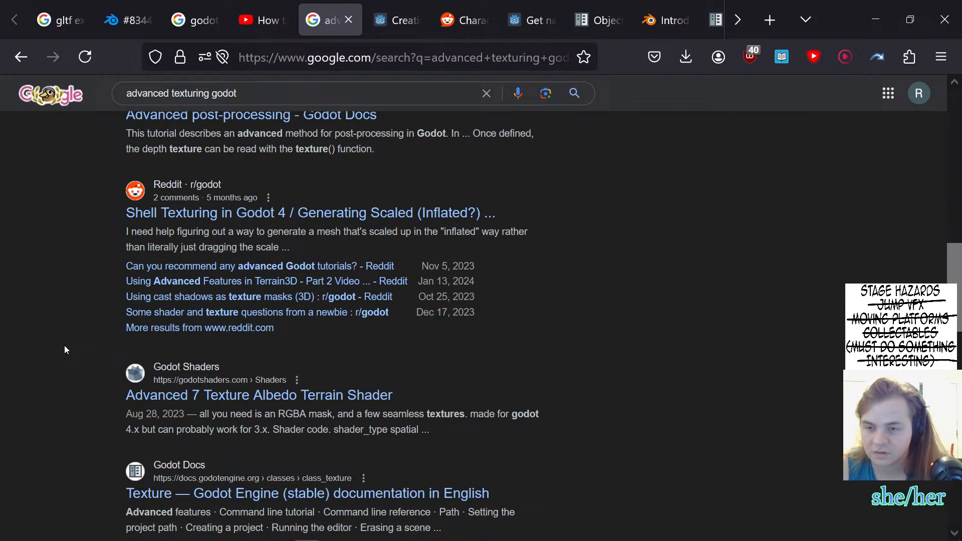
scroll(47, 345, down, 3)
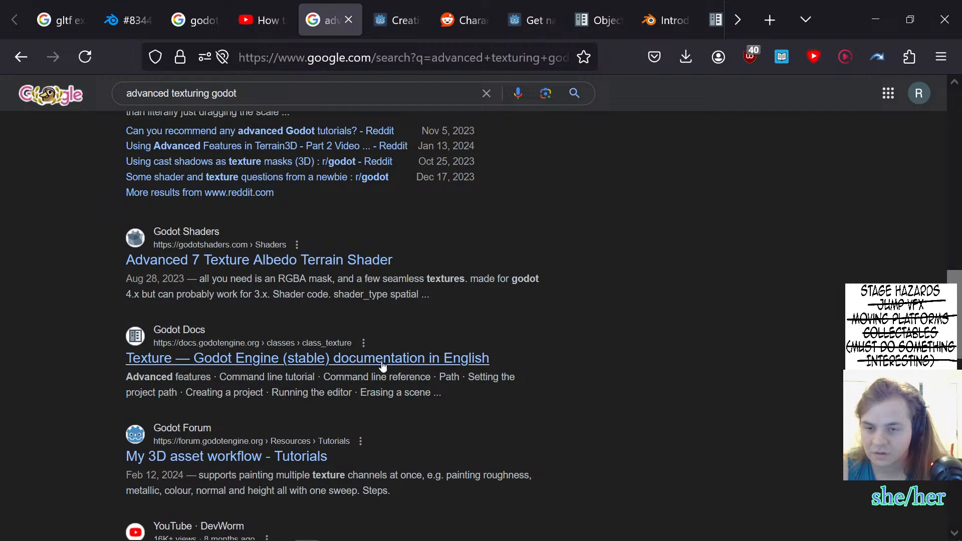
middle_click(382, 366)
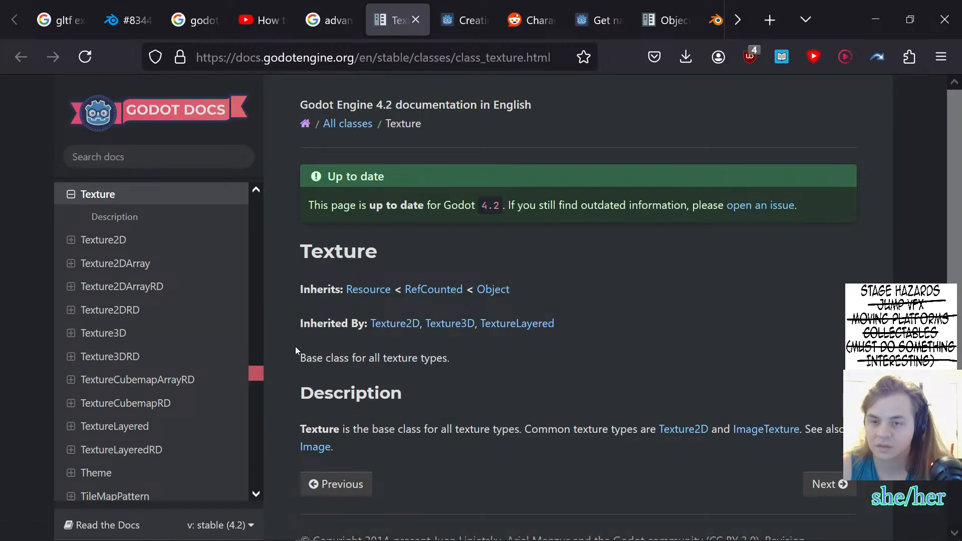
scroll(296, 346, down, 2)
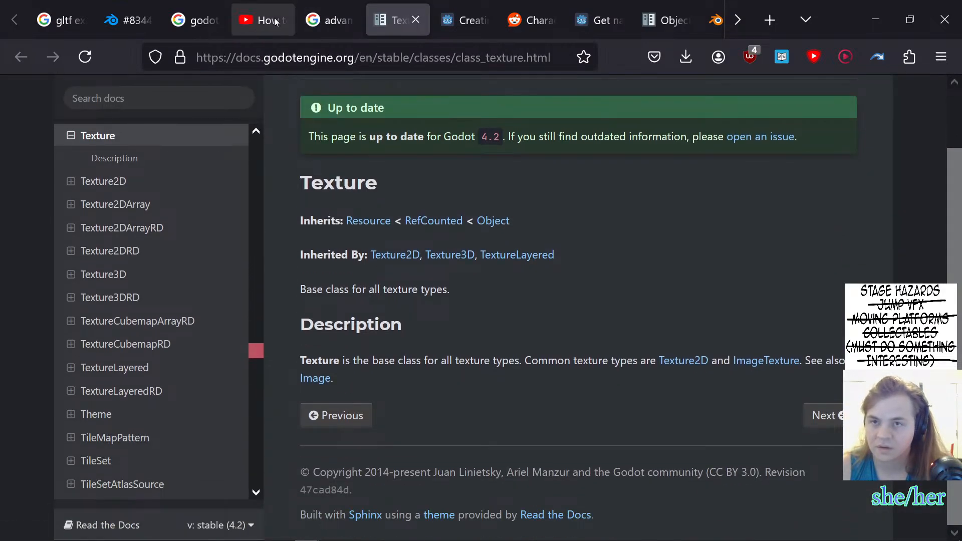
- Go back to the search results, open the Godot Forum post "My 3D asset workflow" and read through its steps
click(303, 20)
scroll(451, 448, down, 3)
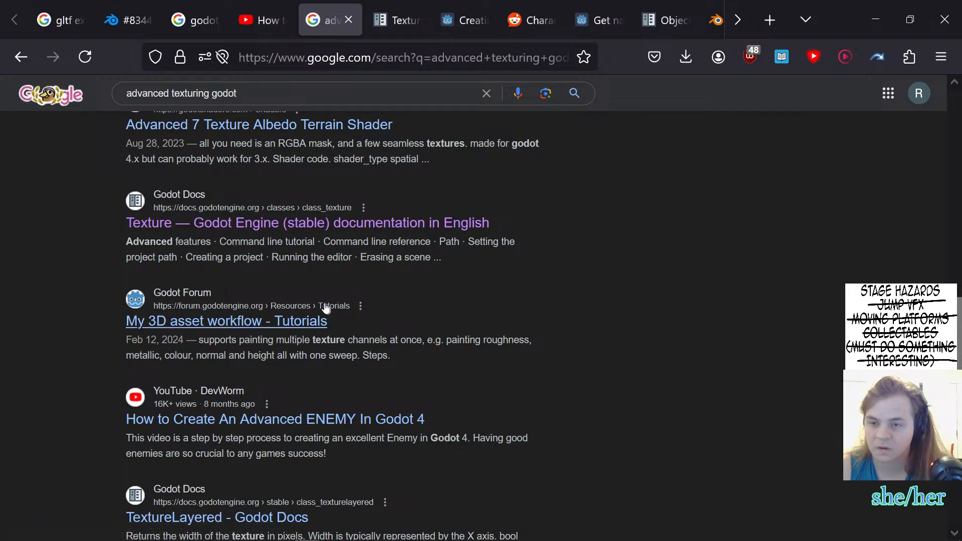
click(289, 321)
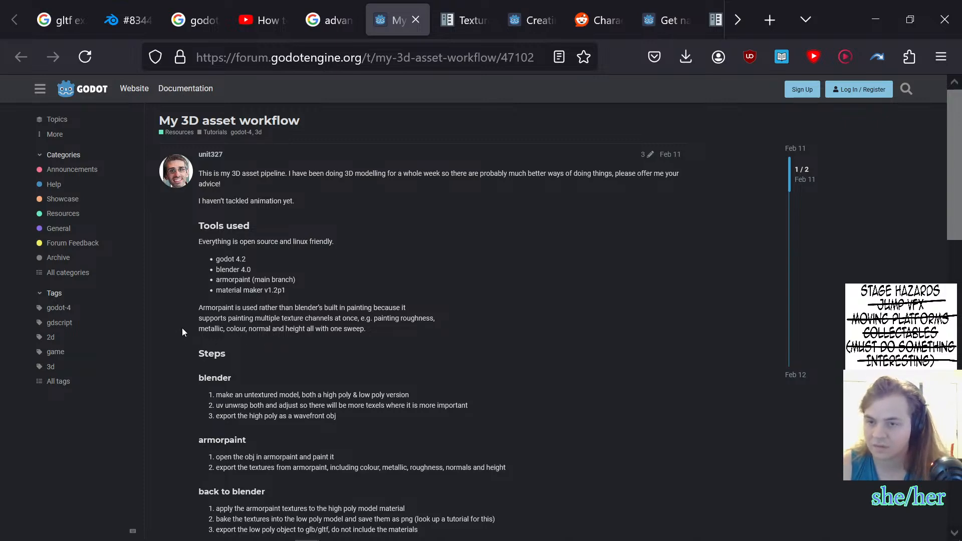
scroll(178, 331, down, 3)
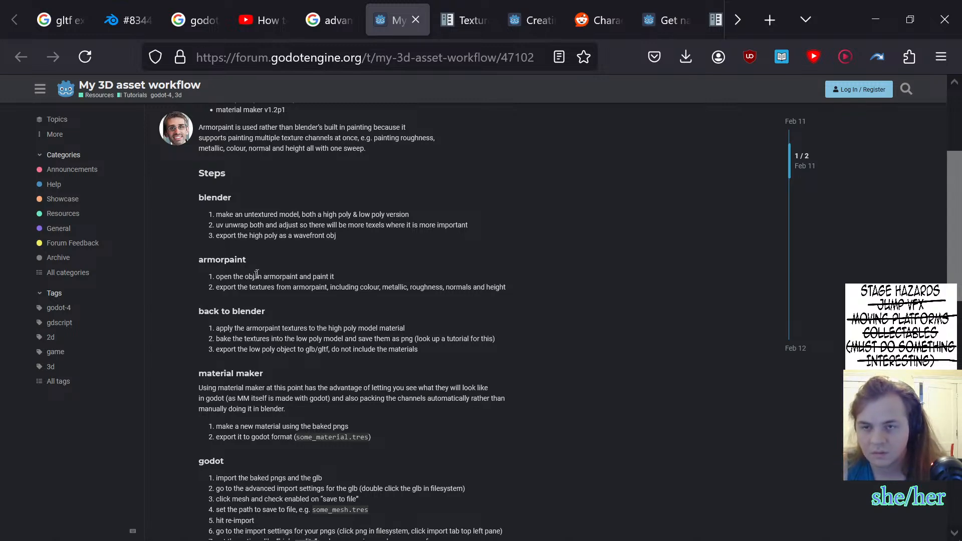
- Return to the Google results and search for "armorpaint" instead
click(338, 11)
click(282, 94)
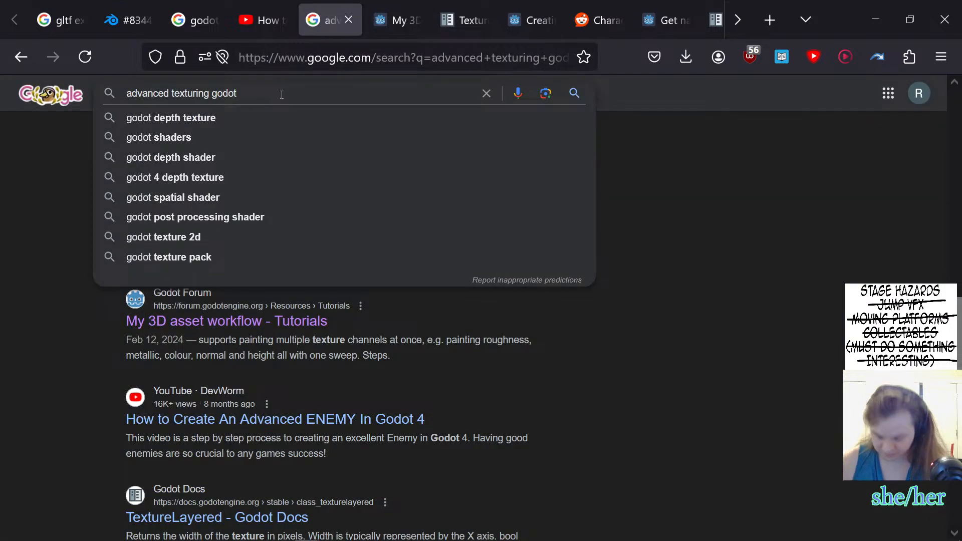
key(ctrl+a)
text(ar)
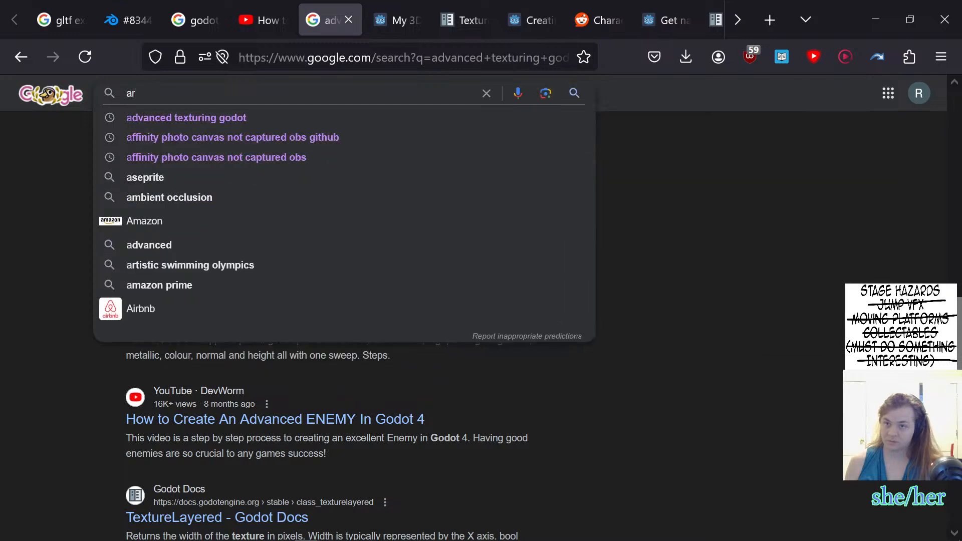
text(mor)
key(Down)
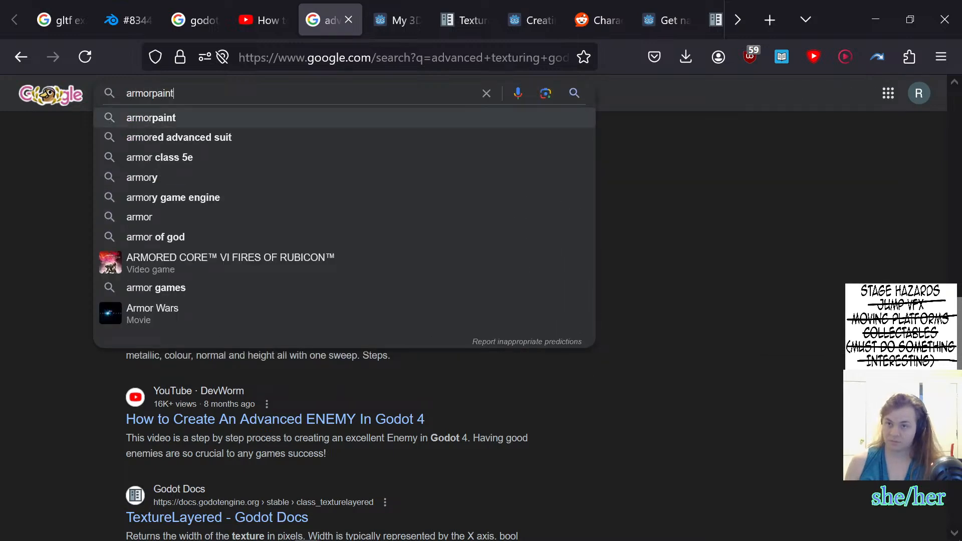
key(Return)
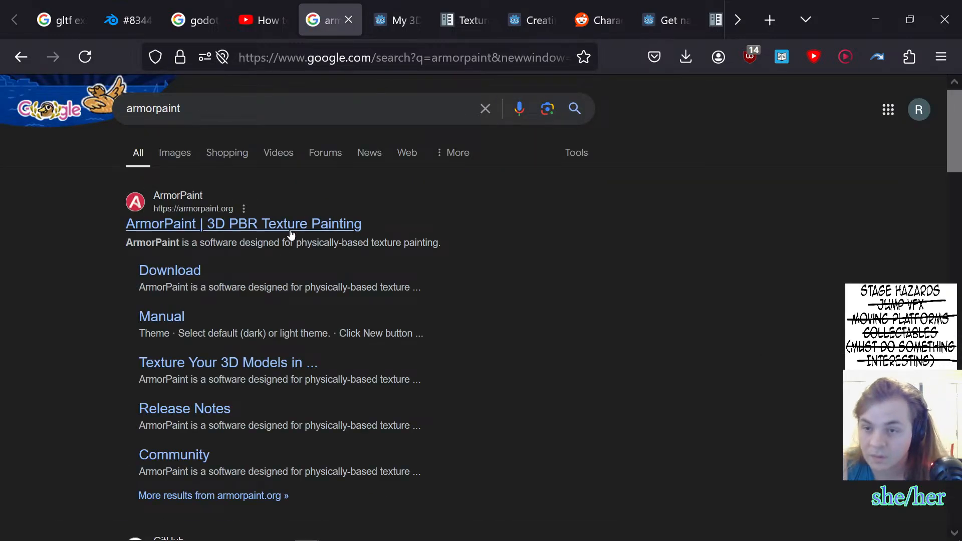
- Open the ArmorPaint website, review its features down to the supported platforms, and return to the search results
click(289, 228)
scroll(483, 307, down, 3)
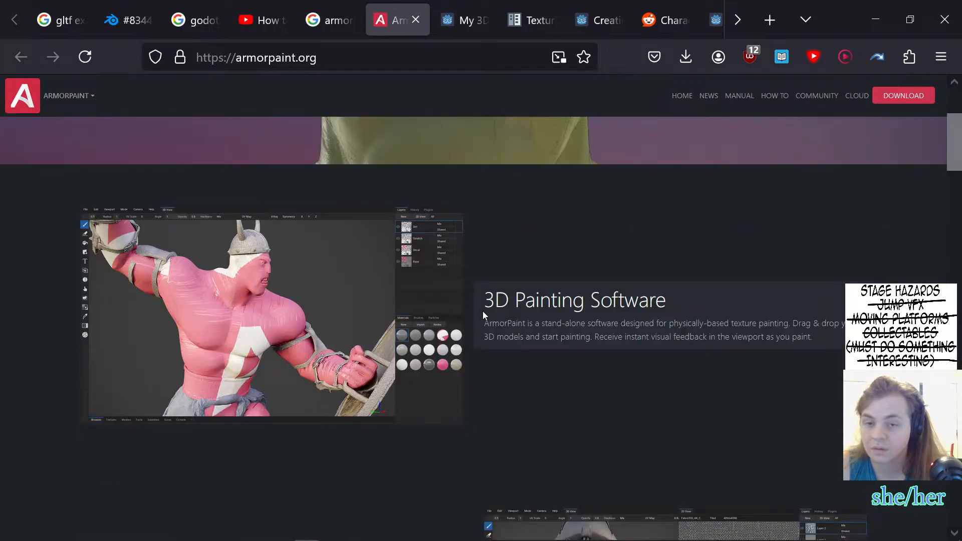
scroll(482, 313, down, 7)
scroll(481, 315, down, 10)
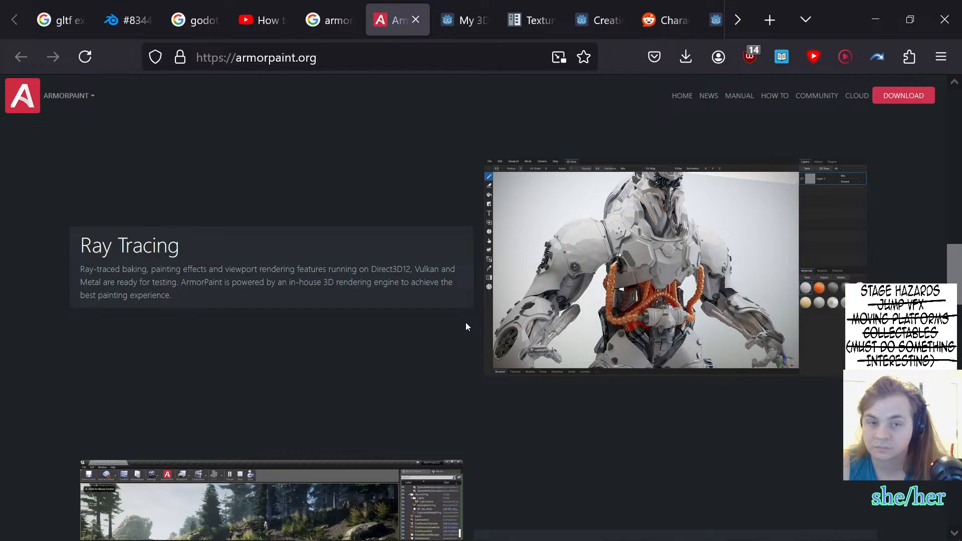
scroll(466, 326, down, 8)
scroll(465, 327, down, 6)
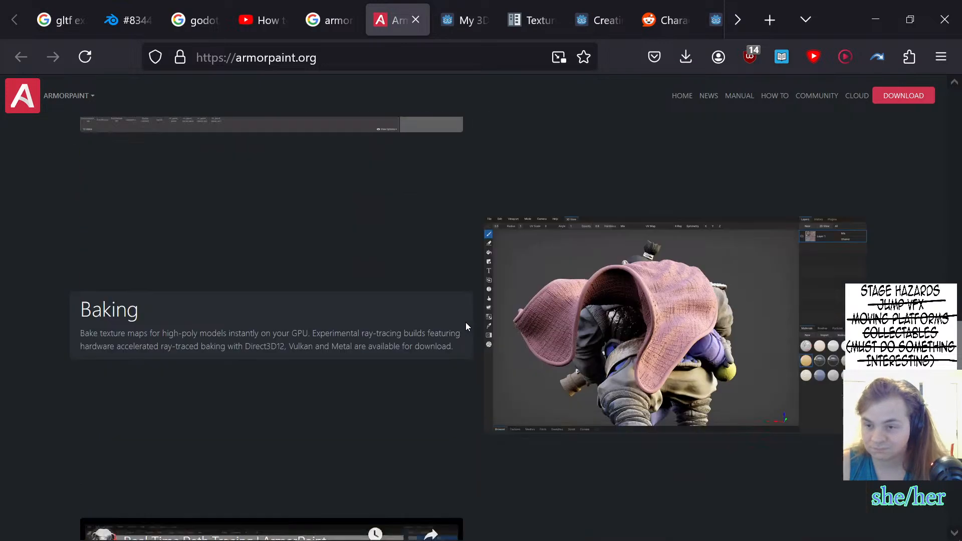
scroll(470, 325, down, 3)
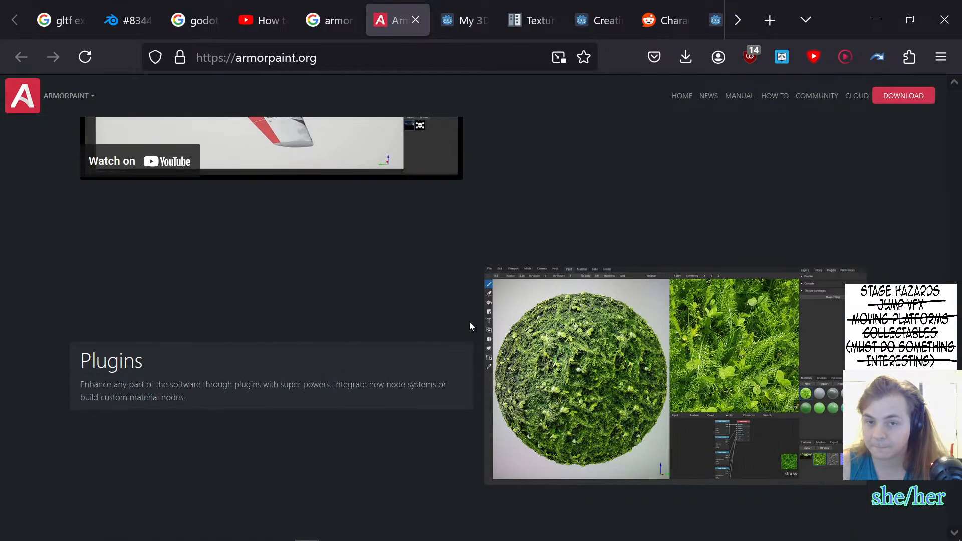
scroll(470, 326, down, 6)
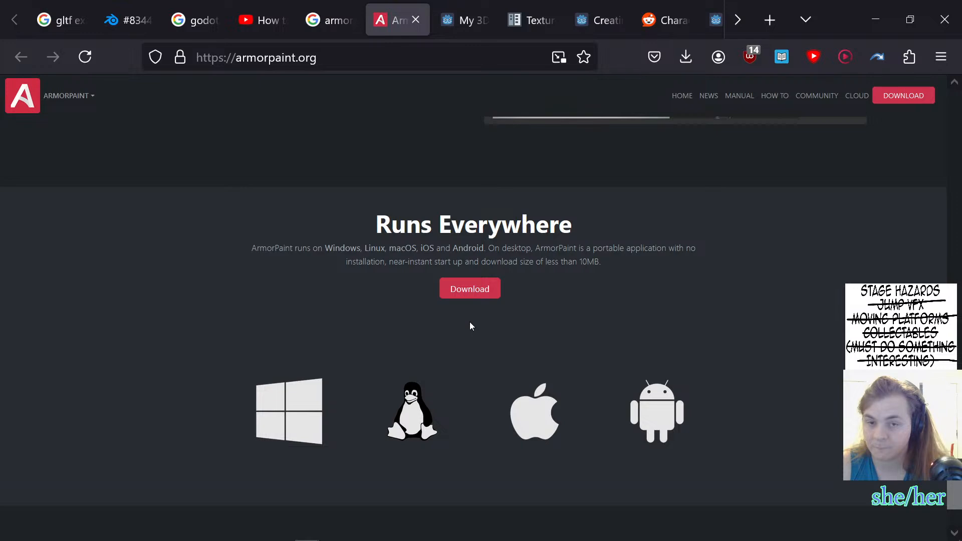
scroll(470, 325, down, 3)
drag(954, 470, 917, 90)
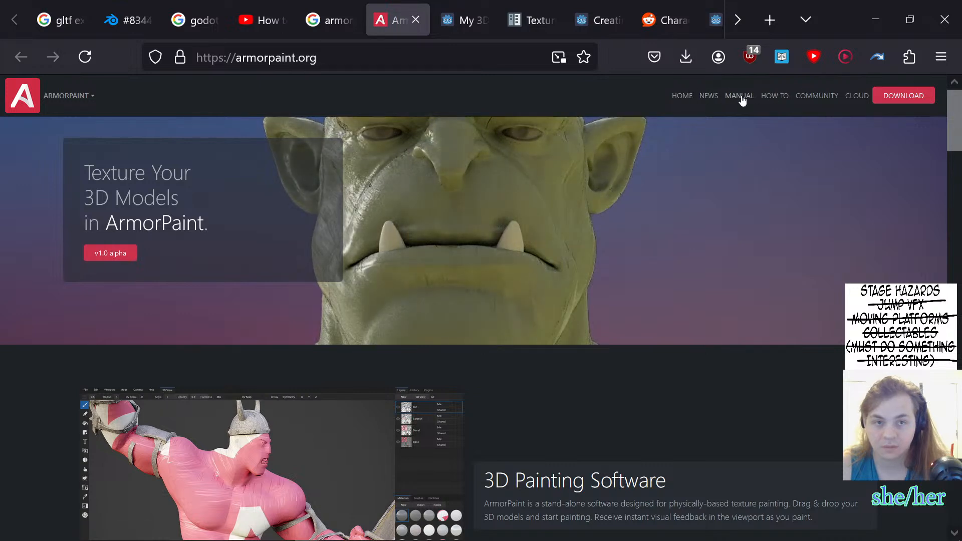
click(325, 5)
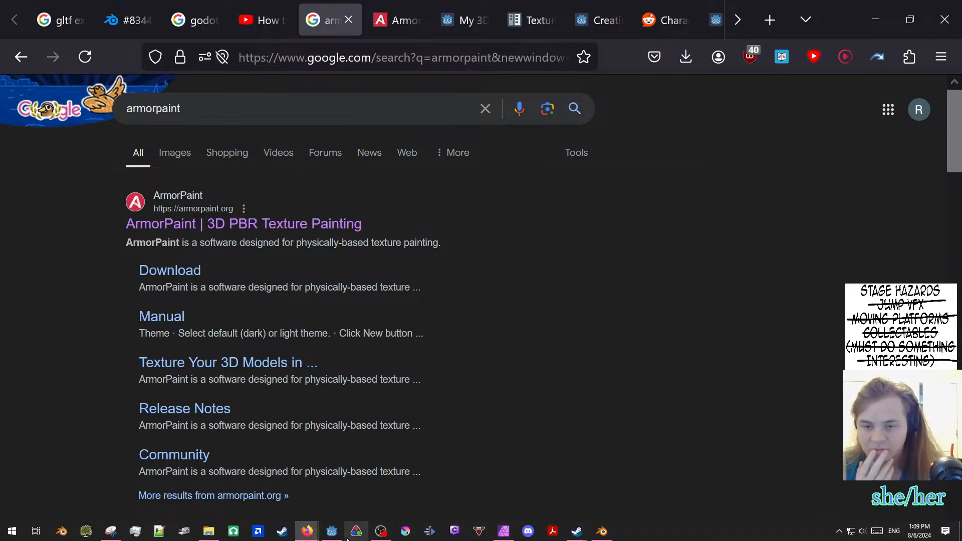
- Switch to the "3d platformer notes" document in Affinity Photo, hide the task text and strikethrough layers, and add a new pixel layer
click(503, 531)
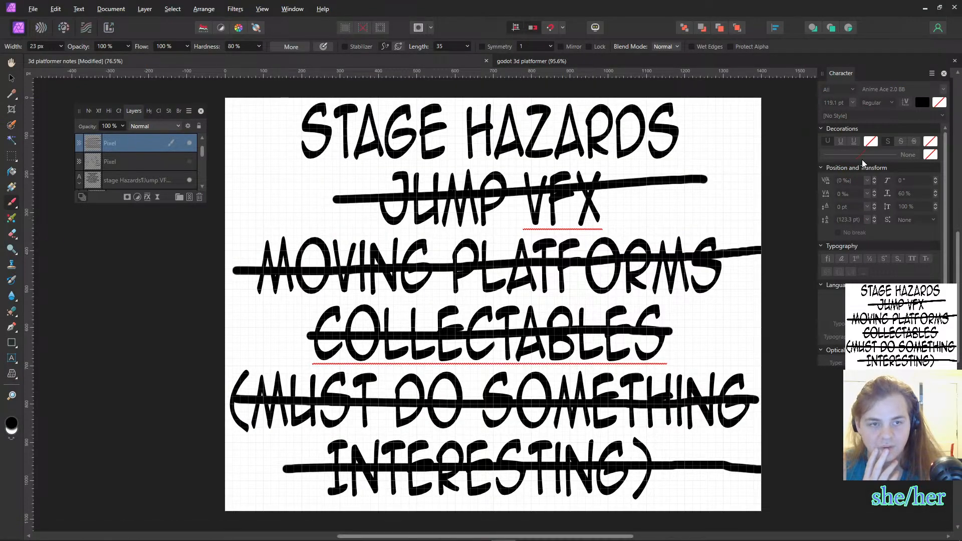
click(189, 143)
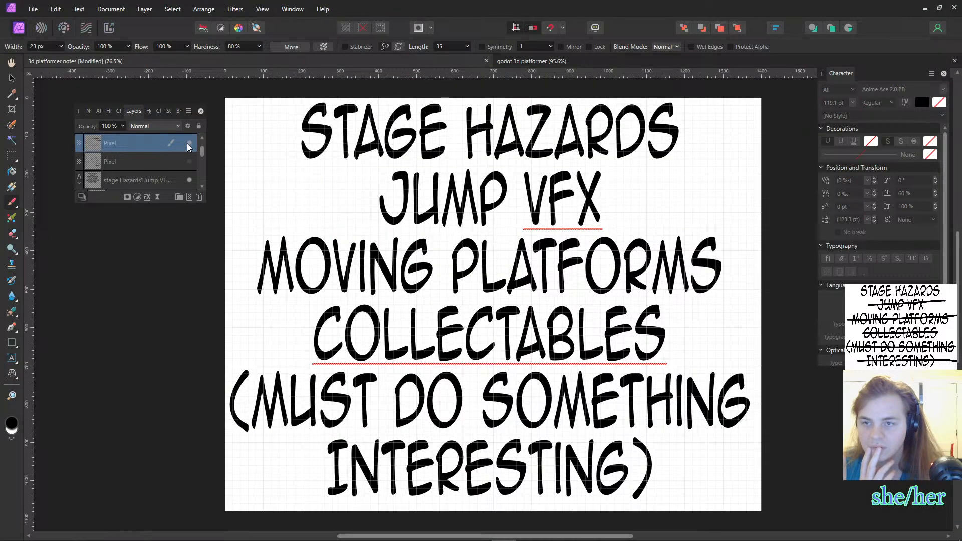
click(188, 143)
click(189, 179)
click(188, 144)
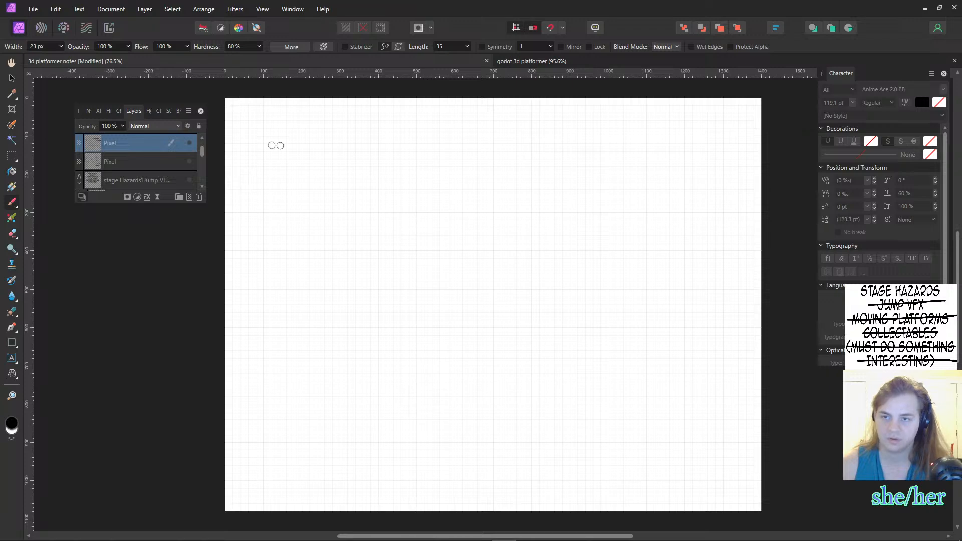
scroll(143, 153, up, 1)
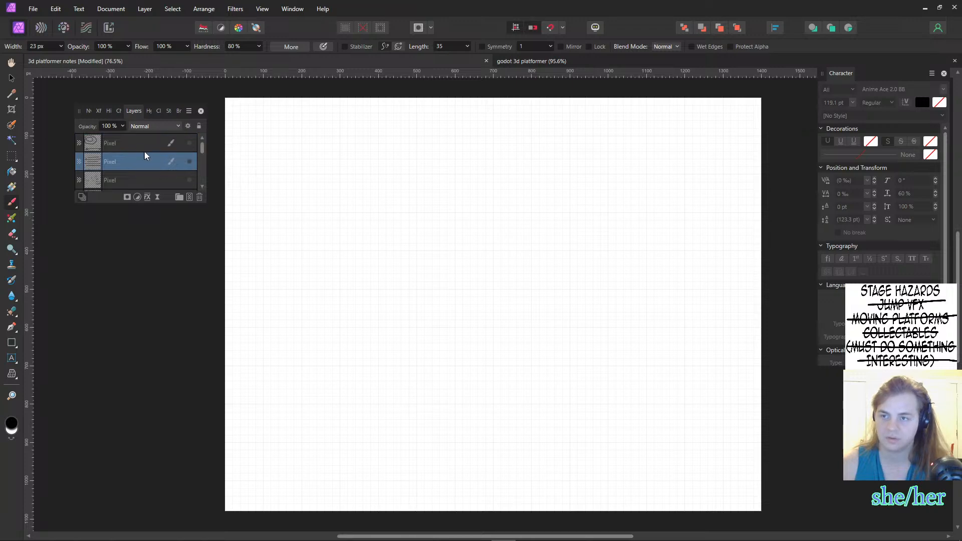
click(188, 198)
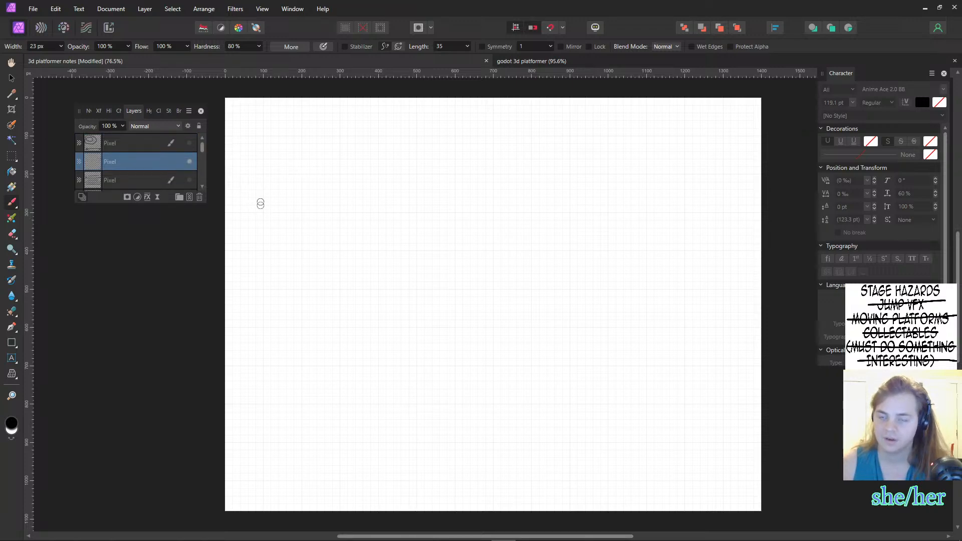
- Brush a square filled with a zigzag pattern, an arrow leading away from it, and a cube covered in the same scribbled pattern
mouse_move(261, 185)
mouse_down()
mouse_move(263, 279)
mouse_move(331, 317)
mouse_up()
drag(236, 289, 360, 277)
mouse_move(276, 206)
mouse_down()
mouse_move(338, 235)
mouse_move(331, 261)
mouse_move(443, 225)
mouse_move(444, 260)
mouse_up()
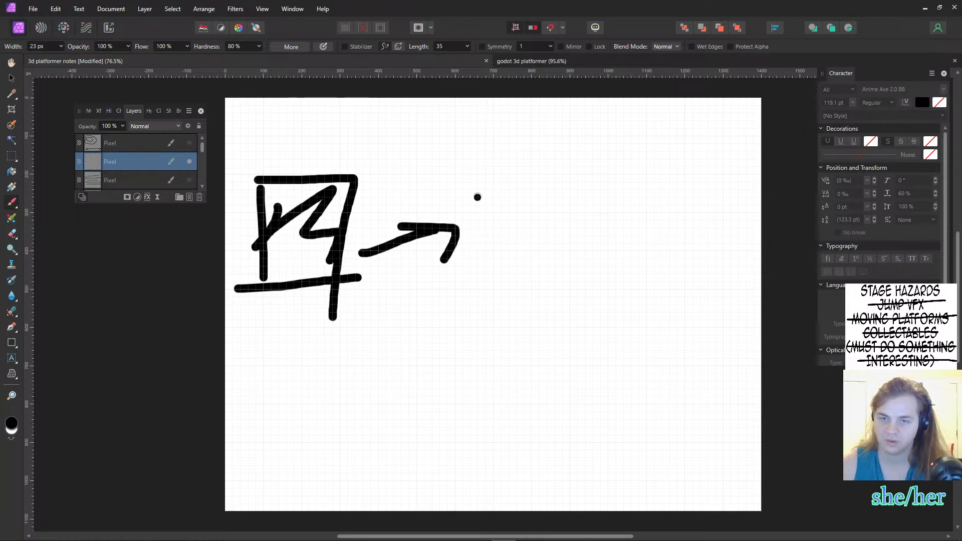
mouse_move(478, 197)
mouse_down()
mouse_move(482, 255)
mouse_move(500, 258)
mouse_up()
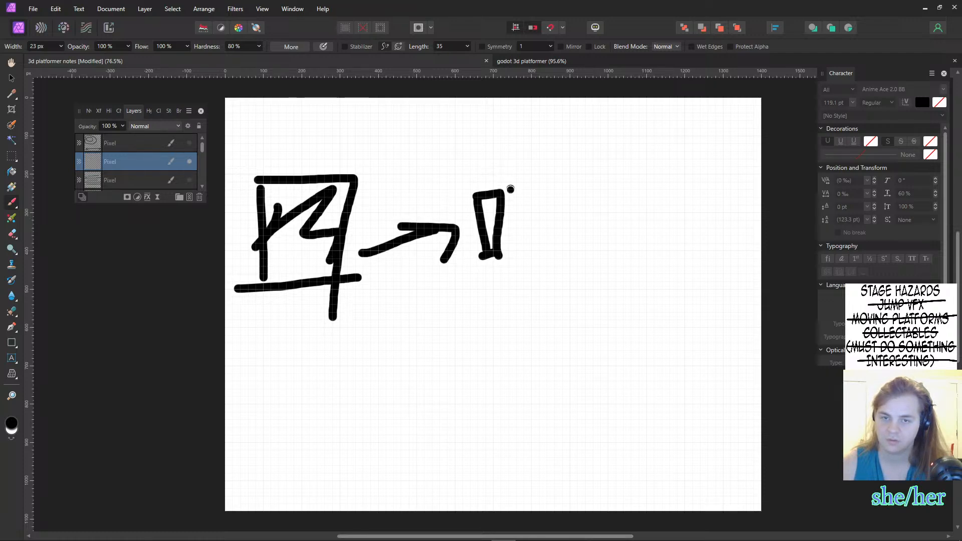
mouse_move(510, 185)
mouse_down()
mouse_move(547, 180)
mouse_move(545, 244)
mouse_move(518, 275)
mouse_up()
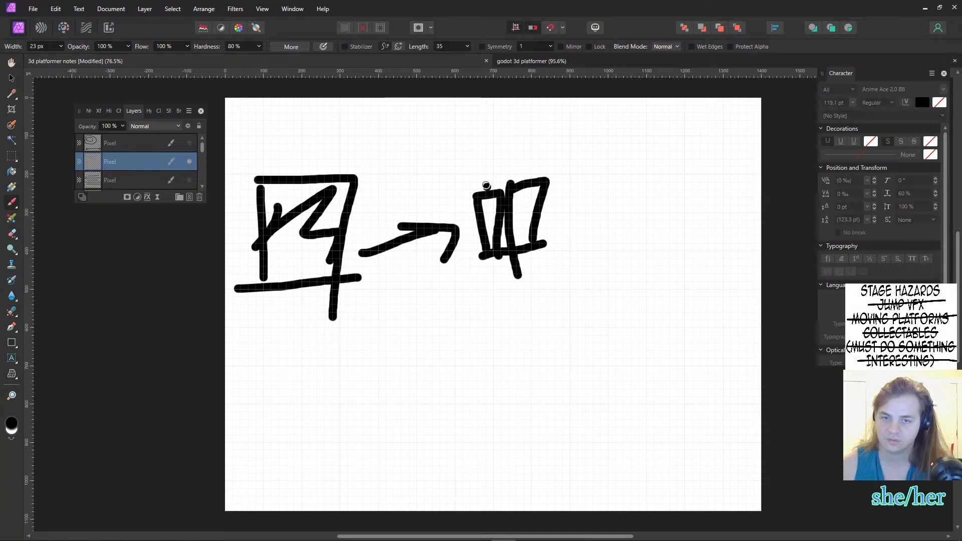
mouse_move(478, 189)
mouse_down()
mouse_move(526, 162)
mouse_move(549, 173)
mouse_up()
drag(520, 195, 508, 234)
drag(512, 163, 530, 181)
- Brush a patterned rectangle beside the scribbled cube, with a small tapered shape above it
drag(598, 126, 602, 158)
mouse_move(590, 191)
mouse_down()
mouse_move(591, 264)
mouse_move(653, 281)
mouse_move(585, 273)
mouse_move(586, 283)
mouse_up()
drag(591, 233, 654, 262)
drag(597, 133, 620, 132)
click(401, 385)
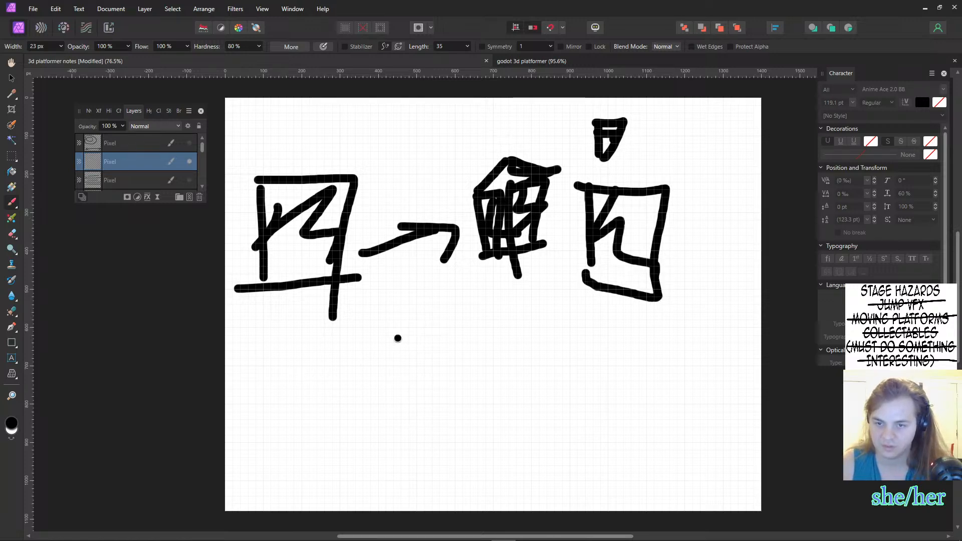
- Brush a plain upright 3D box with front, side and top faces below the first row of sketches
mouse_move(397, 335)
mouse_down()
mouse_move(394, 424)
mouse_move(436, 409)
mouse_move(442, 419)
mouse_up()
drag(390, 425, 445, 418)
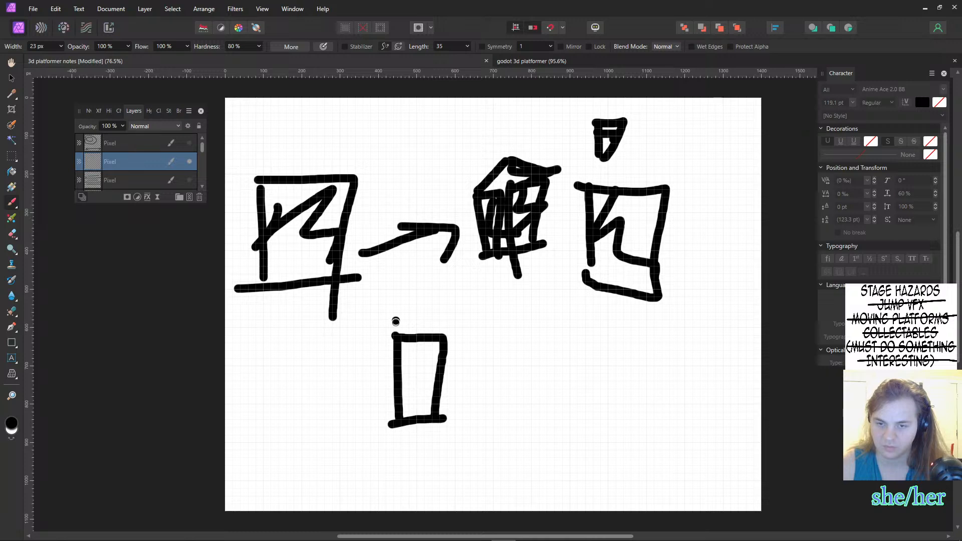
mouse_move(393, 333)
mouse_down()
mouse_move(434, 312)
mouse_move(474, 324)
mouse_up()
drag(440, 422, 466, 401)
click(462, 352)
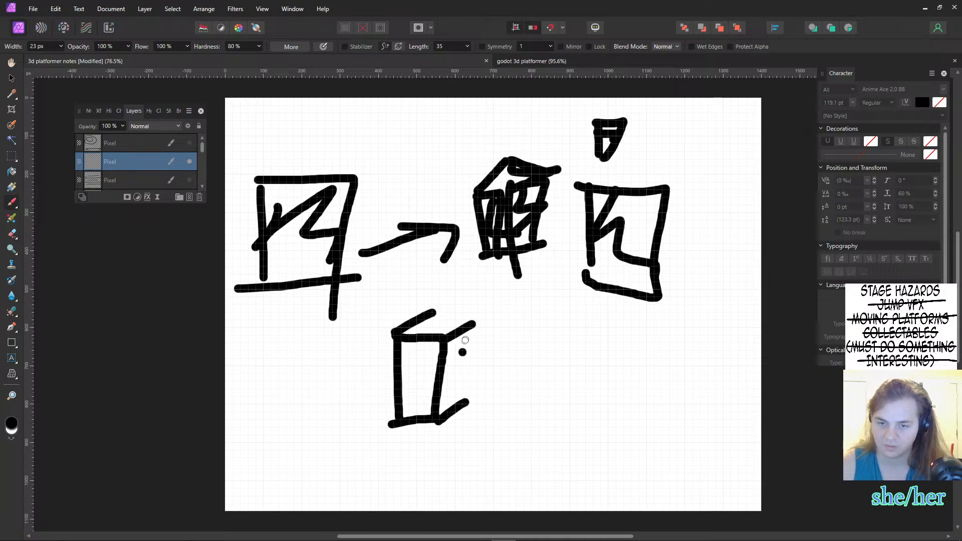
drag(472, 325, 468, 409)
drag(431, 312, 464, 319)
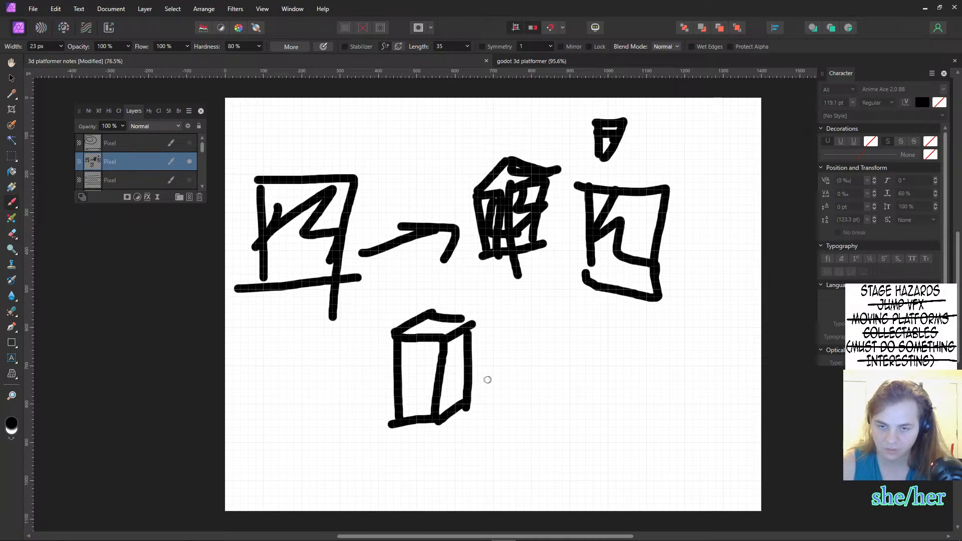
- Brush an arrow from the plain box to a row of four adjoining panels representing its unwrapped sides
drag(480, 380, 501, 377)
mouse_move(499, 359)
mouse_down()
mouse_move(519, 374)
mouse_move(505, 387)
mouse_up()
mouse_move(563, 360)
mouse_down()
mouse_move(566, 435)
mouse_move(600, 439)
mouse_up()
mouse_move(601, 374)
mouse_down()
mouse_move(653, 355)
mouse_move(649, 453)
mouse_move(657, 435)
mouse_up()
mouse_move(656, 357)
mouse_down()
mouse_move(693, 375)
mouse_move(695, 434)
mouse_up()
mouse_move(692, 357)
mouse_down()
mouse_move(720, 356)
mouse_move(724, 437)
mouse_up()
drag(689, 440, 724, 411)
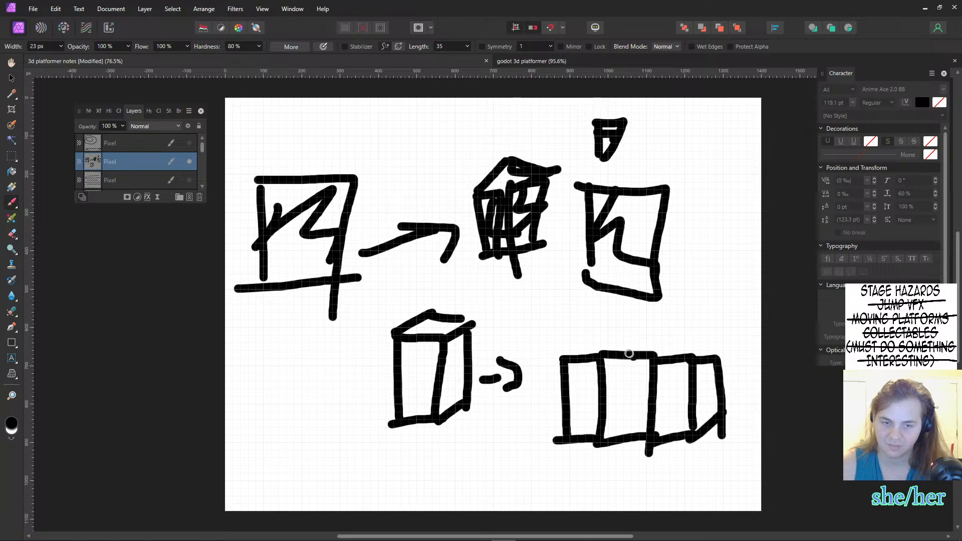
- Complete the unwrapped box with top and bottom flaps, and mark its faces with letters, scribbles and dots
mouse_move(605, 354)
mouse_down()
mouse_move(649, 318)
mouse_move(651, 353)
mouse_up()
mouse_move(649, 440)
mouse_down()
mouse_move(658, 468)
mouse_move(691, 446)
mouse_up()
mouse_move(579, 415)
mouse_down()
mouse_move(580, 396)
mouse_move(603, 403)
mouse_move(626, 387)
mouse_move(635, 421)
mouse_move(621, 423)
mouse_up()
mouse_move(682, 396)
mouse_down()
mouse_move(668, 411)
mouse_move(677, 416)
mouse_up()
drag(671, 453, 666, 456)
click(628, 340)
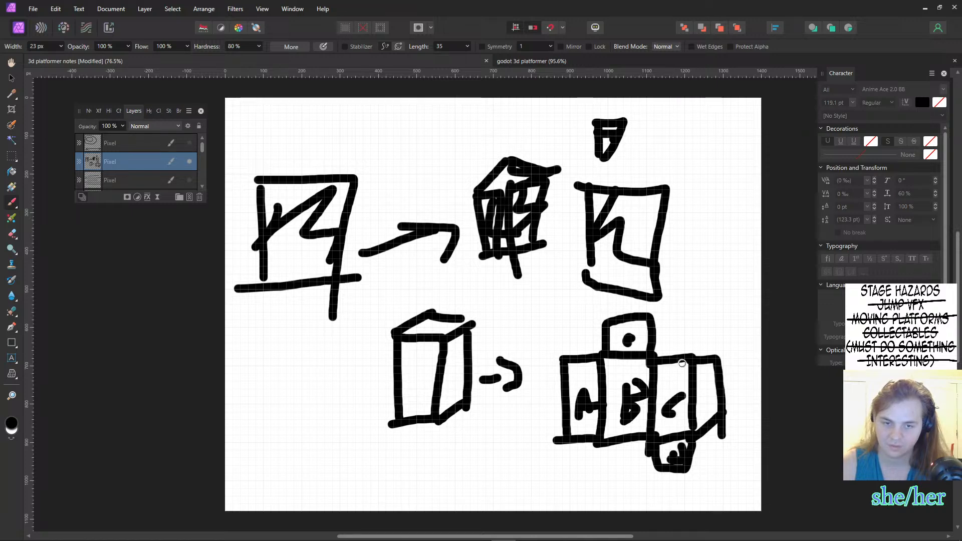
click(705, 383)
click(703, 398)
- Switch back to the browser and reopen the "My 3D asset workflow" forum post
key(alt+Tab)
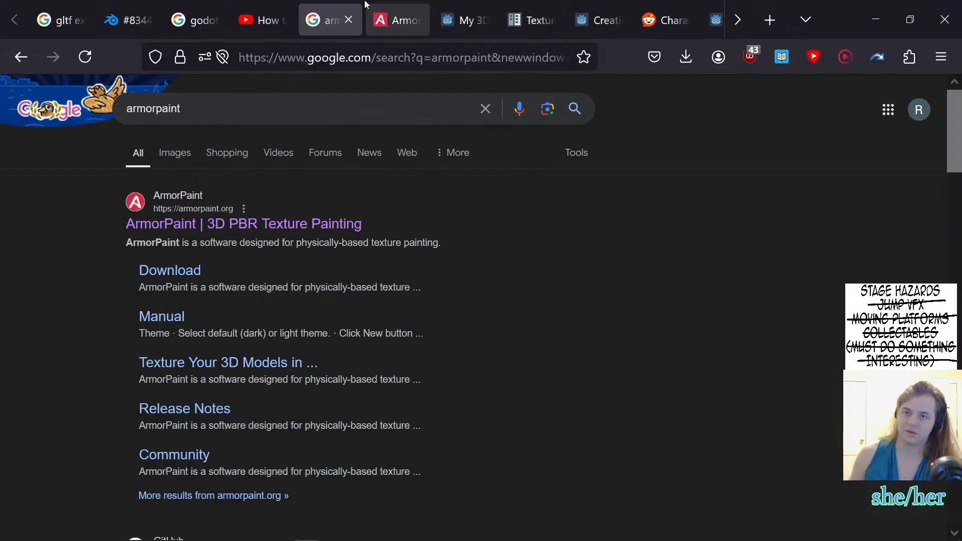
click(480, 6)
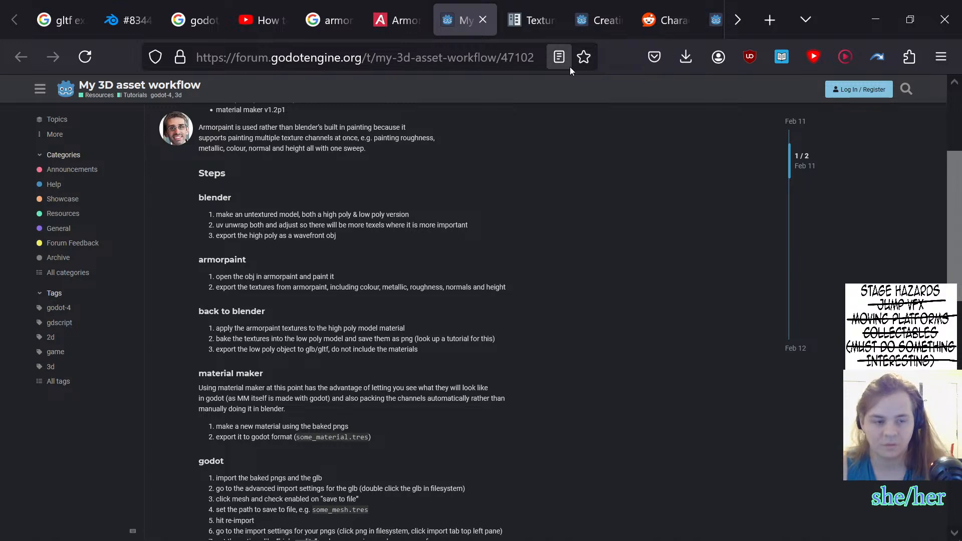
- Bookmark the "My 3D asset workflow" forum post
click(583, 57)
click(505, 287)
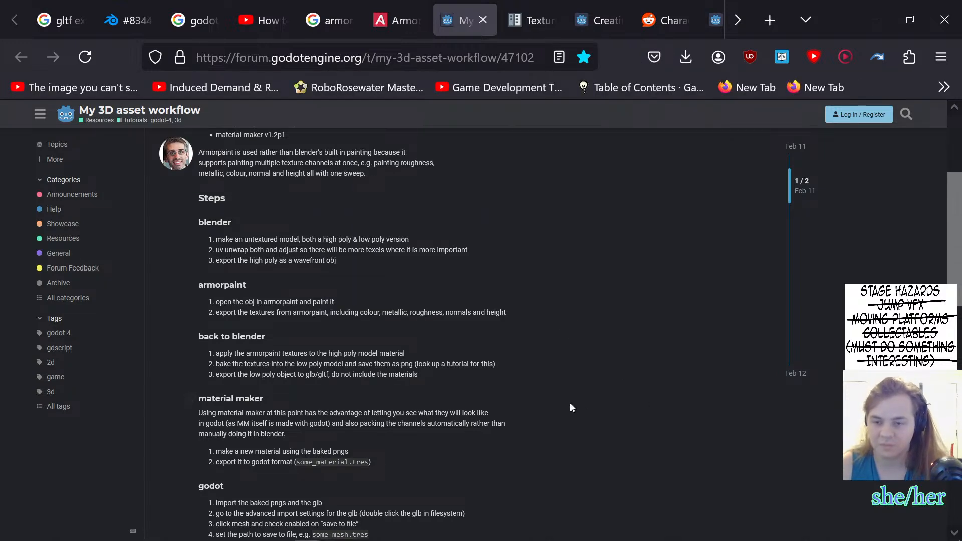
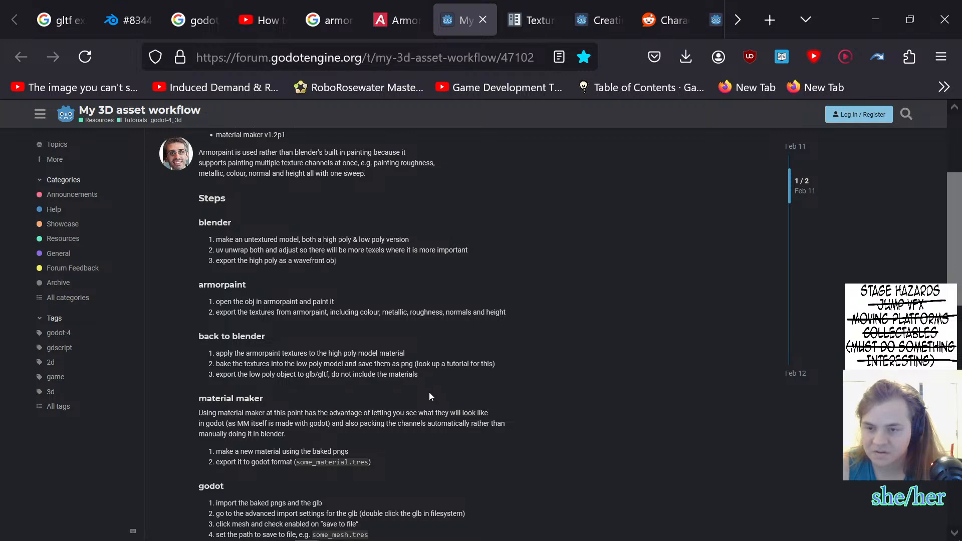
- Read the rest of the forum post, covering its Material Maker and Godot steps, other thoughts and the reply about baking
scroll(429, 391, down, 4)
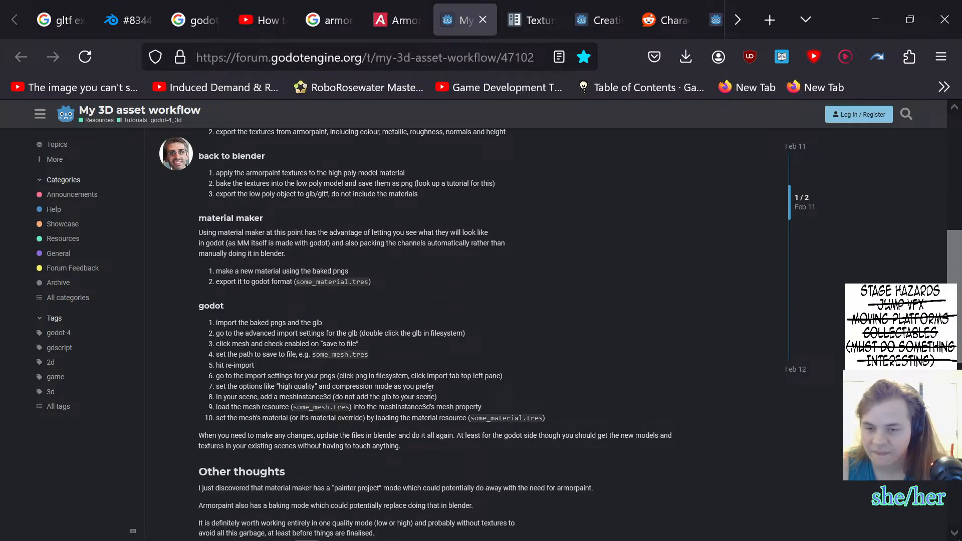
scroll(429, 394, down, 2)
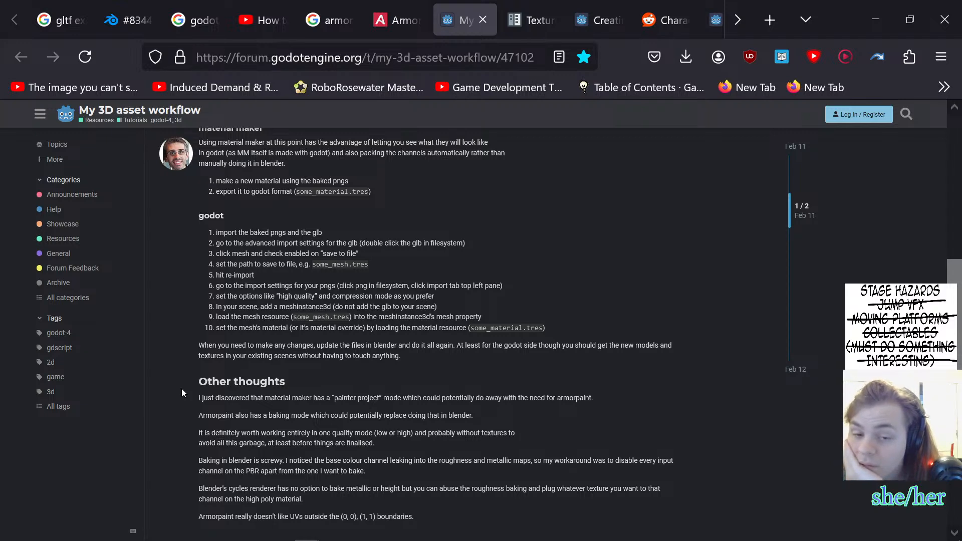
scroll(182, 392, down, 1)
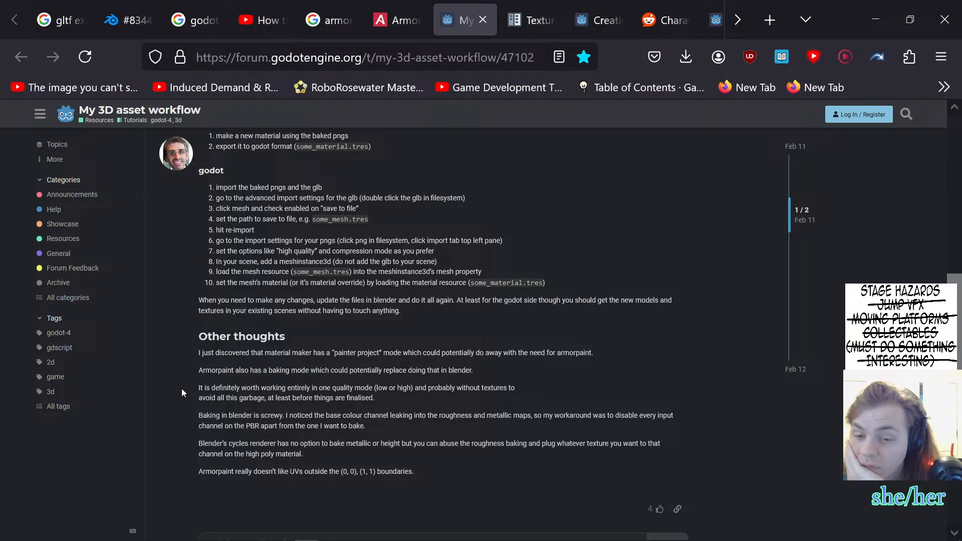
scroll(182, 390, down, 3)
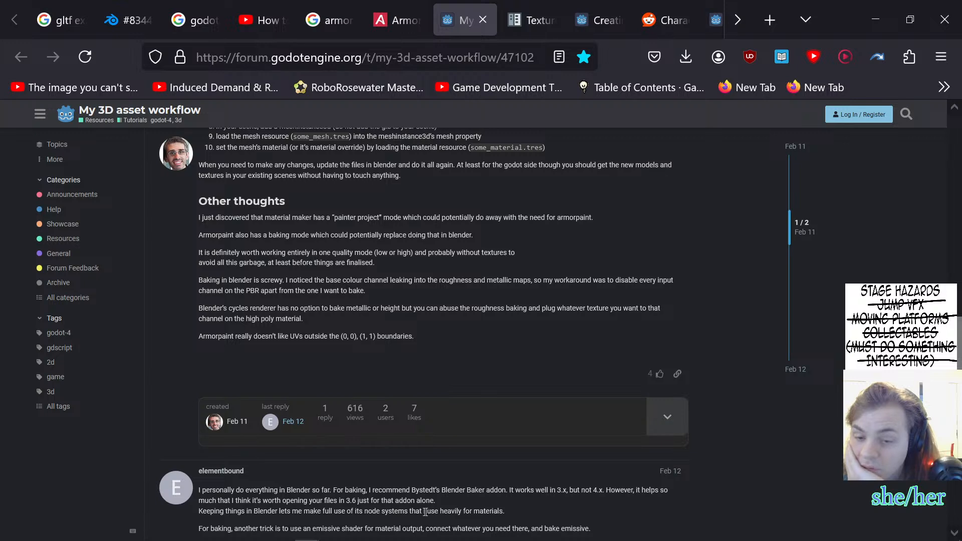
drag(411, 490, 485, 489)
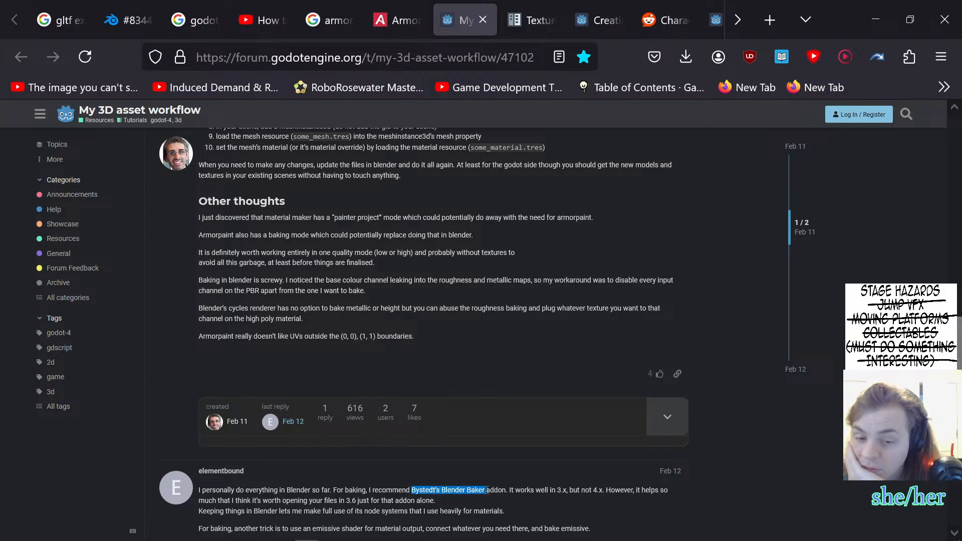
click(490, 458)
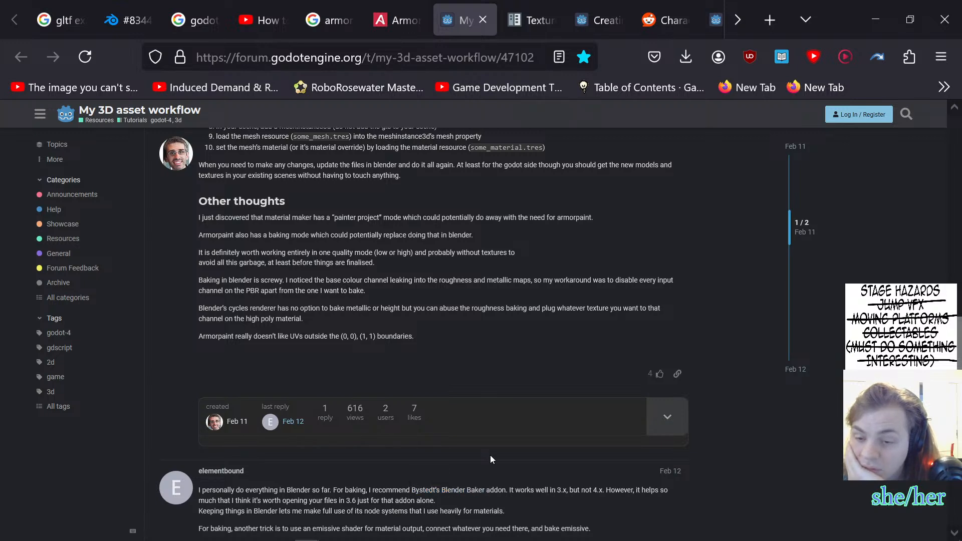
scroll(489, 455, down, 3)
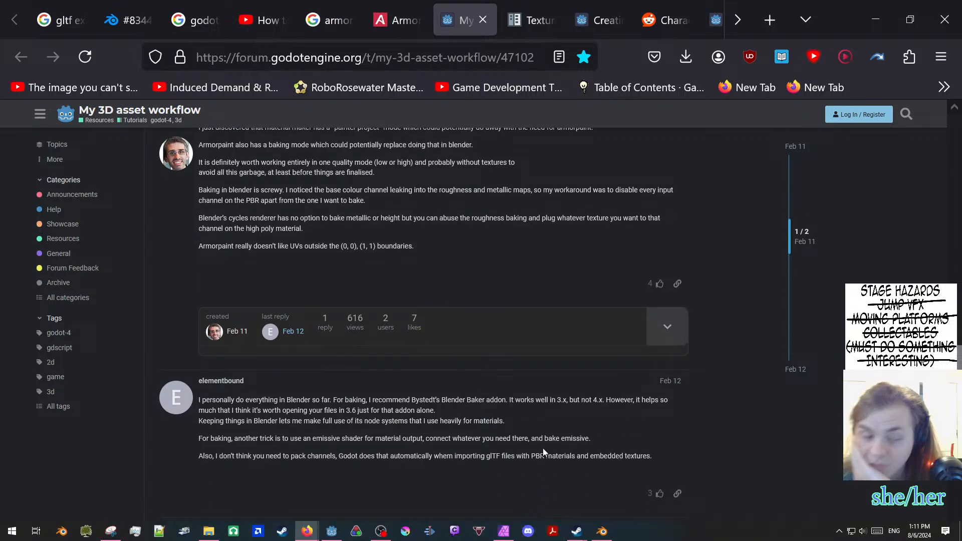
mouse_move(577, 534)
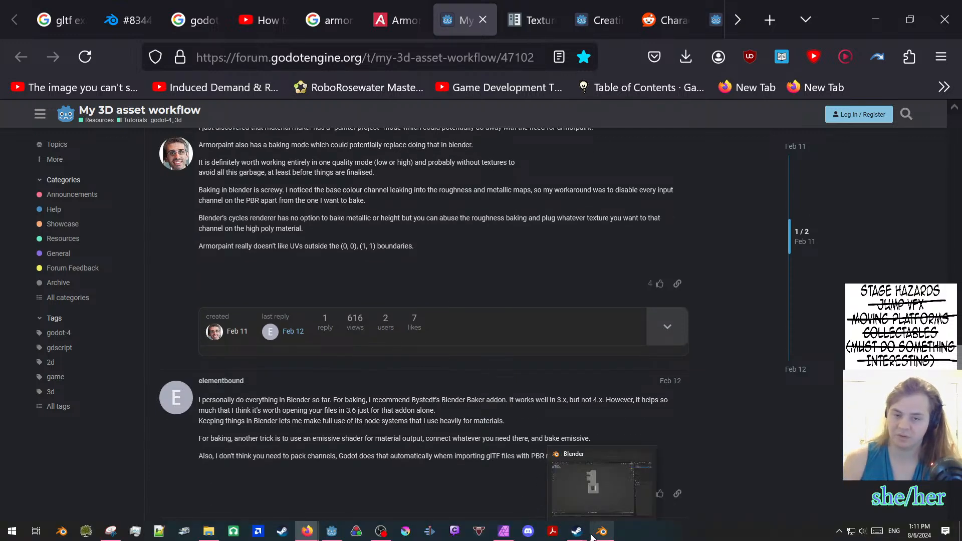
scroll(464, 427, down, 5)
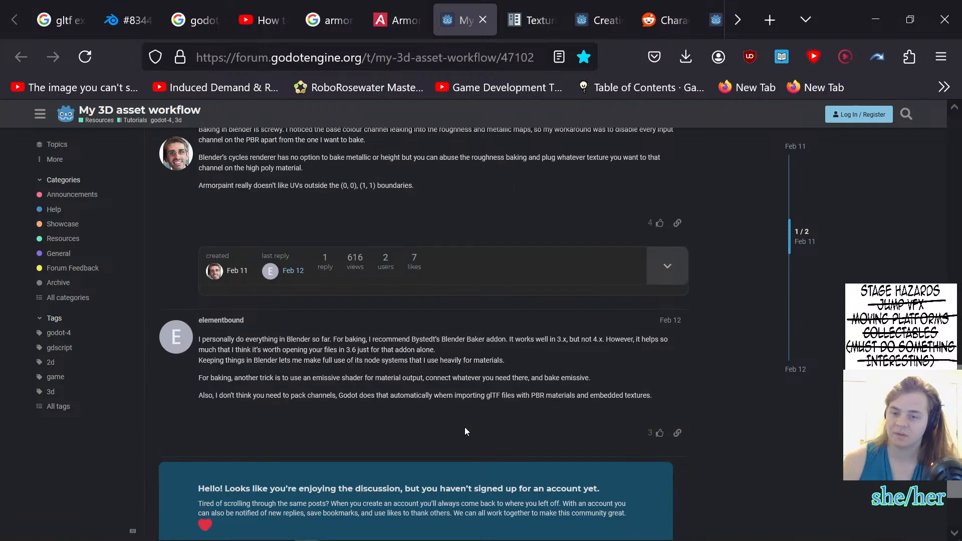
scroll(441, 420, up, 15)
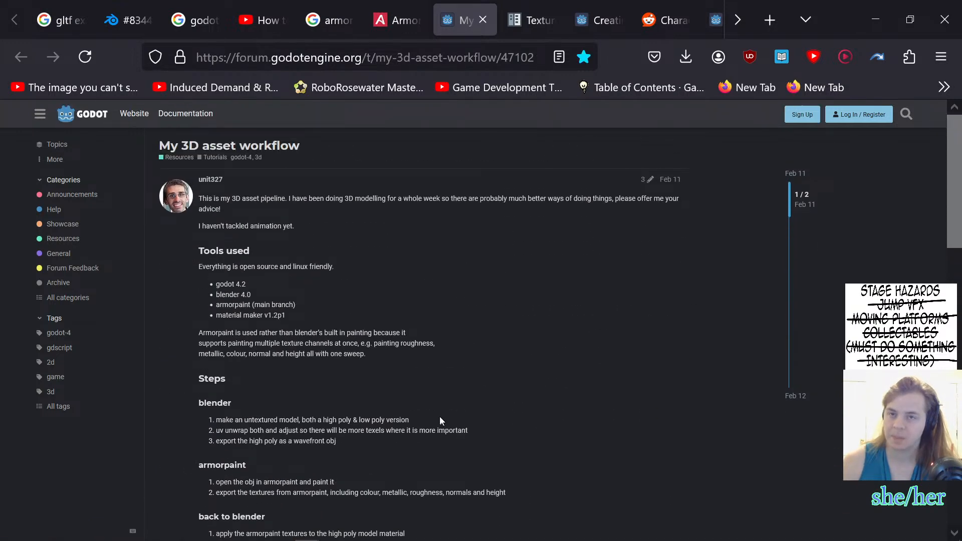
- Return to the armorpaint search results and look through the related questions, discussions and videos
click(310, 25)
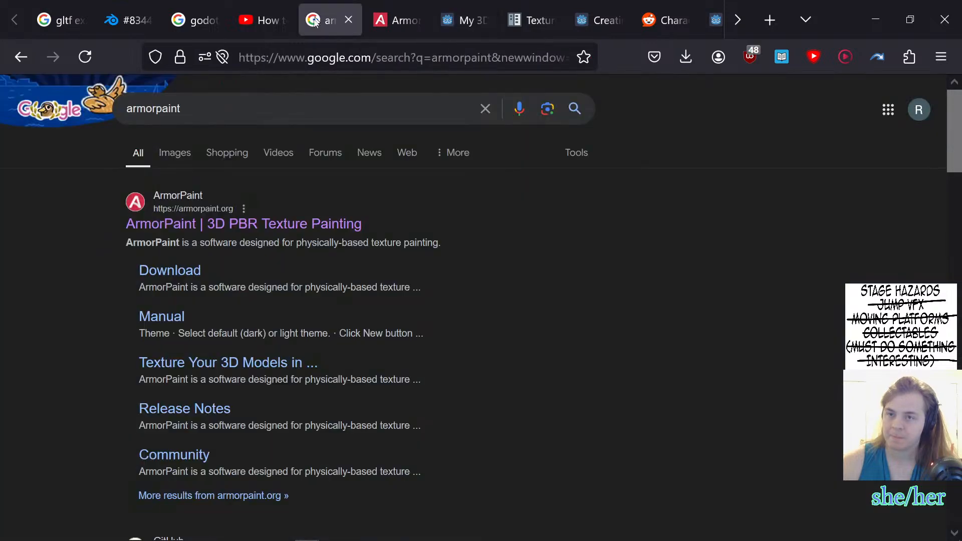
scroll(272, 300, down, 6)
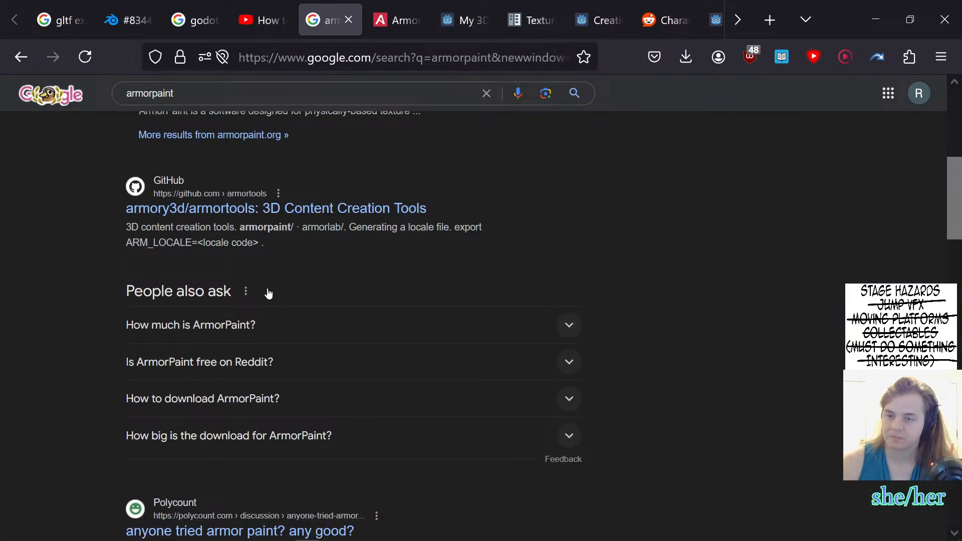
scroll(88, 349, down, 3)
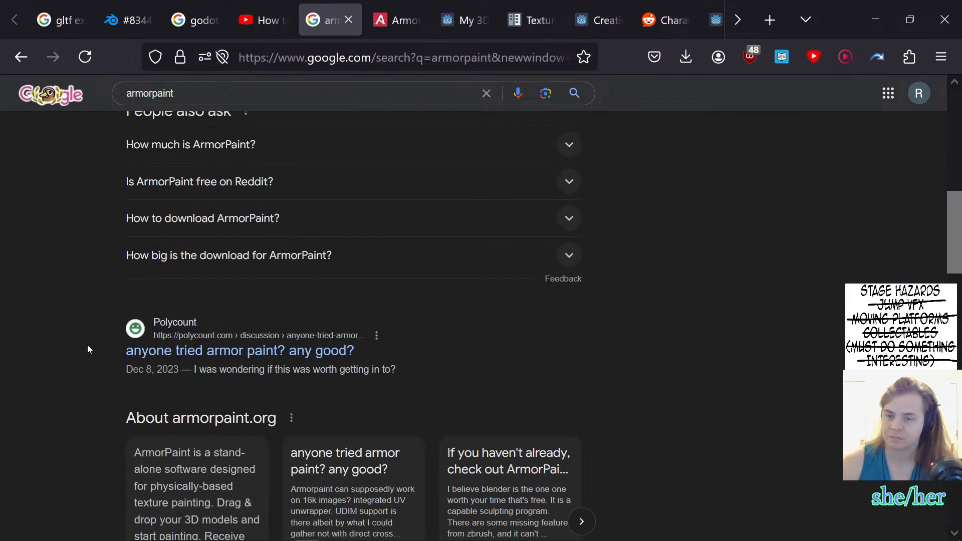
scroll(88, 349, down, 2)
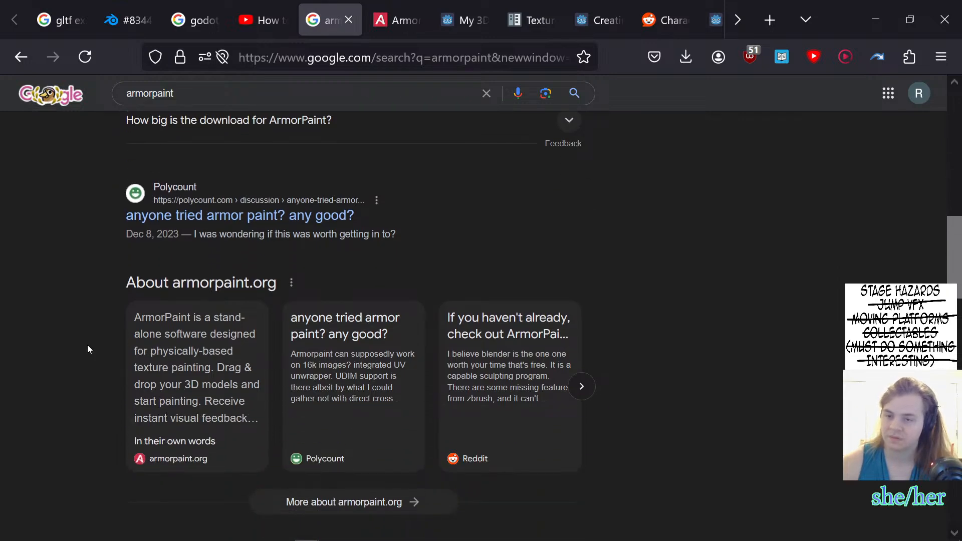
scroll(88, 349, down, 2)
scroll(87, 350, down, 2)
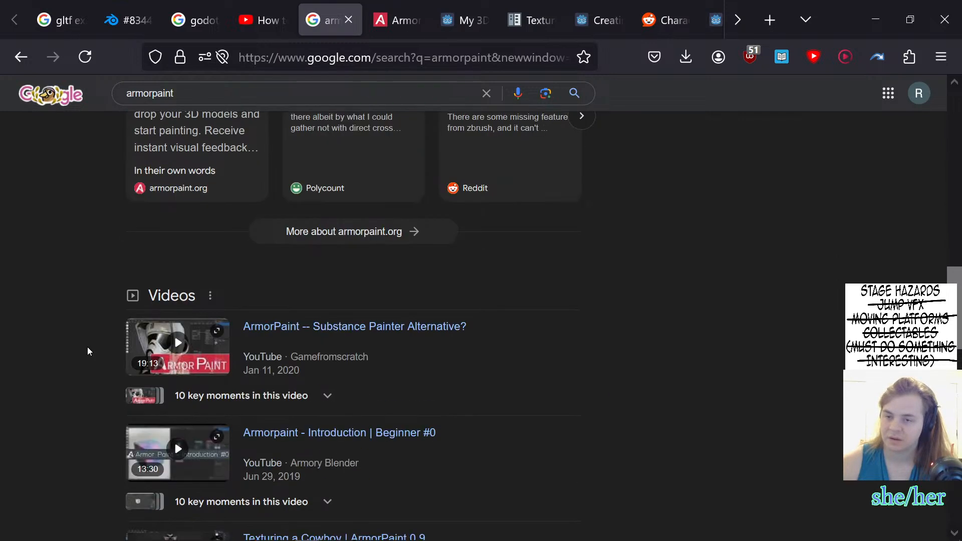
scroll(87, 350, down, 2)
scroll(88, 351, down, 2)
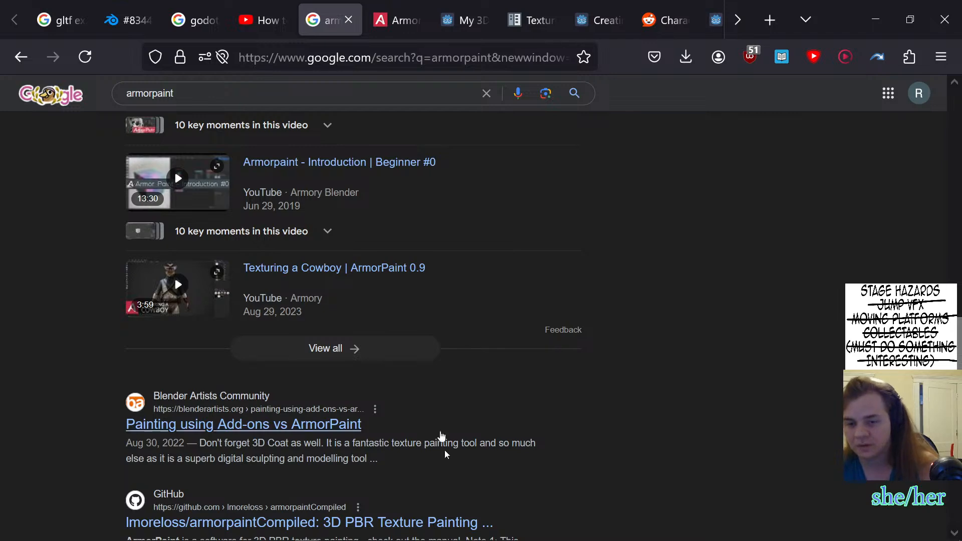
- Switch to the 3d platformer notes in Affinity Photo, hide the box sketch layer and show the "Stage Hazards" to-do text layer
click(503, 536)
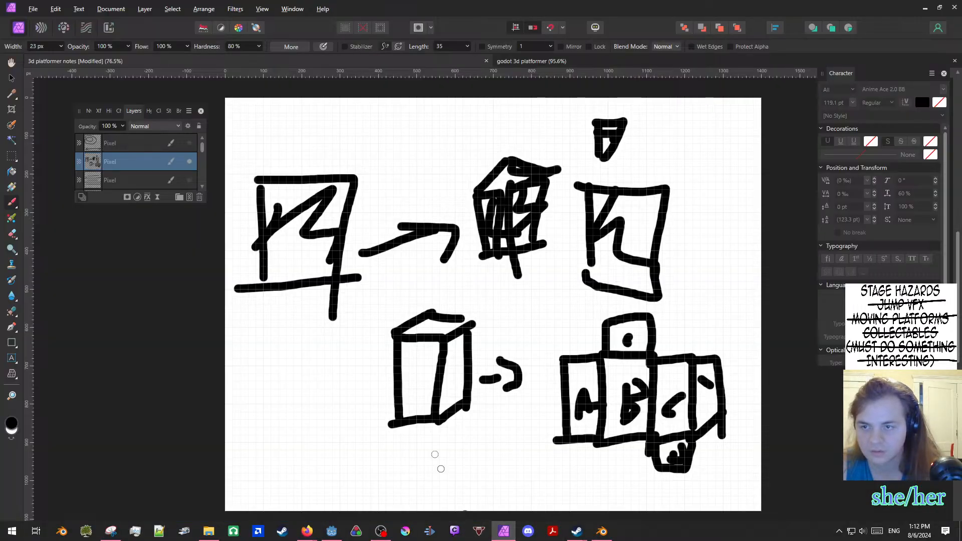
click(188, 162)
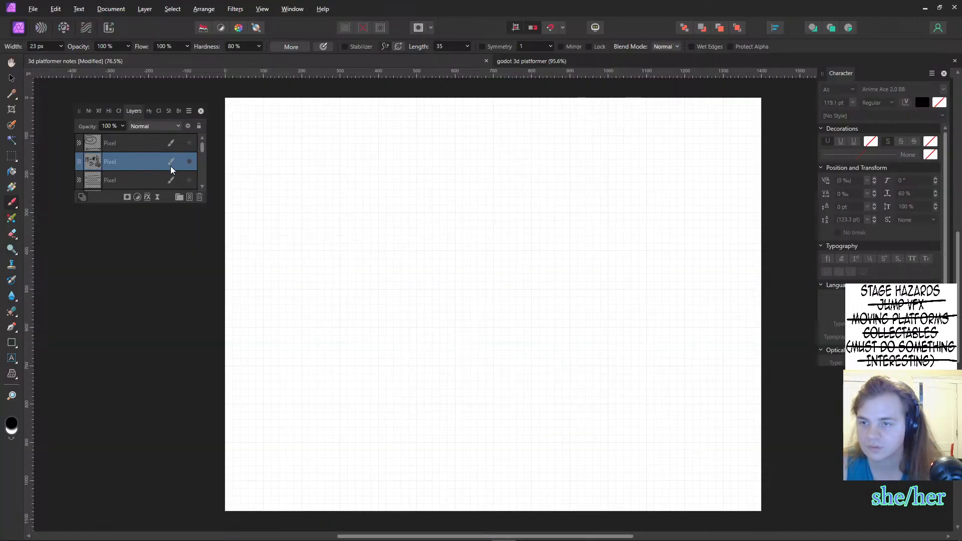
scroll(171, 168, down, 2)
click(147, 160)
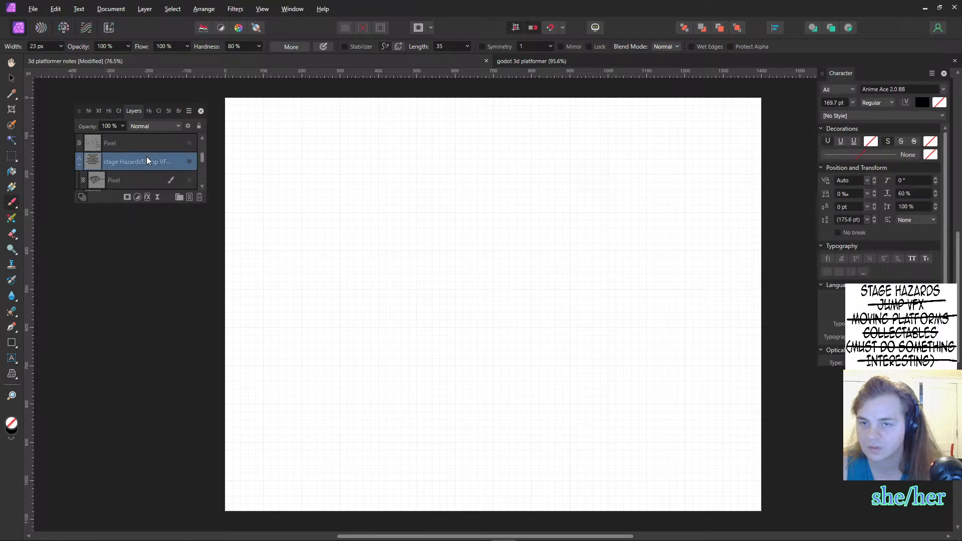
click(189, 161)
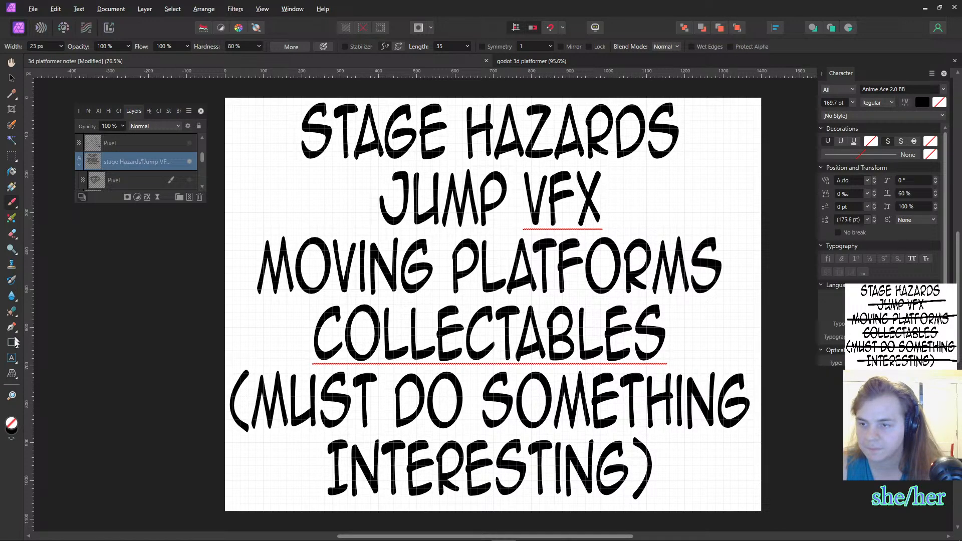
- Replace every line below "Stage Hazards" in the to-do text with "Learn Everything"
click(12, 358)
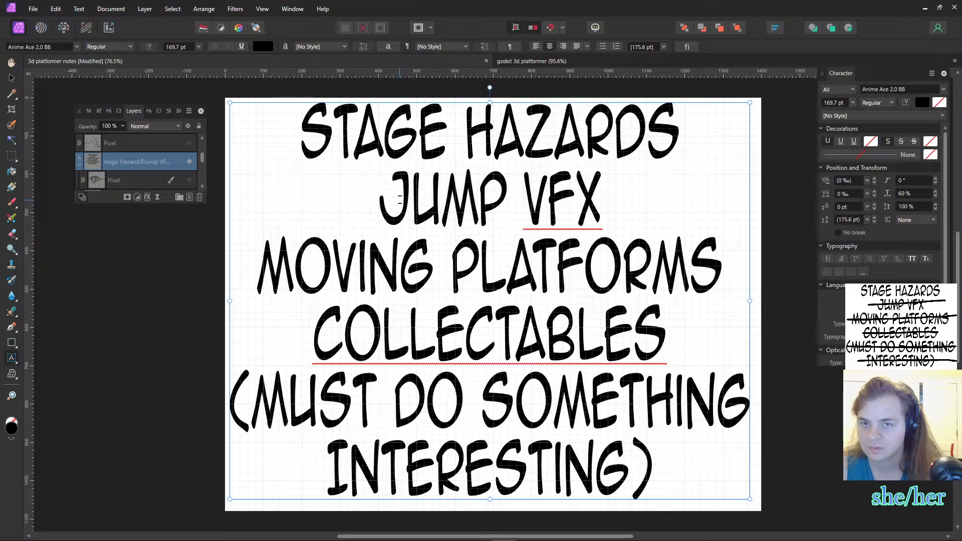
drag(379, 198, 665, 469)
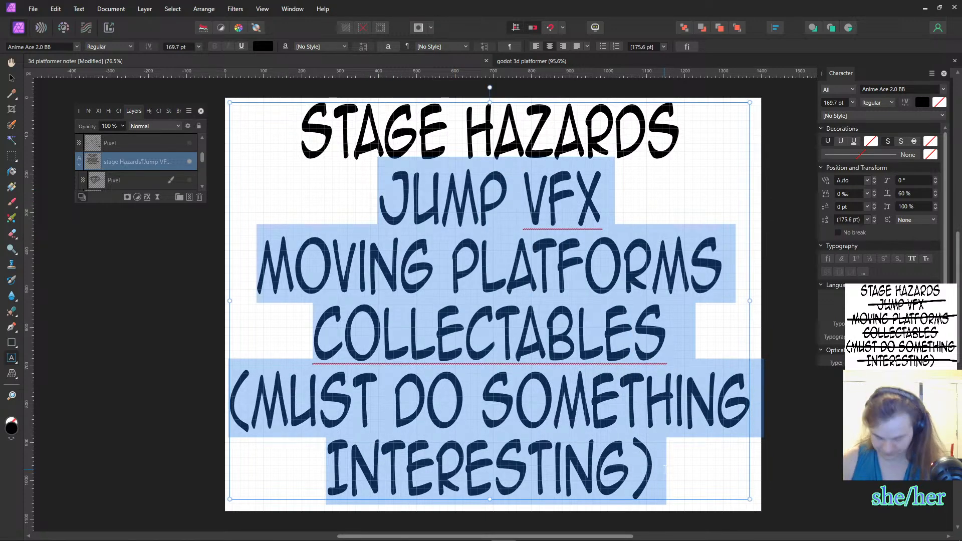
text(H)
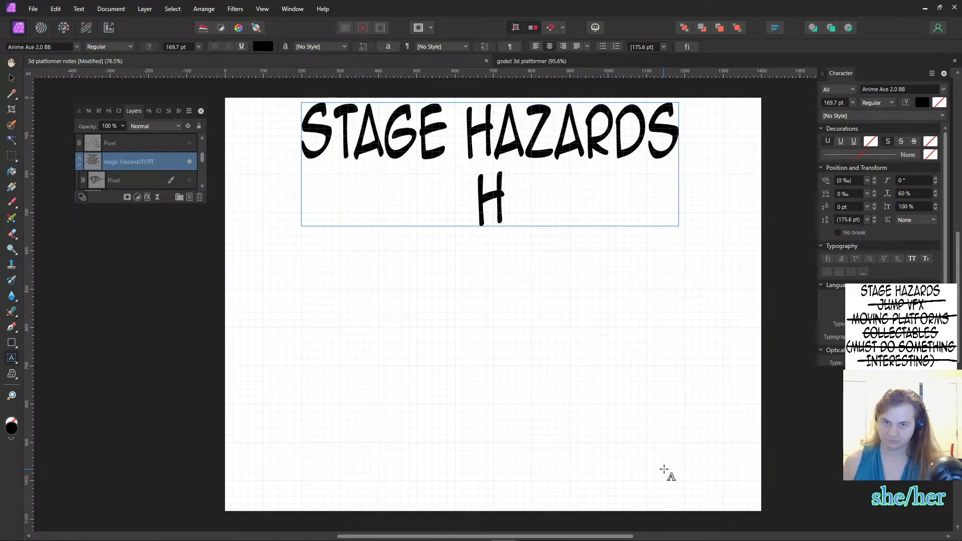
key(BackSpace)
text(L)
text(Learn E)
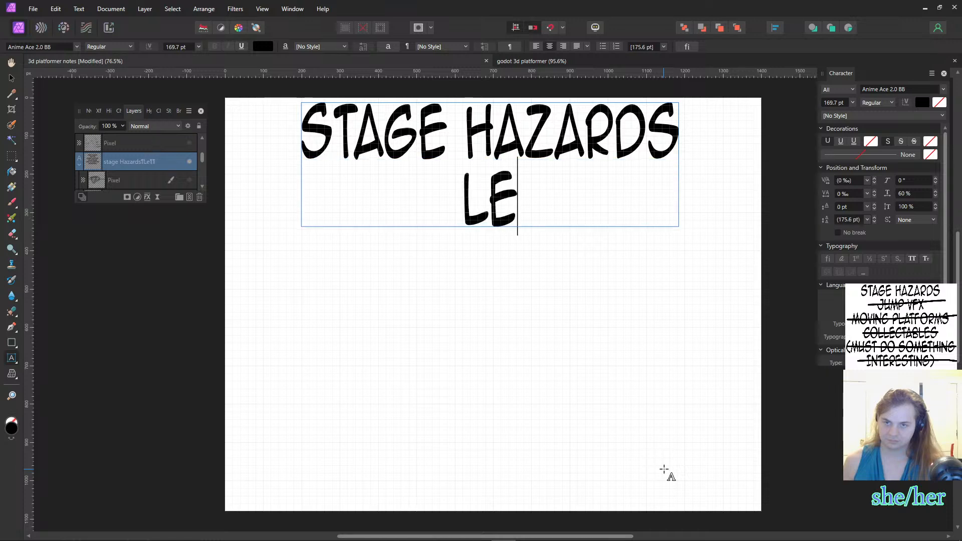
text(ver)
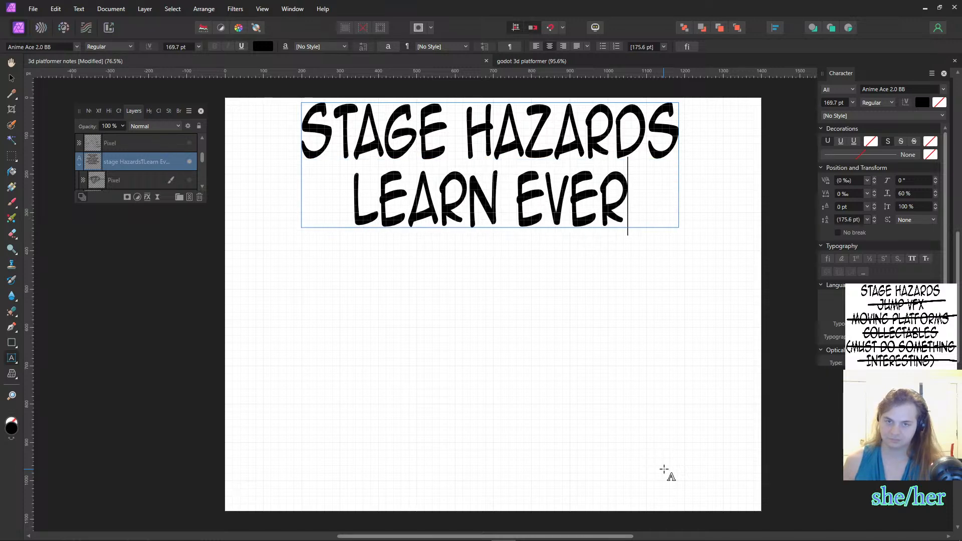
text(ything)
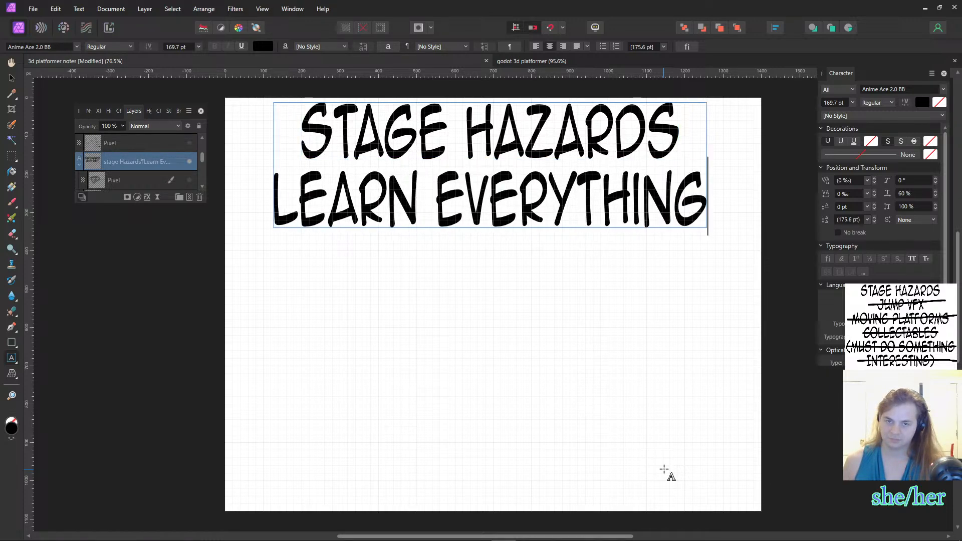
- Add the line "I need to know" below "Learn Everything" and begin another line
key(Return)
text(I need to know )
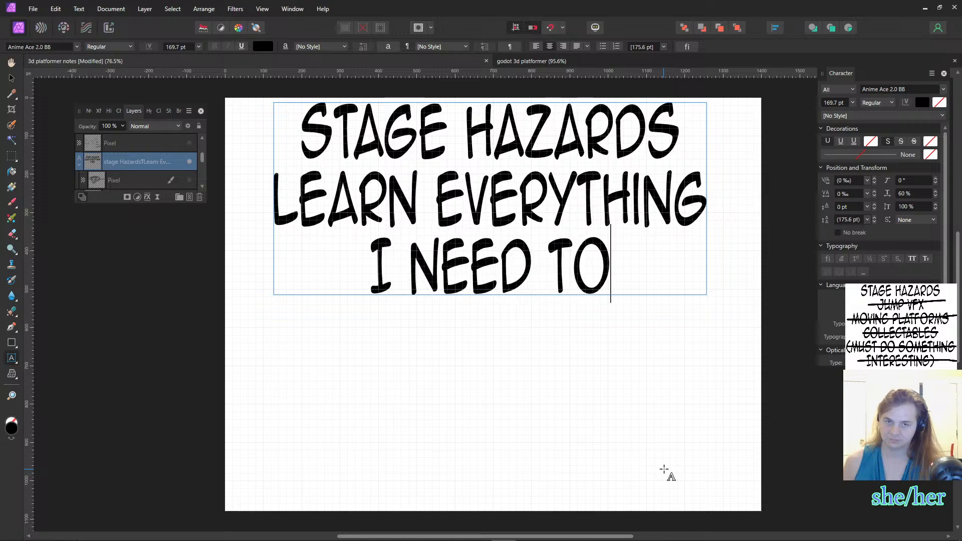
text(about)
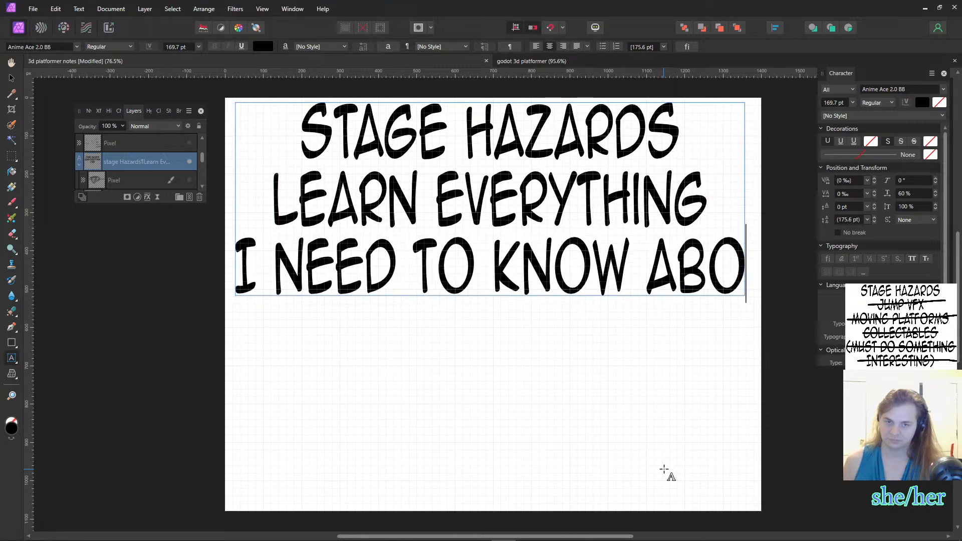
key(BackSpace)
key(BackSpace)
key(BackSpace)
key(BackSpace)
key(BackSpace)
key(Return)
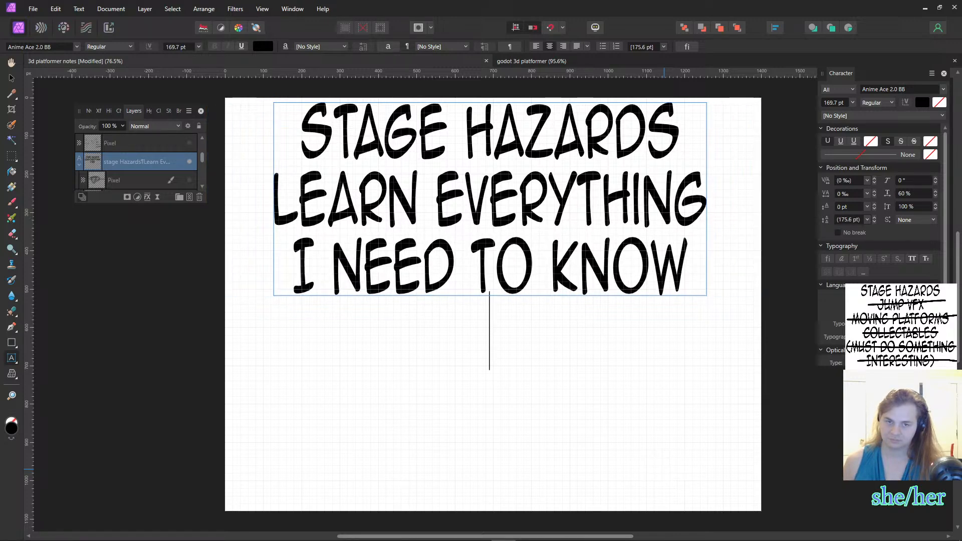
- Add the lines "about texturing", "in blender and" and "godot" to the end of the Stage Hazards to-do text
text(about texturin)
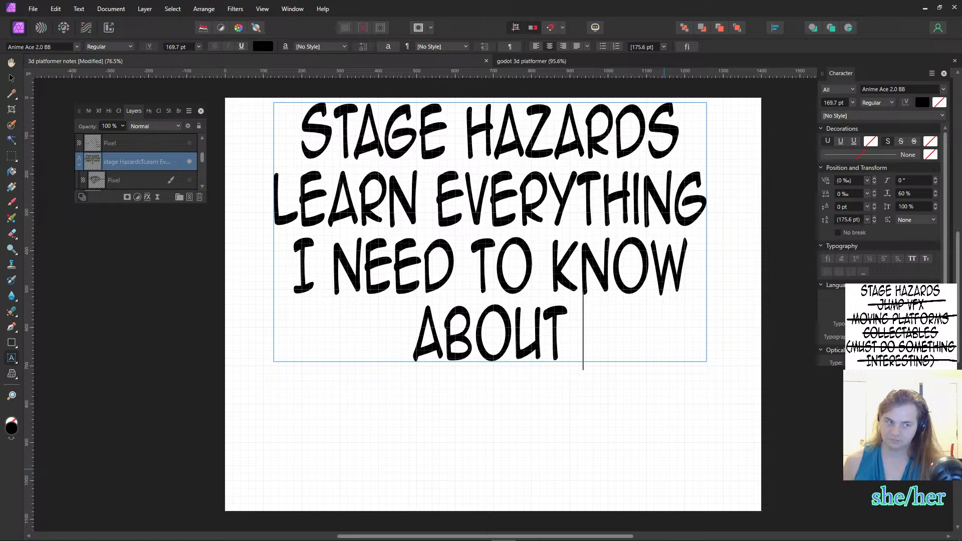
text(g)
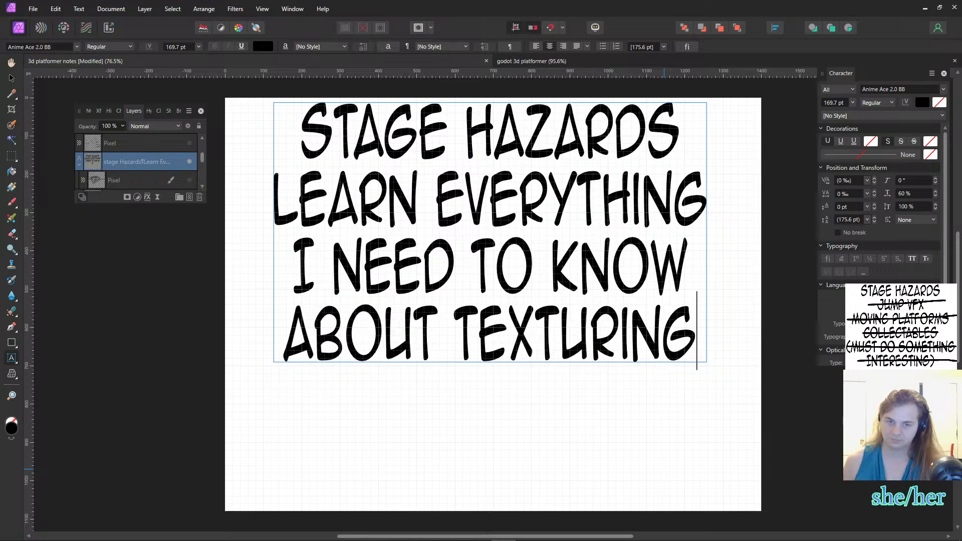
key(Return)
text(in )
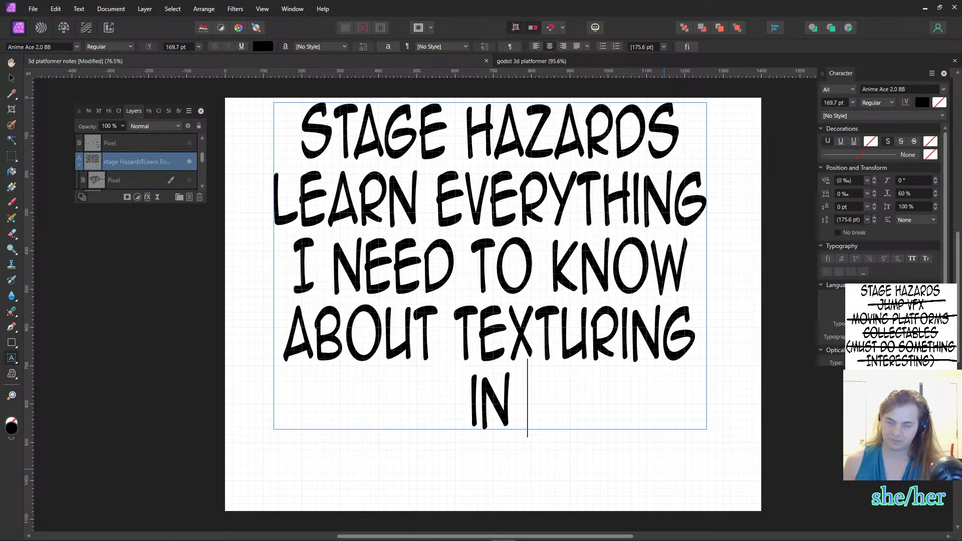
text(blender and)
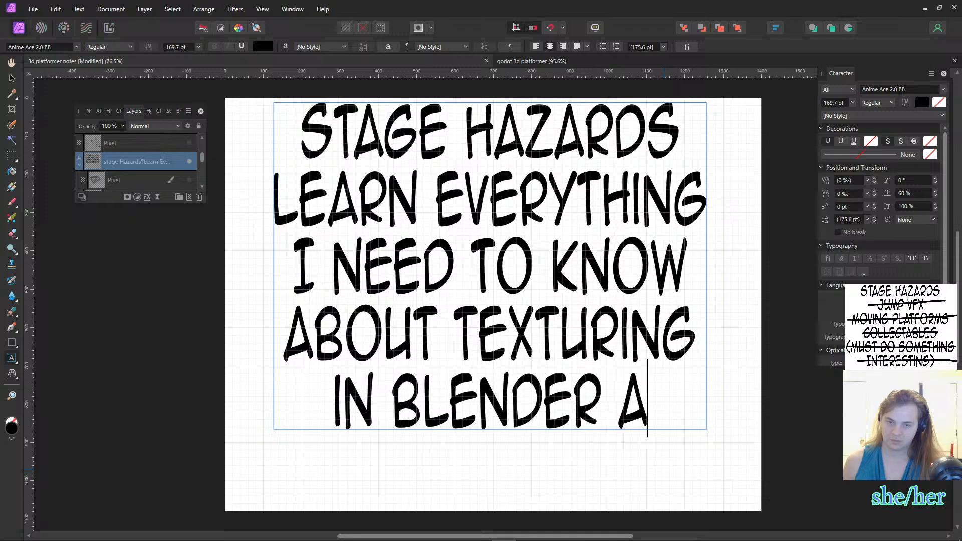
key(Return)
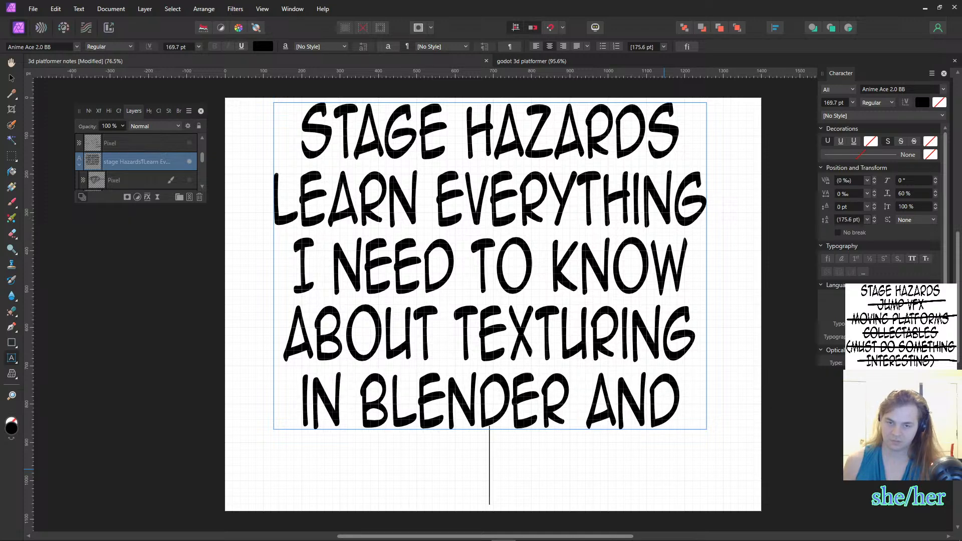
text(j)
key(BackSpace)
text(goh)
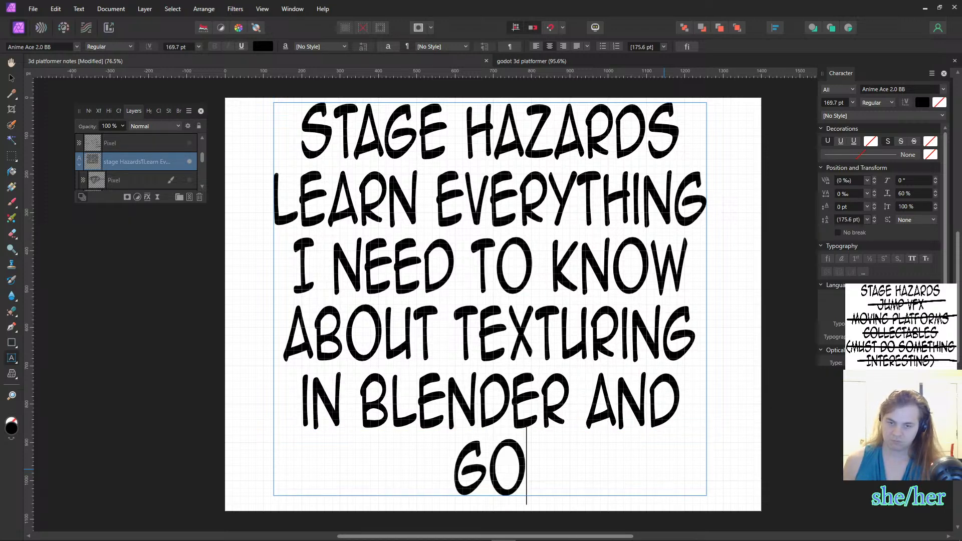
key(BackSpace)
text(dot)
key(Return)
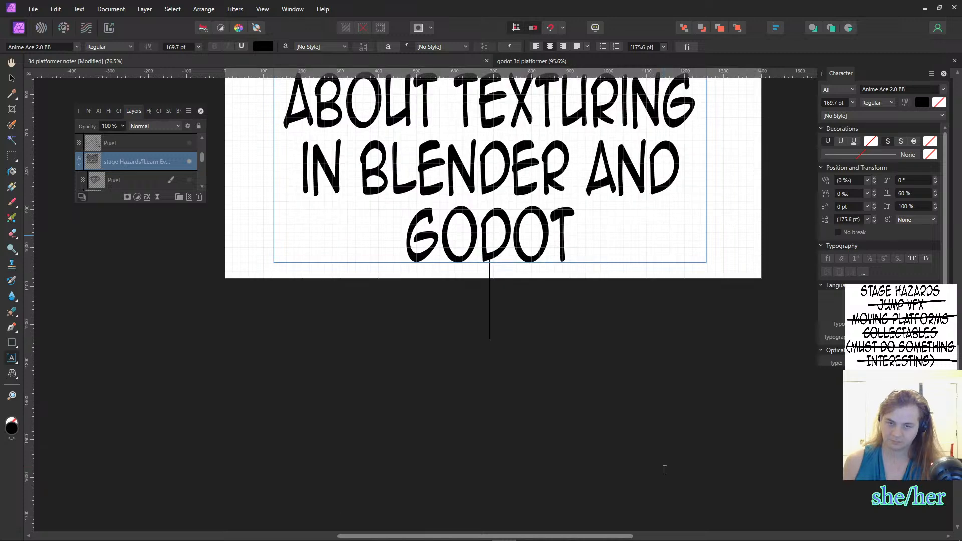
scroll(514, 349, up, 3)
scroll(514, 350, up, 3)
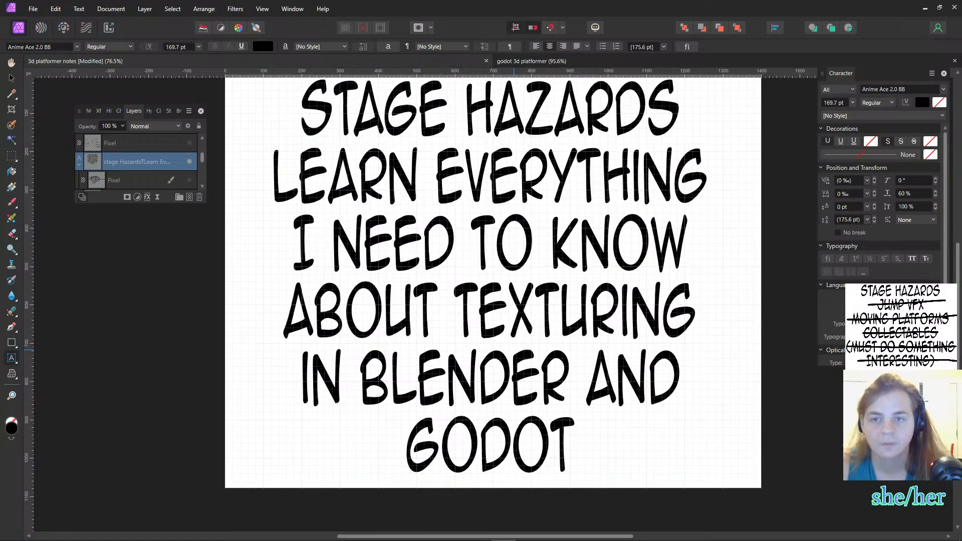
- Export the whole notes document as PNG, replacing "3d platformer notes.png", and save the document
click(33, 9)
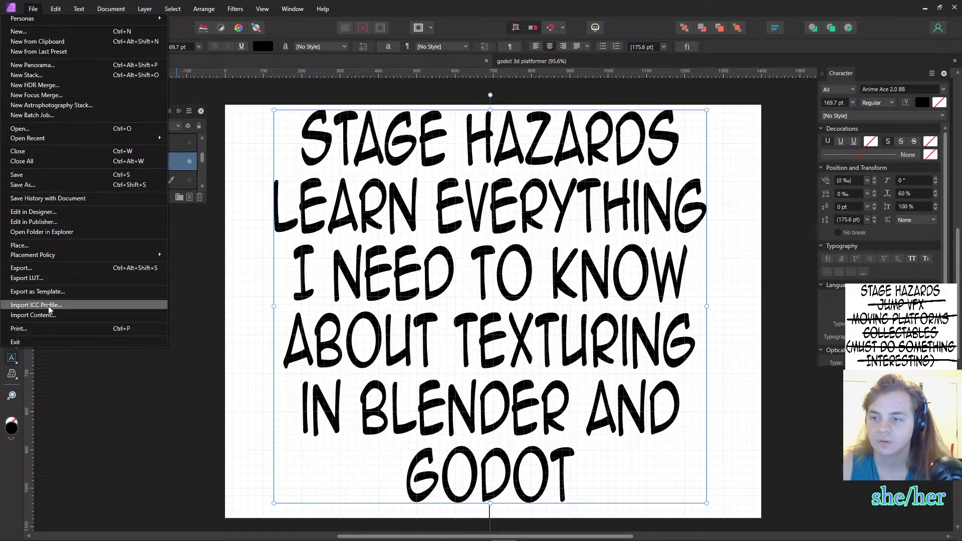
click(44, 268)
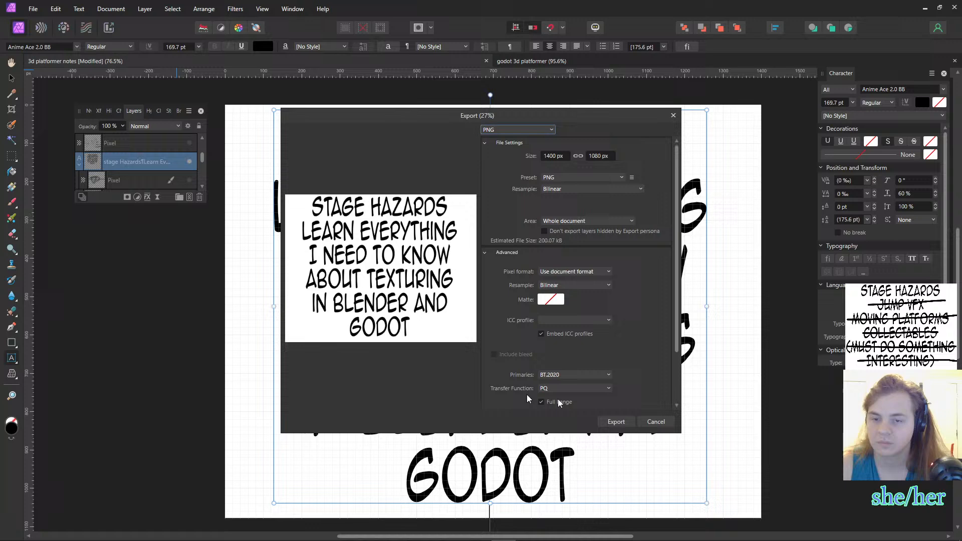
click(617, 422)
click(547, 388)
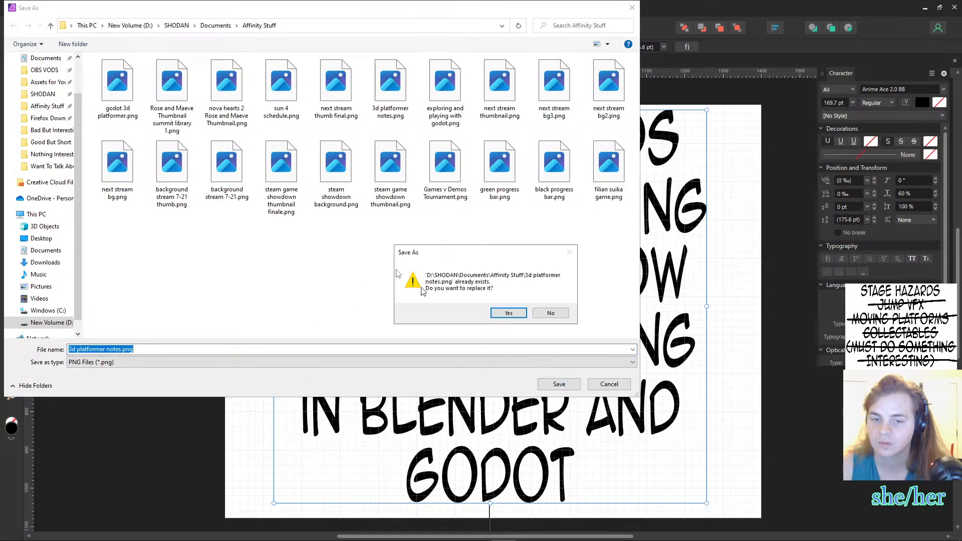
click(516, 312)
click(33, 9)
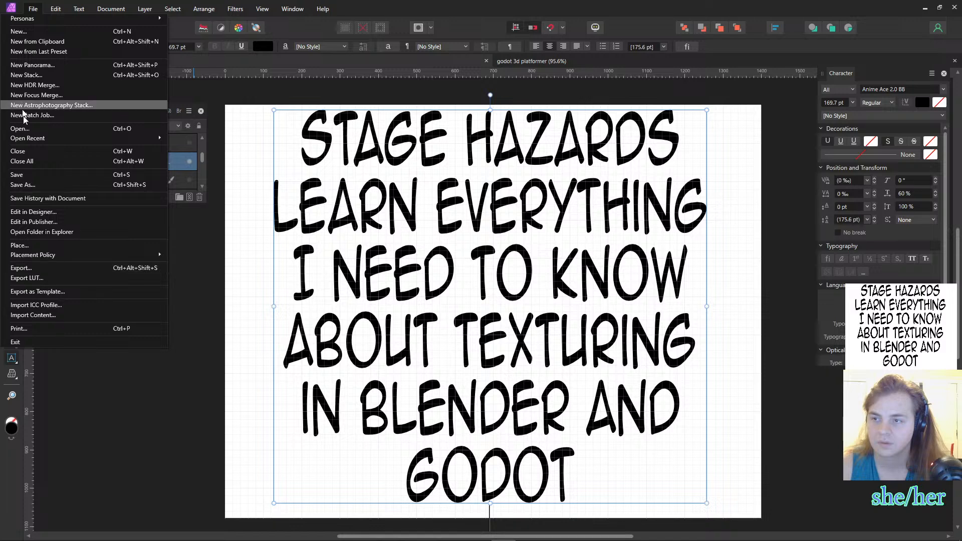
click(39, 175)
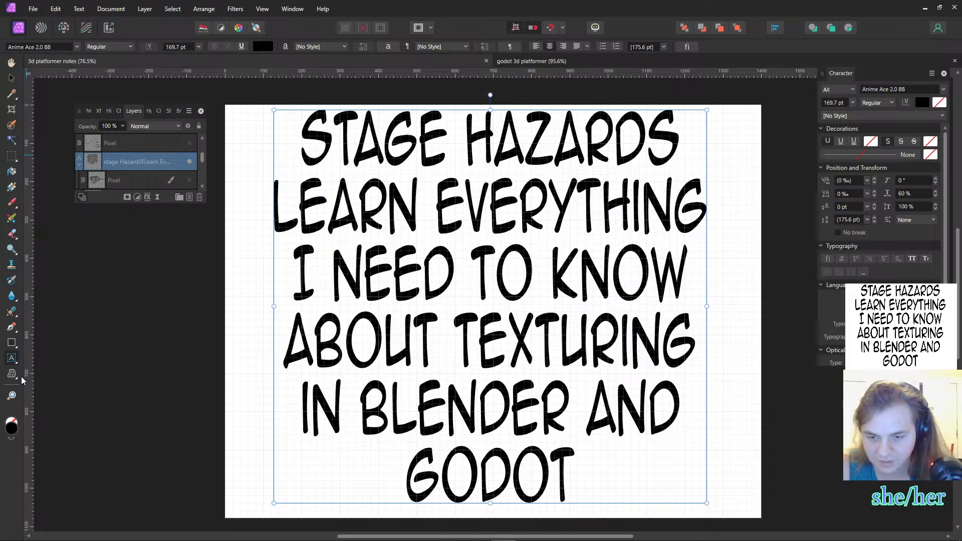
- Switch to the Godot project, run the platformer game briefly and stop it
mouse_move(376, 535)
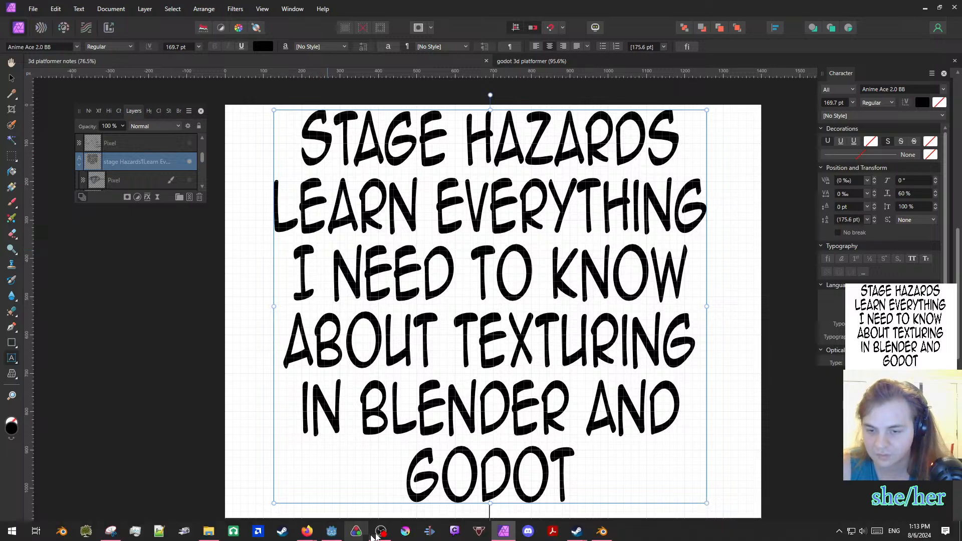
click(331, 531)
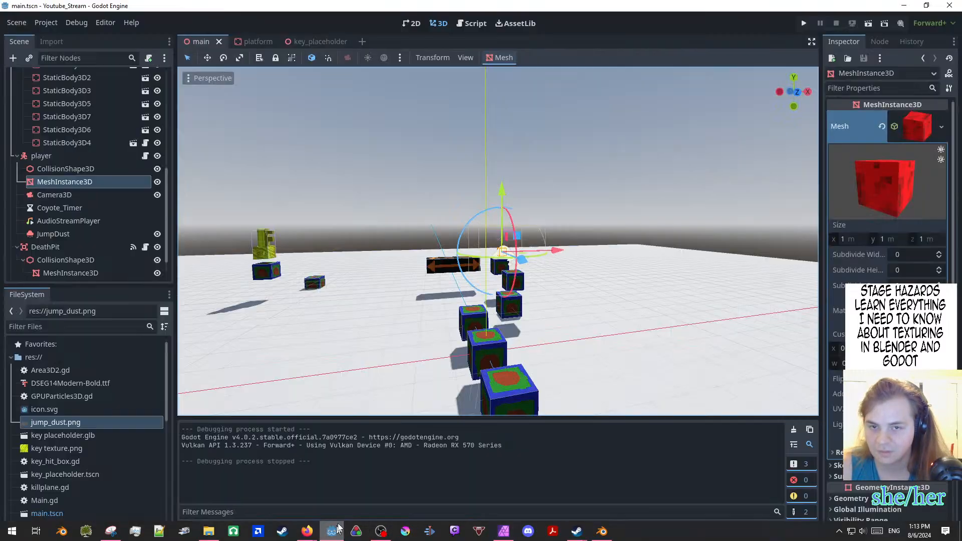
click(809, 24)
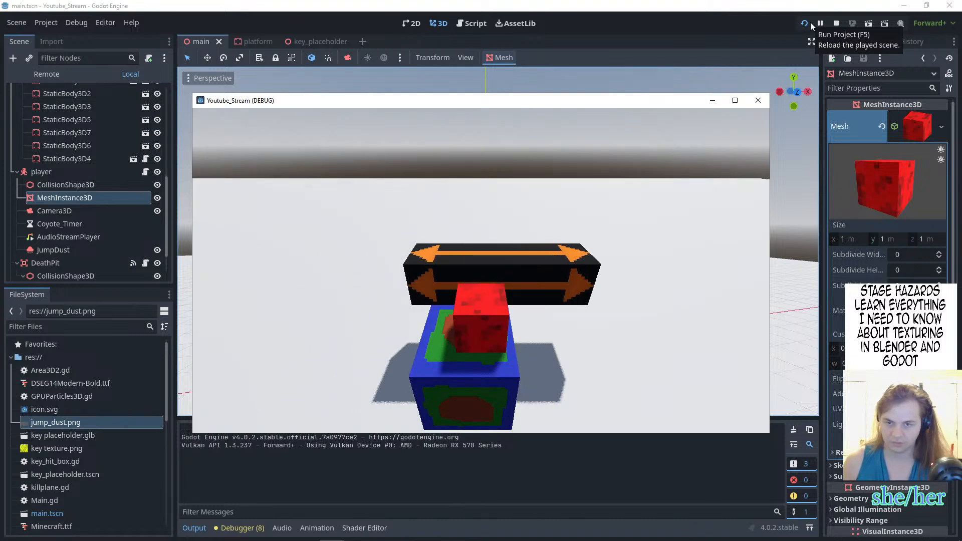
key(F8)
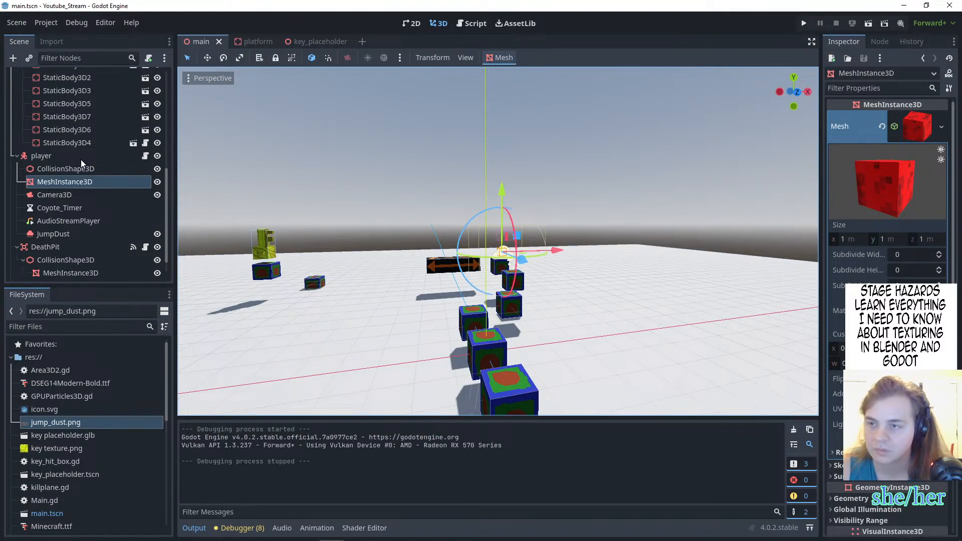
- Move the player node to just above the platform box at the end of the row farthest from the moving platform
click(80, 157)
drag(519, 264, 693, 500)
middle_drag(434, 314, 592, 355)
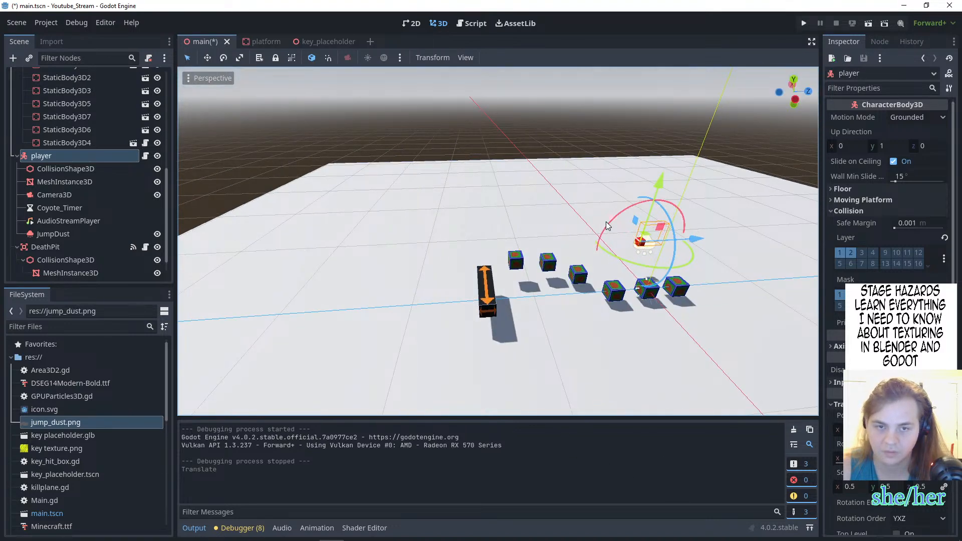
drag(611, 218, 625, 253)
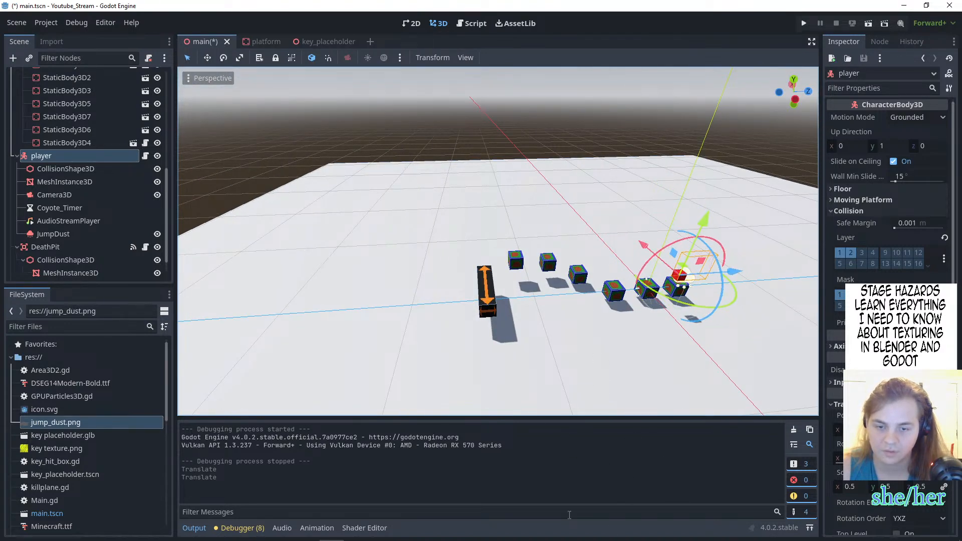
- Switch back to Affinity Photo and replace everything below "Stage Hazards" with the lines "Learn How 2" and "texture stuff"
mouse_move(535, 538)
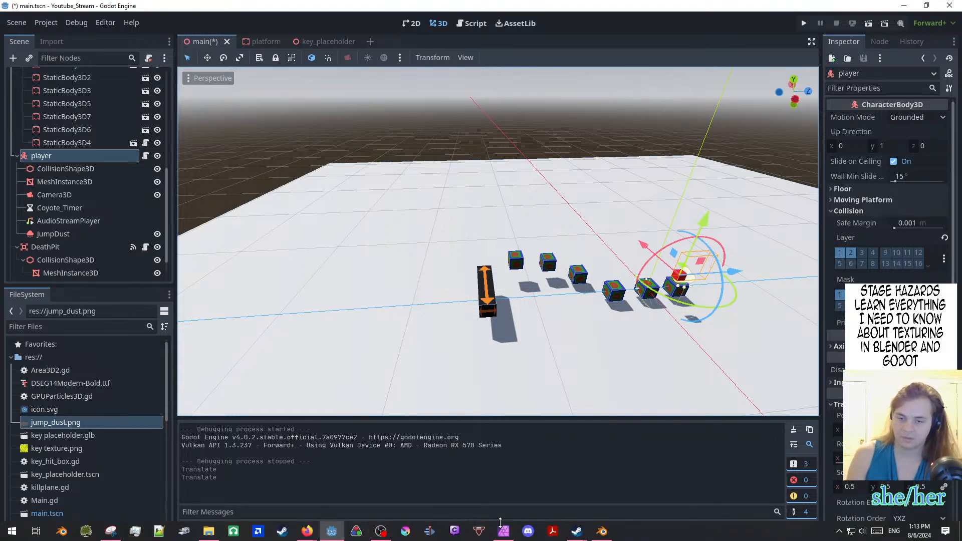
click(503, 531)
drag(574, 476, 282, 197)
key(BackSpace)
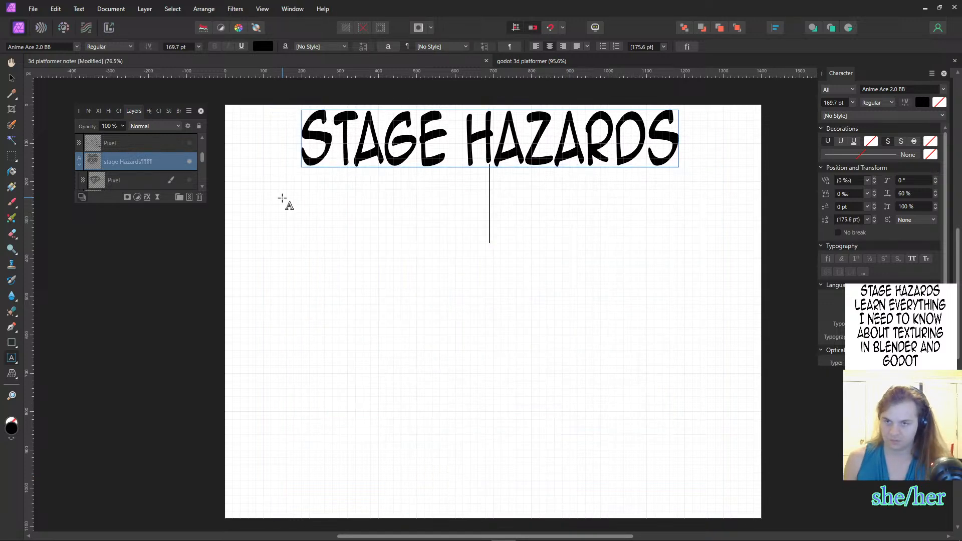
text(Learn H)
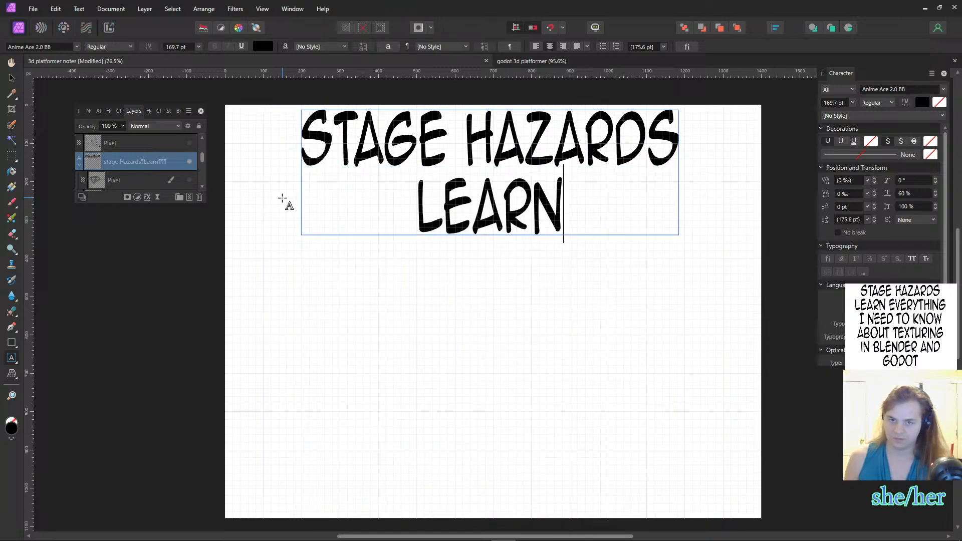
text(ow 2)
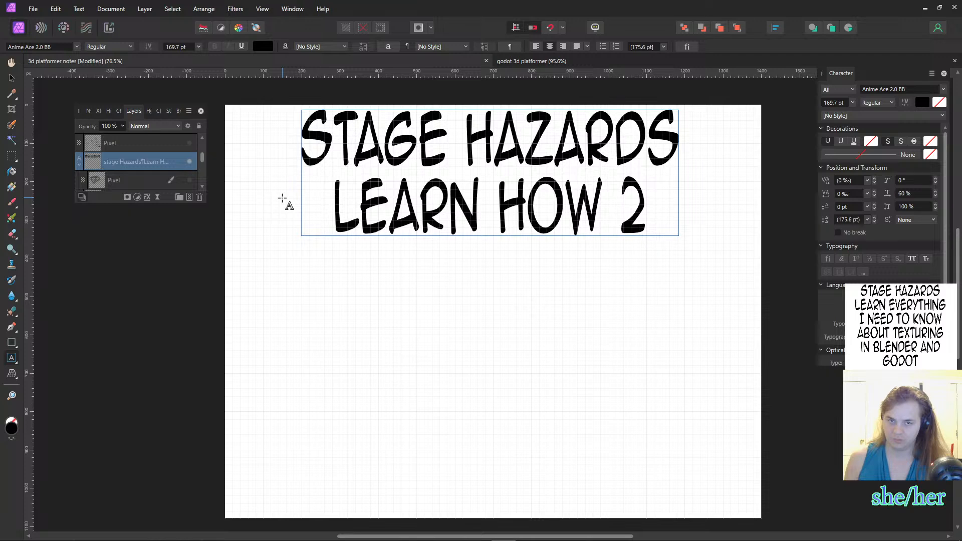
key(Return)
text(texture stuf)
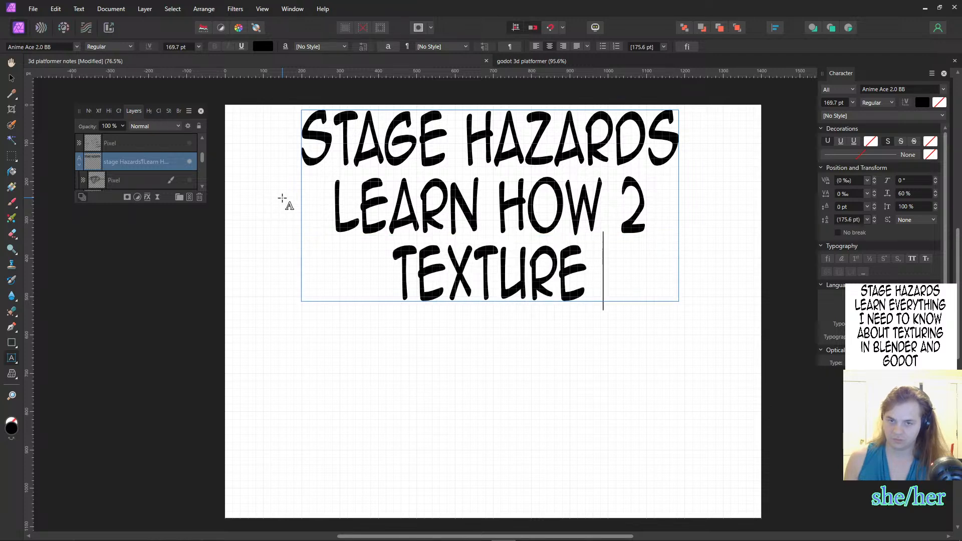
text(f)
- Add the lines "make music", "that is longer &" and "sounds better" below "texture stuff"
key(Return)
text(make m)
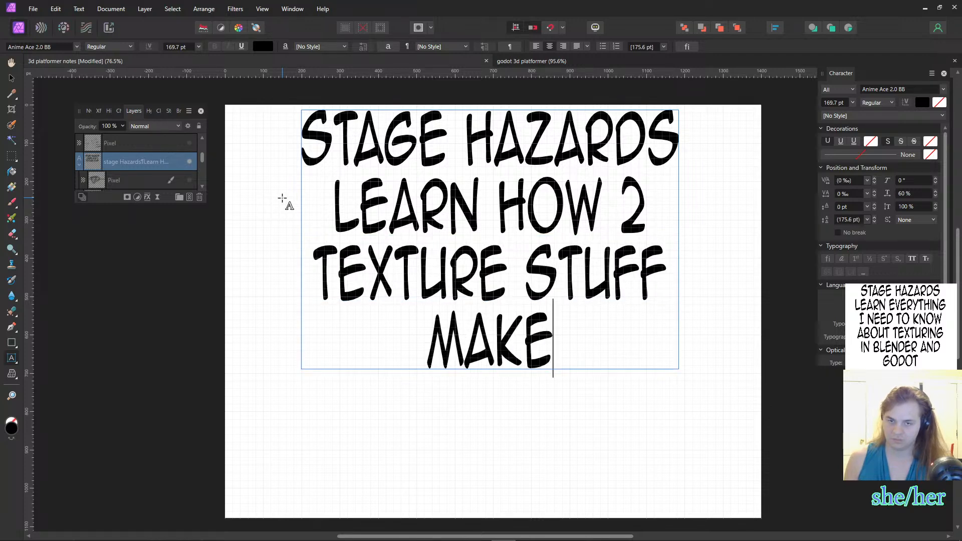
text(usic)
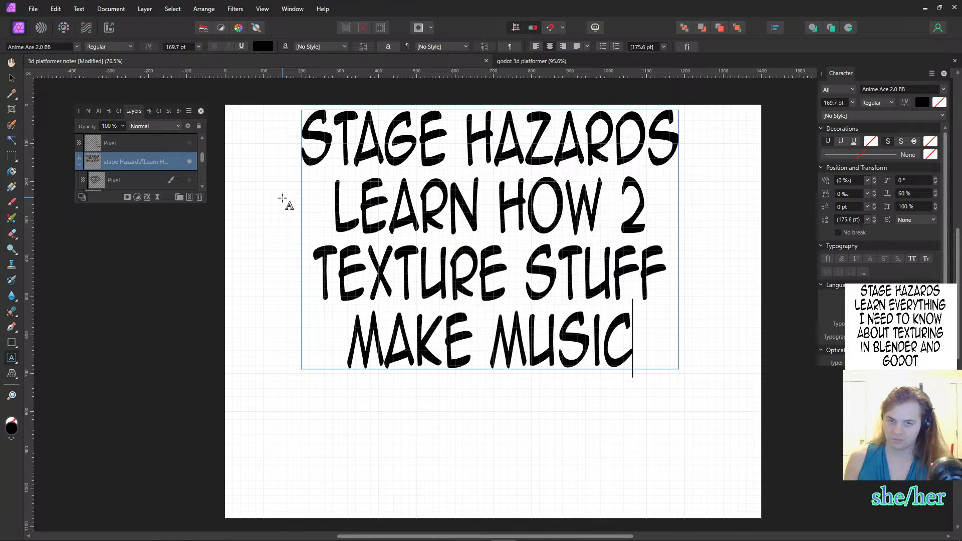
key(Return)
text(that)
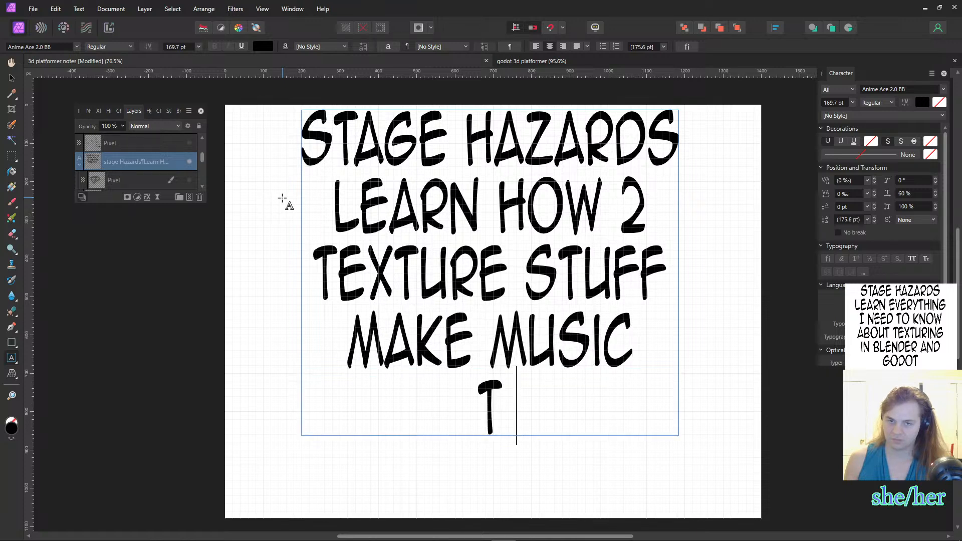
text( is l)
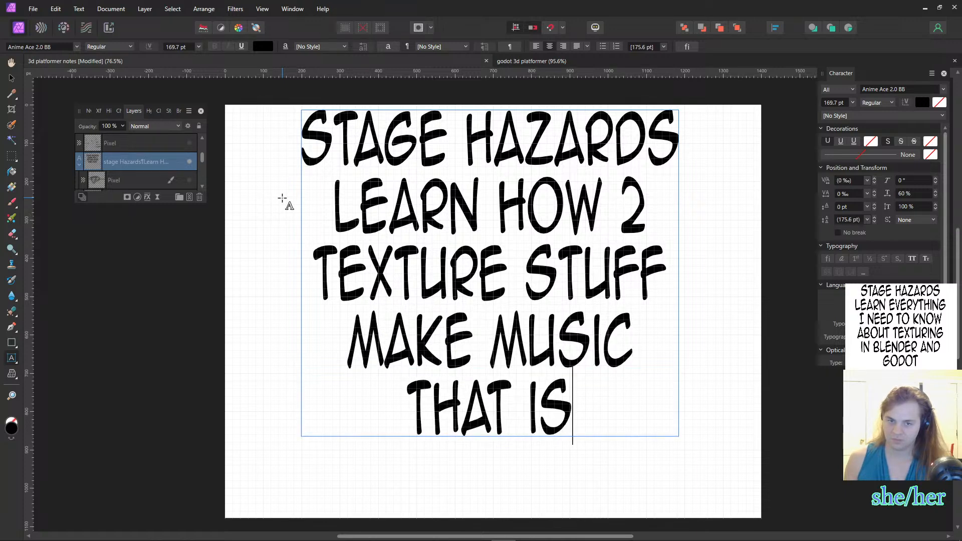
text(onger)
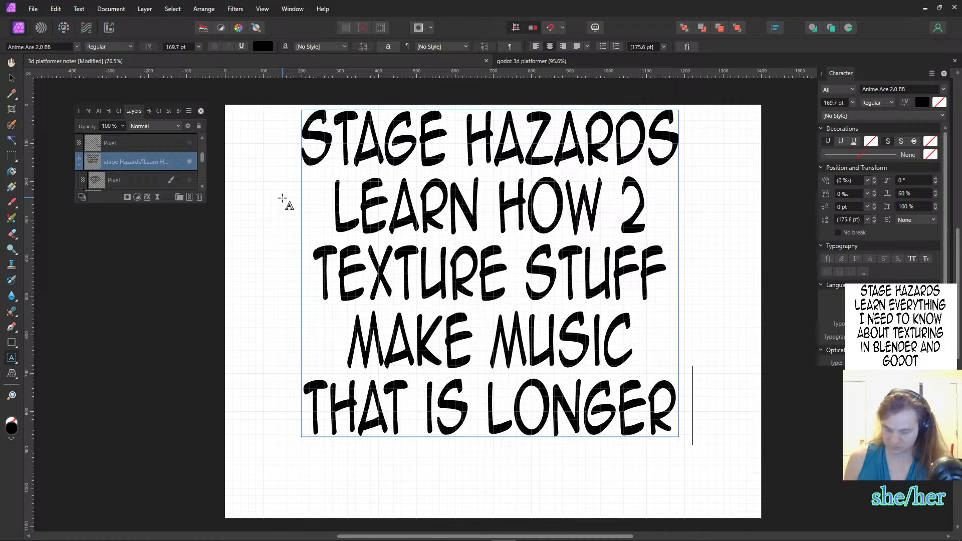
text( &)
key(Return)
text(sounds)
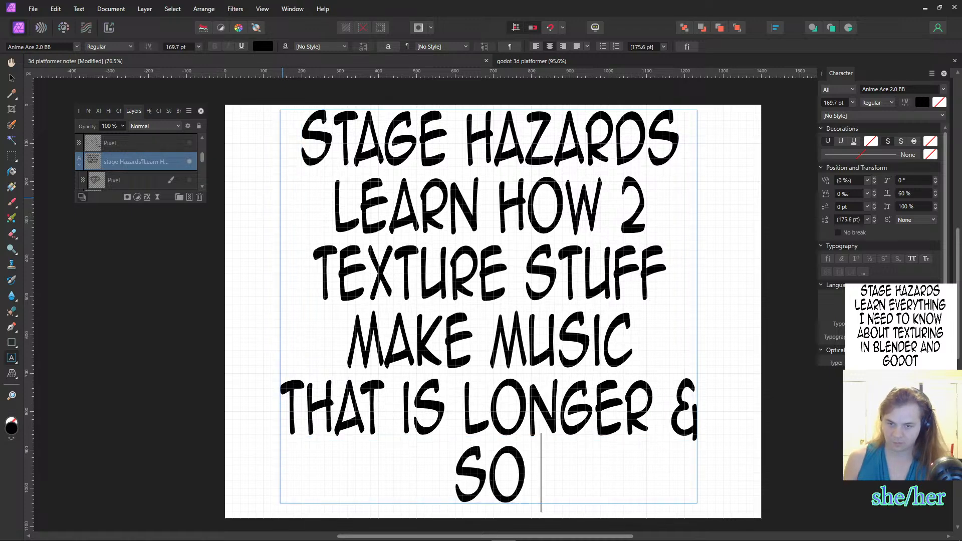
text( better)
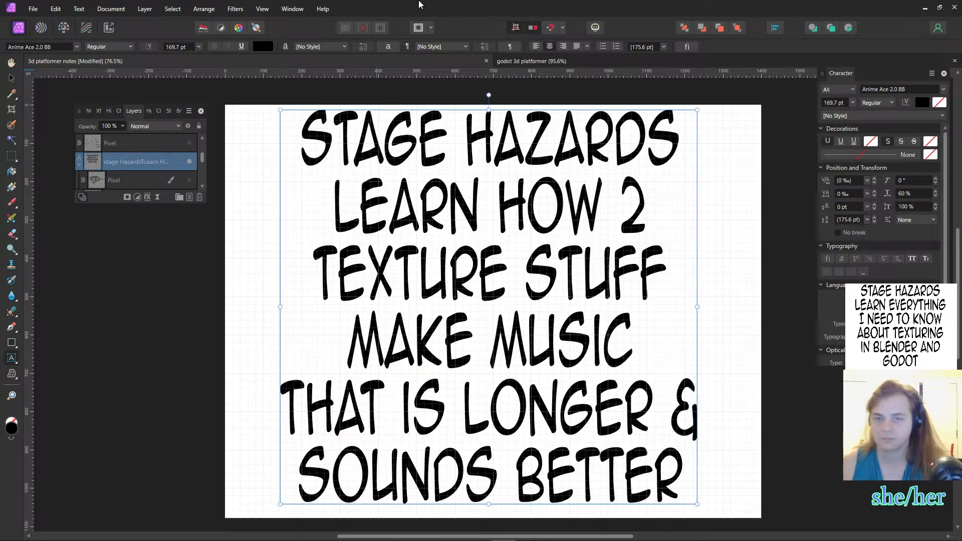
- Export the revised notes as PNG over "3d platformer notes.png" and return to the Godot project
click(33, 8)
click(30, 260)
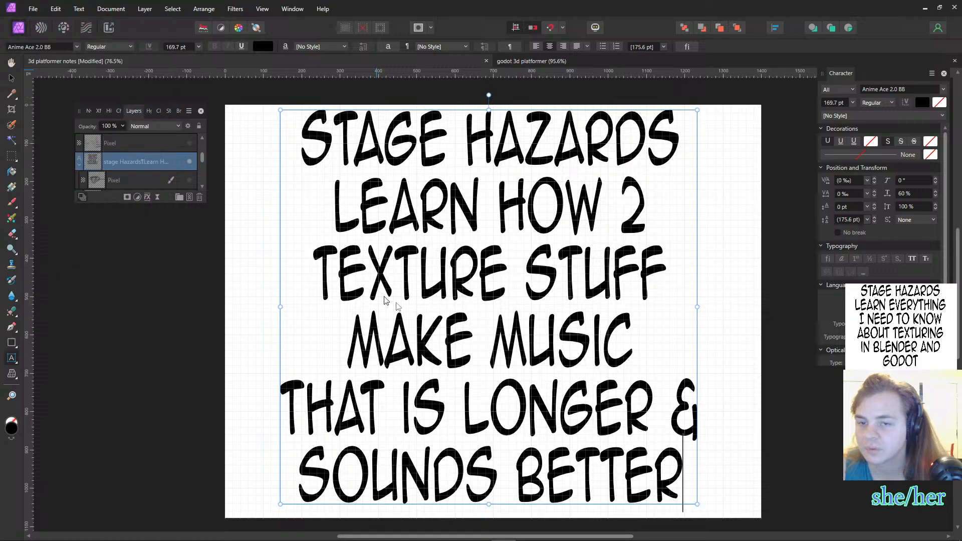
click(615, 421)
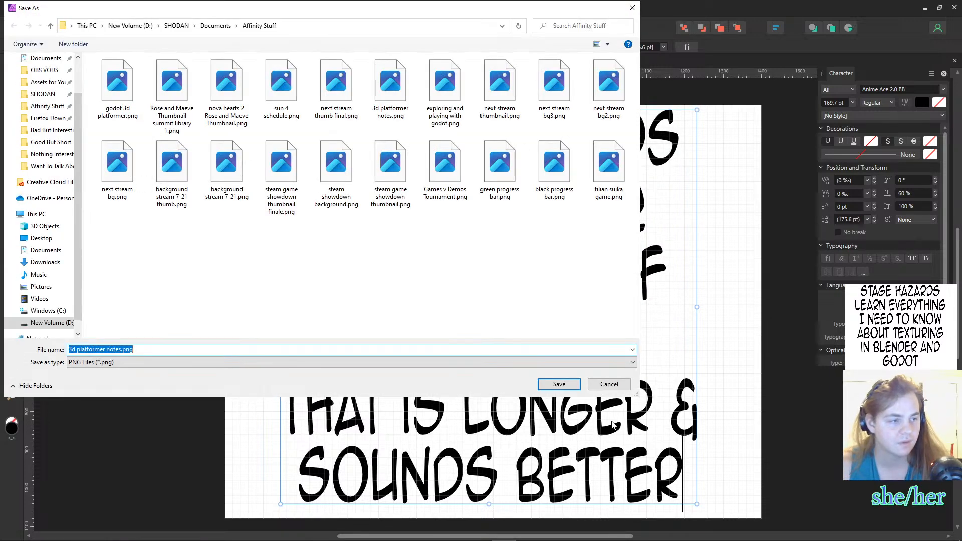
click(559, 384)
click(503, 313)
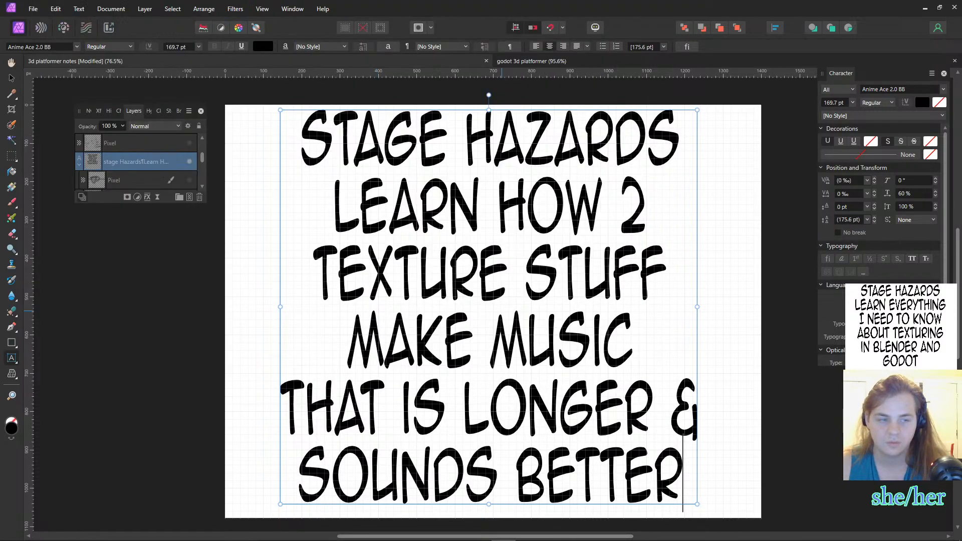
click(924, 8)
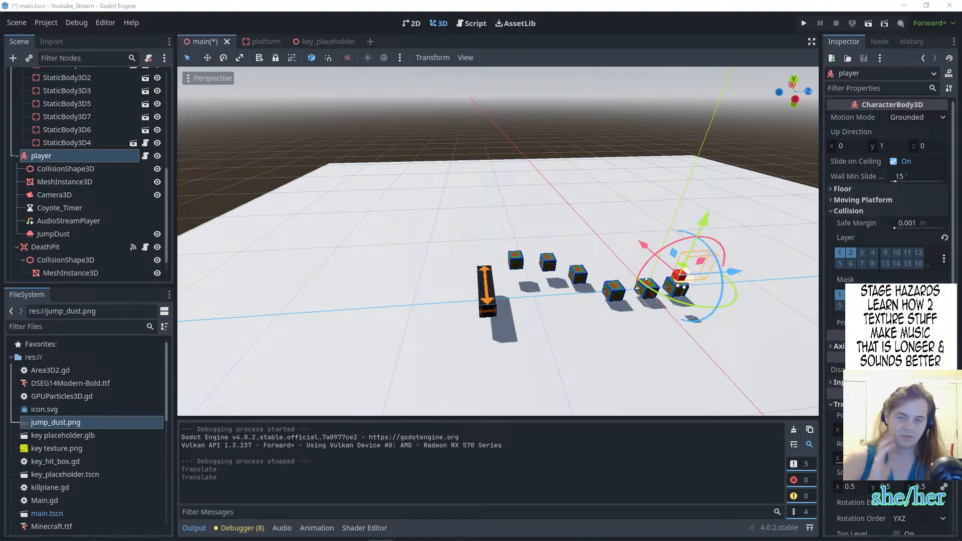
- Examine the level layout around the player, the row of platform boxes and the moving platform from low and overhead angles
middle_drag(514, 248, 528, 178)
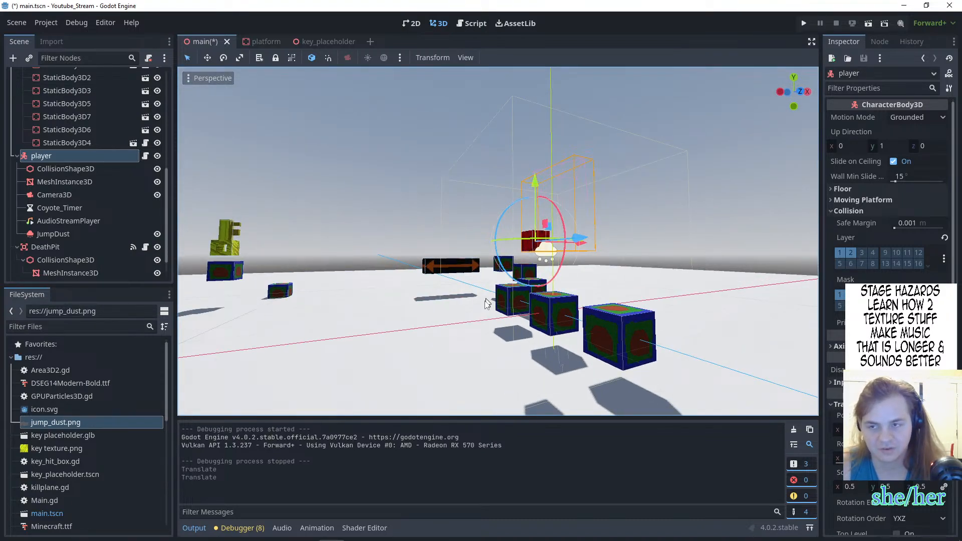
middle_drag(488, 301, 455, 311)
scroll(518, 341, down, 3)
scroll(518, 341, down, 2)
scroll(480, 296, down, 3)
scroll(479, 295, down, 5)
scroll(480, 296, up, 7)
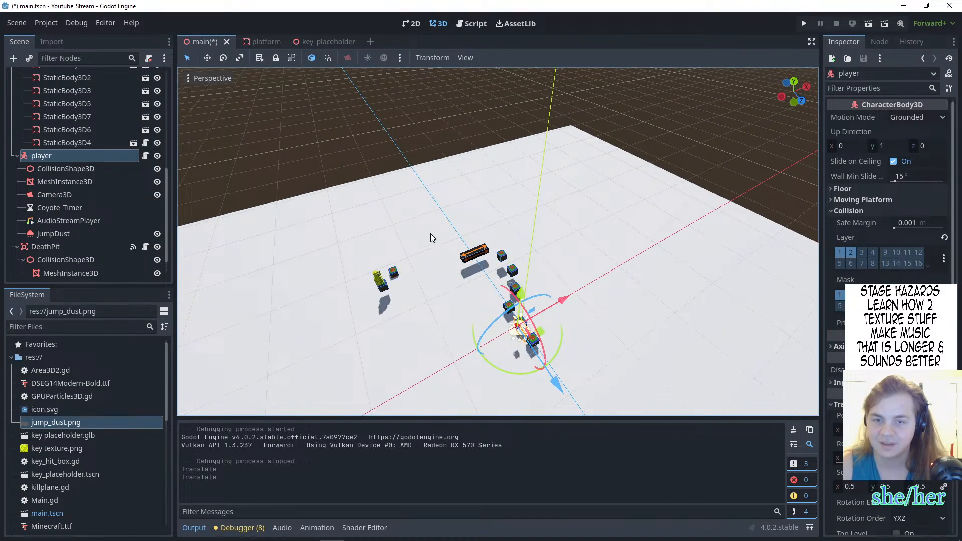
middle_drag(431, 233, 560, 286)
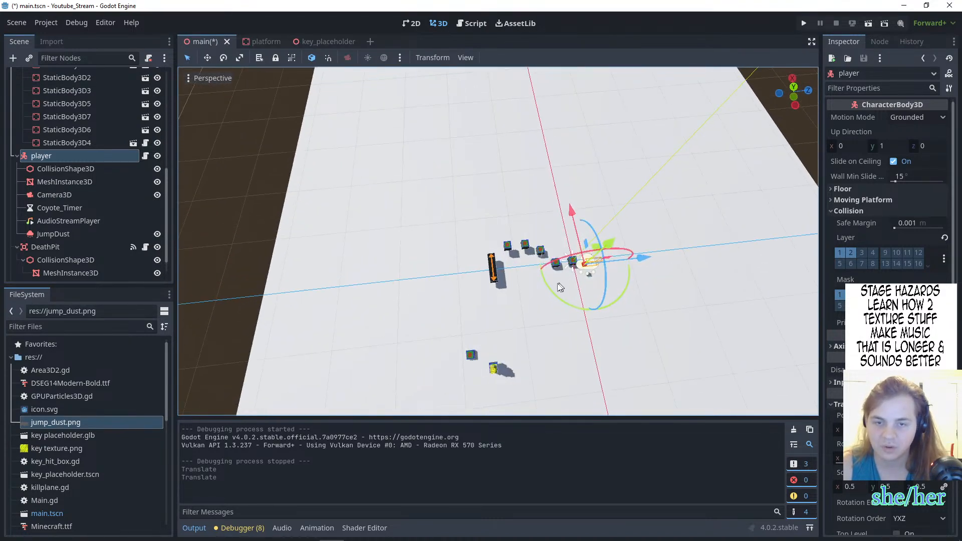
- Check which nodes the box beside the key, the row's far box and the white floor belong to, and clear the selection
click(494, 270)
click(471, 354)
click(473, 356)
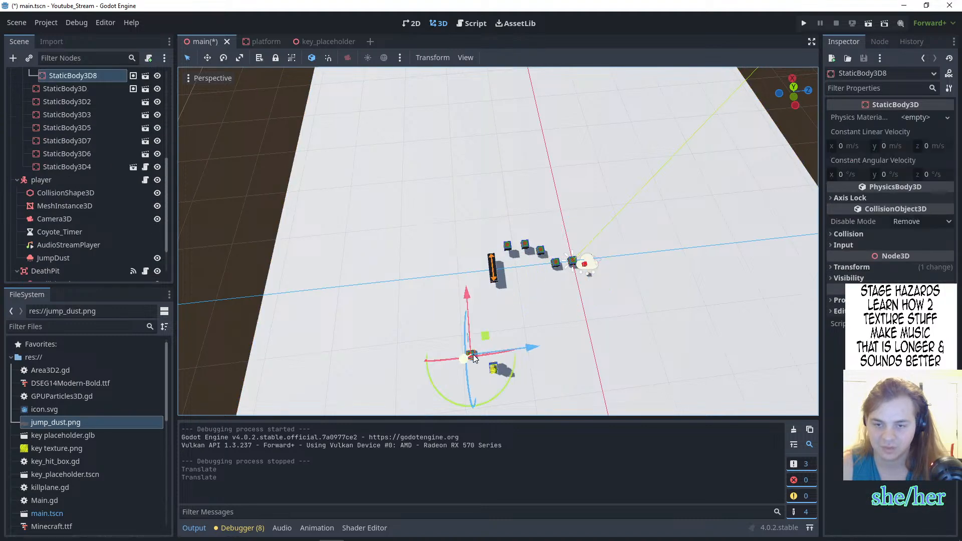
click(506, 246)
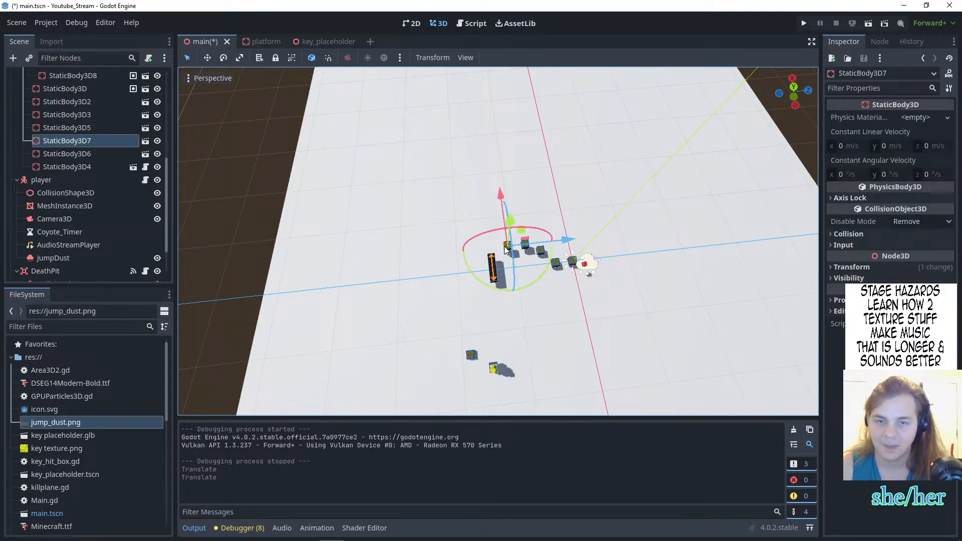
click(473, 289)
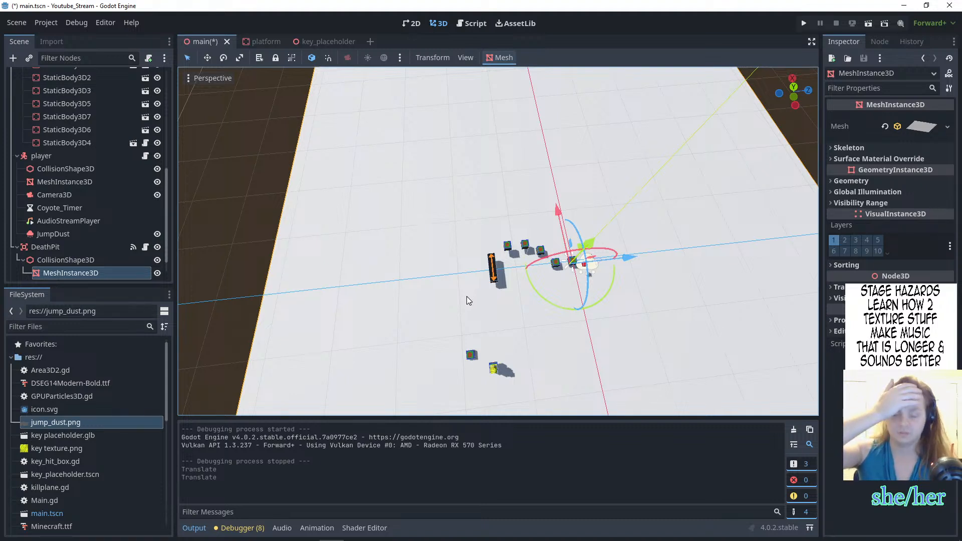
click(269, 214)
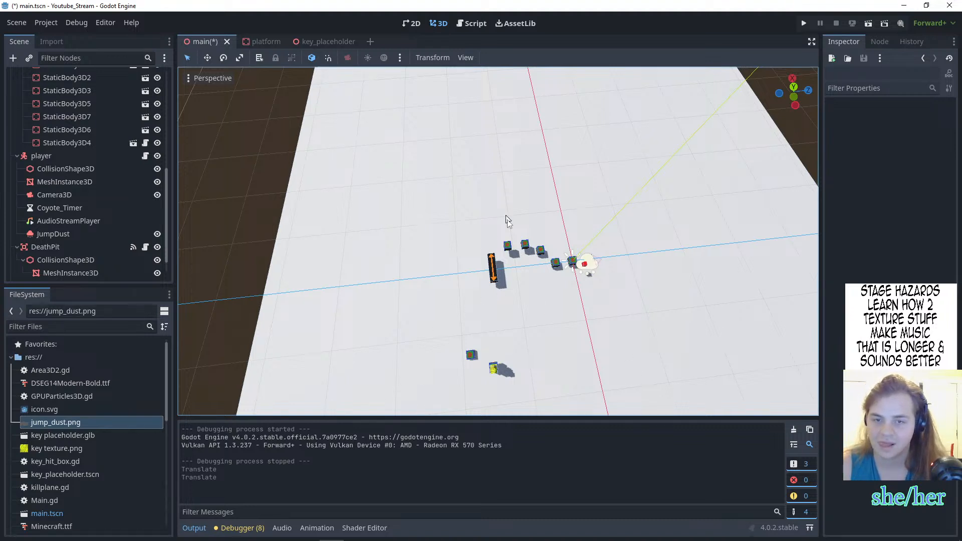
- Examine the spacing between the platform row, the moving platform and the key's boxes from several sides of the level
scroll(480, 279, down, 5)
middle_drag(400, 256, 331, 245)
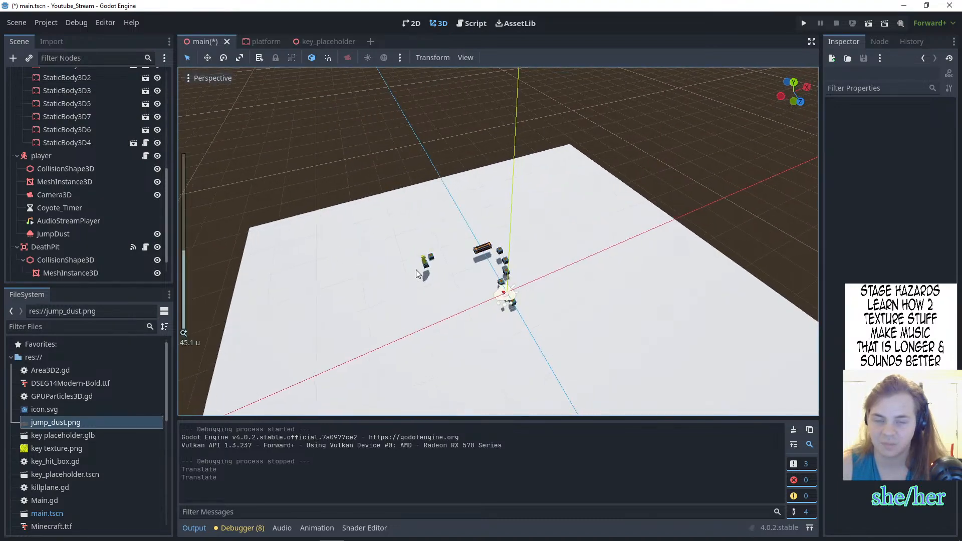
scroll(408, 279, up, 5)
middle_drag(409, 265, 451, 230)
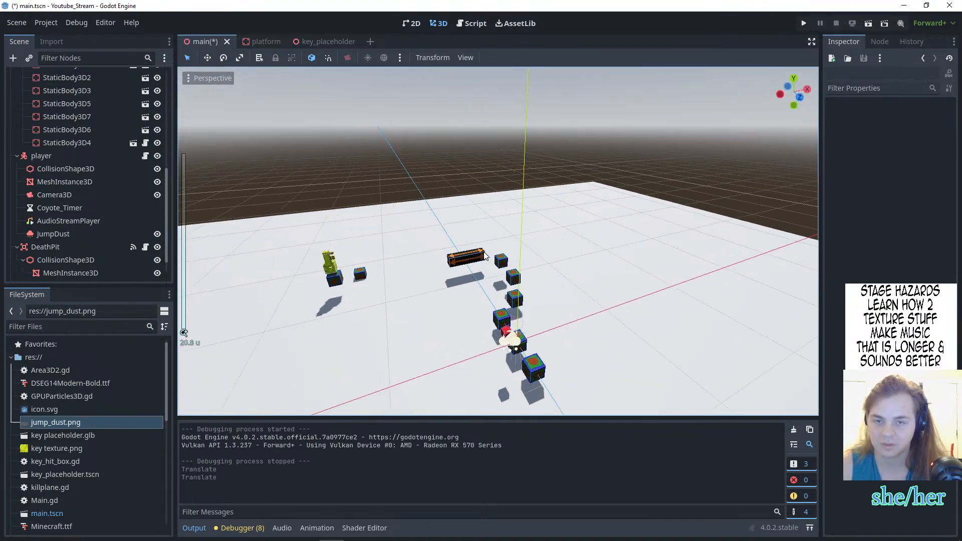
scroll(482, 253, up, 4)
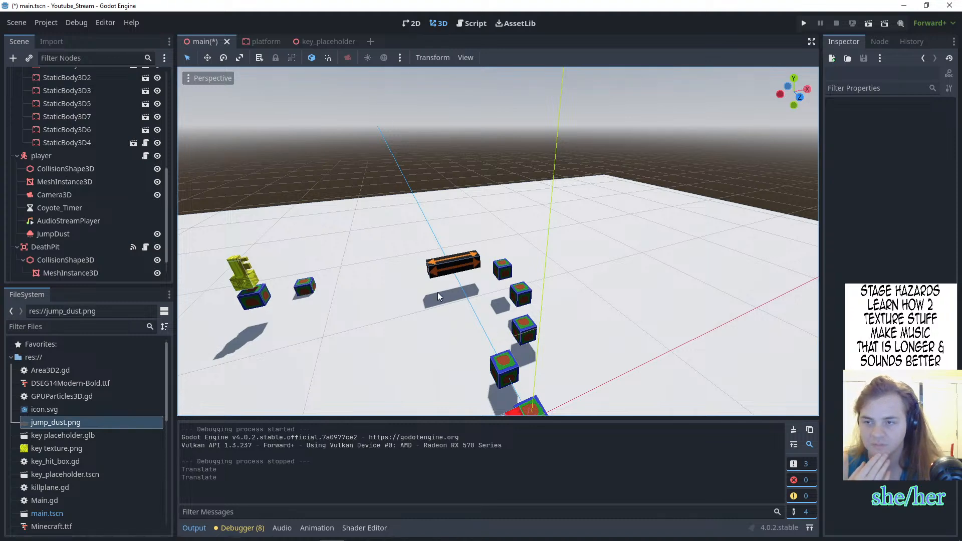
scroll(443, 277, down, 4)
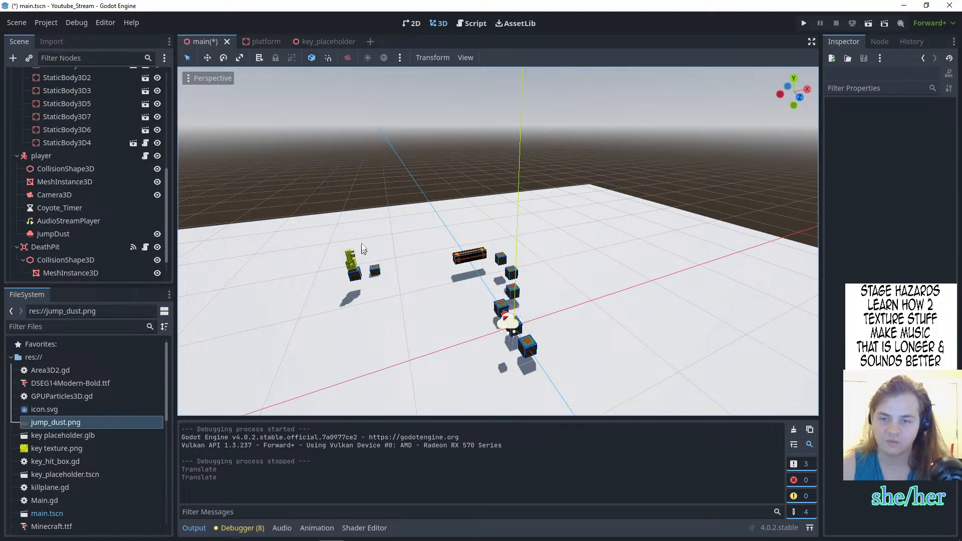
middle_drag(554, 207, 518, 176)
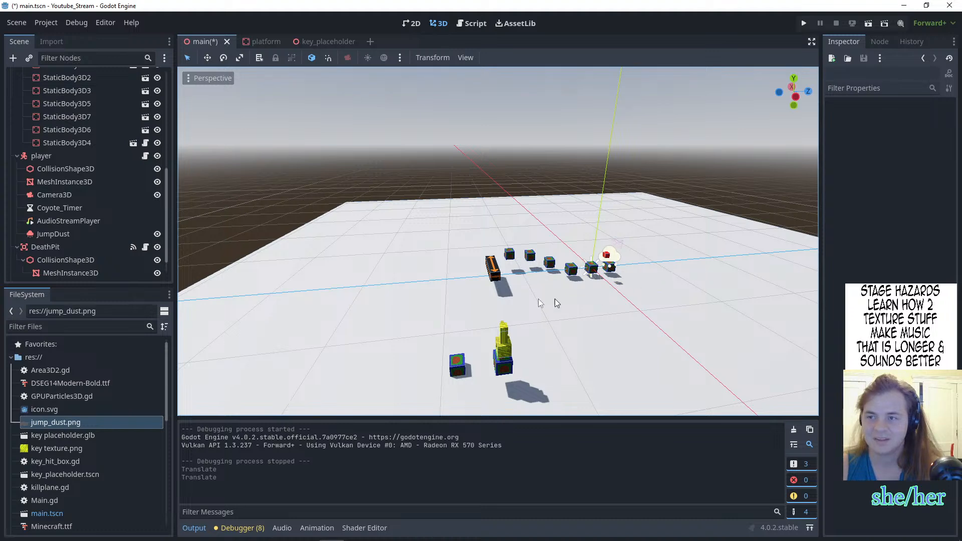
middle_drag(555, 212, 463, 190)
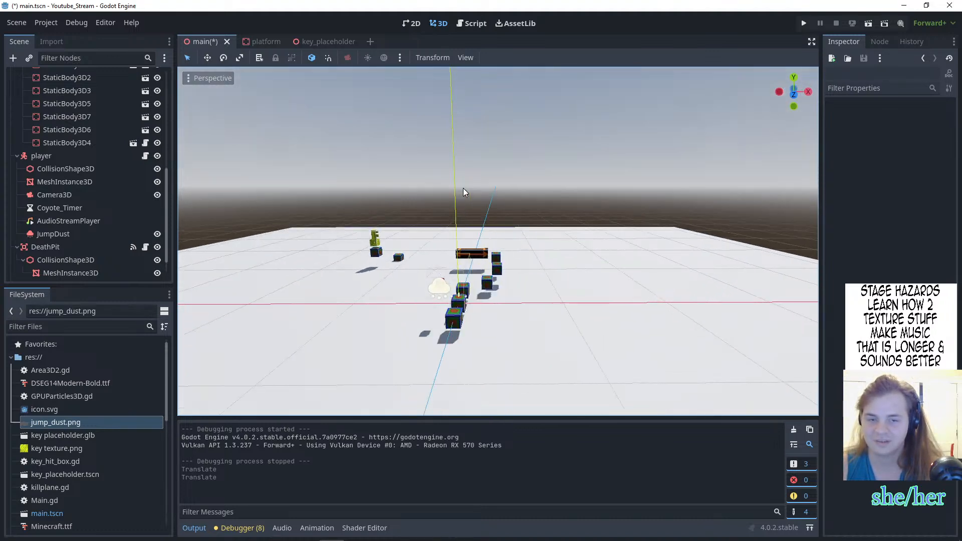